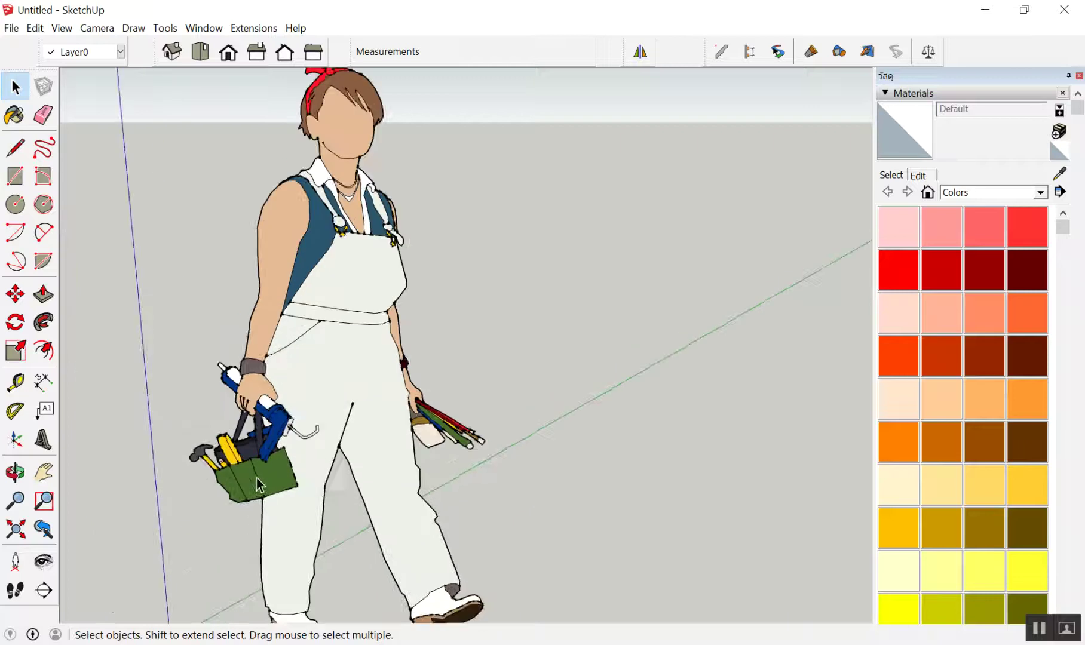
Step: Switch the Materials panel from the Colors library to the In Model materials, then return to Select
middle_click_drag(478, 388, 669, 406)
scroll(529, 380, "down", 3)
scroll(657, 346, "down", 2)
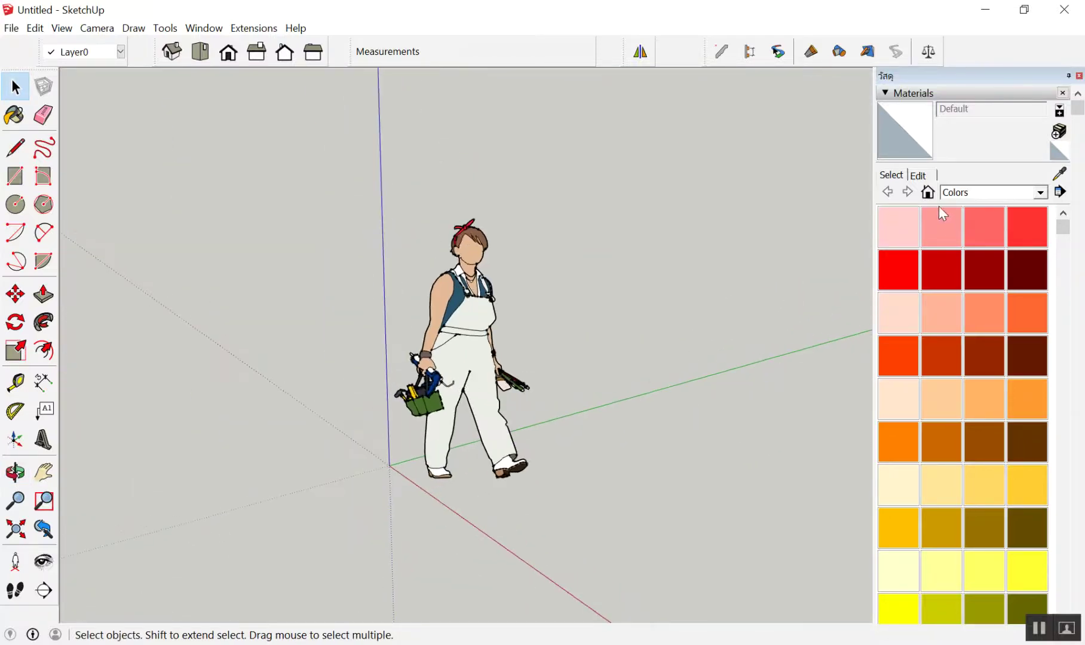
left_click(910, 151)
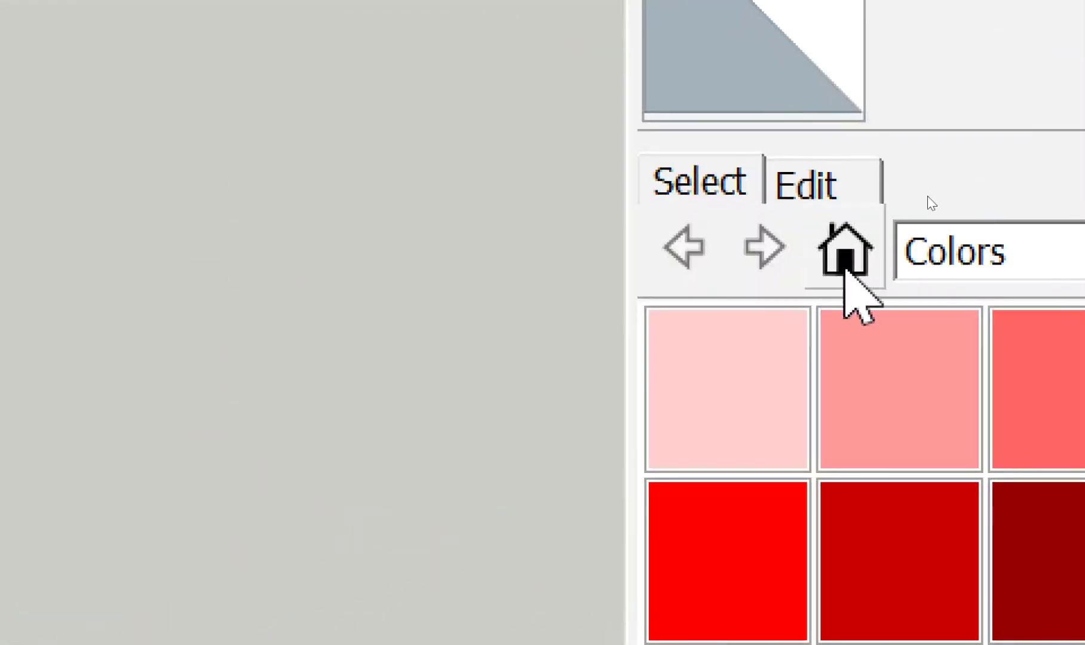
left_click(928, 193)
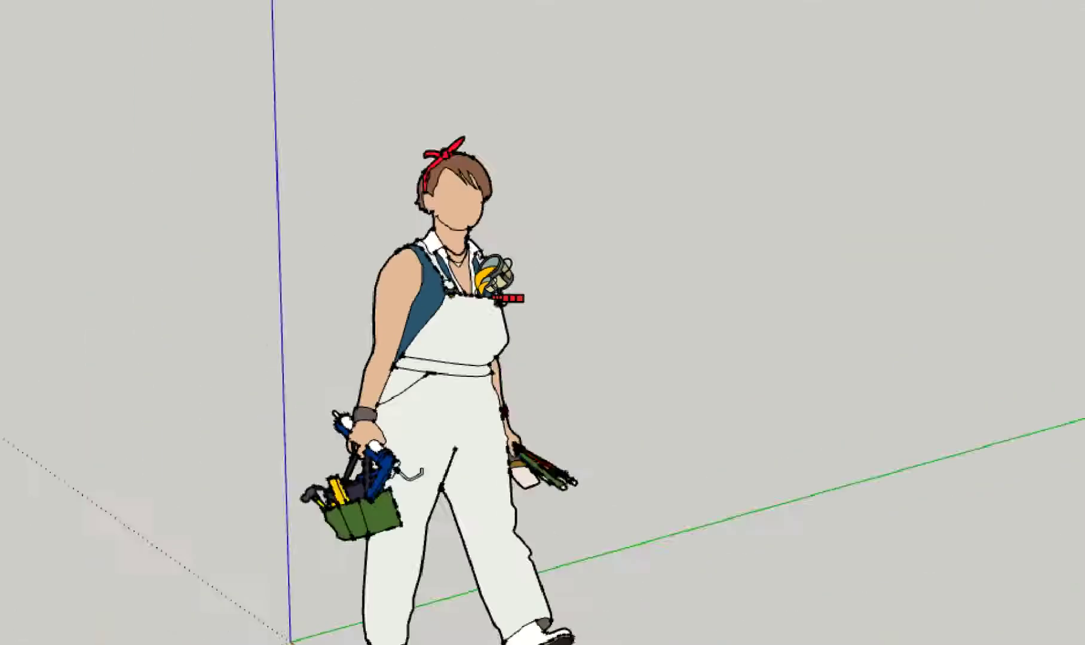
key("space")
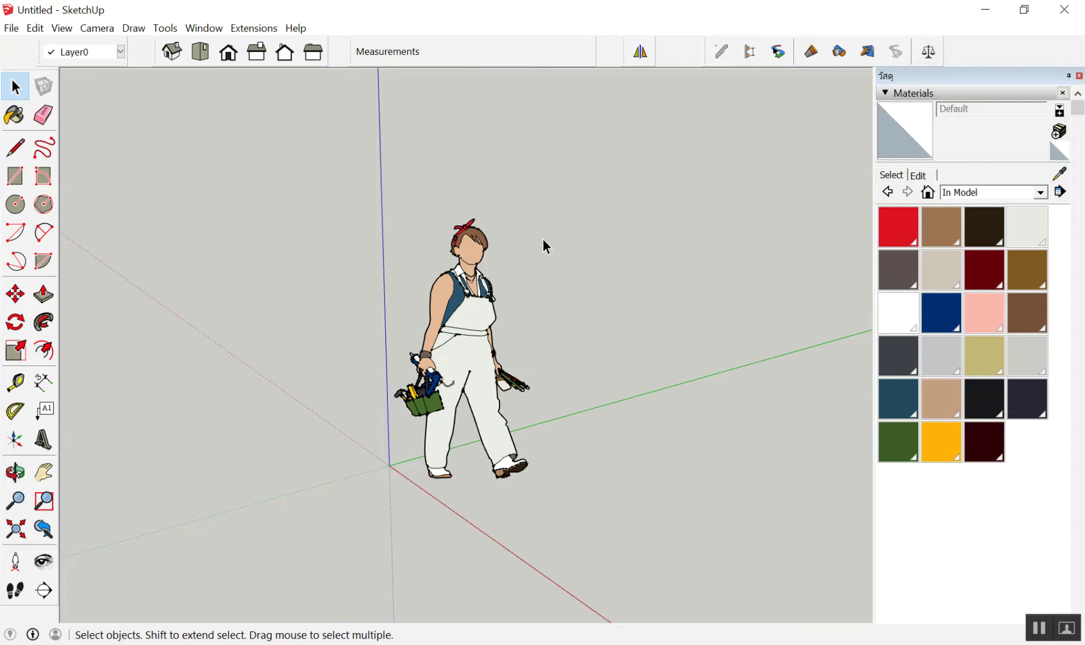
Step: Use the Materials panel's Details menu to Delete All In Model materials
scroll(556, 248, "down", 1)
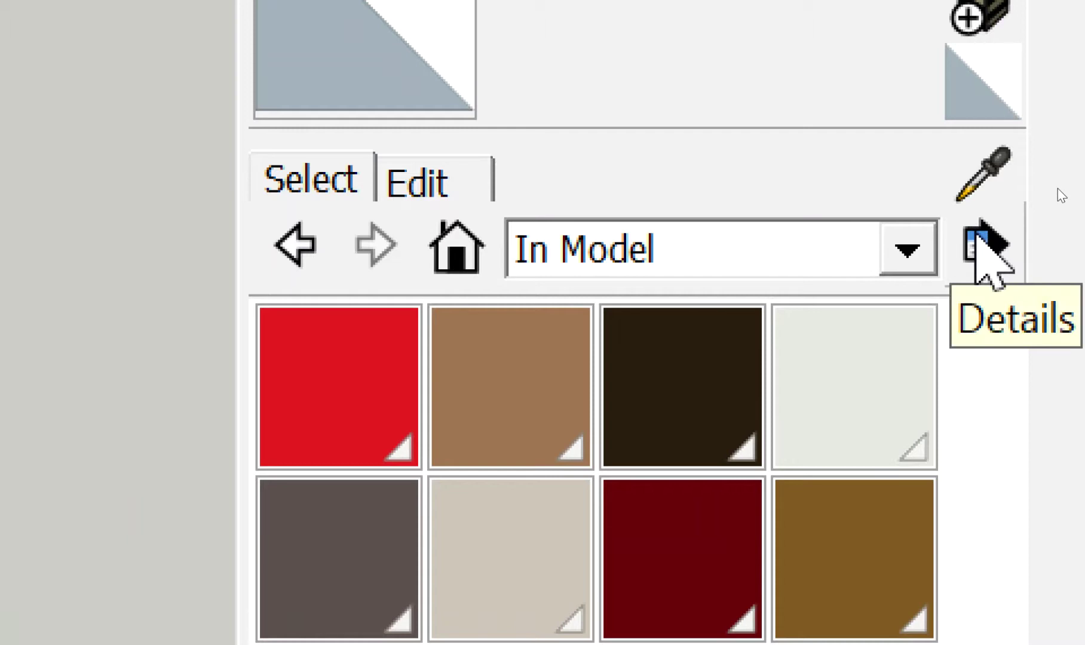
left_click(978, 239)
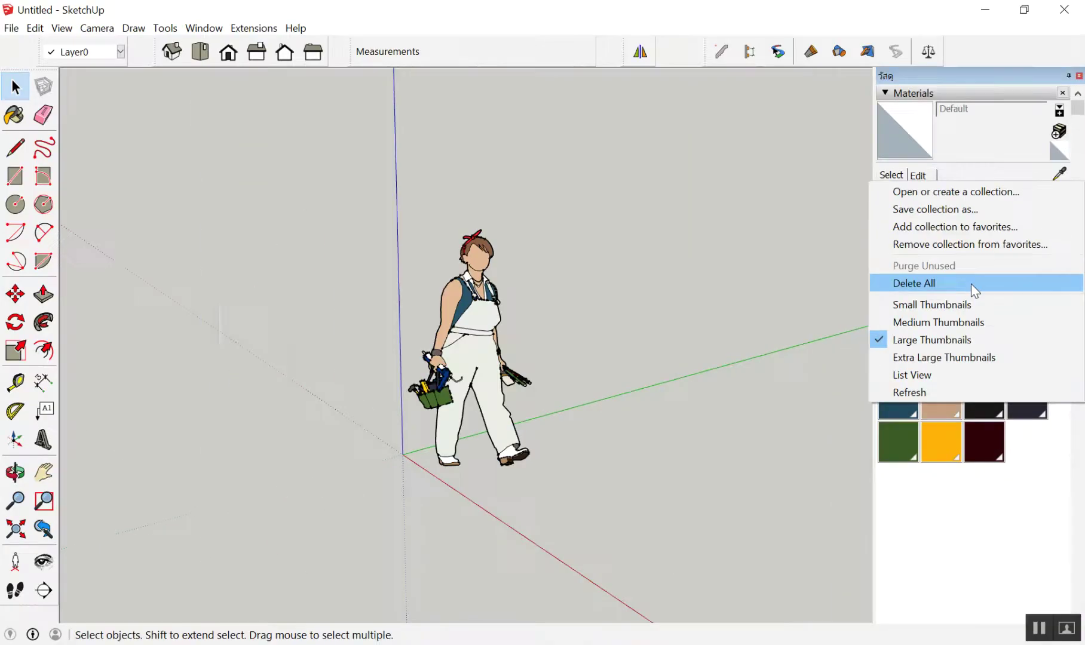
left_click(971, 285)
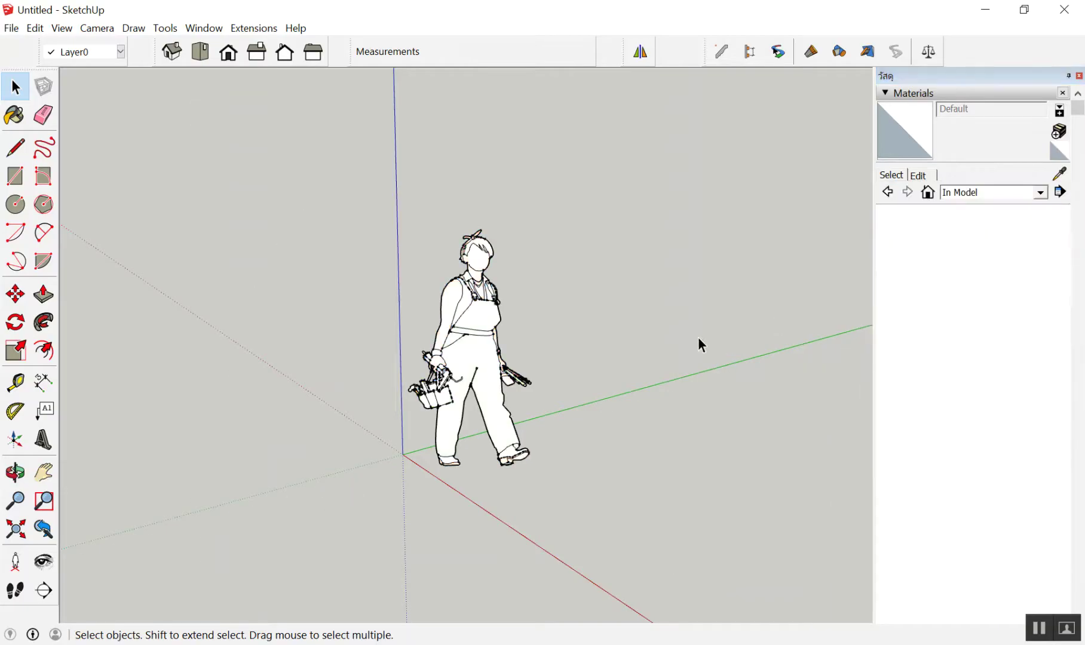
scroll(615, 290, "up", 3)
scroll(618, 291, "up", 2)
Step: Orbit and zoom around the uncoloured figure to view it from several sides
middle_click_drag(528, 308, 545, 341)
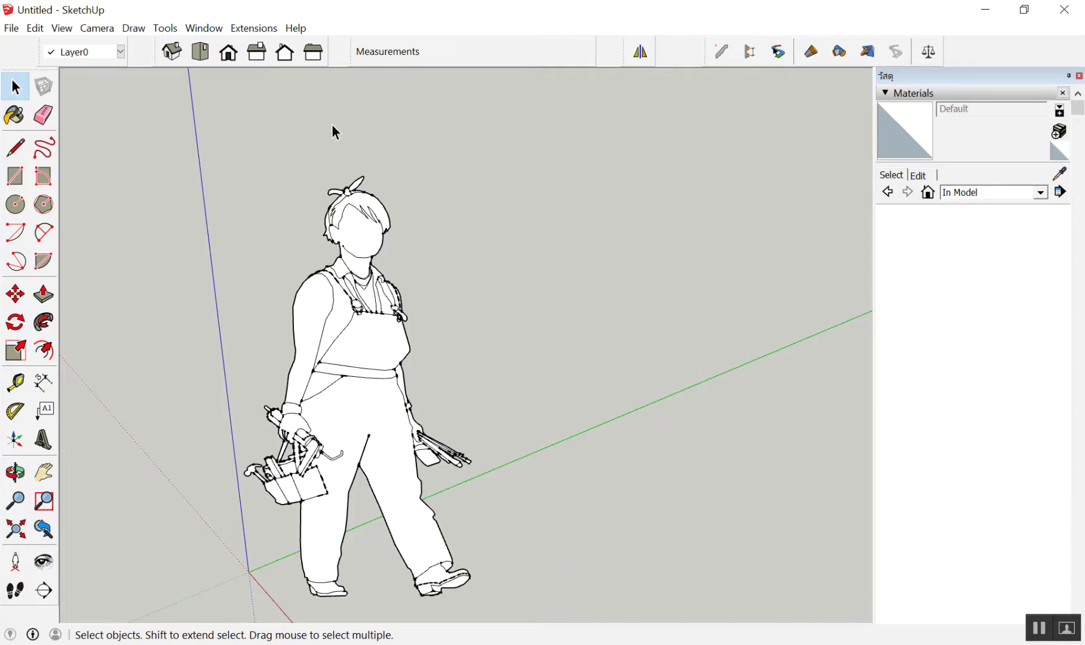
scroll(357, 87, "down", 5)
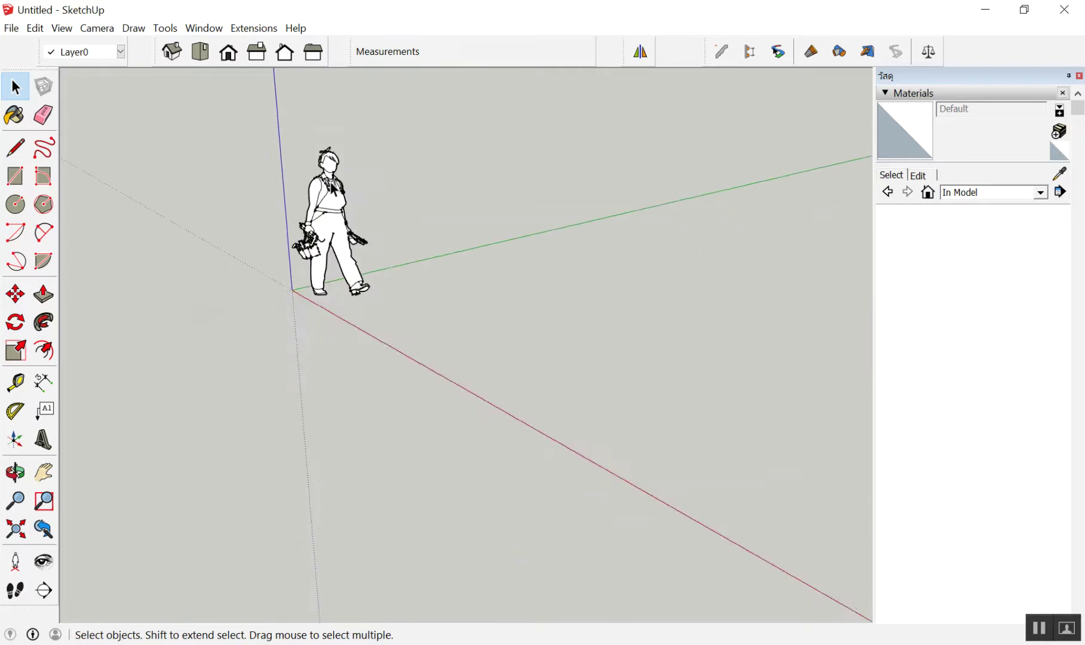
middle_click_drag(453, 186, 248, 149)
scroll(248, 149, "up", 3)
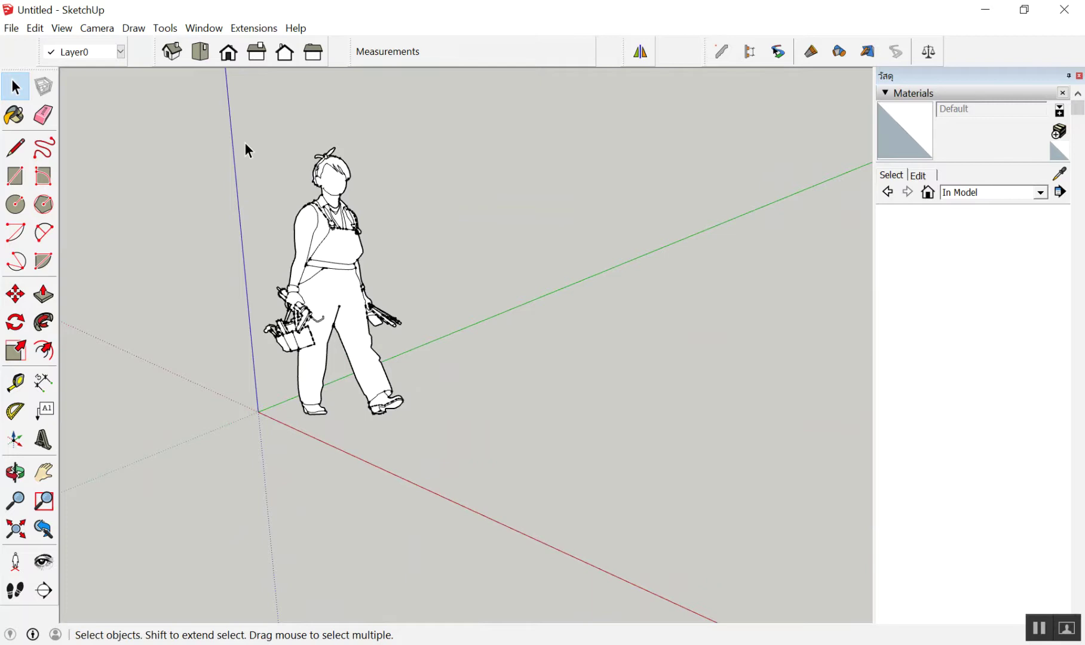
mouse_move(245, 143)
middle_mouse_down()
mouse_move(399, 122)
mouse_move(395, 259)
mouse_move(370, 172)
mouse_move(562, 371)
mouse_move(677, 365)
middle_mouse_up()
scroll(678, 365, "up", 3)
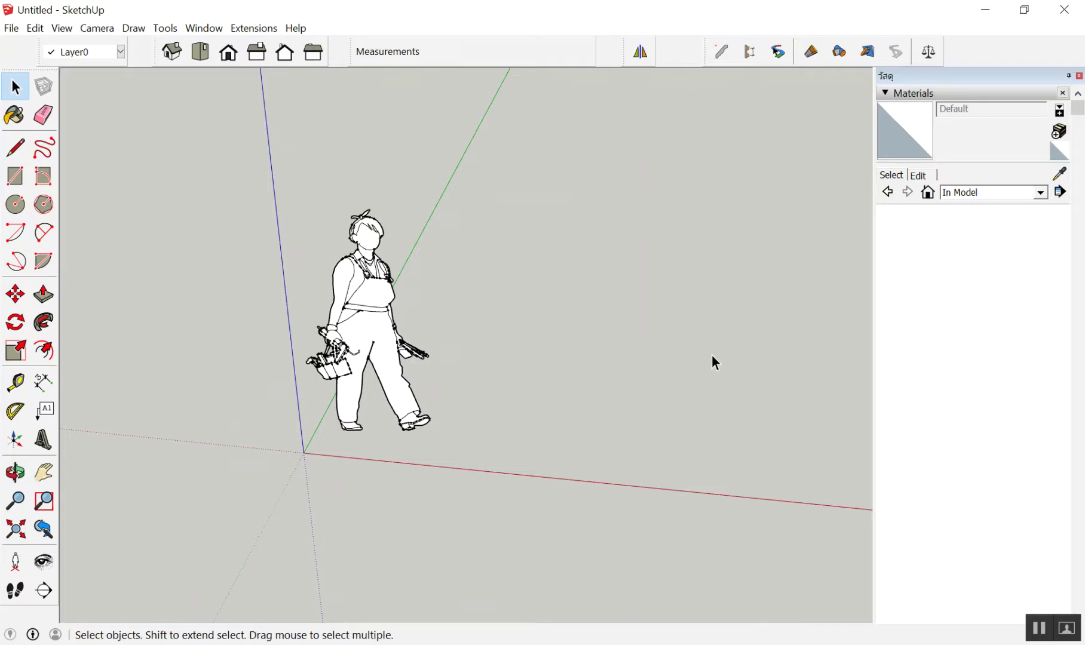
Step: Draw a test line beside the figure and dimension it at 1.17m
key("l")
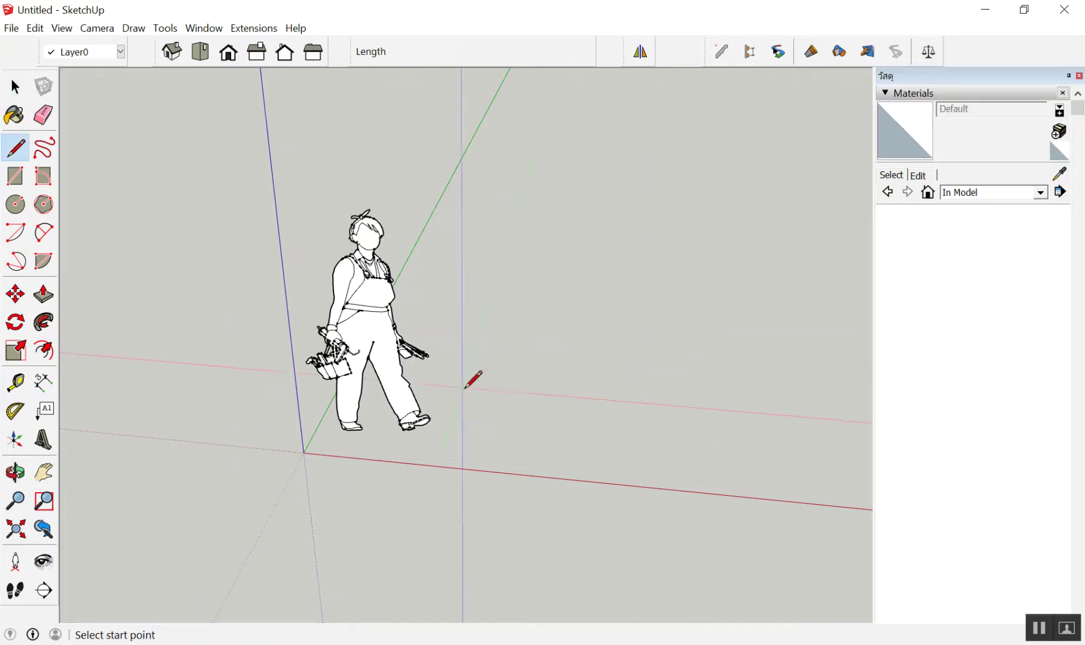
left_click(495, 386)
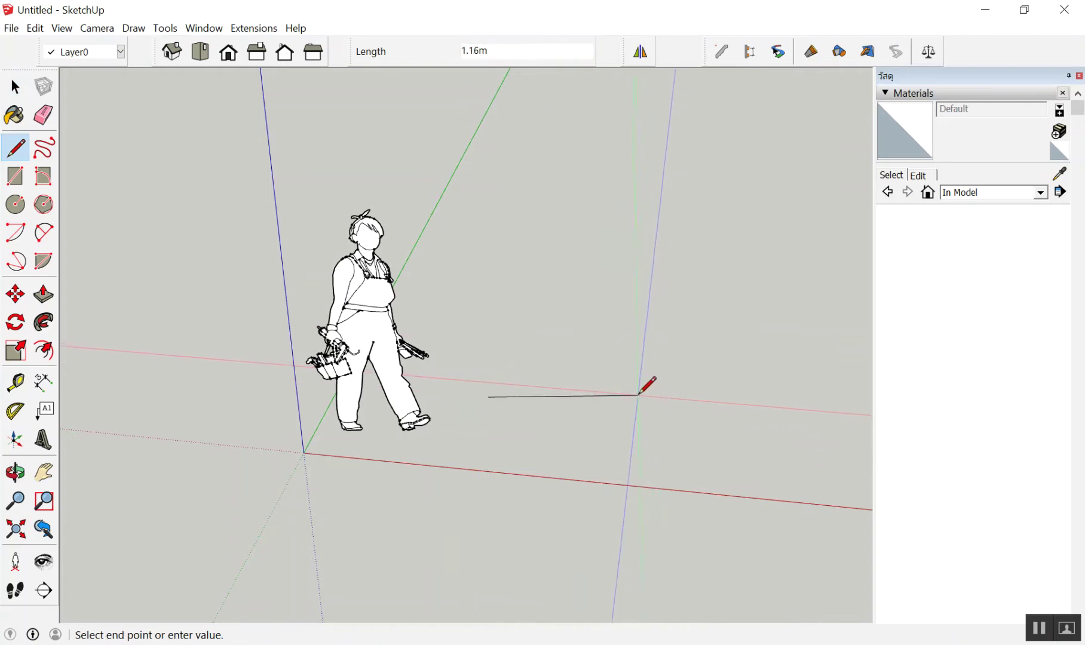
left_click(639, 394)
key("space")
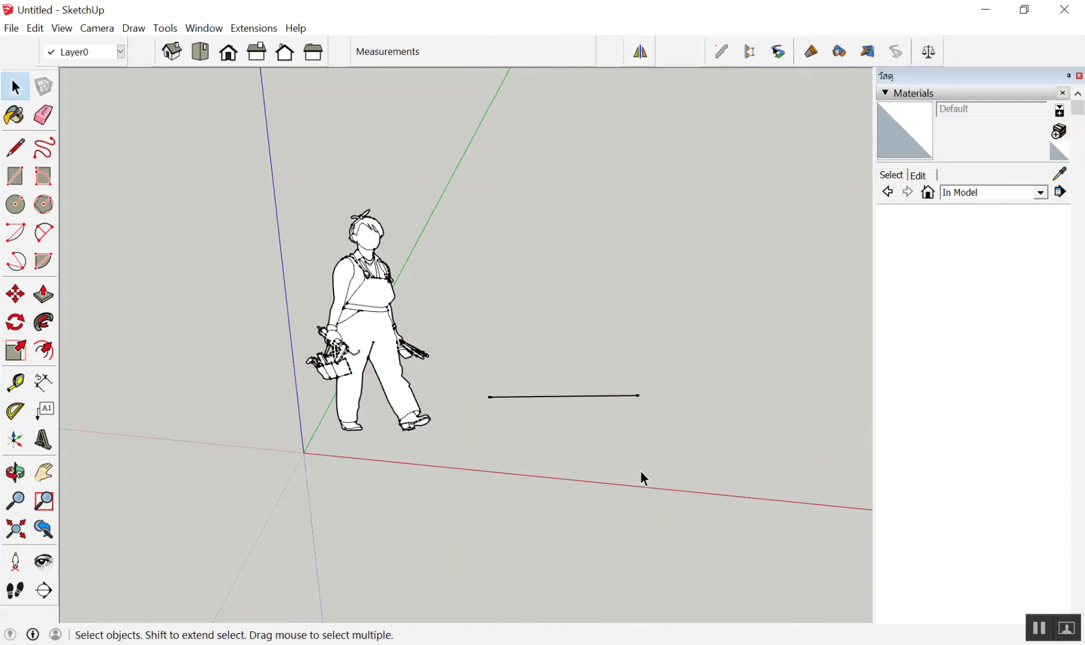
scroll(615, 440, "up", 4)
key("d")
left_click(557, 353)
left_click(550, 408)
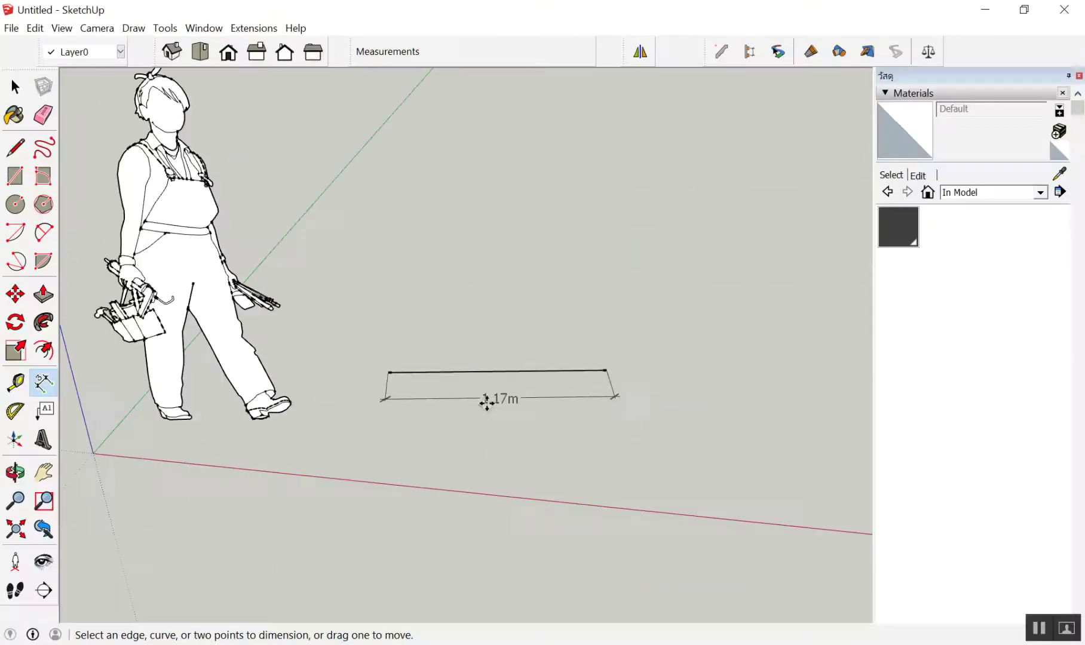
key("space")
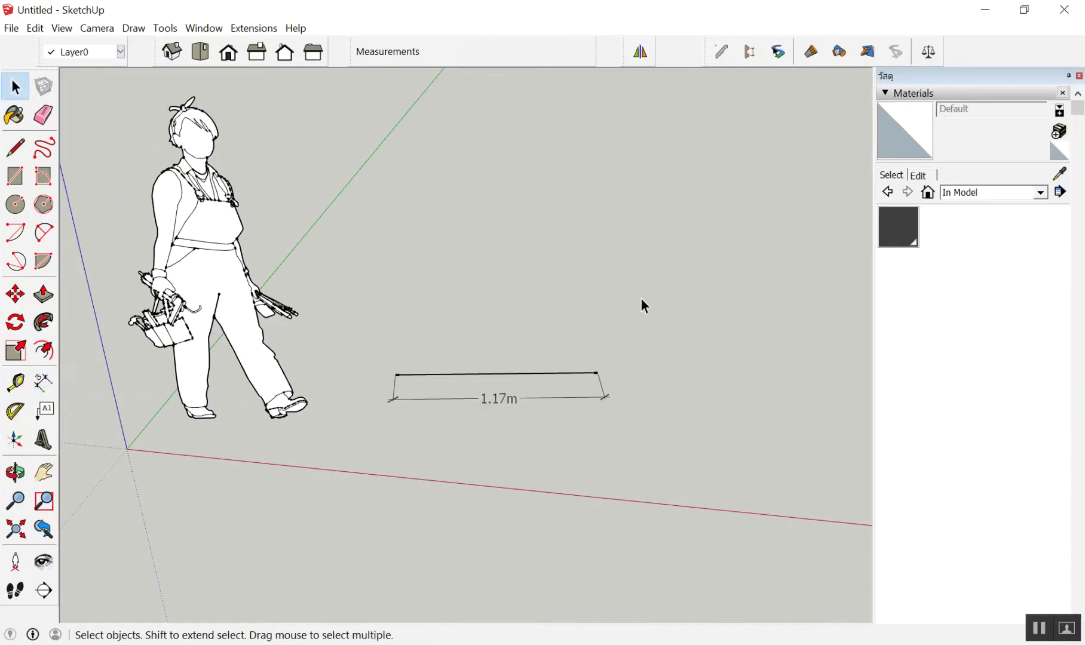
Step: Remove the test line and its 1.17m dimension, keeping the figure
left_click_drag(402, 443, 404, 443)
mouse_move(83, 78)
left_mouse_down()
mouse_move(738, 620)
mouse_move(757, 585)
left_mouse_up()
key("Delete")
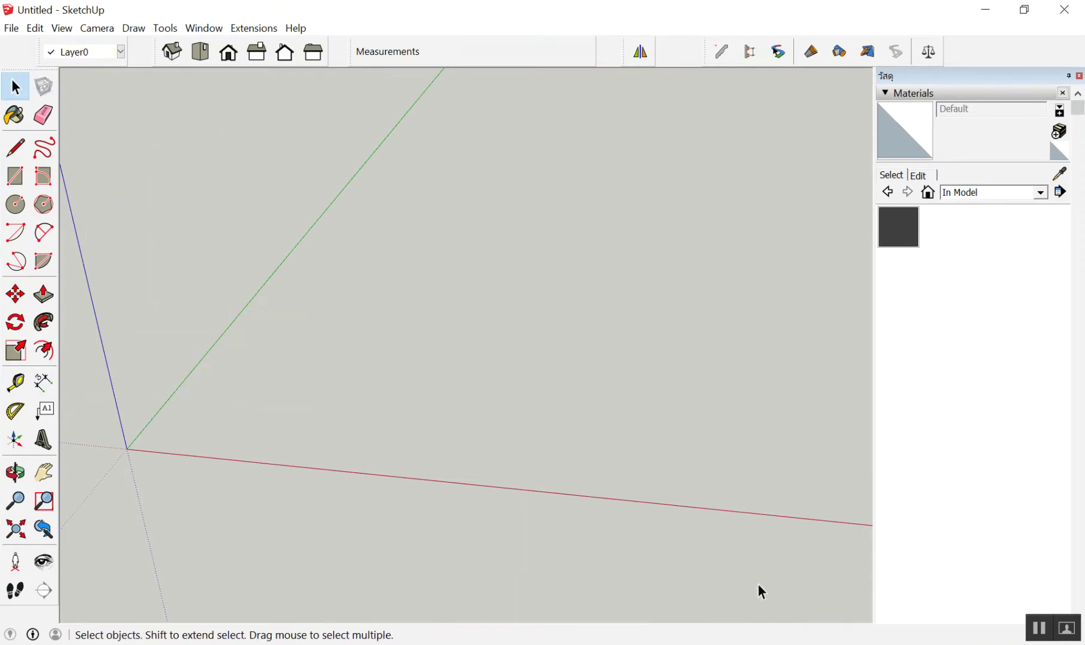
mouse_move(758, 585)
middle_mouse_down()
mouse_move(749, 544)
mouse_move(498, 294)
mouse_move(709, 526)
mouse_move(667, 548)
middle_mouse_up()
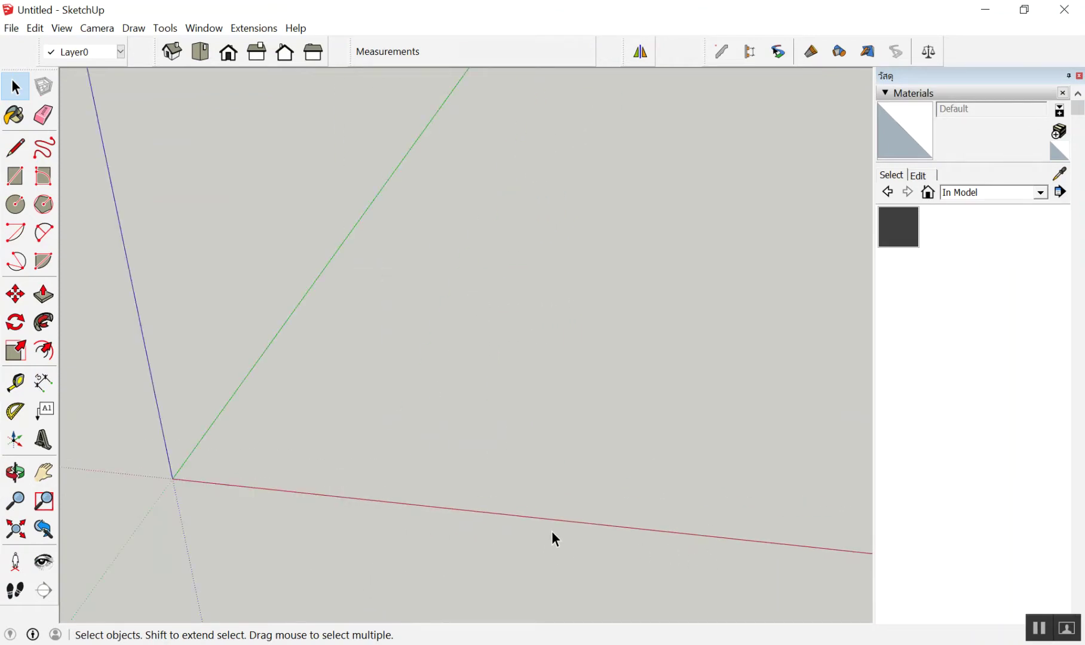
key("ctrl+z")
mouse_move(564, 489)
middle_mouse_down()
mouse_move(562, 379)
mouse_move(392, 336)
middle_mouse_up()
left_click_drag(389, 330, 732, 507)
key("Delete")
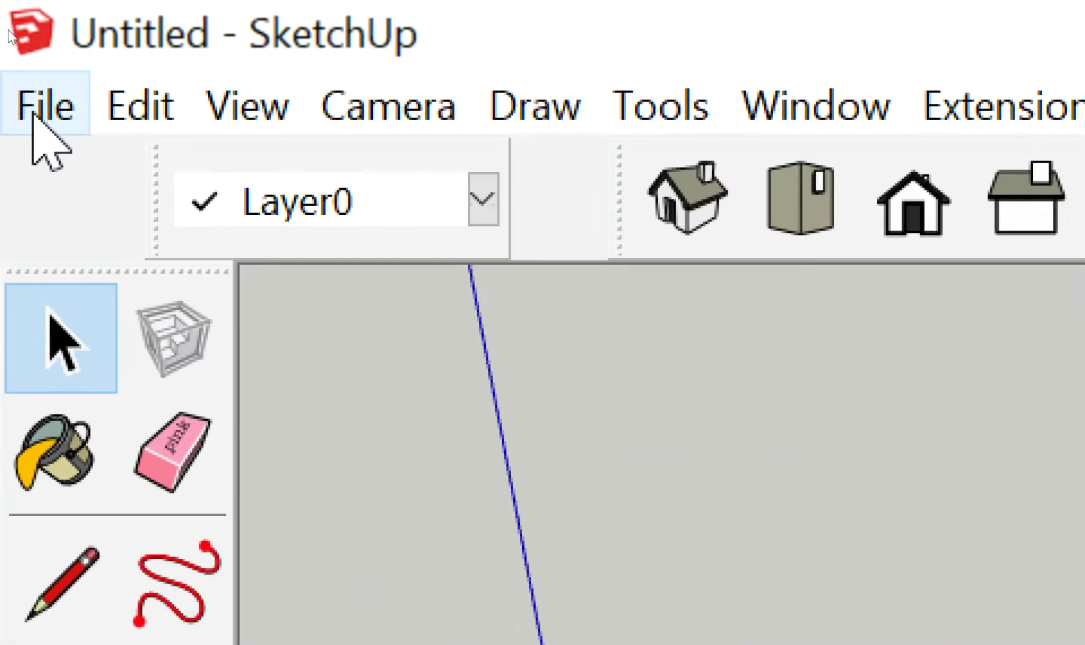
Step: Import the prapa drawing using the AutoCAD Files (*.dwg, *.dxf) file type
left_click(32, 113)
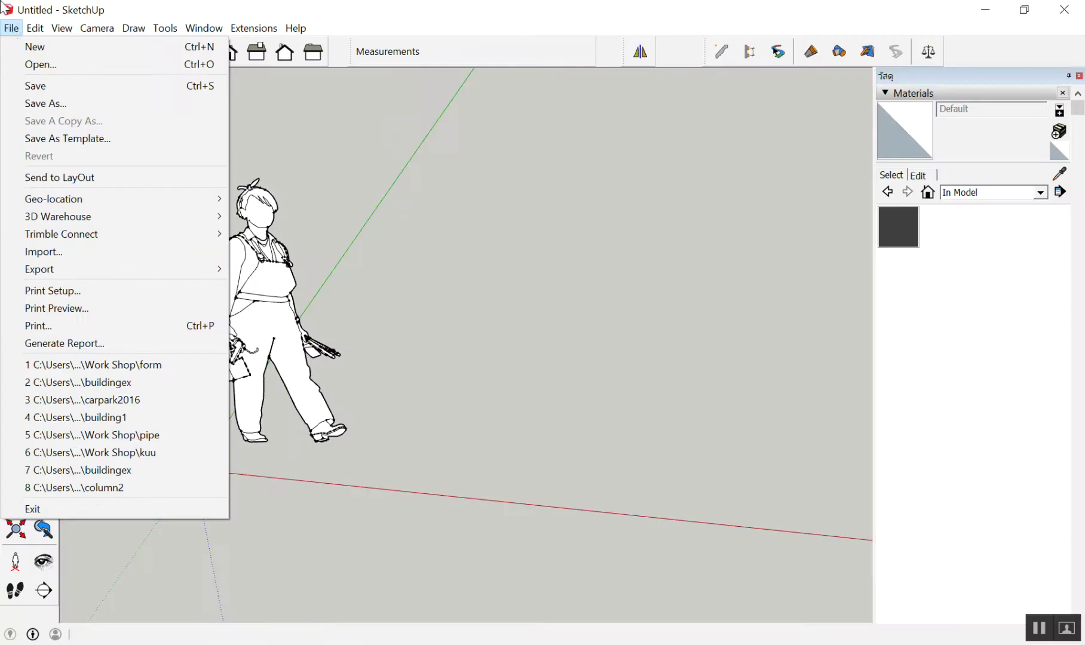
left_click(11, 27)
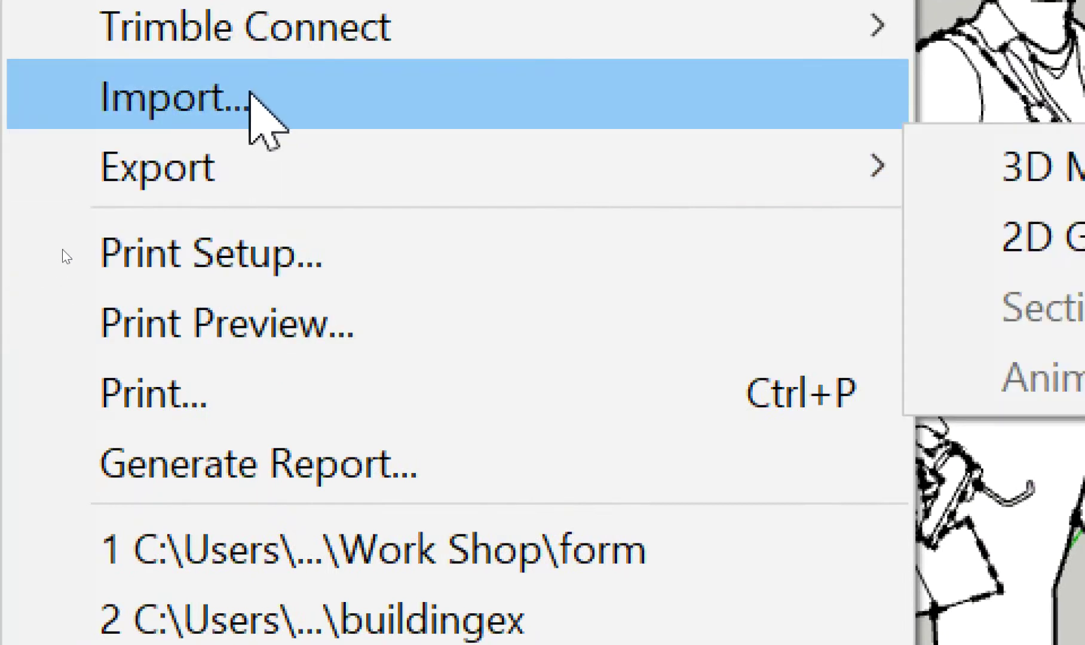
left_click(245, 98)
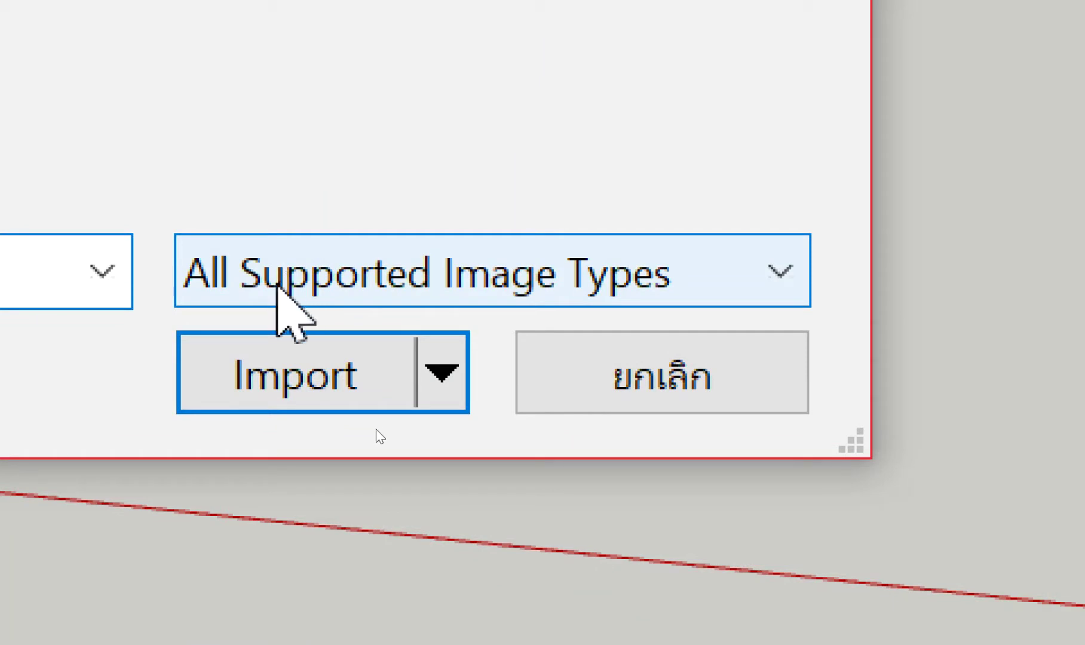
left_click(277, 286)
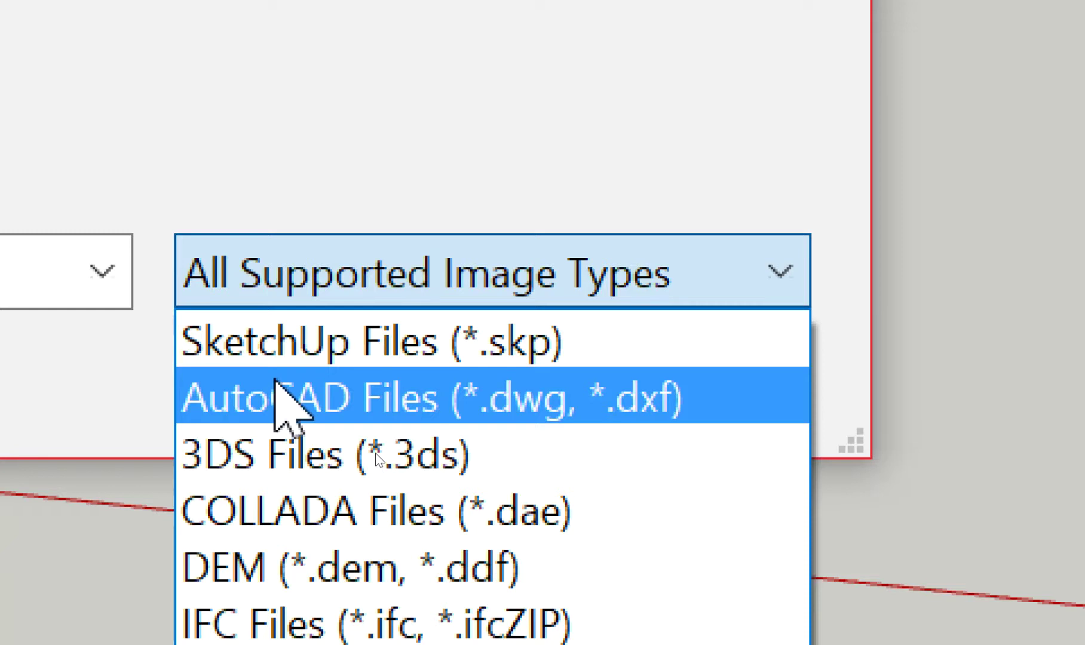
left_click(276, 382)
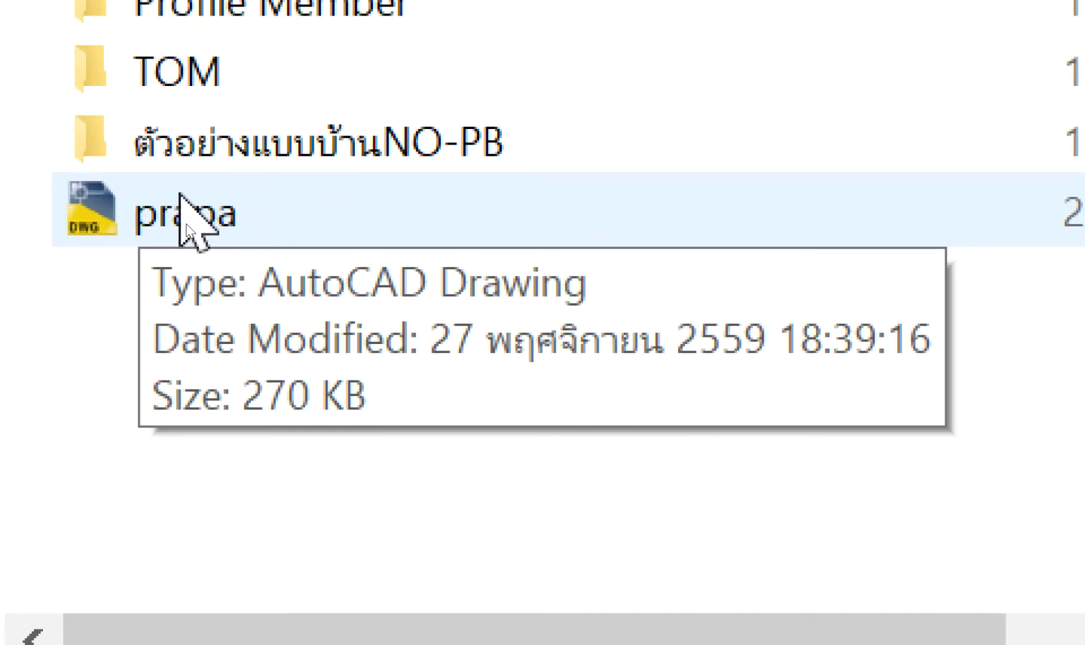
double_click(183, 203)
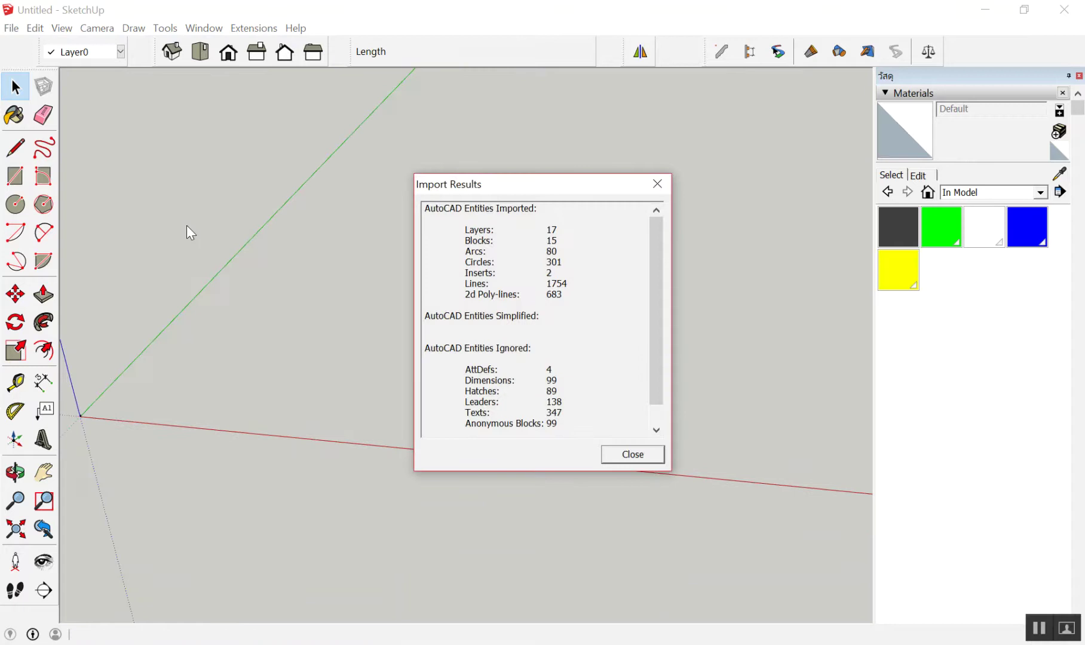
Step: Review the import results (17 layers, 1754 lines) and close the summary
scroll(561, 370, "down", 1)
scroll(559, 388, "up", 1)
scroll(538, 388, "down", 1)
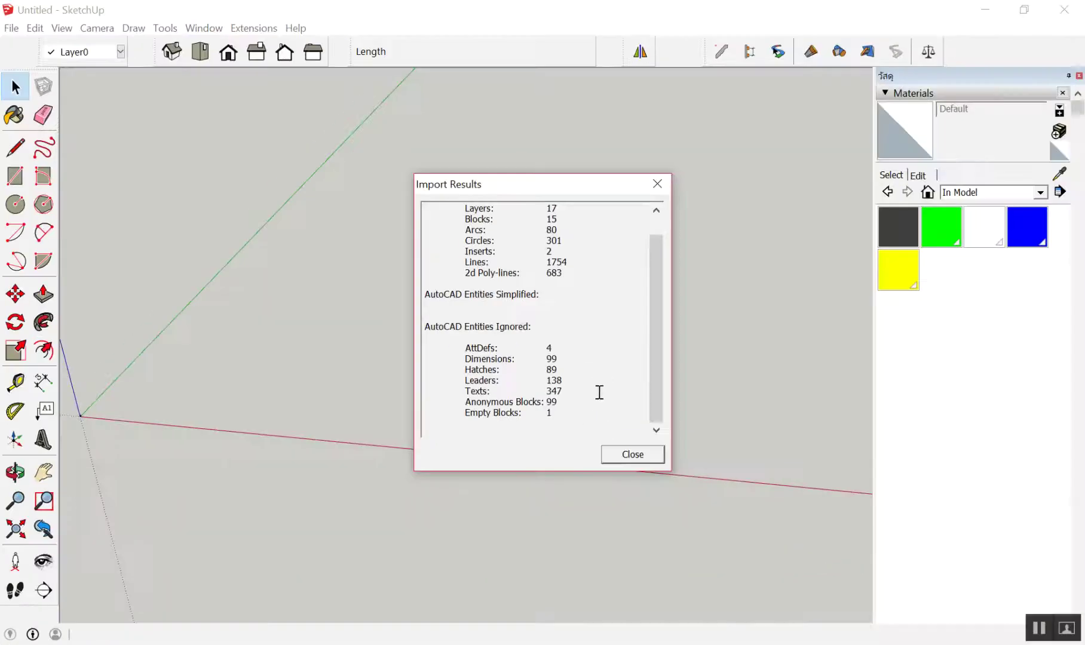
scroll(620, 395, "up", 1)
scroll(619, 394, "down", 1)
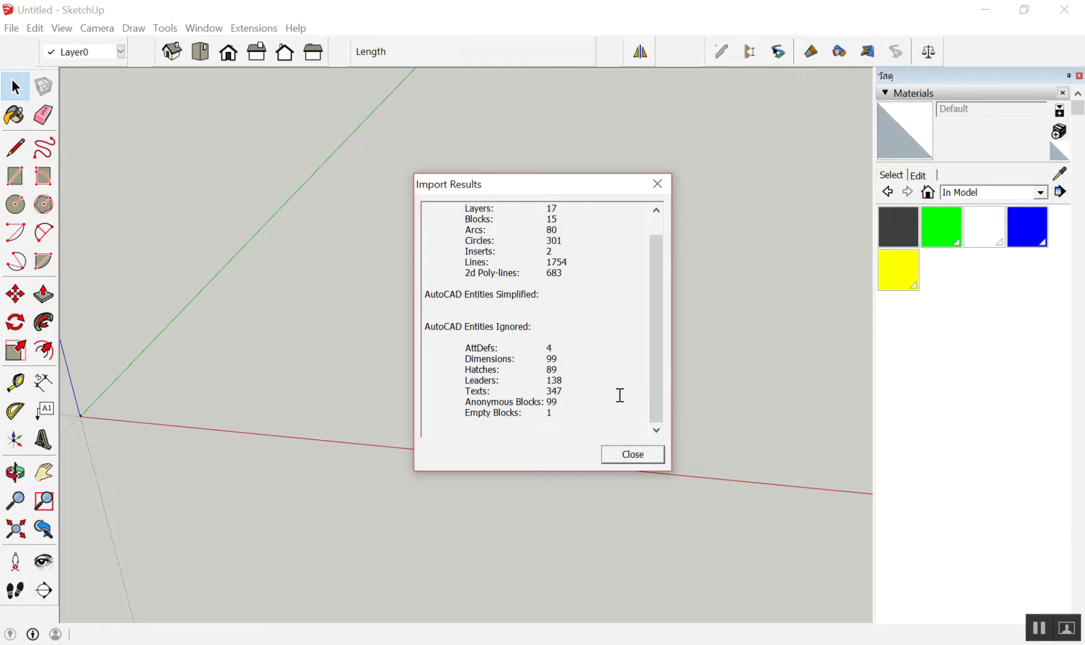
left_click(633, 457)
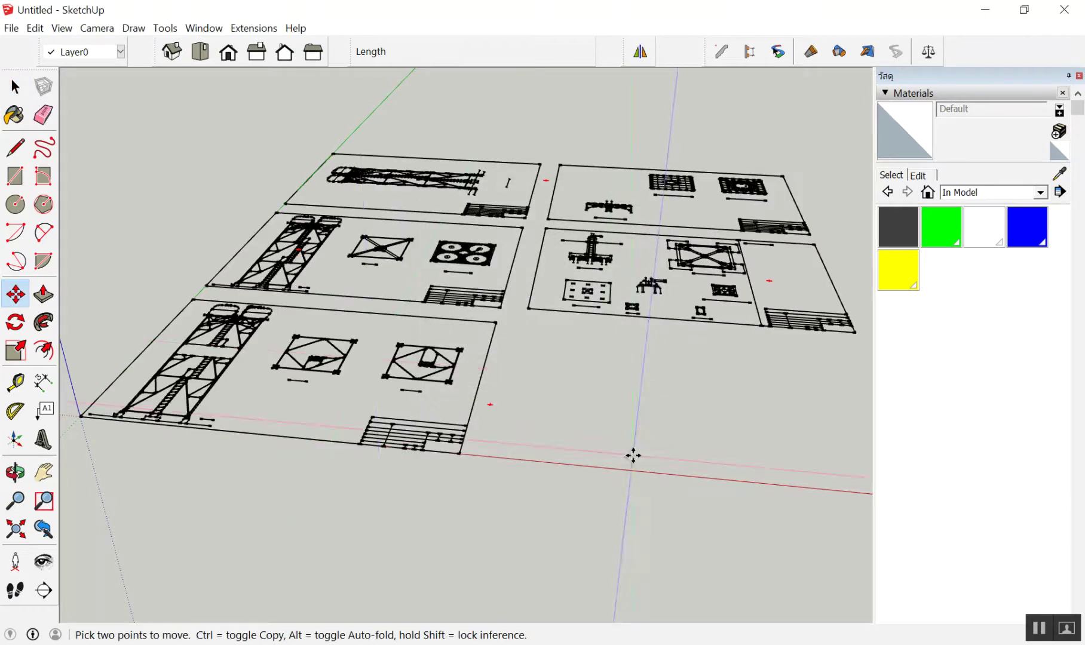
scroll(394, 446, "down", 3)
middle_click_drag(394, 446, 336, 543)
scroll(218, 419, "up", 1)
scroll(237, 380, "up", 3)
scroll(233, 378, "up", 3)
key("space")
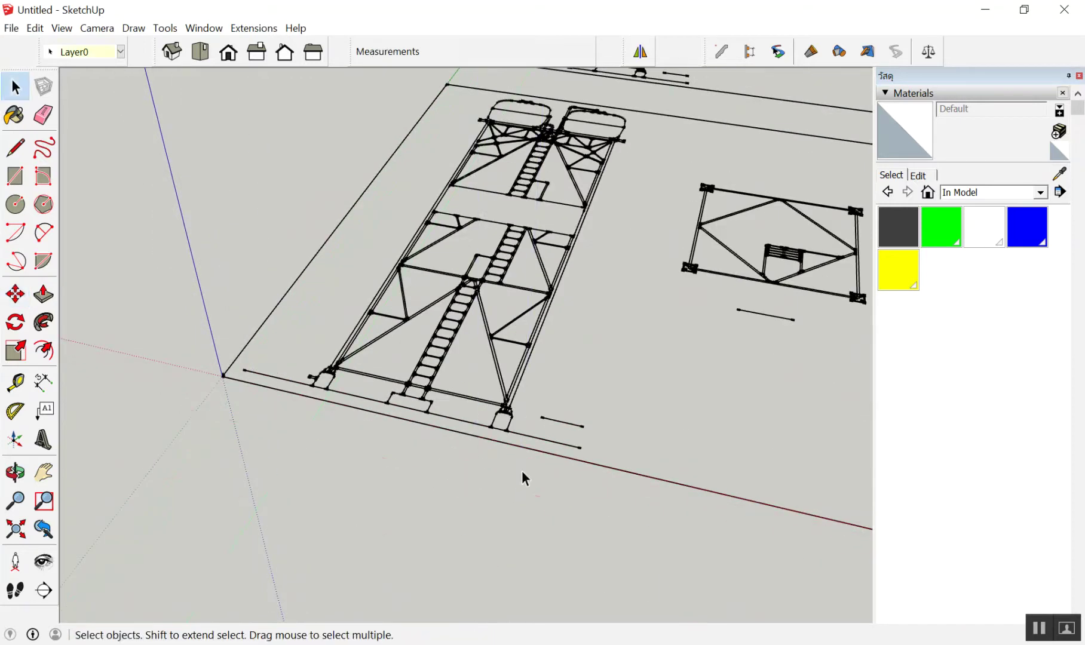
scroll(830, 412, "down", 2)
scroll(511, 84, "down", 3)
scroll(688, 287, "up", 1)
scroll(824, 271, "up", 1)
scroll(288, 351, "down", 2)
scroll(334, 311, "up", 2)
scroll(333, 311, "up", 2)
scroll(573, 170, "down", 2)
scroll(675, 164, "up", 2)
scroll(675, 164, "down", 2)
scroll(703, 96, "up", 3)
scroll(693, 99, "up", 1)
scroll(672, 179, "down", 2)
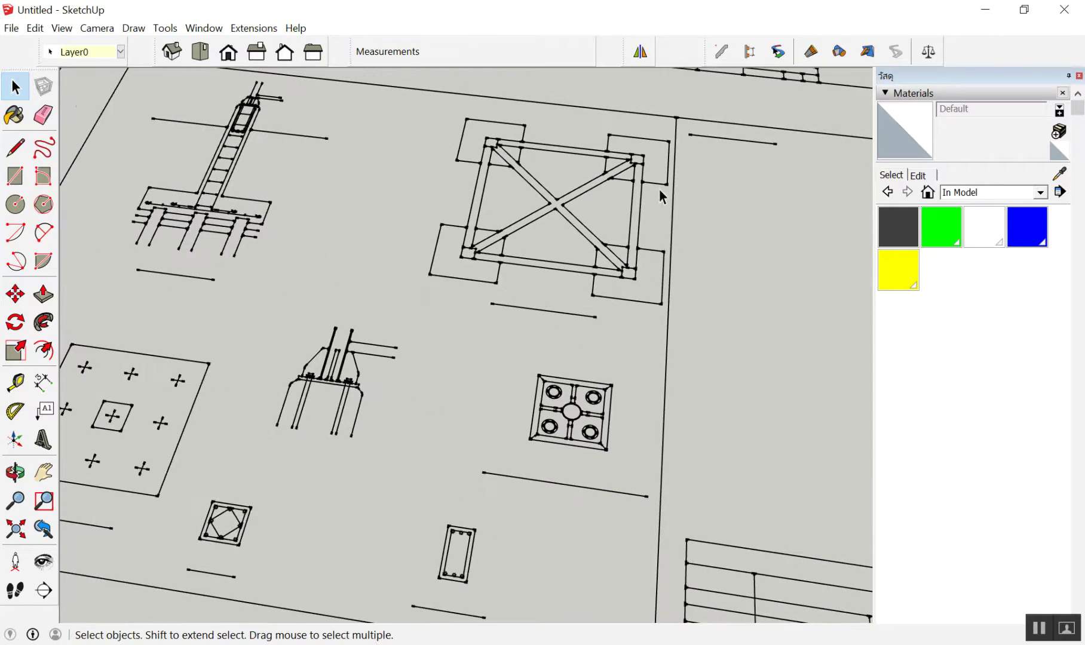
key("F2")
scroll(448, 275, "down", 2)
scroll(442, 293, "down", 1)
scroll(442, 299, "up", 1)
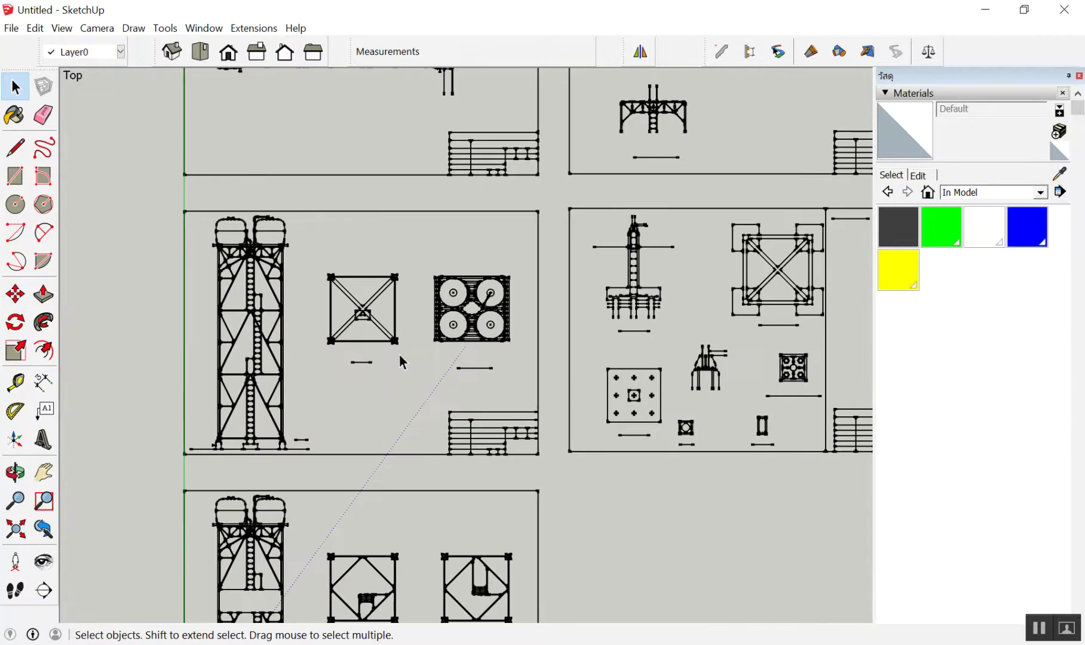
scroll(145, 262, "down", 2)
scroll(197, 227, "up", 2)
scroll(256, 181, "up", 1)
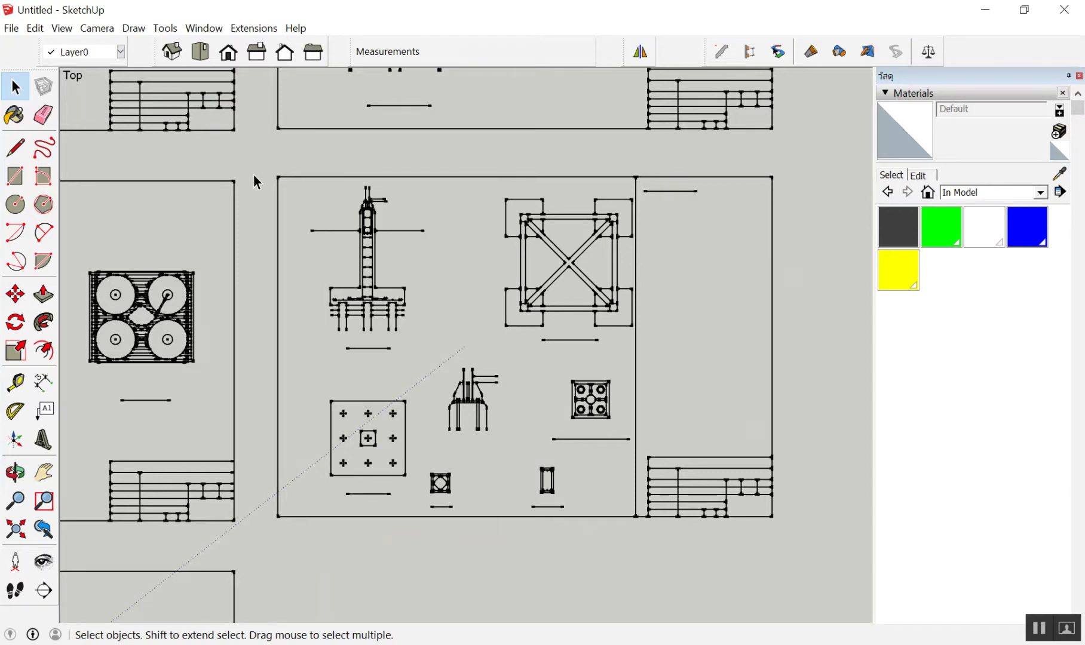
scroll(683, 215, "up", 2)
scroll(597, 260, "up", 2)
scroll(599, 261, "up", 1)
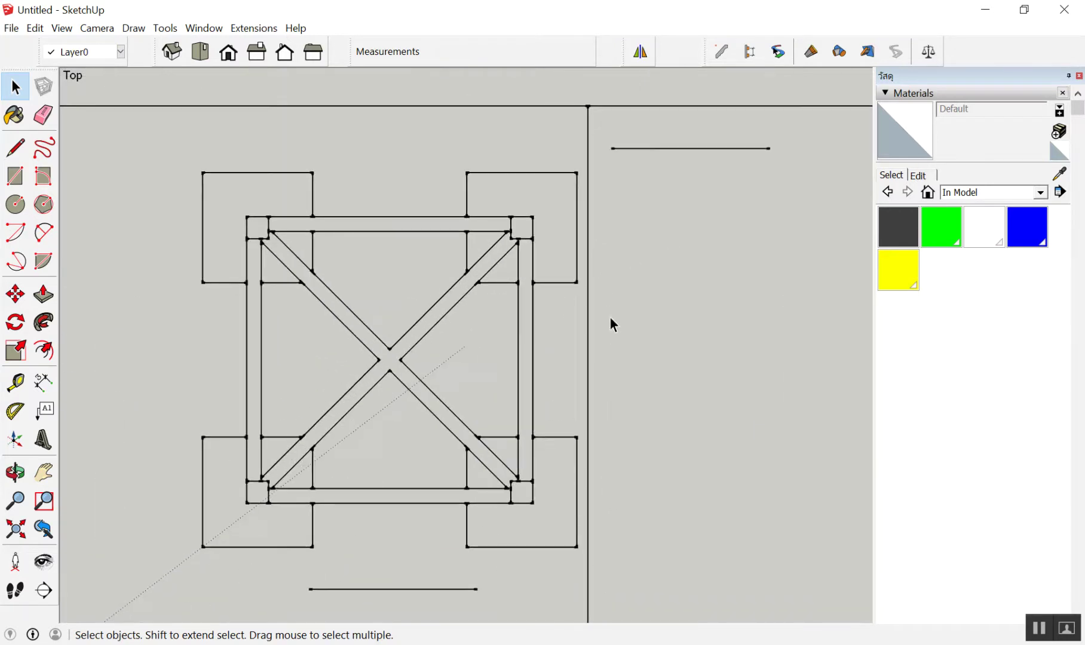
scroll(606, 343, "up", 1)
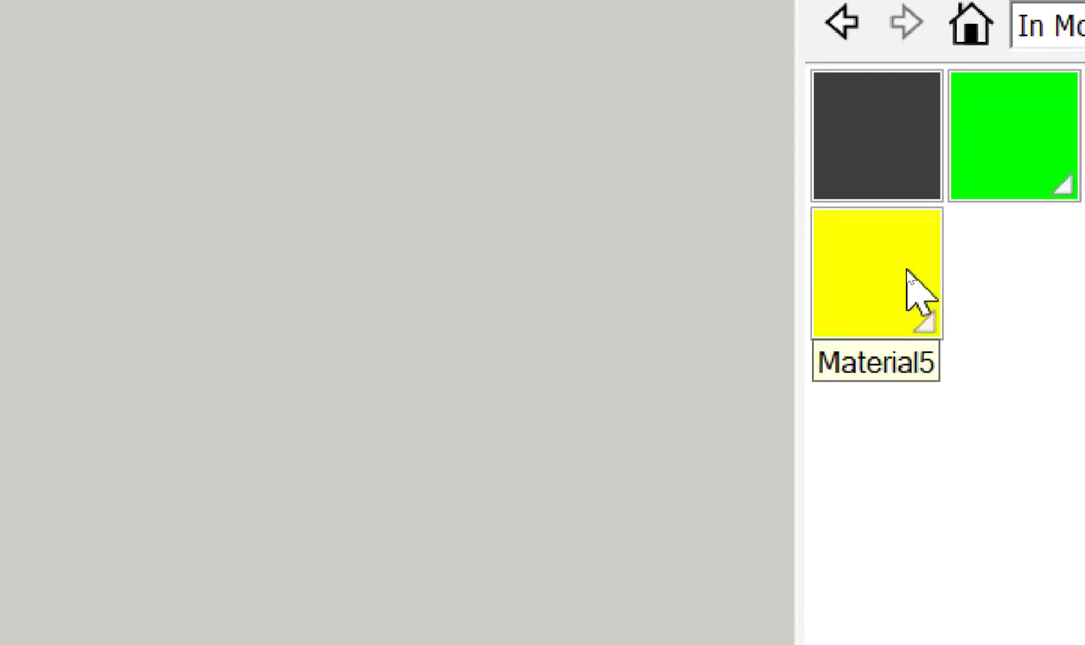
scroll(576, 209, "down", 2)
scroll(686, 269, "down", 1)
scroll(686, 272, "up", 1)
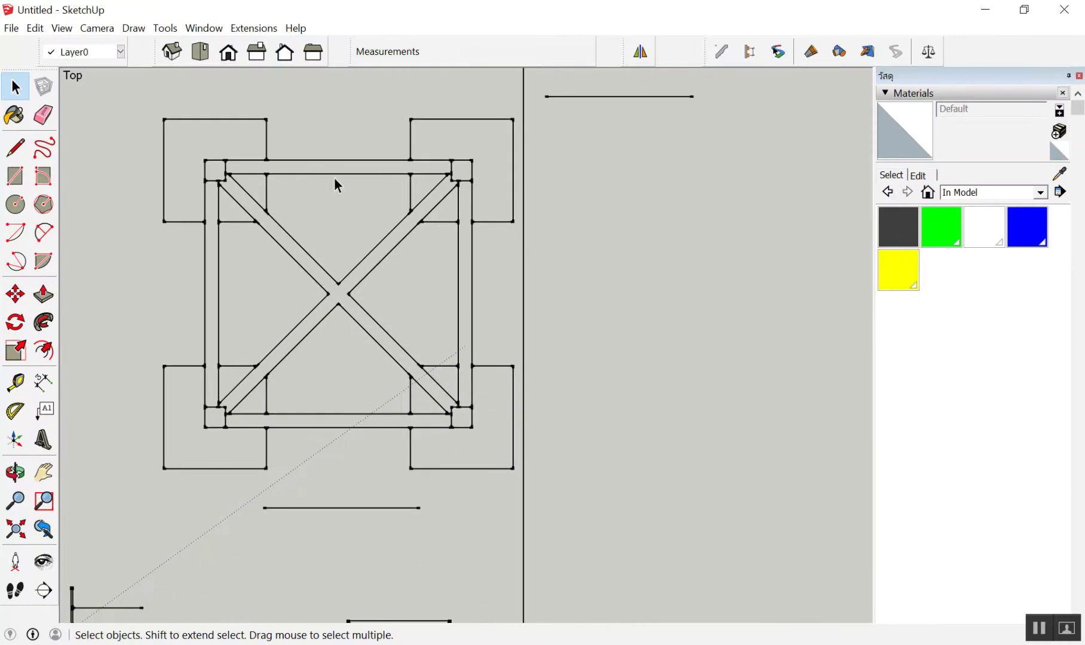
left_click_drag(122, 81, 578, 495)
scroll(554, 429, "down", 2)
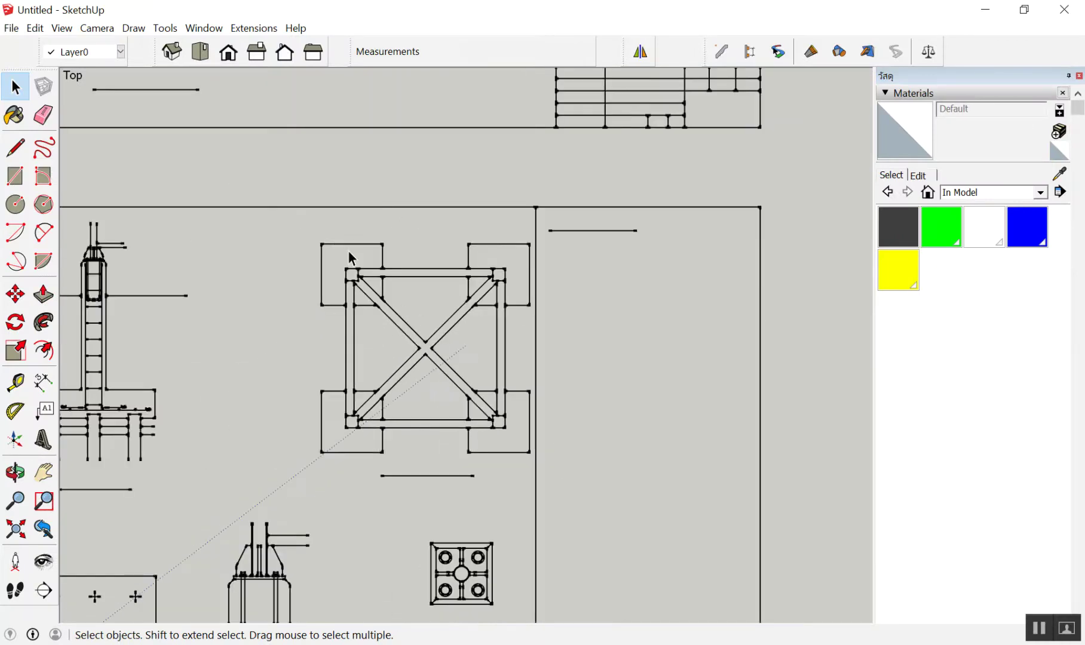
scroll(349, 253, "down", 1)
scroll(351, 204, "down", 1)
scroll(334, 185, "down", 1)
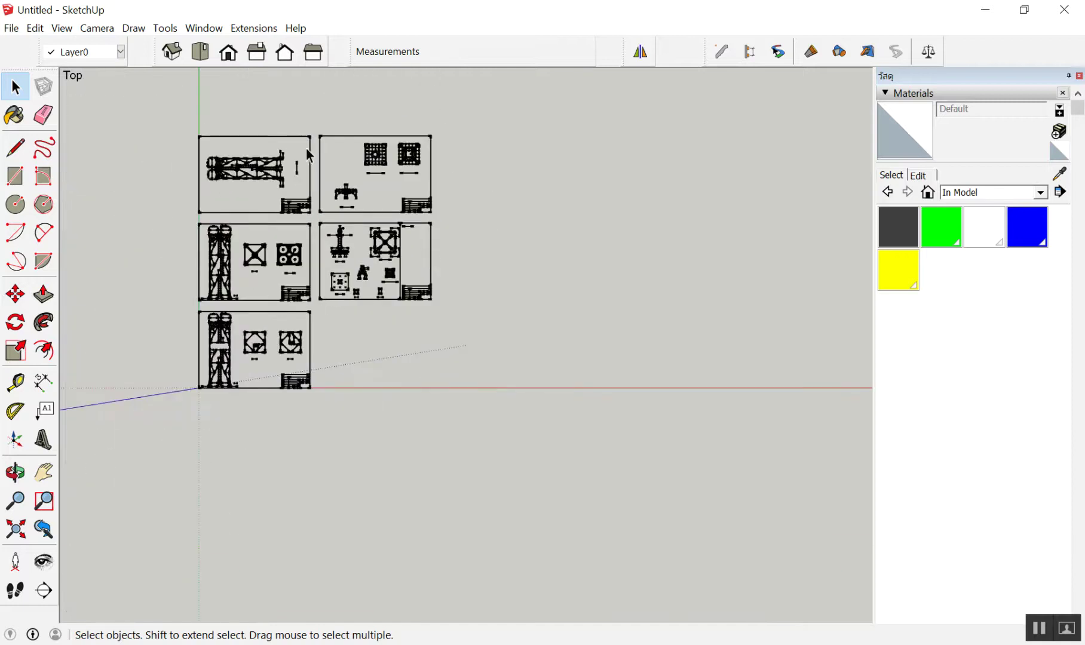
Step: Select all five drawing sheets with a crossing window and explode them
left_click_drag(491, 163, 181, 283)
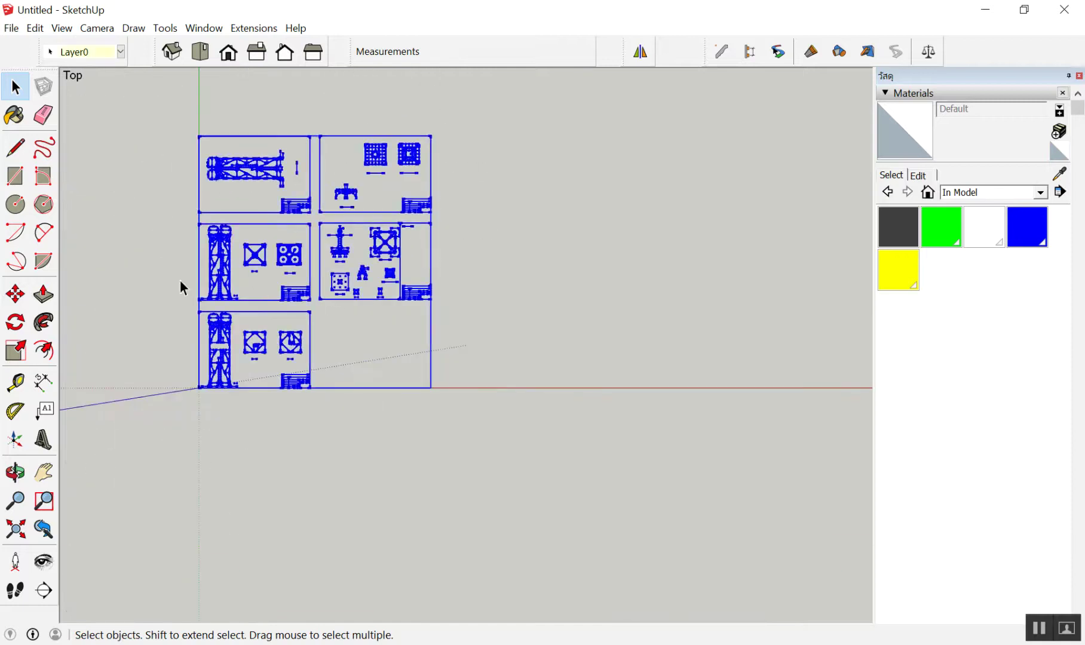
left_click(543, 233)
scroll(537, 243, "up", 1)
left_click_drag(496, 194, 287, 297)
scroll(375, 349, "down", 1)
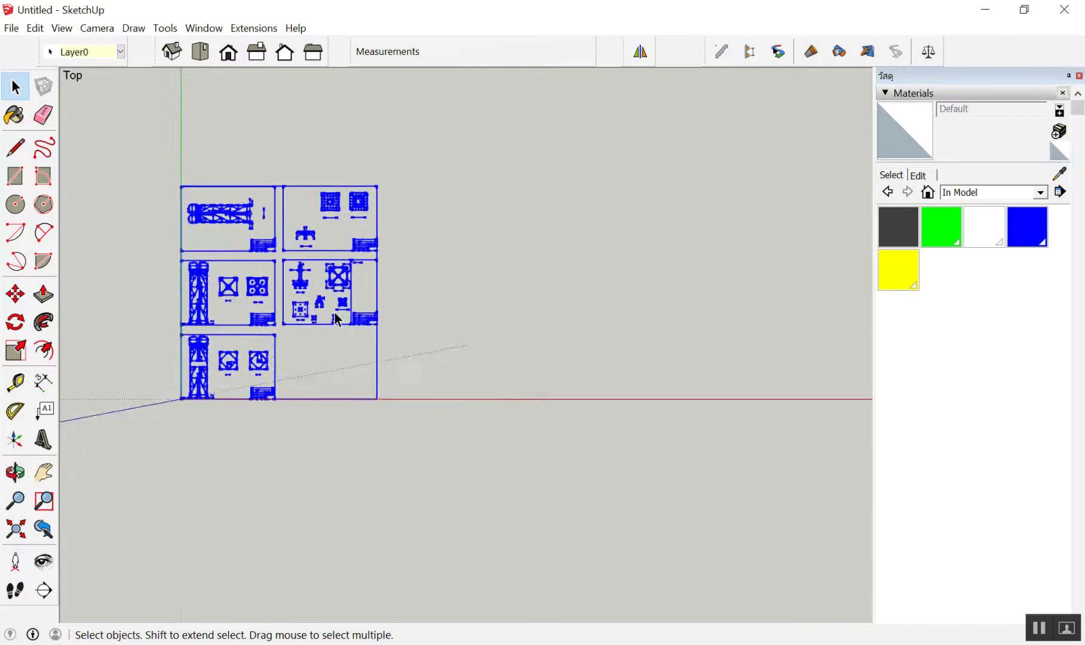
scroll(317, 286, "up", 1)
left_click(438, 206)
left_click_drag(511, 174, 249, 275)
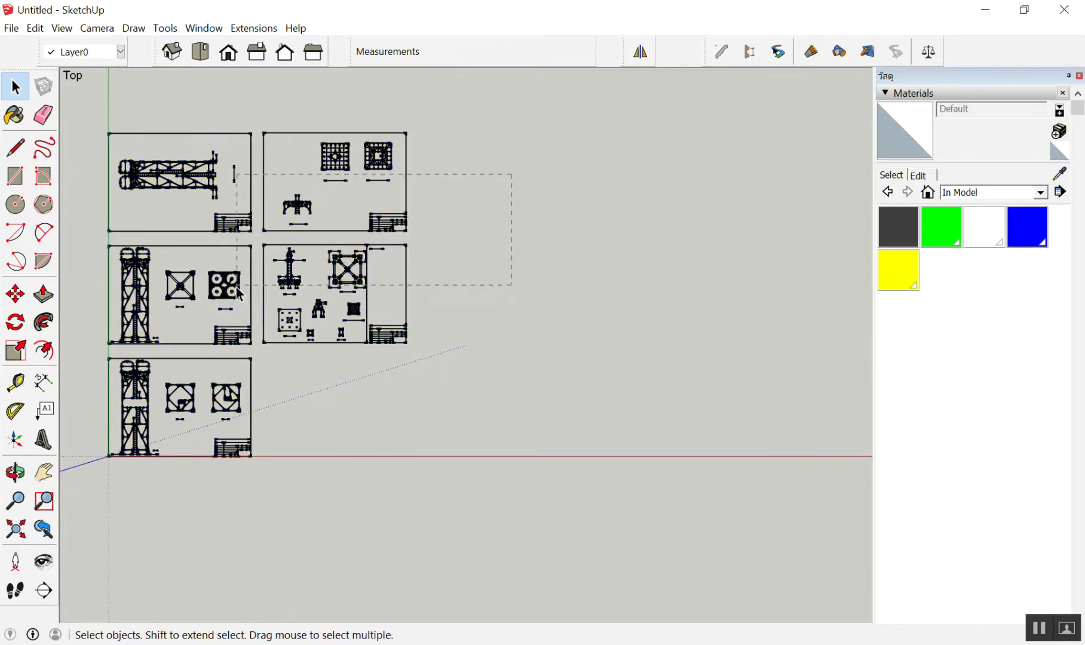
left_click_drag(499, 194, 266, 290)
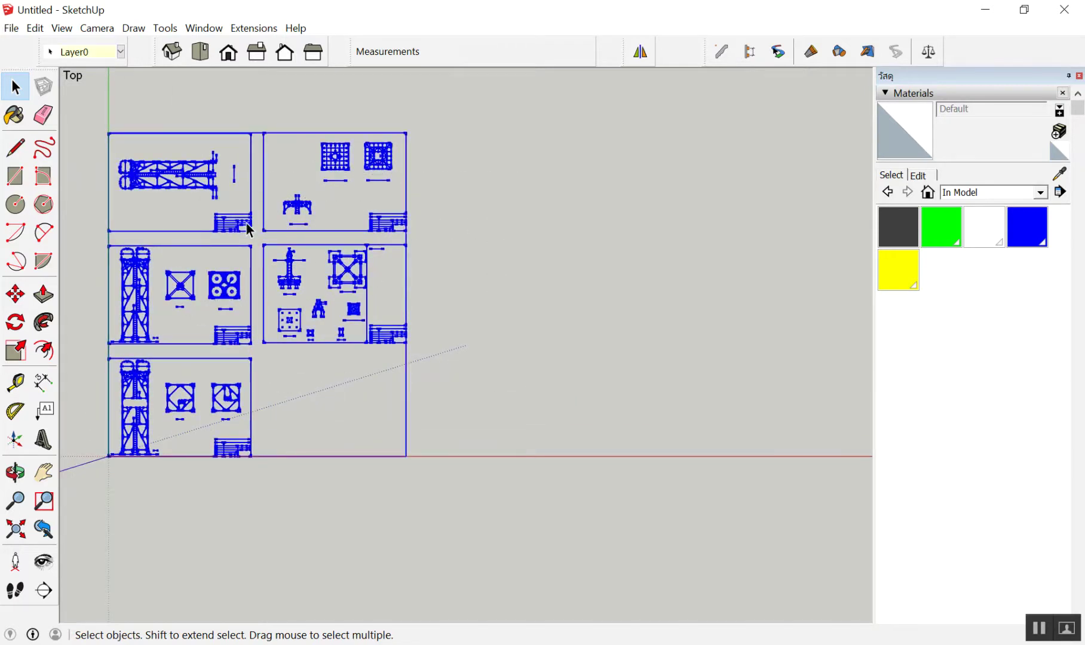
right_click(252, 223)
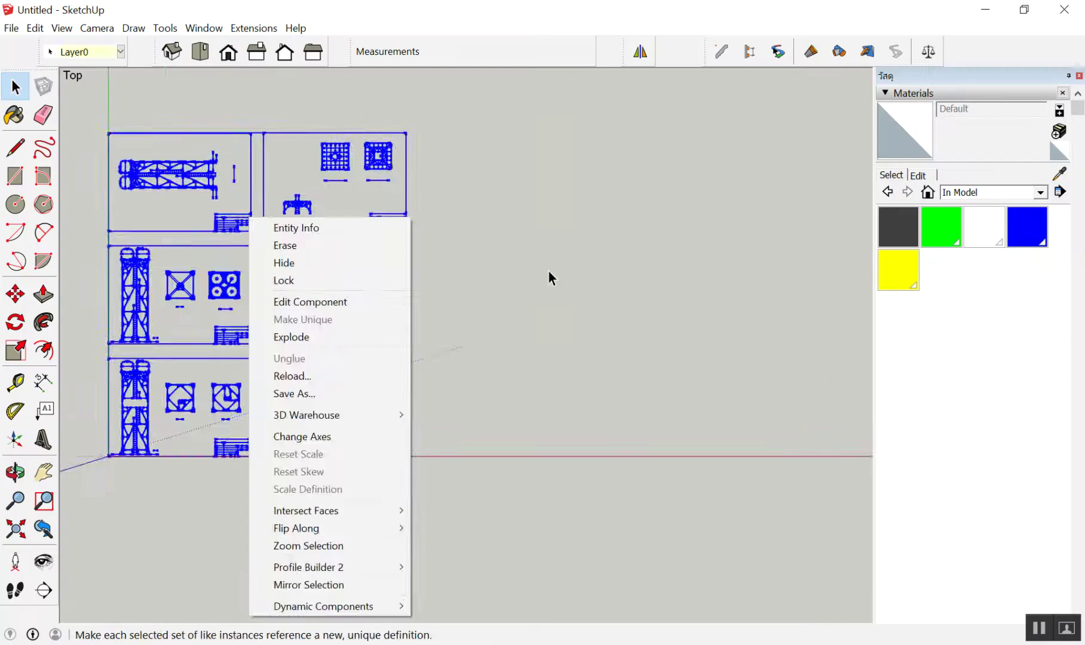
left_click(548, 271)
Step: Reselect the sheets and explode them again into individual lines
scroll(104, 166, "up", 2)
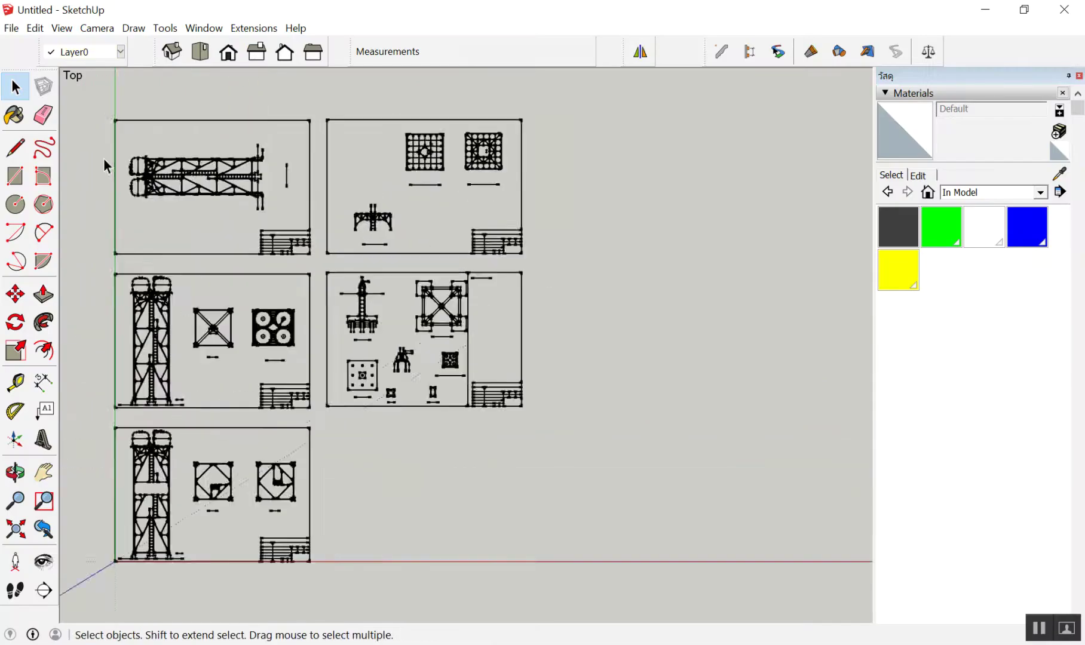
scroll(104, 166, "up", 1)
left_click(252, 359)
left_click(337, 258)
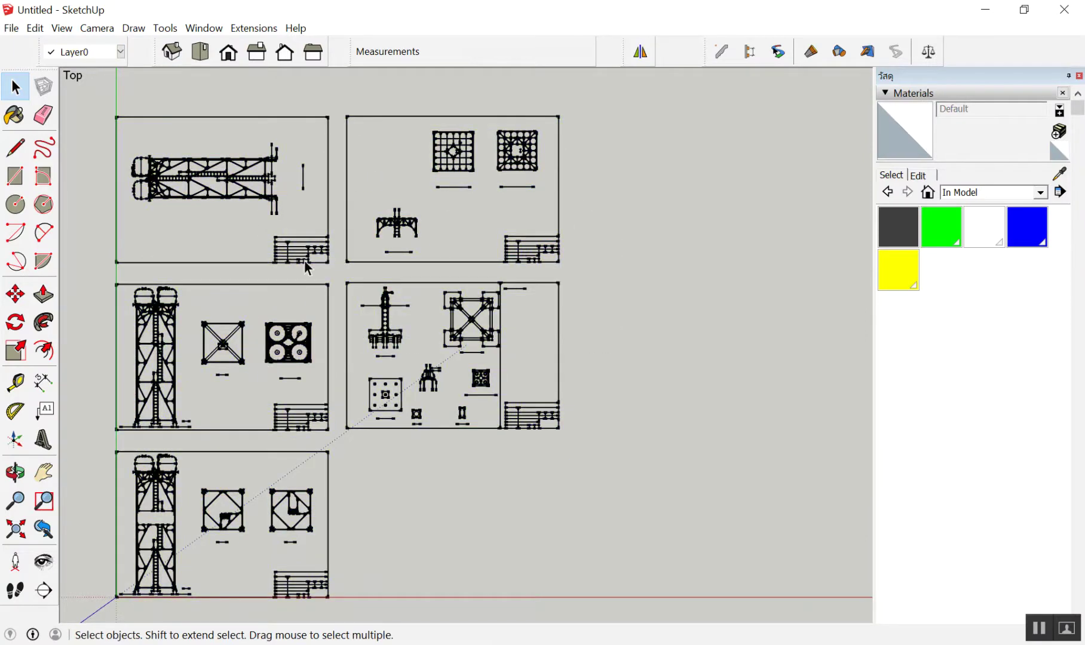
left_click_drag(640, 185, 280, 260)
right_click(282, 257)
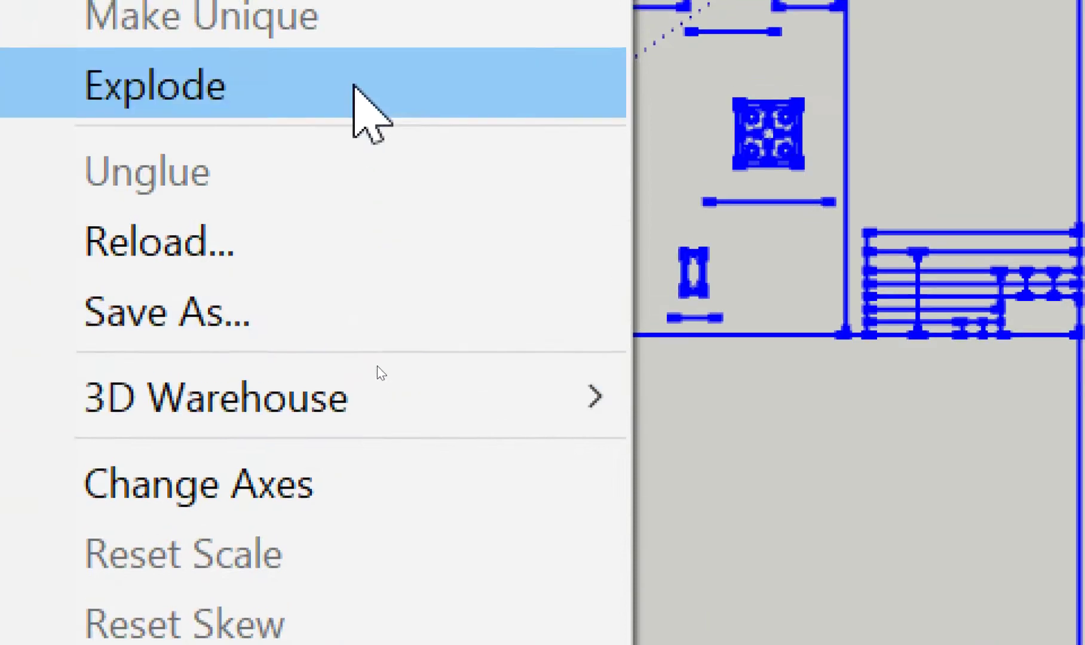
left_click(353, 81)
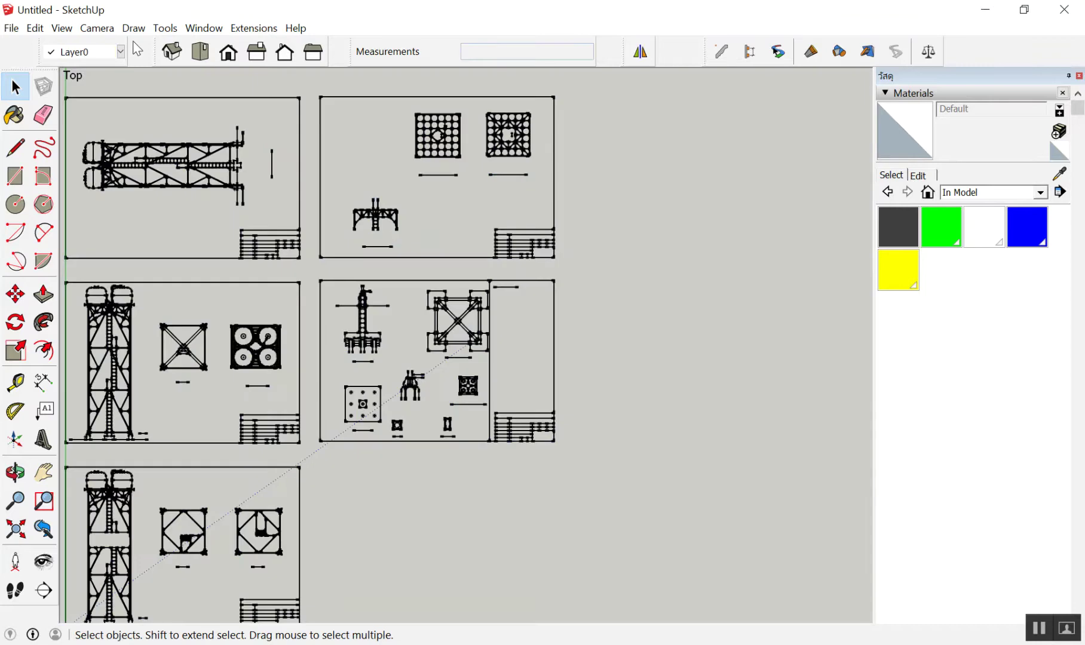
Step: Zoom in on the braced frame among the exploded sheets
scroll(505, 278, "up", 3)
scroll(454, 287, "up", 2)
scroll(448, 248, "up", 1)
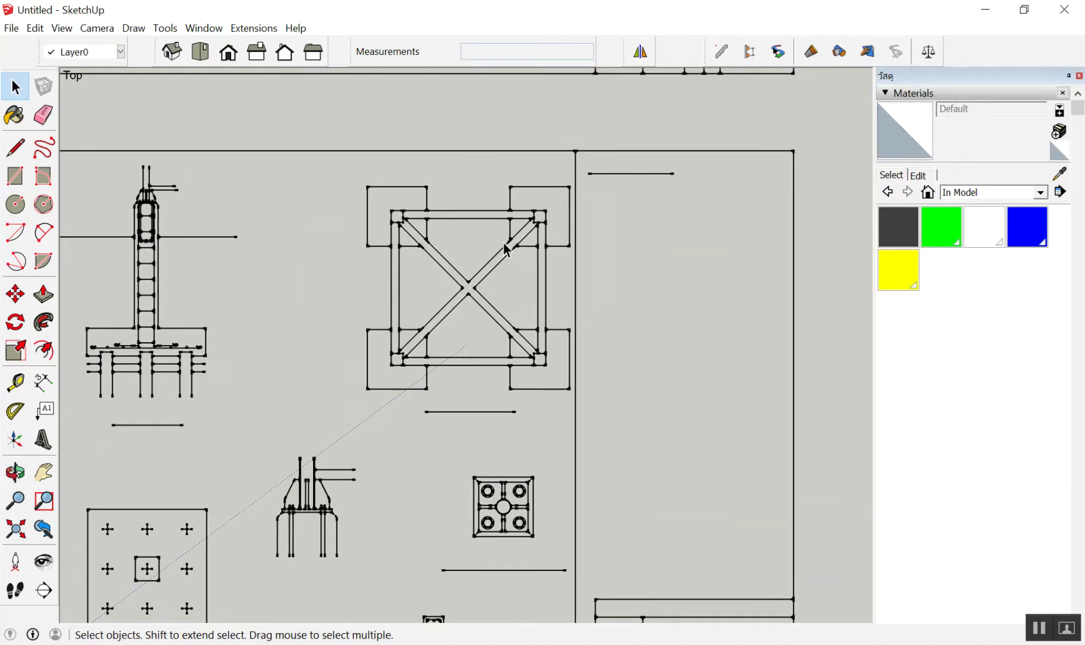
scroll(545, 251, "down", 1)
scroll(573, 254, "up", 3)
scroll(598, 242, "up", 1)
scroll(543, 233, "down", 3)
Step: Zoom to the X-braced footing frame and window-select all its lines
scroll(323, 407, "down", 3)
scroll(370, 475, "down", 3)
scroll(370, 454, "up", 3)
scroll(361, 403, "up", 3)
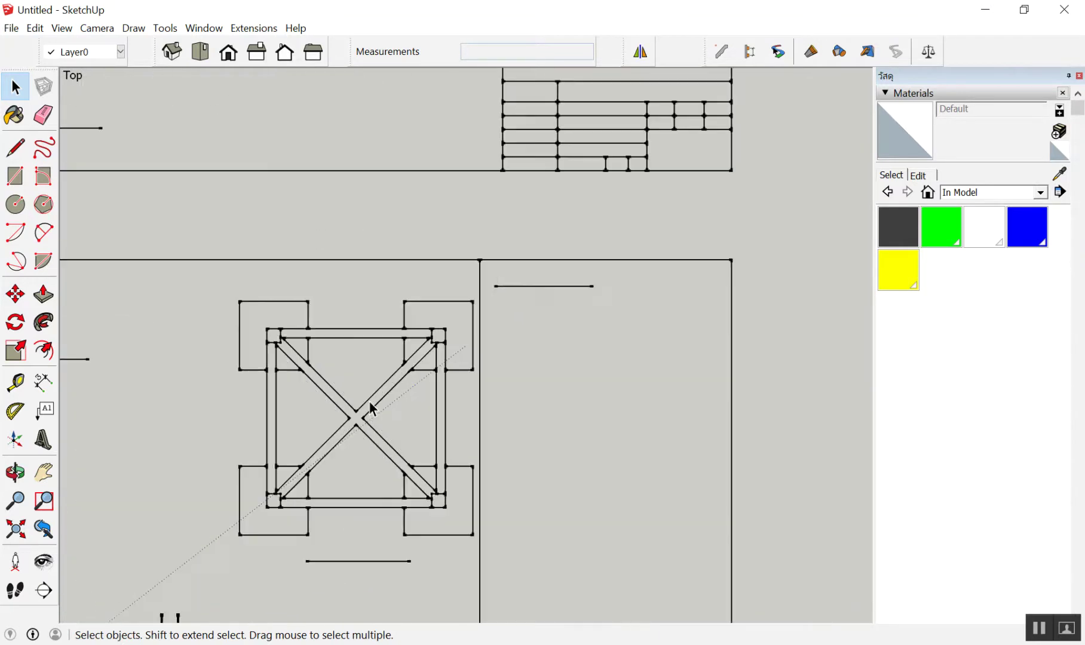
scroll(362, 405, "up", 3)
scroll(279, 536, "down", 1)
scroll(264, 547, "up", 1)
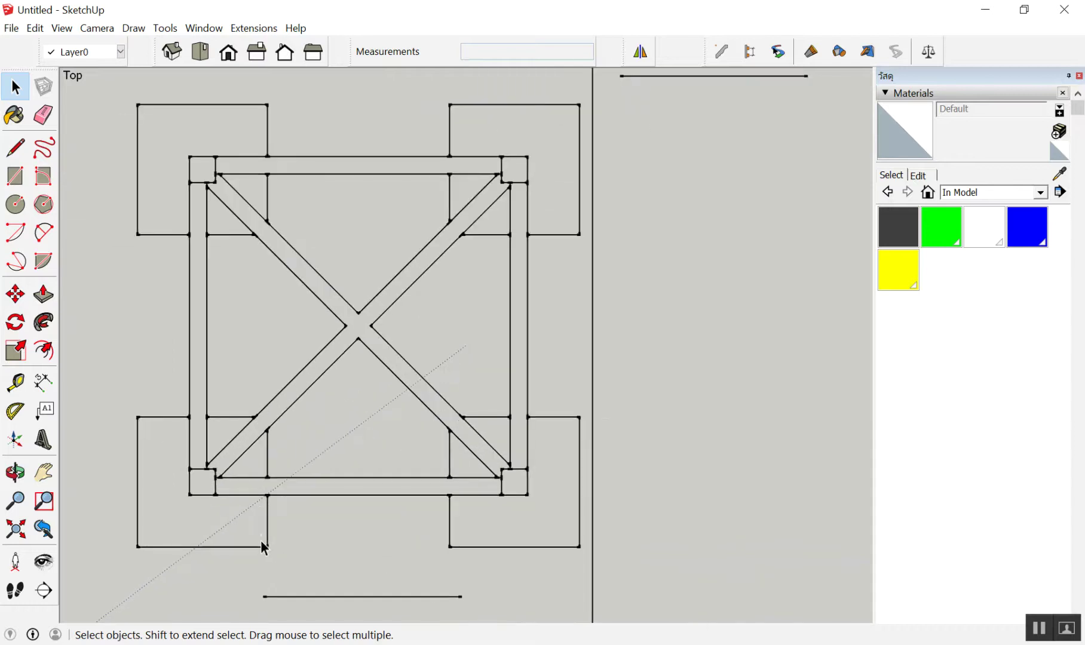
mouse_move(117, 79)
left_mouse_down()
mouse_move(520, 463)
mouse_move(620, 575)
left_mouse_up()
left_click(107, 79)
mouse_move(97, 72)
left_mouse_down()
mouse_move(575, 592)
mouse_move(616, 572)
left_mouse_up()
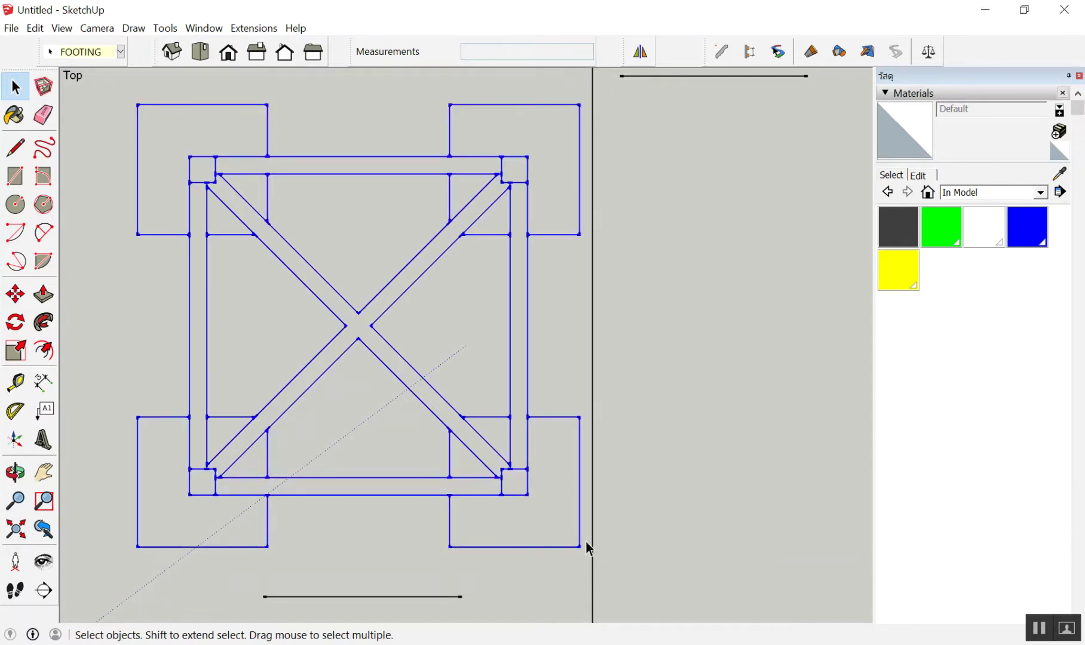
left_click_drag(607, 85, 96, 558)
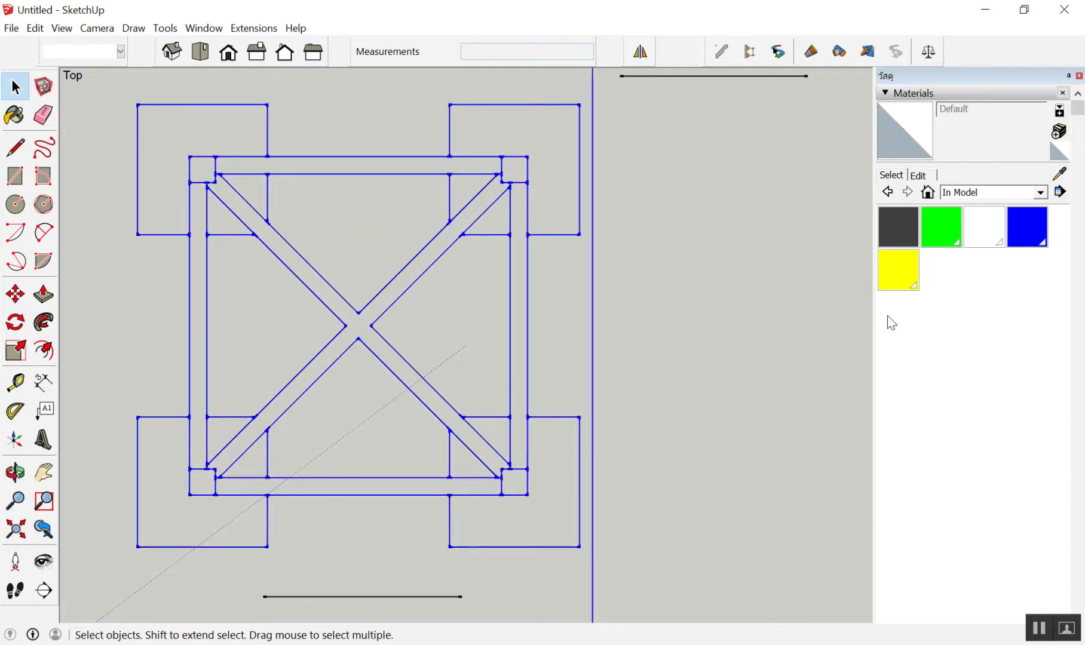
left_click(513, 213)
mouse_move(109, 80)
left_mouse_down()
mouse_move(295, 290)
mouse_move(642, 569)
mouse_move(634, 576)
left_mouse_up()
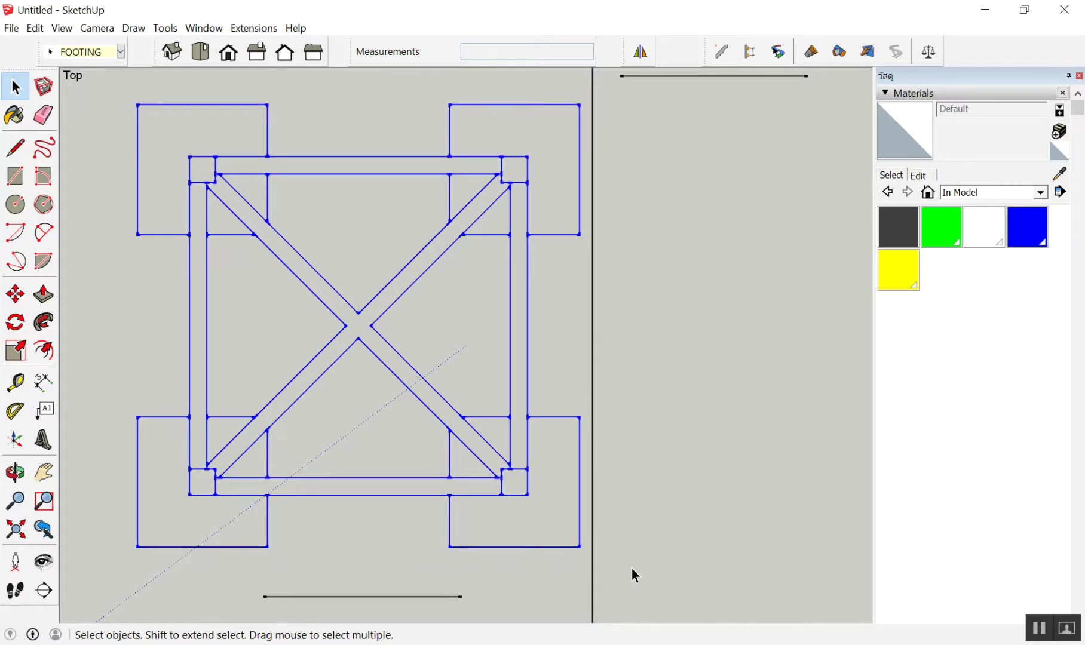
mouse_move(111, 90)
left_mouse_down()
mouse_move(623, 496)
mouse_move(625, 580)
left_mouse_up()
Step: Start a new model without saving the current one
left_click(11, 42)
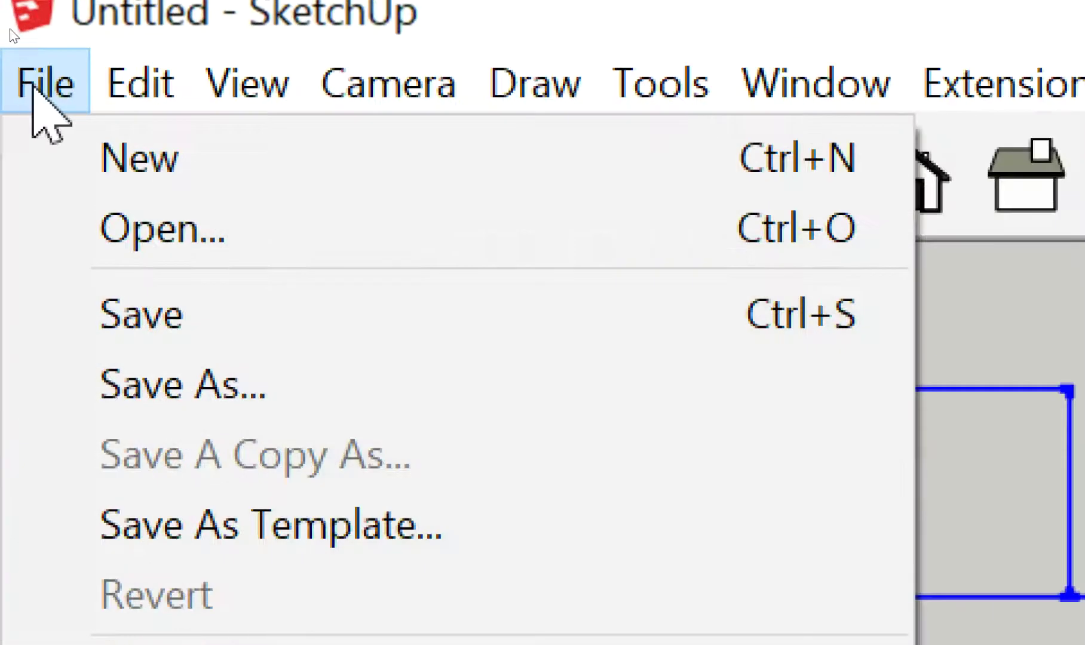
left_click(45, 78)
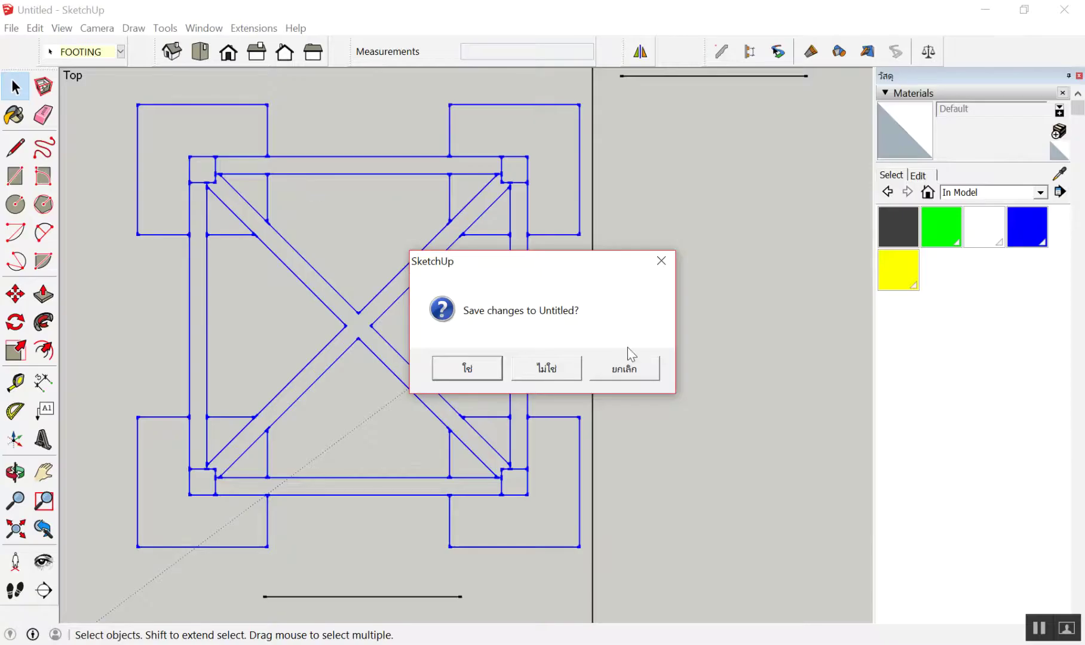
left_click(559, 366)
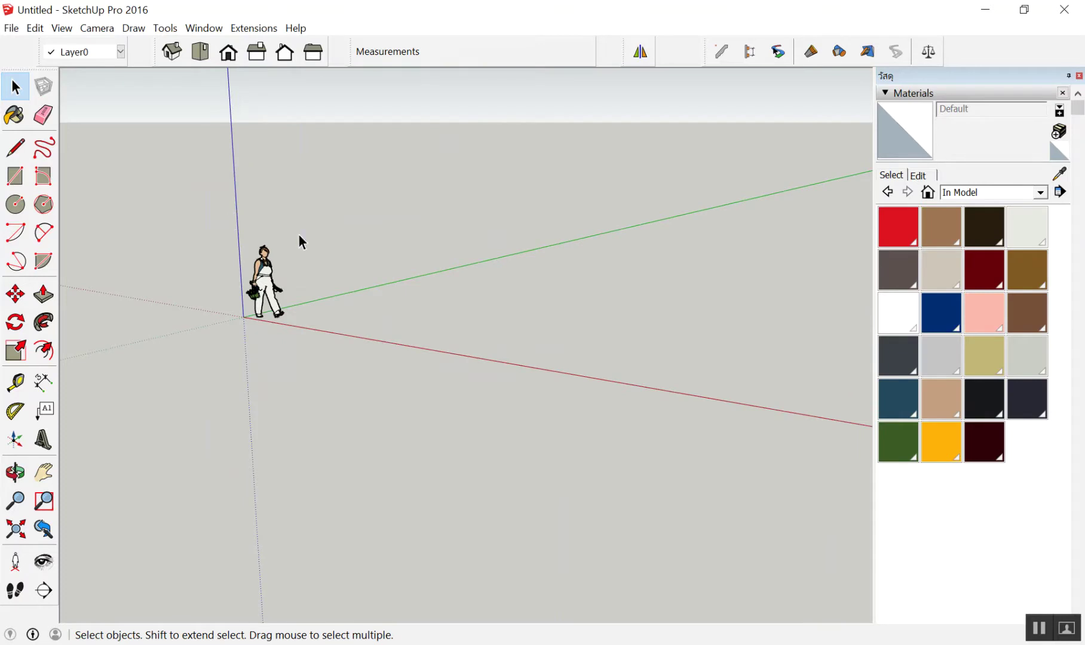
Step: Paste the X-braced footing plan and place it at the origin in Top view
key("ctrl+v")
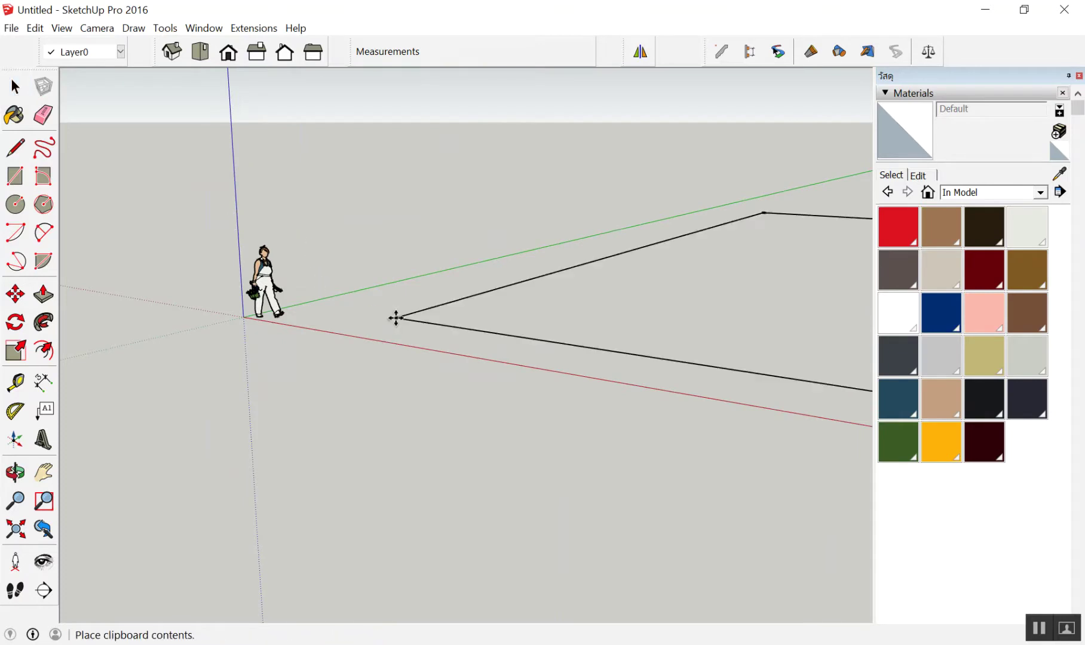
scroll(396, 317, "down", 3)
scroll(371, 292, "down", 2)
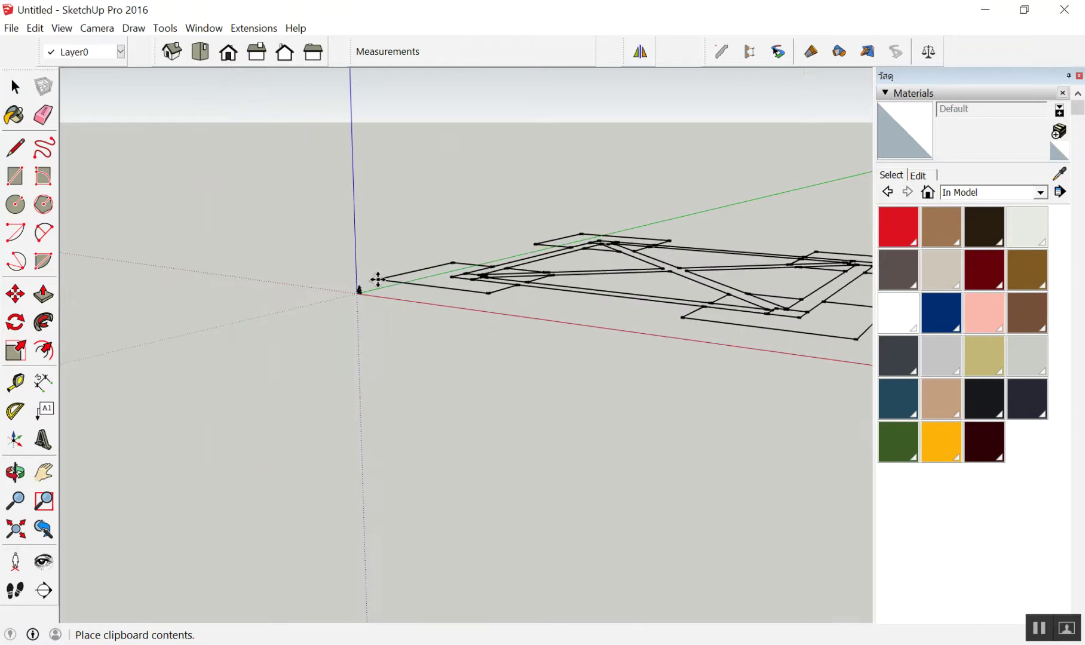
key("F2")
scroll(310, 285, "down", 2)
scroll(305, 288, "down", 3)
scroll(344, 290, "up", 3)
scroll(242, 296, "up", 2)
scroll(251, 323, "up", 2)
scroll(235, 351, "up", 2)
left_click(235, 350)
scroll(239, 406, "up", 2)
scroll(227, 405, "down", 2)
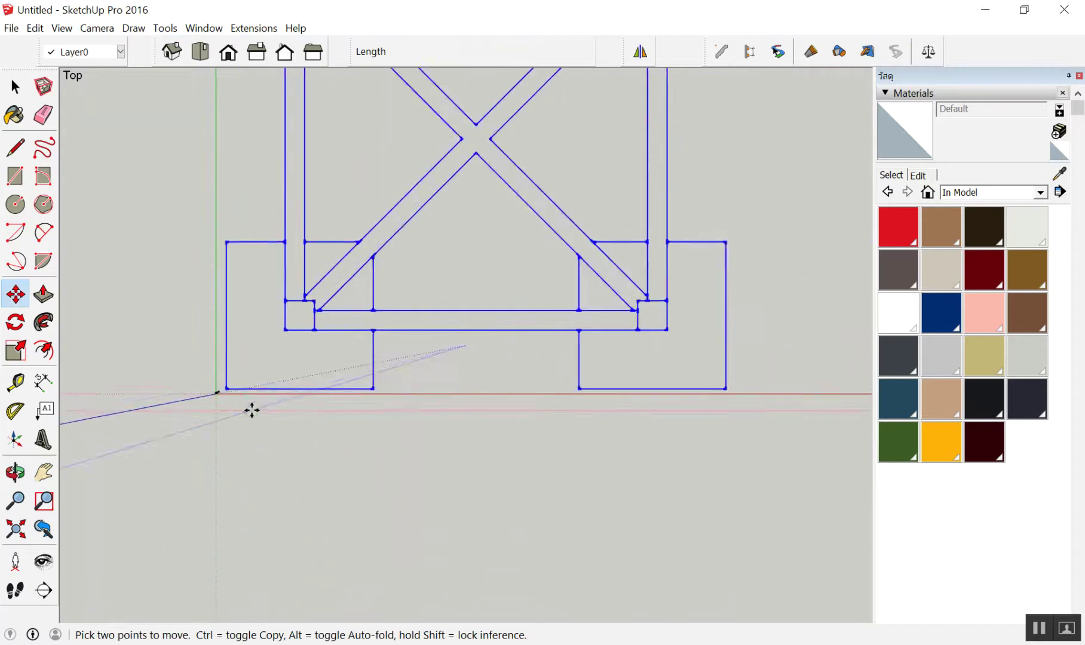
scroll(257, 418, "down", 2)
key("space")
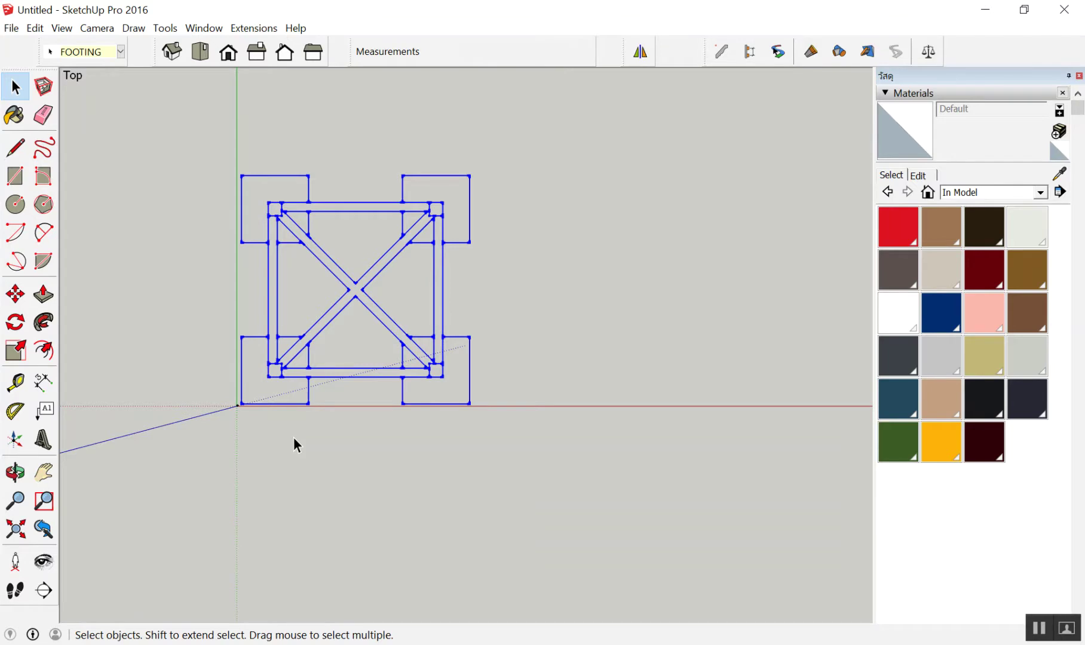
Step: Start another new model without saving and close the Materials tray
left_click(10, 28)
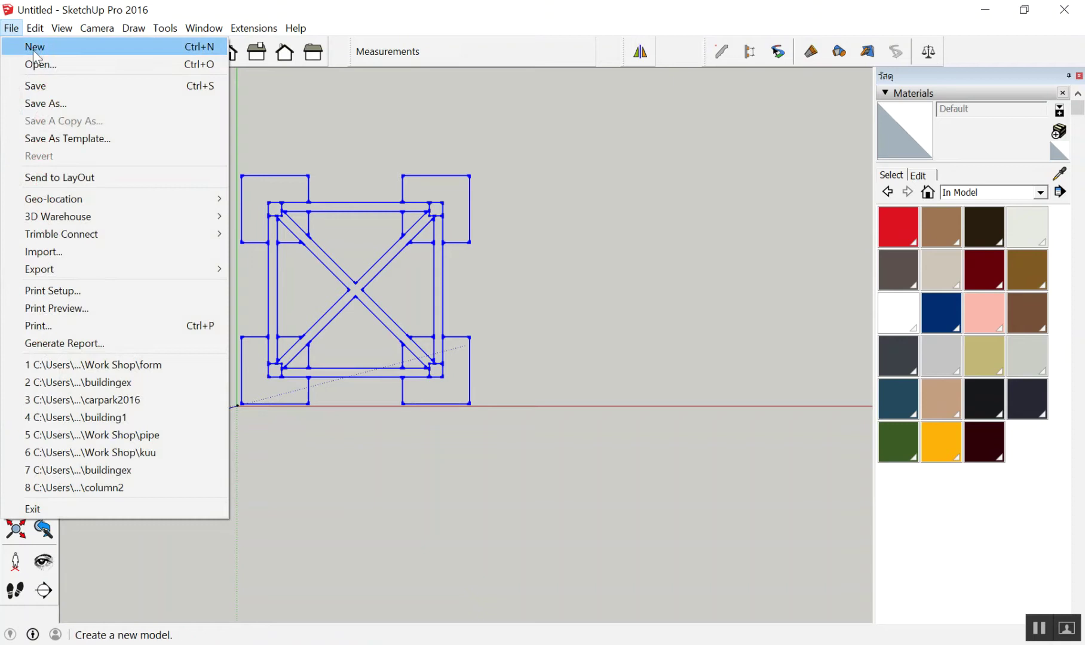
left_click(30, 48)
left_click(553, 367)
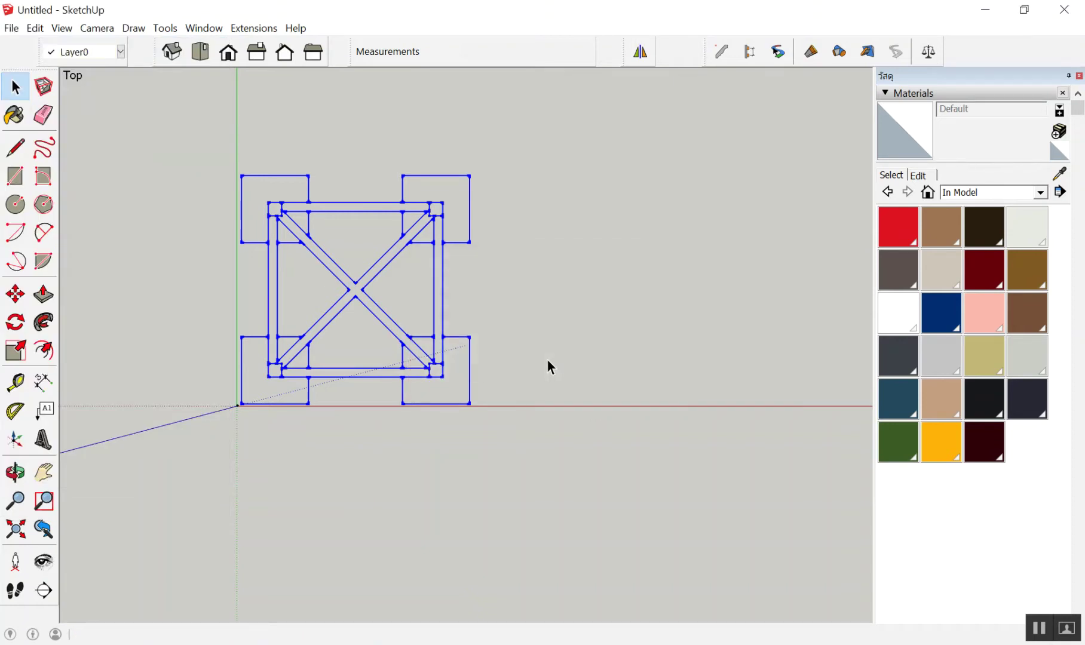
left_click(1079, 76)
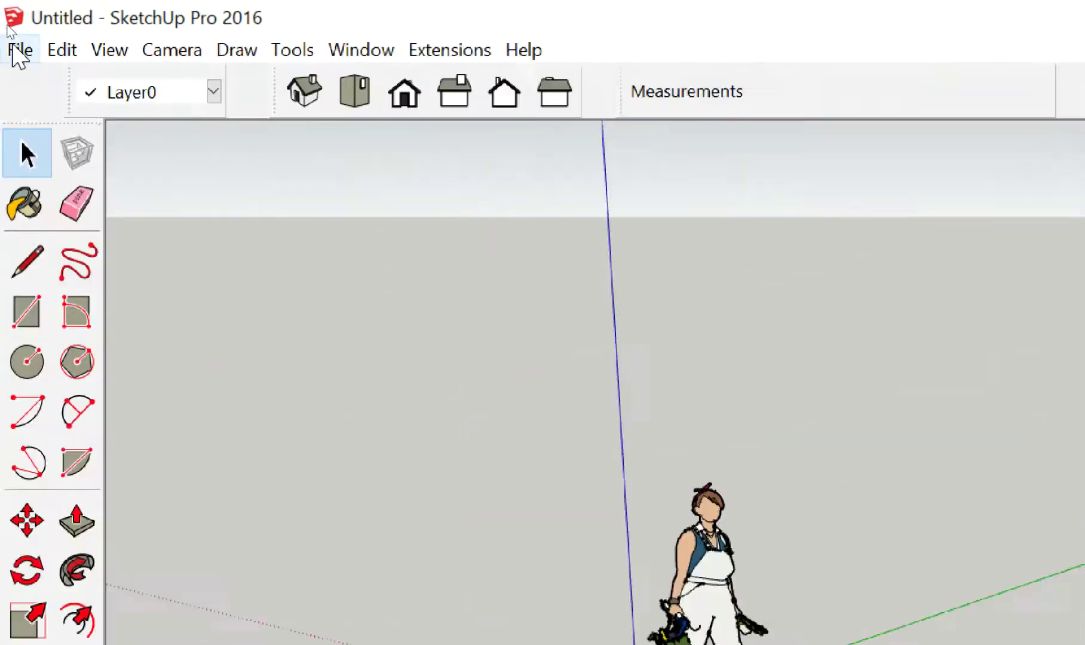
Step: Import the prapa drawing as an AutoCAD Files (*.dwg, *.dxf) type
left_click(8, 27)
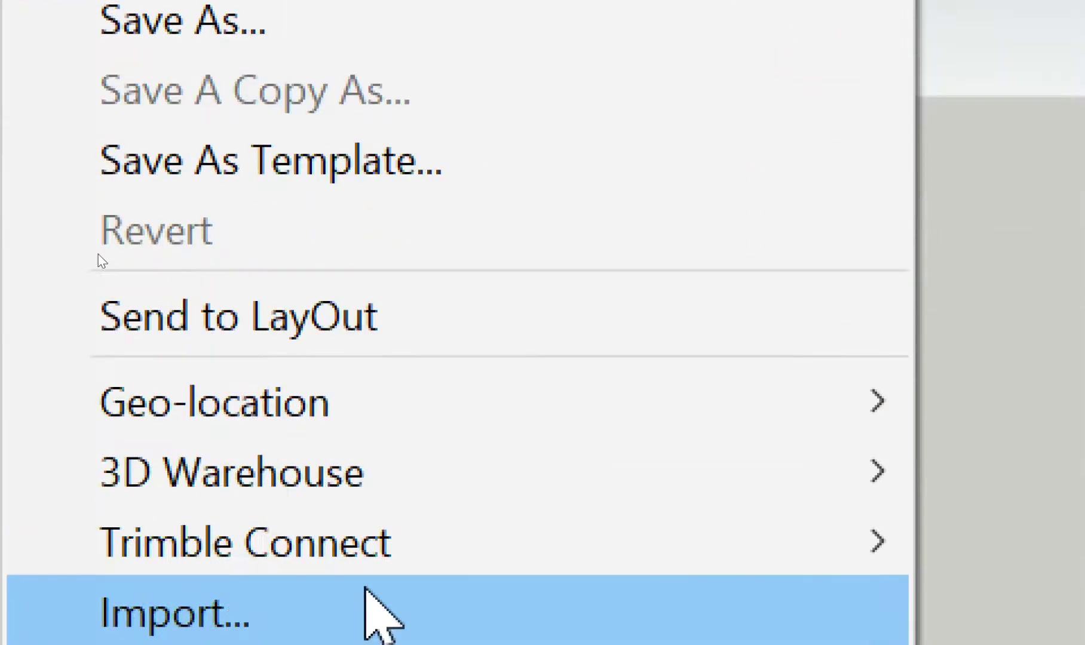
left_click(412, 574)
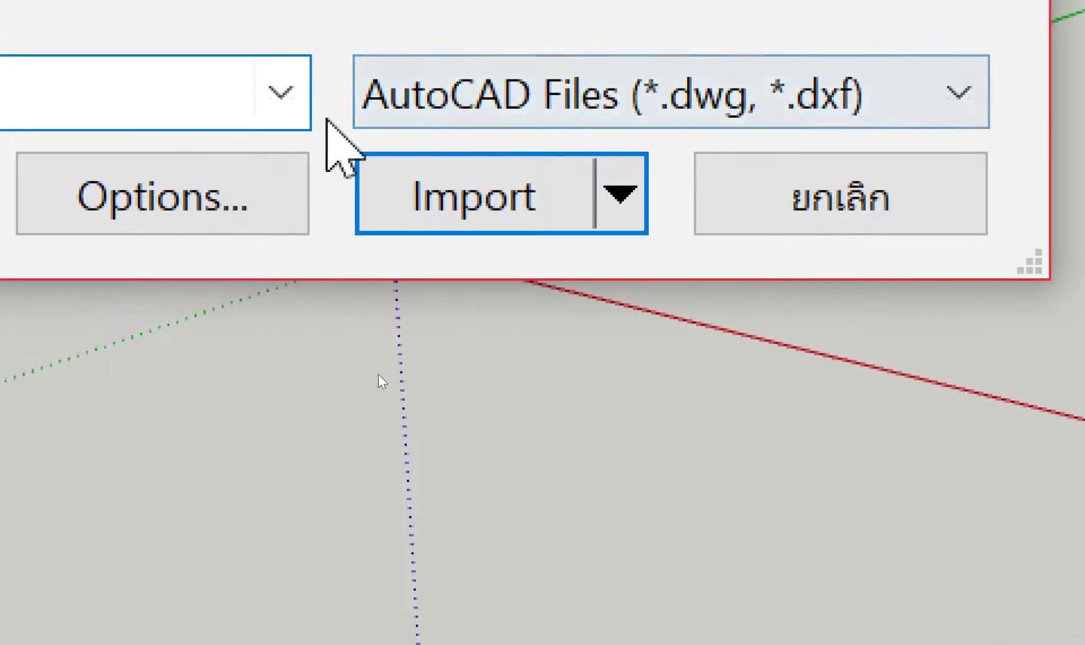
left_click(136, 86)
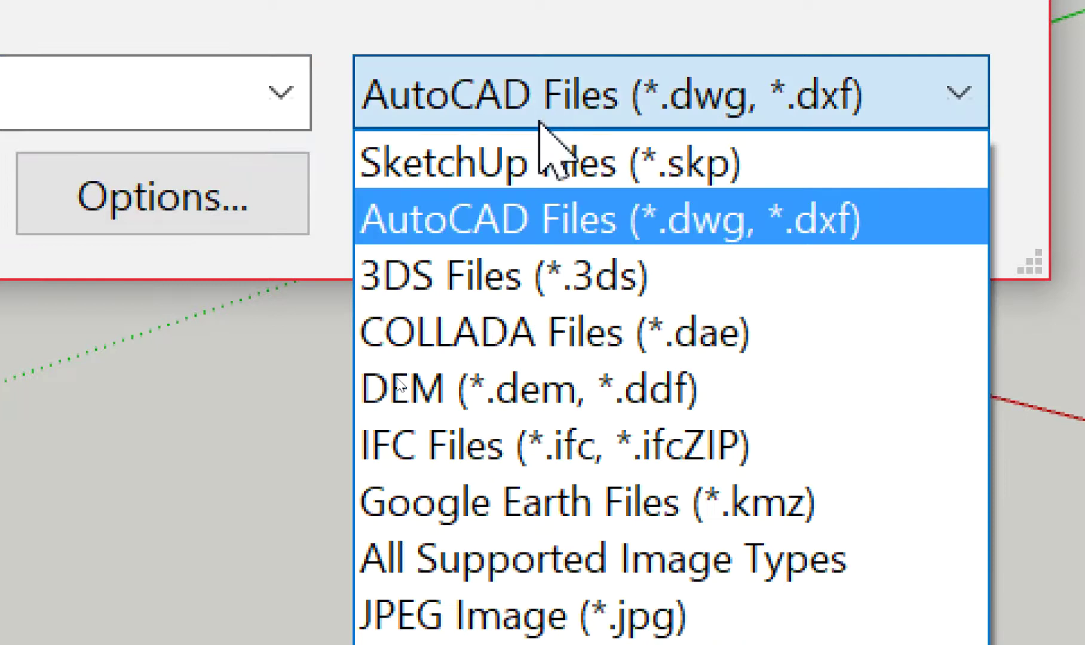
left_click(531, 210)
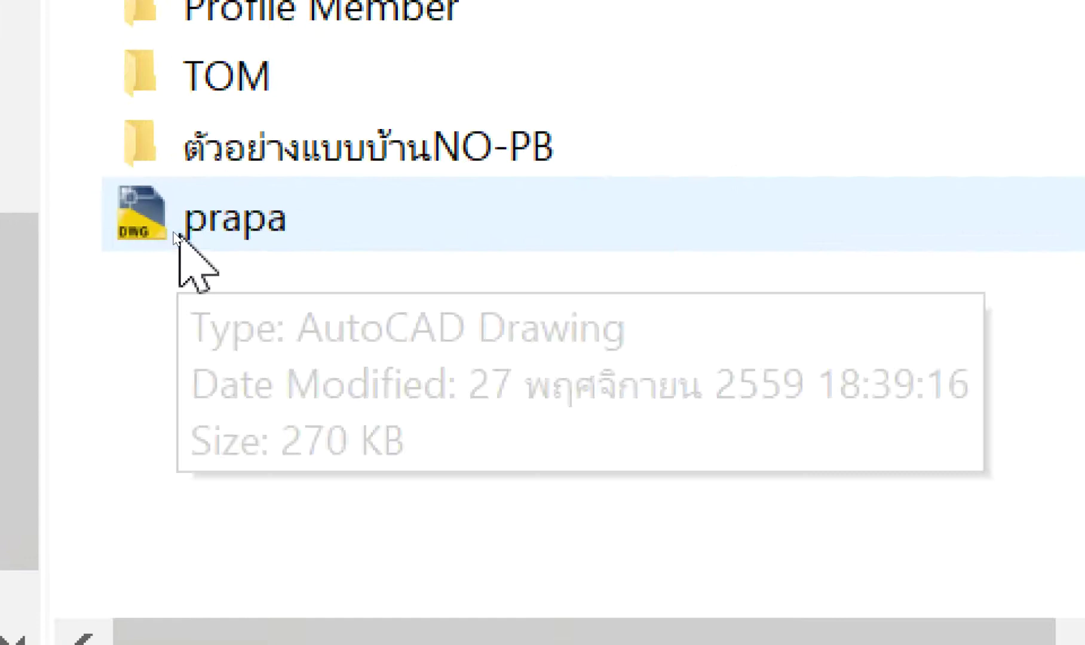
double_click(171, 234)
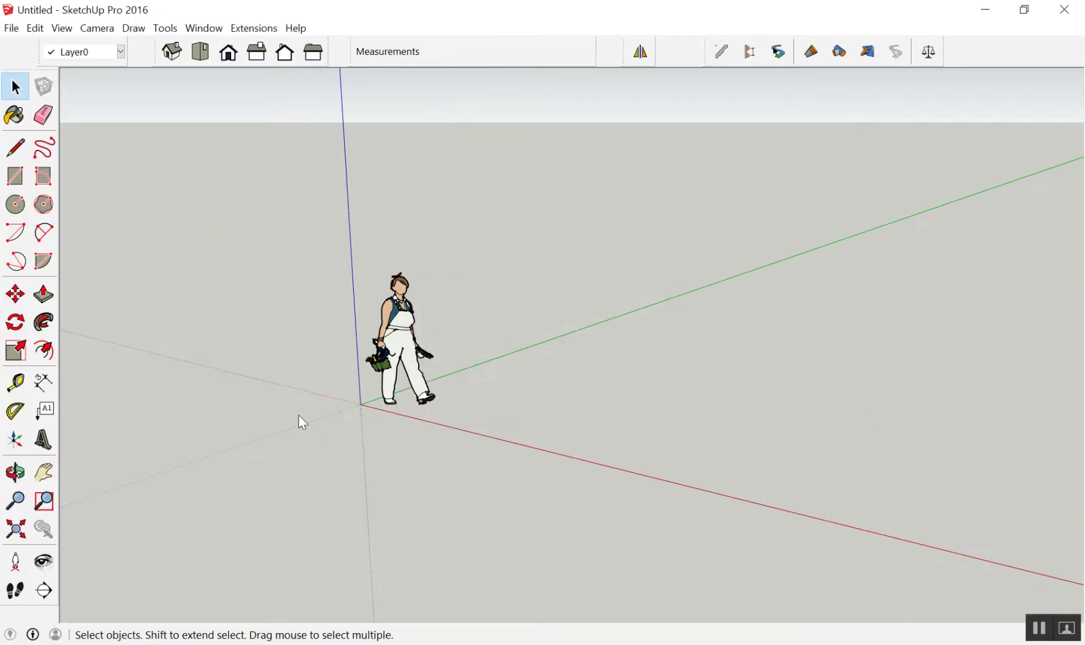
Step: Place the imported prapa DWG sheets in the model and view them from the top
left_click(623, 460)
mouse_move(526, 414)
middle_mouse_down()
mouse_move(278, 338)
mouse_move(482, 349)
middle_mouse_up()
scroll(455, 358, "down", 3)
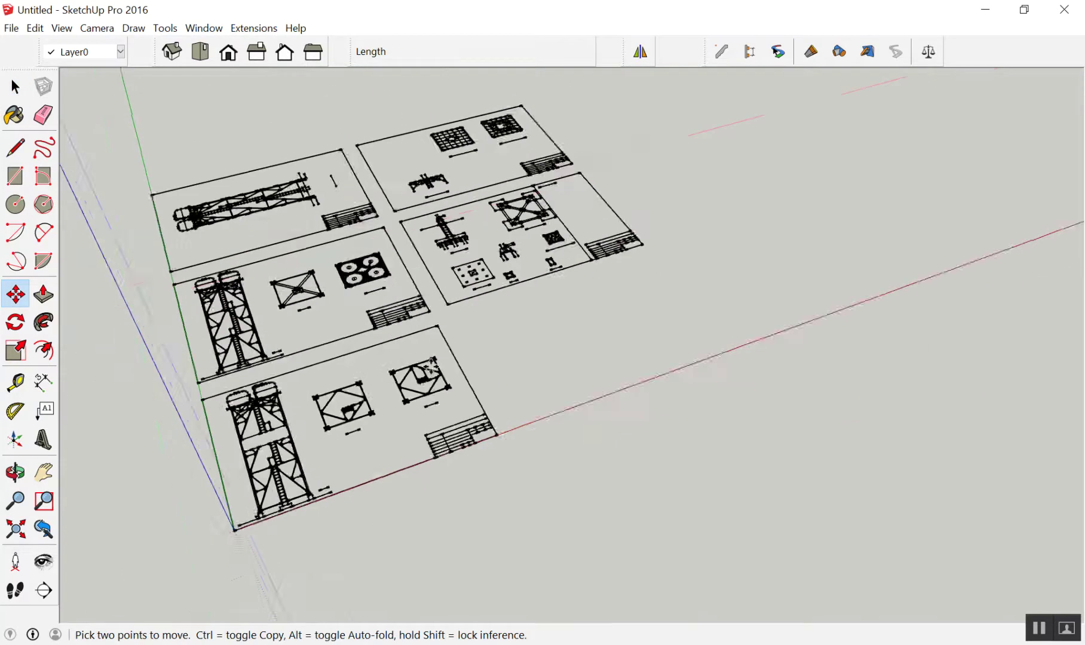
scroll(430, 367, "down", 5)
key("F2")
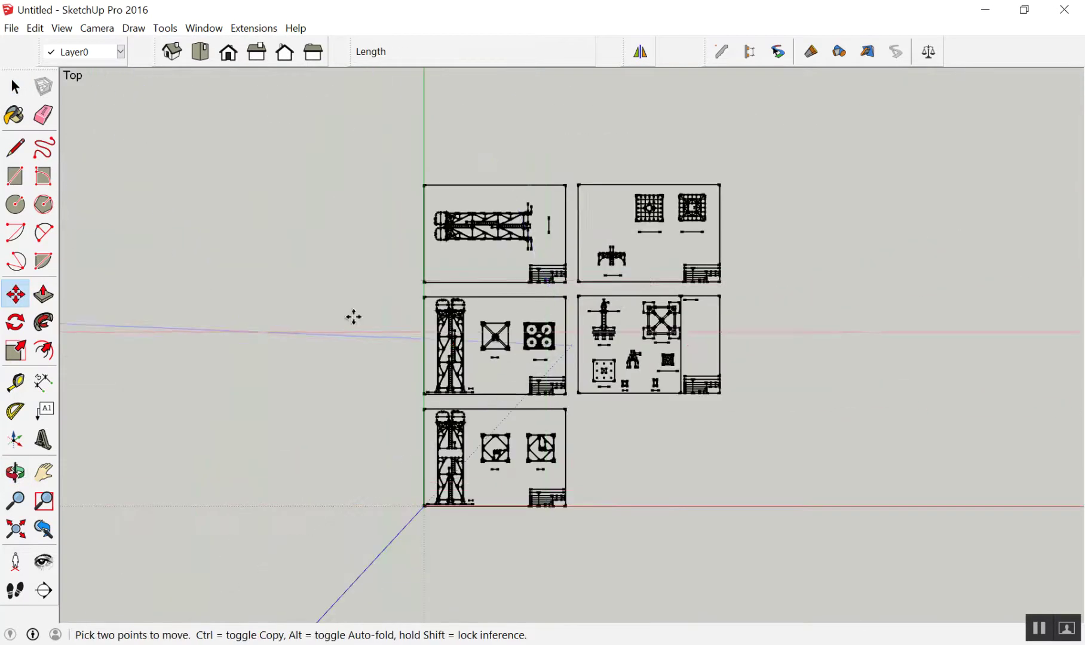
scroll(734, 300, "up", 5)
scroll(712, 300, "down", 2)
Step: Select all the imported drawing sheets and explode them into loose geometry
key("space")
left_click_drag(787, 175, 402, 319)
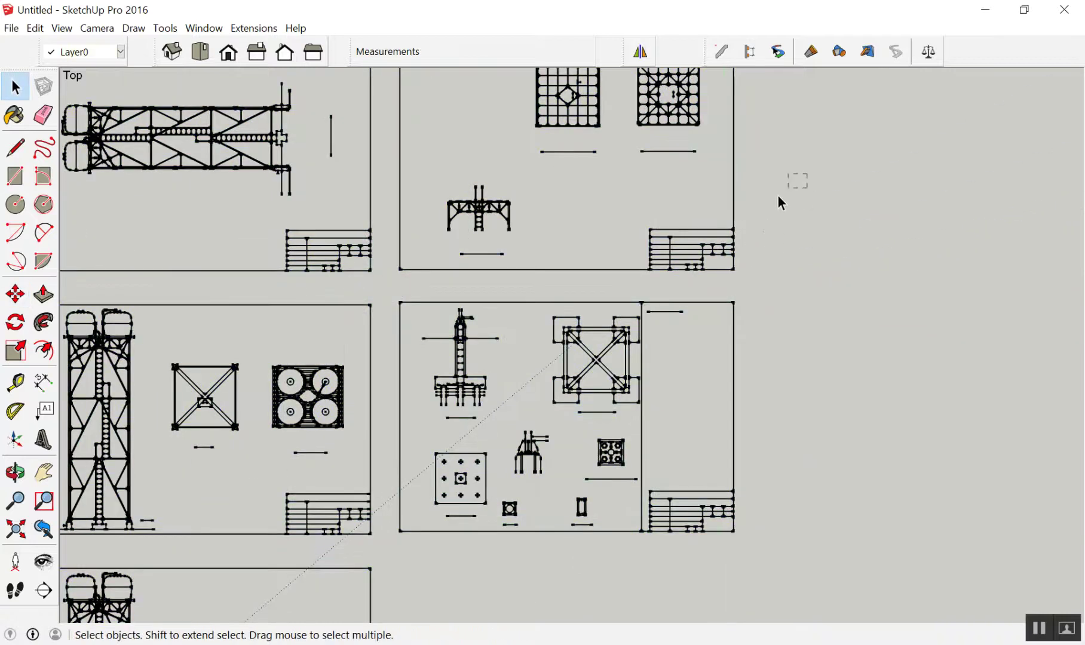
left_click(486, 217)
left_click_drag(805, 200, 661, 281)
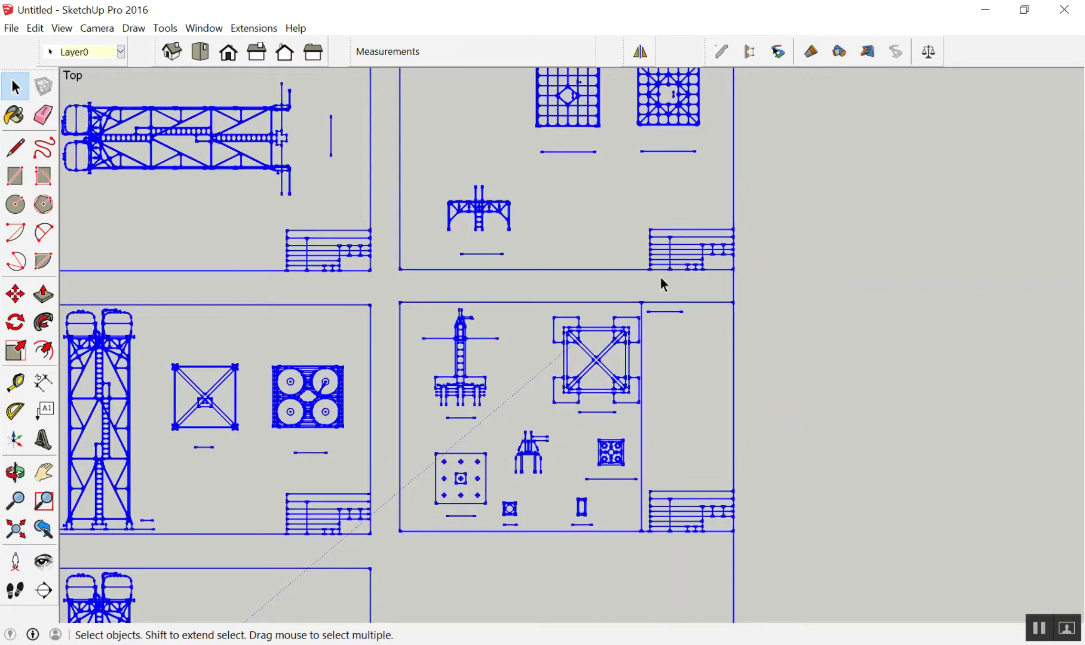
right_click(668, 245)
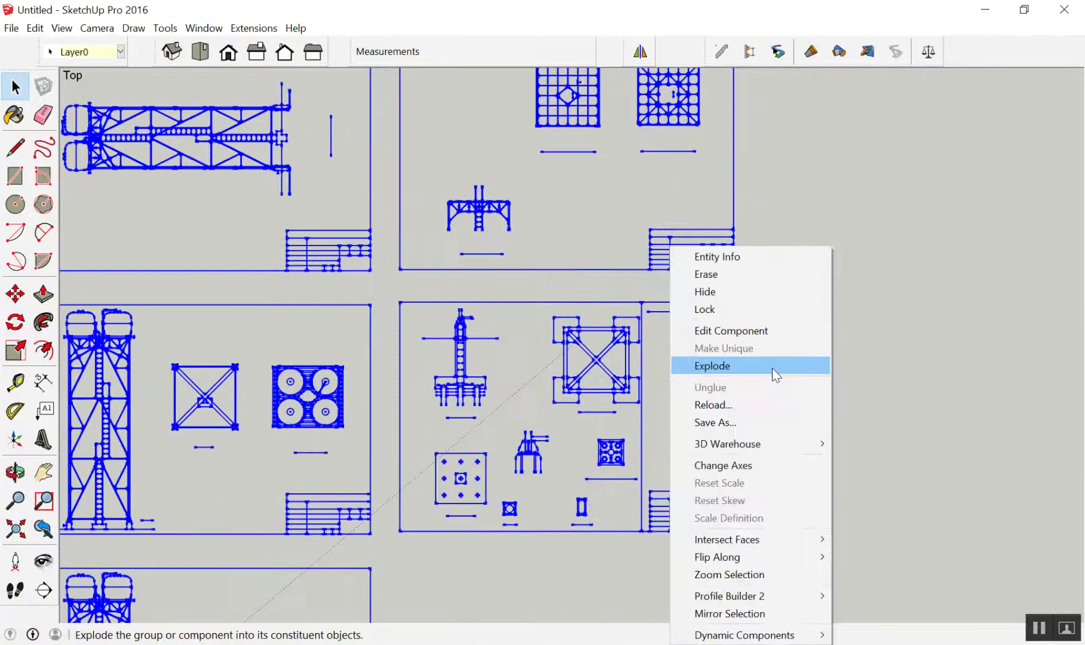
left_click(772, 367)
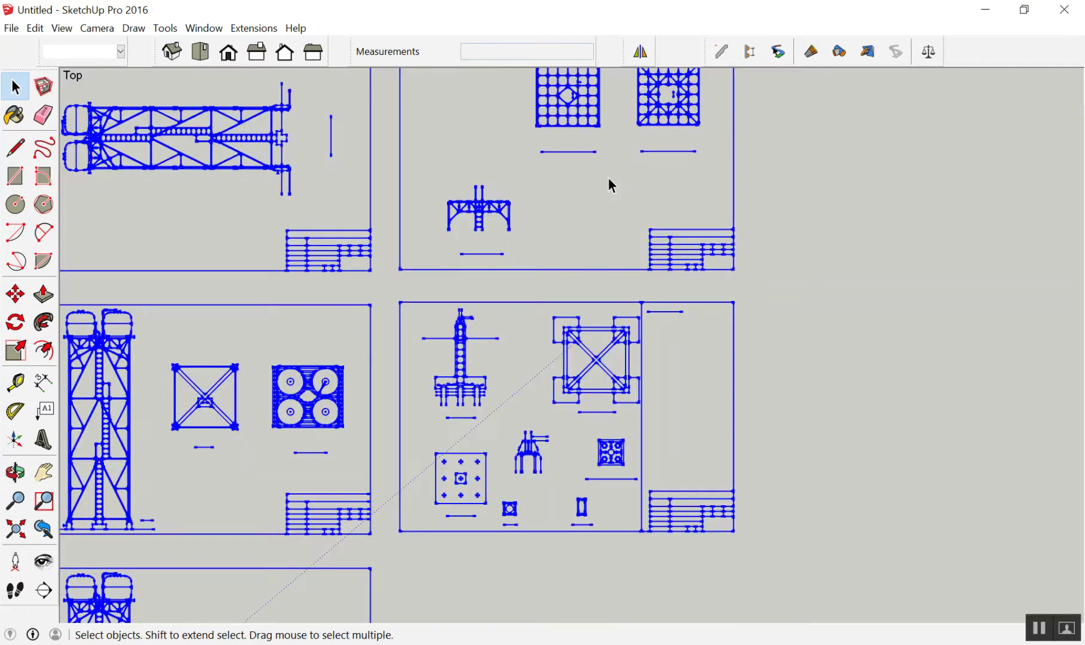
left_click(823, 287)
Step: Window-select the X-braced footing plan among the imported sheets
scroll(777, 370, "up", 2)
scroll(317, 398, "up", 3)
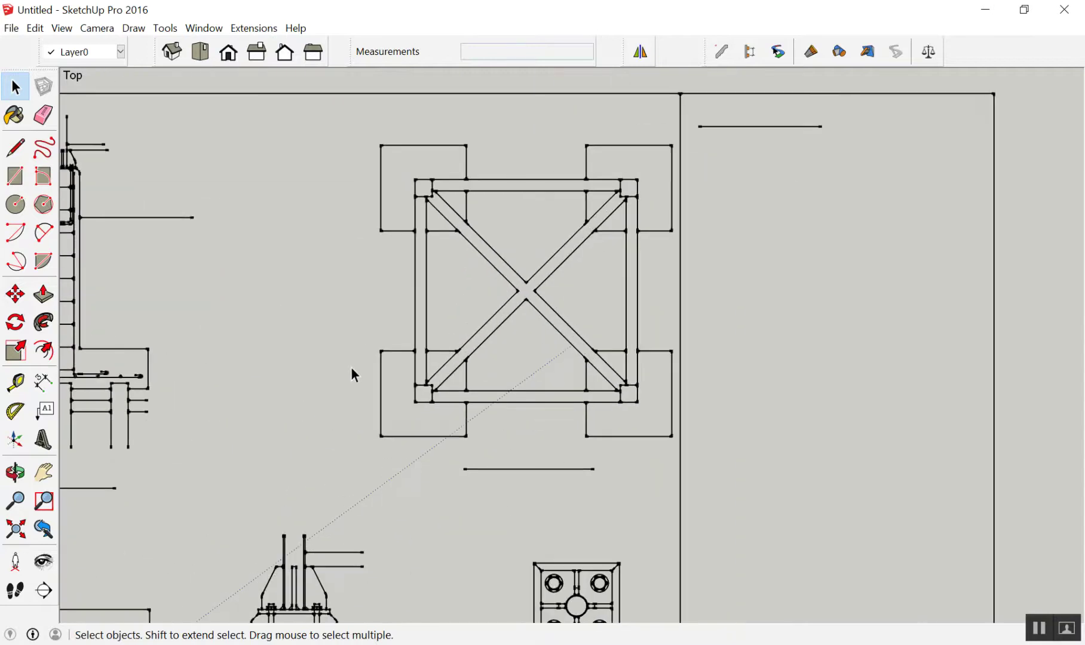
left_click_drag(338, 136, 745, 467)
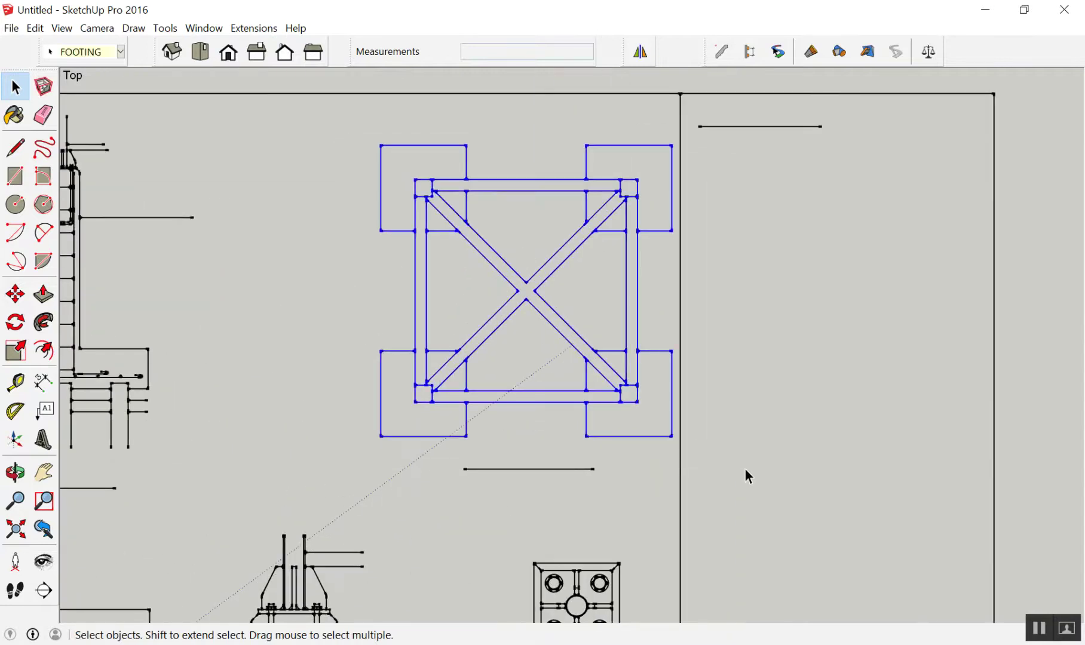
scroll(743, 445, "up", 1)
scroll(749, 370, "down", 2)
scroll(795, 251, "up", 2)
left_click(785, 223)
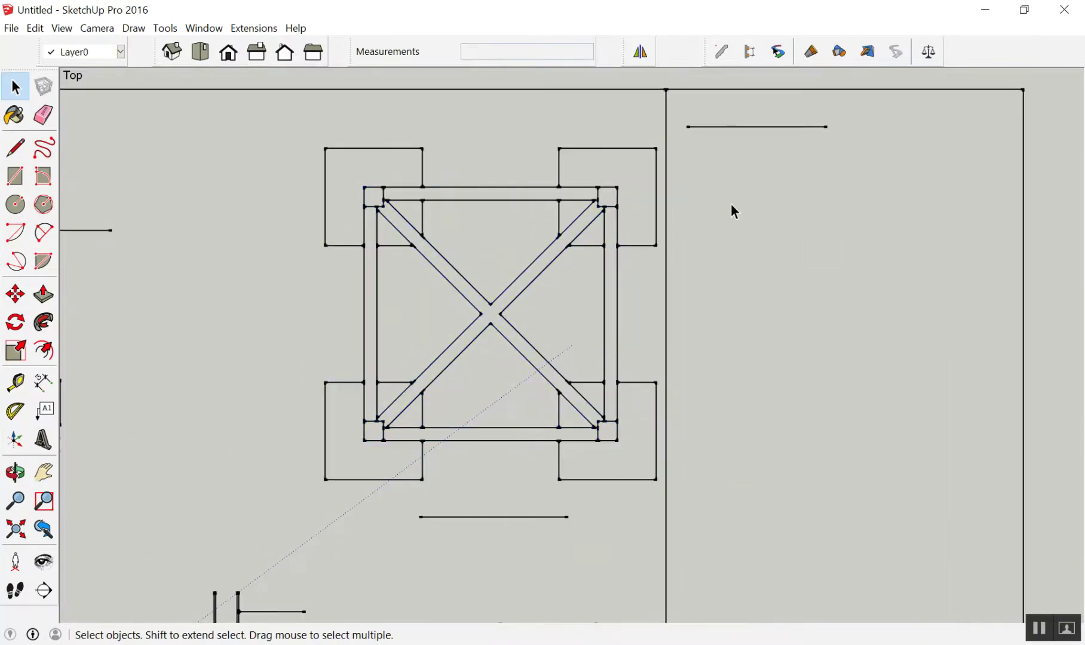
scroll(556, 164, "up", 1)
left_click_drag(245, 129, 763, 569)
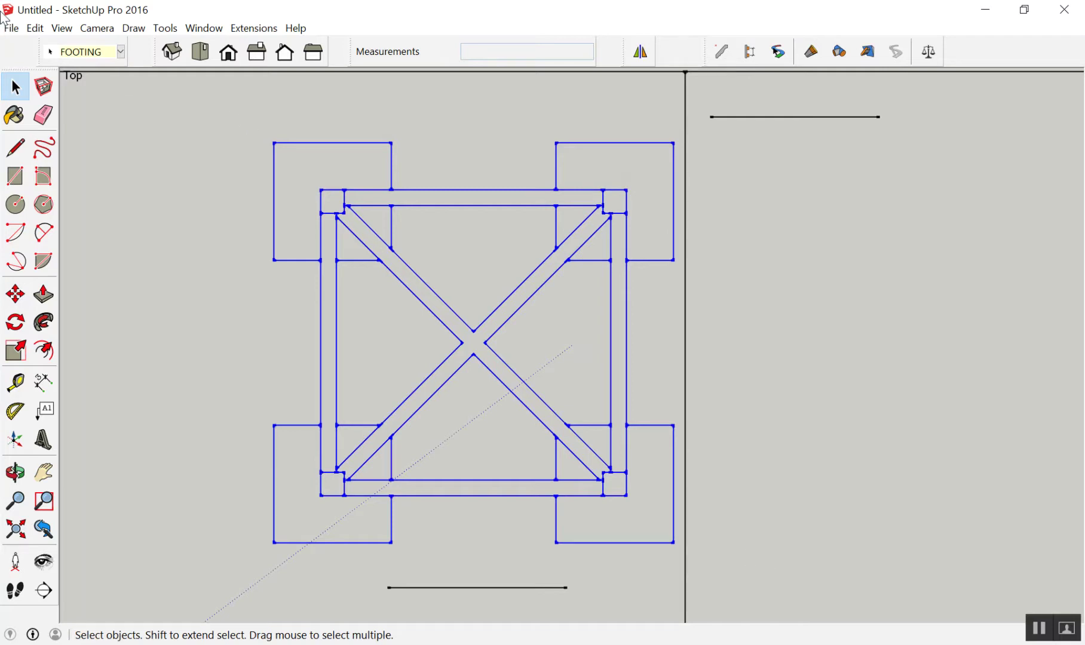
Step: Start a new model without saving the old one and switch to Top view
left_click(11, 29)
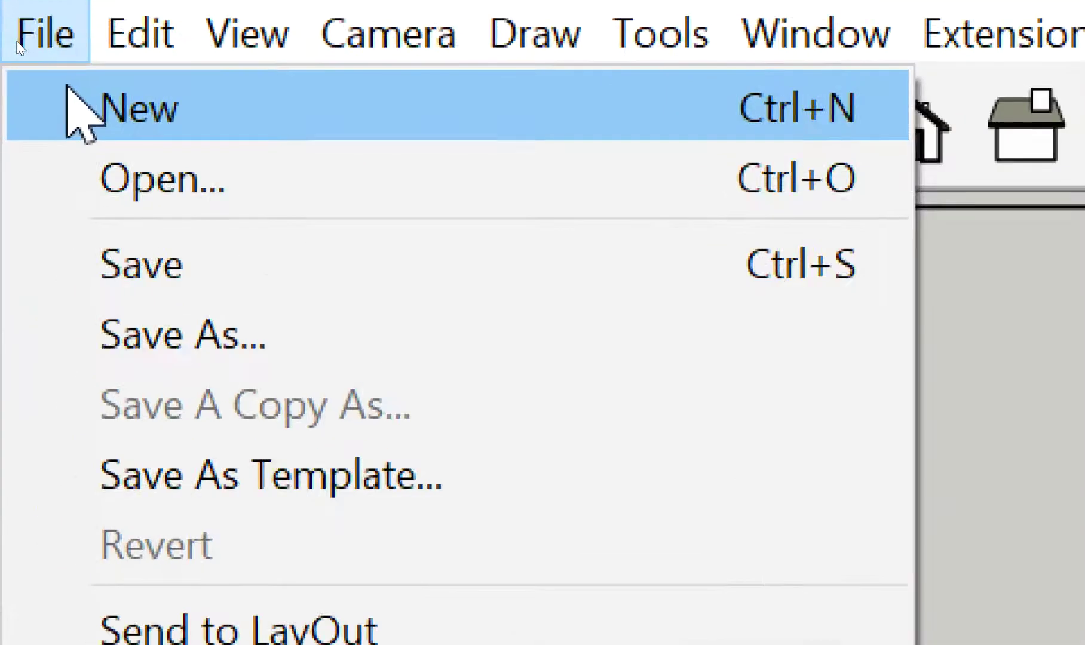
left_click(53, 88)
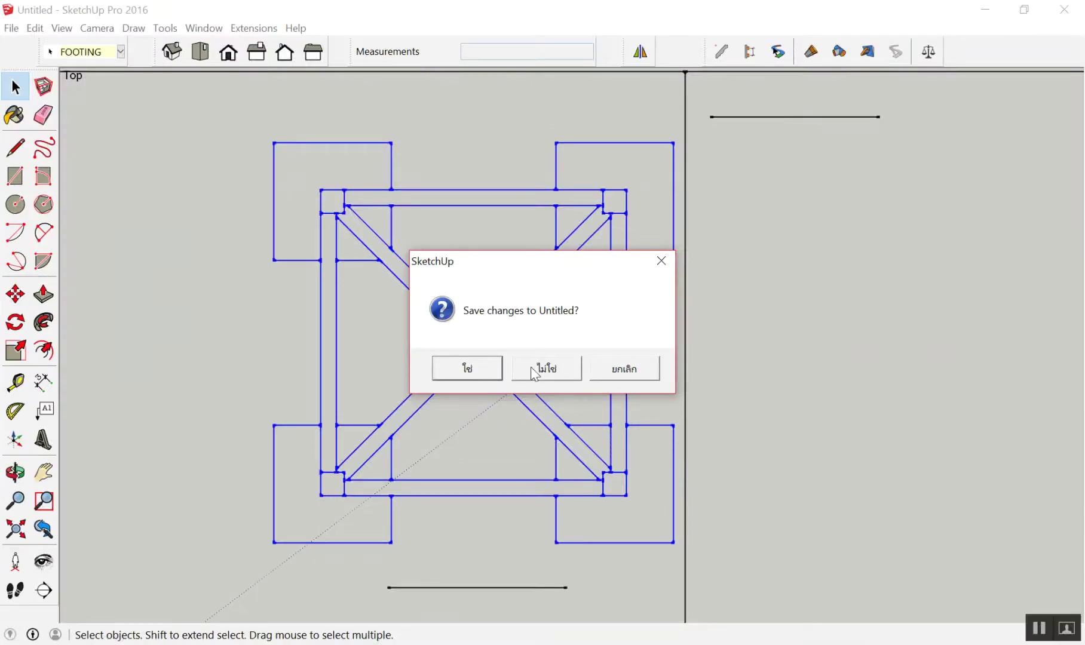
left_click(533, 370)
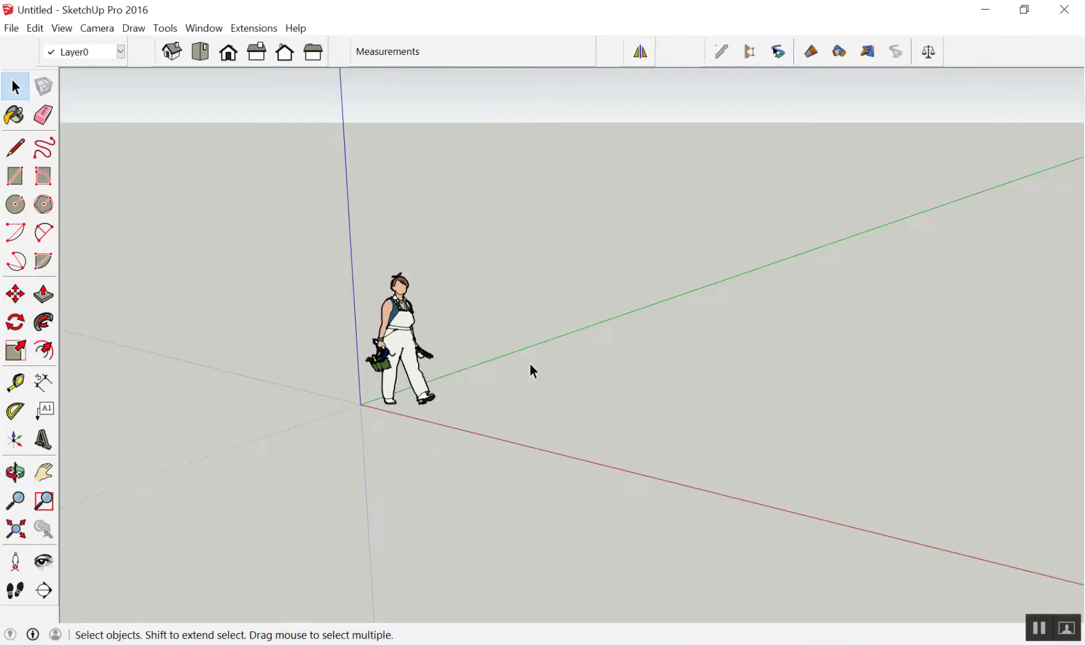
scroll(287, 299, "down", 3)
scroll(278, 221, "up", 2)
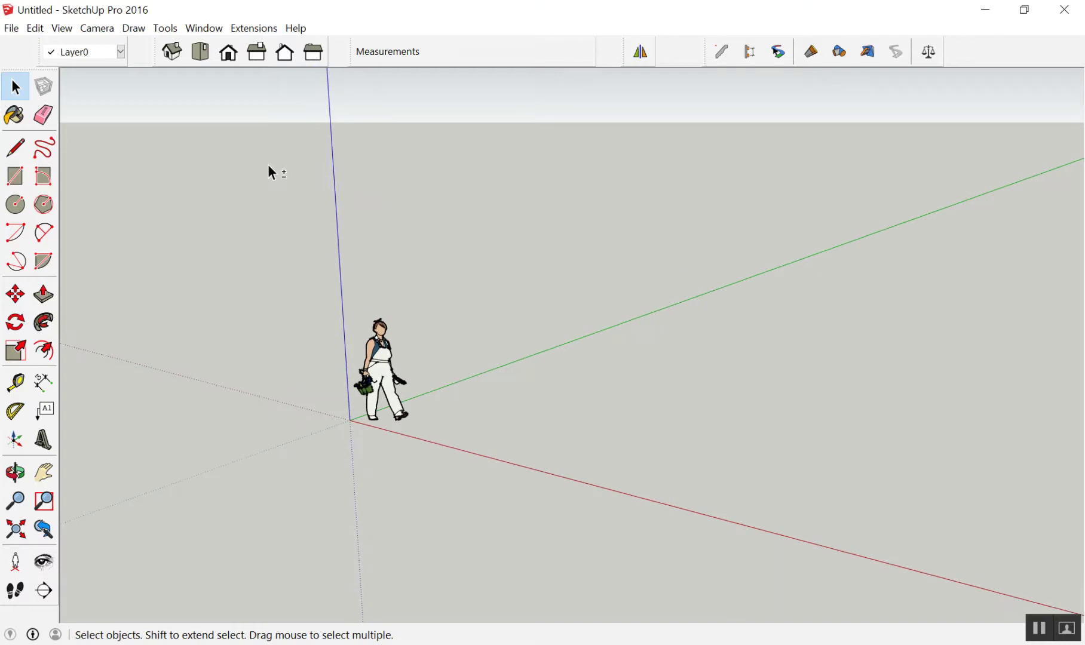
key("F3")
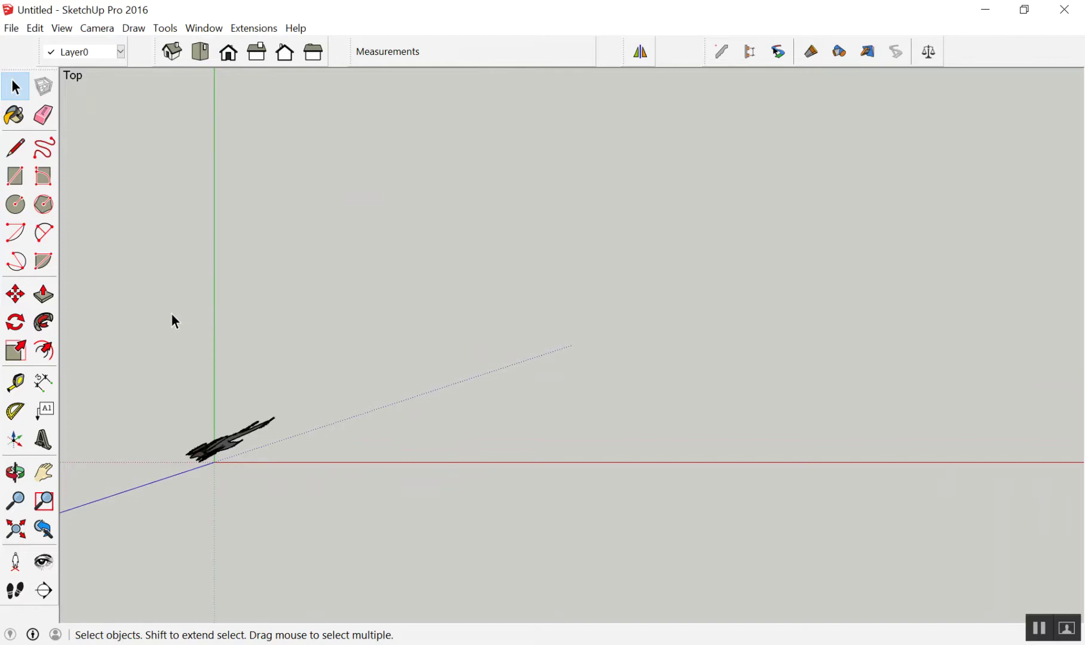
Step: Paste the X-braced footing plan with its corner at the origin
key("ctrl+v")
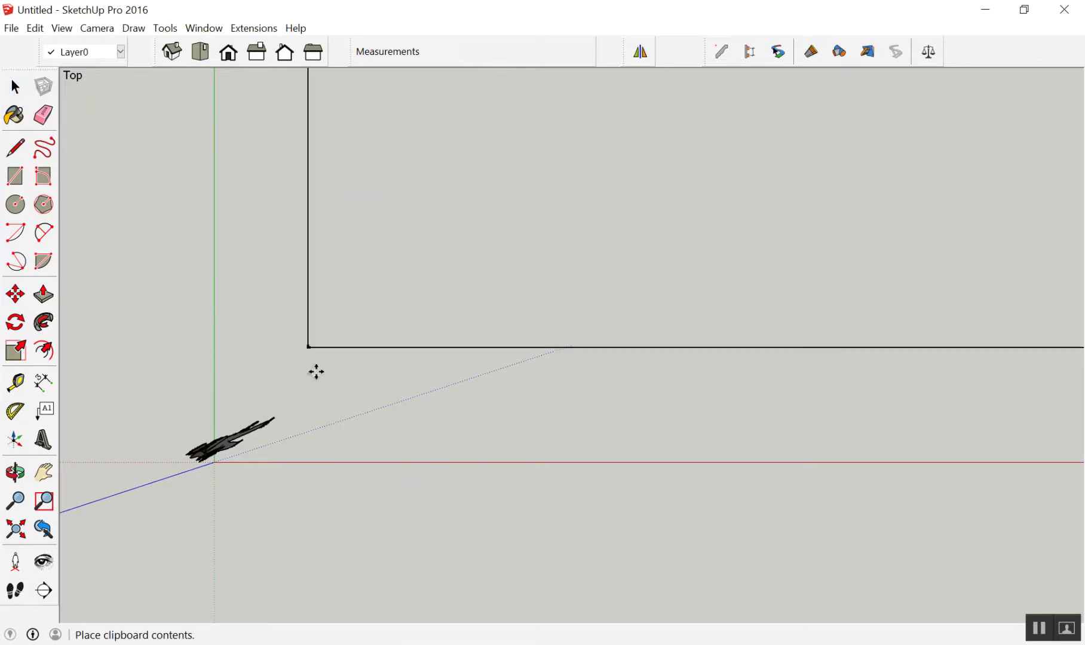
scroll(313, 382, "down", 3)
scroll(314, 398, "down", 2)
left_click(315, 399)
scroll(296, 497, "down", 4)
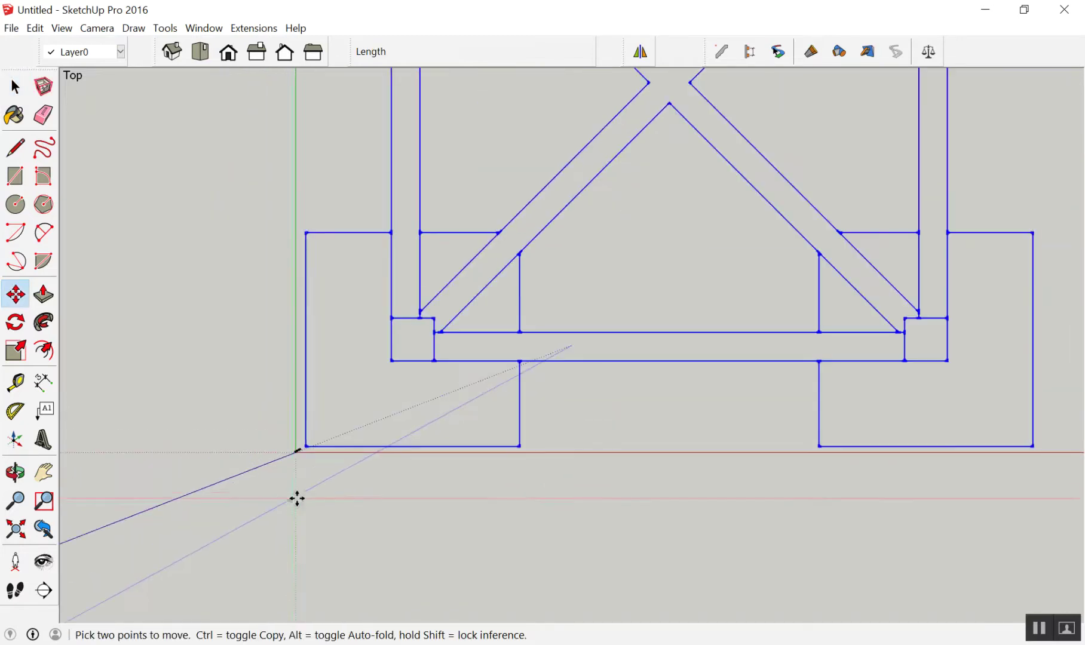
scroll(315, 470, "up", 2)
key("space")
Step: Zoom over the pasted plan and restore the SketchUp window to reveal the desktop
scroll(317, 462, "up", 3)
scroll(286, 418, "up", 2)
scroll(284, 412, "up", 1)
scroll(284, 429, "down", 2)
scroll(285, 426, "down", 2)
scroll(291, 432, "down", 1)
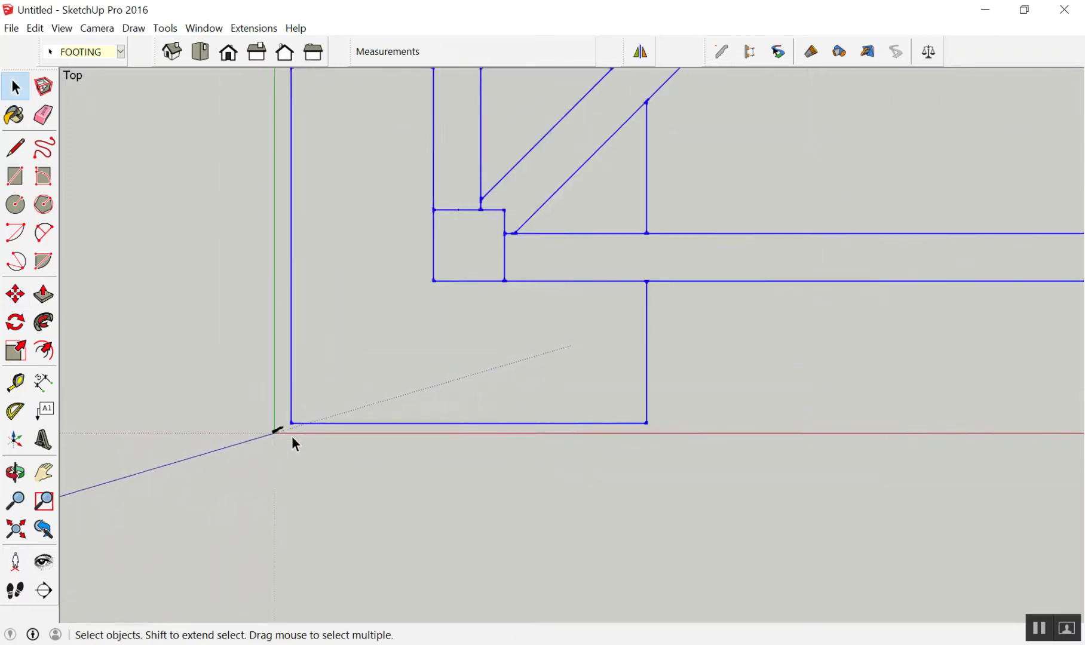
scroll(290, 430, "down", 2)
scroll(291, 427, "down", 2)
scroll(294, 421, "down", 2)
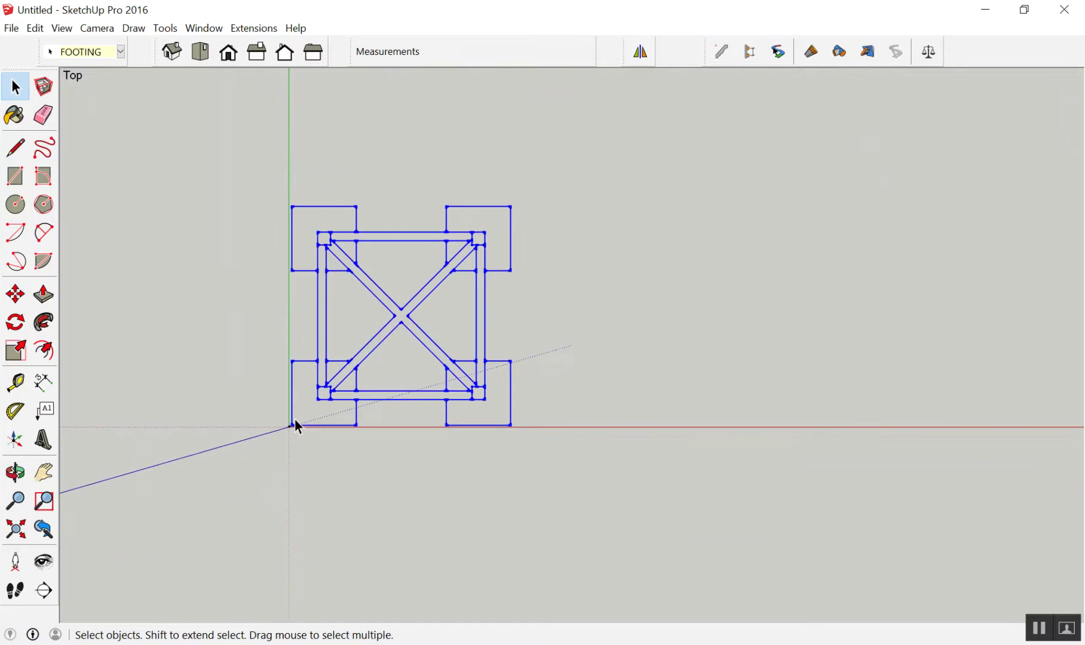
left_click_drag(281, 7, 761, 262)
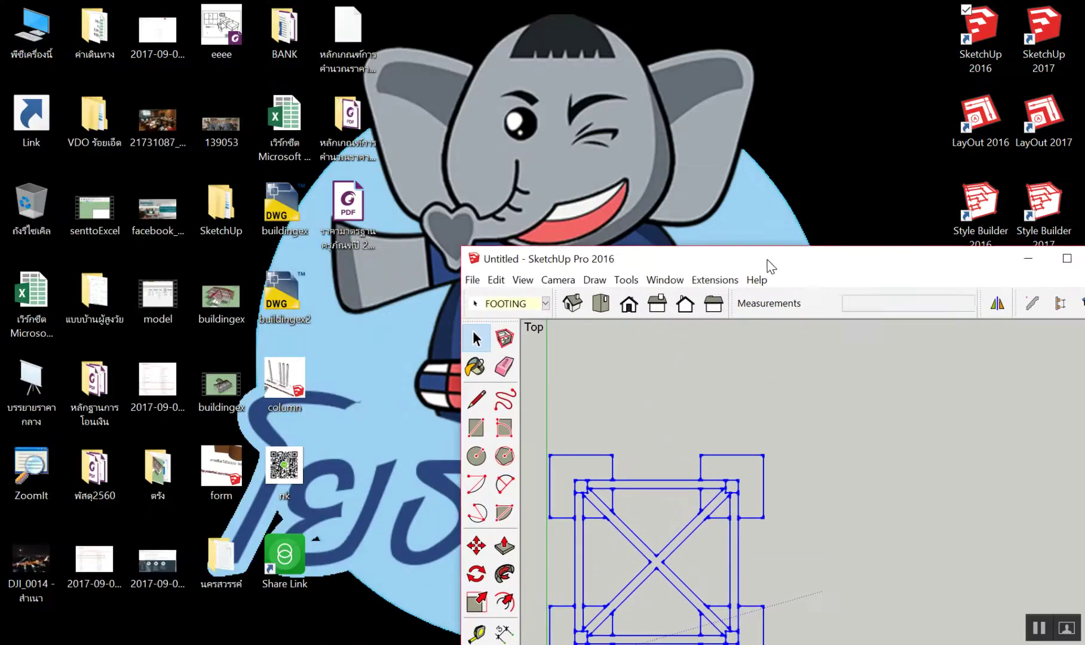
Step: Move SketchUp aside and open prapa.dwg from the desktop SketchUp > Work Shop folder
left_click_drag(830, 258, 663, 480)
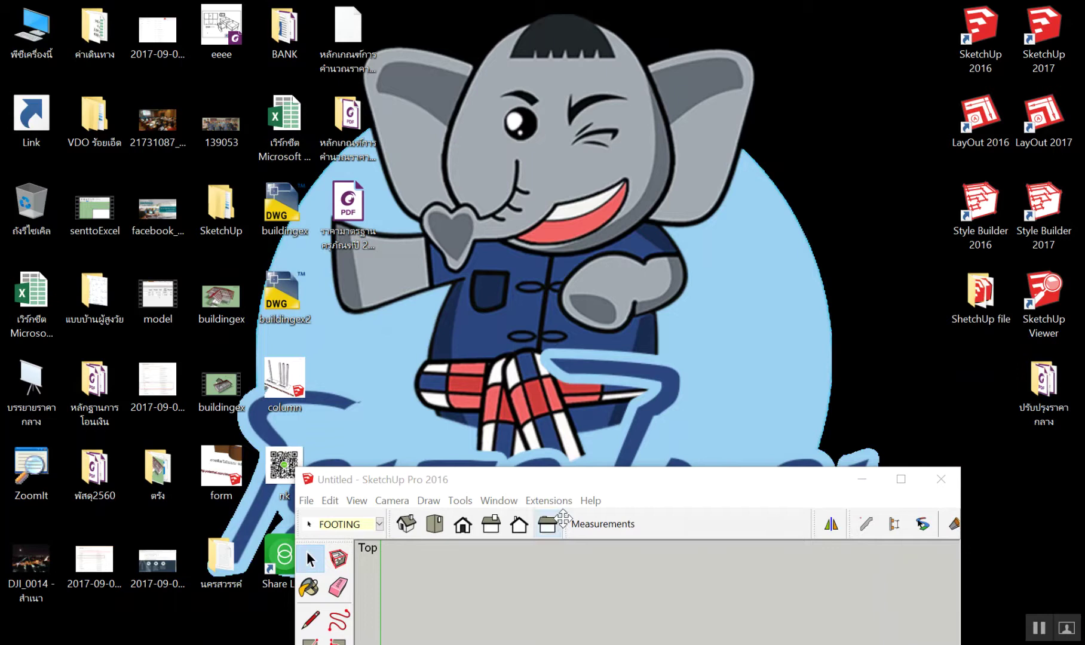
left_click_drag(635, 480, 831, 439)
double_click(192, 209)
double_click(658, 396)
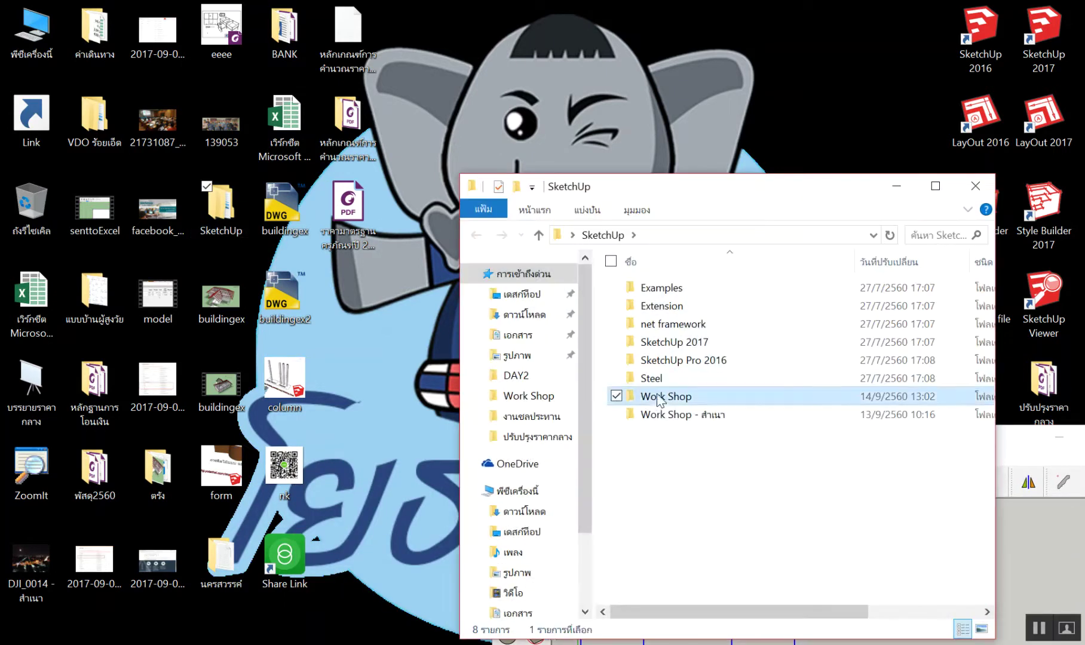
scroll(768, 599, "down", 3)
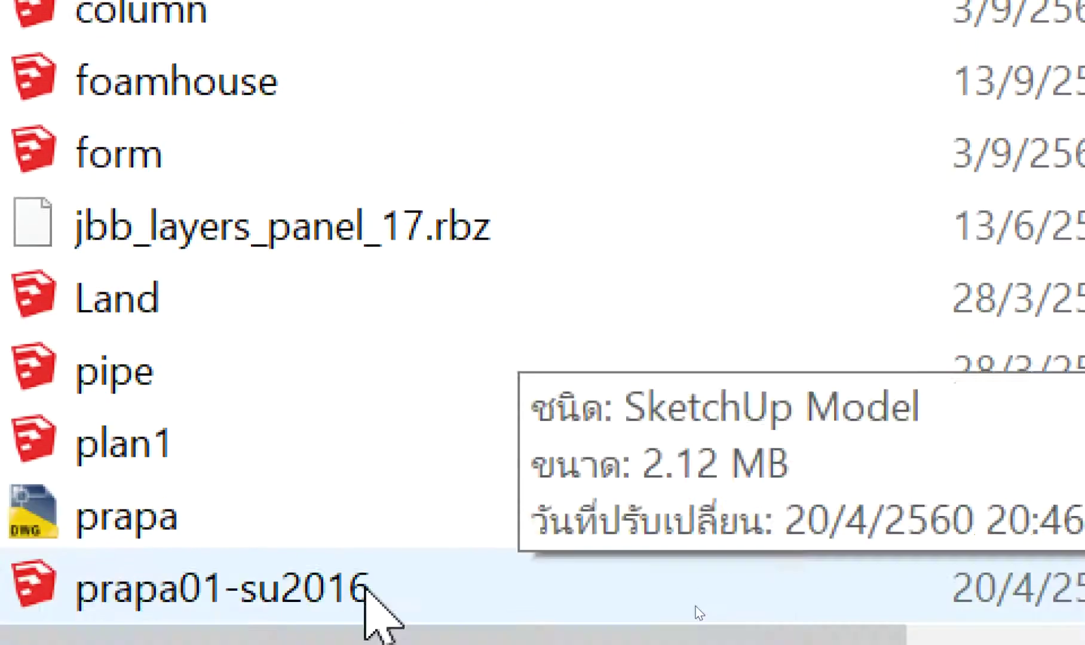
left_click(256, 451)
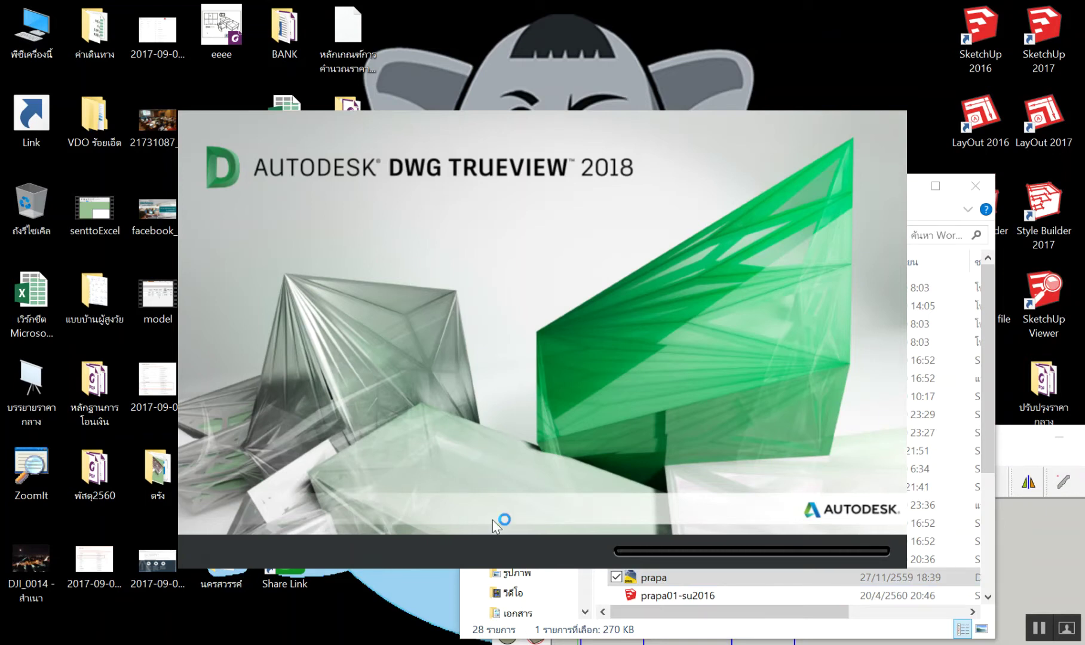
Step: Pan and zoom across the prapa sheets in DWG TrueView, including the 3.60 m GB beam
scroll(578, 326, "up", 4)
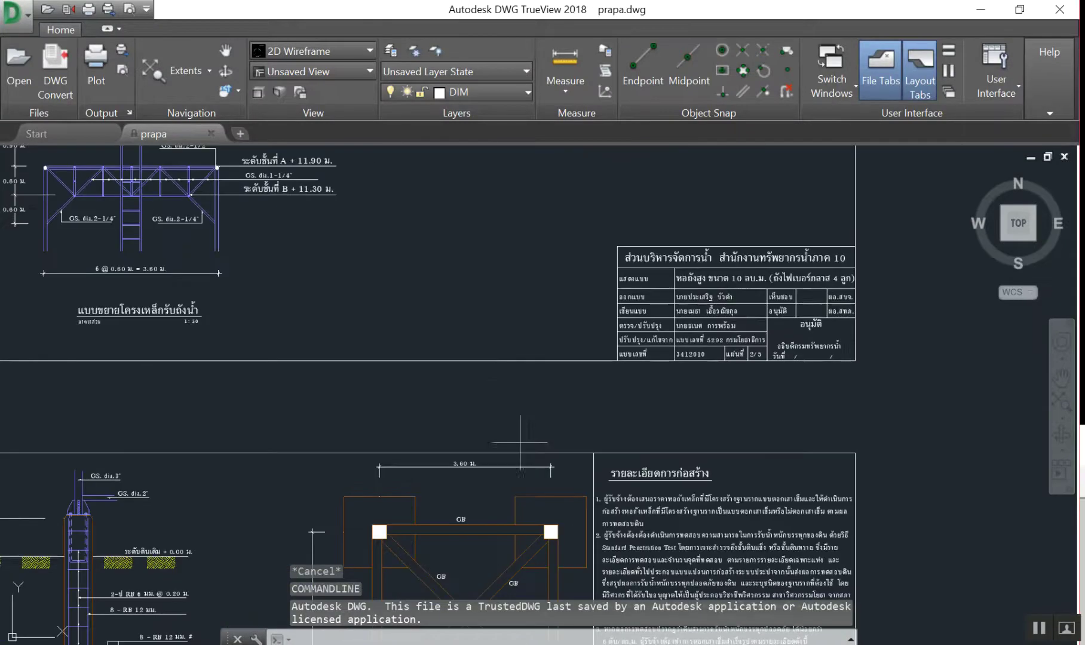
scroll(518, 427, "down", 5)
scroll(518, 426, "down", 4)
middle_click_drag(518, 427, 572, 494)
scroll(477, 377, "up", 4)
scroll(518, 423, "up", 8)
scroll(621, 251, "up", 3)
scroll(627, 245, "up", 2)
Step: Minimize DWG TrueView and bring the SketchUp model up full screen
scroll(595, 234, "down", 5)
scroll(594, 234, "up", 2)
scroll(593, 180, "up", 5)
scroll(594, 165, "down", 1)
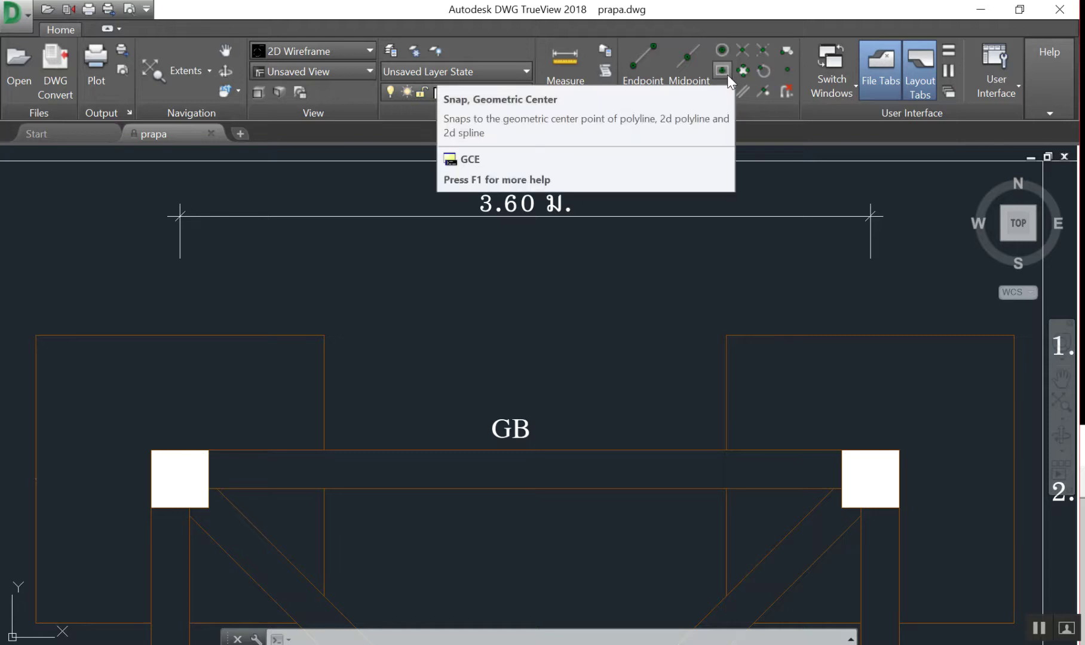
left_click(981, 9)
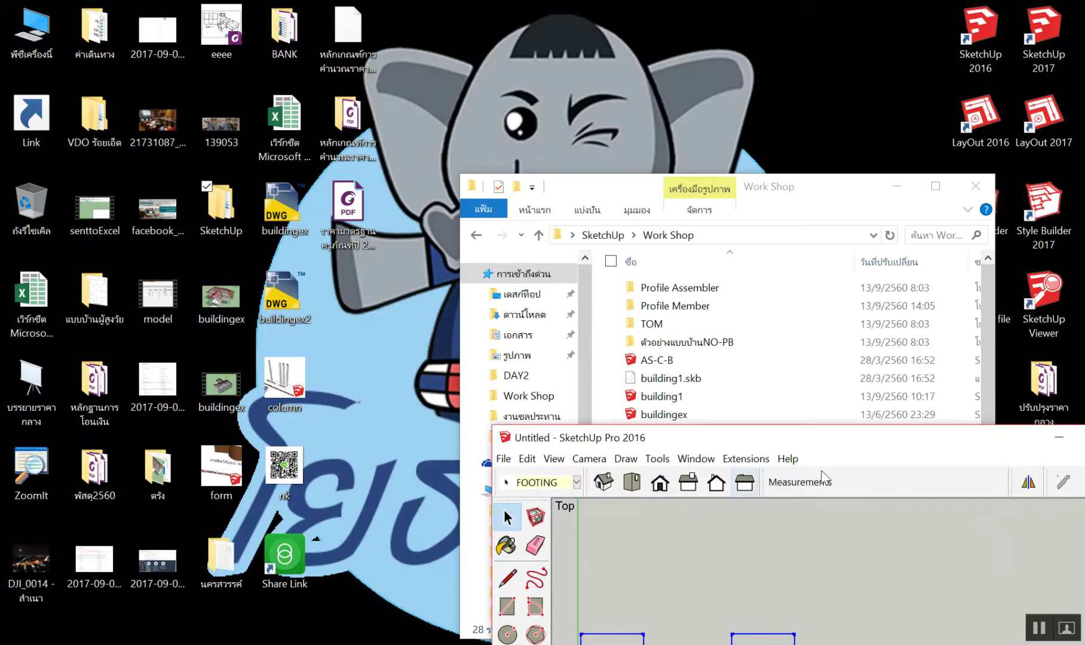
double_click(865, 438)
Step: Draw a vertical line from the left beam's top corner up through the left footing pad
scroll(562, 375, "down", 2)
scroll(513, 271, "up", 3)
scroll(382, 309, "up", 3)
scroll(366, 299, "up", 1)
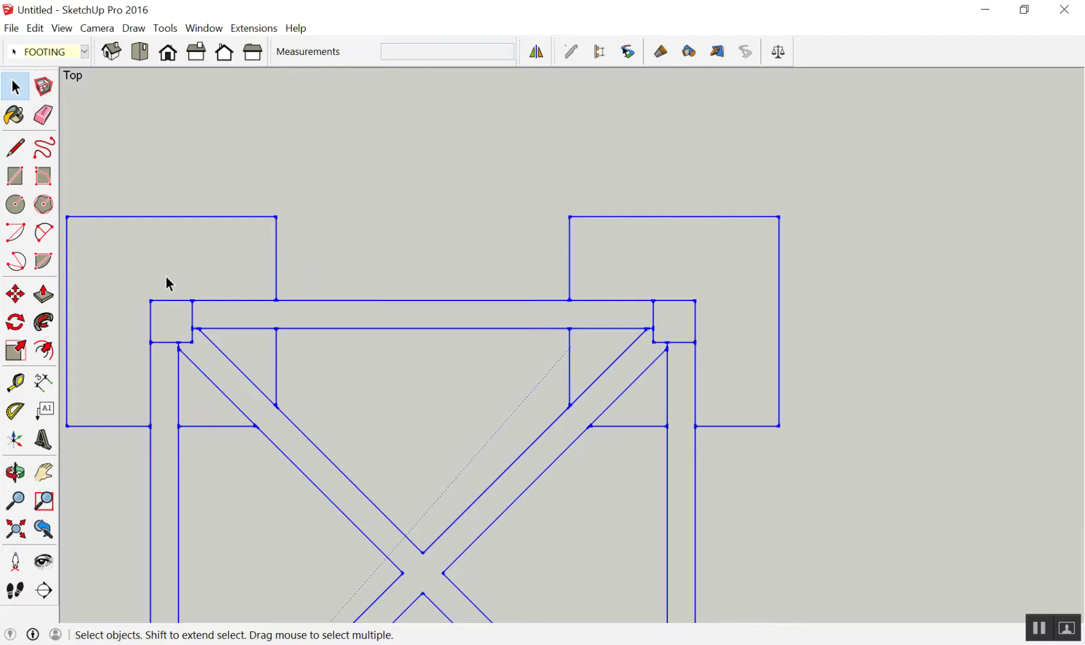
scroll(358, 272, "down", 1)
scroll(362, 262, "up", 1)
key("l")
scroll(239, 281, "up", 2)
scroll(180, 300, "down", 1)
left_click(179, 328)
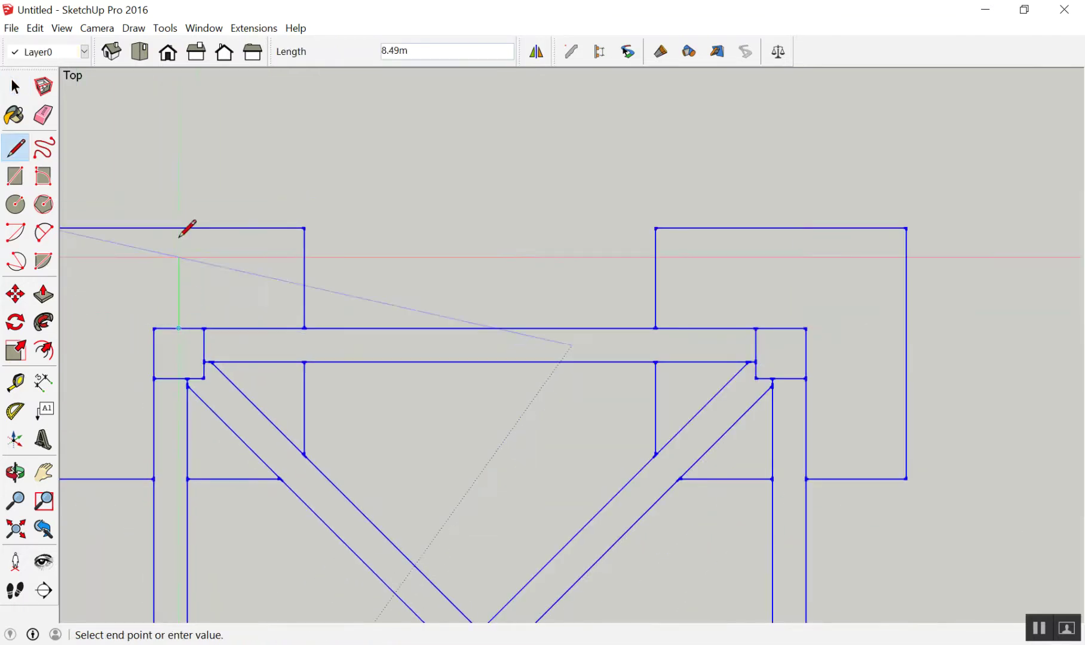
left_click(179, 149)
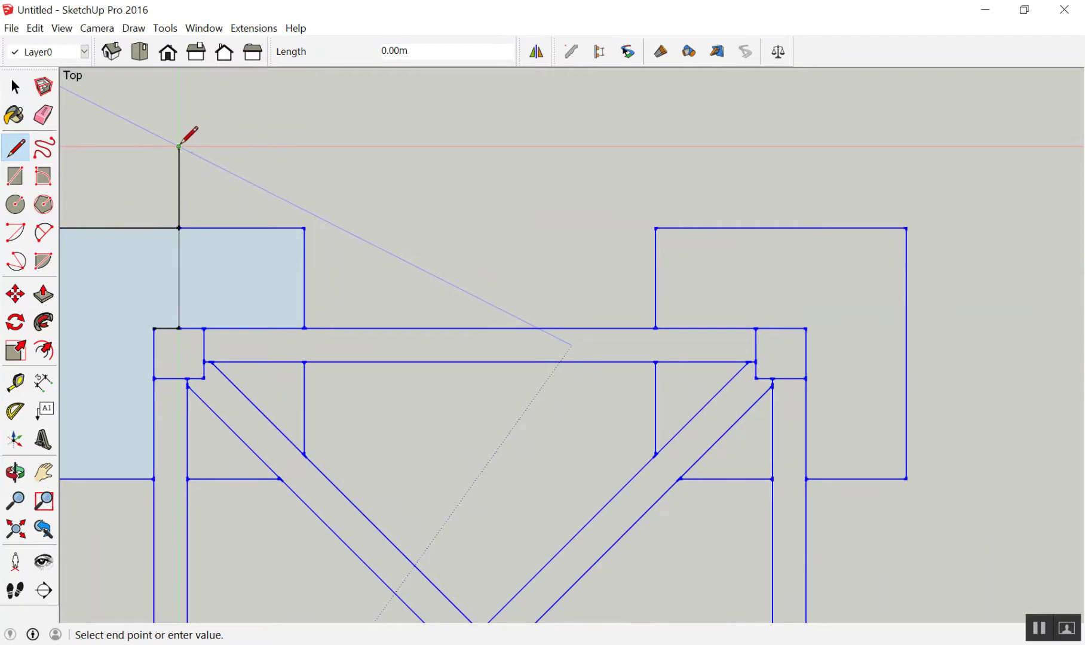
key("space")
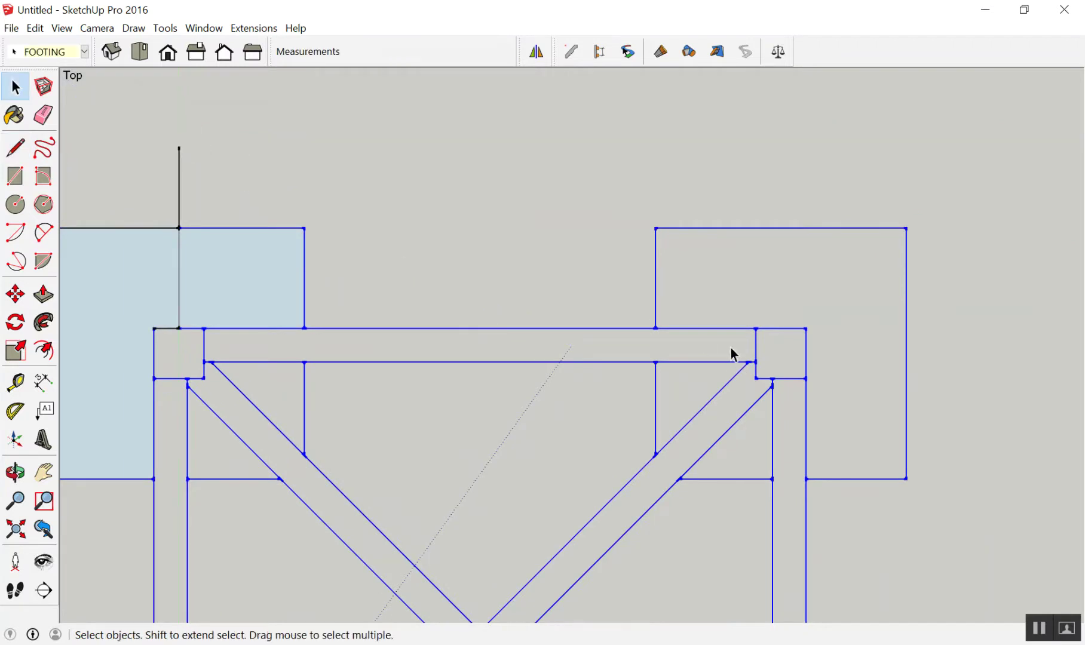
Step: Draw a 1.5 m vertical line up from the right beam's top corner
key("l")
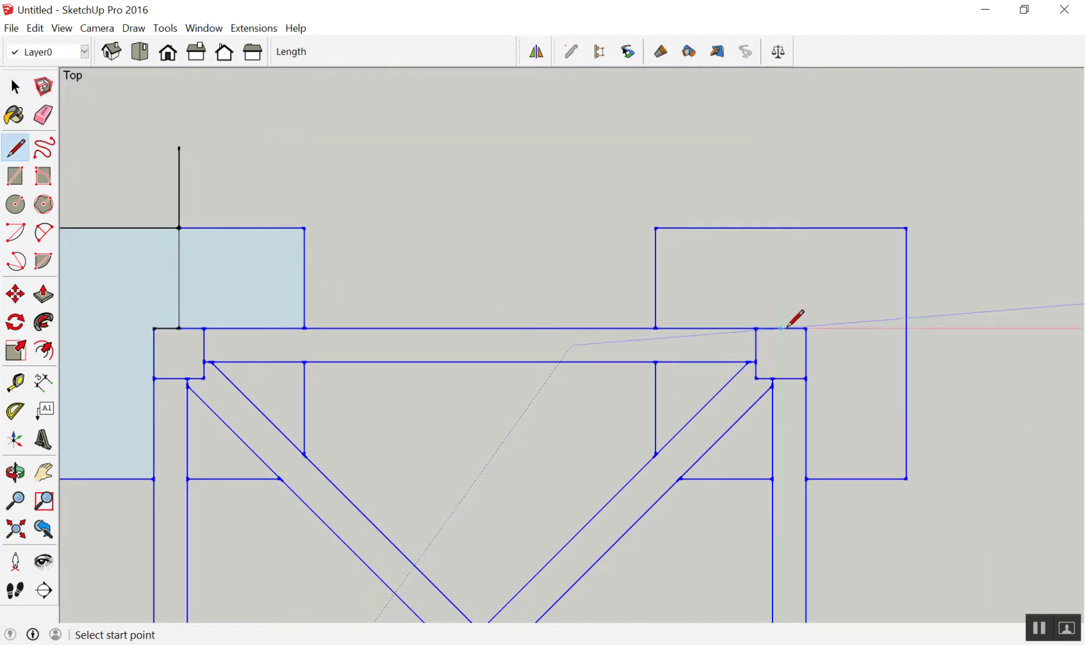
left_click(781, 328)
type("1.5")
key("Return")
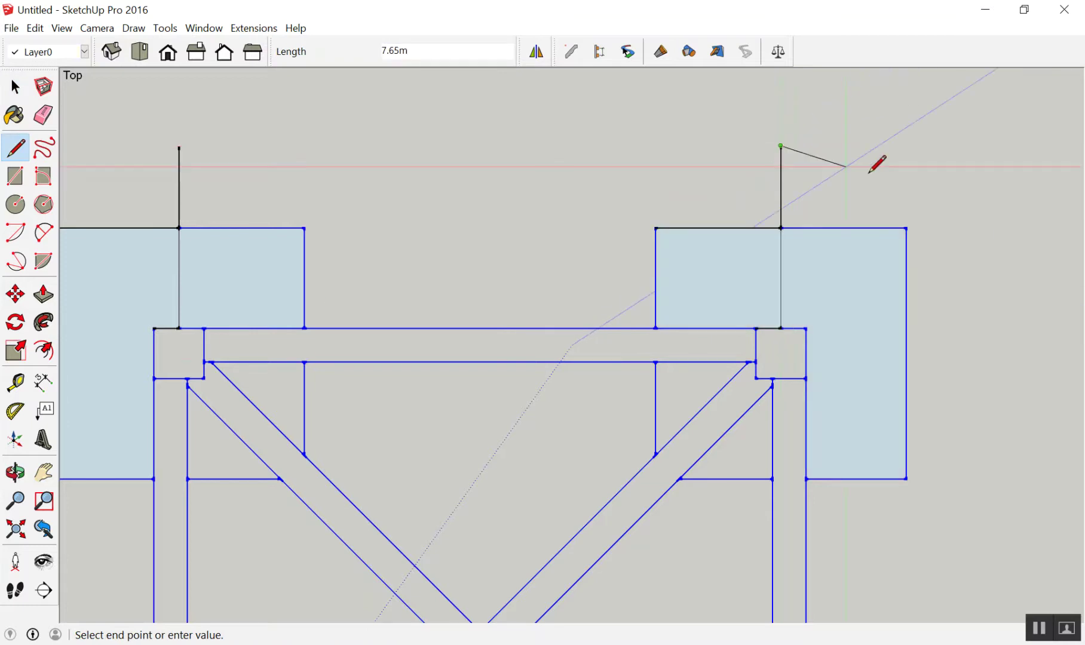
key("space")
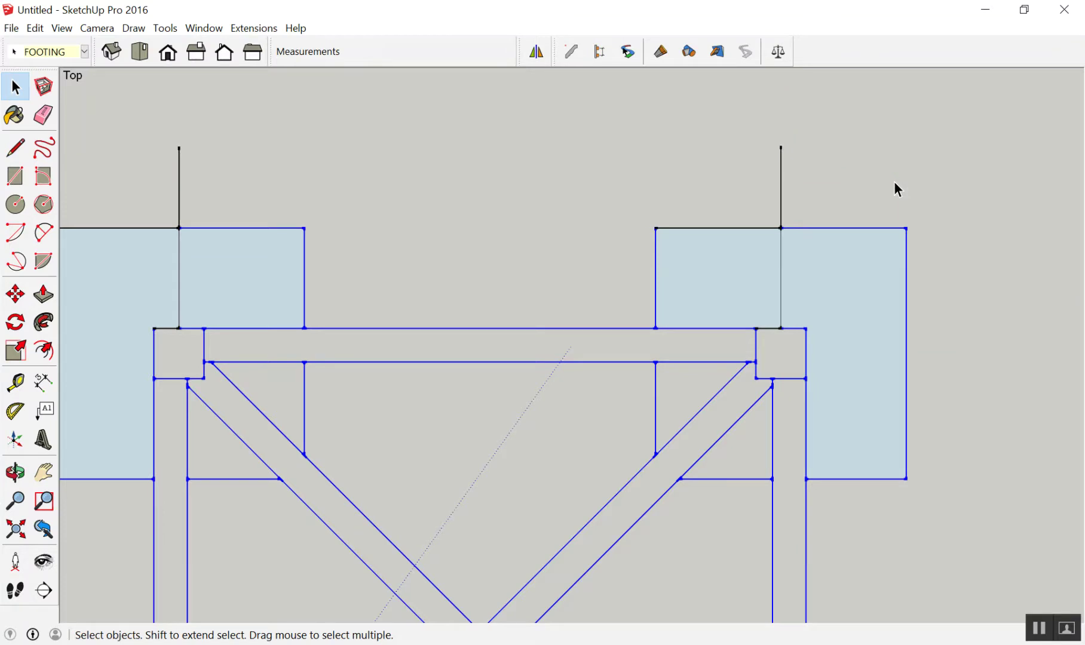
Step: Erase both vertical lines and delete the left and right footing pad faces
key("e")
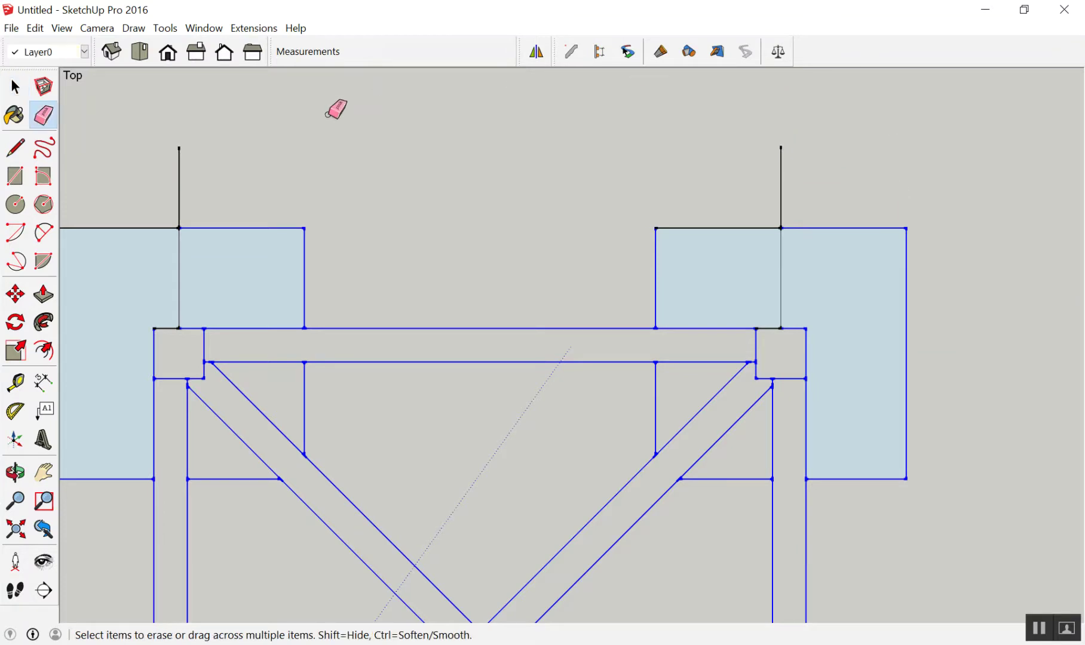
left_click_drag(180, 158, 183, 263)
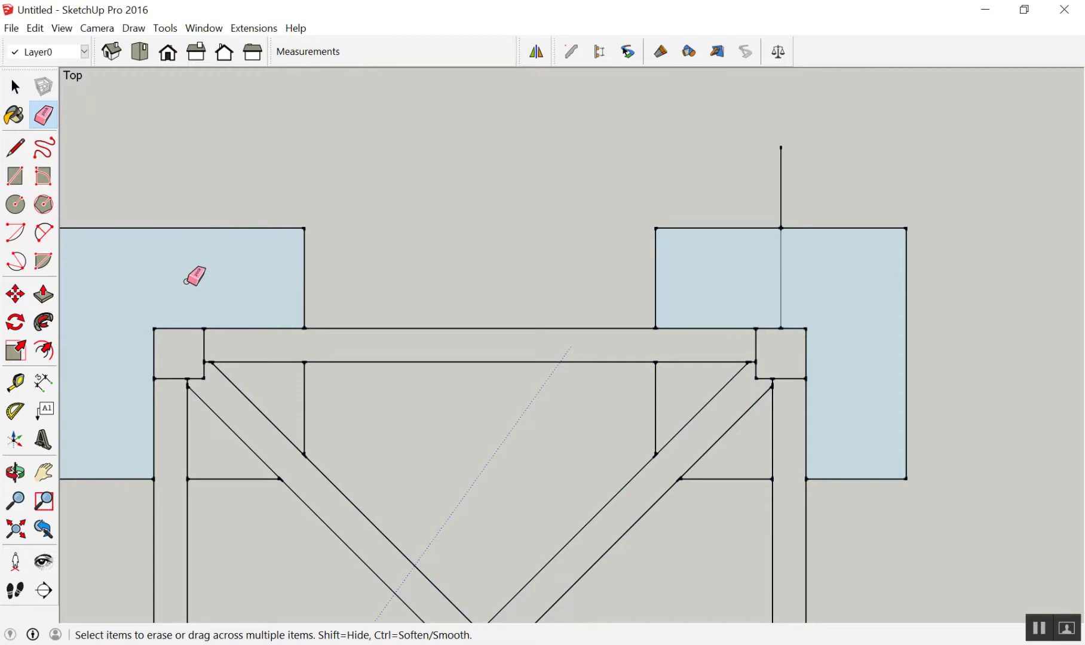
key("space")
left_click(195, 270)
key("Delete")
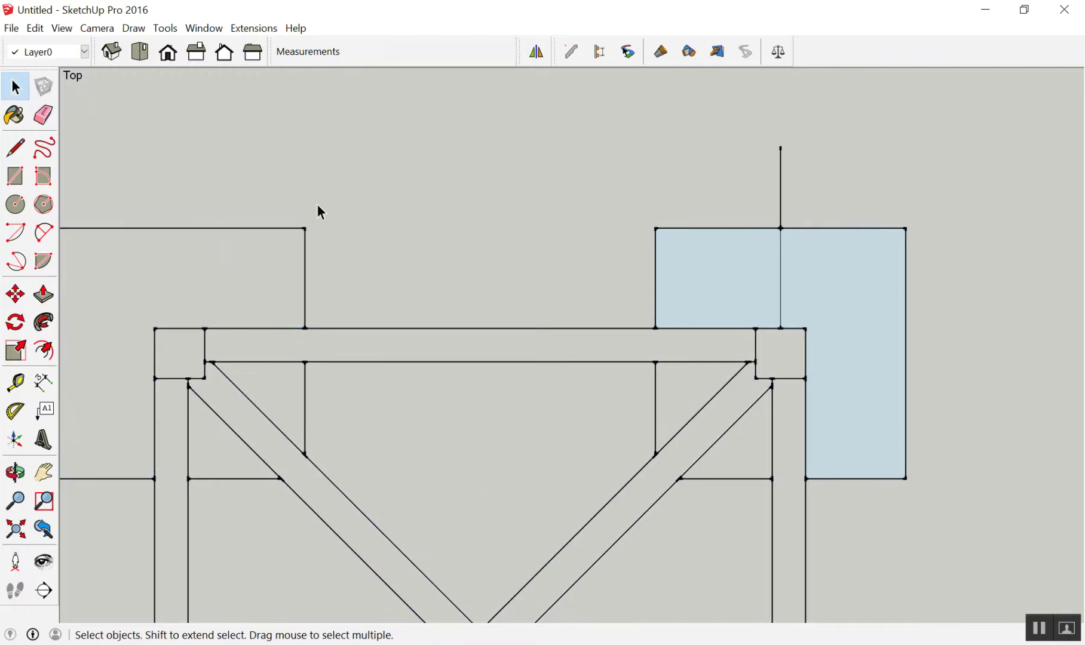
key("e")
left_click(781, 203)
key("b")
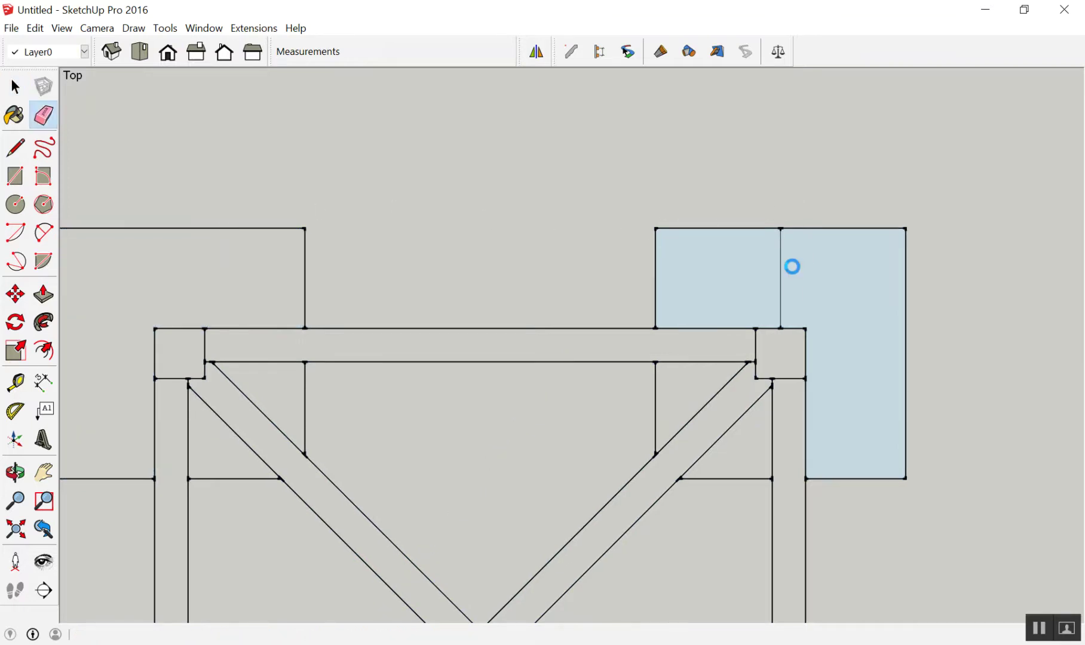
key("space")
double_click(675, 283)
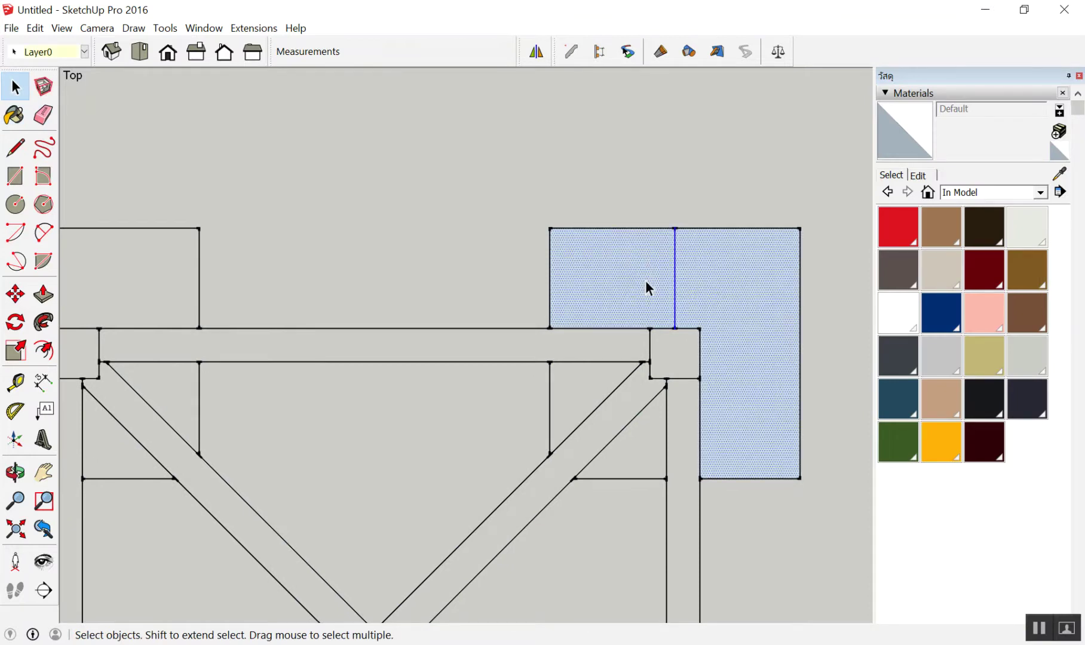
key("Delete")
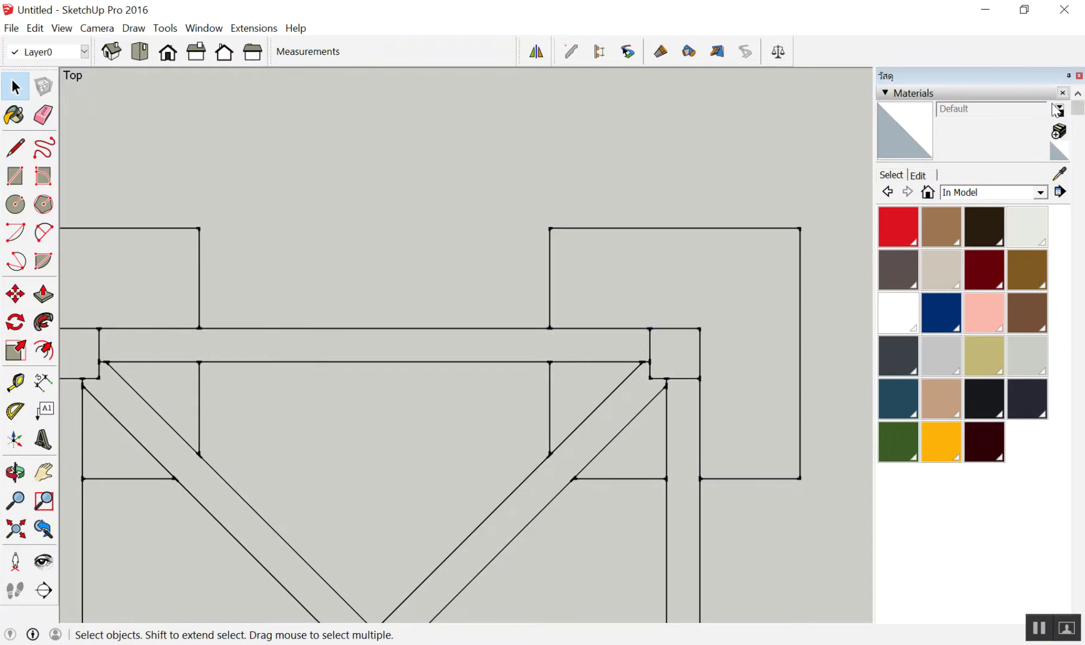
Step: Close the Materials tray and redraw the left vertical line from the beam's top edge
left_click(1078, 76)
scroll(866, 236, "down", 3)
scroll(892, 205, "up", 2)
scroll(836, 209, "up", 2)
scroll(396, 211, "down", 1)
key("l")
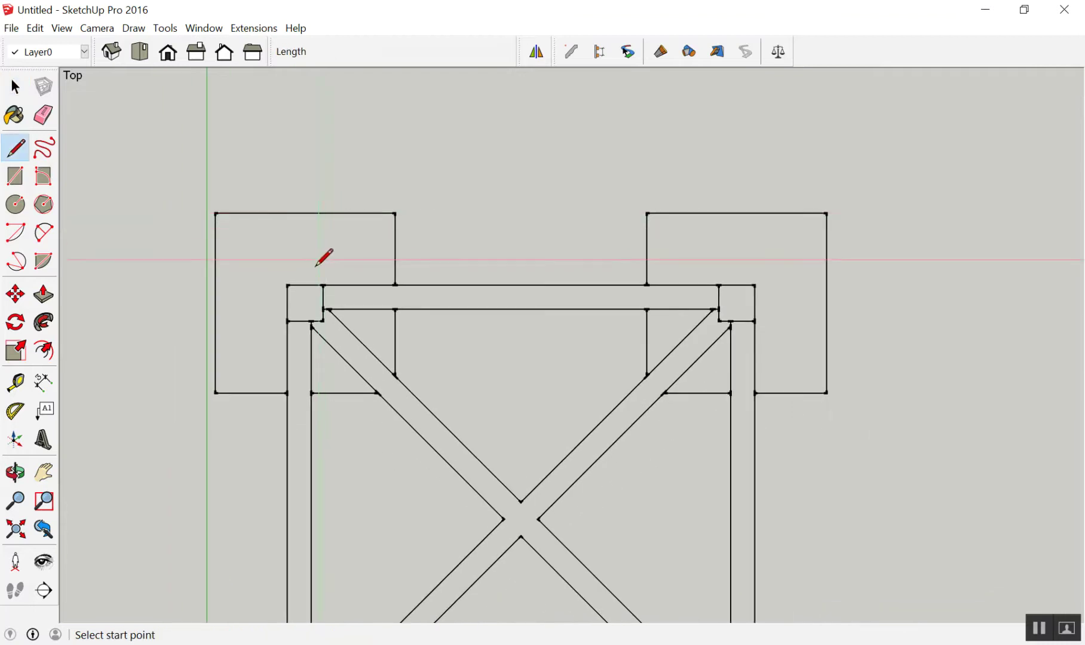
left_click(306, 285)
left_click(305, 159)
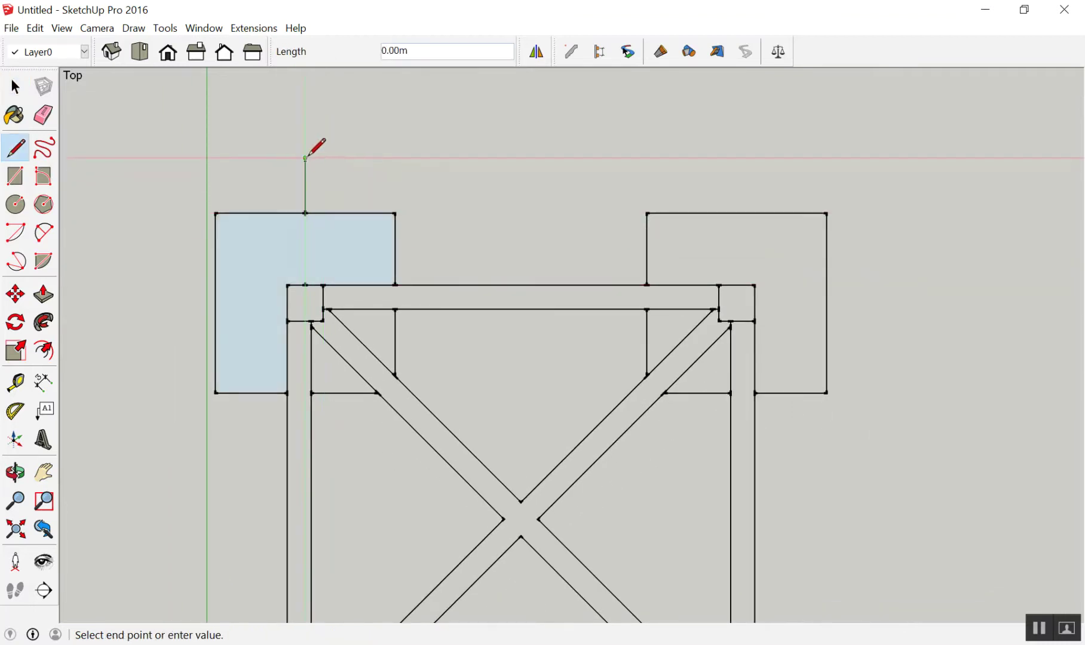
key("space")
Step: Redraw the right vertical line from the beam's top edge up past the right pad
key("l")
left_click(737, 285)
left_click(737, 160)
key("space")
scroll(740, 254, "up", 1)
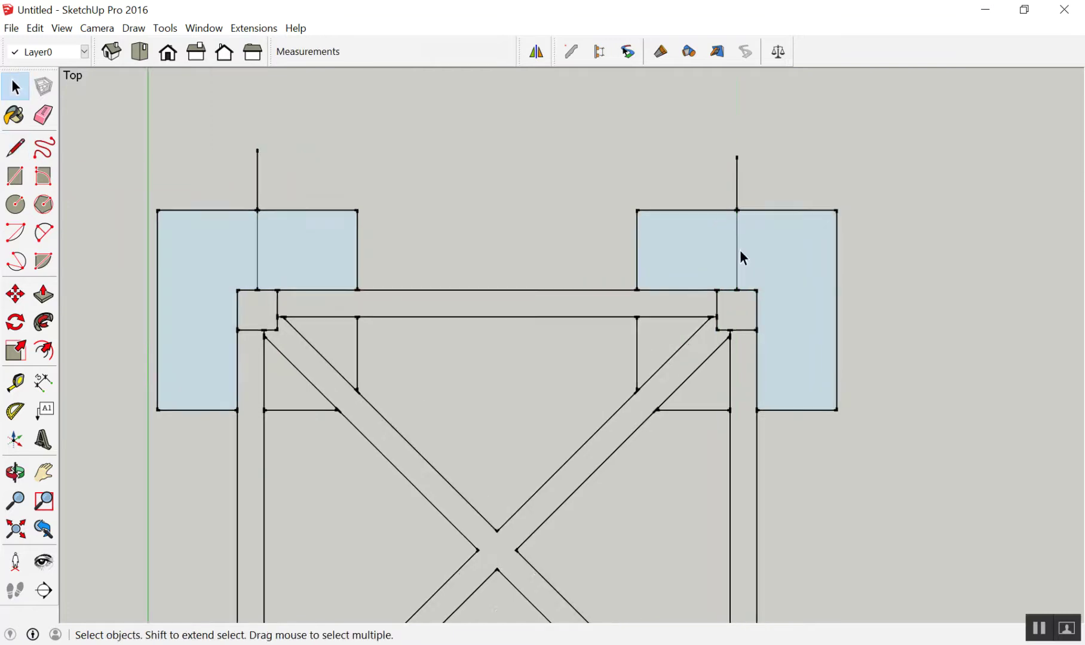
scroll(744, 257, "up", 2)
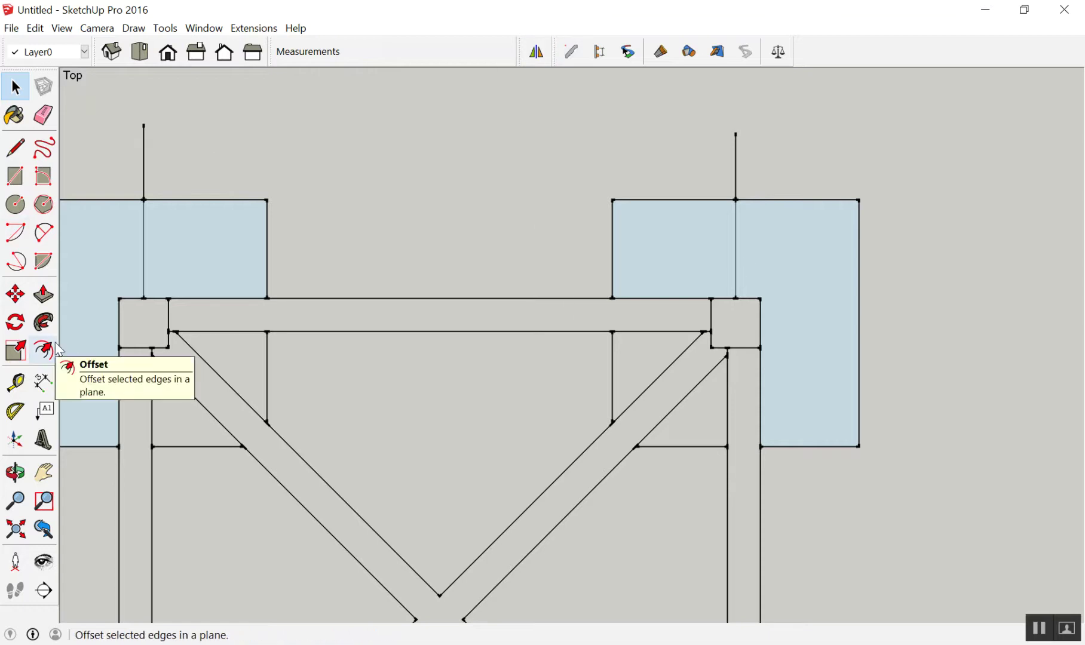
left_click(16, 383)
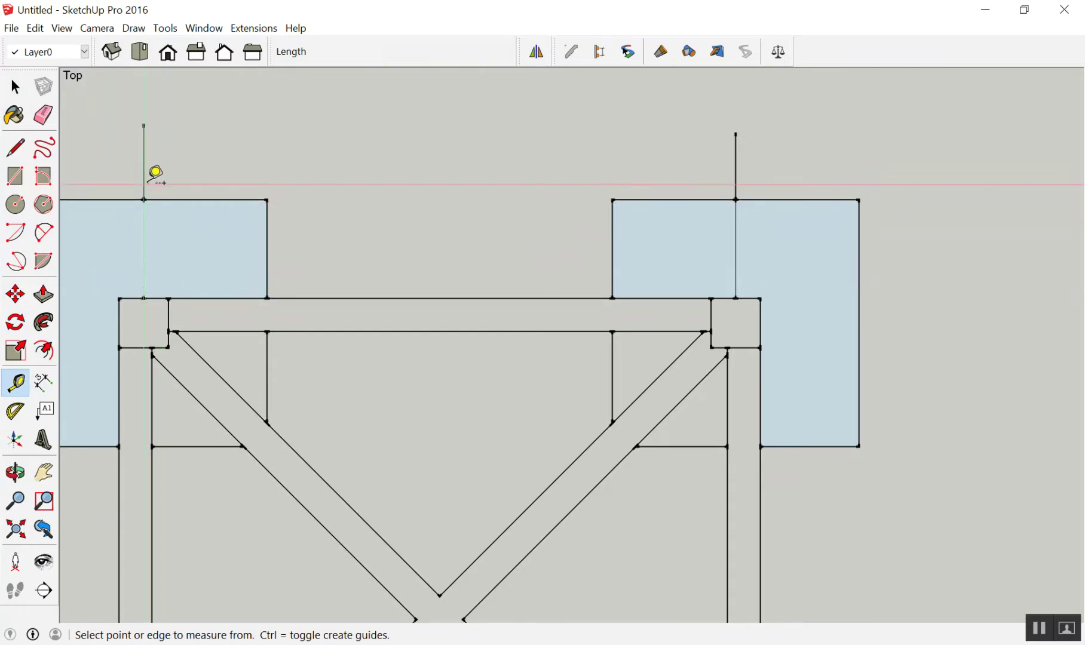
Step: Tape-measure the 72.00 m span between the two vertical line bases
left_click(143, 200)
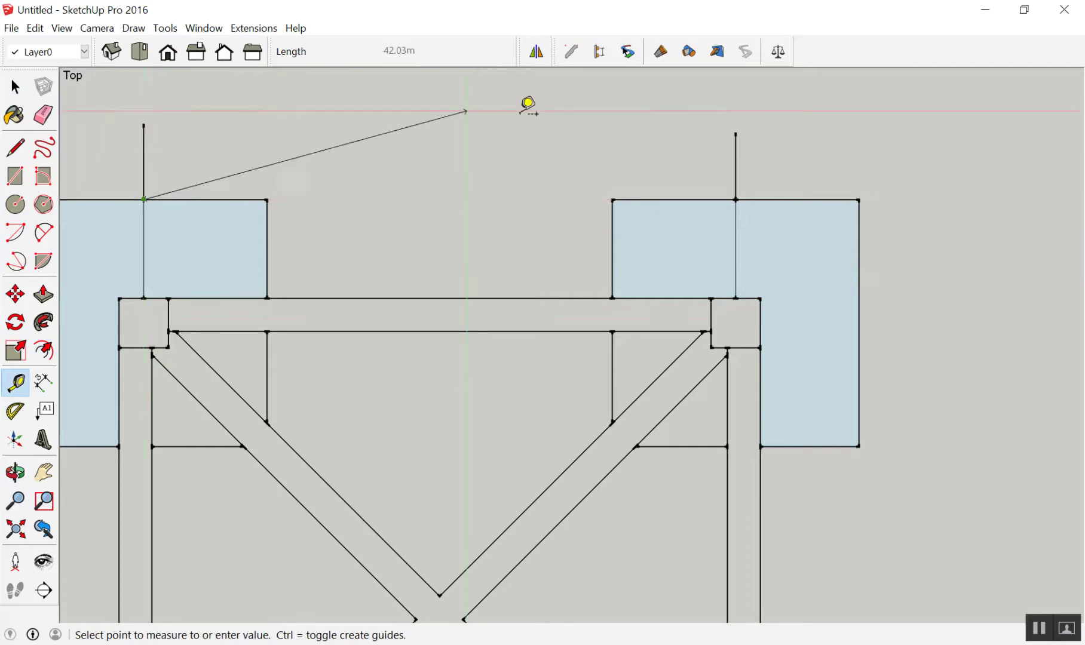
left_click(736, 200)
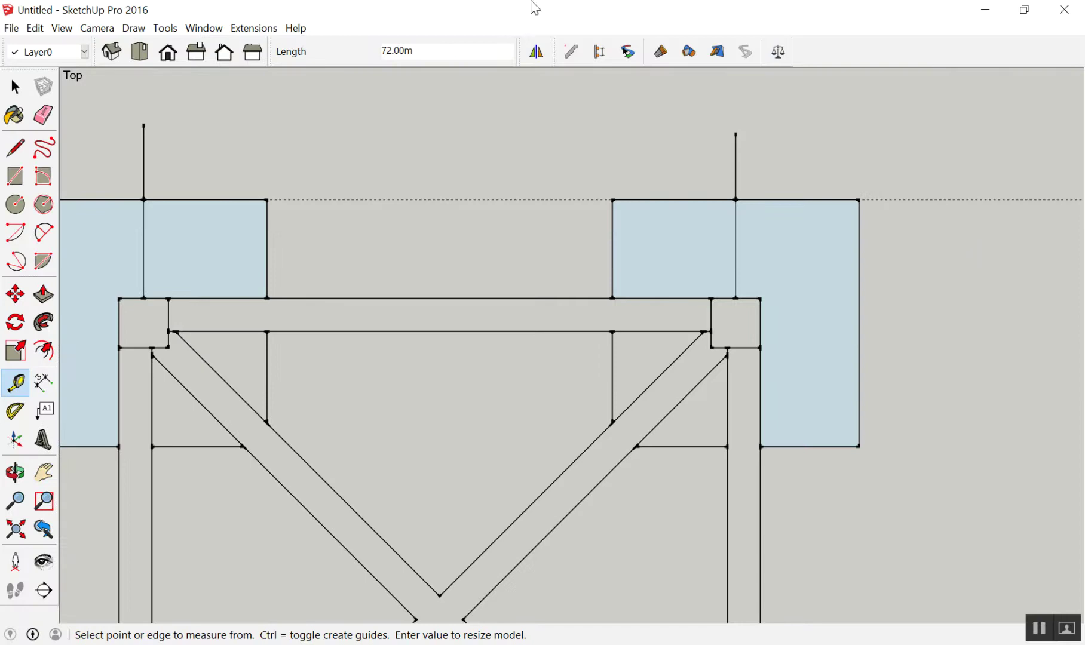
scroll(576, 145, "down", 3)
scroll(576, 145, "up", 3)
scroll(376, 113, "down", 1)
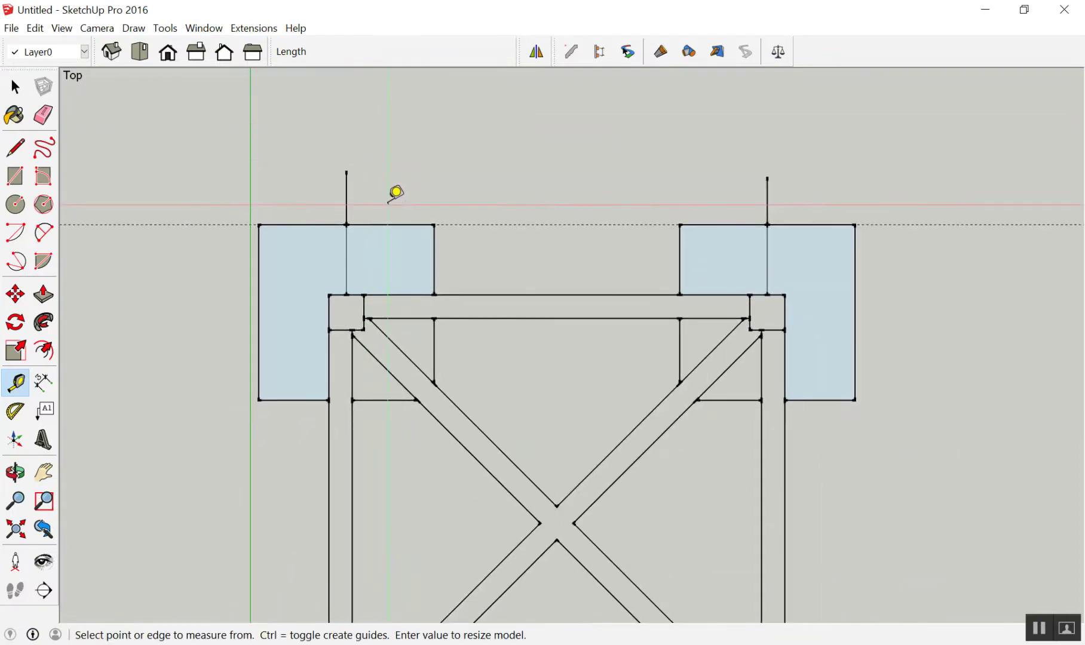
key("space")
scroll(510, 227, "up", 1)
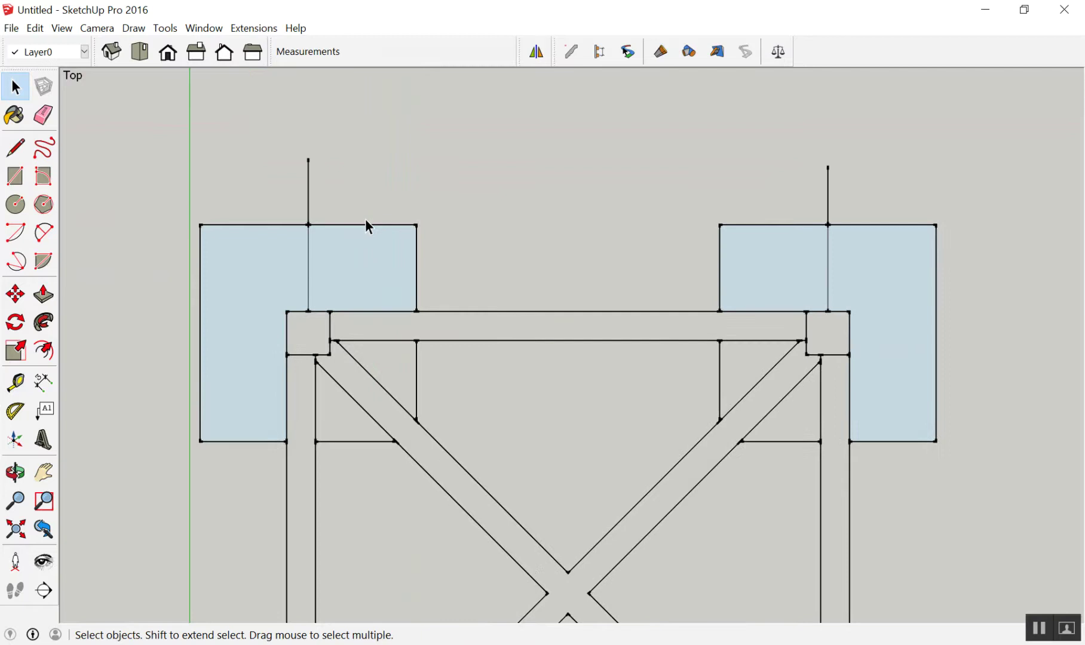
Step: Measure the span again leaving a guide, enter 3.6, and decline resizing the model
key("t")
left_click(308, 225)
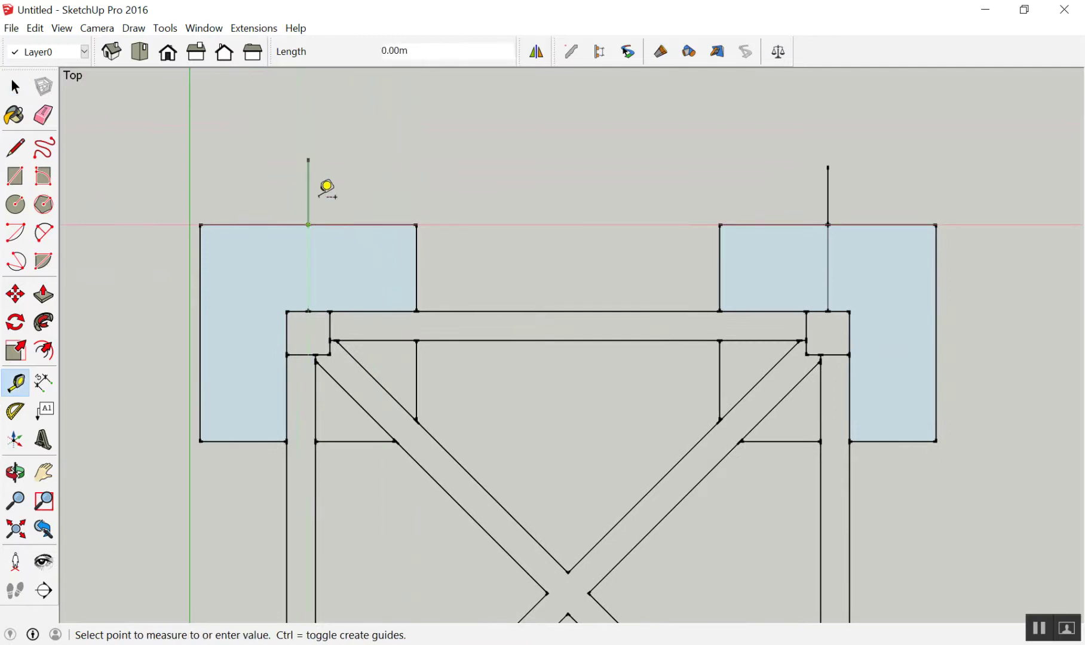
left_click(829, 225)
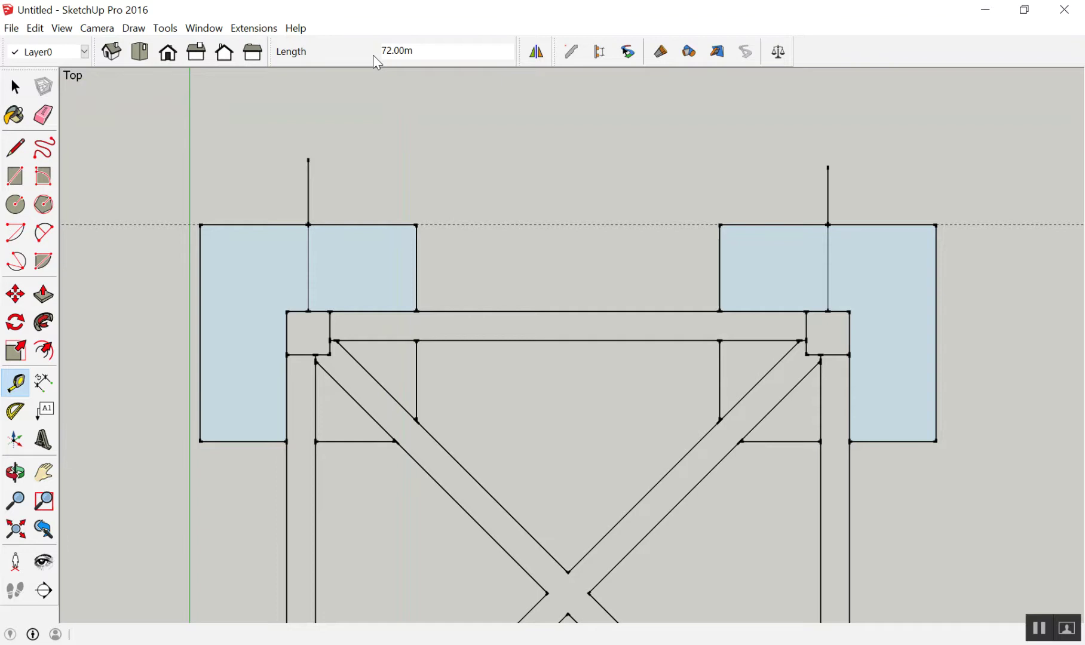
type("3.6")
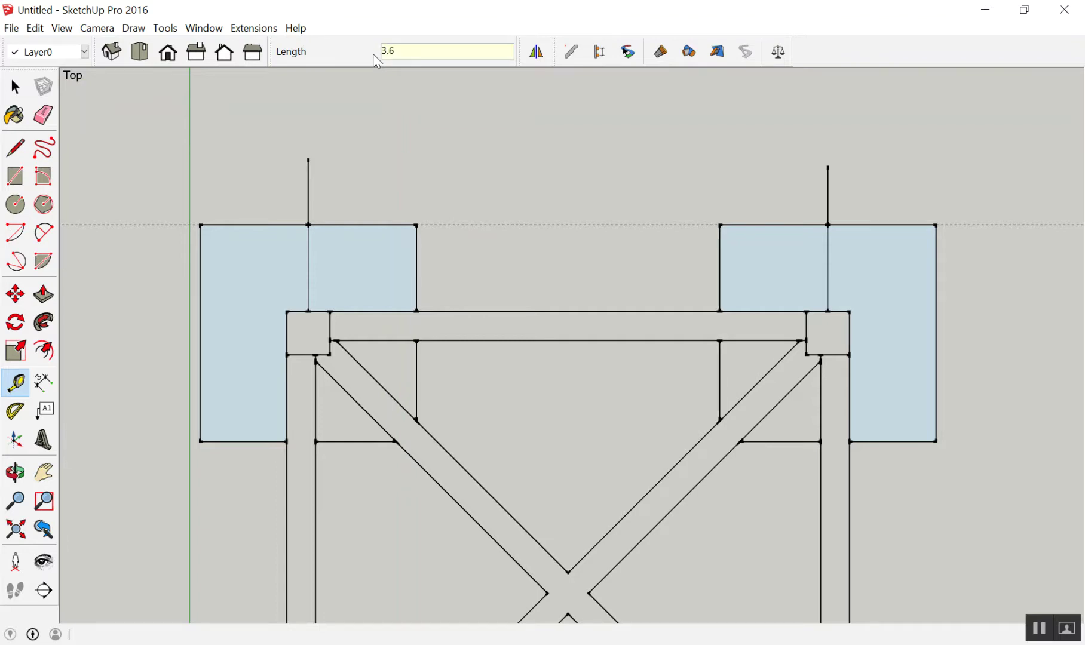
key("Return")
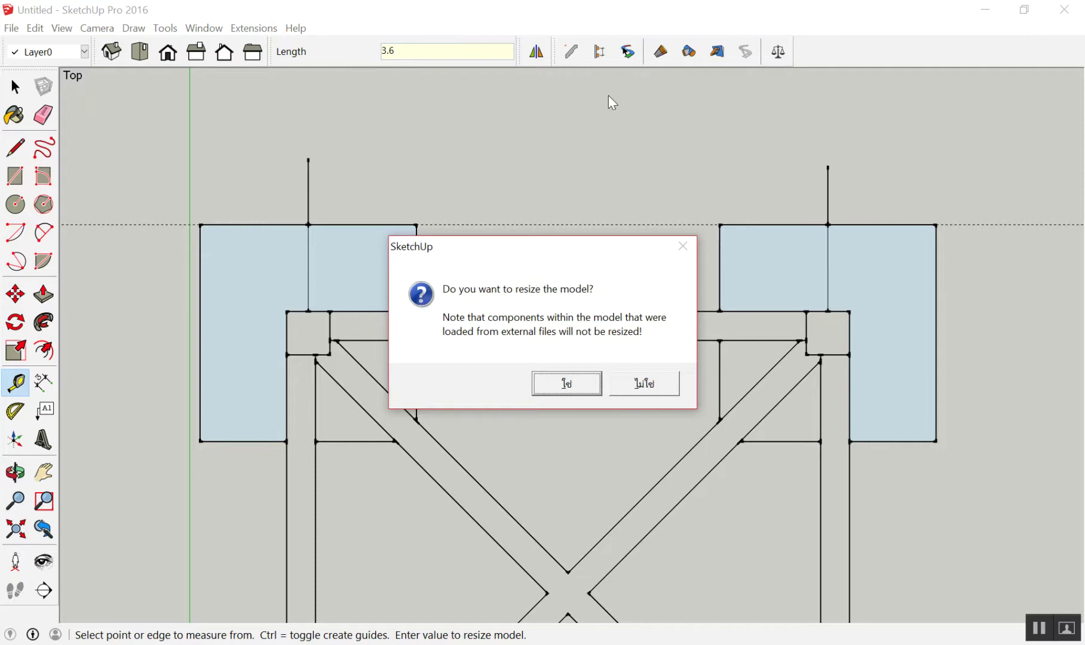
left_click(644, 392)
Step: Dimension the 72.00m span between the two vertical reference lines above the plan
key("space")
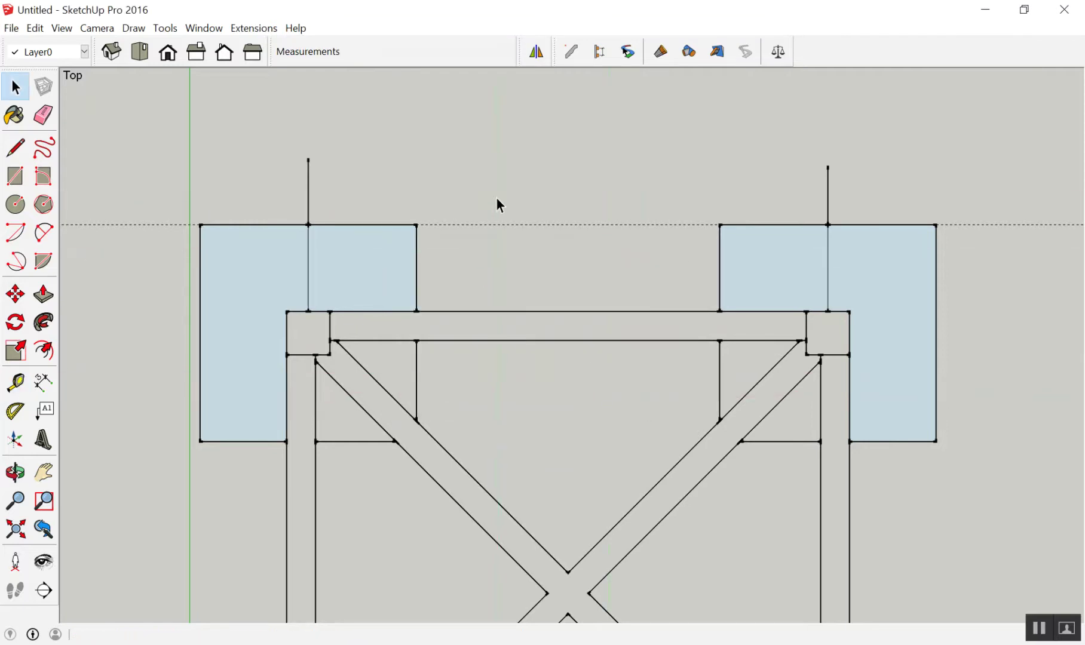
left_click(41, 388)
left_click(309, 225)
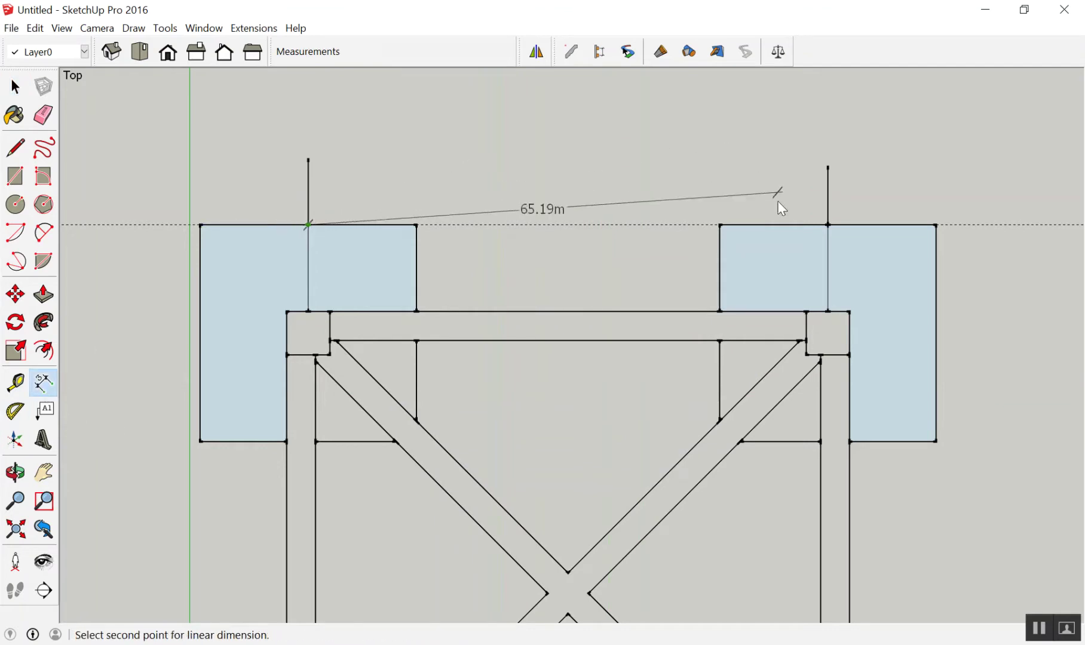
left_click(828, 225)
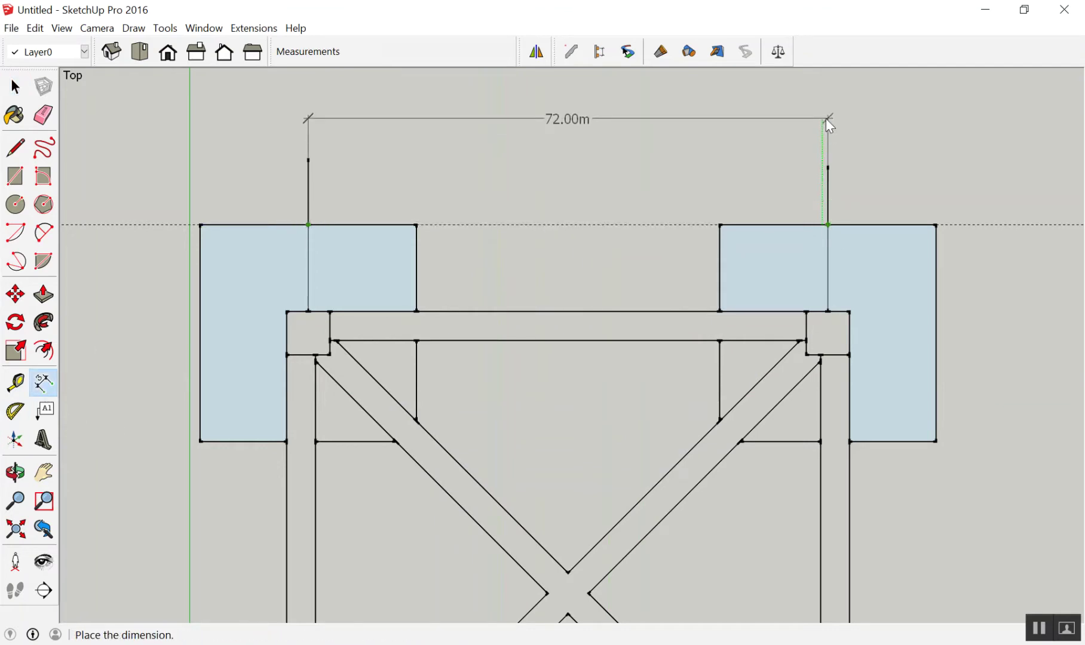
left_click(829, 123)
key("space")
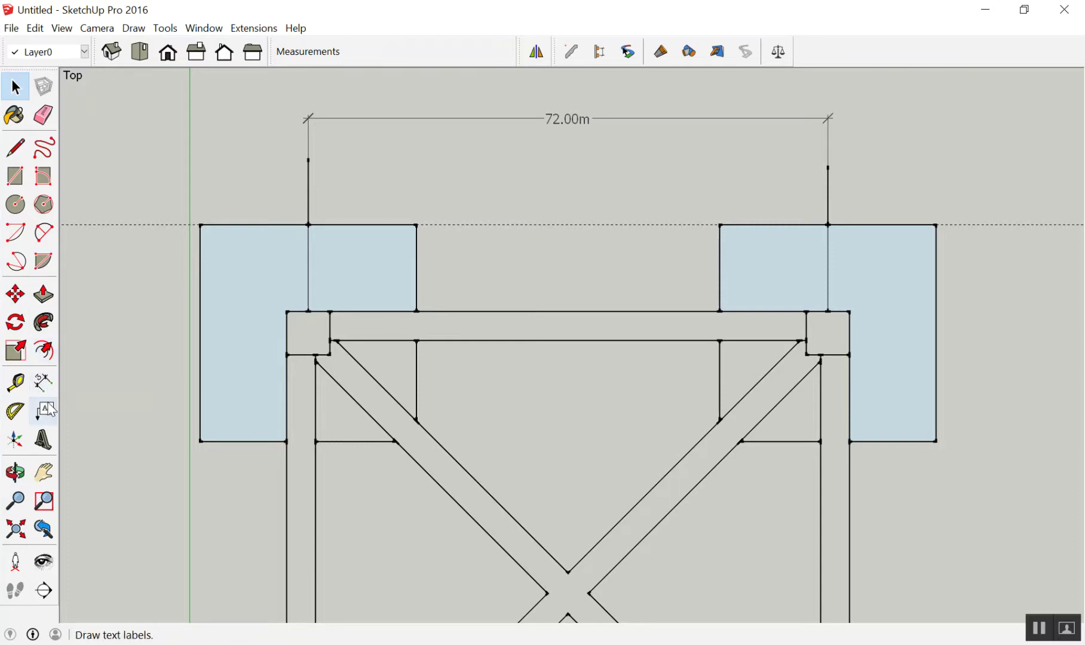
Step: Tape-measure the same span, enter 3.6, and accept rescaling the whole model
left_click(15, 383)
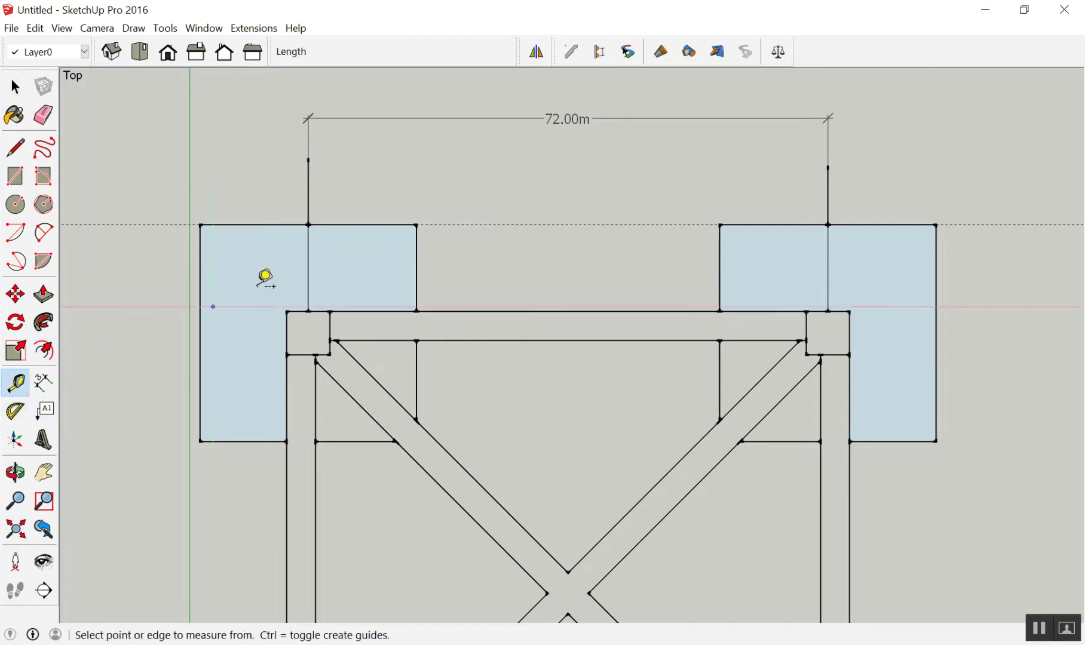
left_click(308, 225)
left_click(828, 224)
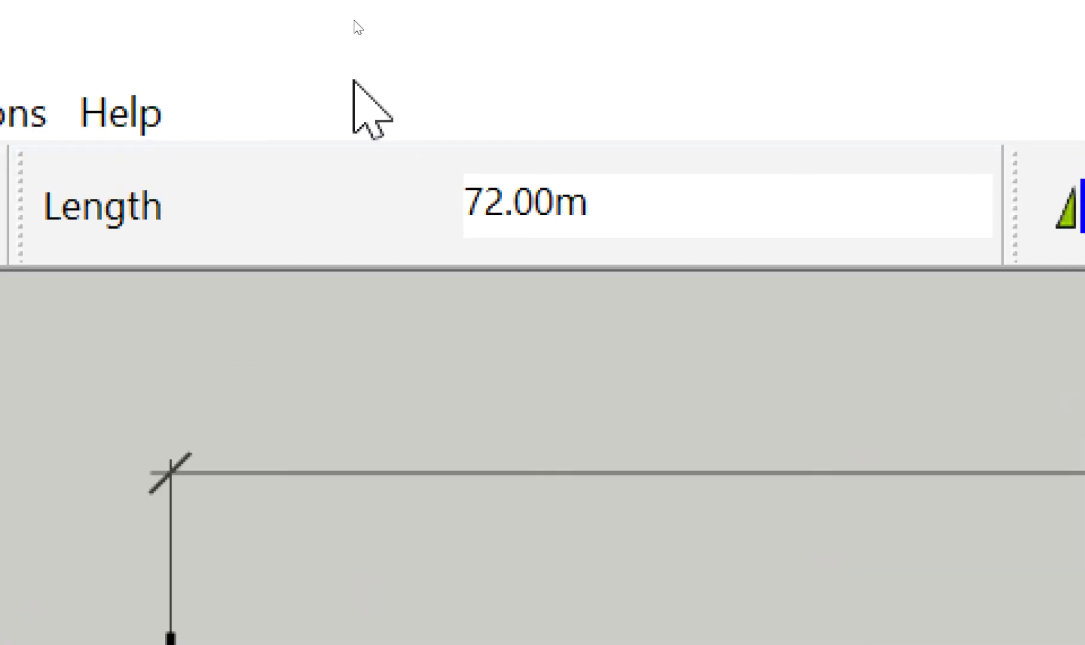
type("3.")
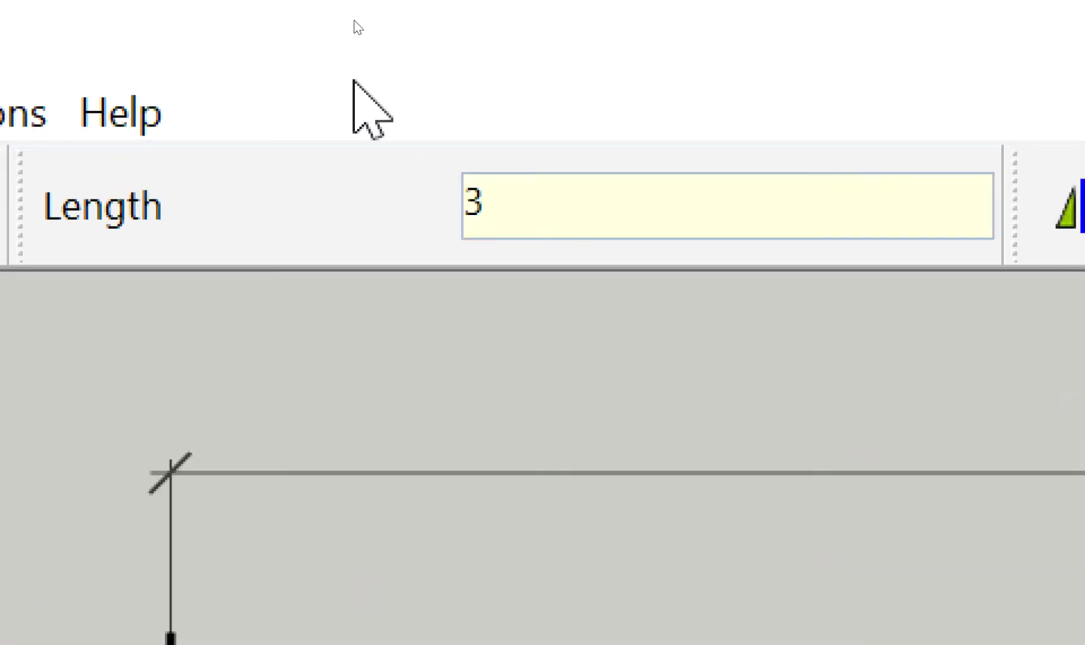
type("6")
key("Return")
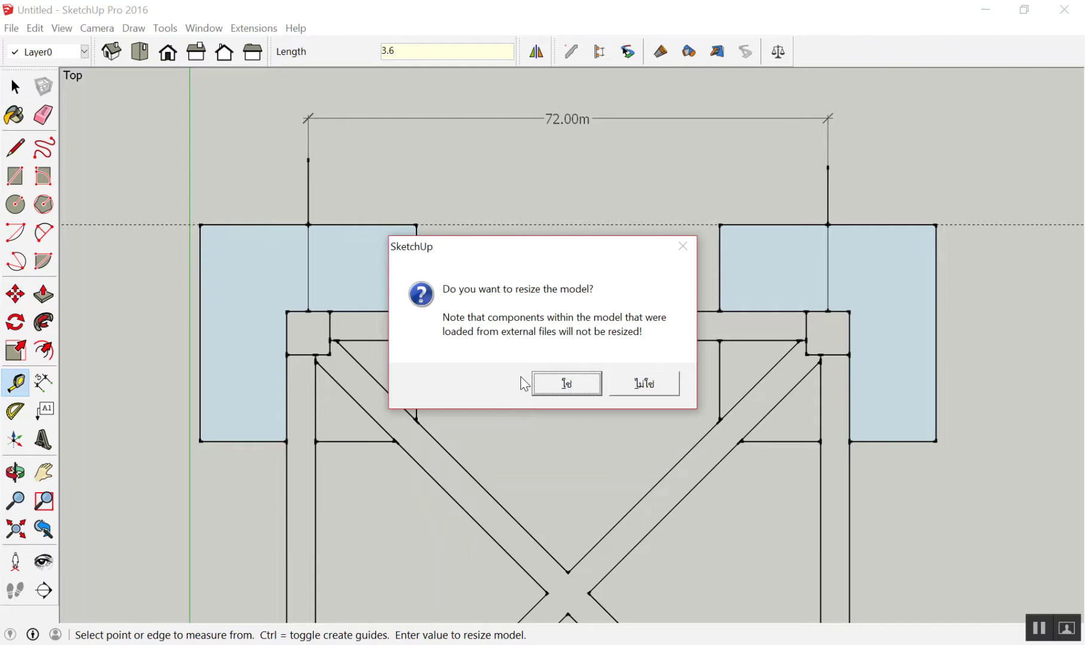
left_click(568, 384)
scroll(511, 285, "up", 1)
scroll(512, 292, "down", 2)
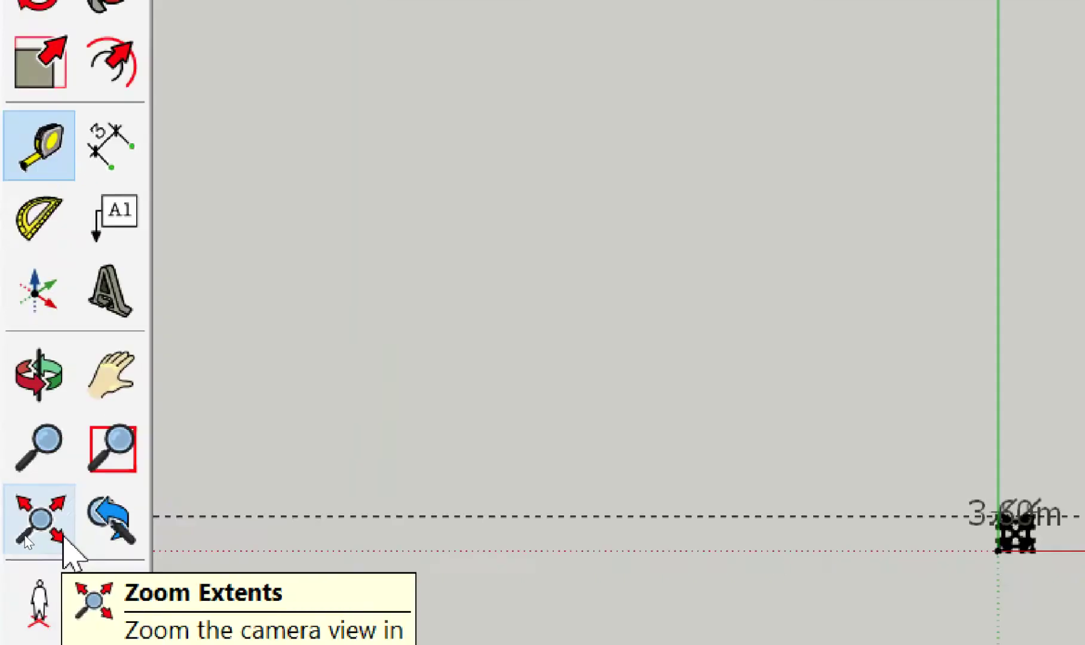
left_click(17, 529)
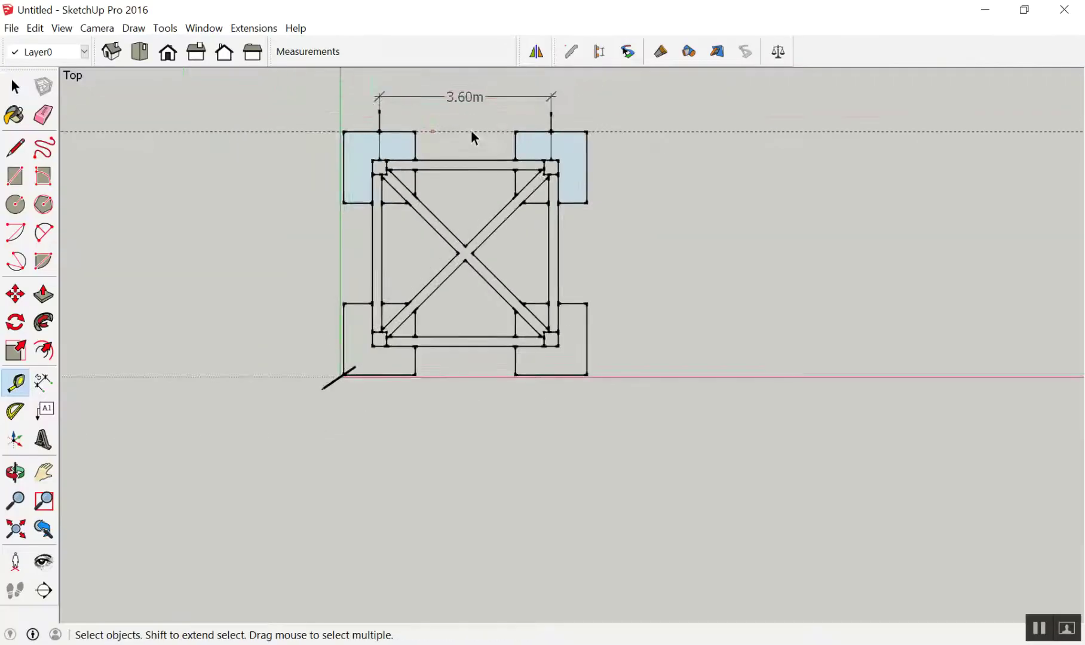
Step: Dimension the right blue footing's right edge with a 1.50m vertical dimension
scroll(583, 146, "up", 3)
scroll(544, 210, "up", 2)
key("t")
key("space")
key("t")
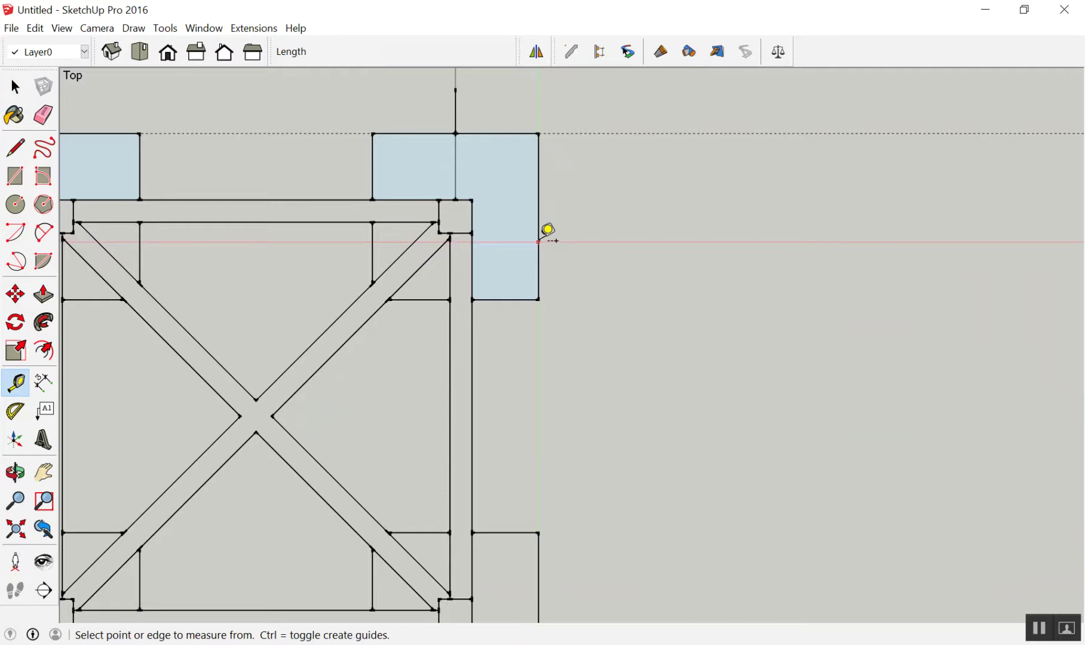
key("space")
key("d")
left_click(539, 245)
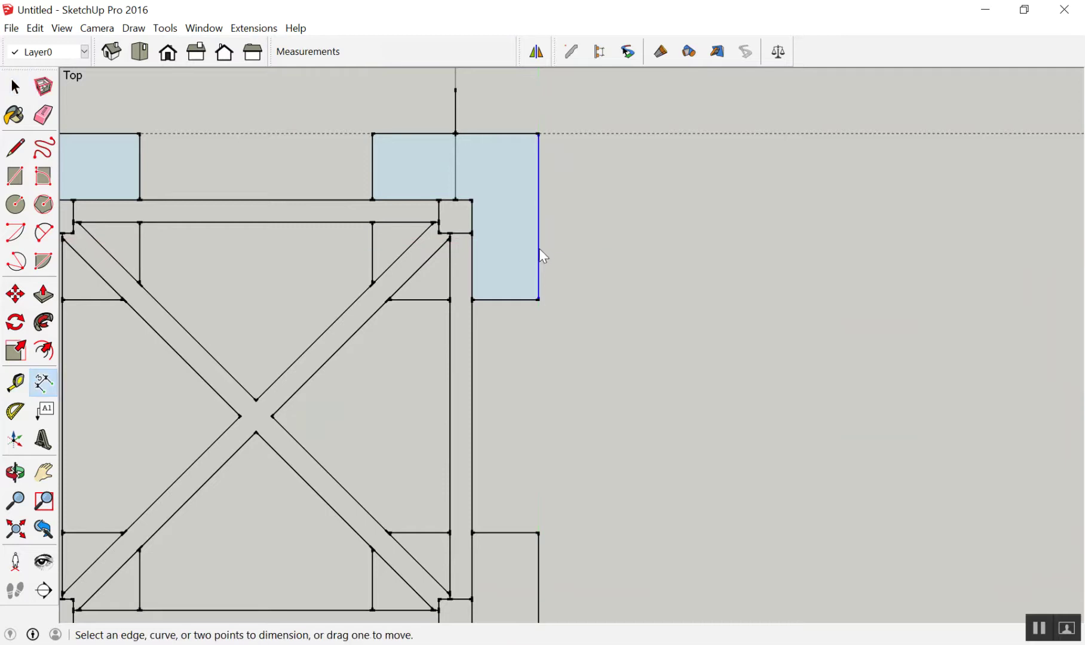
left_click(570, 245)
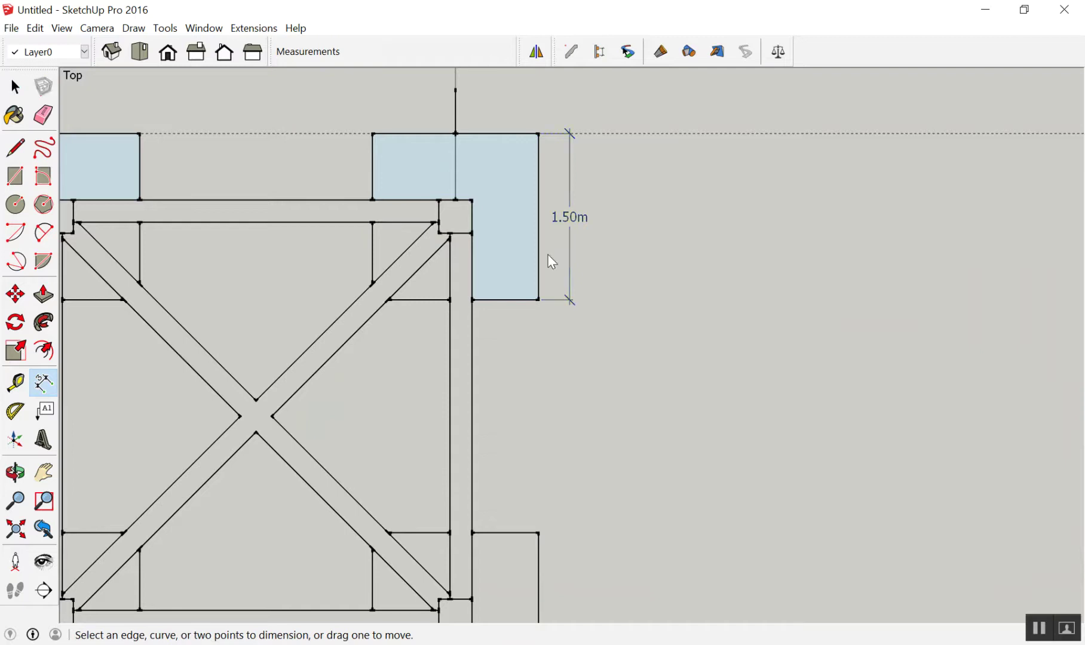
scroll(548, 253, "down", 2)
key("e")
key("space")
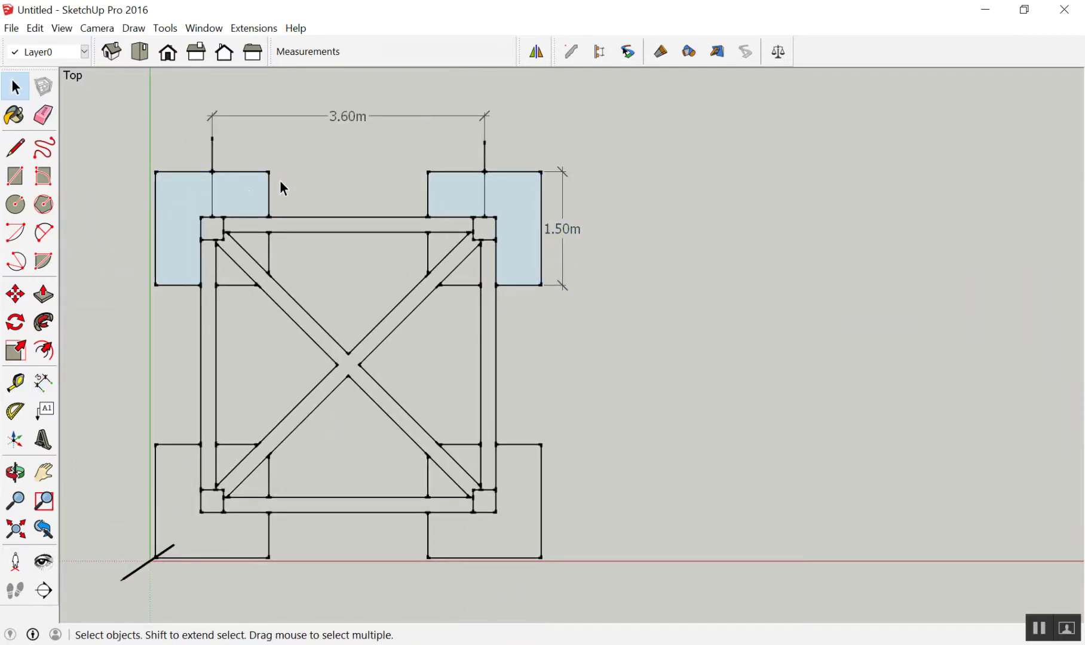
Step: Erase the 3.60m dimension, the stray reference line and the 1.50m dimension
scroll(282, 204, "down", 1)
scroll(283, 218, "up", 2)
scroll(299, 143, "down", 1)
scroll(186, 181, "up", 1)
scroll(205, 151, "up", 1)
key("e")
left_click(185, 126)
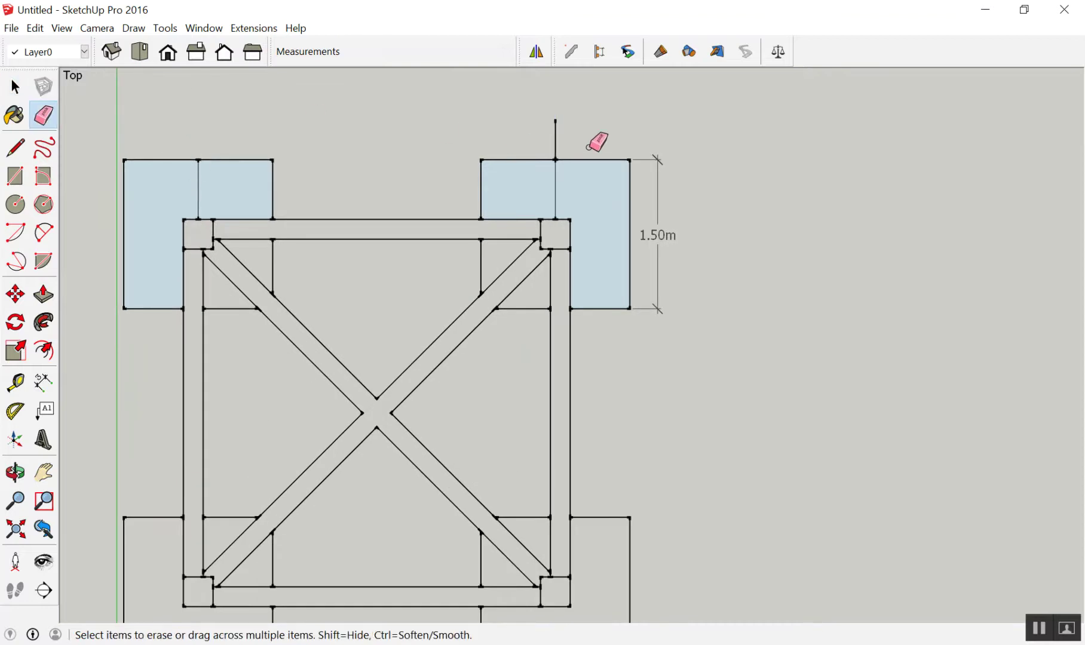
left_click(556, 139)
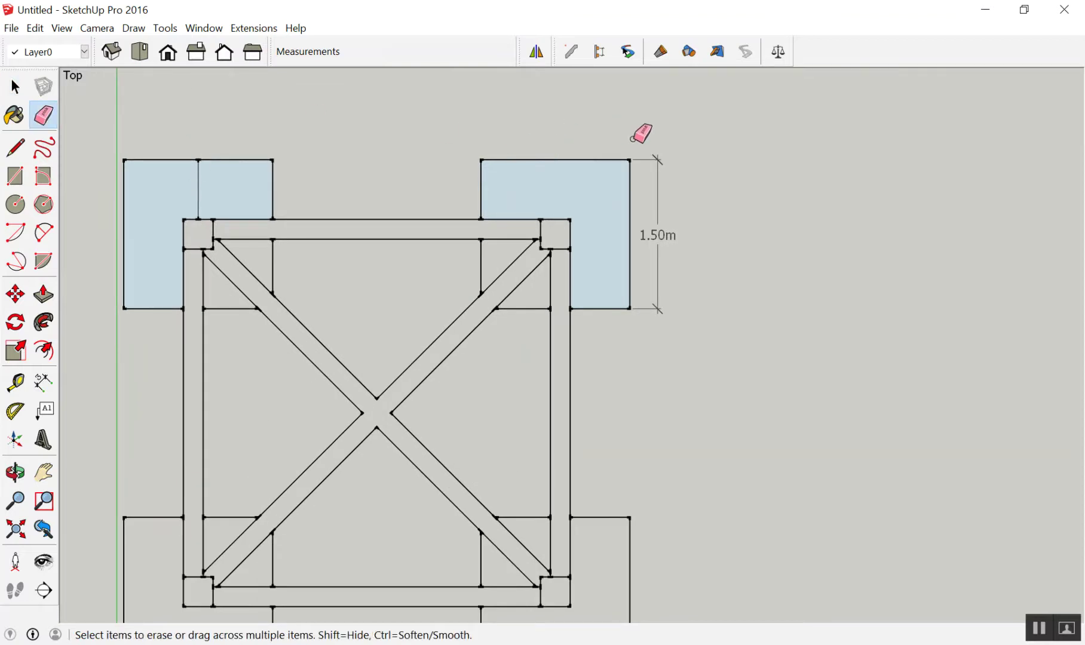
left_click(648, 160)
key("space")
Step: Delete the right and left blue footing faces
left_click(598, 194)
key("Delete")
left_click_drag(234, 172, 198, 194)
key("Delete")
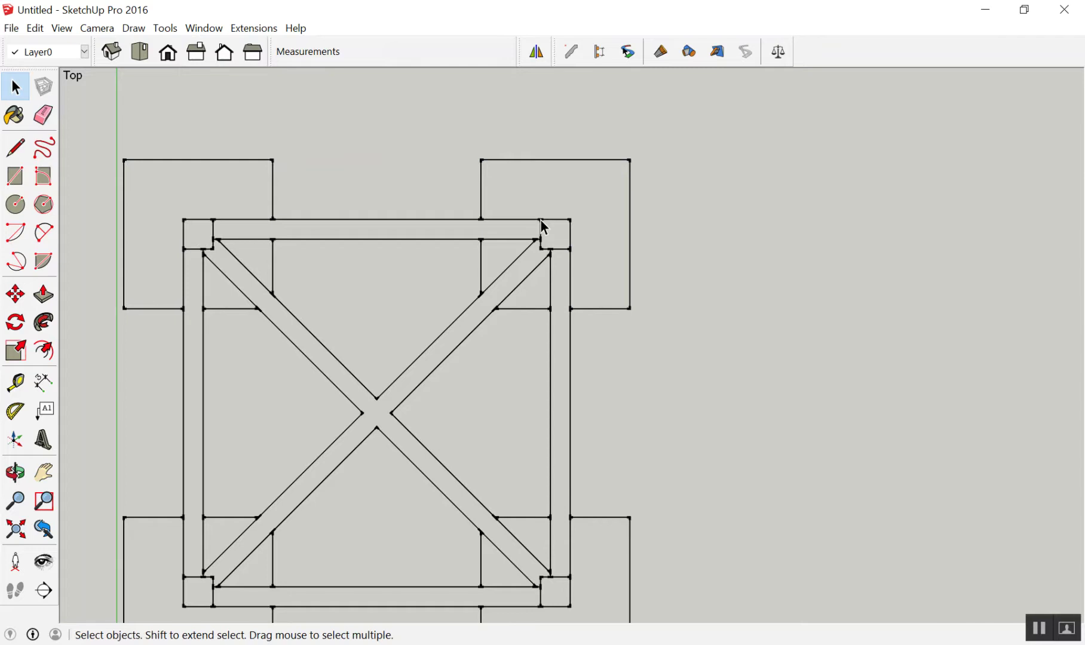
Step: Tilt the view into perspective and delete the scale figure
scroll(541, 219, "down", 3)
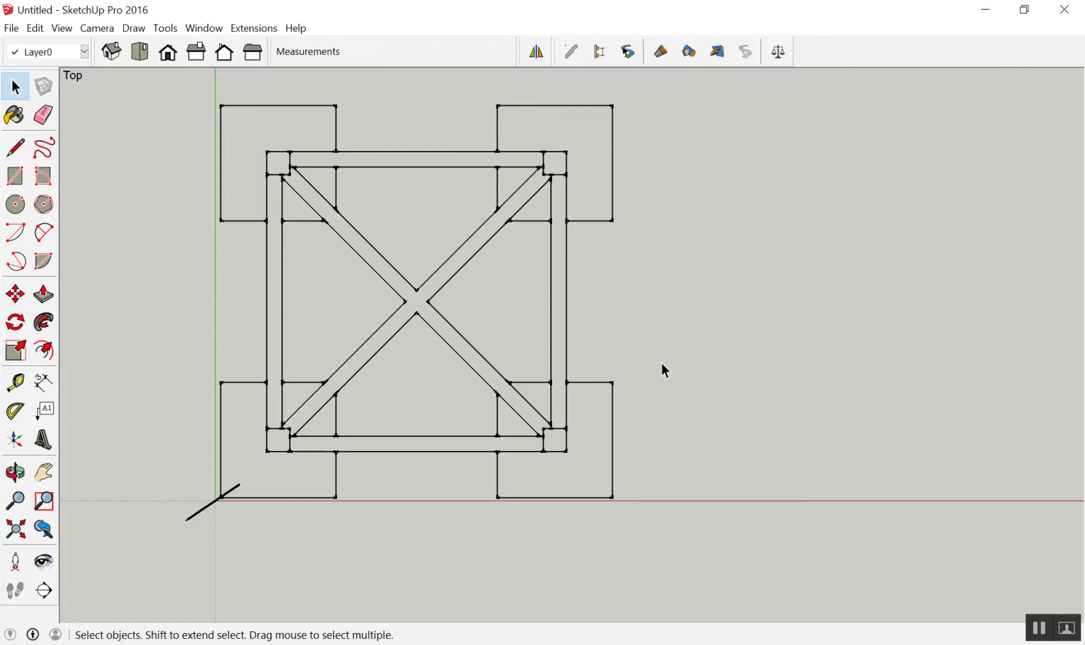
middle_click_drag(672, 311, 280, 388)
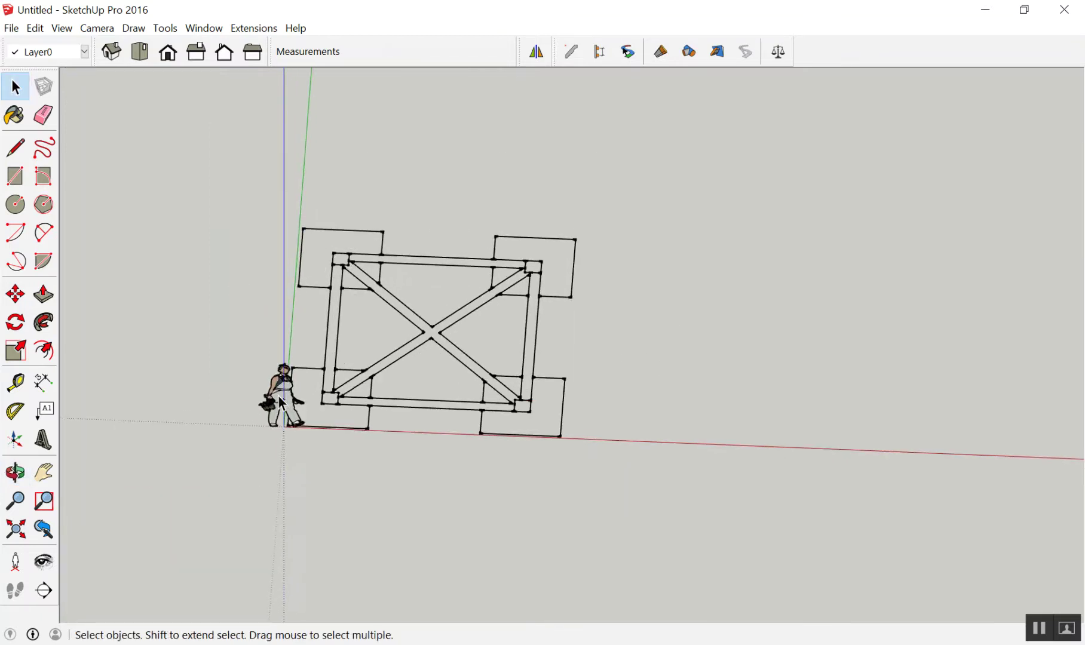
scroll(254, 370, "up", 3)
left_click(263, 377)
key("Delete")
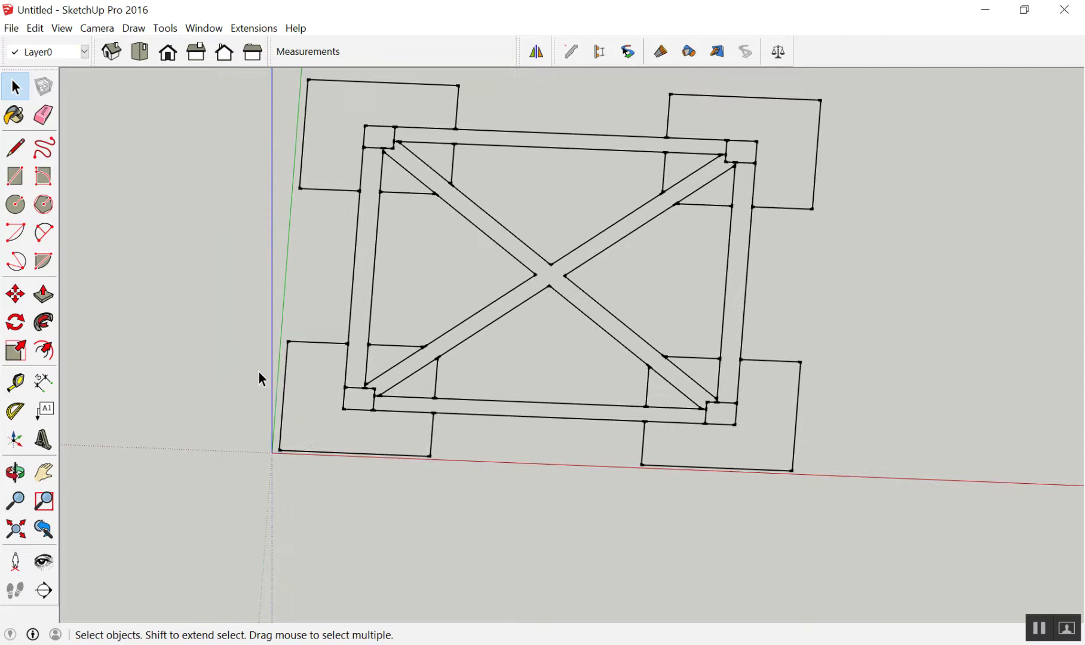
Step: Orbit to look down on the frame and select all its outline edges
scroll(269, 383, "down", 3)
middle_click_drag(272, 386, 254, 501)
middle_click_drag(483, 526, 375, 517)
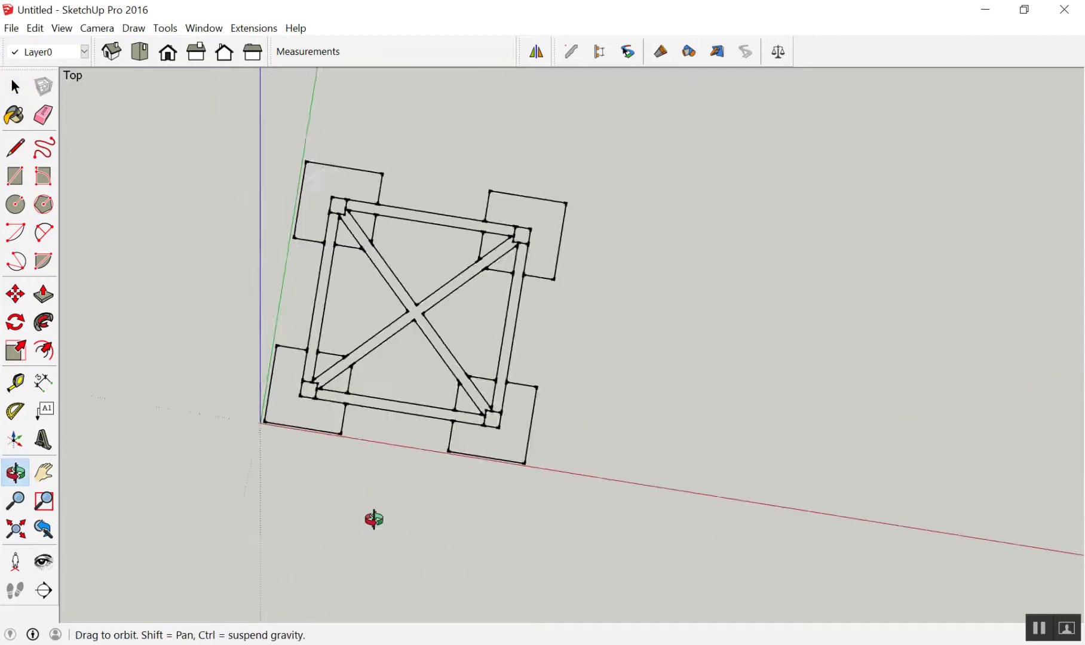
left_click_drag(198, 85, 720, 569)
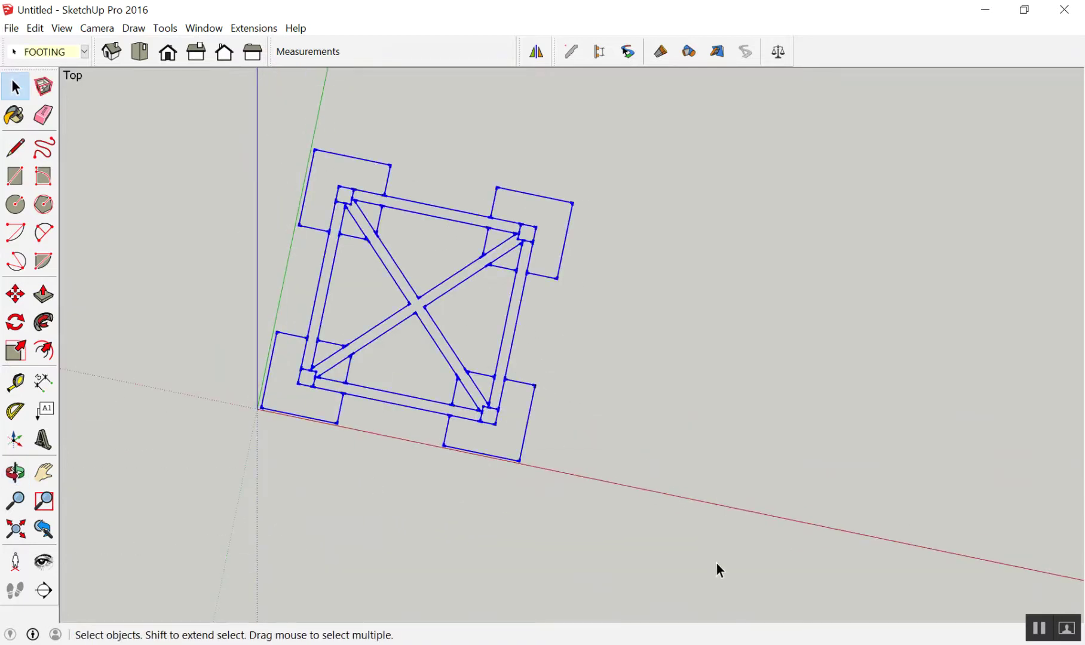
left_click(530, 240)
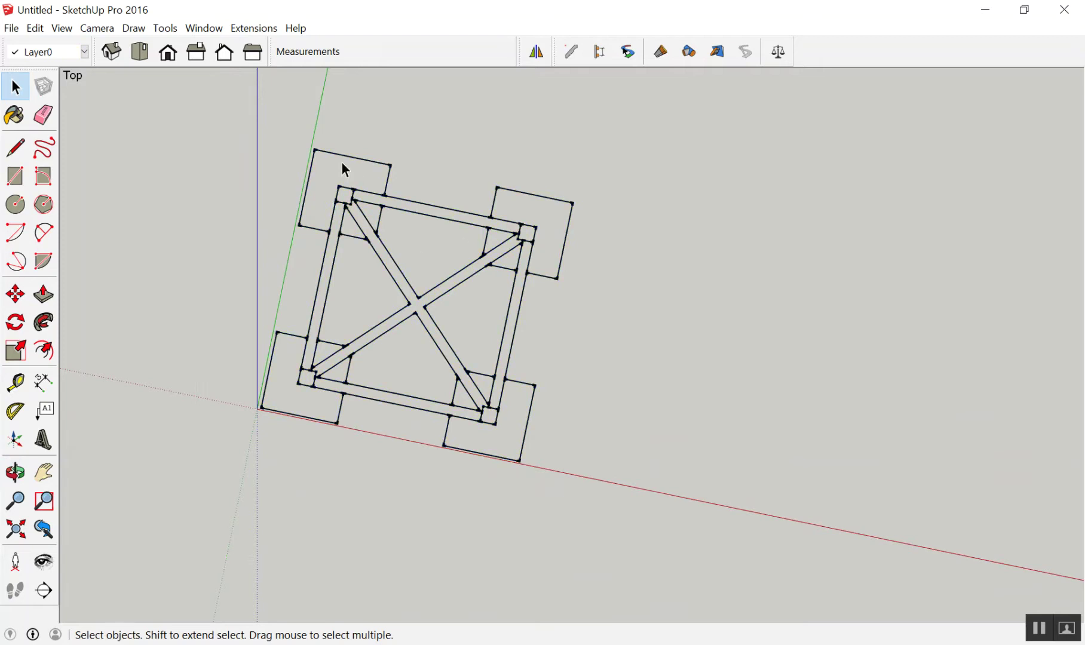
left_click_drag(233, 95, 732, 583)
Step: Make the selected frame outline edges one group and lock it
right_click(529, 234)
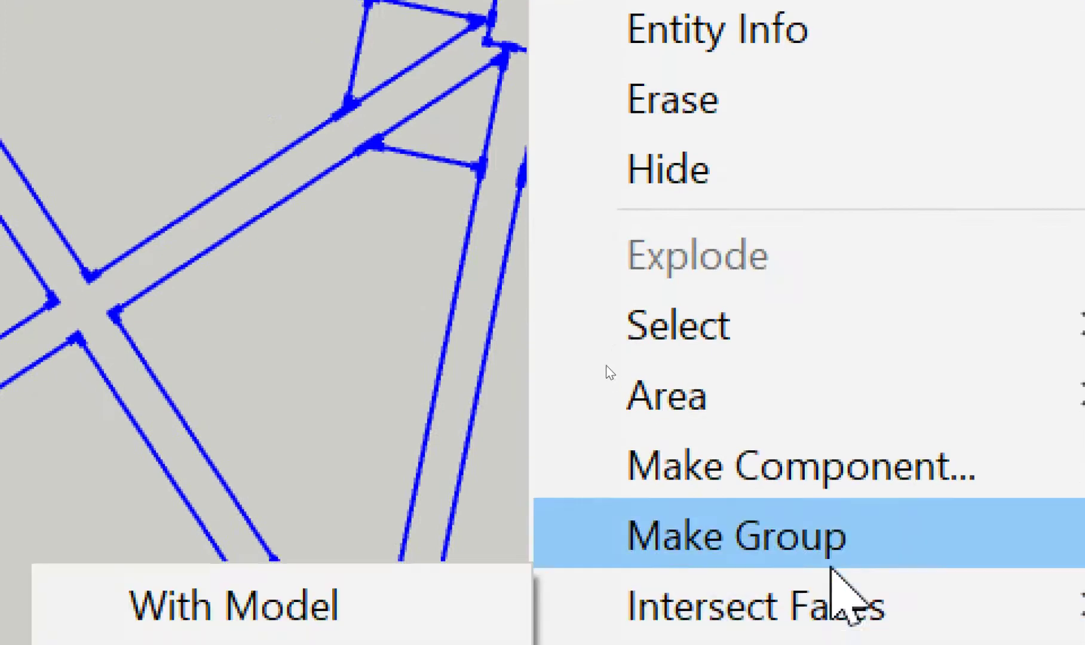
left_click(835, 565)
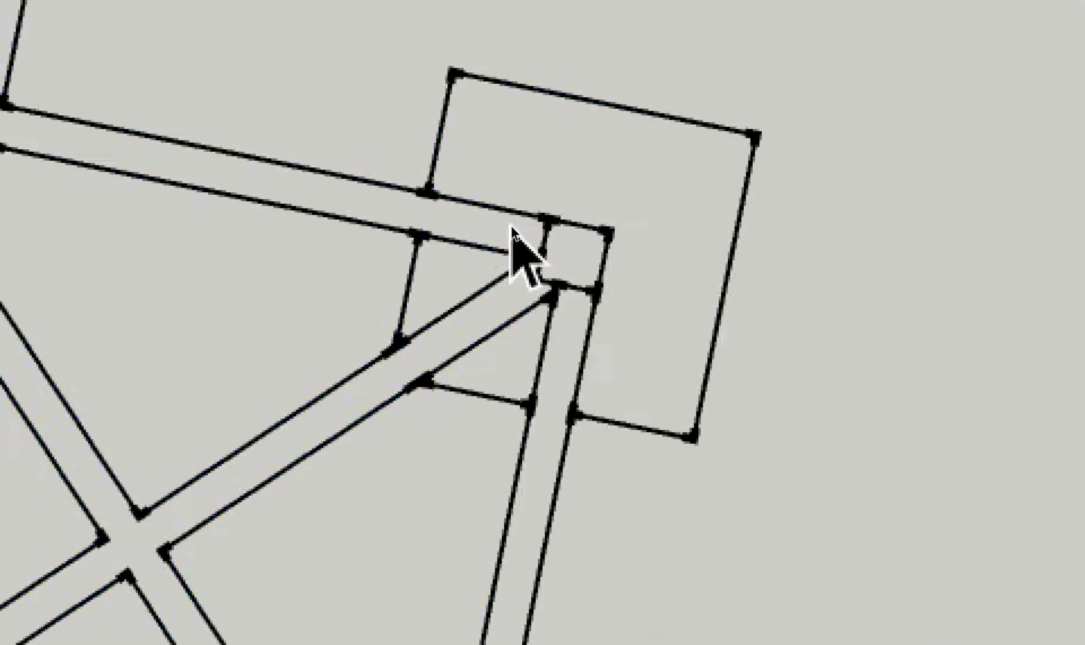
right_click(514, 227)
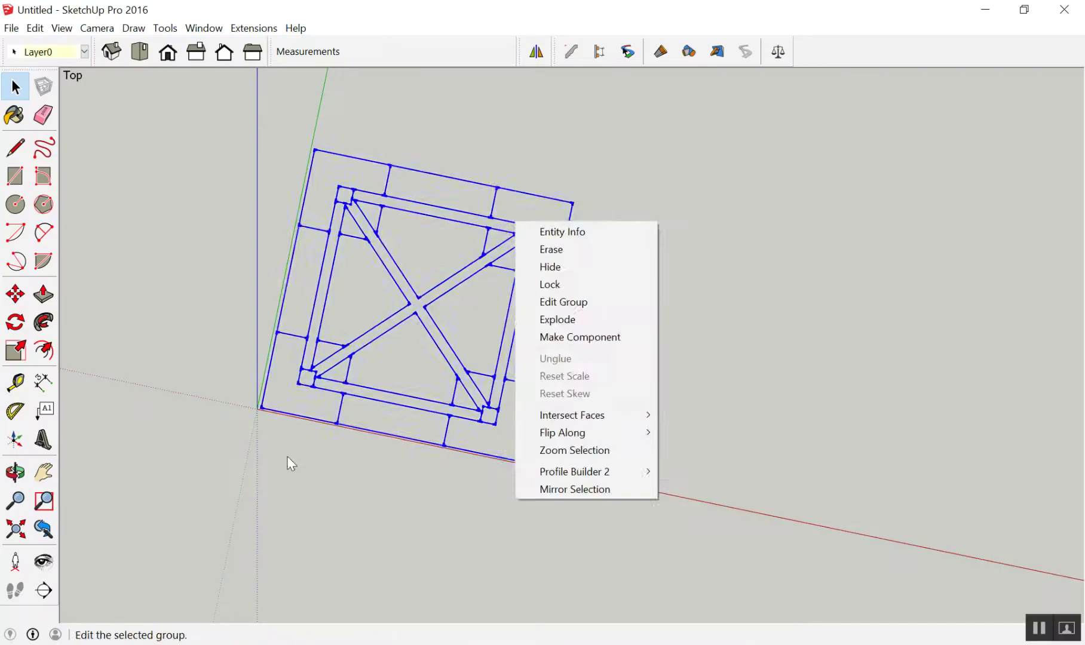
left_click(287, 456)
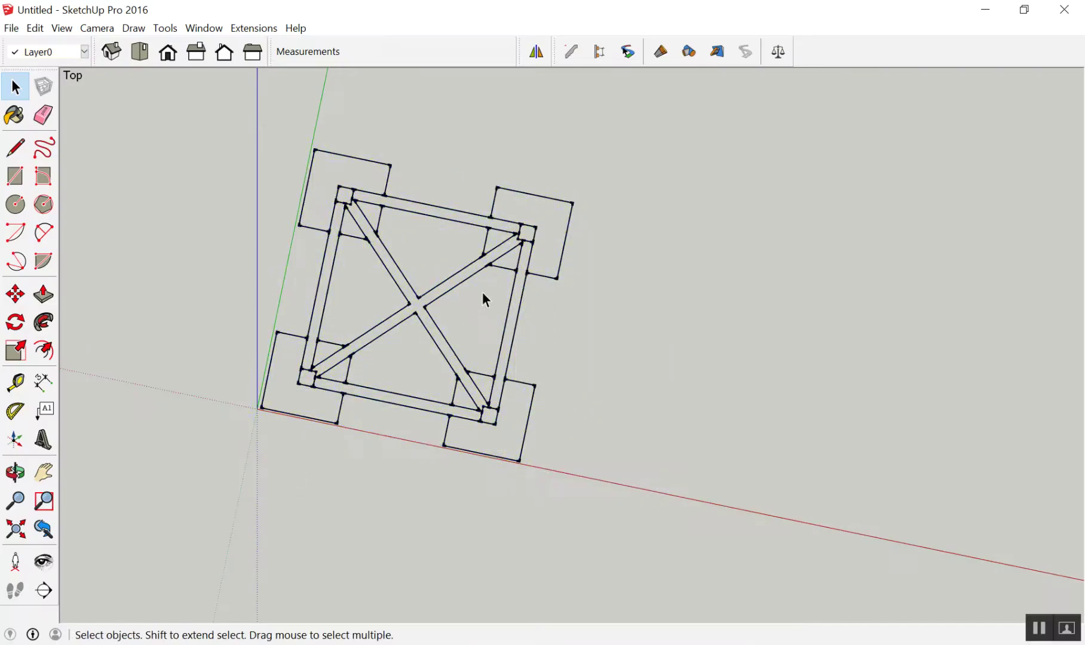
right_click(518, 234)
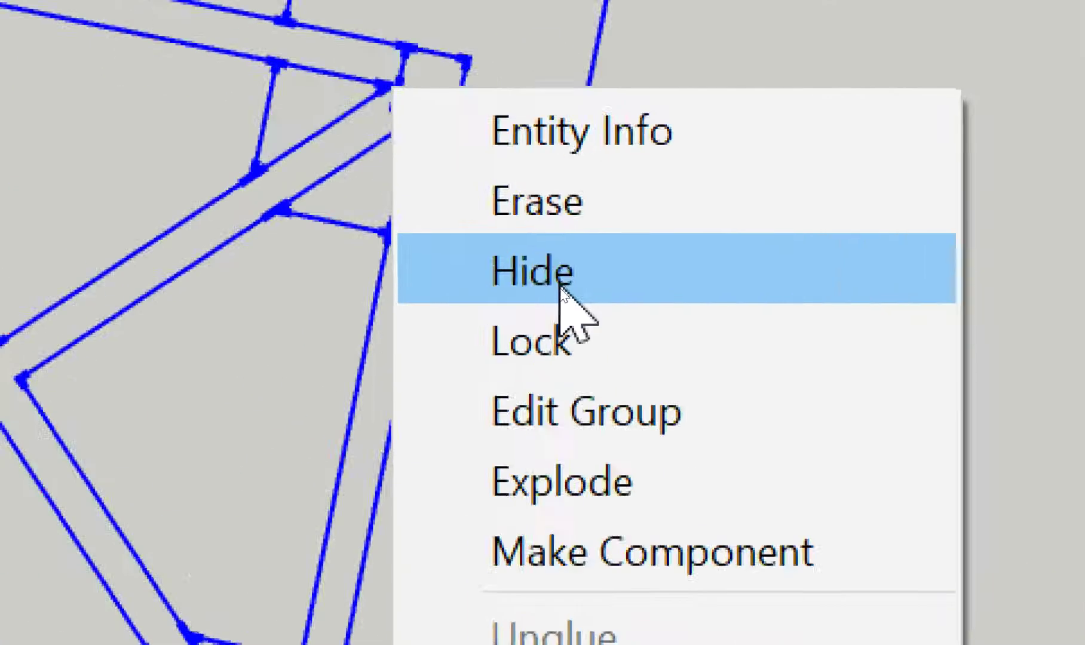
left_click(555, 280)
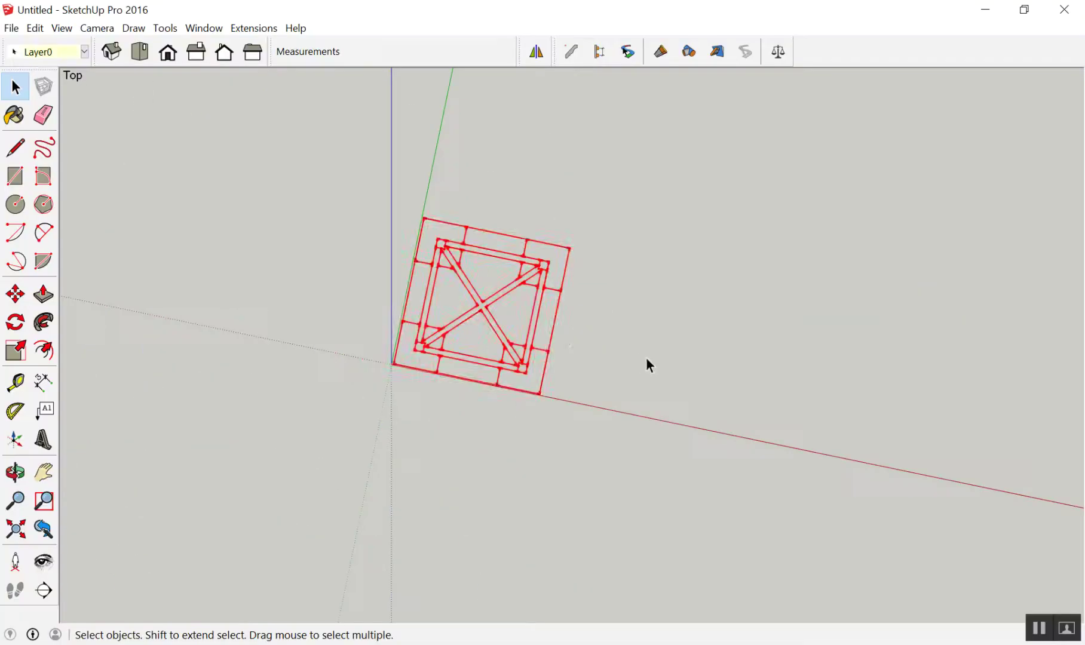
scroll(658, 334, "up", 3)
mouse_move(594, 303)
middle_mouse_down()
mouse_move(484, 286)
mouse_move(438, 245)
middle_mouse_up()
scroll(441, 278, "up", 3)
scroll(441, 281, "down", 3)
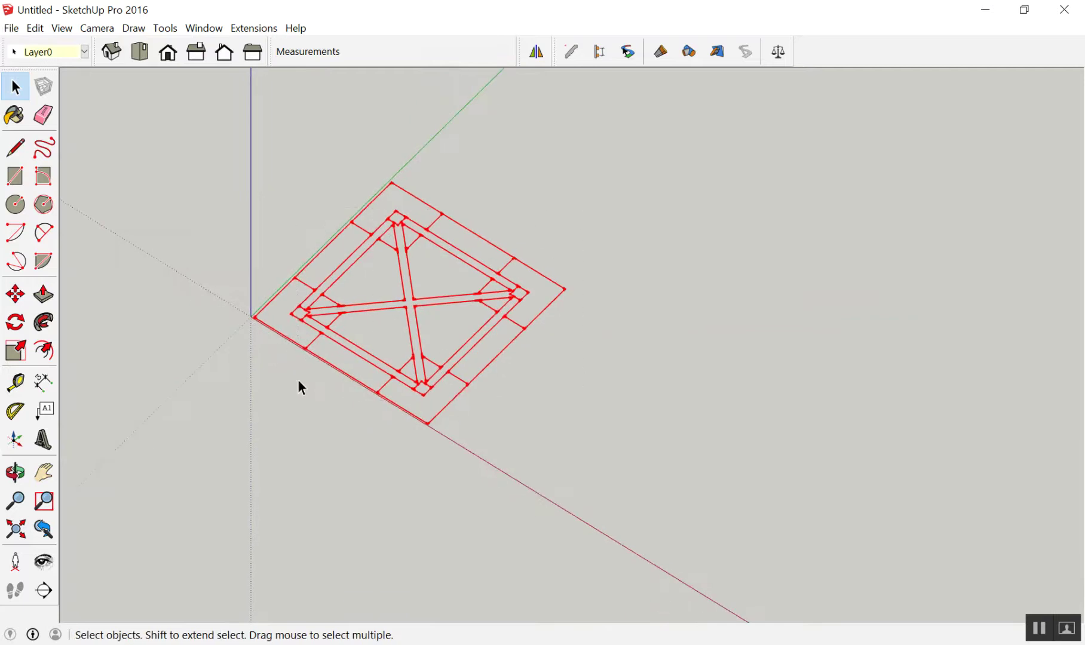
scroll(311, 326, "down", 5)
middle_click_drag(326, 313, 596, 303)
scroll(596, 302, "up", 3)
left_click(43, 114)
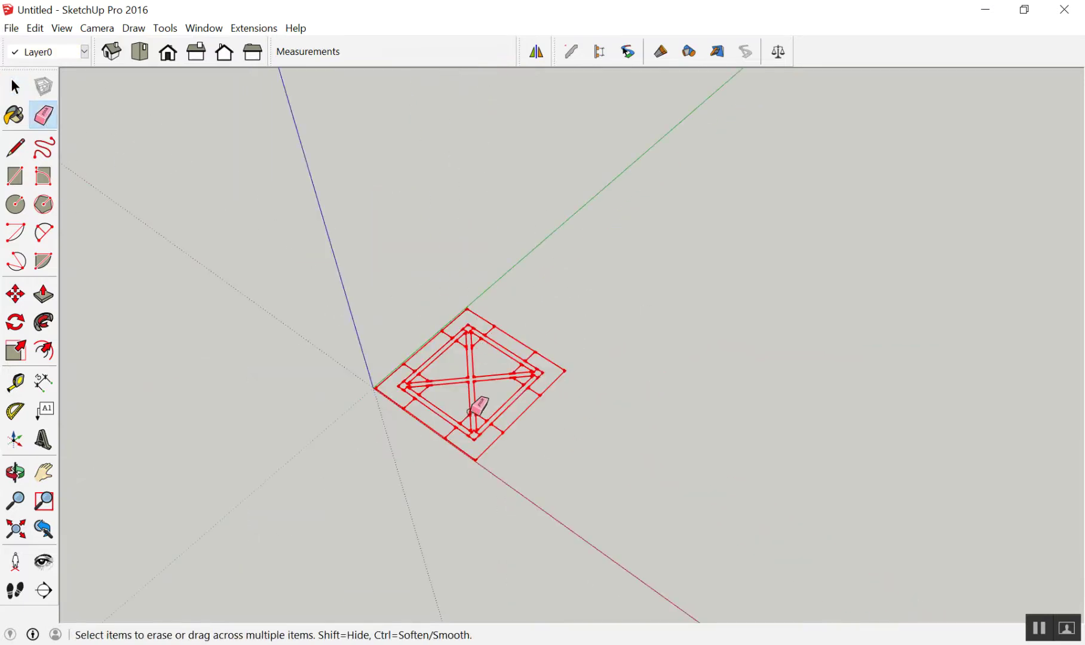
scroll(472, 439, "up", 2)
scroll(470, 442, "up", 1)
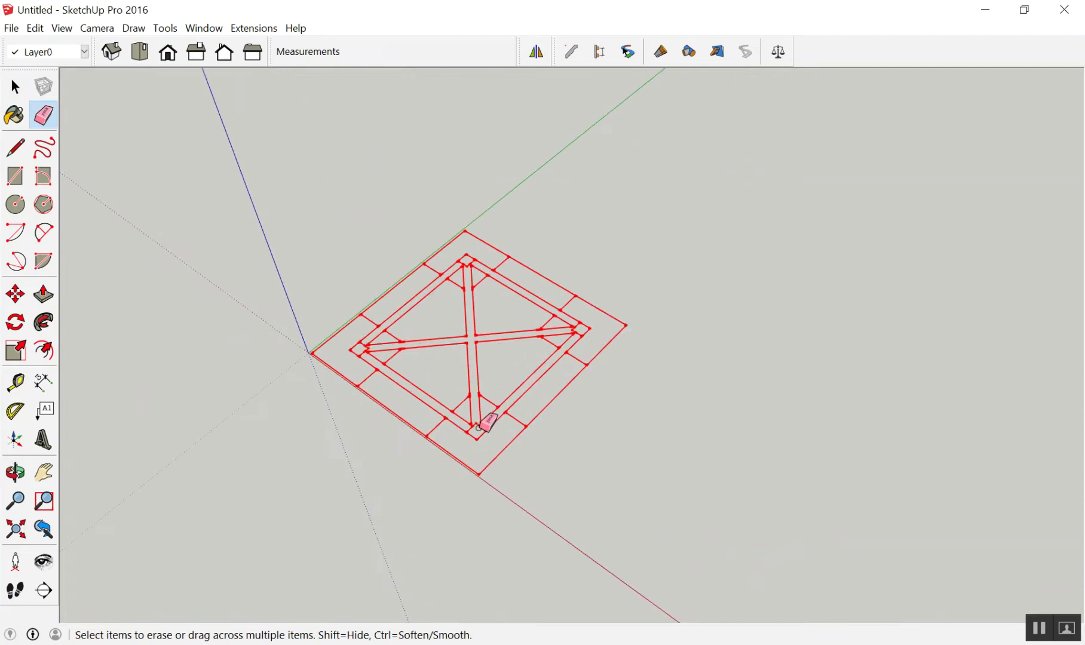
key("space")
middle_click_drag(530, 427, 702, 373)
scroll(479, 266, "up", 2)
middle_click_drag(480, 266, 429, 378)
scroll(375, 312, "down", 1)
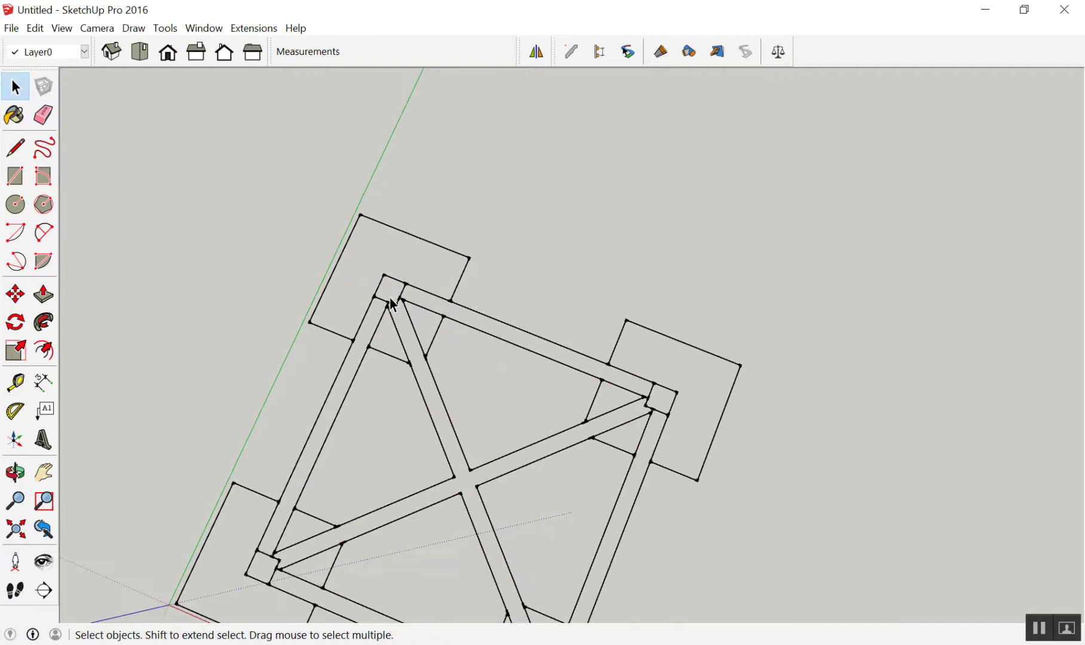
scroll(375, 313, "down", 1)
scroll(379, 264, "up", 2)
scroll(689, 408, "down", 1)
key("e")
scroll(693, 397, "up", 1)
key("space")
scroll(405, 281, "down", 1)
scroll(405, 280, "down", 1)
scroll(275, 292, "up", 1)
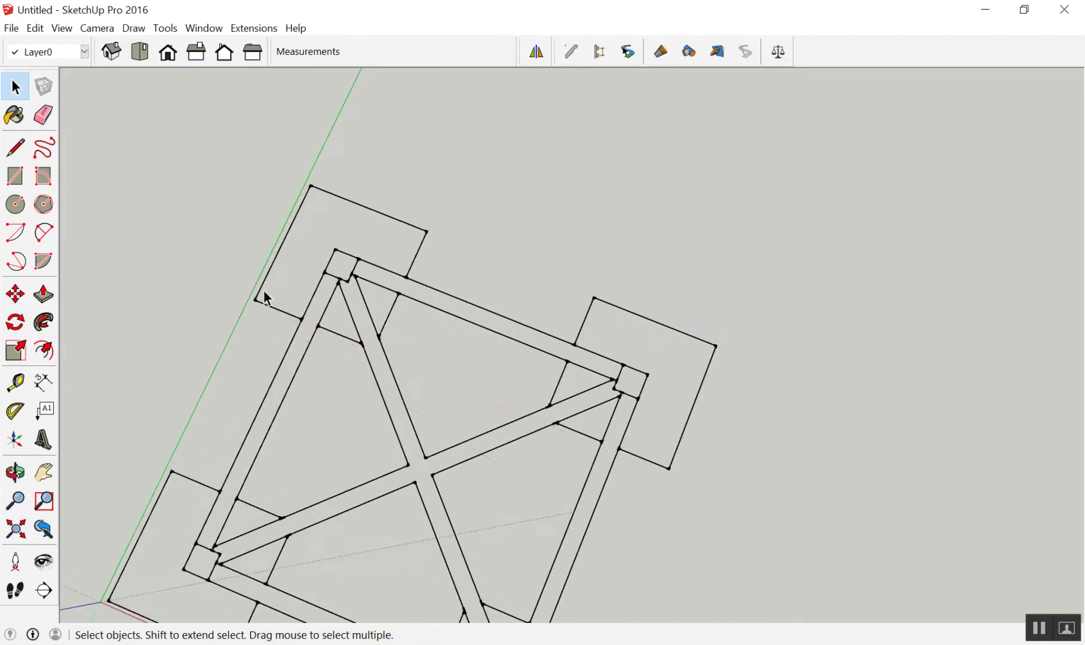
key("r")
left_click(256, 300)
Step: Finish the rectangle over the upper-left corner post and pull it up 0.25
left_click(434, 225)
key("space")
mouse_move(434, 225)
middle_mouse_down()
mouse_move(428, 367)
mouse_move(385, 227)
middle_mouse_up()
key("p")
left_click_drag(383, 257, 382, 224)
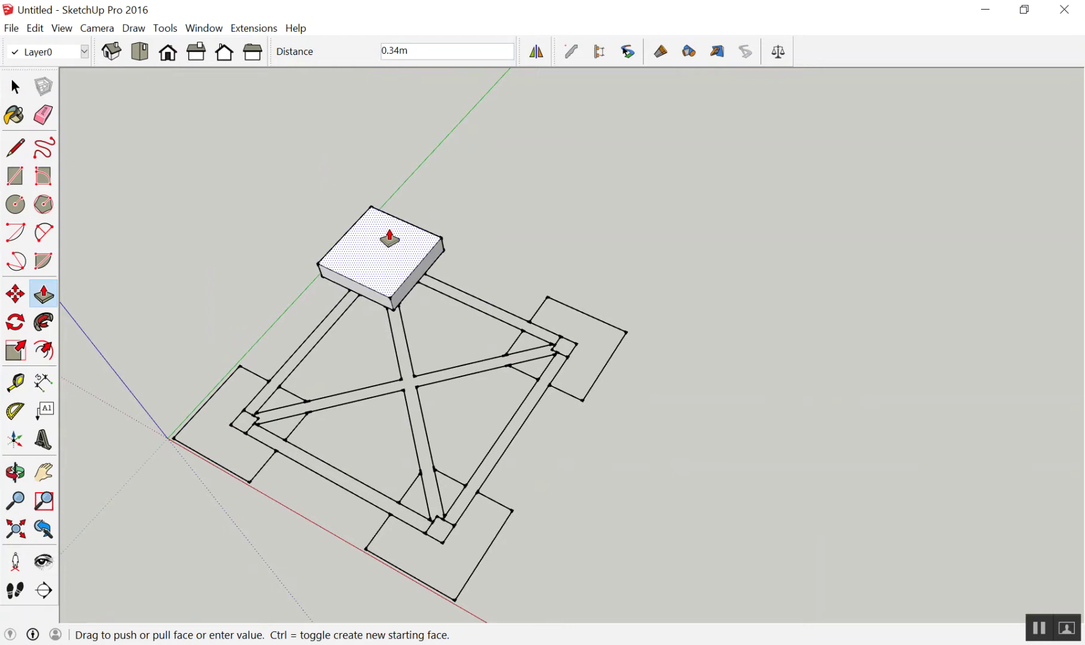
type(".25")
key("Return")
Step: Select the new corner slab and make it a group
key("space")
scroll(180, 225, "up", 1)
left_click_drag(290, 156, 595, 375)
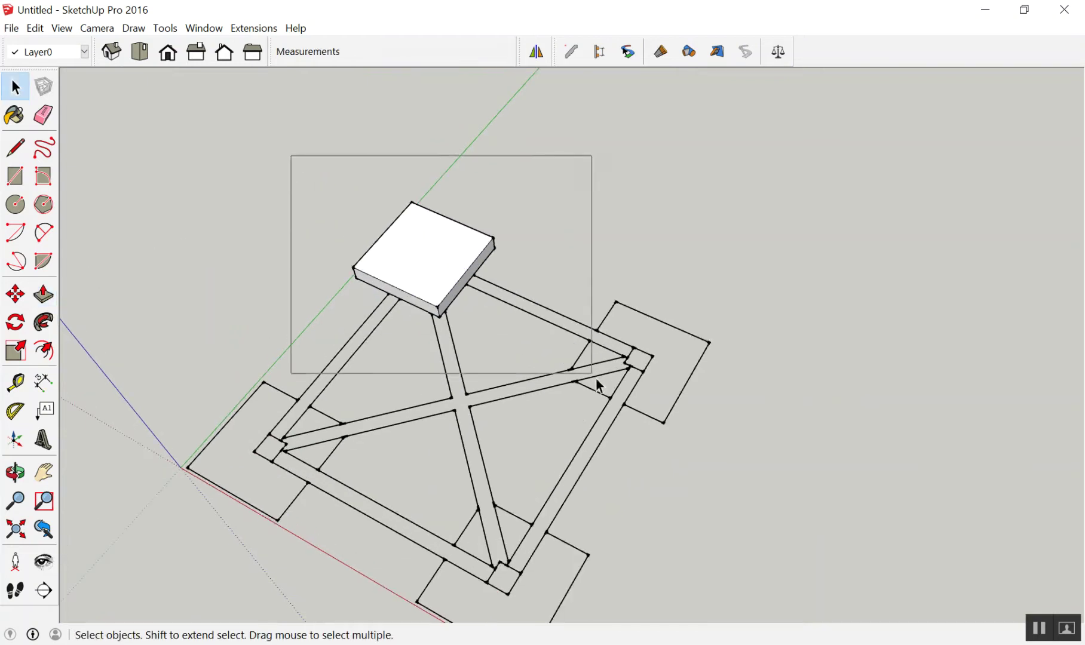
right_click(447, 247)
left_click(526, 382)
middle_click_drag(537, 378, 602, 172)
scroll(389, 239, "up", 2)
scroll(276, 141, "up", 1)
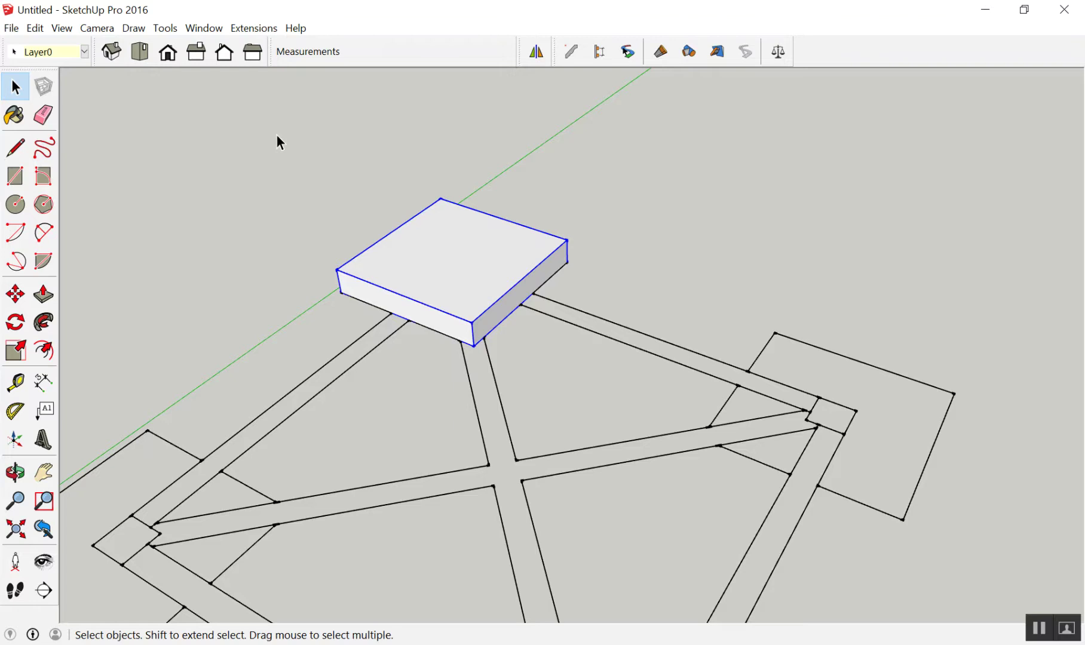
scroll(821, 196, "down", 2)
mouse_move(820, 196)
middle_mouse_down()
mouse_move(703, 228)
mouse_move(779, 359)
mouse_move(643, 343)
middle_mouse_up()
scroll(696, 339, "up", 3)
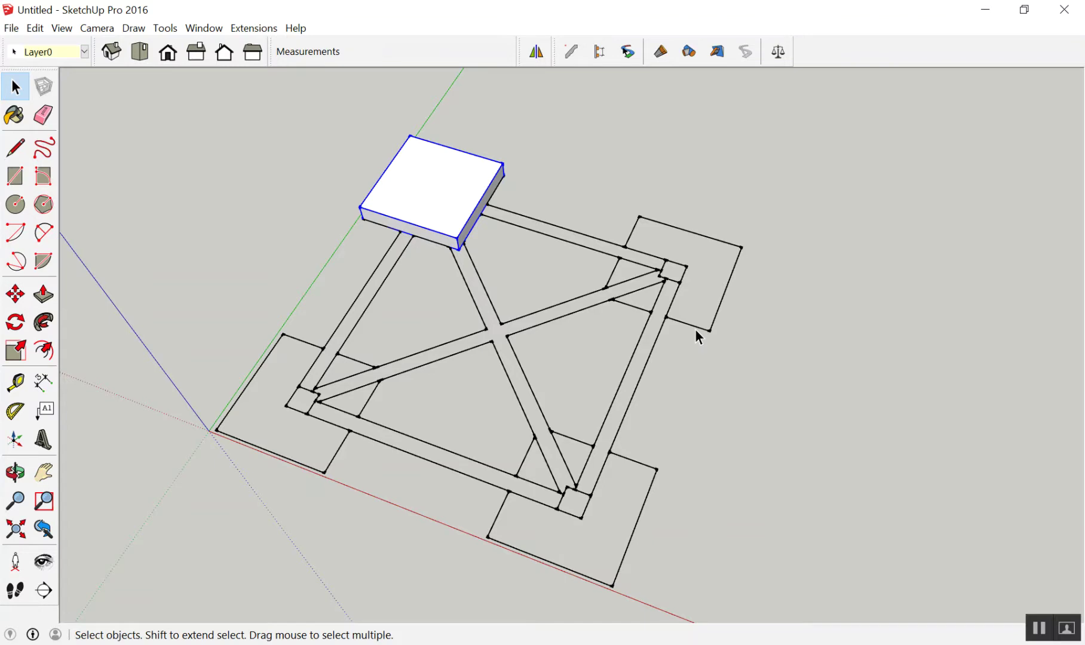
Step: Delete the white slab at the frame's upper-left corner
scroll(550, 350, "down", 2)
middle_click_drag(549, 345, 472, 310)
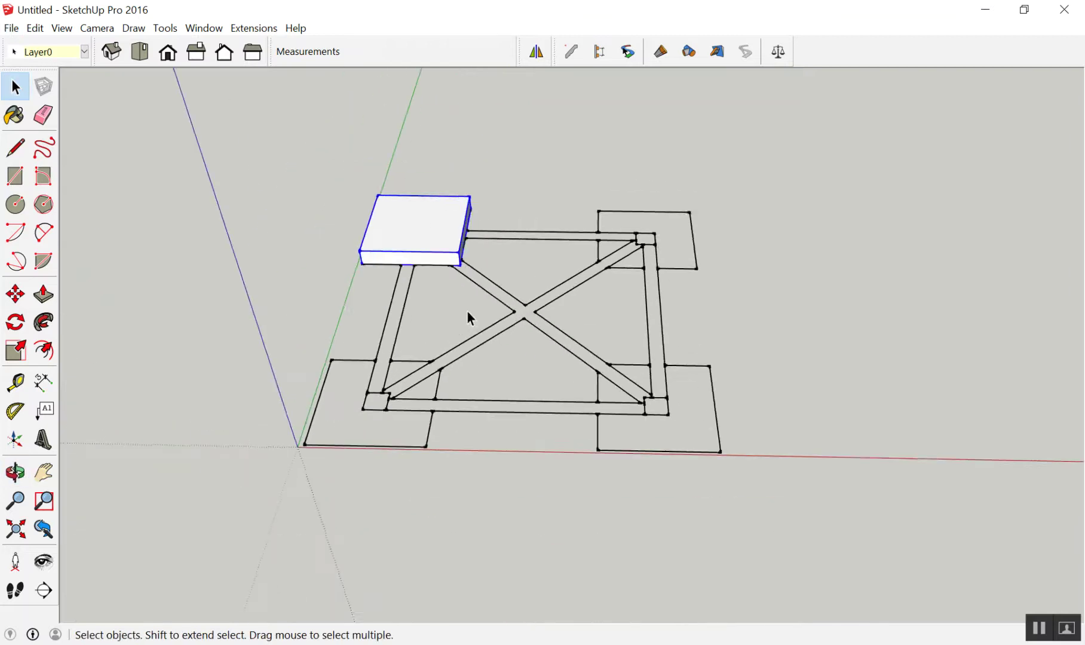
mouse_move(393, 344)
middle_mouse_down()
mouse_move(404, 315)
mouse_move(374, 228)
middle_mouse_up()
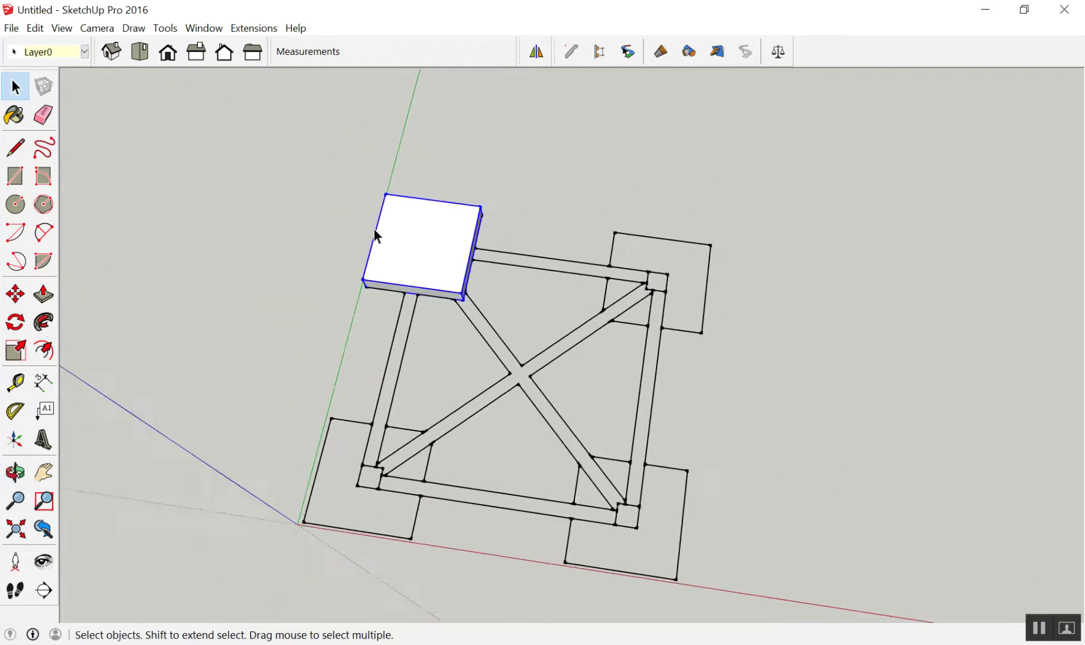
left_click_drag(313, 146, 597, 377)
key("Delete")
Step: Unlock the frame plan group
scroll(598, 376, "up", 2)
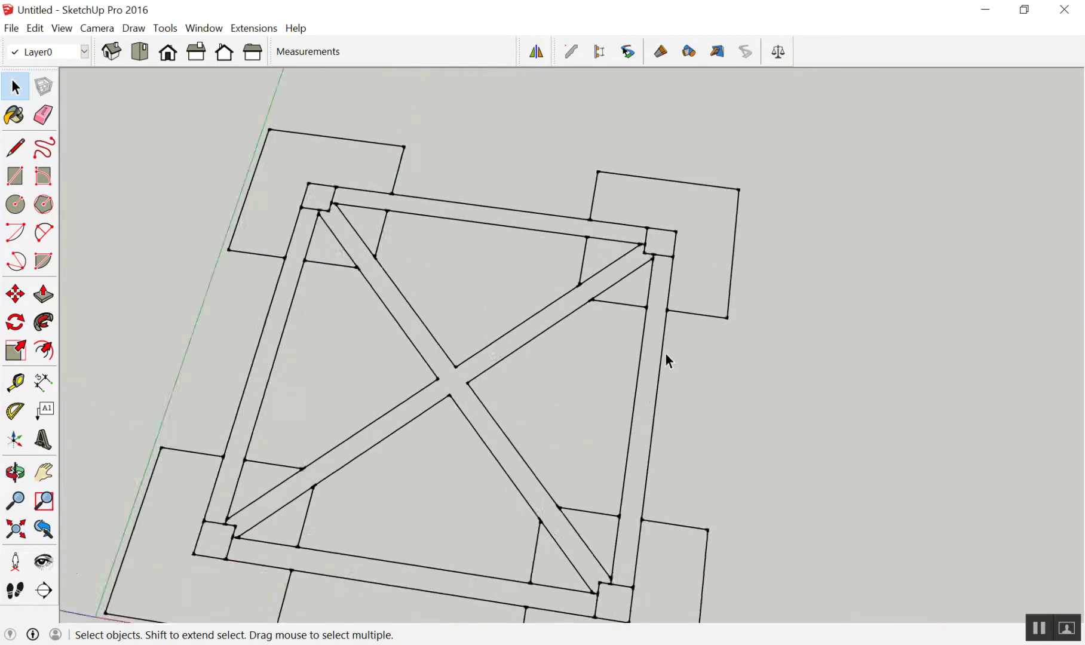
scroll(664, 352, "up", 2)
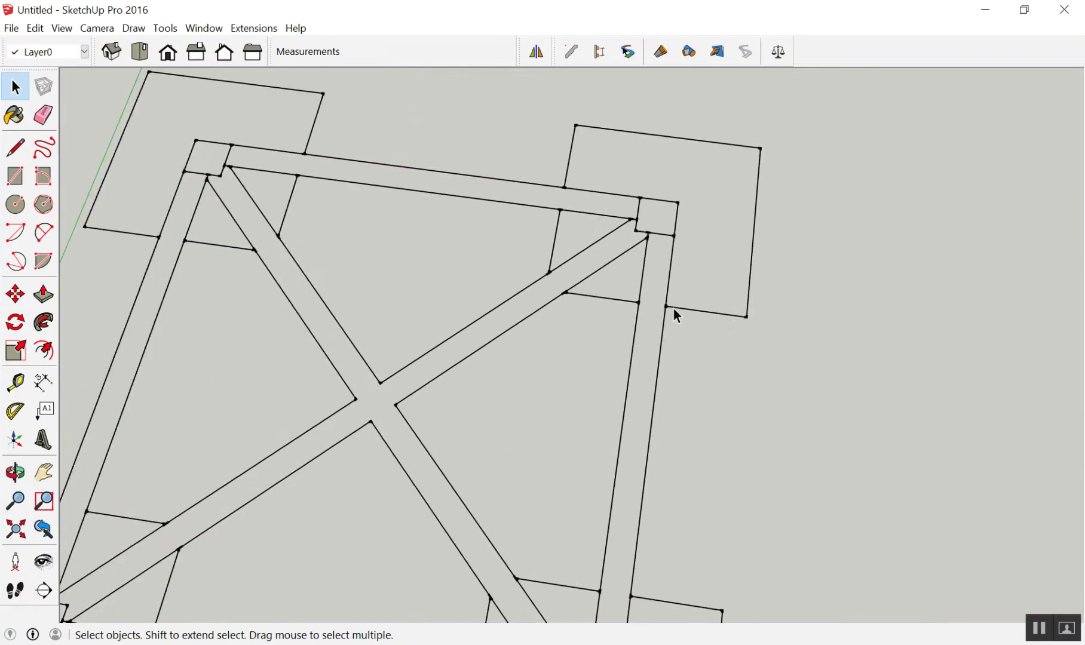
scroll(756, 284, "down", 4)
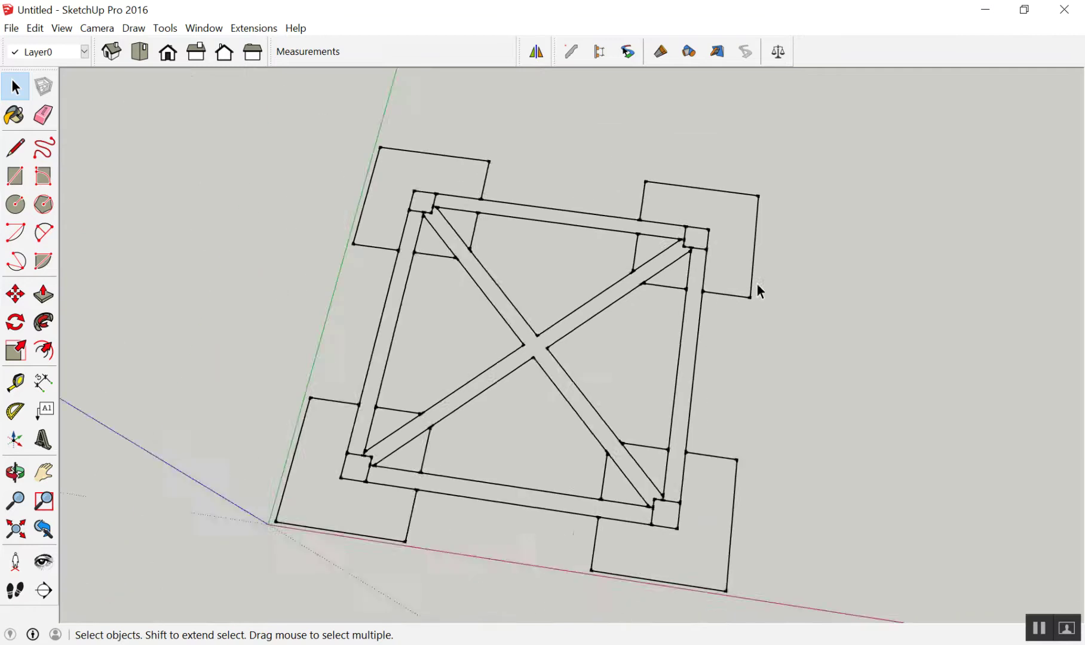
scroll(668, 202, "up", 3)
right_click(651, 216)
left_click(634, 177)
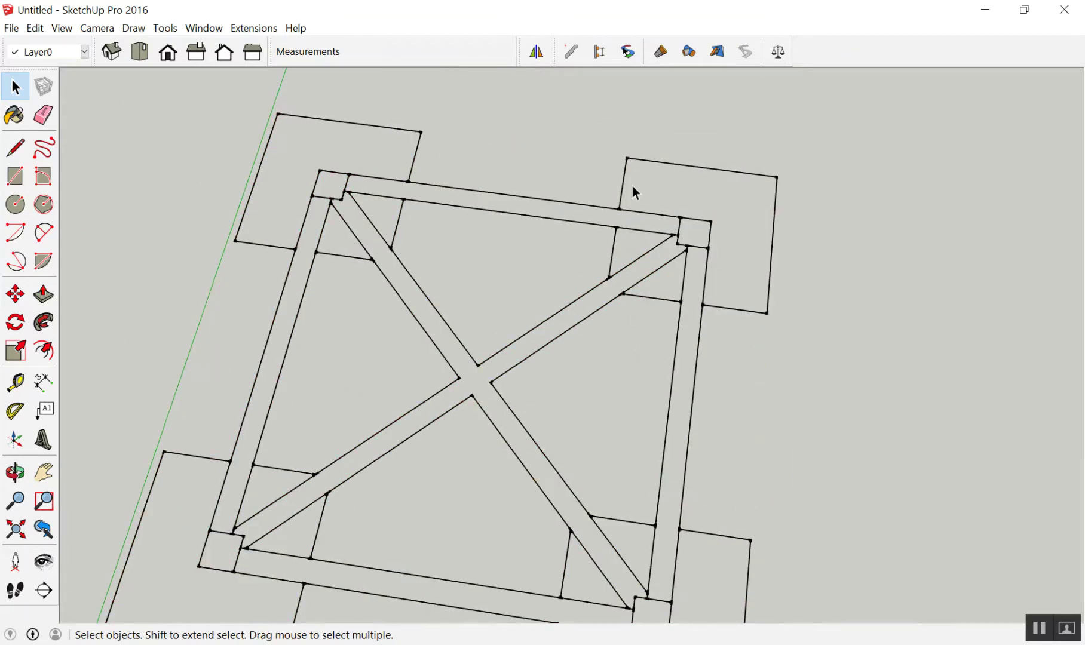
right_click(646, 214)
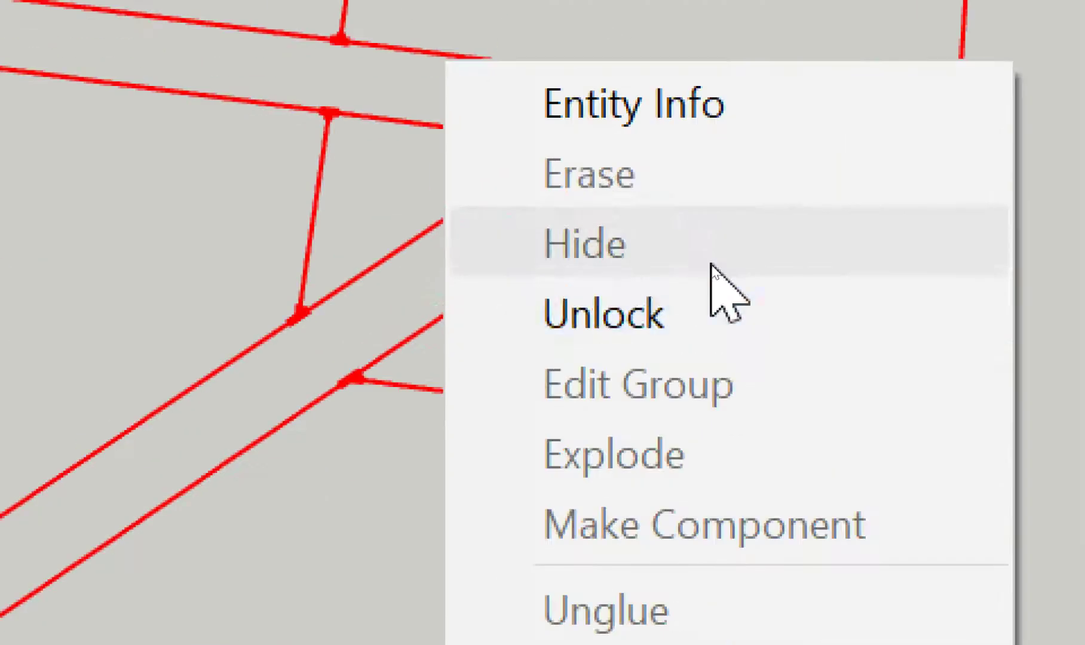
left_click(711, 281)
left_click(662, 176)
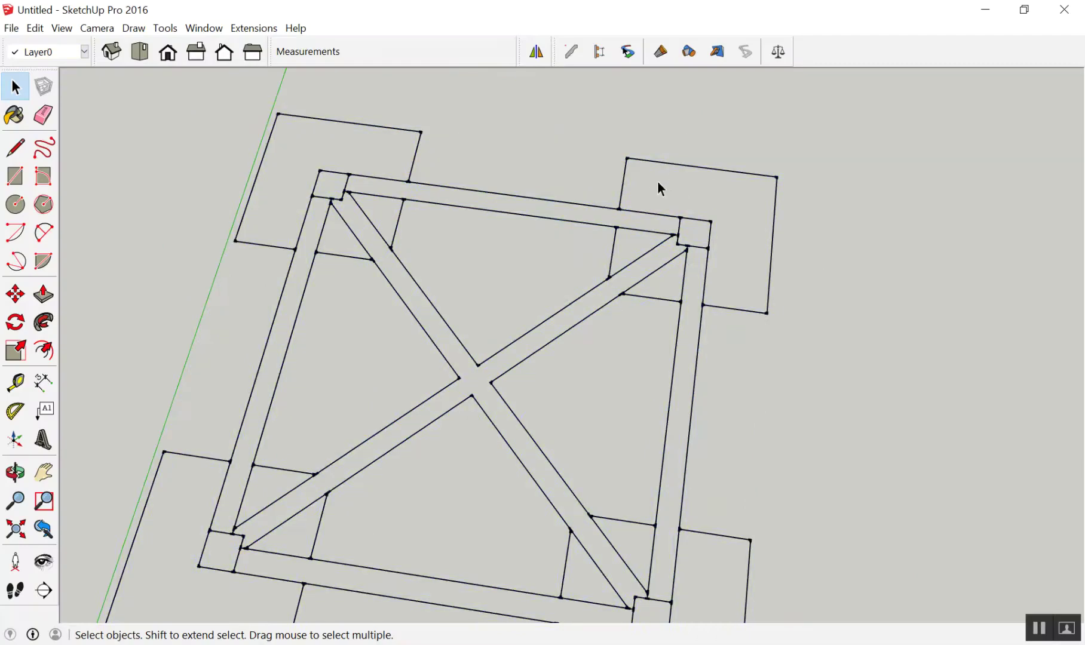
Step: Explode the frame group into loose geometry
double_click(654, 216)
right_click(656, 216)
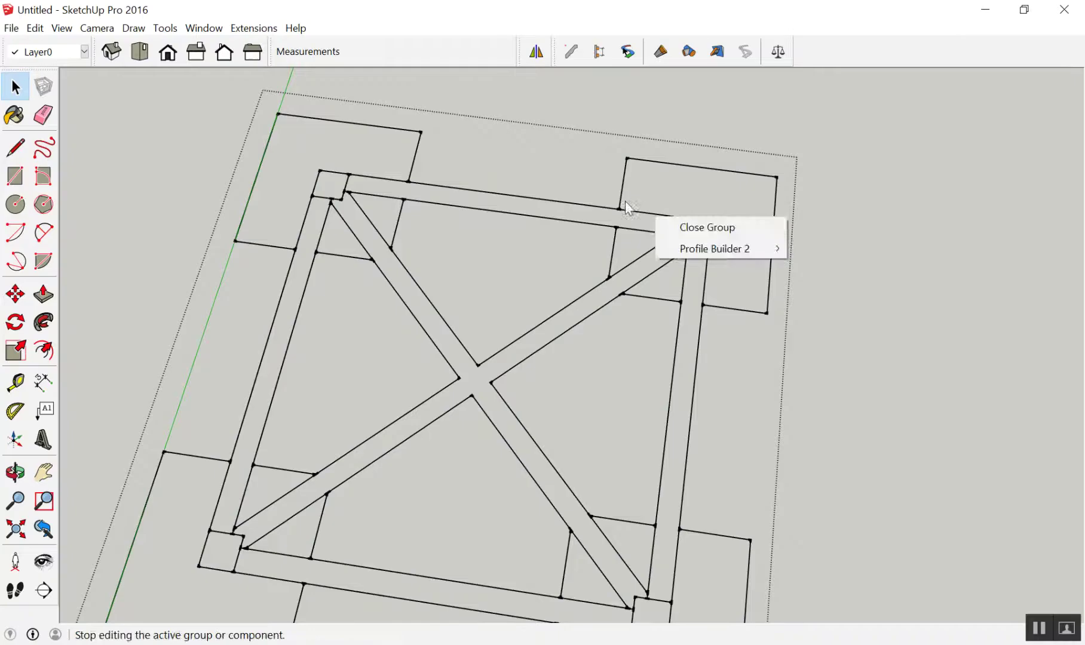
left_click(705, 227)
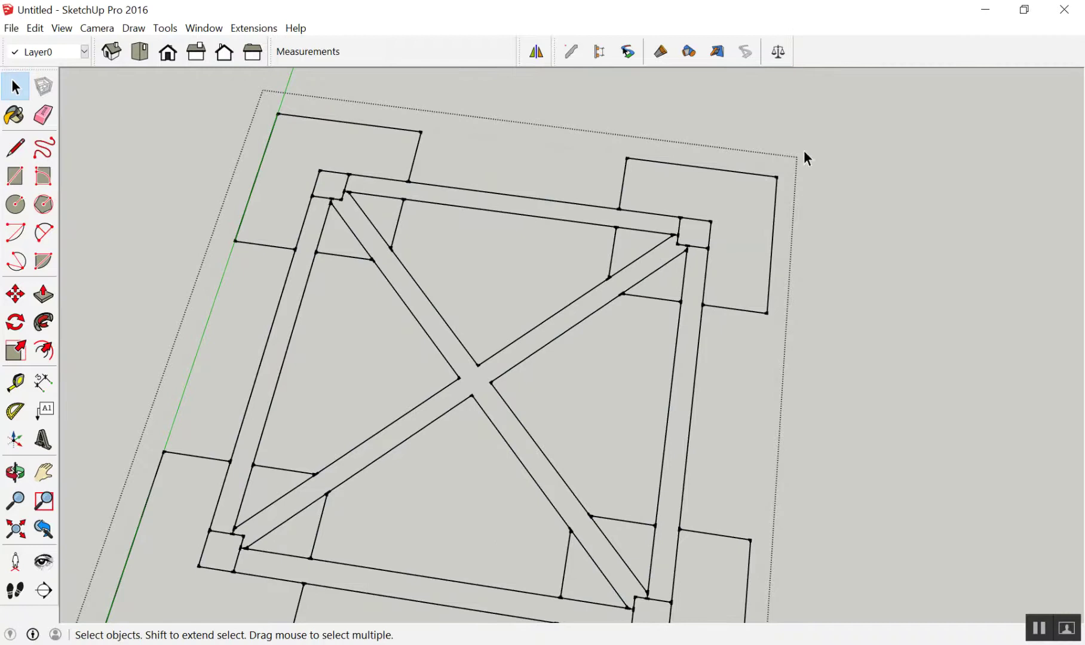
left_click(739, 266)
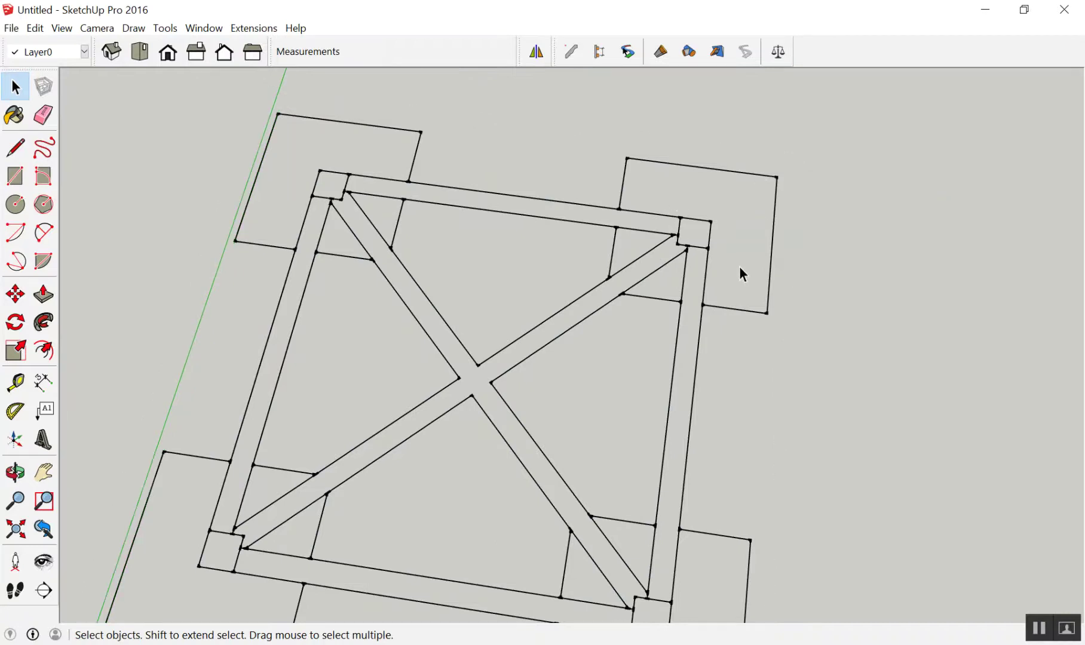
right_click(683, 236)
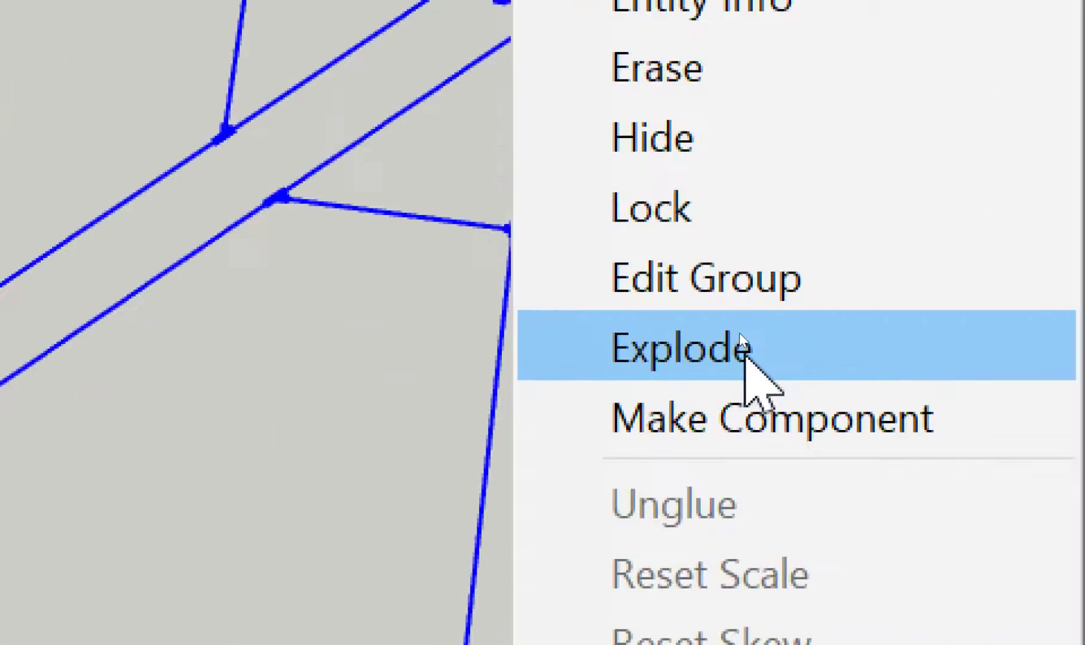
left_click(739, 333)
left_click(853, 370)
scroll(529, 121, "up", 2)
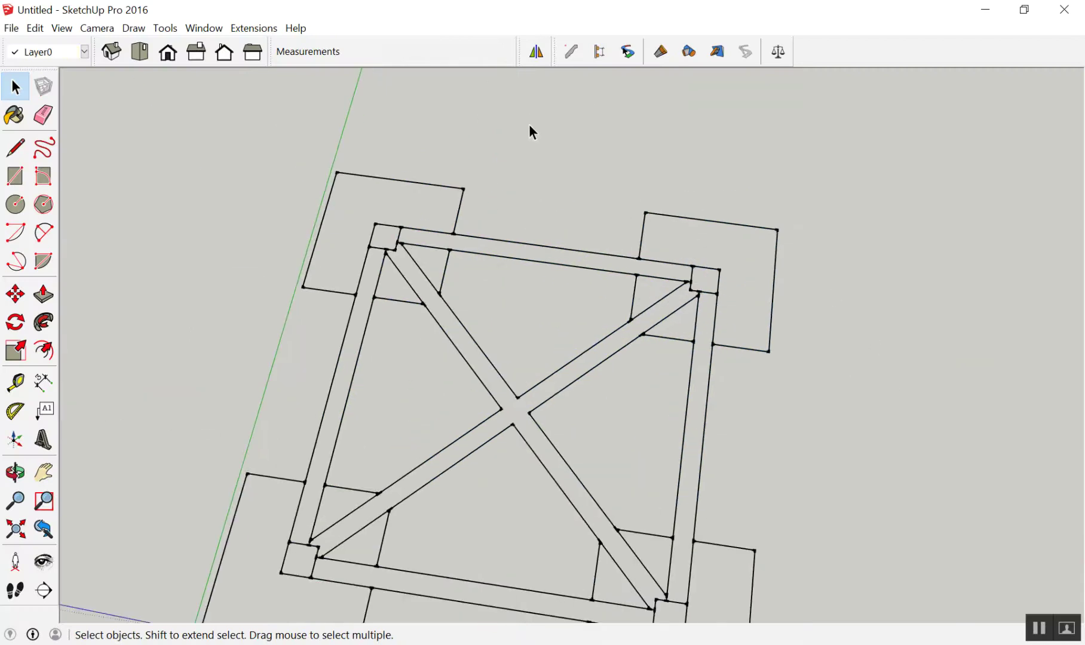
Step: In Top view, draw a vertical line up from the left post's midpoint
key("F2")
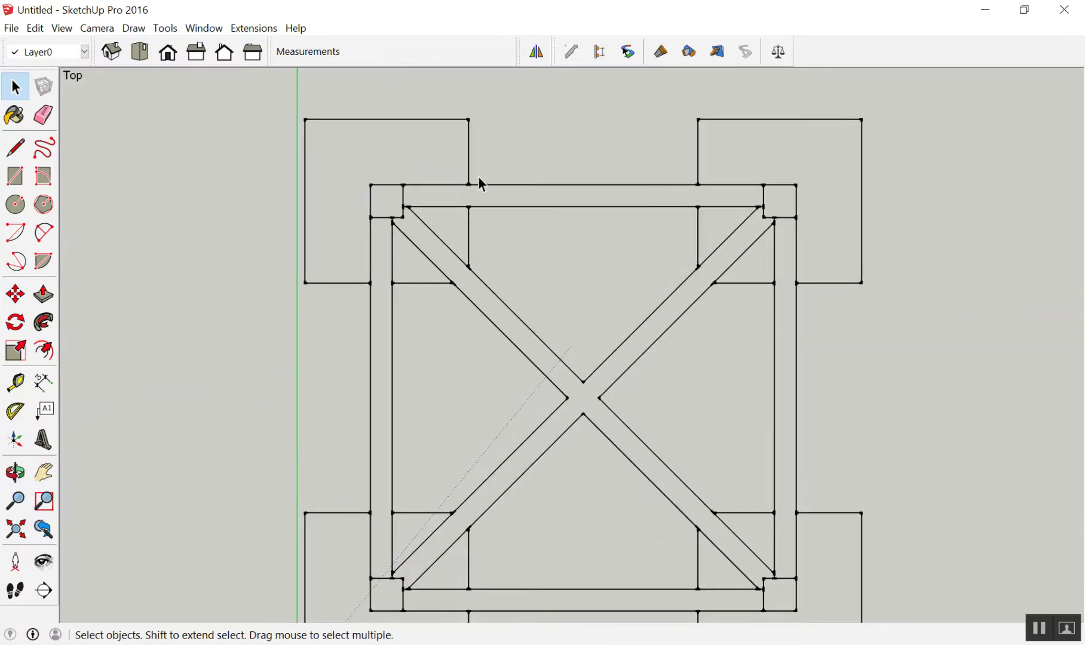
key("l")
scroll(387, 165, "up", 3)
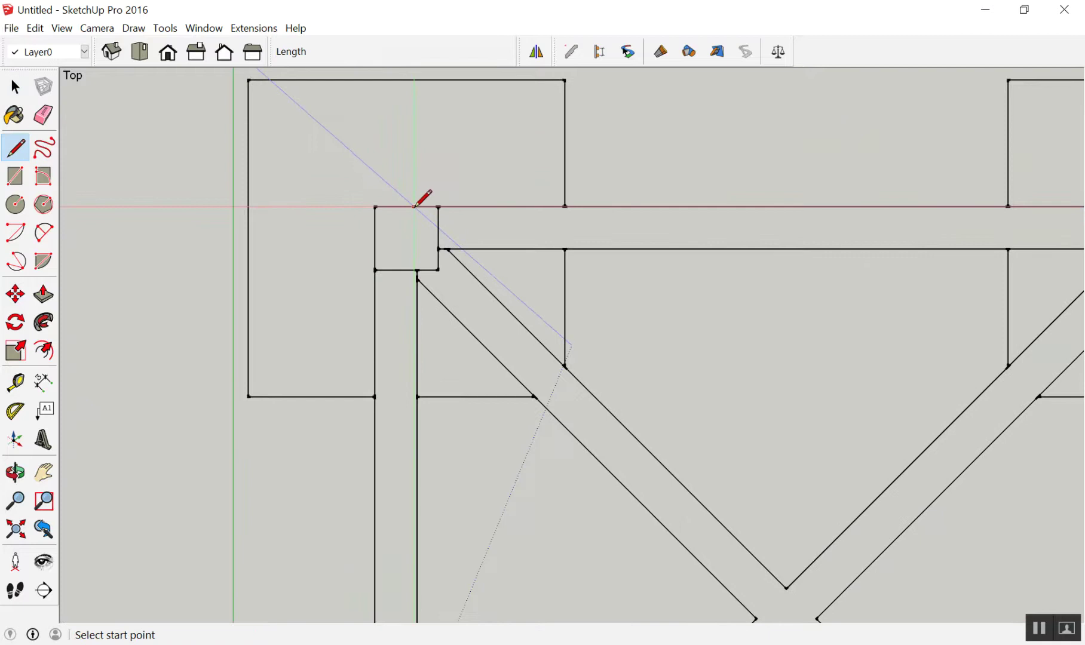
left_click(412, 206)
scroll(418, 200, "down", 3)
scroll(424, 119, "down", 2)
left_click(411, 101)
key("space")
left_click(454, 168)
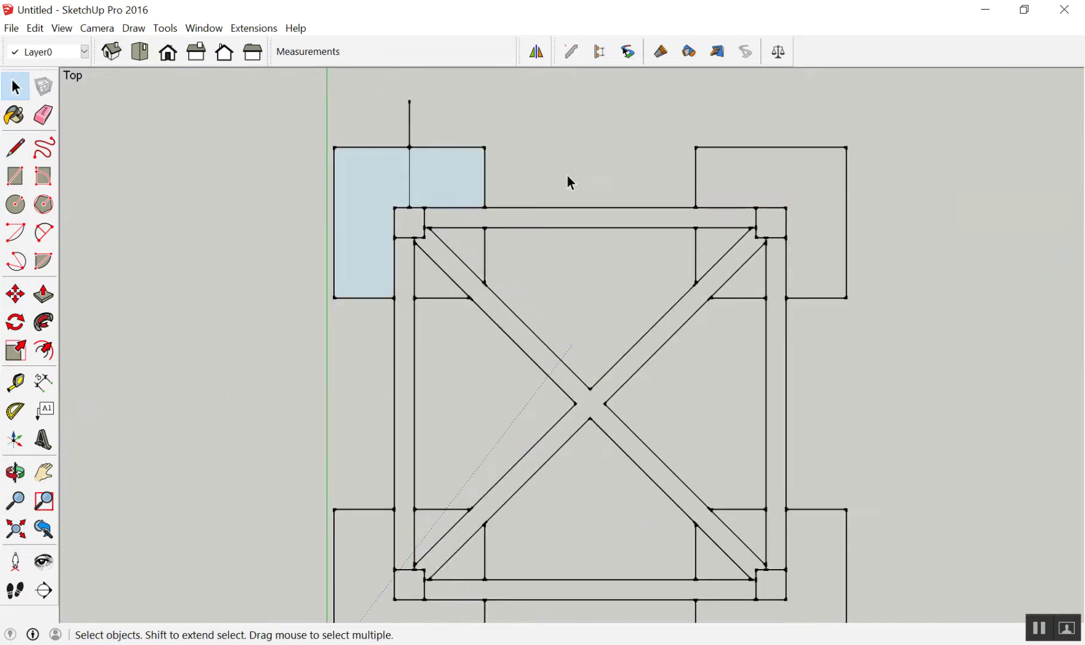
Step: Draw a matching vertical line up from the right post's midpoint
key("l")
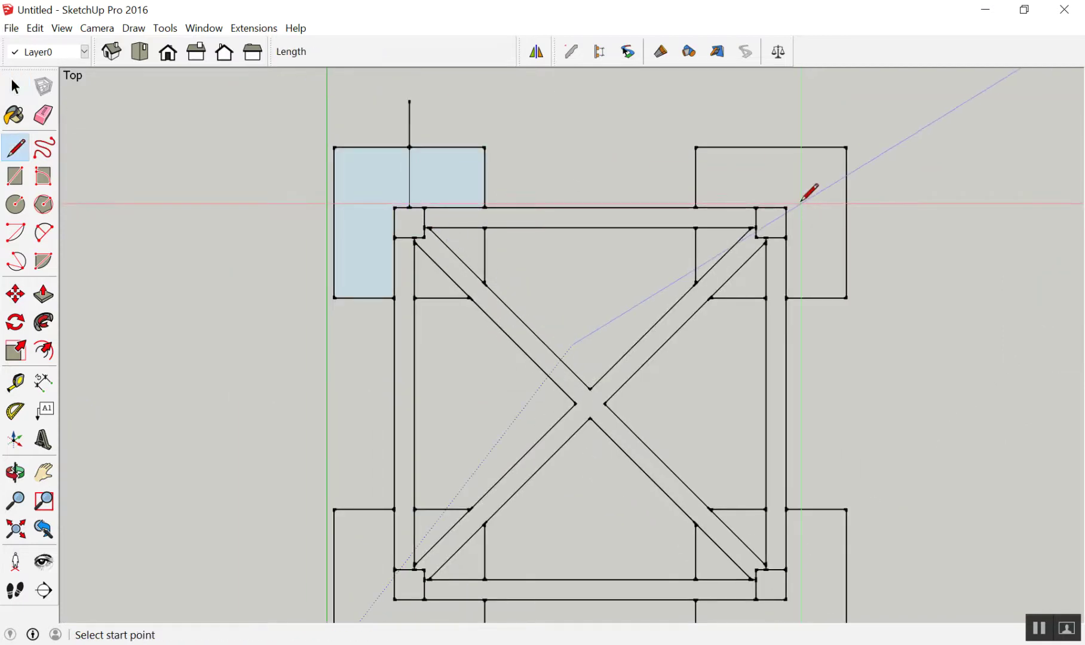
scroll(811, 194, "up", 2)
left_click(768, 209)
left_click(767, 87)
key("space")
scroll(465, 115, "down", 1)
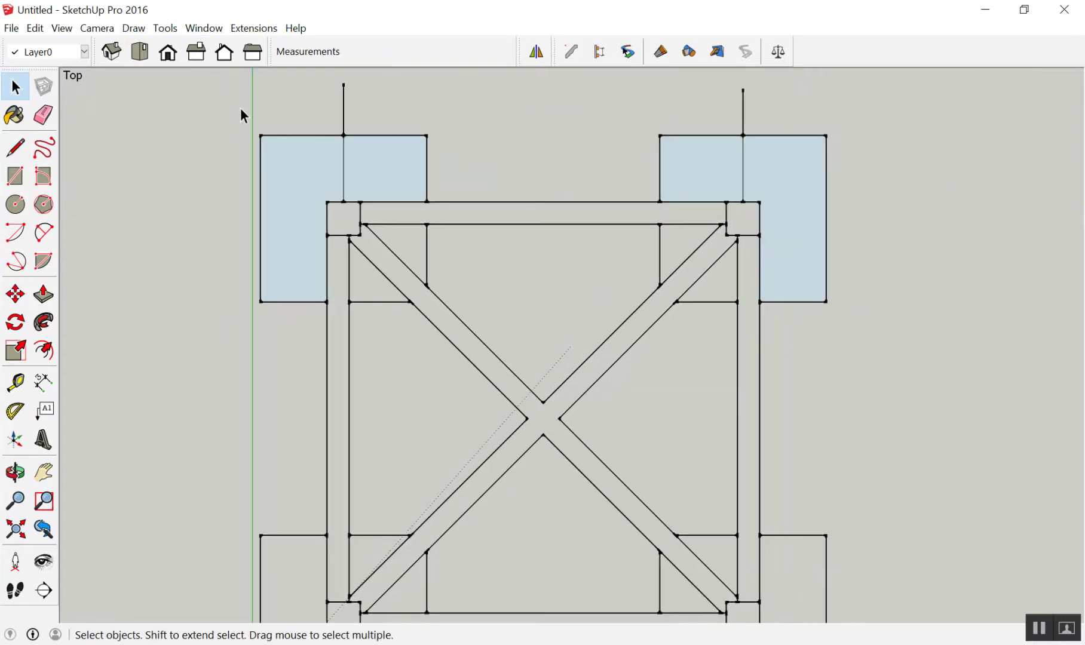
Step: Dimension the 3.60m span between the two vertical lines
key("d")
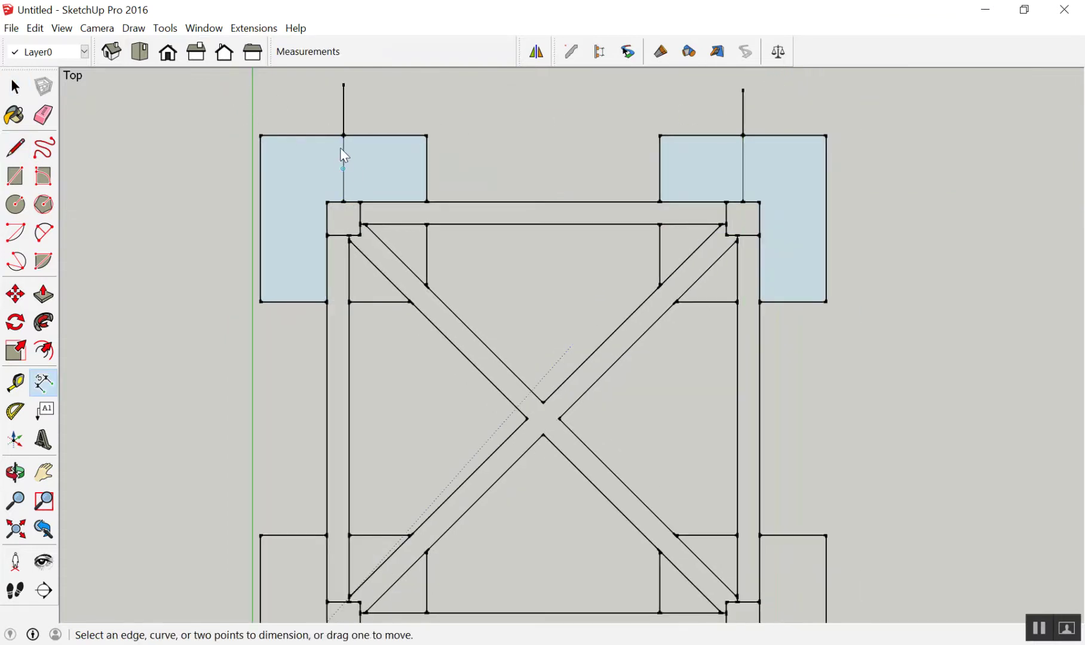
left_click(344, 135)
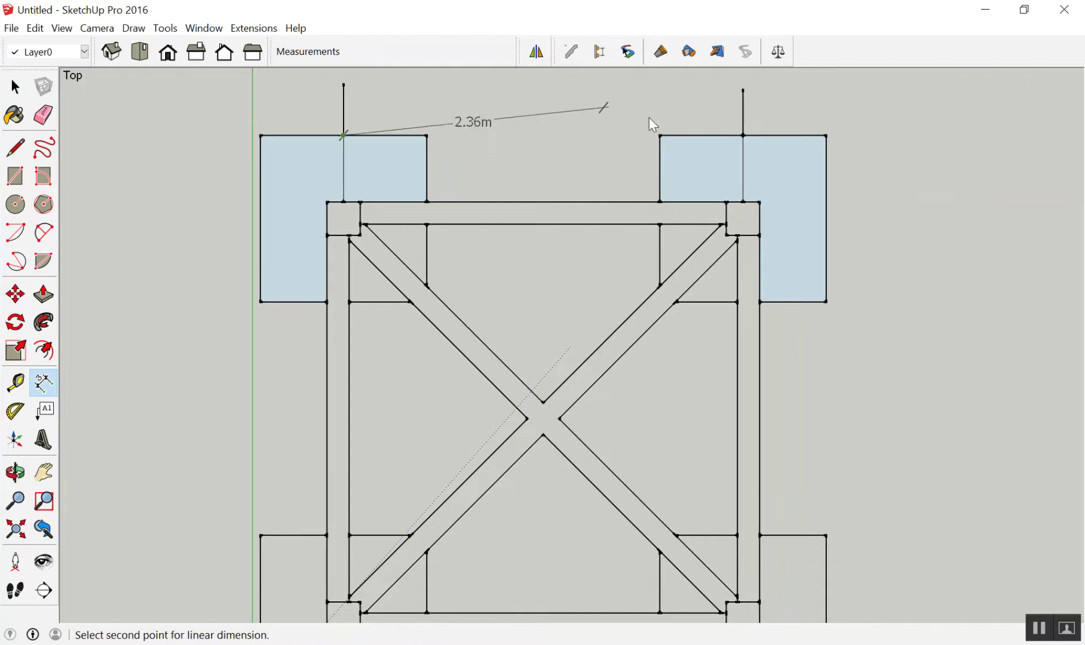
left_click(743, 136)
left_click(741, 109)
scroll(546, 213, "down", 3)
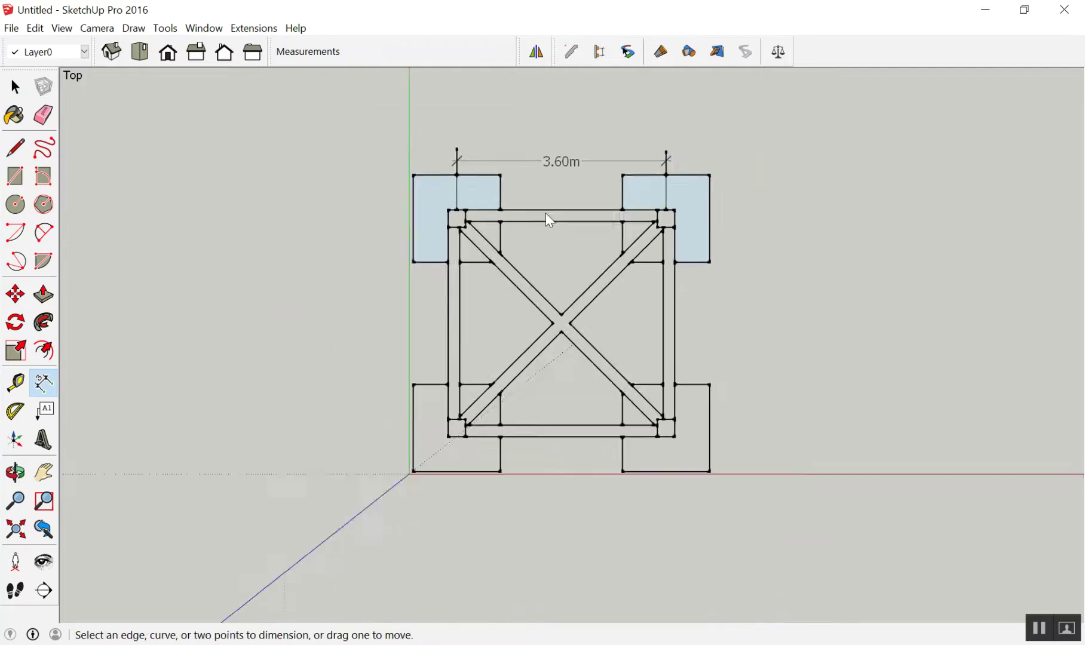
scroll(790, 159, "up", 2)
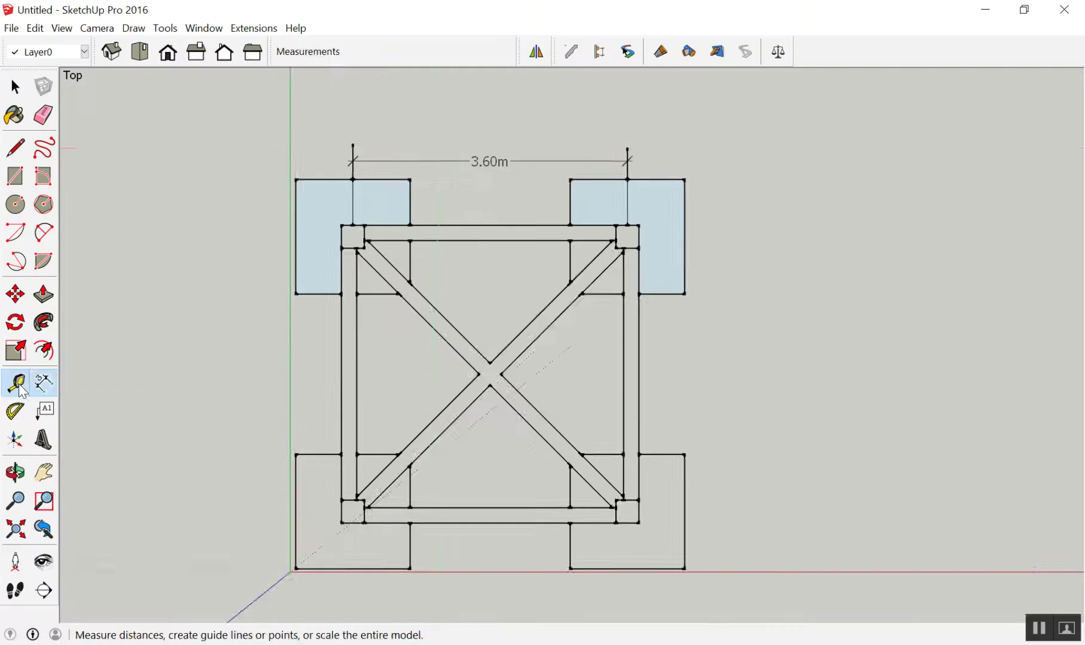
Step: Tape-measure the span between the lines and resize the model so it reads 5m
left_click(18, 386)
scroll(441, 136, "up", 2)
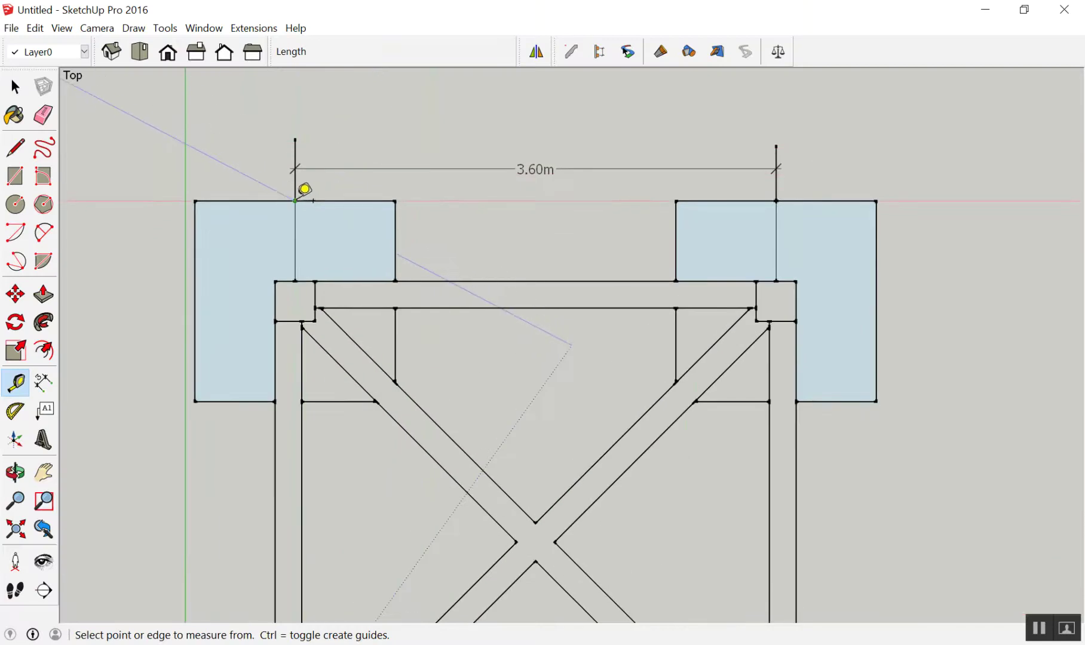
left_click(295, 201)
left_click(777, 187)
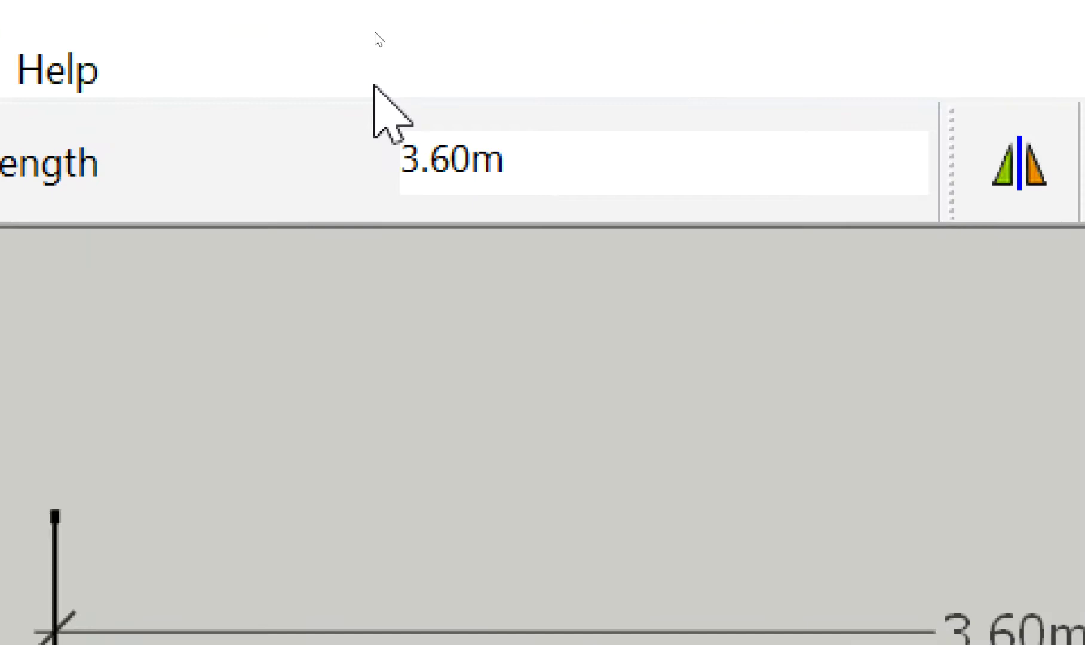
type("5")
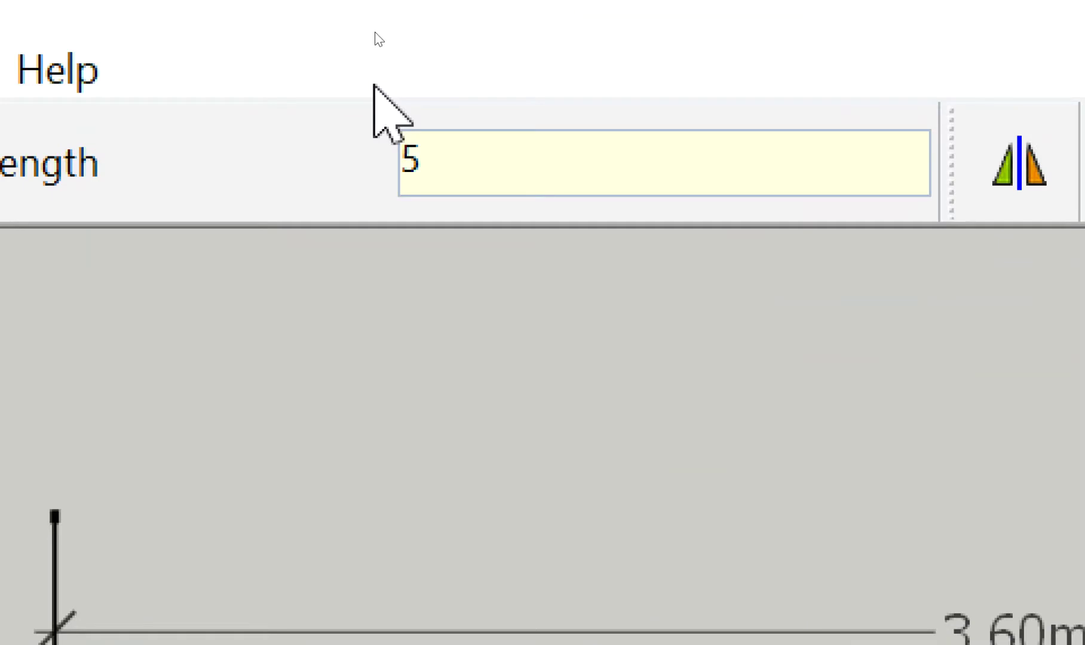
key("Return")
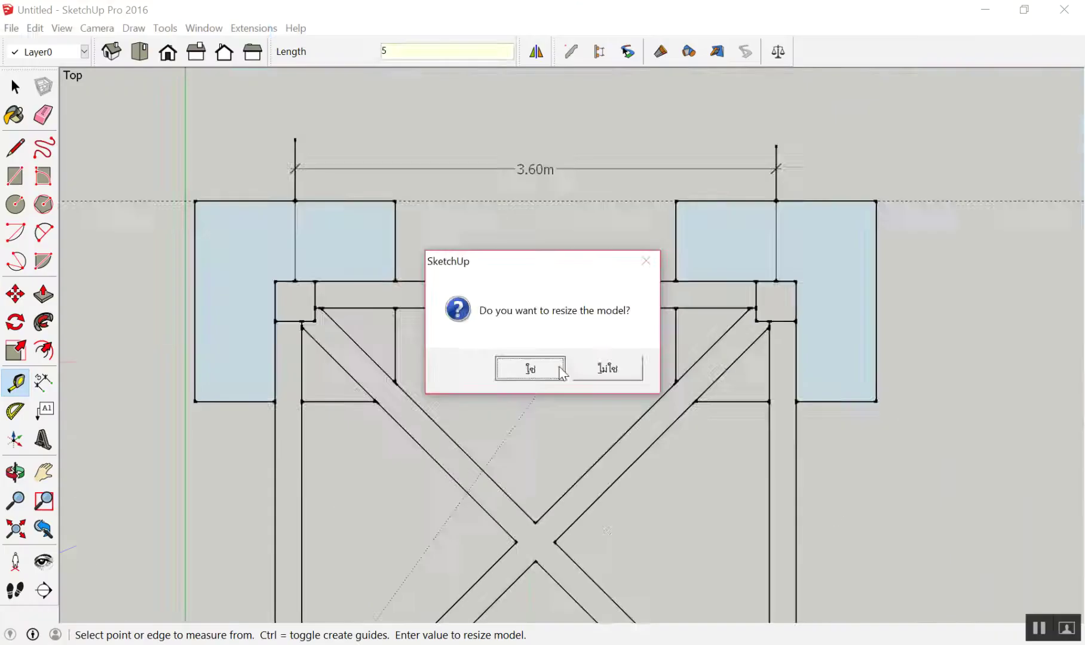
left_click(558, 368)
scroll(564, 356, "down", 3)
key("space")
scroll(658, 157, "up", 3)
scroll(564, 239, "down", 3)
scroll(529, 320, "down", 3)
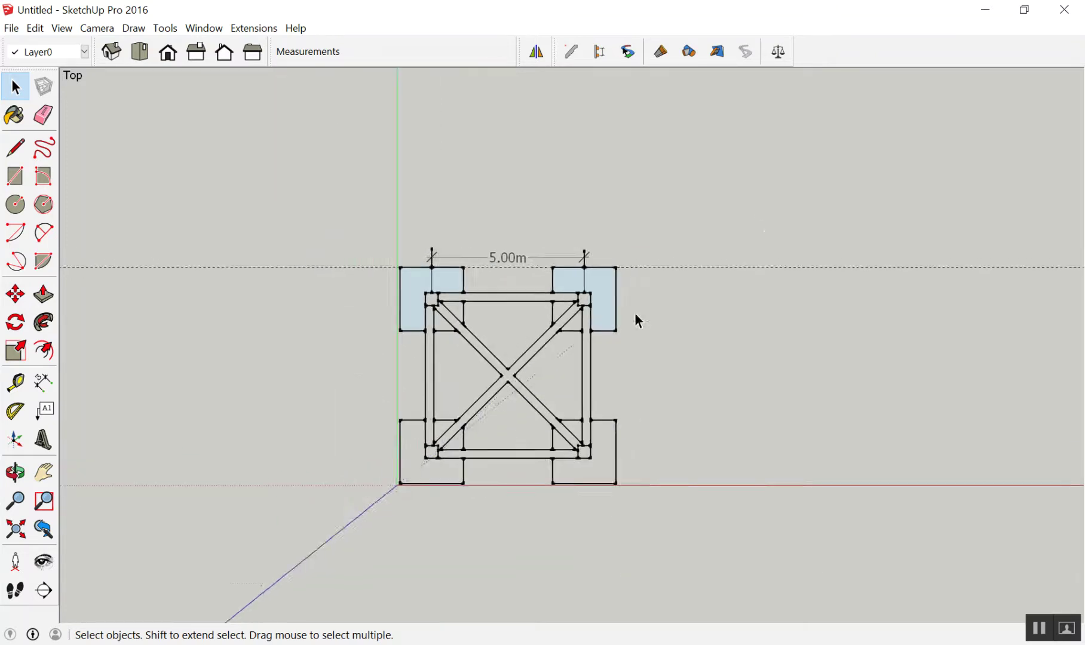
scroll(630, 378, "up", 3)
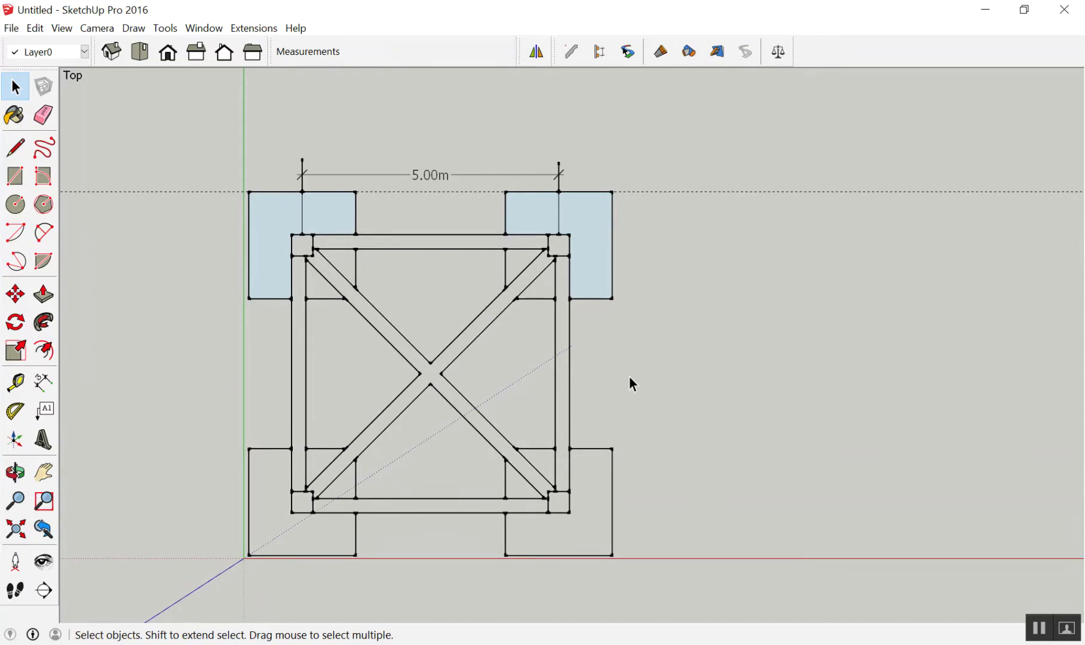
left_click(11, 28)
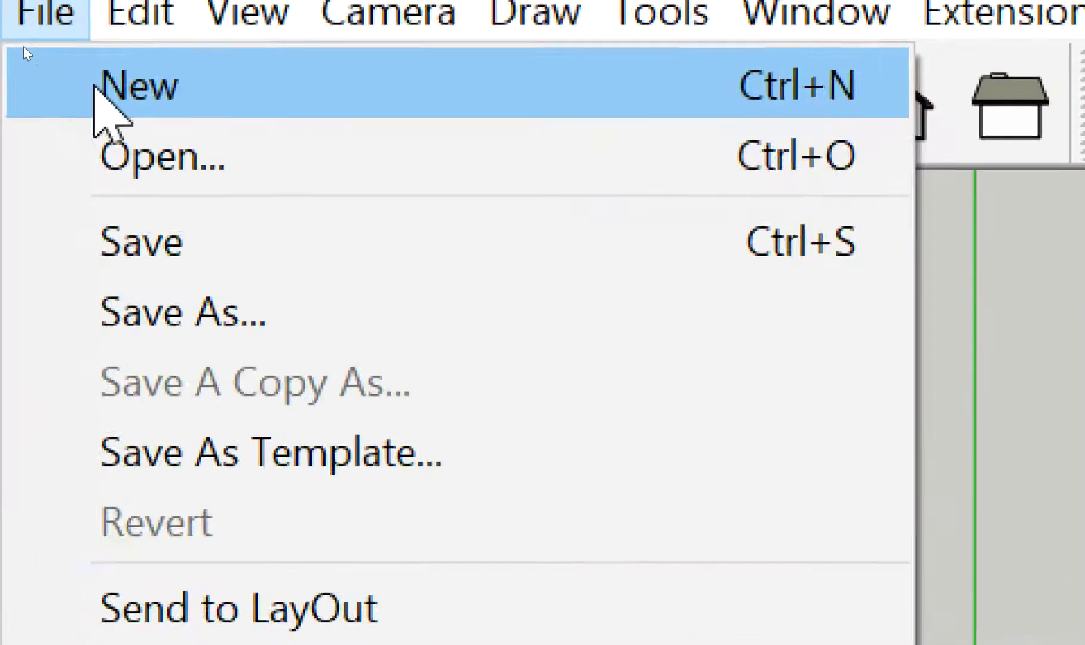
Step: Start a new model without saving and switch to Top view
left_click(22, 46)
left_click(550, 366)
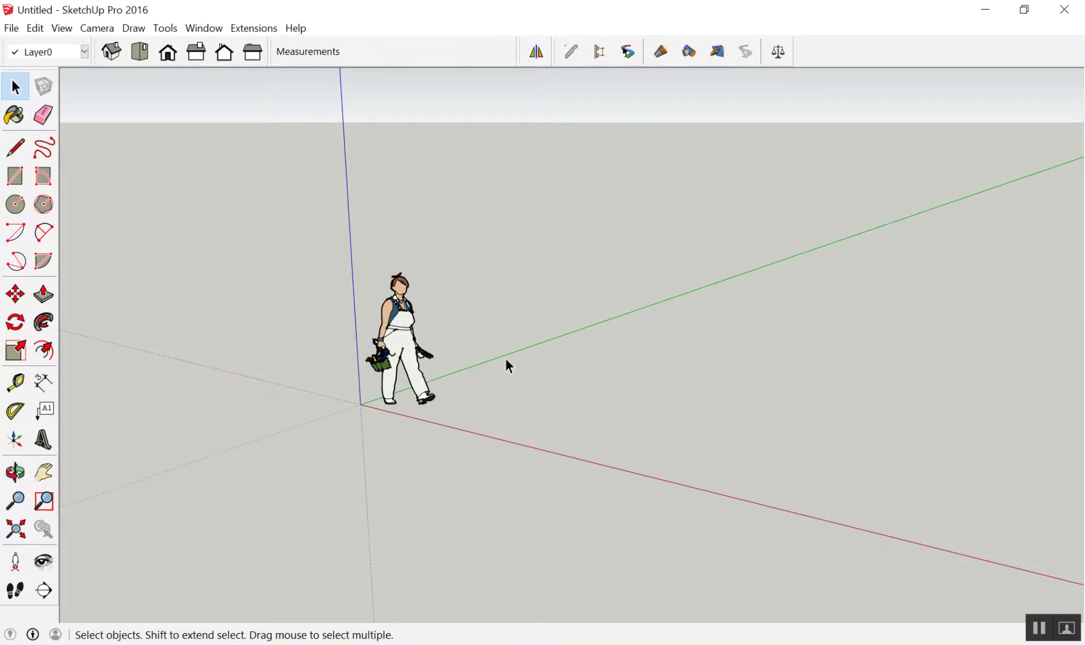
key("F2")
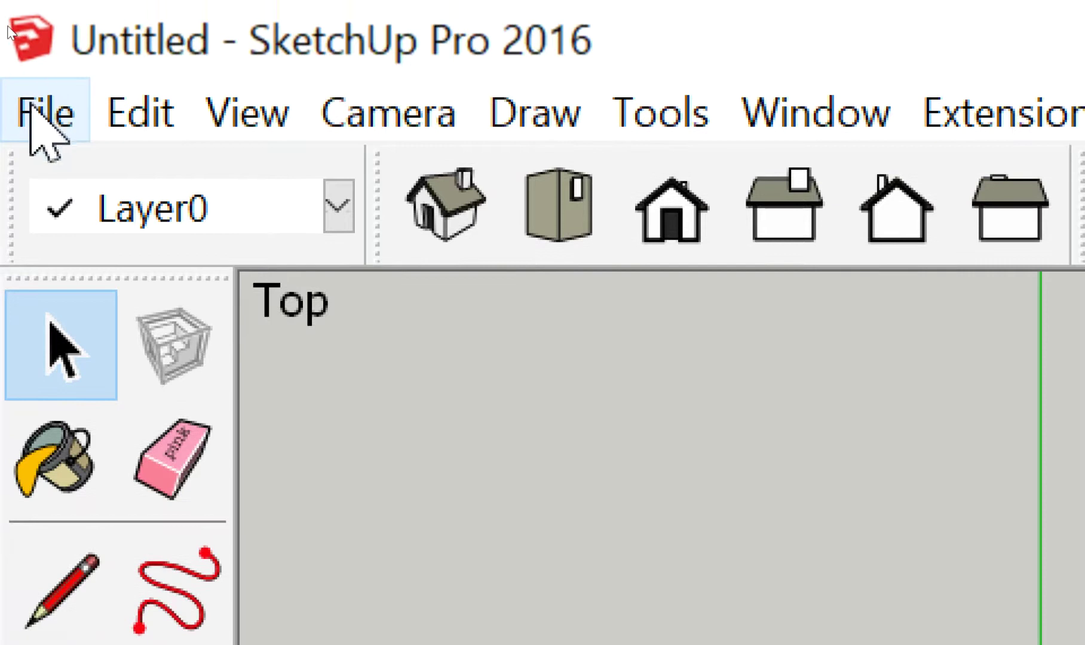
Step: Import the 'tape' image using All Supported Image Types
left_click(32, 117)
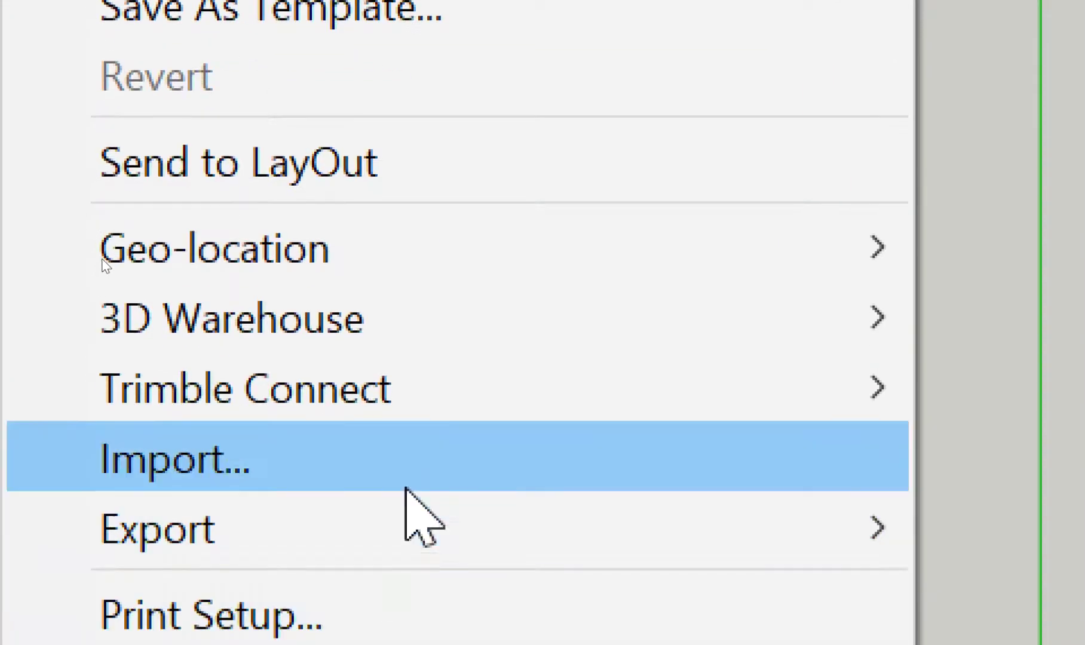
left_click(452, 478)
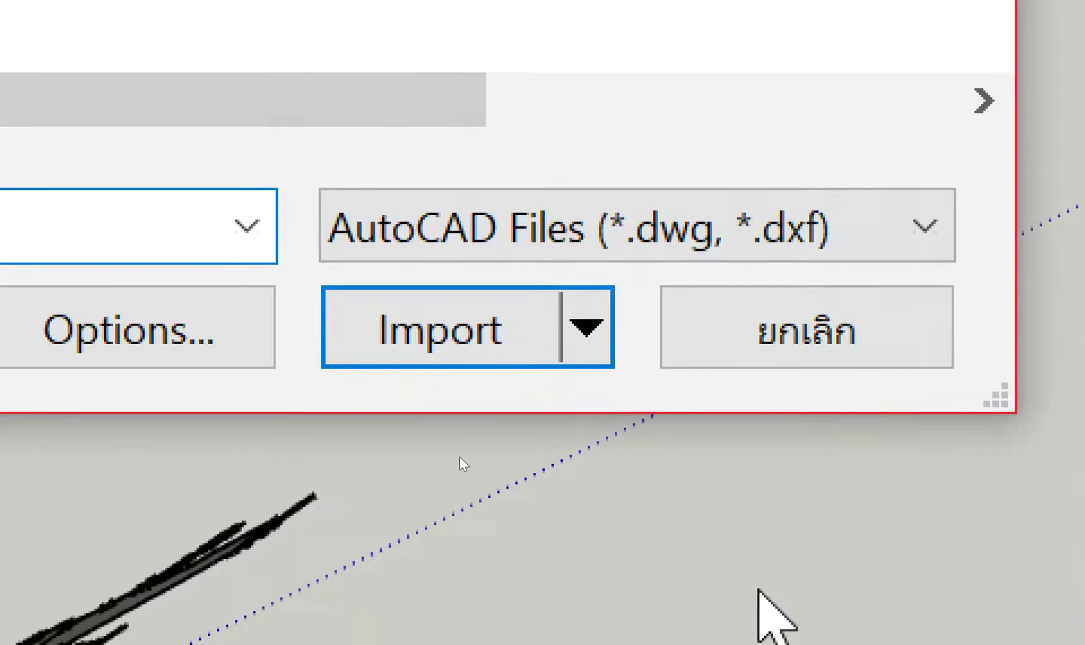
left_click(519, 254)
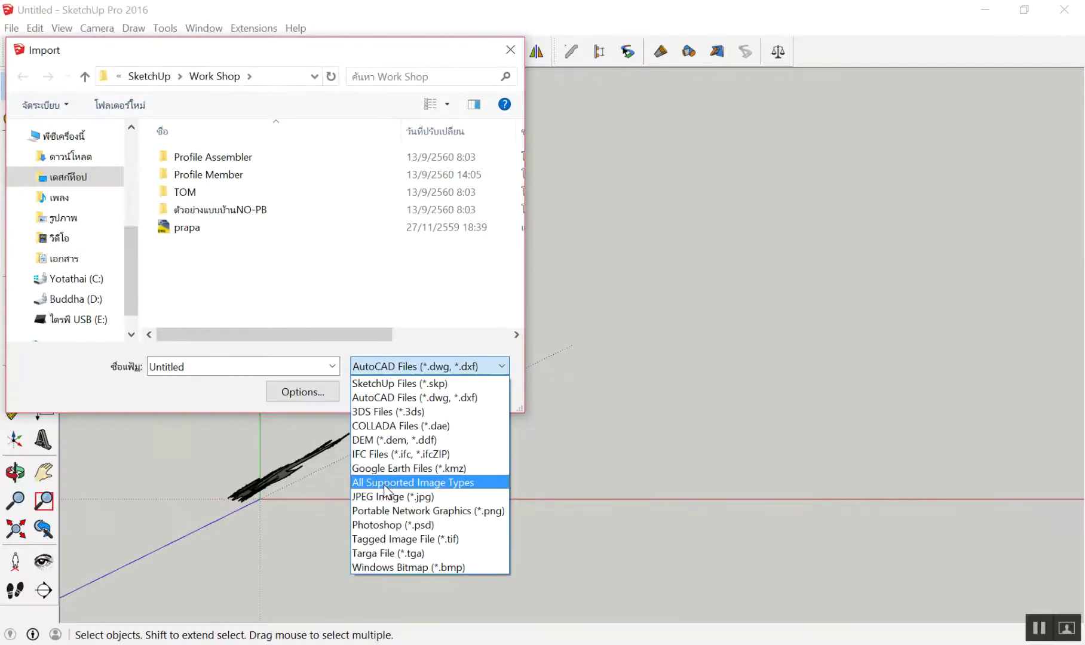
left_click(386, 486)
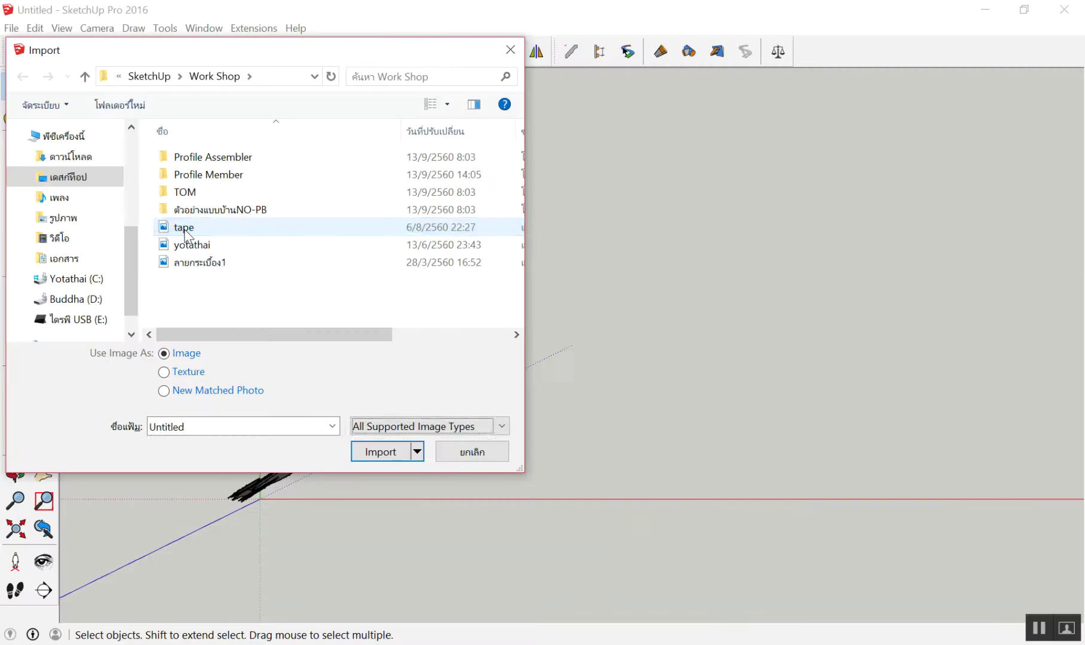
left_click(185, 229)
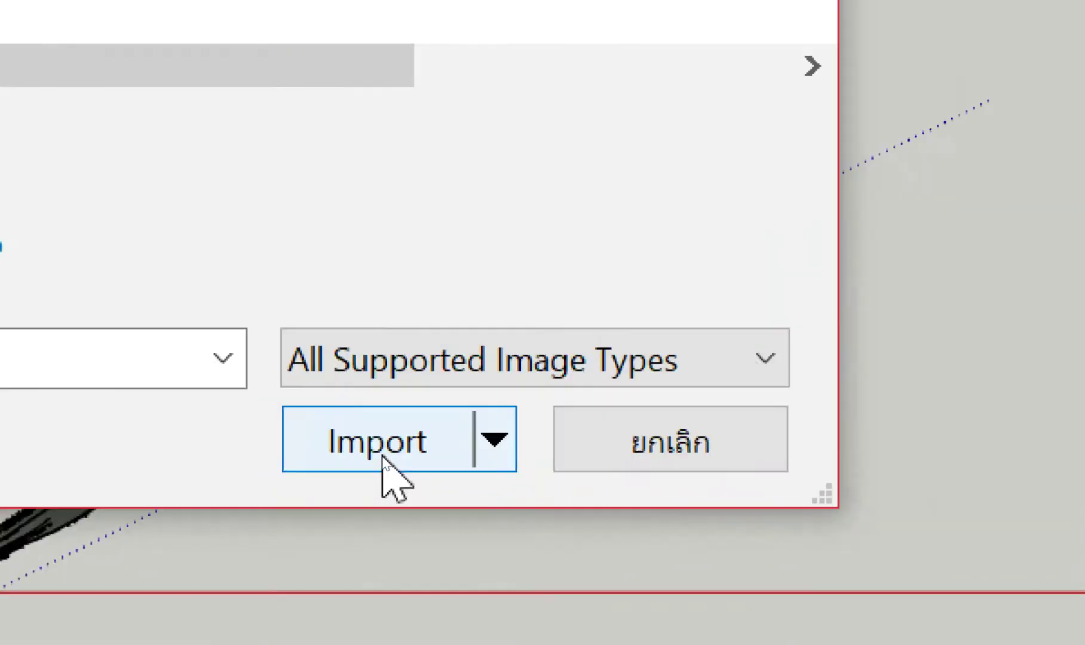
left_click(376, 460)
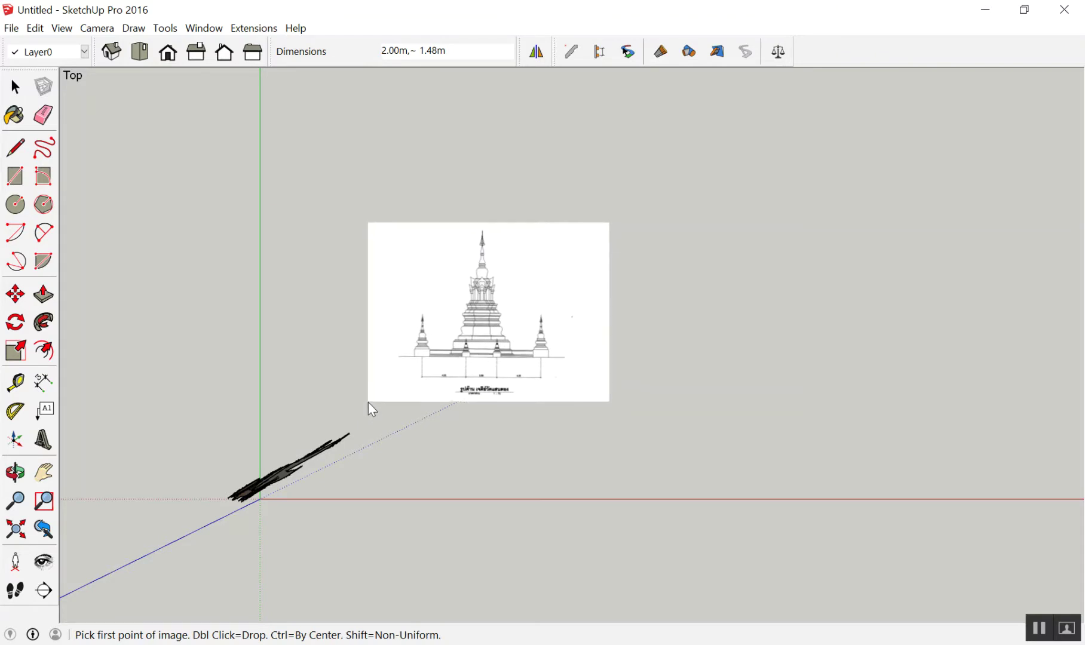
Step: Re-import the 'tape' image and place it at its full 2.00m × 1.48m size
left_click(368, 401)
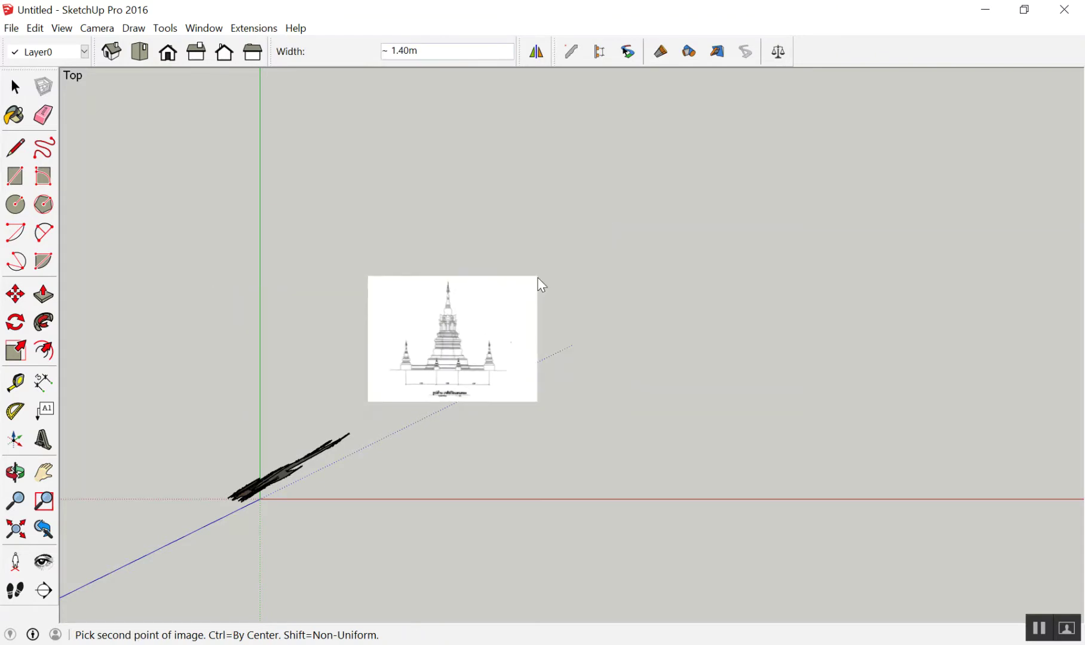
key("Escape")
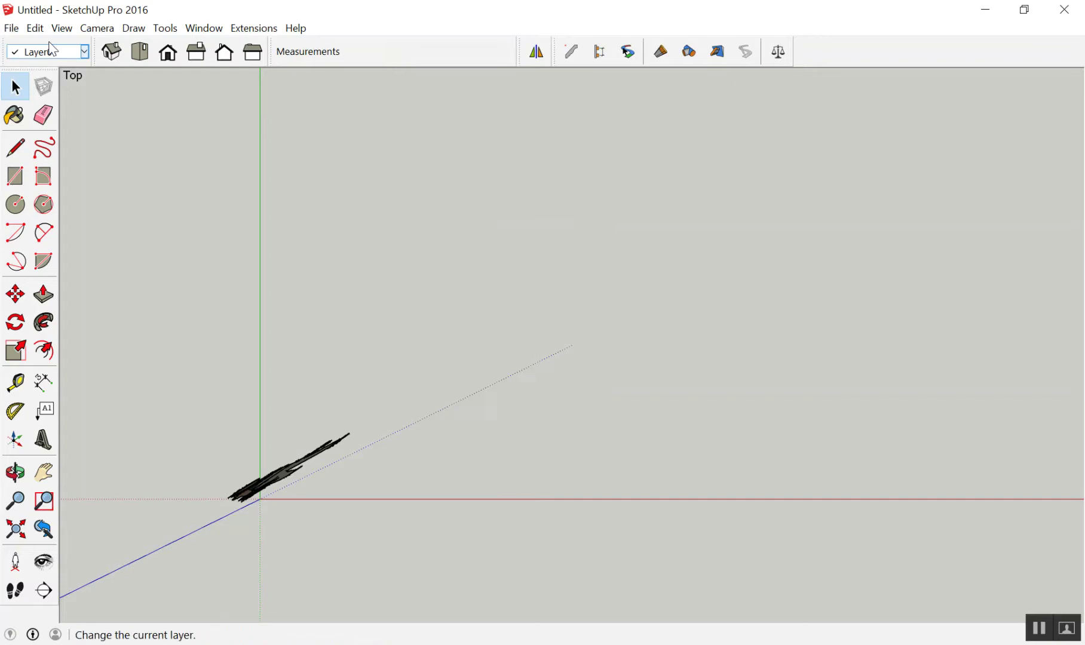
left_click(11, 28)
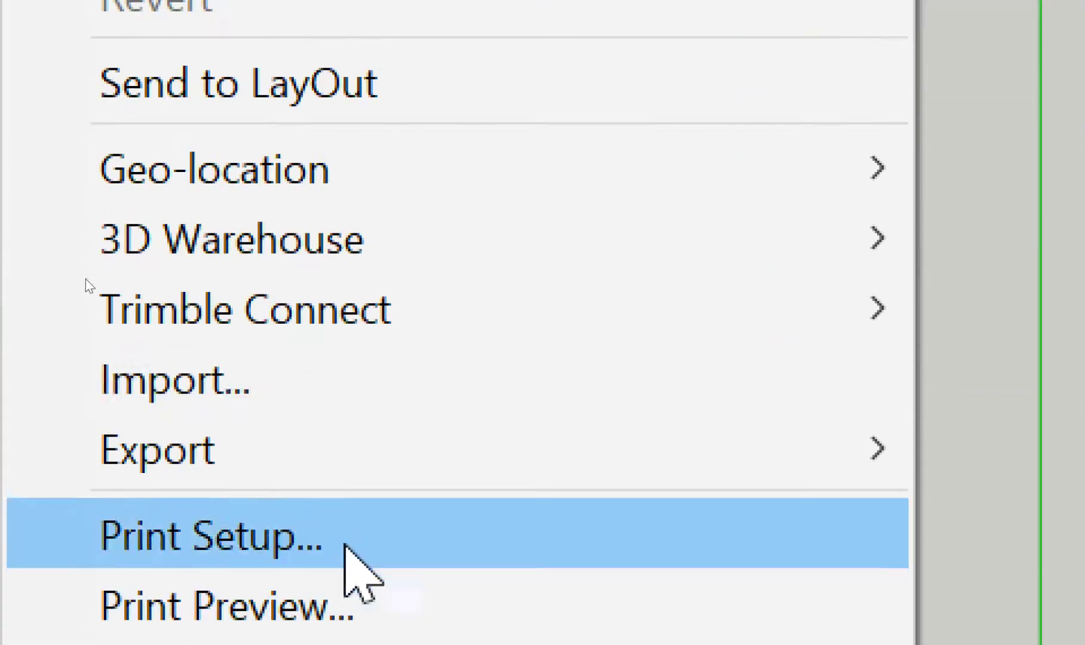
left_click(352, 377)
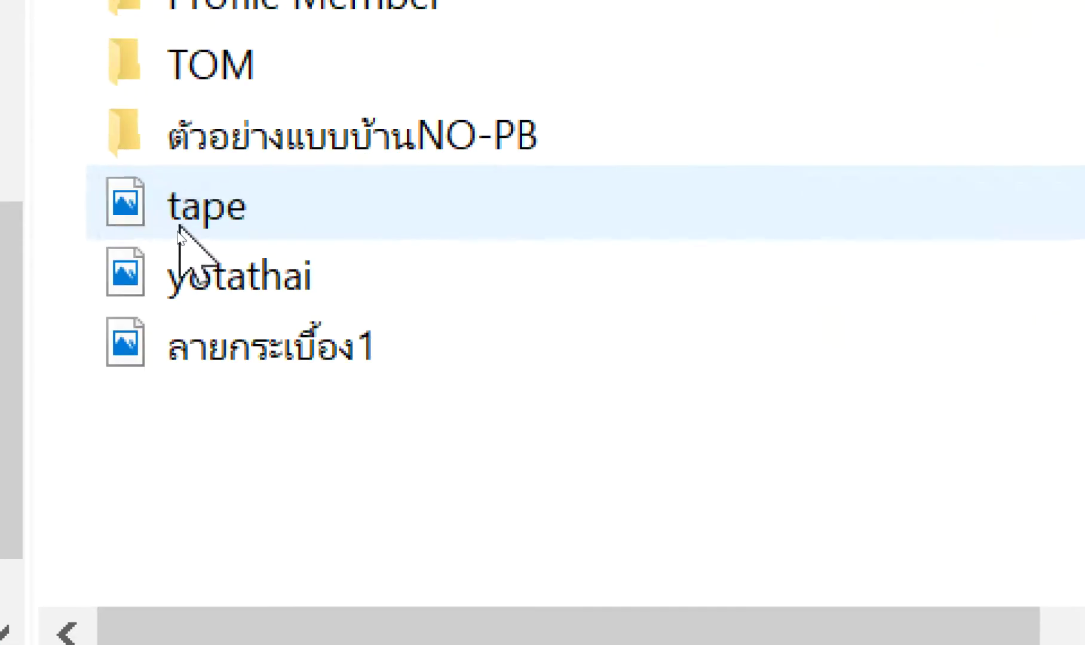
left_click(179, 227)
double_click(176, 212)
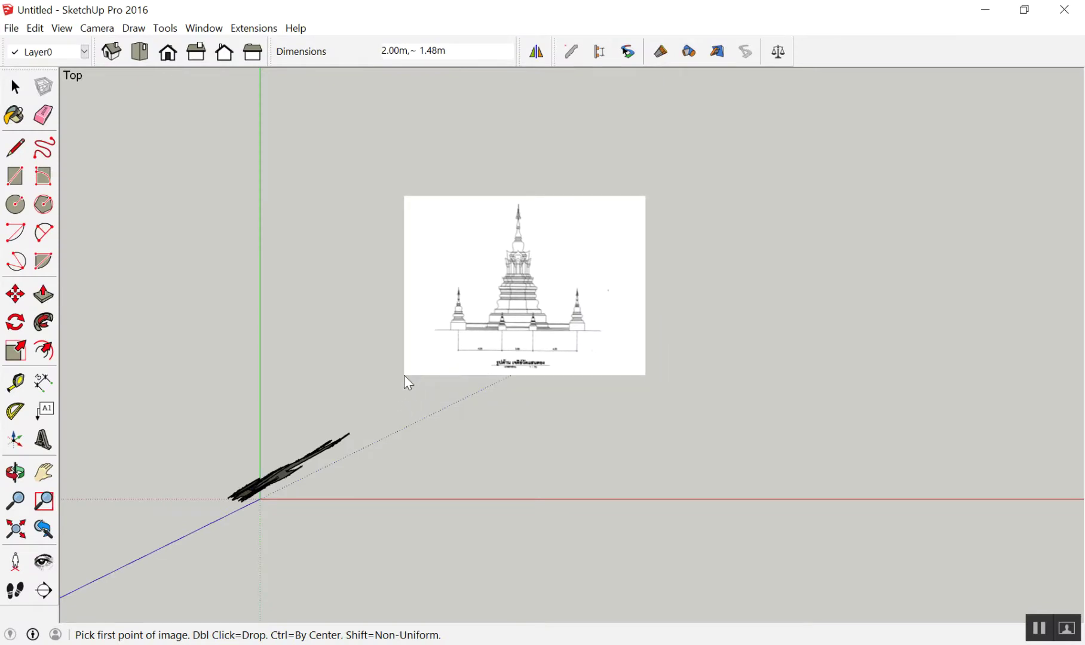
double_click(404, 375)
left_click(445, 489)
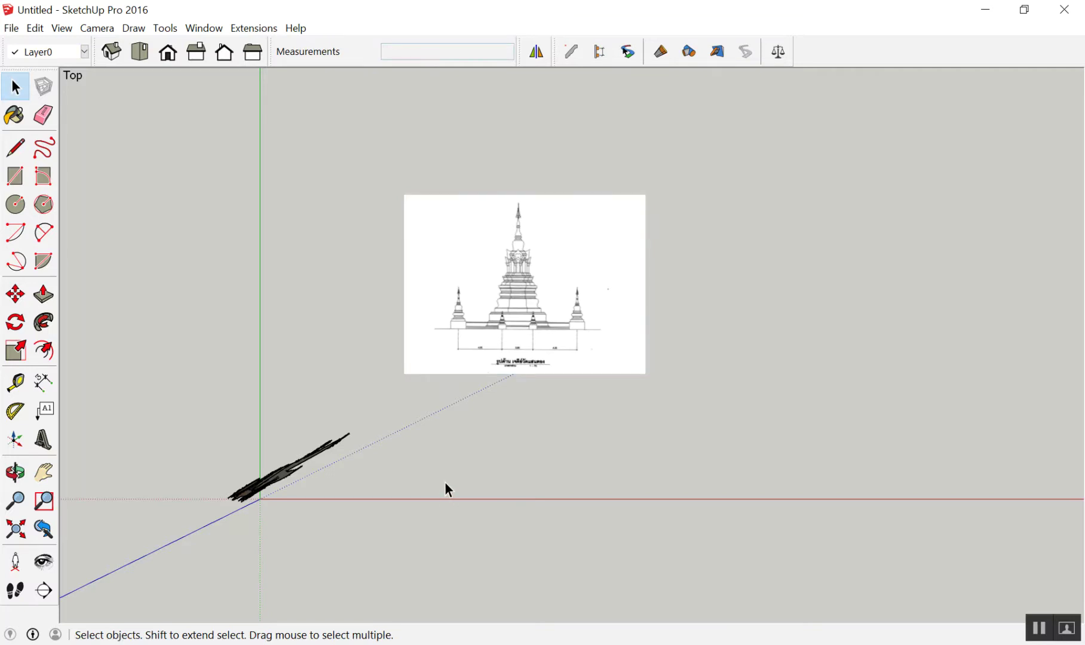
scroll(526, 287, "up", 3)
scroll(525, 167, "up", 2)
scroll(477, 125, "down", 1)
scroll(475, 125, "down", 1)
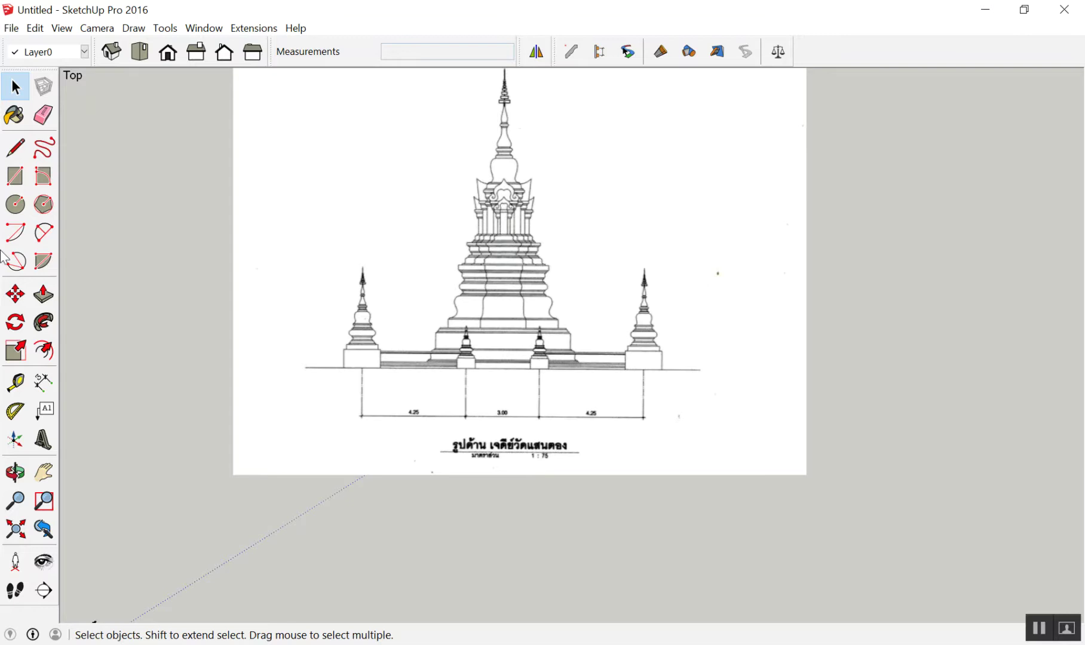
scroll(486, 251, "up", 3)
scroll(559, 257, "up", 2)
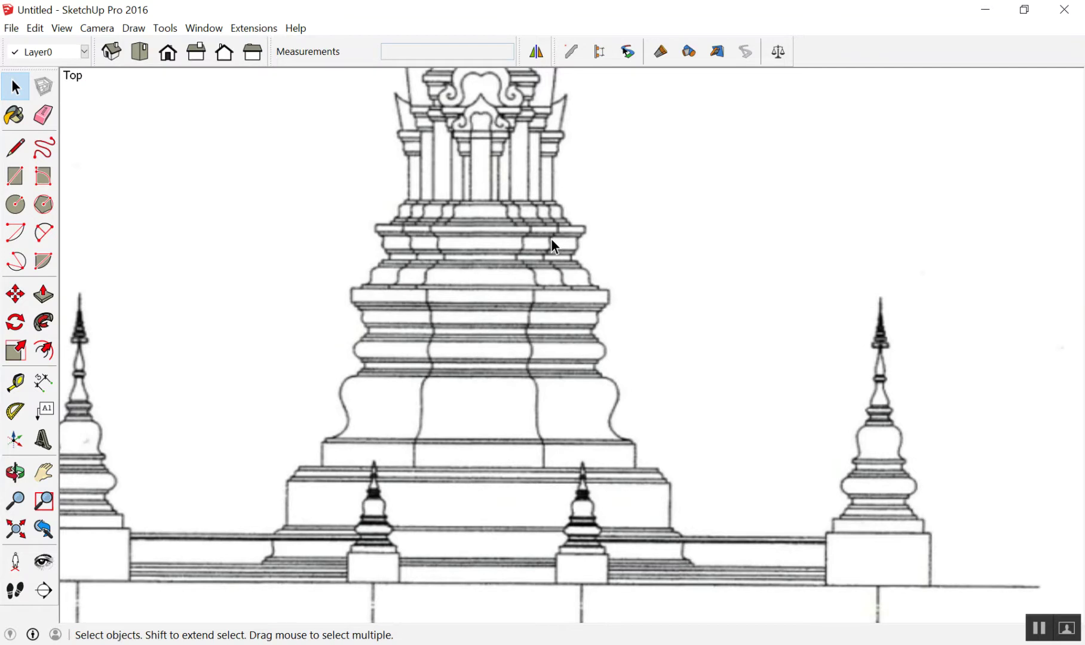
scroll(837, 271, "down", 3)
scroll(807, 299, "down", 1)
scroll(531, 454, "up", 3)
scroll(325, 393, "up", 1)
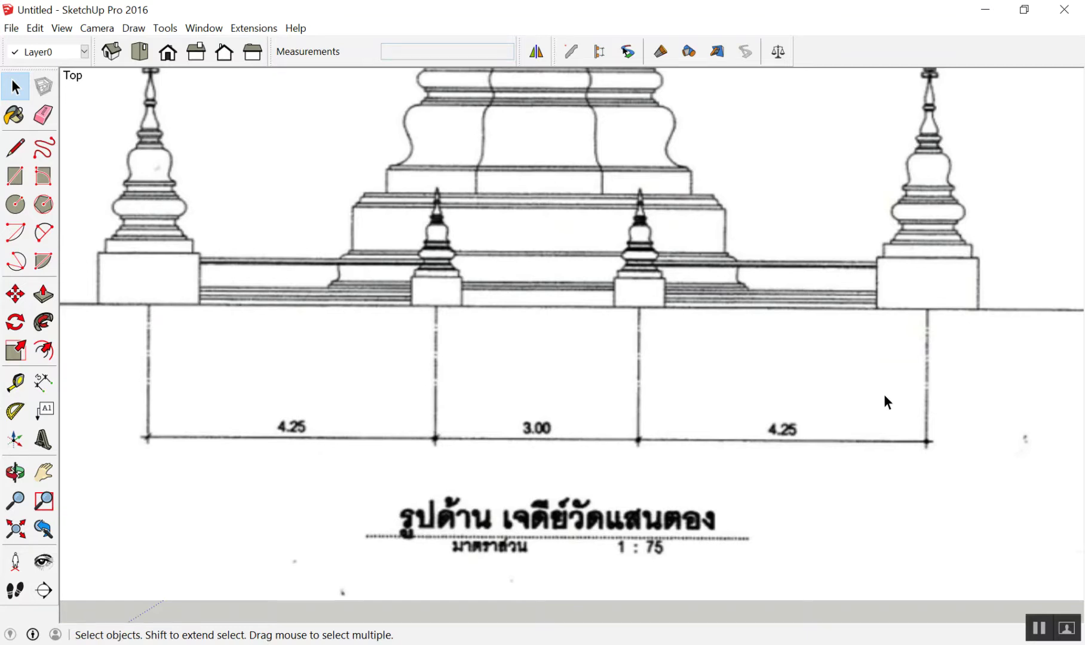
scroll(872, 391, "down", 2)
scroll(772, 215, "down", 2)
scroll(664, 218, "up", 1)
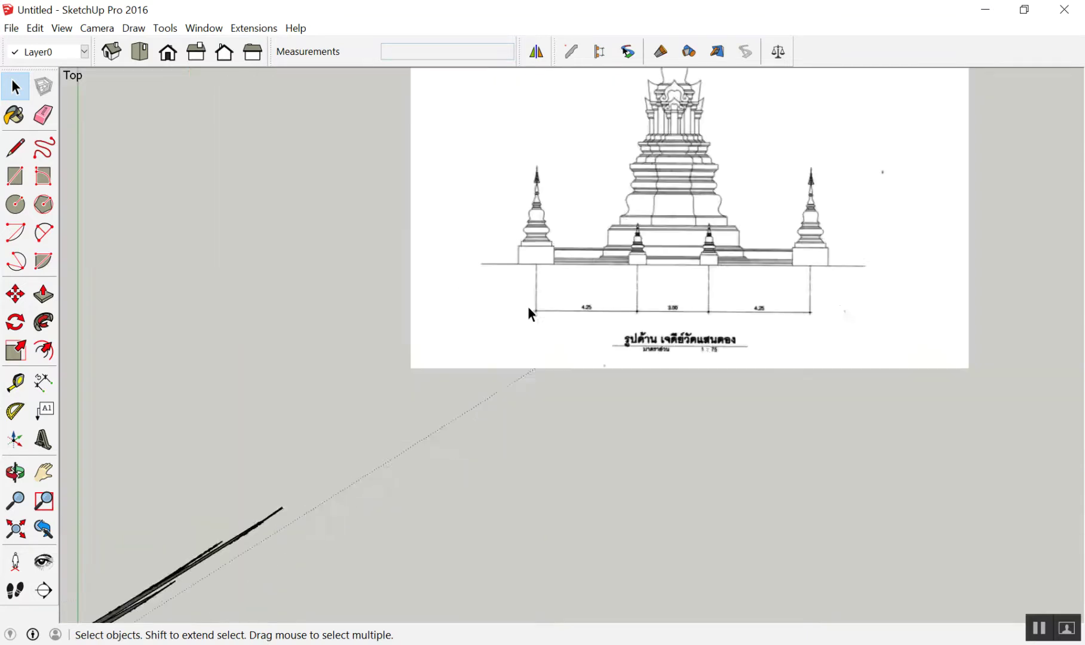
scroll(529, 311, "up", 2)
scroll(477, 244, "up", 3)
scroll(462, 264, "up", 3)
scroll(491, 283, "up", 3)
scroll(472, 276, "up", 2)
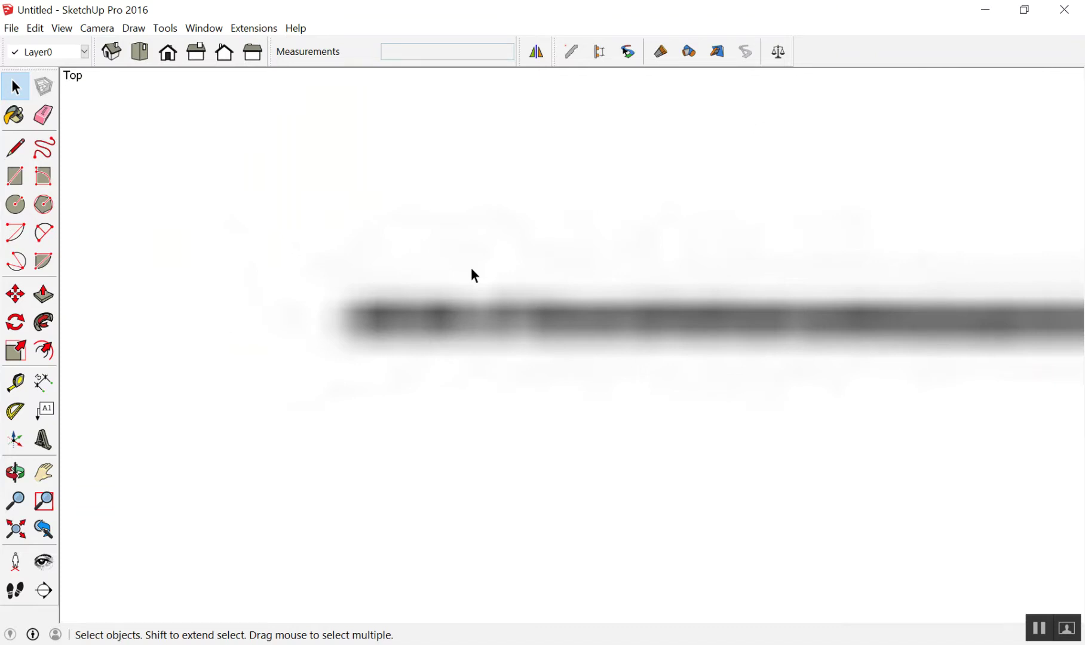
Step: Draw two trial lines from the ground line's left end toward the lower left
key("l")
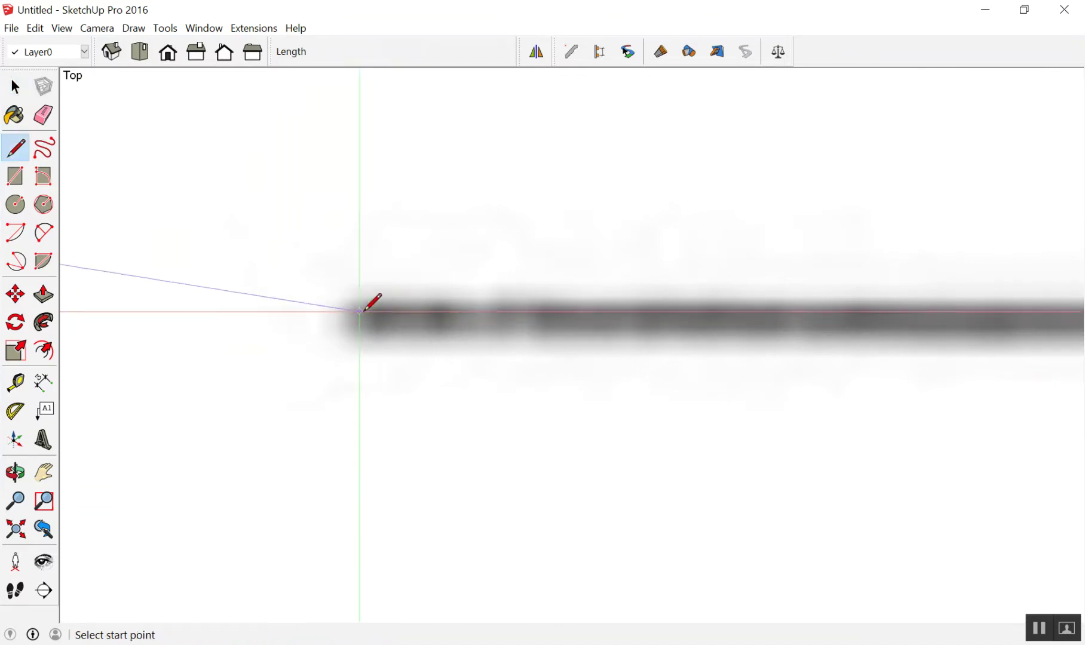
left_click(368, 317)
left_click(100, 489)
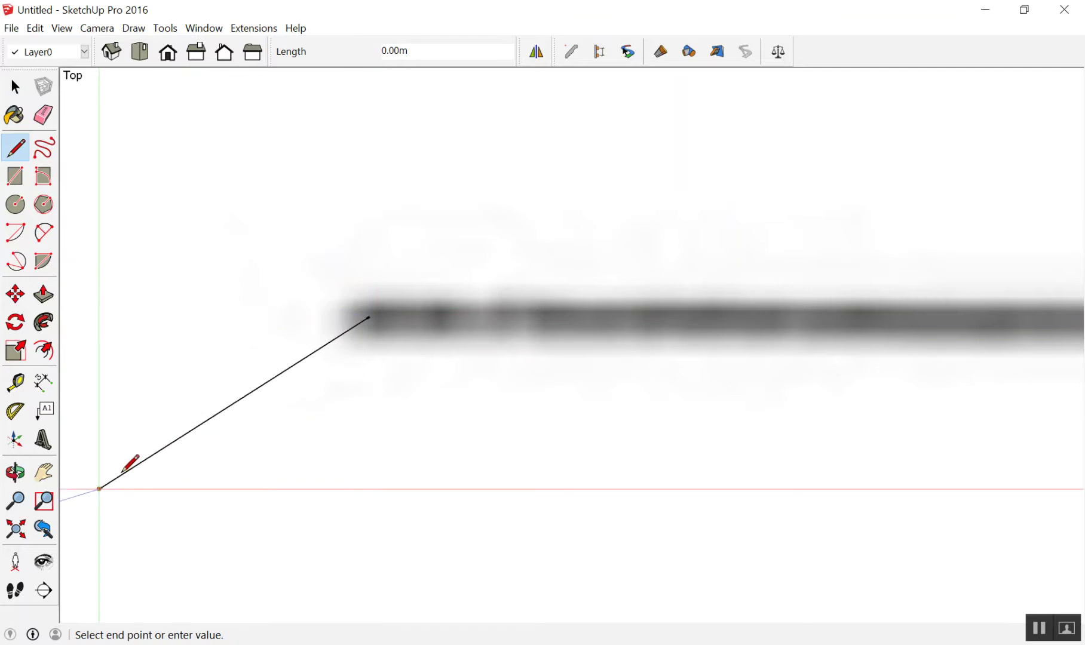
key("space")
key("l")
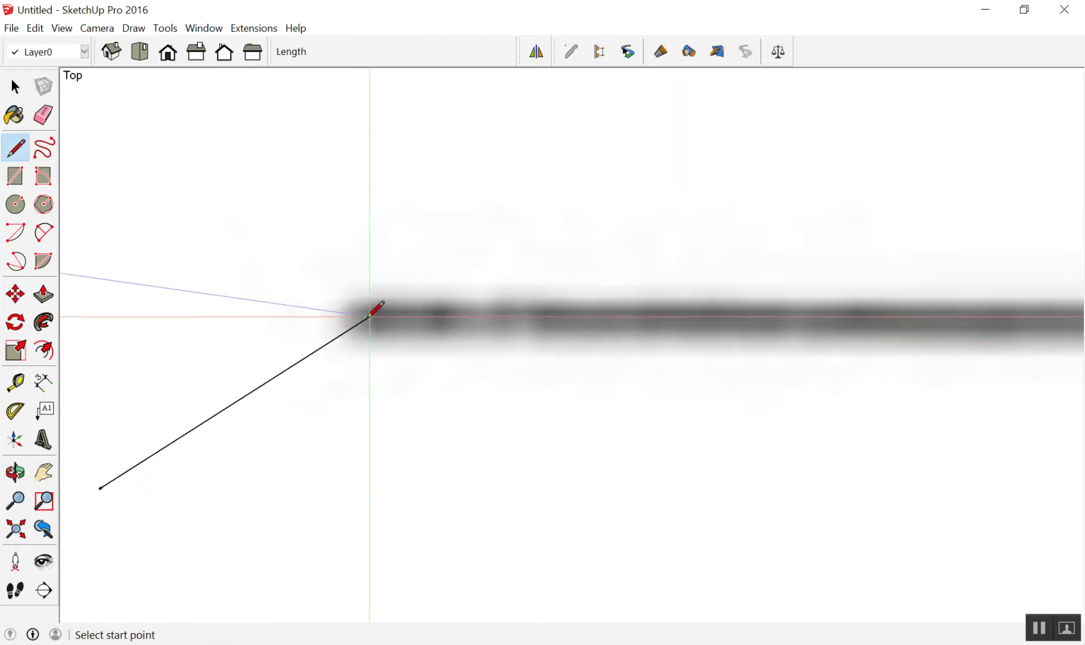
left_click(369, 317)
left_click(224, 604)
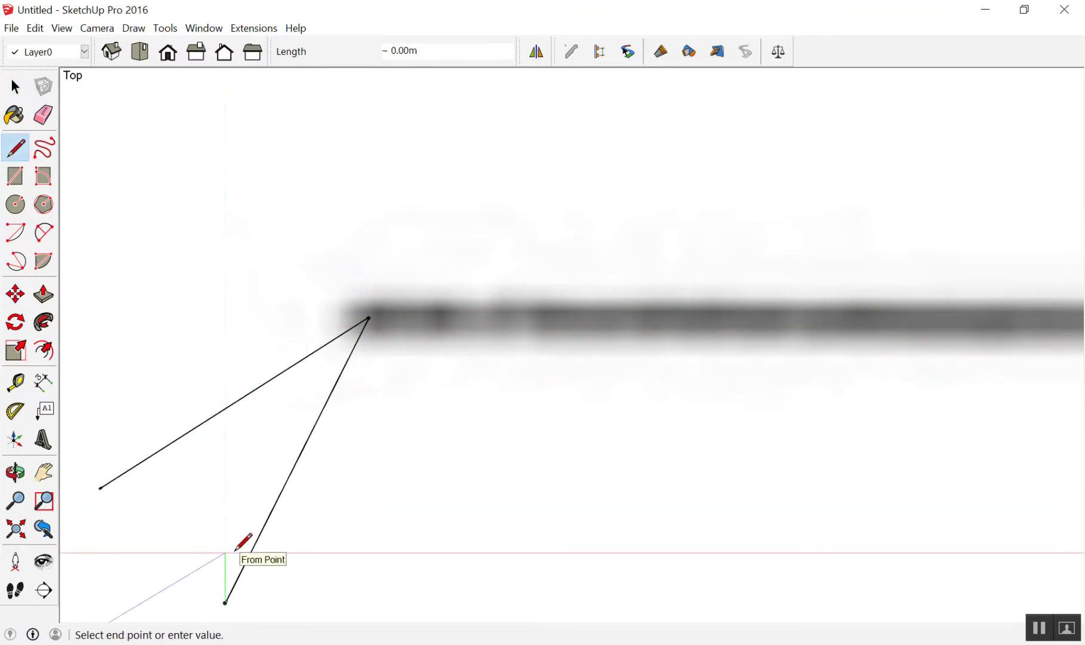
left_click_drag(424, 280, 363, 292)
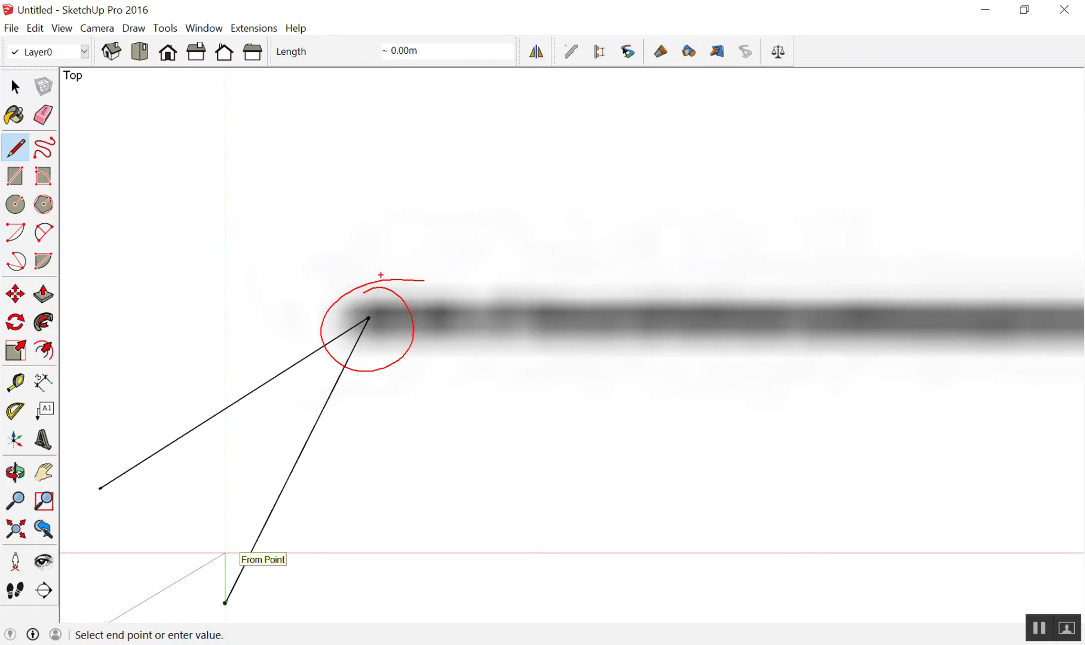
scroll(251, 454, "down", 3)
scroll(275, 472, "down", 2)
key("space")
Step: Draw a long horizontal reference line from the ground line's left end past the image's right edge
scroll(319, 407, "down", 3)
scroll(323, 418, "down", 2)
scroll(320, 455, "up", 1)
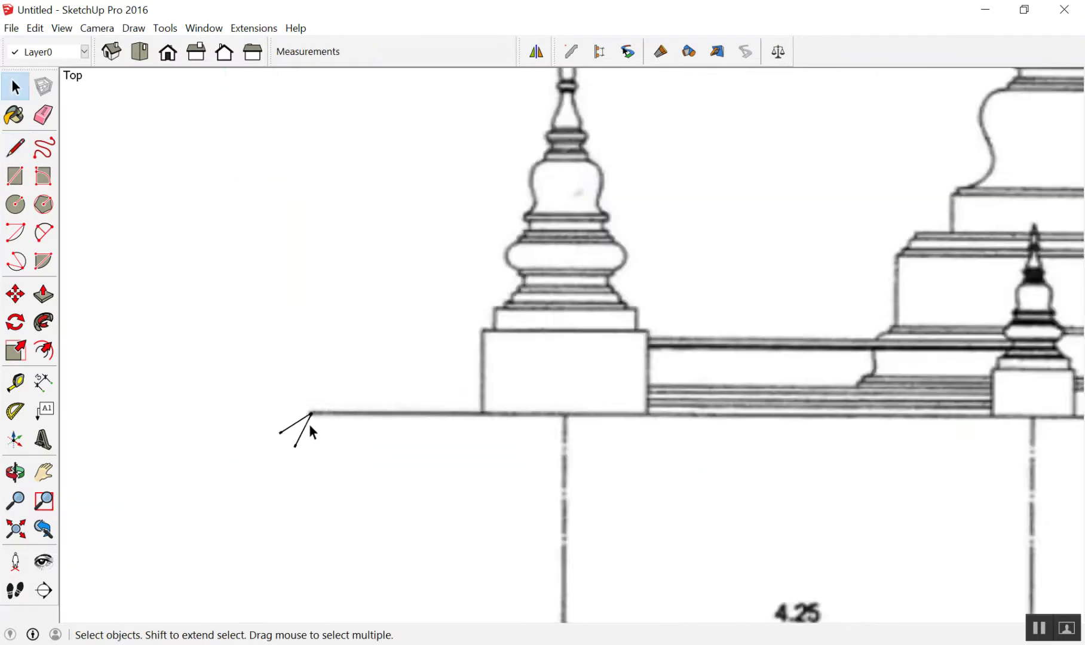
scroll(344, 376, "down", 3)
scroll(347, 380, "up", 1)
scroll(348, 418, "down", 5)
scroll(347, 436, "up", 2)
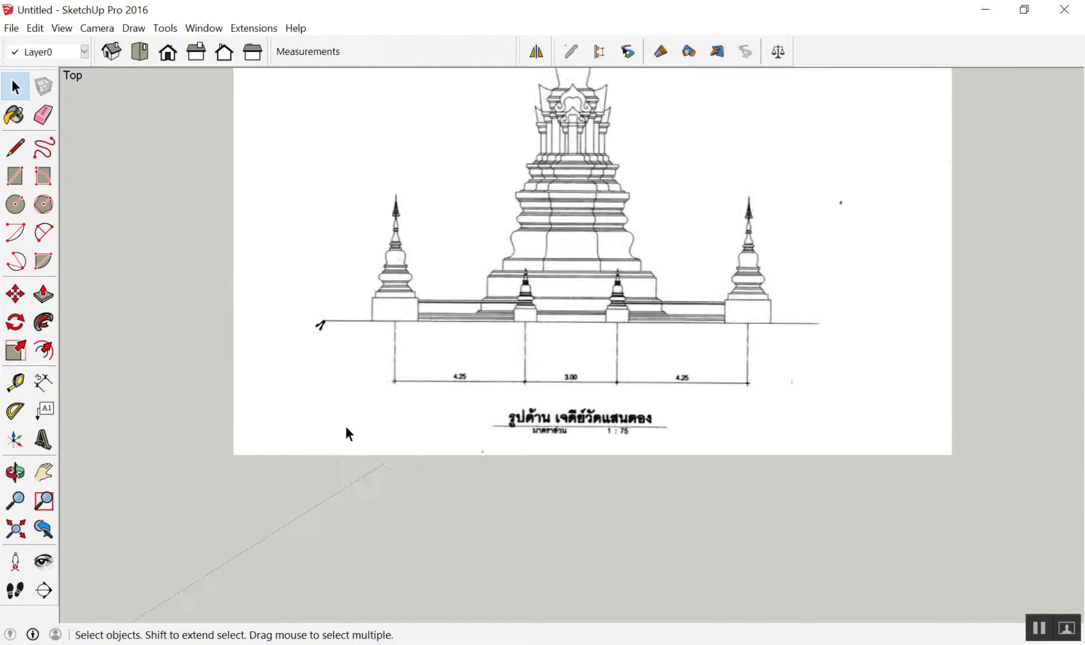
scroll(323, 400, "up", 2)
scroll(334, 362, "up", 1)
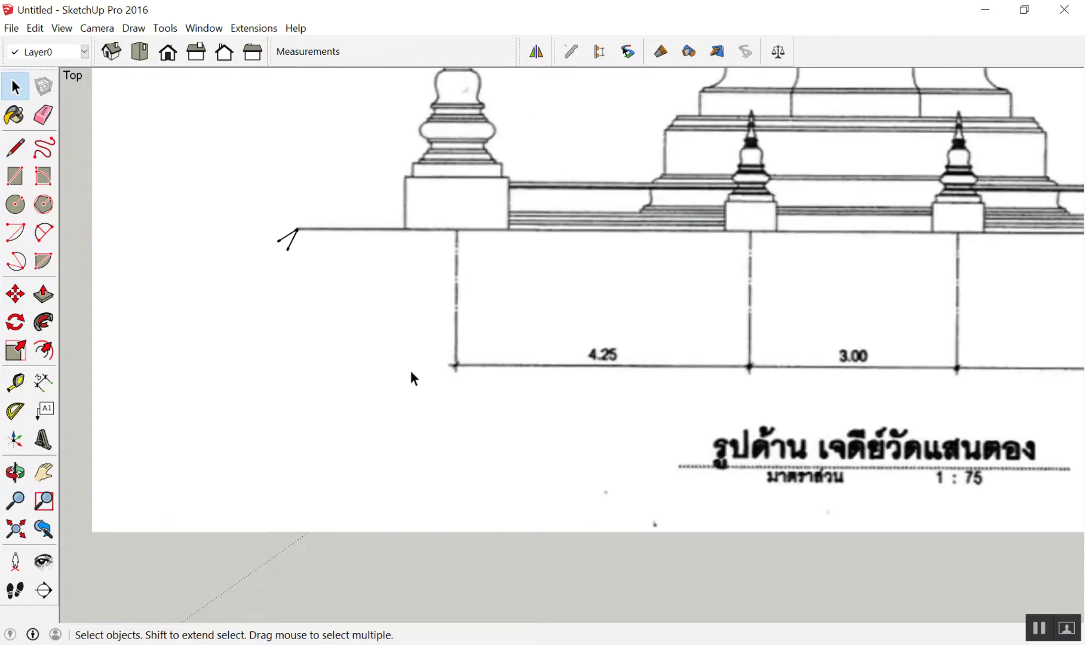
scroll(310, 331, "down", 1)
scroll(308, 254, "down", 2)
scroll(316, 231, "up", 2)
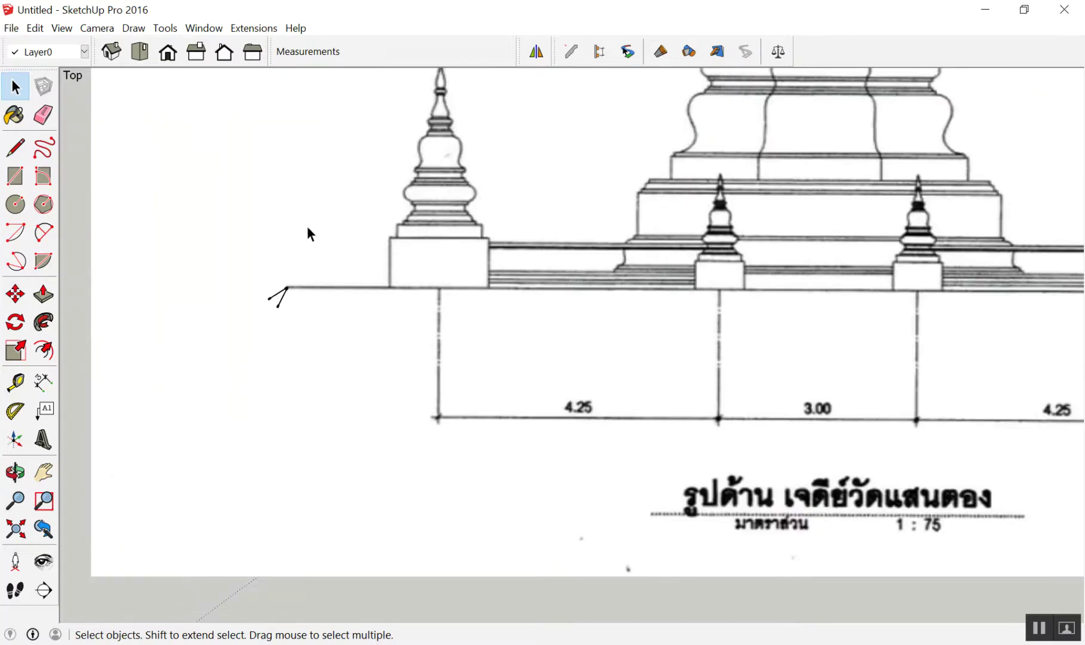
key("l")
scroll(293, 283, "up", 2)
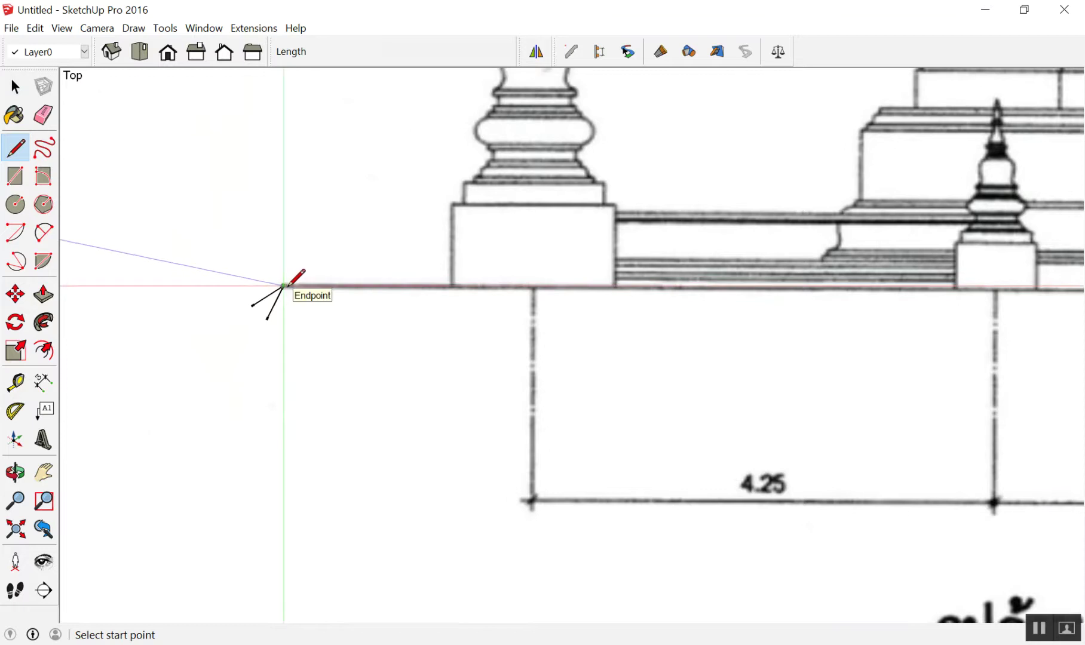
left_click(291, 279)
scroll(291, 279, "down", 3)
scroll(273, 242, "down", 2)
scroll(269, 233, "down", 3)
scroll(649, 194, "up", 1)
left_click(557, 257)
key("space")
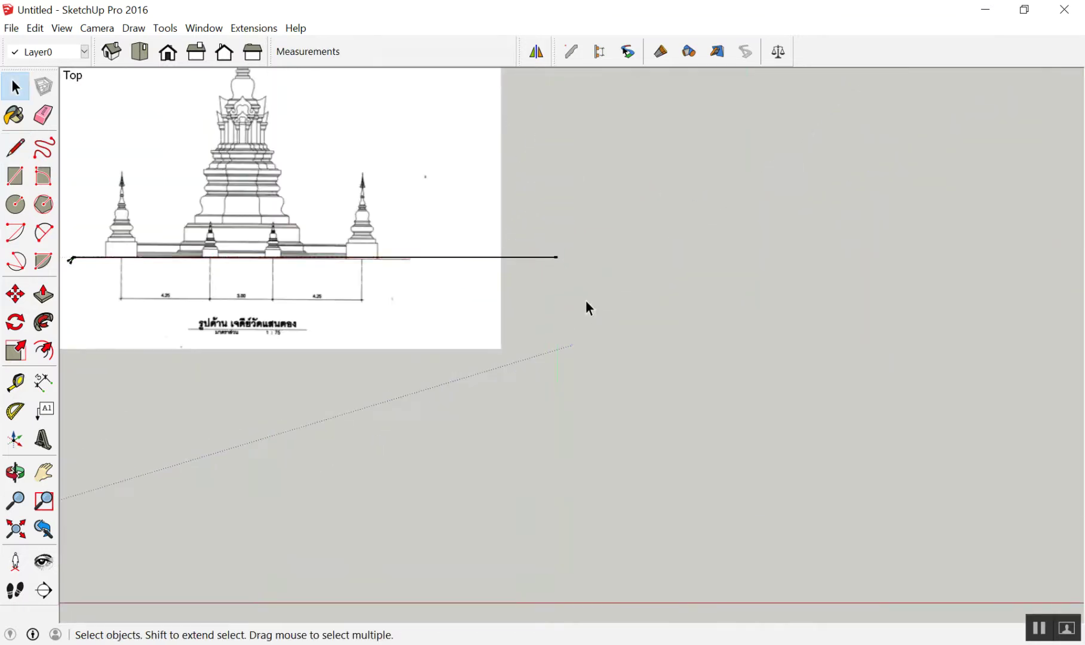
Step: Trace a line from the ground line's left end along the image's tilted ground line
scroll(384, 264, "up", 3)
scroll(406, 295, "up", 3)
scroll(483, 257, "up", 2)
scroll(623, 273, "up", 1)
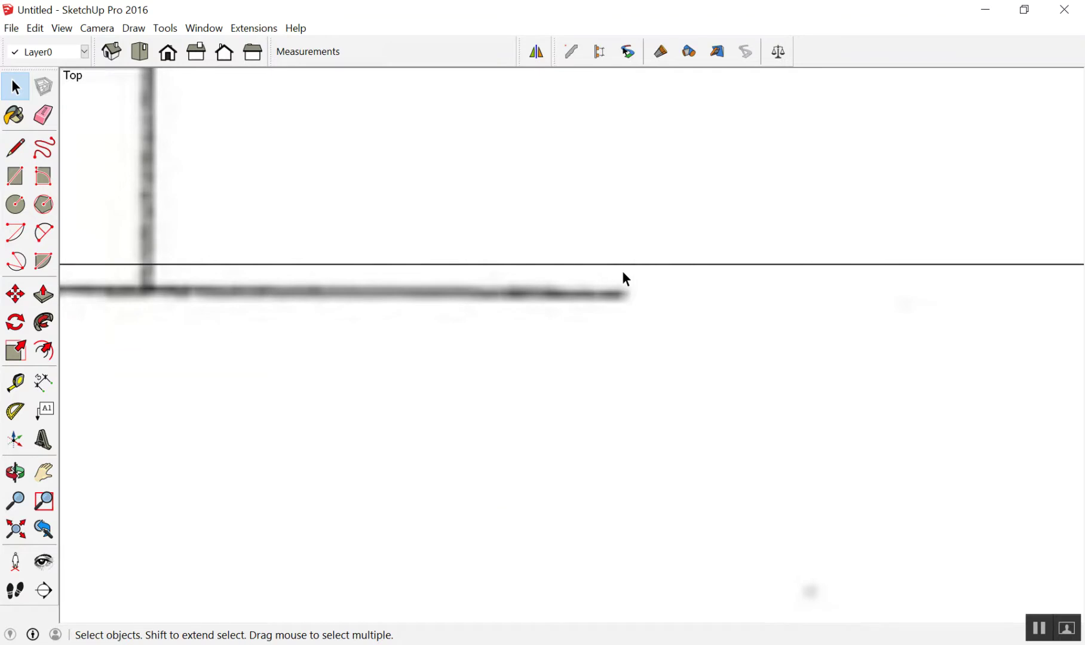
scroll(634, 239, "down", 2)
scroll(747, 251, "down", 4)
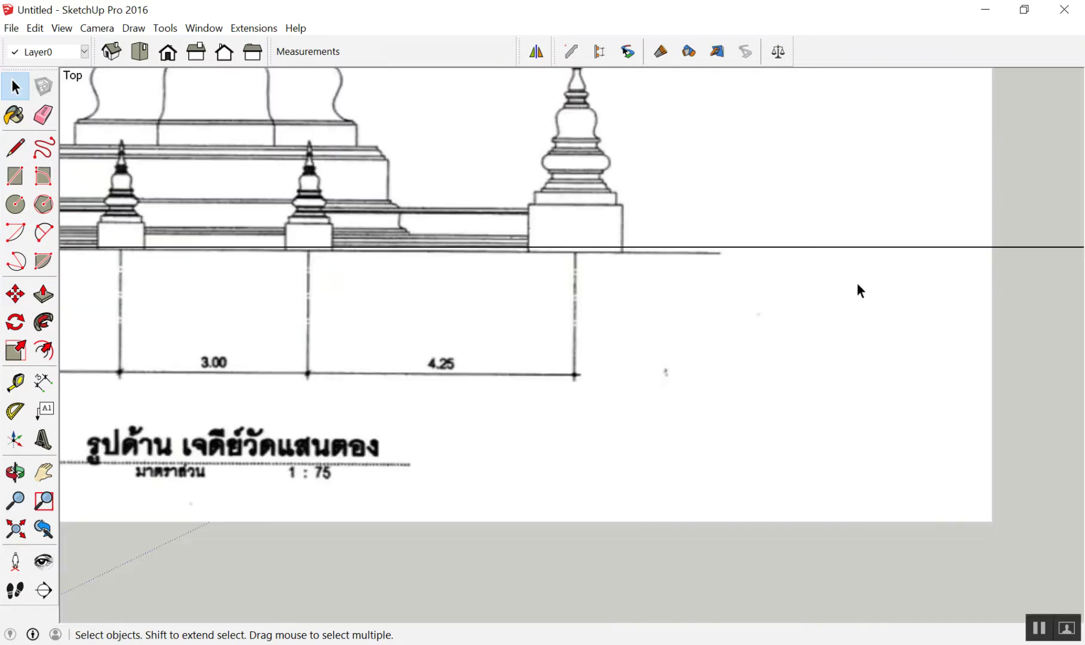
scroll(597, 257, "down", 2)
scroll(334, 268, "up", 2)
scroll(388, 335, "up", 2)
scroll(412, 352, "up", 2)
key("l")
scroll(418, 358, "up", 1)
scroll(203, 266, "up", 1)
scroll(121, 291, "up", 3)
scroll(145, 306, "up", 2)
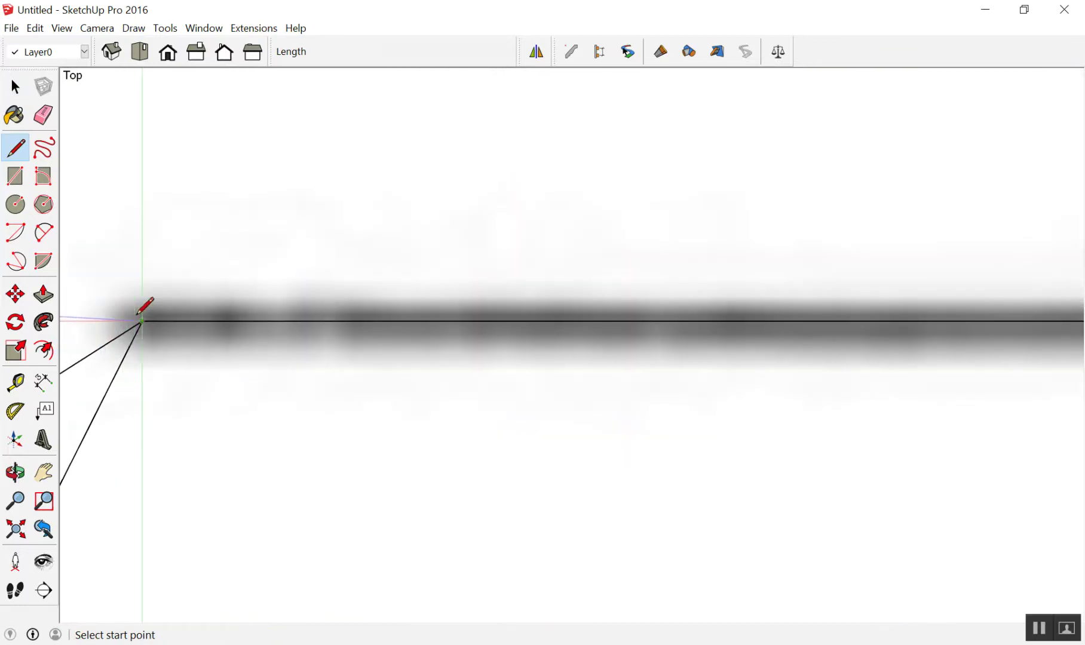
left_click(143, 321)
scroll(146, 314, "down", 2)
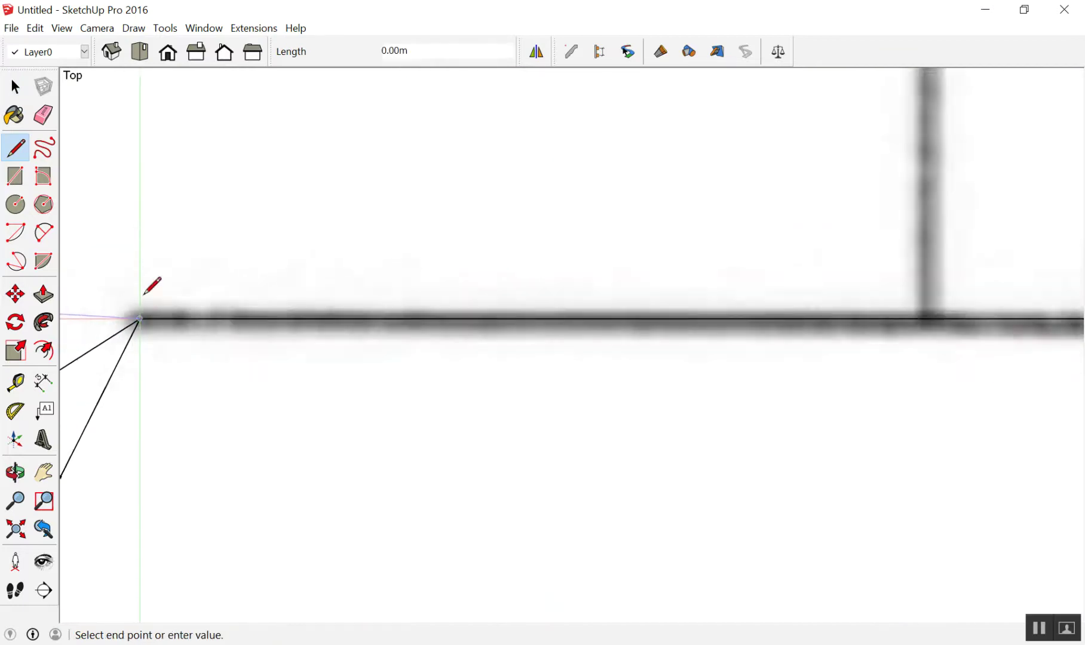
scroll(144, 274, "down", 2)
scroll(144, 266, "down", 3)
scroll(290, 151, "down", 2)
scroll(667, 231, "up", 1)
scroll(668, 231, "up", 2)
scroll(678, 187, "up", 2)
scroll(627, 218, "up", 2)
scroll(710, 238, "up", 1)
middle_click_drag(757, 228, 897, 219, "shift")
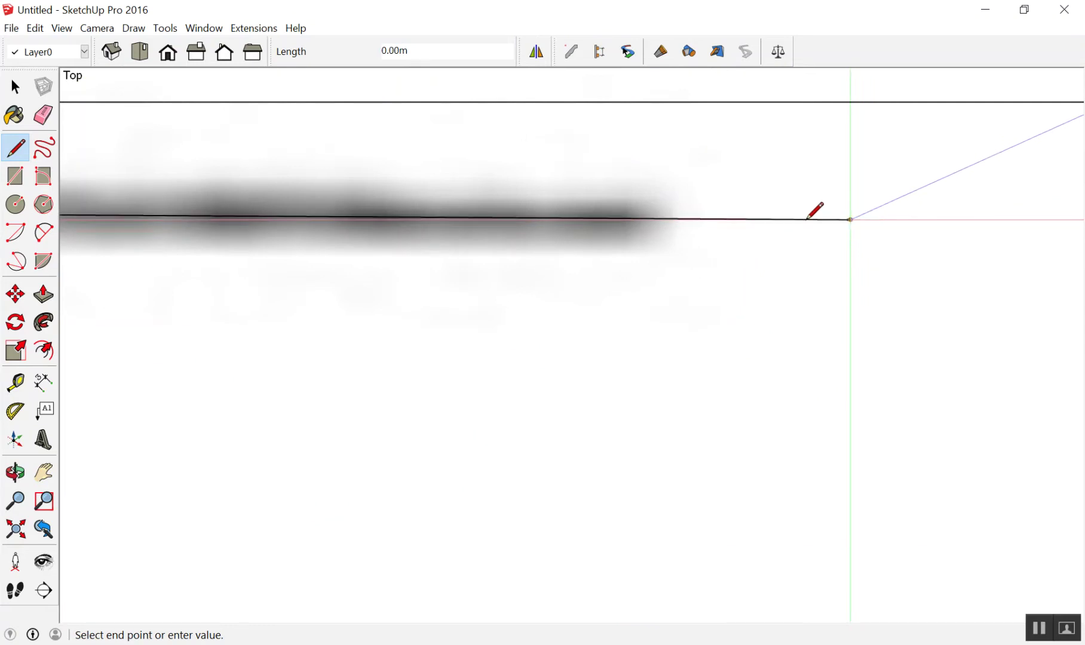
scroll(810, 227, "down", 1)
key("space")
Step: Zoom around to compare the ground line's tilt with the reference, then select the image
scroll(794, 302, "down", 2)
scroll(830, 288, "down", 3)
scroll(795, 316, "down", 3)
scroll(870, 289, "up", 3)
scroll(878, 310, "up", 3)
scroll(868, 281, "up", 2)
scroll(478, 236, "down", 3)
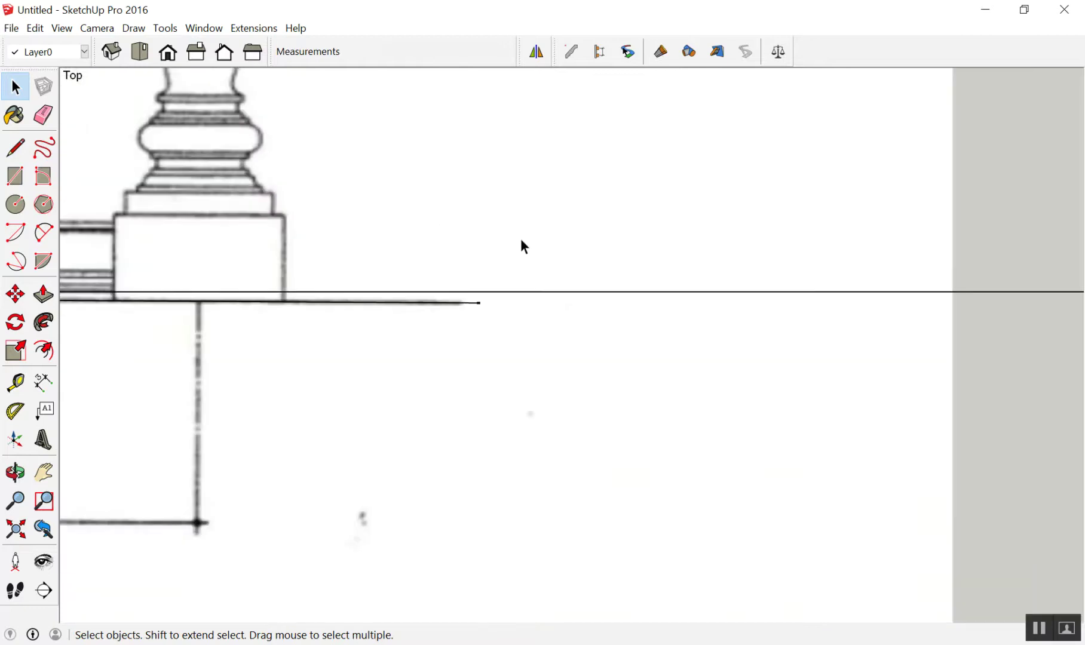
scroll(382, 299, "up", 2)
scroll(382, 302, "up", 2)
scroll(561, 339, "up", 2)
scroll(565, 343, "up", 2)
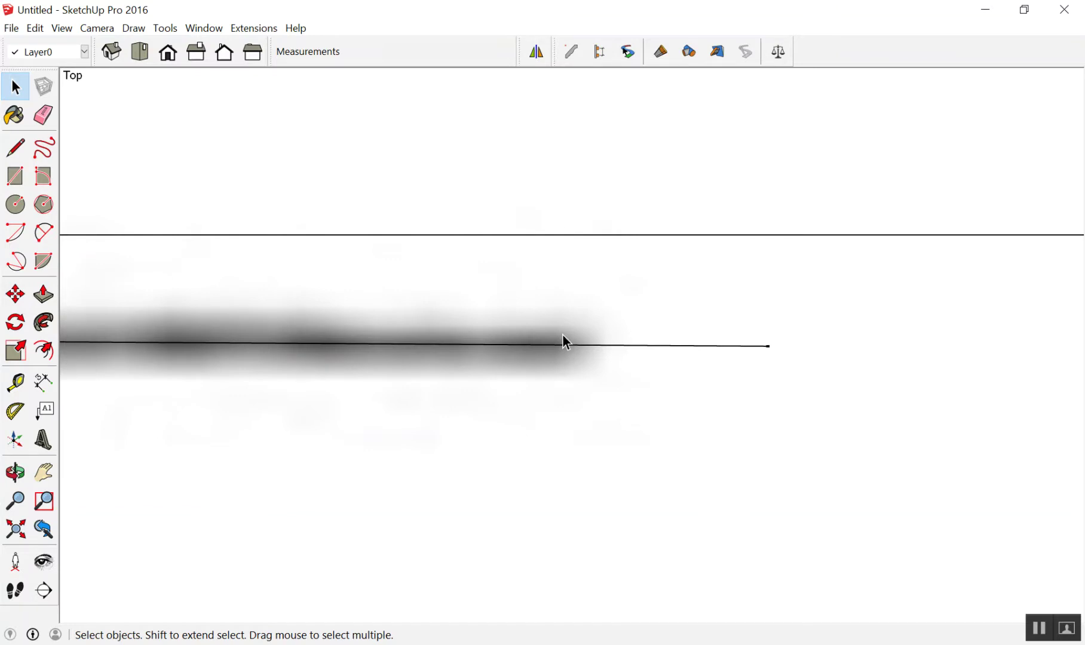
scroll(509, 387, "down", 2)
scroll(561, 283, "down", 4)
scroll(751, 259, "down", 3)
scroll(752, 252, "down", 3)
scroll(679, 282, "down", 3)
scroll(648, 122, "up", 1)
scroll(731, 138, "up", 2)
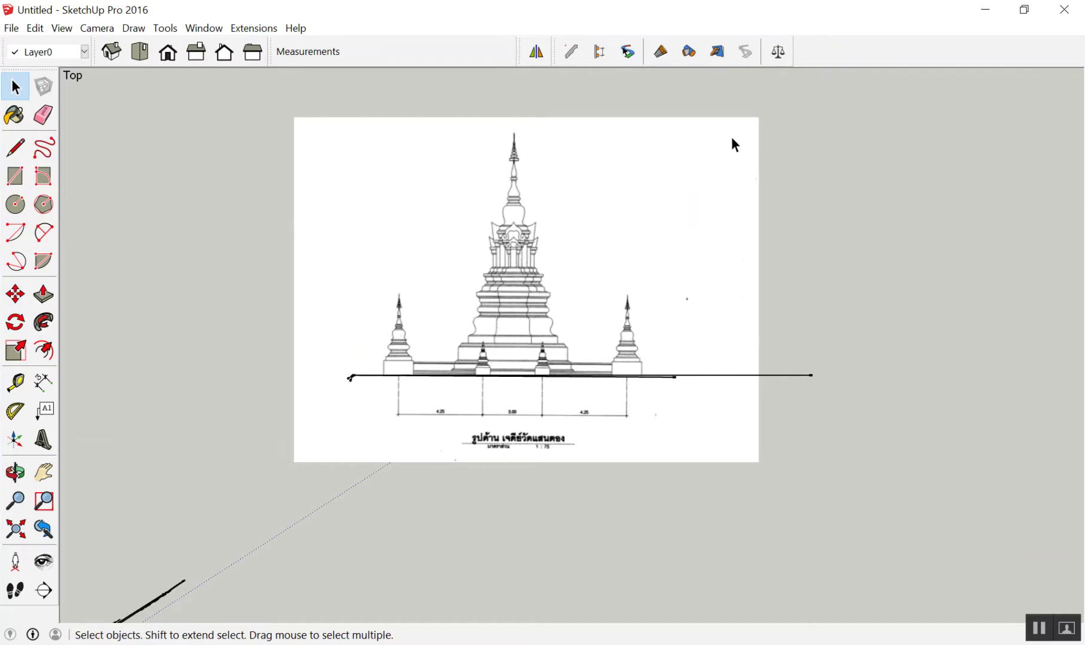
scroll(386, 392, "up", 1)
scroll(322, 389, "up", 2)
scroll(323, 388, "up", 3)
scroll(323, 387, "up", 2)
scroll(322, 389, "up", 2)
scroll(320, 387, "down", 1)
scroll(319, 384, "down", 3)
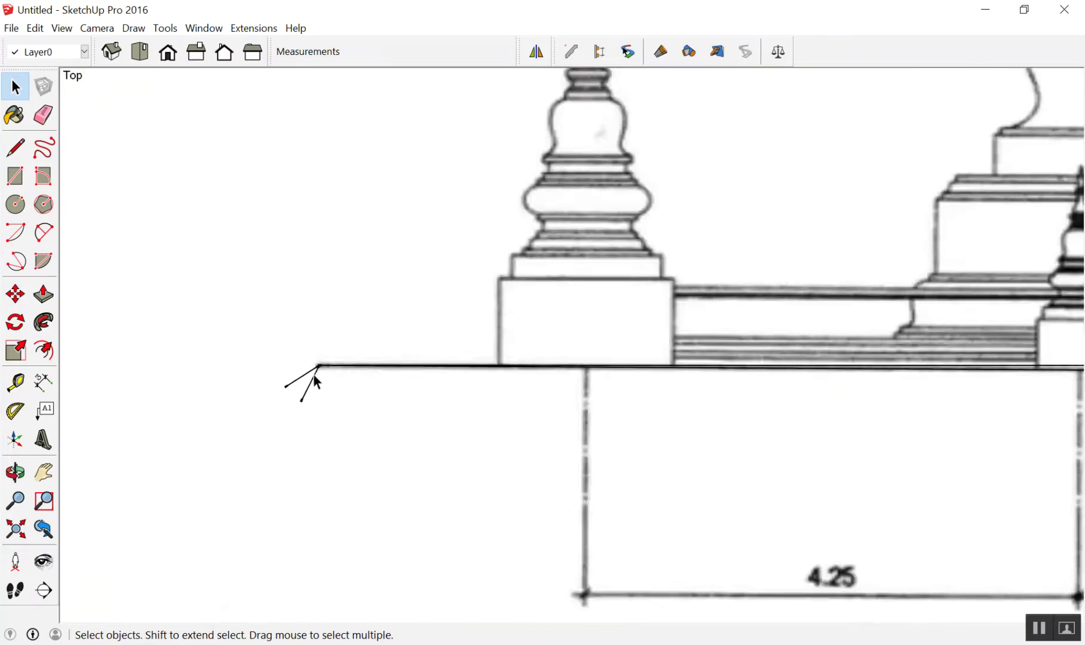
scroll(314, 376, "down", 3)
scroll(305, 374, "down", 3)
scroll(306, 357, "down", 1)
left_click(575, 212)
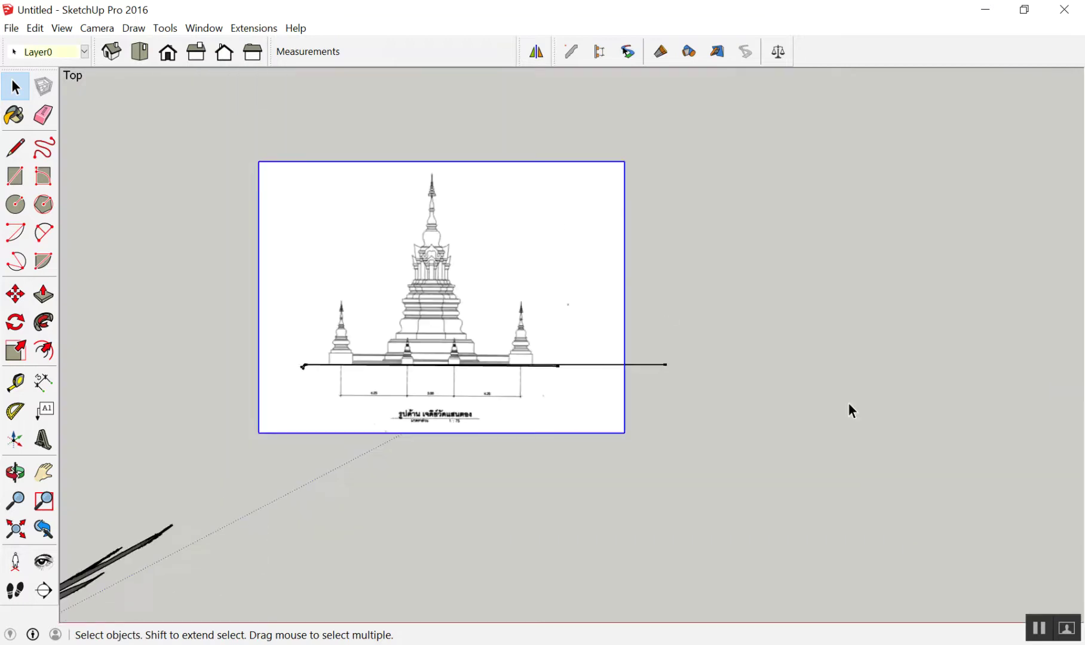
Step: Reselect the elevation image and pivot a rotation at the ground line's left end
left_click(817, 345)
left_click(600, 220)
key("q")
scroll(334, 400, "up", 1)
scroll(358, 377, "up", 1)
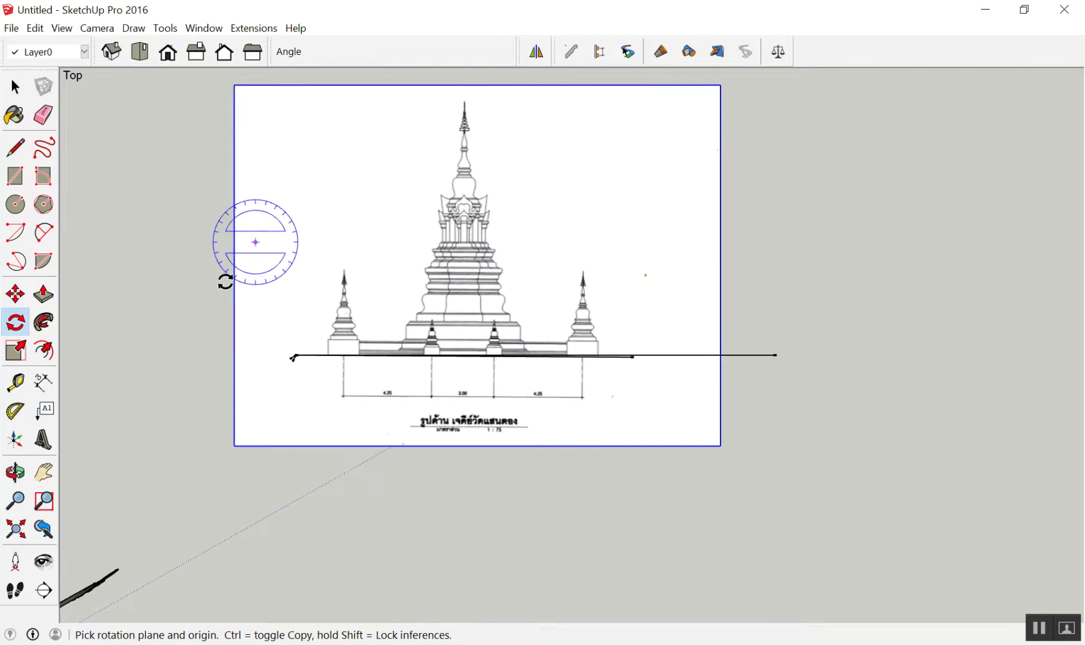
scroll(365, 338, "down", 2)
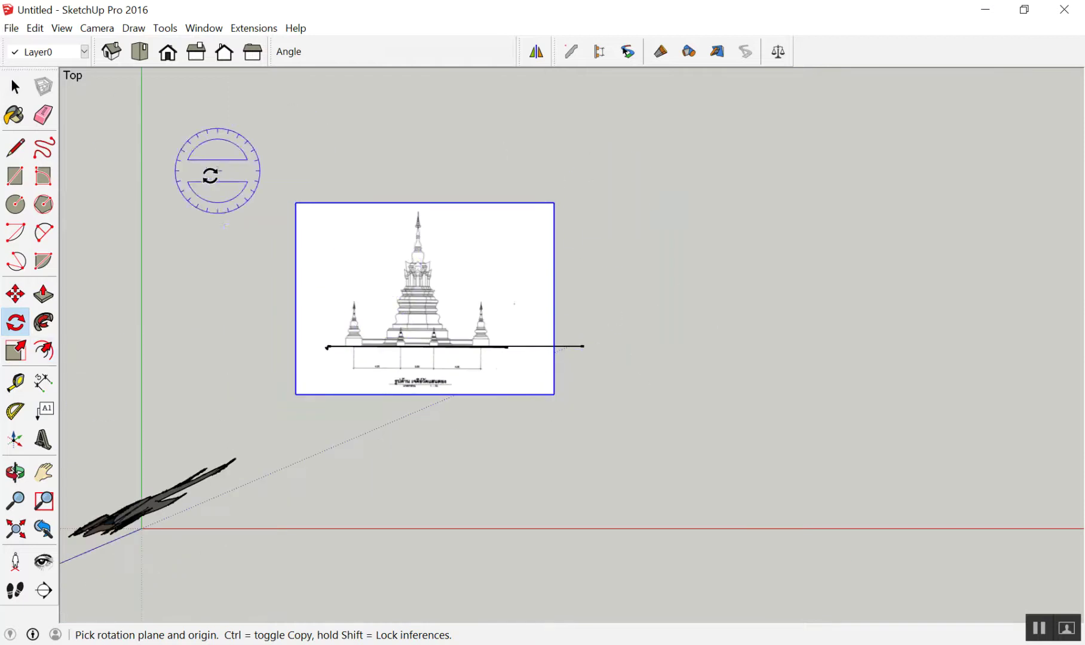
scroll(295, 242, "up", 2)
scroll(310, 474, "up", 3)
scroll(314, 436, "up", 3)
scroll(293, 355, "up", 3)
scroll(244, 305, "up", 3)
scroll(237, 281, "up", 1)
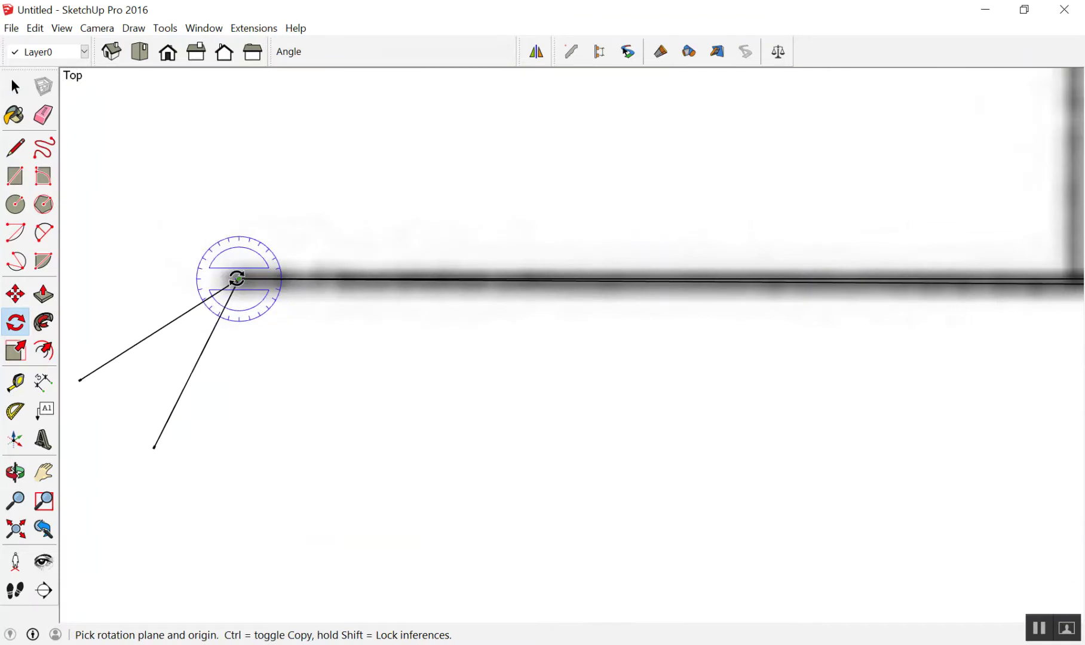
left_click(237, 279)
scroll(263, 387, "down", 5)
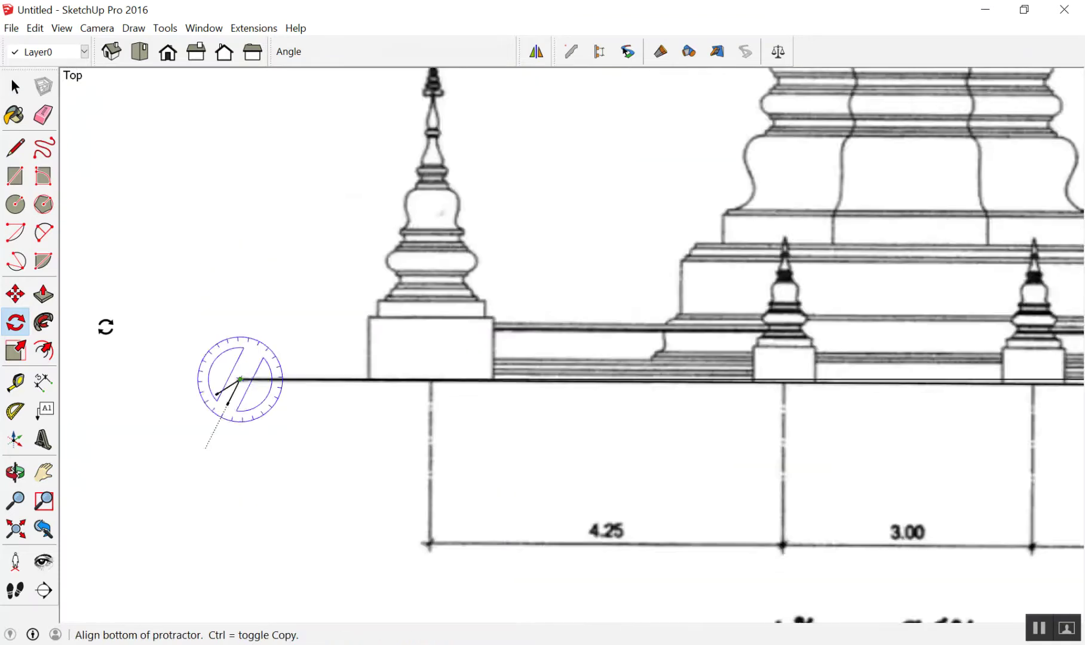
scroll(423, 251, "down", 5)
scroll(254, 310, "down", 3)
scroll(482, 288, "down", 1)
scroll(447, 312, "up", 3)
scroll(945, 264, "up", 1)
scroll(632, 359, "down", 1)
scroll(625, 313, "up", 3)
scroll(617, 309, "up", 2)
scroll(617, 309, "up", 2)
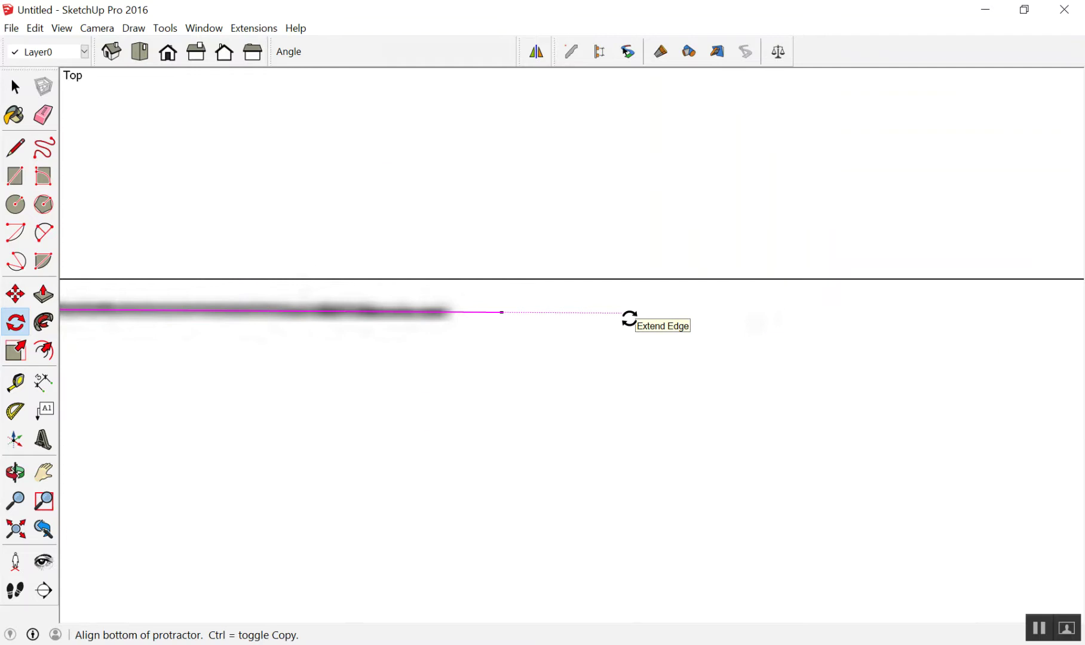
Step: Rotate the image about 0.3° from the traced ground line onto the horizontal reference
left_click(627, 316)
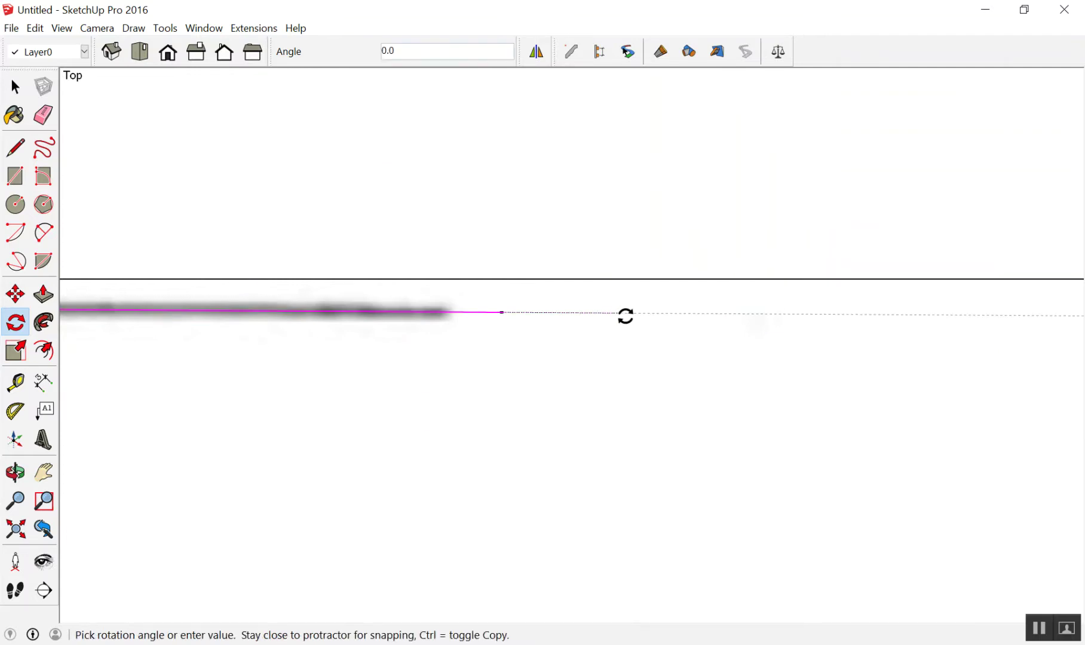
scroll(686, 233, "down", 2)
scroll(704, 192, "down", 3)
scroll(677, 286, "up", 4)
scroll(717, 145, "up", 2)
middle_click_drag(717, 152, 723, 213, "shift")
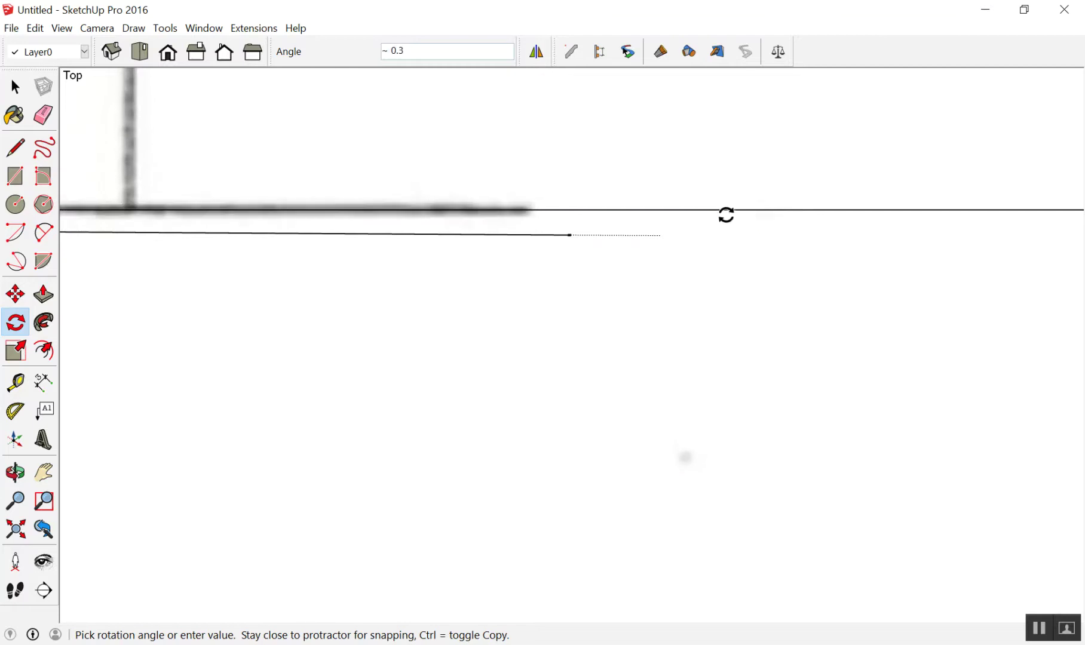
left_click(726, 214)
scroll(753, 274, "down", 1)
scroll(775, 358, "down", 2)
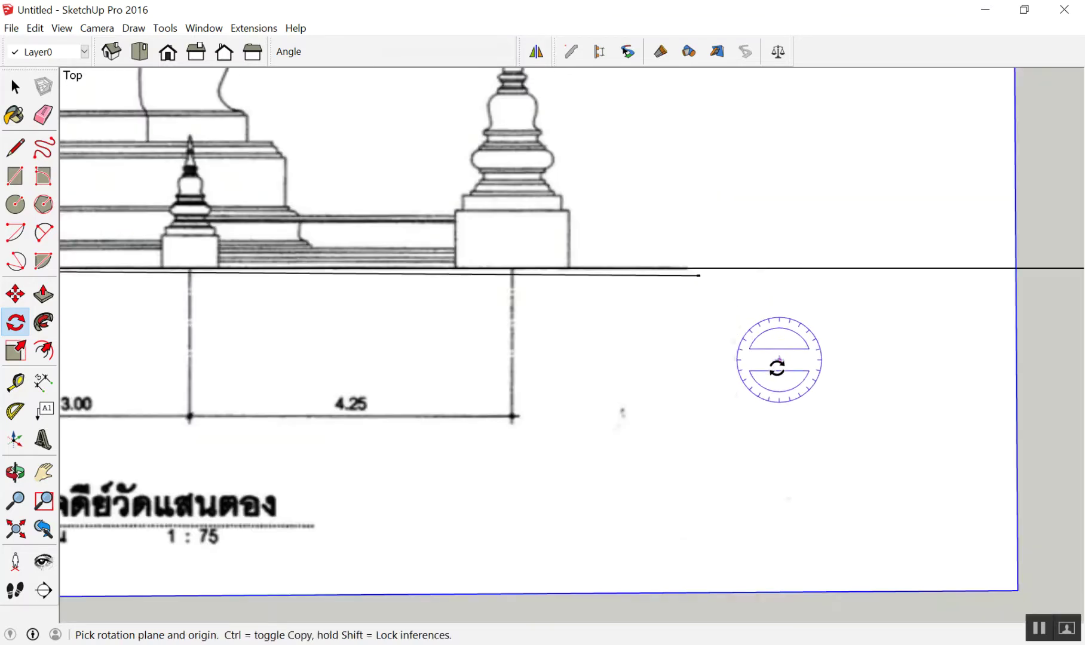
key("space")
scroll(725, 328, "up", 1)
scroll(652, 320, "up", 2)
scroll(656, 311, "up", 1)
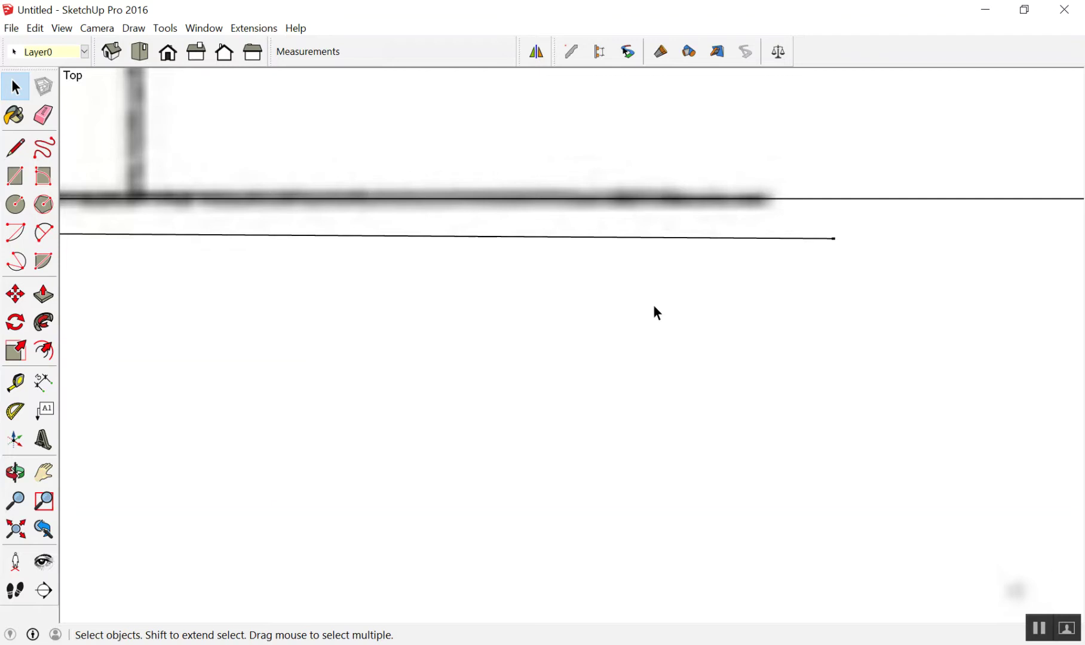
Step: Start rotating the temple image about the left end of its base line
scroll(655, 302, "down", 3)
scroll(786, 235, "down", 3)
scroll(866, 251, "down", 3)
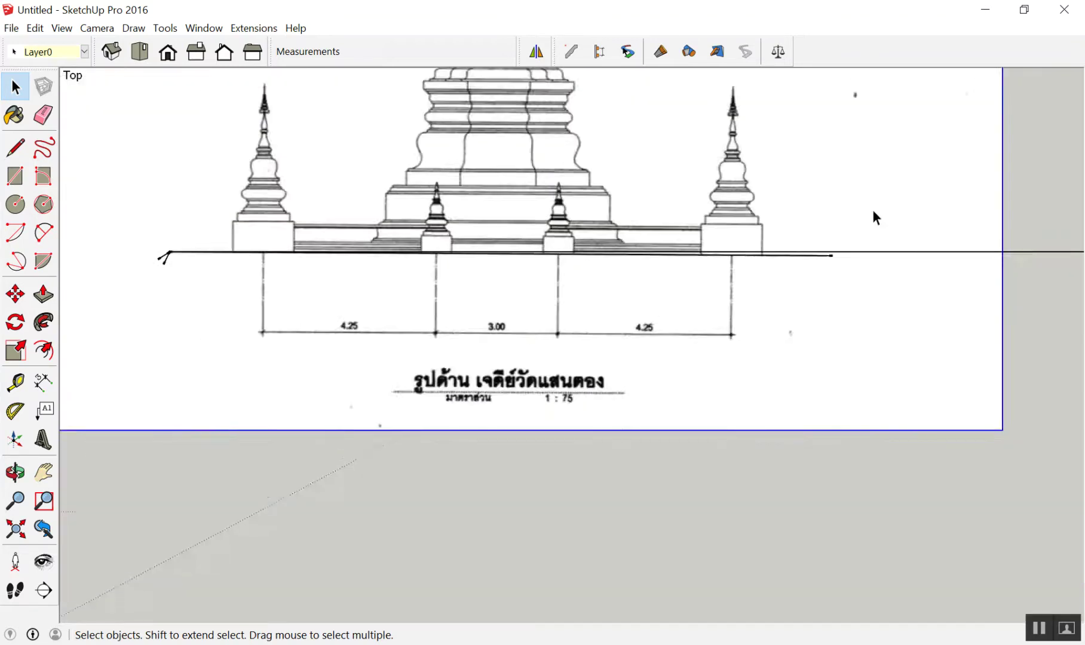
scroll(874, 217, "down", 3)
scroll(887, 239, "down", 3)
scroll(888, 242, "up", 1)
scroll(767, 259, "up", 2)
scroll(501, 230, "up", 2)
scroll(246, 178, "up", 1)
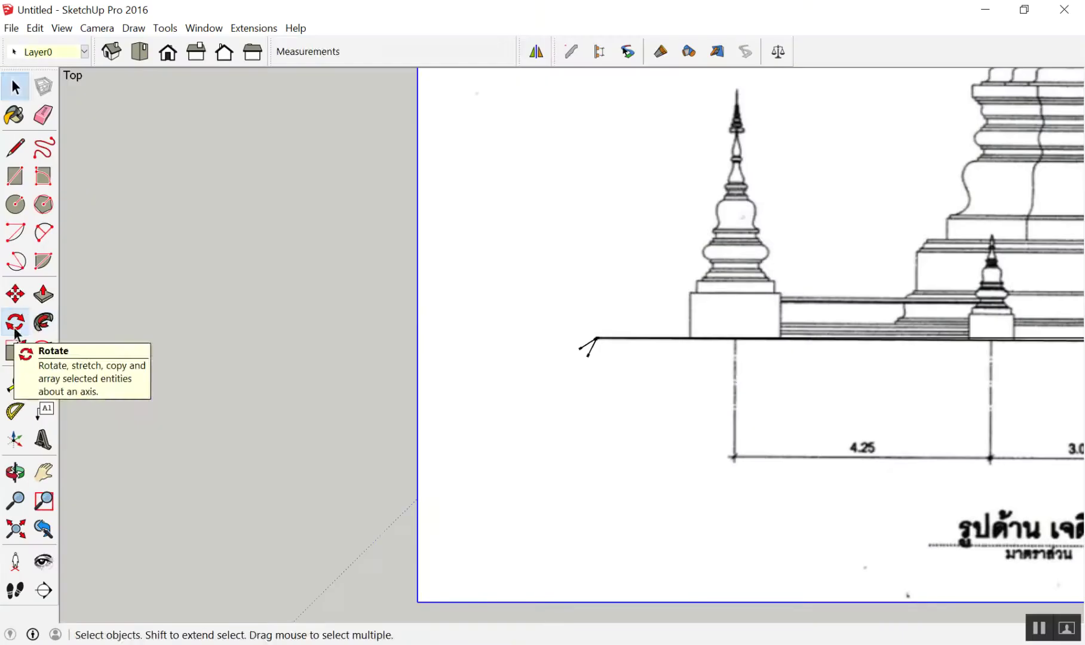
left_click(15, 325)
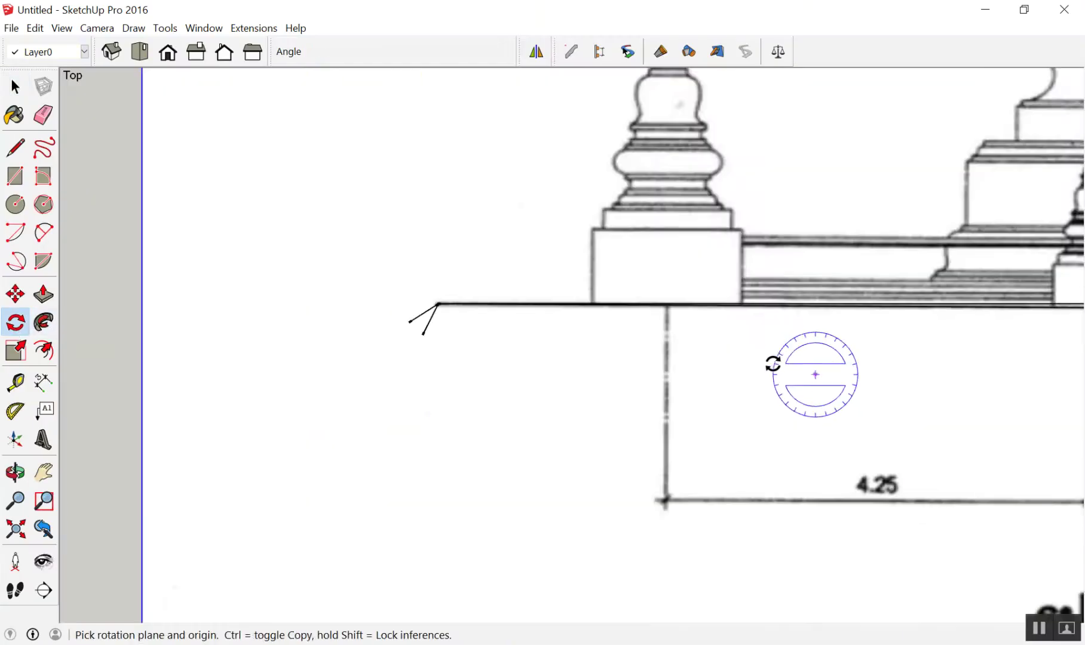
scroll(554, 341, "up", 3)
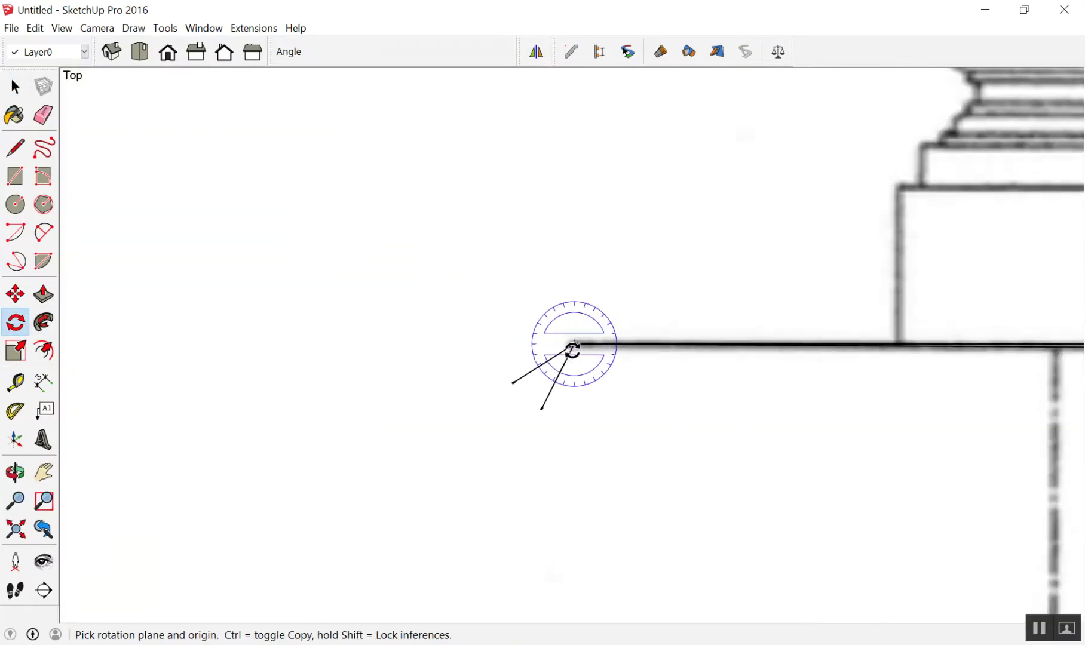
left_click(572, 349)
Step: Rotate the image until its base line lies level on the horizontal reference line
scroll(460, 288, "down", 2)
scroll(322, 260, "down", 3)
scroll(255, 285, "down", 2)
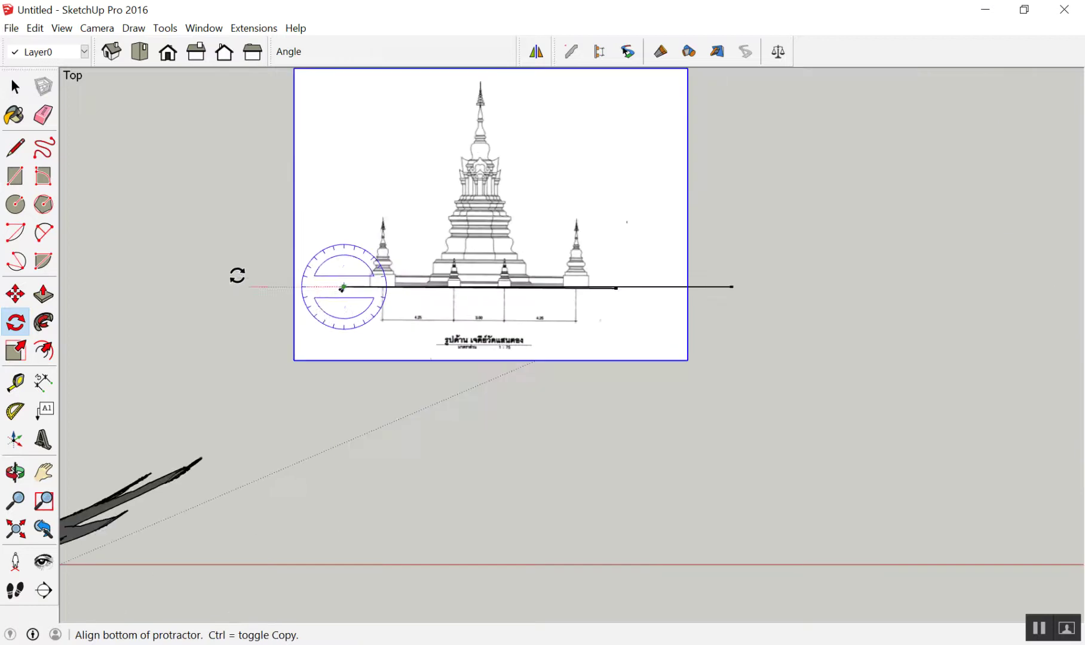
scroll(699, 339, "up", 3)
scroll(724, 409, "up", 2)
scroll(645, 380, "up", 2)
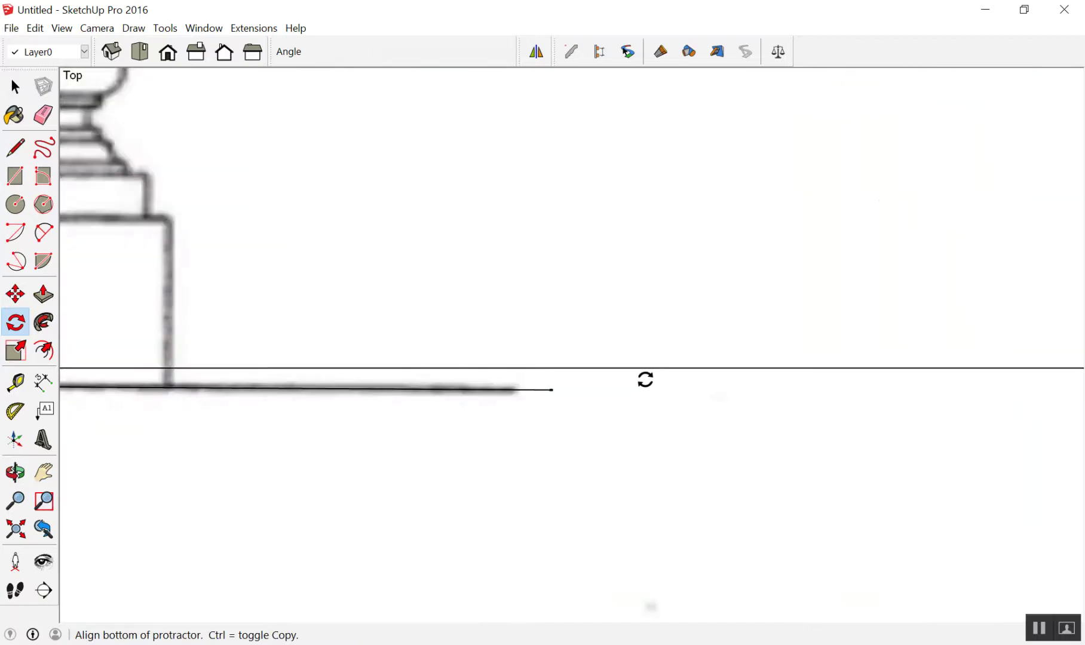
scroll(645, 380, "up", 1)
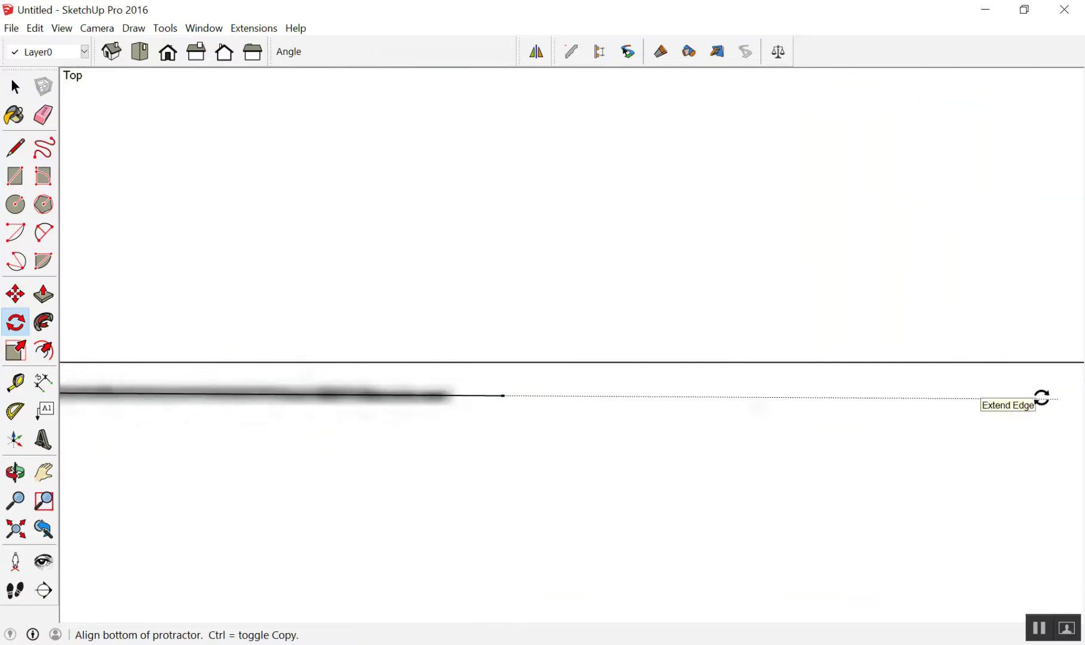
left_click(1042, 398)
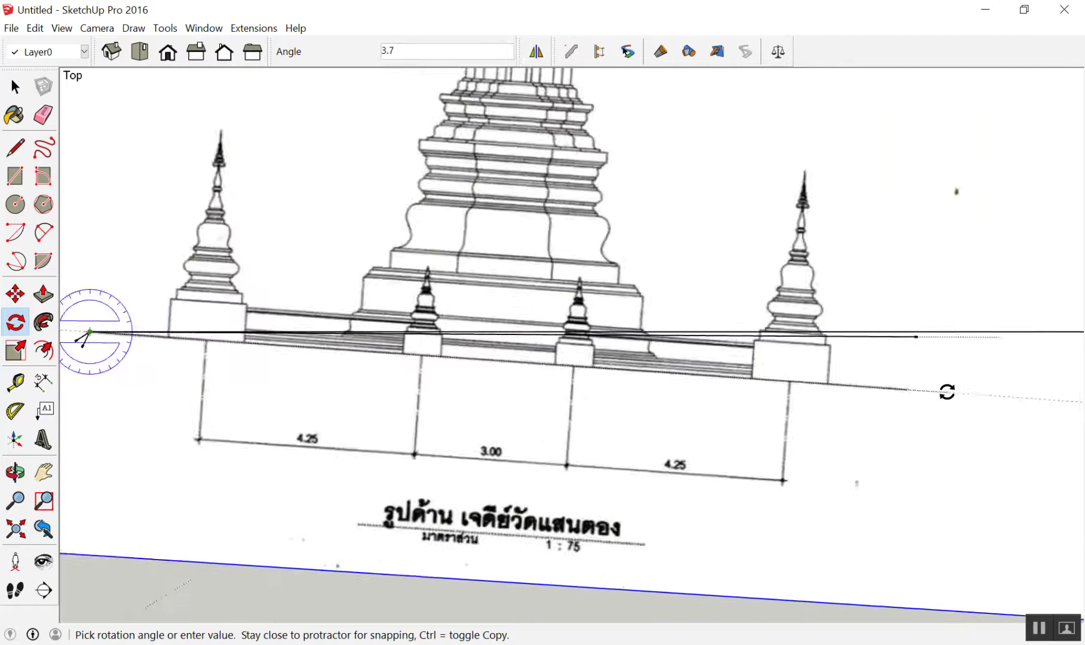
scroll(947, 391, "down", 3)
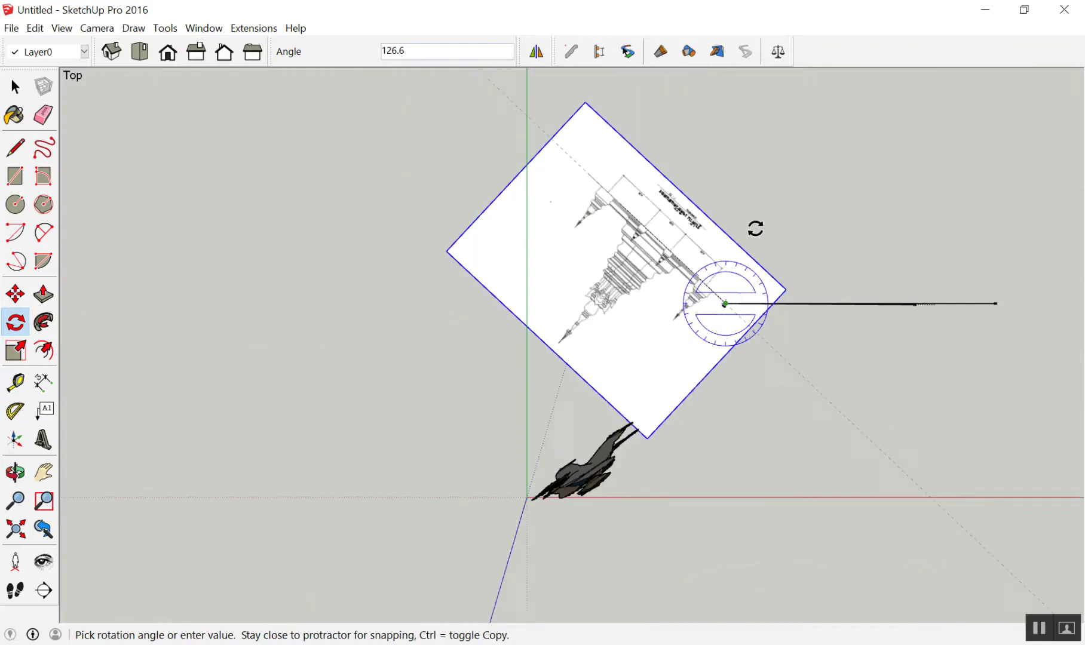
scroll(1000, 293, "up", 3)
scroll(1002, 254, "up", 1)
scroll(999, 269, "up", 1)
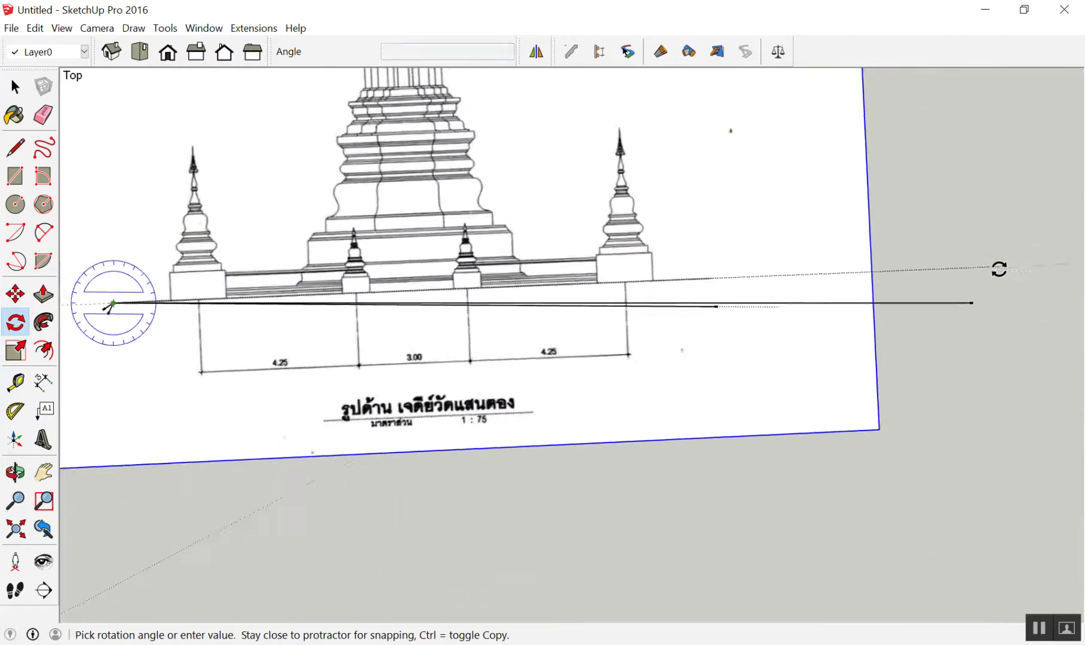
scroll(999, 269, "up", 1)
left_click(989, 300)
key("space")
scroll(740, 322, "up", 2)
scroll(860, 302, "up", 2)
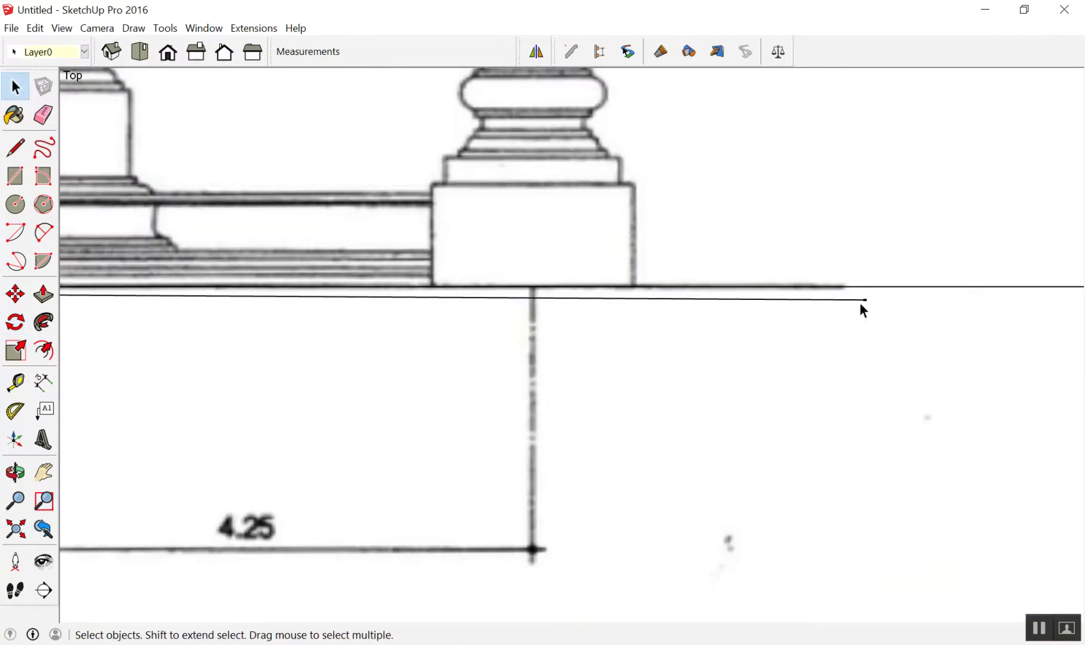
Step: Delete the short horizontal leftover line beneath the drawing's base line
left_click(861, 300)
key("Delete")
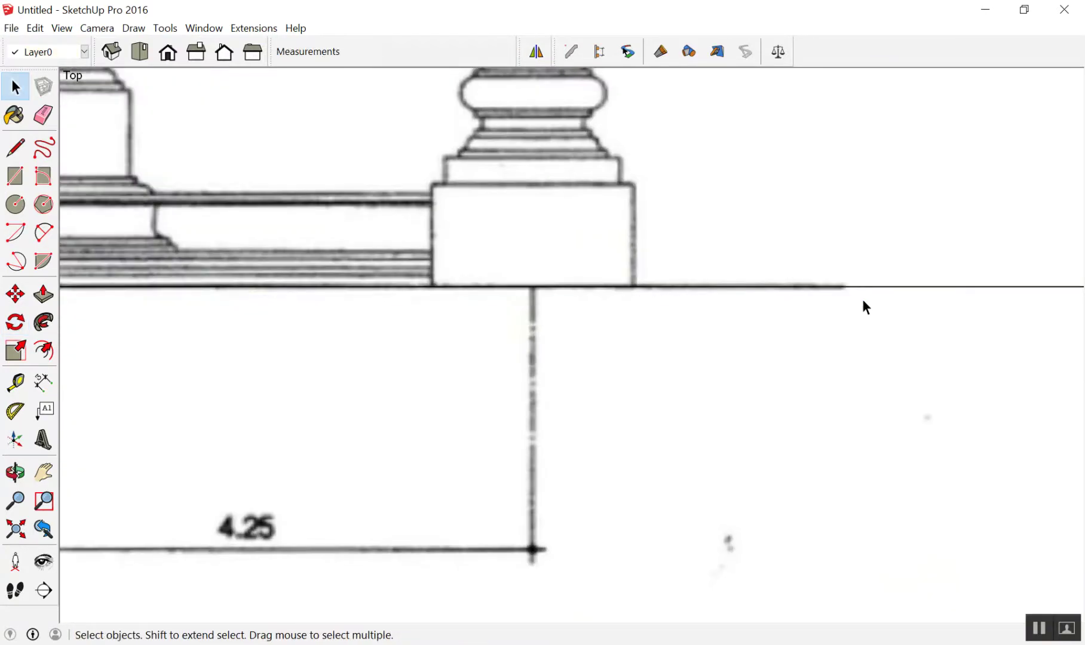
scroll(938, 299, "down", 3)
scroll(767, 271, "up", 2)
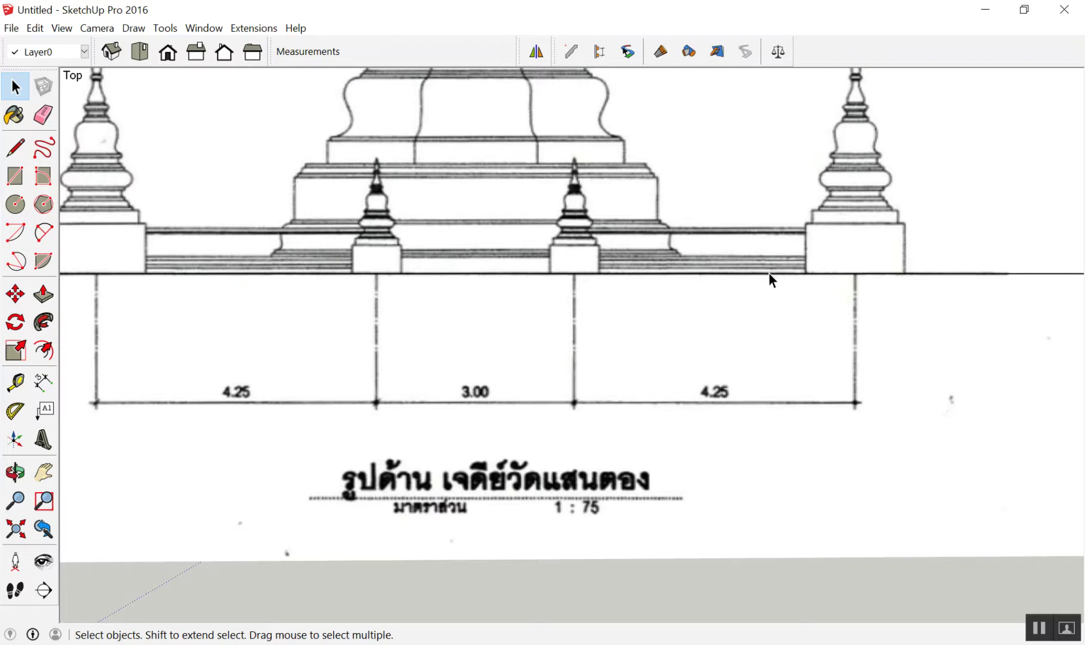
scroll(768, 272, "down", 3)
scroll(796, 245, "up", 2)
scroll(330, 325, "up", 3)
scroll(298, 289, "up", 3)
scroll(311, 279, "down", 1)
scroll(324, 265, "up", 3)
scroll(334, 256, "up", 1)
scroll(341, 251, "down", 1)
scroll(344, 246, "down", 2)
scroll(355, 233, "down", 1)
scroll(366, 228, "up", 2)
key("l")
scroll(310, 225, "up", 2)
scroll(291, 203, "up", 1)
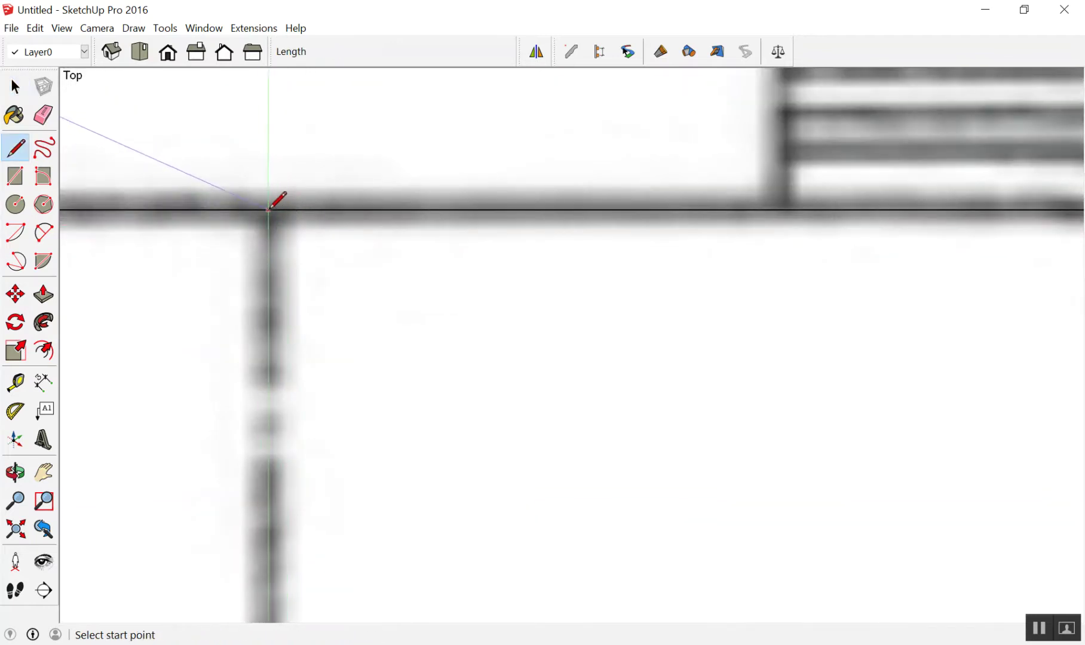
Step: Draw vertical lines down from both outer 4.25 dimension ends to below the drawing
left_click(268, 207)
scroll(269, 206, "down", 1)
scroll(274, 200, "down", 2)
scroll(276, 198, "down", 2)
scroll(276, 192, "down", 2)
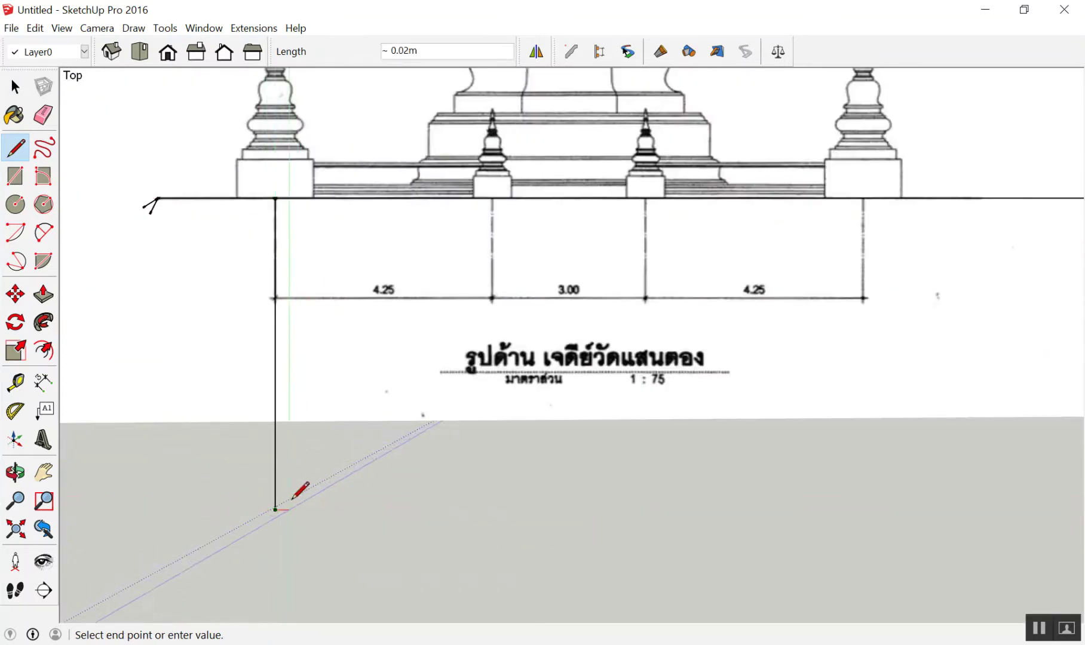
key("space")
scroll(884, 197, "up", 3)
scroll(869, 191, "up", 3)
scroll(837, 242, "up", 2)
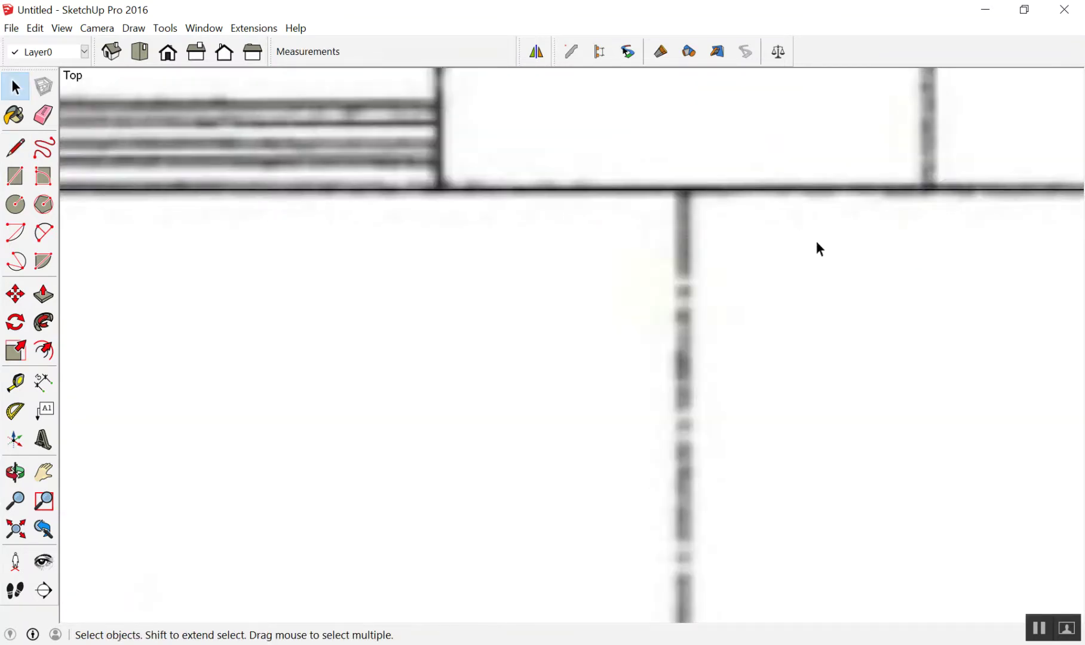
key("l")
scroll(819, 214, "up", 1)
scroll(681, 156, "up", 2)
scroll(573, 159, "up", 2)
scroll(559, 164, "up", 1)
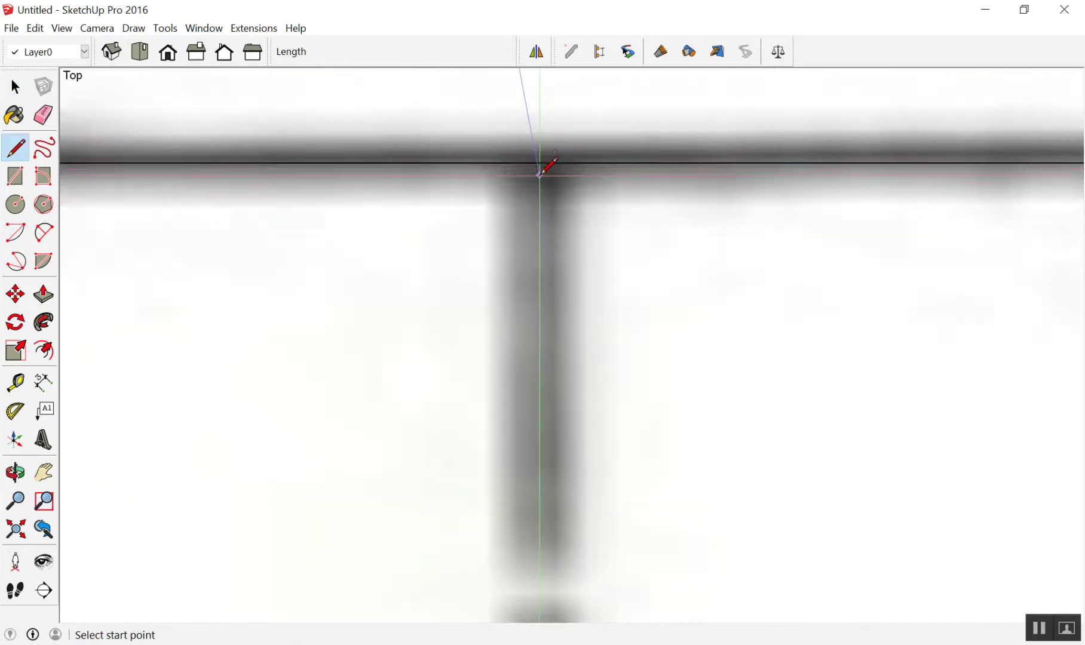
left_click(547, 163)
scroll(547, 162, "down", 1)
scroll(553, 154, "down", 1)
scroll(554, 152, "down", 2)
scroll(554, 149, "down", 1)
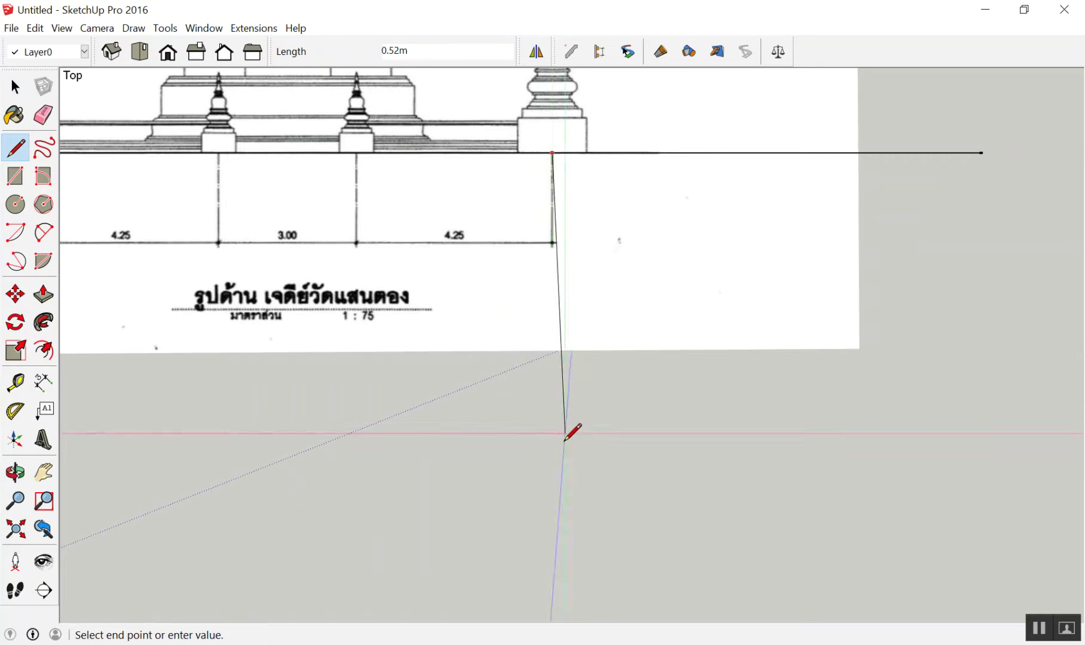
left_click(564, 442)
scroll(564, 442, "down", 1)
scroll(623, 399, "down", 1)
key("space")
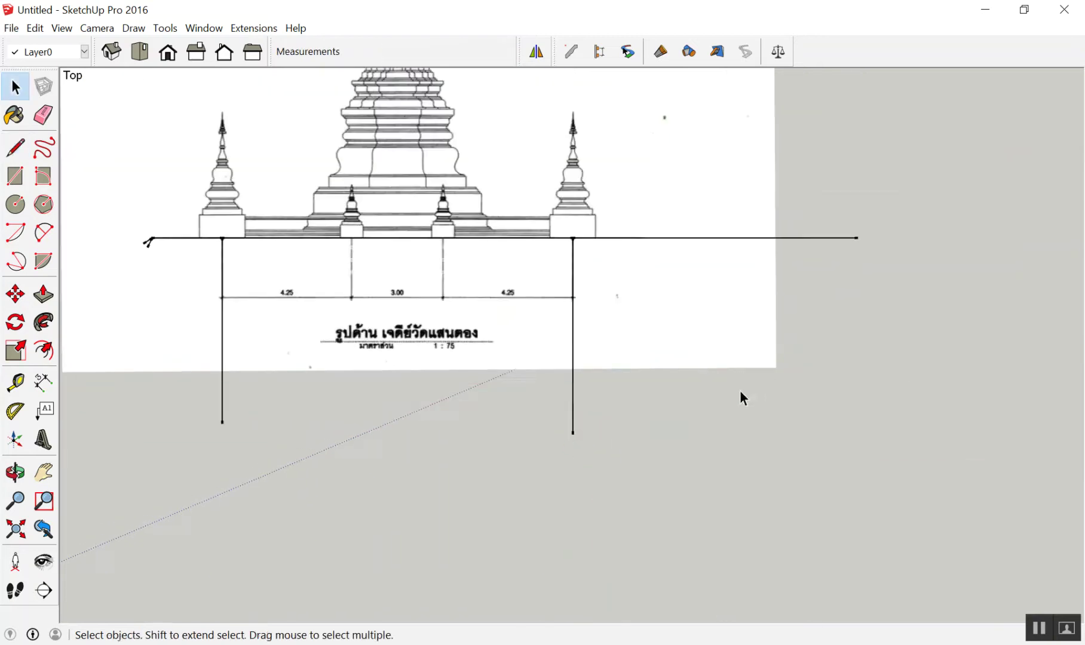
scroll(520, 329, "down", 1)
scroll(418, 269, "up", 3)
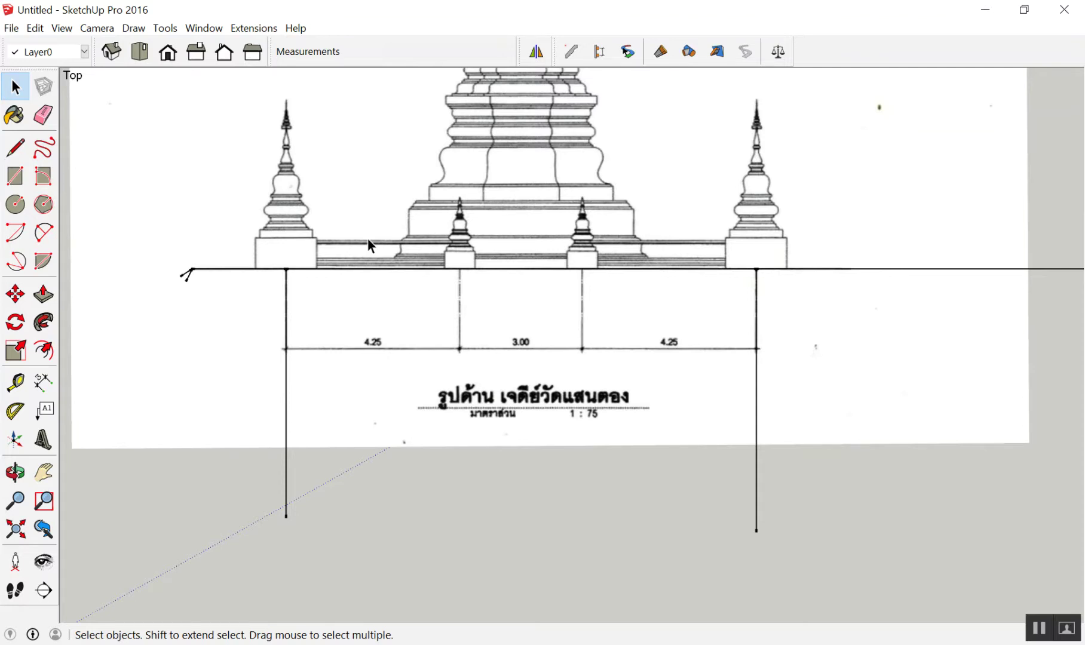
Step: Draw a horizontal line crossing both verticals and delete the face it creates
key("l")
scroll(382, 286, "down", 2)
scroll(323, 280, "up", 3)
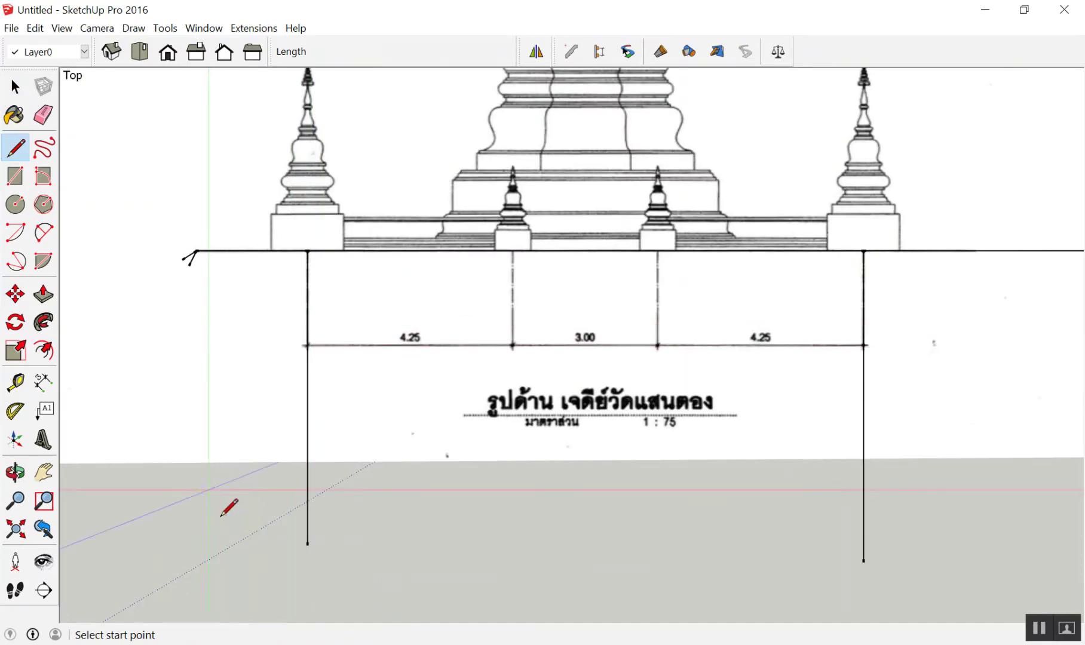
left_click(228, 484)
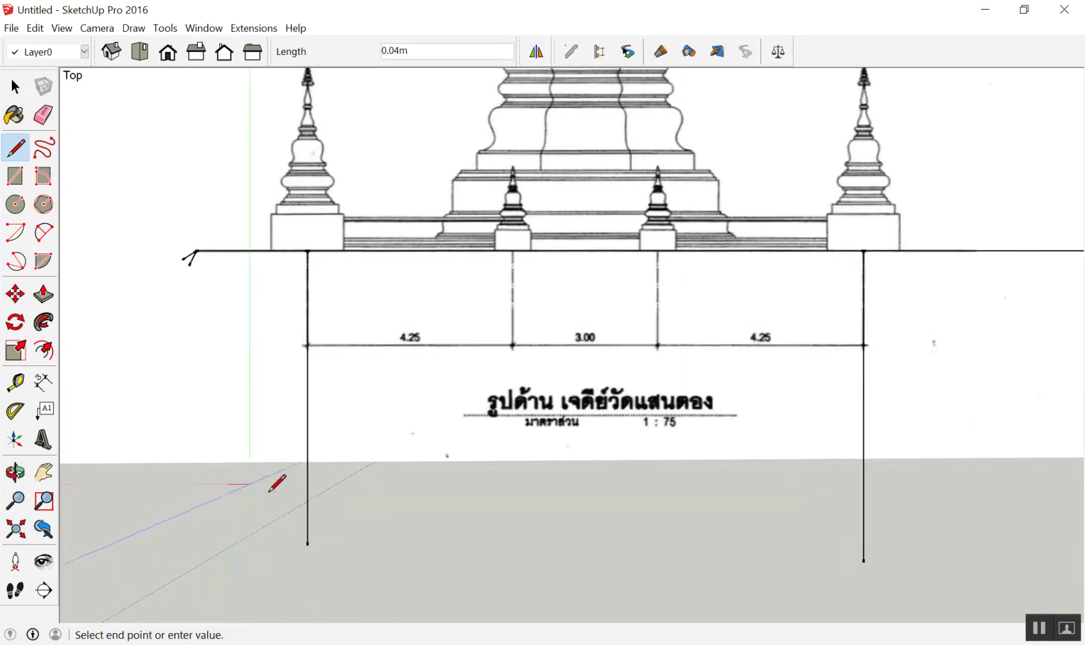
left_click(1008, 484)
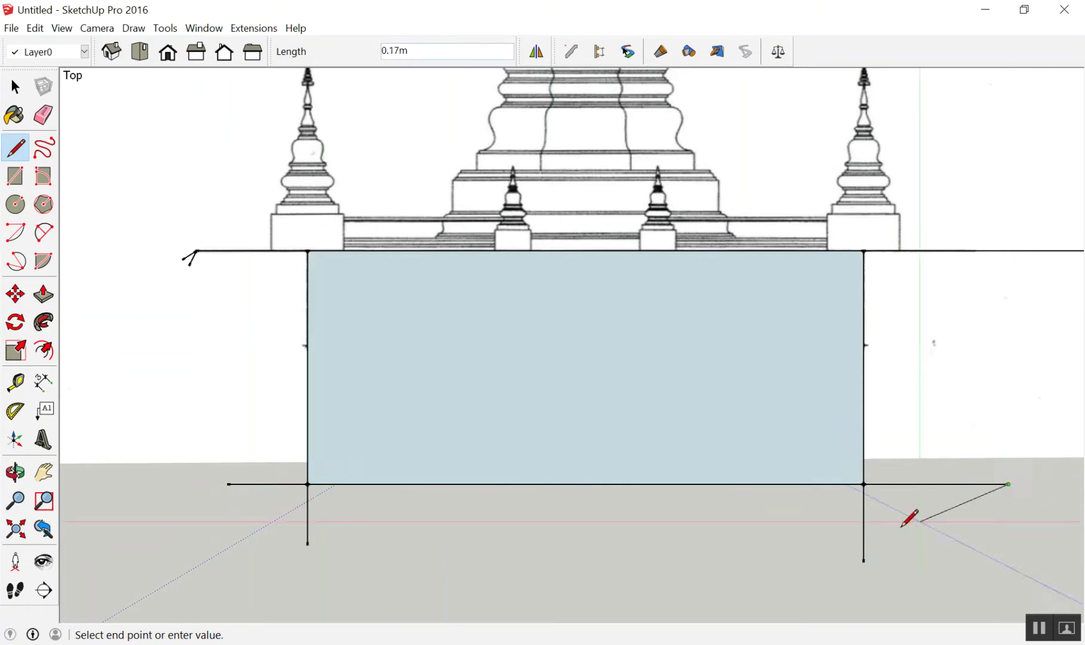
key("space")
left_click(733, 369)
key("Delete")
scroll(732, 367, "down", 3)
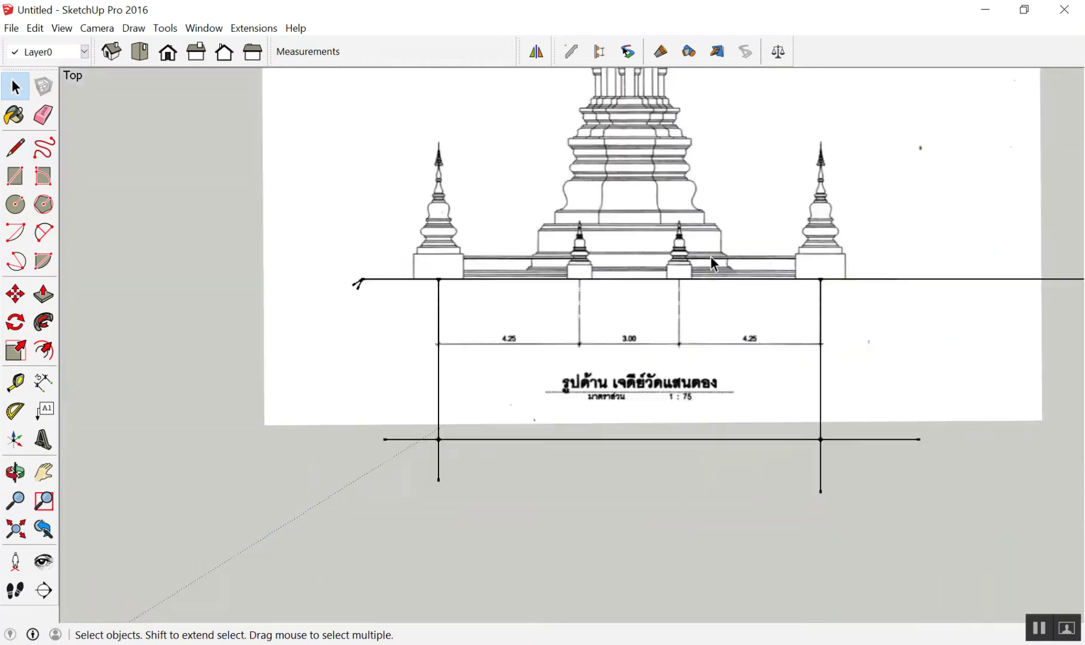
scroll(710, 256, "up", 1)
scroll(536, 449, "down", 3)
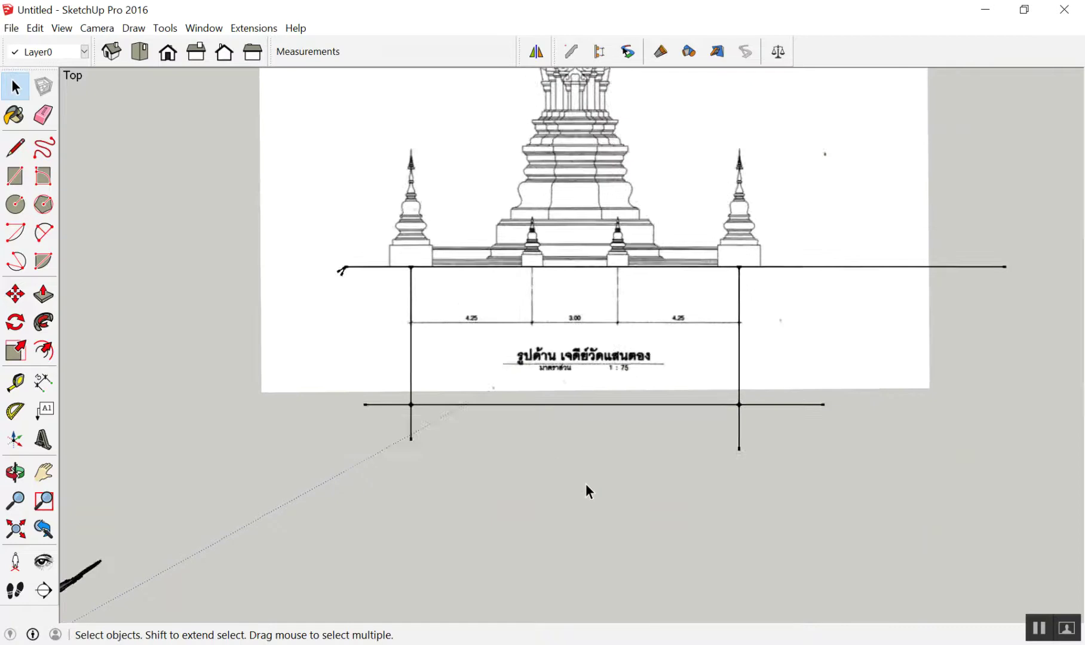
scroll(569, 482, "up", 3)
scroll(584, 458, "up", 1)
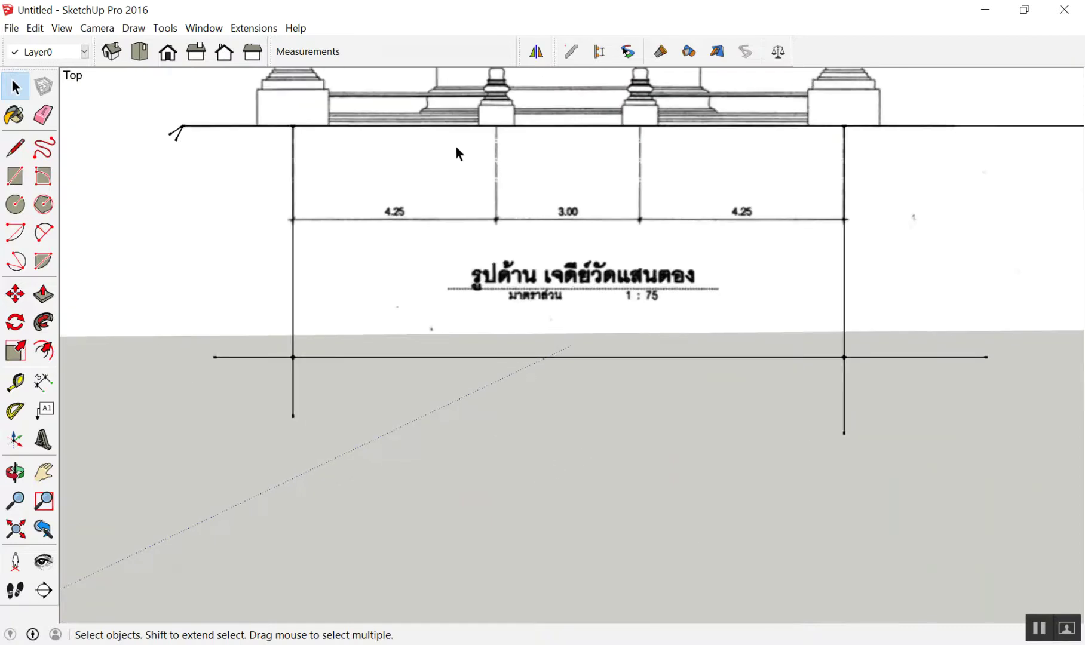
Step: Add a 0.98m dimension between the two vertical line intersections, placed below them
left_click(43, 381)
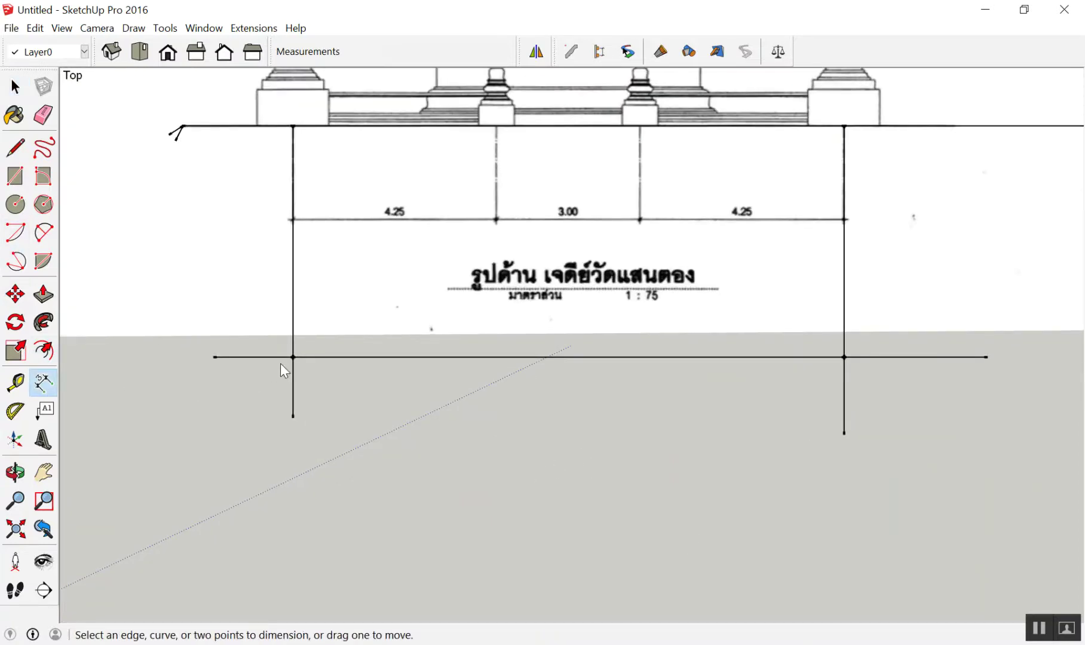
left_click(292, 356)
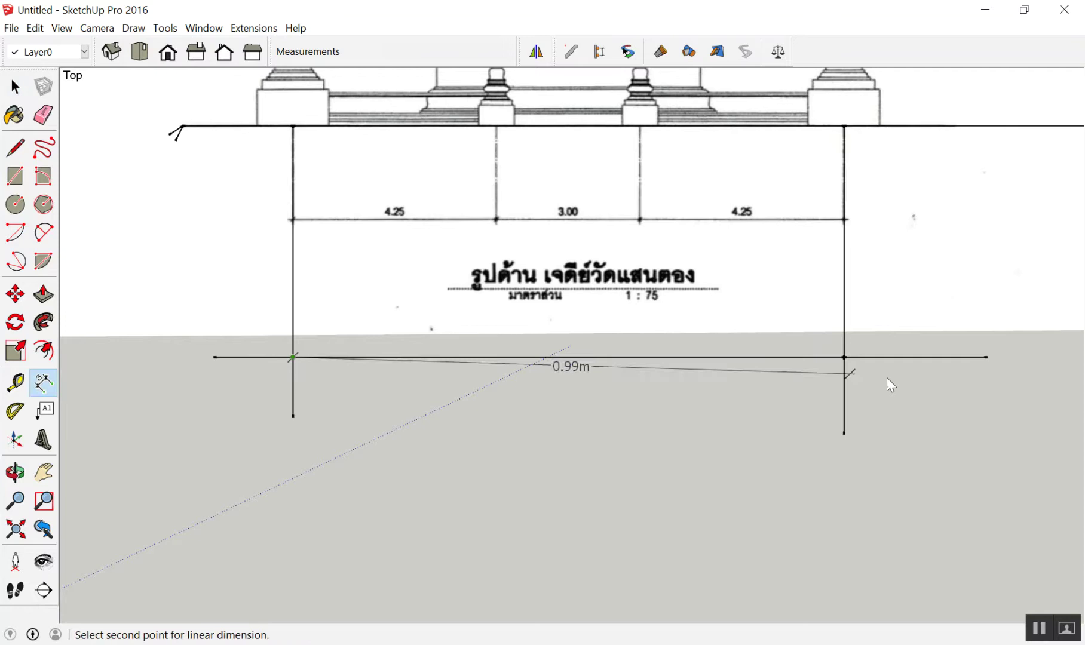
left_click(844, 356)
left_click(861, 469)
scroll(598, 490, "up", 2)
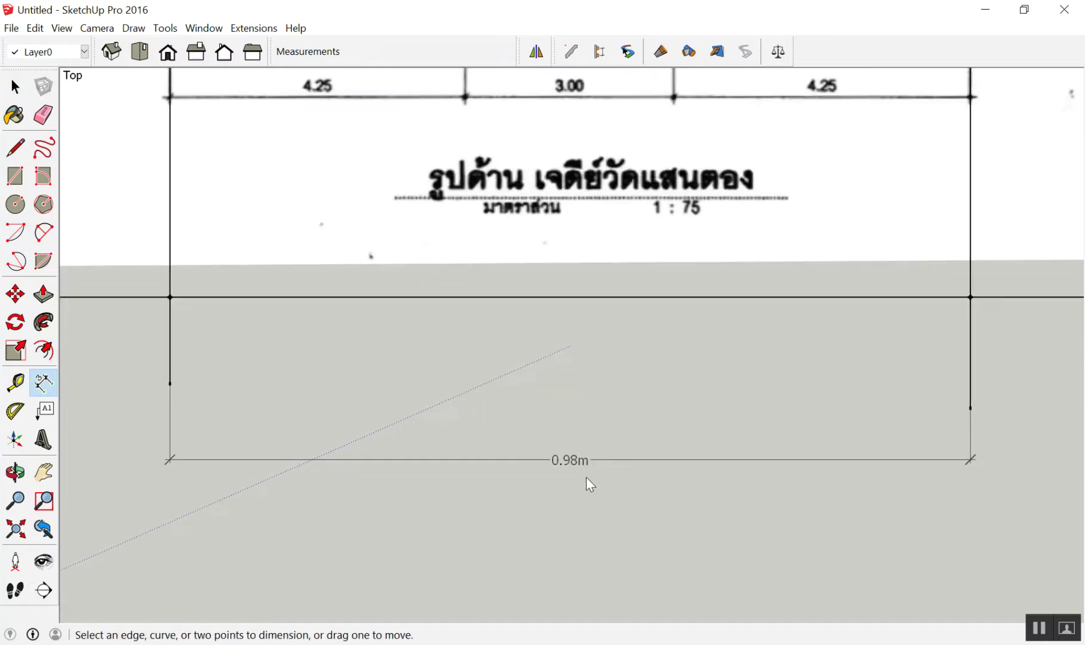
scroll(584, 476, "down", 2)
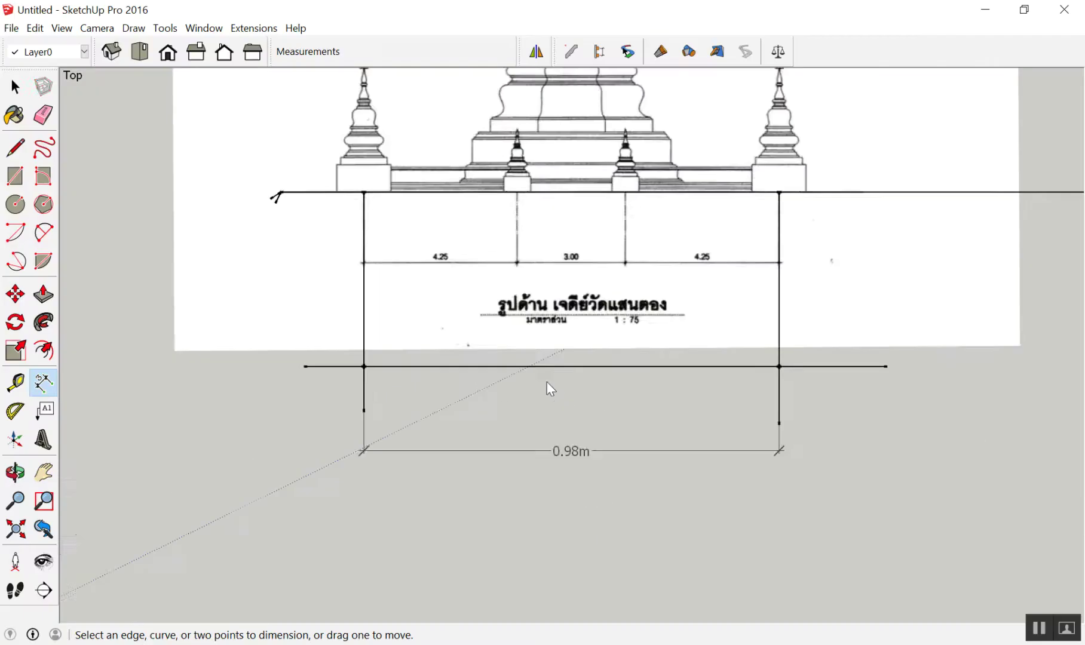
scroll(547, 385, "down", 1)
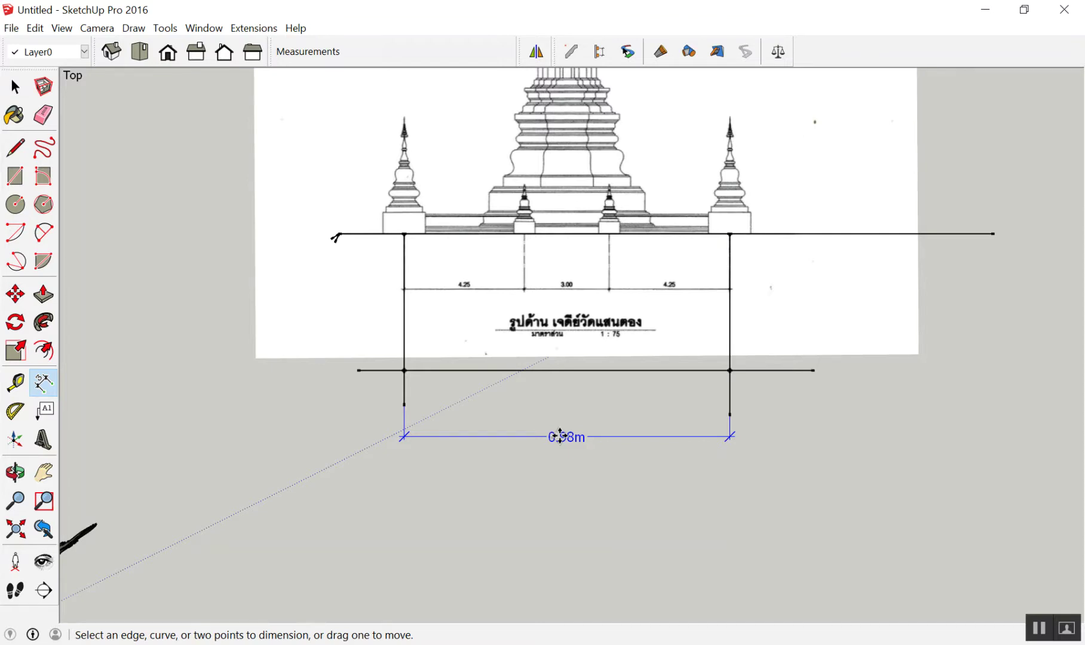
left_click(559, 437)
scroll(560, 437, "down", 1)
key("space")
mouse_move(392, 488)
left_mouse_down()
mouse_move(708, 245)
mouse_move(737, 244)
left_mouse_up()
left_click(514, 394)
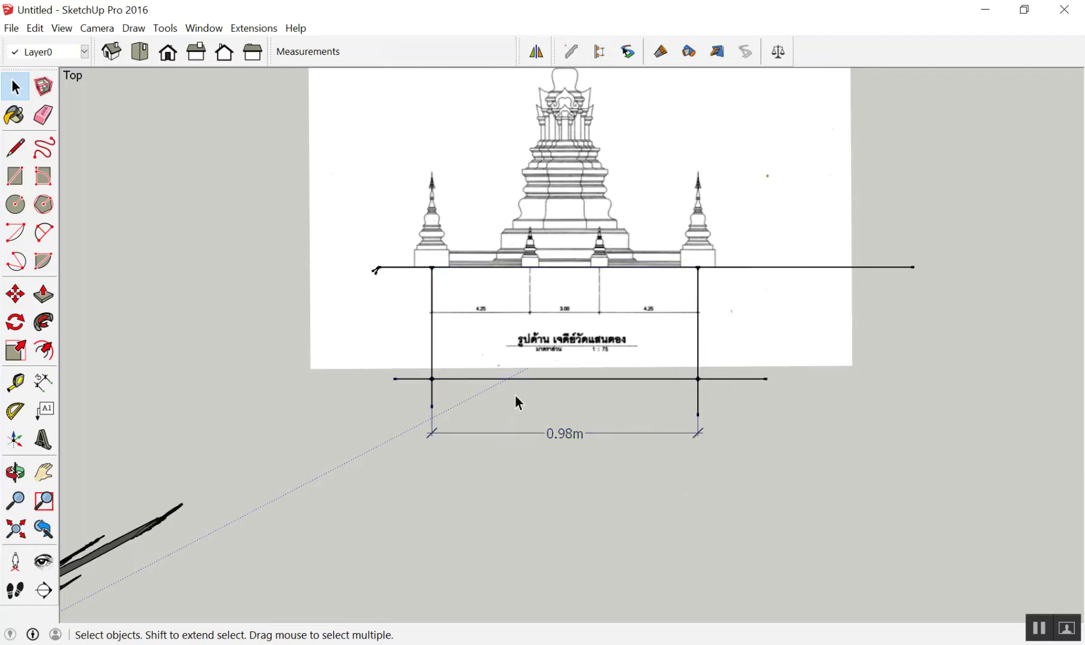
Step: Delete the lower cross line and its 0.98m dimension
left_click_drag(288, 490, 803, 349)
key("Delete")
scroll(538, 323, "up", 4)
scroll(287, 227, "up", 1)
scroll(765, 310, "down", 1)
scroll(884, 309, "down", 1)
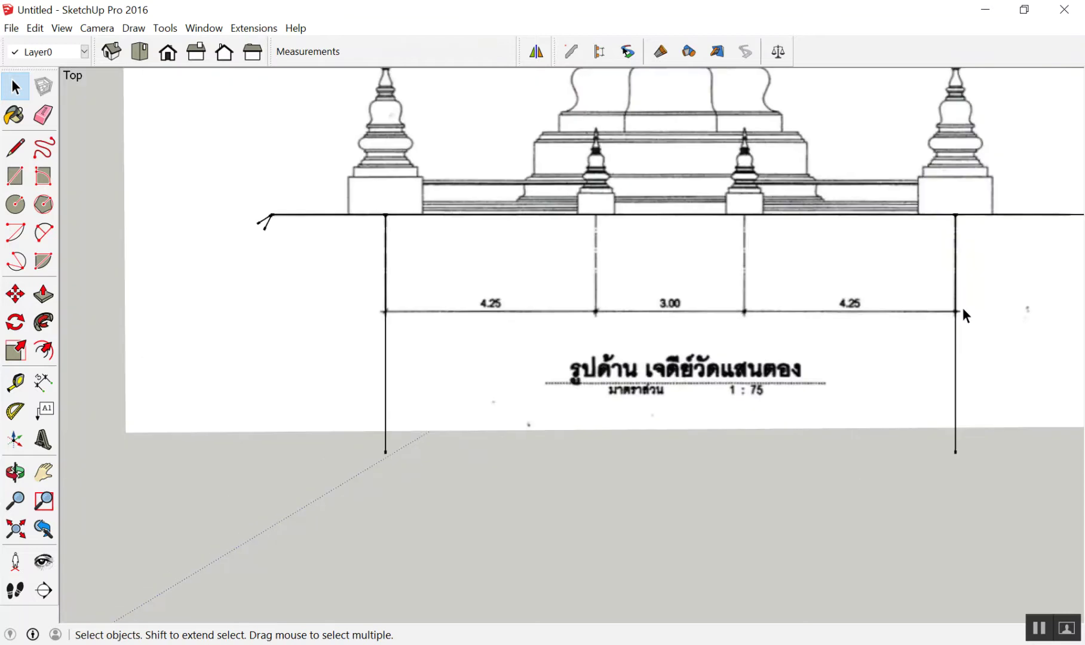
scroll(963, 310, "up", 1)
scroll(274, 386, "down", 2)
Step: Redraw the cross line between the verticals and delete only its new face
key("l")
left_click(216, 365)
left_click(809, 364)
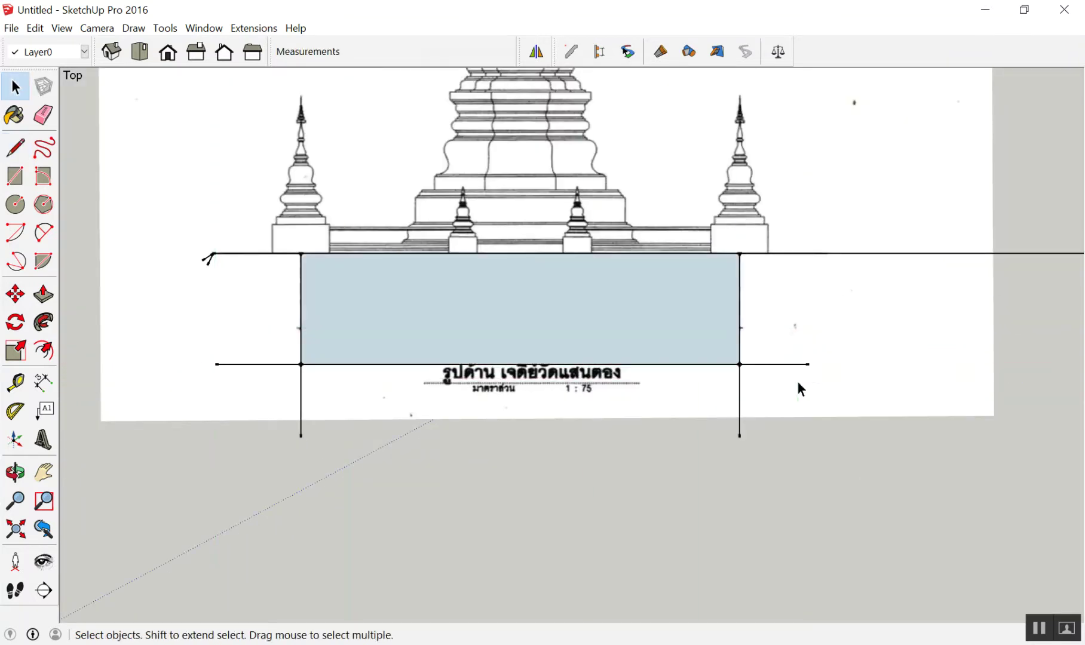
key("space")
scroll(543, 326, "up", 2)
left_click(524, 317)
key("Delete")
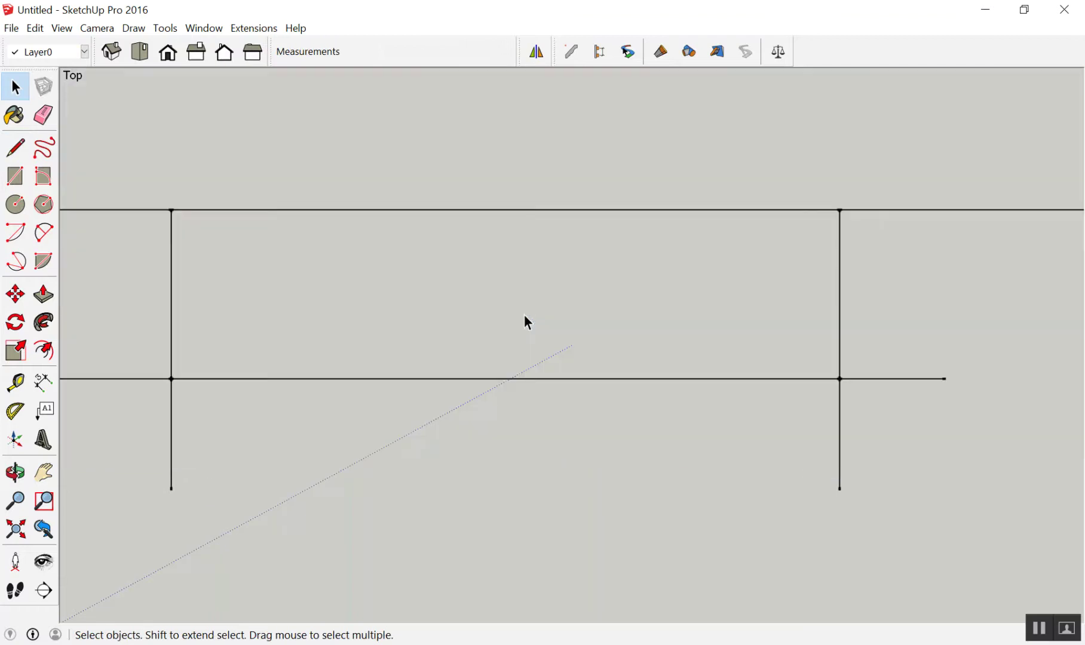
key("ctrl+z")
scroll(575, 279, "down", 2)
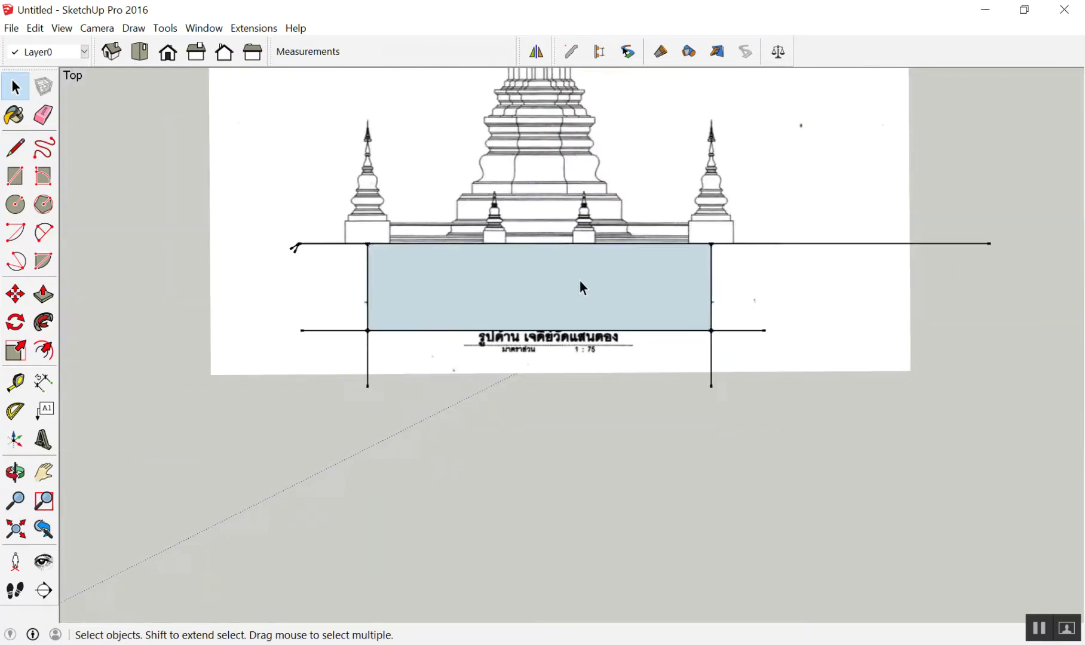
key("Delete")
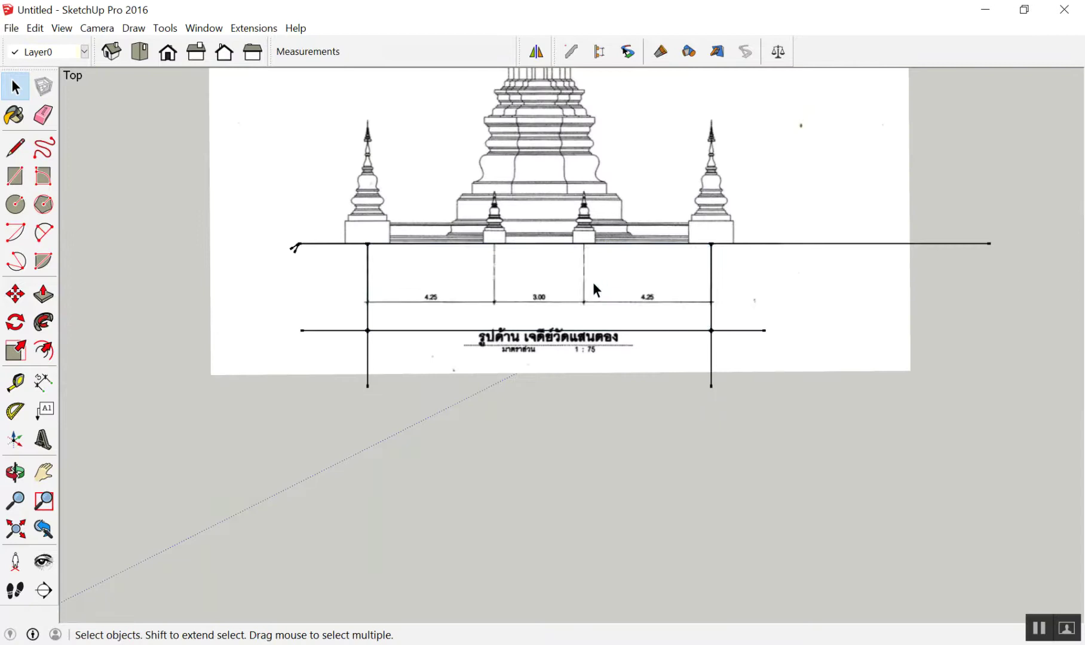
scroll(543, 350, "up", 3)
Step: Re-dimension the gap between the verticals as 0.98m, placed lower beneath the drawing
left_click(40, 381)
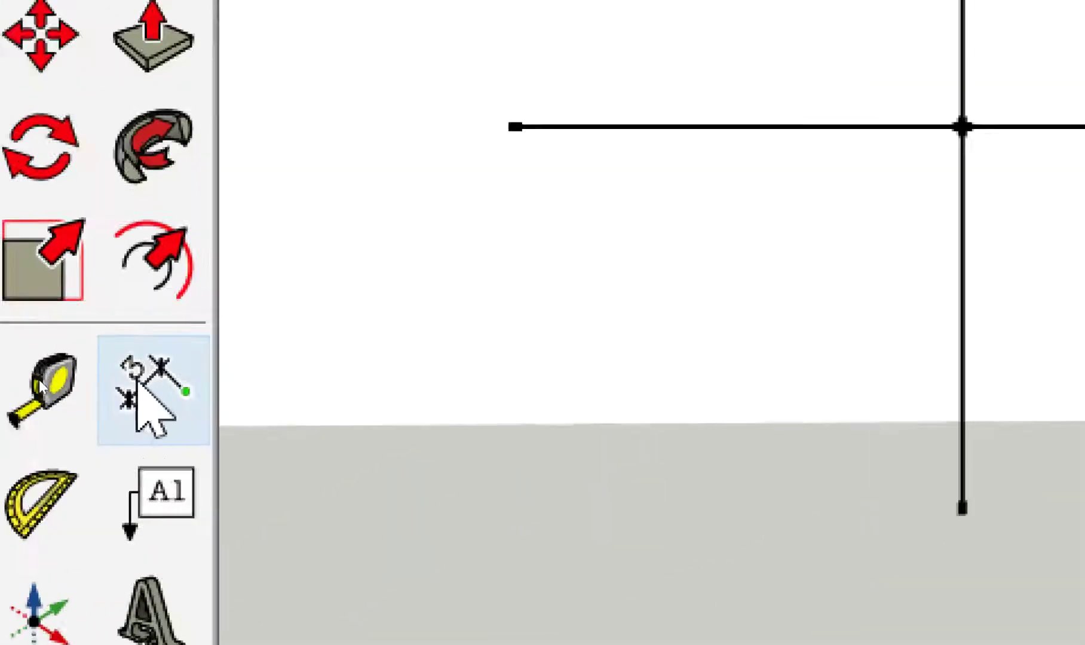
left_click(245, 317)
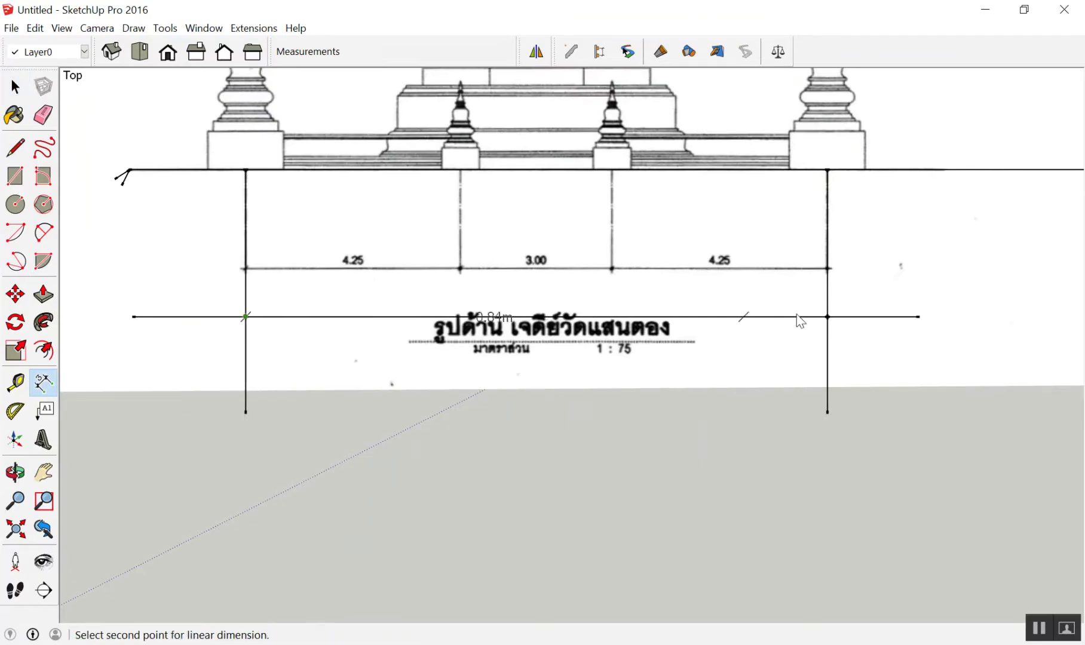
left_click(828, 317)
left_click(848, 511)
key("space")
scroll(639, 562, "up", 1)
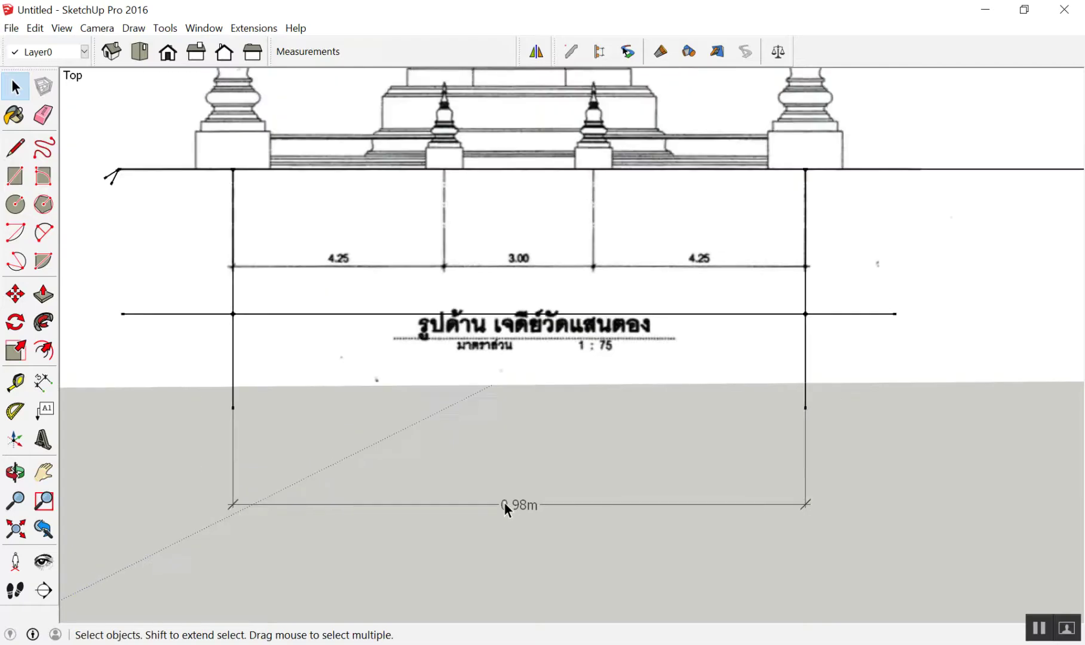
scroll(490, 487, "down", 1)
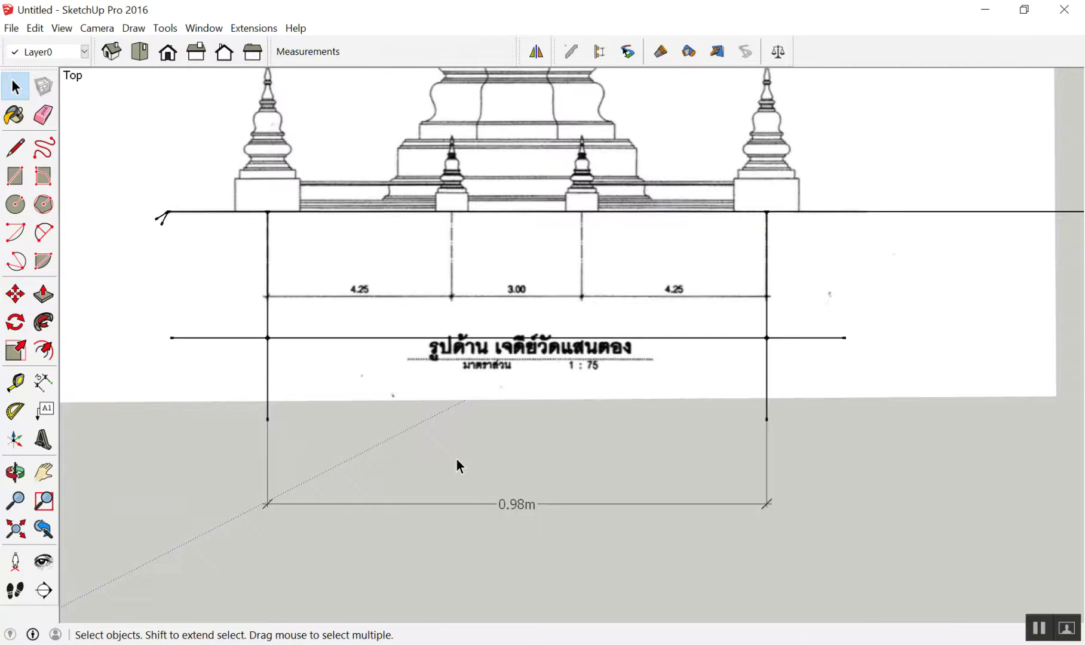
scroll(454, 457, "down", 2)
scroll(442, 439, "up", 1)
scroll(452, 442, "down", 2)
scroll(547, 227, "down", 1)
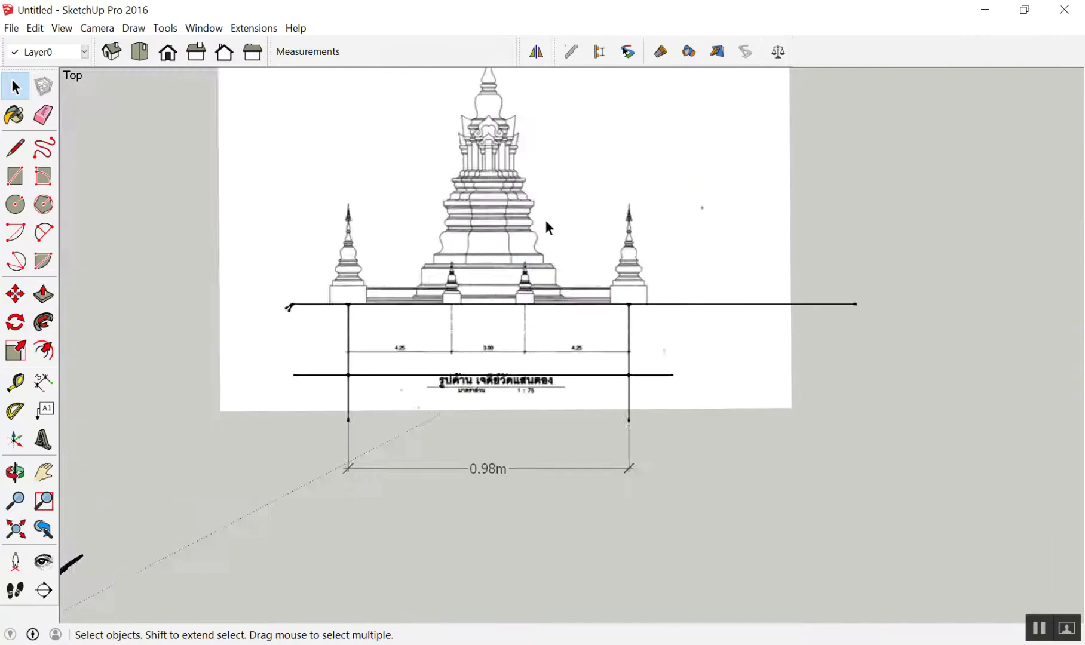
scroll(545, 226, "up", 2)
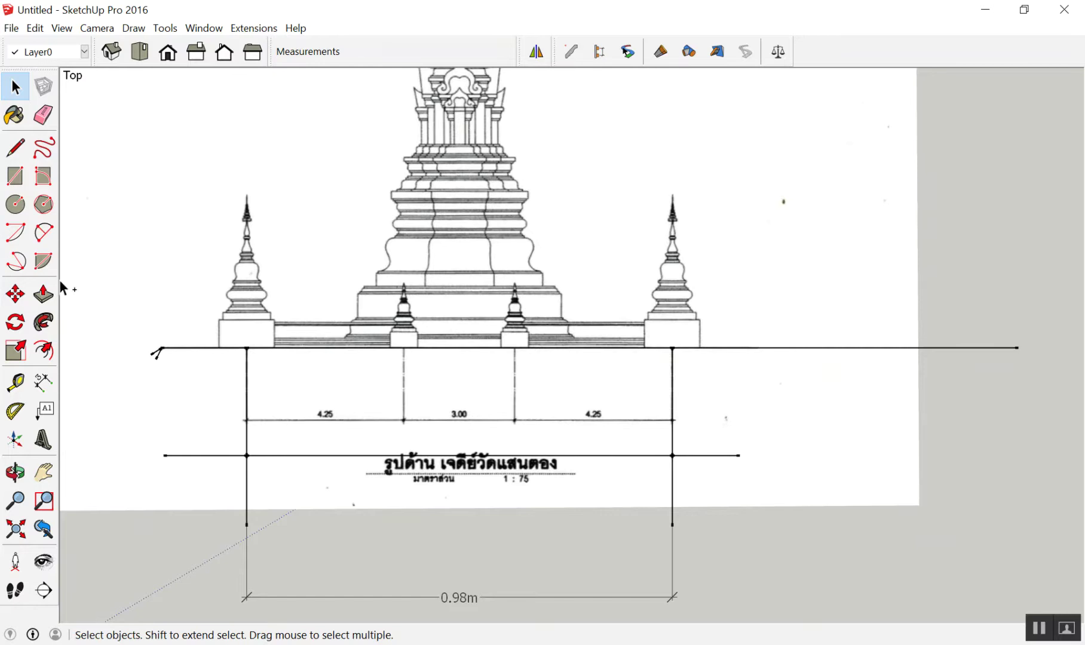
left_click(16, 382)
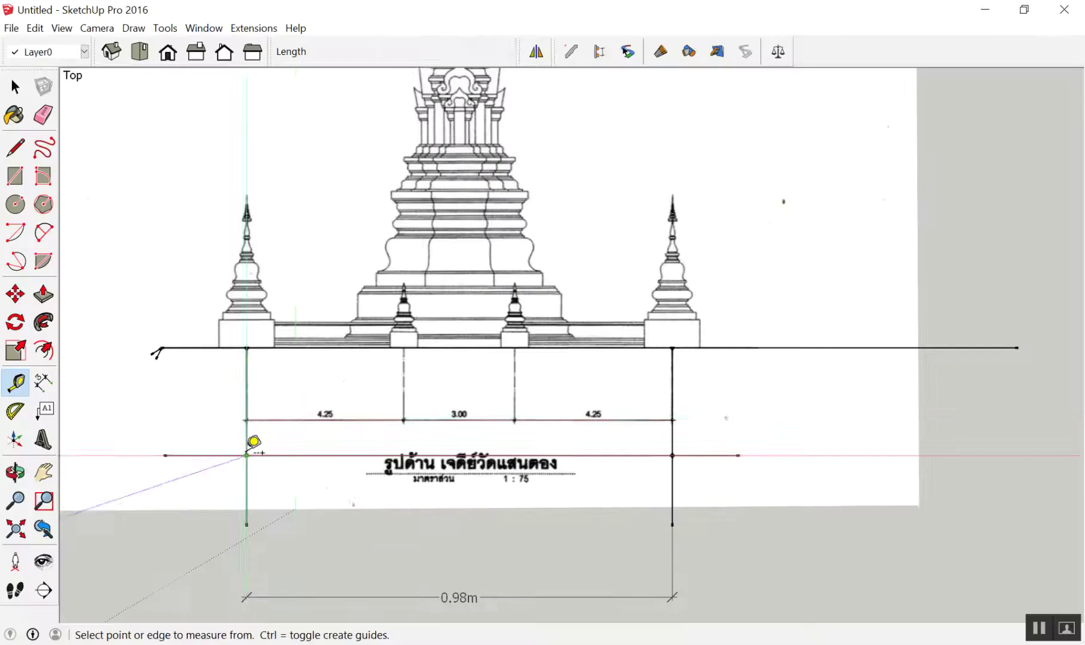
Step: Tape-measure the 0.98m span, enter 11.5 to resize the whole model, then zoom extents
left_click(247, 455)
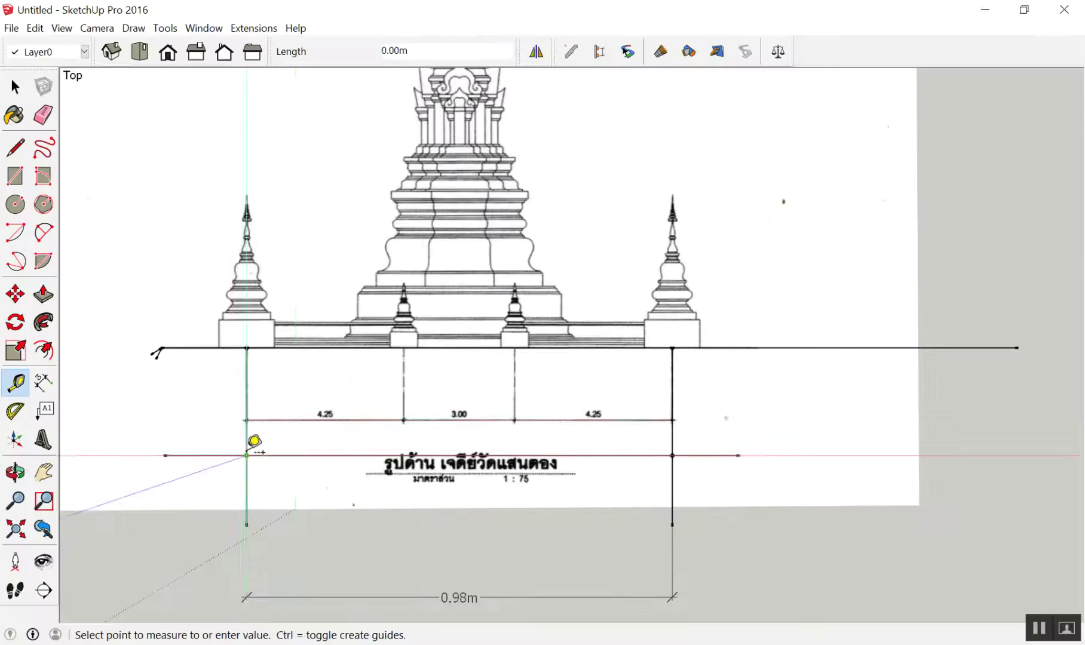
left_click(669, 428)
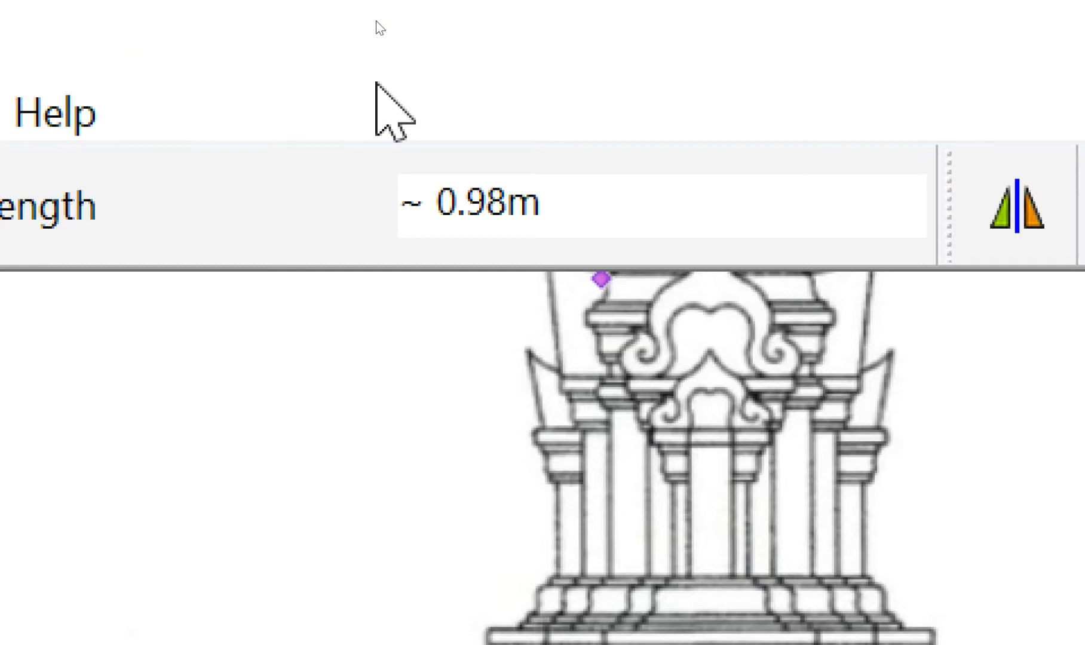
type("11.5")
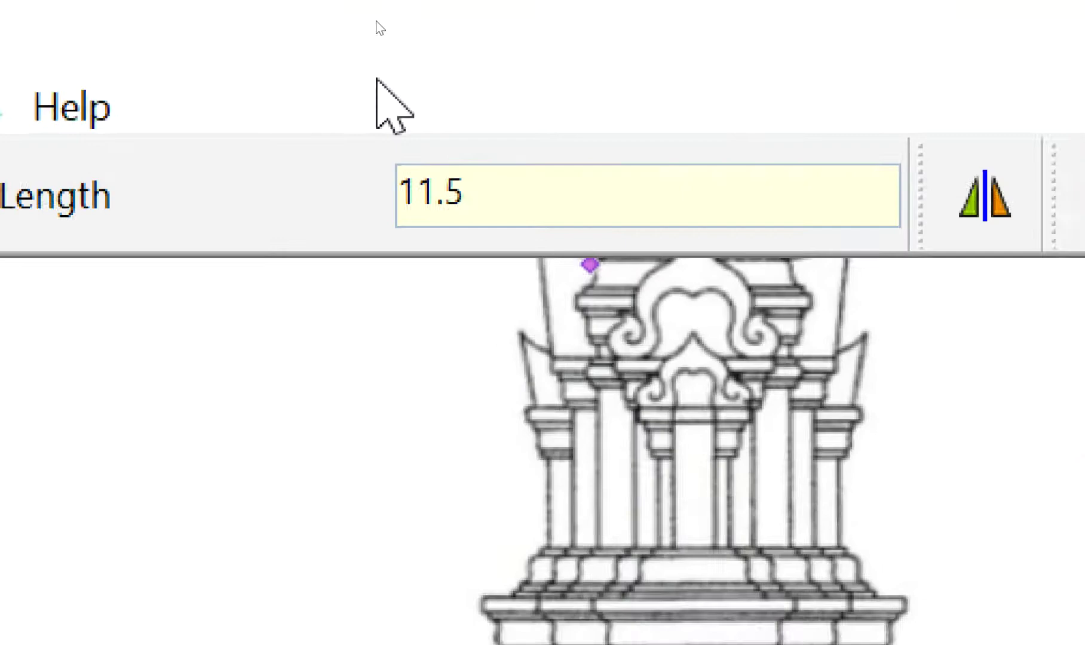
key("Return")
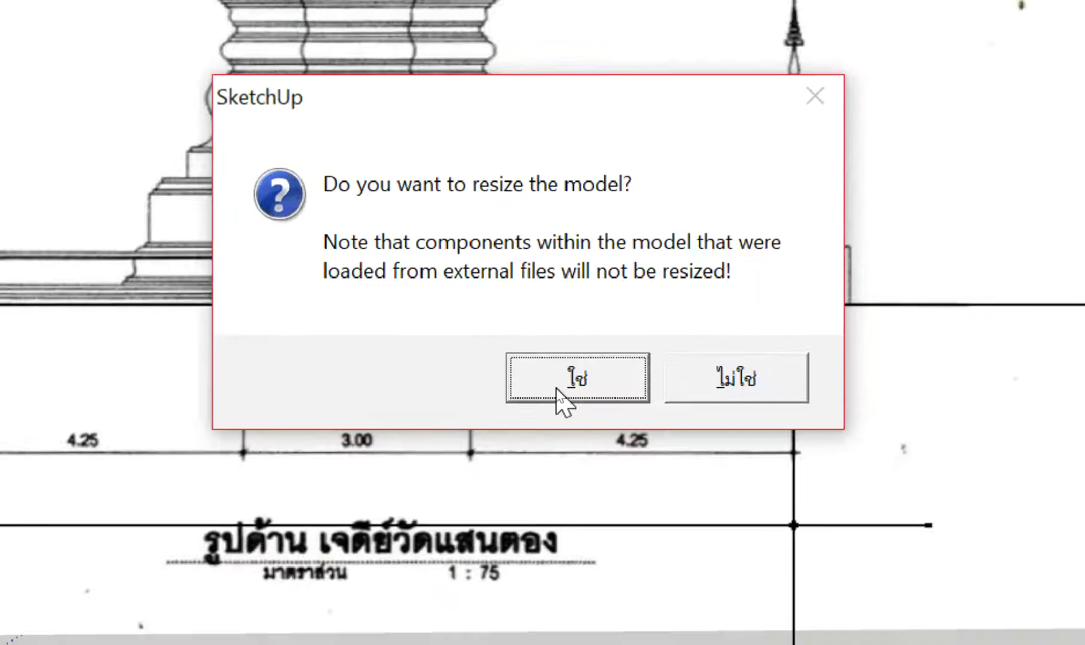
left_click(559, 387)
middle_click_drag(565, 375, 650, 242, "shift")
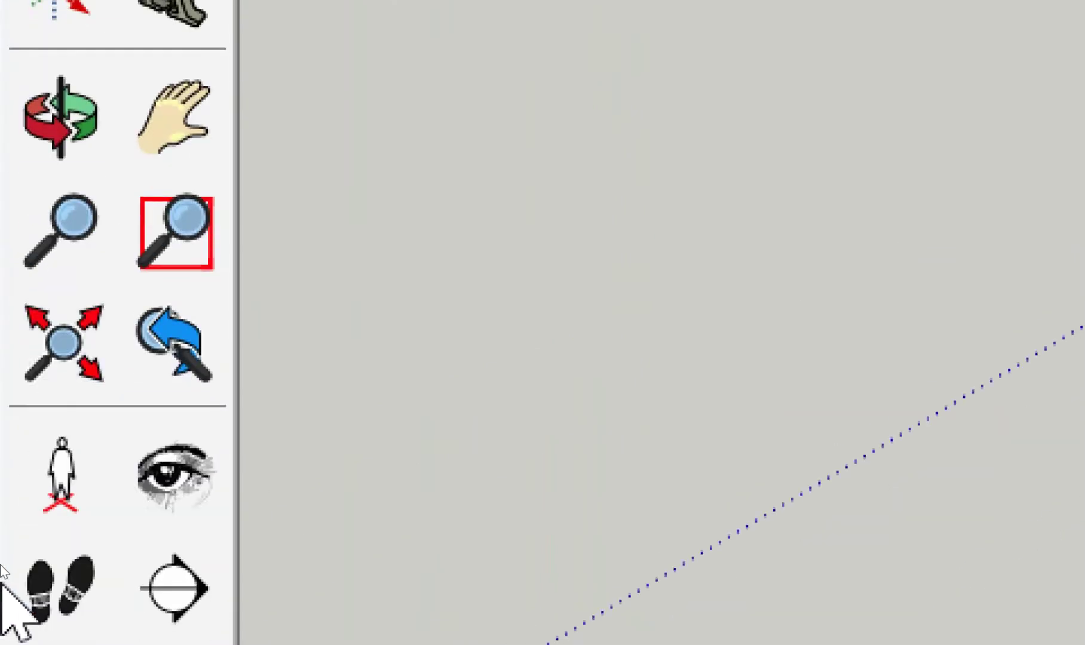
left_click(81, 340)
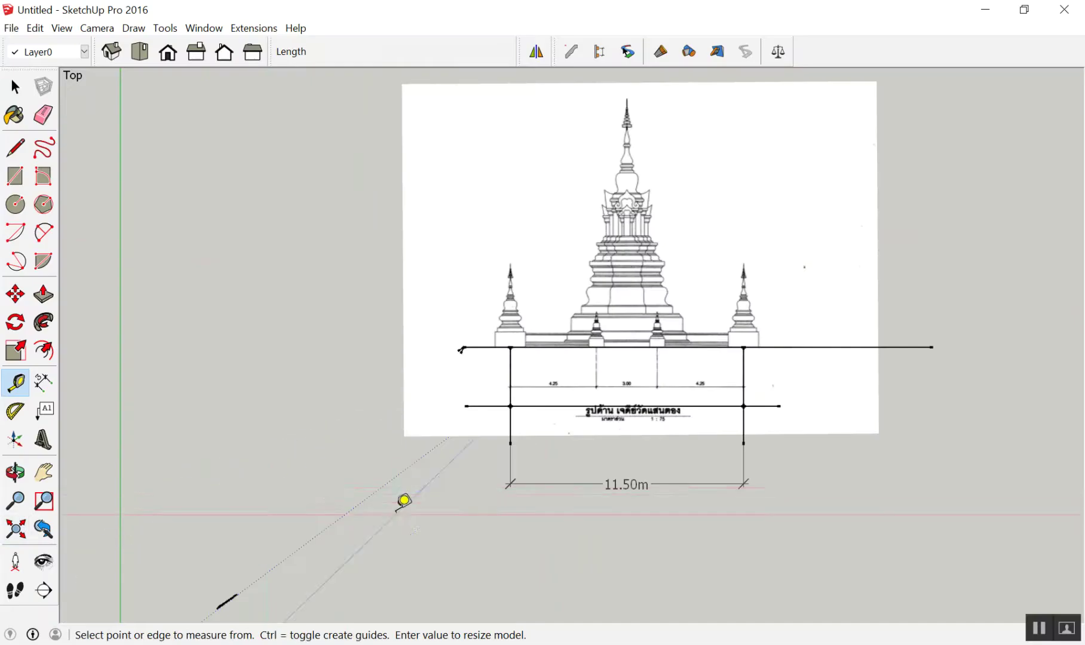
Step: Delete the lower cross line, its stubs and the 11.50m dimension beneath the image
key("space")
scroll(528, 508, "up", 2)
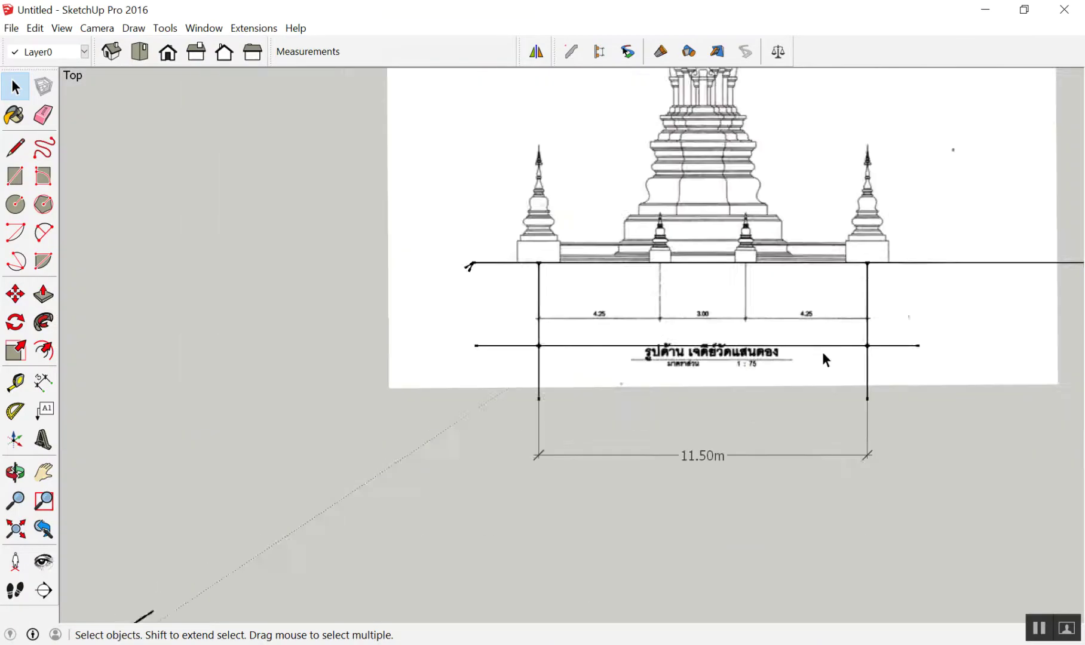
scroll(801, 389, "down", 2)
scroll(768, 269, "up", 2)
scroll(893, 394, "up", 1)
scroll(875, 405, "down", 2)
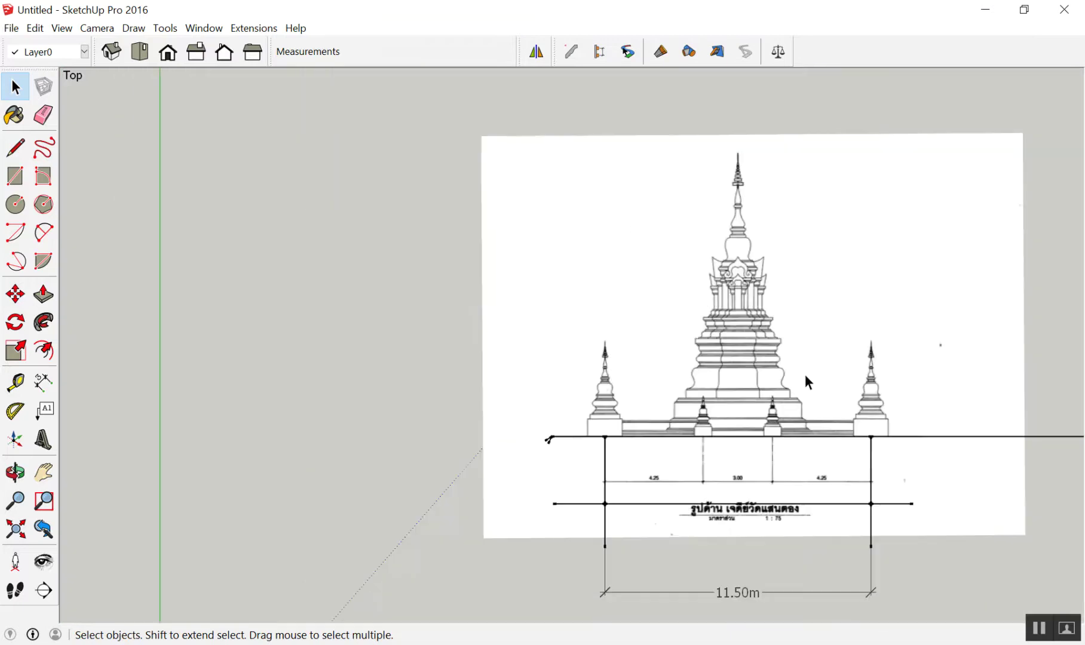
scroll(1001, 469, "up", 2)
scroll(993, 481, "down", 2)
scroll(843, 487, "up", 2)
scroll(877, 518, "down", 2)
scroll(866, 334, "up", 1)
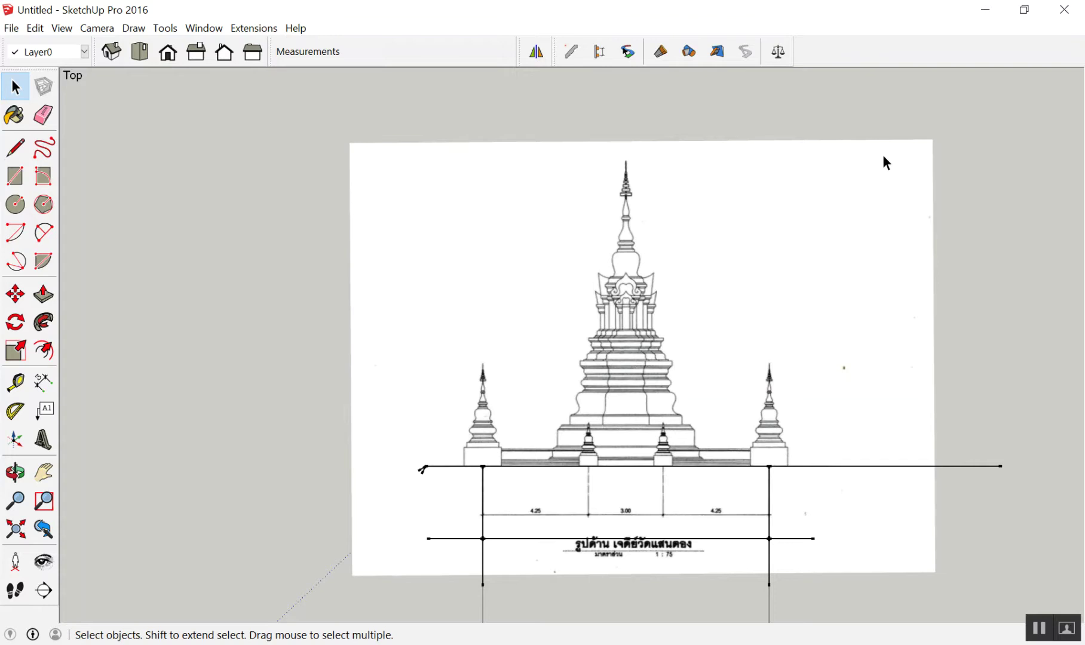
scroll(735, 163, "down", 1)
scroll(741, 324, "down", 3)
scroll(731, 344, "up", 8)
scroll(708, 366, "up", 1)
scroll(635, 372, "down", 2)
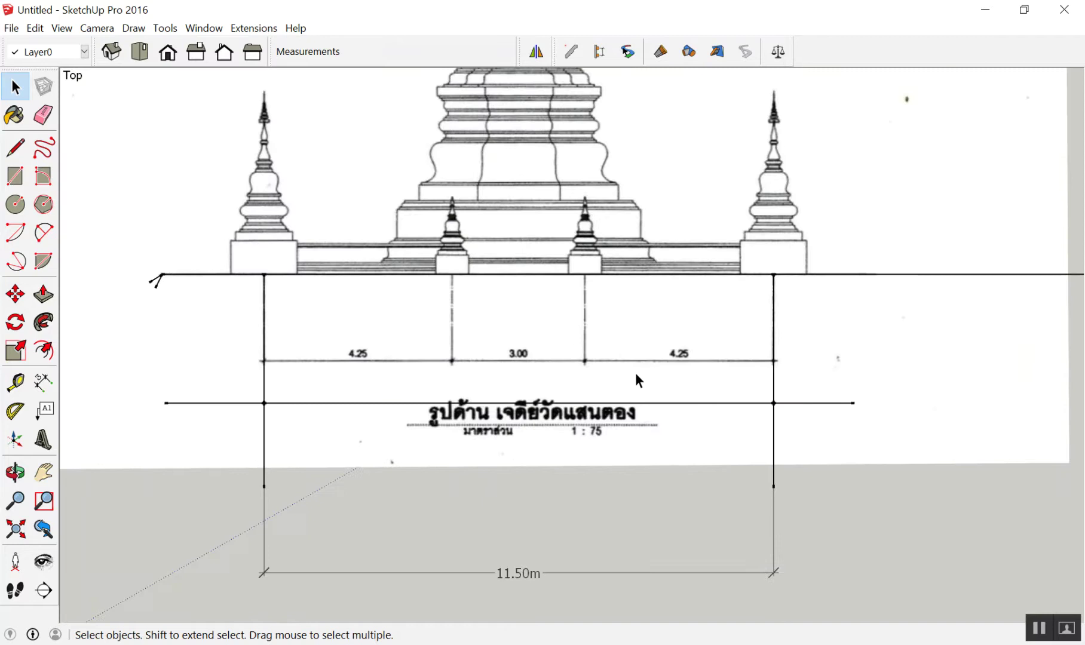
scroll(624, 362, "down", 2)
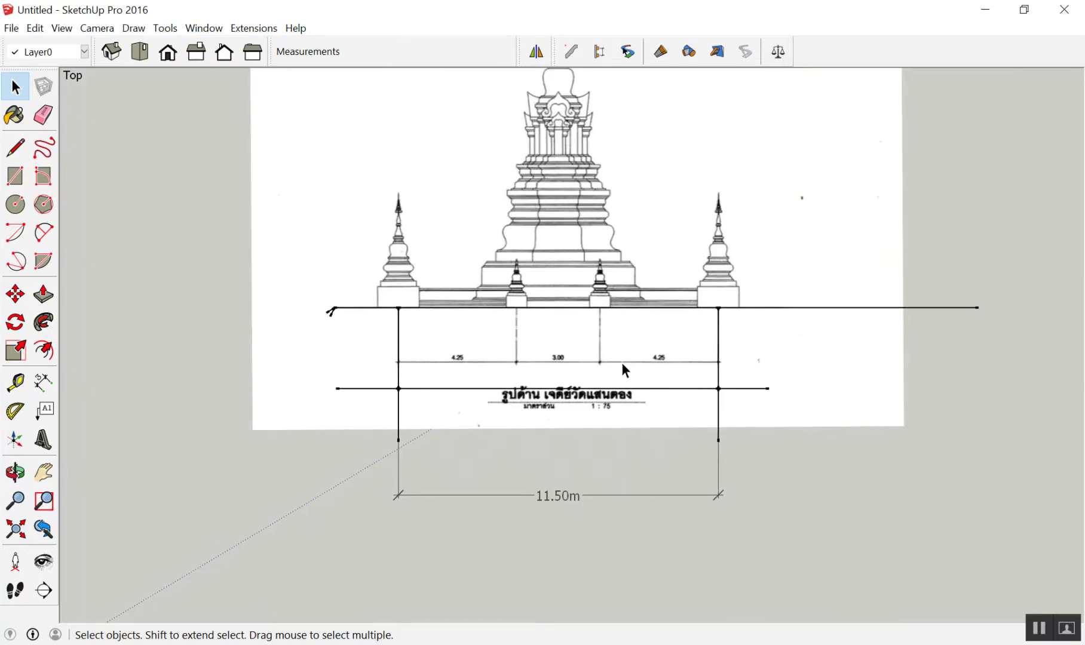
scroll(355, 417, "up", 1)
left_click_drag(345, 544, 848, 349)
left_click_drag(203, 521, 873, 354)
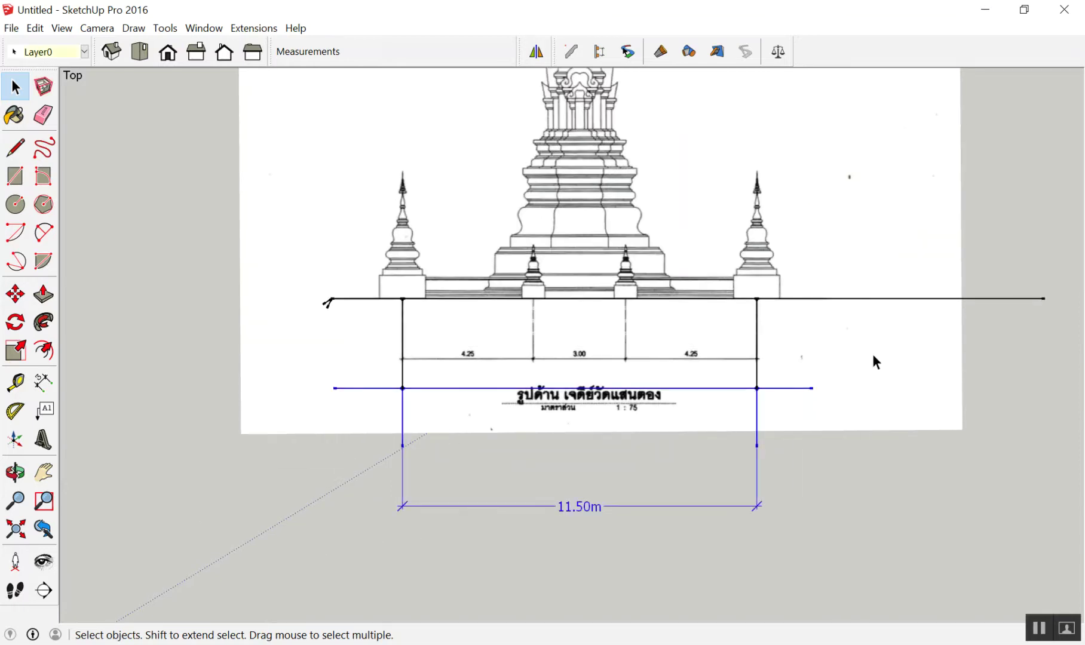
key("Delete")
Step: Select the traced ground line and both vertical lines, then deselect and undo once
scroll(879, 412, "up", 2)
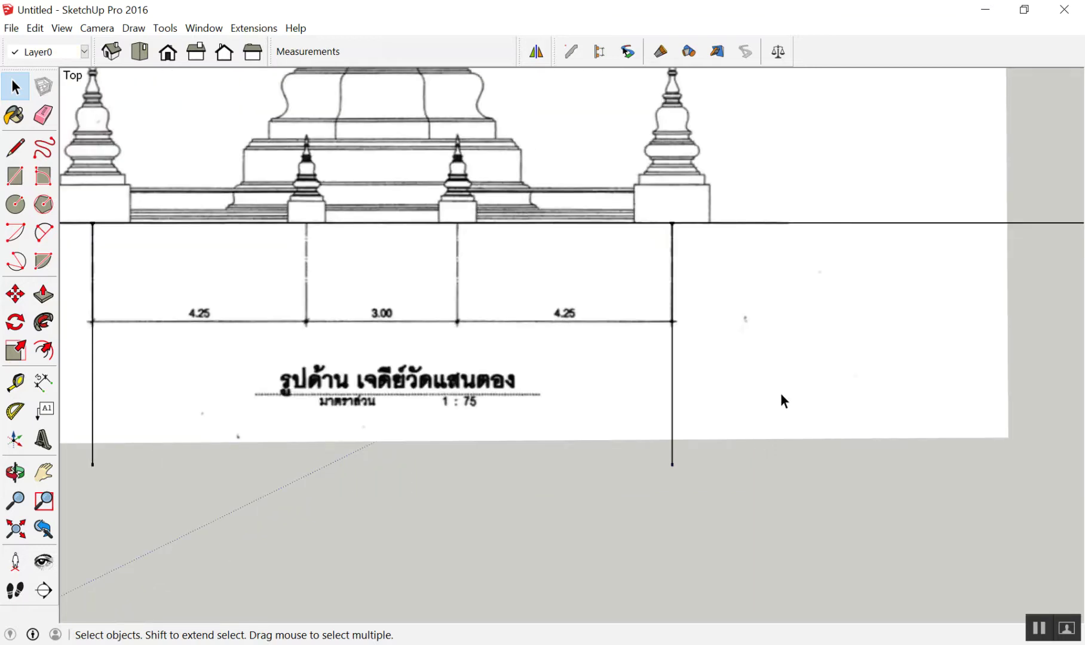
scroll(987, 407, "down", 2)
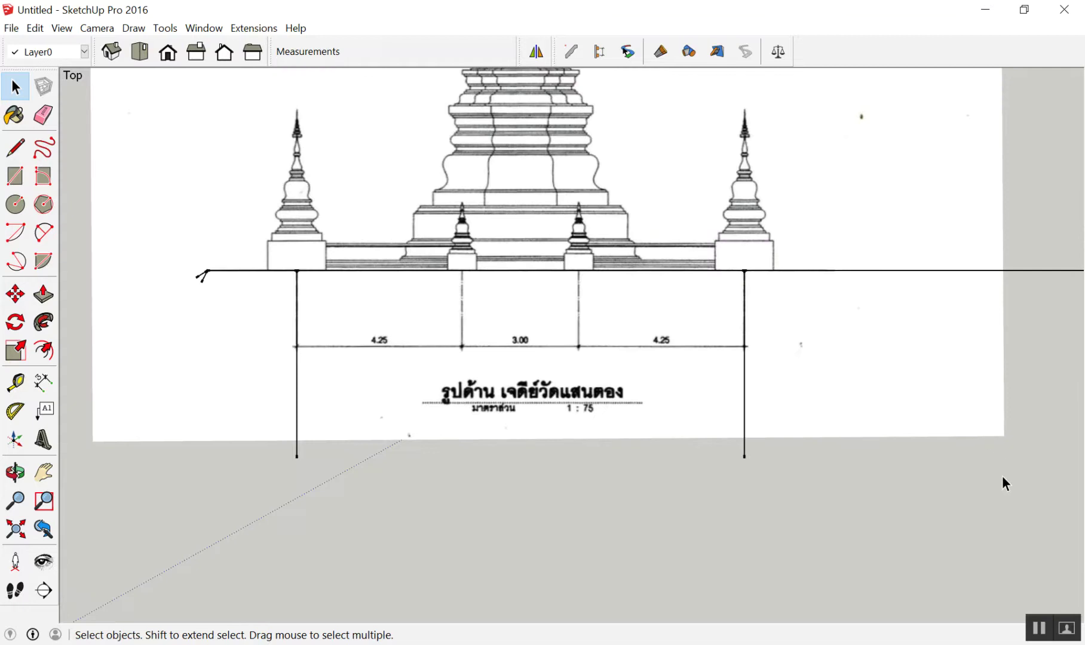
scroll(1005, 477, "down", 2)
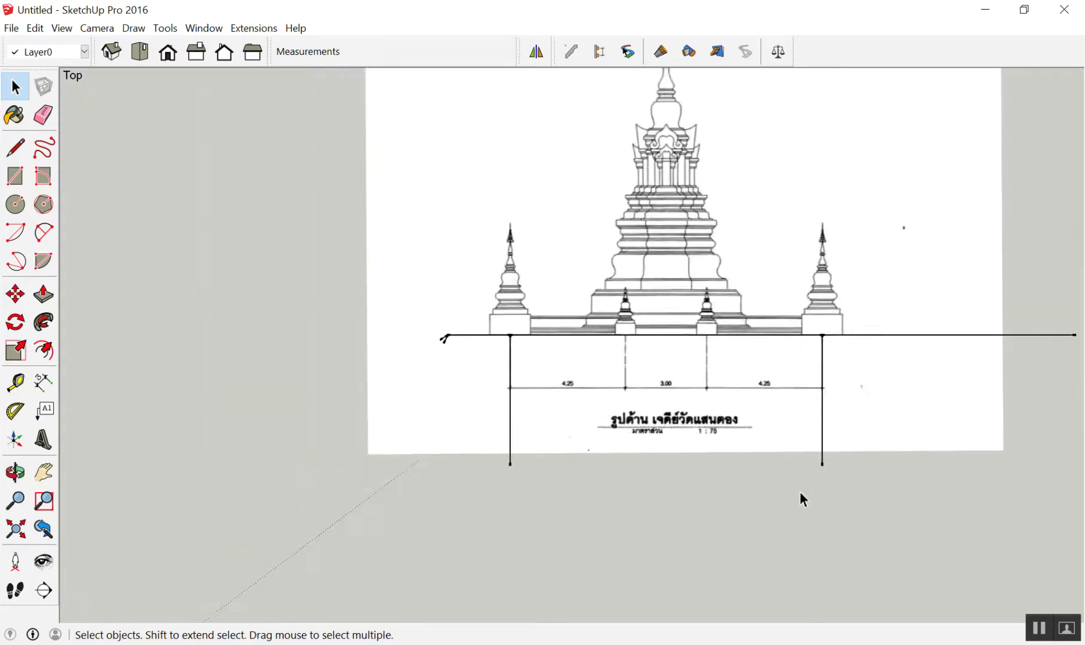
scroll(799, 490, "up", 2)
left_click_drag(496, 376, 443, 423)
scroll(476, 299, "down", 2)
left_click_drag(298, 218, 1023, 612)
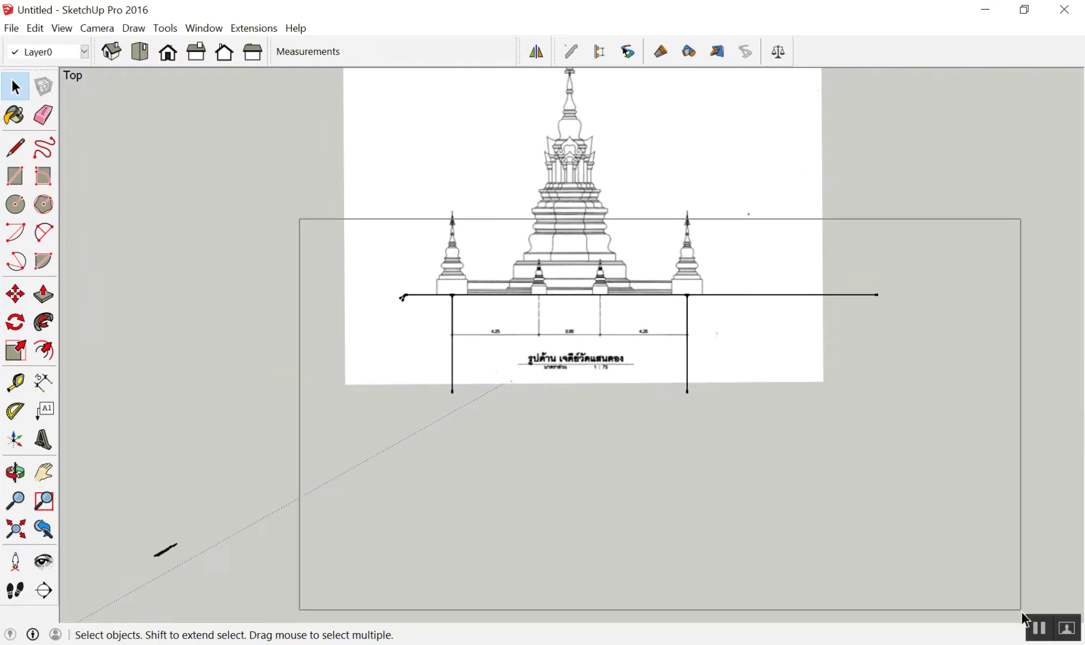
left_click(929, 569)
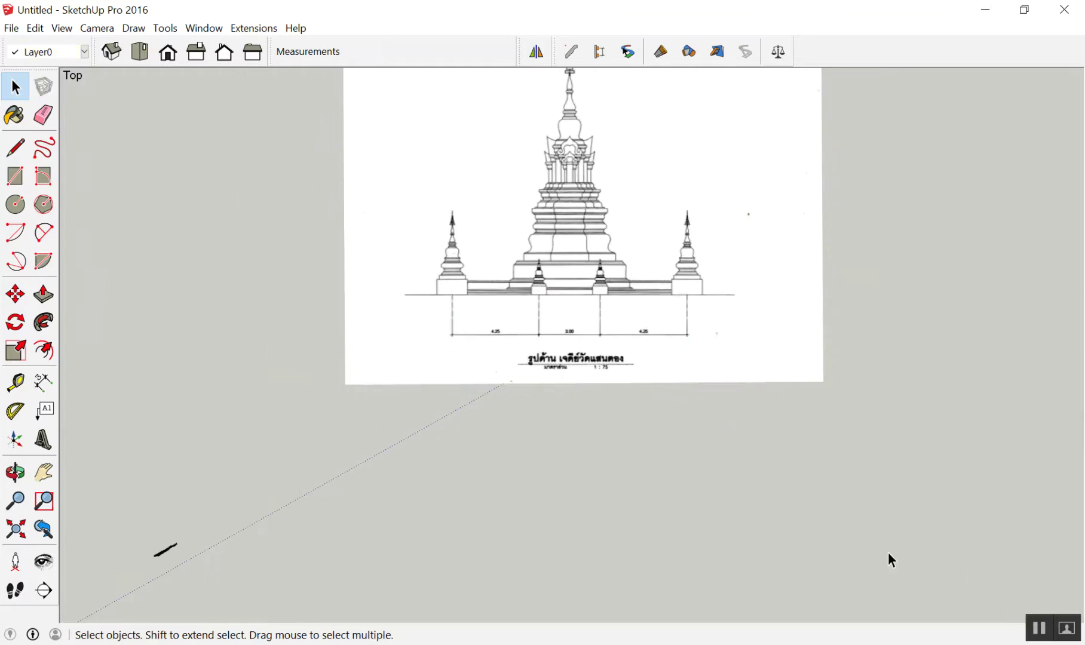
key("ctrl+z")
key("ctrl+z")
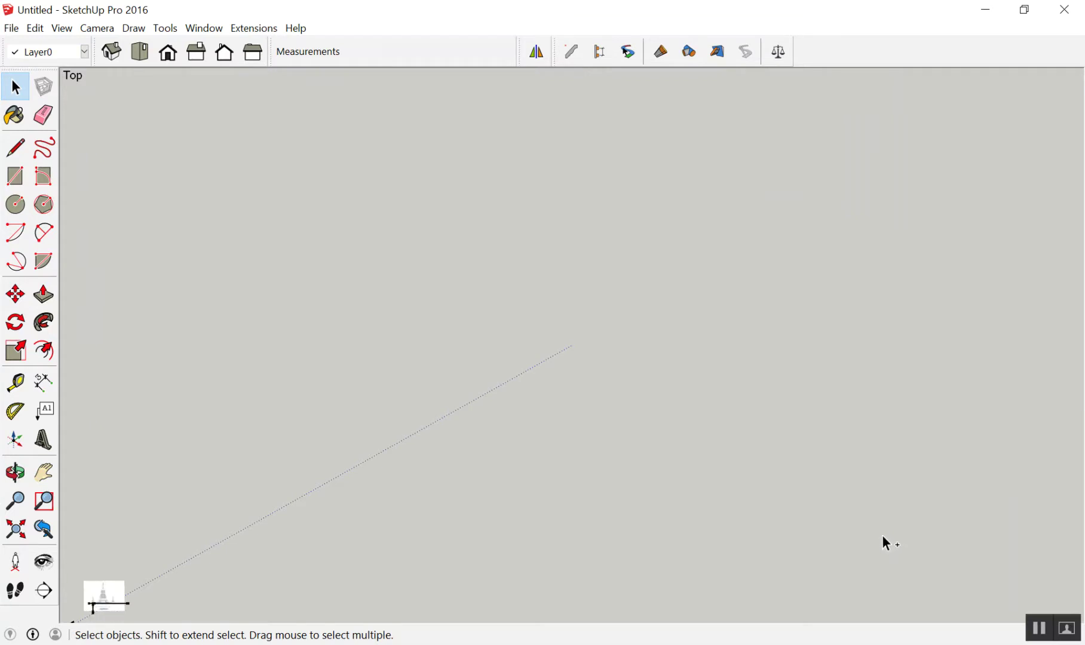
Step: Delete the ground line's right-hand extension and the small hook at its left end
scroll(878, 534, "down", 2)
scroll(497, 510, "up", 3)
scroll(347, 588, "up", 3)
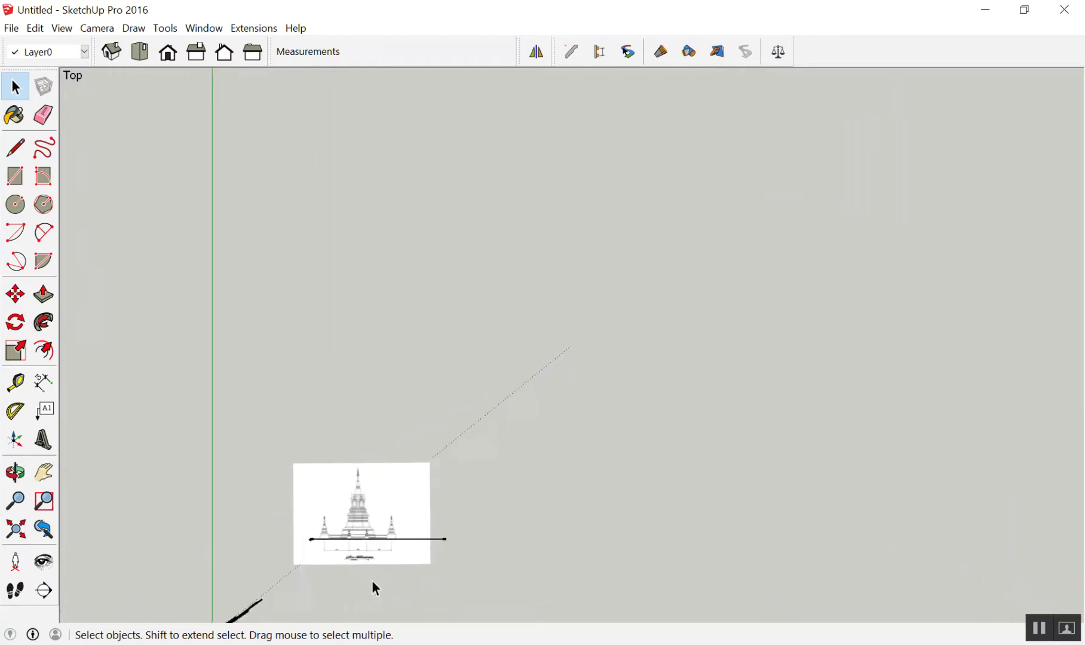
scroll(350, 576, "up", 2)
scroll(311, 547, "up", 3)
scroll(292, 510, "up", 3)
scroll(293, 502, "down", 3)
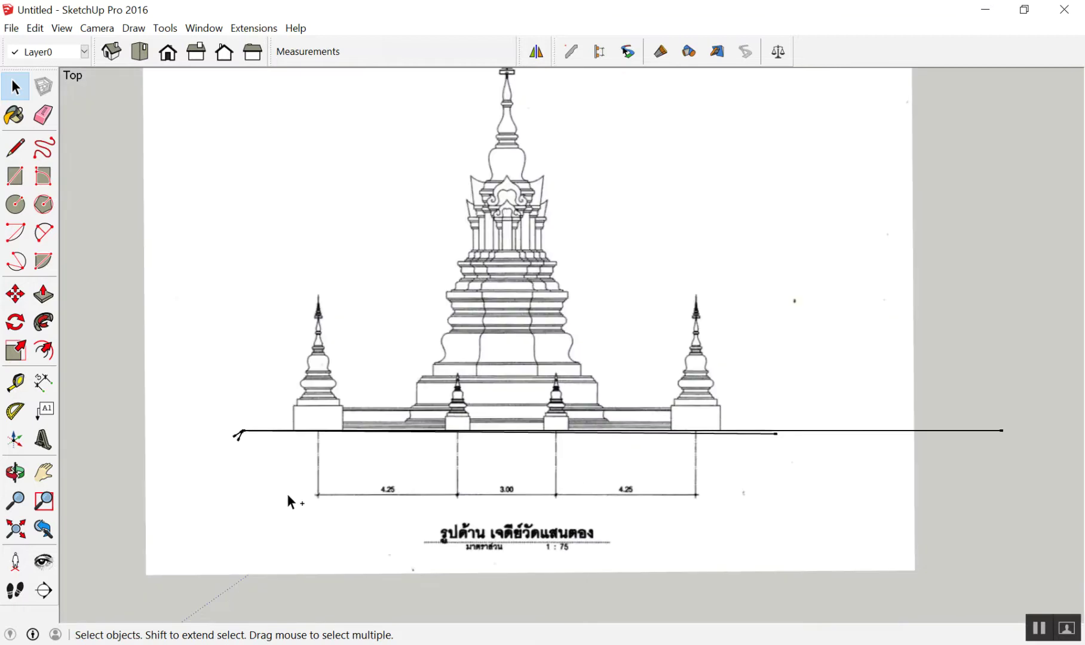
left_click_drag(989, 469, 986, 472)
key("Delete")
left_click_drag(173, 408, 268, 480)
key("Delete")
Step: Delete the traced ground line, undo to check, then delete it again
left_click_drag(78, 306, 919, 564)
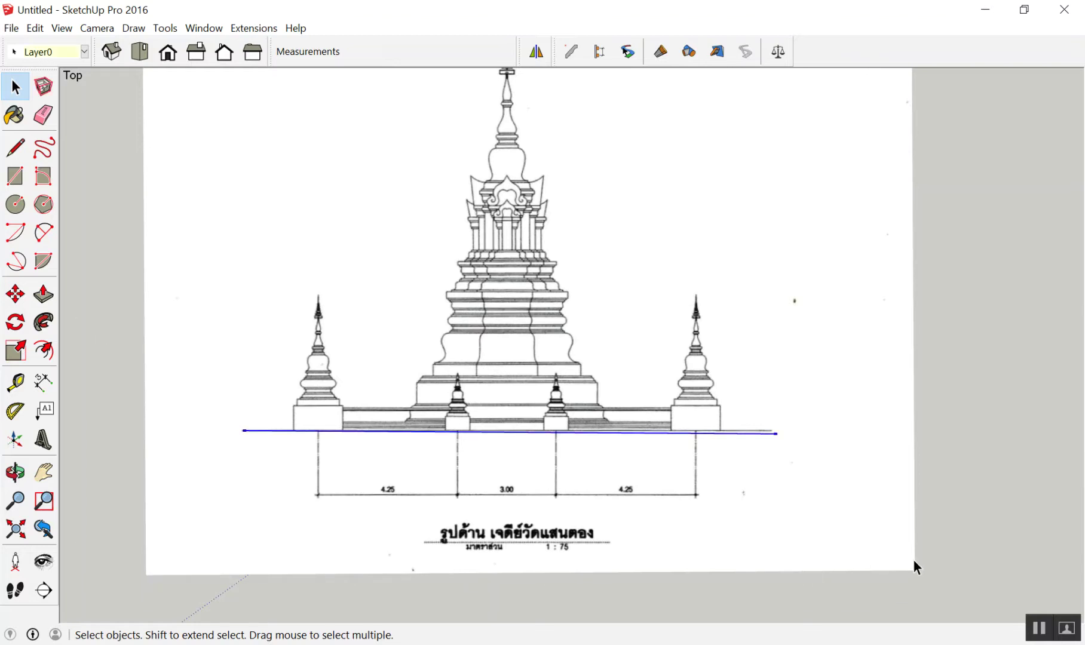
key("Delete")
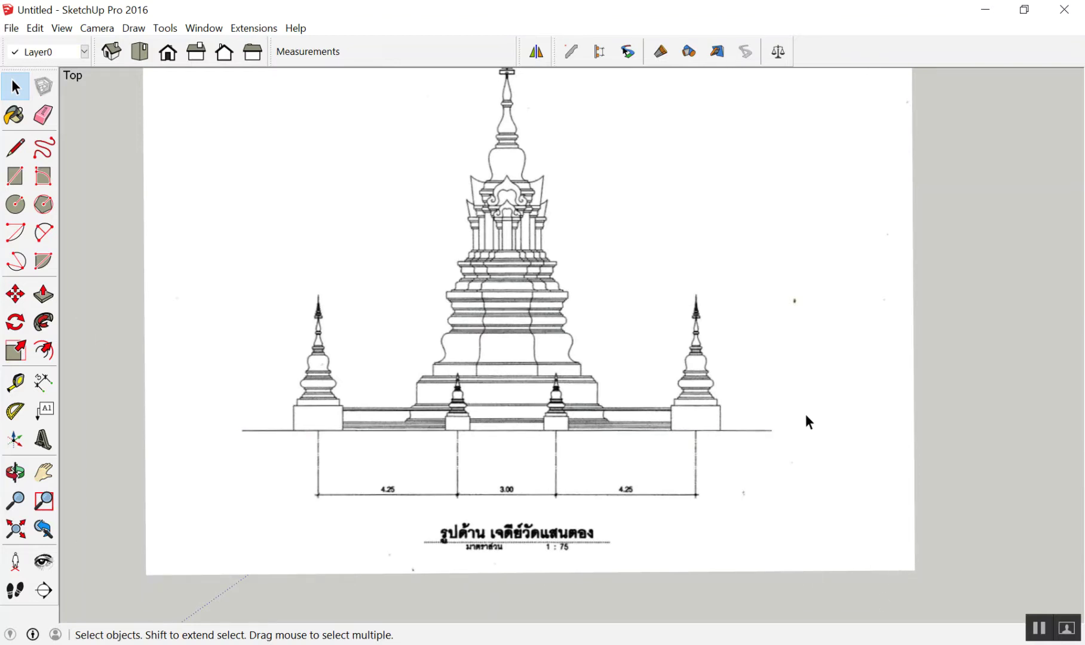
key("ctrl+z")
key("ctrl+z")
key("ctrl+z")
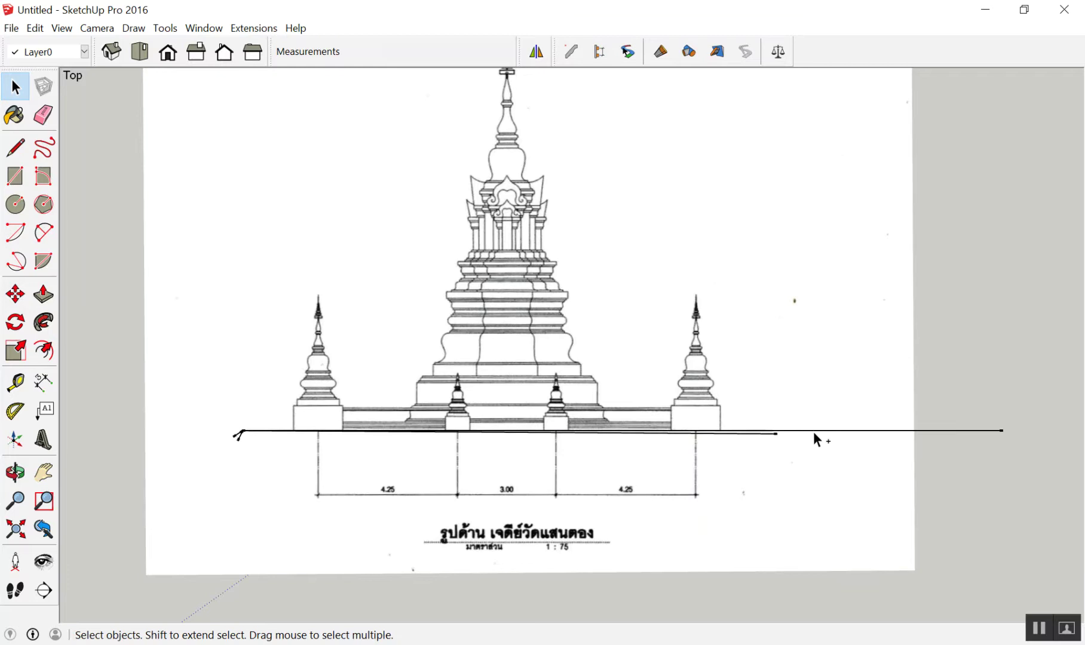
key("ctrl+z")
left_click_drag(94, 286, 1041, 551)
key("Delete")
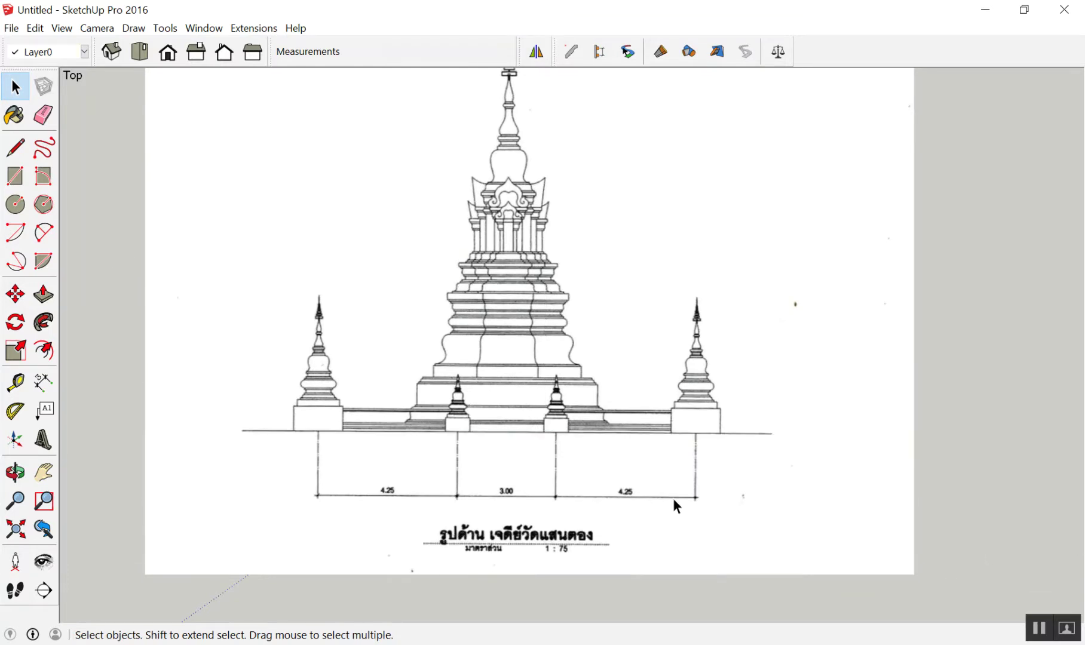
scroll(566, 279, "down", 3)
scroll(431, 403, "up", 3)
scroll(368, 326, "up", 2)
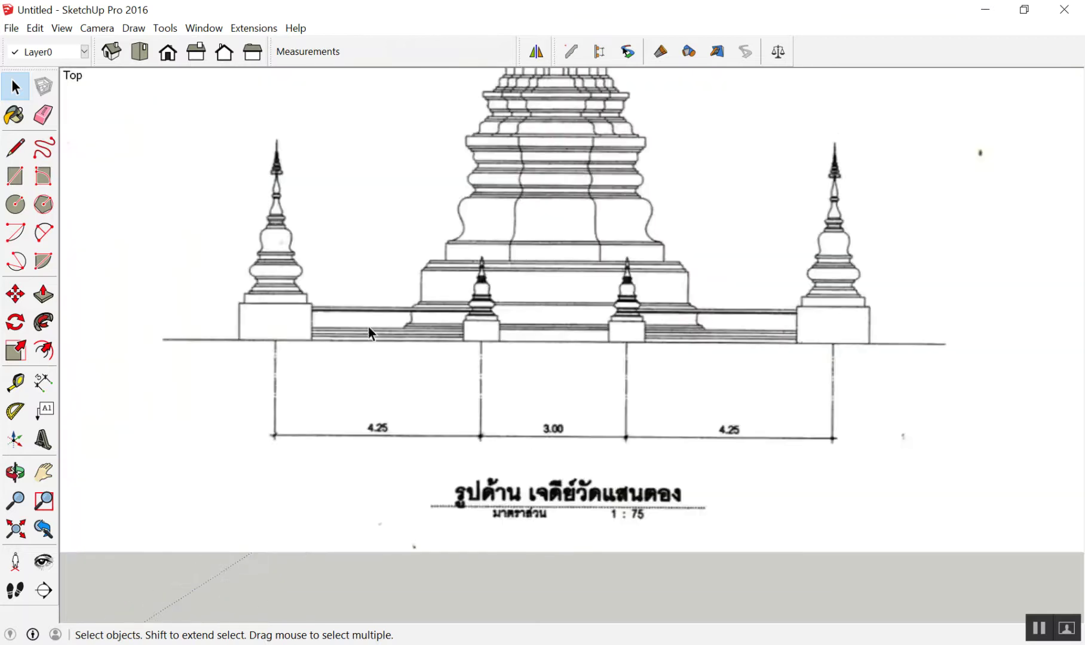
scroll(363, 266, "down", 2)
scroll(234, 245, "up", 2)
scroll(311, 454, "up", 3)
scroll(239, 458, "up", 3)
scroll(328, 281, "up", 2)
scroll(331, 274, "up", 1)
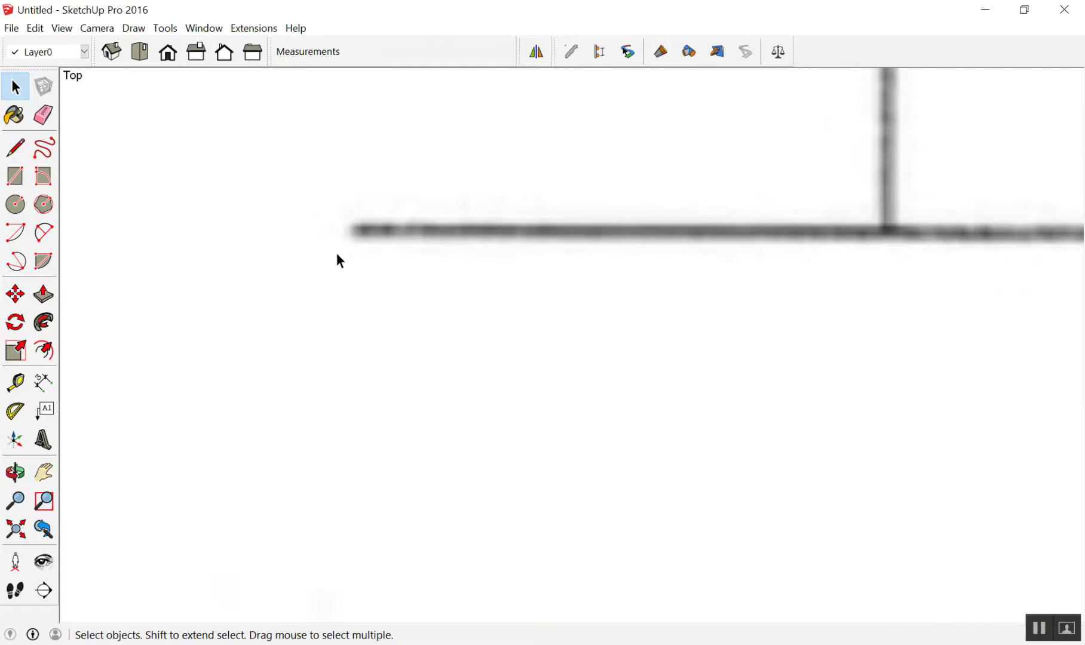
key("l")
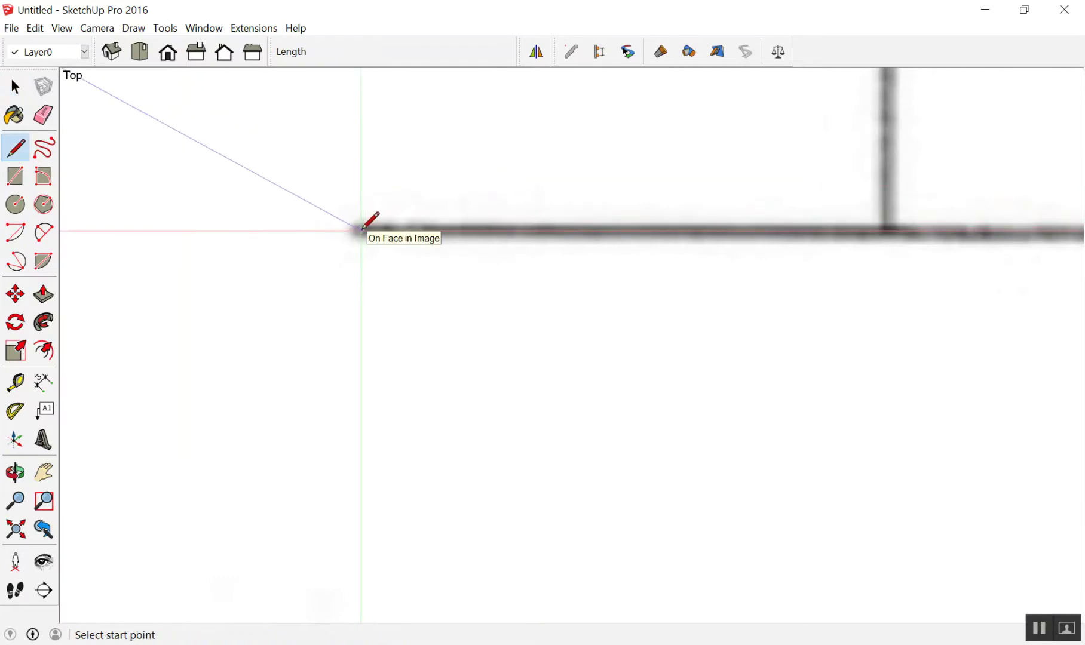
Step: Draw two short angled ticks from the ground line's left endpoint
left_click(358, 230)
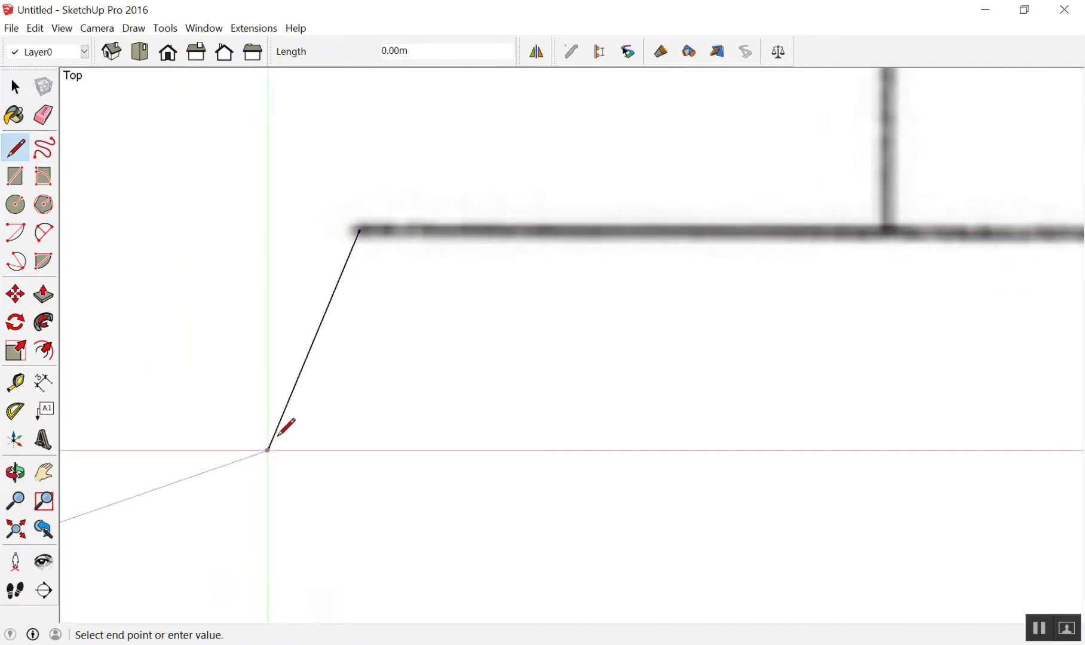
left_click(268, 450)
key("space")
key("l")
left_click(359, 230)
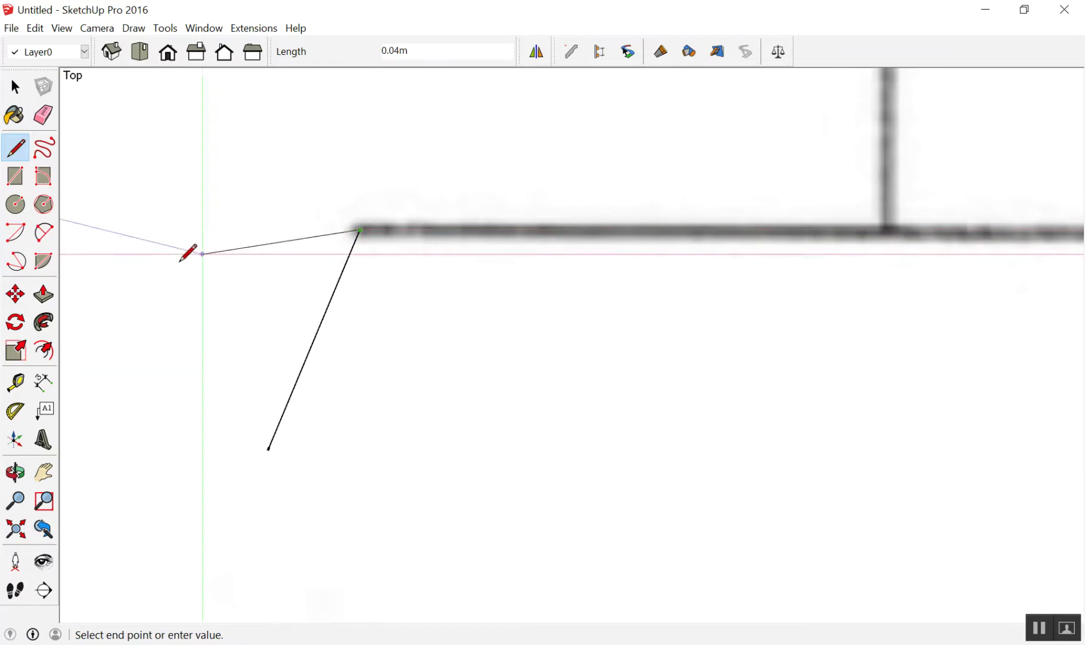
left_click(160, 328)
key("space")
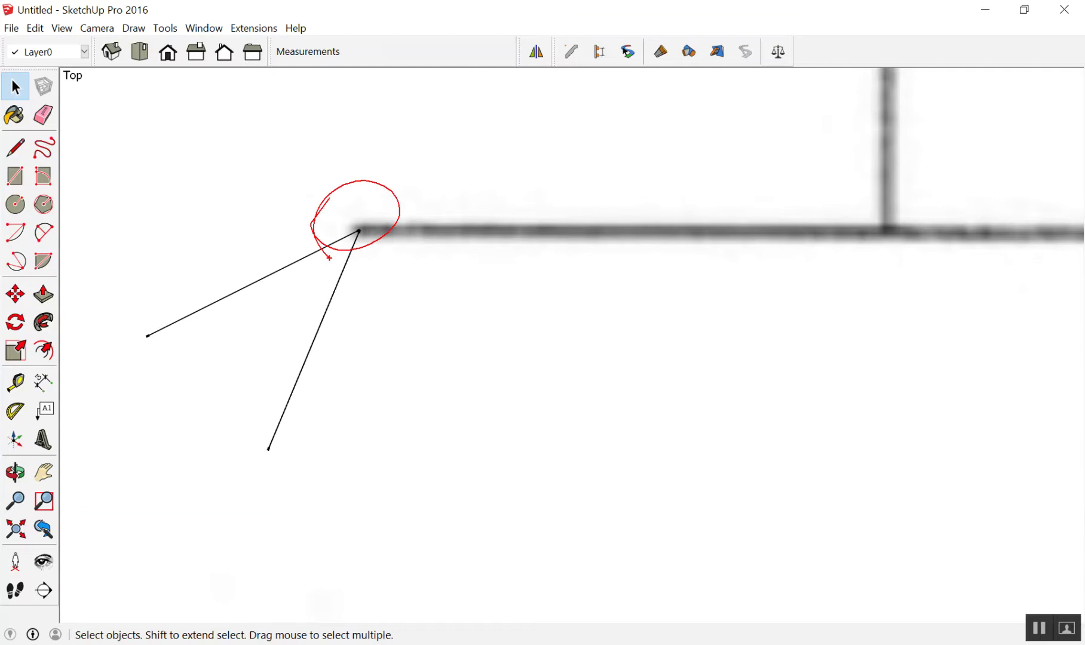
Step: Draw a long line from the ticks' meeting point rightward along the elevation's base
scroll(245, 233, "down", 1)
scroll(245, 233, "down", 4)
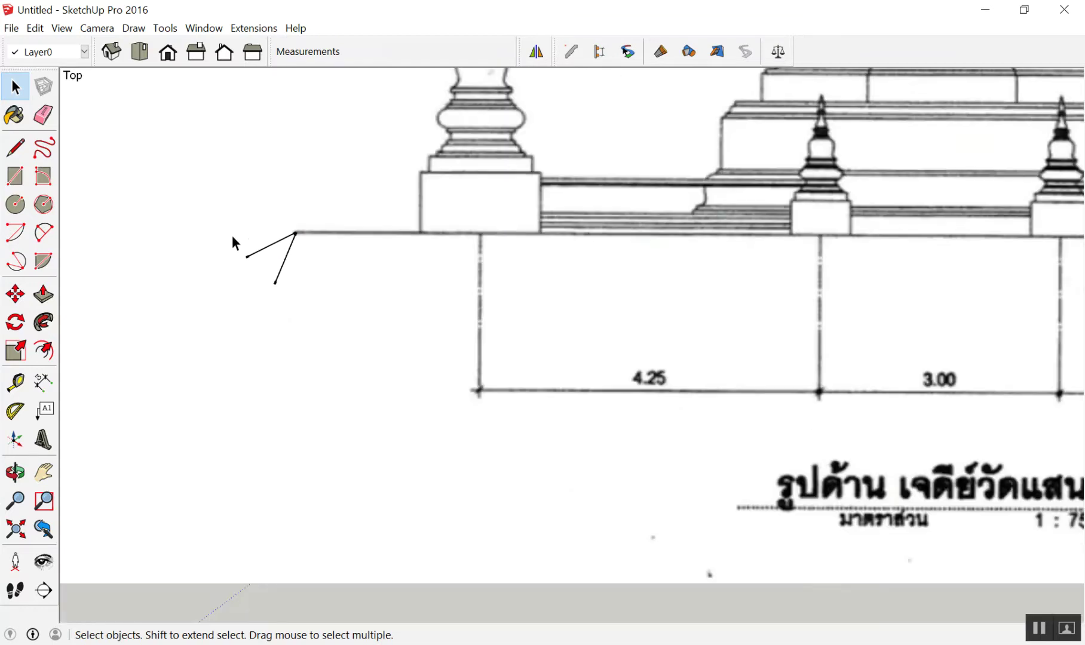
key("l")
left_click(295, 232)
scroll(287, 230, "down", 2)
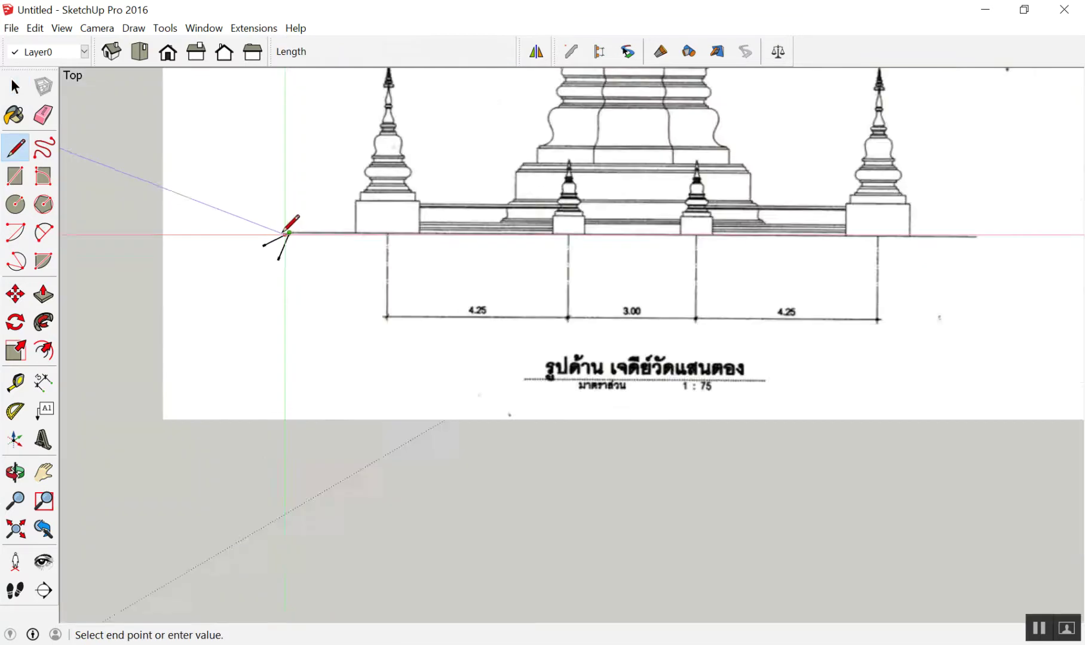
scroll(251, 221, "down", 3)
scroll(249, 219, "down", 3)
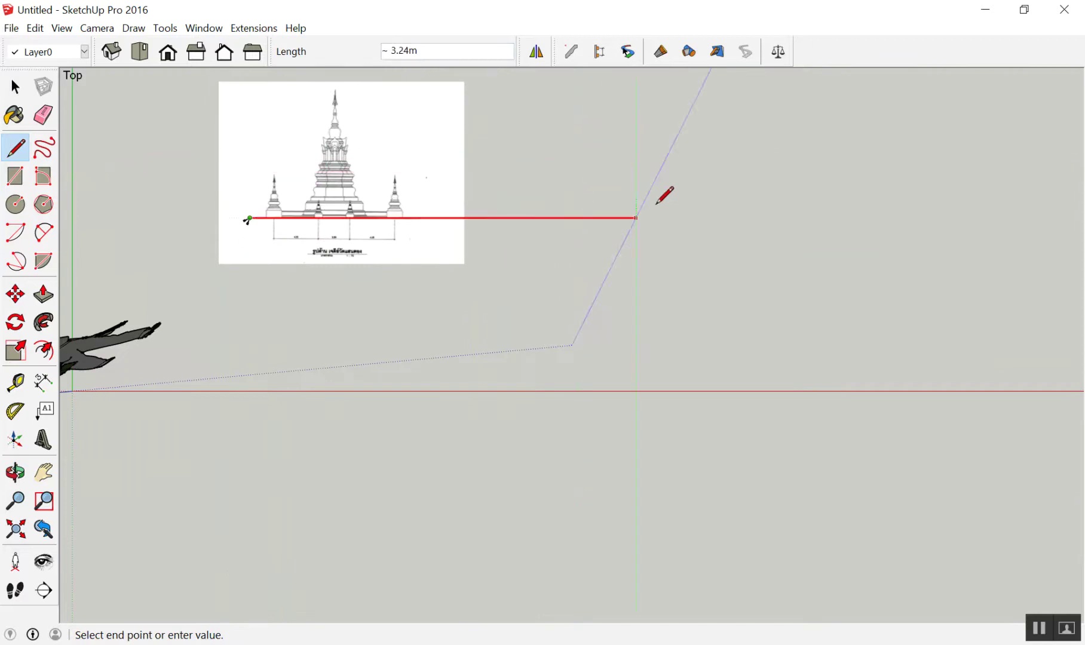
left_click(574, 195)
key("space")
scroll(430, 222, "up", 3)
scroll(454, 248, "up", 3)
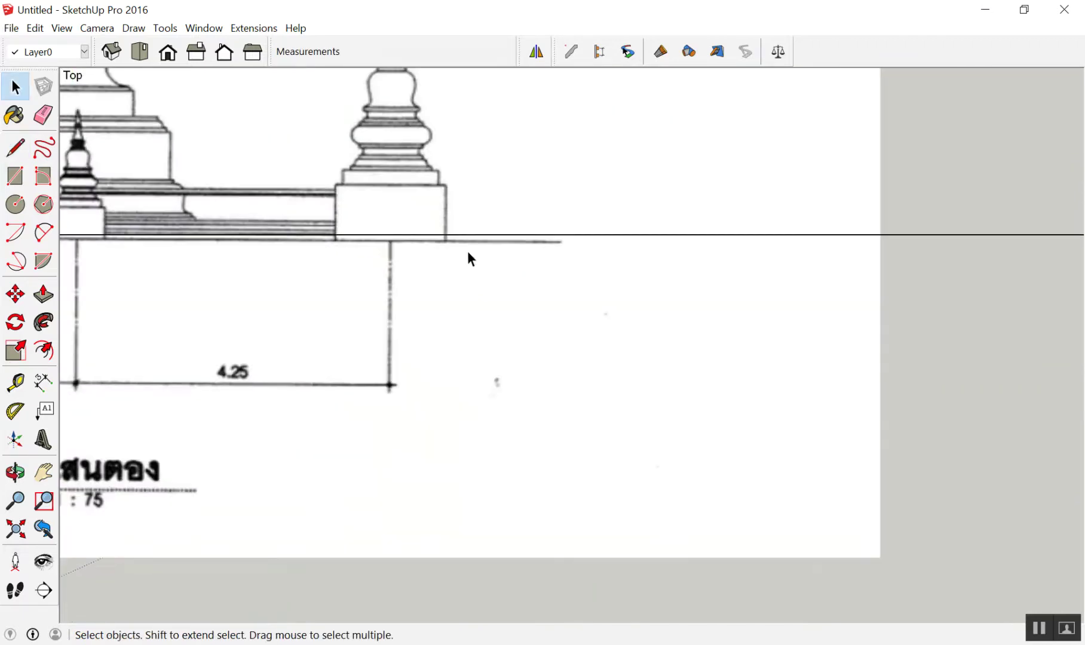
scroll(448, 242, "up", 3)
scroll(426, 237, "up", 3)
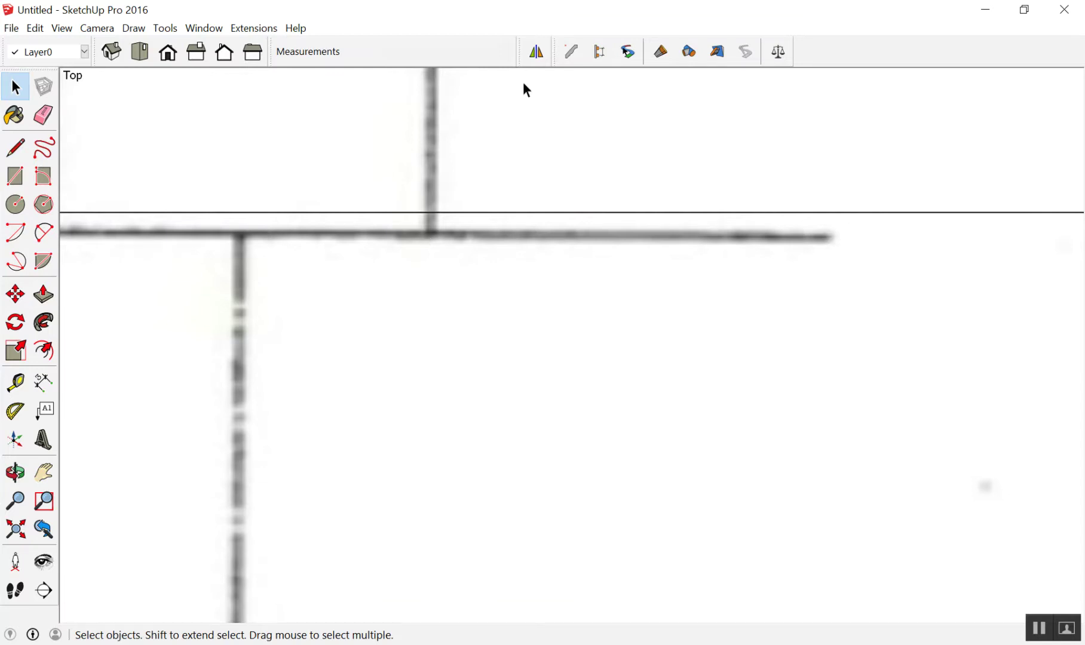
scroll(567, 197, "down", 3)
scroll(679, 269, "down", 3)
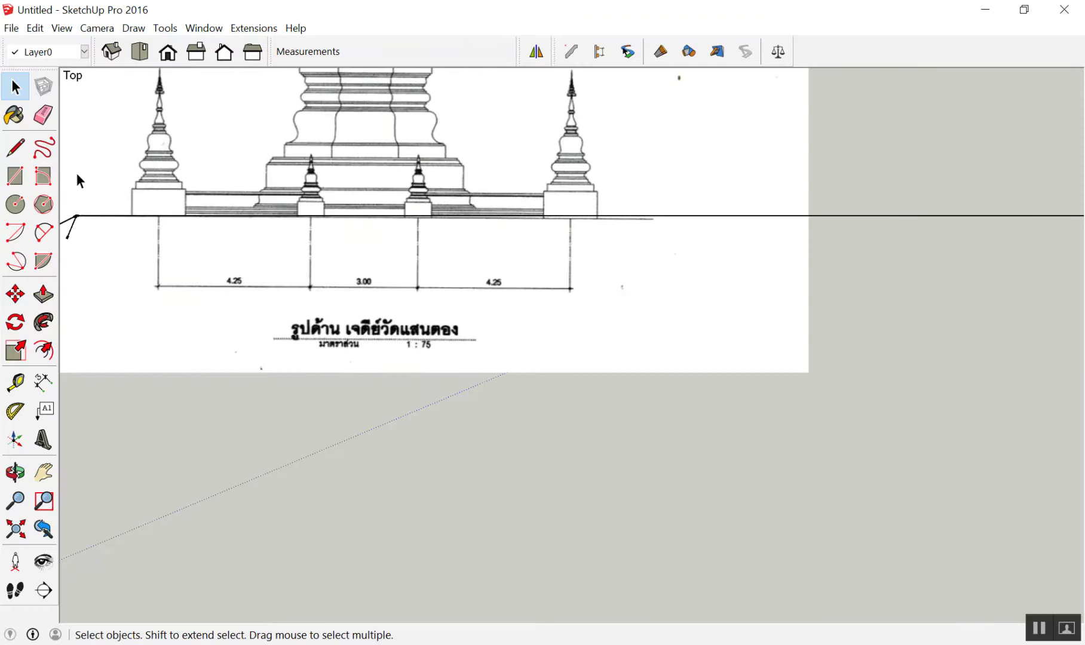
scroll(144, 203, "down", 1)
scroll(141, 222, "up", 3)
Step: Draw another line from the ground line's endpoint to the end of the base line
key("l")
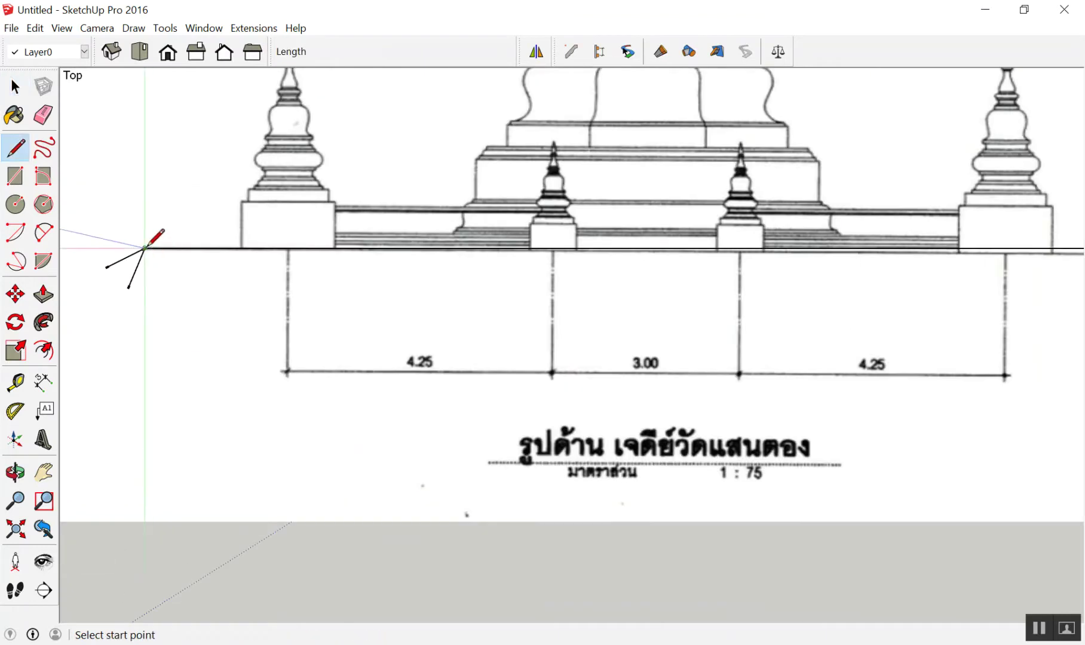
left_click(145, 248)
scroll(147, 245, "down", 2)
scroll(717, 251, "up", 2)
scroll(866, 247, "up", 3)
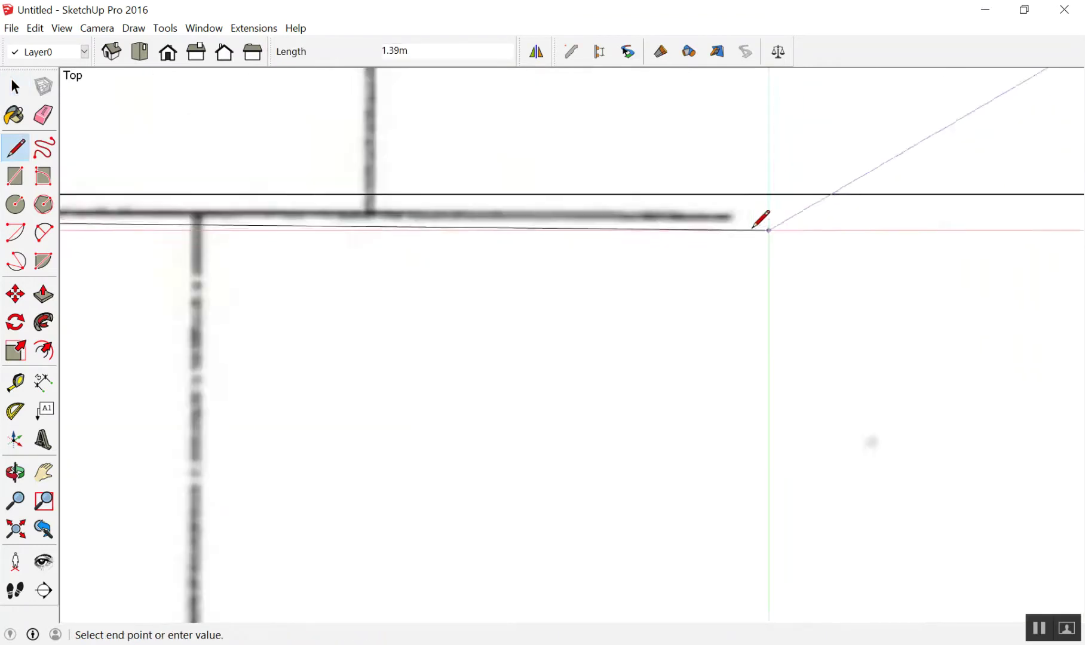
scroll(775, 225, "up", 2)
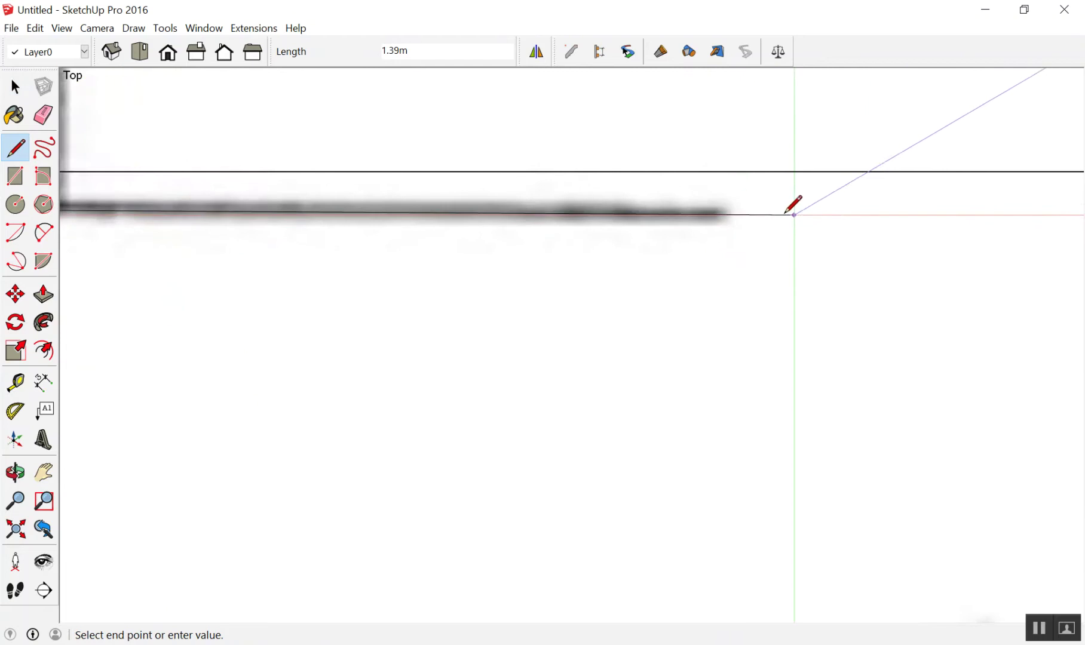
left_click(784, 213)
key("space")
scroll(808, 245, "down", 4)
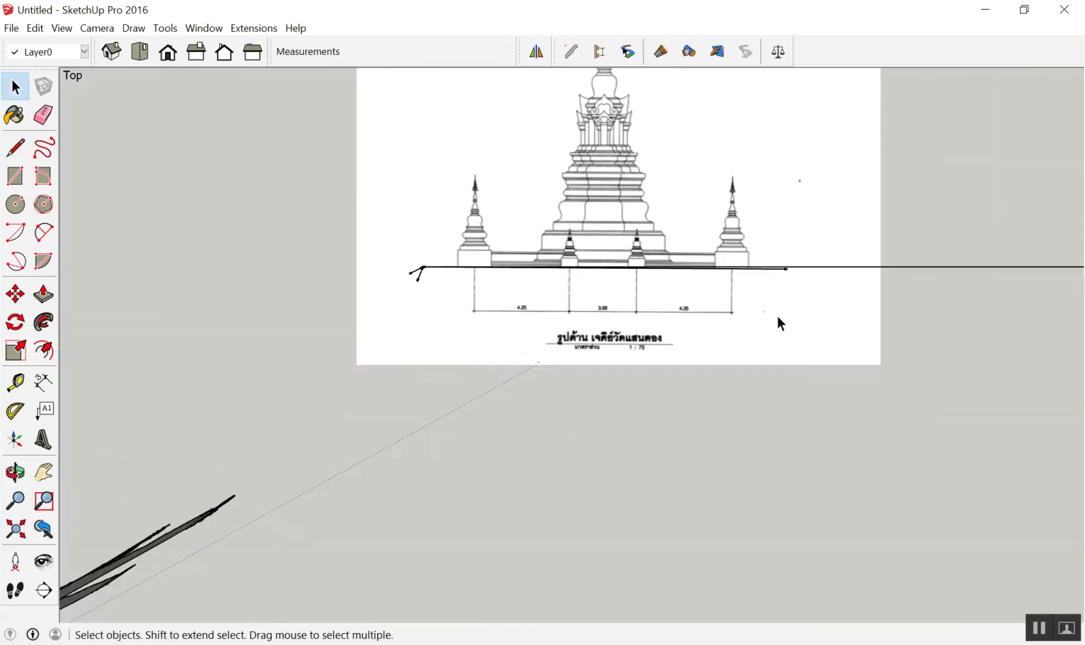
scroll(784, 326, "down", 2)
scroll(837, 257, "up", 2)
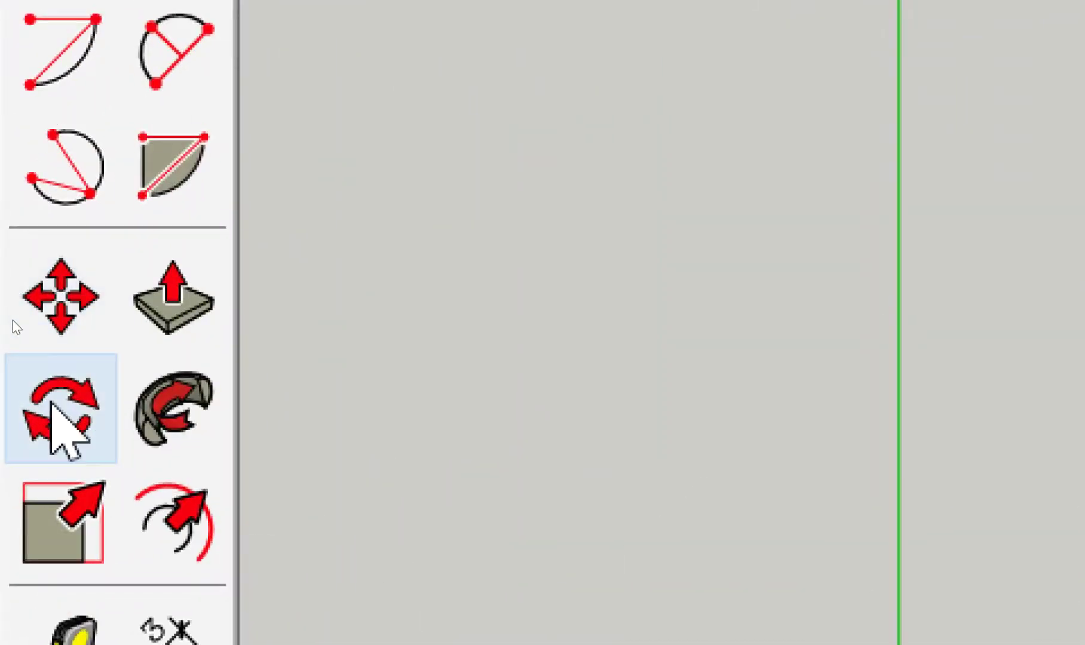
Step: Rotate the elevation image about the line's left end until its base lies on the horizontal line
left_click(30, 369)
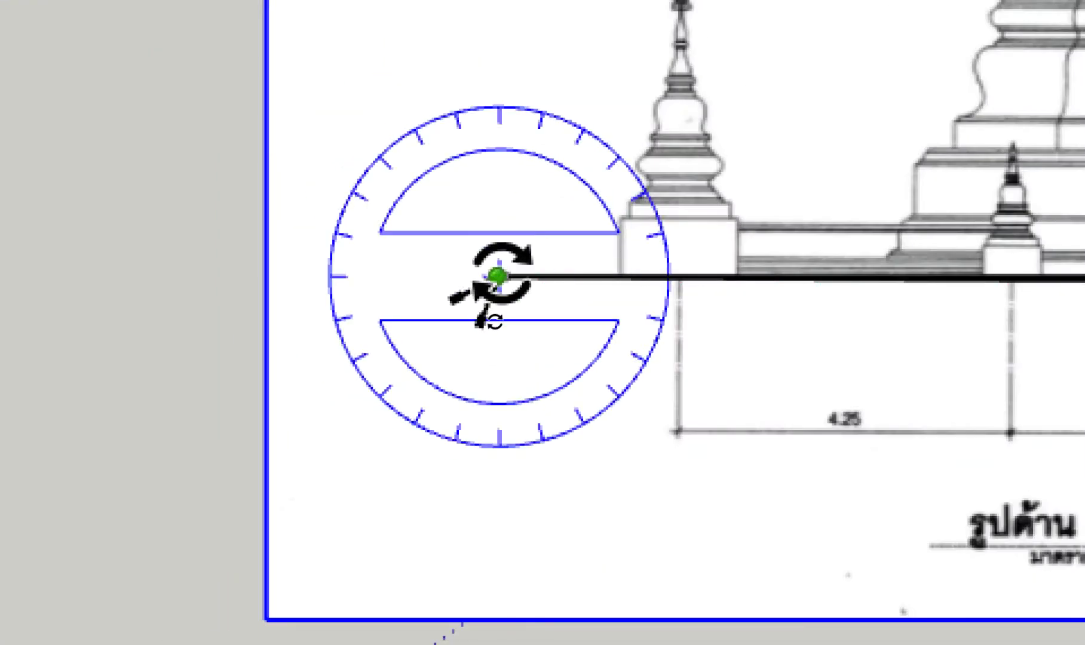
left_click(497, 276)
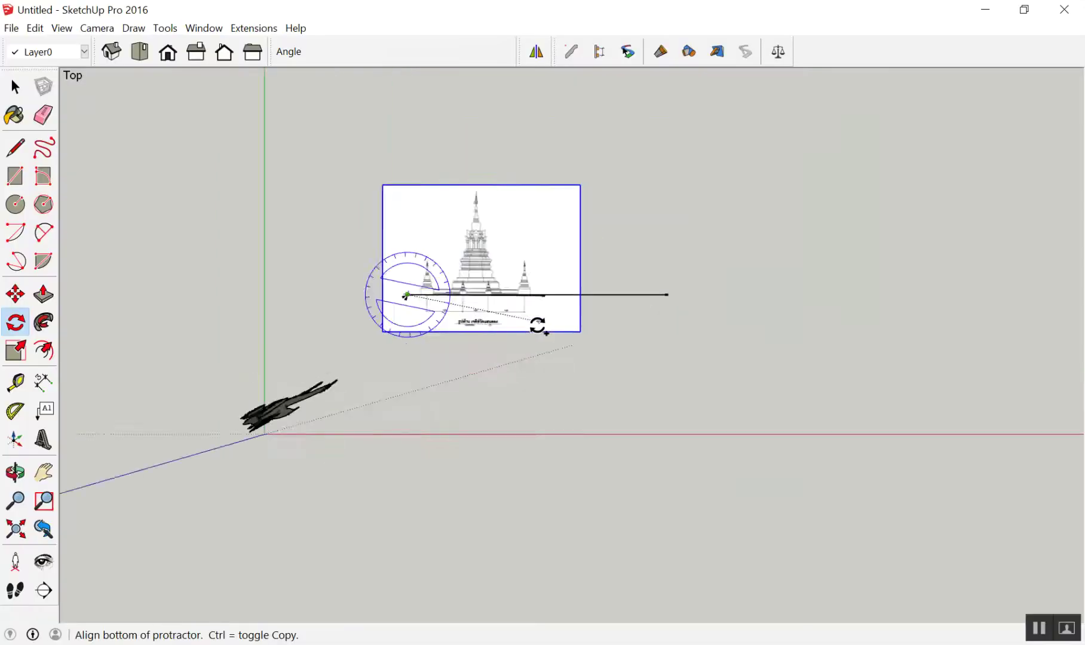
scroll(538, 326, "up", 3)
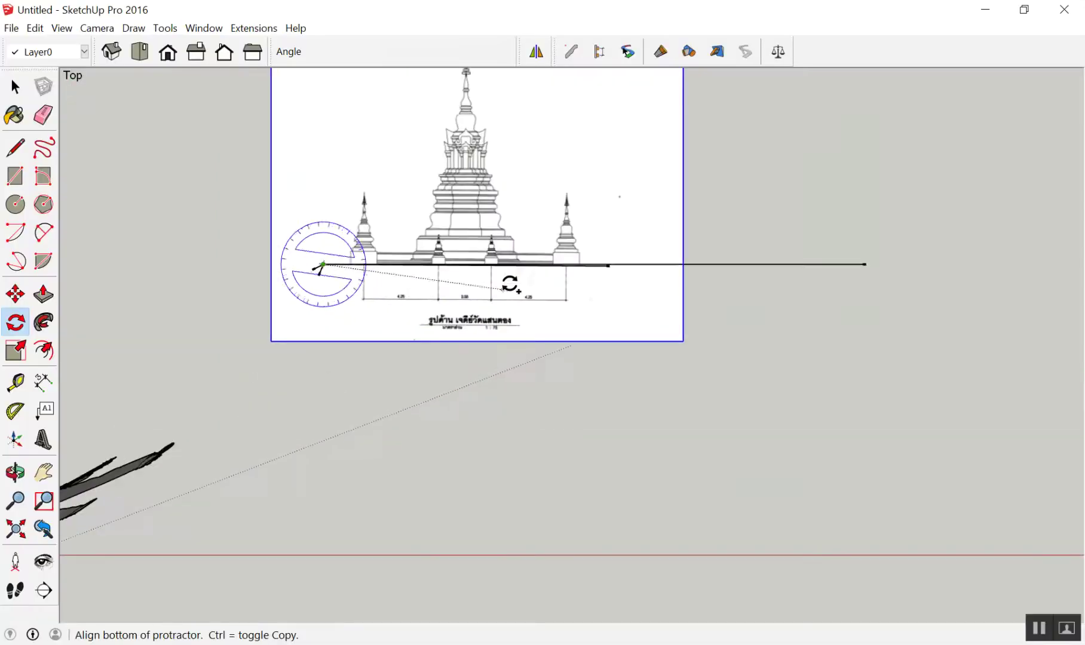
scroll(509, 283, "up", 3)
scroll(702, 267, "up", 3)
scroll(831, 252, "up", 2)
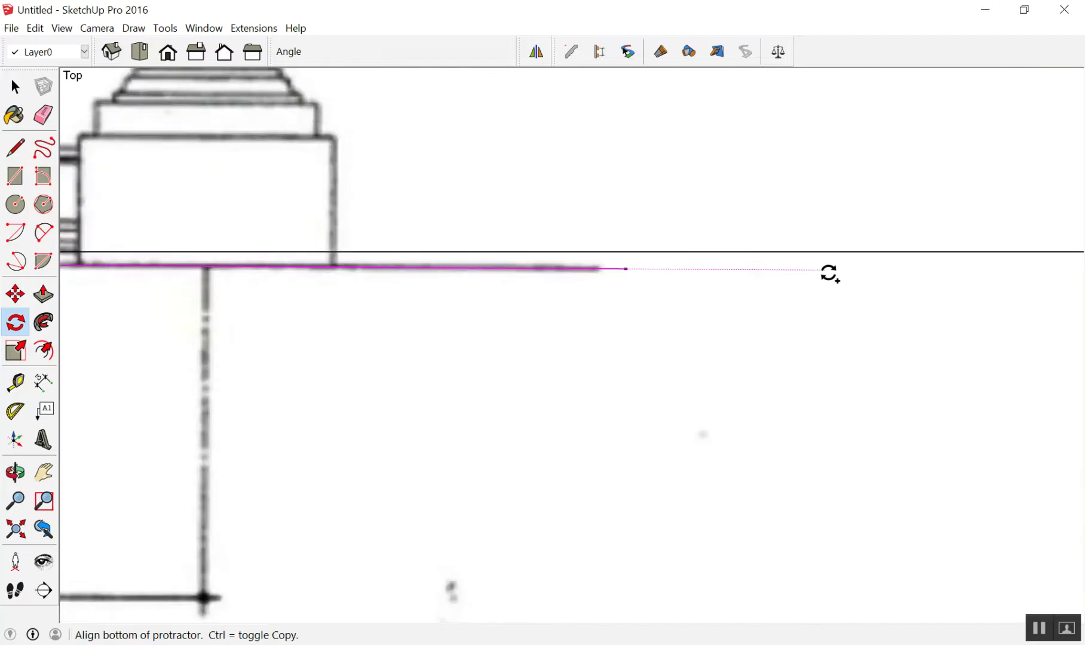
left_click(831, 272)
scroll(807, 252, "down", 2)
scroll(806, 252, "down", 3)
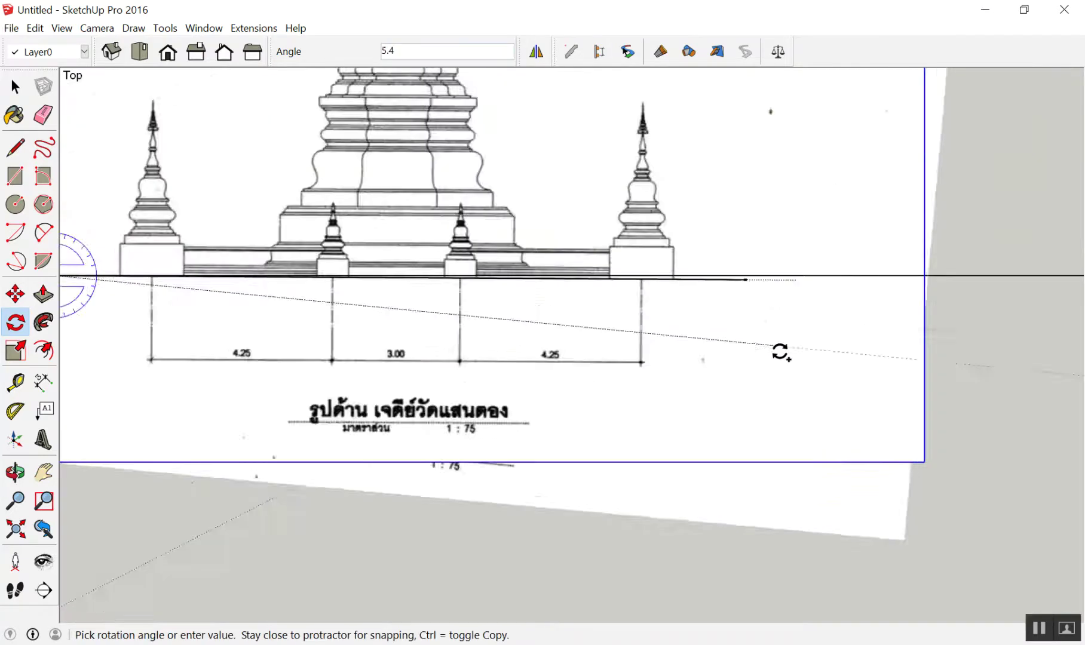
scroll(779, 351, "down", 2)
scroll(821, 254, "up", 2)
scroll(659, 392, "up", 2)
scroll(1082, 256, "up", 2)
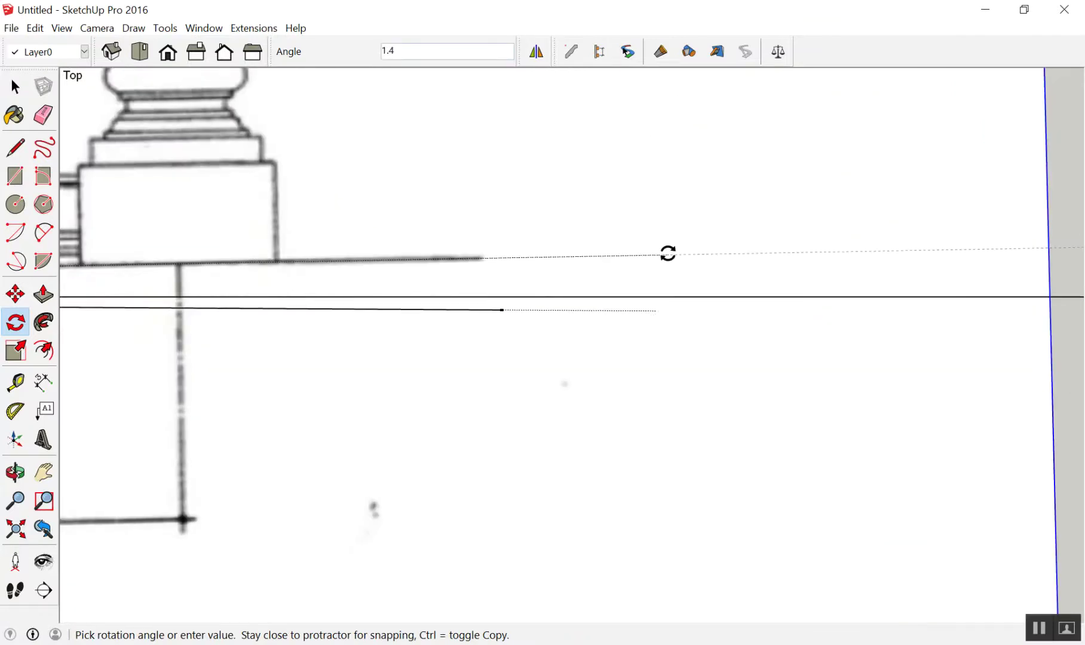
scroll(670, 287, "down", 2)
scroll(825, 293, "up", 2)
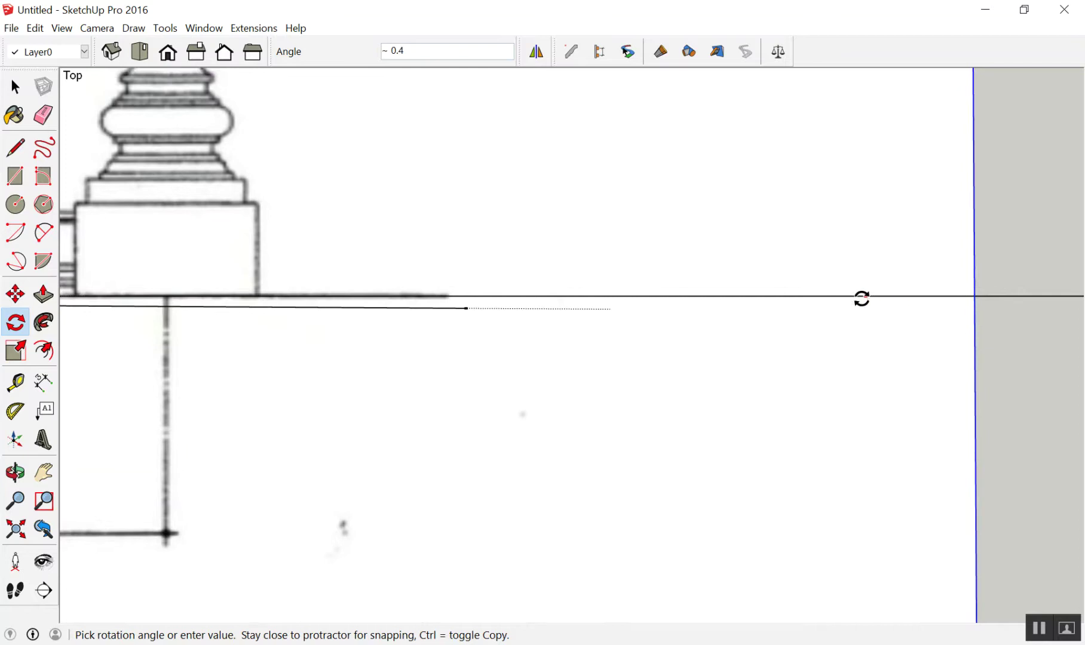
scroll(862, 299, "down", 3)
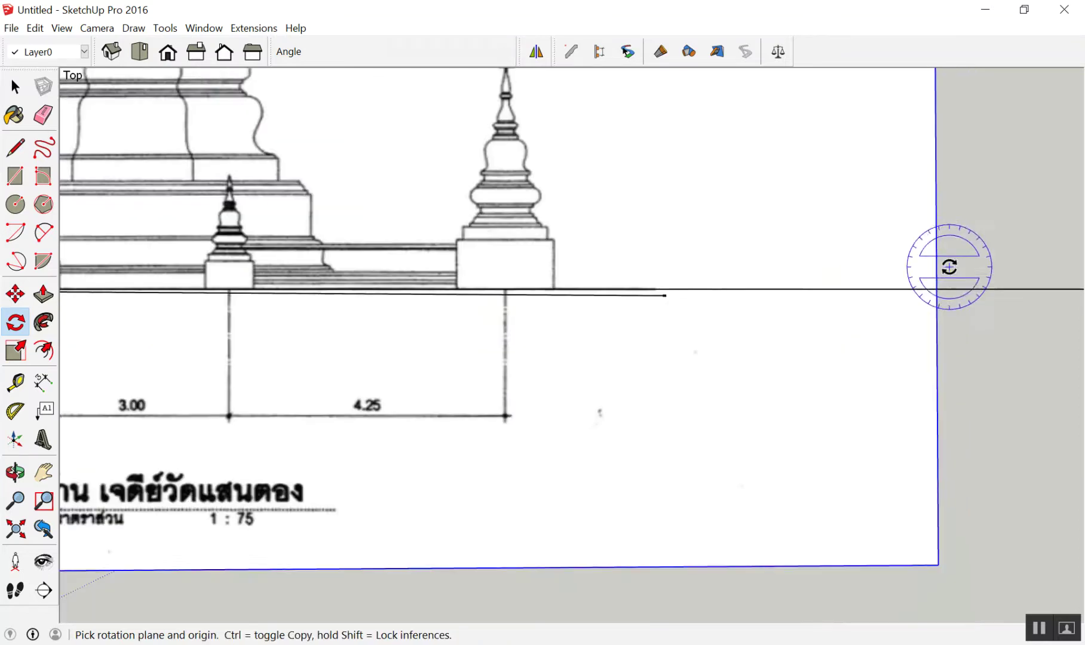
scroll(884, 284, "down", 2)
key("space")
left_click(965, 285)
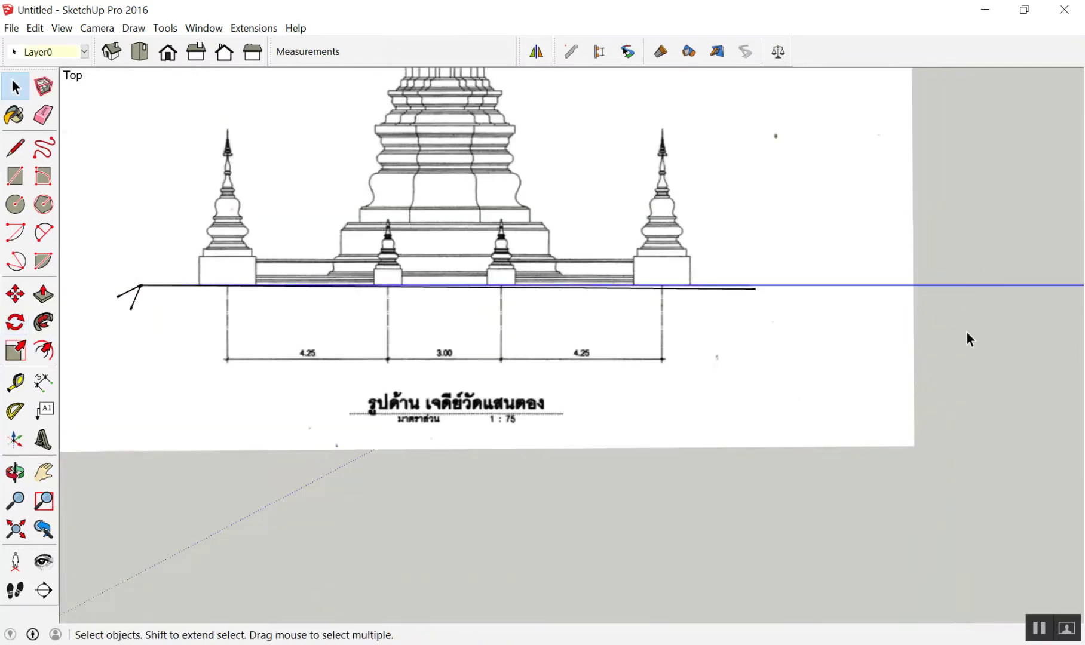
left_click(912, 284)
scroll(908, 287, "down", 2)
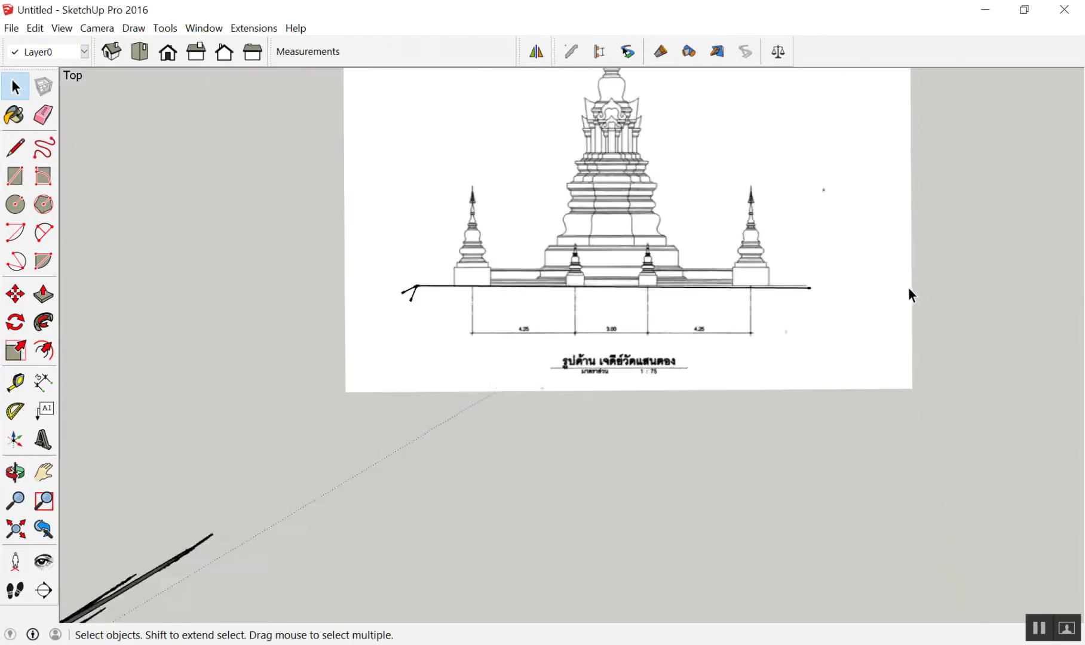
Step: Delete the stray sloping line from the drawing
scroll(611, 303, "up", 3)
scroll(597, 310, "up", 2)
scroll(960, 279, "up", 1)
scroll(989, 318, "up", 2)
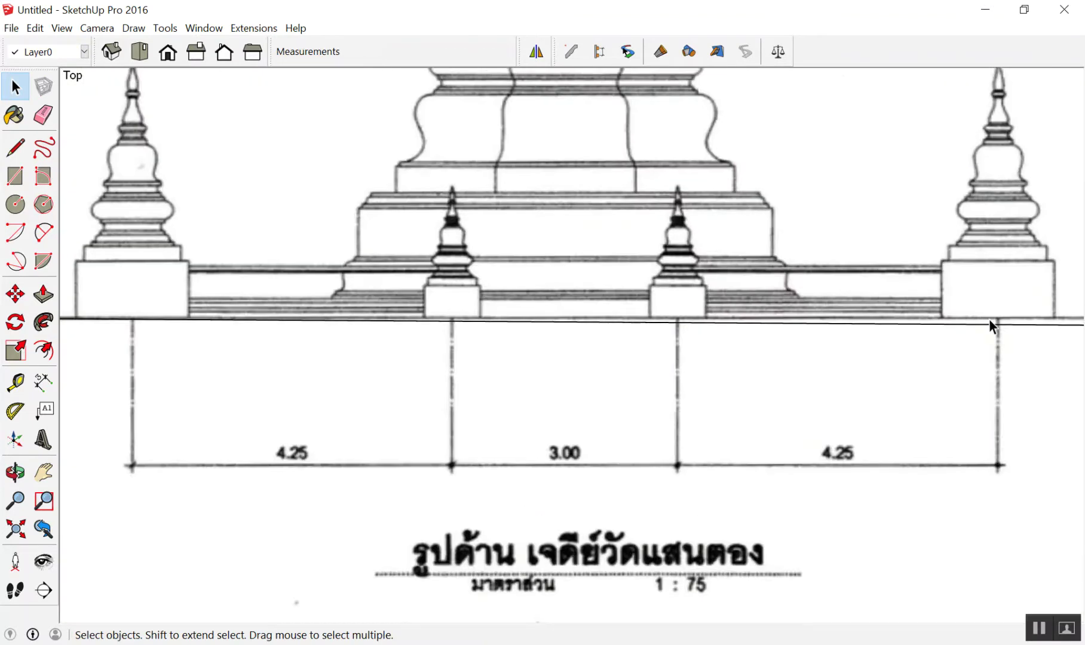
left_click(989, 323)
key("Delete")
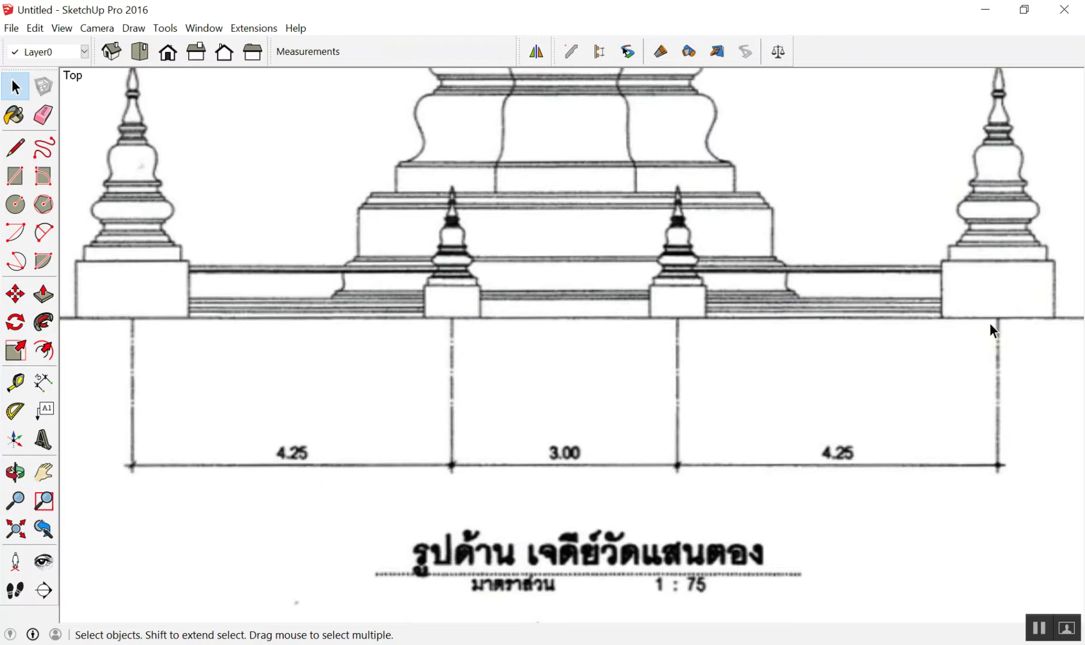
Step: Draw a vertical line down from the left outer pedestal corner
scroll(1023, 188, "down", 2)
scroll(667, 271, "up", 1)
scroll(668, 271, "up", 1)
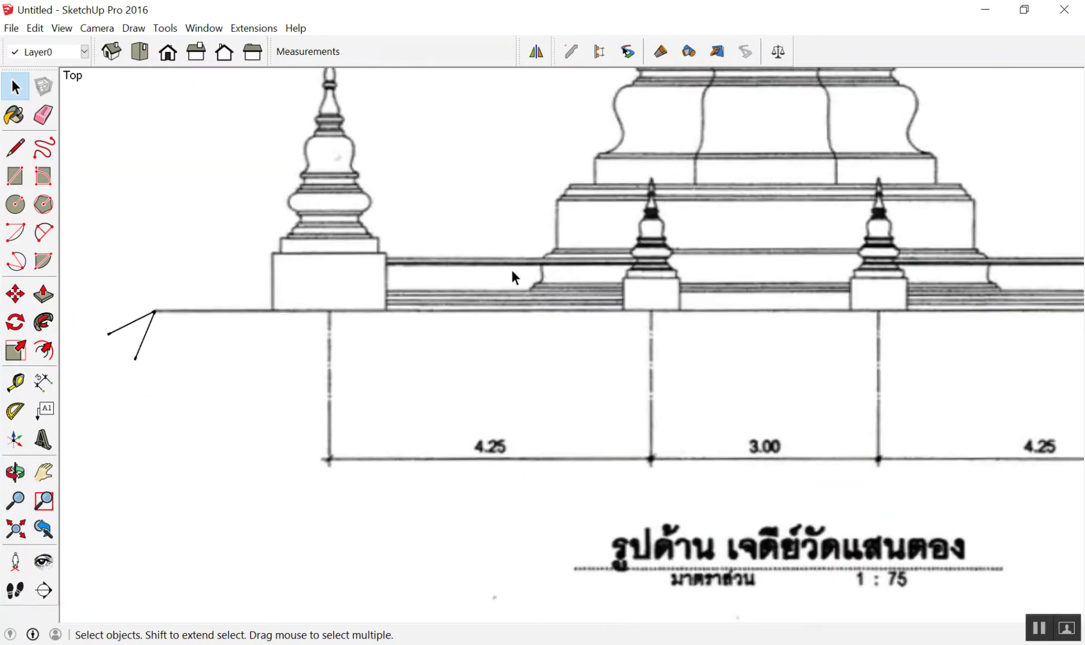
key("l")
scroll(334, 310, "up", 1)
scroll(300, 305, "up", 3)
scroll(339, 273, "up", 3)
scroll(338, 275, "up", 1)
left_click(331, 267)
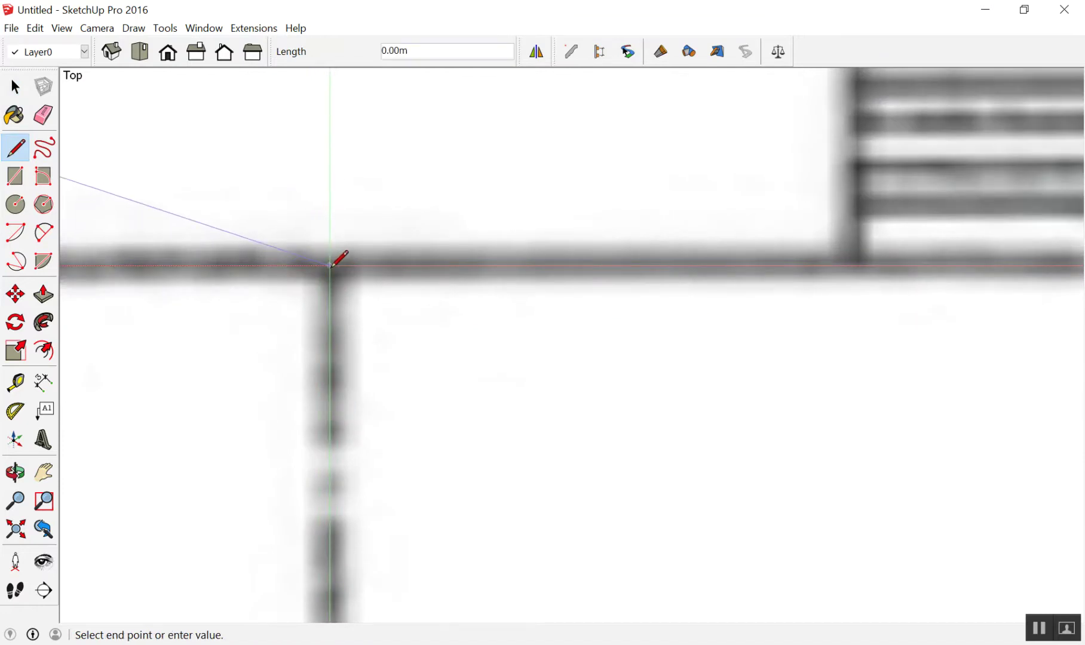
scroll(330, 266, "down", 2)
scroll(335, 251, "down", 1)
scroll(335, 254, "down", 1)
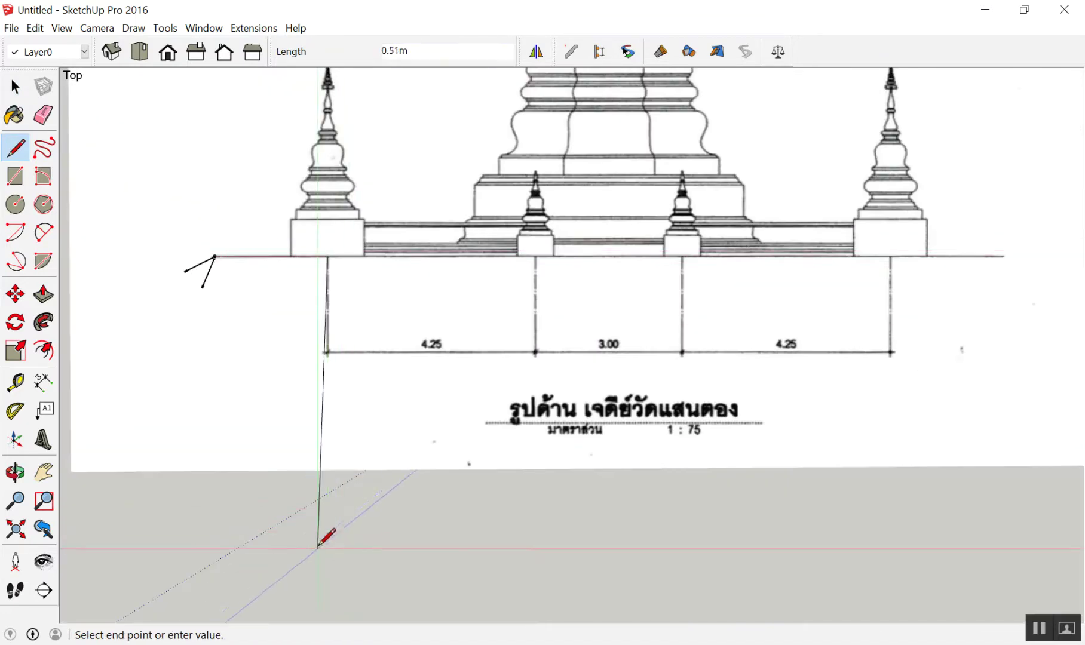
left_click(327, 542)
key("space")
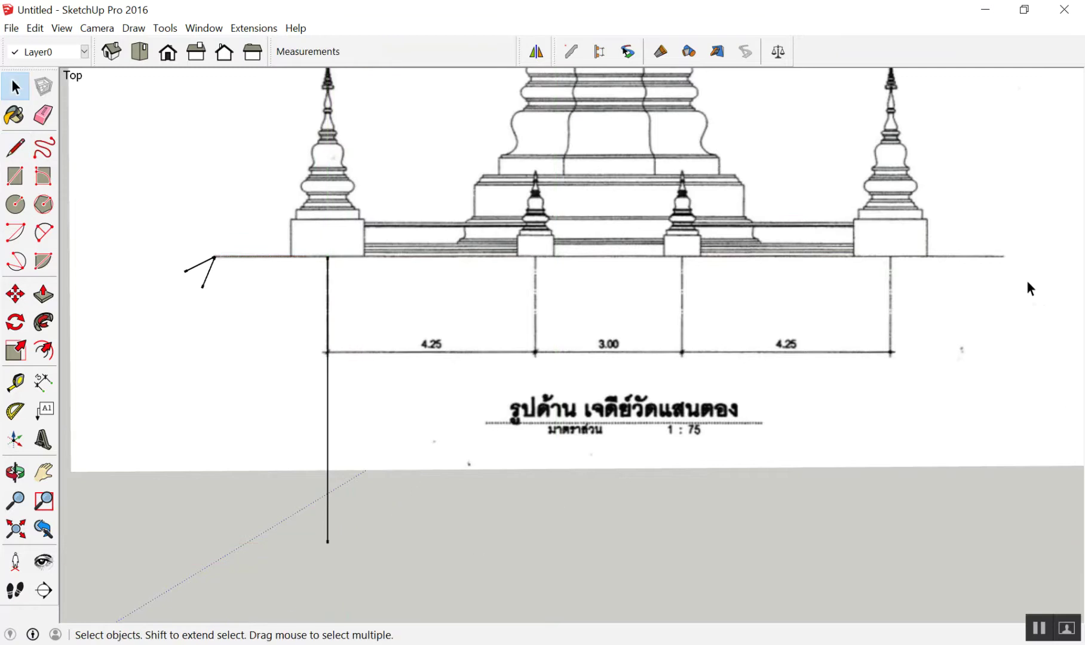
Step: Draw a matching vertical line down from the right outer pedestal corner
scroll(1029, 288, "up", 1)
key("l")
scroll(831, 242, "up", 2)
scroll(803, 260, "up", 3)
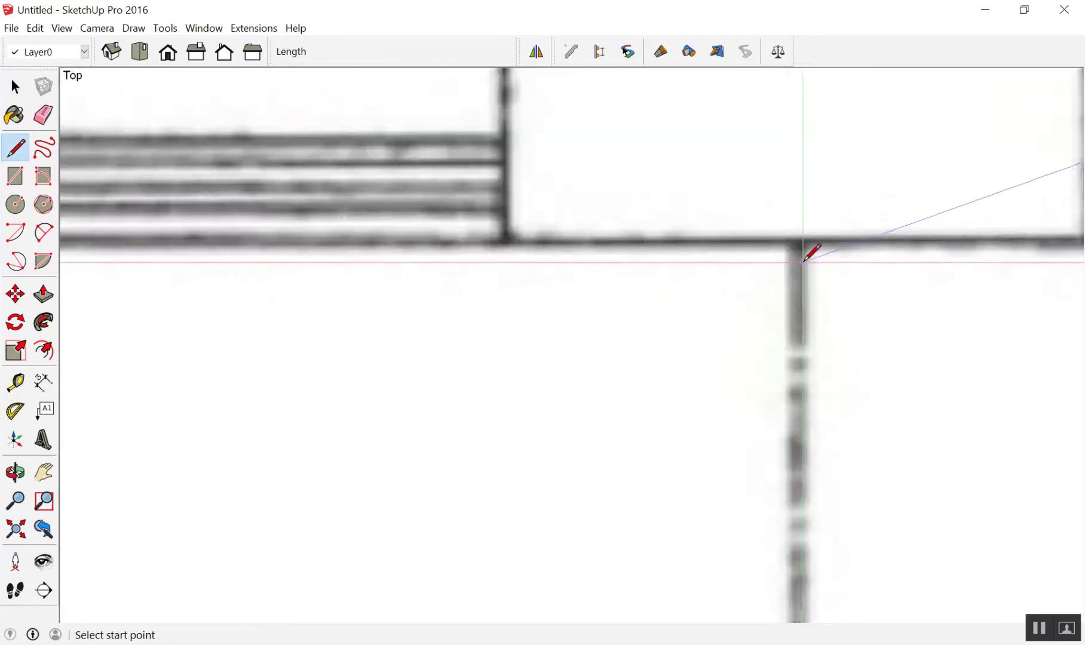
scroll(804, 261, "up", 1)
scroll(801, 231, "up", 1)
scroll(801, 231, "up", 1)
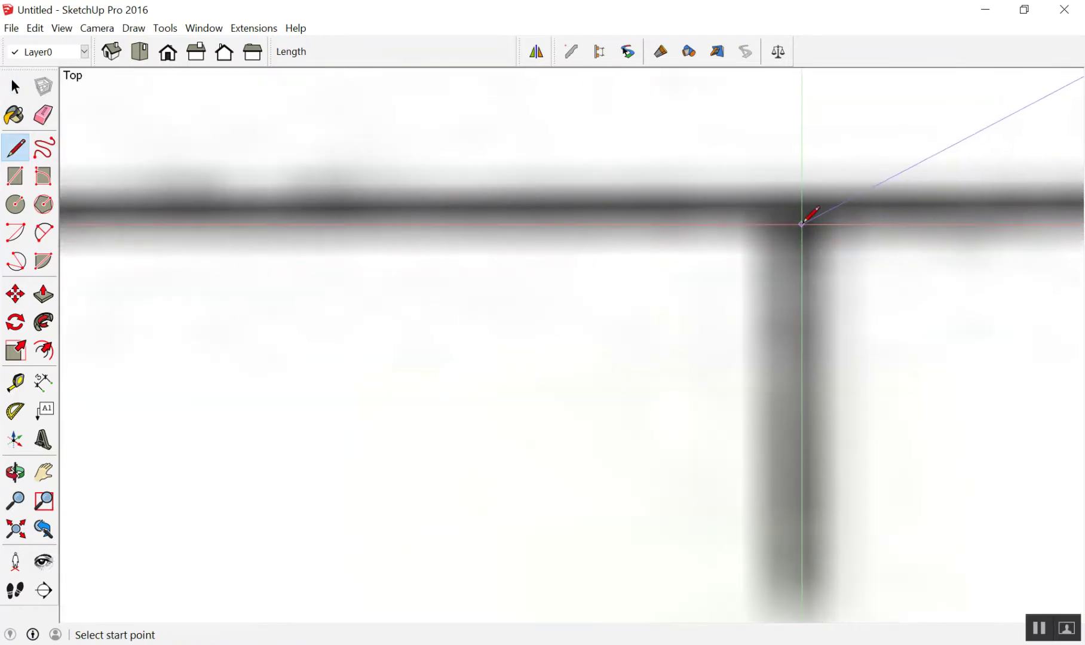
left_click(802, 225)
scroll(801, 224, "down", 2)
scroll(797, 215, "down", 2)
scroll(777, 239, "down", 2)
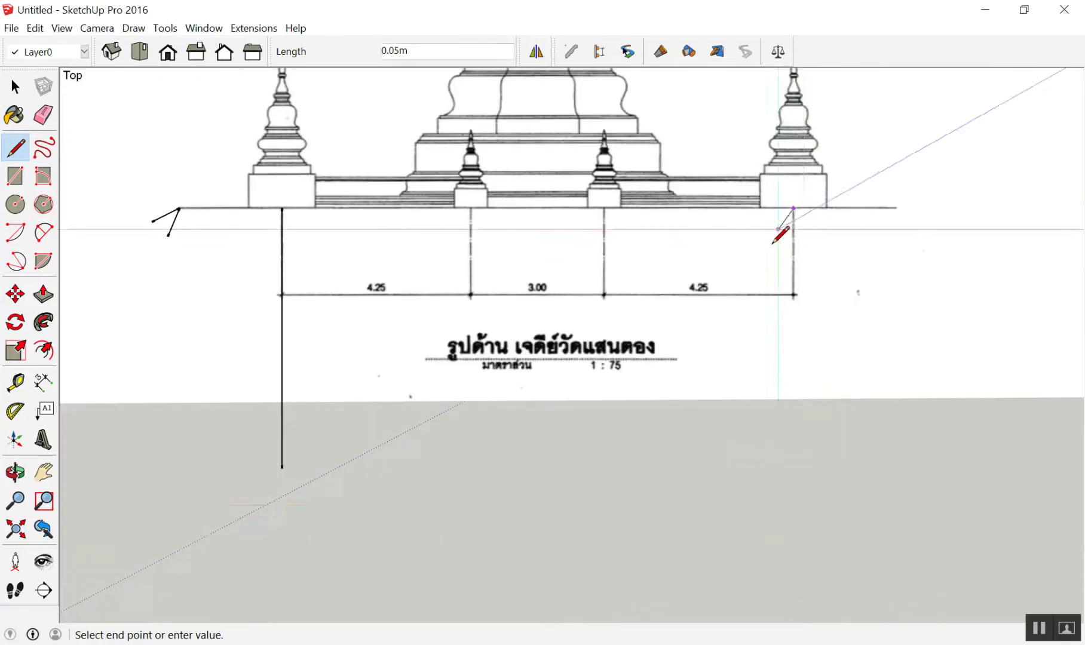
left_click(793, 515)
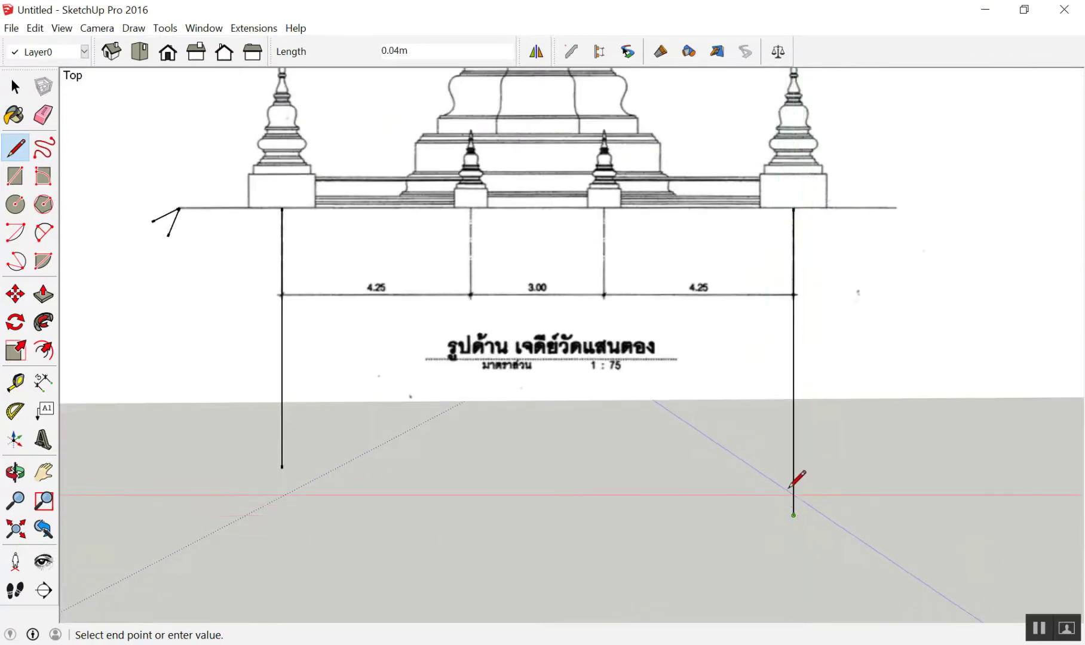
key("space")
Step: Draw one horizontal line crossing both vertical lines
key("l")
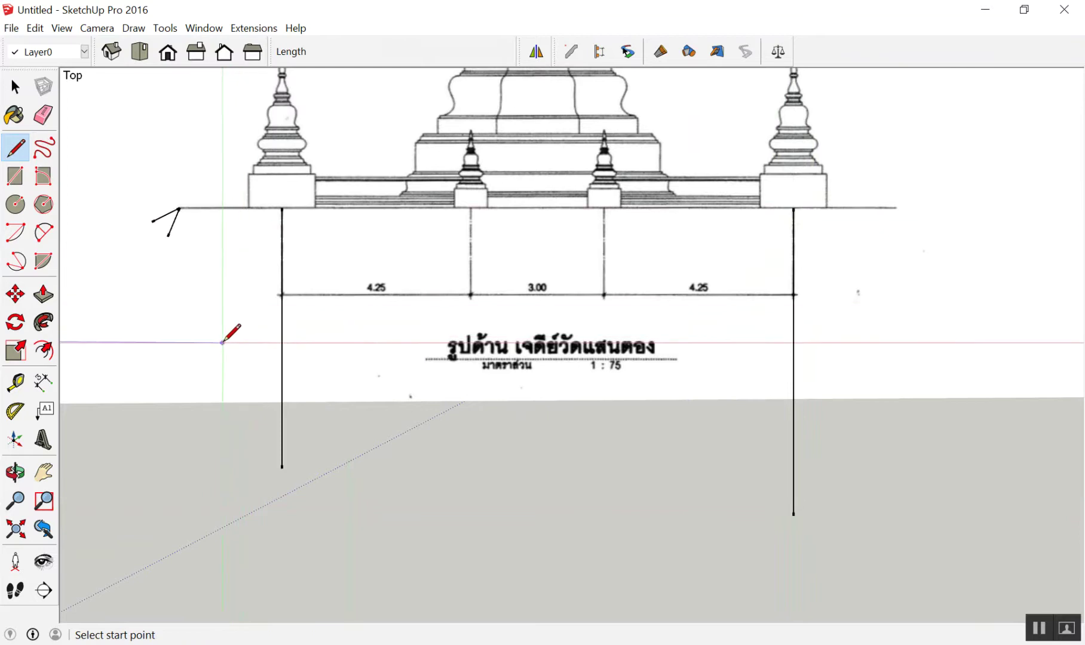
left_click(222, 342)
left_click(879, 342)
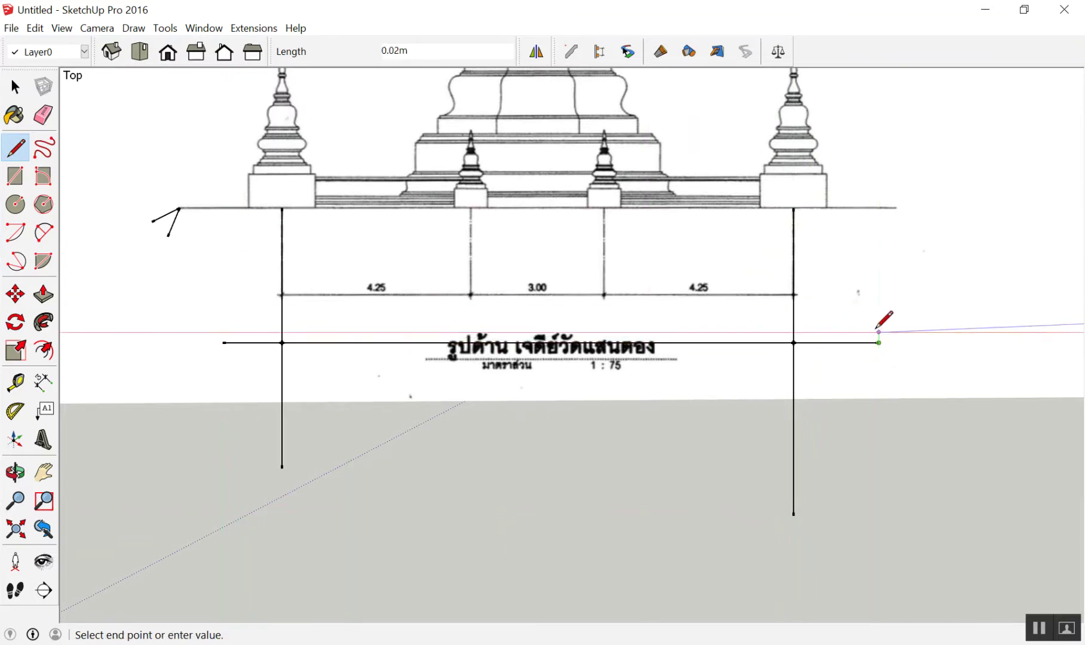
key("space")
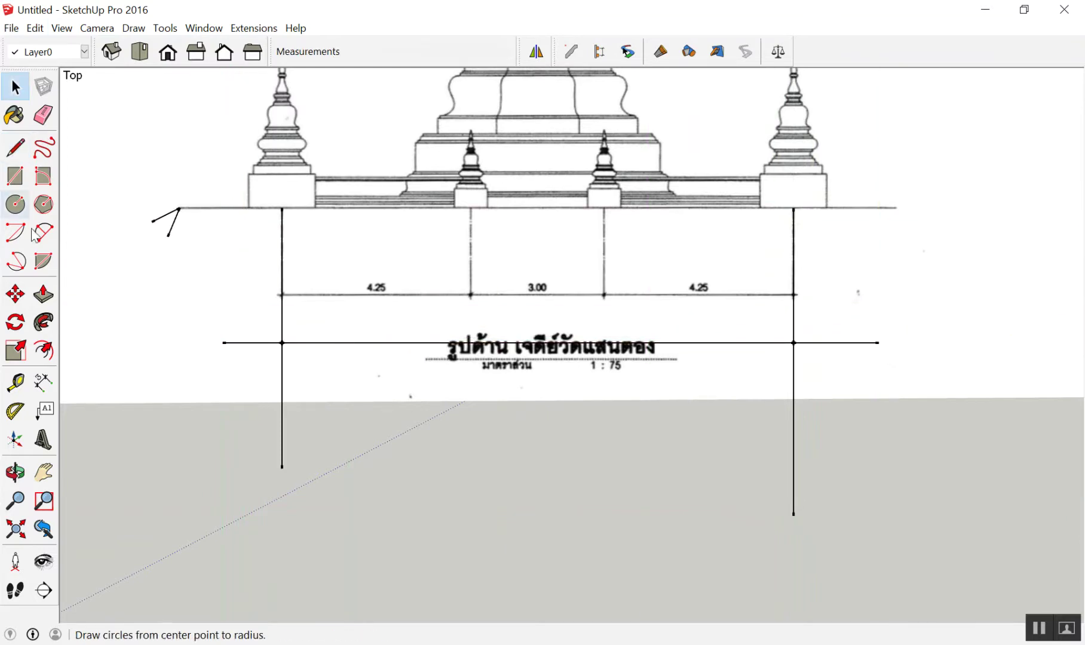
Step: Dimension the 0.98m gap between the two vertical line crossings, placed below the drawing
left_click(45, 389)
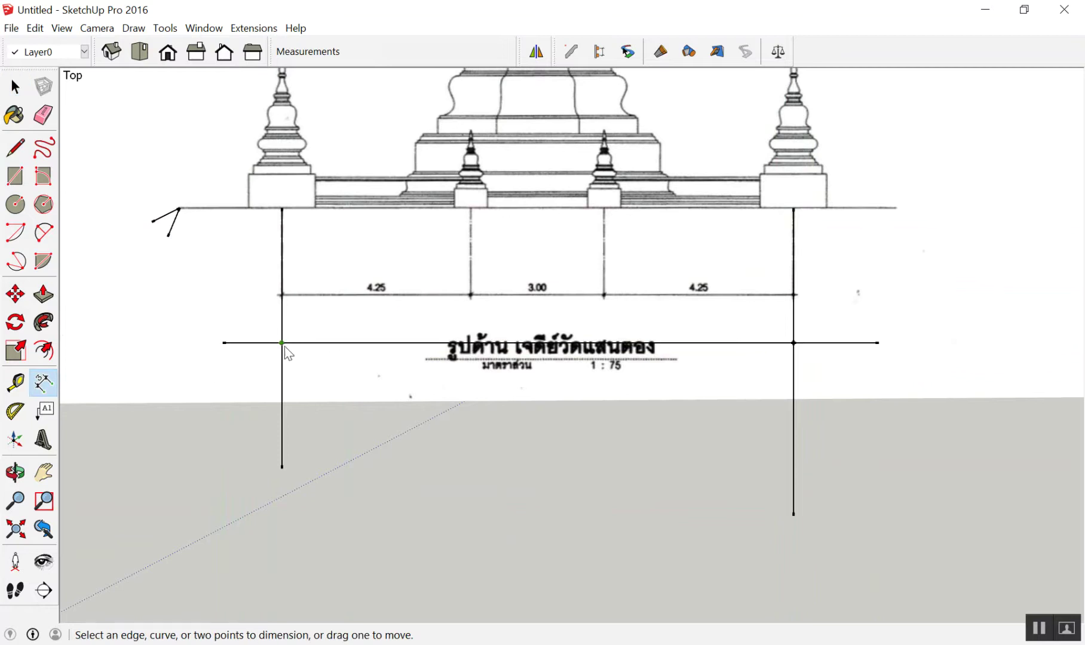
left_click(281, 342)
left_click(793, 342)
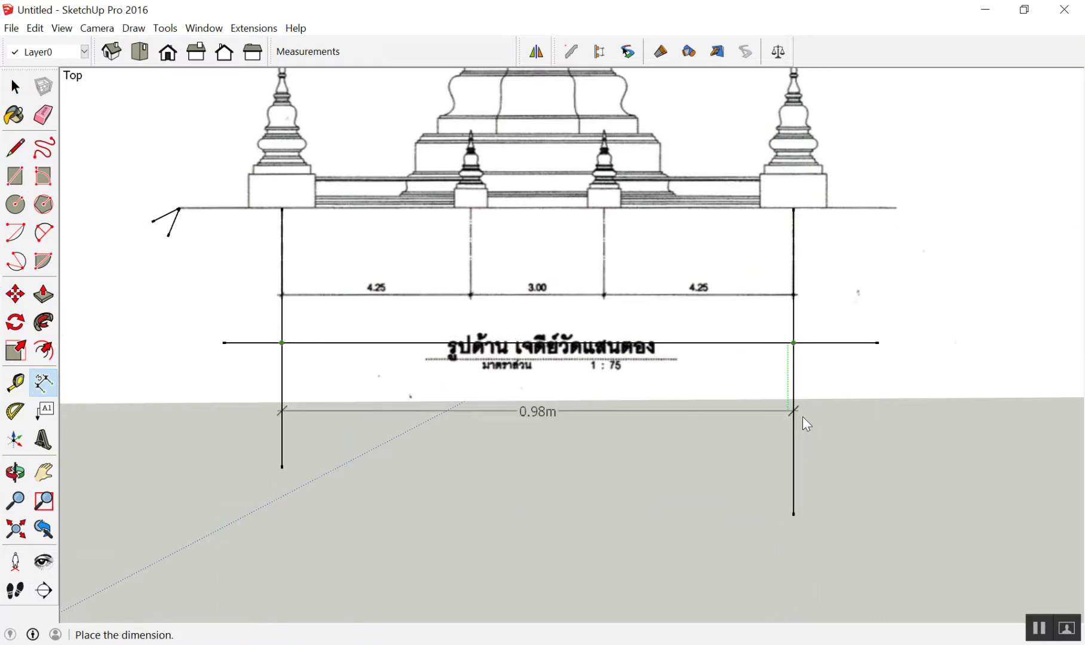
left_click(813, 469)
scroll(602, 505, "up", 2)
key("space")
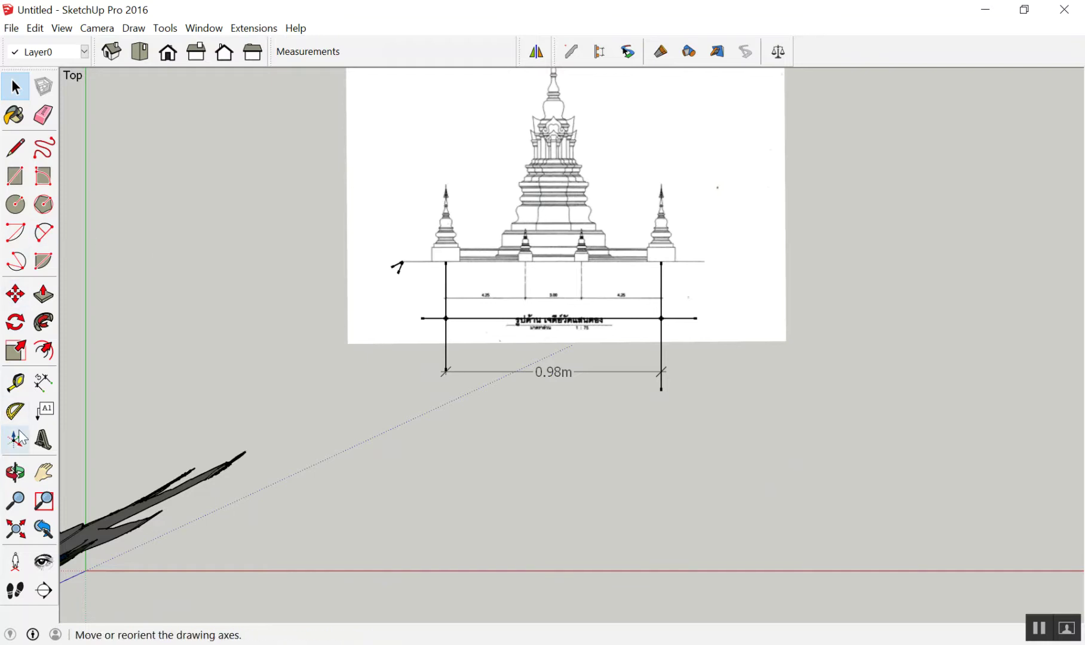
Step: Tape-measure the same gap, enter 11.5 and confirm resizing the whole model
left_click(17, 387)
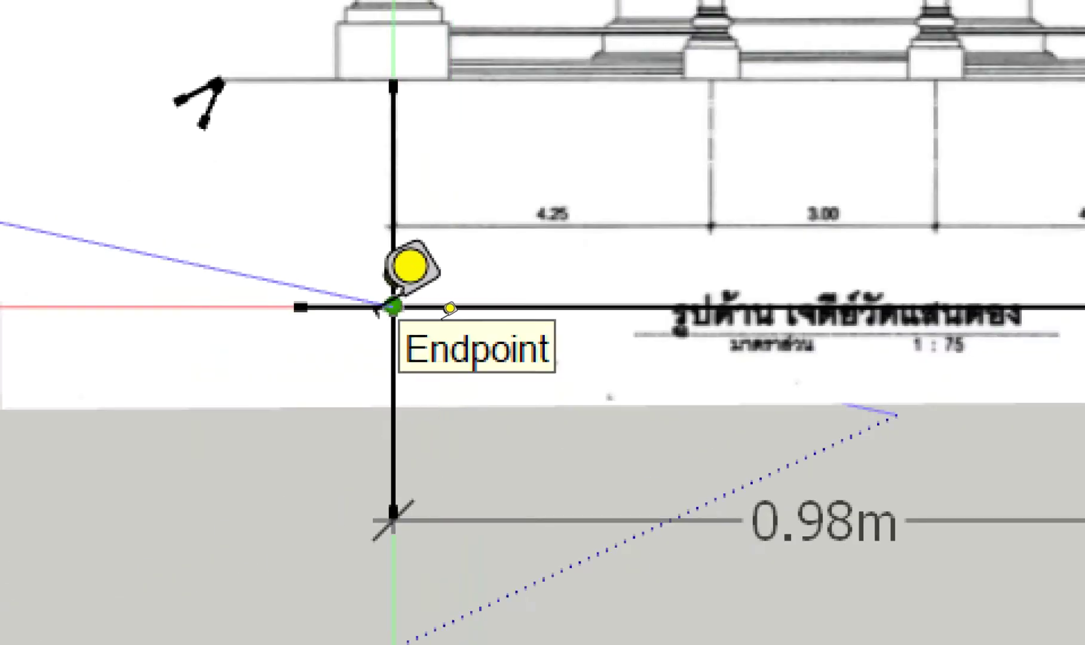
left_click(393, 308)
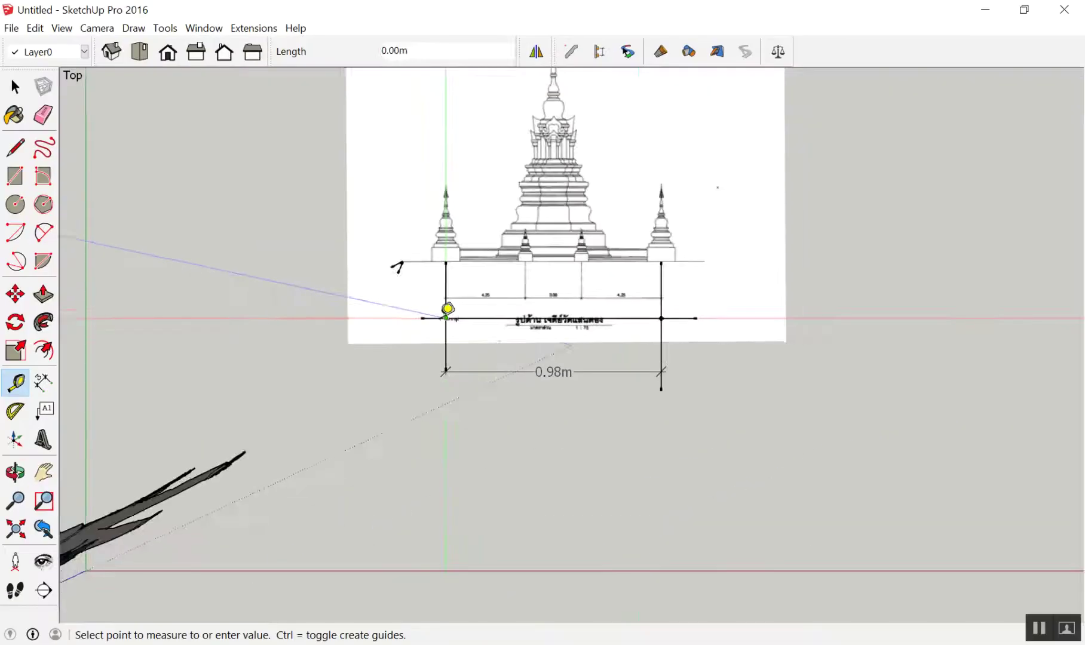
scroll(613, 274, "up", 2)
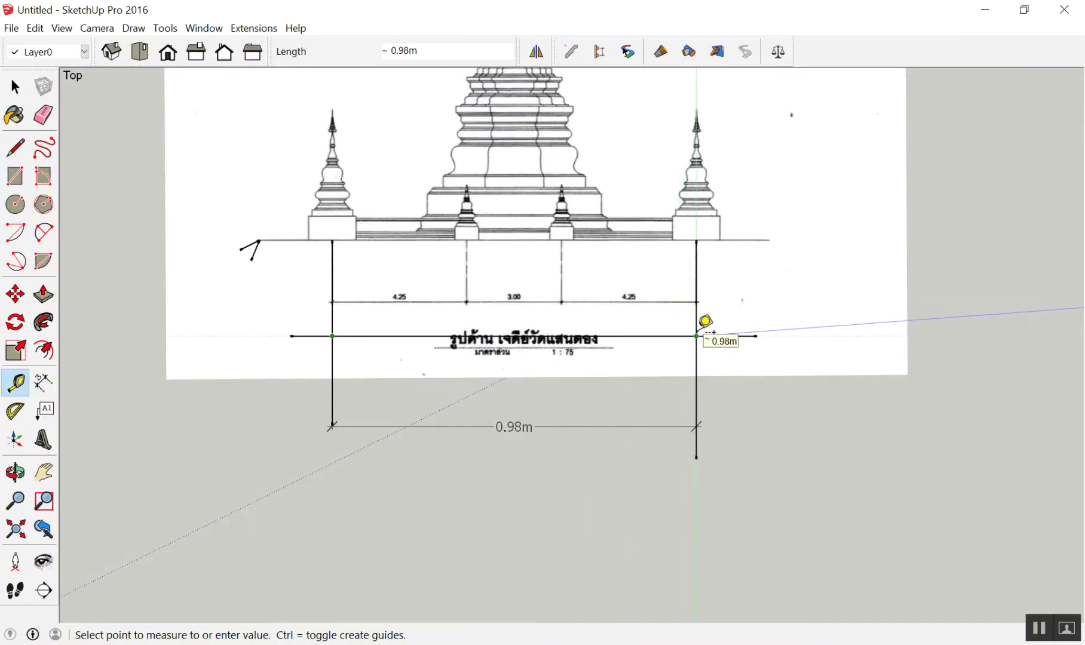
left_click(705, 326)
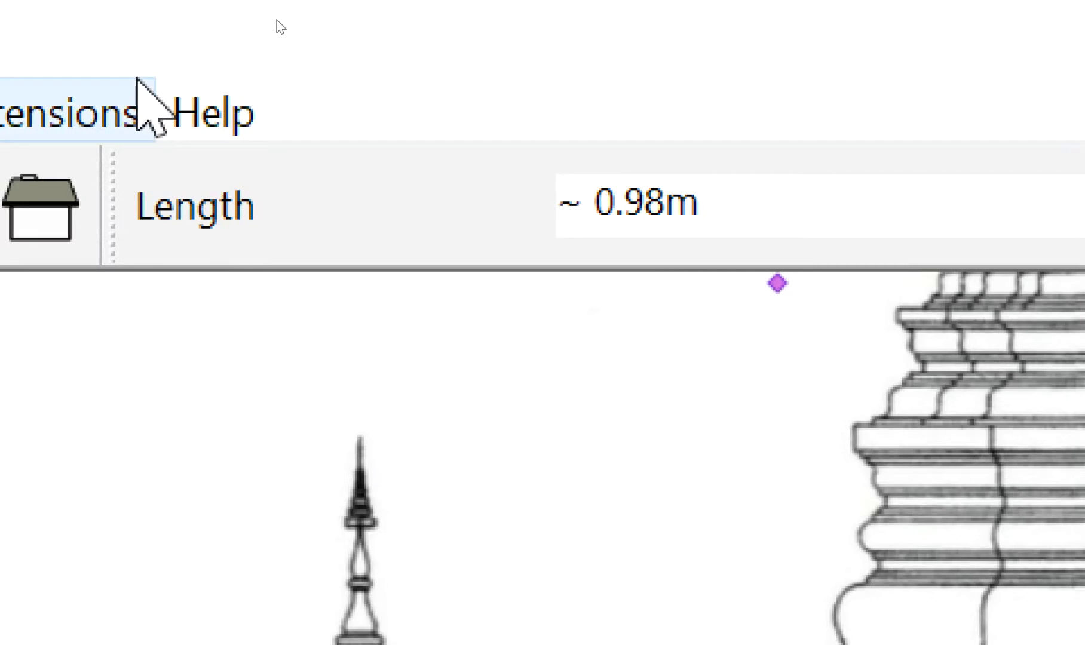
type("11.5")
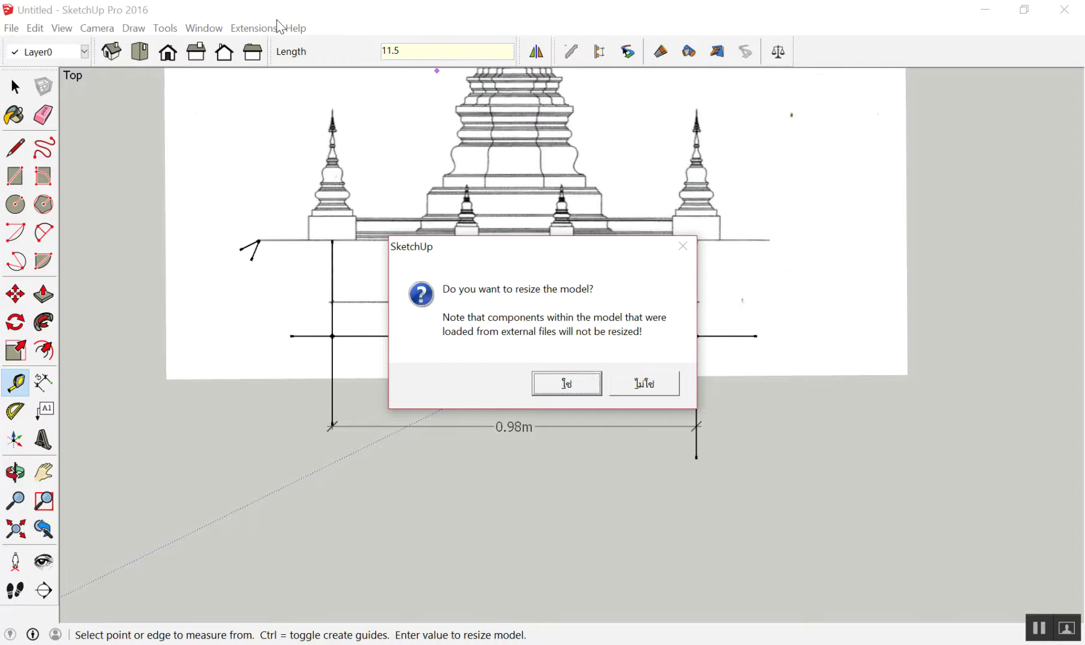
left_click(569, 382)
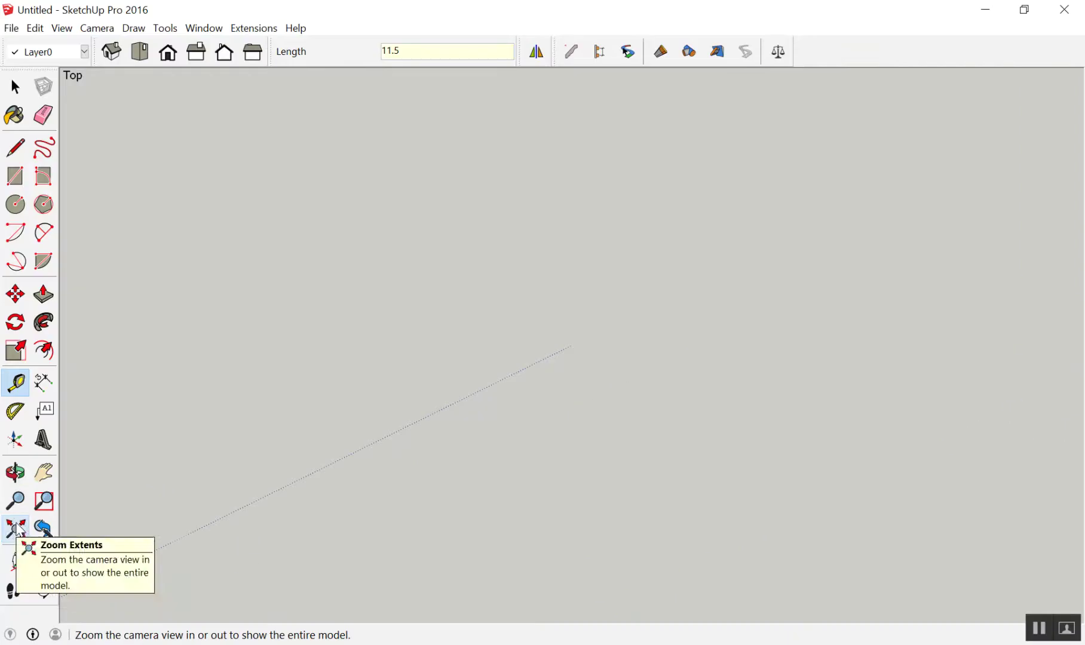
Step: Fit the whole rescaled model in view and zoom in on the stupa elevation
left_click(14, 529)
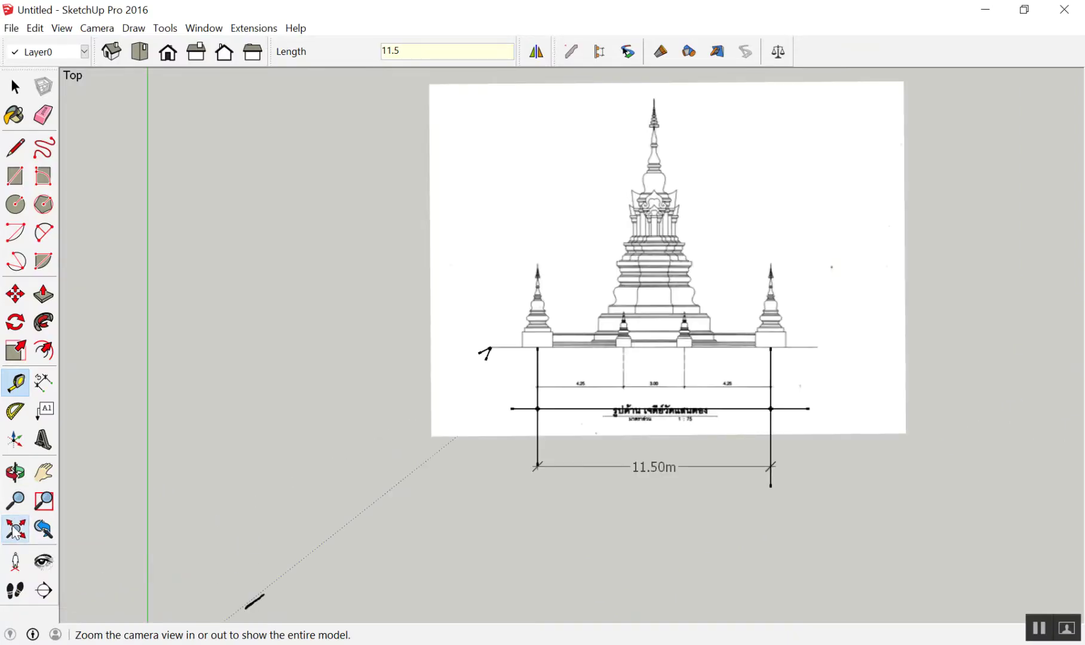
scroll(702, 303, "up", 3)
scroll(719, 296, "up", 2)
scroll(718, 298, "down", 1)
scroll(716, 297, "up", 1)
scroll(711, 238, "down", 1)
scroll(567, 559, "up", 2)
scroll(561, 551, "down", 1)
scroll(555, 554, "down", 1)
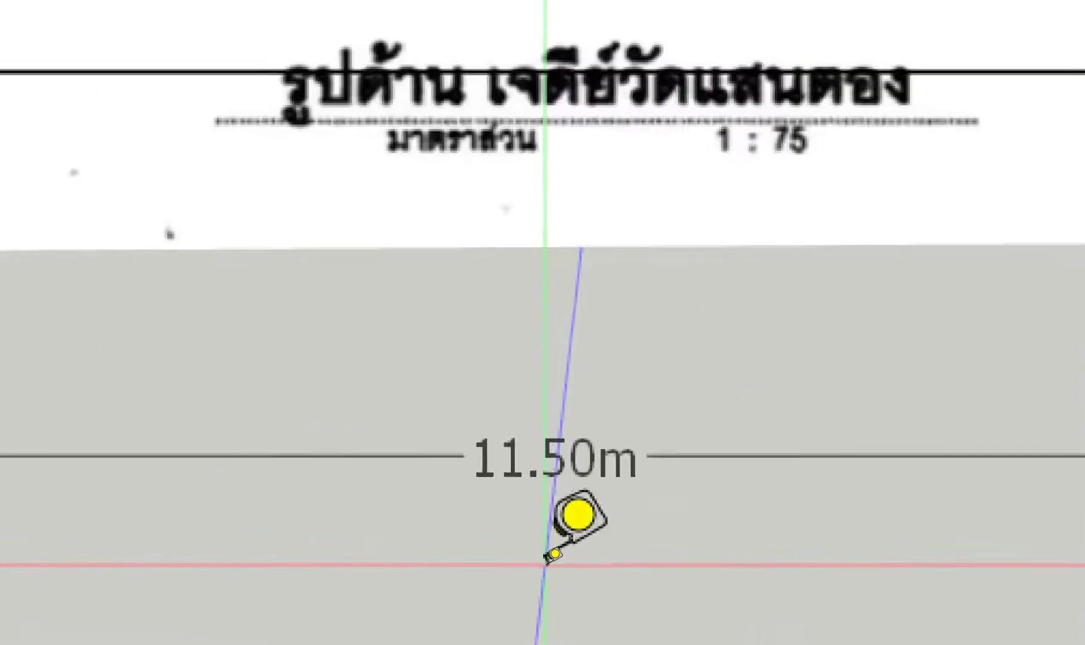
scroll(549, 512, "down", 2)
scroll(571, 297, "up", 1)
scroll(617, 274, "down", 1)
scroll(641, 273, "up", 3)
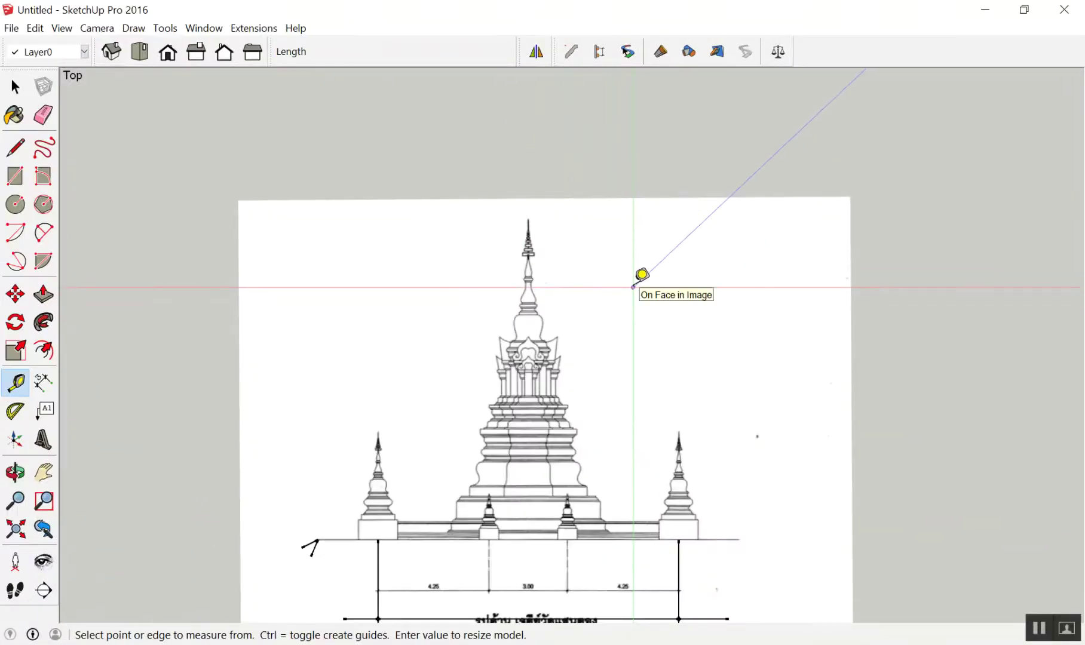
scroll(597, 380, "down", 2)
scroll(533, 443, "up", 3)
scroll(540, 411, "up", 2)
scroll(540, 416, "down", 1)
Step: Draw a vertical centre line from the main spire's tip down to the base line
key("l")
scroll(520, 442, "down", 1)
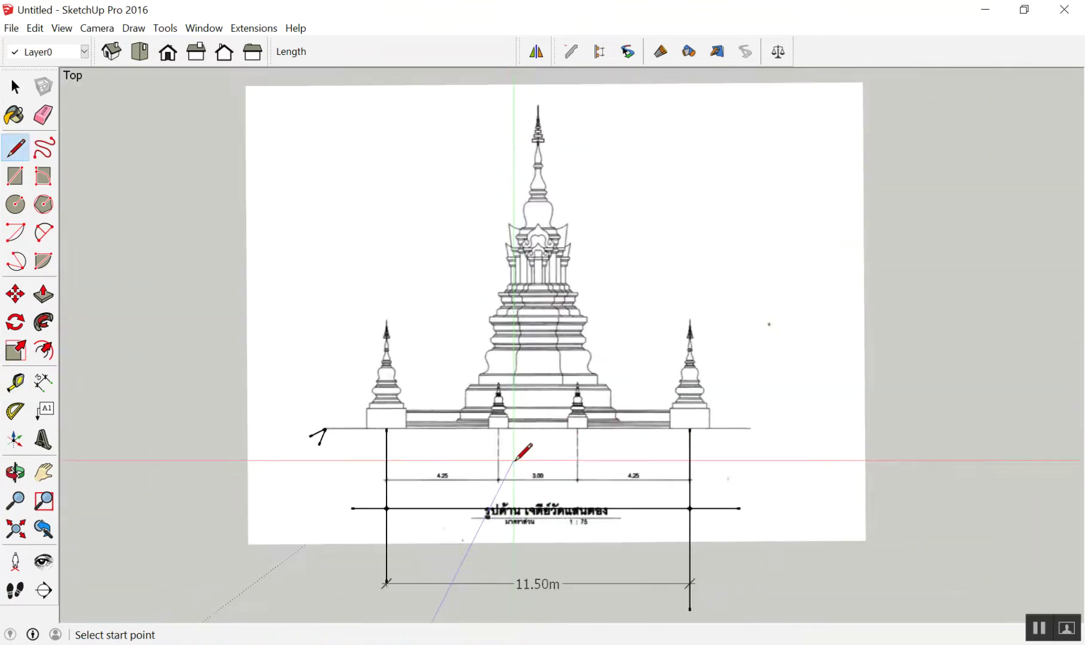
scroll(557, 165, "up", 2)
scroll(523, 107, "up", 2)
scroll(504, 126, "up", 3)
scroll(503, 126, "up", 1)
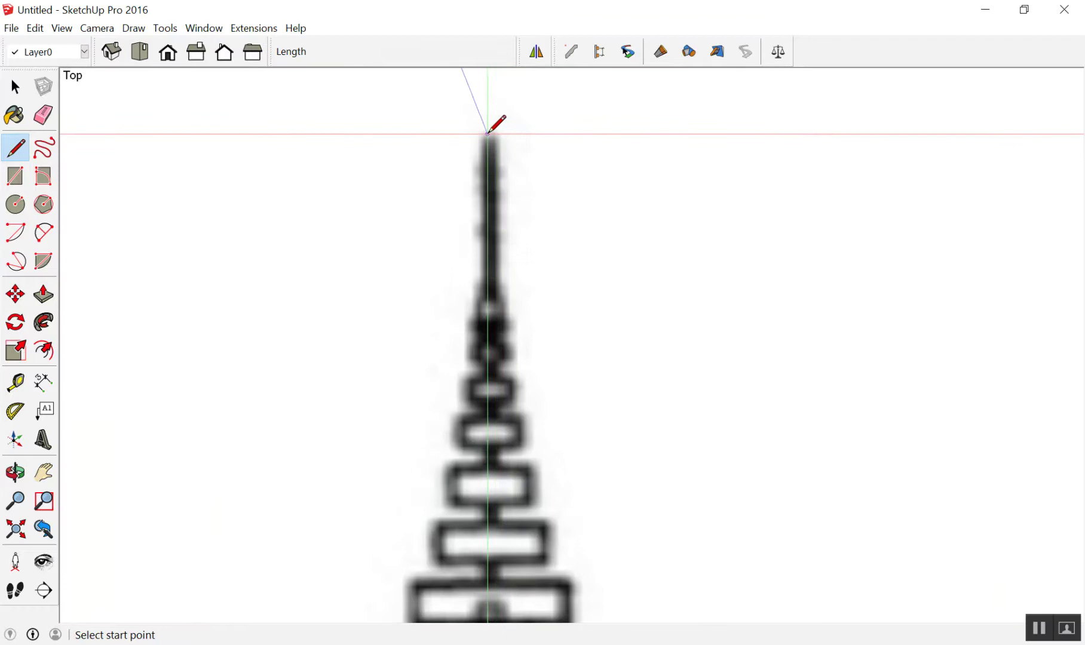
left_click(503, 126)
scroll(504, 127, "down", 1)
scroll(504, 128, "down", 2)
scroll(504, 128, "down", 2)
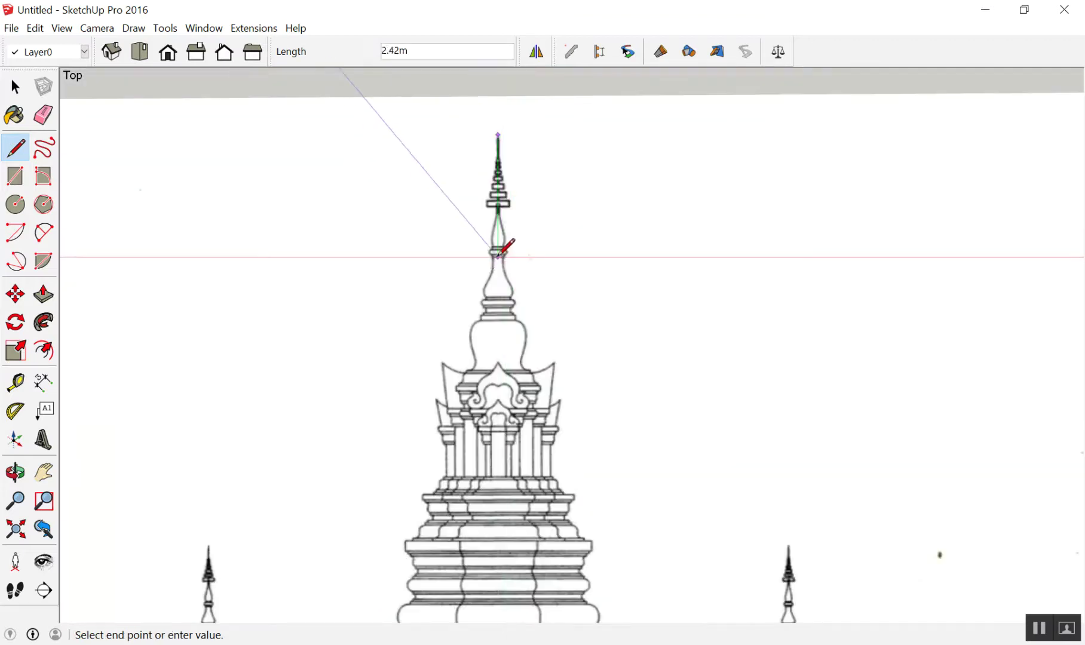
scroll(444, 159, "down", 2)
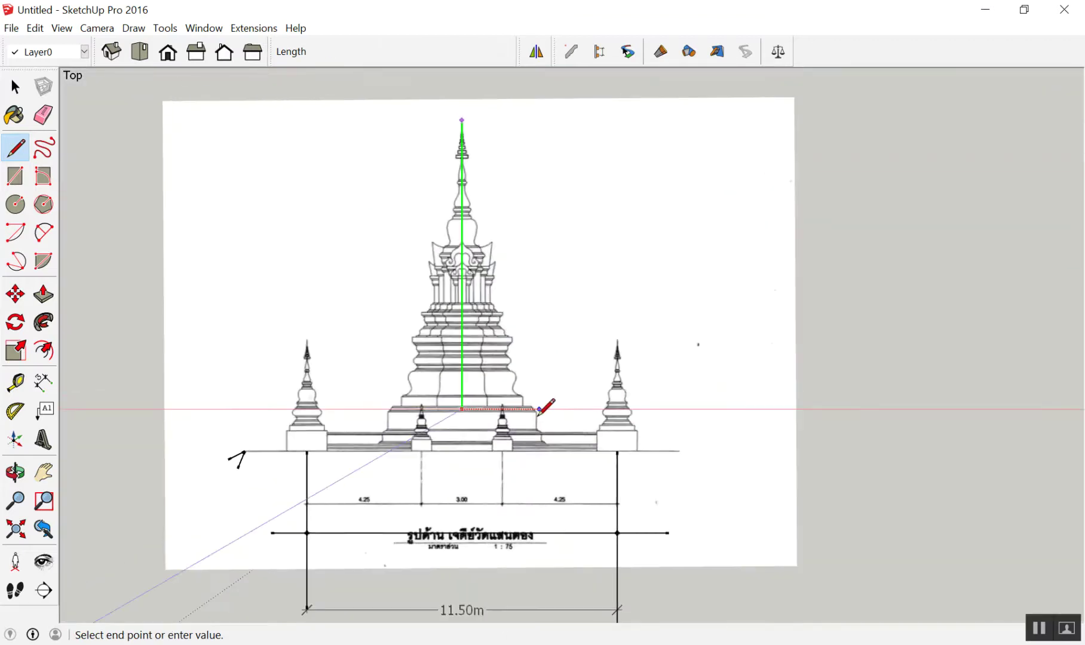
scroll(406, 490, "up", 2)
scroll(412, 462, "up", 3)
scroll(472, 392, "up", 3)
scroll(472, 392, "up", 2)
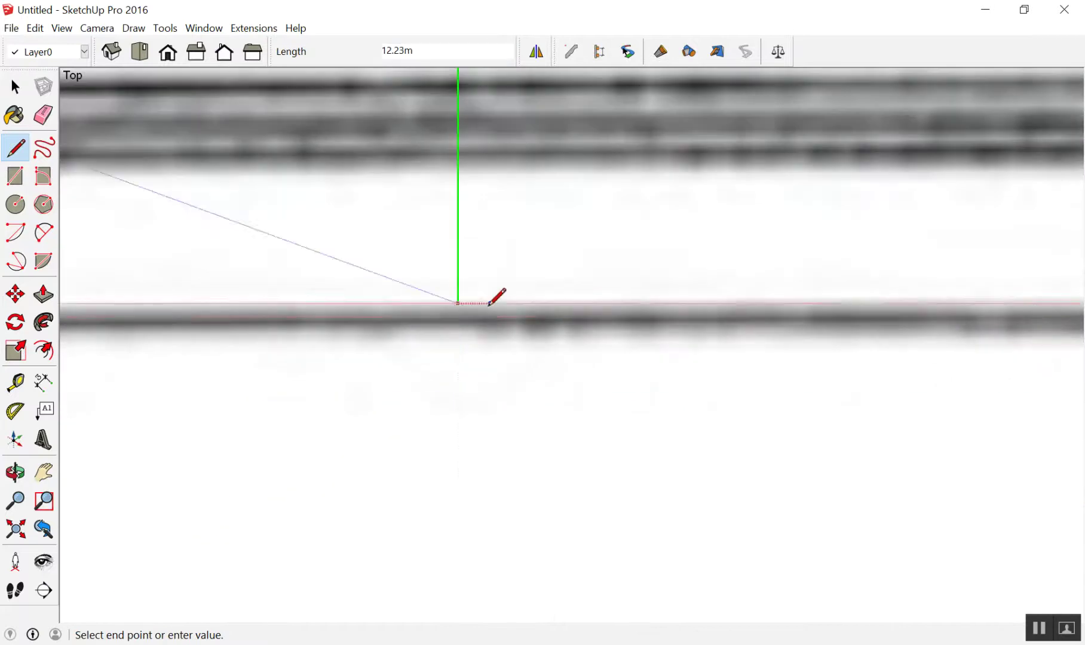
left_click(481, 312)
scroll(436, 352, "down", 2)
scroll(428, 358, "down", 2)
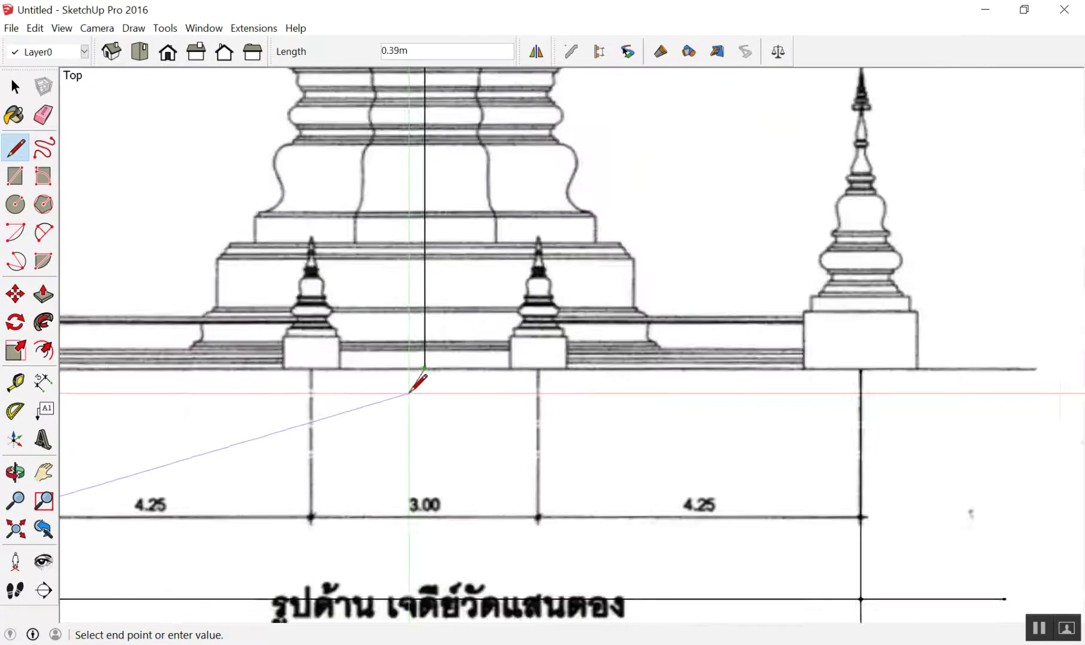
scroll(417, 380, "down", 2)
key("space")
scroll(434, 276, "up", 1)
Step: Add a 12.25m height dimension for the vertical centre line, placed to the right
key("d")
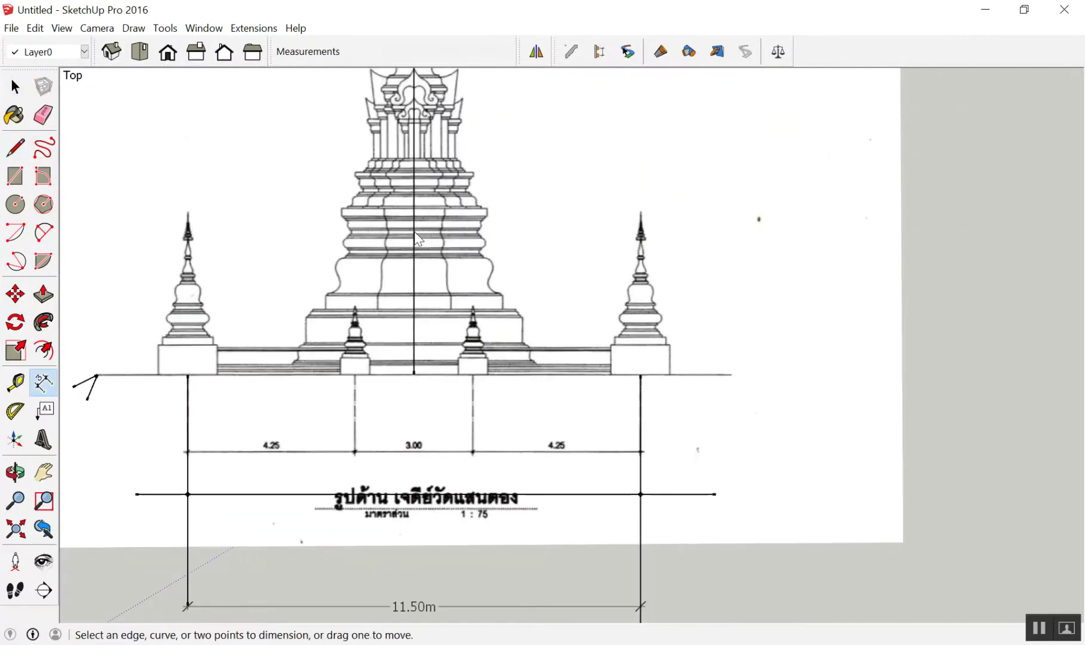
left_click(414, 239)
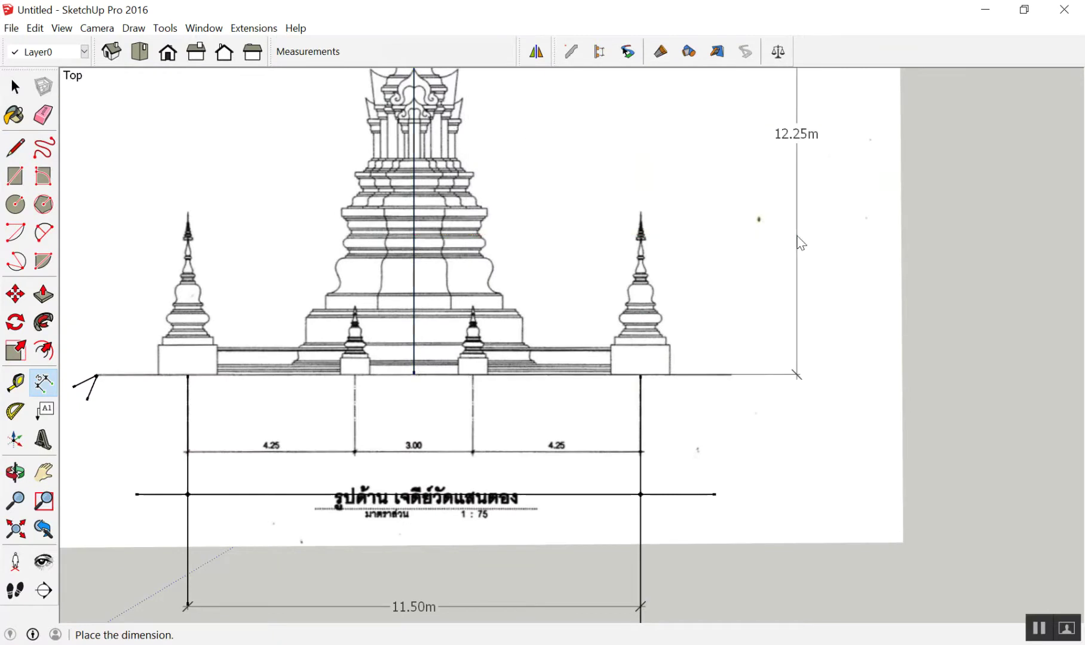
left_click(796, 242)
scroll(793, 466, "down", 3)
scroll(855, 216, "up", 2)
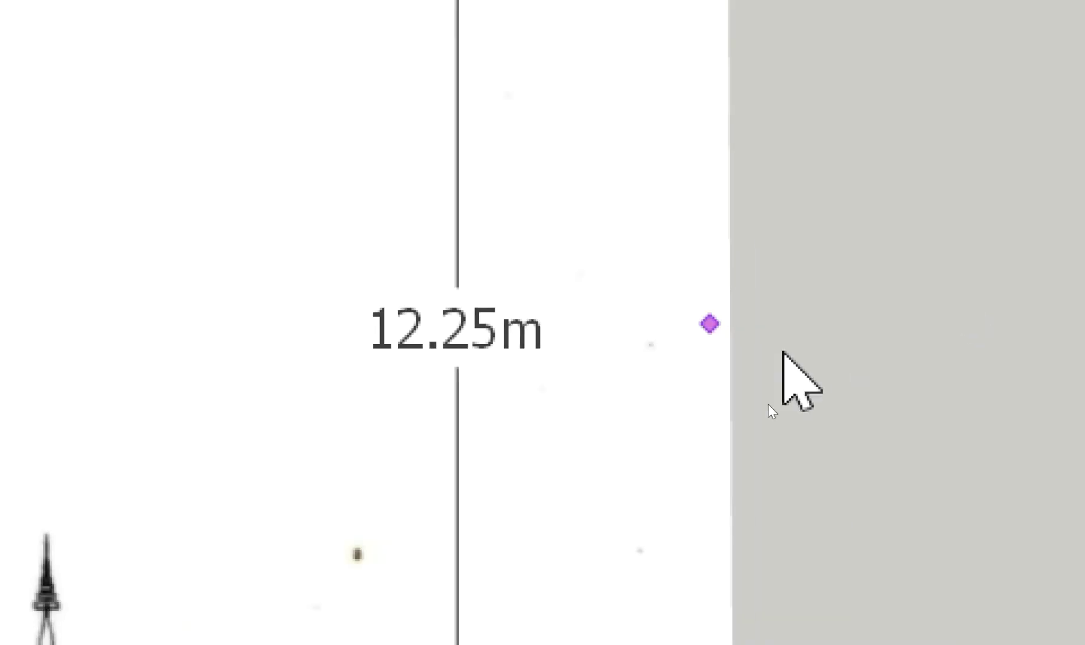
Step: Minimise SketchUp to reveal the desktop
scroll(739, 418, "down", 3)
scroll(641, 548, "up", 3)
scroll(643, 518, "up", 2)
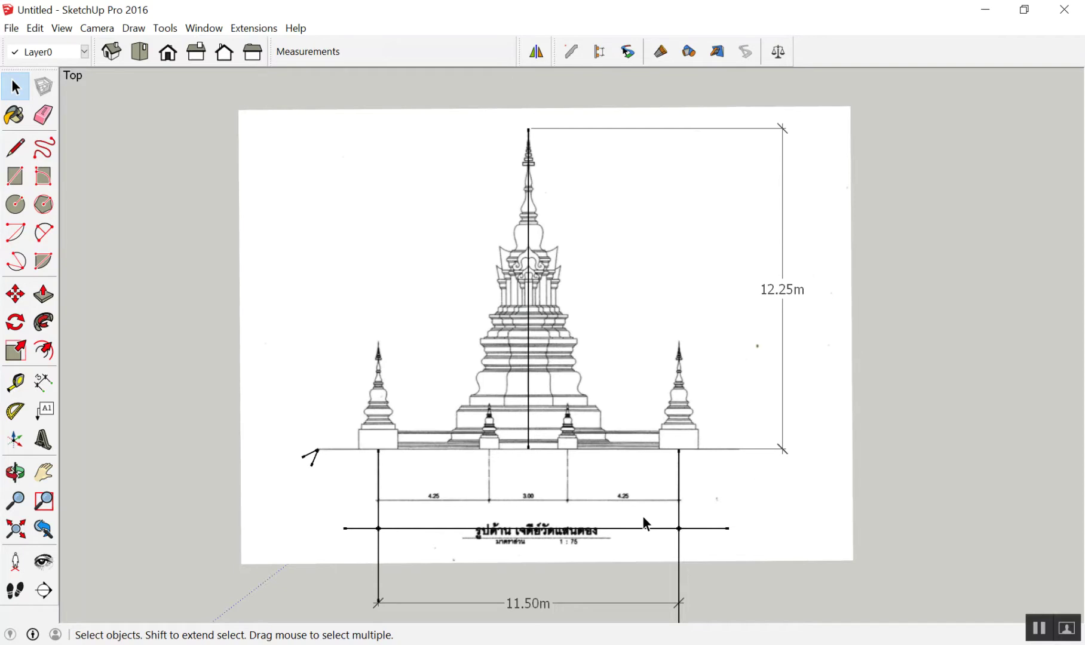
left_click(986, 10)
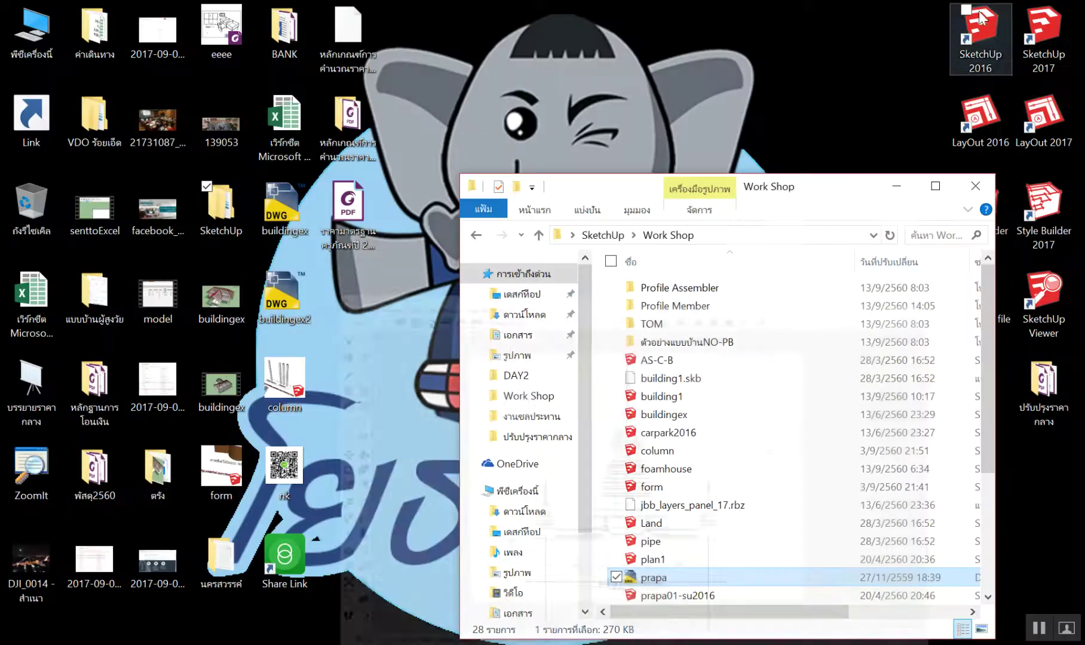
Step: From This PC, go to Buddha (D:) > Drone > 100MEDIA2 and open photo DJI_0041
double_click(12, 53)
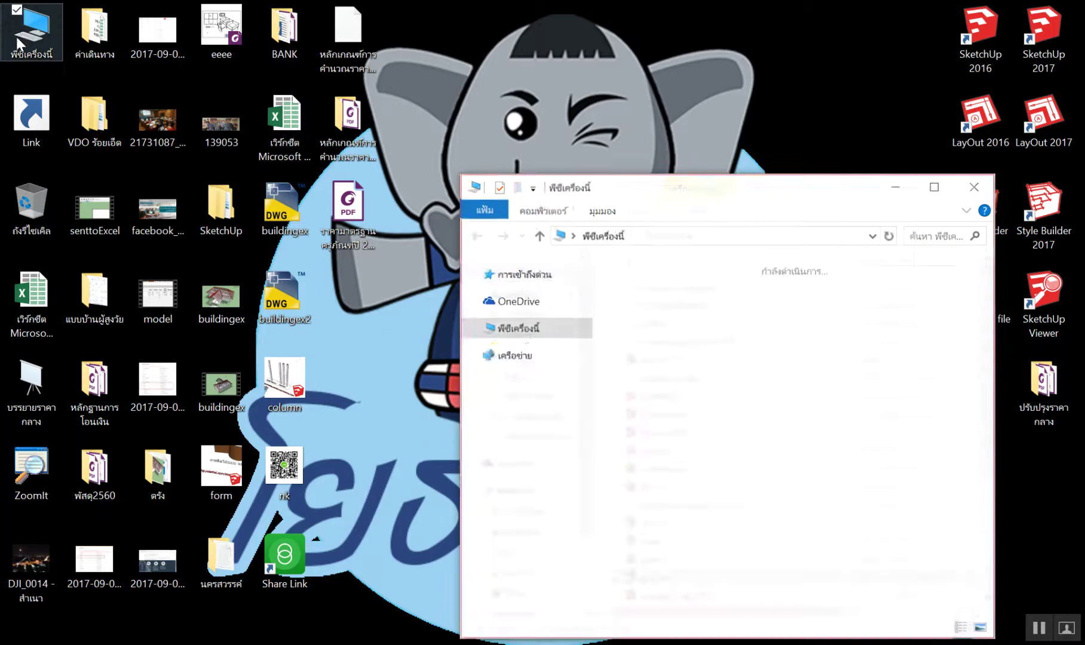
double_click(768, 189)
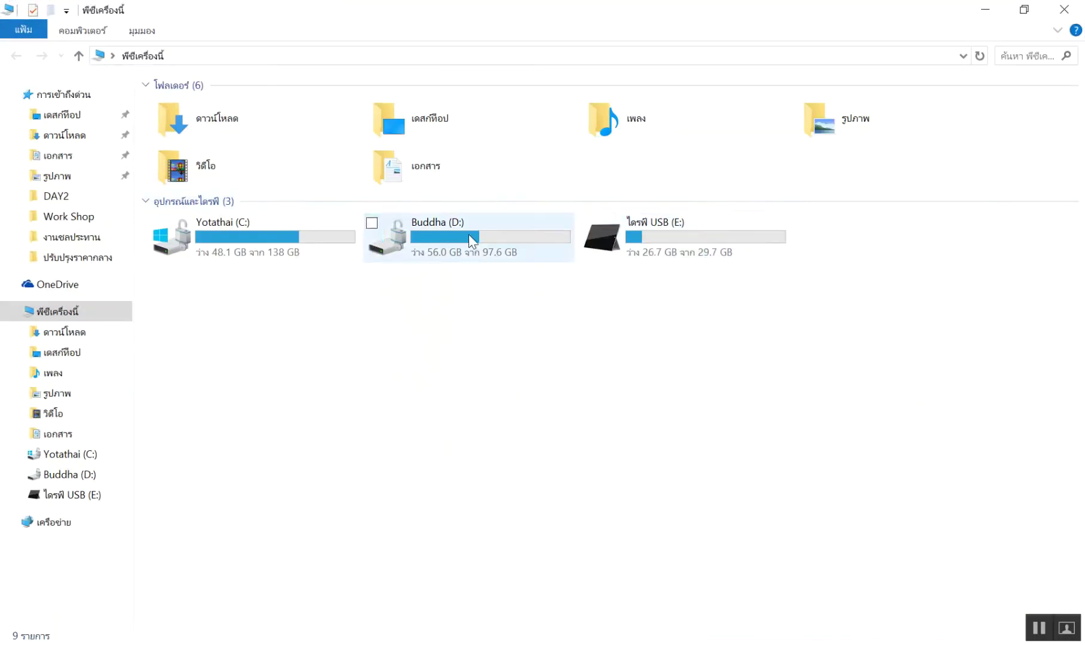
double_click(437, 234)
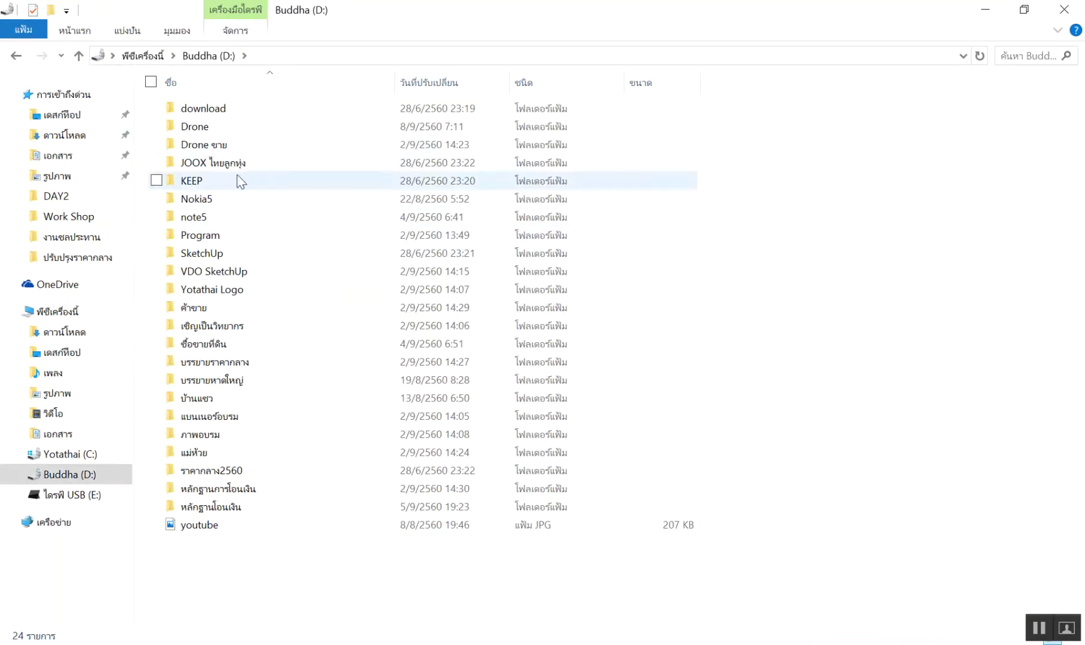
double_click(217, 125)
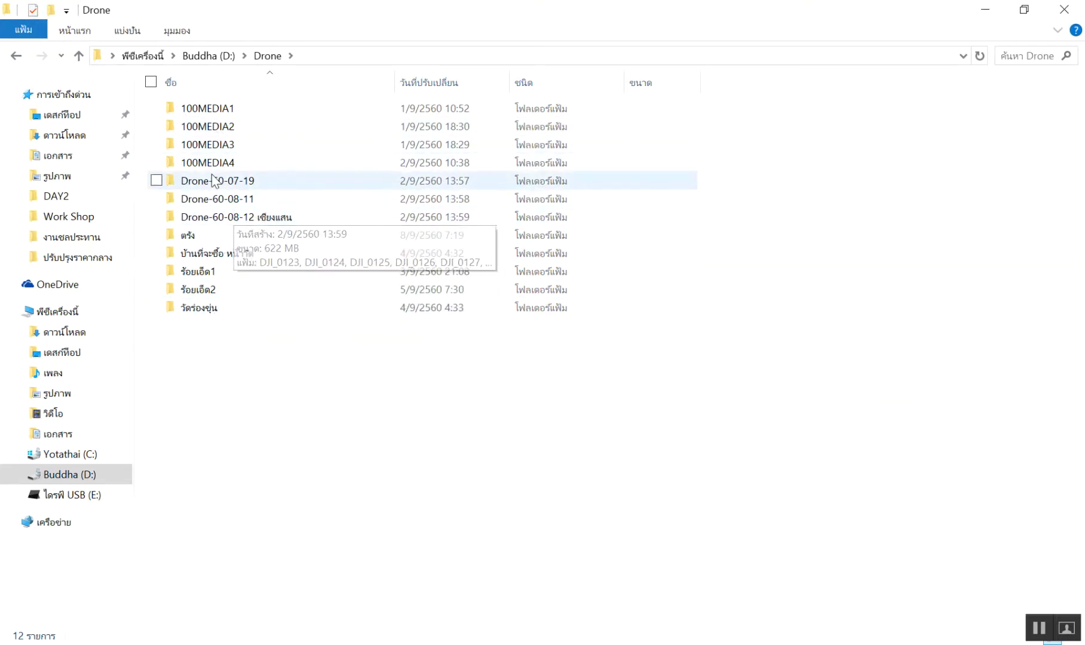
left_click(232, 109)
double_click(231, 108)
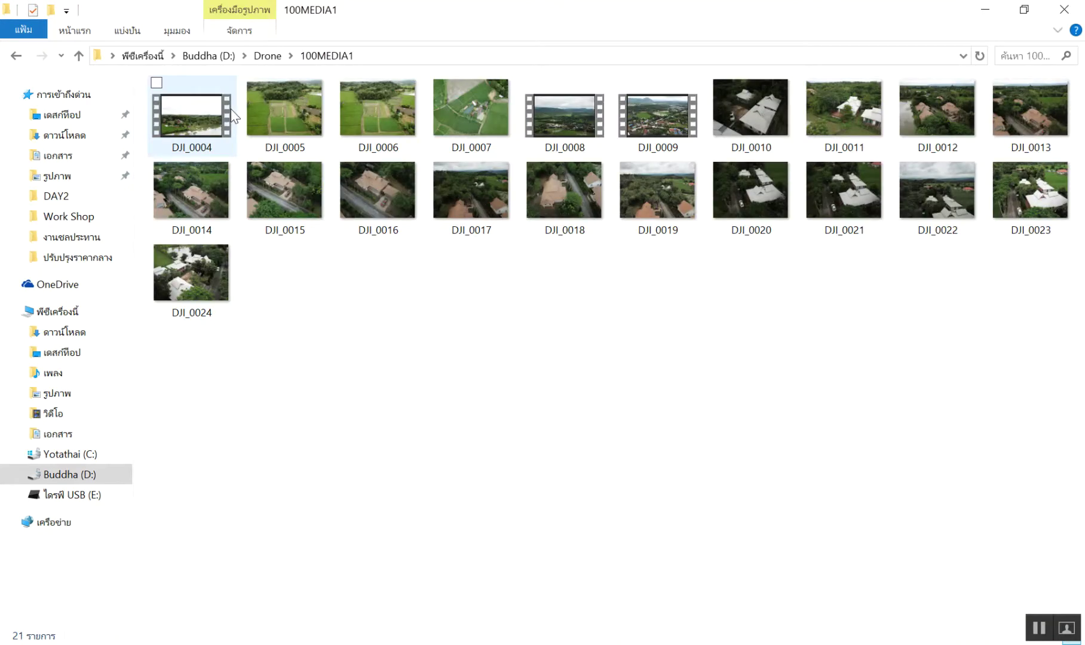
left_click(16, 56)
double_click(183, 127)
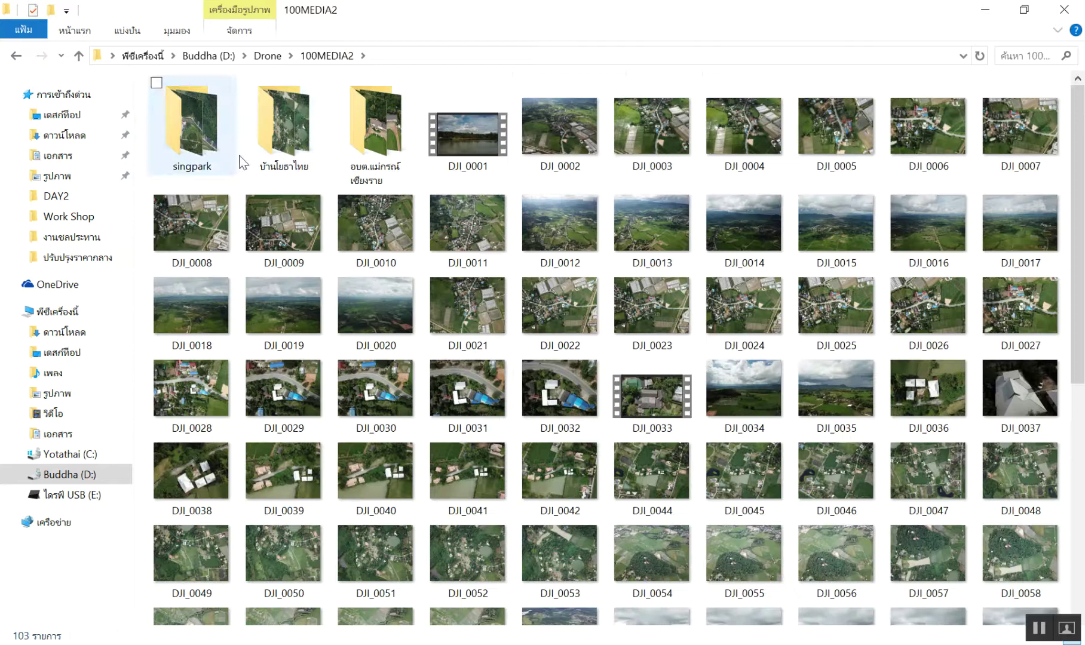
double_click(487, 469)
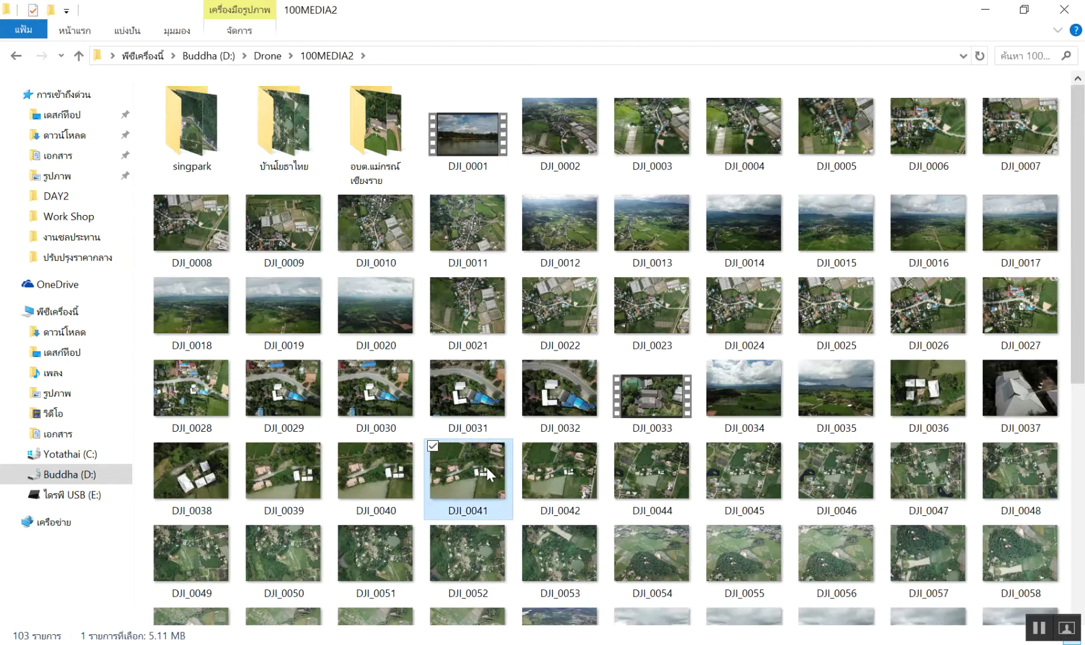
Step: Page forward through the aerial photos from DJI_0047 to DJI_0052
key("Right")
key("Right")
key("Right")
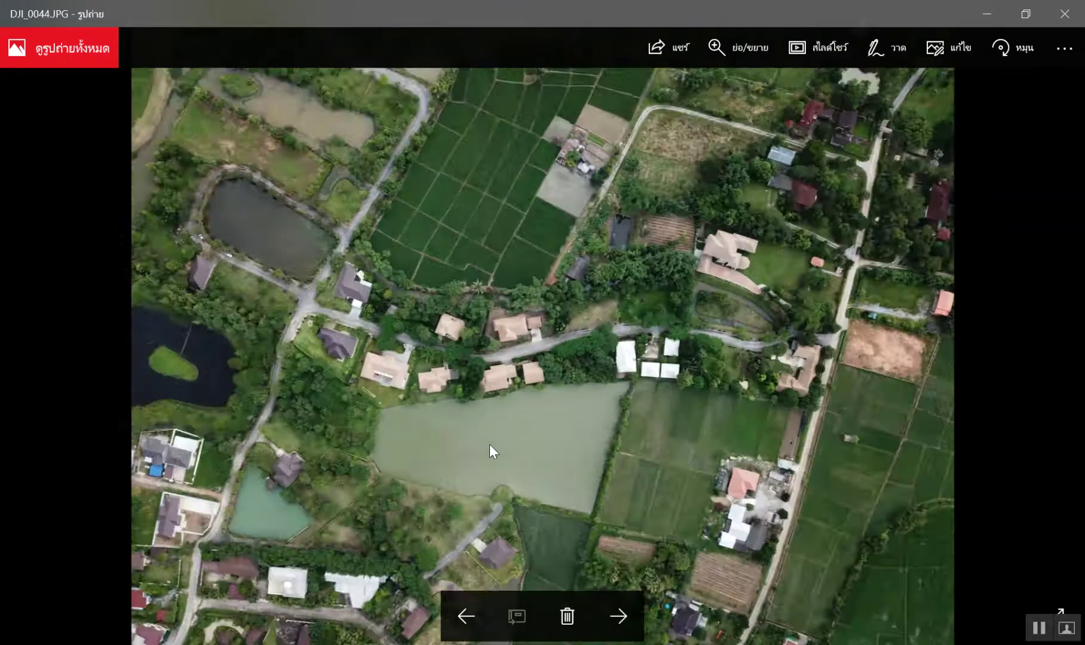
key("Right")
key("Right")
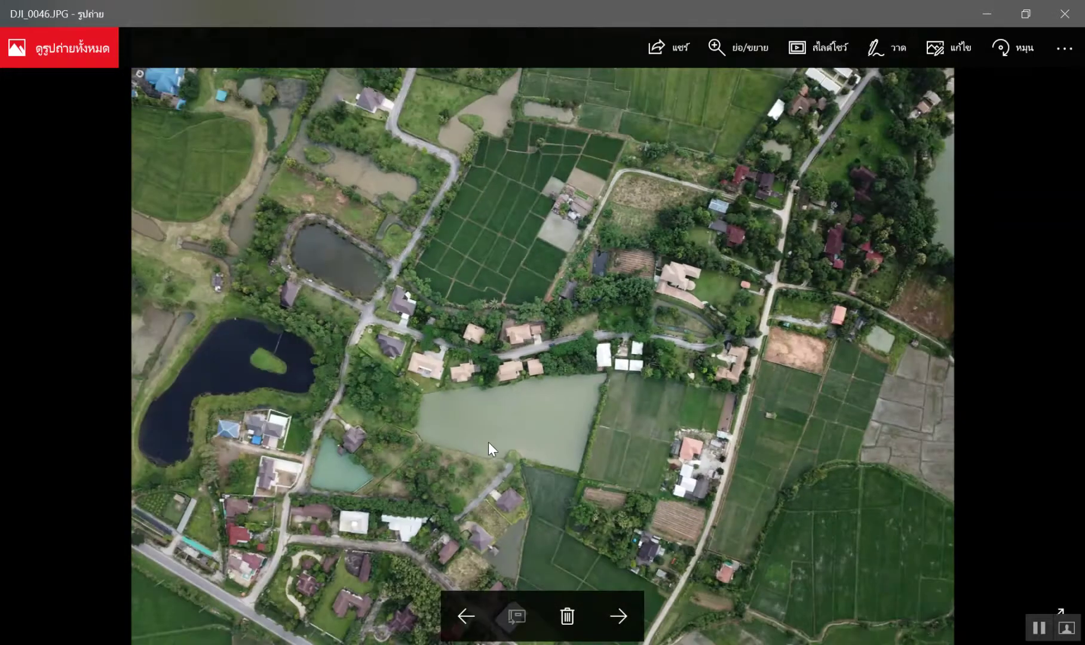
key("Right")
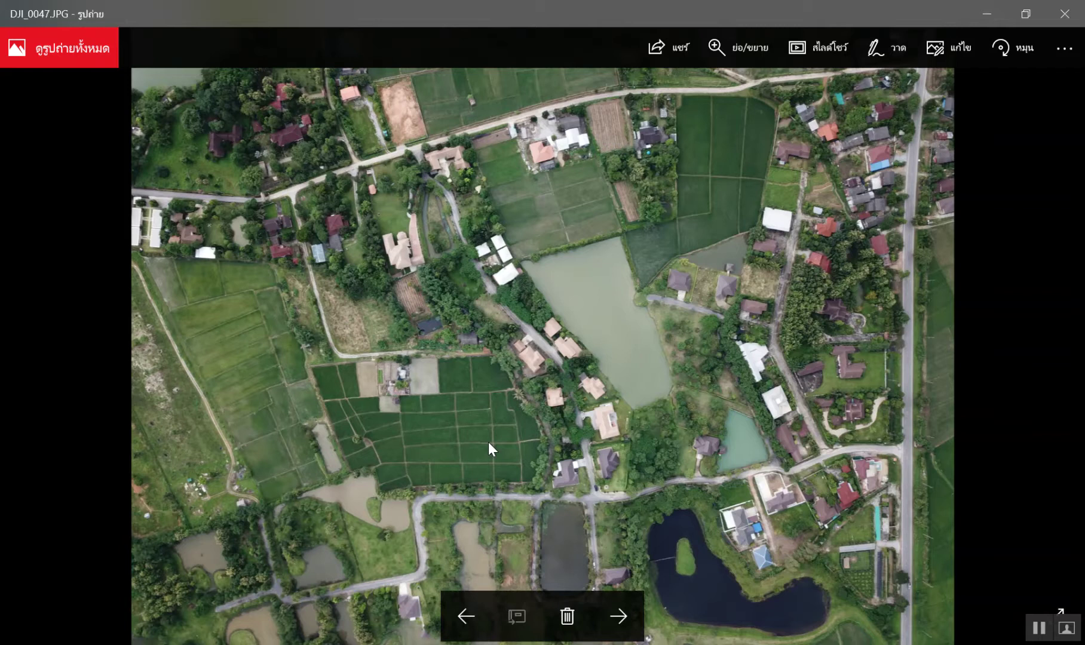
key("Right")
key("Right")
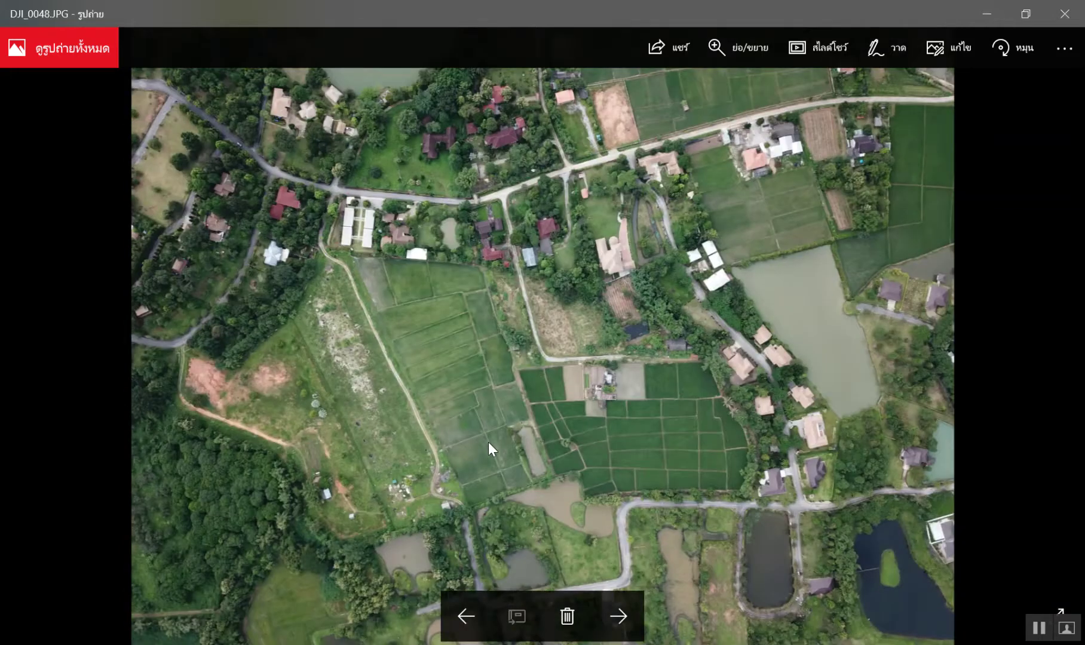
key("Right")
key("Right")
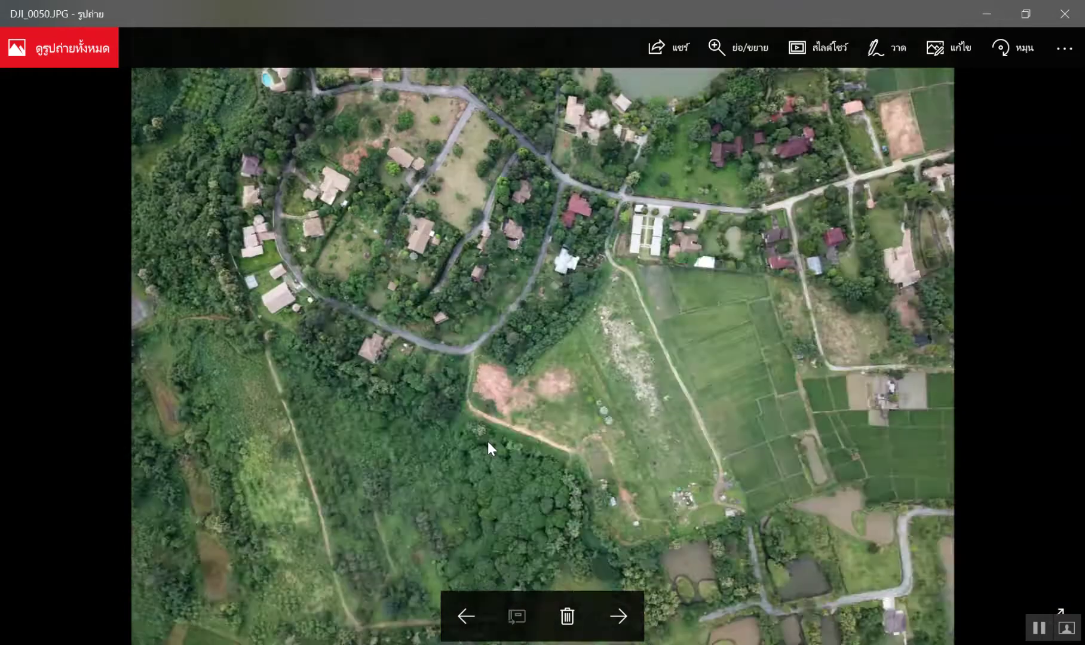
key("Right")
Step: Flip back and forth among photos DJI_0048–DJI_0051, then close the Photos viewer
key("Left")
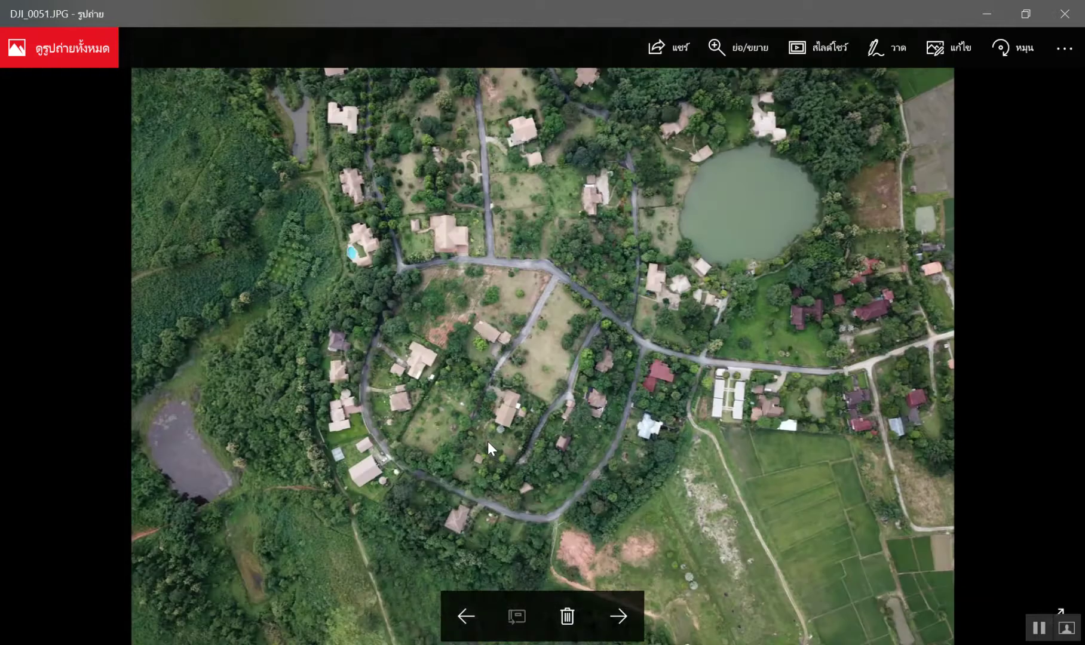
key("Left")
key("Left")
key("Right")
key("Left")
key("Left")
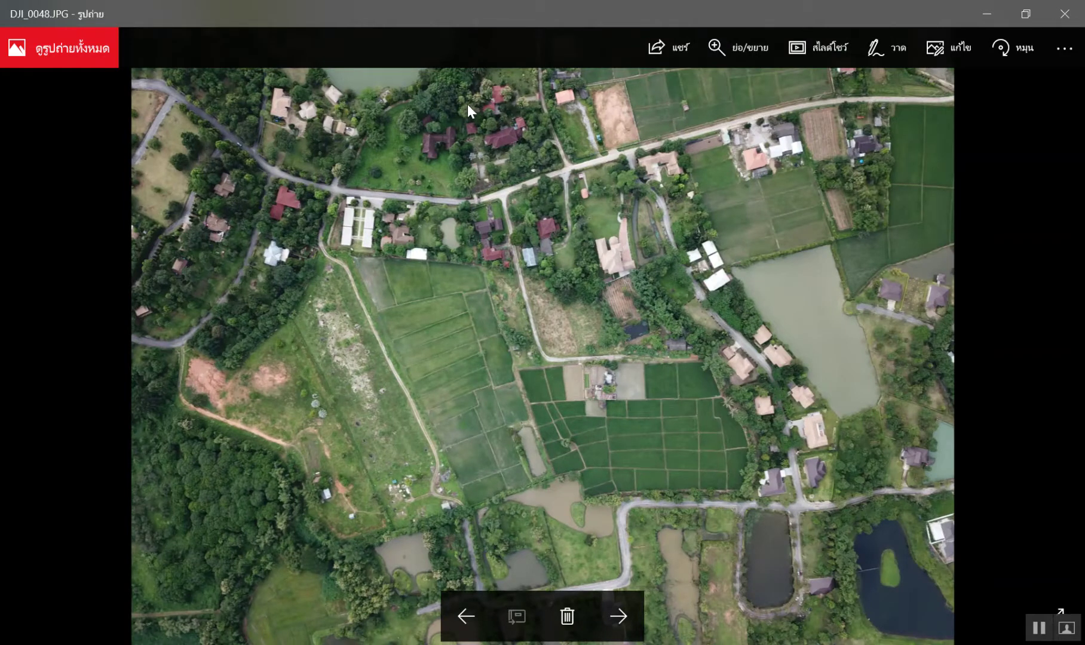
key("Left")
key("Left")
key("Right")
key("Right")
key("Right")
key("Right")
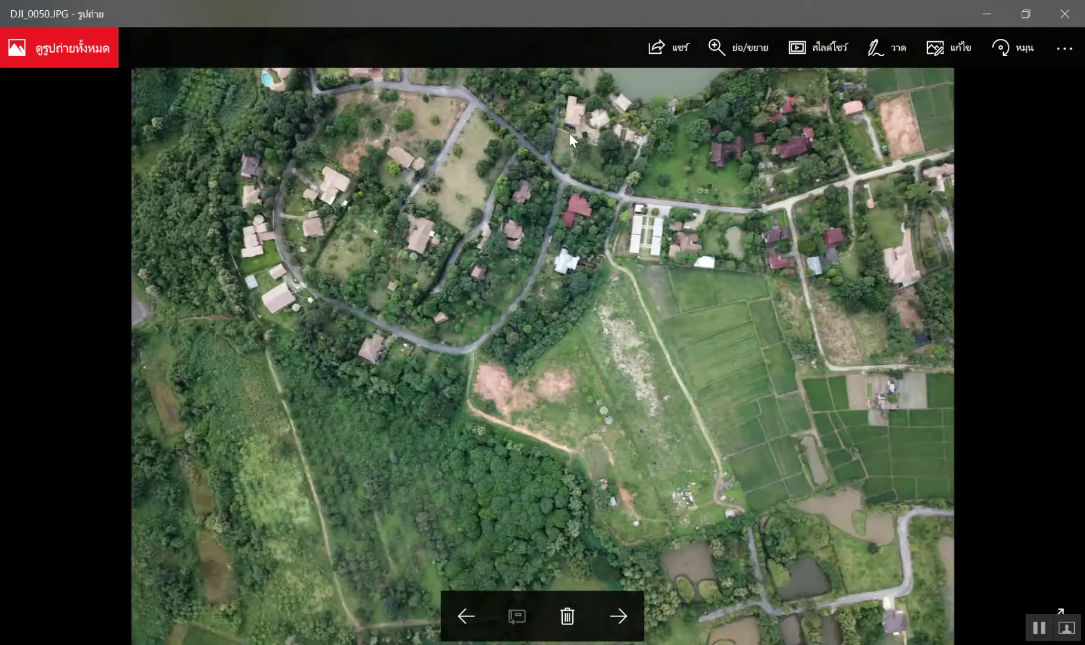
key("Right")
key("Right")
key("Left")
key("Left")
key("Left")
key("Left")
key("Left")
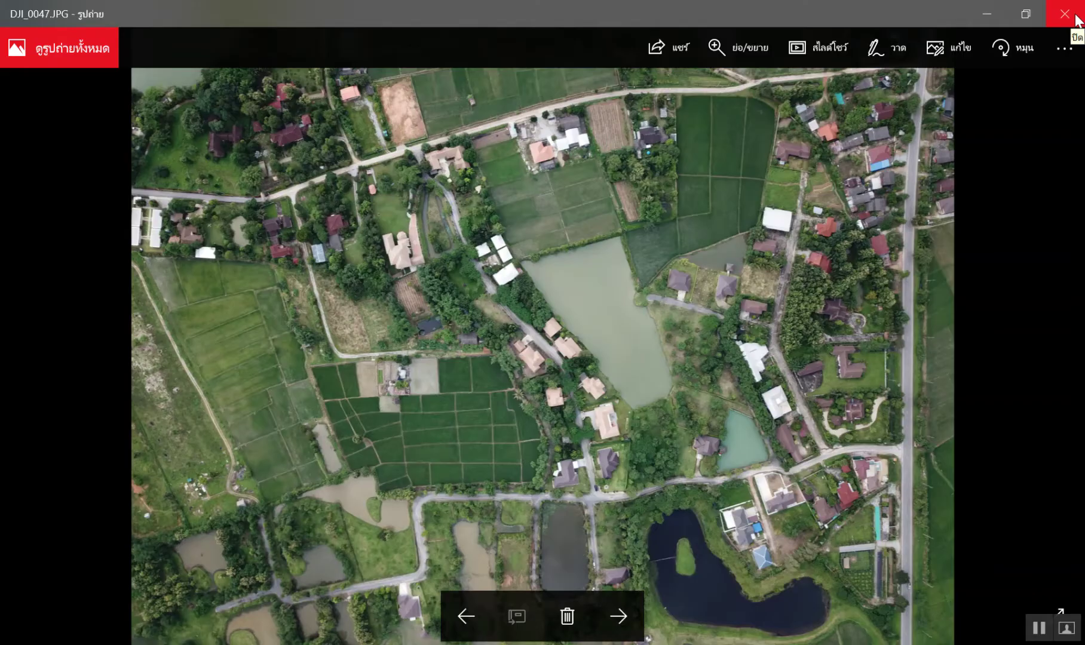
left_click(1077, 18)
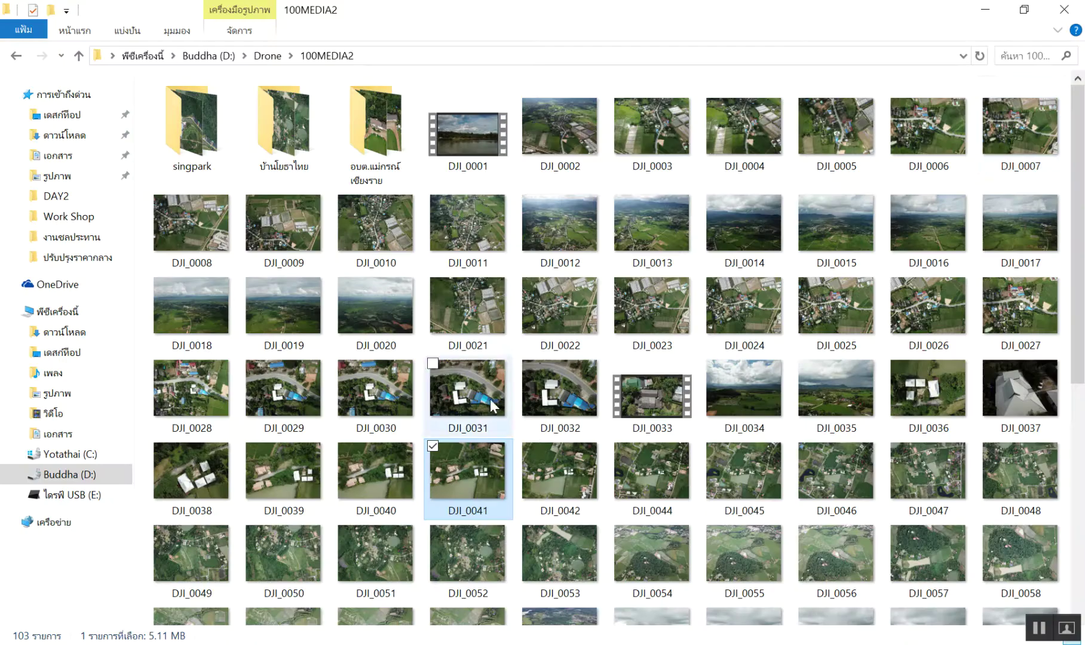
Step: Close the 100MEDIA2 Explorer window and bring up SketchUp's File menu
left_click(1068, 7)
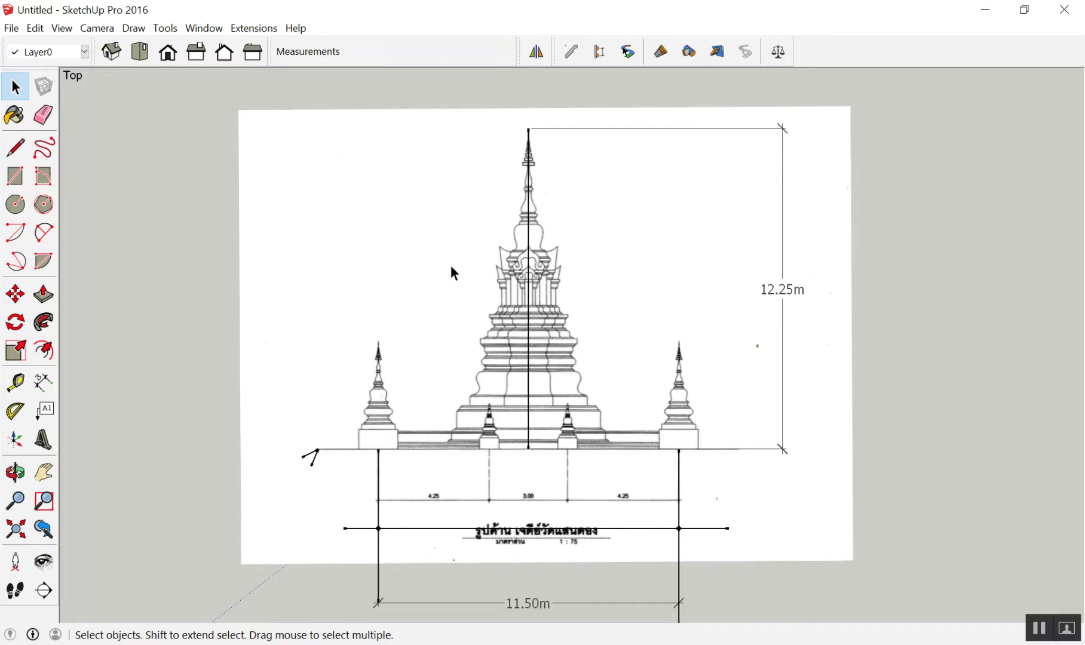
left_click(12, 28)
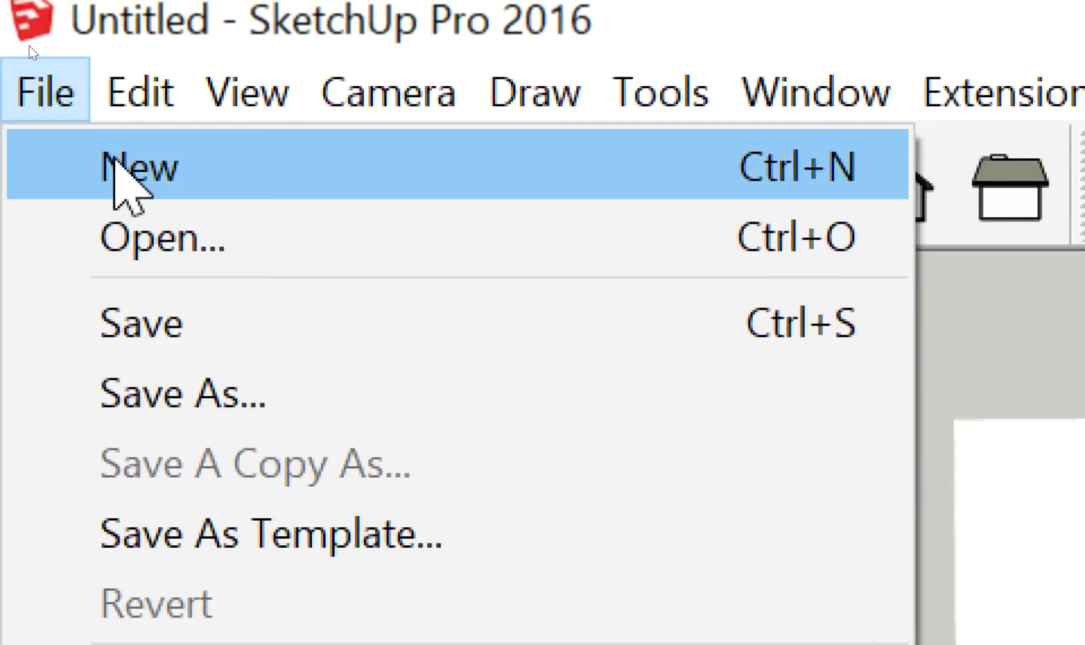
Step: Open the Land model from Desktop > SketchUp > Work Shop without saving Untitled
left_click(143, 221)
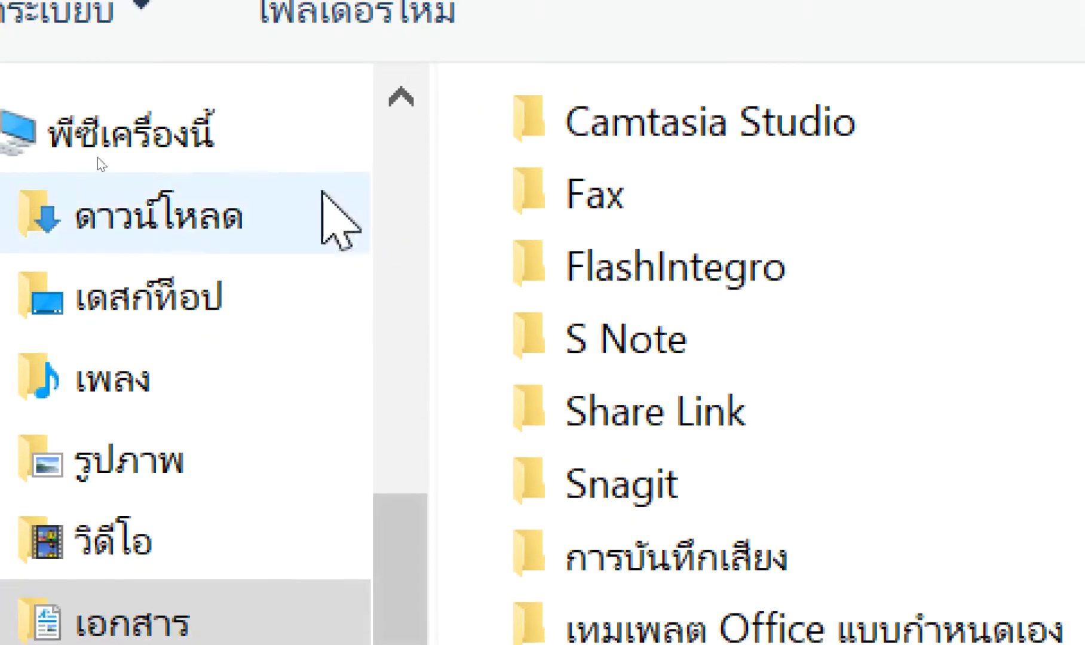
left_click(169, 312)
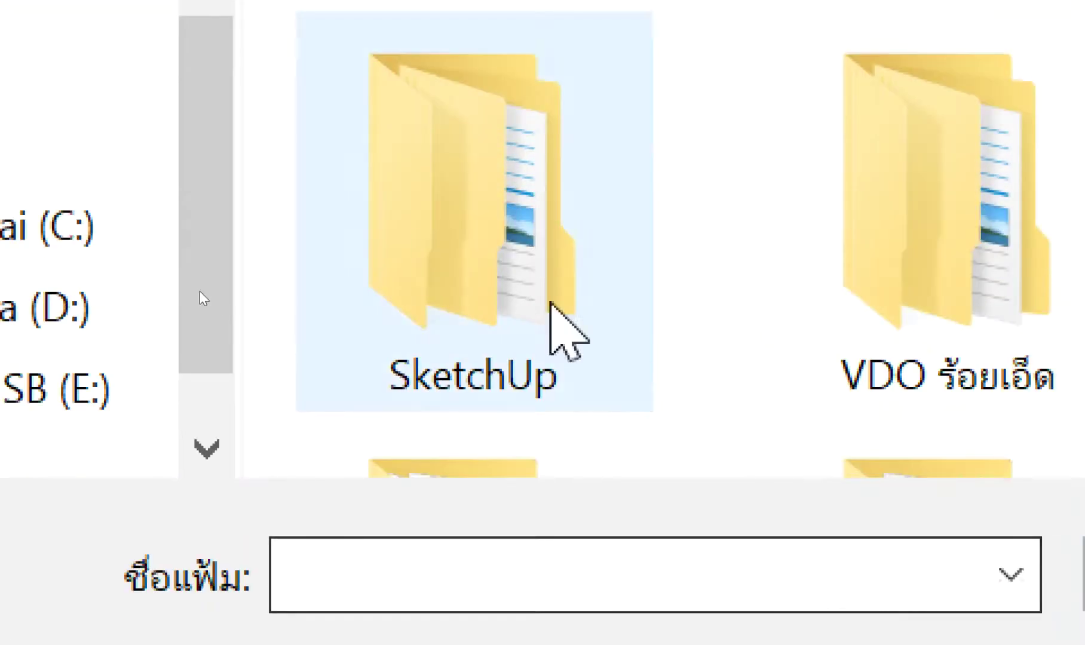
double_click(413, 236)
double_click(437, 164)
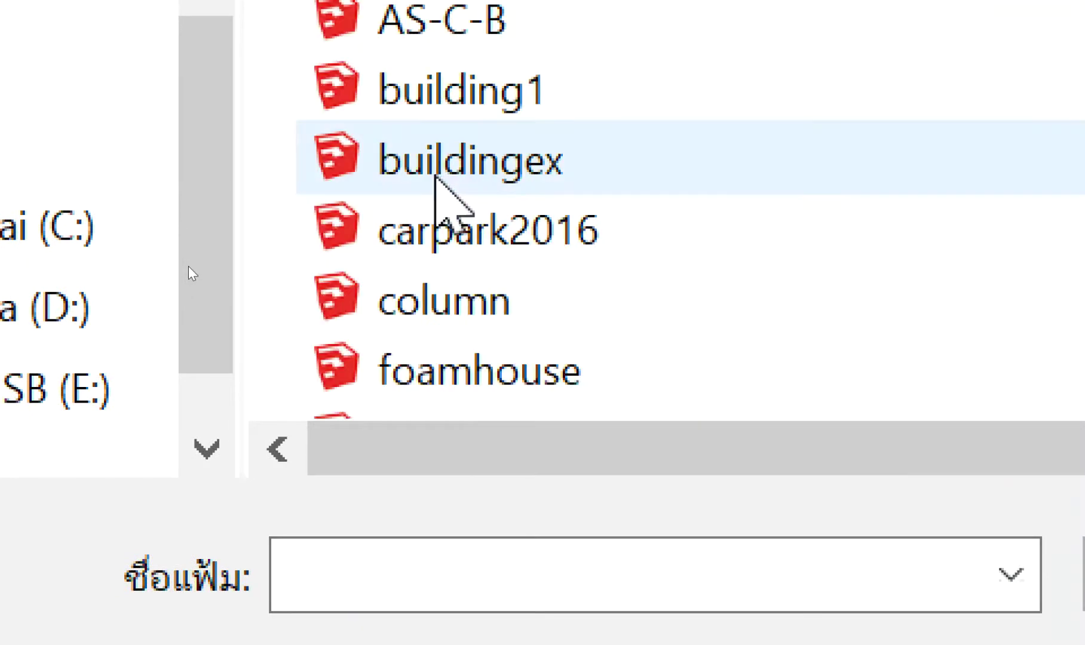
scroll(440, 161, "down", 2)
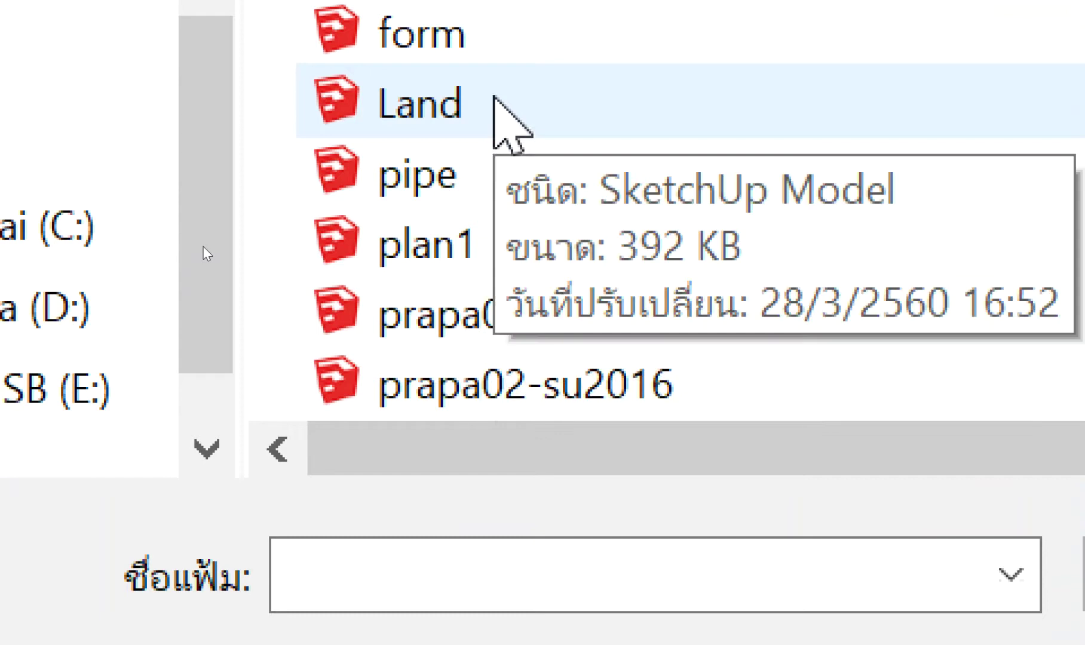
double_click(494, 109)
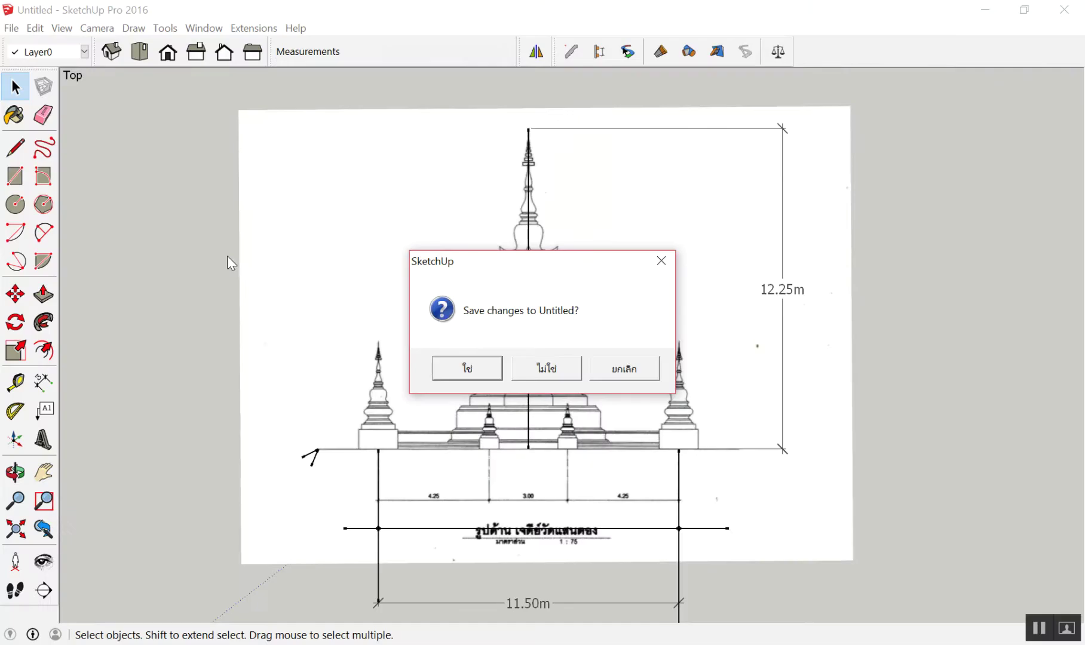
left_click(553, 374)
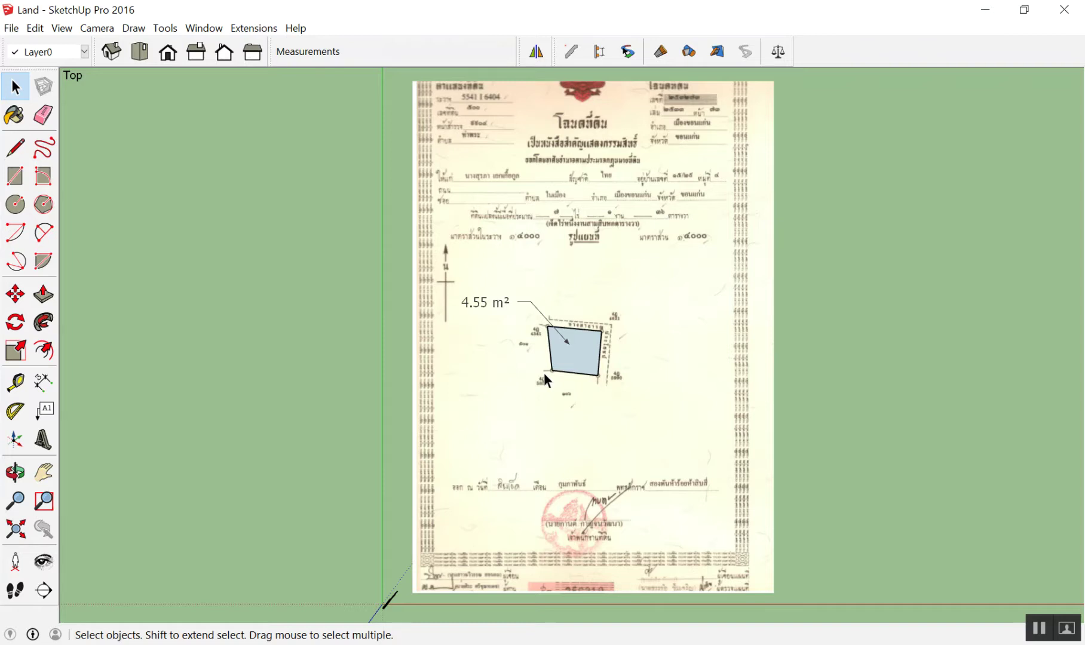
scroll(556, 215, "up", 1)
scroll(556, 215, "up", 2)
scroll(450, 202, "up", 2)
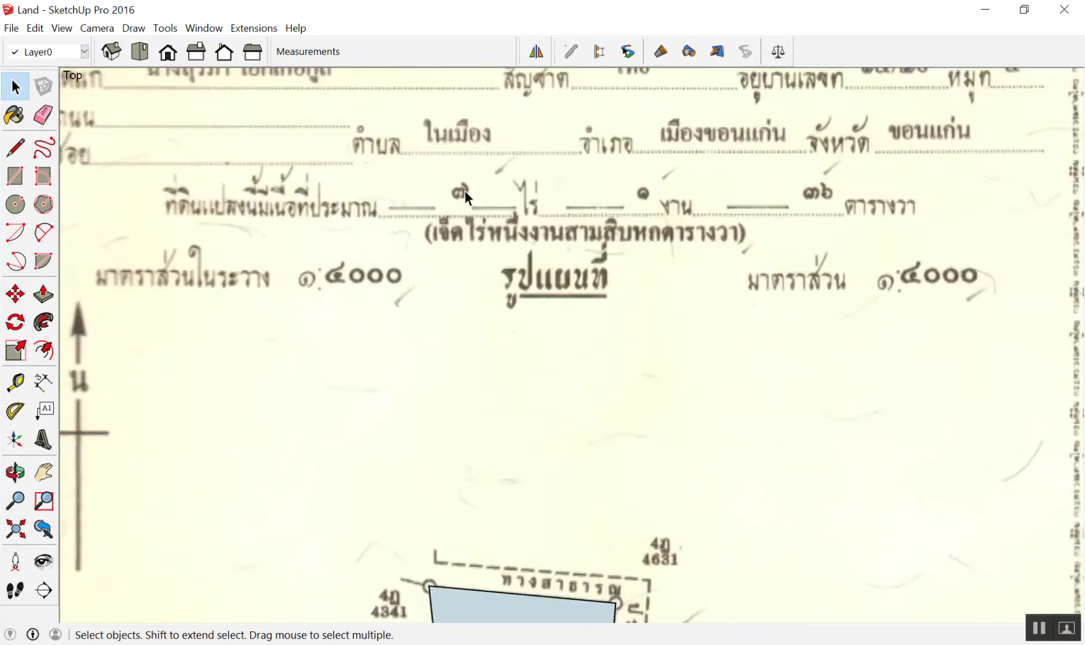
key("d")
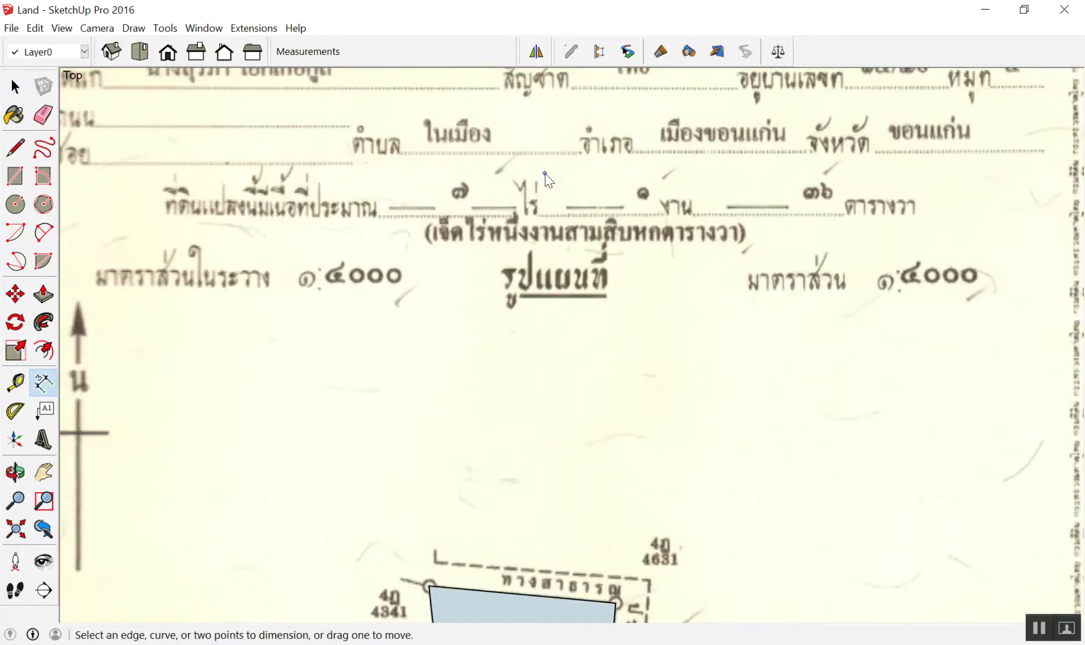
left_click_drag(544, 194, 542, 190)
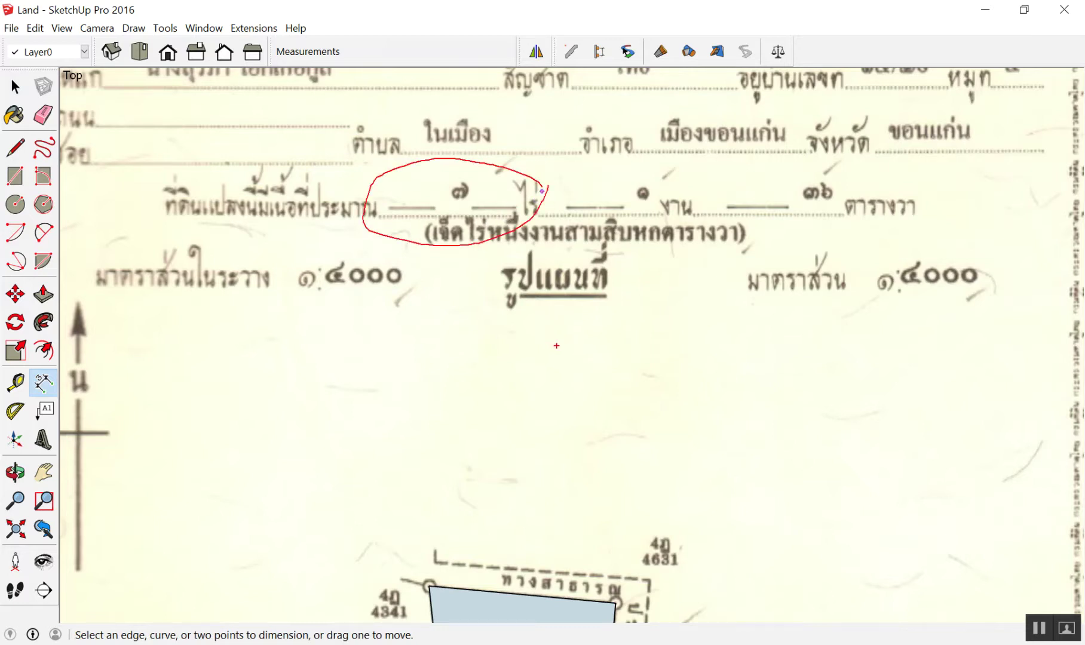
key("Escape")
scroll(666, 249, "down", 2)
scroll(800, 250, "down", 2)
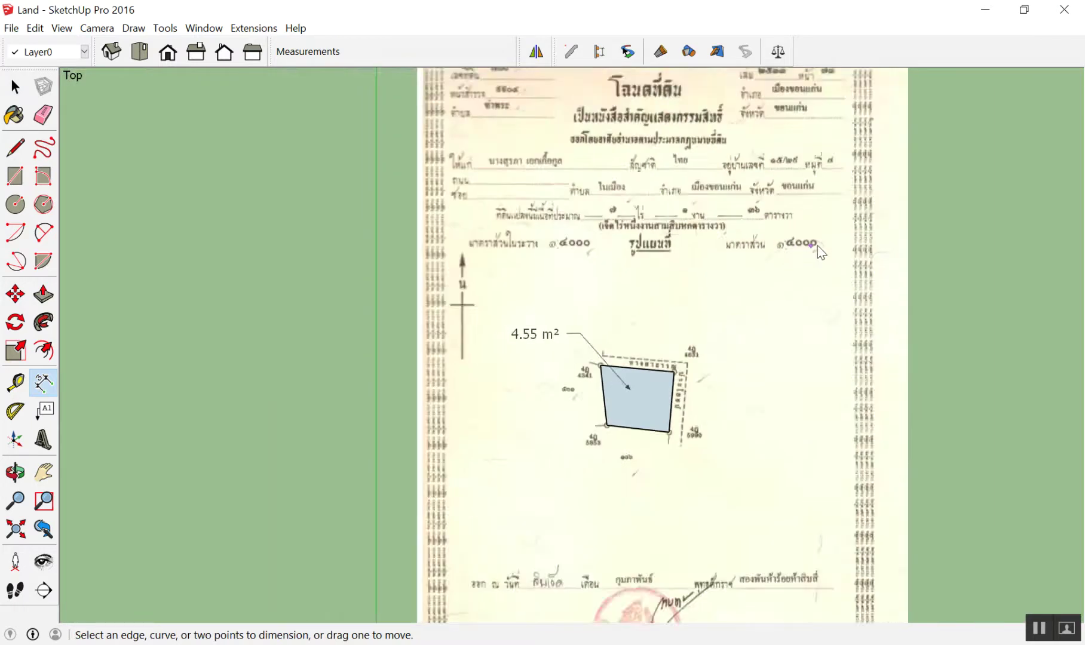
scroll(800, 250, "up", 3)
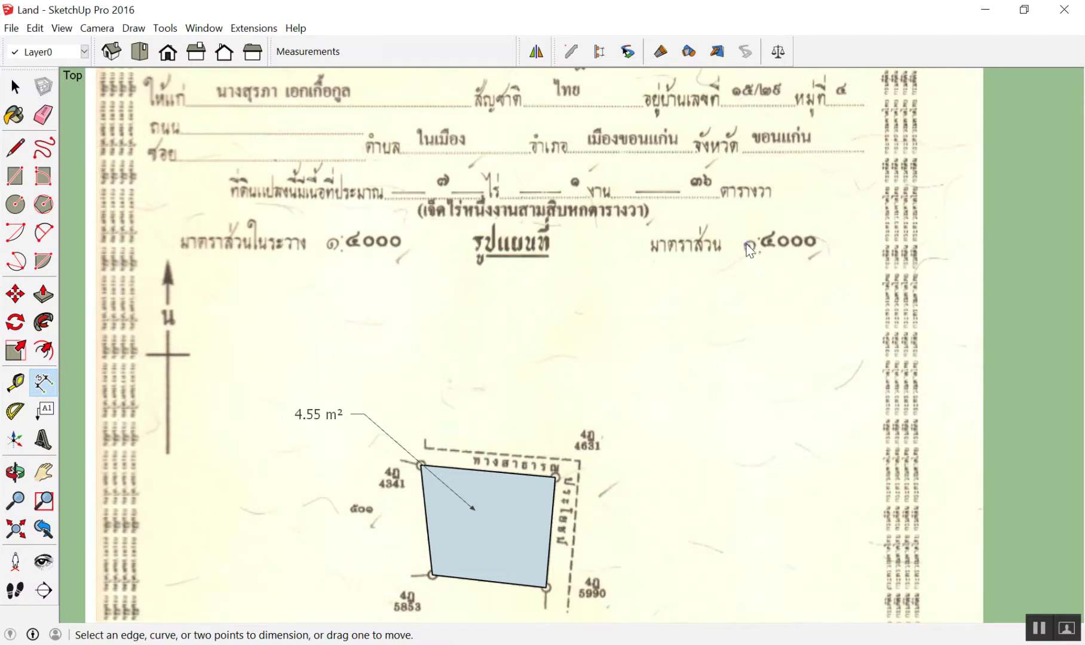
scroll(833, 256, "down", 3)
scroll(673, 277, "down", 3)
mouse_move(731, 356)
middle_mouse_down()
mouse_move(585, 190)
mouse_move(658, 219)
middle_mouse_up()
scroll(583, 212, "down", 2)
key("space")
scroll(780, 231, "up", 3)
scroll(780, 230, "up", 2)
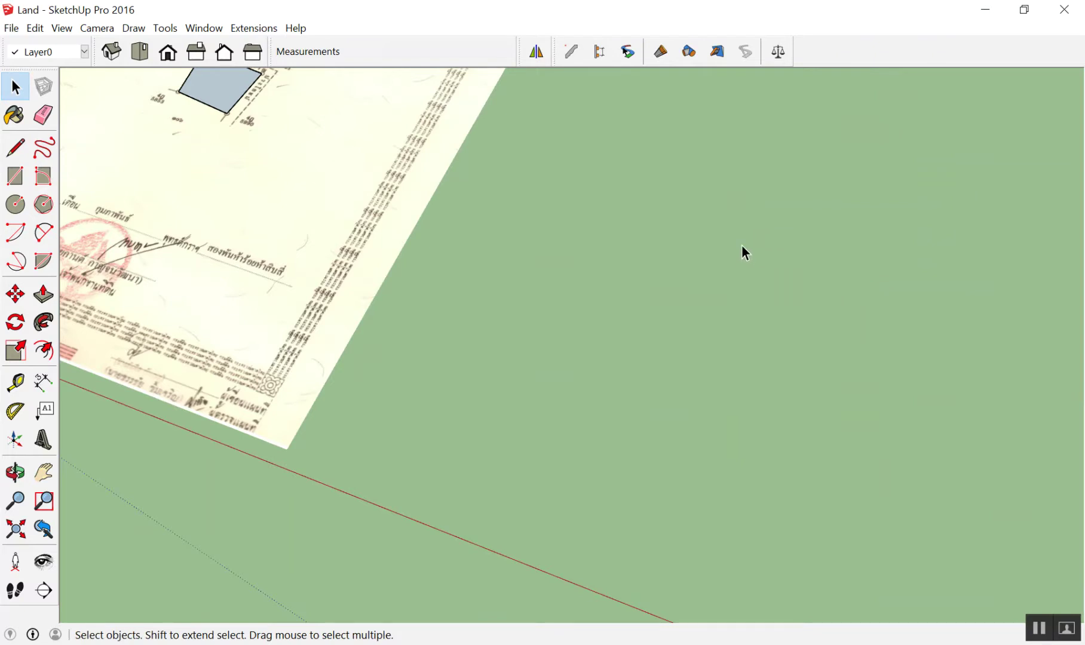
Step: Draw a 0.5 m by 0.5 m square on the ground beside the deed image
key("r")
left_click(536, 388)
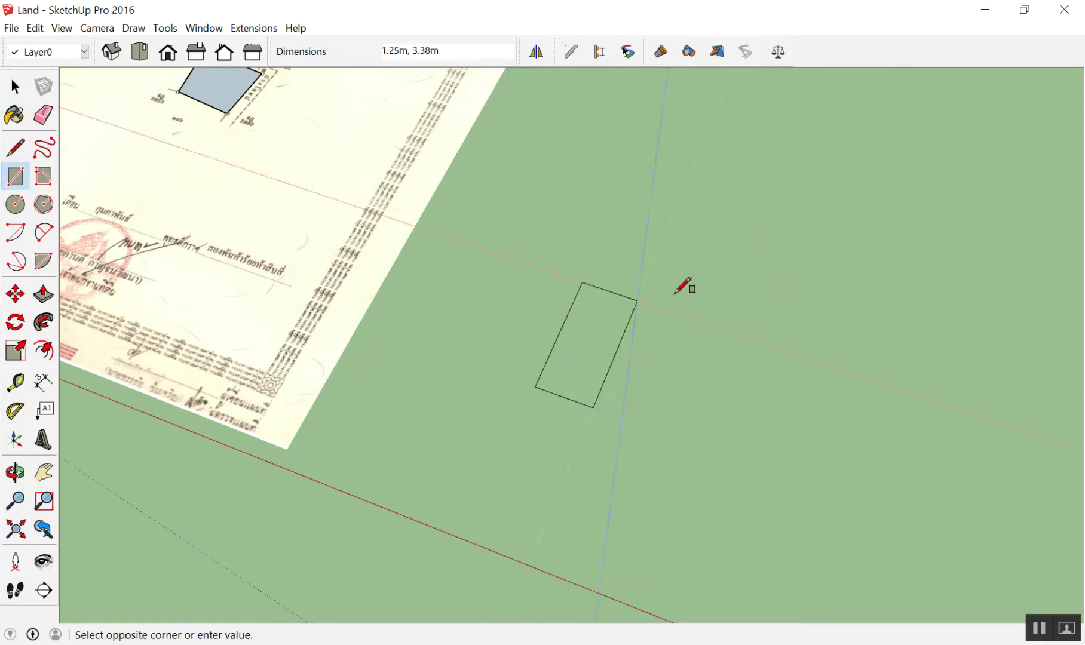
left_click(746, 285)
type(".5")
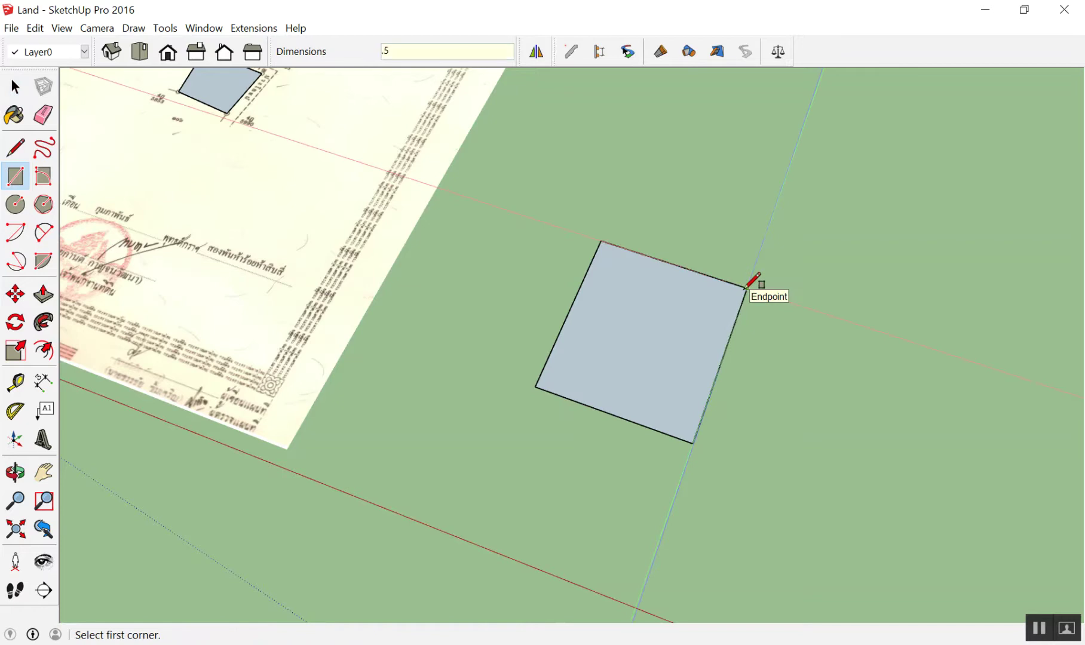
type(",.5")
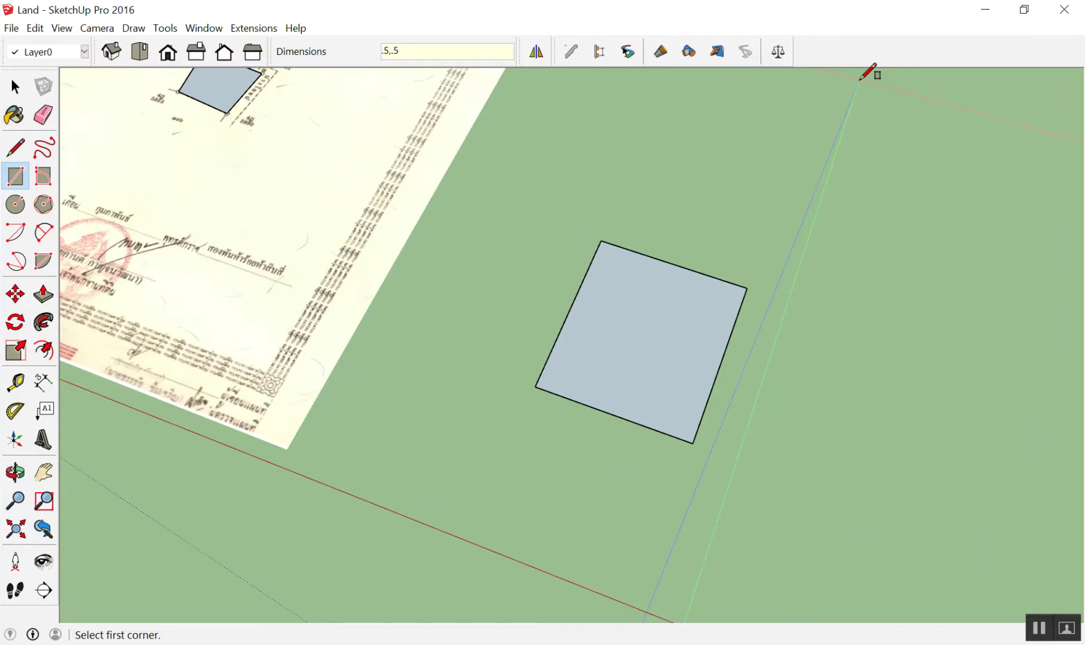
key("ctrl+z")
left_click_drag(607, 393, 871, 308)
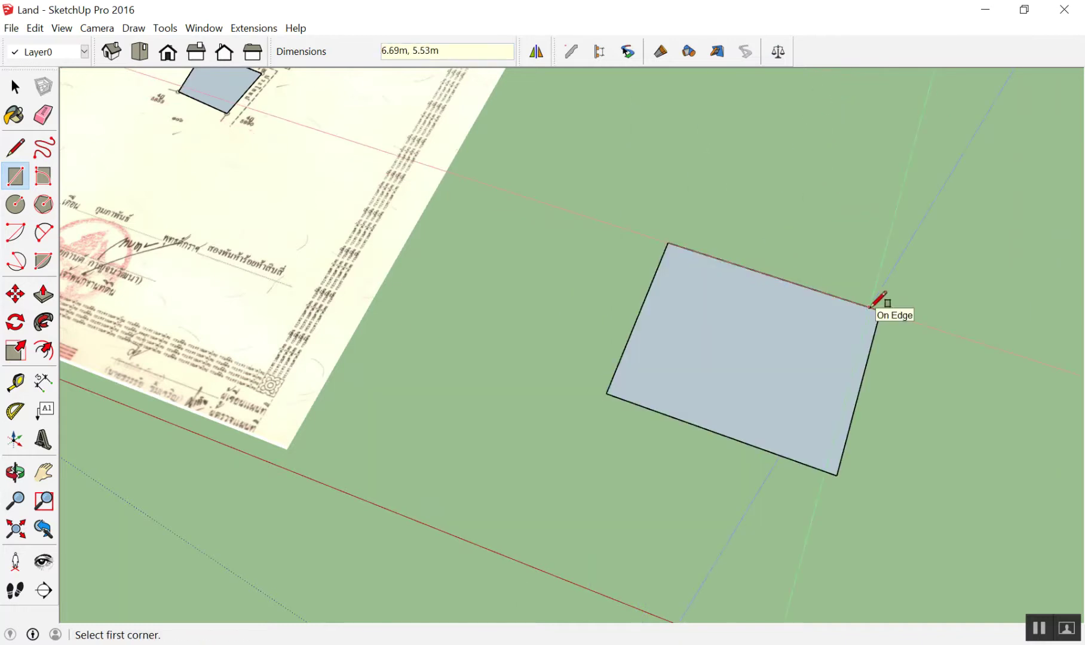
type(".5,.5")
key("Return")
key("space")
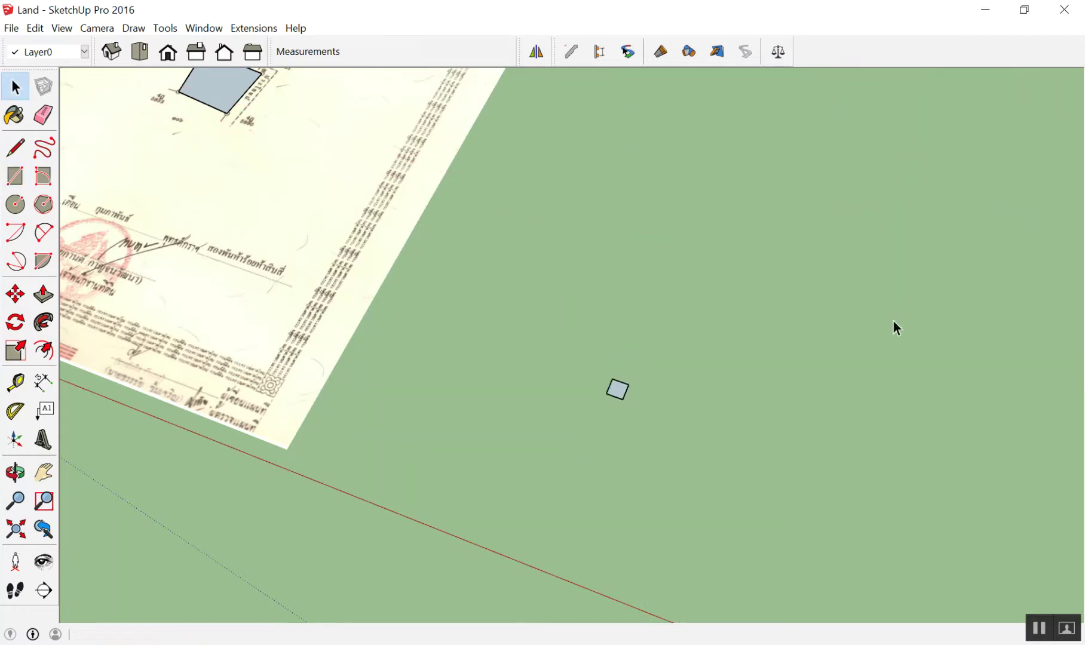
scroll(848, 418, "up", 2)
scroll(658, 388, "up", 5)
Step: Push/pull the square up 0.5 m into a cube and view it from another angle
key("p")
left_click(348, 210)
left_click(334, 169)
type(".")
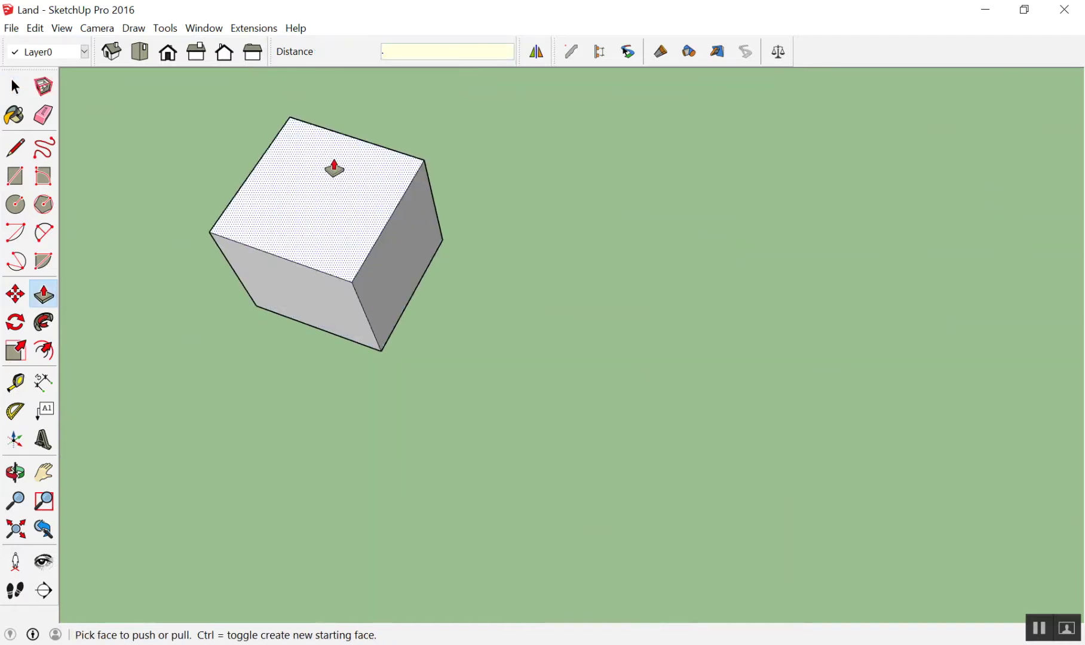
type("5")
key("Return")
key("space")
mouse_move(383, 201)
middle_mouse_down()
mouse_move(412, 77)
mouse_move(392, 245)
middle_mouse_up()
scroll(394, 275, "down", 3)
scroll(329, 297, "down", 4)
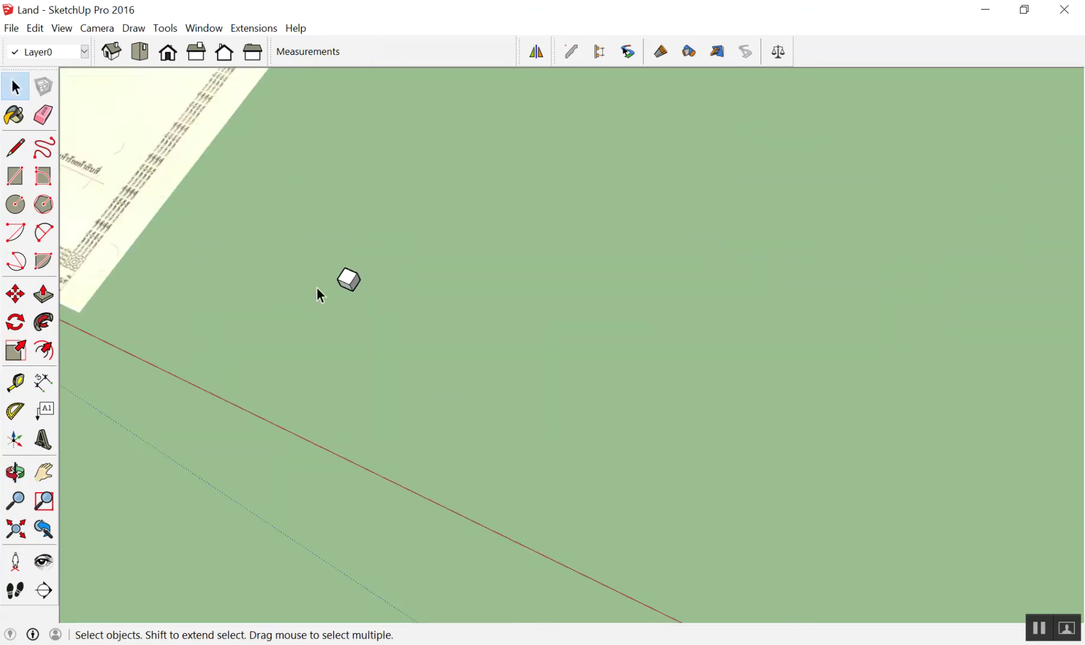
scroll(317, 288, "up", 2)
scroll(328, 283, "up", 4)
scroll(323, 257, "down", 3)
Step: Select the whole cube and make it a group
left_click_drag(313, 110, 466, 278)
scroll(358, 191, "up", 4)
right_click(443, 152)
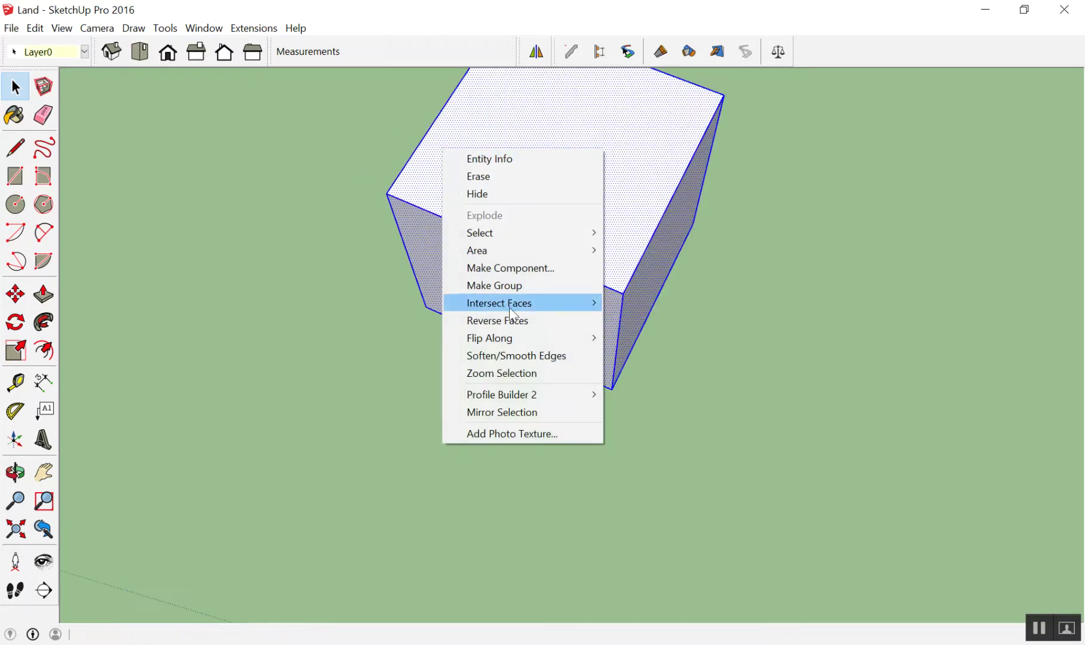
left_click(528, 285)
scroll(579, 365, "down", 3)
scroll(632, 368, "down", 3)
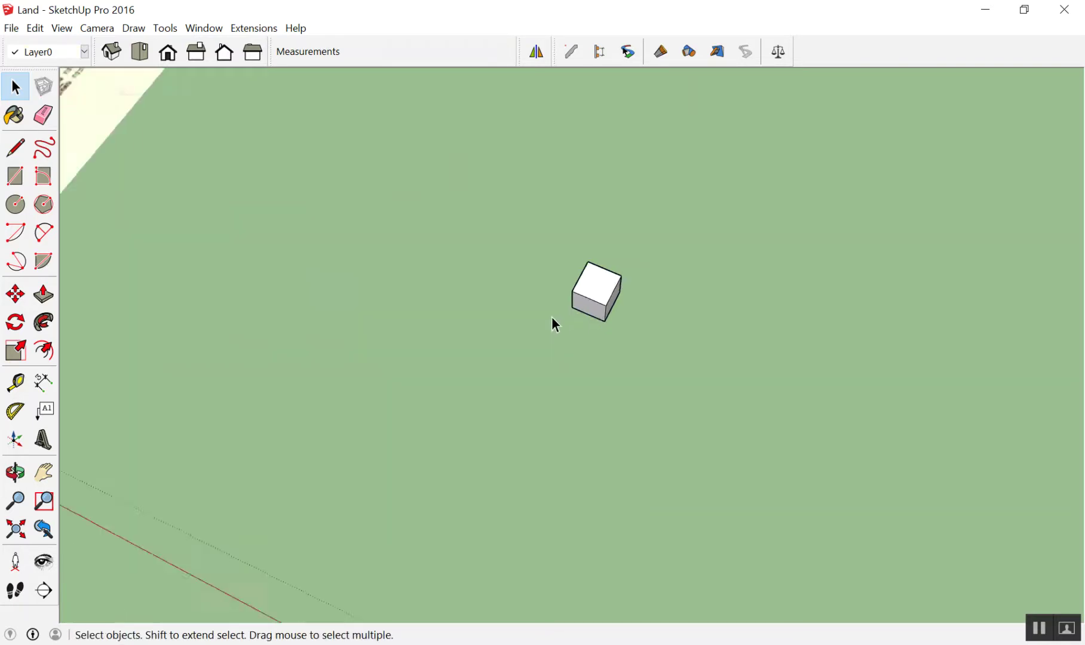
scroll(567, 317, "down", 3)
scroll(416, 295, "down", 2)
scroll(462, 293, "up", 6)
middle_click_drag(454, 306, 418, 153)
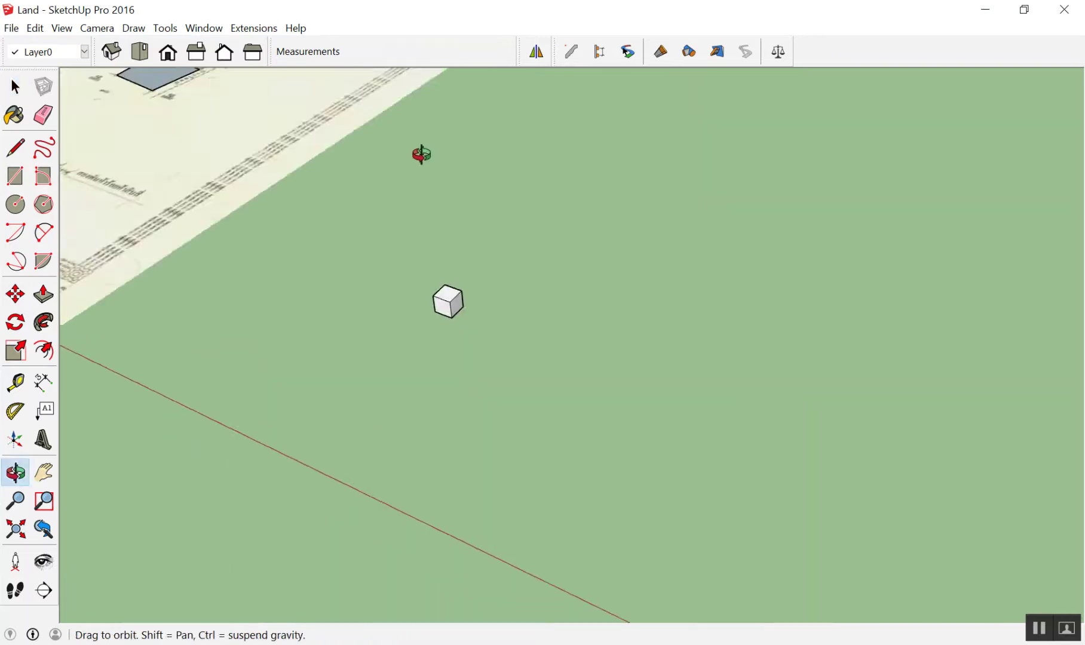
scroll(472, 240, "up", 3)
mouse_move(472, 239)
middle_mouse_down()
mouse_move(470, 287)
mouse_move(470, 242)
middle_mouse_up()
scroll(465, 239, "up", 1)
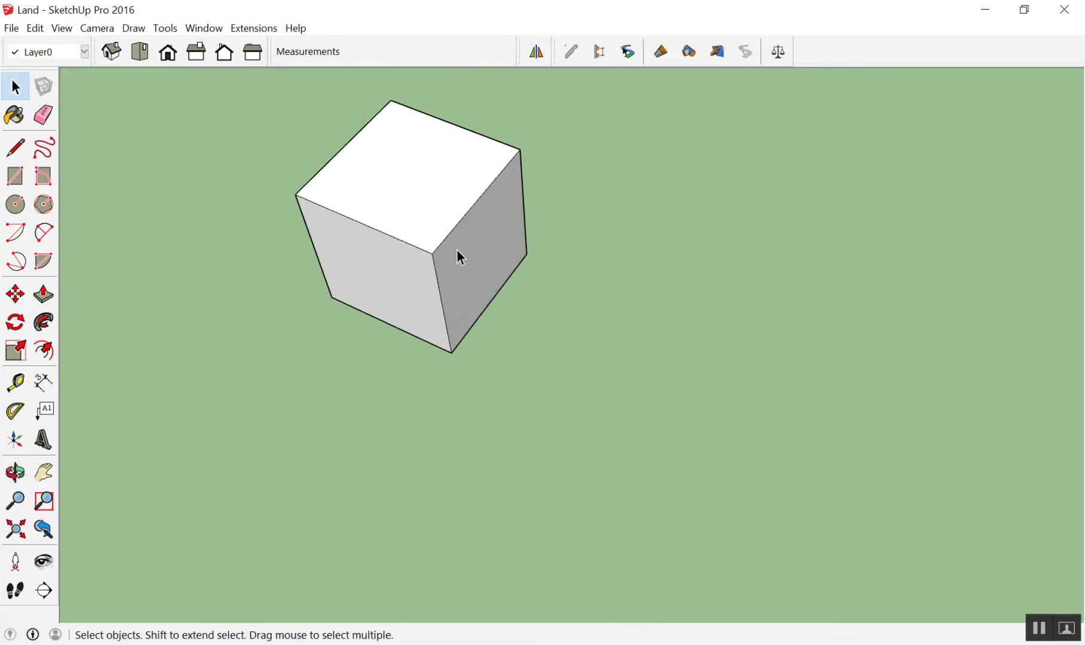
Step: Dimension the cube's right bottom, front bottom and vertical edges at 0.50m
key("d")
left_click(452, 354)
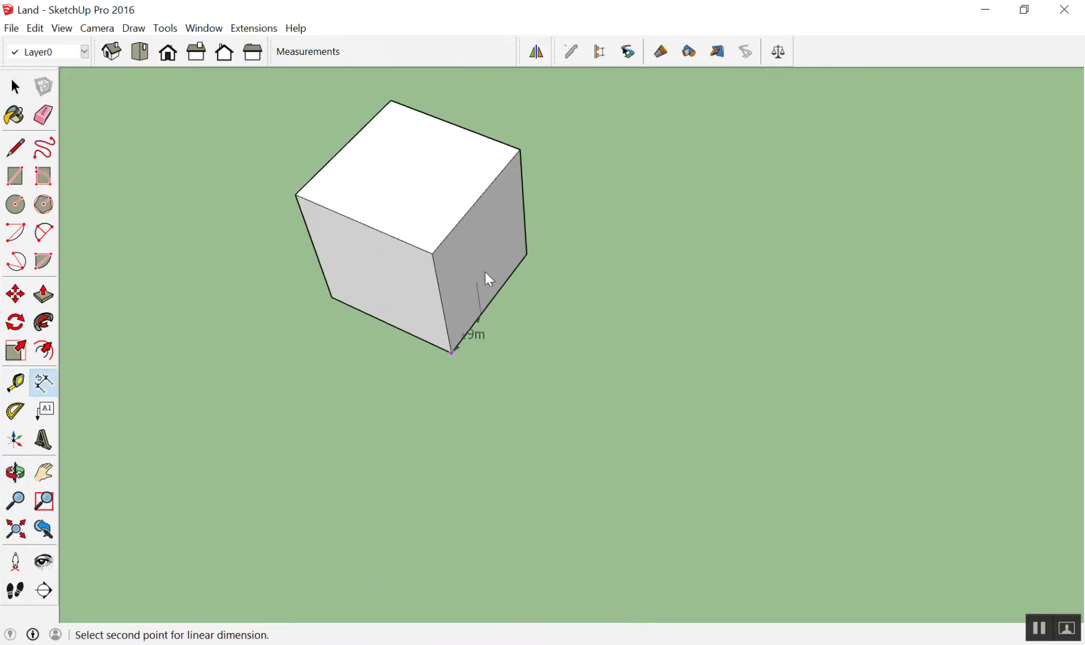
left_click(526, 254)
left_click(561, 273)
left_click(332, 297)
left_click(451, 351)
left_click(420, 383)
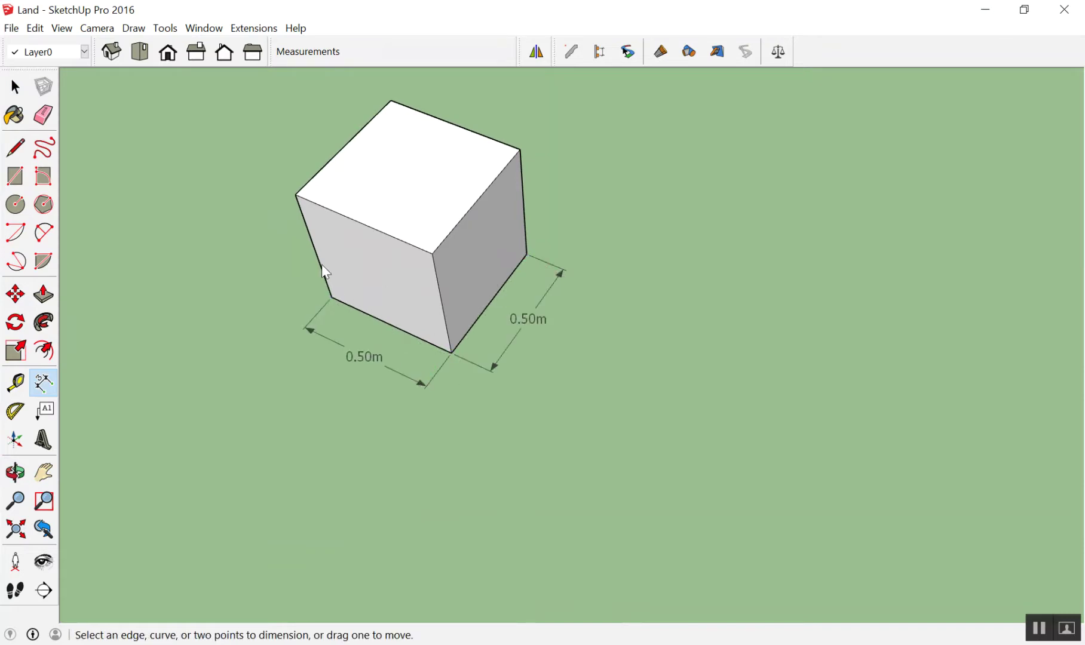
left_click(295, 195)
left_click(332, 297)
left_click(282, 303)
mouse_move(281, 303)
middle_mouse_down()
mouse_move(274, 226)
mouse_move(259, 290)
middle_mouse_up()
scroll(178, 193, "up", 3)
scroll(178, 193, "down", 3)
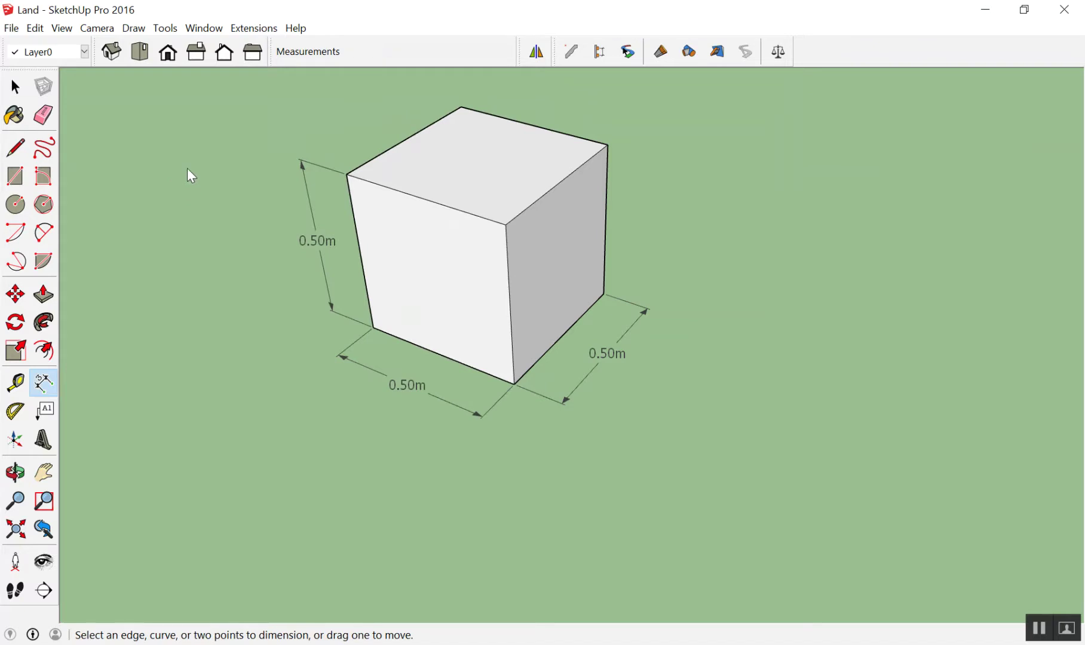
Step: Erase those three 0.50m dimensions
key("e")
left_click(306, 206)
left_click(374, 360)
left_click(590, 377)
key("space")
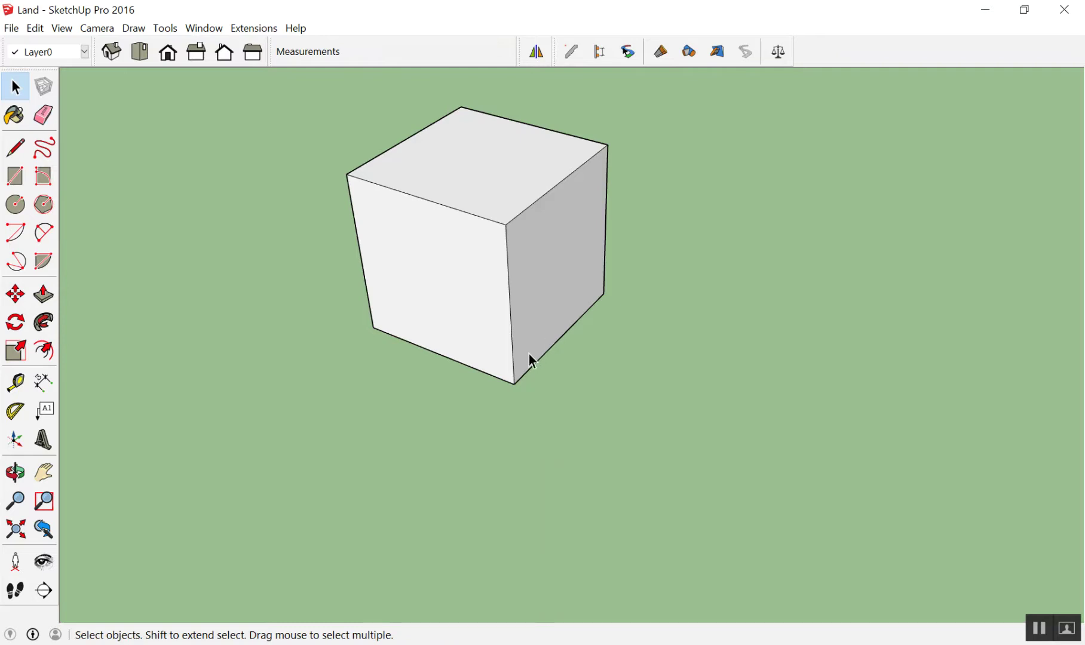
Step: Redimension the cube's height, front bottom edge and side bottom edge, each 0.50m
key("d")
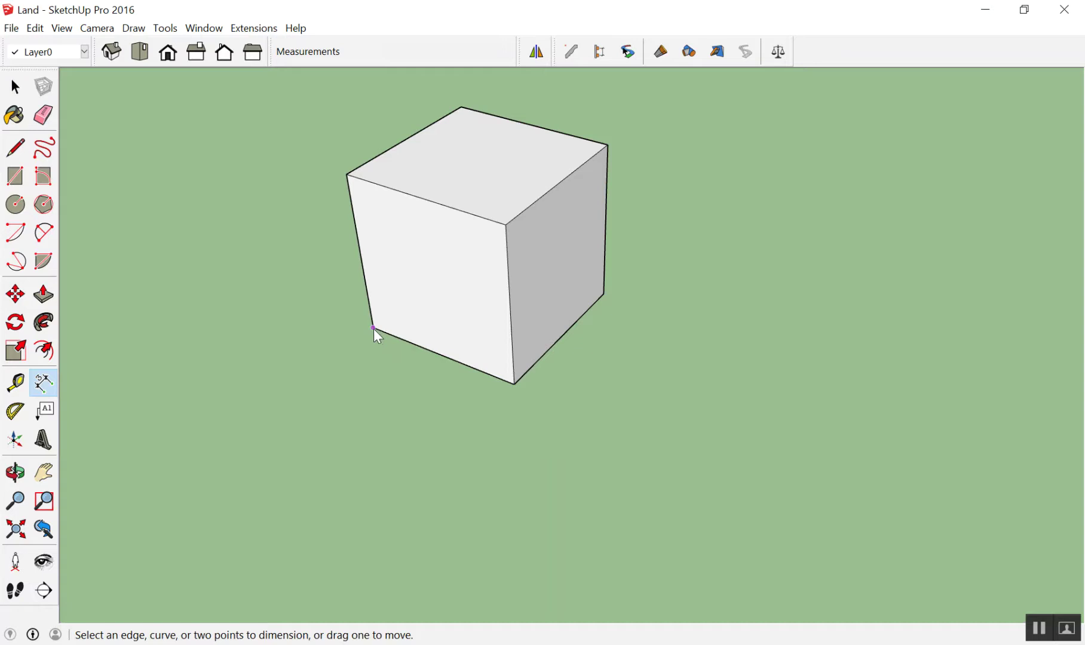
left_click(373, 328)
left_click(347, 175)
left_click(300, 180)
left_click(374, 329)
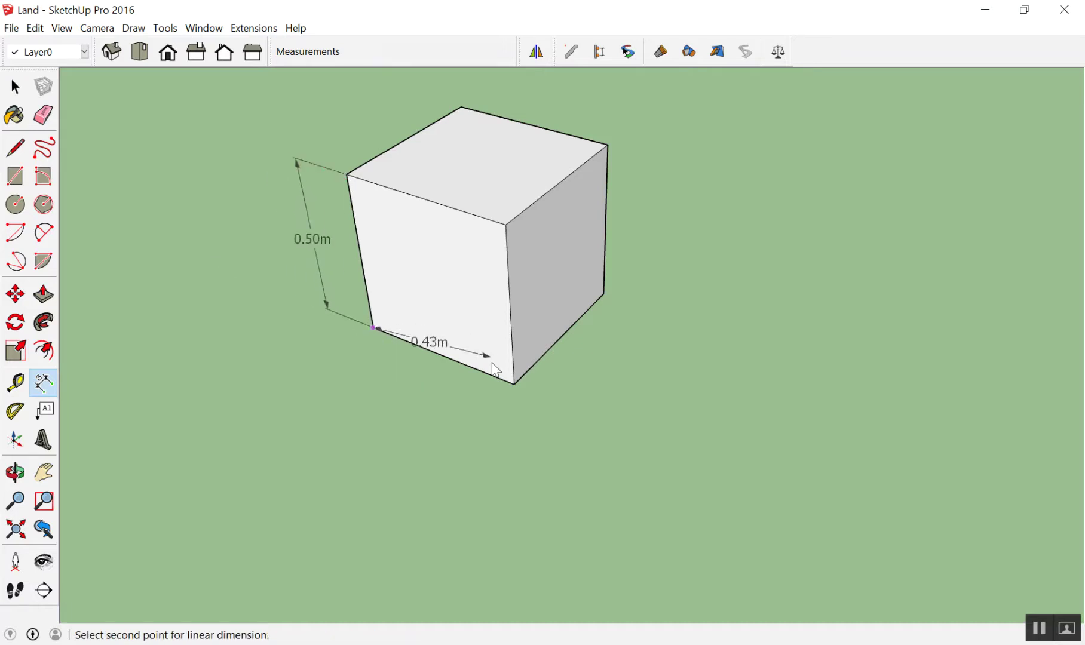
left_click(515, 385)
left_click(458, 409)
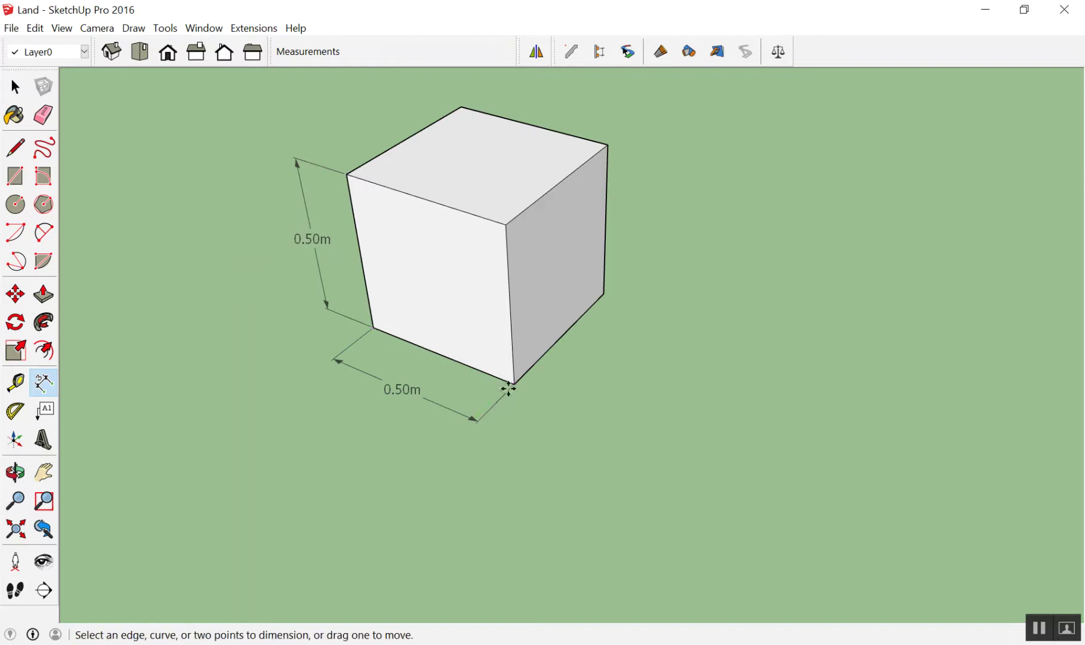
left_click(517, 385)
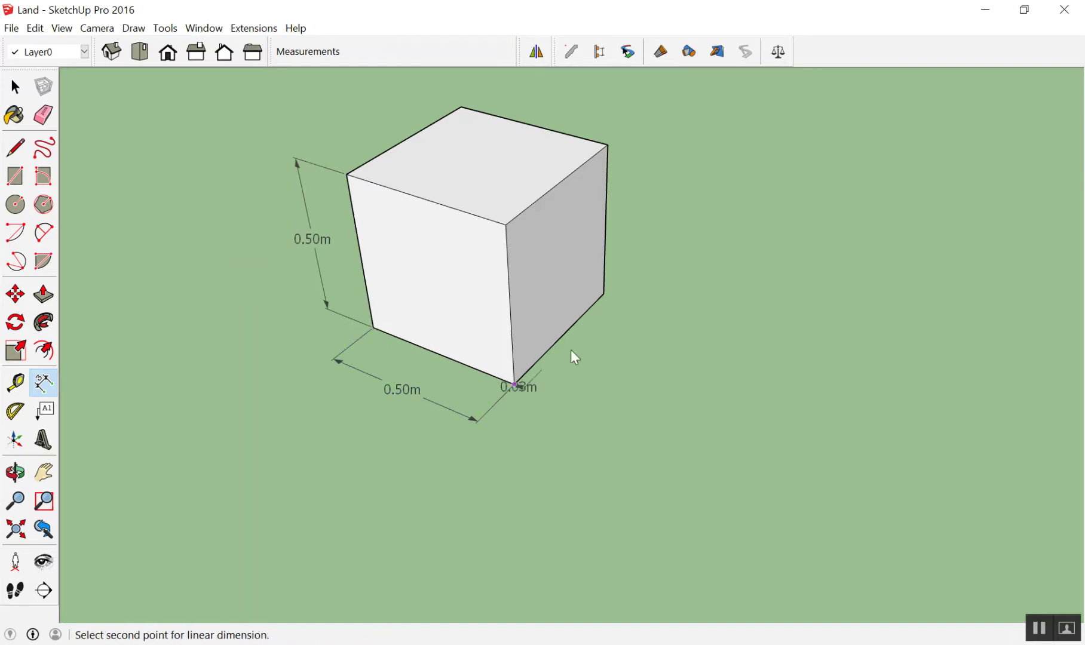
left_click(603, 294)
left_click(638, 314)
scroll(677, 432, "down", 5)
scroll(671, 407, "up", 6)
scroll(672, 407, "down", 3)
scroll(674, 408, "up", 2)
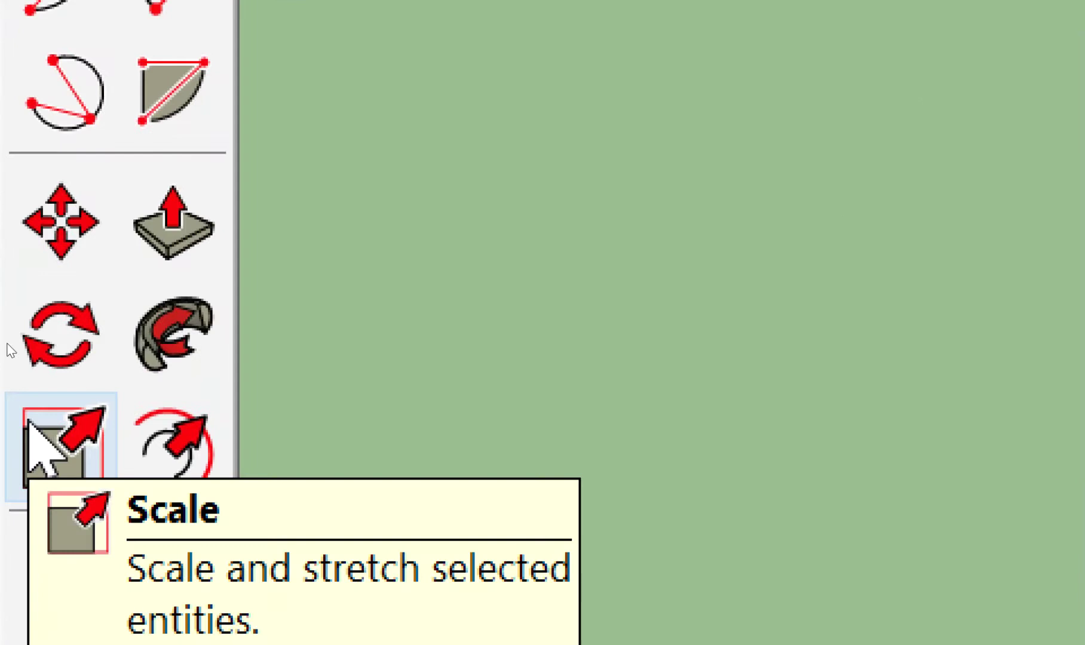
left_click(29, 418)
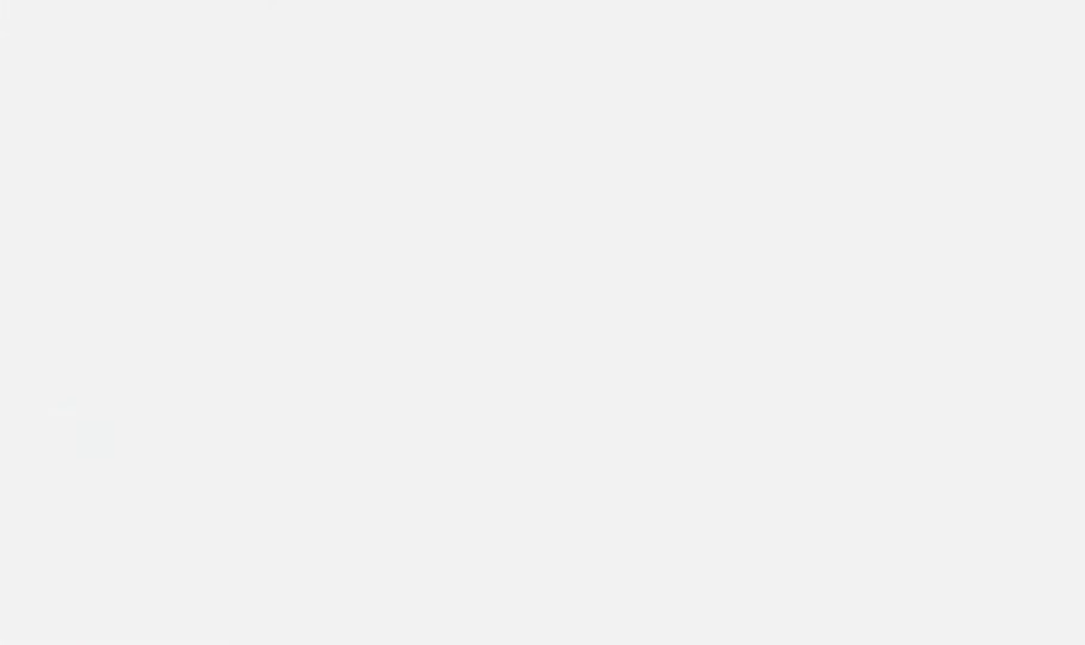
scroll(482, 231, "down", 2)
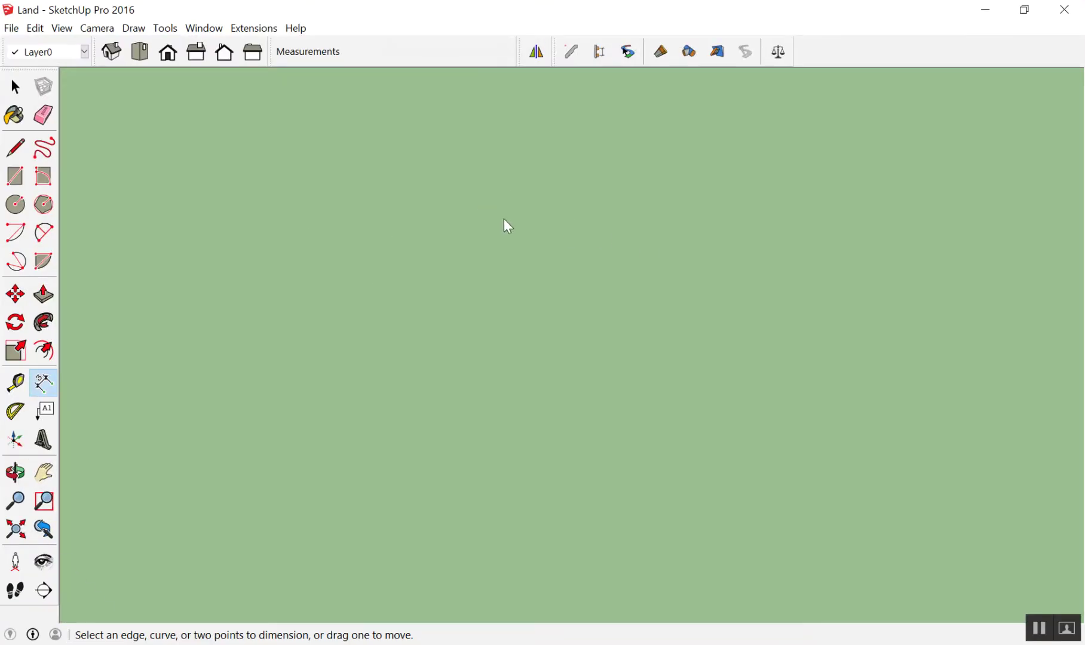
Step: Triple-click the cube to select it with all its edges
key("space")
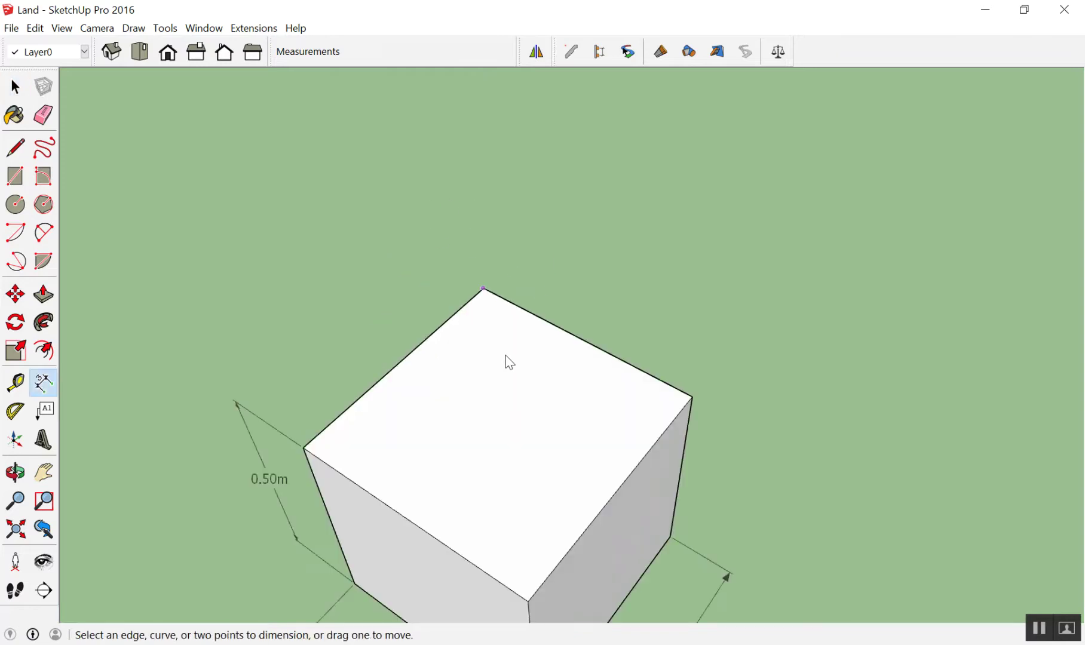
scroll(503, 347, "down", 1)
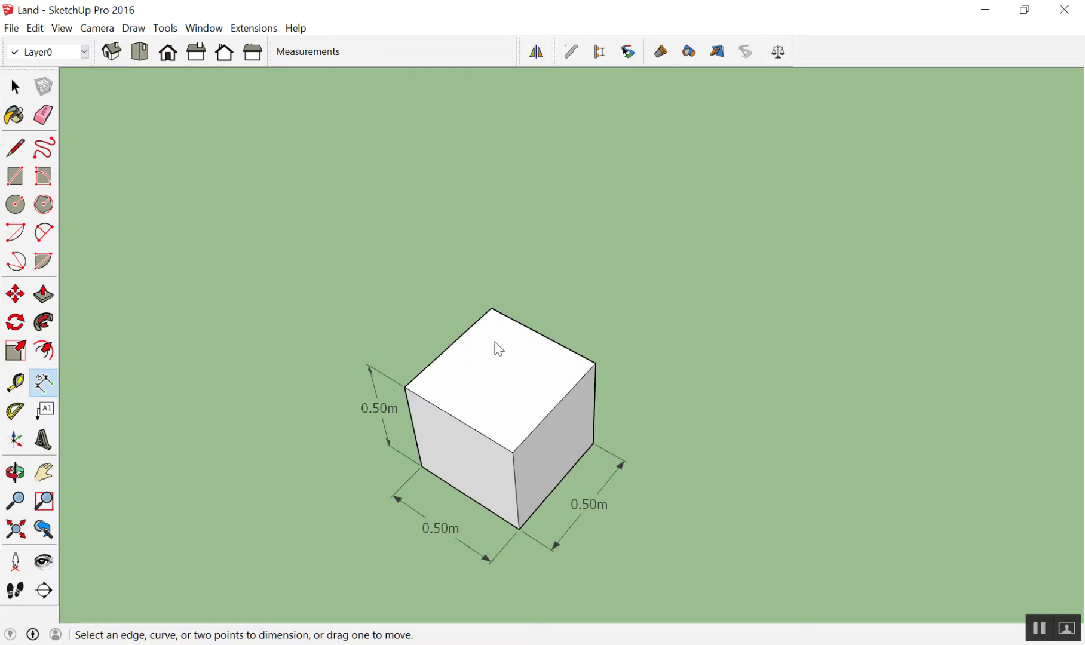
scroll(584, 288, "down", 2)
scroll(460, 366, "up", 2)
scroll(523, 389, "up", 1)
scroll(491, 362, "up", 2)
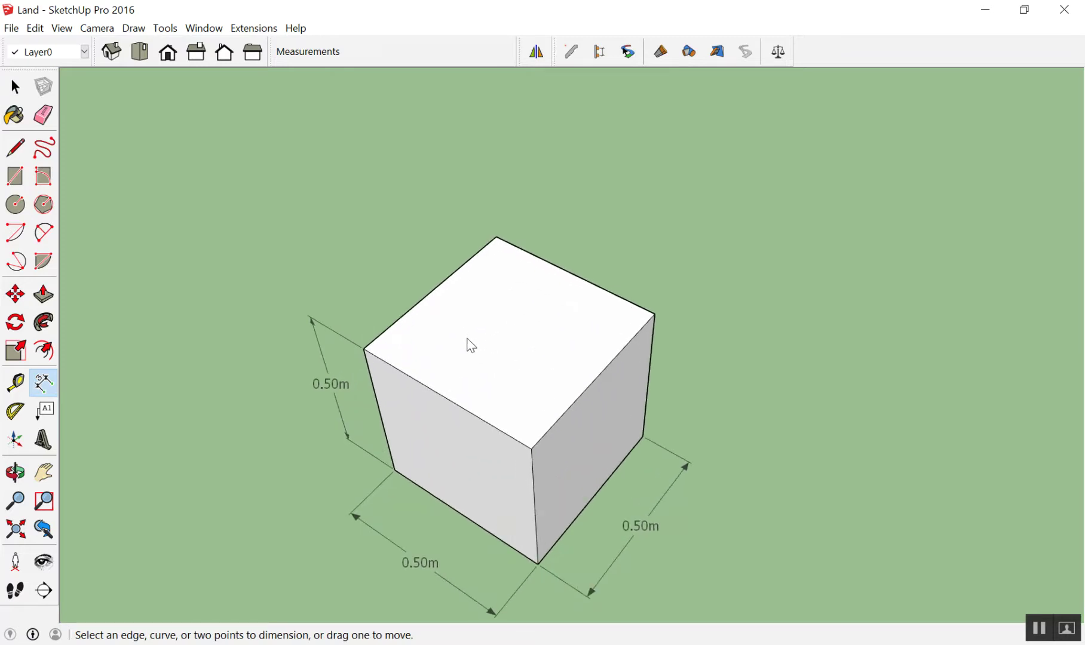
key("space")
scroll(425, 162, "down", 3)
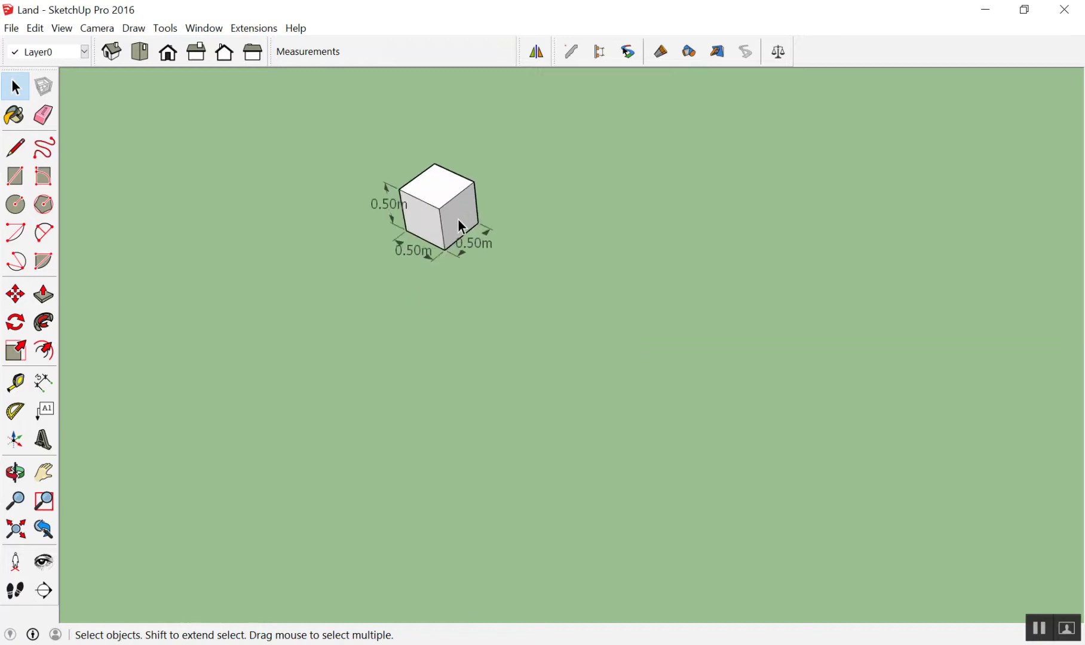
scroll(449, 179, "up", 2)
scroll(423, 170, "up", 3)
triple_click(421, 274)
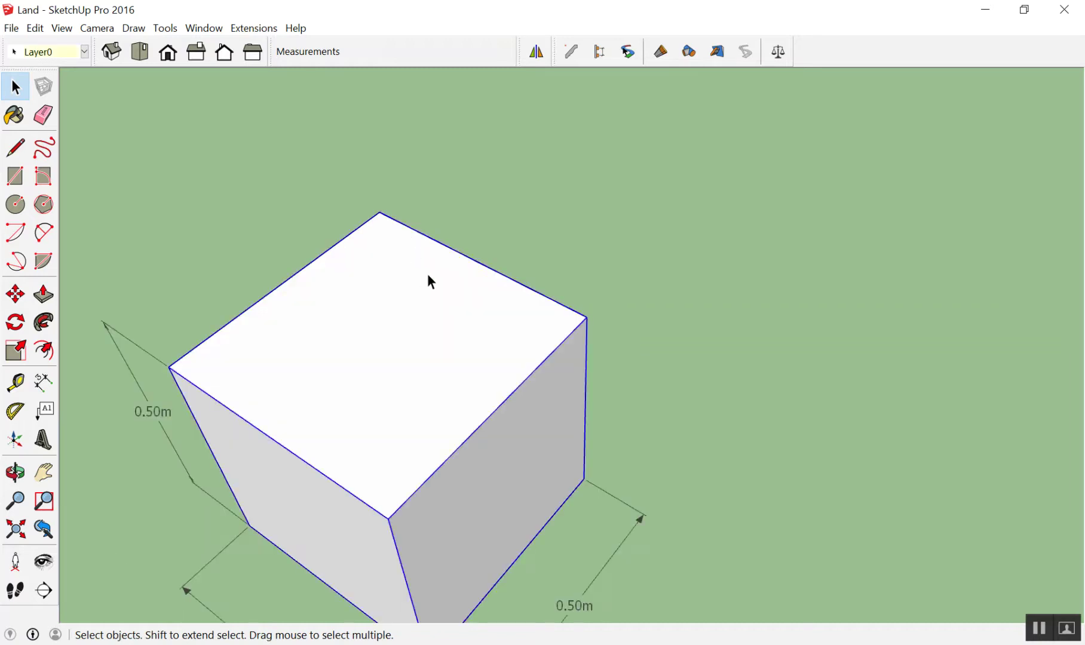
scroll(422, 281, "down", 3)
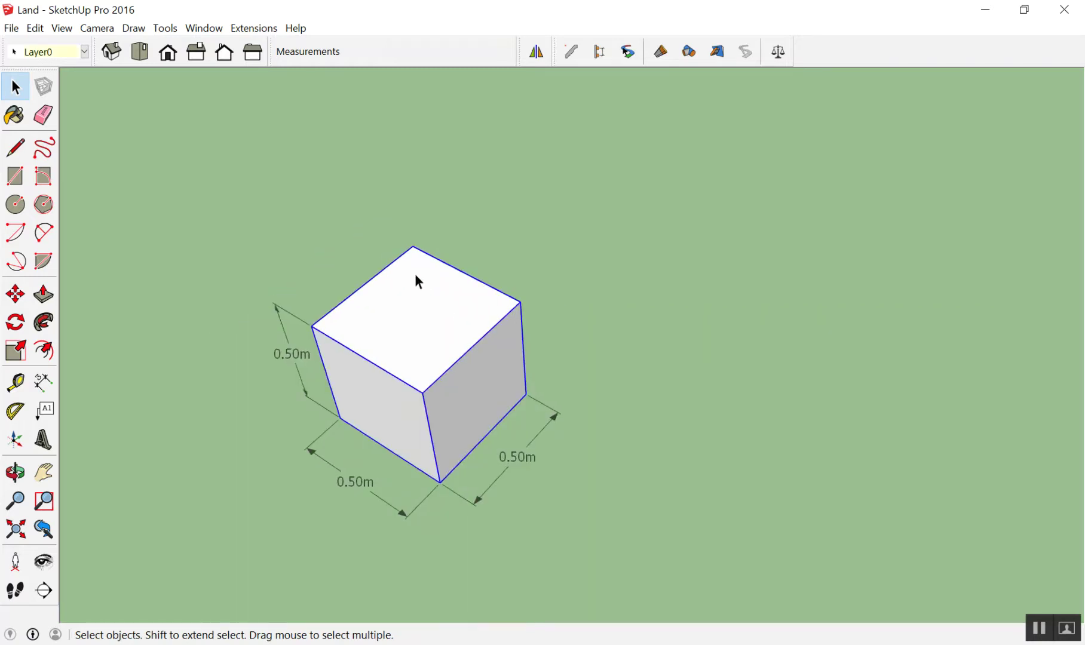
scroll(414, 274, "down", 5)
Step: Tilt the view and activate the Scale tool on the selected cube
mouse_move(591, 222)
middle_mouse_down()
mouse_move(588, 343)
mouse_move(635, 320)
mouse_move(581, 395)
middle_mouse_up()
scroll(575, 386, "down", 1)
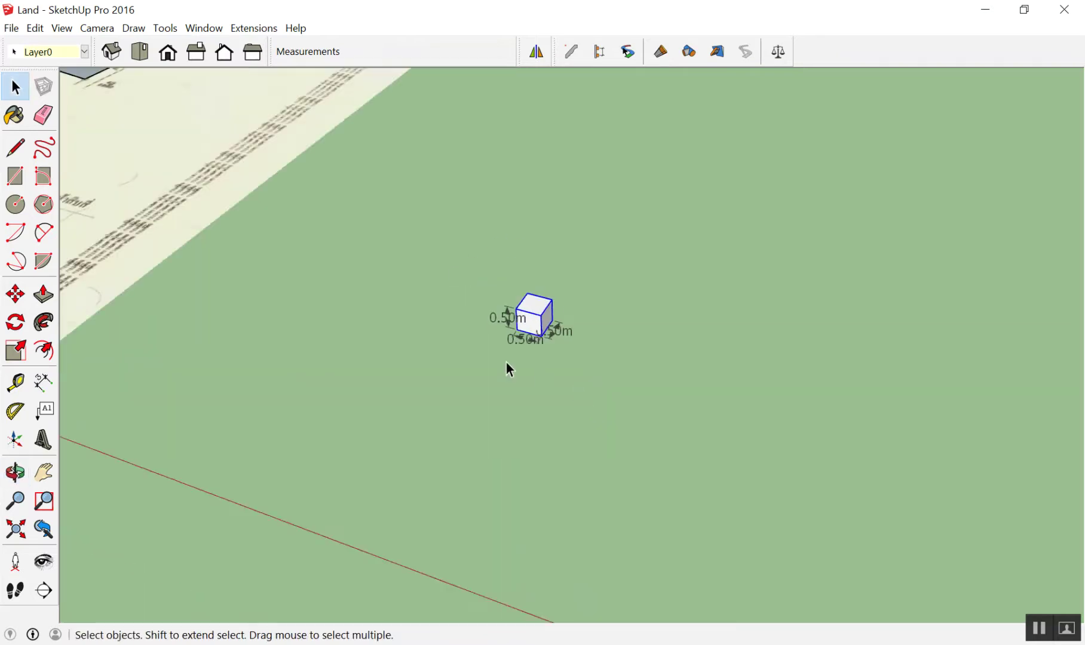
key("s")
scroll(439, 283, "up", 1)
scroll(519, 308, "up", 4)
scroll(701, 322, "up", 1)
scroll(584, 270, "up", 4)
scroll(597, 287, "down", 4)
scroll(513, 210, "up", 1)
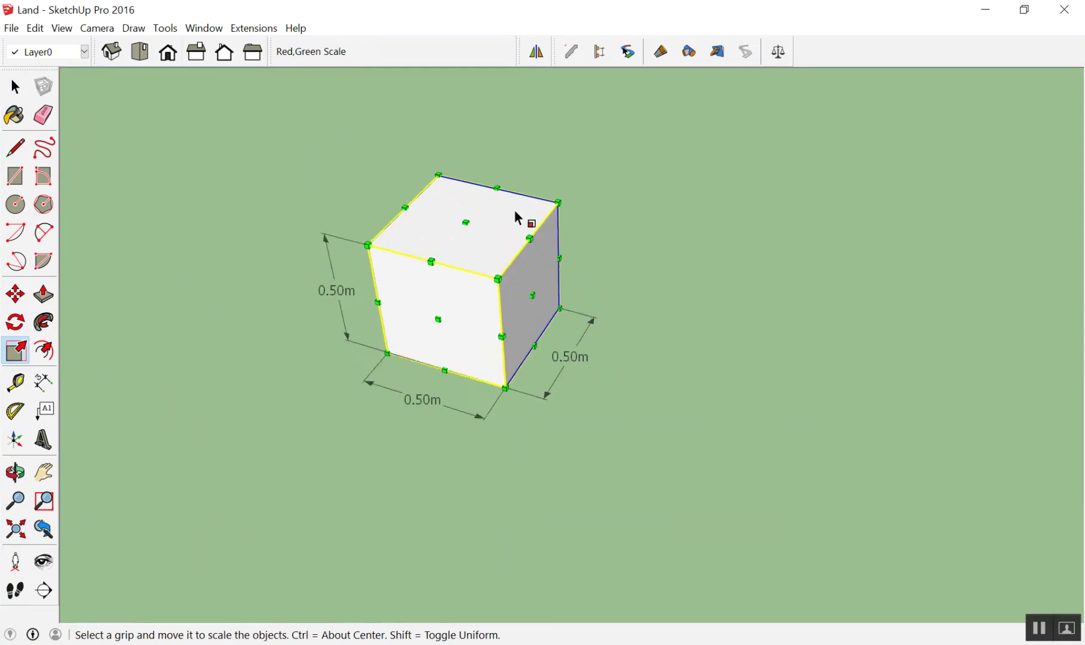
Step: Test-stretch the cube lengthwise to 5.28m, then undo it
scroll(516, 209, "up", 1)
scroll(517, 216, "up", 2)
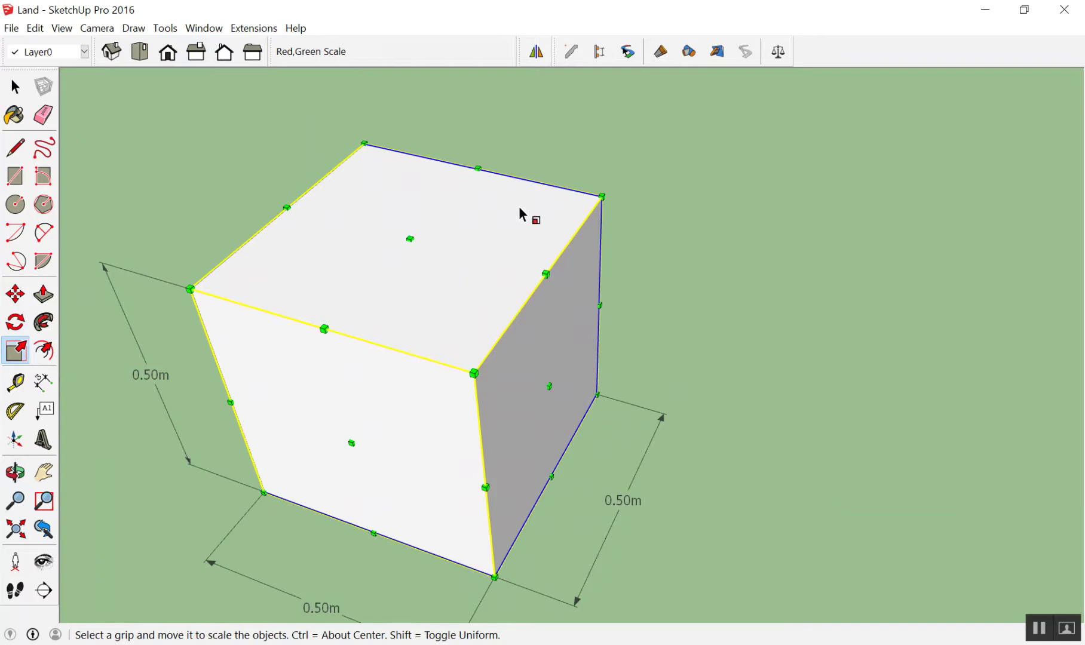
scroll(517, 213, "down", 2)
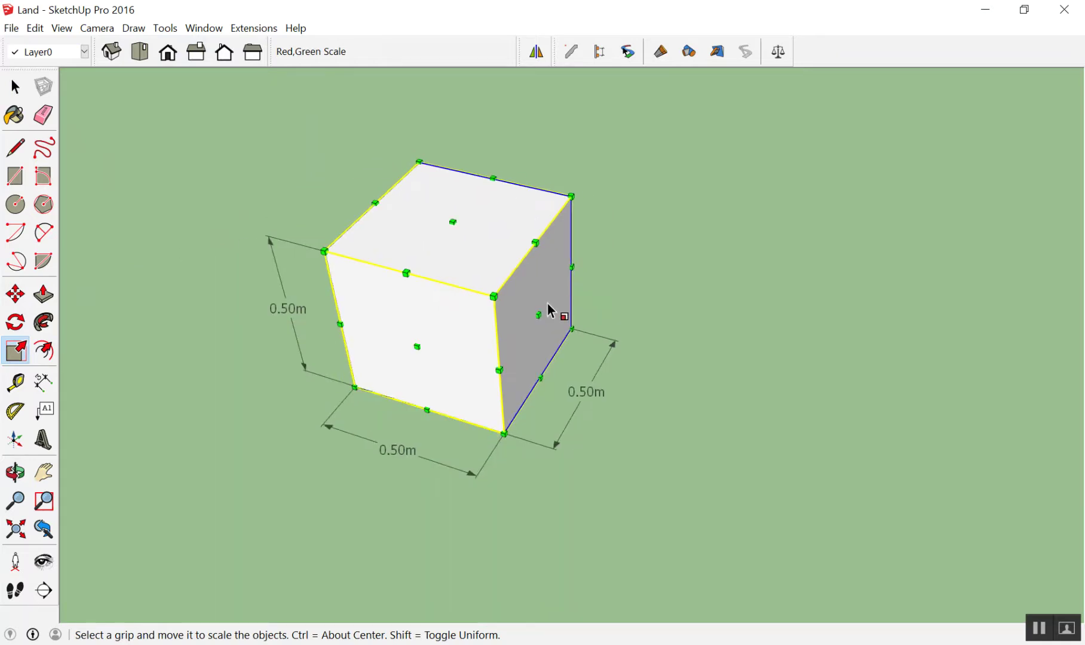
scroll(550, 306, "down", 3)
mouse_move(543, 303)
left_mouse_down()
mouse_move(548, 333)
mouse_move(860, 401)
left_mouse_up()
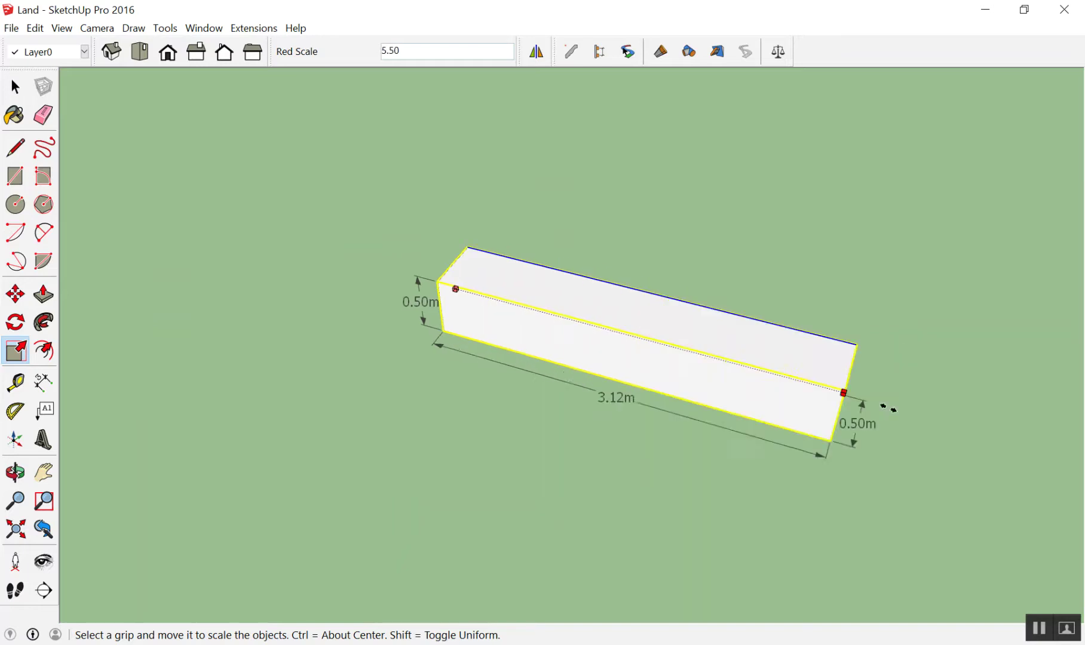
left_click_drag(860, 401, 576, 339)
scroll(668, 357, "down", 3)
scroll(668, 359, "down", 2)
type("2")
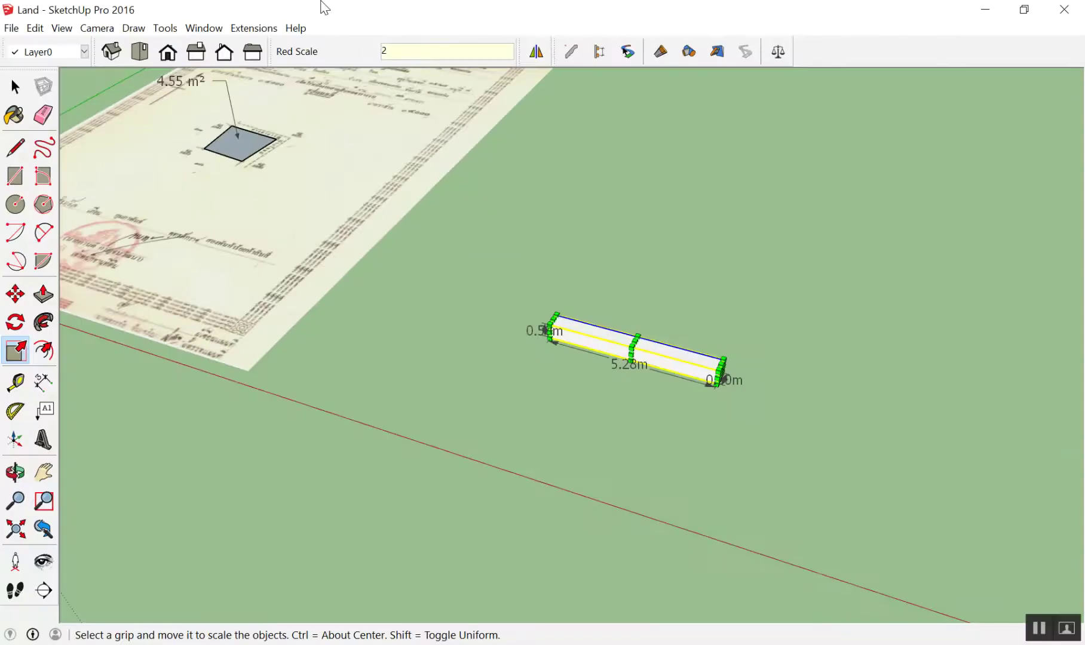
key("ctrl+z")
Step: Scale the cube by 2 along its length into a 1.00m × 0.50m × 0.50m box
scroll(601, 359, "up", 3)
scroll(507, 287, "up", 3)
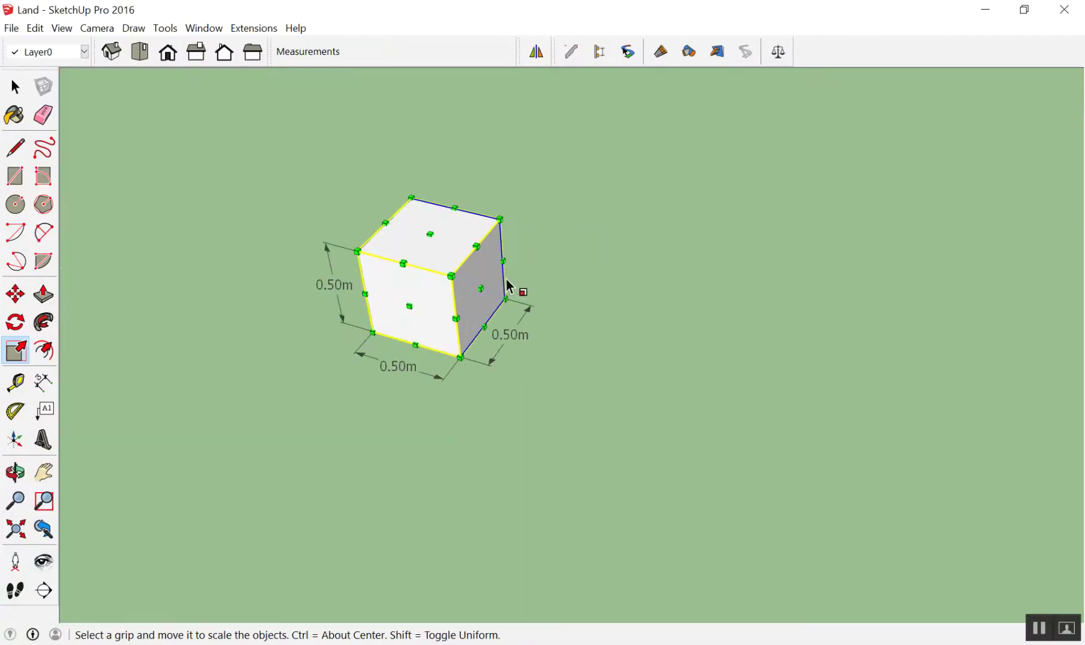
left_click(507, 287)
type("2")
key("Return")
key("space")
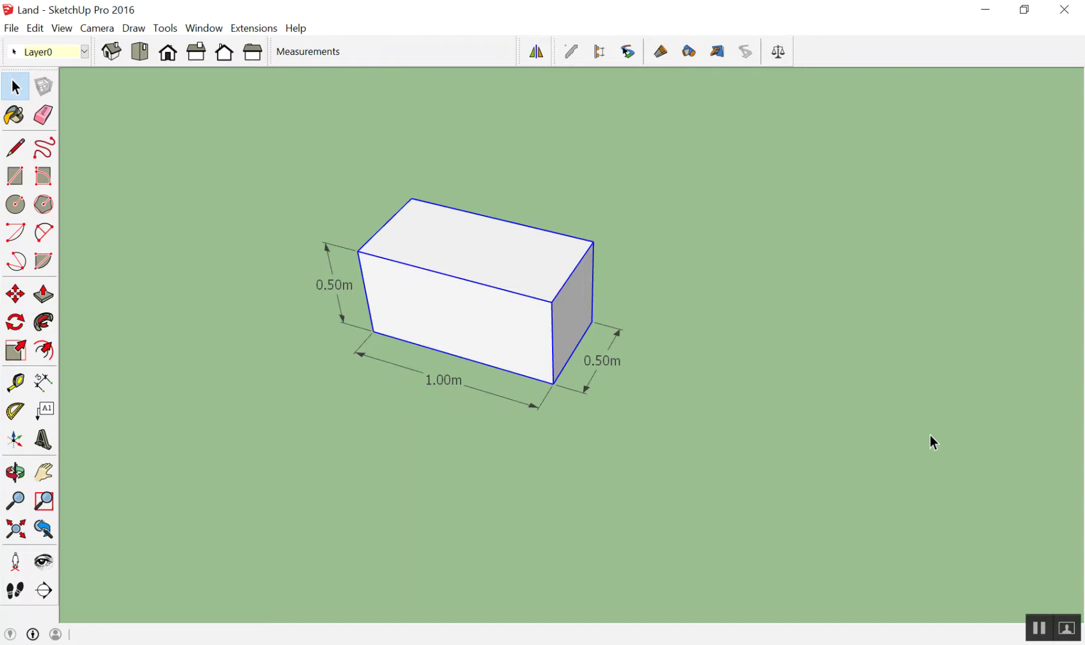
Step: Undo the doubling, then test a threefold lengthwise stretch to 1.50m and undo it
key("ctrl+z")
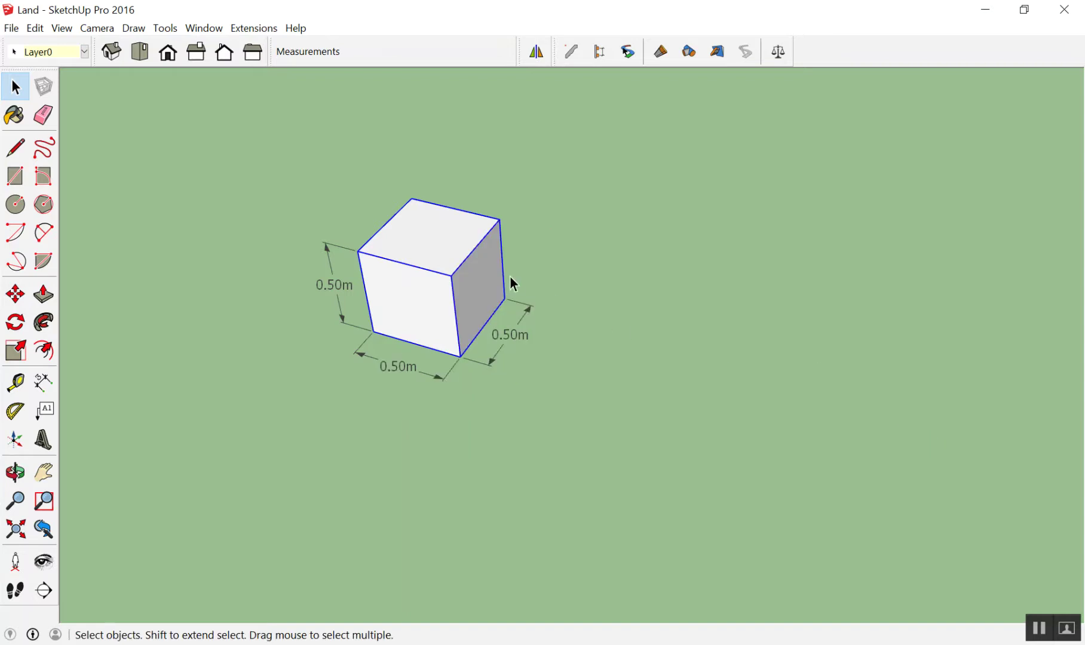
key("s")
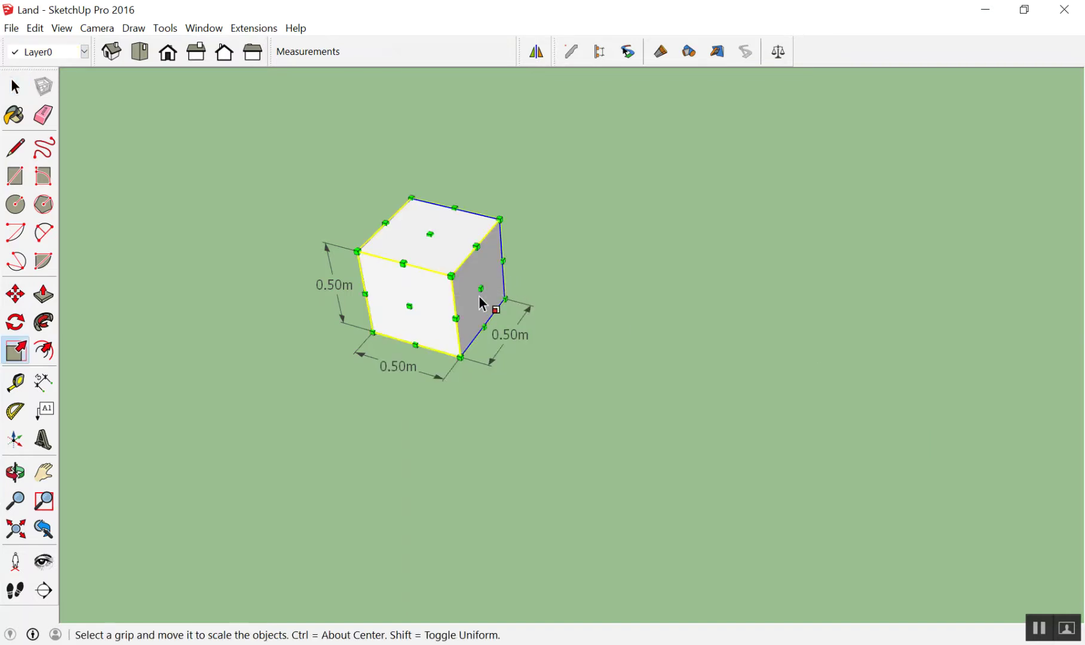
left_click_drag(487, 297, 592, 320)
type("3")
key("Return")
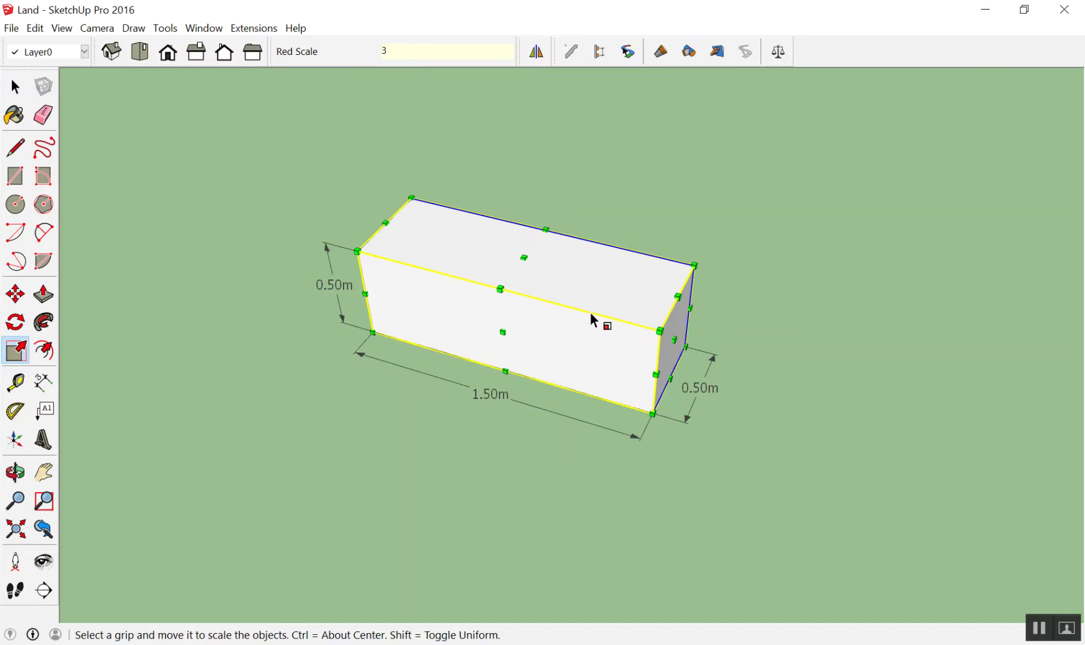
key("ctrl+z")
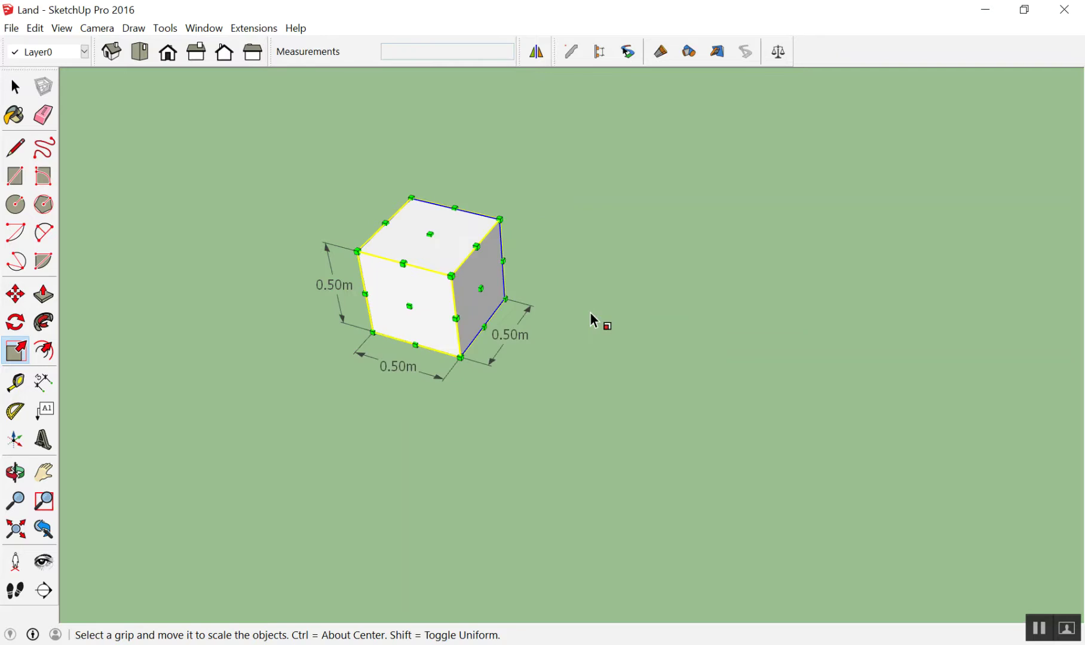
Step: Delete the cube, then undo the deletion to restore it
scroll(496, 331, "down", 1)
scroll(412, 283, "up", 2)
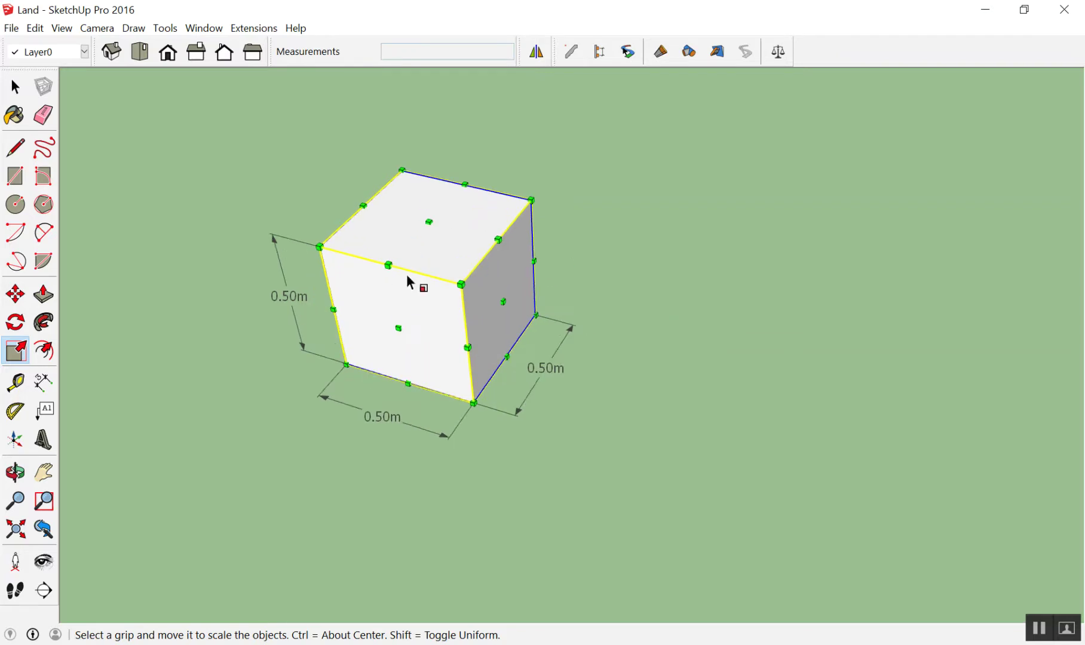
key("Delete")
key("ctrl+z")
scroll(504, 206, "up", 2)
scroll(472, 170, "up", 2)
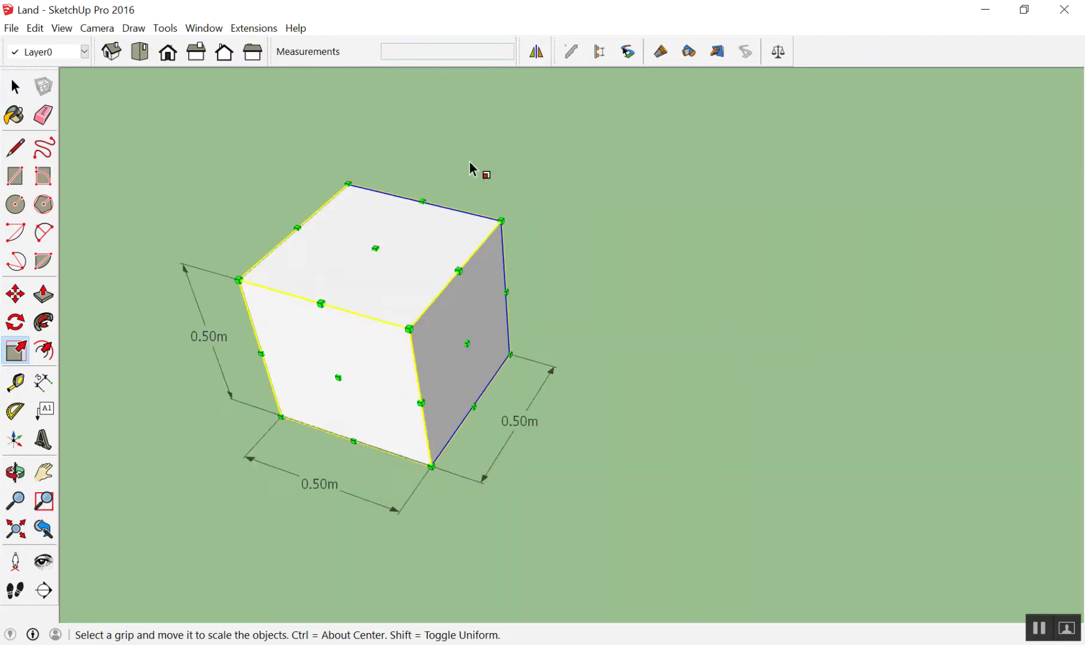
scroll(477, 177, "down", 1)
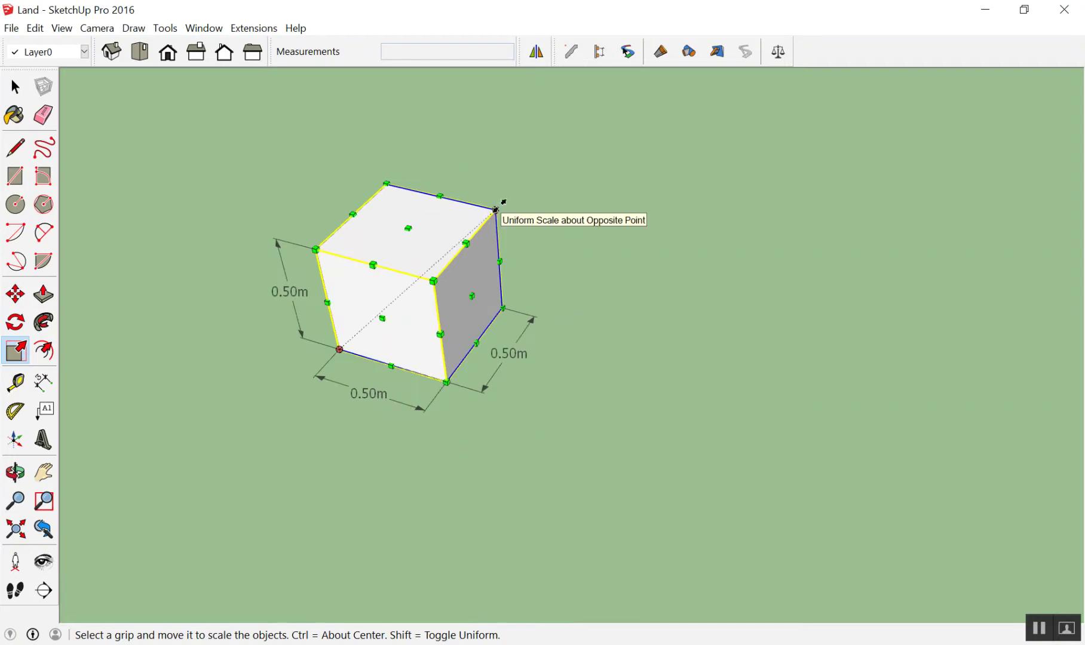
Step: Scale the cube uniformly by 3 to 1.50m on every side
left_click_drag(496, 209, 615, 165)
type("3")
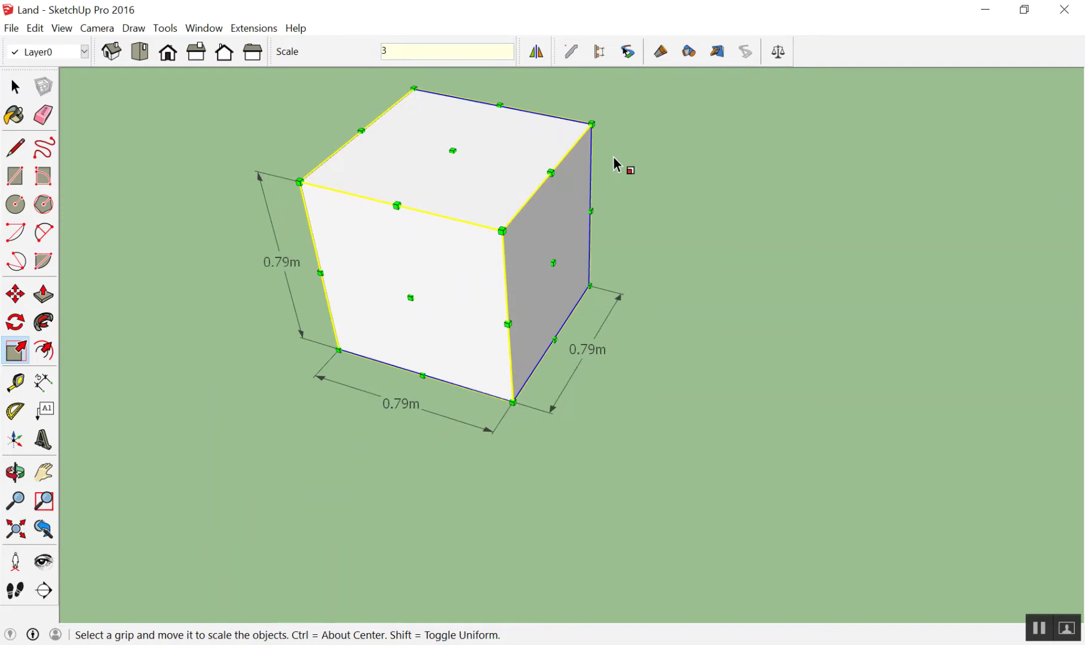
key("Return")
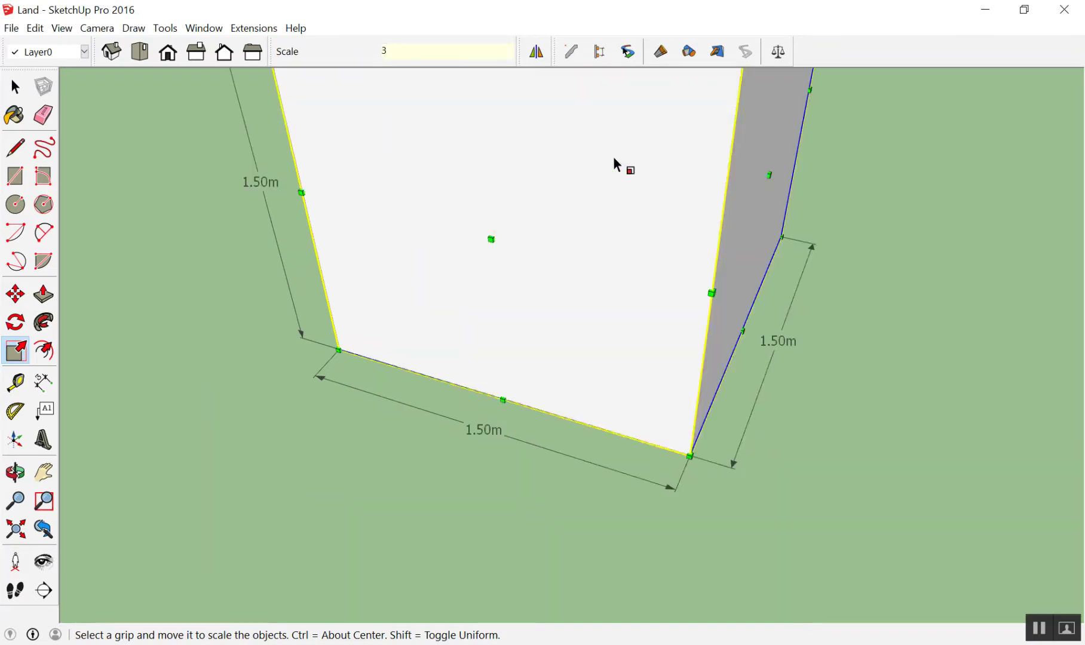
scroll(717, 155, "down", 5)
mouse_move(853, 151)
middle_mouse_down()
mouse_move(734, 305)
mouse_move(931, 136)
middle_mouse_up()
scroll(935, 129, "down", 1)
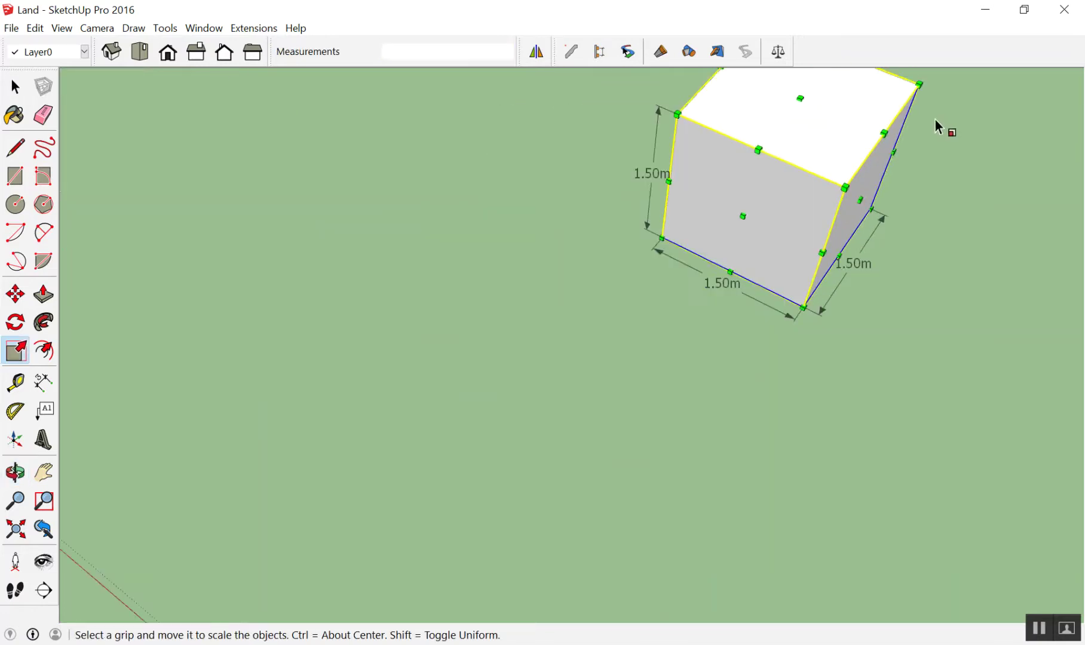
scroll(959, 101, "up", 3)
Step: Window-select the cube together with its dimensions and delete them
key("space")
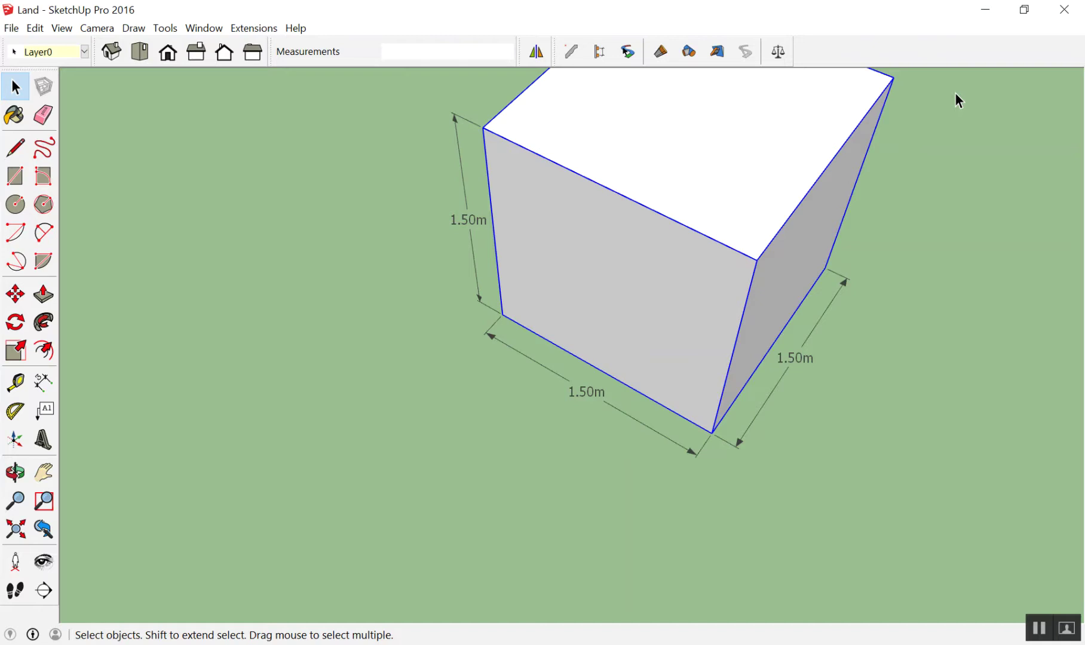
scroll(560, 251, "down", 5)
scroll(655, 186, "down", 2)
left_click_drag(358, 136, 662, 406)
key("Delete")
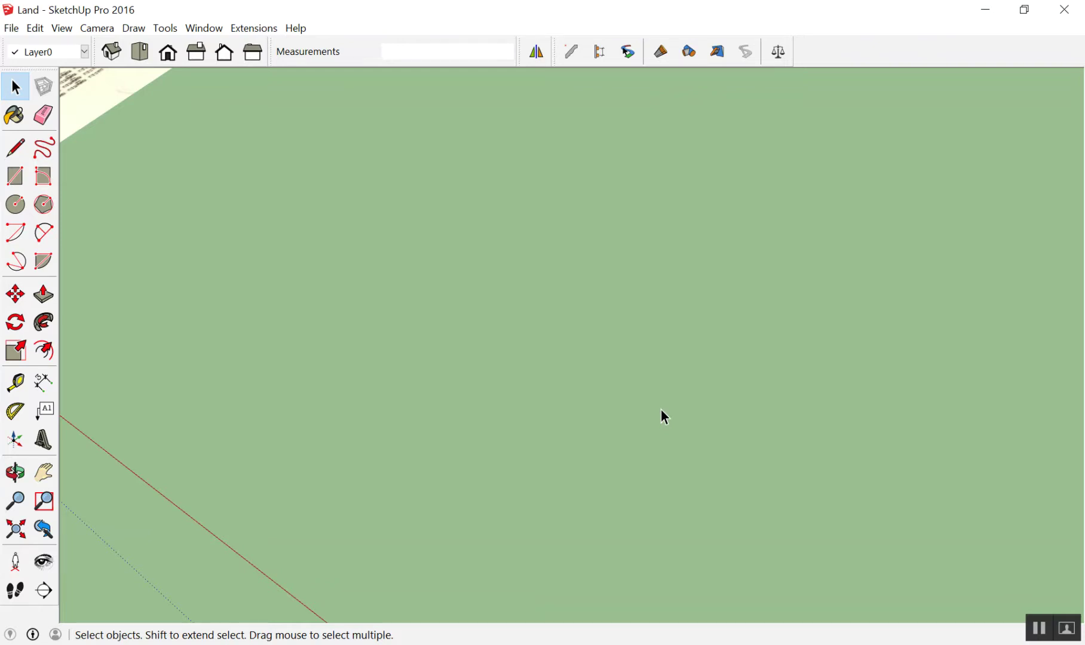
Step: Switch to Top view with key 2 and zoom onto the deed image's lower-right corner
scroll(667, 303, "down", 5)
scroll(699, 295, "down", 2)
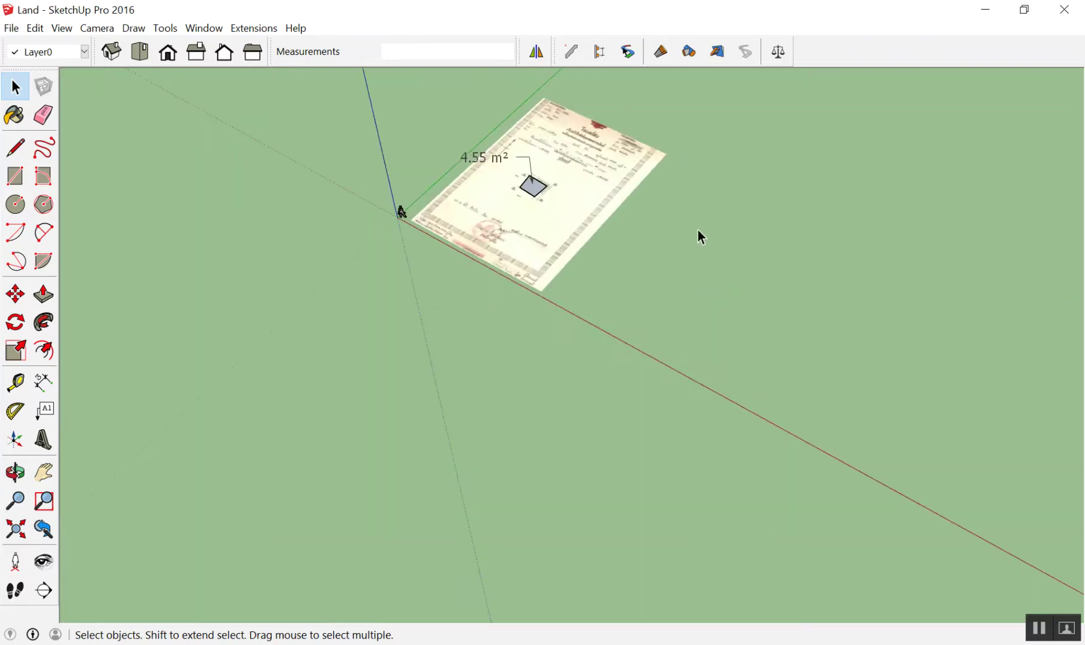
key("2")
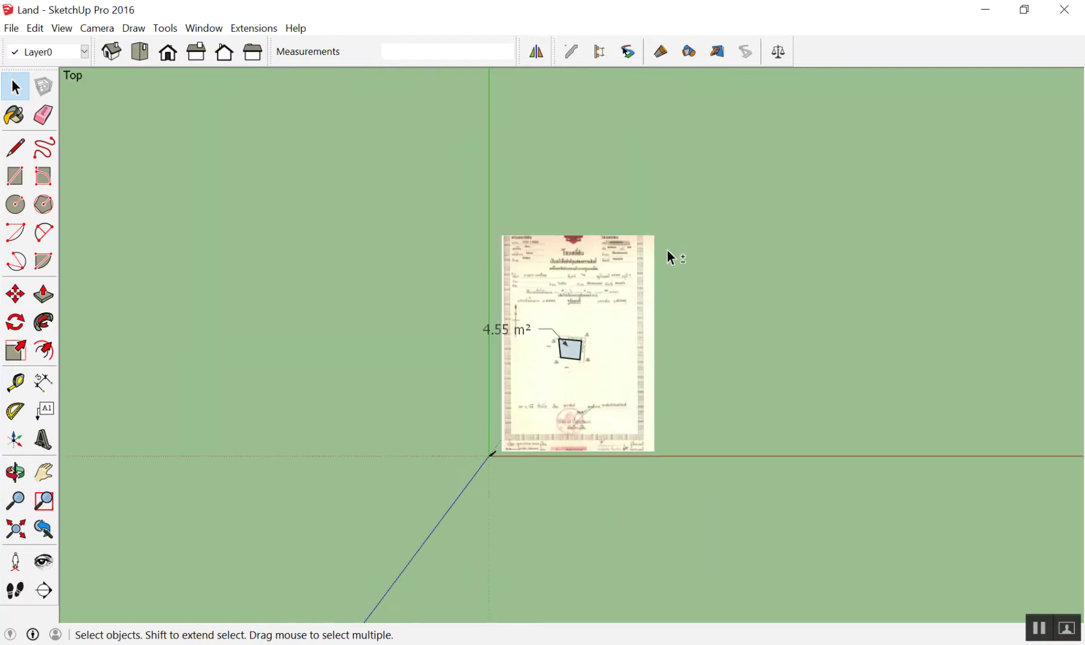
scroll(821, 356, "up", 2)
scroll(637, 347, "up", 3)
scroll(585, 341, "down", 3)
scroll(584, 341, "up", 4)
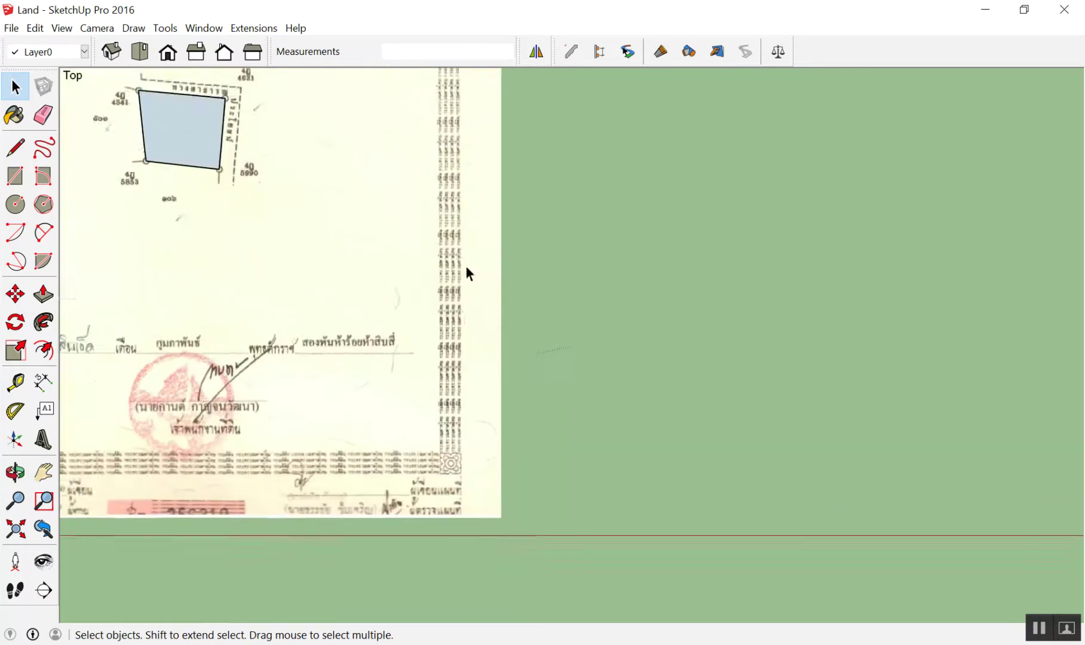
scroll(519, 378, "up", 3)
Step: Draw a 1 m by 1 m rectangle on the ground
key("t")
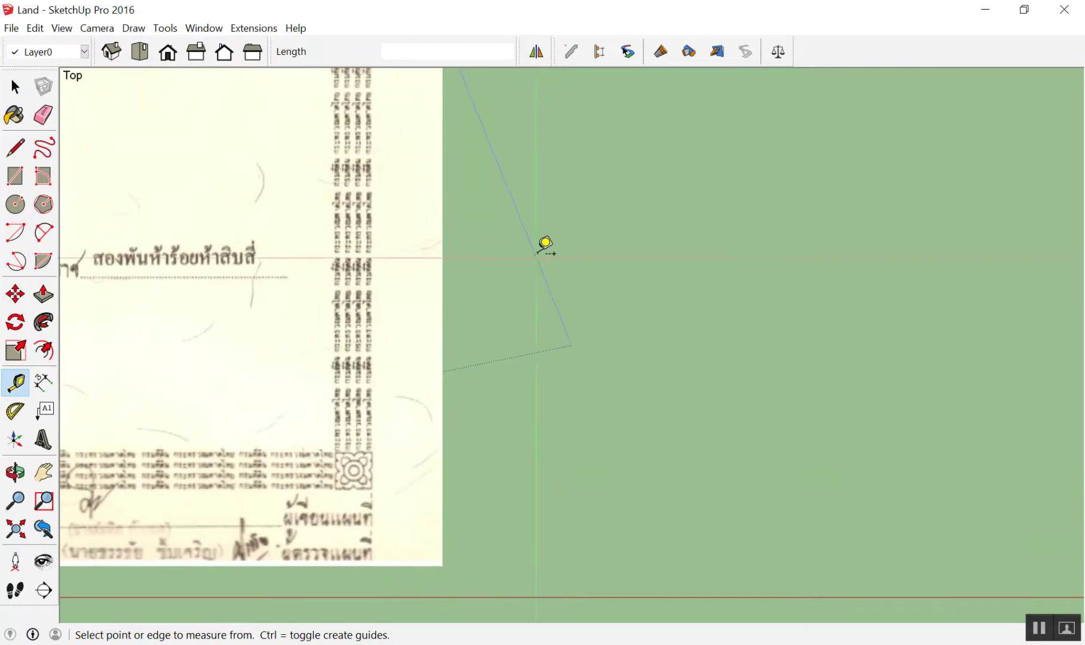
key("space")
key("r")
left_click(543, 252)
left_click(703, 351)
type("1,1")
key("Return")
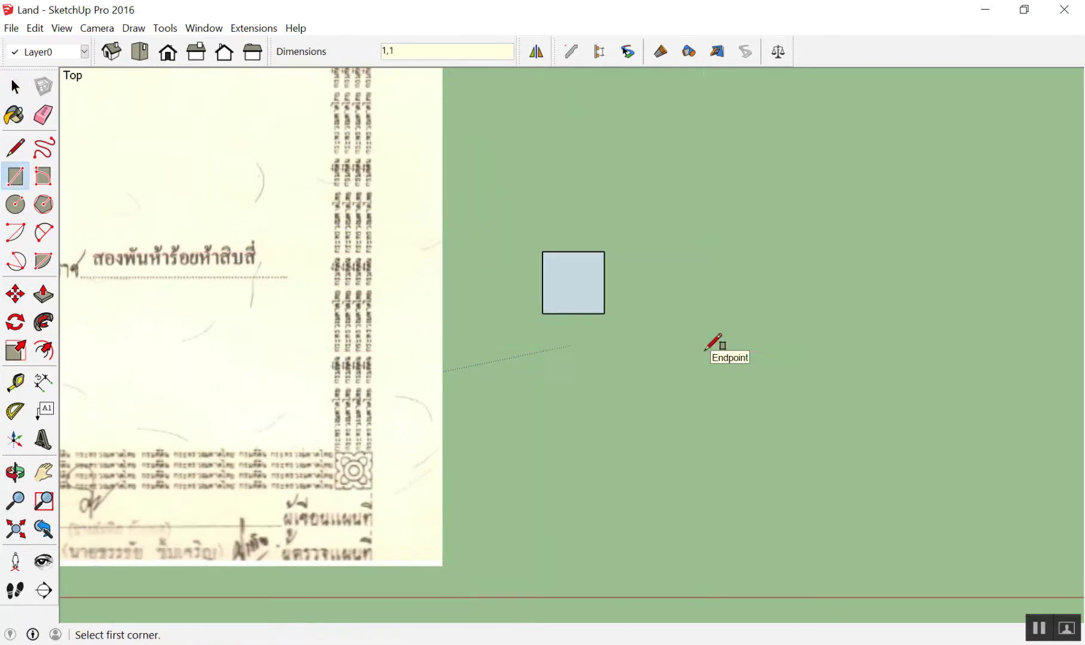
Step: Add 1.00m dimensions to the square's top and left edges
scroll(625, 263, "up", 3)
scroll(541, 251, "up", 4)
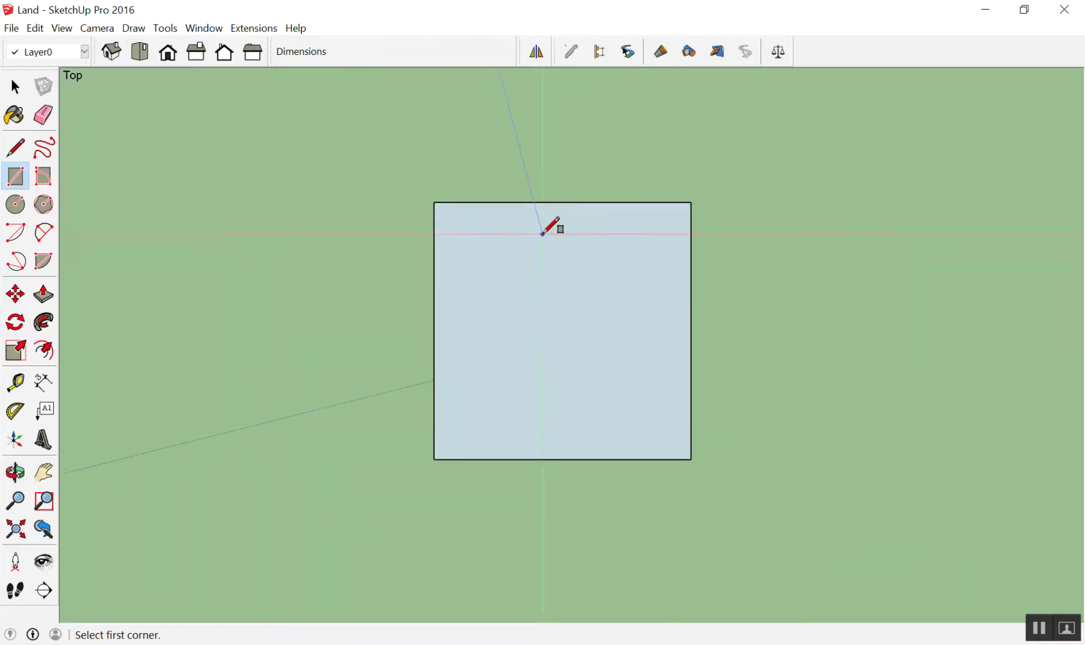
key("d")
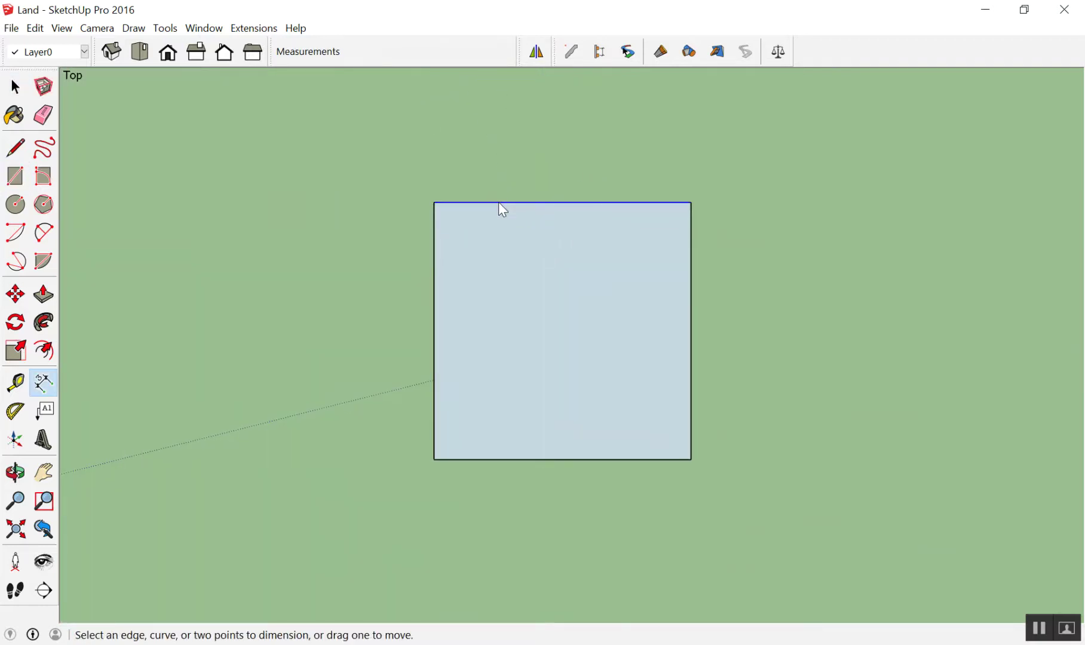
left_click(499, 203)
left_click(500, 156)
left_click(435, 231)
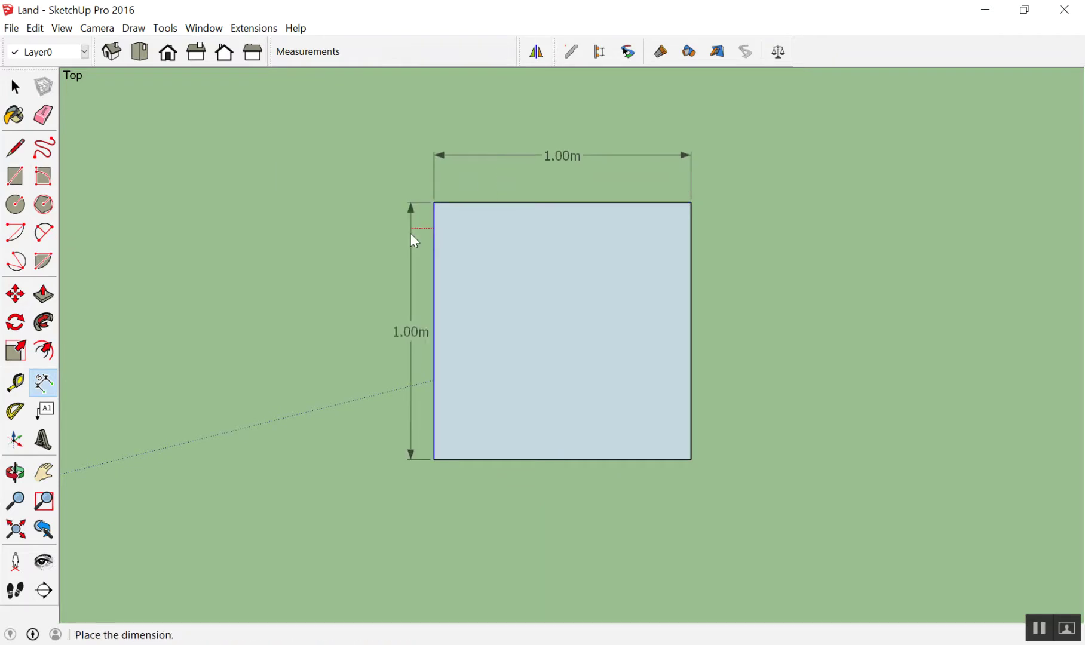
left_click(389, 235)
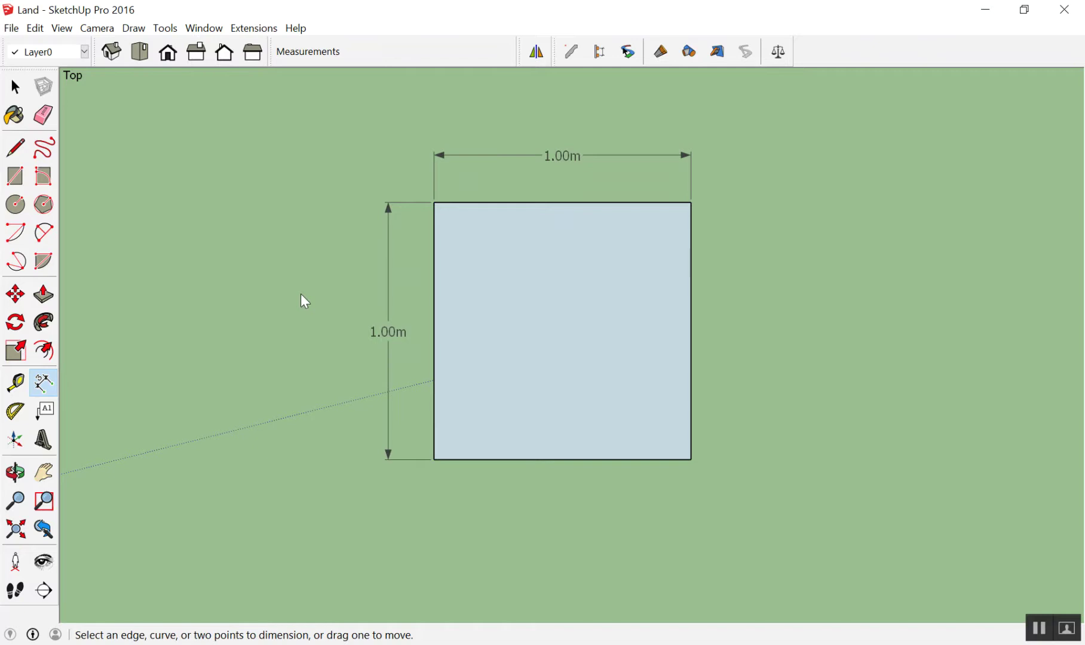
scroll(343, 371, "down", 5)
Step: Delete the square and its dimensions, then redraw a 1 m square
key("space")
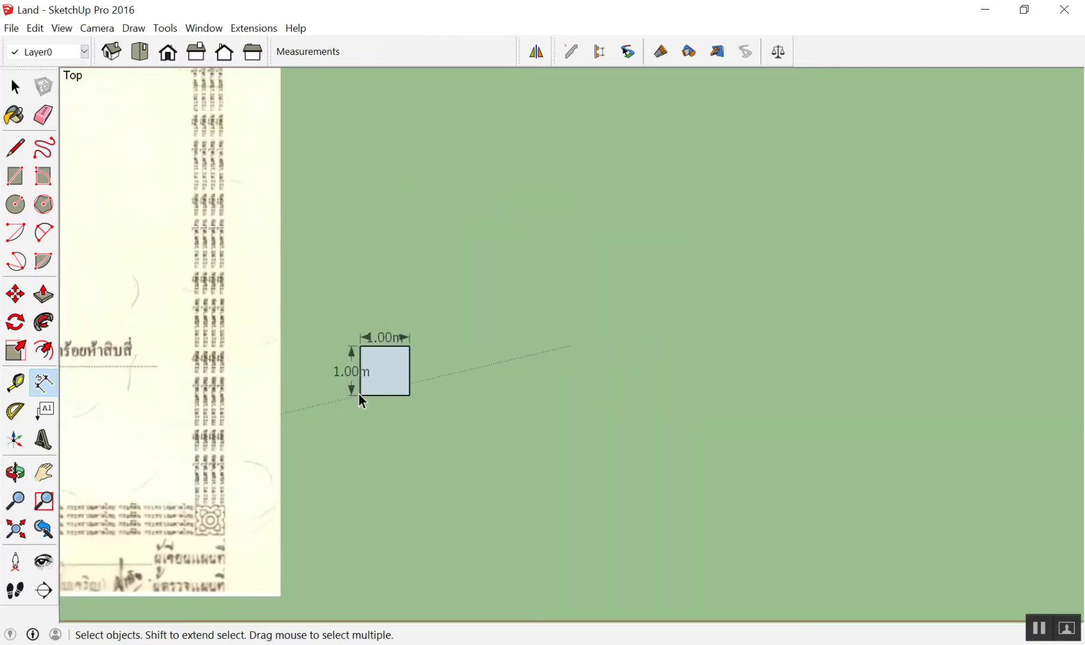
key("ctrl+a")
key("Delete")
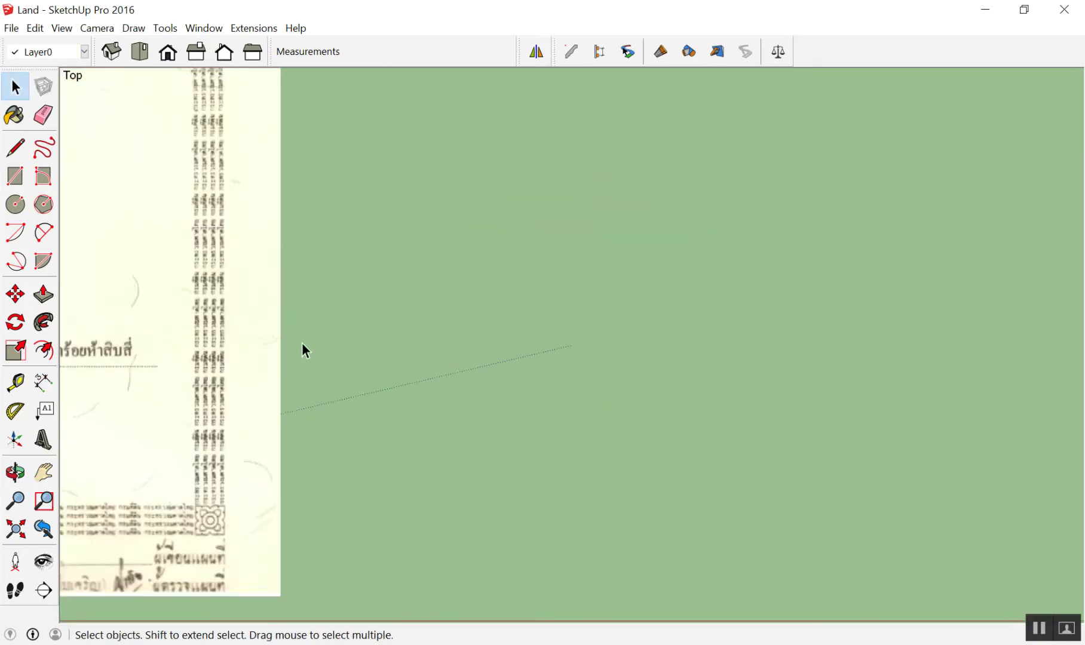
key("r")
left_click(363, 364)
left_click(564, 231)
type("1,1")
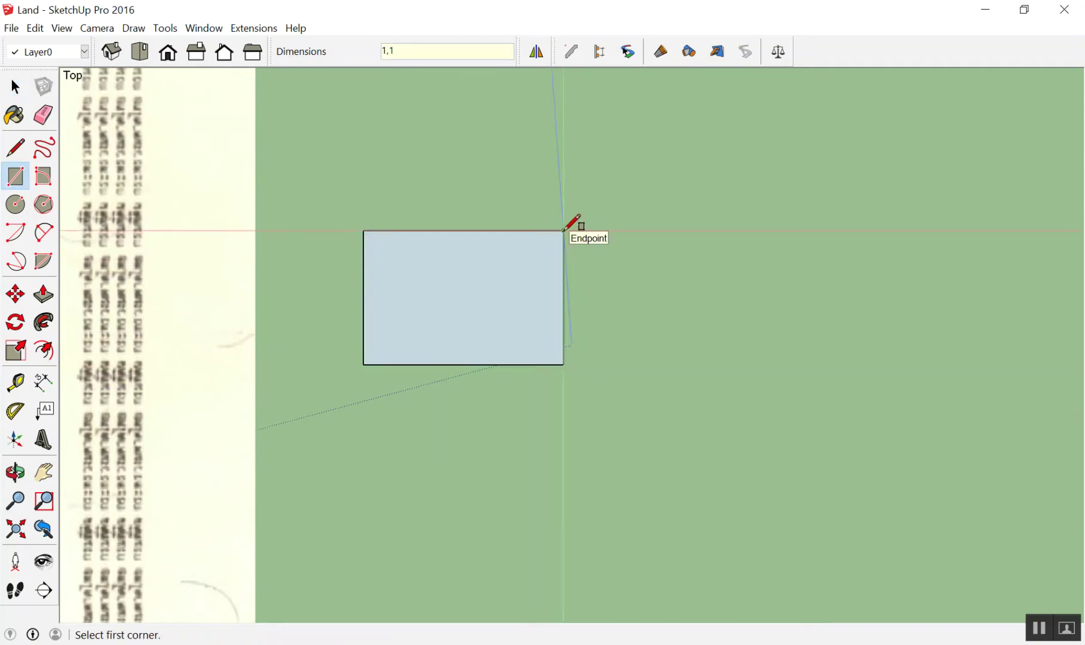
key("Return")
Step: Dimension the new square's top and left edges at 1.00m
scroll(564, 335, "up", 2)
scroll(431, 278, "up", 3)
scroll(413, 251, "up", 1)
key("d")
left_click(412, 222)
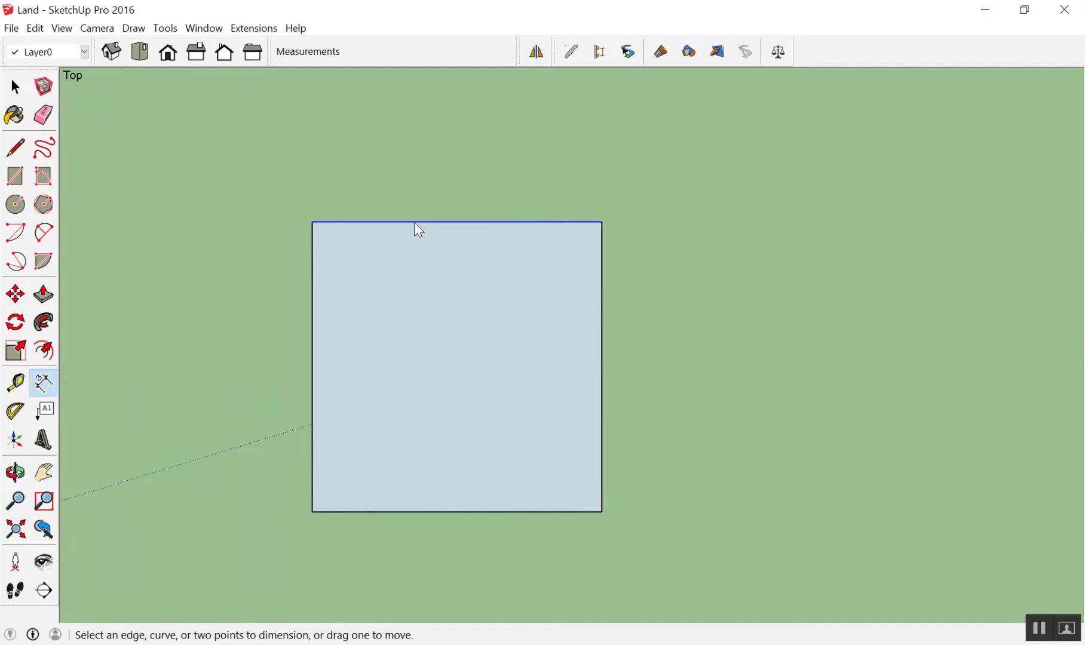
left_click(416, 199)
left_click(312, 279)
left_click(275, 287)
scroll(484, 314, "down", 2)
scroll(528, 362, "up", 3)
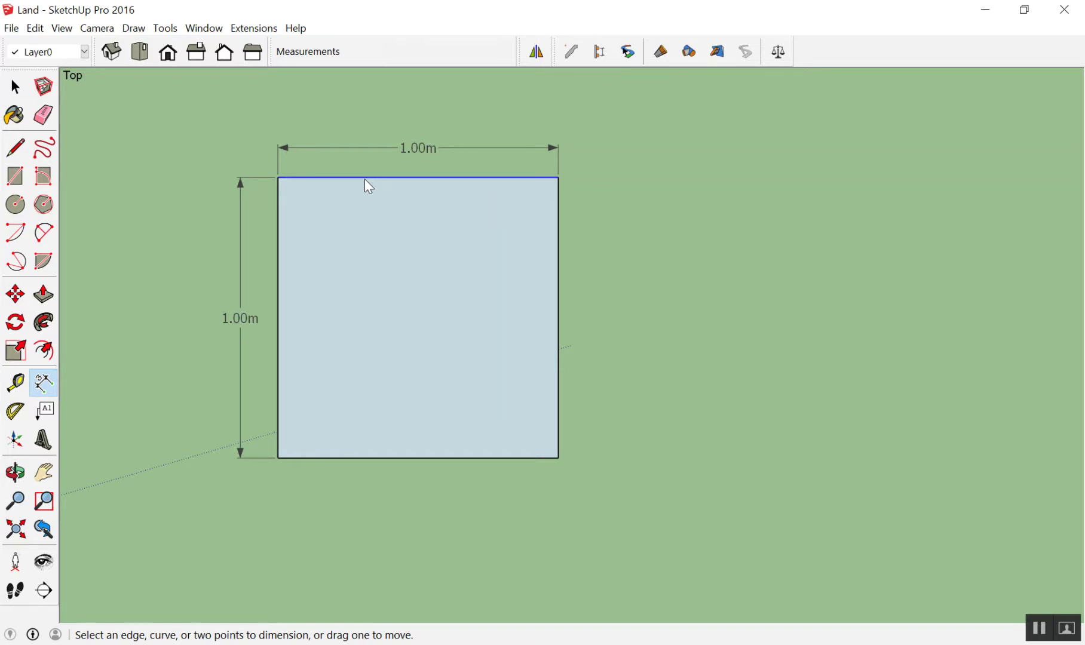
key("space")
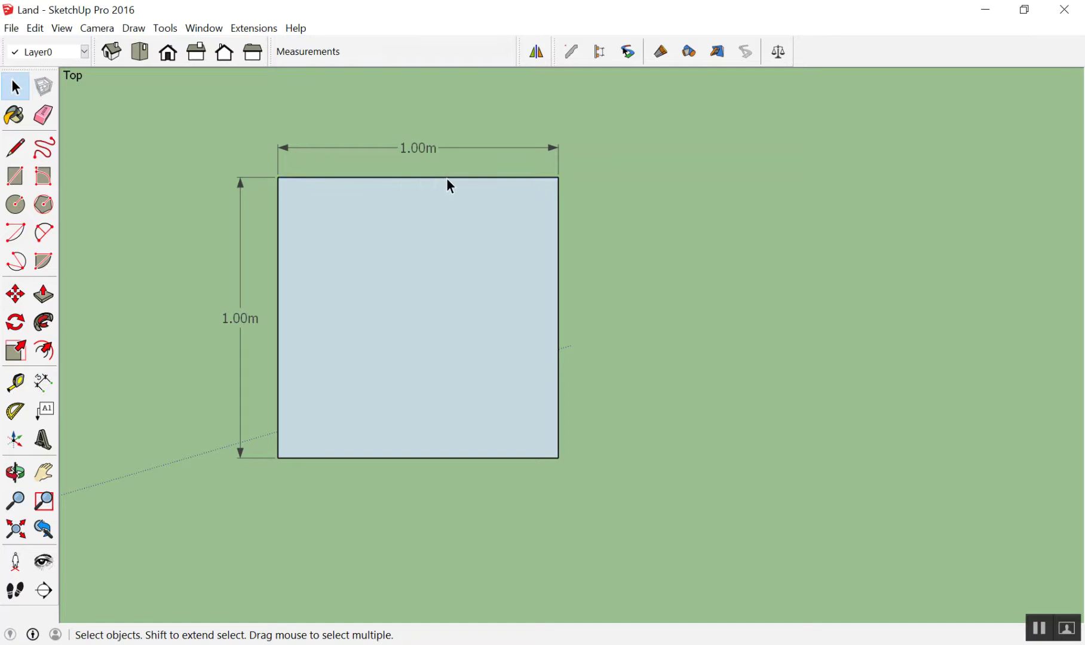
scroll(465, 213, "down", 2)
scroll(419, 209, "up", 2)
Step: Stretch the square to 2.00m wide with a width scale factor of 2
left_click(385, 218)
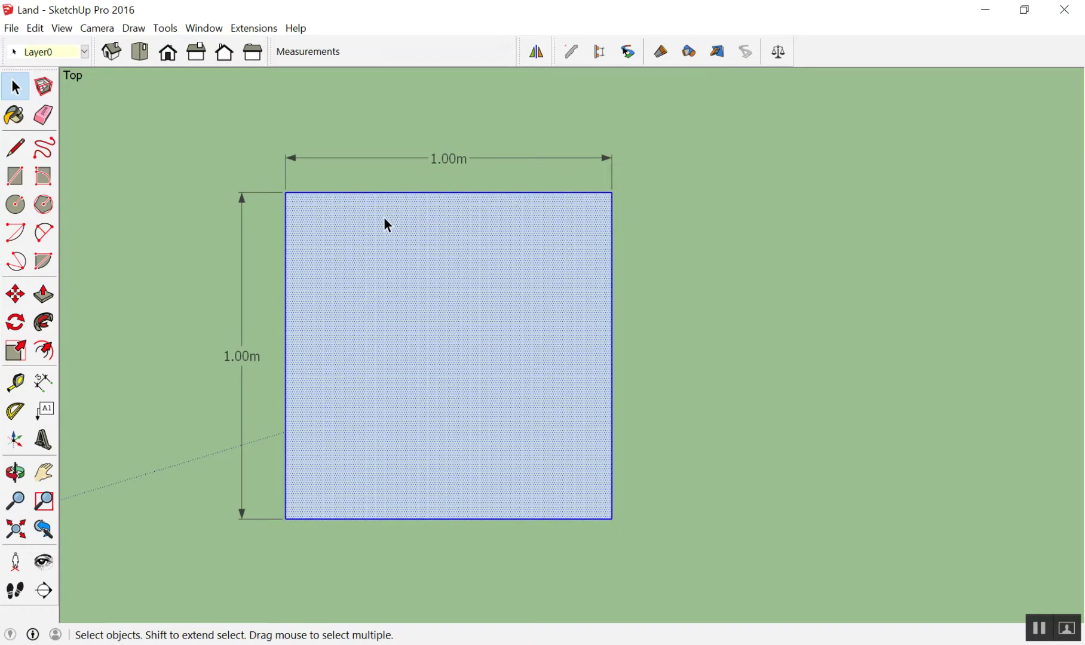
left_click(801, 259)
left_click(526, 219)
key("s")
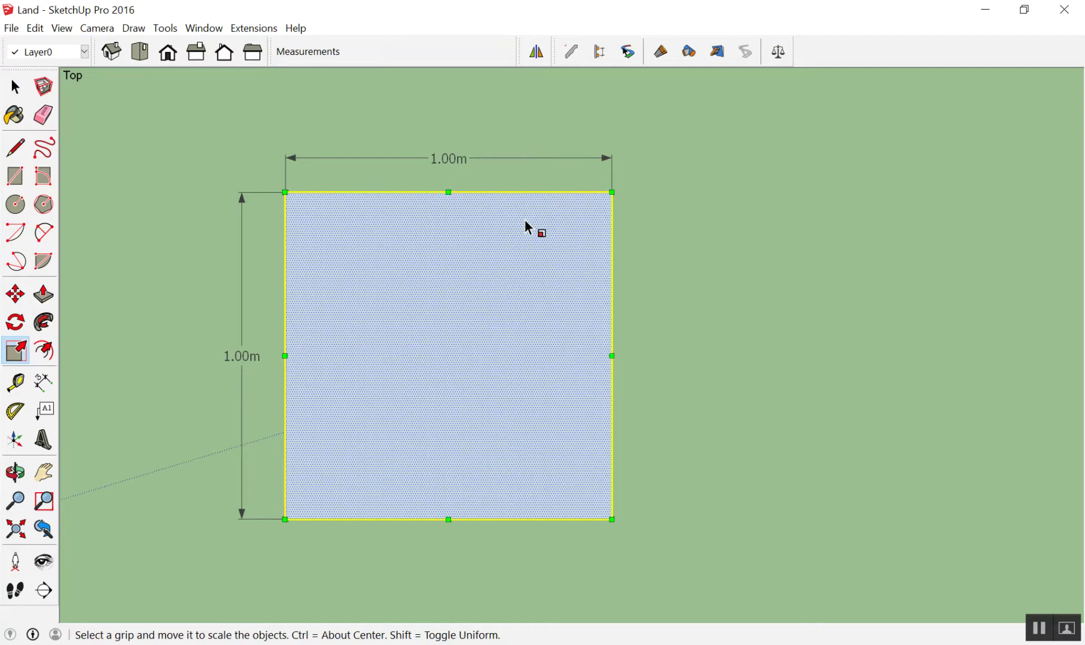
scroll(502, 254, "down", 2)
scroll(568, 302, "up", 1)
left_click_drag(574, 303, 683, 326)
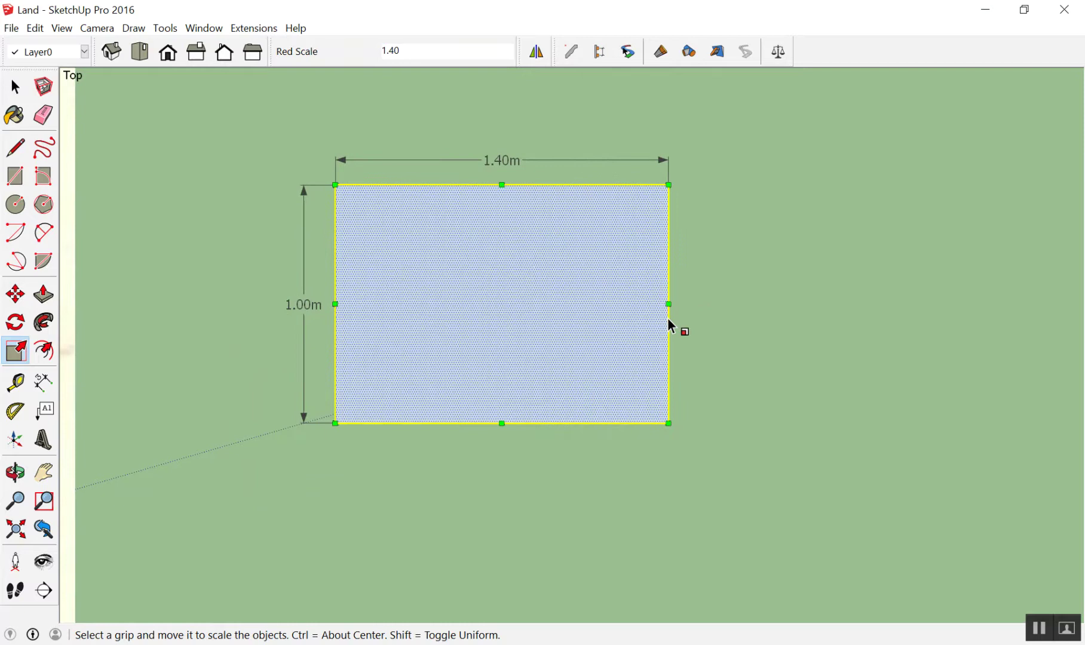
type("2")
key("Return")
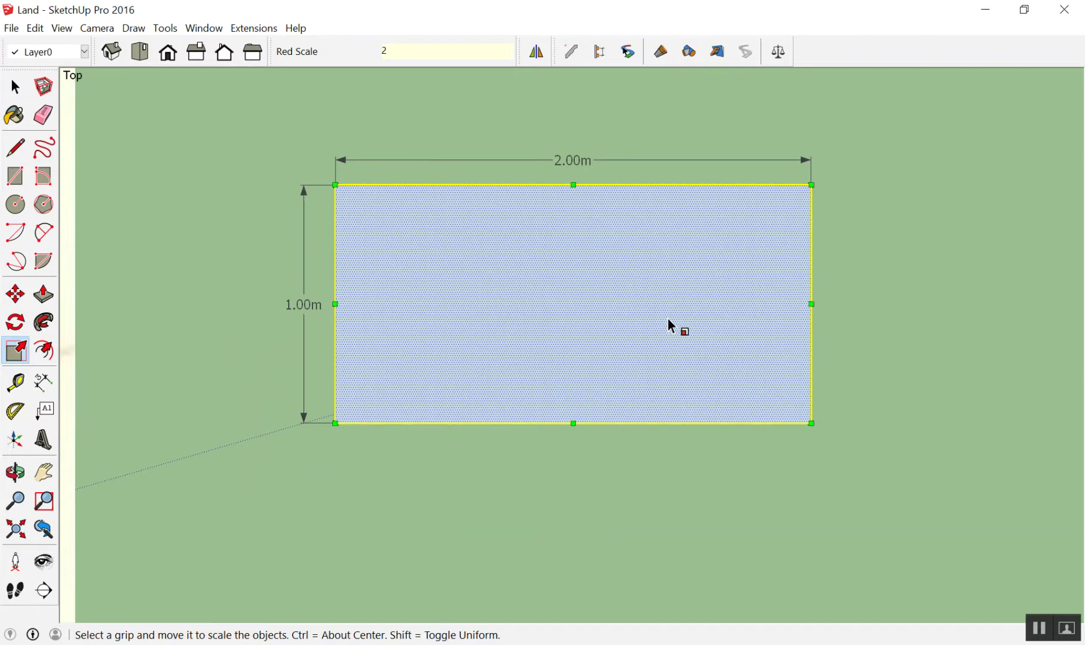
Step: Undo the stretch and scale the square uniformly by 2 to 2.00m × 2.00m
key("ctrl+z")
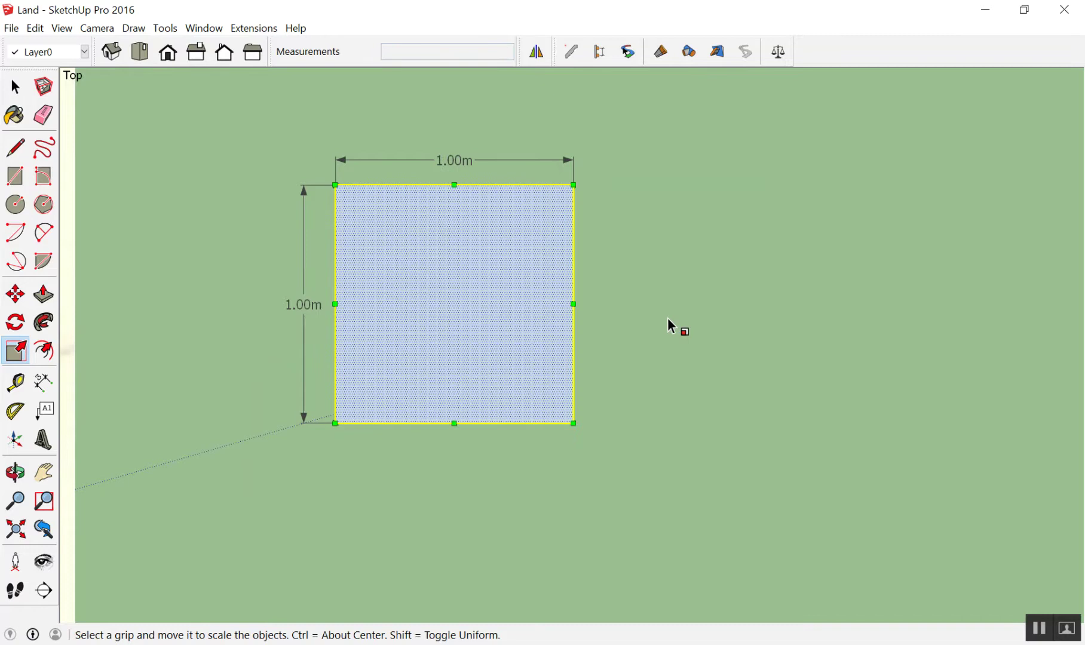
middle_click_drag(687, 332, 687, 428, "shift")
scroll(554, 288, "up", 1)
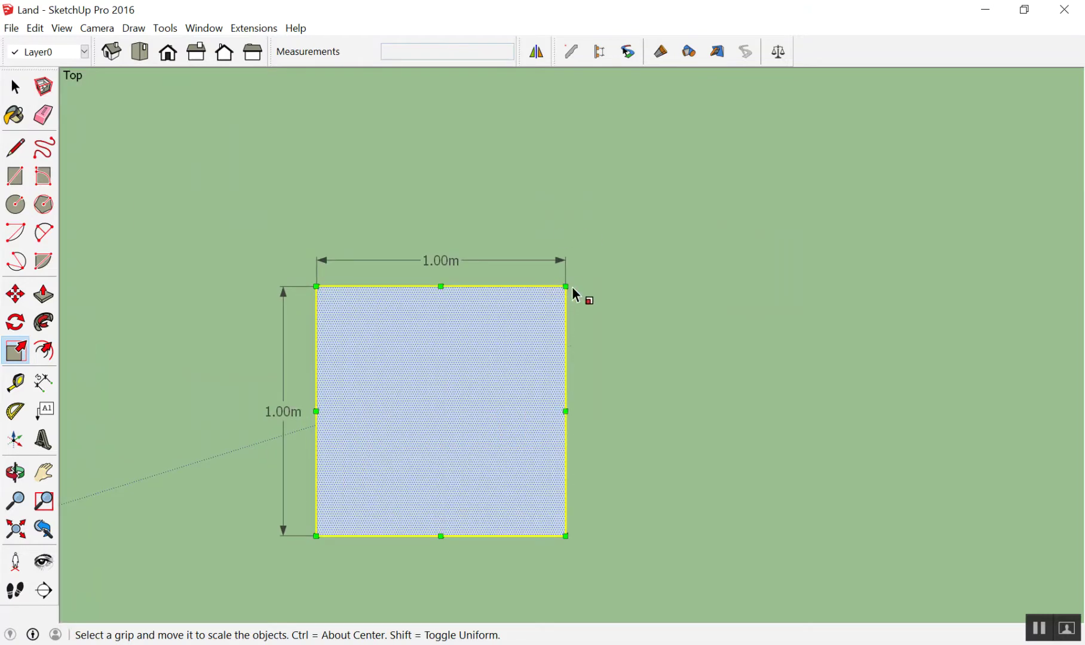
left_click_drag(565, 287, 693, 246)
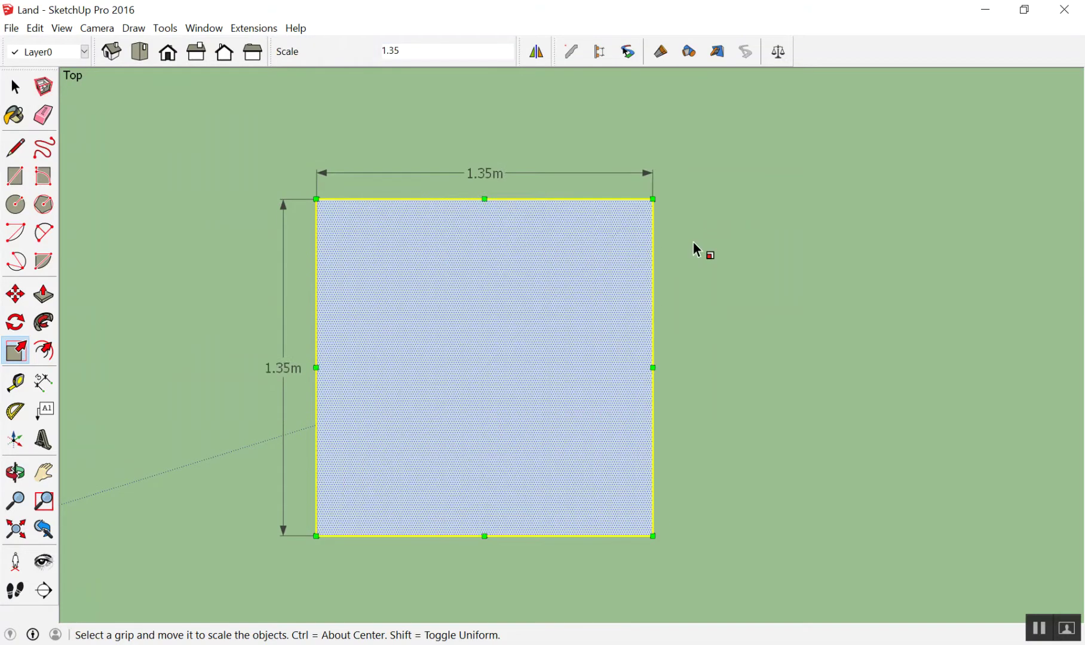
type("2")
key("Return")
Step: Cancel scaling and undo back to the 1 m square
scroll(693, 248, "down", 1)
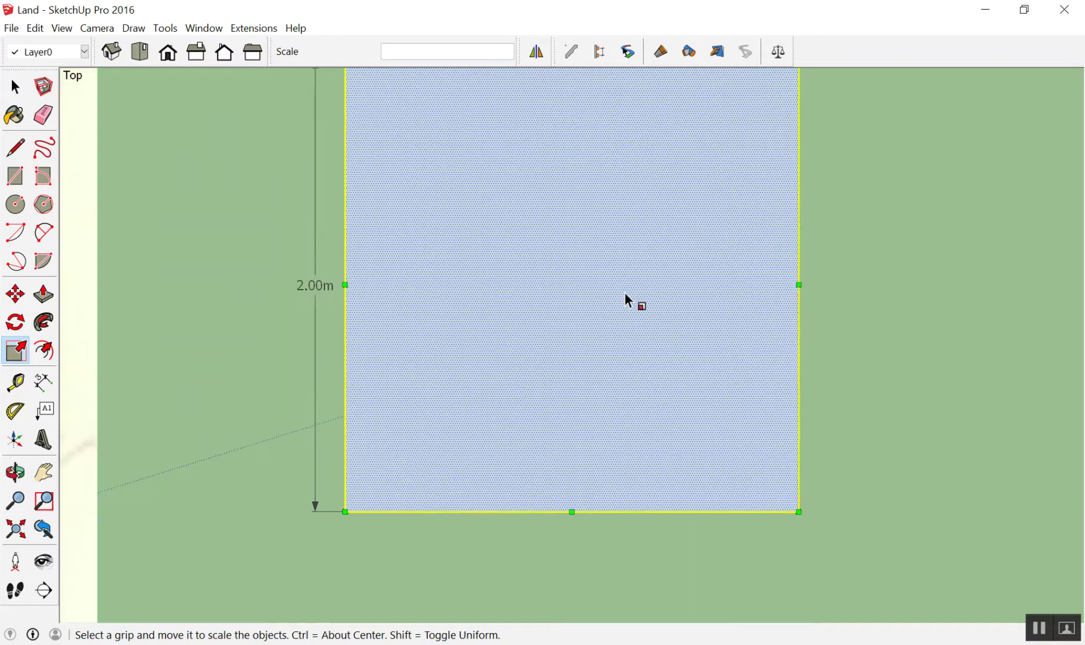
scroll(625, 292, "down", 3)
scroll(704, 132, "up", 1)
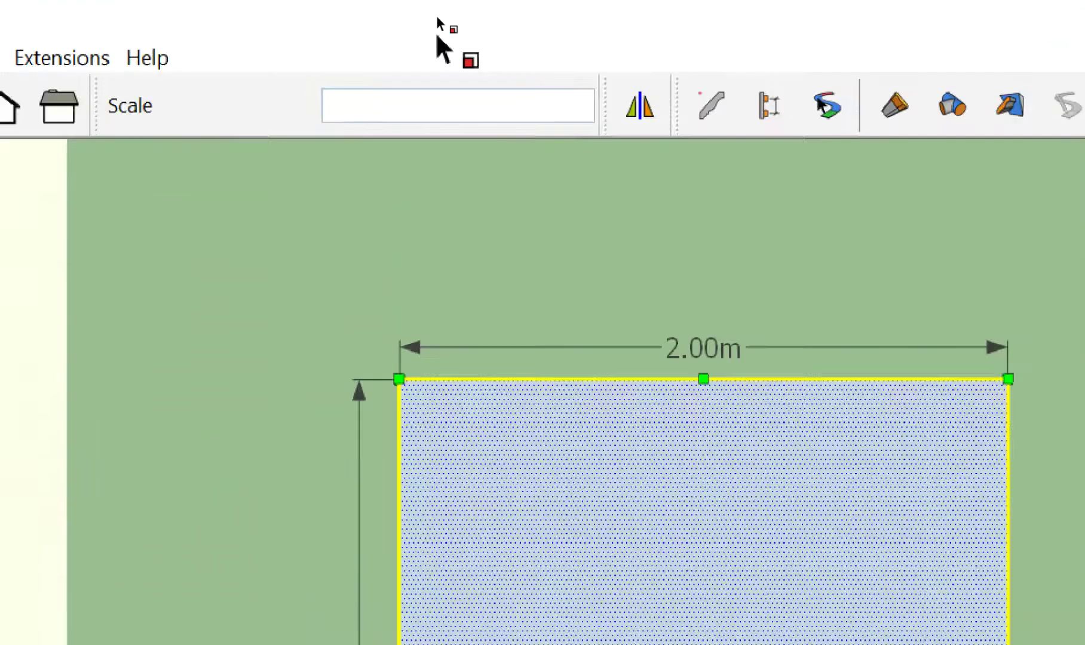
key("Escape")
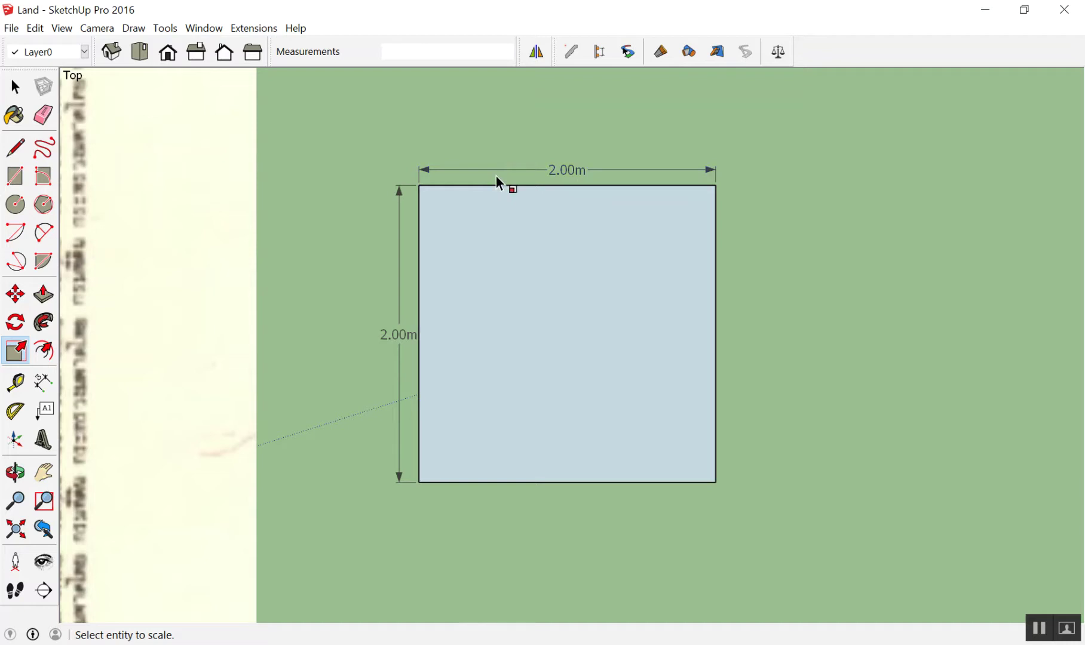
key("ctrl+z")
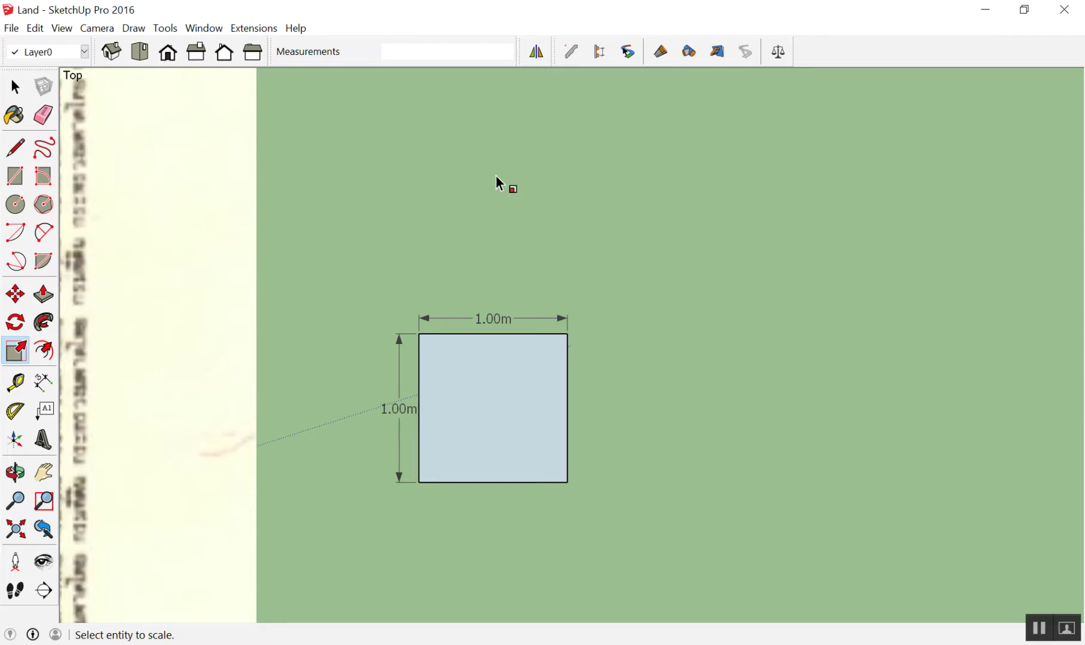
Step: Try a 1.5 scale on the square, then undo back to 1.00m
left_click(541, 343)
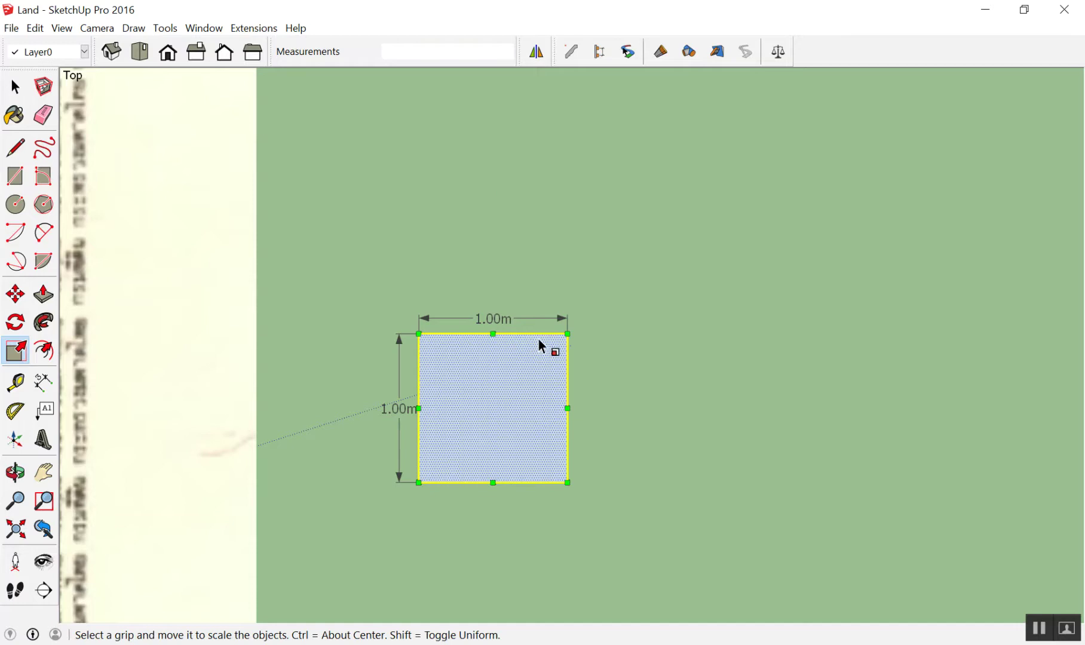
left_click_drag(567, 335, 657, 302)
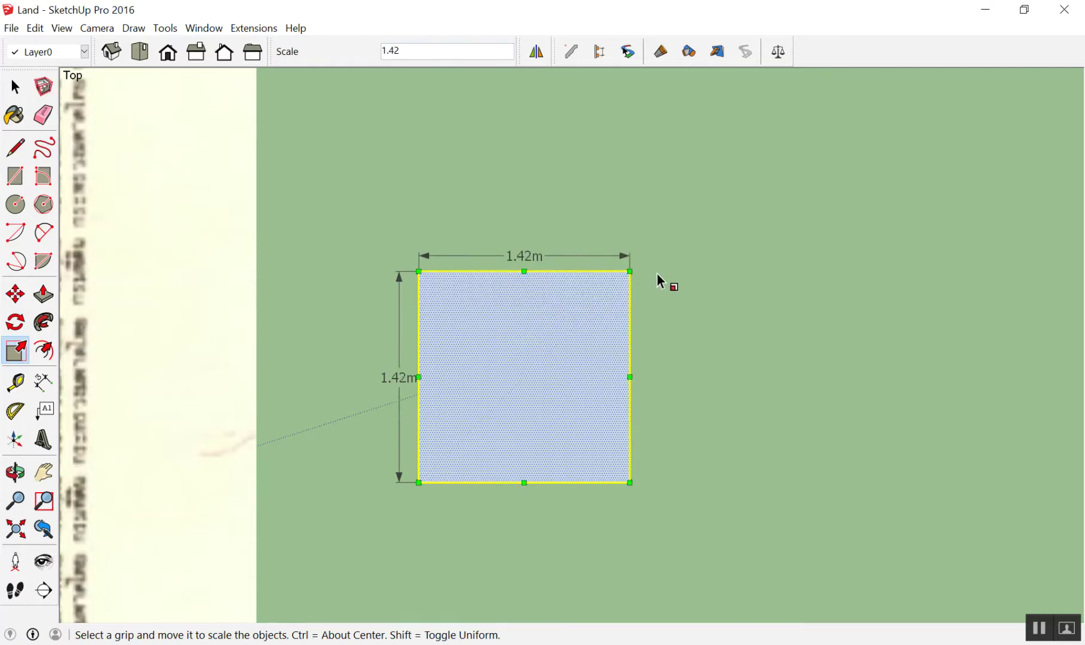
left_click_drag(630, 272, 752, 210)
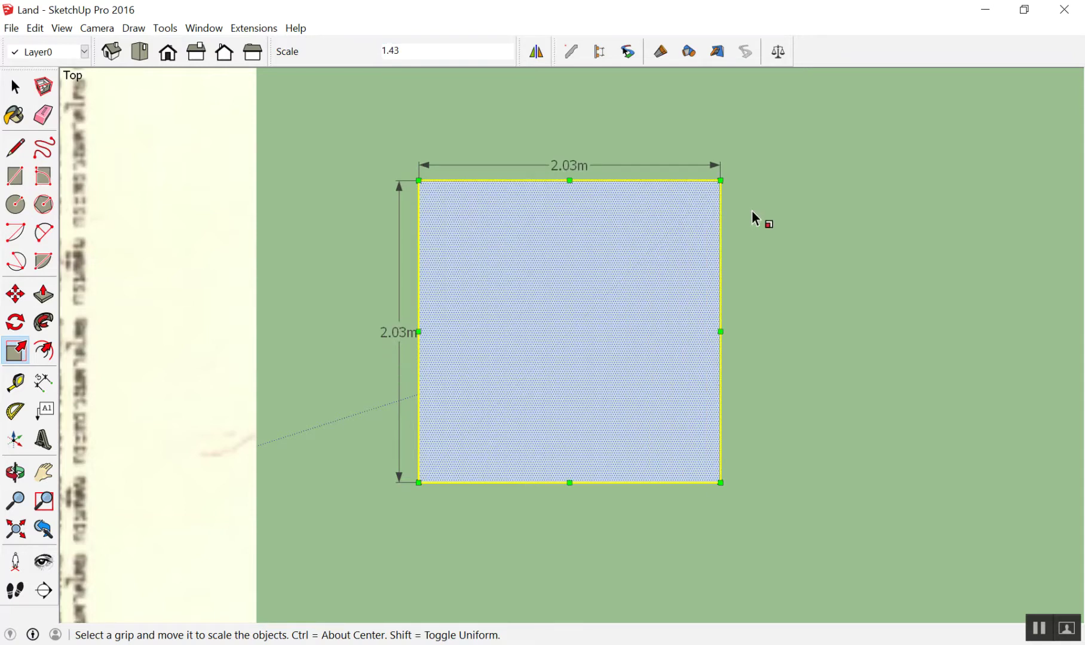
type("1.5")
key("Return")
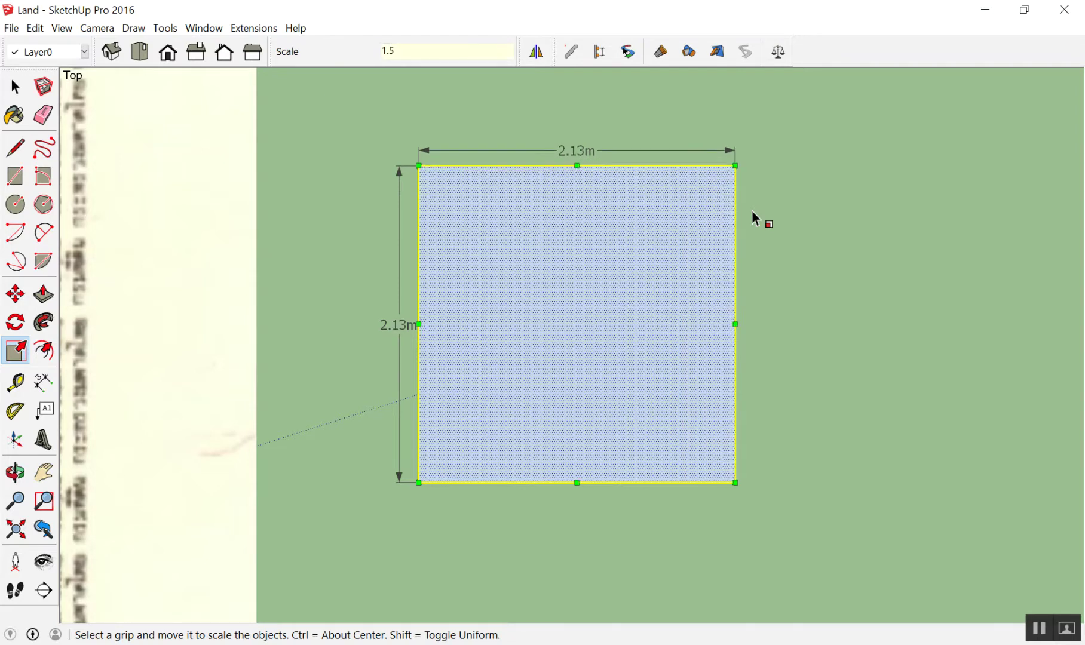
key("ctrl+z")
key("ctrl+z")
Step: Scale the square uniformly by 1.5 from its top-right corner to 1.50m sides
left_click_drag(567, 334, 678, 248)
type("1")
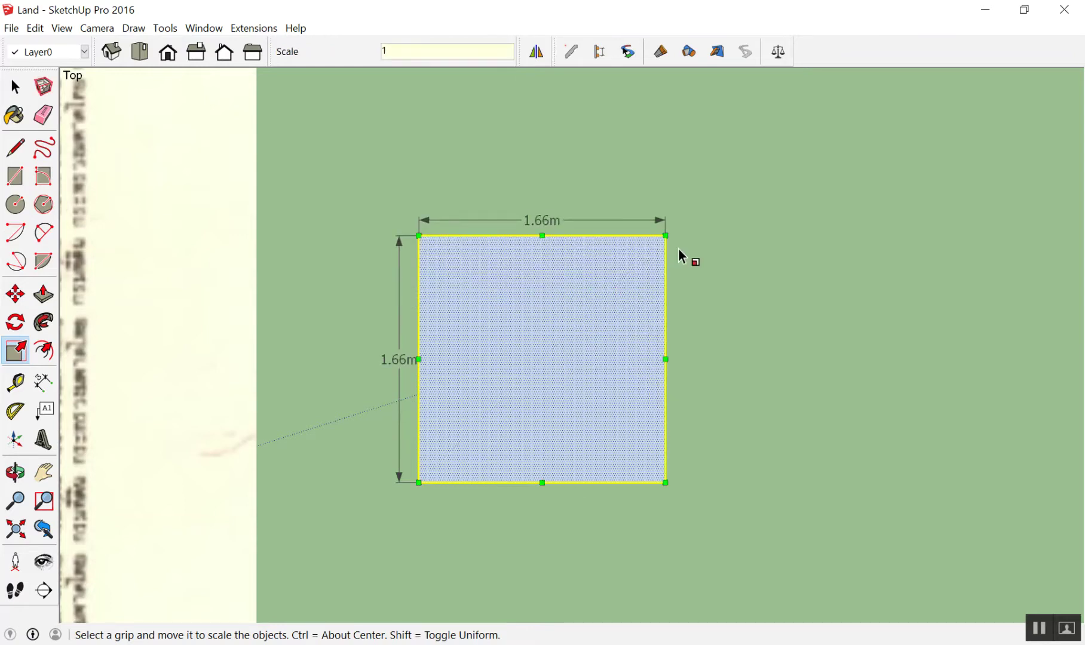
type(".5")
key("Return")
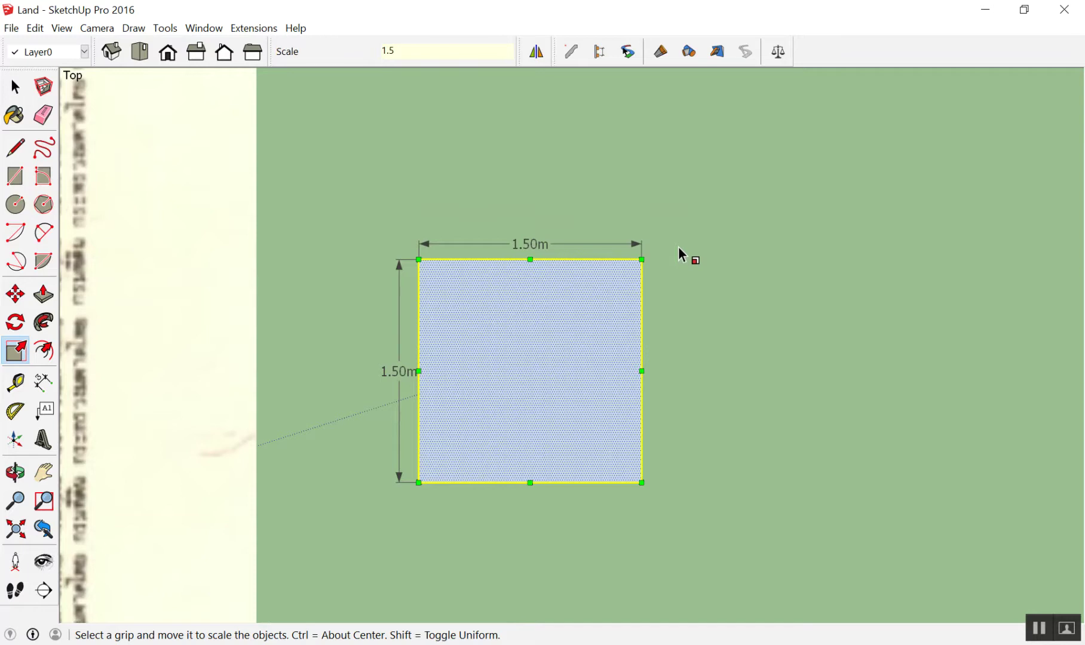
scroll(576, 317, "down", 1)
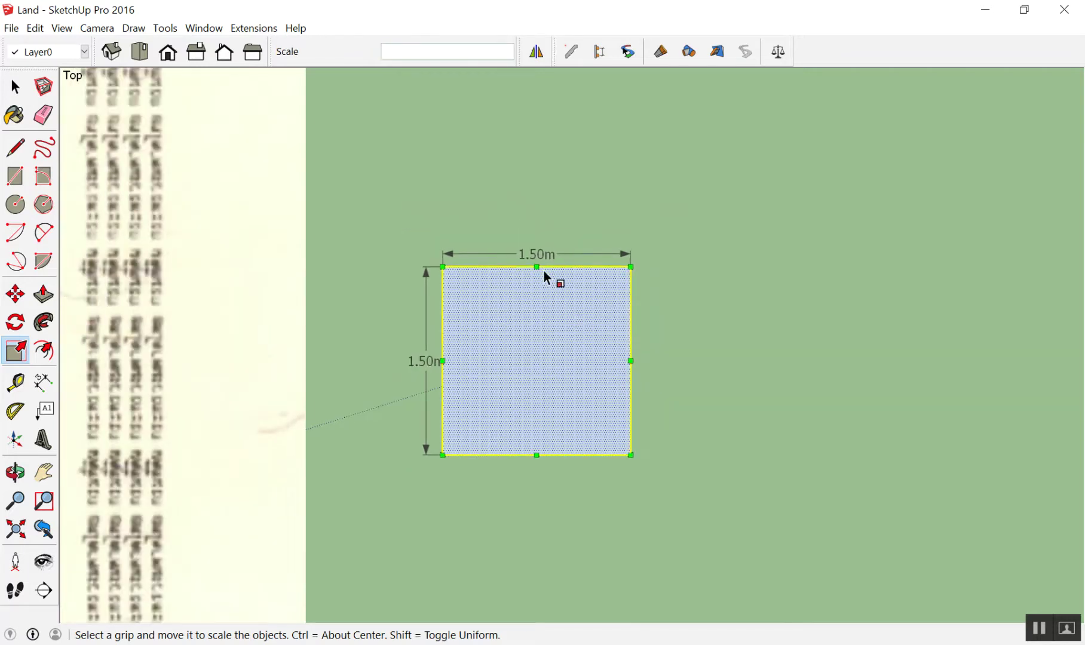
scroll(551, 281, "down", 2)
scroll(539, 259, "up", 2)
scroll(536, 261, "up", 3)
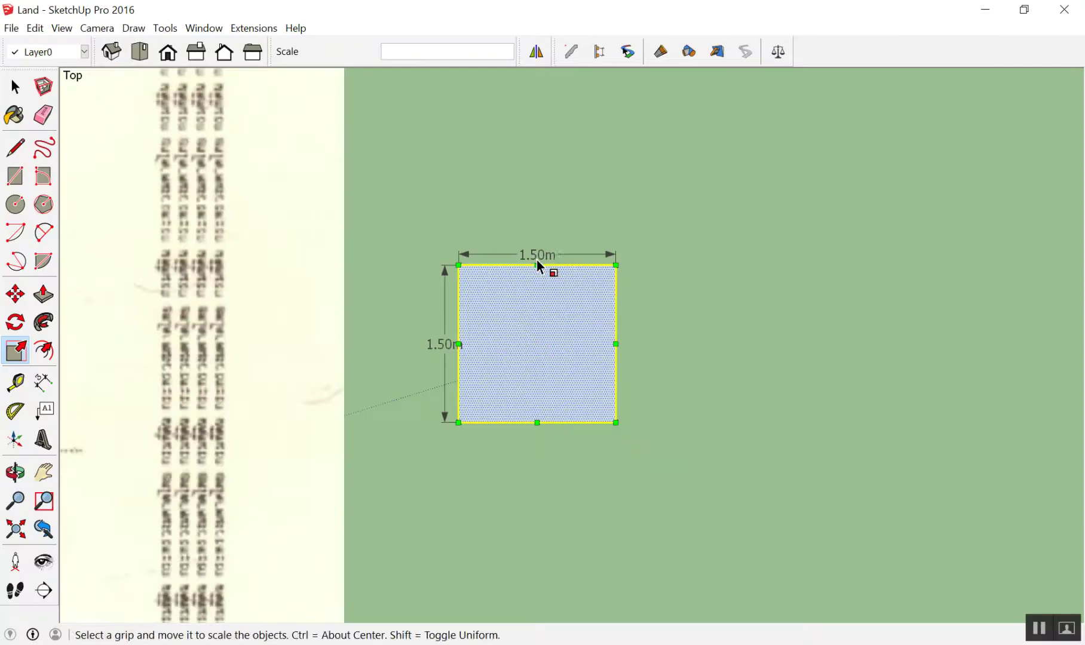
key("space")
left_click(592, 232)
right_click(559, 302)
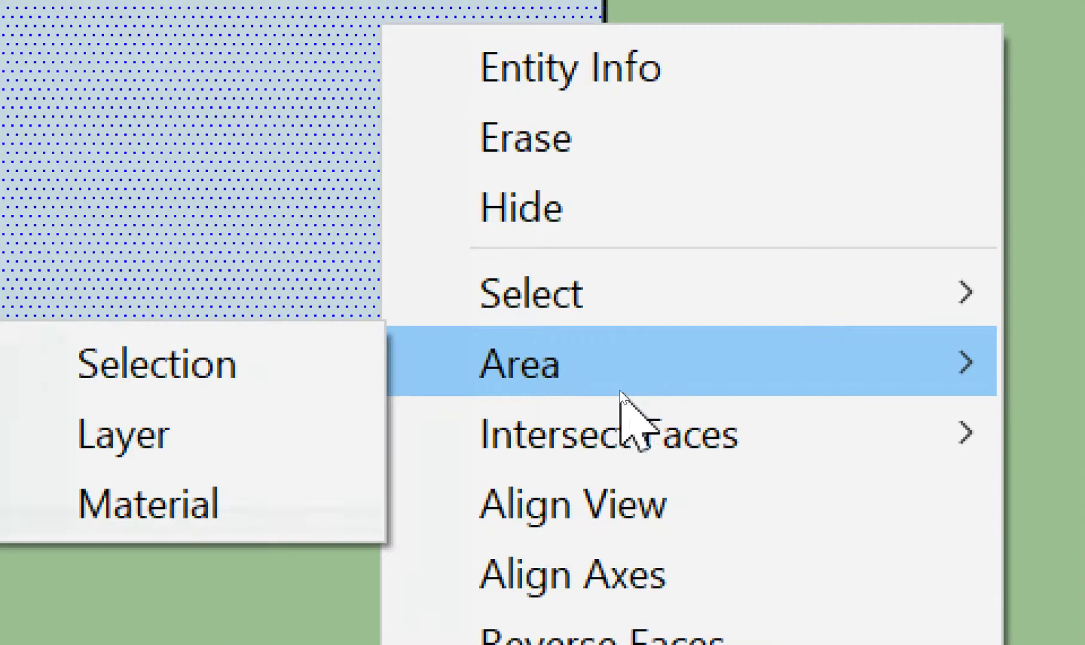
mouse_move(520, 364)
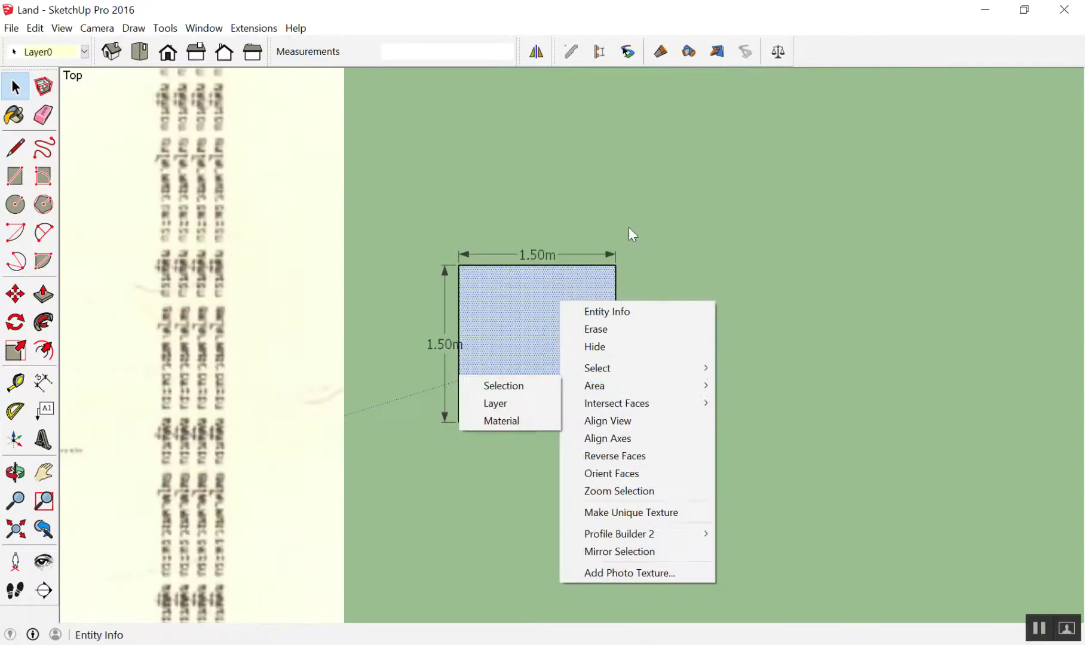
left_click(628, 227)
right_click(541, 289)
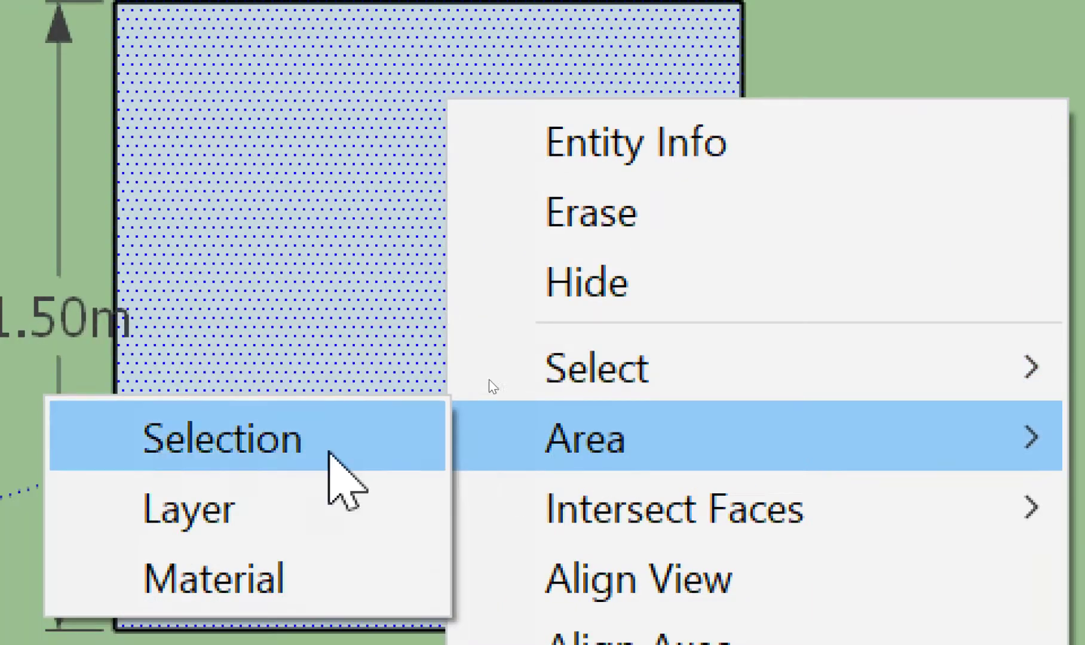
left_click(231, 447)
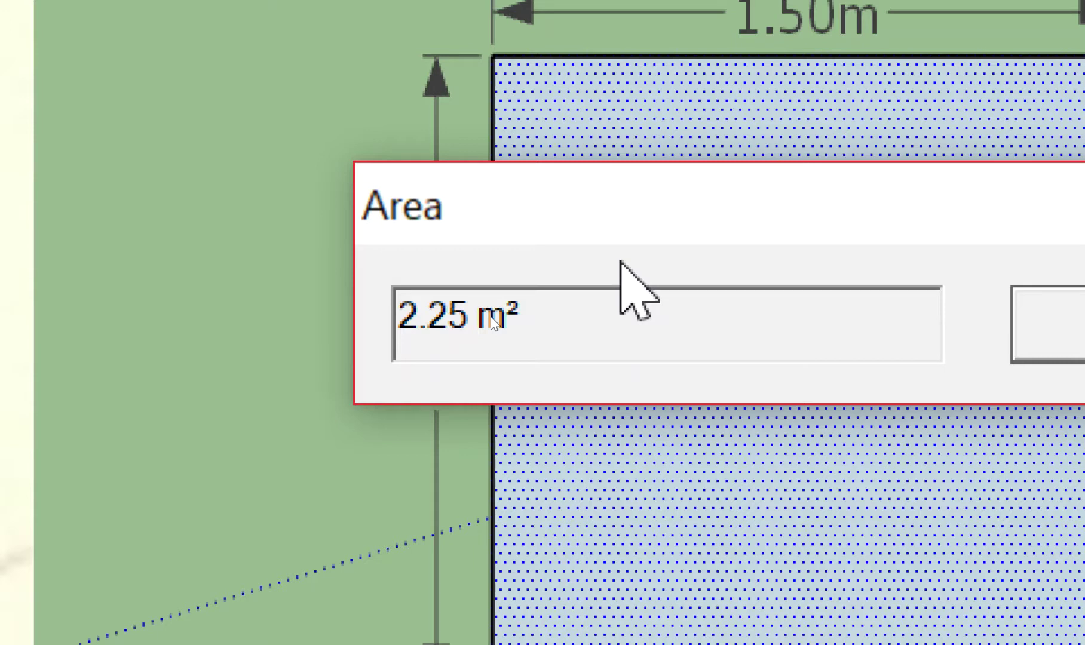
key("Return")
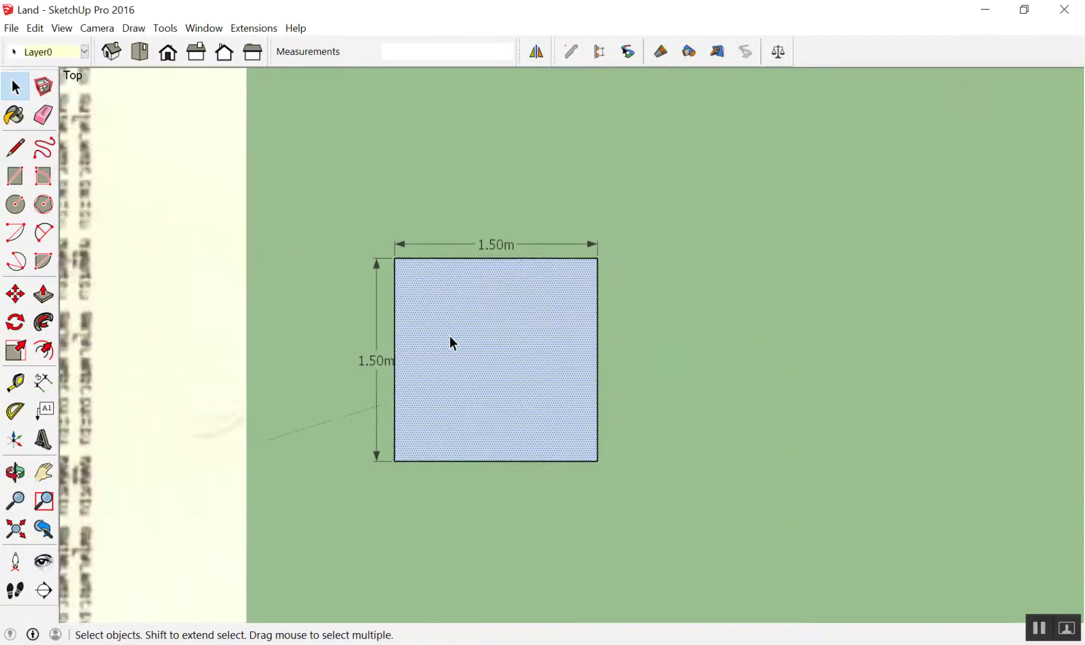
scroll(469, 331, "up", 2)
key("ctrl+z")
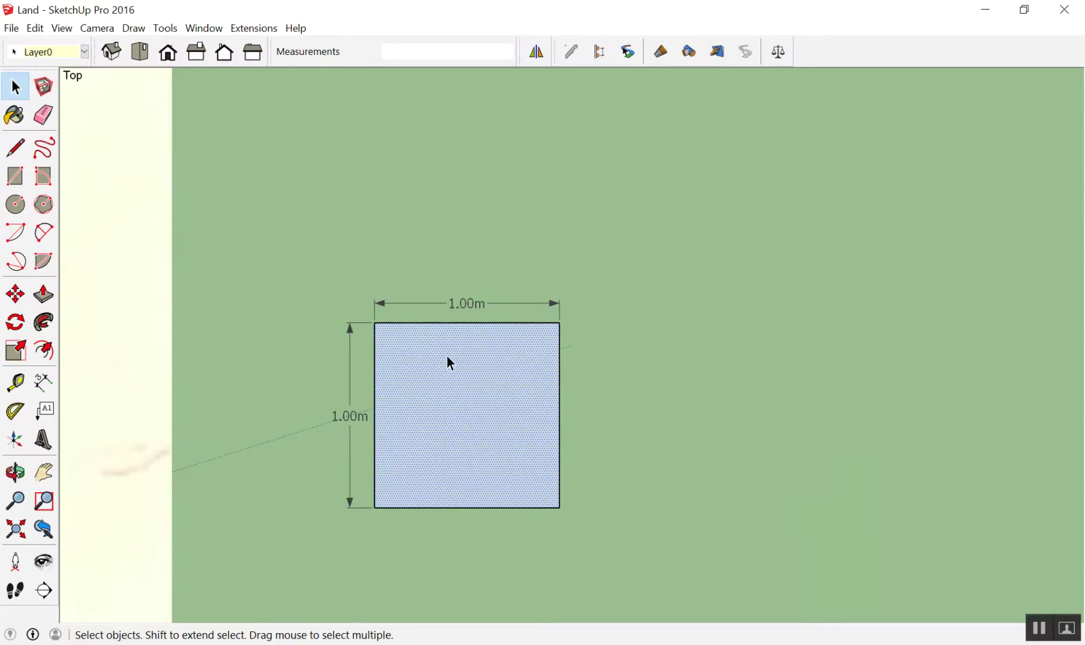
Step: Scale the square uniformly by 1.4 to 1.40m per side
double_click(447, 357)
key("s")
left_click_drag(559, 323, 629, 289)
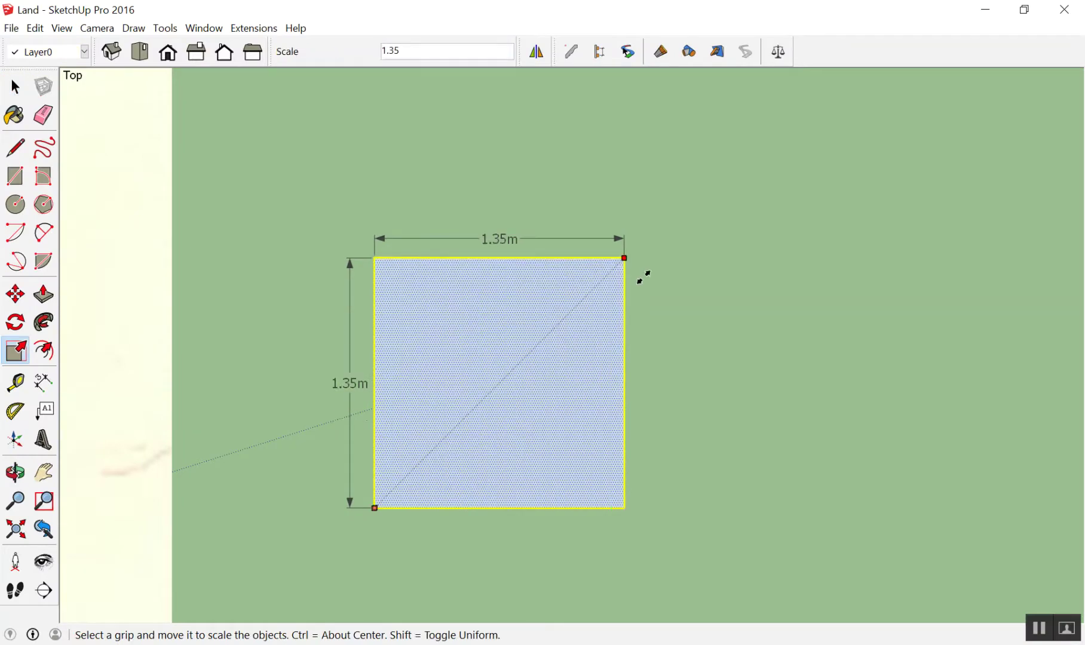
type("1")
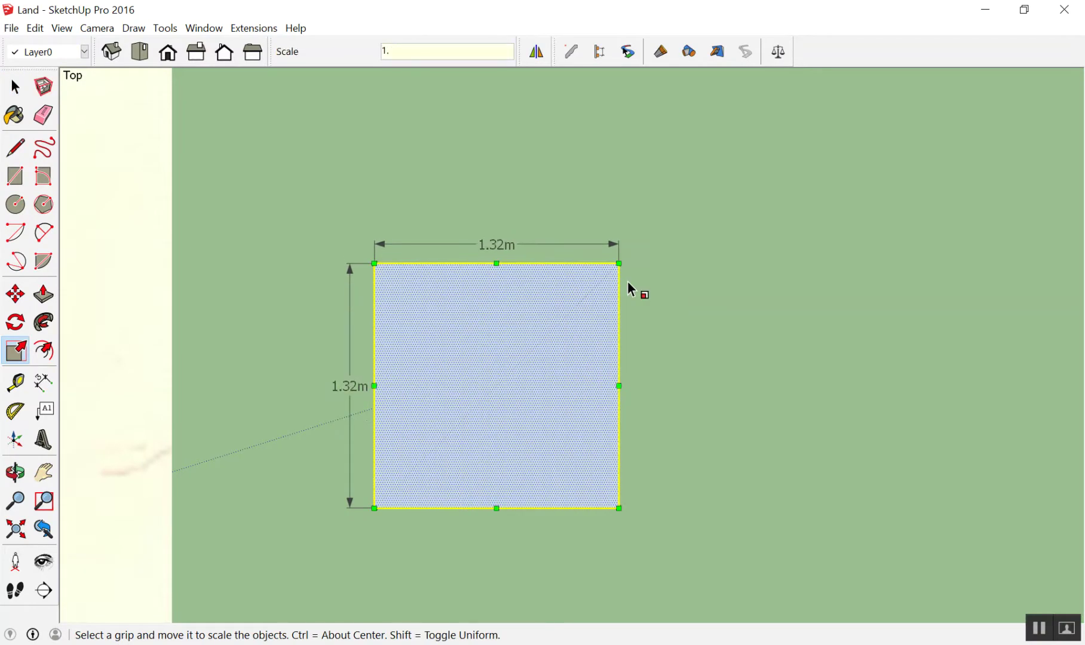
type("4")
key("Return")
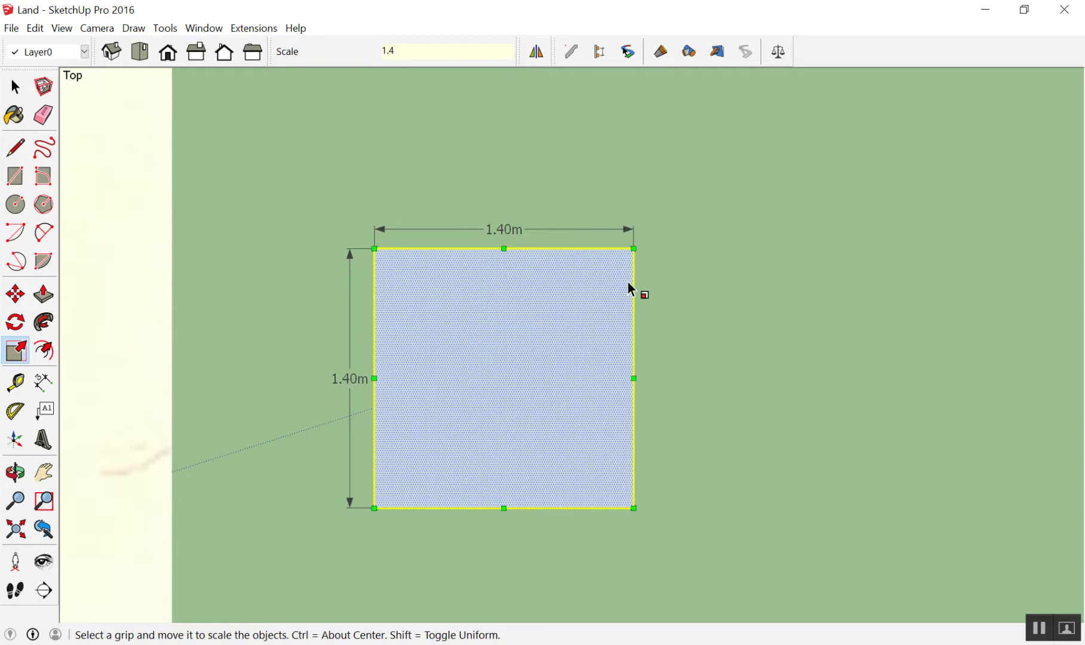
Step: Check the square's area reads 1.96 m² via Area > Selection, then undo the resize
key("space")
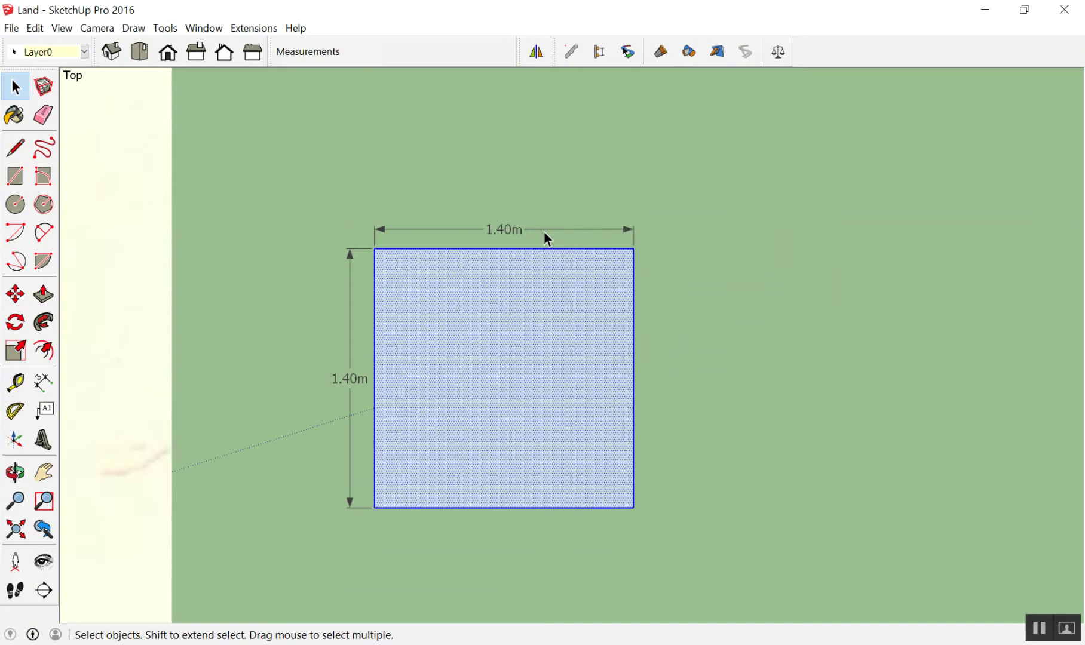
right_click(521, 263)
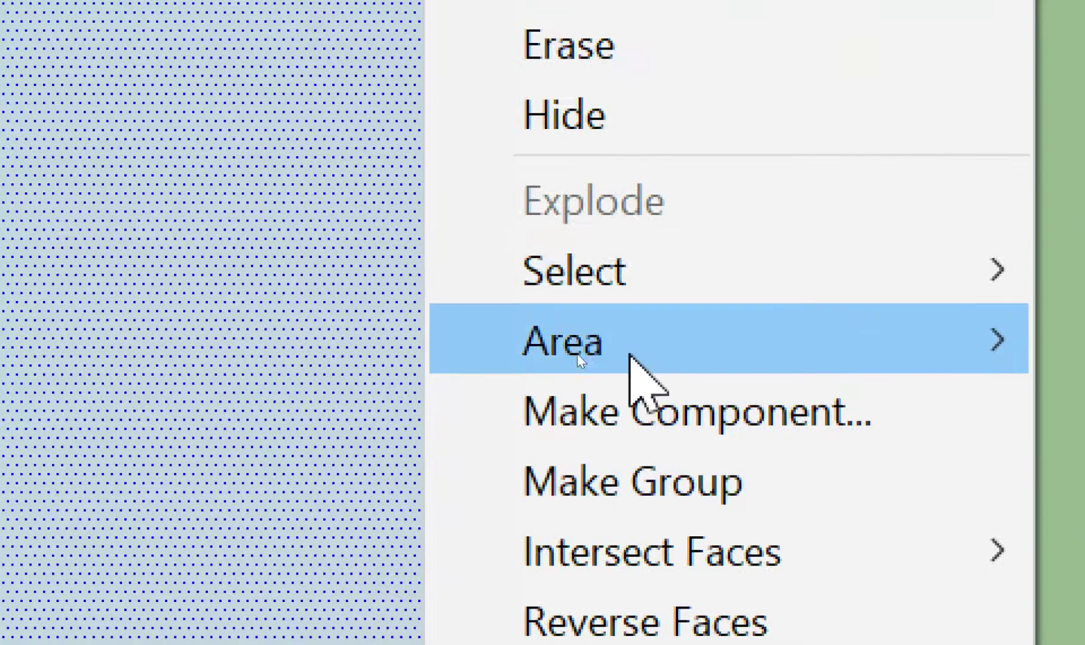
mouse_move(678, 339)
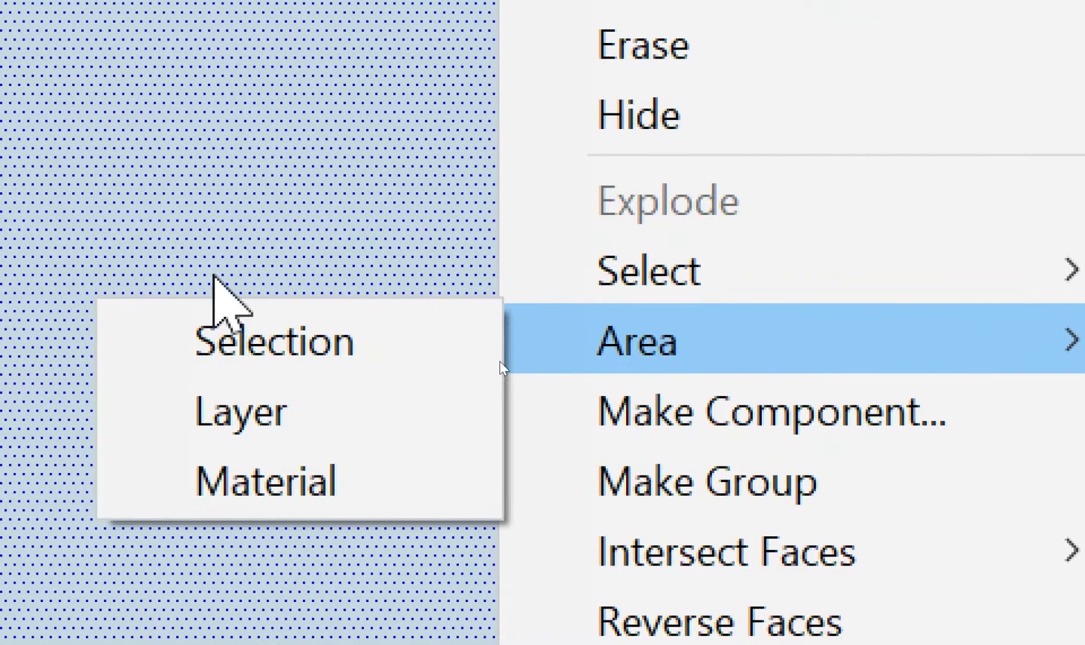
left_click(392, 344)
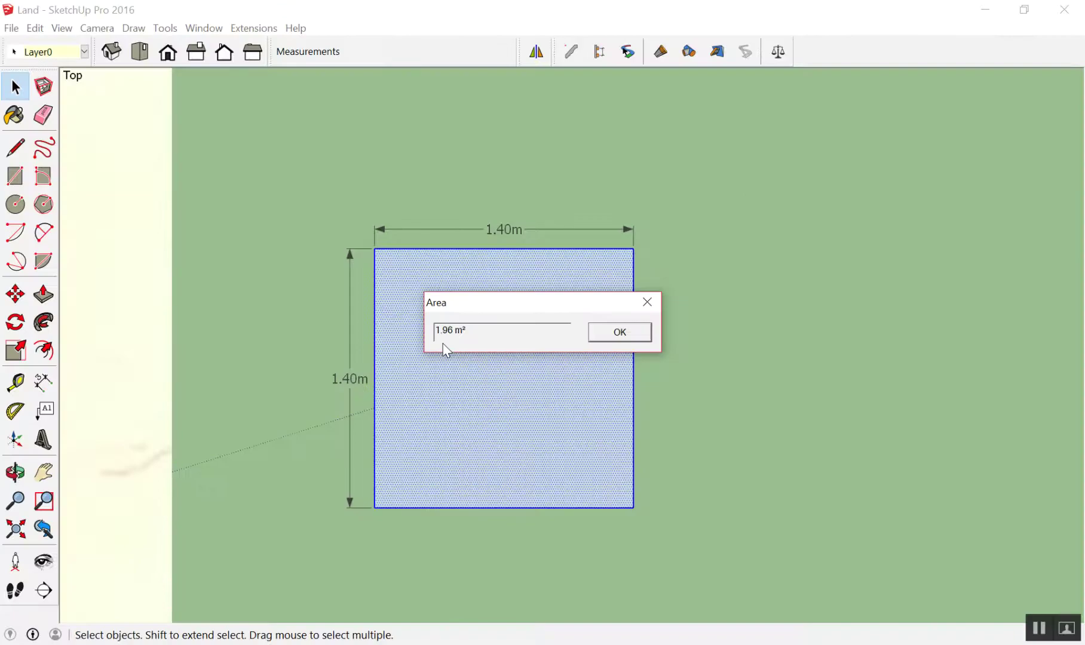
left_click(657, 304)
key("ctrl+z")
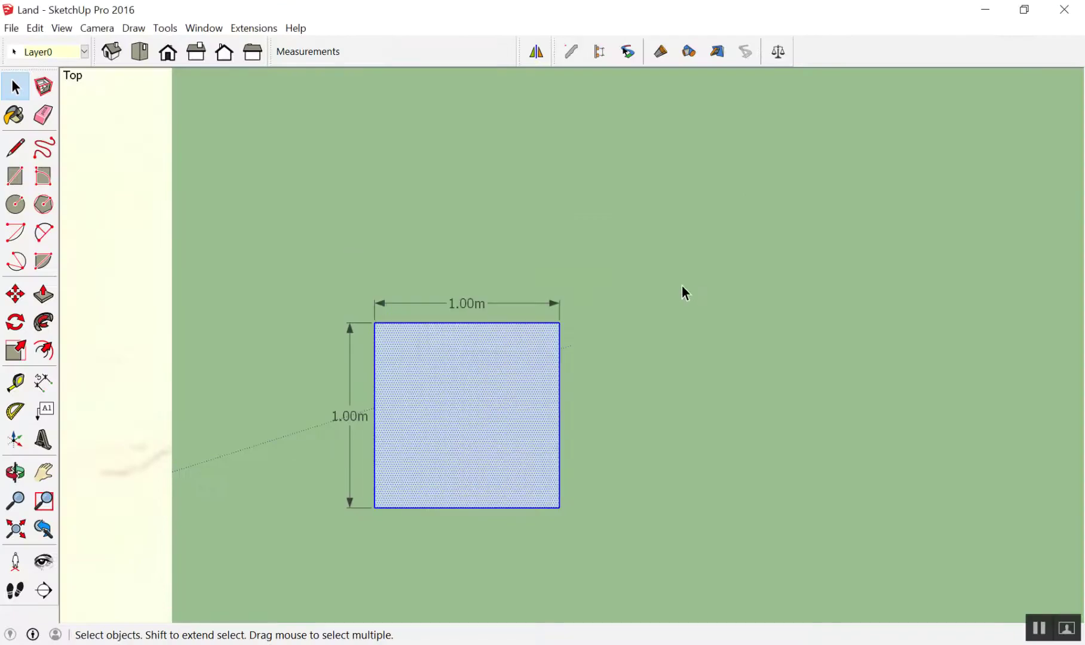
Step: Deselect the 1.00m square and zoom to frame it with its dimensions
left_click(683, 285)
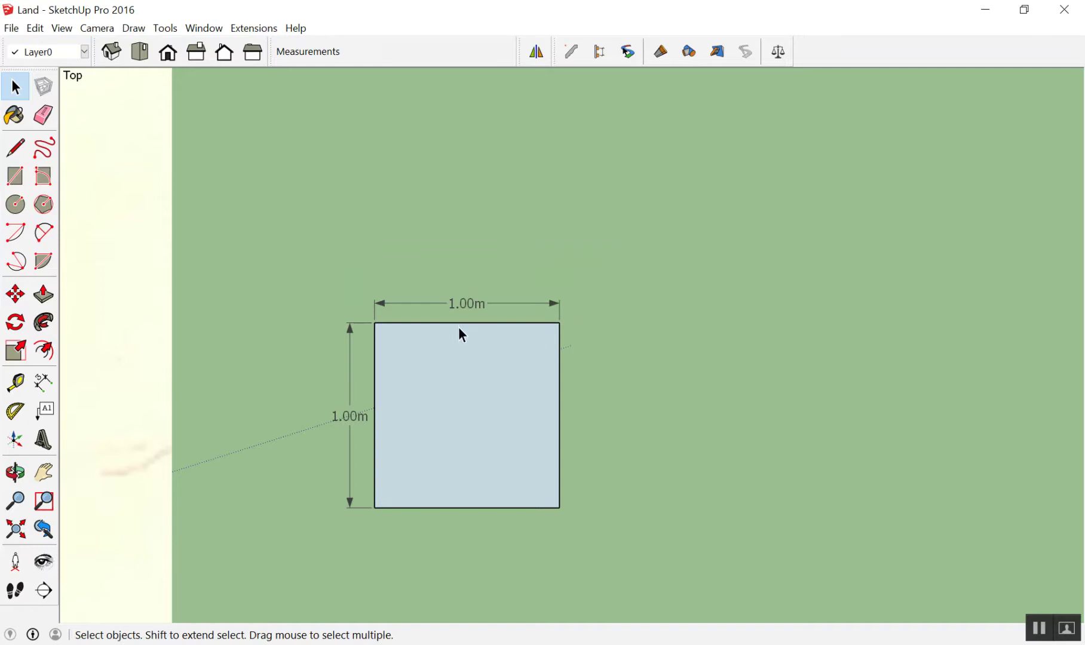
scroll(459, 328, "up", 1)
scroll(447, 354, "up", 2)
scroll(445, 354, "down", 1)
scroll(437, 394, "up", 2)
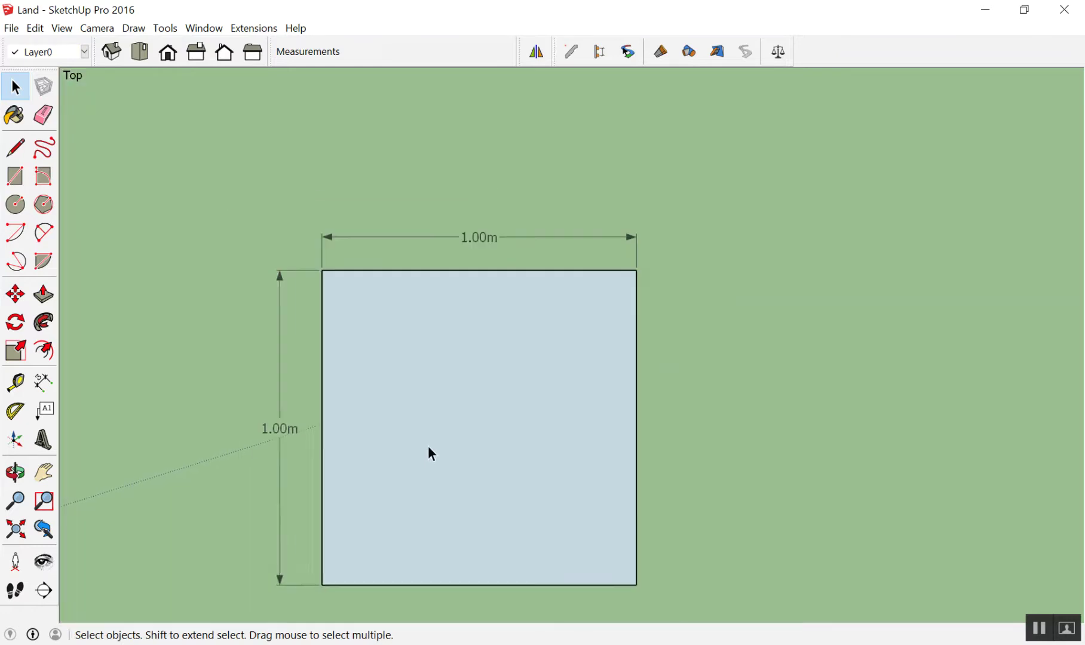
scroll(427, 441, "down", 1)
scroll(510, 537, "up", 1)
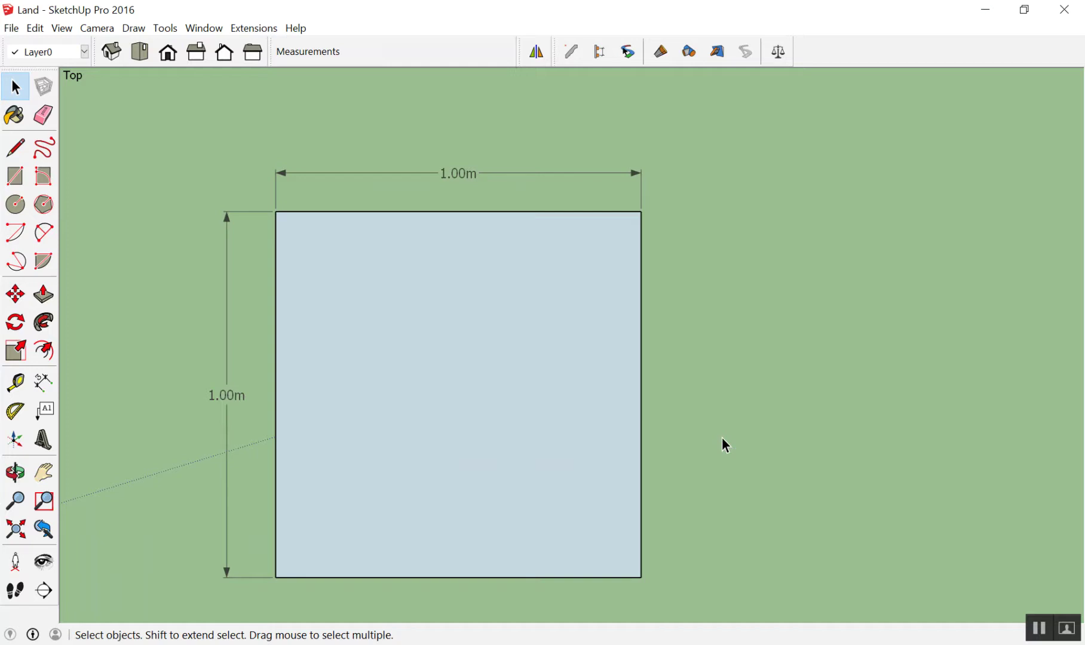
scroll(741, 226, "down", 1)
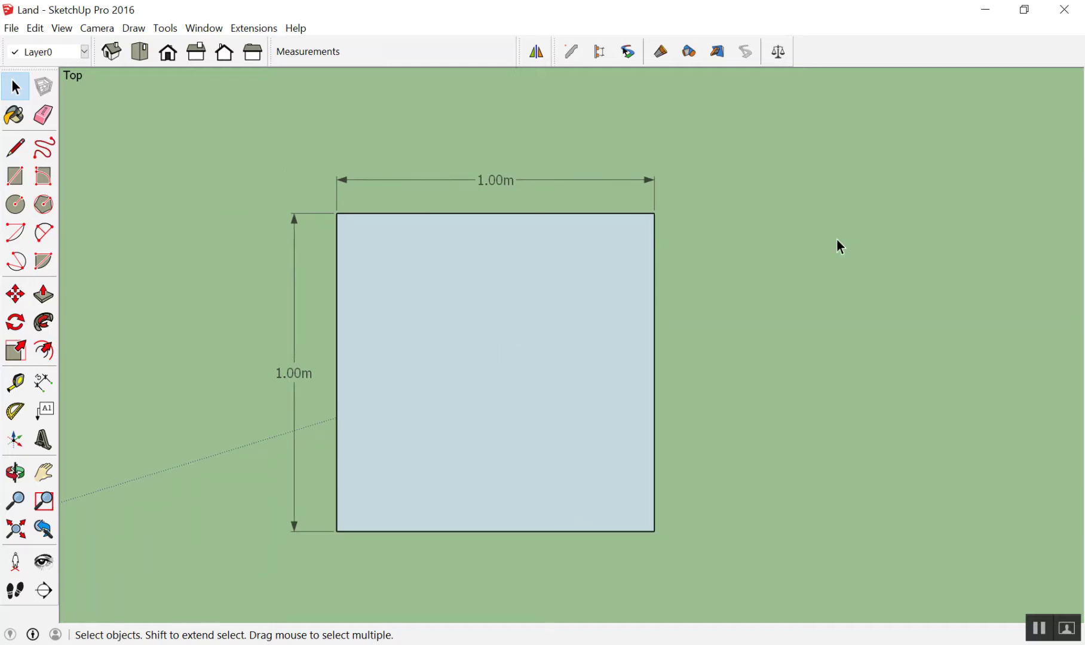
scroll(800, 256, "down", 1)
scroll(711, 266, "down", 1)
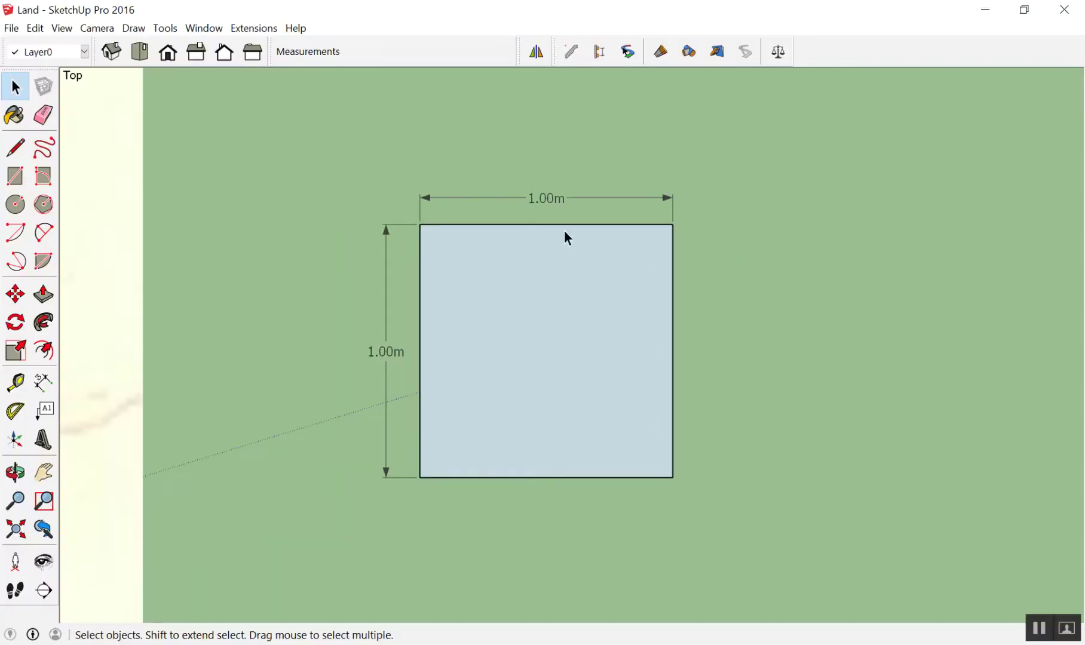
Step: Scale the square by 1.4142, check its face area, then undo the scaling
double_click(579, 242)
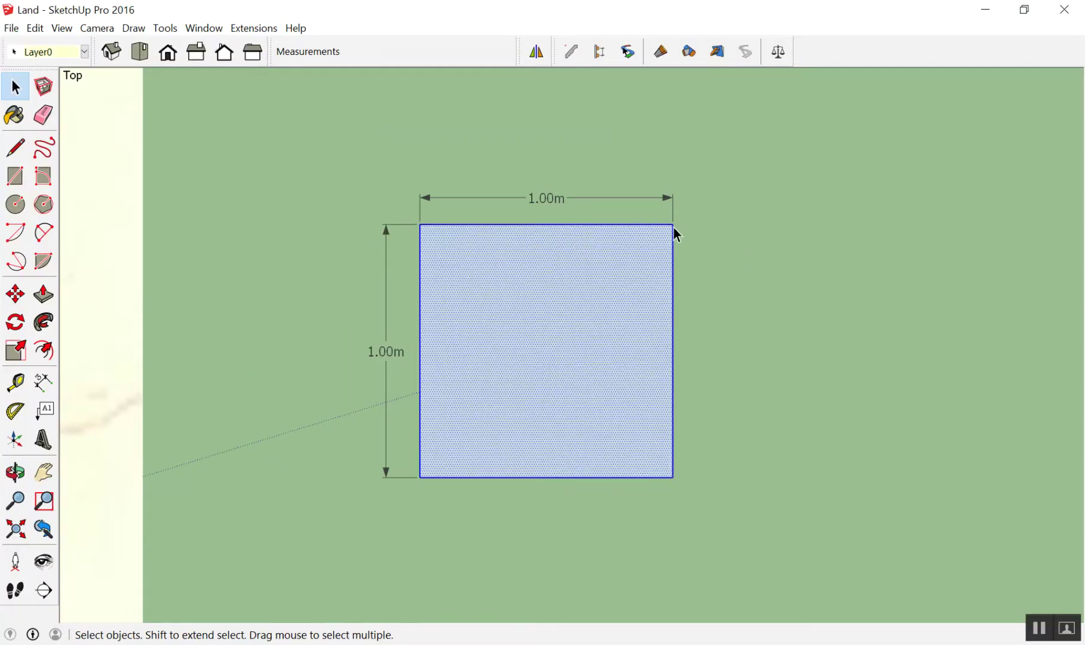
key("s")
left_click_drag(673, 225, 681, 221)
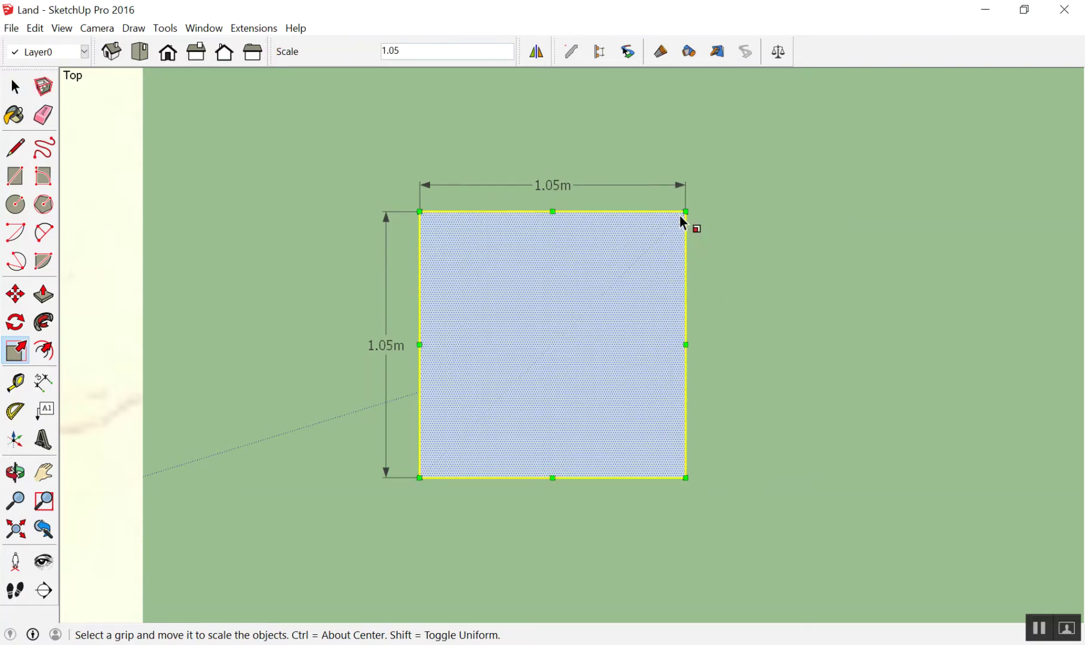
type("1.414")
type("2")
key("Return")
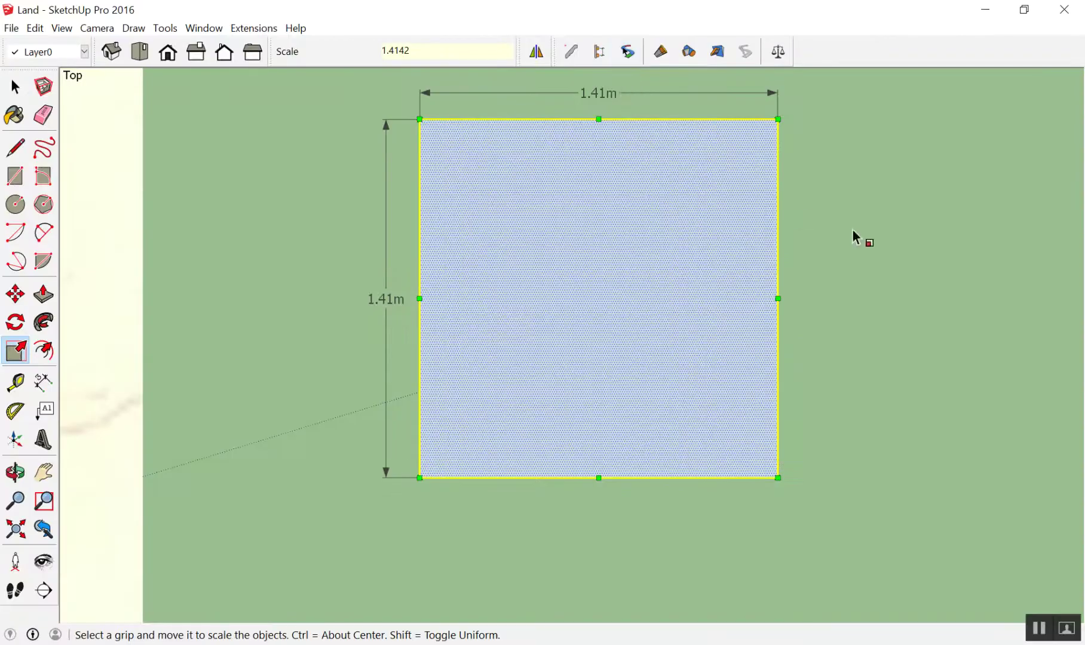
key("space")
right_click(629, 167)
mouse_move(634, 281)
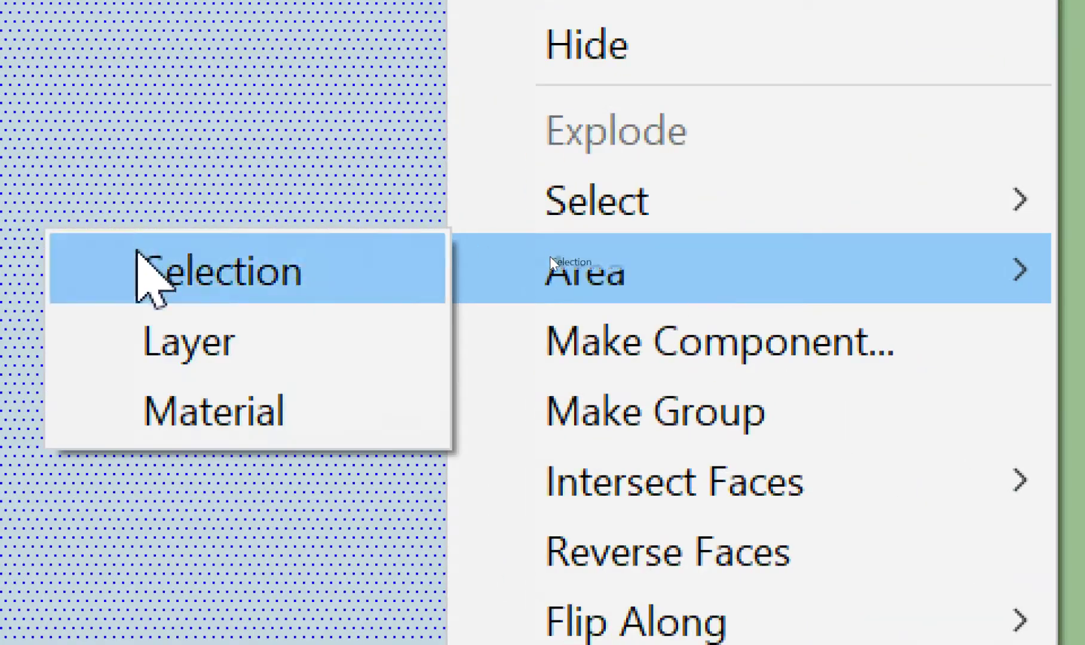
left_click(142, 254)
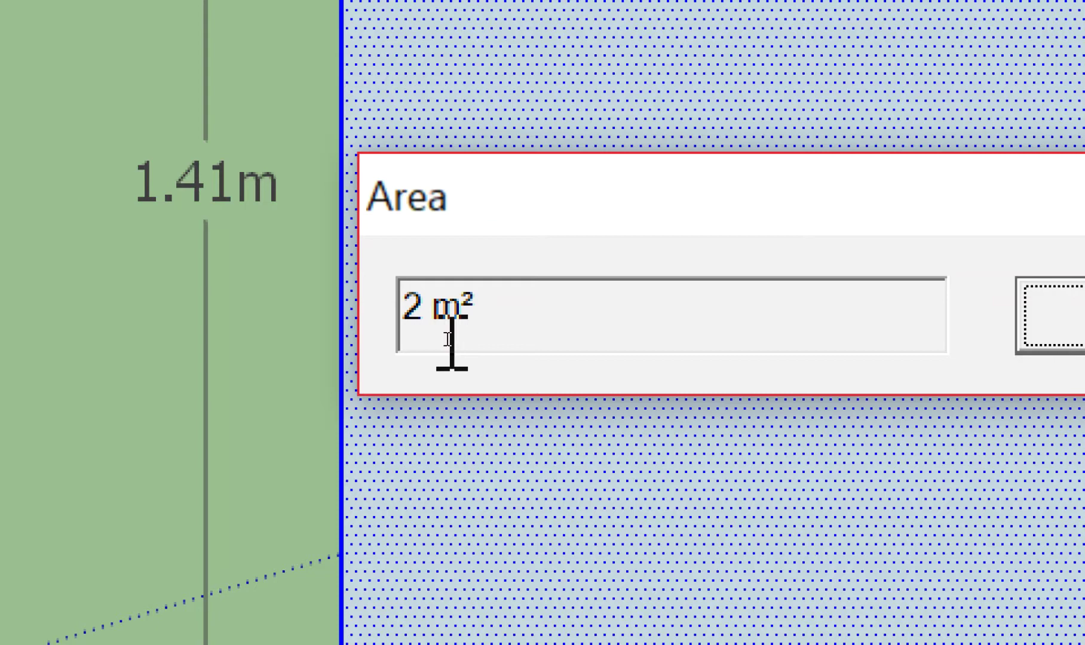
key("Return")
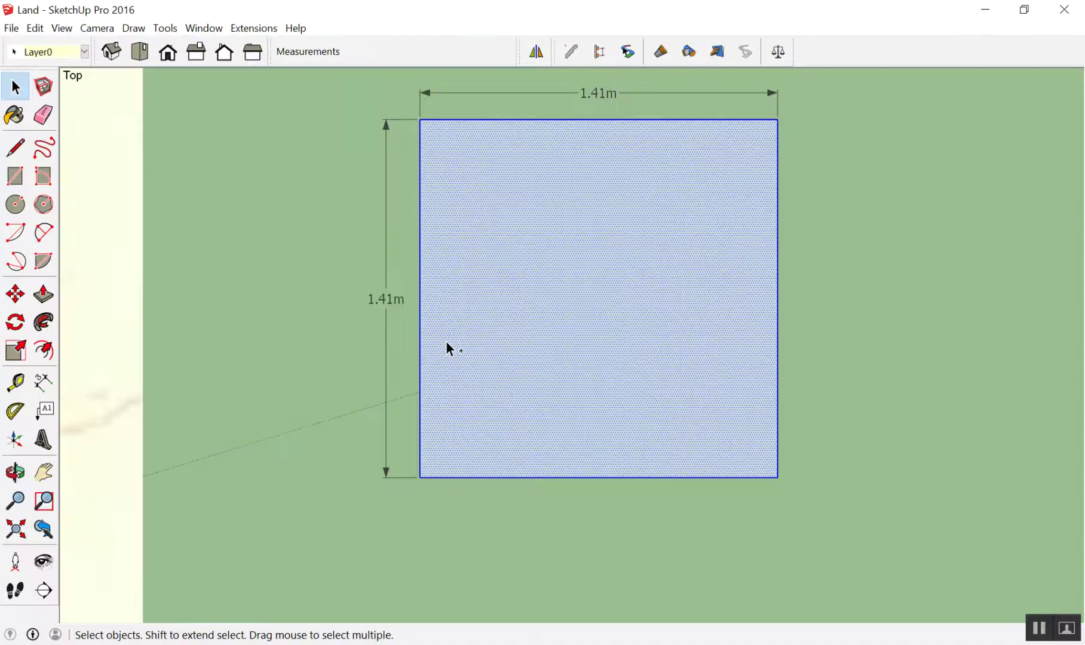
key("ctrl+z")
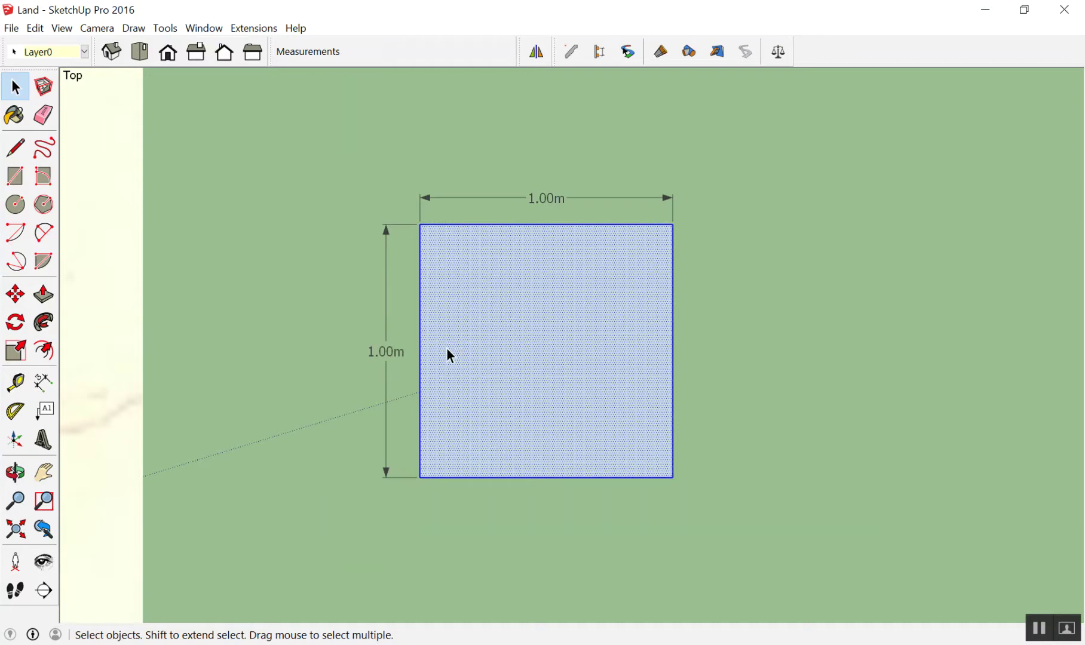
left_click(841, 188)
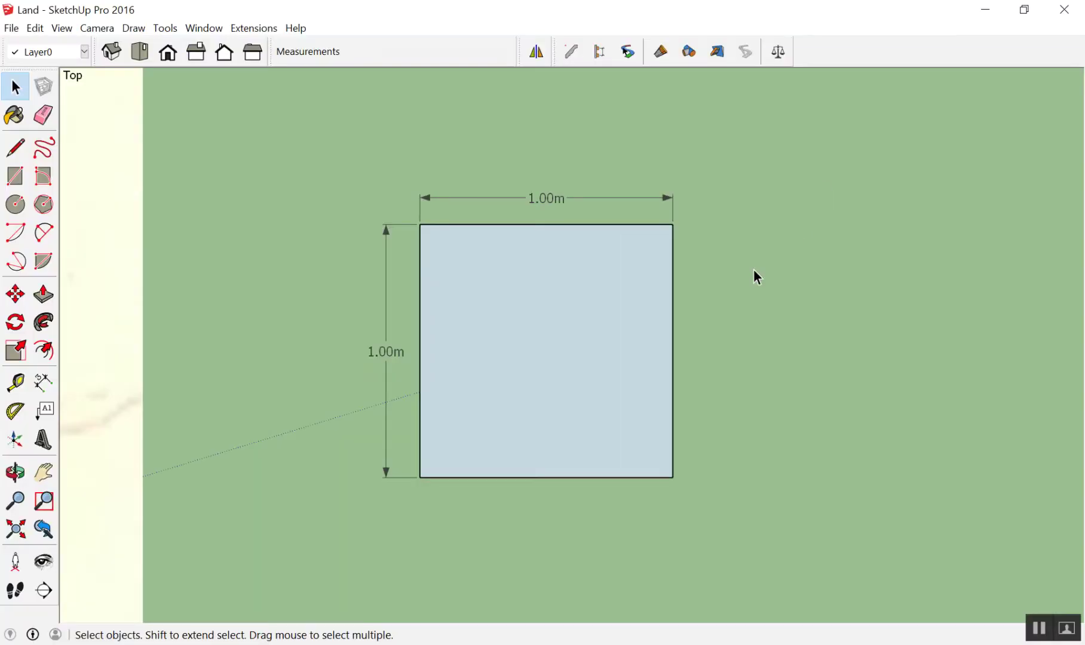
Step: Scale the test square from its corner to 3m per side
double_click(605, 344)
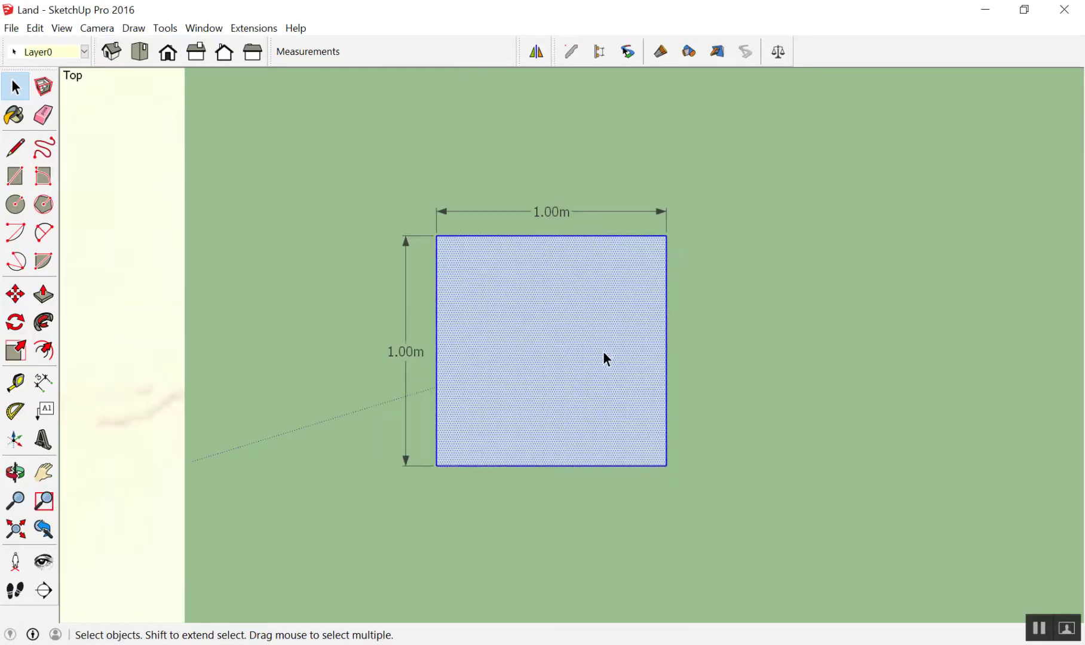
key("s")
left_click_drag(651, 265, 747, 210)
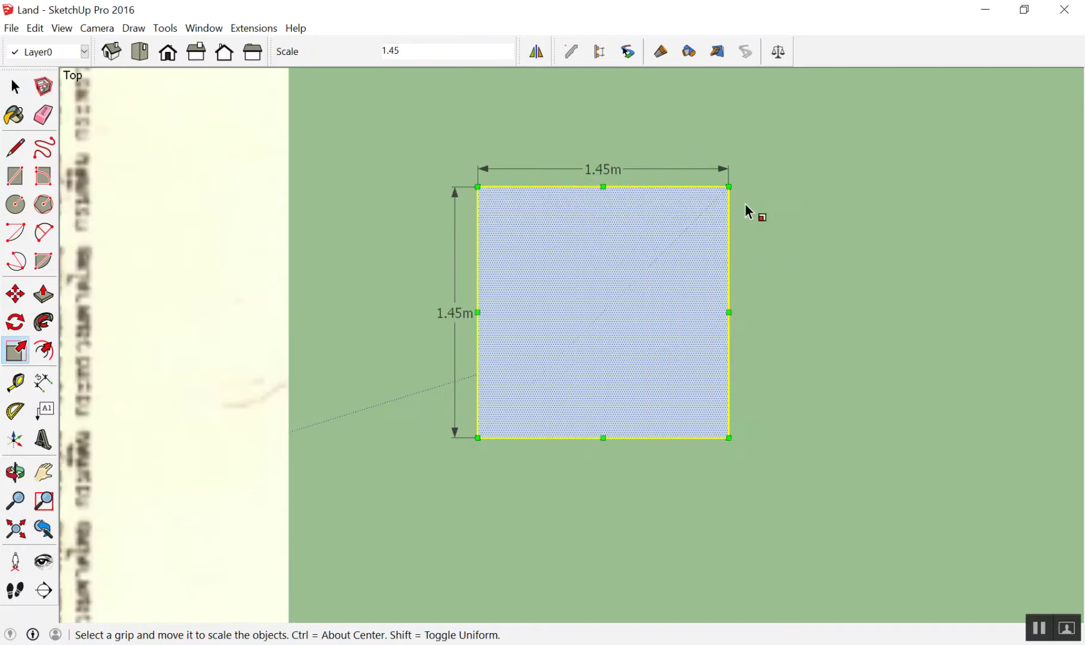
type("3m")
key("Return")
scroll(693, 355, "down", 4)
key("space")
scroll(915, 168, "up", 2)
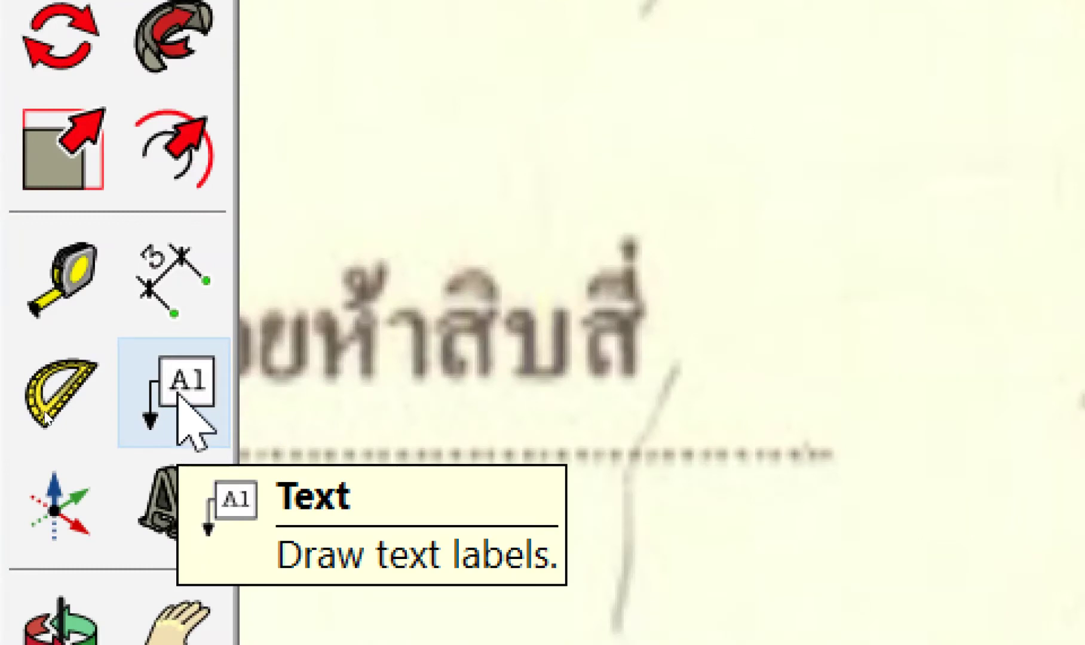
Step: Place a 9 m² area label to the right of the square
left_click(177, 391)
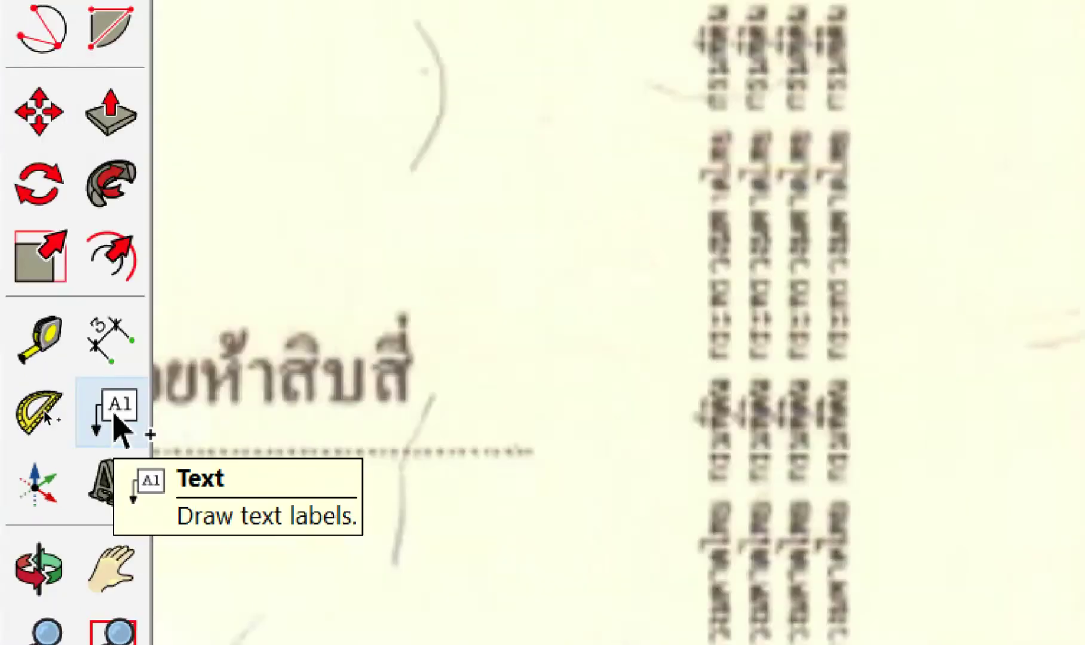
left_click(717, 186)
left_click(873, 129)
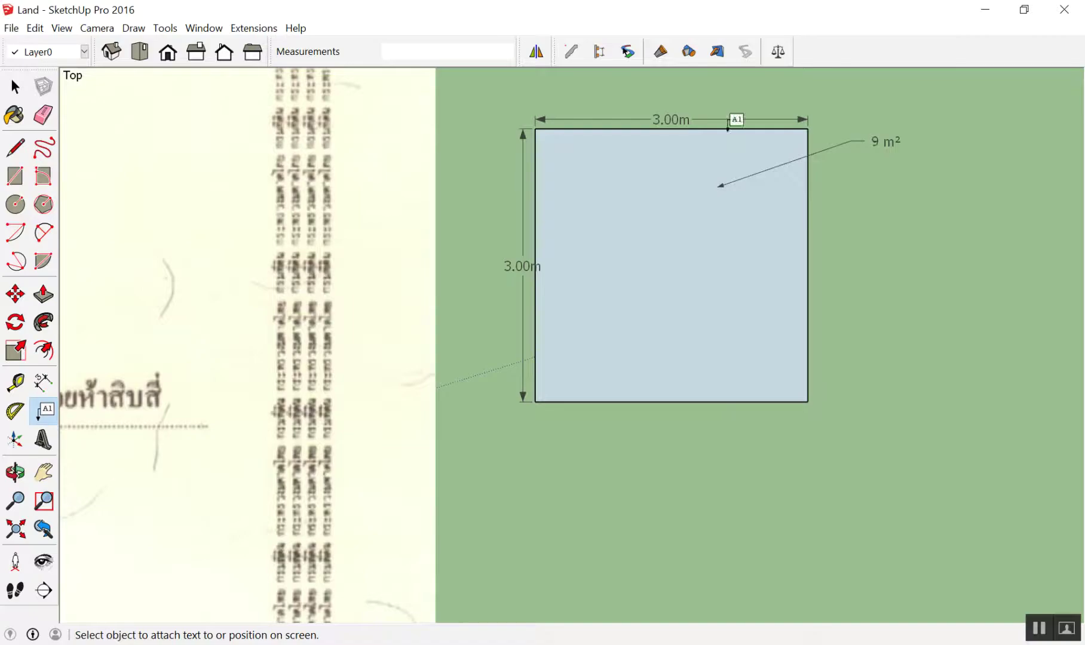
scroll(261, 164, "down", 3)
scroll(517, 228, "down", 5)
Step: Delete the 3.00m test square and its label
key("space")
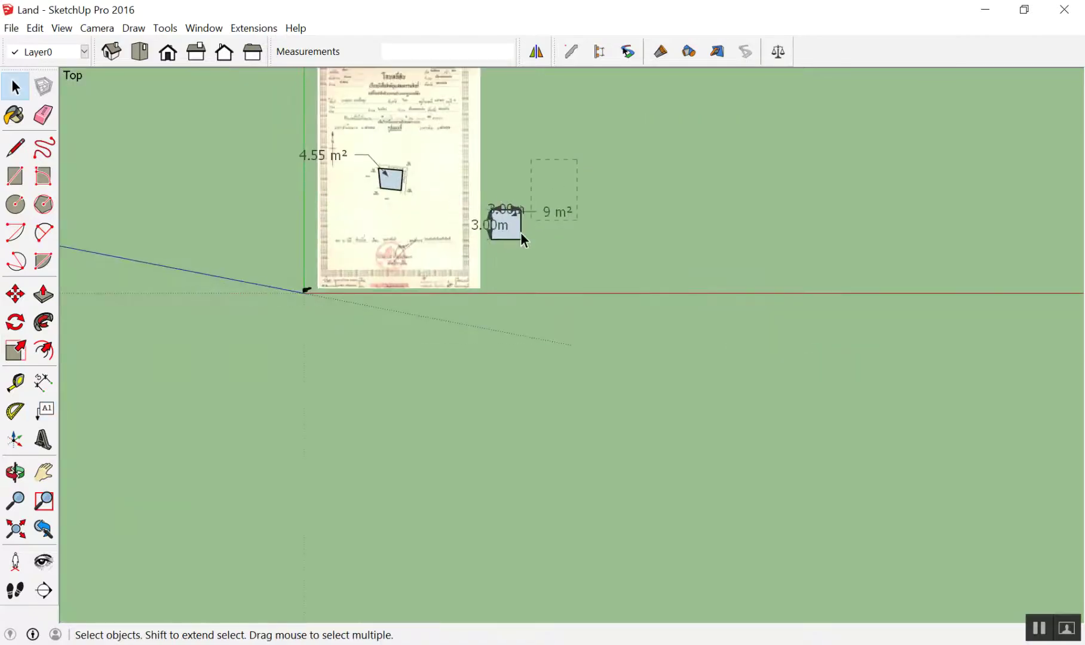
left_click_drag(488, 268, 488, 270)
key("Delete")
scroll(322, 163, "up", 4)
scroll(427, 203, "up", 4)
scroll(510, 198, "up", 2)
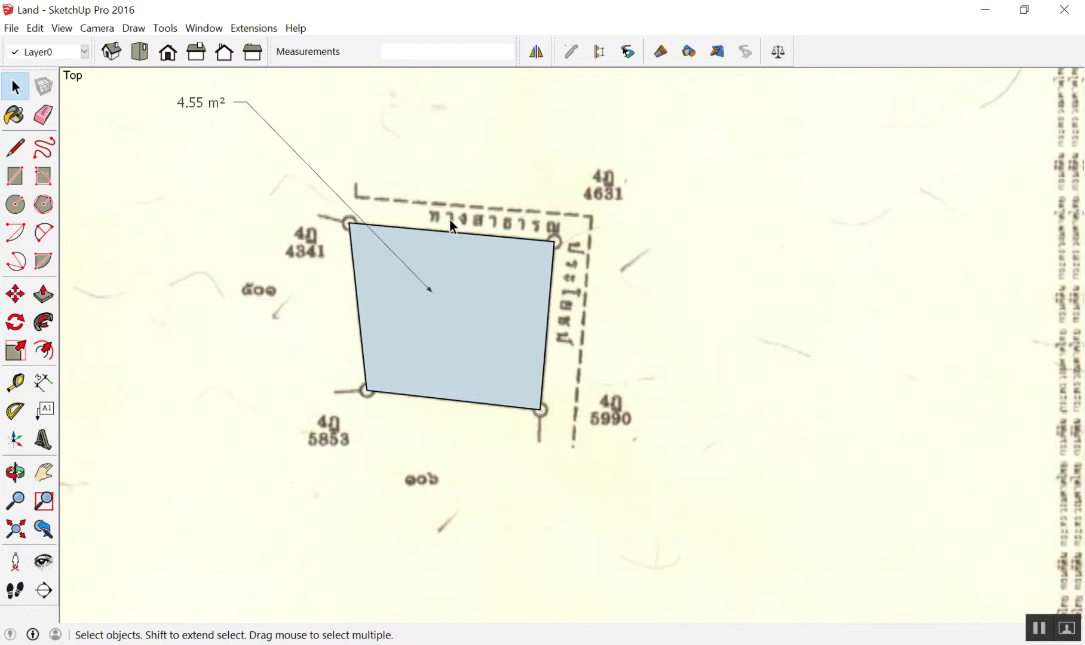
Step: Copy the plot and its 4.55 m² label and paste it right of the deed
scroll(388, 216, "down", 3)
scroll(307, 207, "down", 3)
left_click_drag(495, 337, 536, 356)
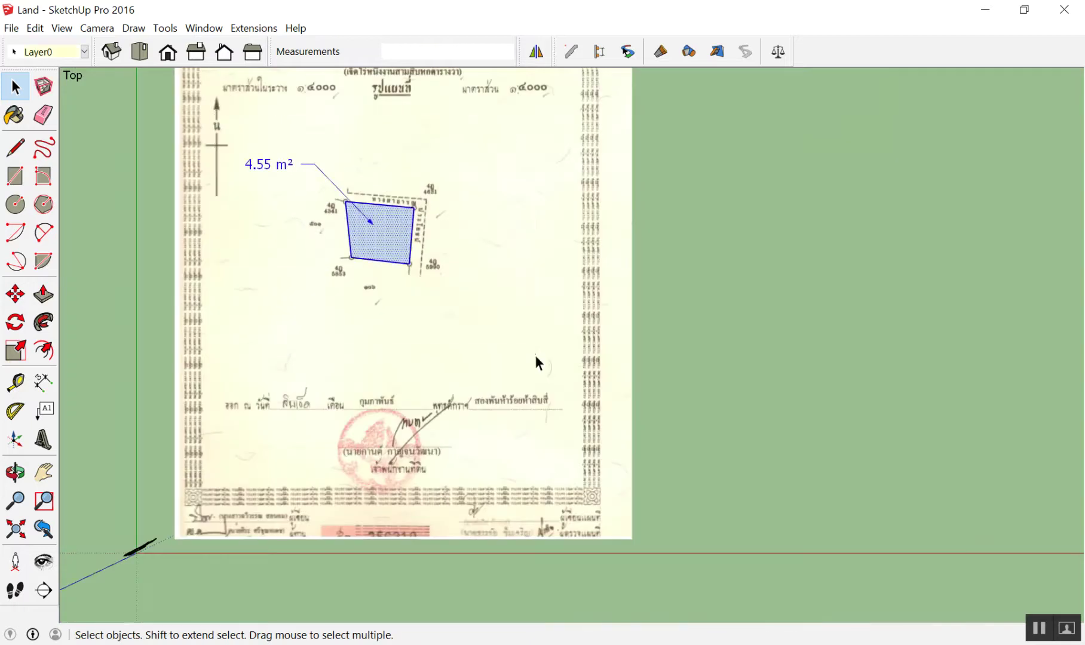
left_click(148, 126)
left_click_drag(129, 109, 575, 320)
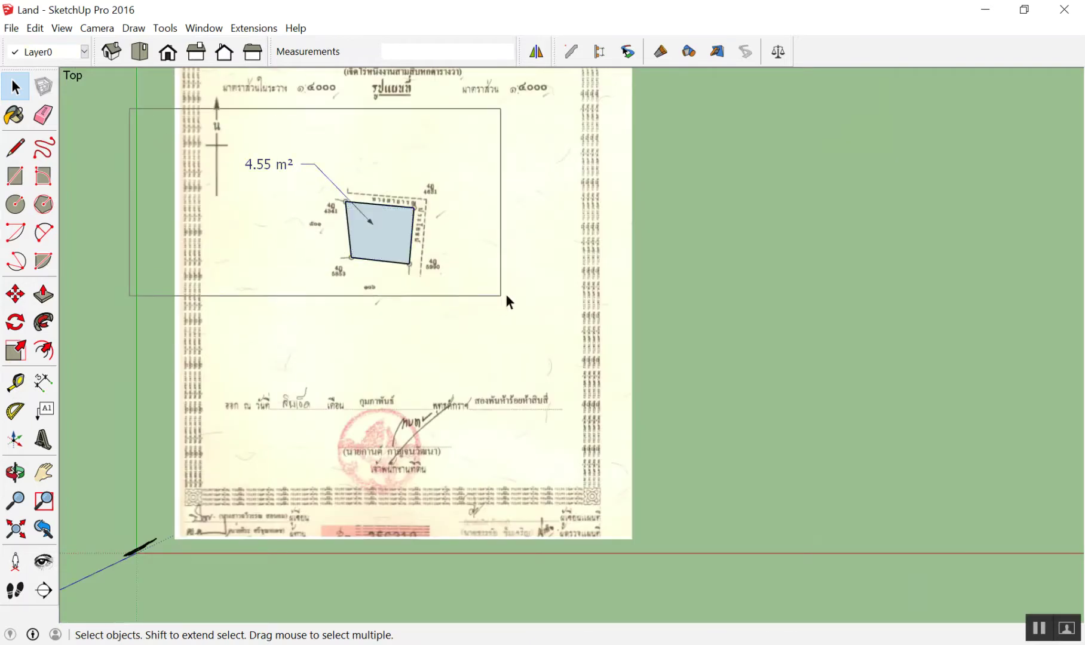
left_click_drag(135, 89, 589, 341)
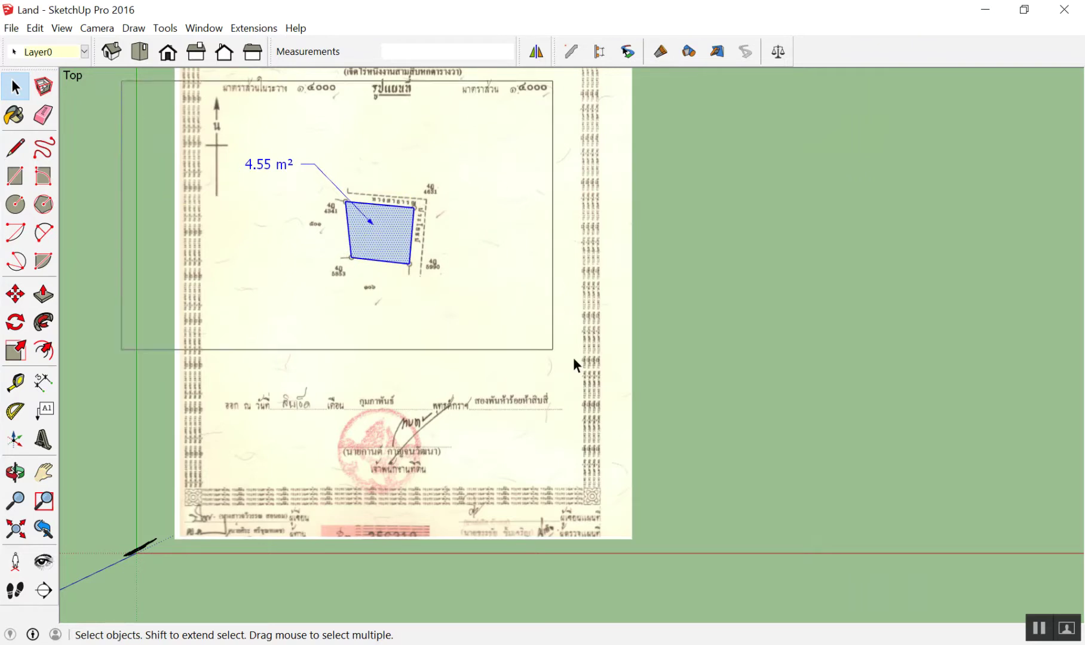
key("ctrl+c")
key("ctrl+v")
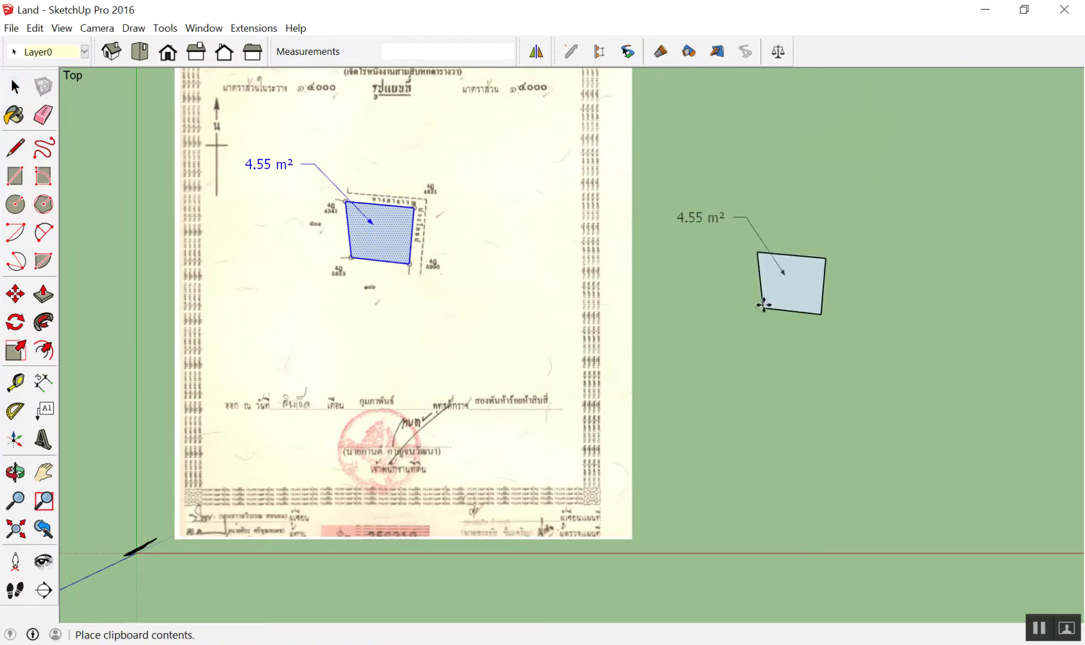
left_click(803, 274)
key("space")
Step: Delete the original plot and label from the deed
left_click_drag(134, 136, 585, 332)
key("Delete")
scroll(348, 178, "up", 1)
scroll(358, 197, "up", 3)
scroll(359, 218, "up", 2)
scroll(362, 227, "up", 3)
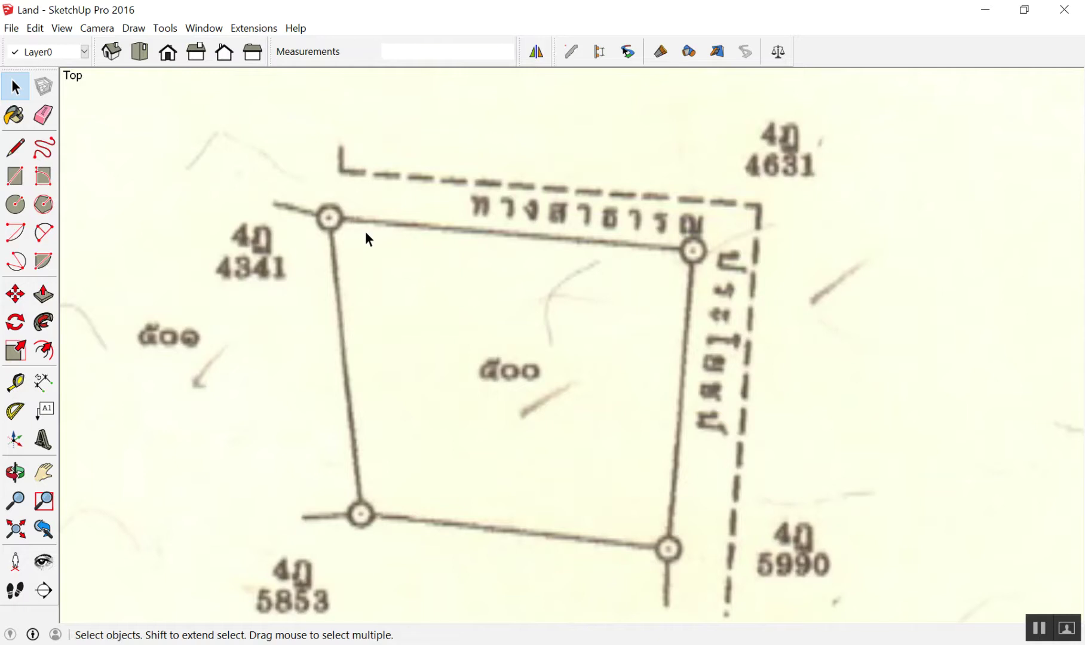
scroll(430, 117, "down", 3)
scroll(434, 138, "up", 2)
scroll(478, 287, "down", 2)
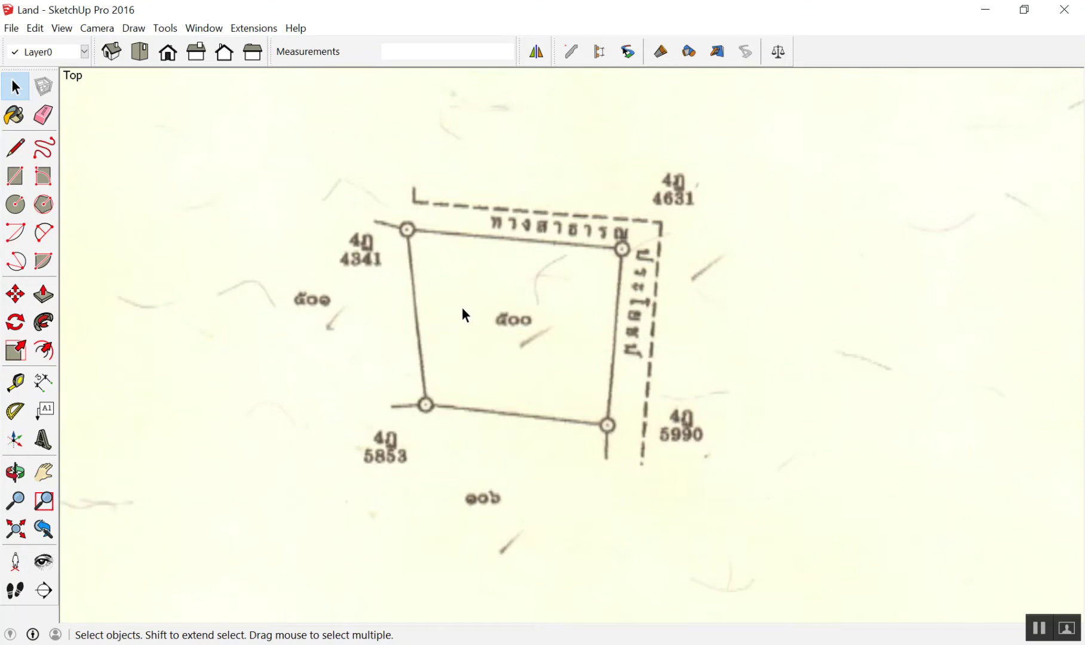
Step: Trace lines through the plot's four corners on the deed, closing the loop into a face
scroll(466, 311, "up", 1)
key("l")
scroll(405, 227, "up", 1)
scroll(387, 202, "up", 2)
scroll(392, 197, "up", 1)
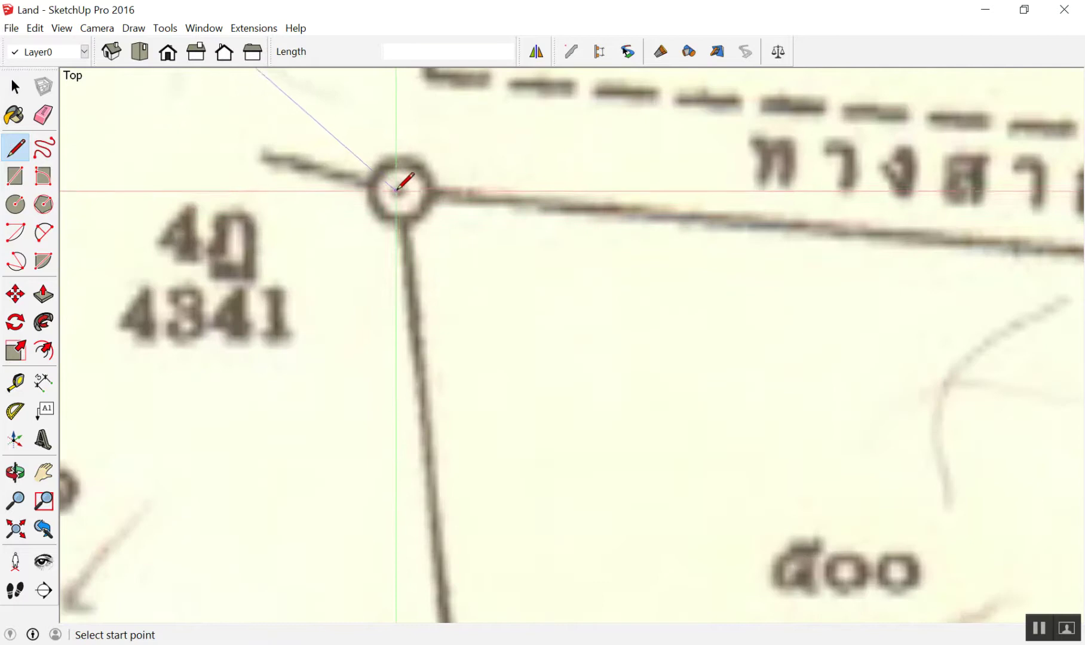
left_click(396, 187)
scroll(398, 182, "down", 2)
scroll(395, 180, "down", 2)
scroll(652, 209, "up", 2)
scroll(663, 224, "up", 1)
left_click(664, 225)
scroll(662, 220, "down", 2)
scroll(662, 216, "down", 2)
scroll(659, 406, "up", 2)
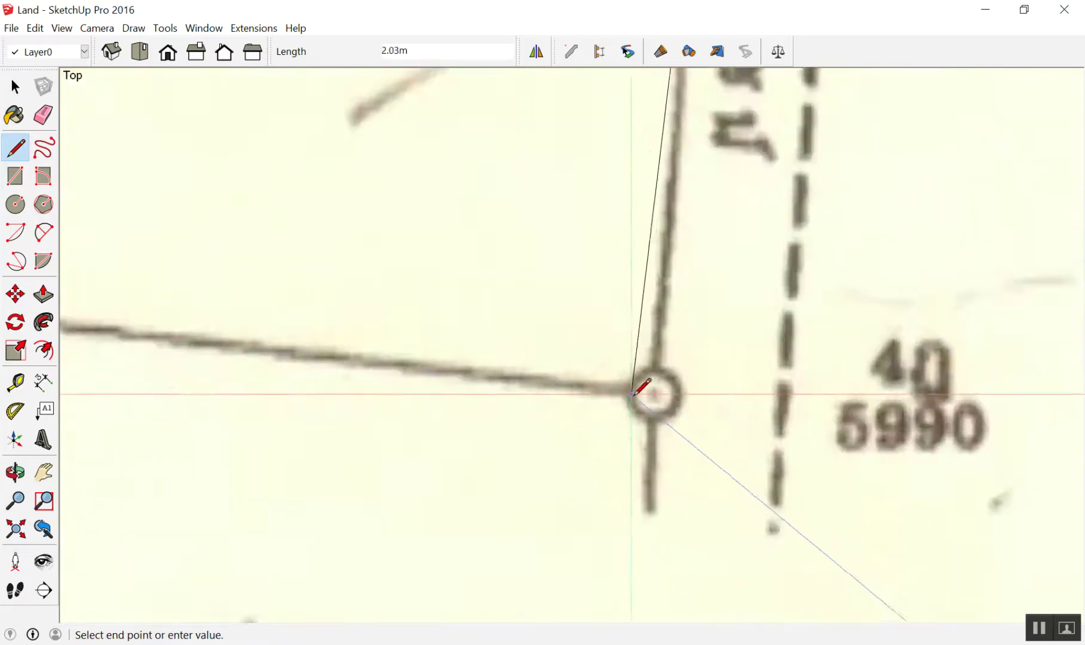
scroll(651, 388, "up", 1)
scroll(672, 383, "down", 1)
left_click(671, 386)
scroll(644, 356, "down", 3)
scroll(437, 352, "up", 2)
scroll(443, 376, "up", 1)
left_click(443, 379)
scroll(442, 380, "down", 3)
scroll(514, 385, "down", 1)
scroll(472, 179, "up", 1)
left_click(423, 100)
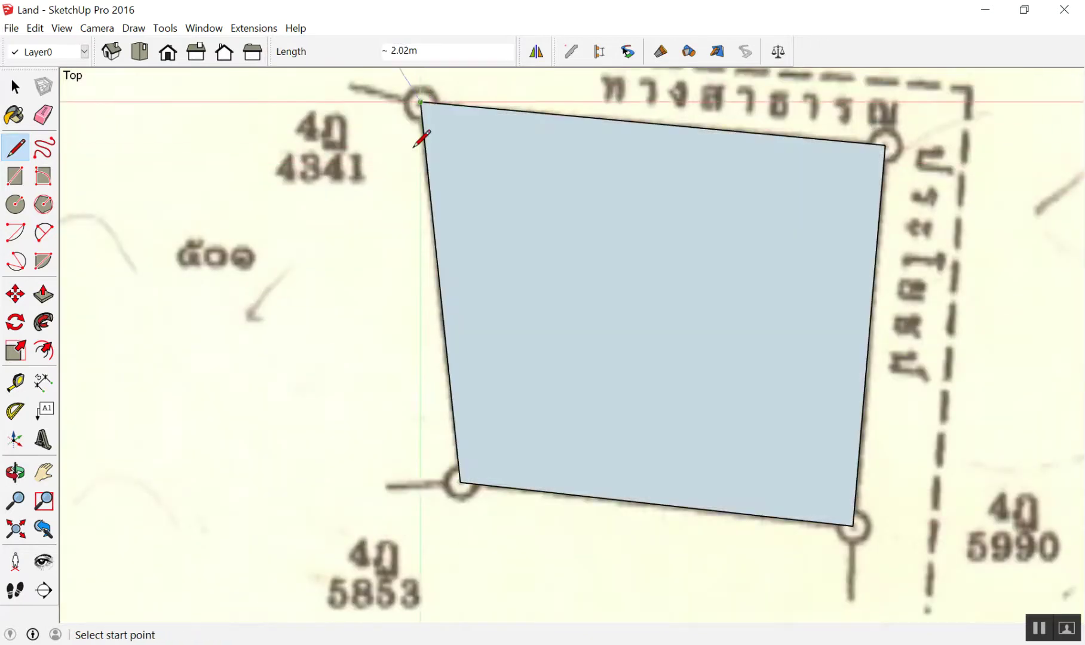
scroll(390, 230, "down", 3)
Step: Paste a copy of the plot face beside it, then delete that copy
key("c")
scroll(418, 275, "down", 2)
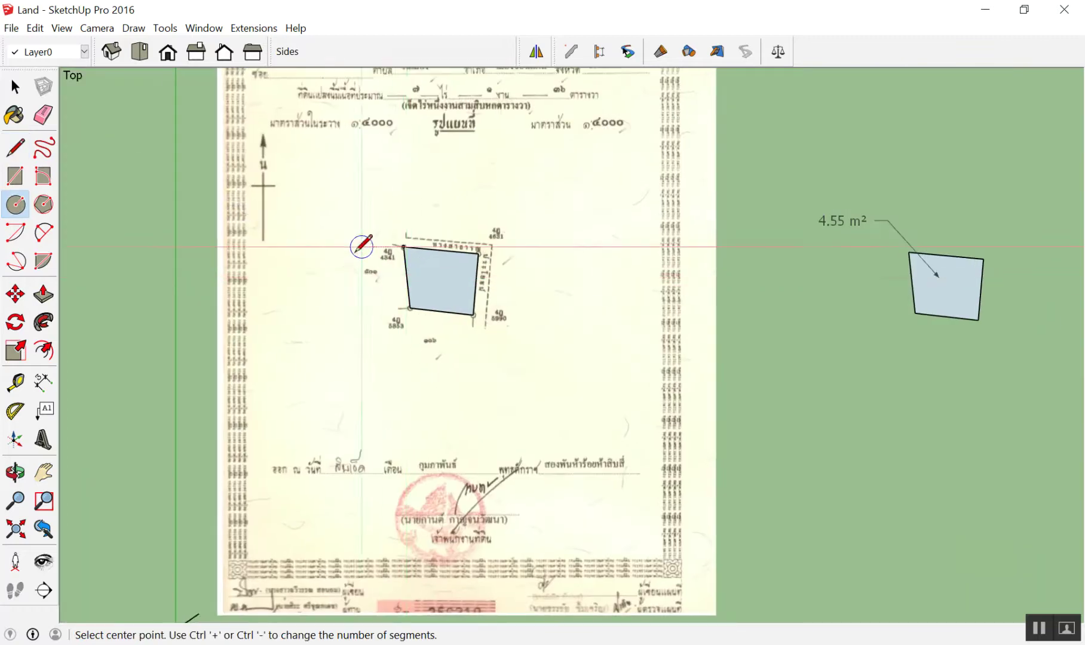
key("space")
left_click_drag(156, 180, 583, 383)
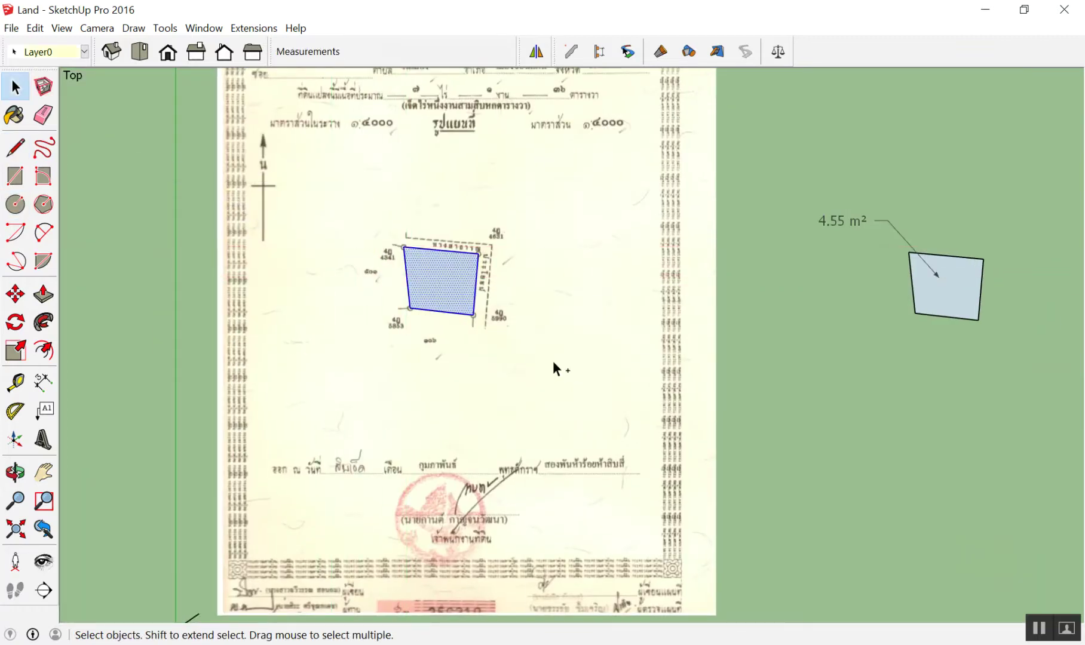
key("ctrl+v")
left_click(757, 368)
scroll(956, 269, "up", 3)
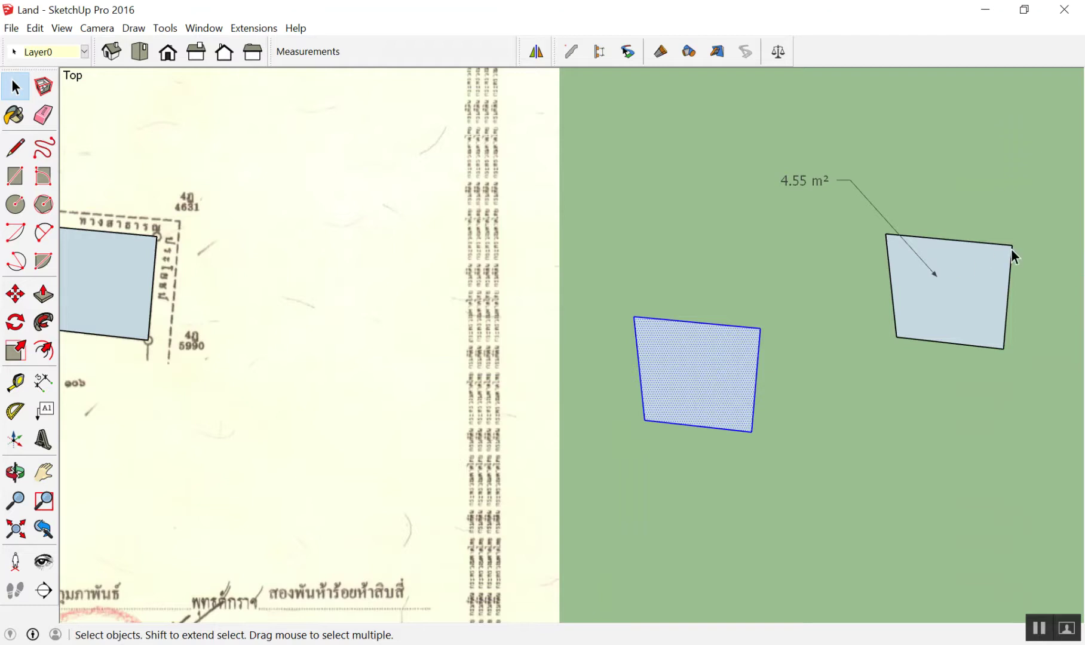
scroll(735, 225, "down", 3)
scroll(795, 206, "up", 3)
scroll(860, 198, "up", 1)
scroll(609, 311, "down", 2)
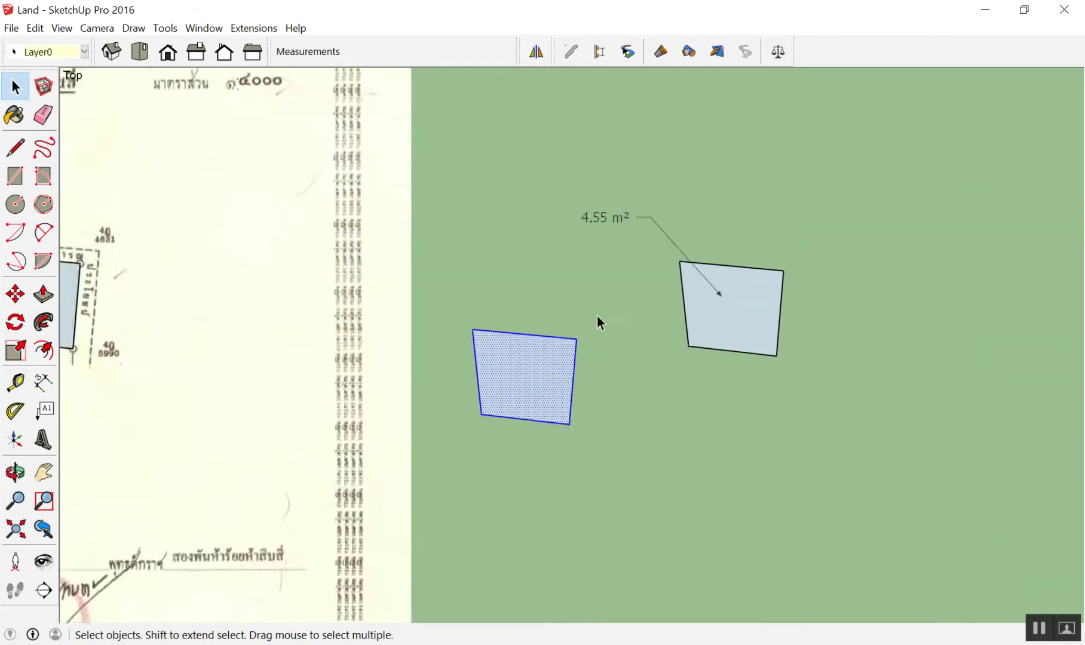
scroll(591, 307, "down", 2)
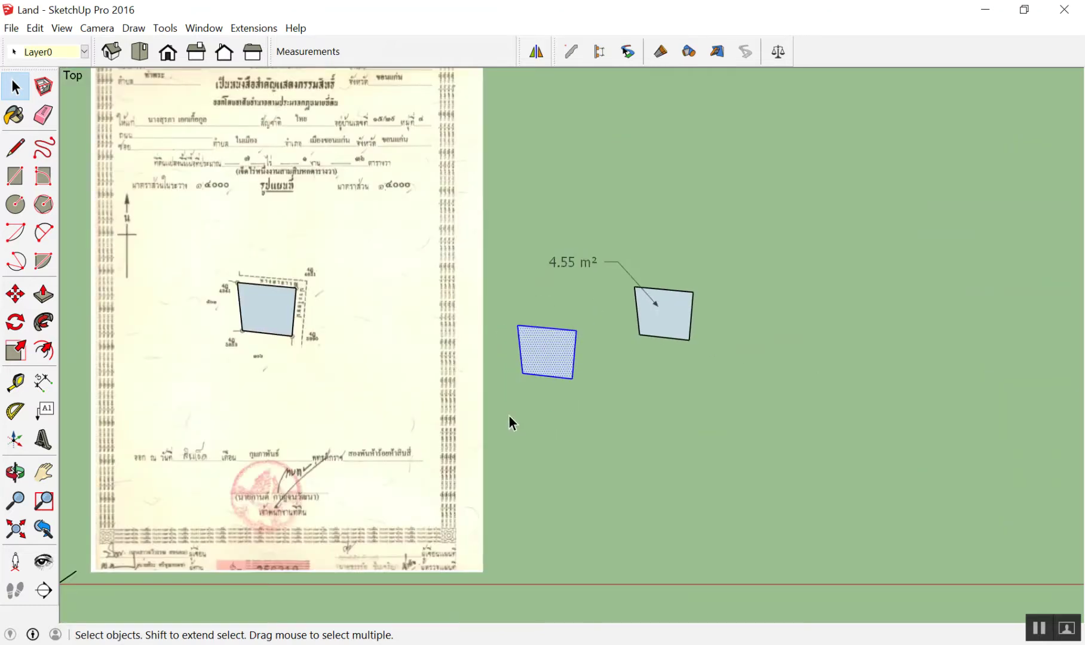
key("Delete")
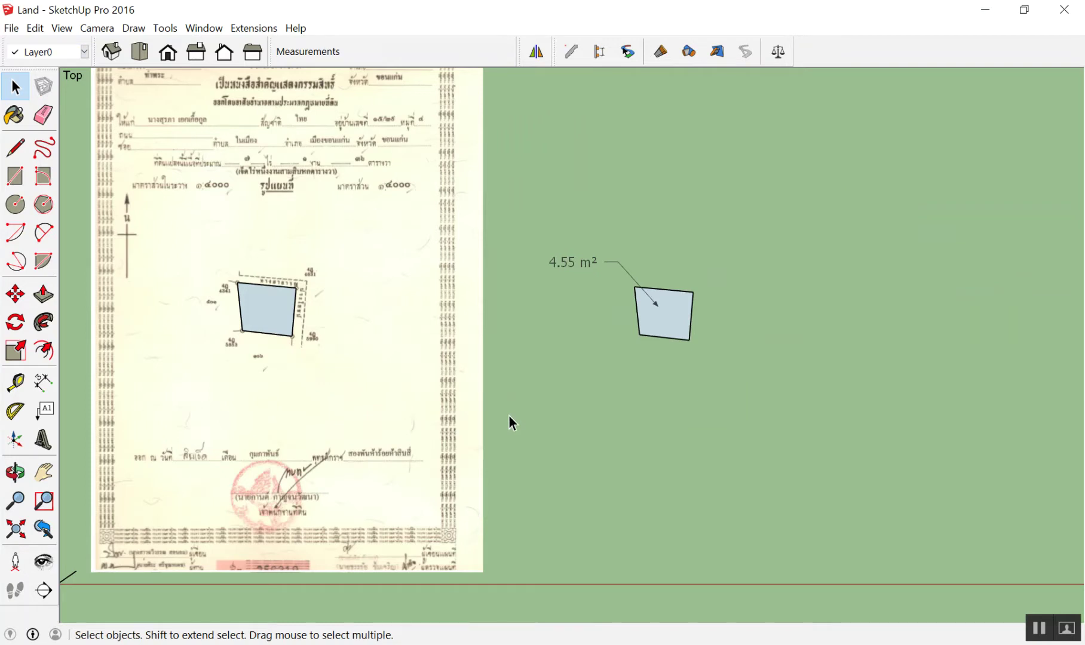
scroll(794, 222, "up", 2)
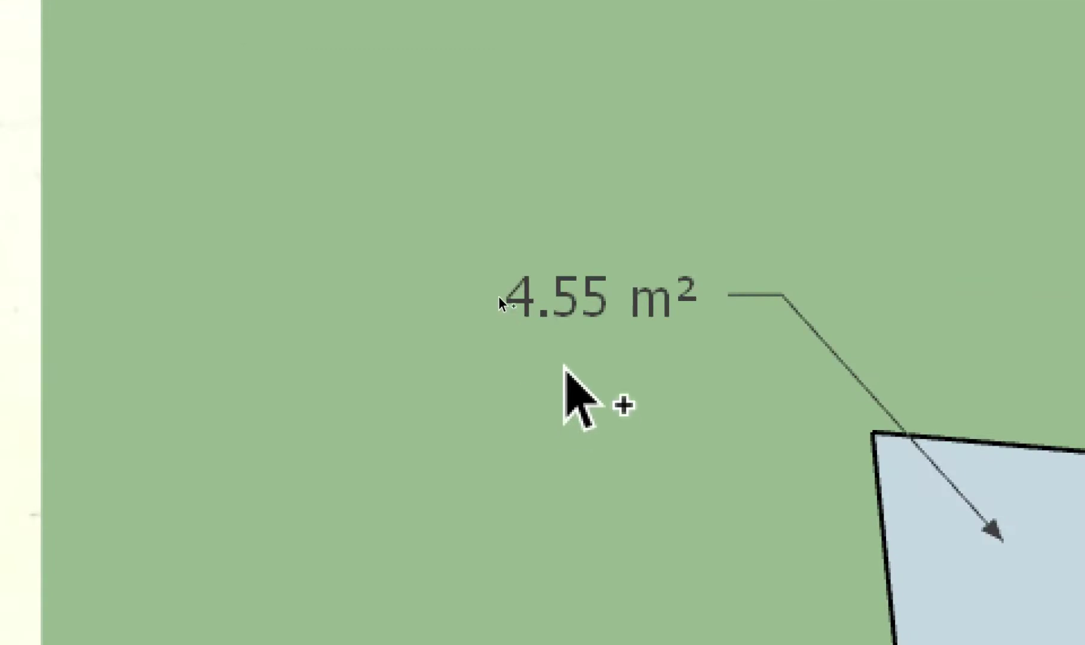
scroll(622, 322, "up", 1)
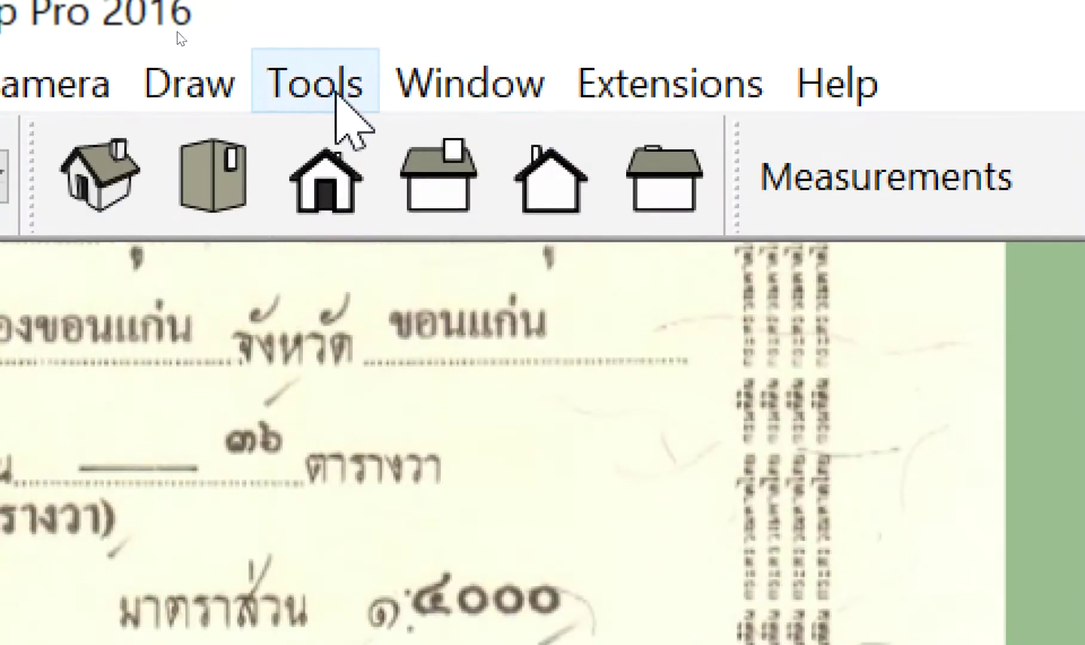
Step: In Model Info > Units, change length precision to 0.0000m
left_click(431, 109)
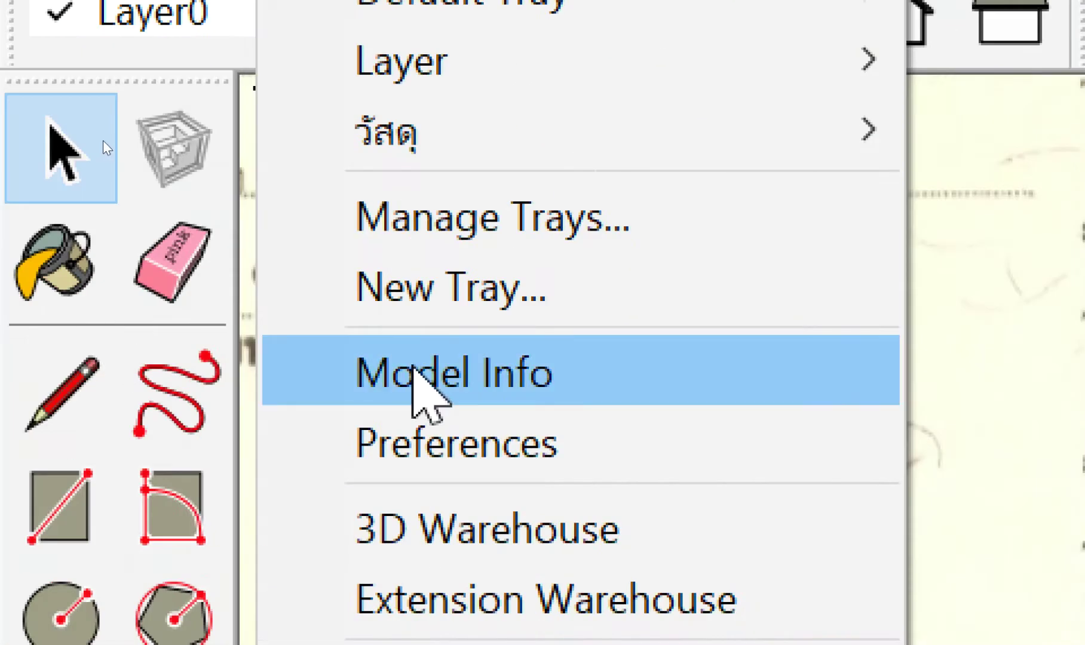
left_click(418, 374)
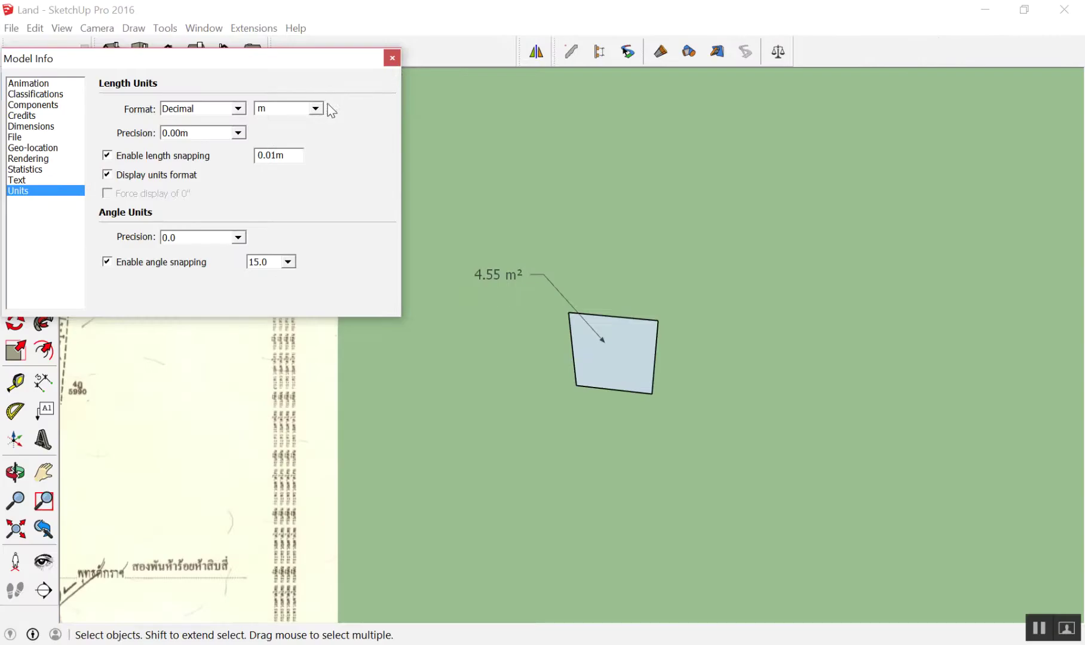
left_click(393, 59)
left_click(203, 28)
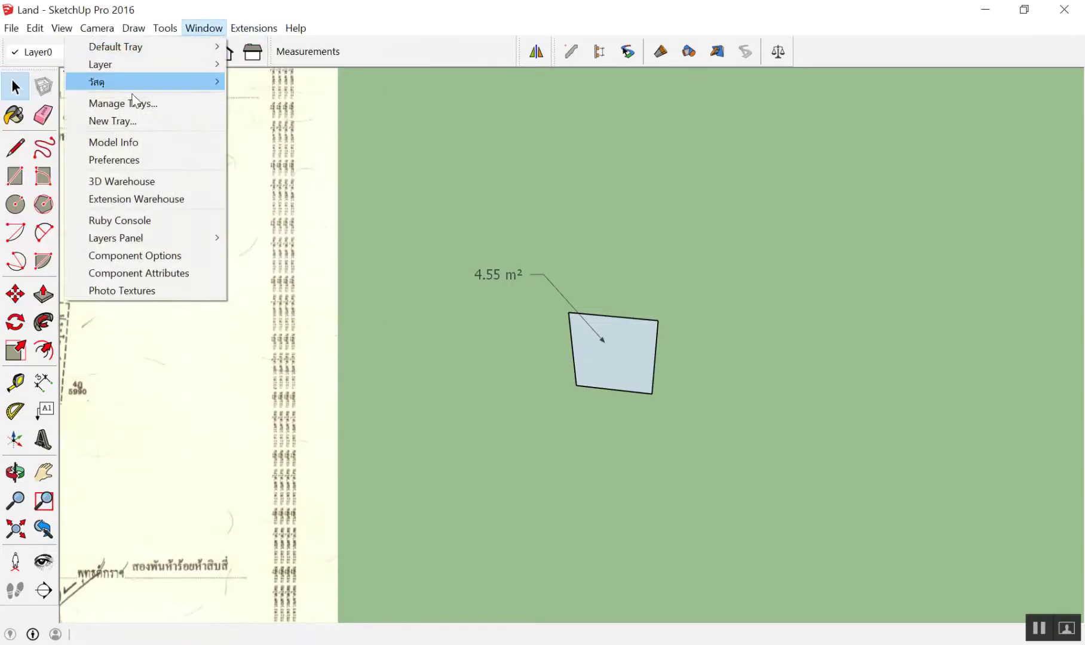
left_click(147, 145)
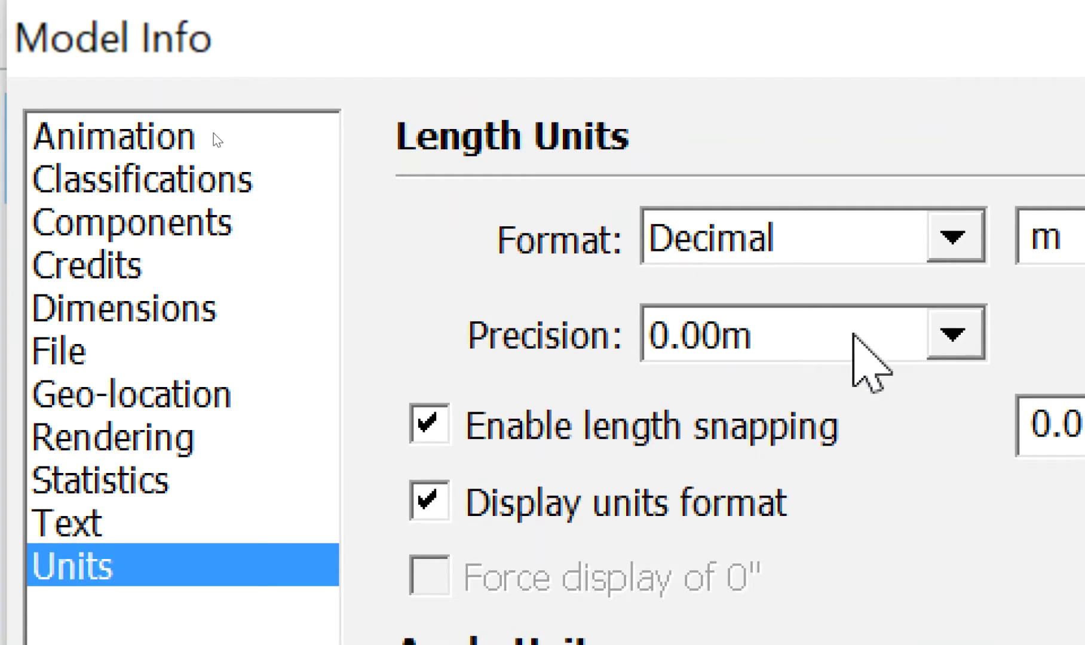
left_click(869, 362)
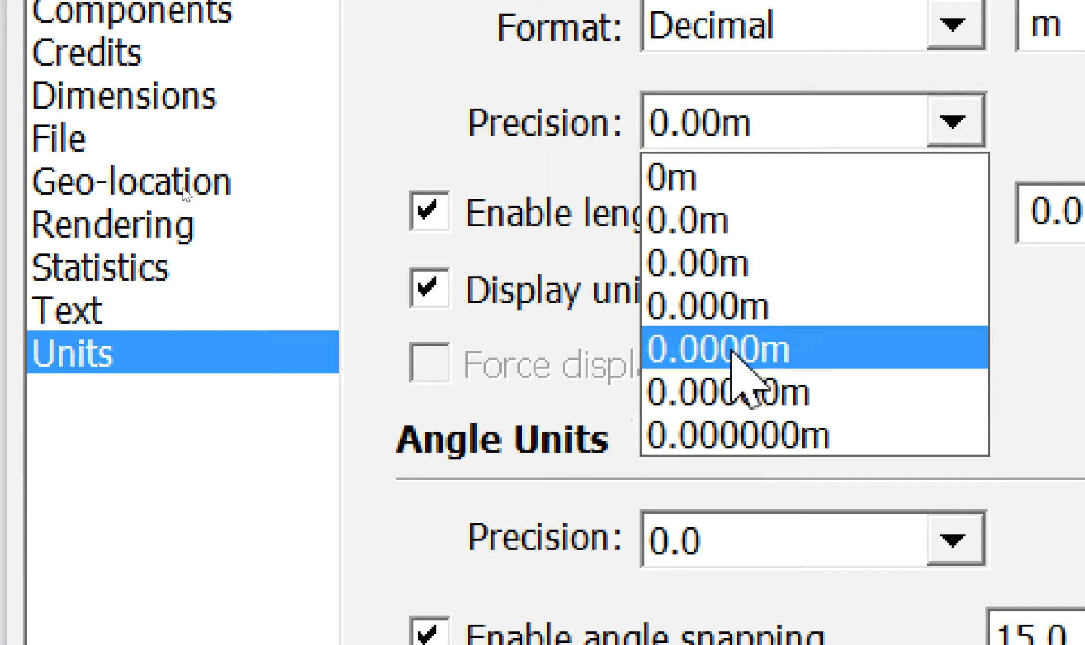
left_click(732, 353)
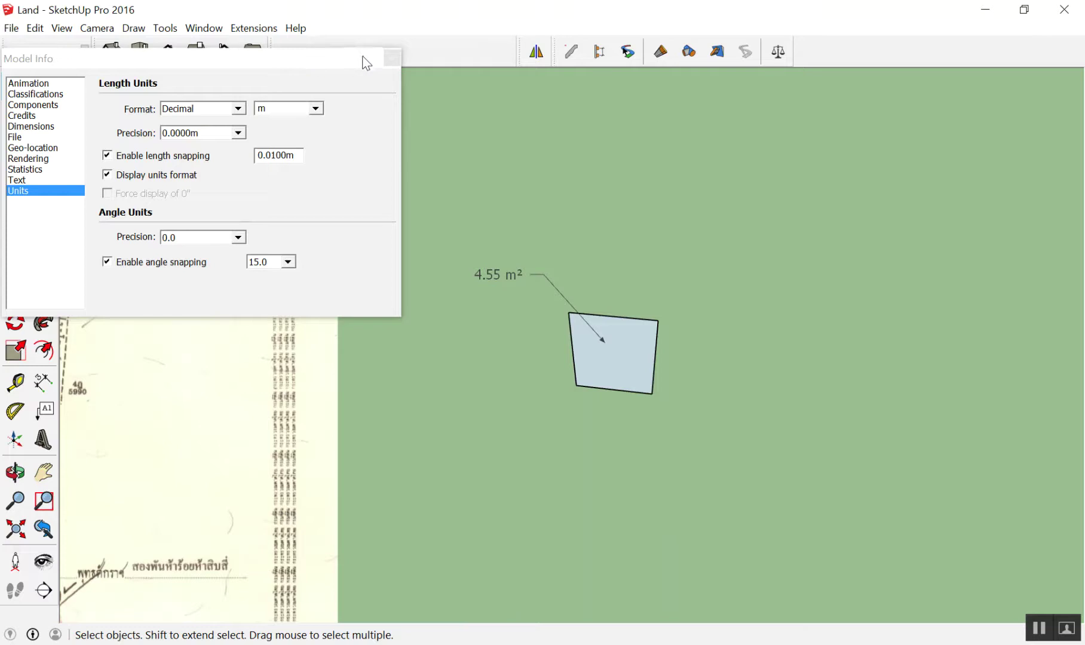
left_click(393, 59)
scroll(591, 236, "up", 3)
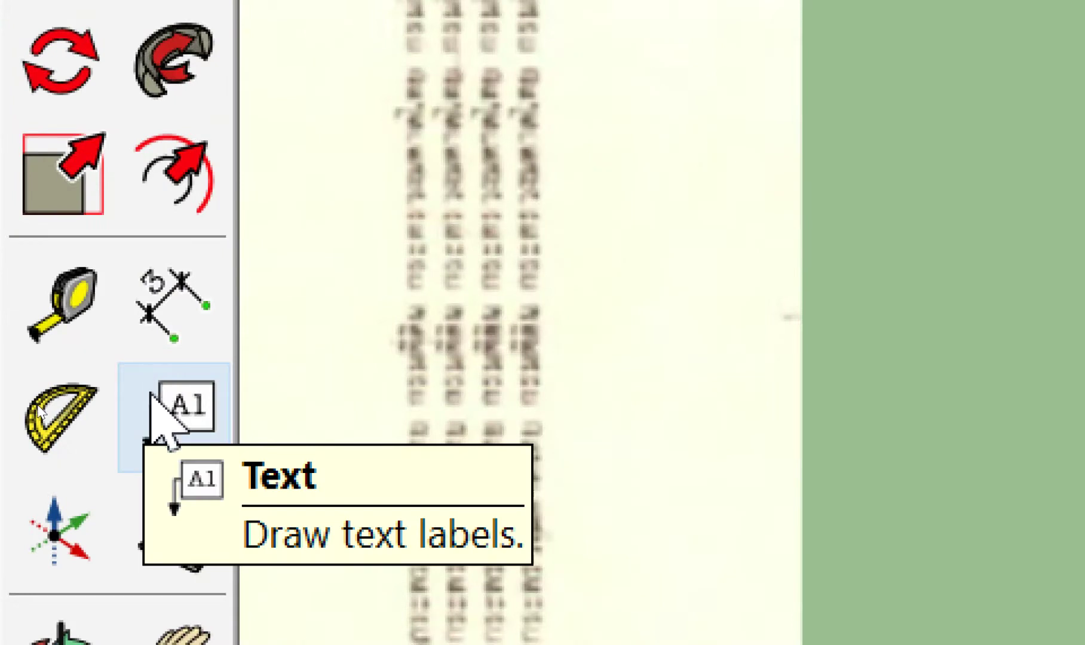
Step: Attach a 4.552 m² area label to the face, placed above the old label
left_click(151, 395)
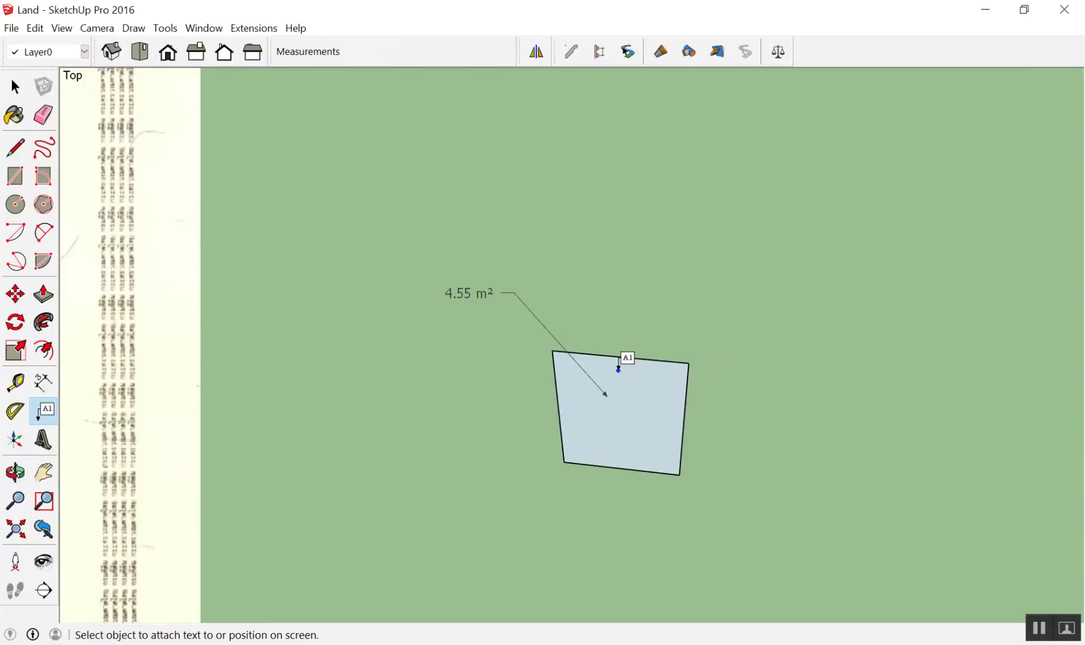
left_click(618, 370)
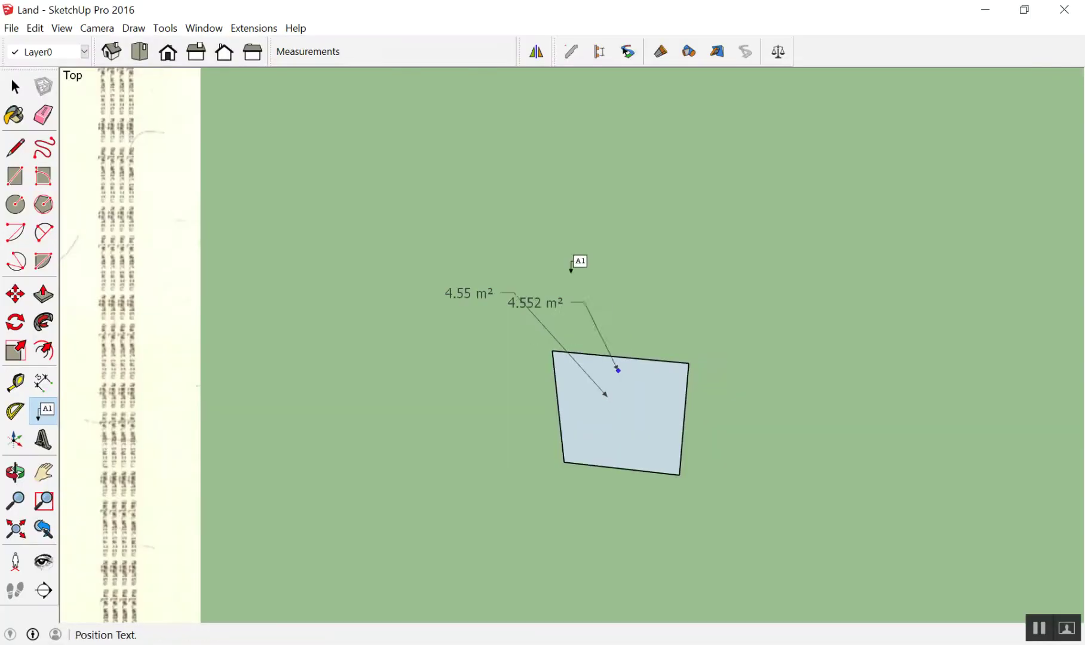
left_click(517, 258)
key("Return")
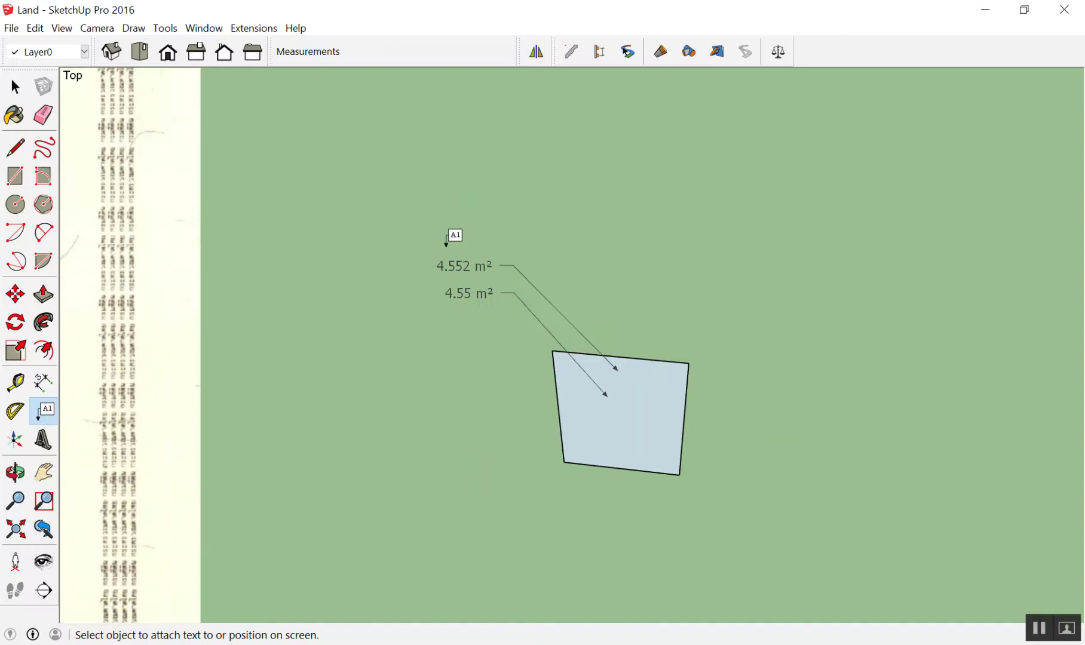
key("space")
scroll(521, 208, "down", 1)
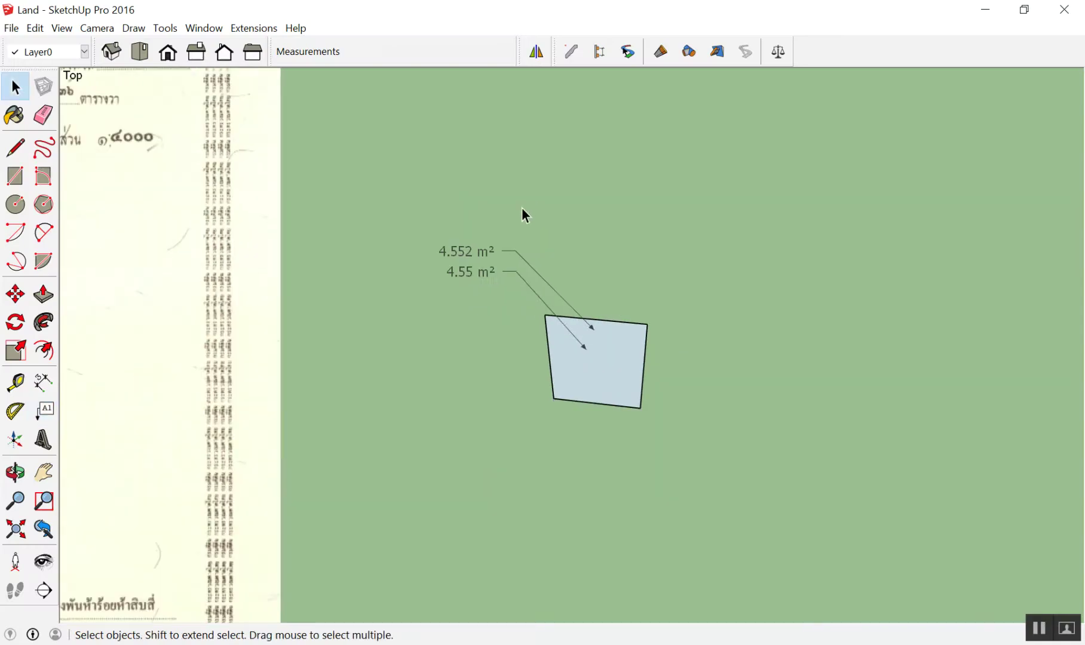
Step: Draw a rectangle above the face and its area labels
scroll(522, 208, "up", 1)
key("e")
key("space")
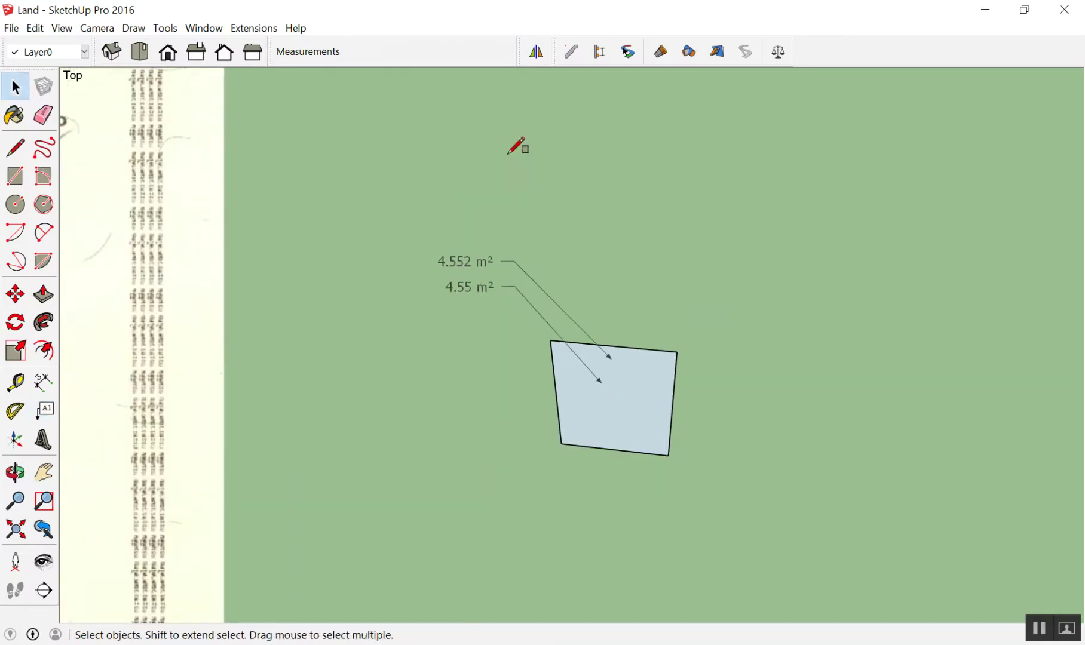
key("r")
left_click(524, 164)
left_click(643, 228)
Step: Dimension the rectangle 2.6100m by 1.4400m and delete the old 4.55 m² label
key("d")
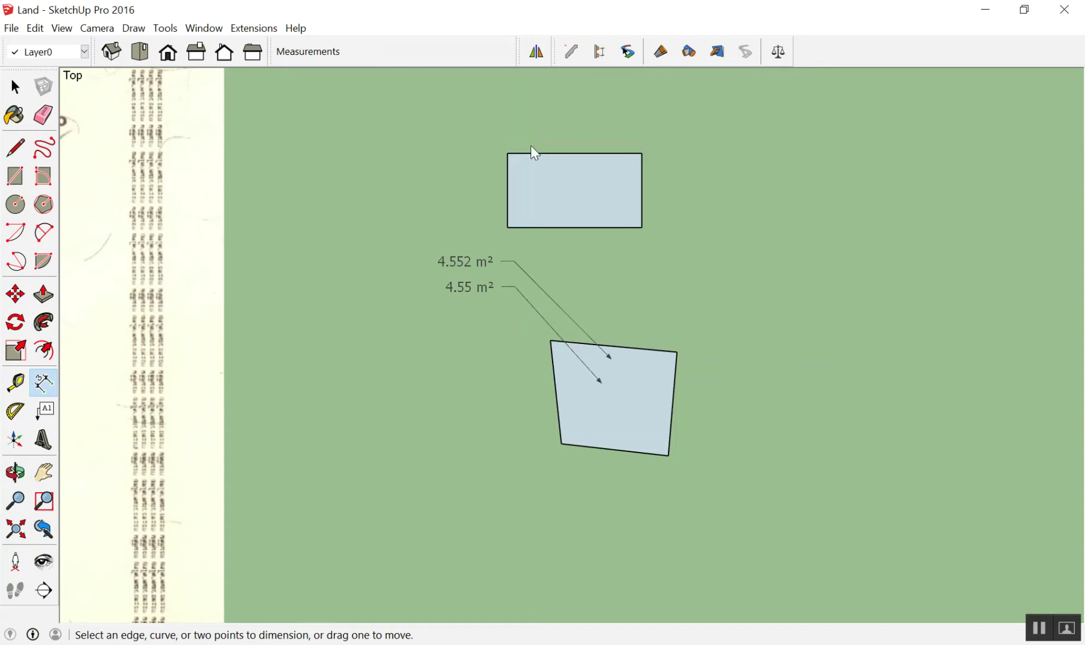
left_click(542, 154)
left_click(532, 119)
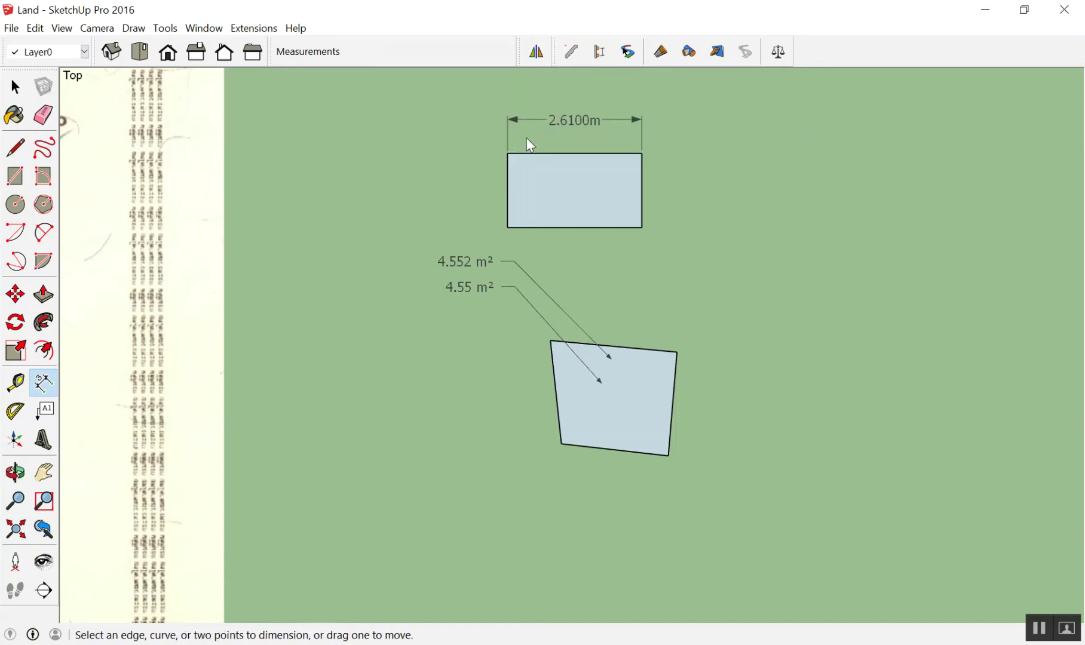
left_click(508, 177)
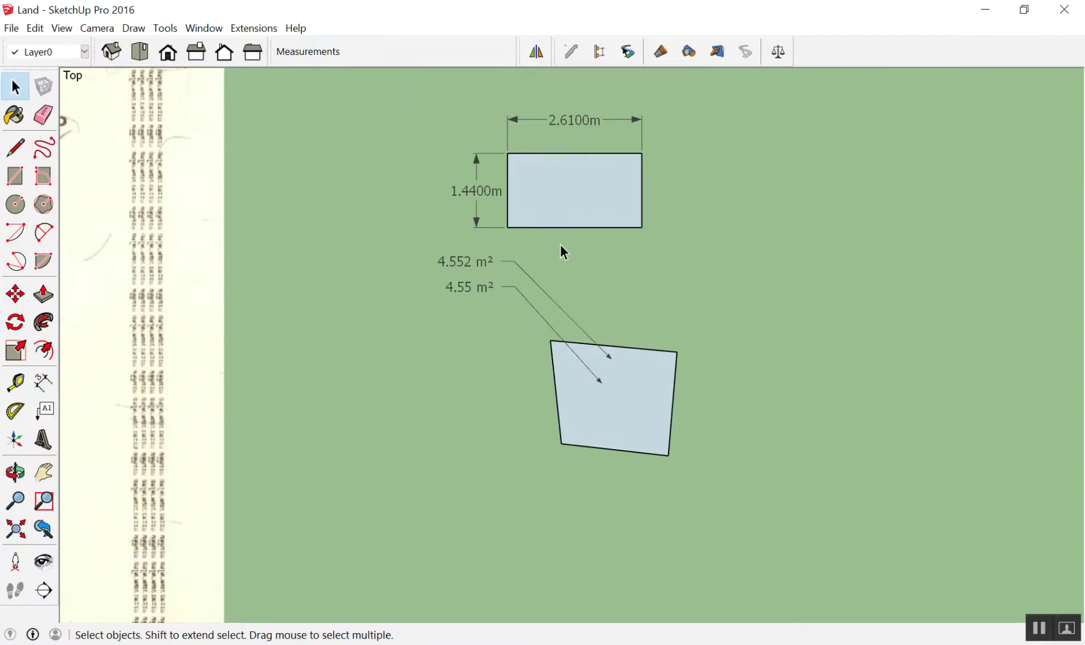
left_click(492, 292)
key("Delete")
scroll(687, 239, "down", 3)
scroll(529, 215, "up", 2)
scroll(520, 229, "up", 5)
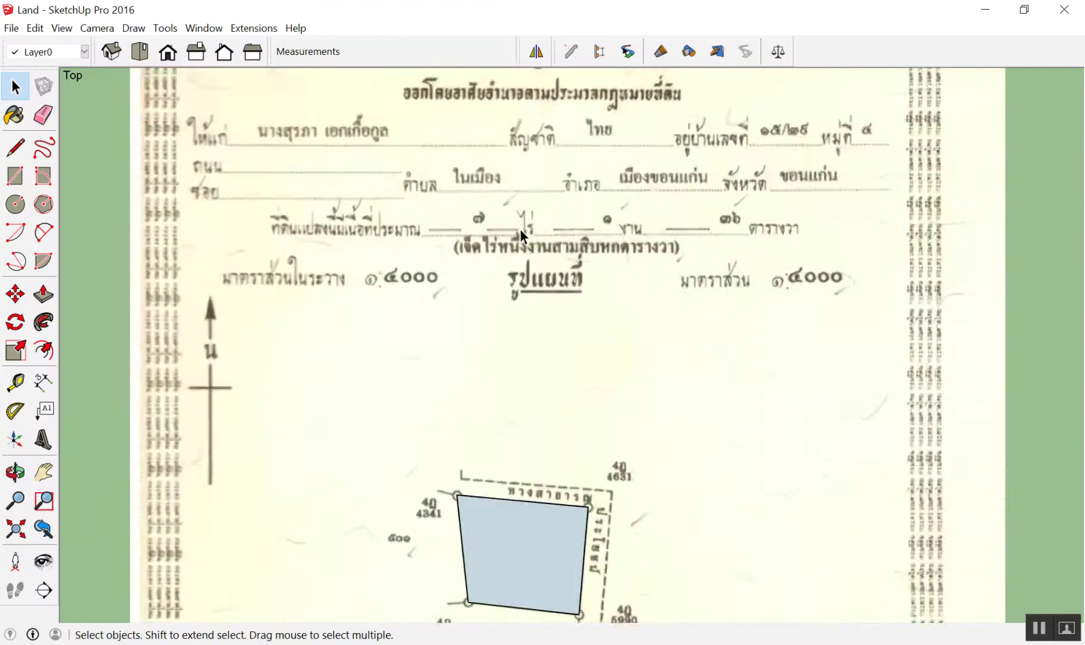
scroll(521, 227, "up", 4)
scroll(521, 227, "down", 3)
scroll(431, 199, "up", 2)
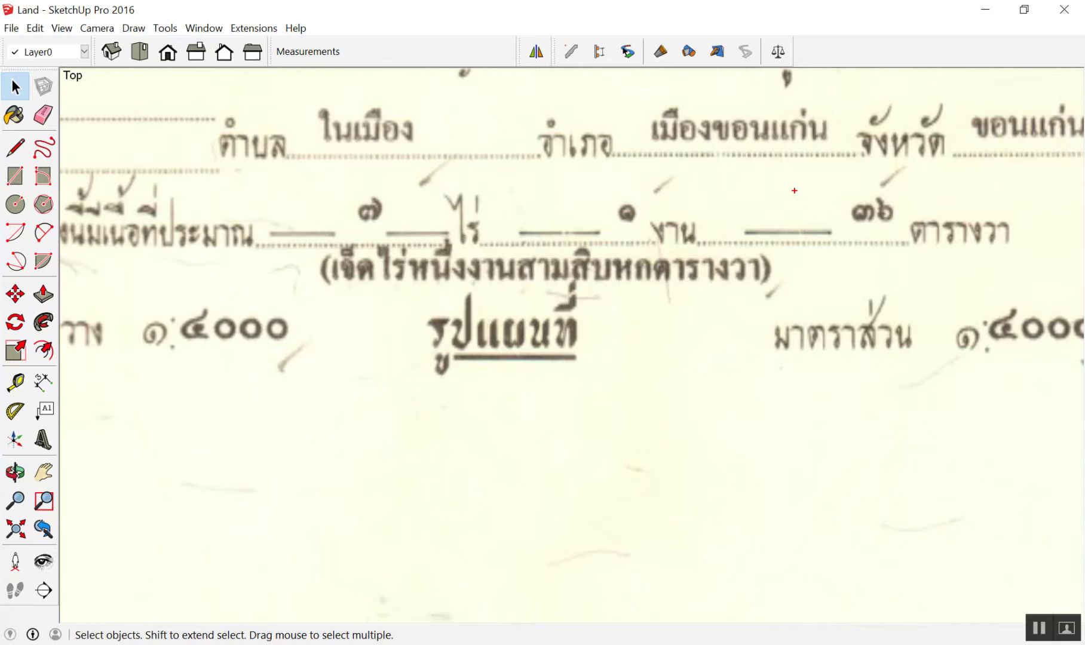
left_click_drag(355, 333, 352, 414)
mouse_move(382, 344)
left_mouse_down()
mouse_move(367, 387)
mouse_move(434, 366)
left_mouse_up()
left_click_drag(665, 189, 609, 229)
left_click_drag(649, 207, 641, 244)
left_click_drag(672, 281, 649, 301)
left_click_drag(623, 300, 641, 328)
left_click_drag(612, 378, 619, 410)
mouse_move(614, 369)
left_mouse_down()
mouse_move(625, 408)
mouse_move(616, 472)
left_mouse_up()
mouse_move(662, 372)
left_mouse_down()
mouse_move(660, 408)
mouse_move(687, 422)
left_mouse_up()
left_click_drag(843, 238, 894, 196)
left_click_drag(861, 259, 871, 299)
left_click_drag(903, 254, 900, 282)
mouse_move(862, 364)
left_mouse_down()
mouse_move(909, 324)
mouse_move(893, 388)
left_mouse_up()
mouse_move(898, 372)
left_mouse_down()
mouse_move(909, 406)
mouse_move(872, 449)
left_mouse_up()
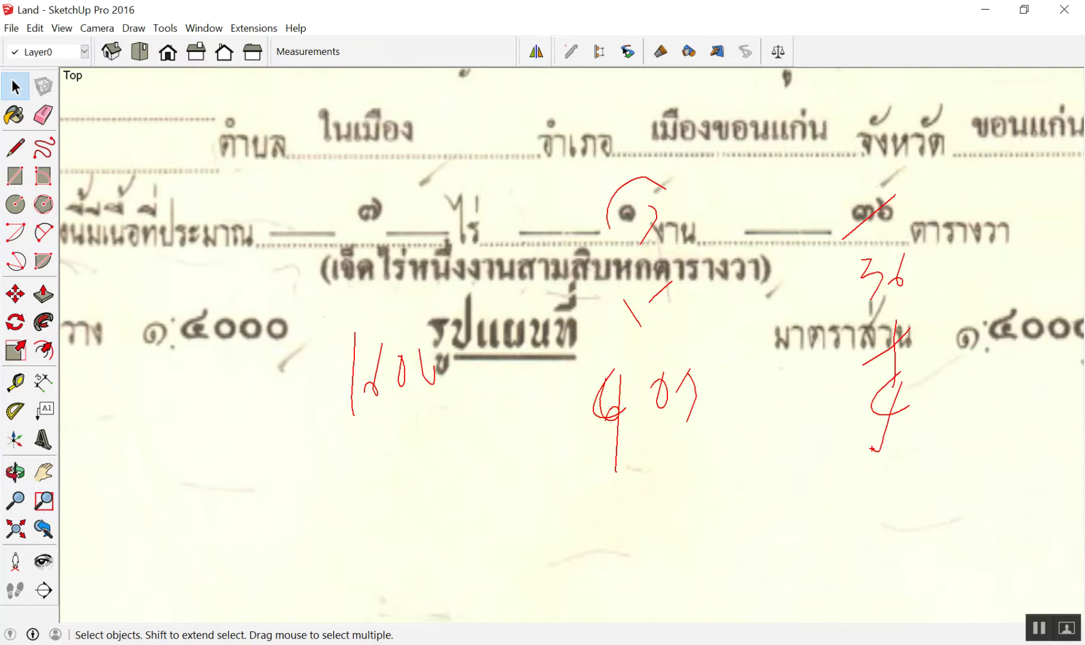
scroll(794, 192, "down", 1)
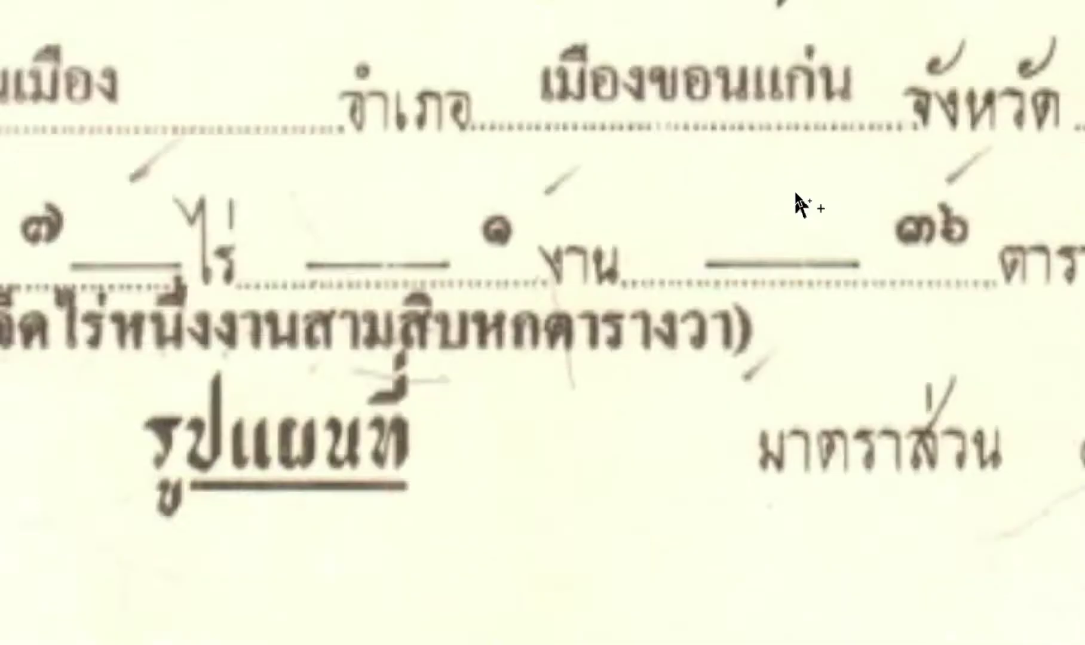
scroll(777, 203, "down", 3)
scroll(657, 197, "up", 1)
scroll(360, 170, "down", 1)
scroll(352, 178, "down", 2)
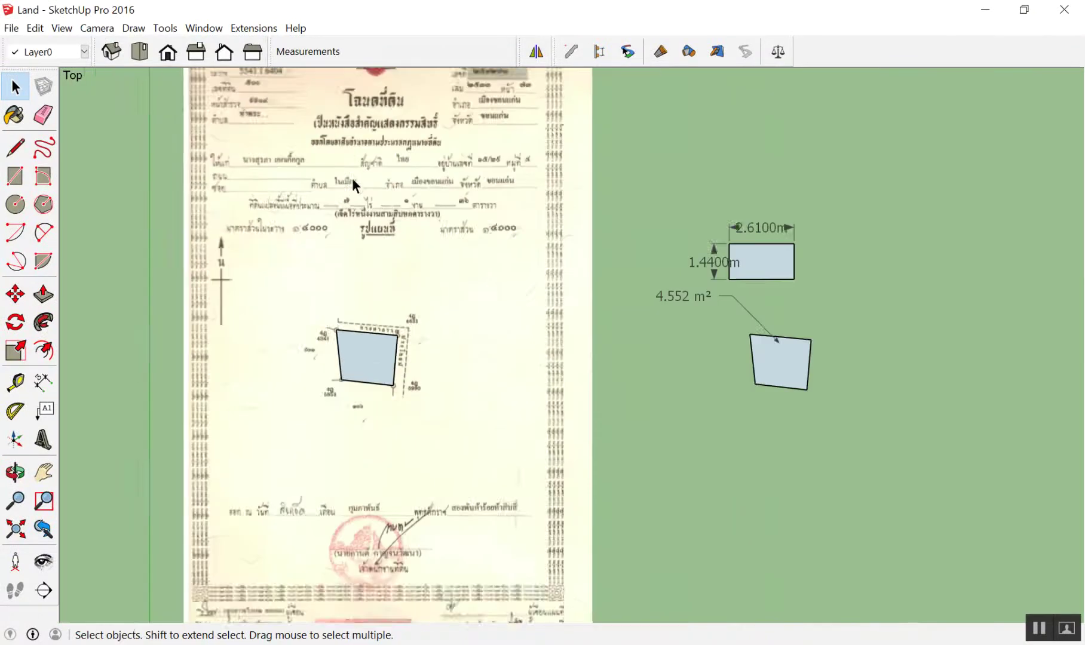
scroll(635, 178, "down", 1)
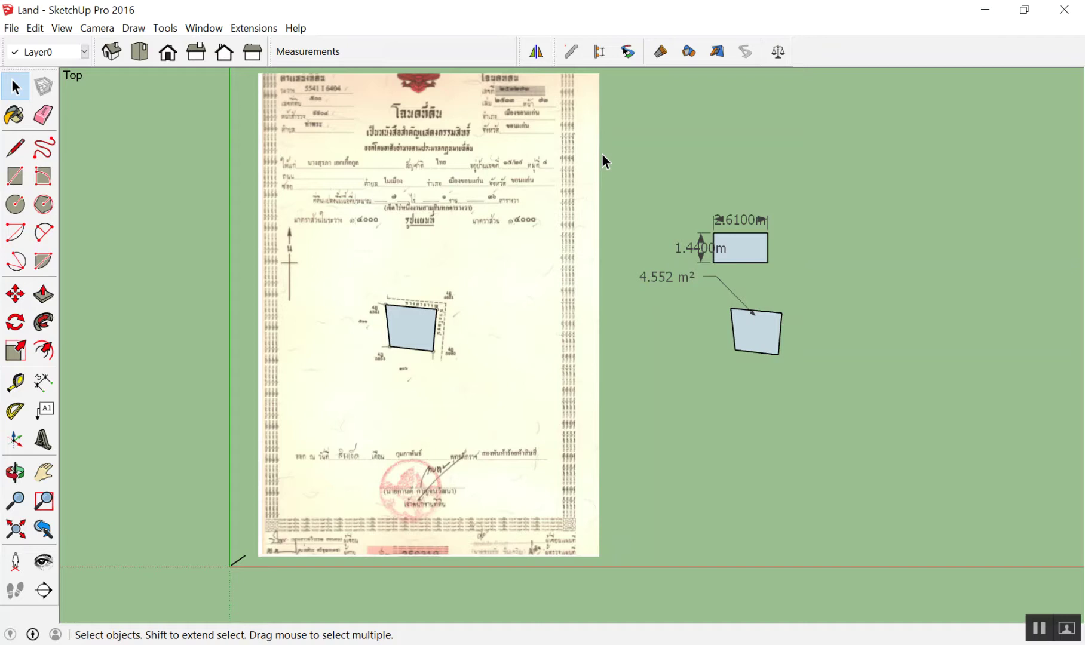
Step: Label the lower face's area 4.552 m² and its top-right corner 26.5841m, 12.2148m, 0.0000m
scroll(541, 239, "down", 1)
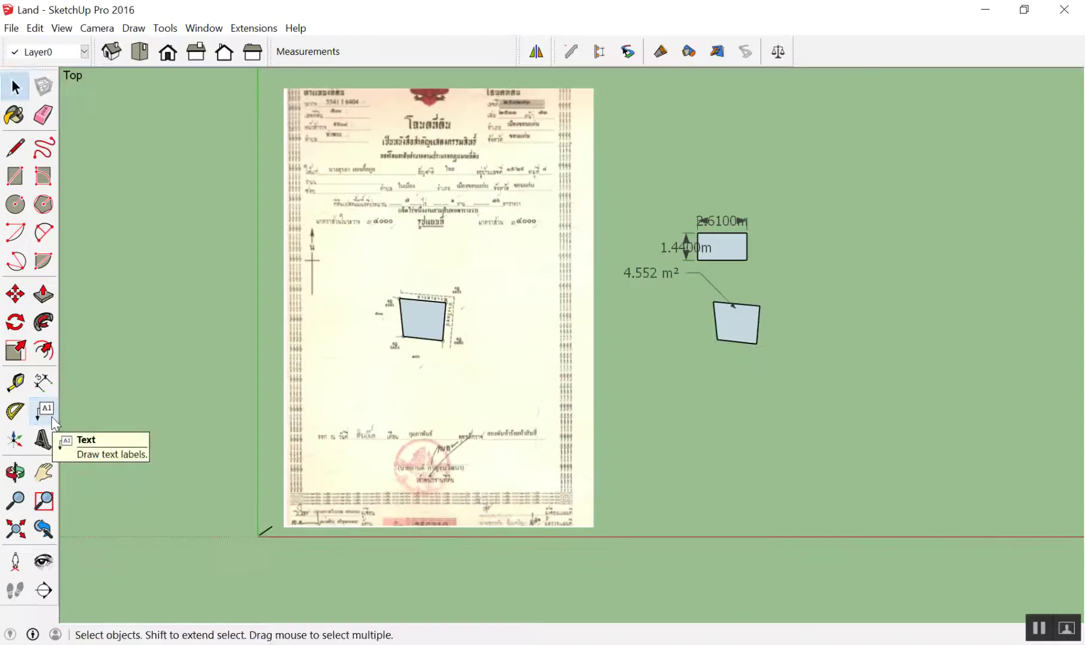
left_click(48, 413)
left_click(745, 320)
left_click(779, 272)
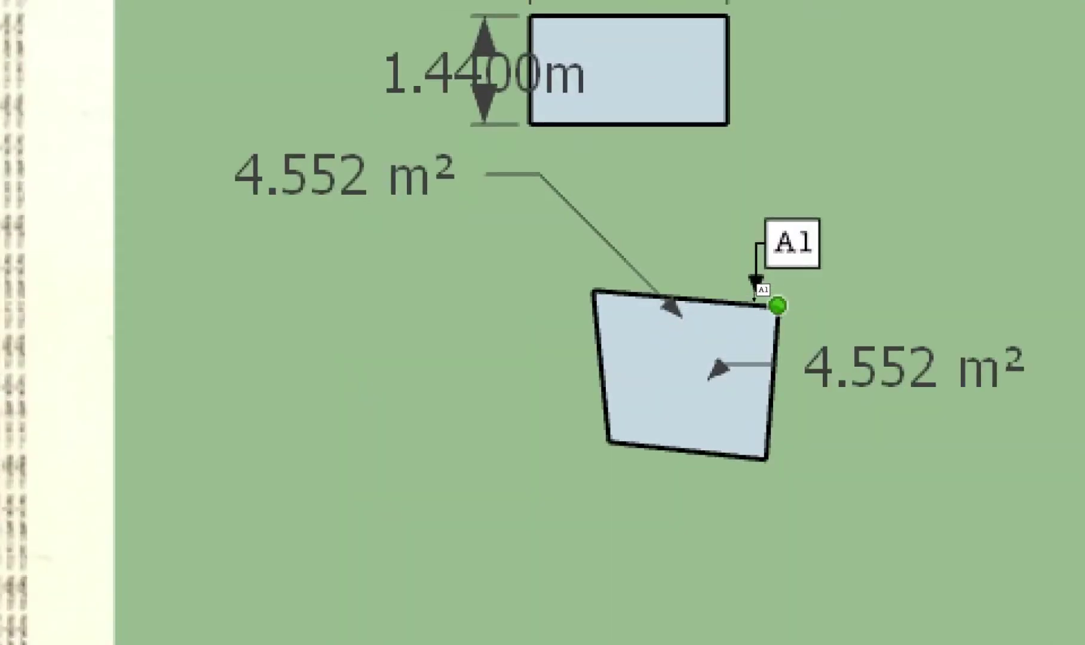
left_click(759, 306)
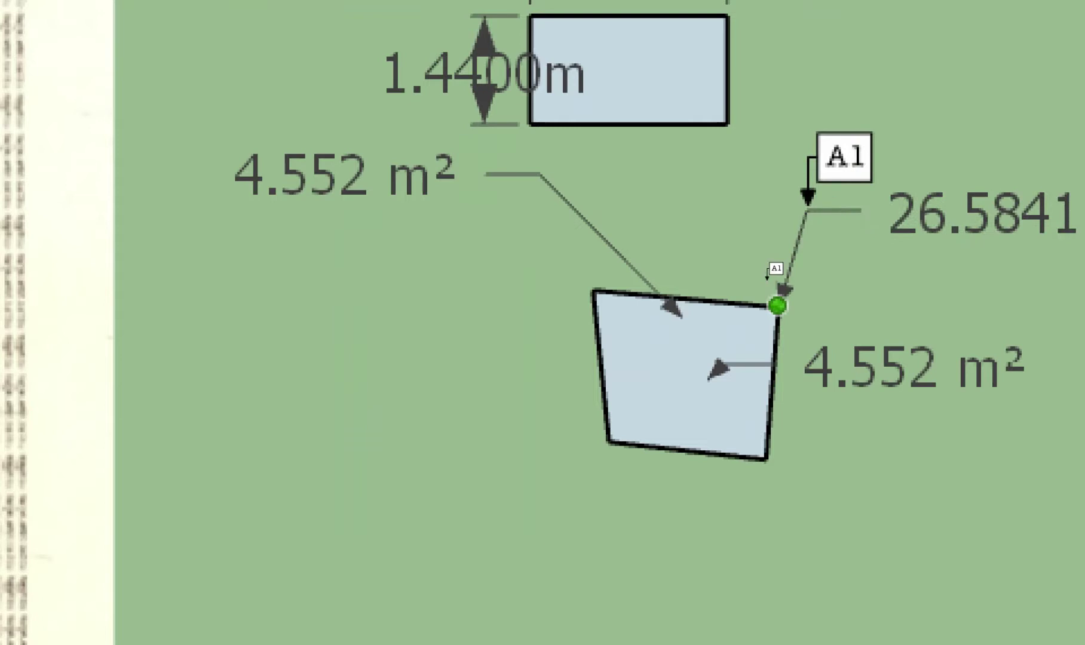
left_click(806, 206)
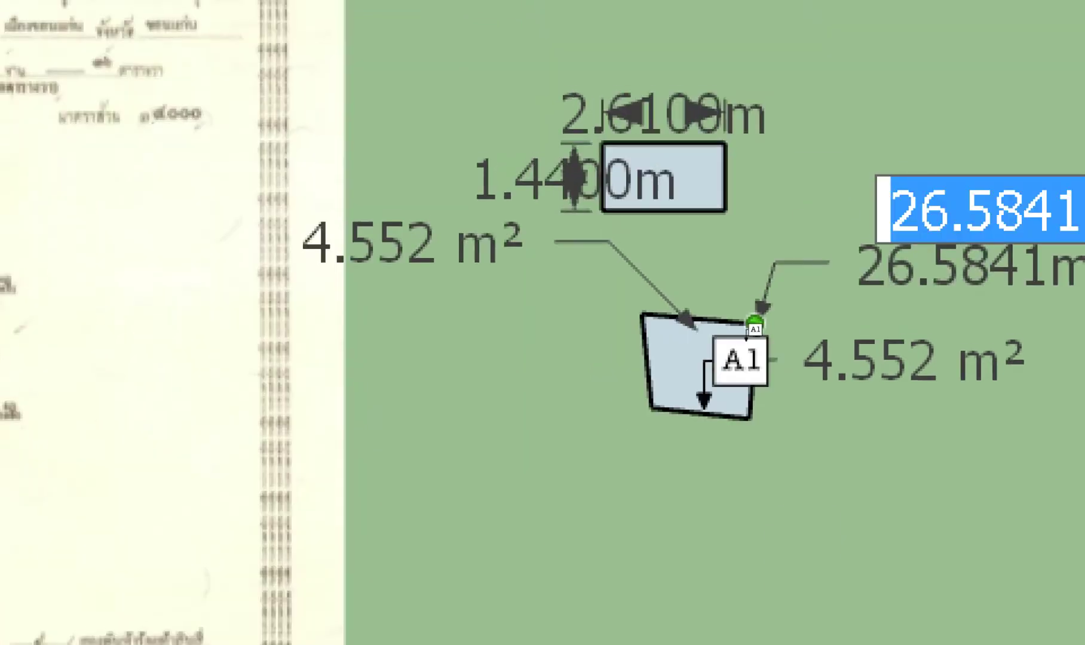
left_click(775, 577)
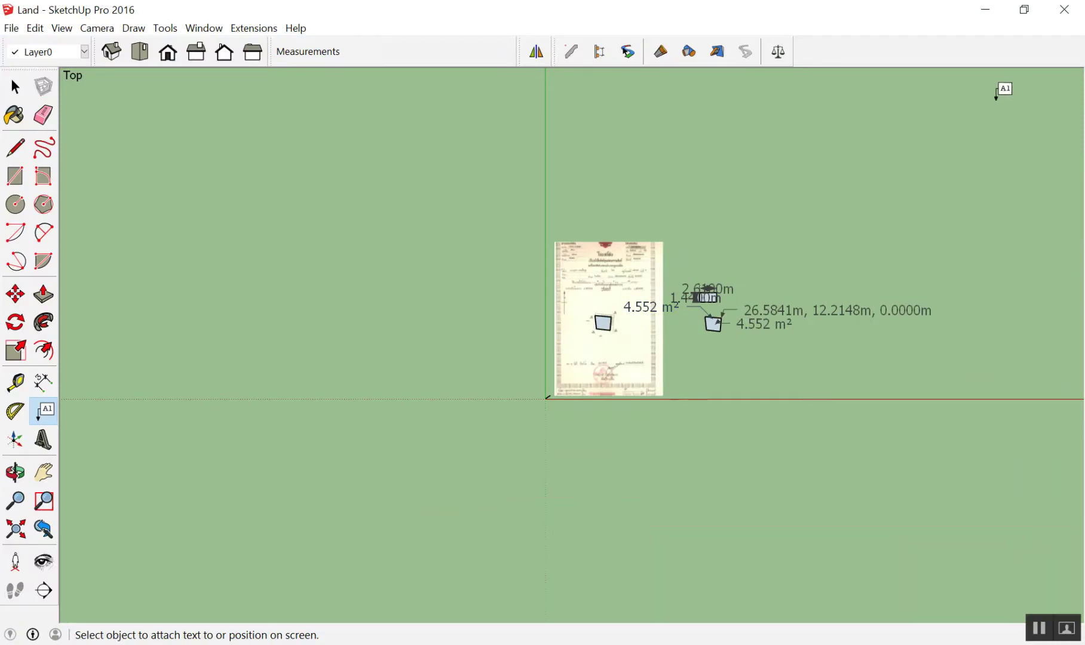
left_click(995, 95)
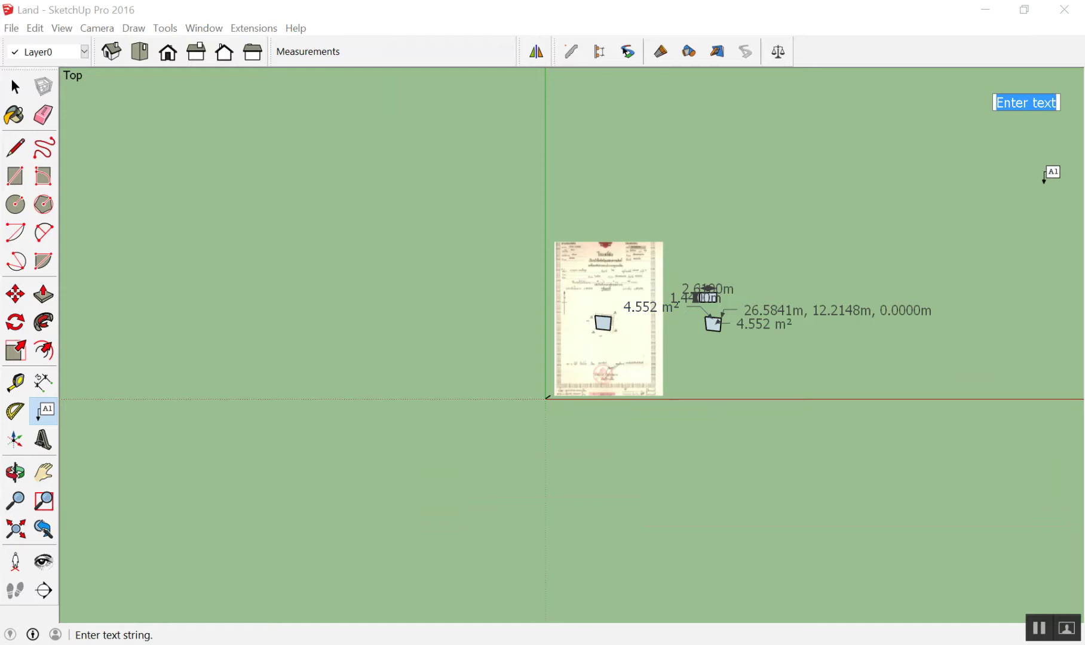
Step: Erase the unwanted placeholder text note at the upper right
left_click(1024, 127)
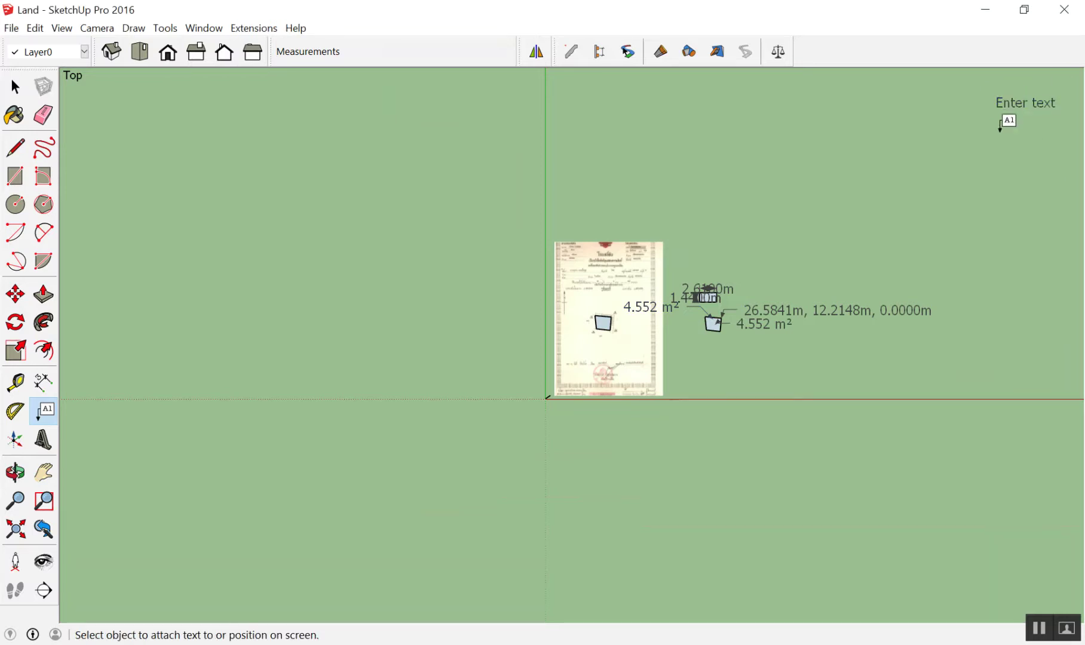
key("space")
key("e")
middle_click_drag(923, 66, 950, 78, "shift")
left_click(1003, 102)
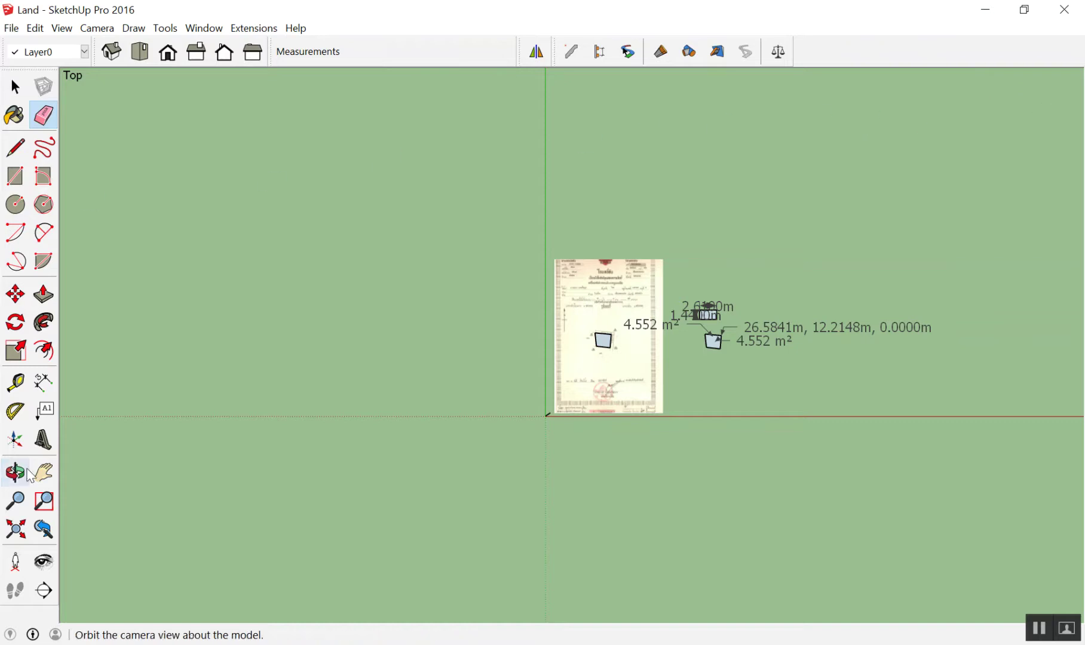
Step: Place a free-standing text note reading 11,744 at the upper right
left_click(43, 410)
left_click(978, 102)
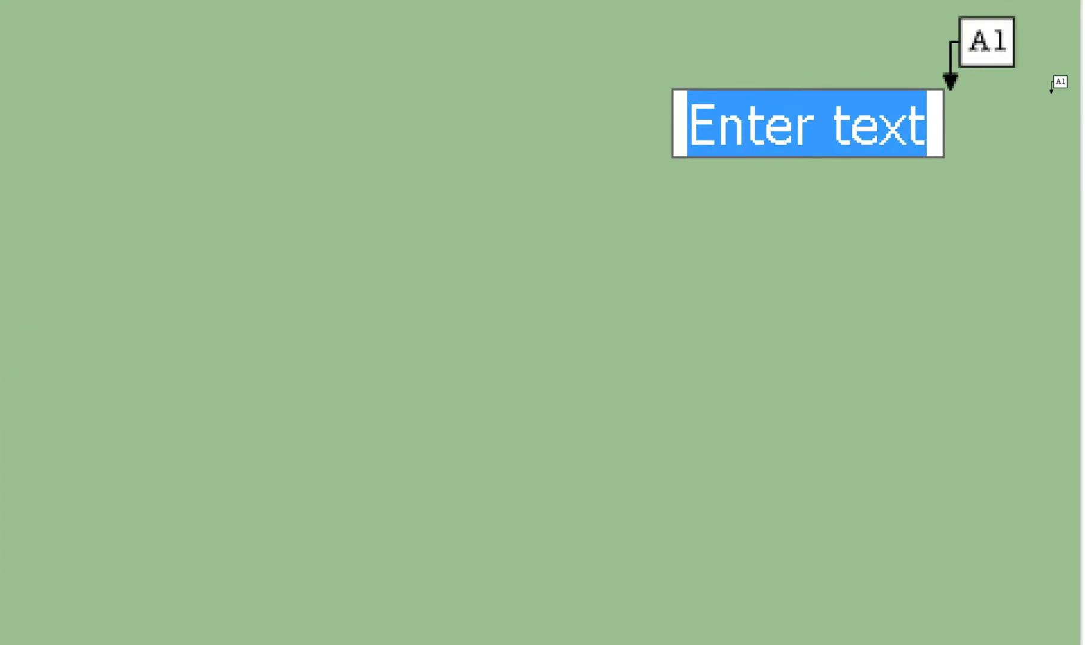
type("11")
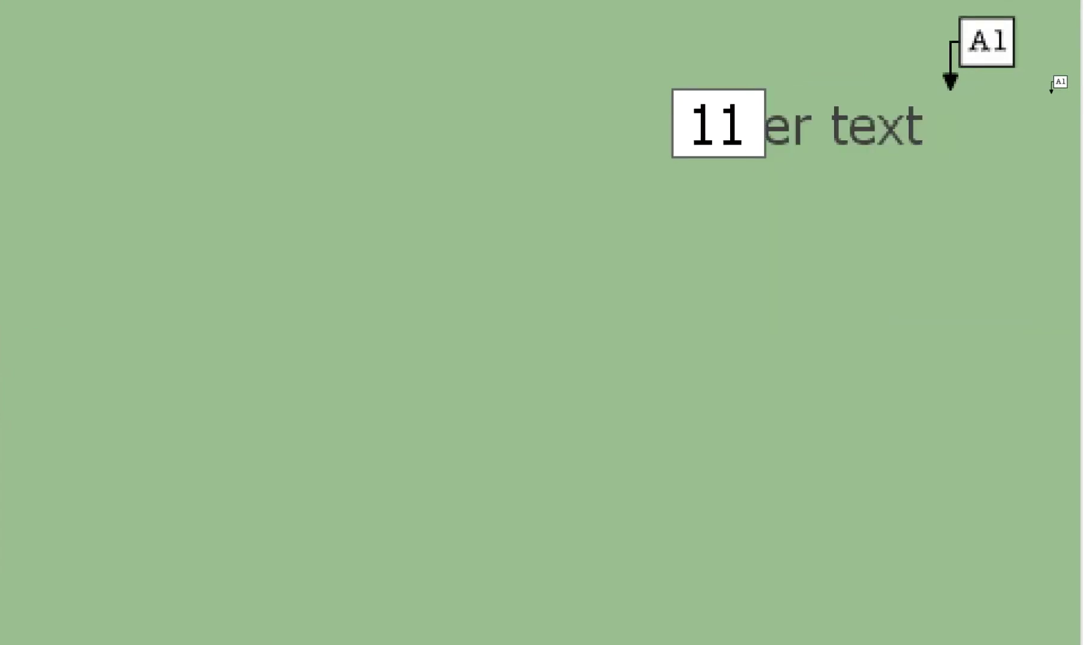
type(",")
type("7644")
key("BackSpace")
key("BackSpace")
key("BackSpace")
type("44")
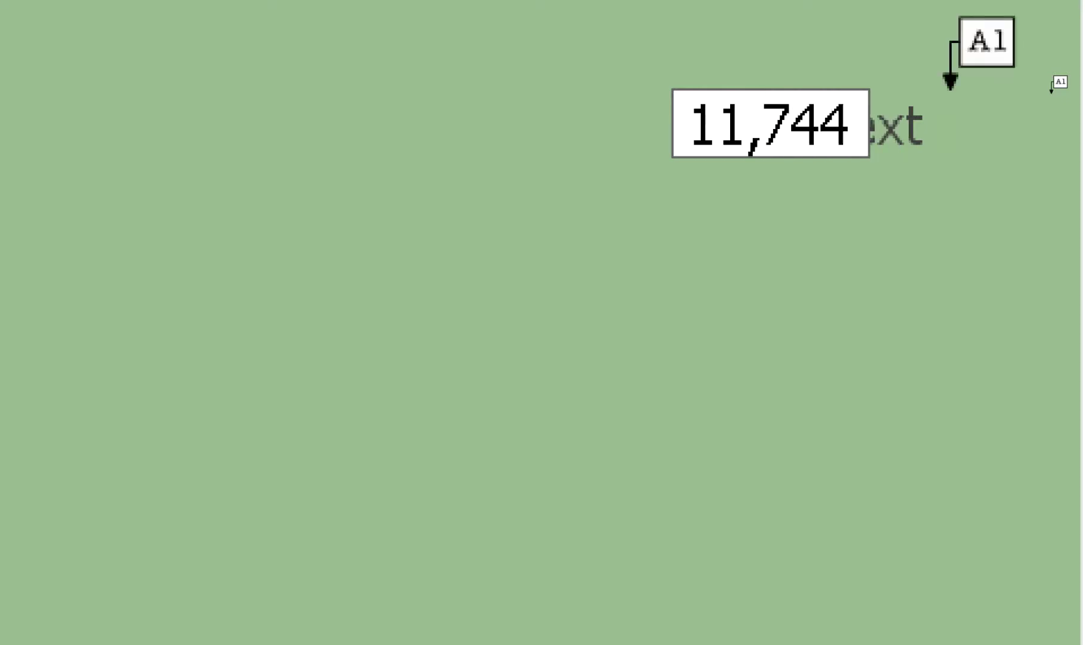
left_click(896, 268)
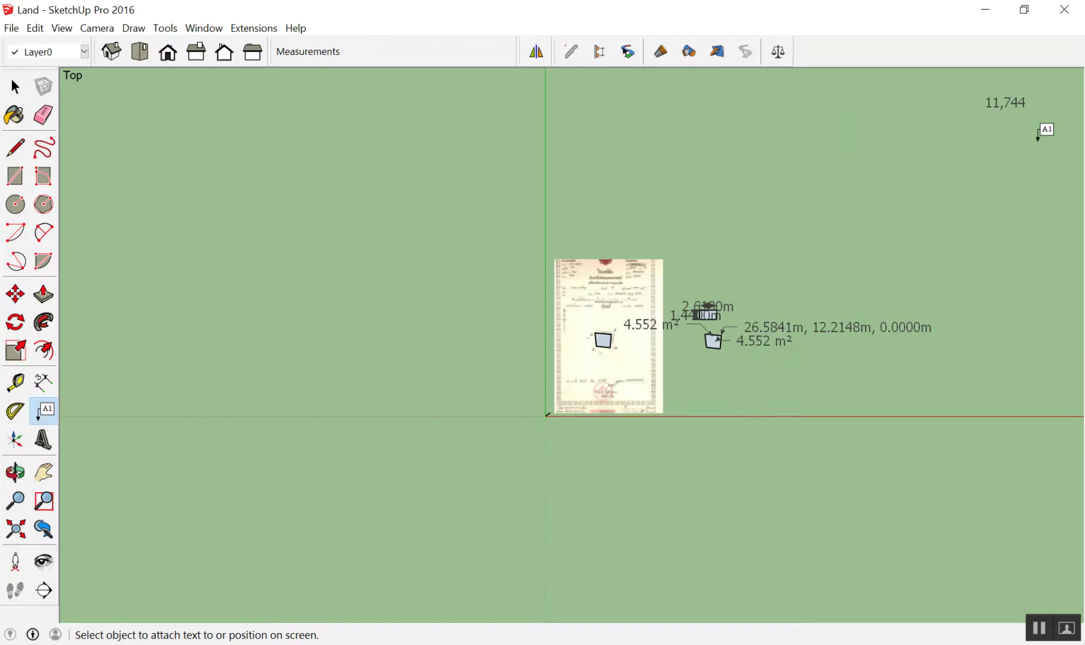
scroll(642, 309, "up", 3)
Step: Append the Thai square-metre unit so the area label reads '11,744 ตร.ม.'
scroll(567, 286, "up", 2)
scroll(522, 302, "up", 3)
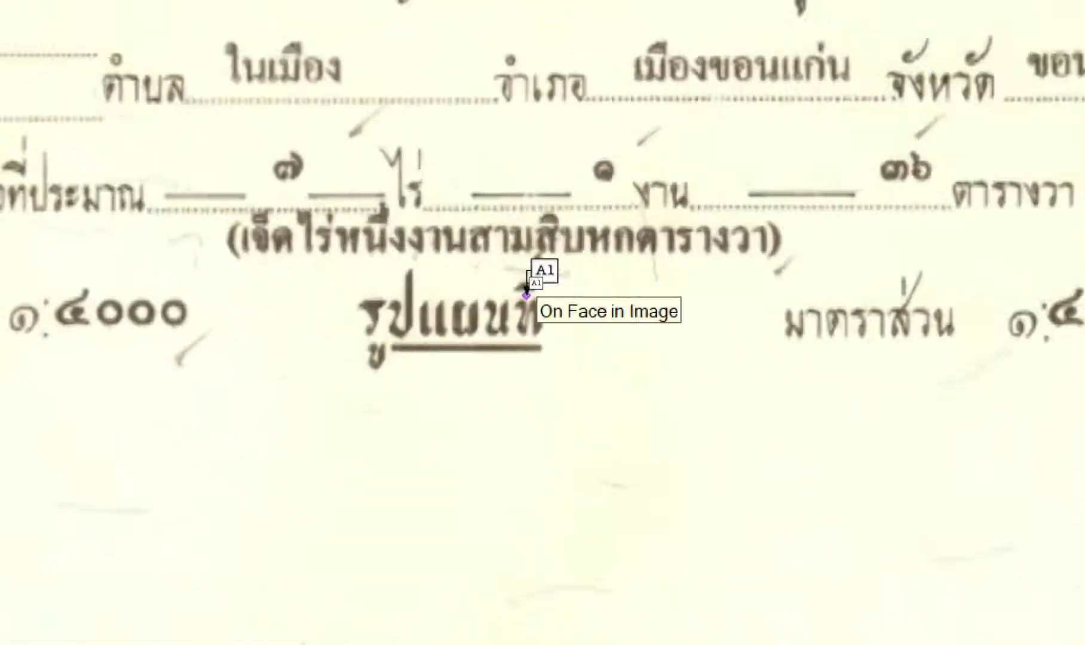
scroll(522, 301, "down", 5)
key("space")
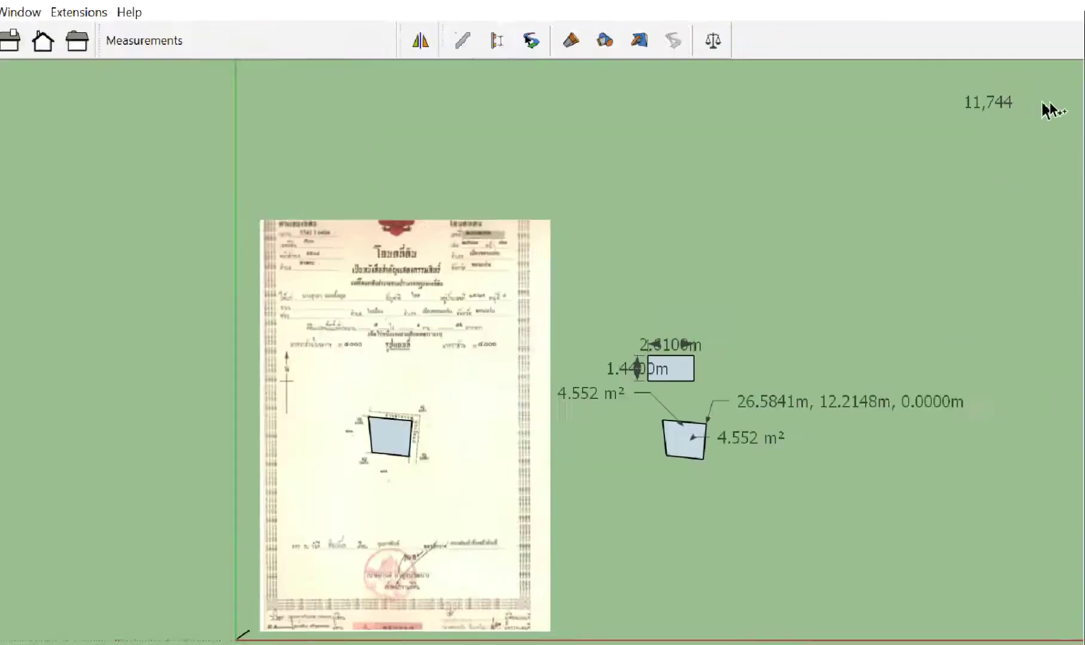
double_click(894, 85)
left_click(896, 84)
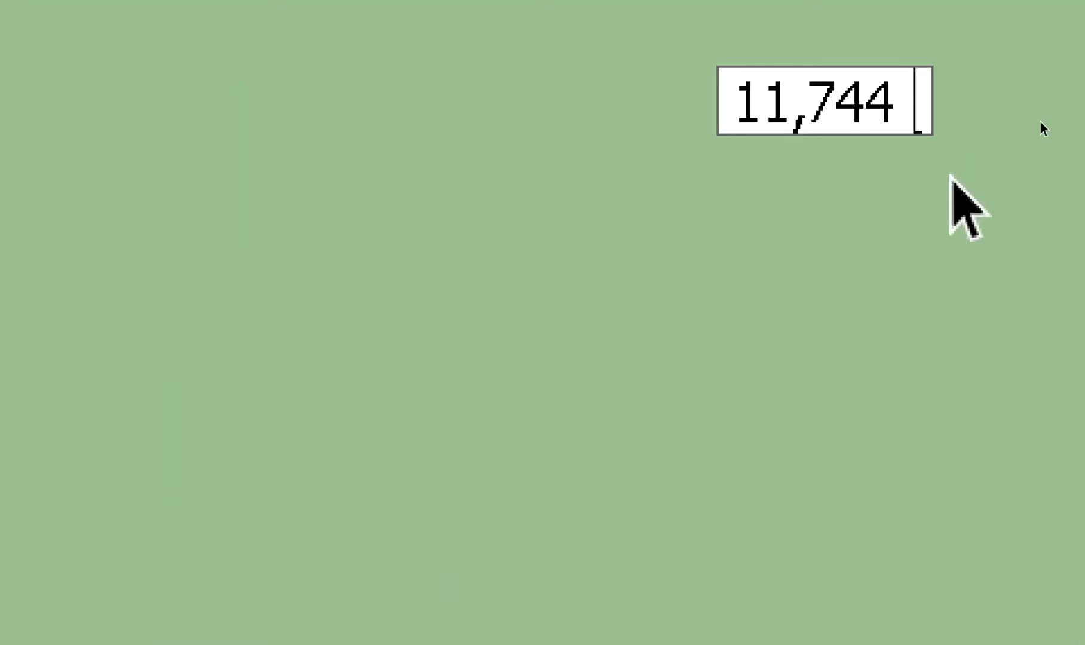
type("ตร.")
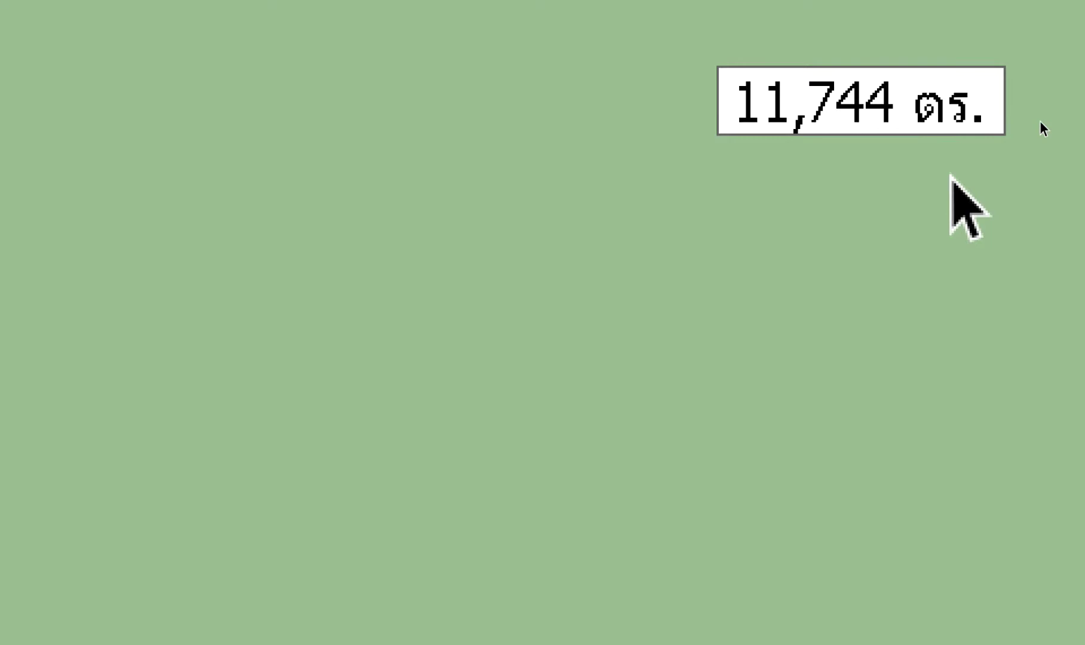
type("ม")
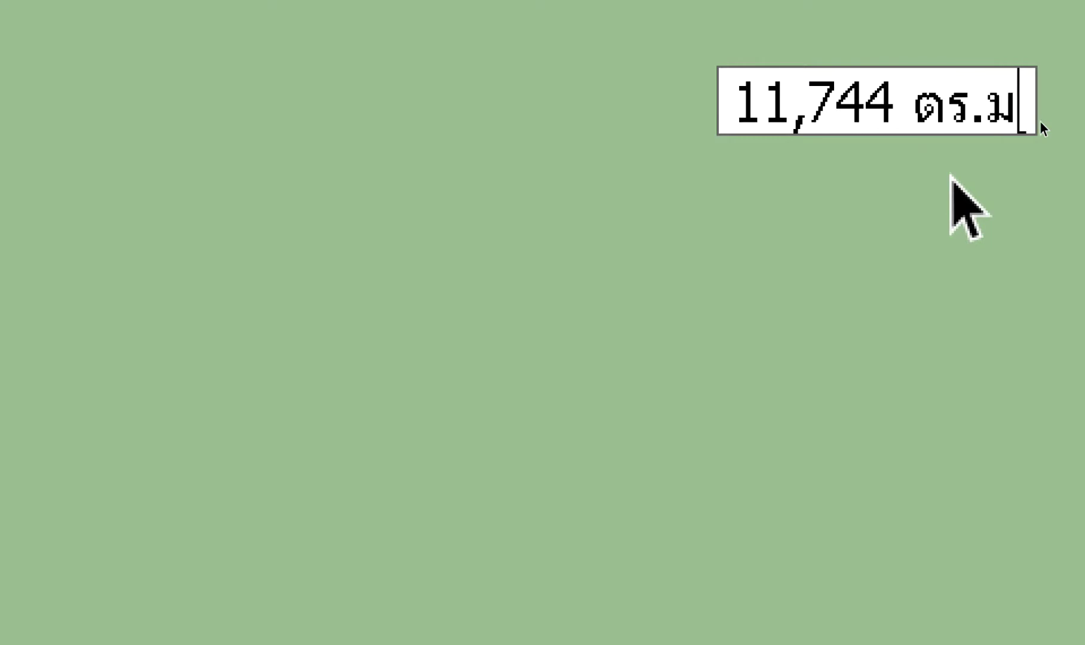
type(".")
left_click(951, 180)
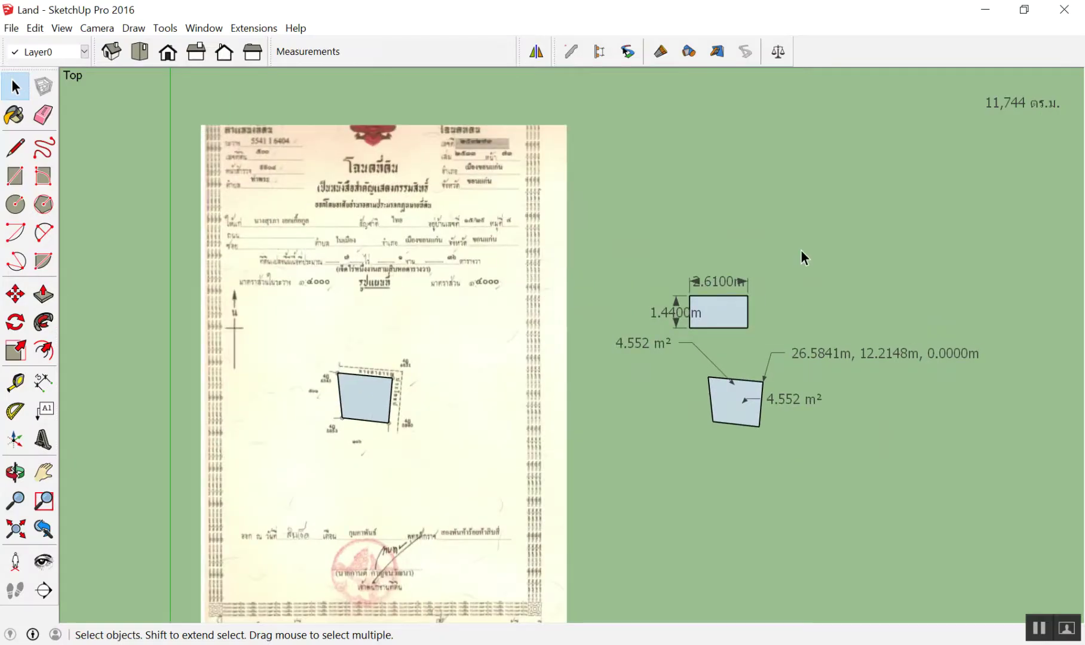
Step: Delete the small measured rectangle and its dimensions, then add a '4.552' text label below 11,744 ตร.ม
left_click_drag(800, 249, 670, 325)
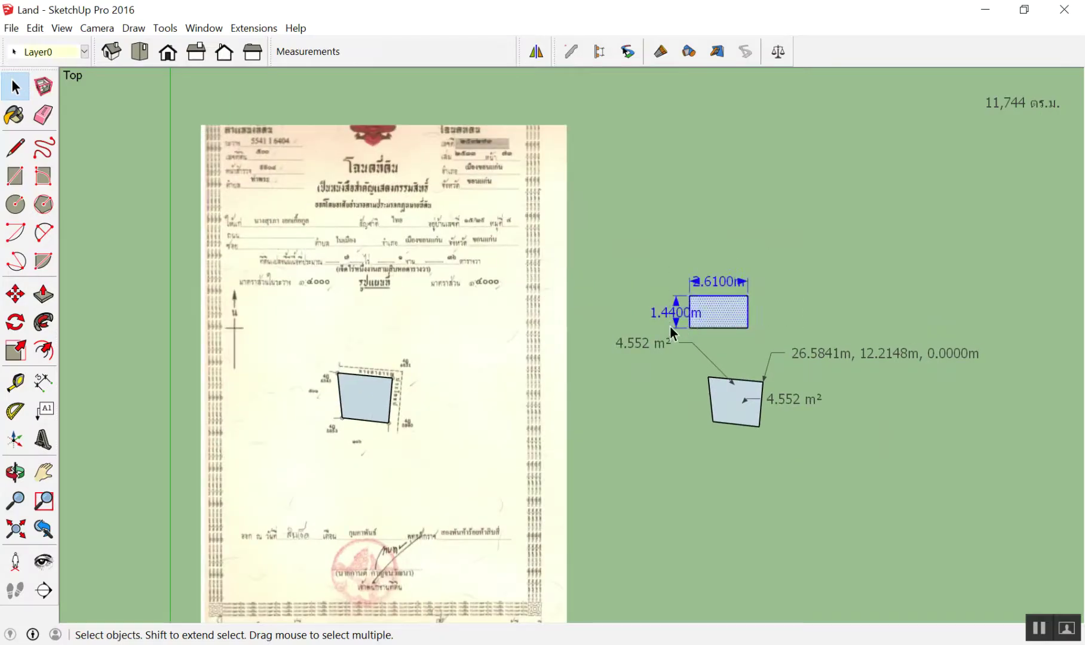
key("Delete")
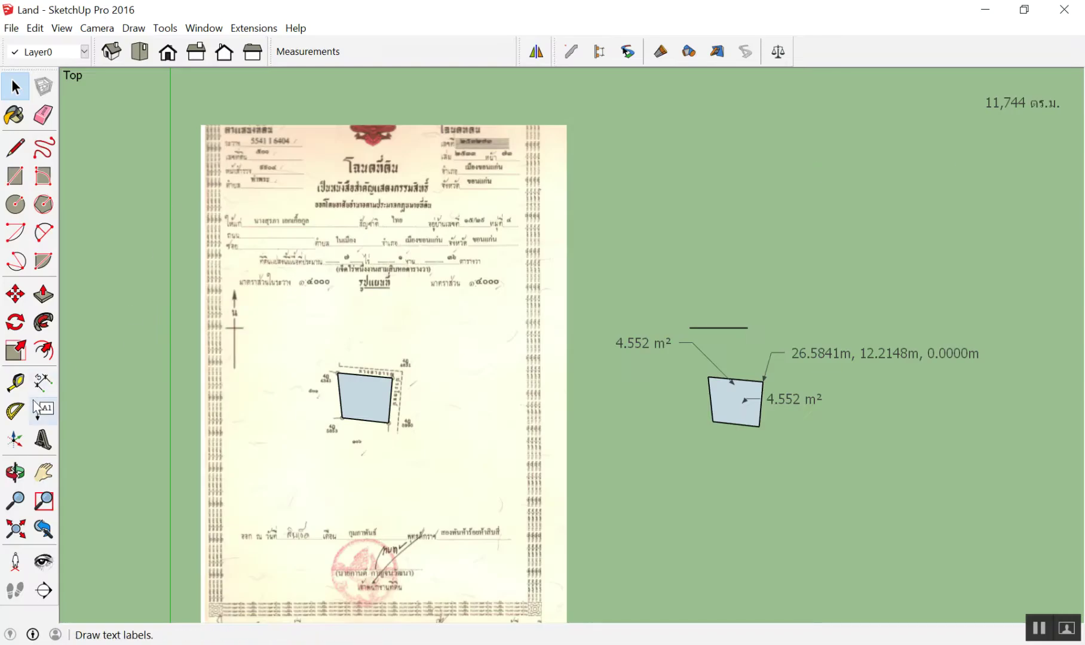
left_click(38, 410)
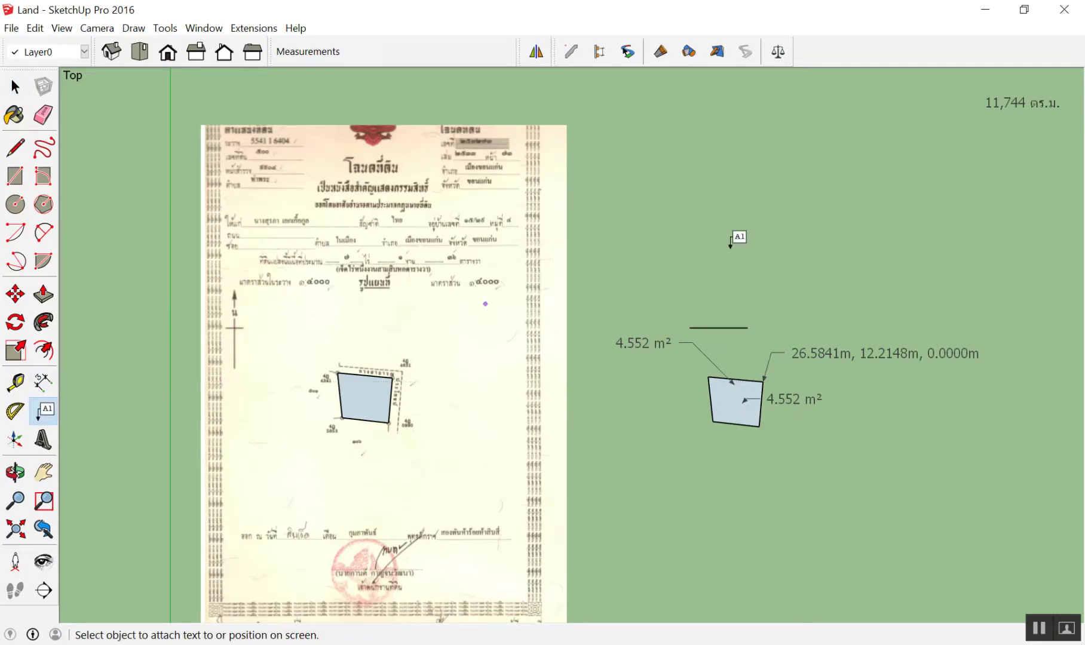
left_click(977, 136)
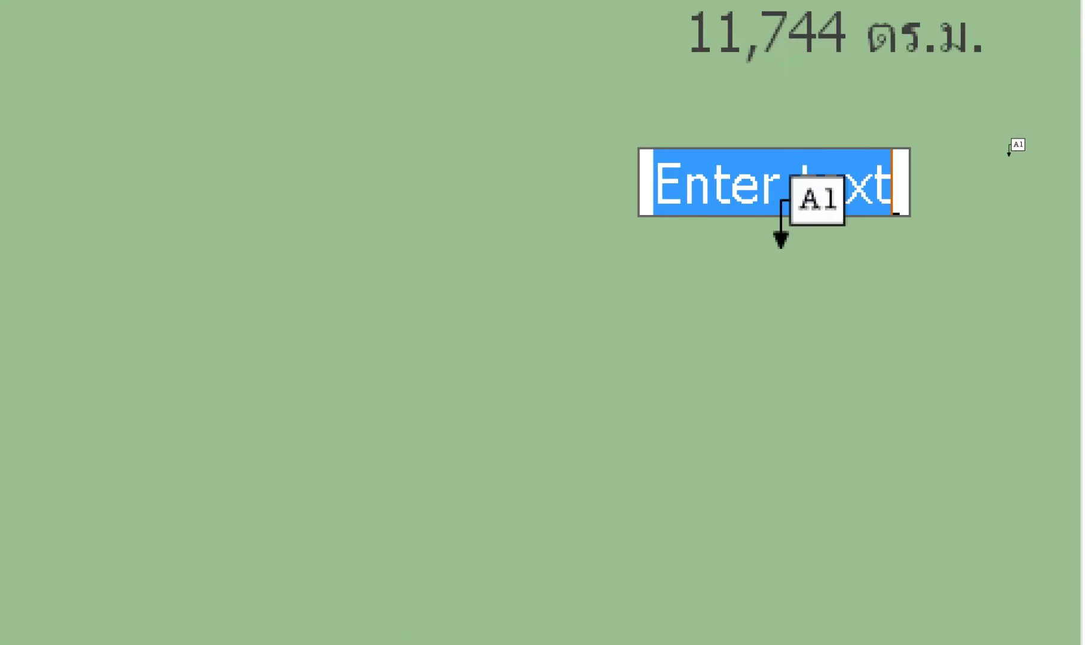
type("ภาถถ")
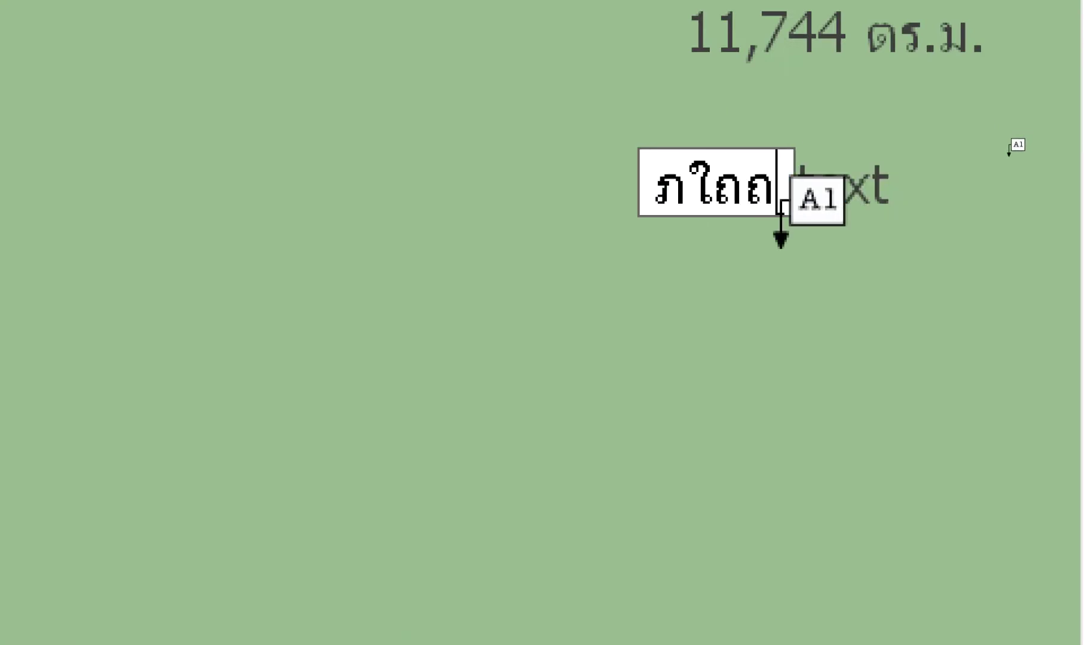
type("/")
key("BackSpace")
key("BackSpace")
key("BackSpace")
key("BackSpace")
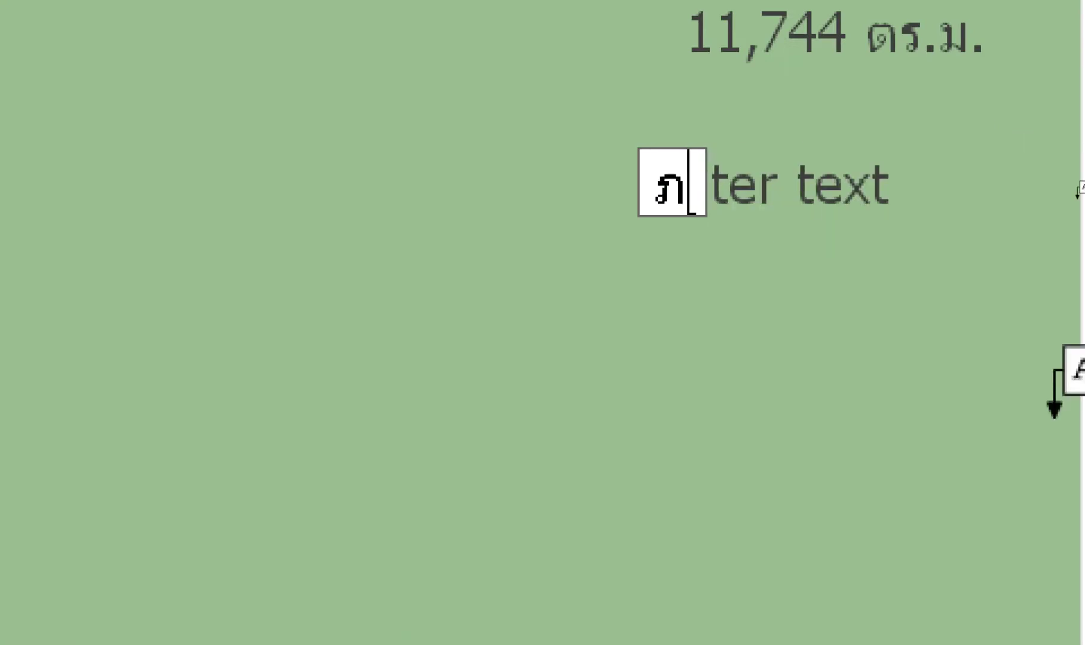
key("BackSpace")
type(".552")
key("Escape")
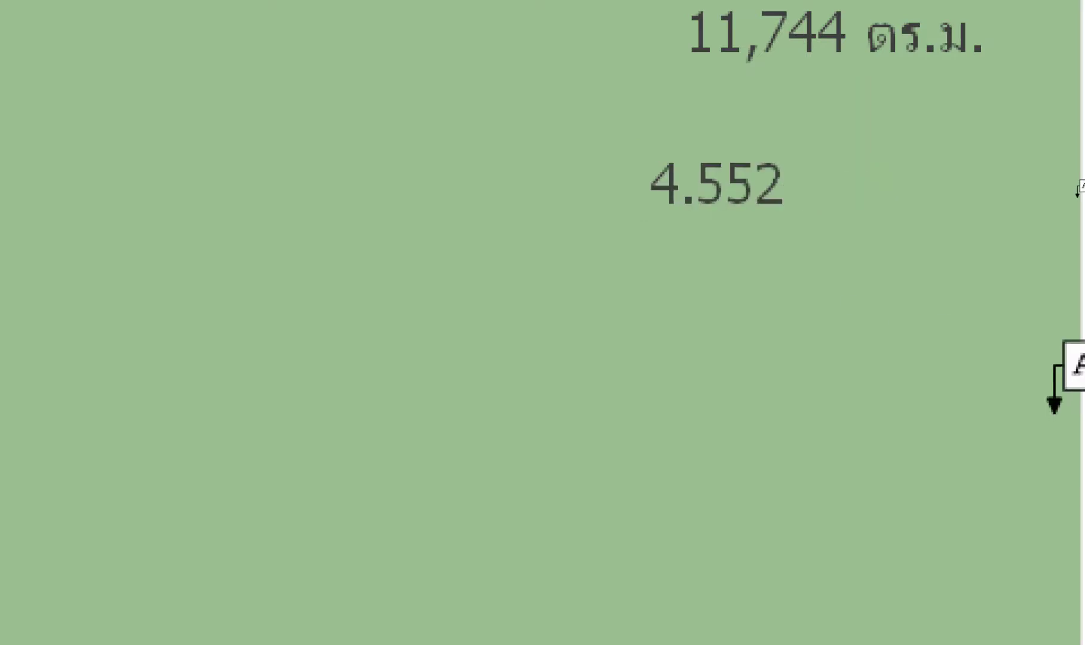
mouse_move(522, 116)
left_mouse_down()
mouse_move(642, 102)
mouse_move(996, 107)
left_mouse_up()
left_click_drag(656, 336, 693, 333)
left_click_drag(671, 317, 690, 320)
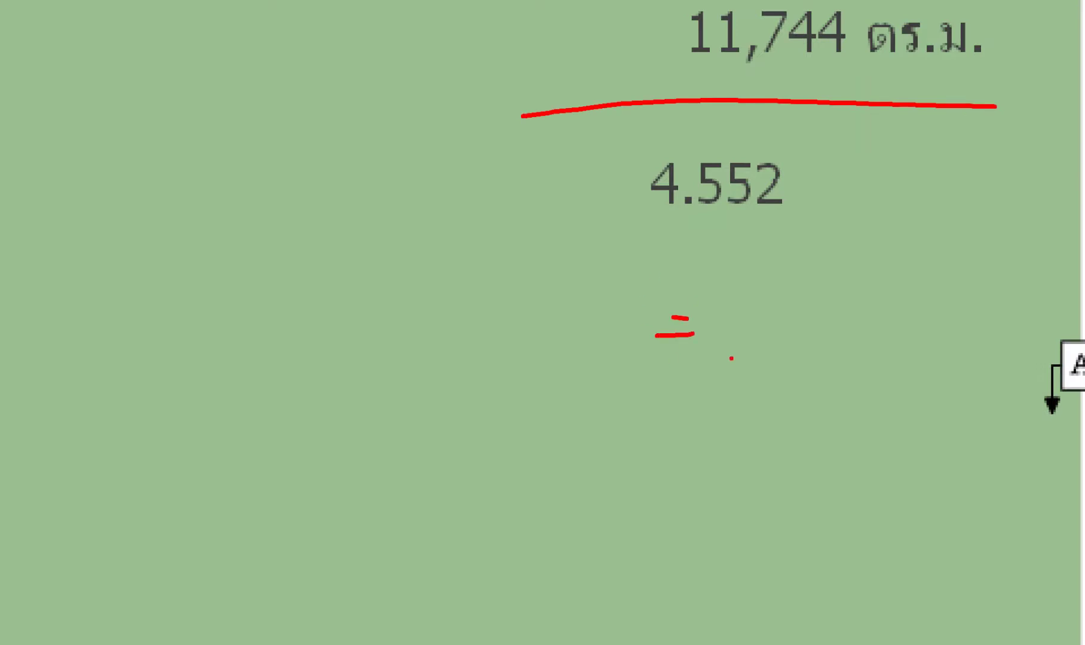
left_click_drag(734, 364, 817, 345)
left_click_drag(755, 304, 807, 315)
mouse_move(706, 342)
left_mouse_down()
mouse_move(909, 228)
mouse_move(1031, 212)
left_mouse_up()
left_click_drag(560, 289, 449, 356)
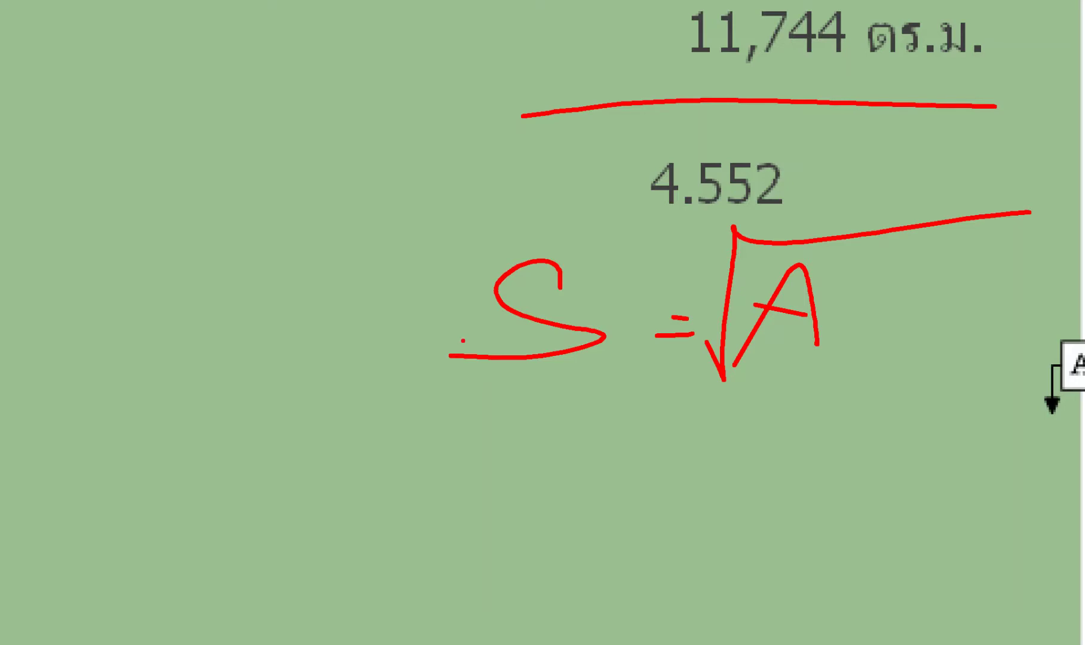
mouse_move(205, 422)
left_mouse_down()
mouse_move(261, 422)
mouse_move(204, 513)
left_mouse_up()
left_click_drag(279, 421, 270, 426)
mouse_move(342, 439)
left_mouse_down()
mouse_move(380, 493)
mouse_move(403, 459)
left_mouse_up()
left_click_drag(463, 417, 455, 506)
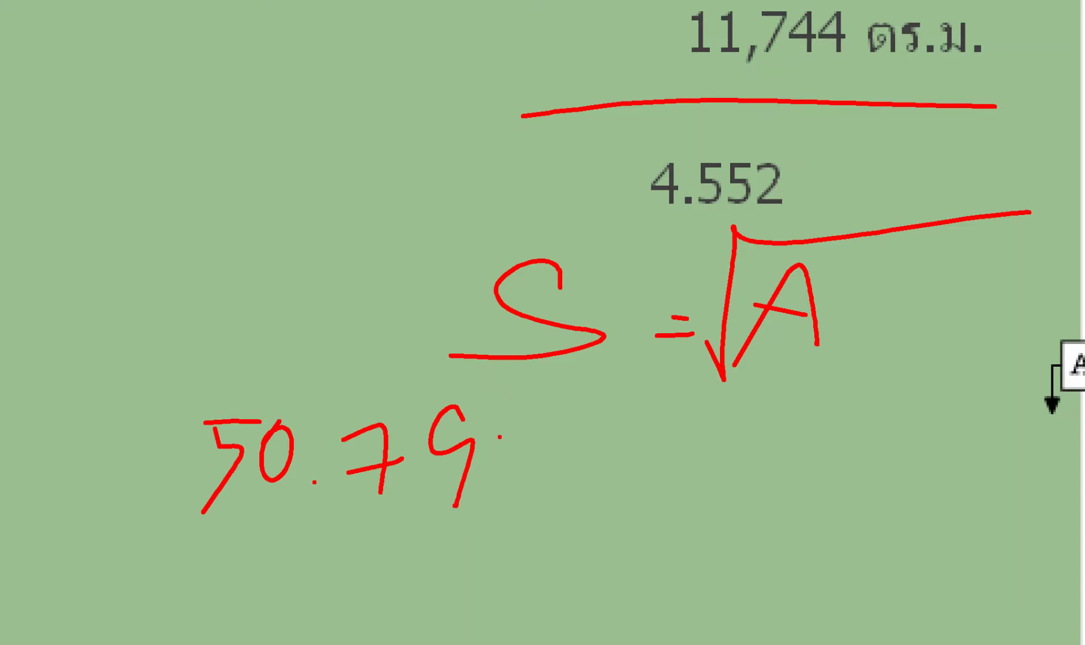
left_click_drag(498, 436, 511, 497)
left_click_drag(536, 438, 545, 527)
mouse_move(595, 449)
left_mouse_down()
mouse_move(637, 458)
mouse_move(592, 503)
mouse_move(576, 502)
left_mouse_up()
mouse_move(681, 444)
left_mouse_down()
mouse_move(714, 483)
mouse_move(707, 508)
left_mouse_up()
left_click_drag(741, 442, 775, 512)
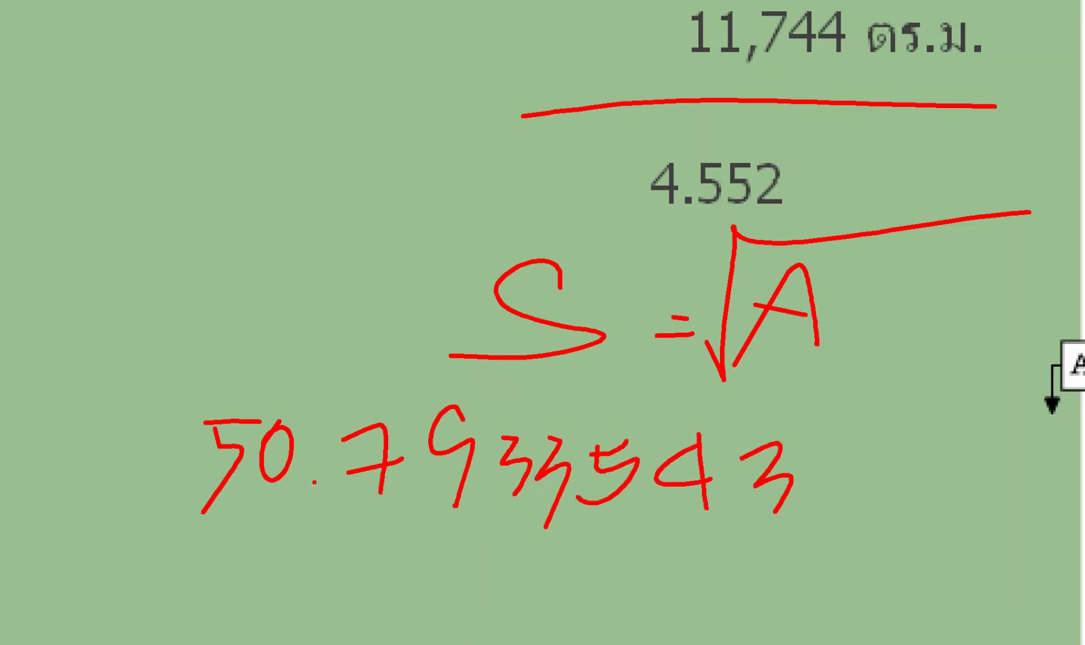
left_click_drag(825, 443, 857, 529)
mouse_move(935, 418)
left_mouse_down()
mouse_move(973, 477)
mouse_move(925, 520)
left_mouse_up()
mouse_move(530, 312)
left_mouse_down()
mouse_move(1009, 395)
mouse_move(815, 552)
mouse_move(1011, 503)
left_mouse_up()
mouse_move(300, 79)
left_mouse_down()
mouse_move(323, 105)
mouse_move(281, 166)
left_mouse_up()
left_click_drag(259, 223, 254, 343)
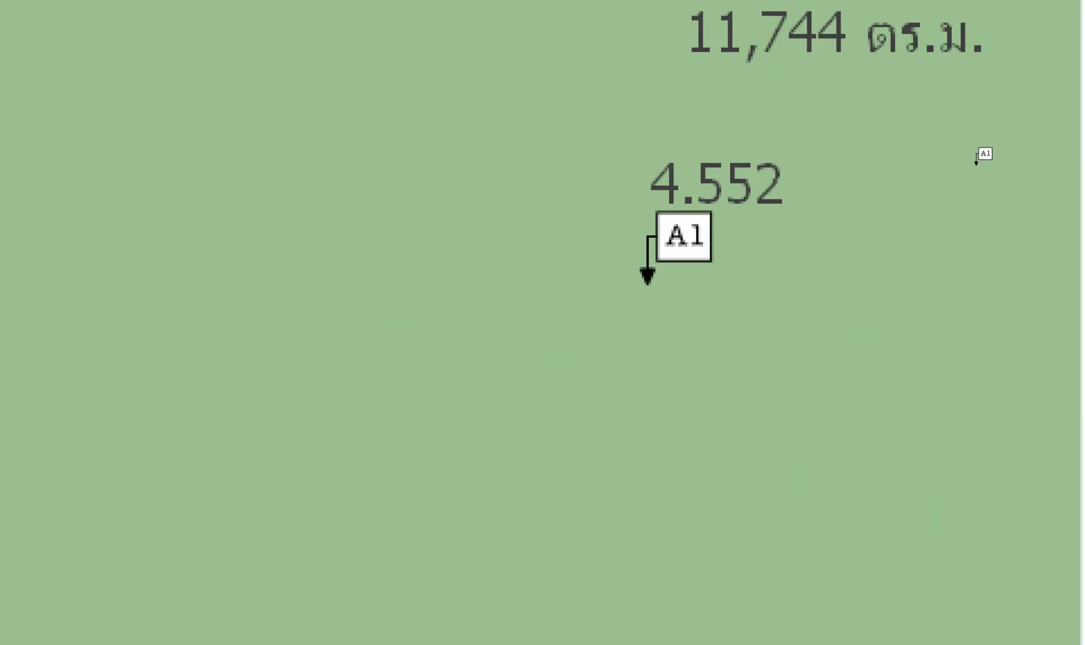
Step: Crossing-select and delete the stray edge line and both leader labels beside the plot shape
key("space")
scroll(960, 323, "up", 2)
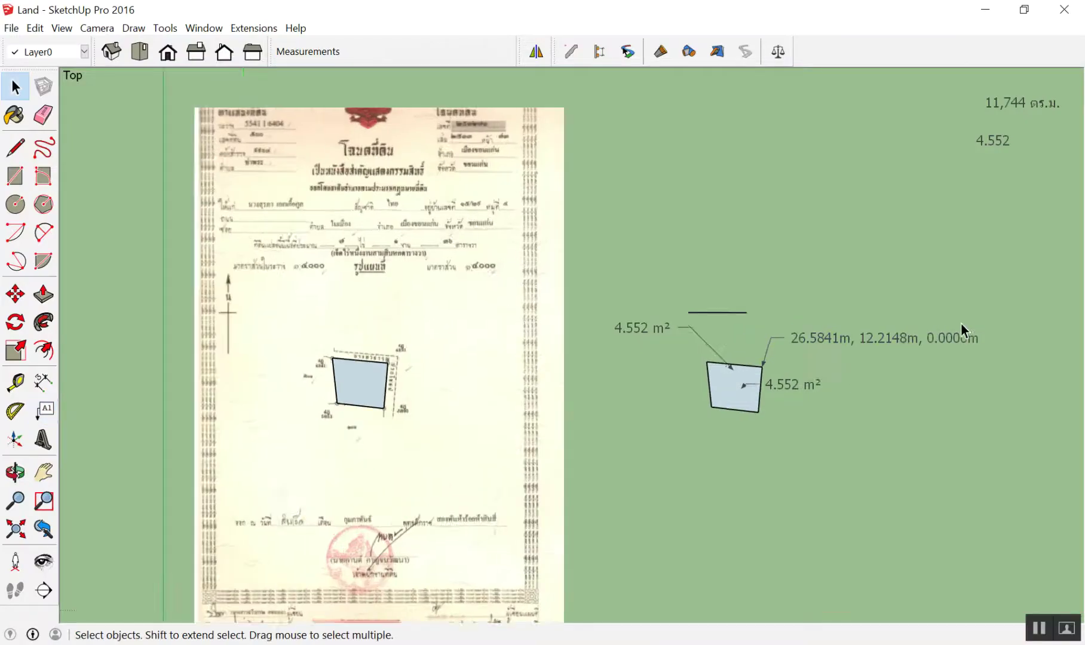
scroll(932, 325, "up", 2)
key("e")
key("space")
left_click_drag(727, 284, 449, 351)
key("Delete")
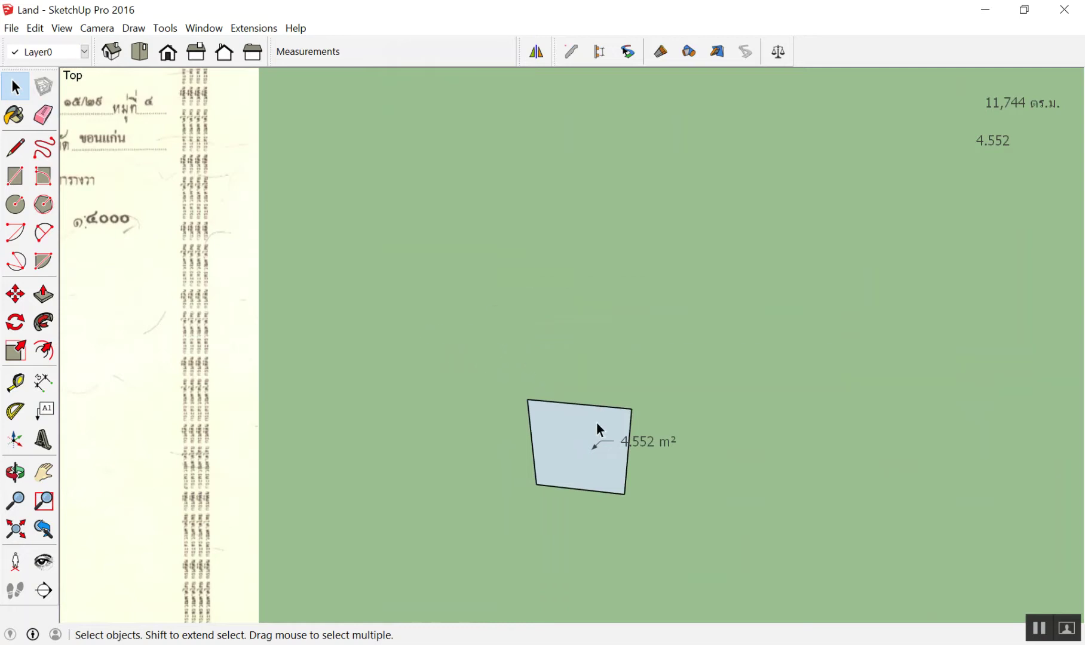
left_click(651, 441)
Step: Delete the last 4.552 m² label and scale the plot face uniformly by 50.793354394
key("Delete")
scroll(658, 435, "up", 2)
left_click_drag(342, 315, 660, 598)
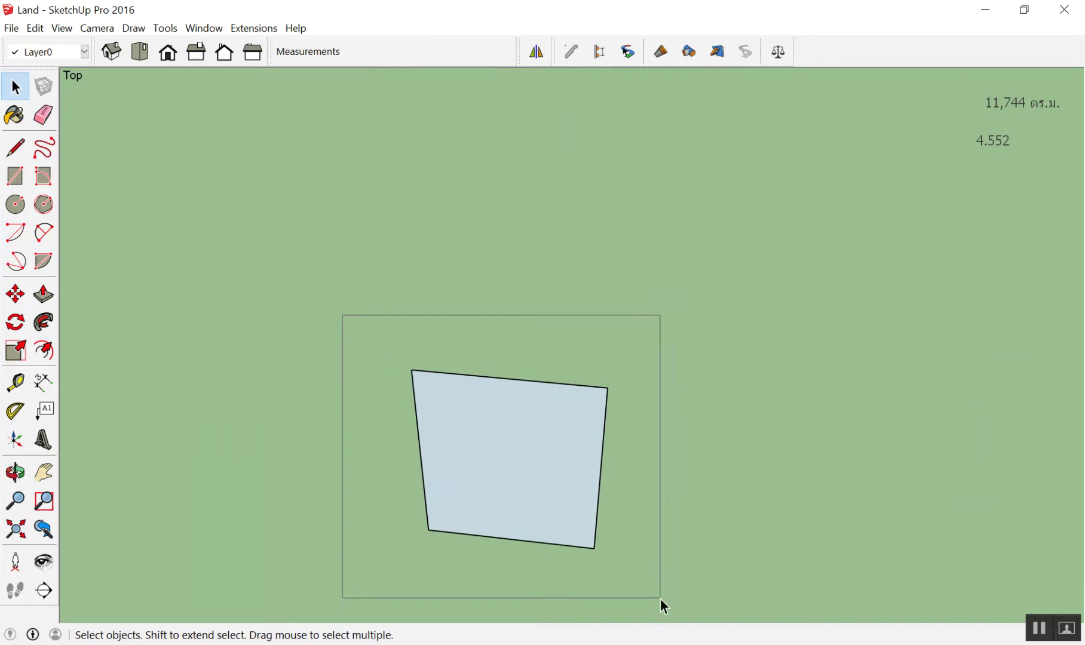
scroll(585, 370, "down", 1)
key("s")
left_click_drag(541, 313, 581, 278)
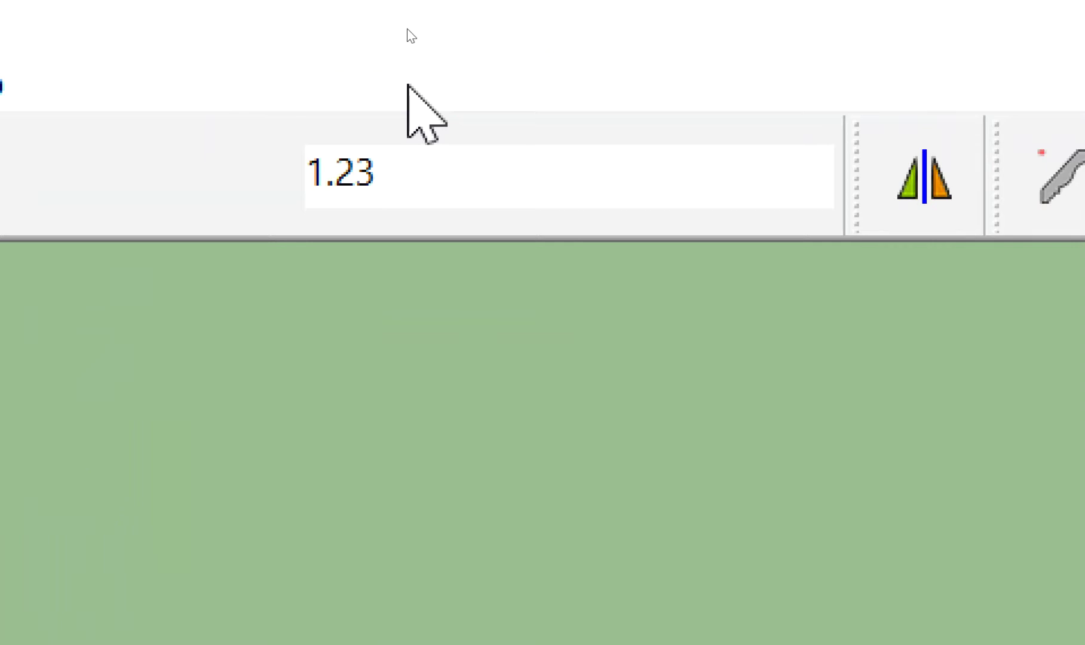
type("50.79")
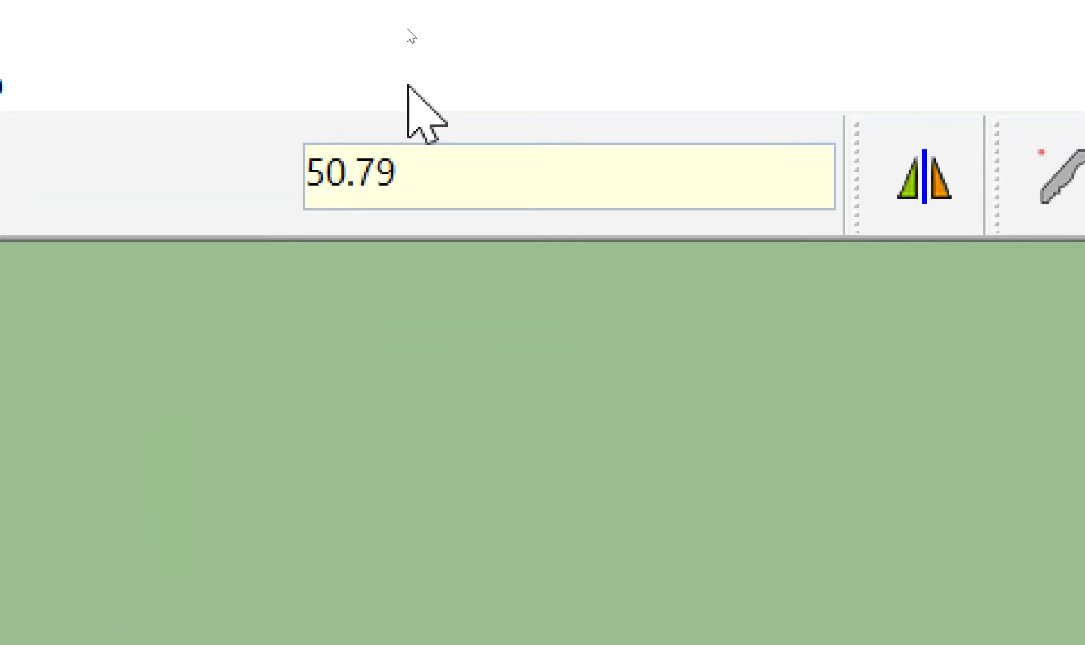
type("335")
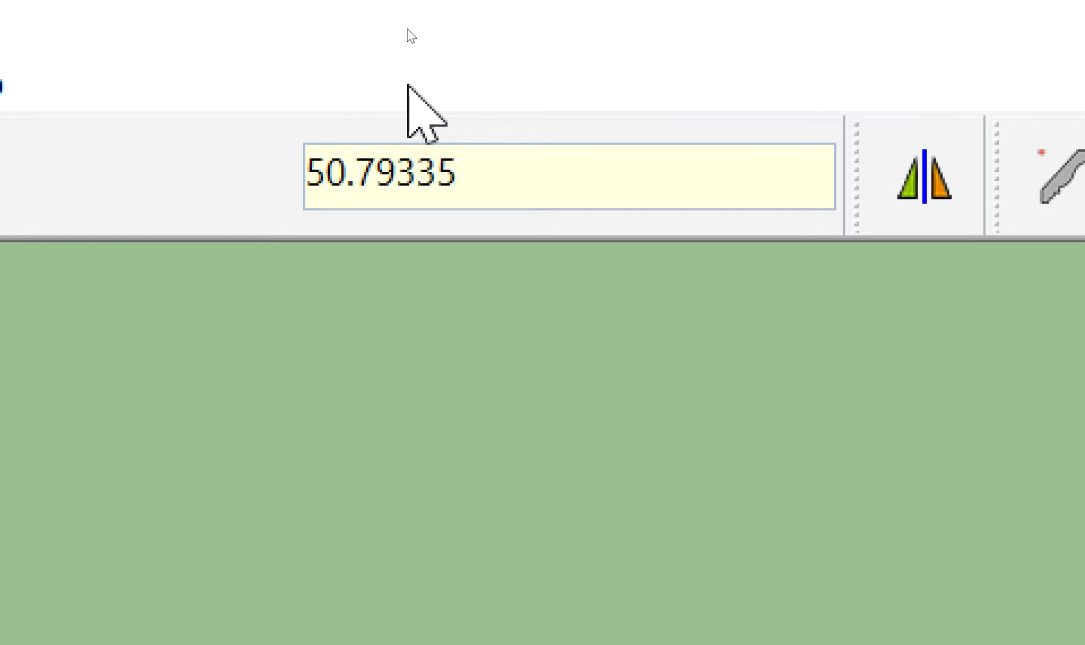
type("4394")
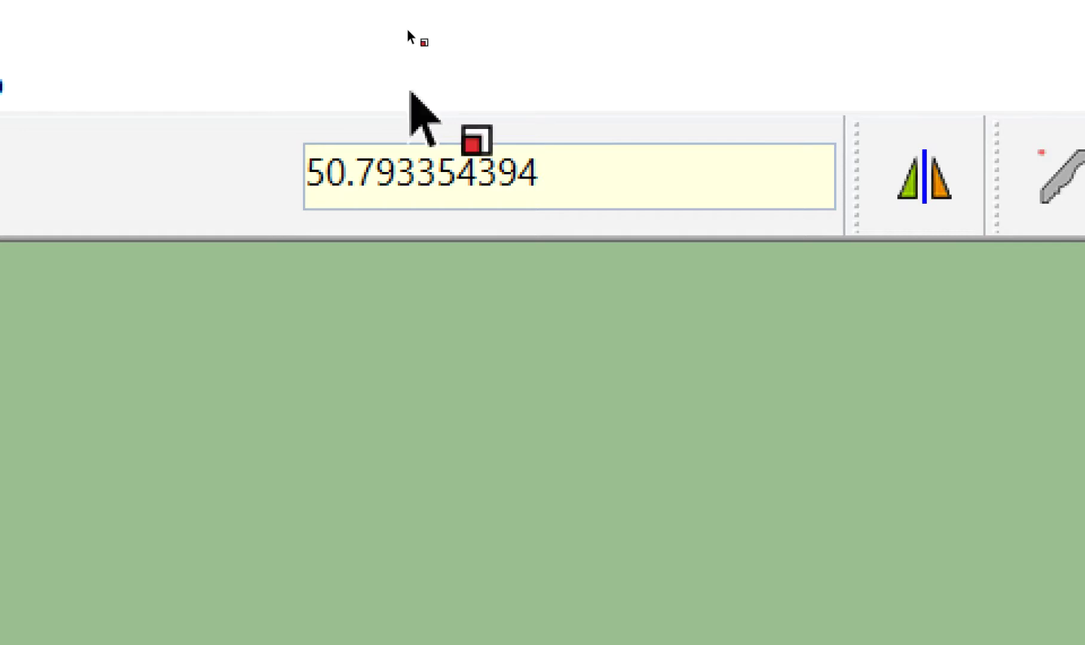
key("Return")
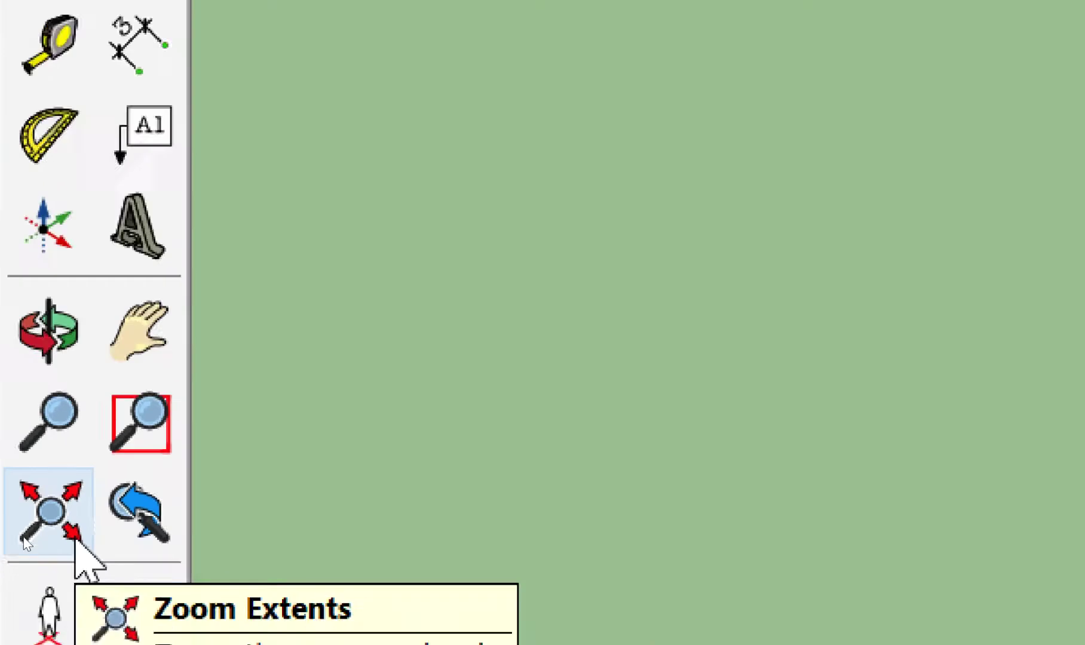
left_click(76, 538)
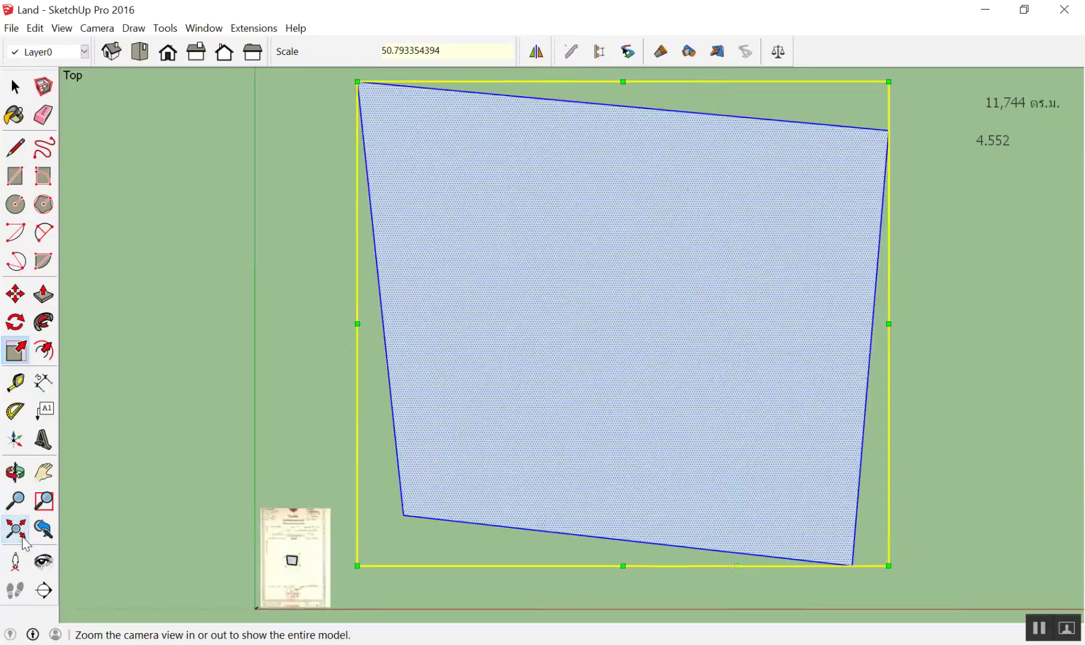
scroll(143, 485, "down", 1)
scroll(143, 485, "down", 3)
scroll(212, 437, "up", 4)
scroll(213, 438, "up", 1)
key("space")
left_click(923, 205)
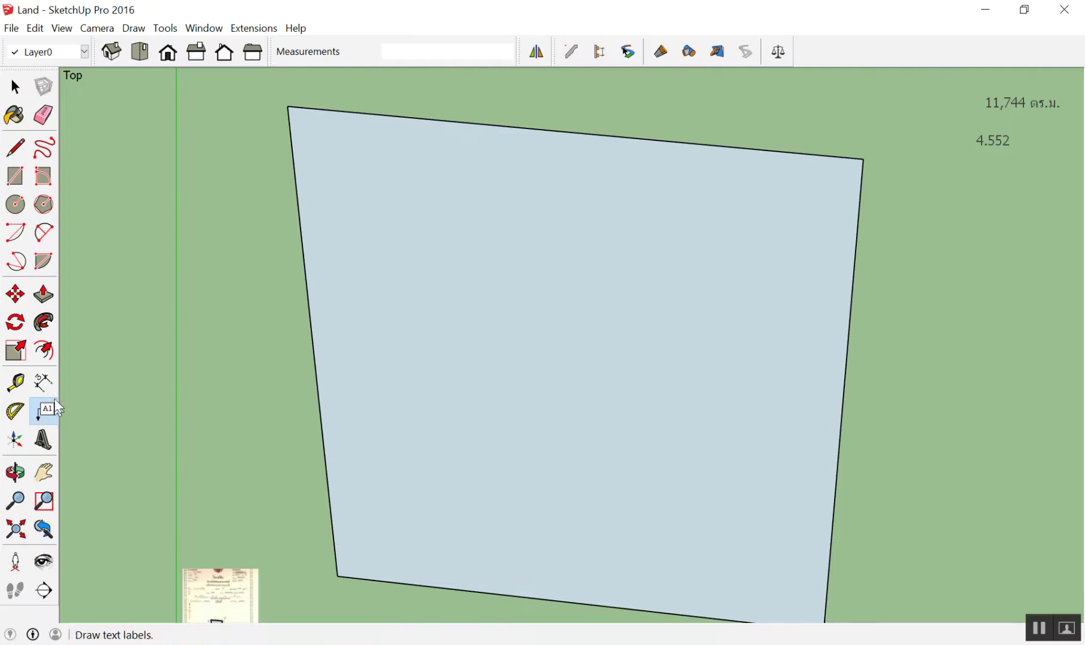
left_click(43, 411)
left_click(723, 178)
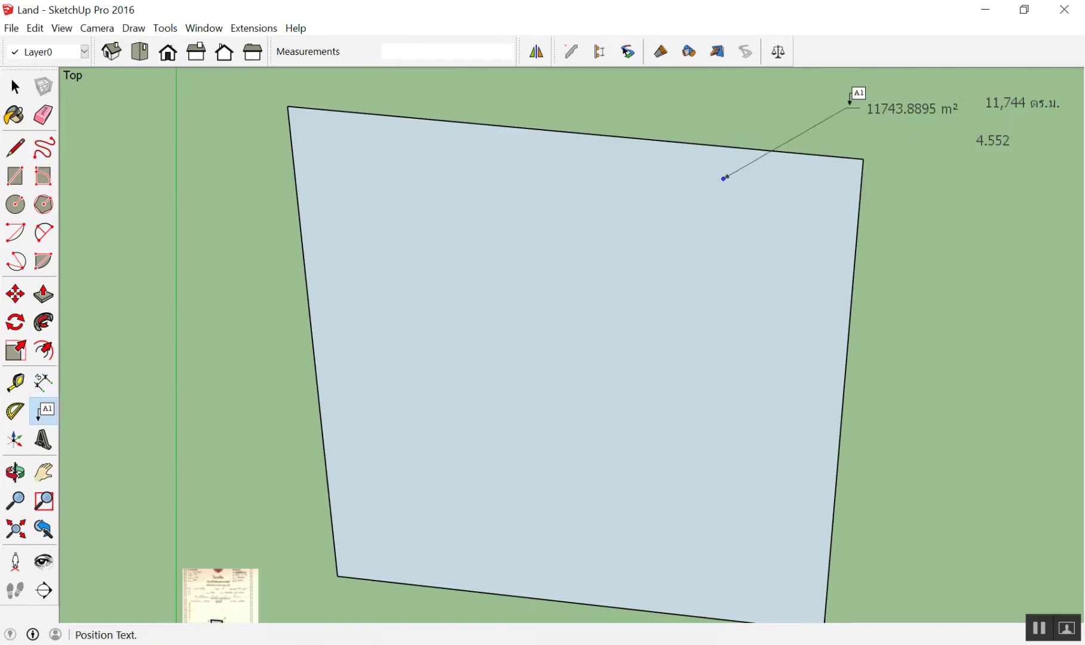
left_click(866, 93)
left_click(959, 158)
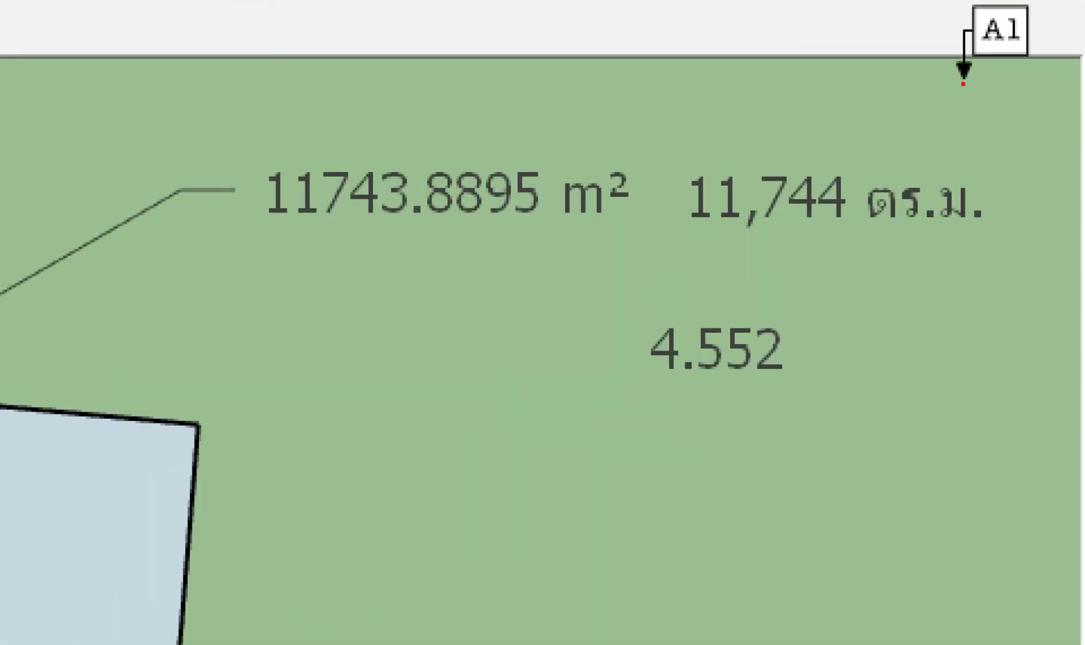
mouse_move(878, 160)
left_mouse_down()
mouse_move(703, 263)
mouse_move(865, 204)
left_mouse_up()
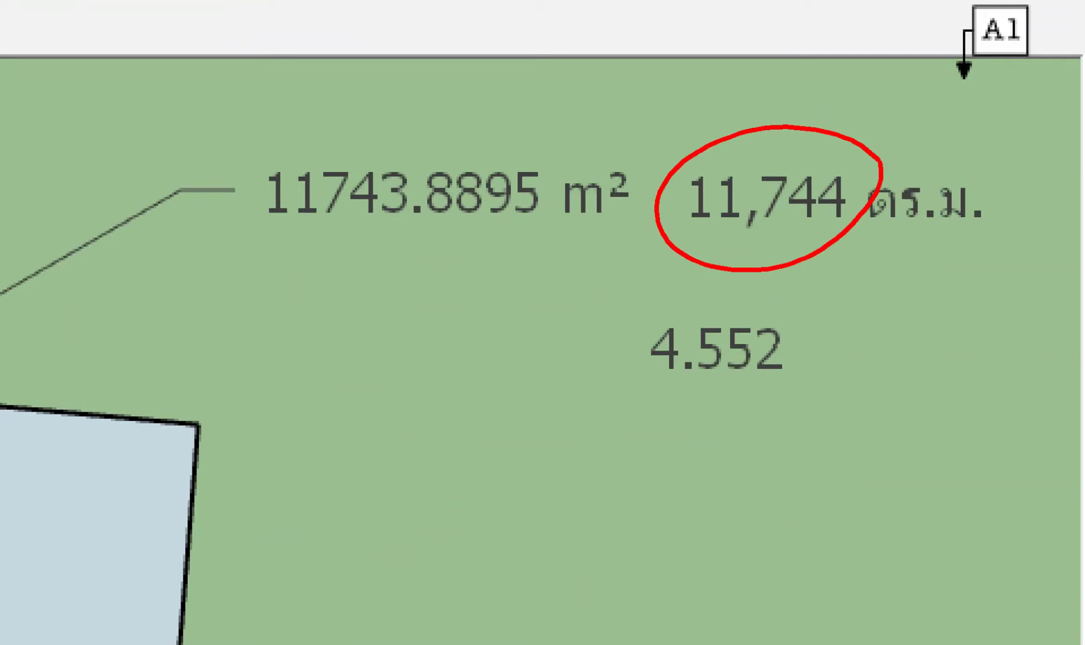
mouse_move(308, 245)
left_mouse_down()
mouse_move(564, 188)
mouse_move(266, 218)
mouse_move(289, 261)
left_mouse_up()
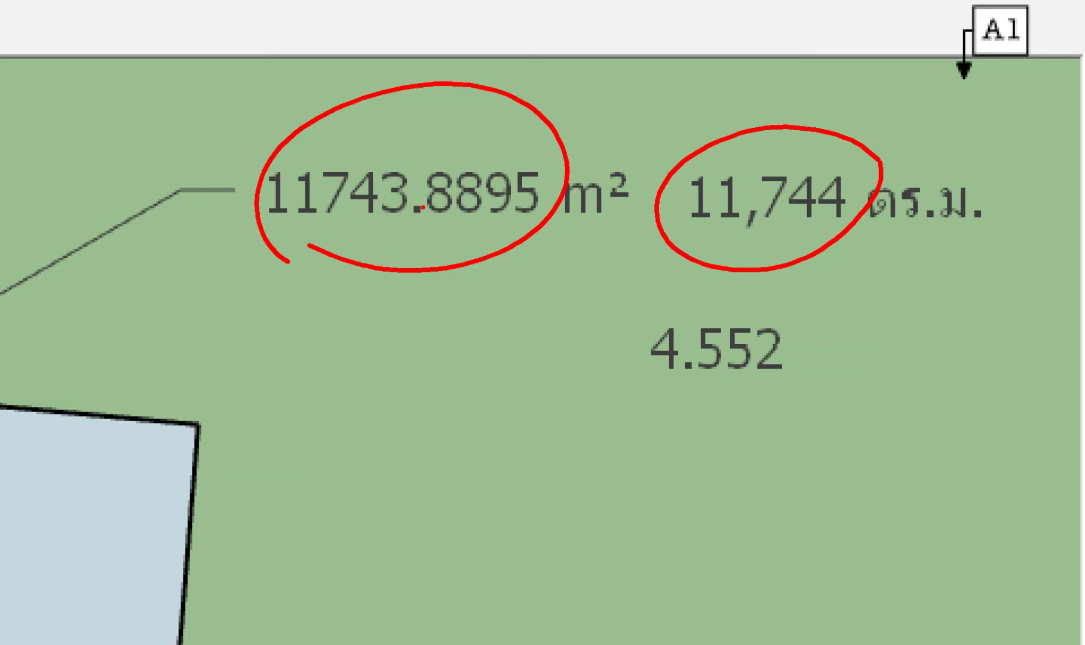
mouse_move(839, 338)
left_mouse_down()
mouse_move(746, 288)
mouse_move(799, 388)
mouse_move(819, 380)
left_mouse_up()
mouse_move(922, 138)
left_mouse_down()
mouse_move(860, 122)
mouse_move(811, 272)
mouse_move(904, 201)
left_mouse_up()
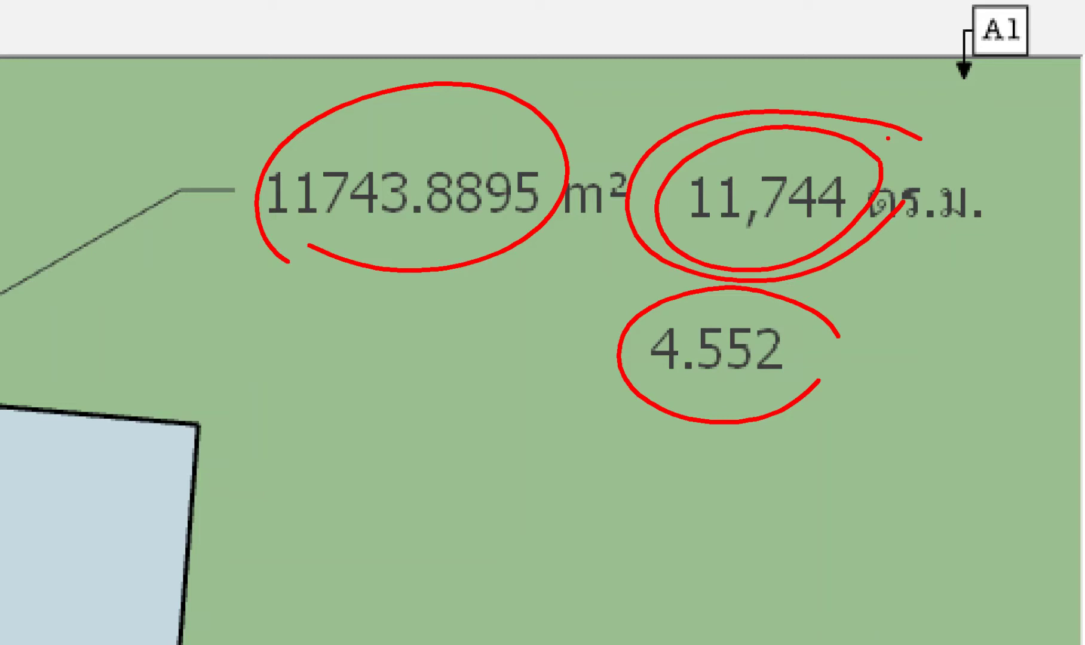
mouse_move(430, 425)
left_mouse_down()
mouse_move(476, 414)
mouse_move(435, 482)
left_mouse_up()
left_click_drag(511, 431, 496, 428)
mouse_move(563, 430)
left_mouse_down()
mouse_move(559, 469)
mouse_move(601, 444)
left_mouse_up()
left_click_drag(605, 407, 610, 435)
left_click(632, 428)
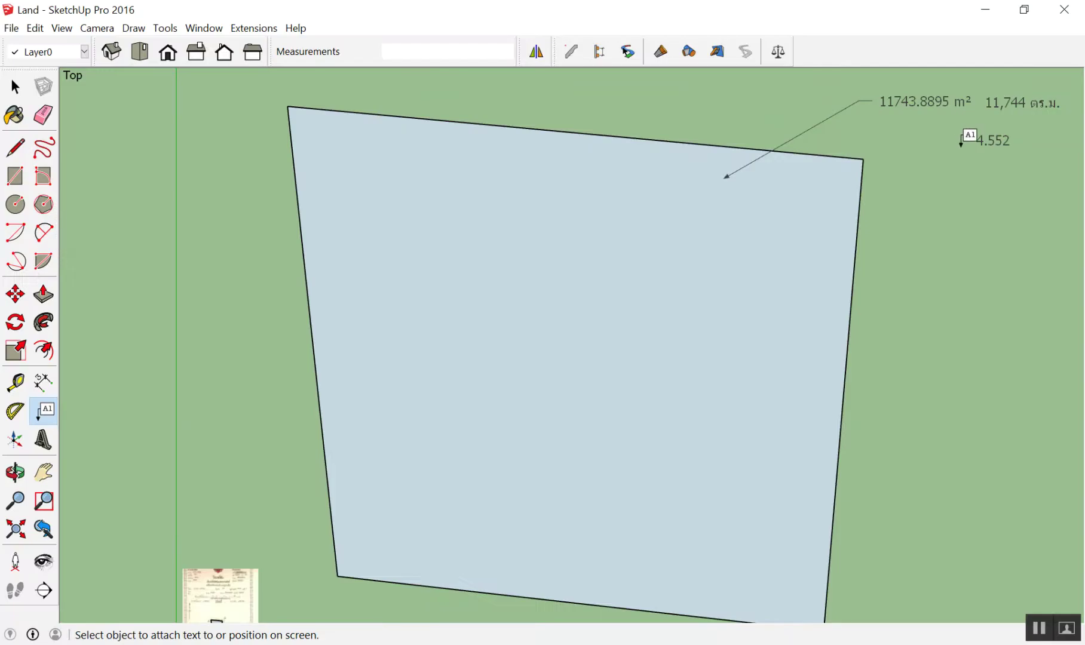
key("space")
Step: Dimension the parcel's top, left and right edges (125.4596m, 101.8494m, 102.6026m)
scroll(777, 198, "down", 3)
scroll(801, 161, "up", 2)
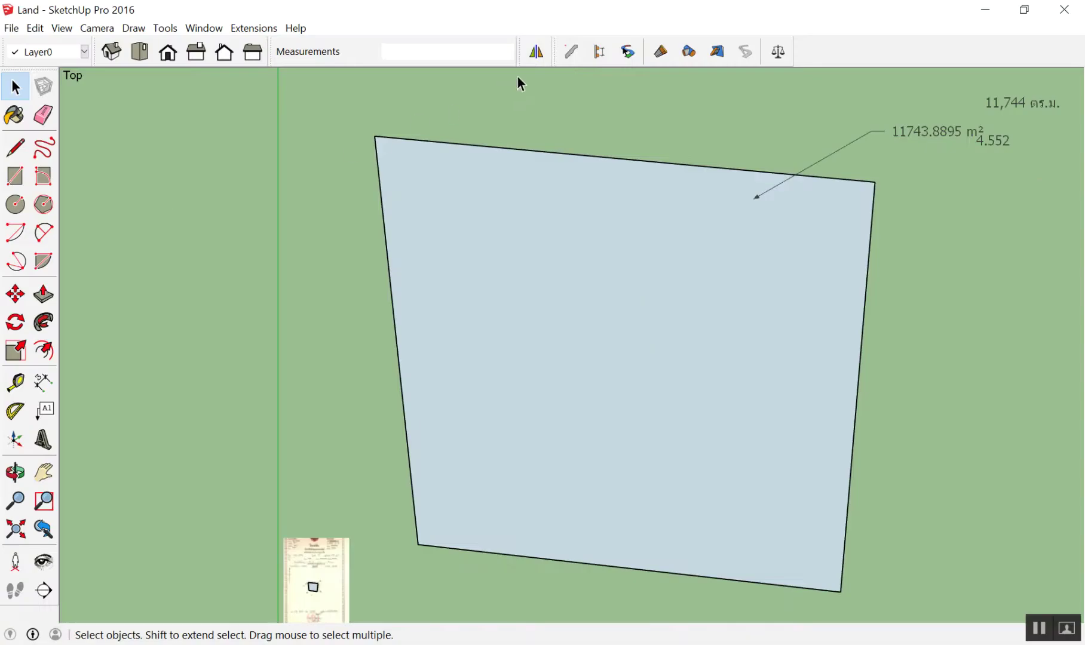
key("d")
left_click(645, 172)
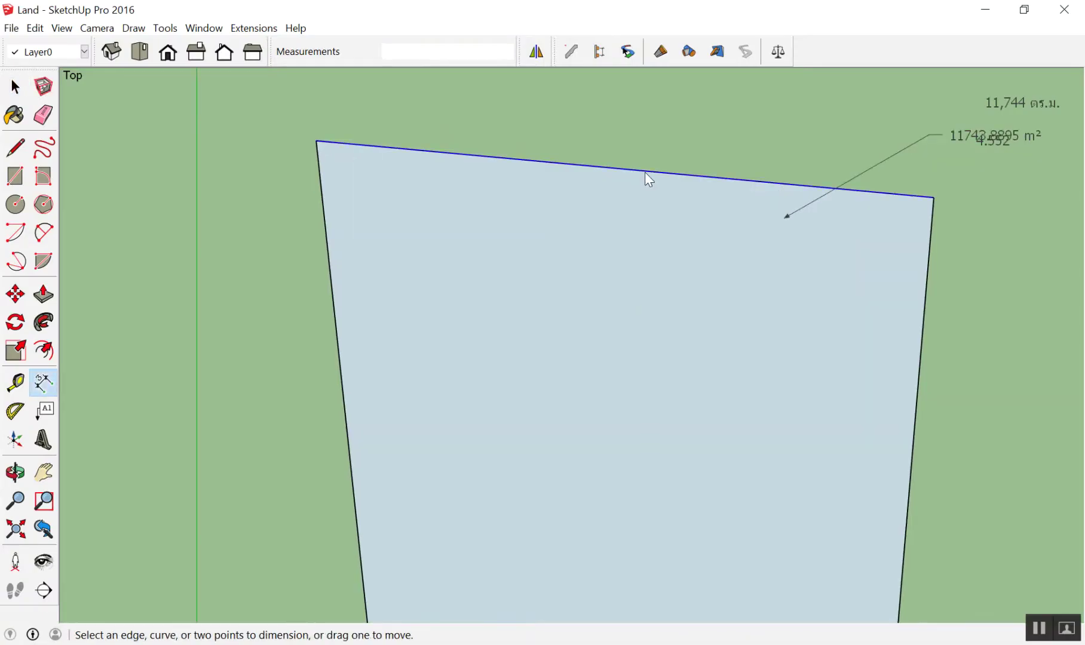
left_click(653, 150)
left_click(323, 214)
scroll(737, 344, "down", 2)
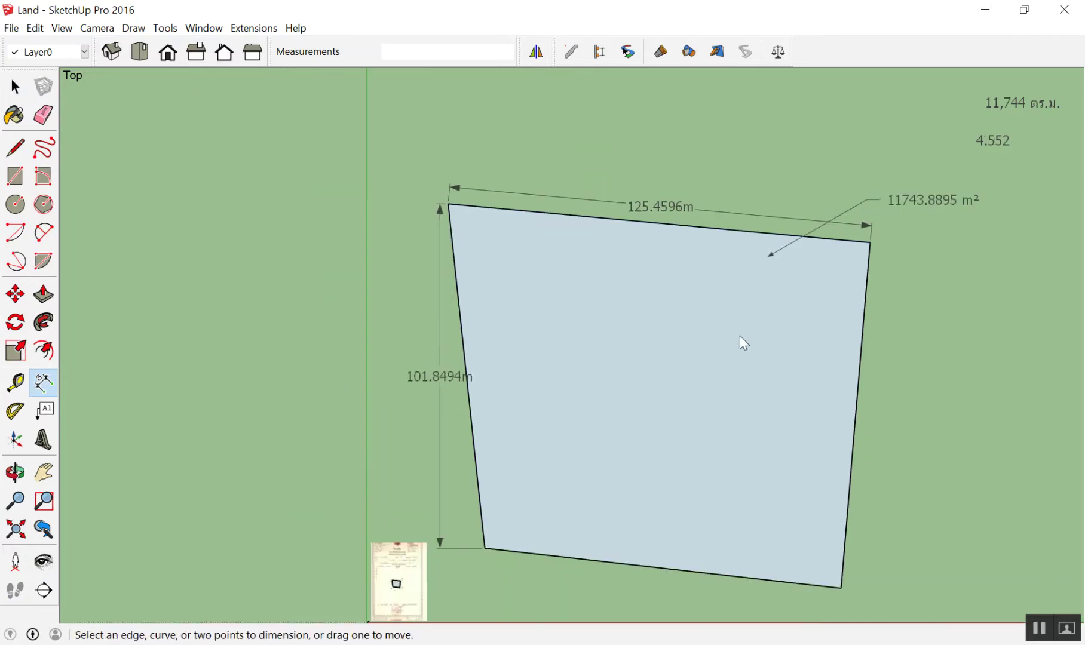
left_click(864, 329)
left_click(876, 359)
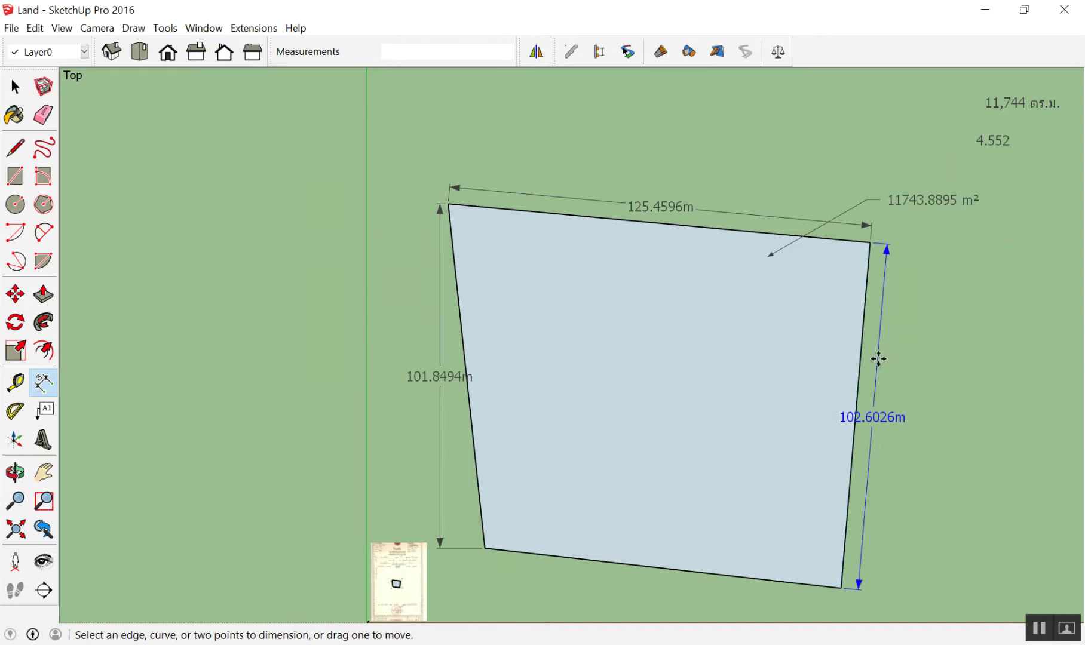
Step: Dimension the parcel's bottom edge, placing the 106.1581m dimension below it
scroll(837, 424, "down", 2)
scroll(837, 425, "up", 2)
scroll(848, 431, "down", 2)
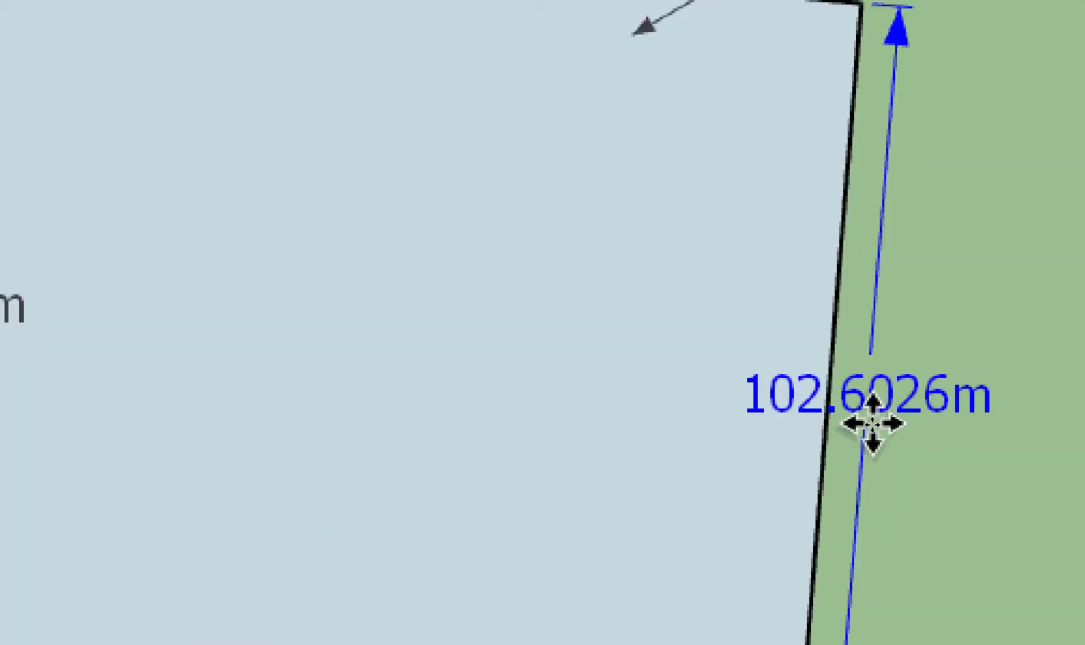
scroll(729, 508, "up", 4)
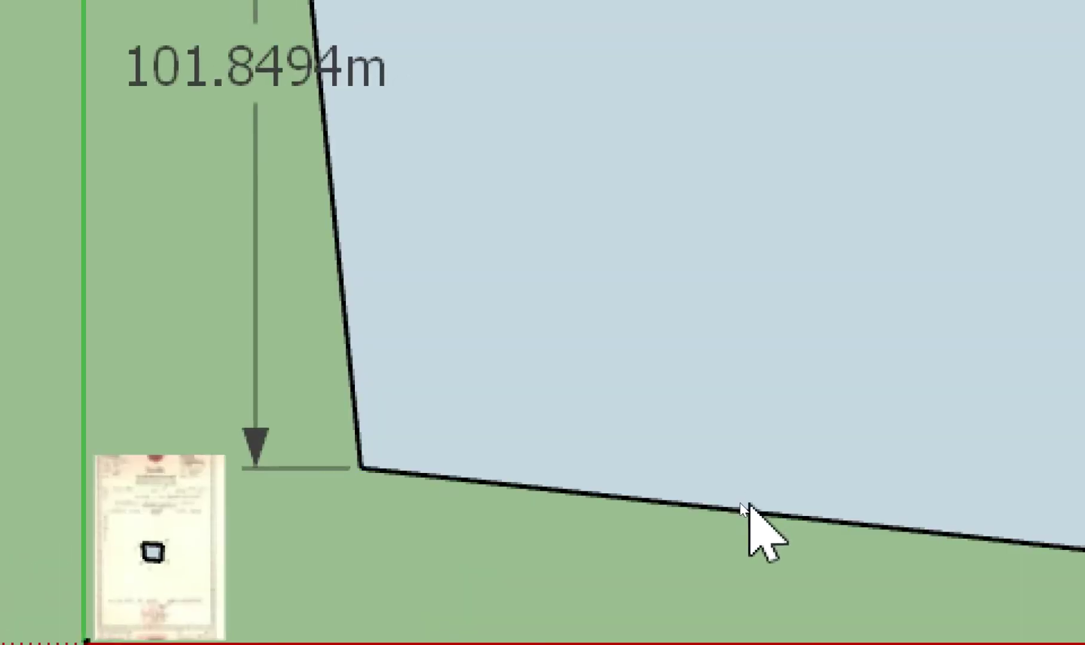
left_click(741, 505)
left_click(734, 589)
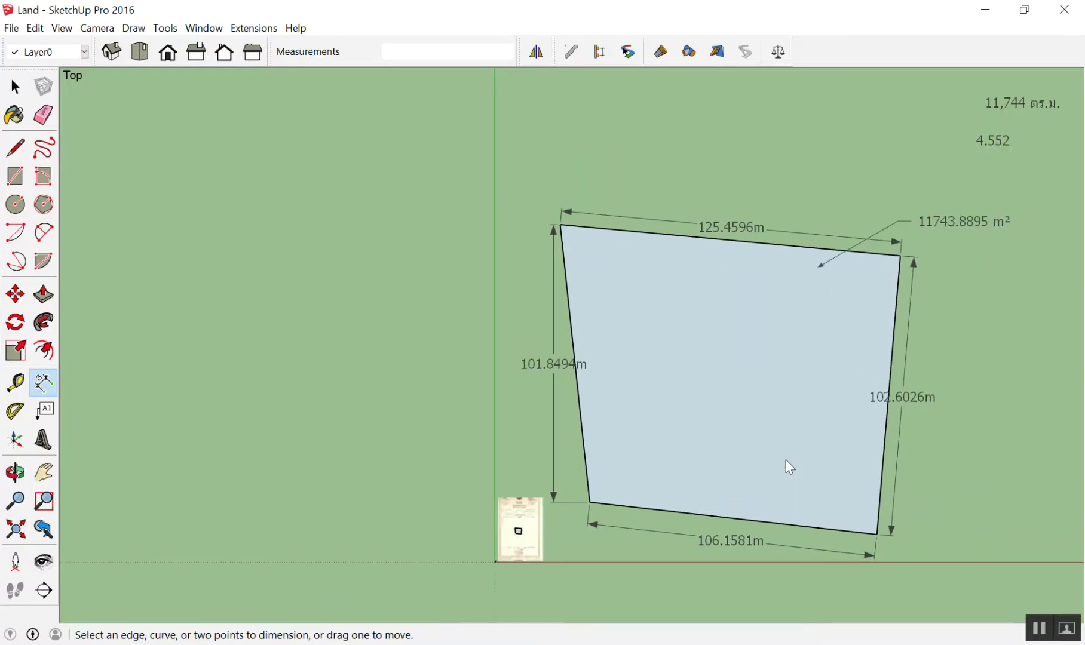
scroll(786, 459, "up", 2)
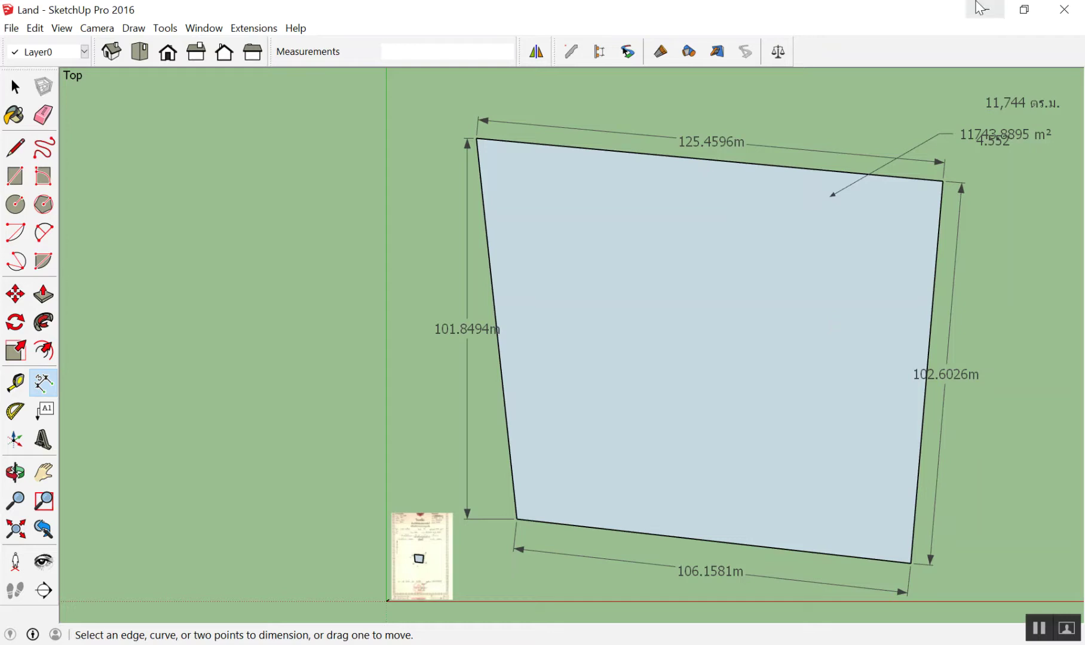
left_click(9, 28)
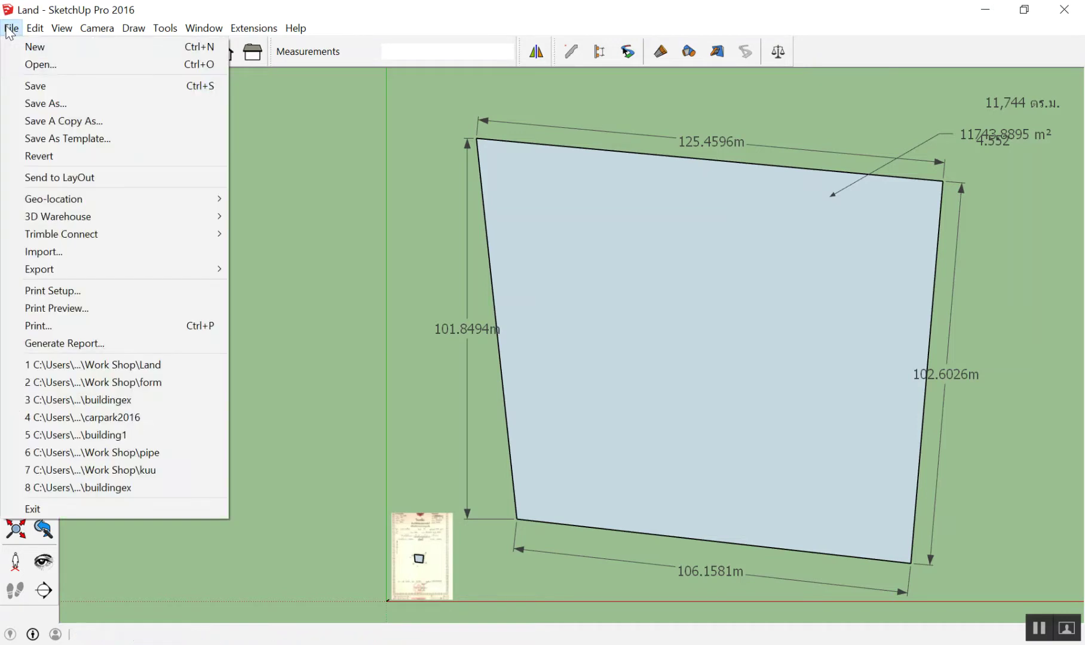
Step: Open sala2016 from the Work Shop folder, answering the save-changes prompt for Land
left_click(33, 67)
scroll(271, 226, "down", 5)
scroll(272, 223, "up", 5)
scroll(262, 233, "down", 5)
scroll(259, 236, "down", 1)
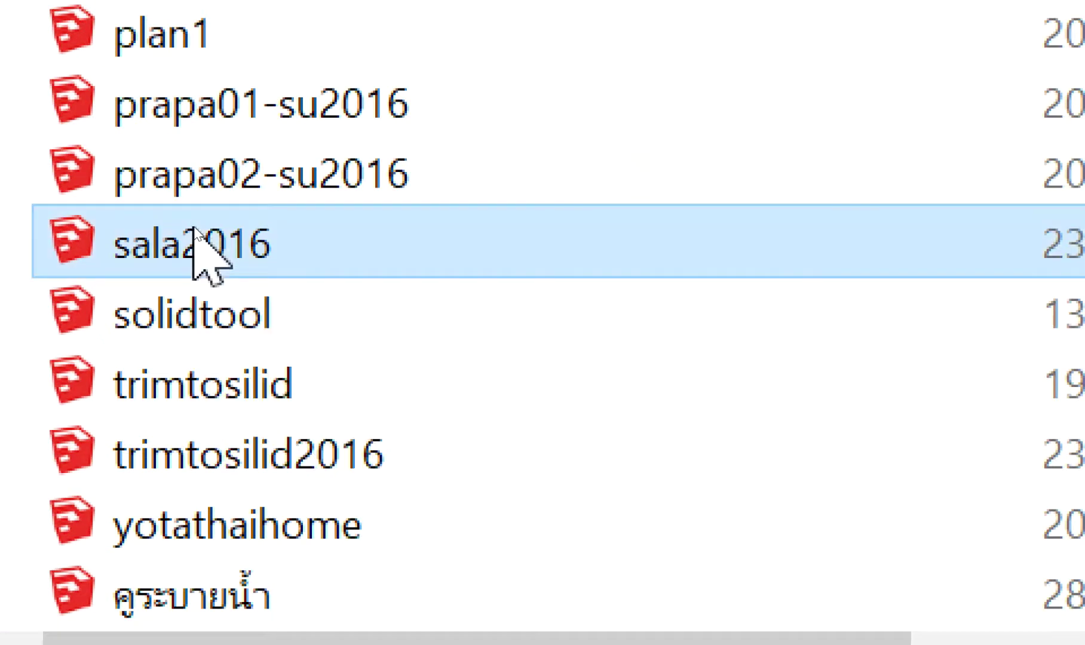
double_click(194, 233)
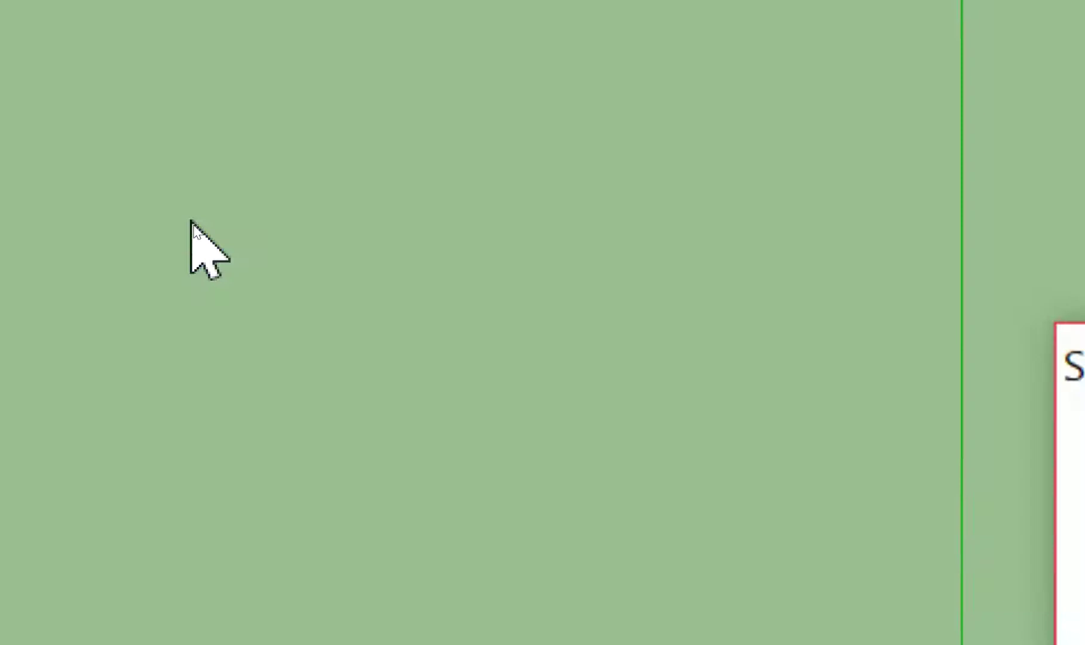
left_click(548, 365)
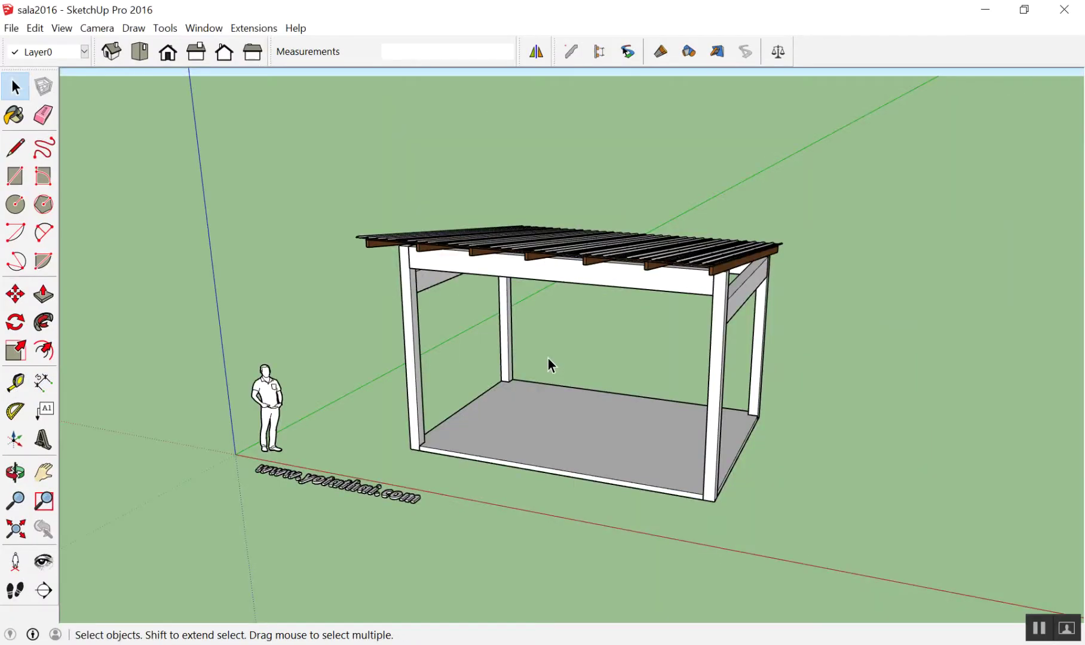
mouse_move(548, 357)
middle_mouse_down()
mouse_move(654, 448)
mouse_move(732, 289)
middle_mouse_up()
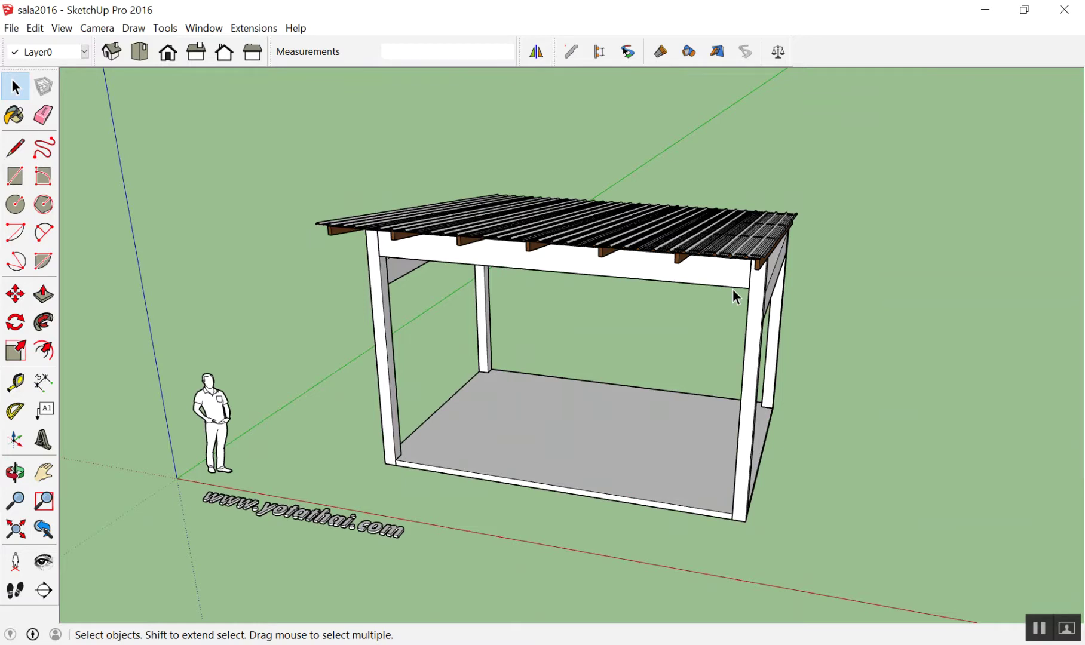
scroll(441, 390, "down", 4)
mouse_move(441, 390)
middle_mouse_down()
mouse_move(687, 420)
mouse_move(447, 423)
mouse_move(618, 417)
mouse_move(660, 439)
middle_mouse_up()
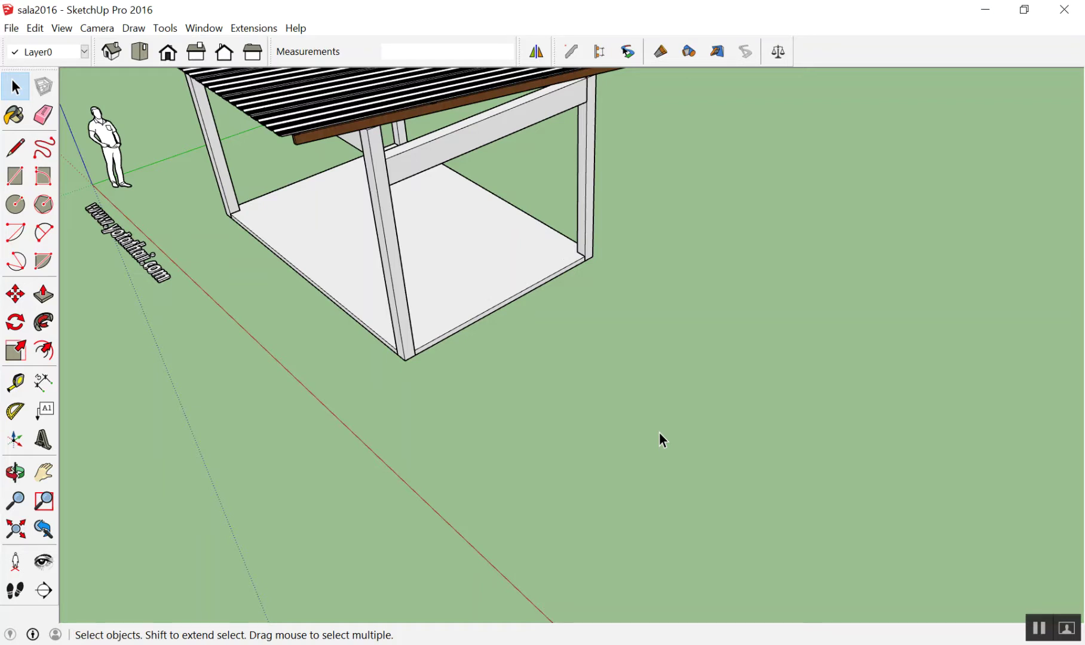
scroll(437, 239, "up", 3)
left_click(437, 240)
scroll(435, 240, "down", 4)
left_click(502, 354)
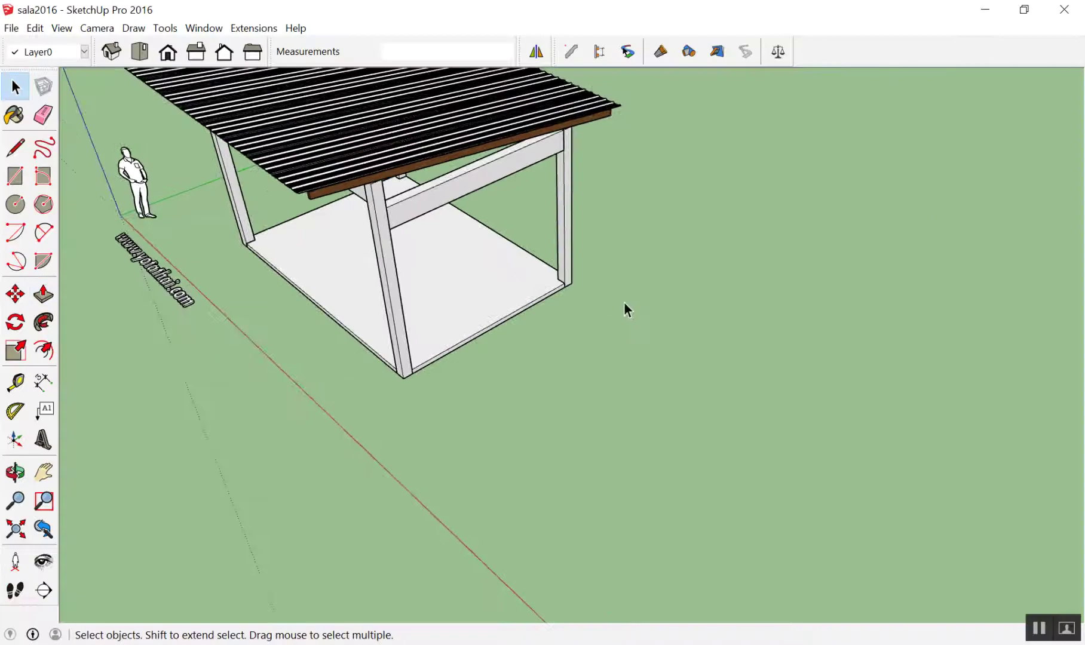
Step: Orbit above the sala pavilion, zoom in, and open the Profile Builder 2 panel
middle_click_drag(625, 306, 727, 114)
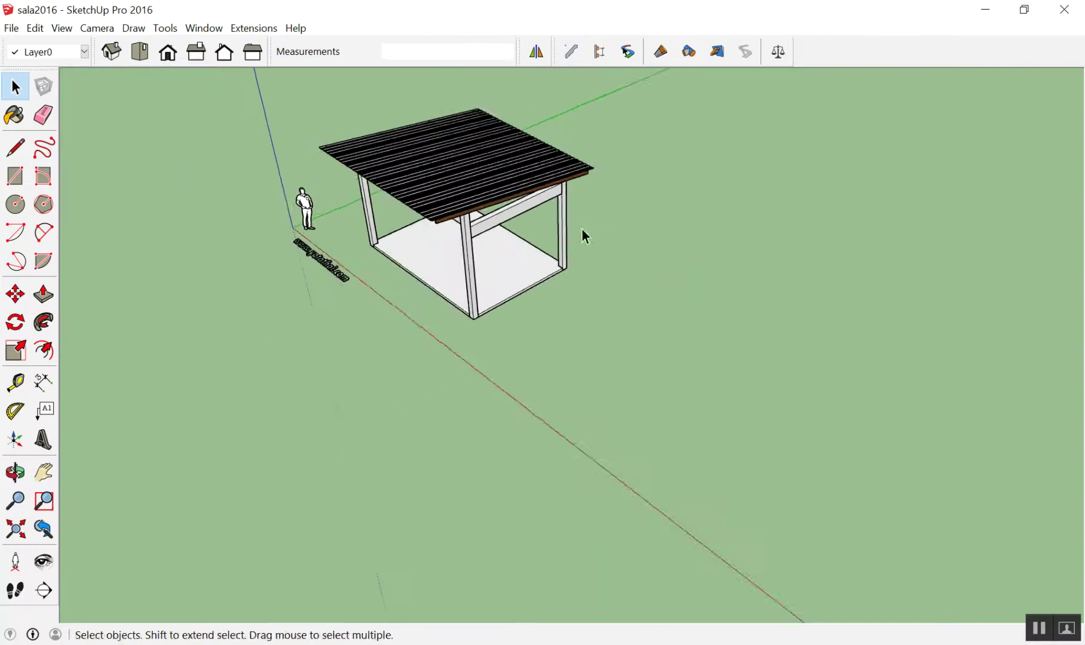
middle_click_drag(582, 229, 689, 161)
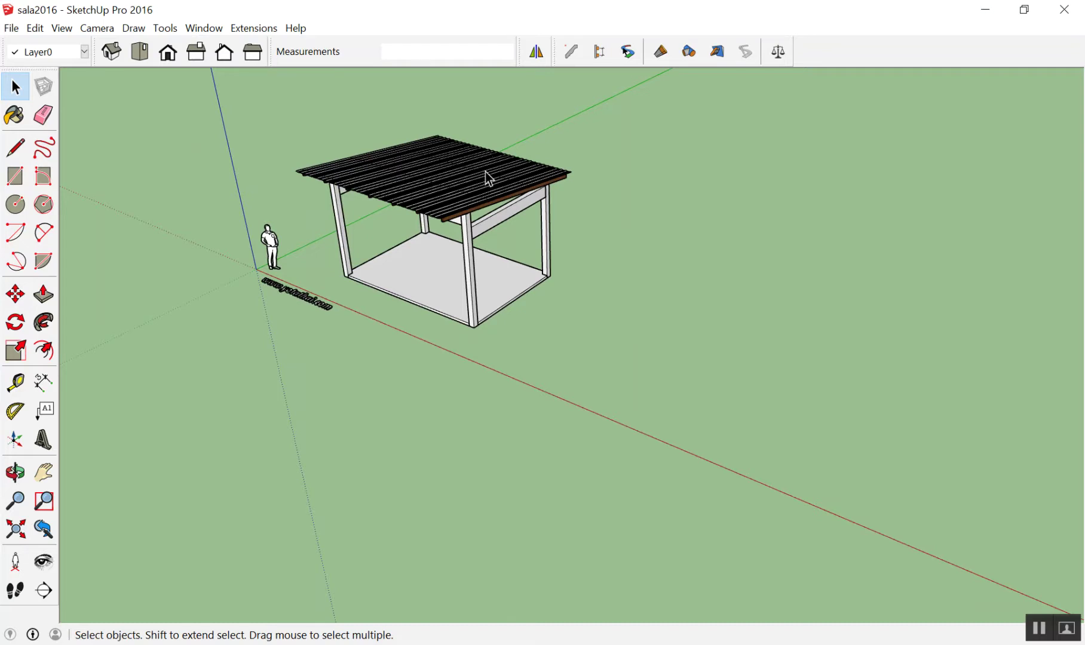
scroll(487, 174, "up", 2)
scroll(486, 175, "up", 1)
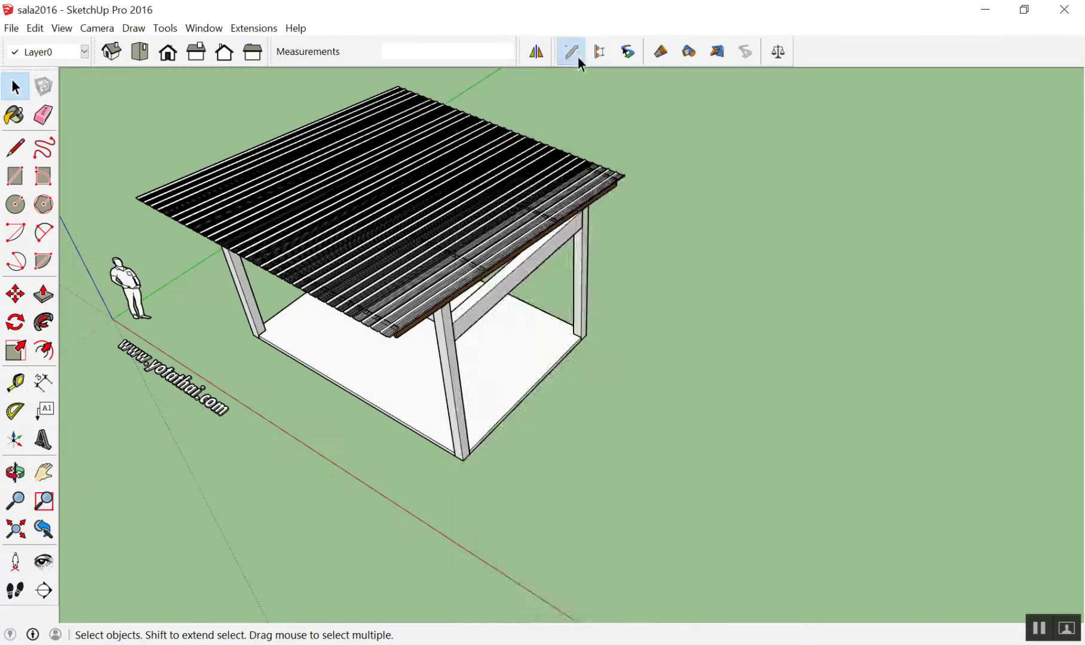
left_click(578, 58)
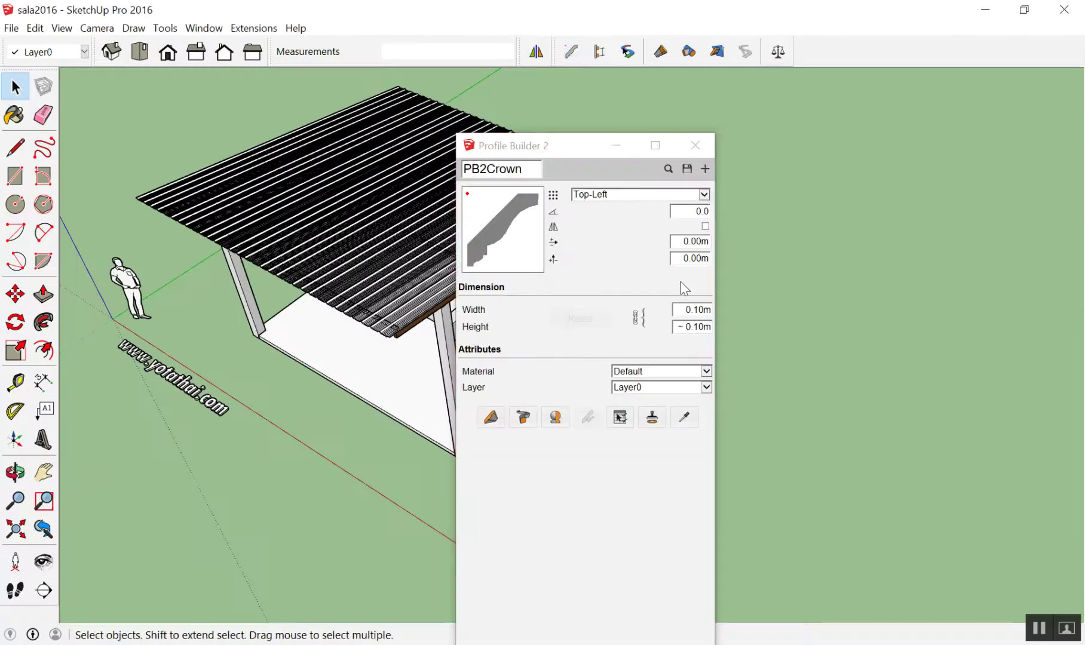
Step: Reopen Profile Builder 2 and copy the existing post's เสา คสล. profile settings
left_click_drag(582, 147, 827, 78)
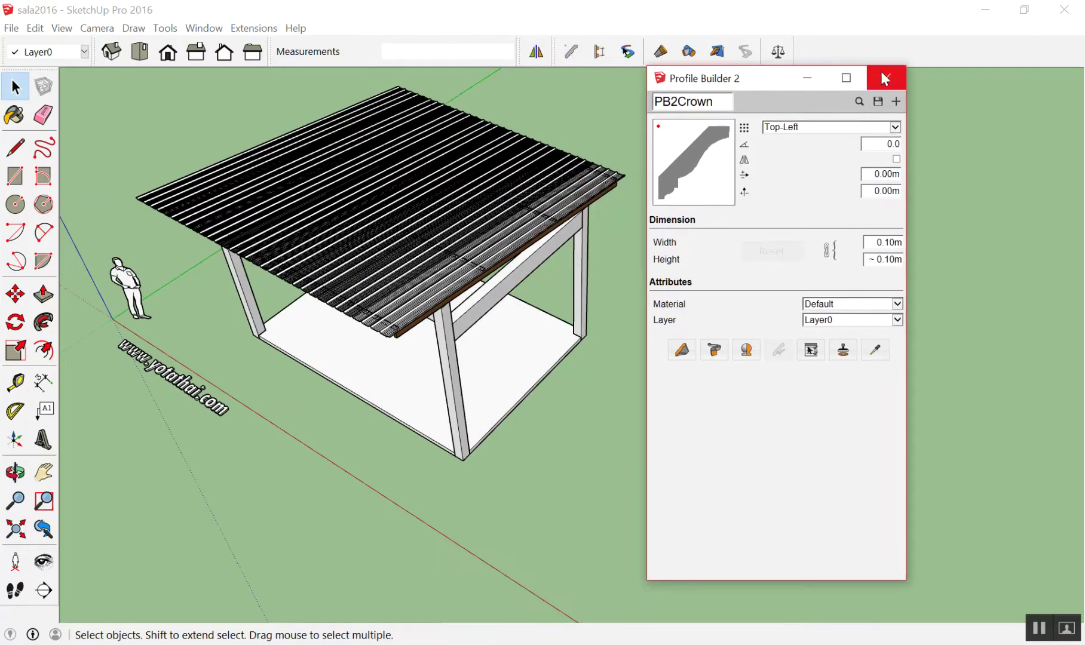
left_click(882, 75)
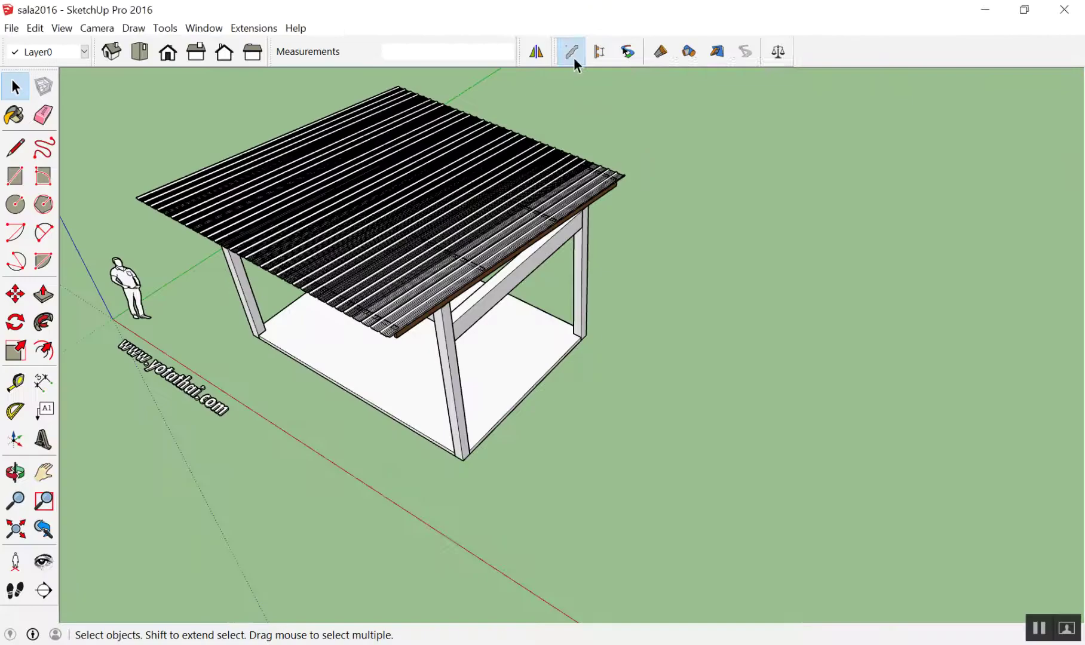
left_click(574, 57)
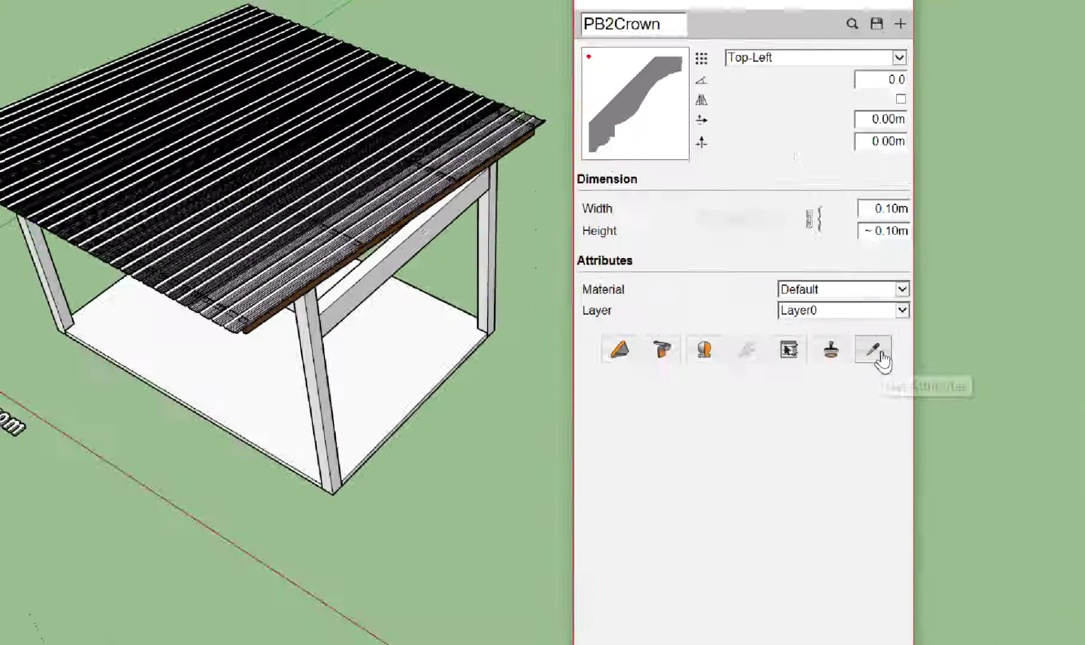
left_click(878, 354)
left_click(522, 296)
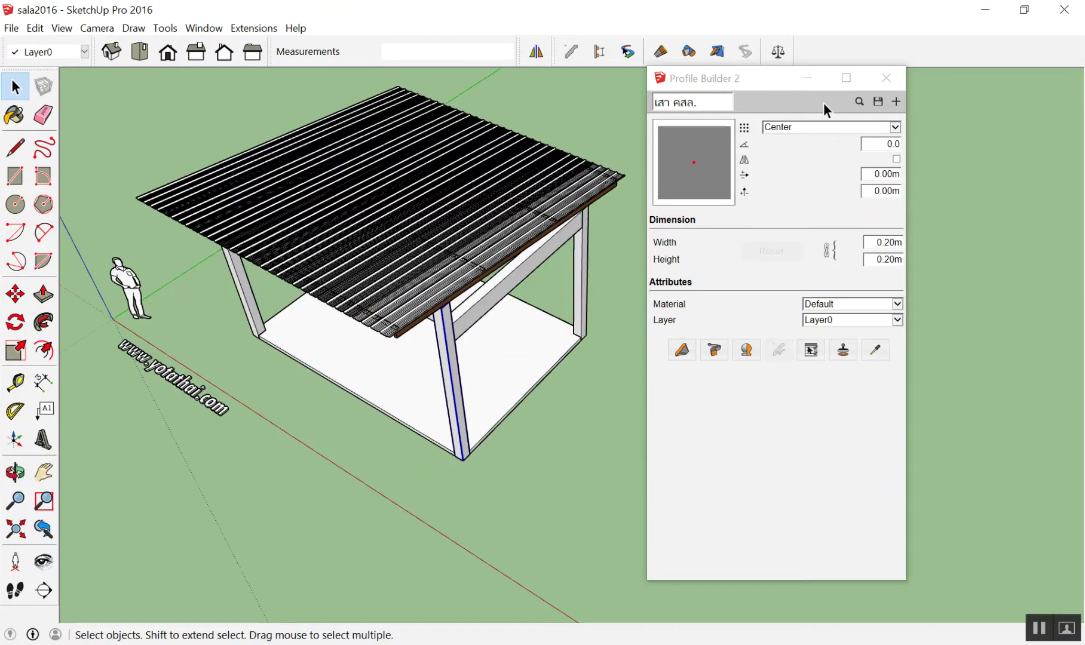
scroll(406, 304, "down", 3)
scroll(640, 297, "down", 2)
scroll(467, 291, "down", 2)
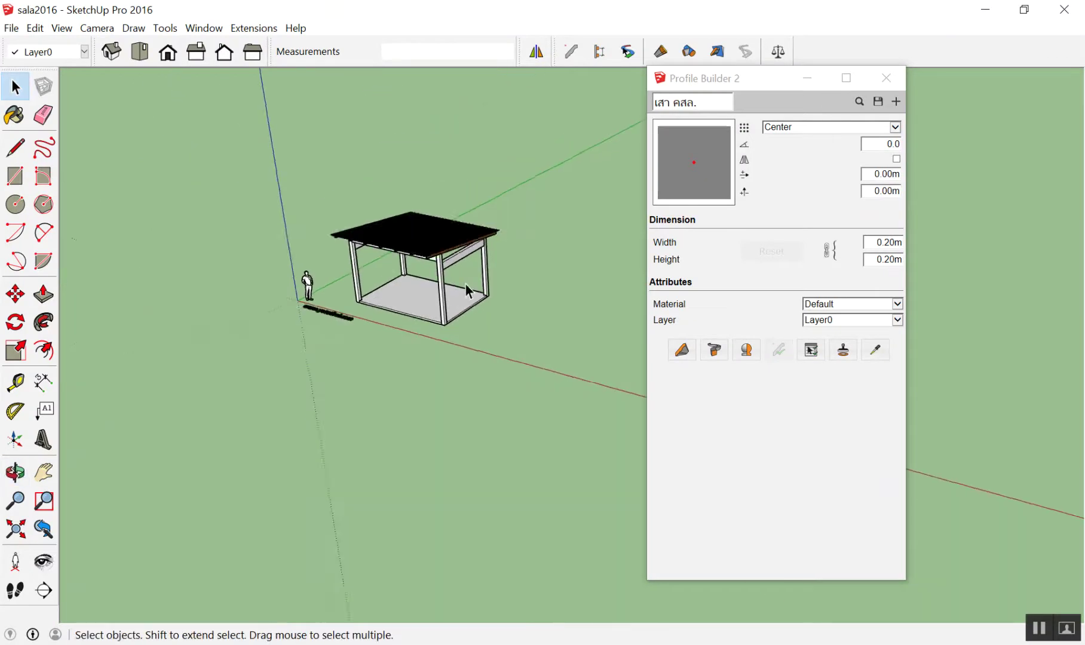
Step: Build a new standalone 4 m เสา คสล. column beside the pavilion
left_click(682, 350)
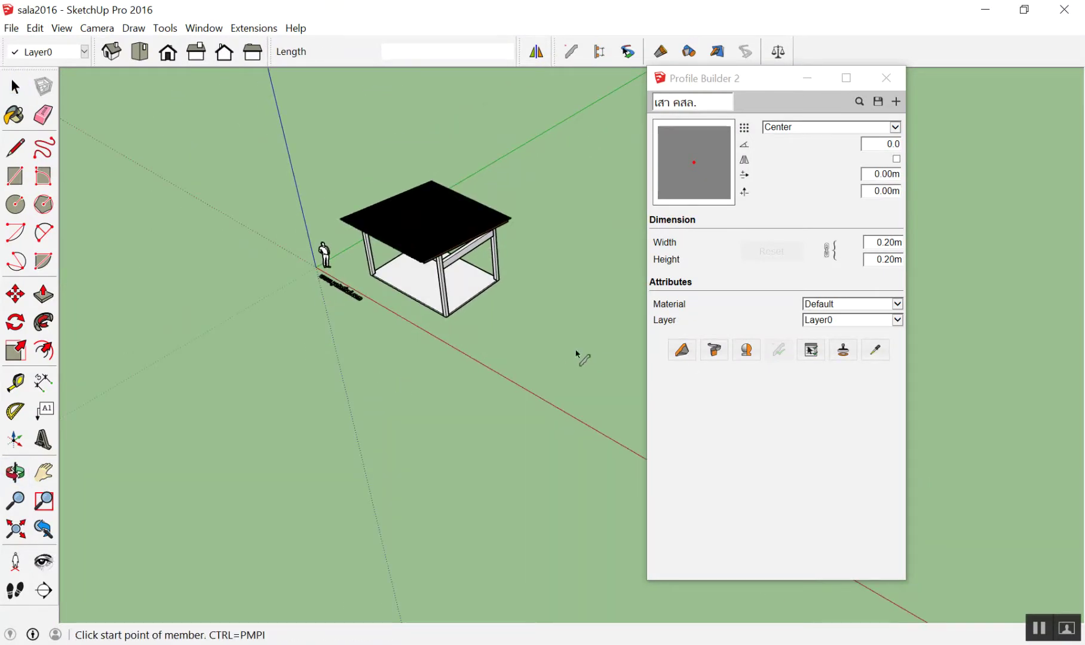
left_click(547, 326)
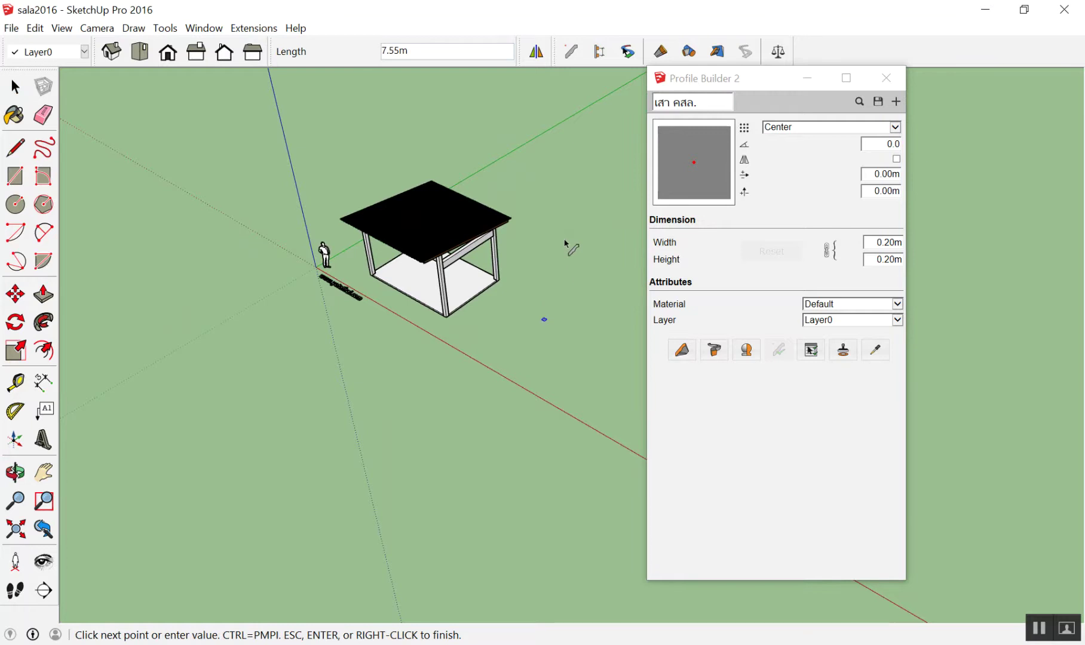
type("4")
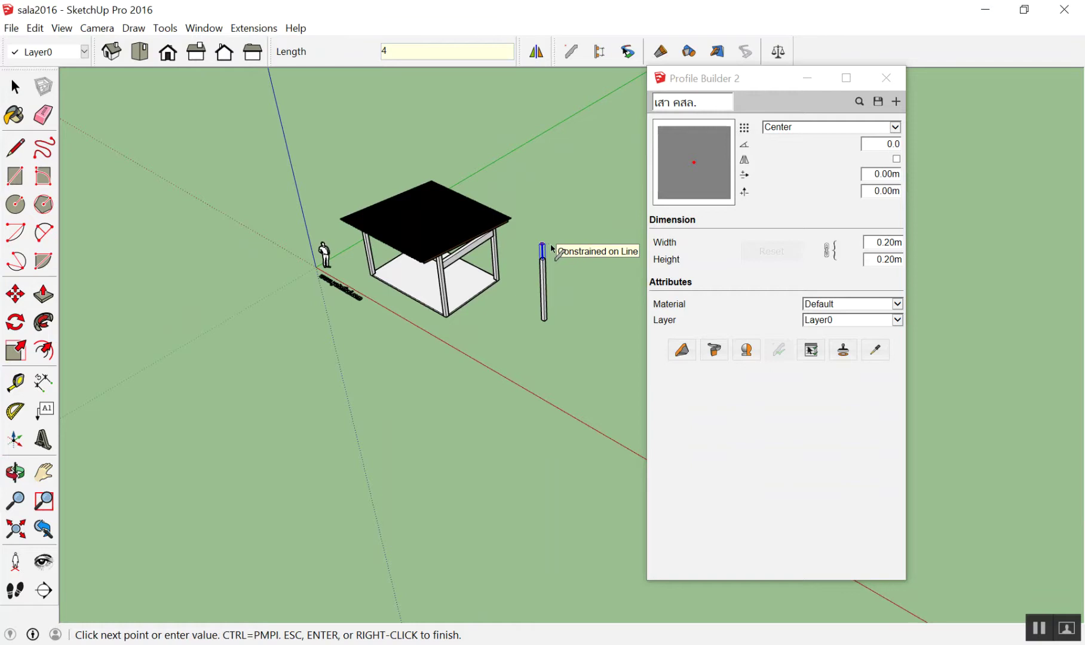
key("Return")
scroll(606, 229, "up", 3)
scroll(561, 213, "up", 3)
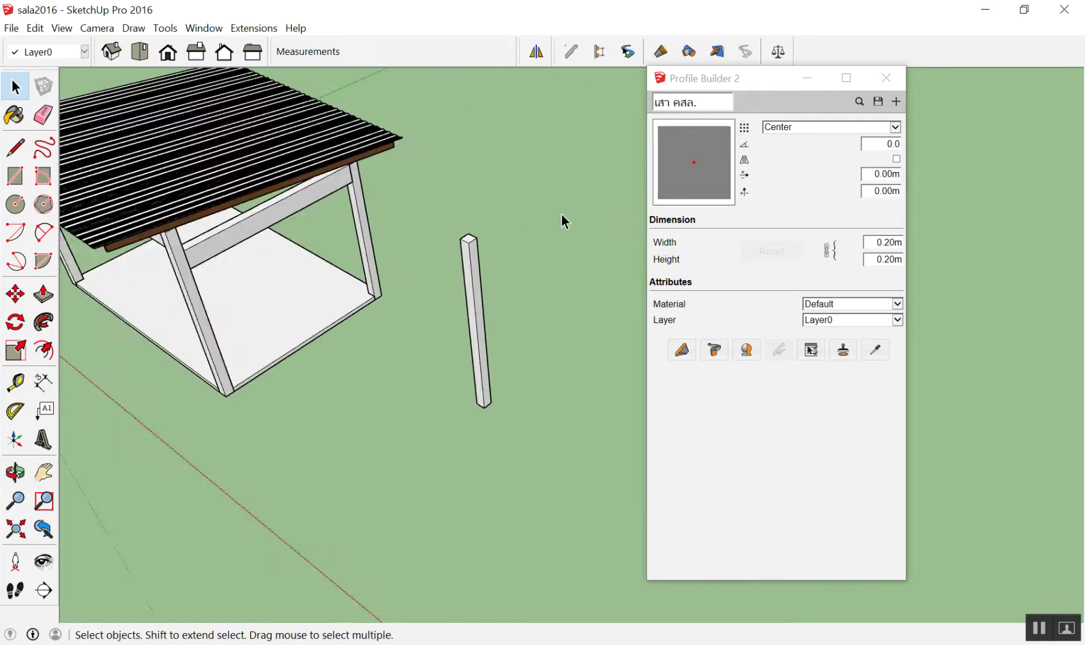
scroll(561, 214, "up", 2)
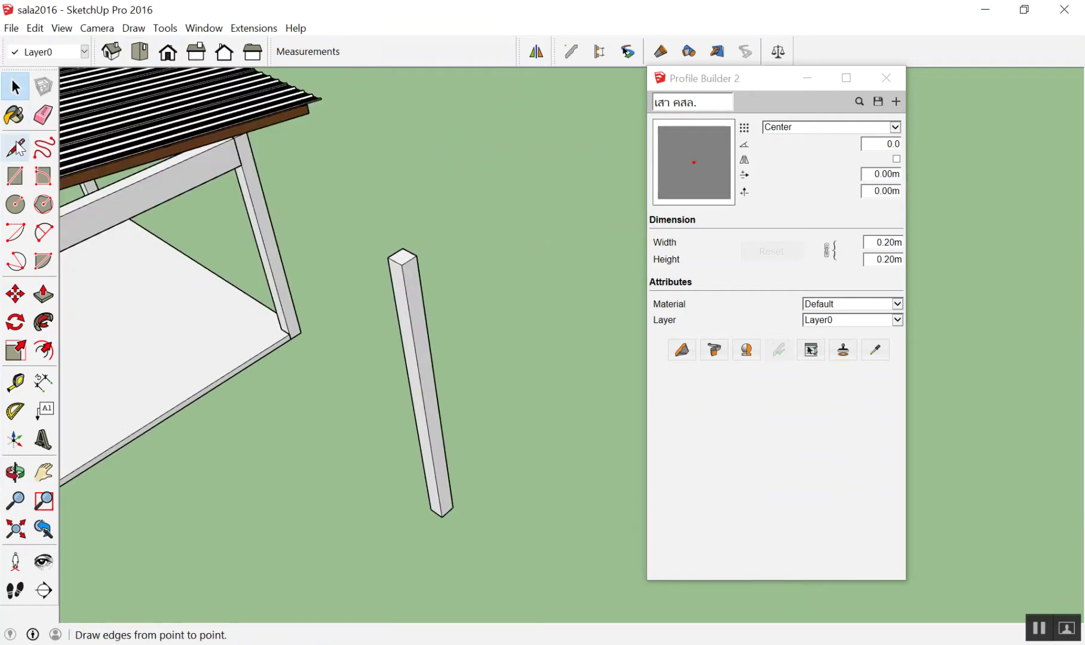
left_click(42, 383)
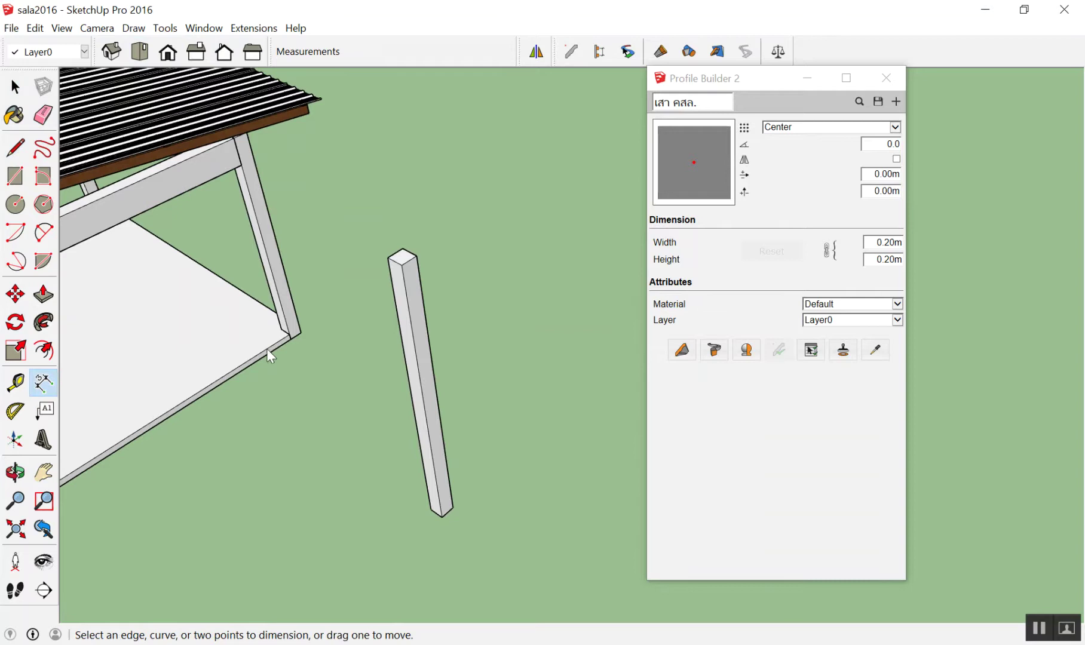
Step: Dimension the standalone column from top to base as 4.00m, then orbit in closer
left_click(403, 266)
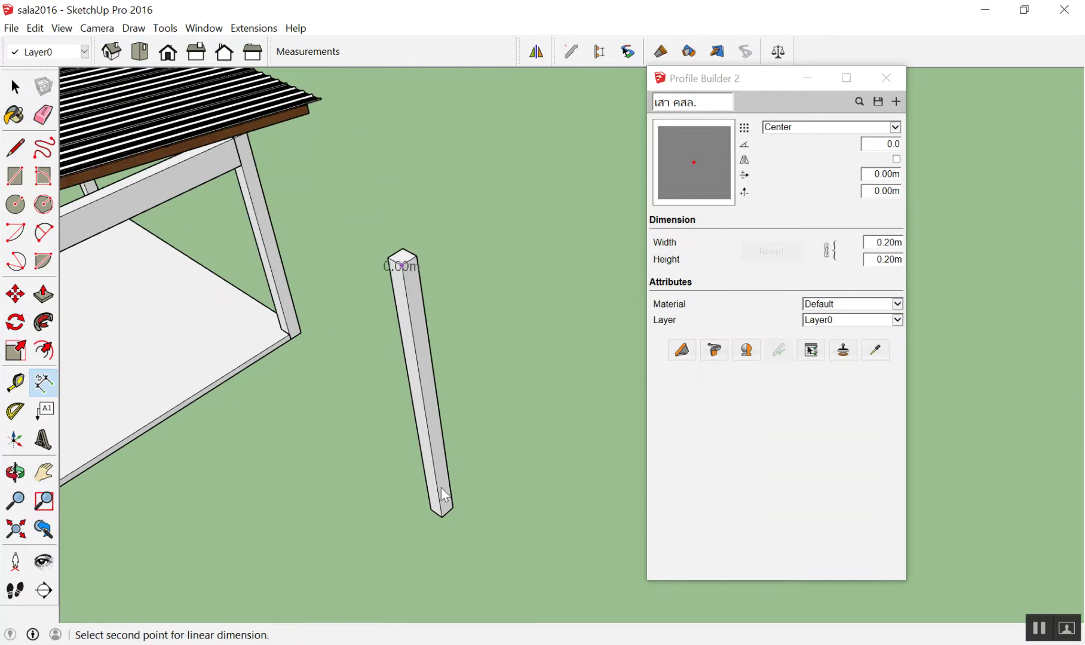
left_click(443, 518)
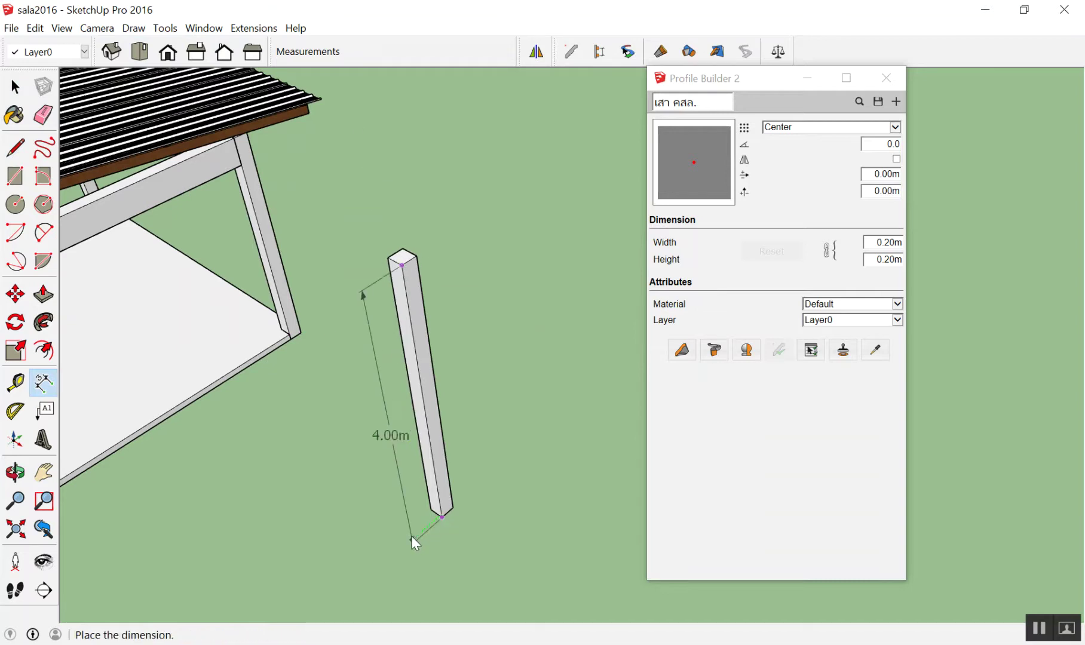
left_click(412, 536)
key("space")
mouse_move(403, 416)
middle_mouse_down()
mouse_move(242, 193)
mouse_move(286, 383)
mouse_move(273, 199)
mouse_move(280, 306)
mouse_move(357, 366)
mouse_move(319, 537)
mouse_move(310, 511)
middle_mouse_up()
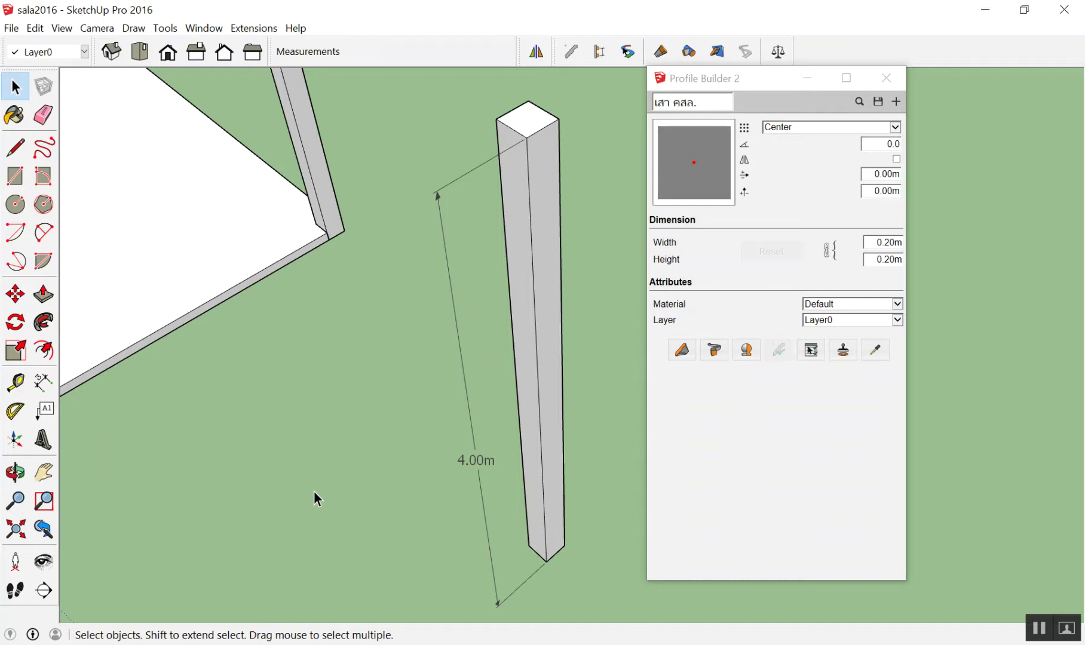
scroll(415, 269, "down", 5)
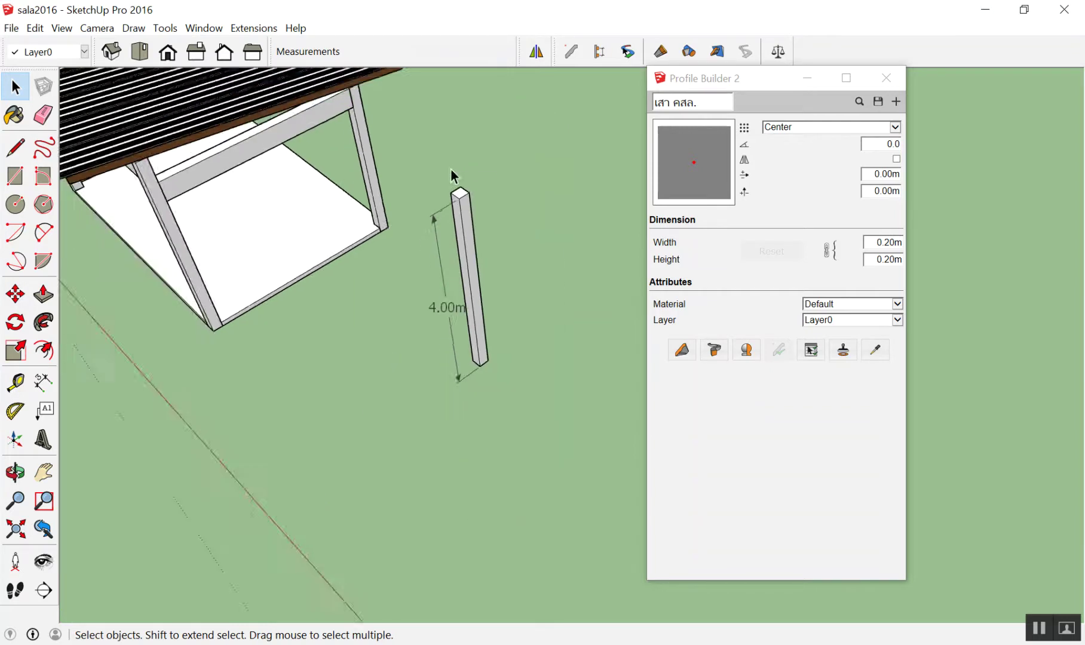
Step: Copy the column with its 4.00m dimension and paste a duplicate beside the original
scroll(446, 242, "up", 2)
left_click(496, 410)
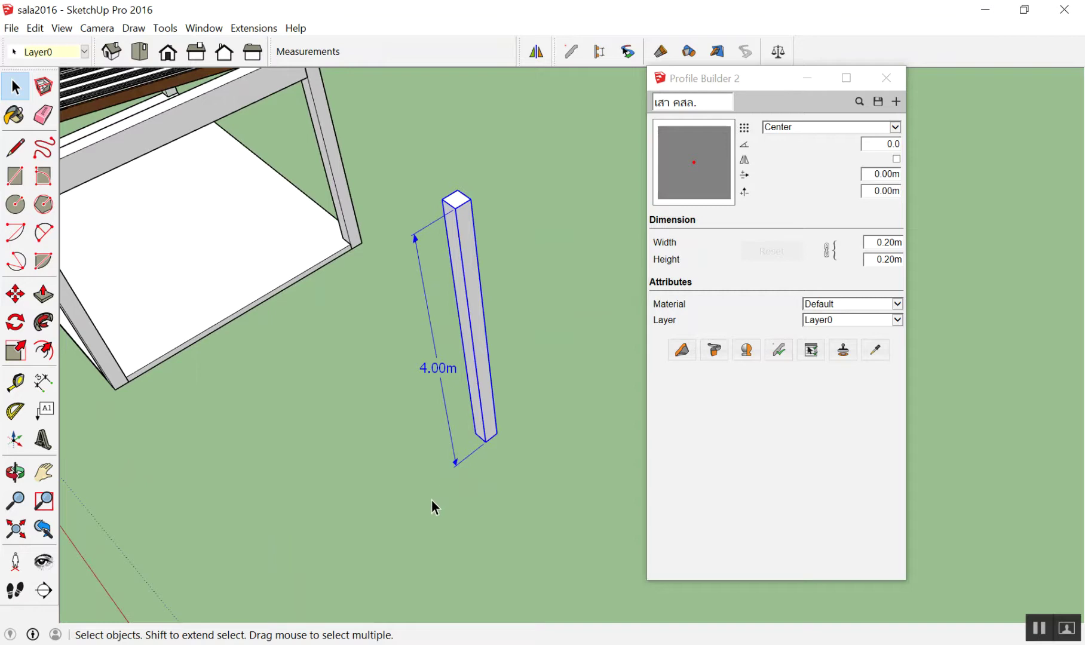
key("ctrl+v")
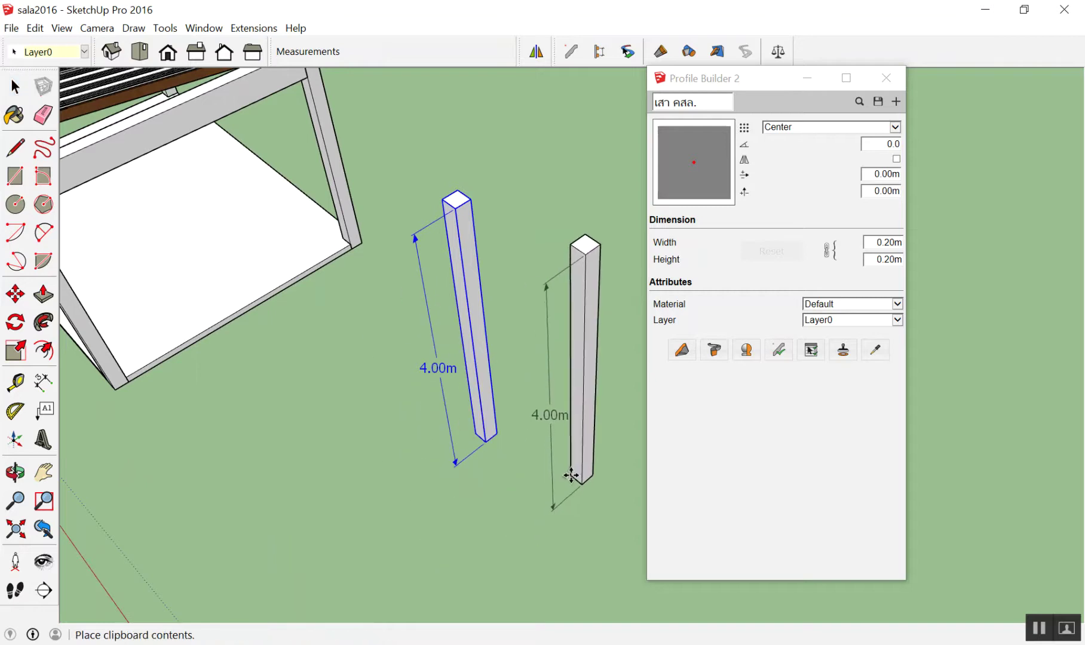
key("Escape")
key("ctrl+v")
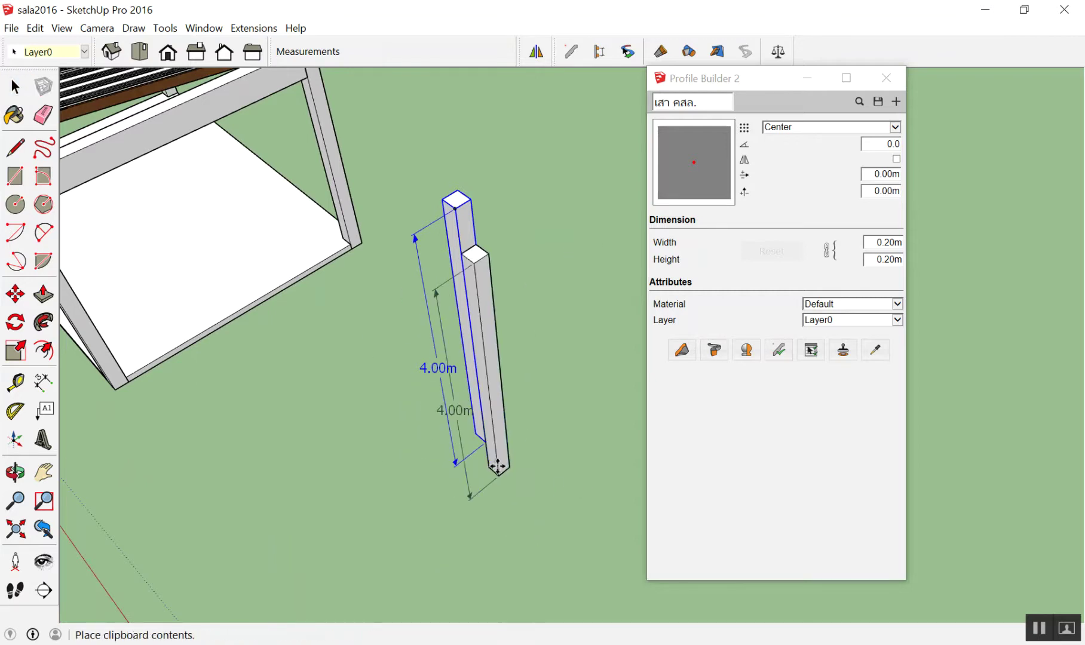
left_click(545, 473)
key("space")
left_click(501, 478)
Step: Orbit and zoom to view the pavilion and both columns' tops
middle_click_drag(501, 478, 608, 248)
scroll(597, 257, "up", 2)
scroll(560, 363, "up", 2)
scroll(538, 371, "down", 3)
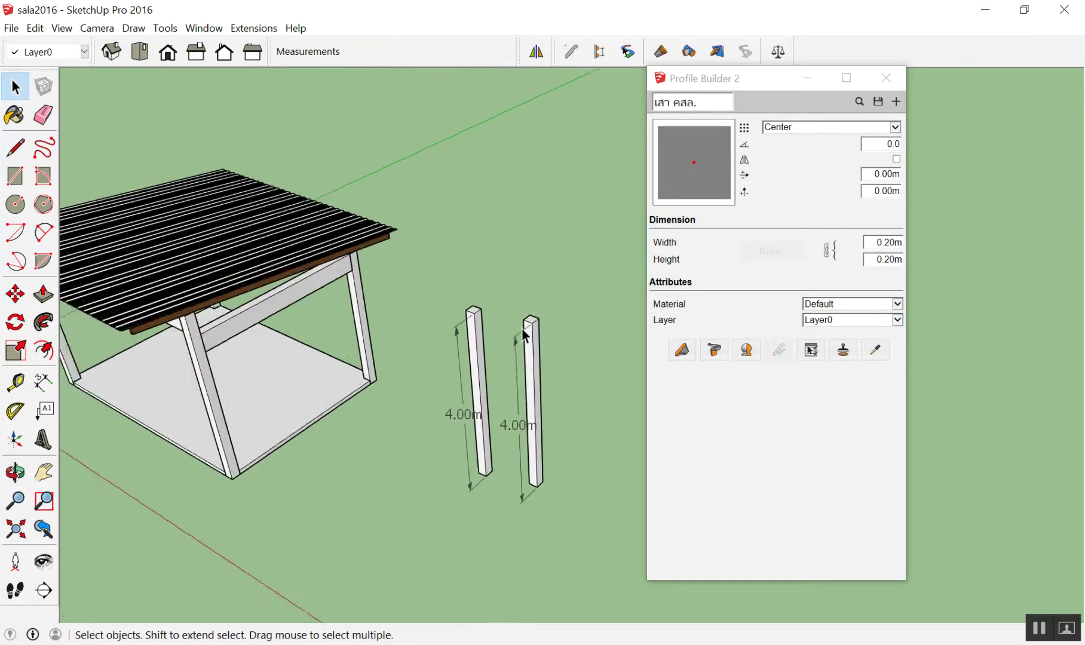
scroll(512, 374, "up", 2)
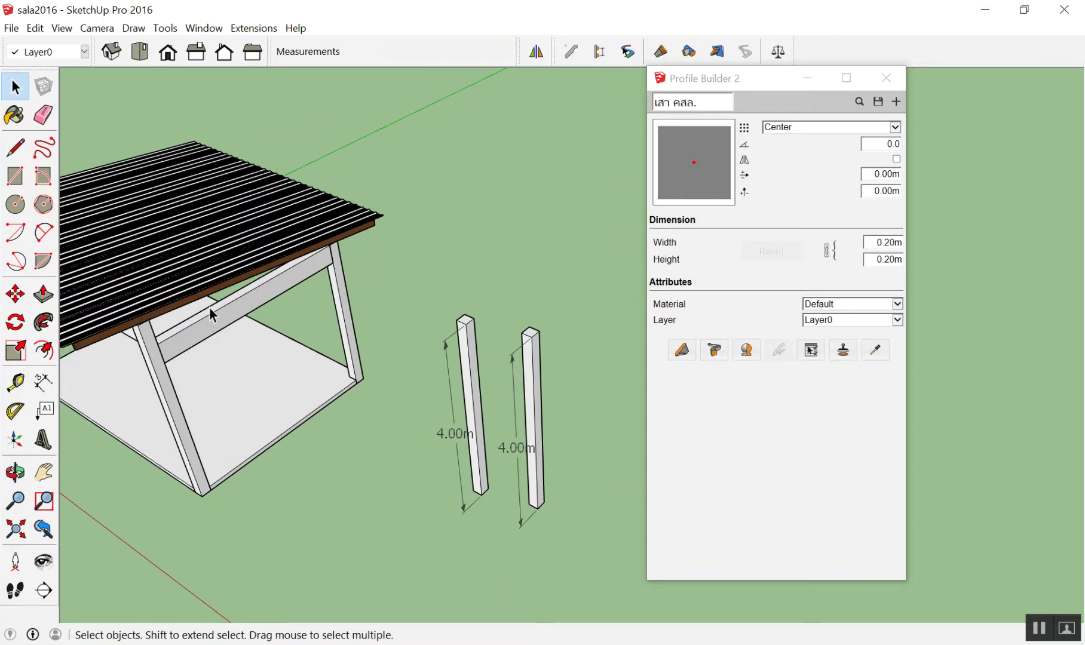
scroll(535, 364, "up", 3)
scroll(571, 243, "up", 3)
scroll(424, 162, "up", 3)
mouse_move(424, 162)
middle_mouse_down()
mouse_move(448, 248)
mouse_move(417, 359)
middle_mouse_up()
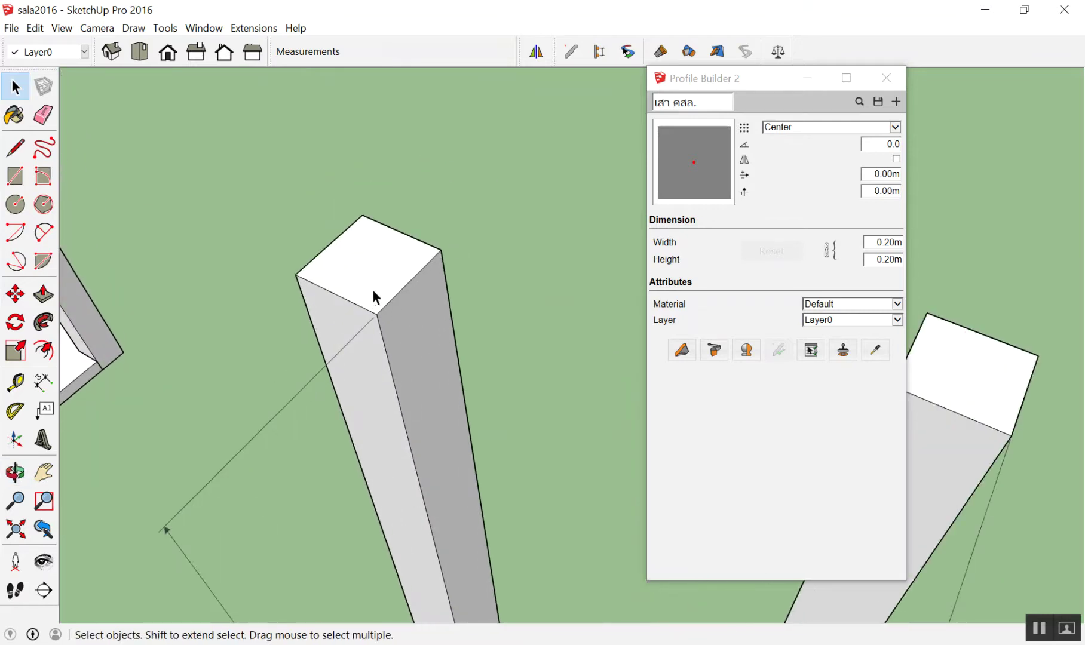
Step: Show Entity Info for a เสา คสล. column (solid group, 0.16 m³) and close Profile Builder 2
left_click(376, 266)
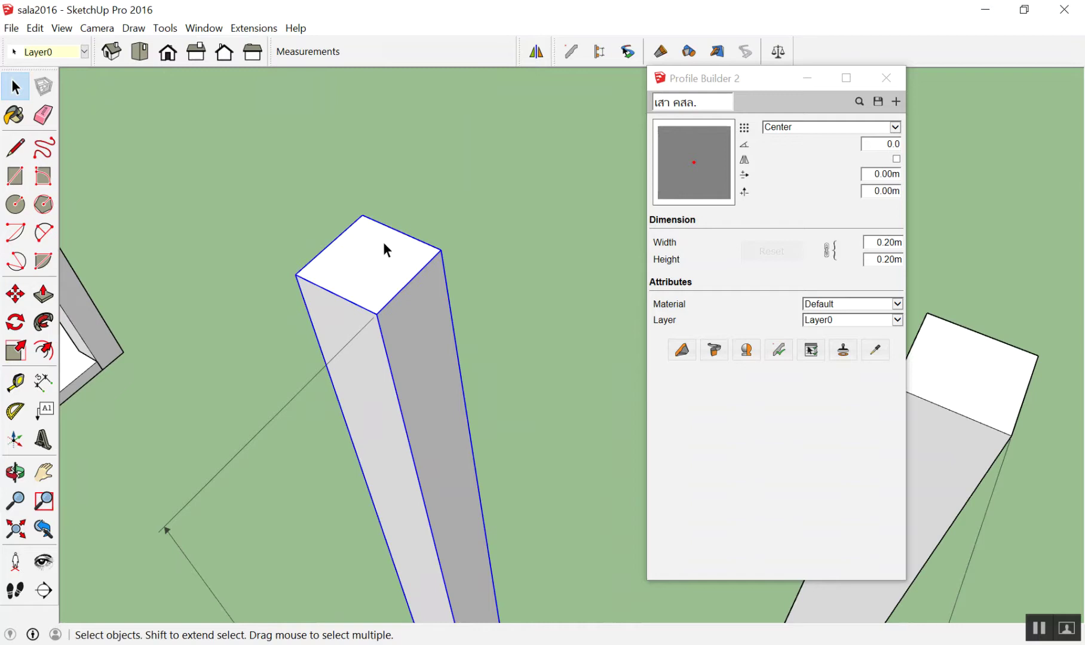
right_click(364, 258)
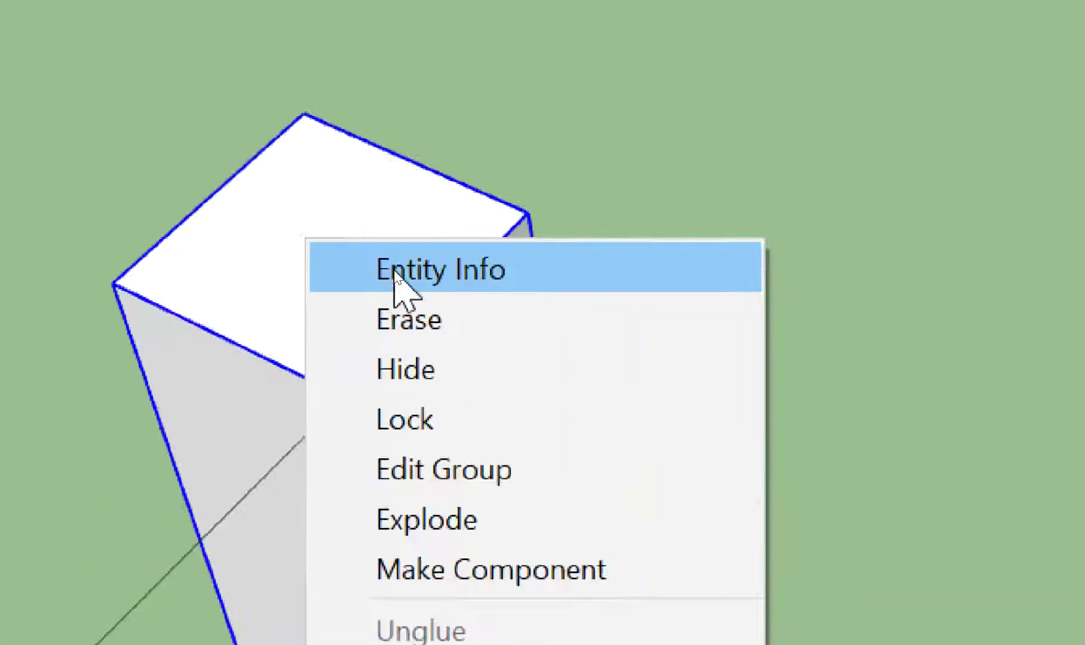
left_click(394, 270)
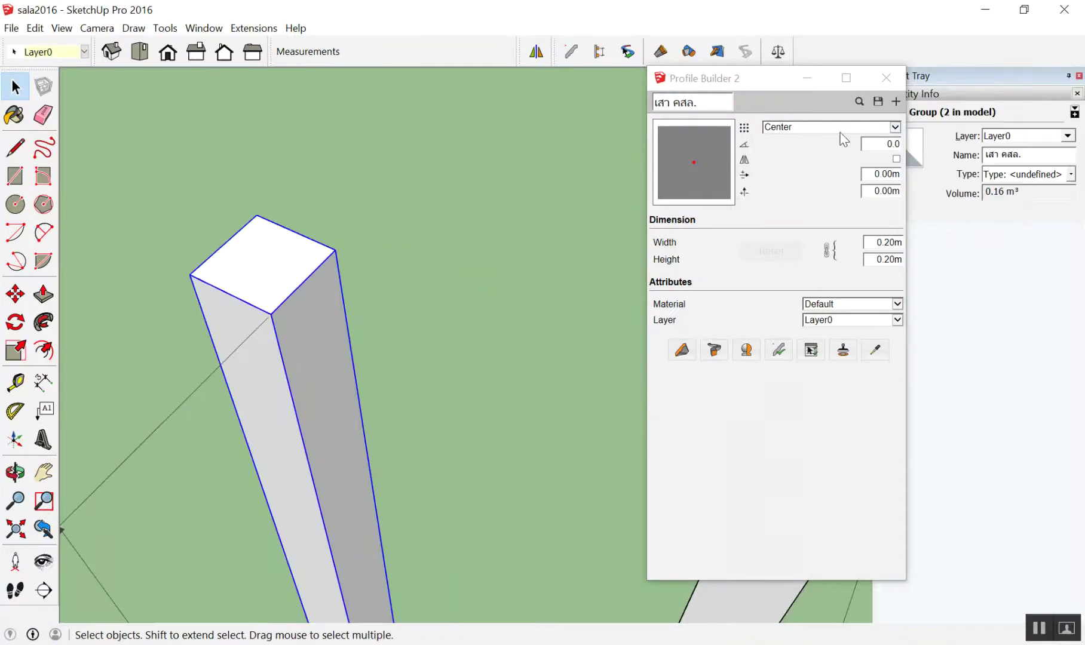
left_click(886, 77)
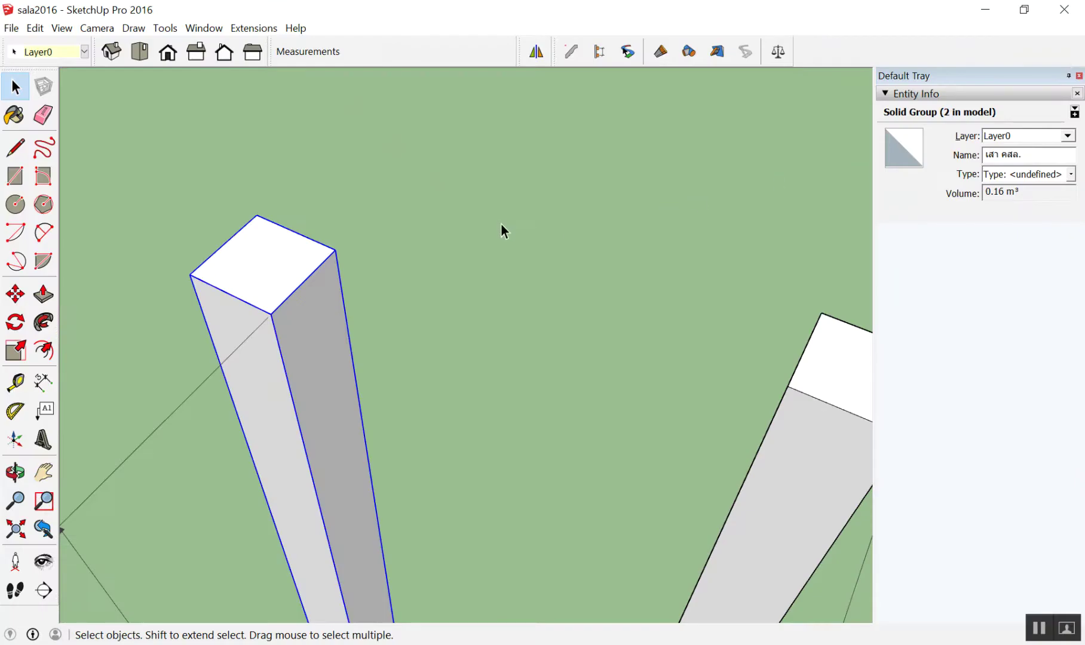
scroll(500, 224, "down", 5)
left_click(622, 249)
scroll(641, 211, "down", 1)
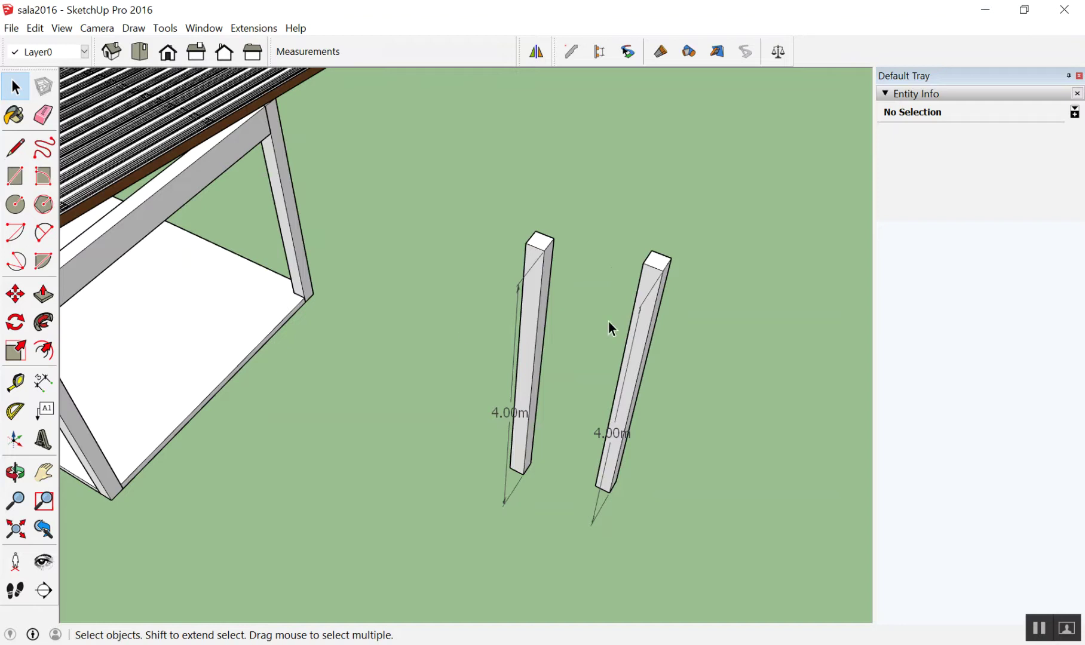
Step: Inside the column group, Push/Pull the top face down 1 m
scroll(508, 243, "up", 3)
middle_click_drag(494, 230, 504, 275)
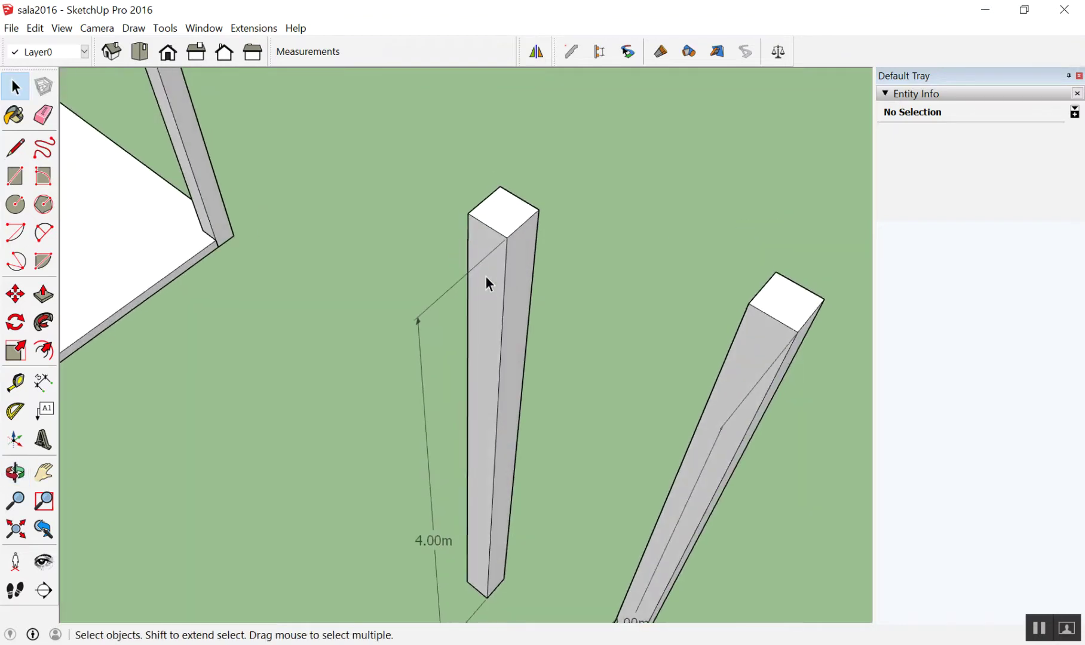
double_click(500, 208)
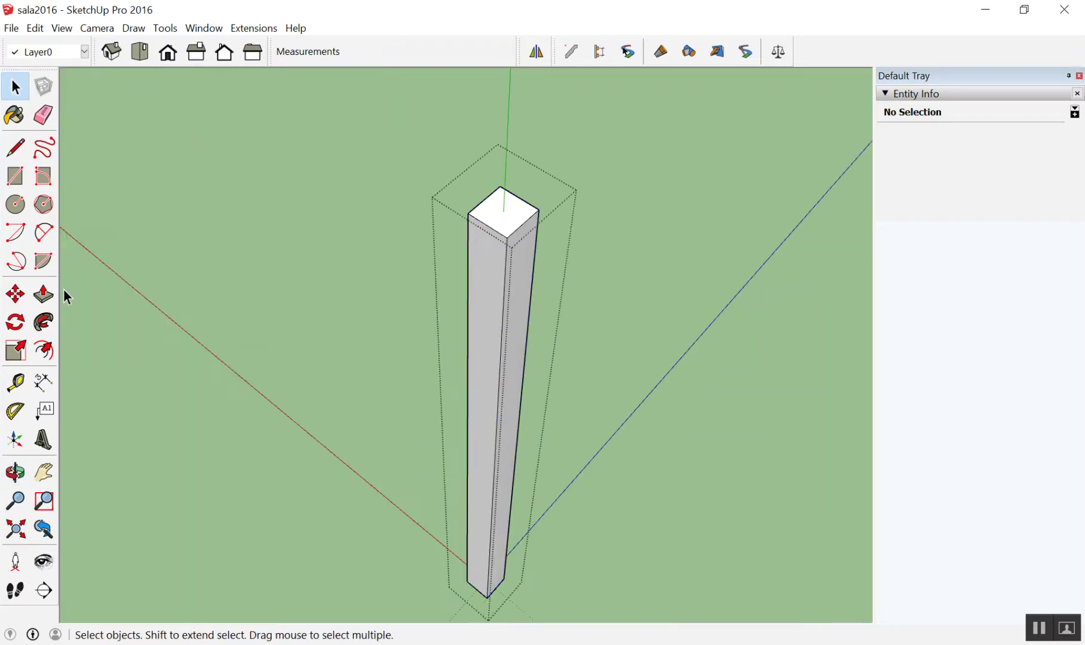
left_click(37, 299)
left_click_drag(517, 215, 530, 377)
type("1")
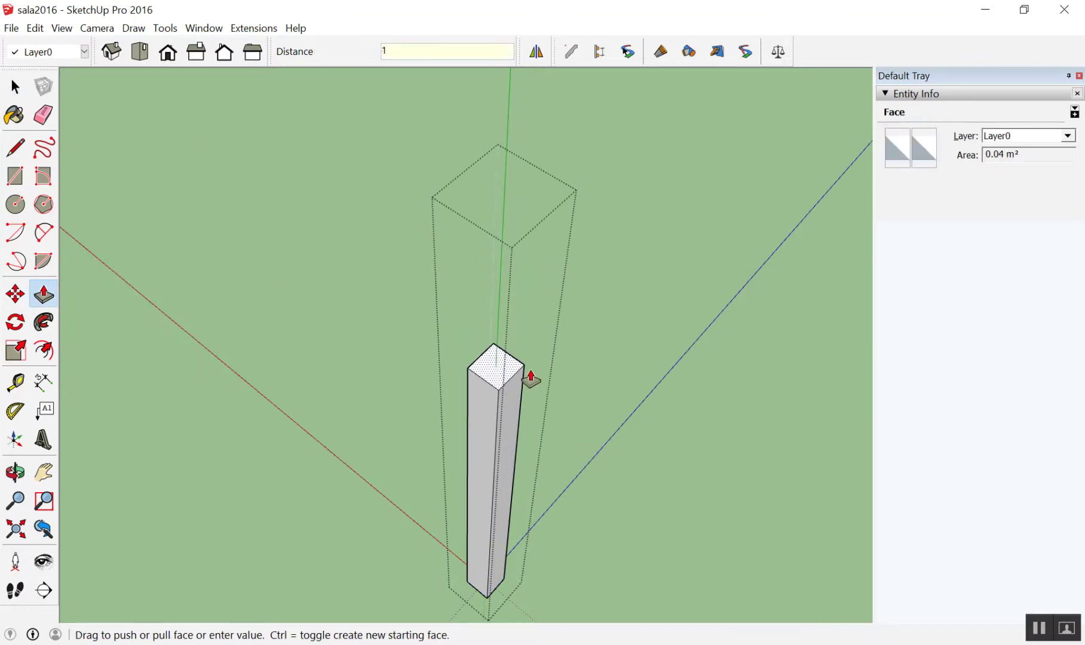
key("Return")
key("space")
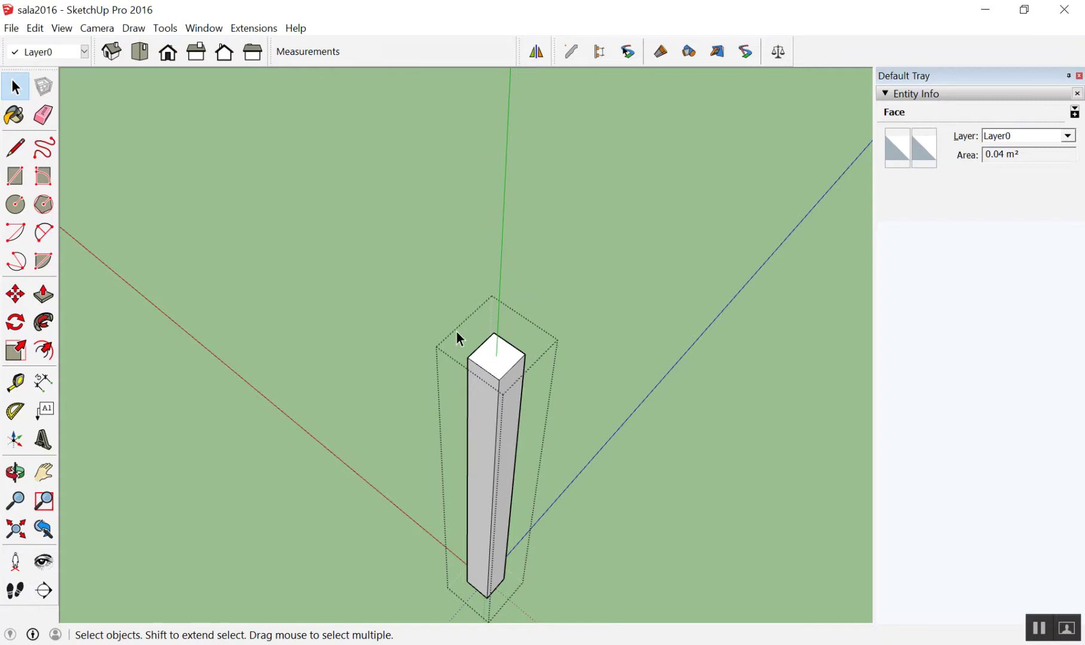
Step: Exit the group and orbit to compare the 3.00m column with the 4.00m one
left_click(348, 278)
scroll(348, 278, "down", 3)
middle_click_drag(348, 278, 392, 334)
scroll(427, 489, "up", 3)
mouse_move(426, 489)
middle_mouse_down()
mouse_move(422, 290)
mouse_move(367, 445)
middle_mouse_up()
scroll(382, 457, "down", 3)
scroll(412, 492, "up", 3)
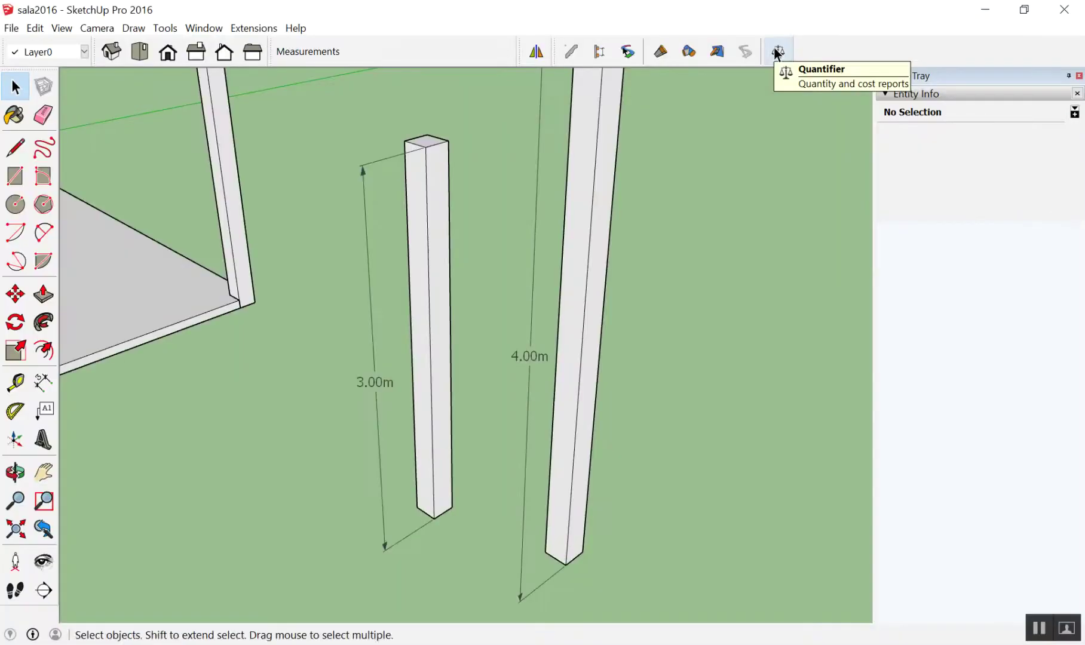
Step: Show the shortened column in PB Quantifier: still 4.000 m length, 0.120 m³ volume
left_click(776, 50)
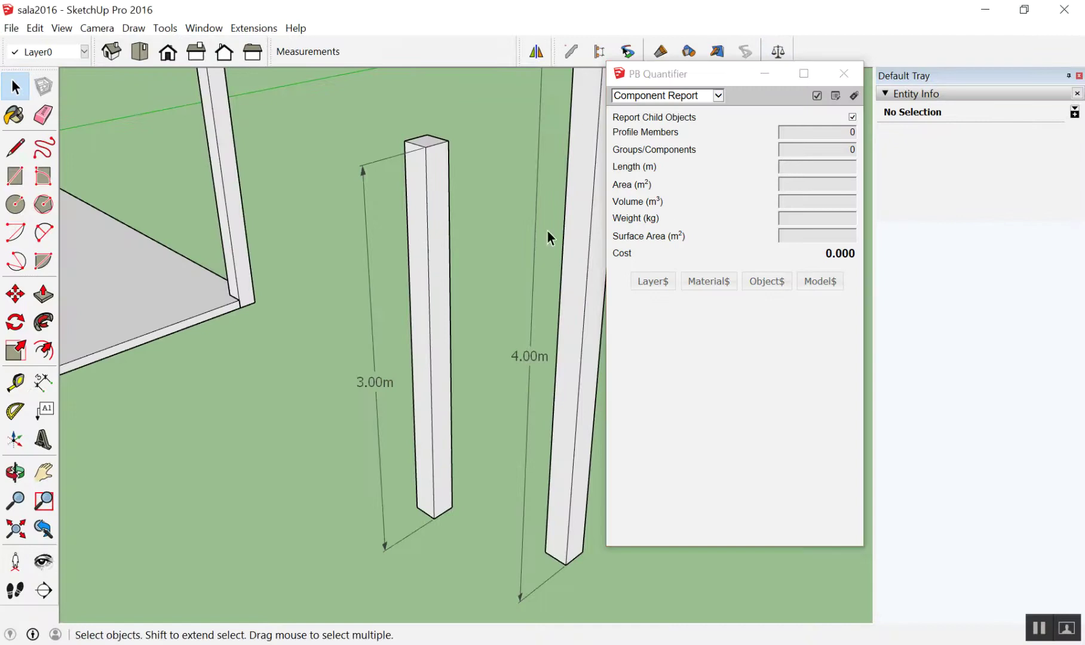
left_click(426, 190)
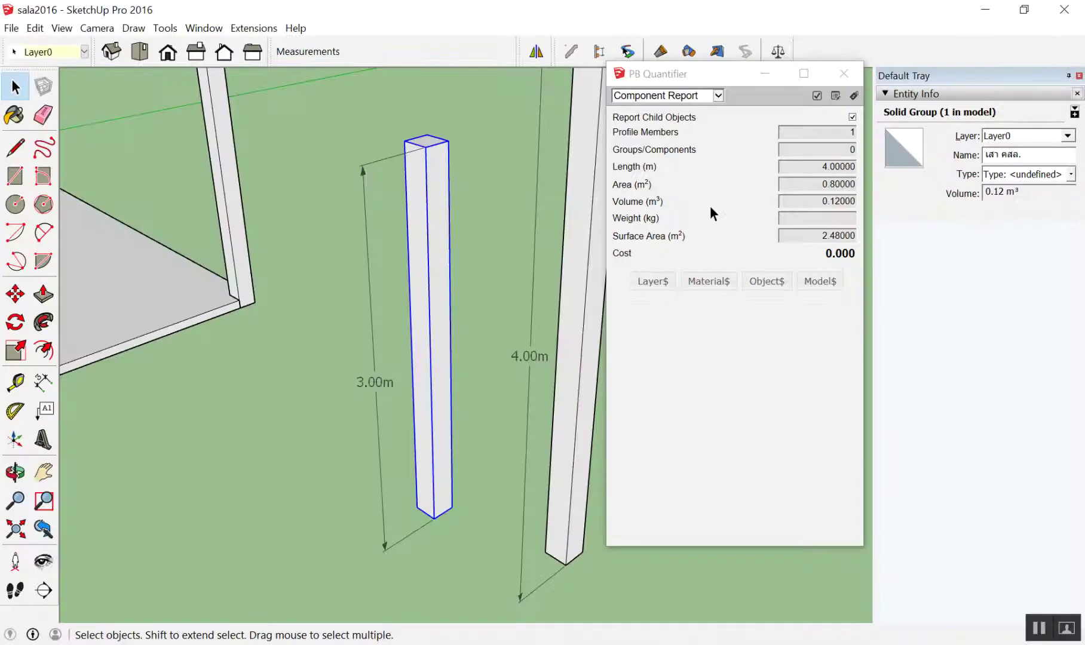
middle_click_drag(471, 224, 426, 157)
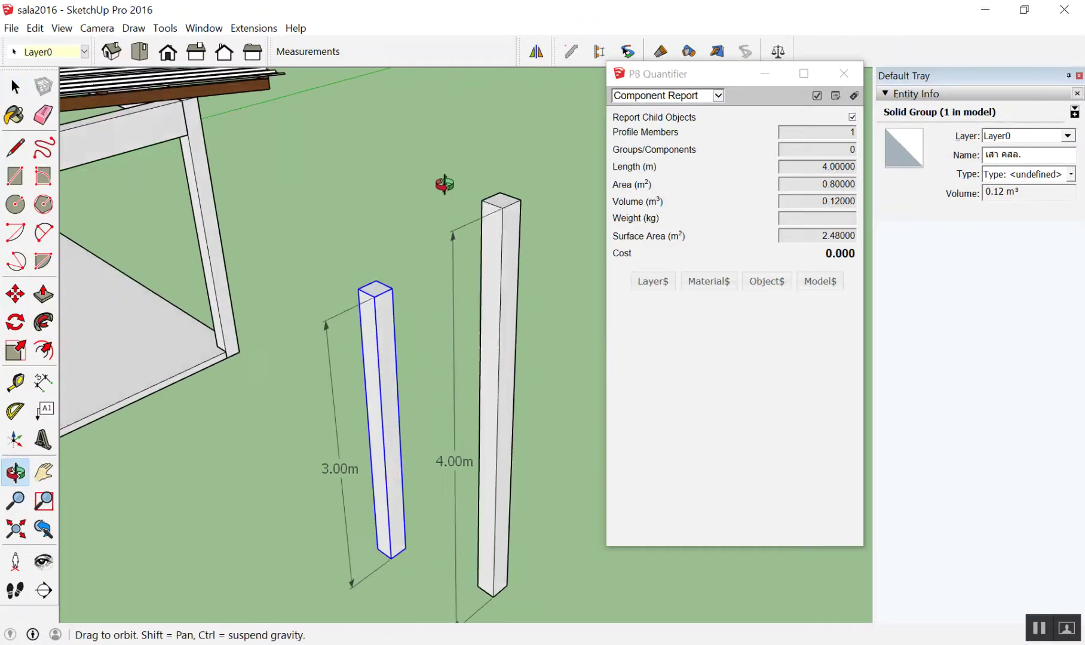
mouse_move(454, 198)
middle_mouse_down()
mouse_move(490, 186)
mouse_move(542, 95)
middle_mouse_up()
scroll(374, 162, "up", 3)
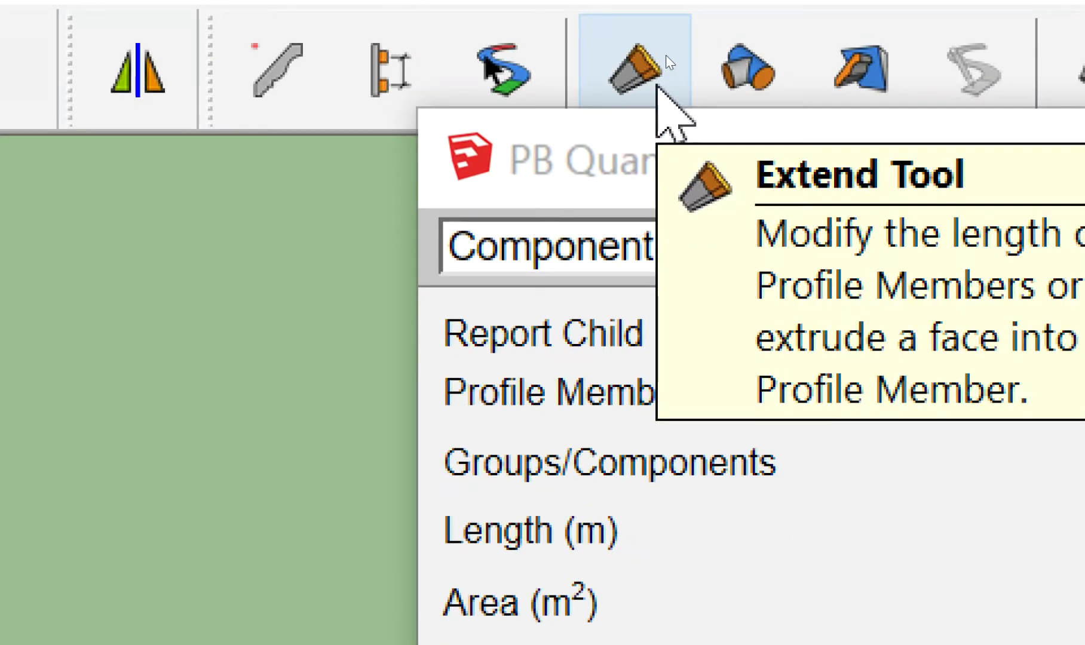
Step: Shorten the Profile Builder post by 1 m from its top end
left_click(657, 86)
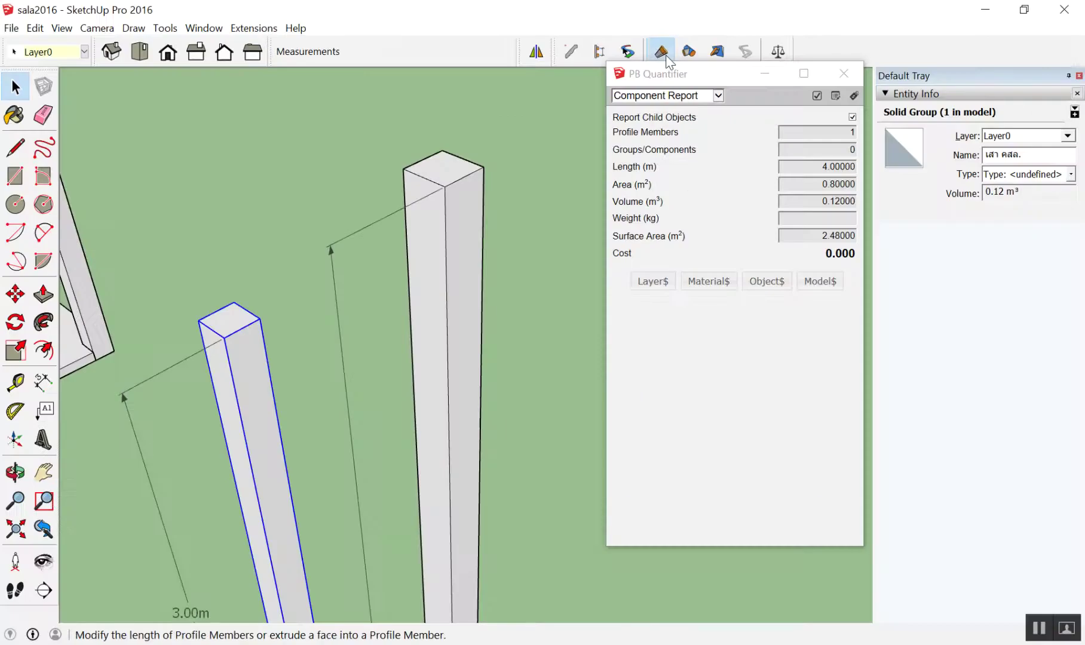
key("space")
left_click(505, 176)
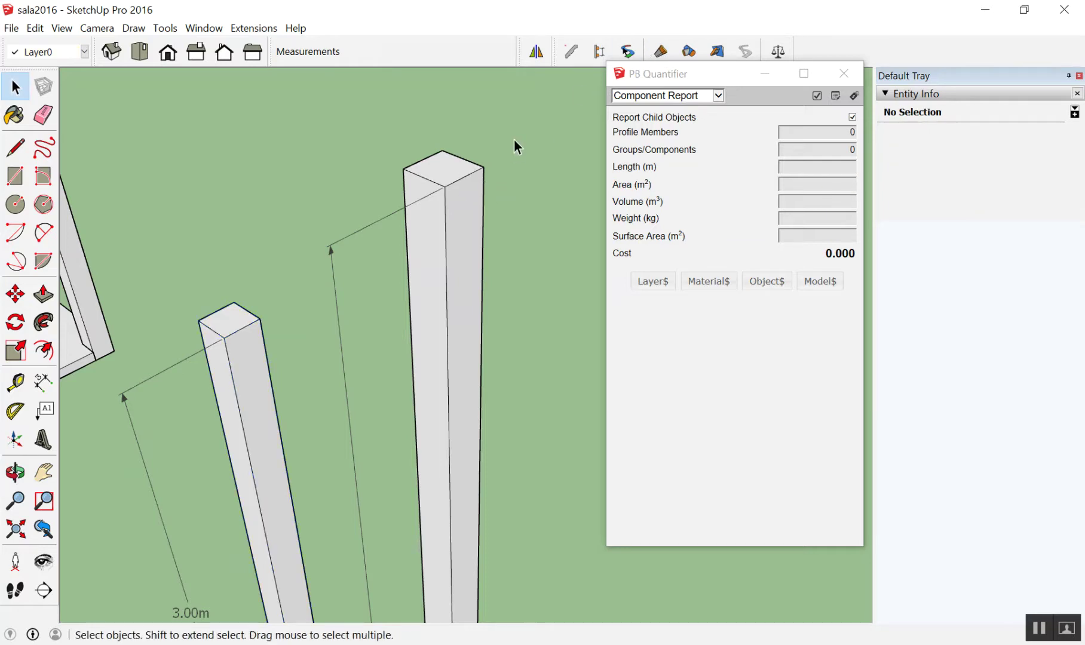
left_click(628, 51)
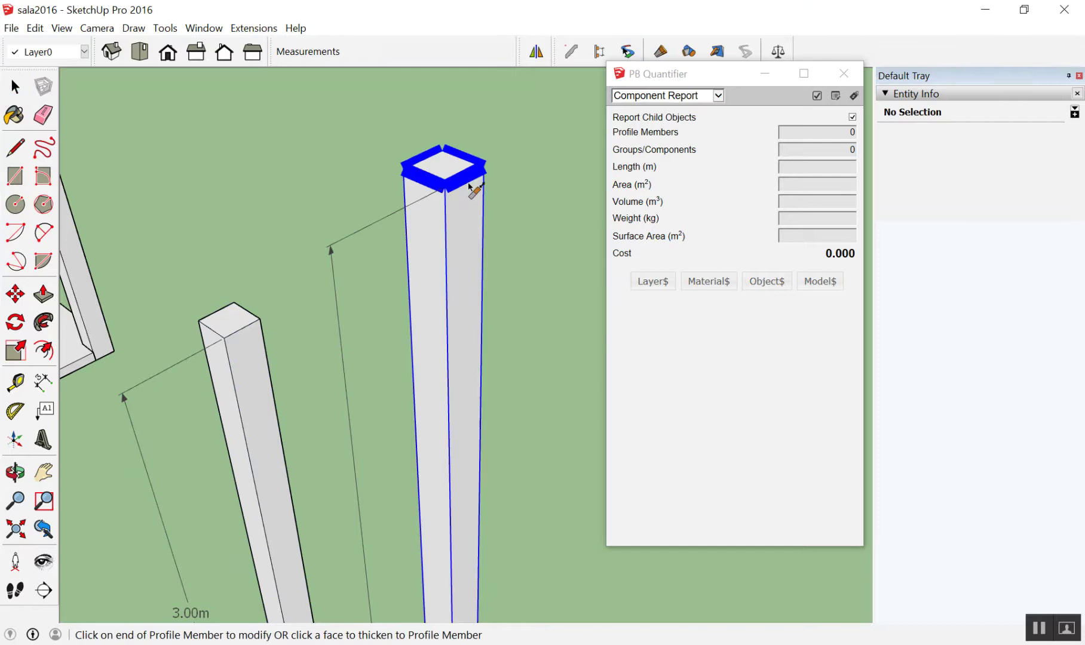
left_click(478, 173)
type("1")
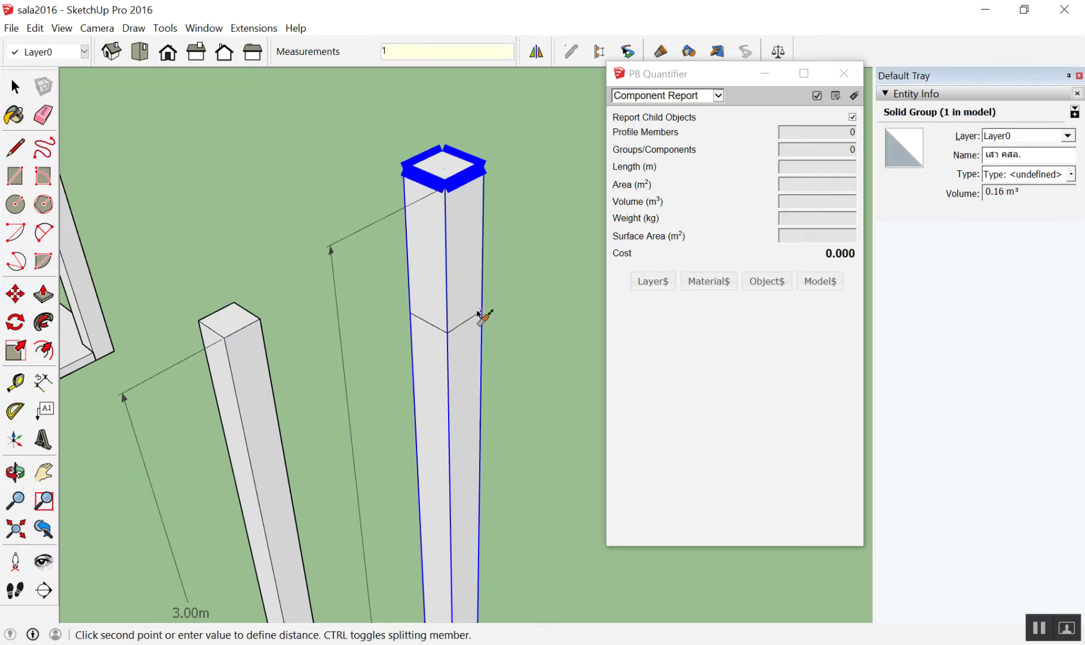
key("Return")
key("space")
Step: Compare both posts in PB Quantifier (3.00000 m vs 4.00000 m), then deselect
scroll(426, 145, "down", 5)
mouse_move(426, 145)
middle_mouse_down()
mouse_move(451, 119)
mouse_move(470, 287)
middle_mouse_up()
scroll(490, 249, "up", 3)
scroll(490, 249, "up", 3)
middle_click_drag(450, 242, 453, 253)
left_click(430, 131)
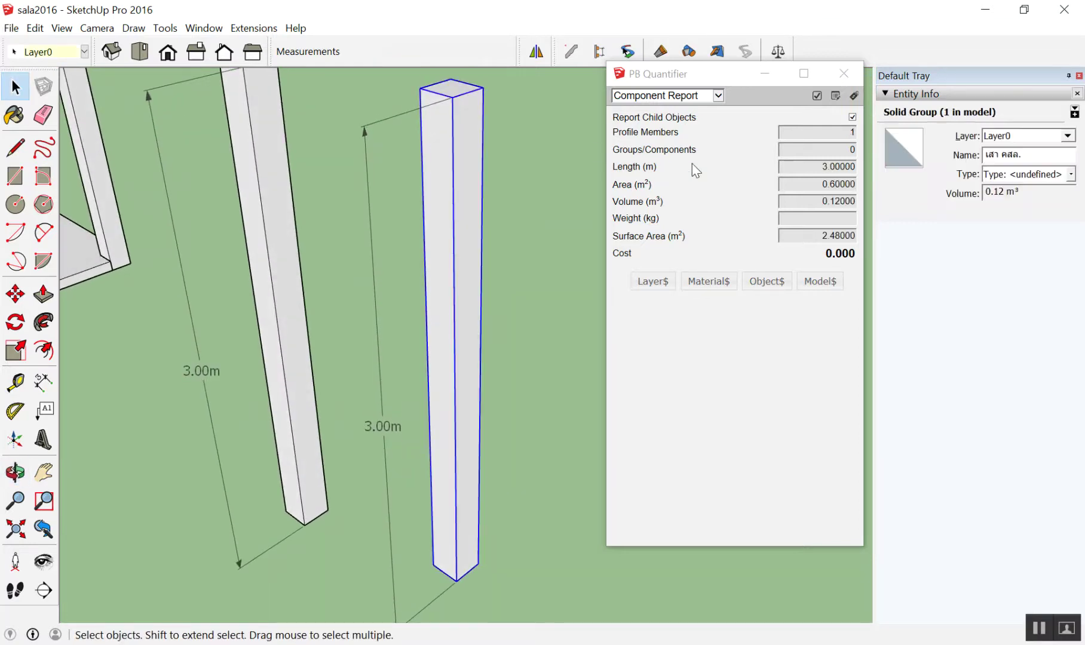
mouse_move(816, 167)
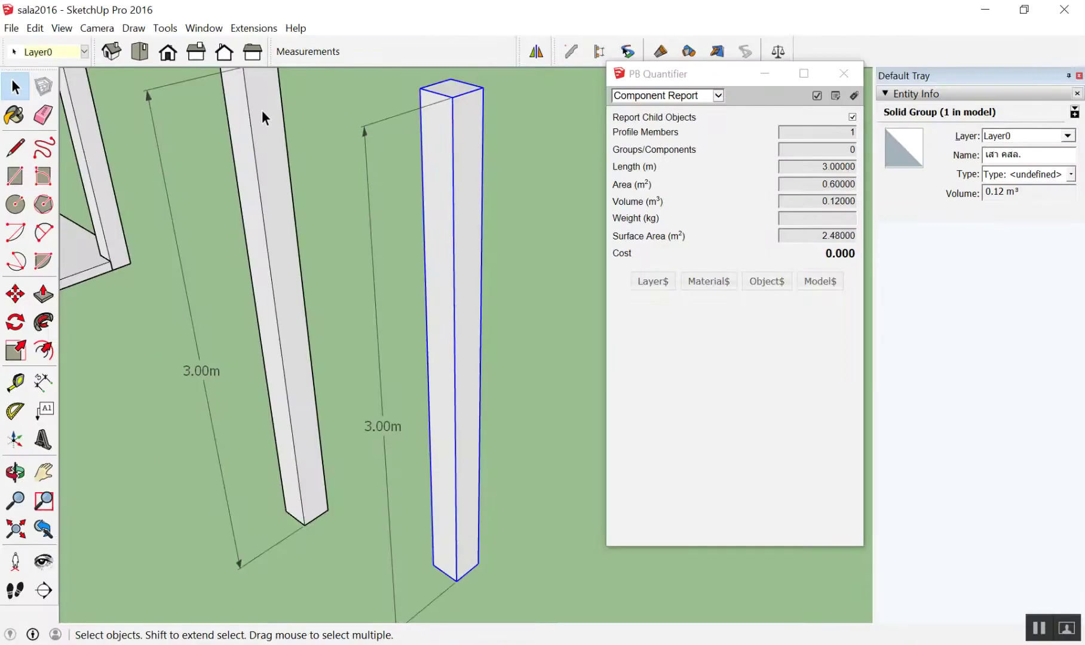
left_click(262, 110)
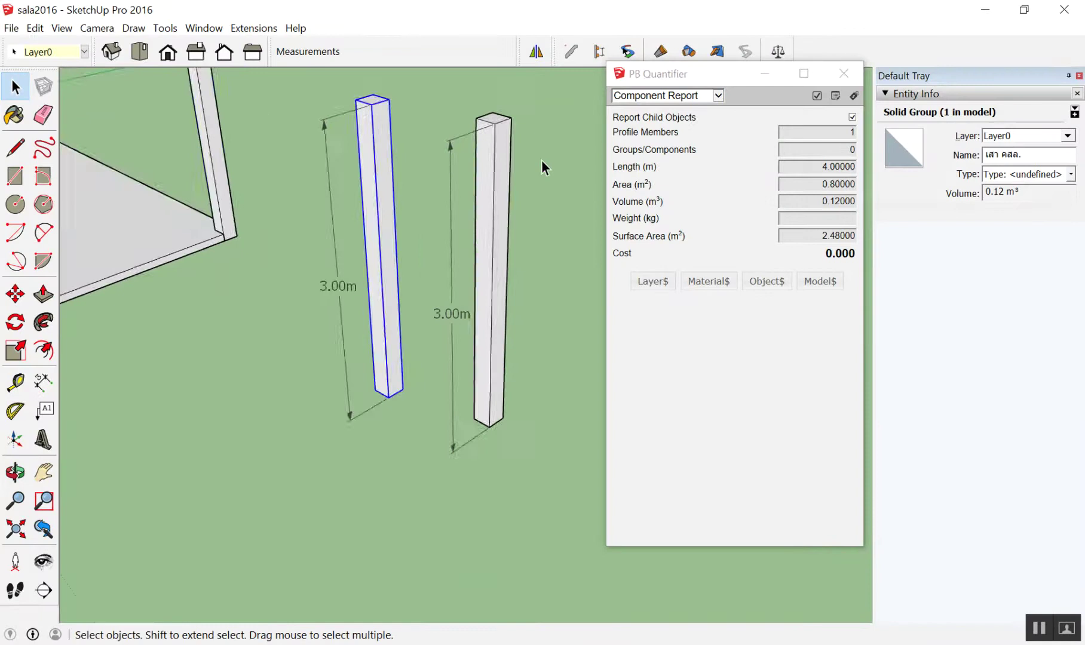
mouse_move(541, 161)
middle_mouse_down()
mouse_move(511, 250)
mouse_move(545, 172)
middle_mouse_up()
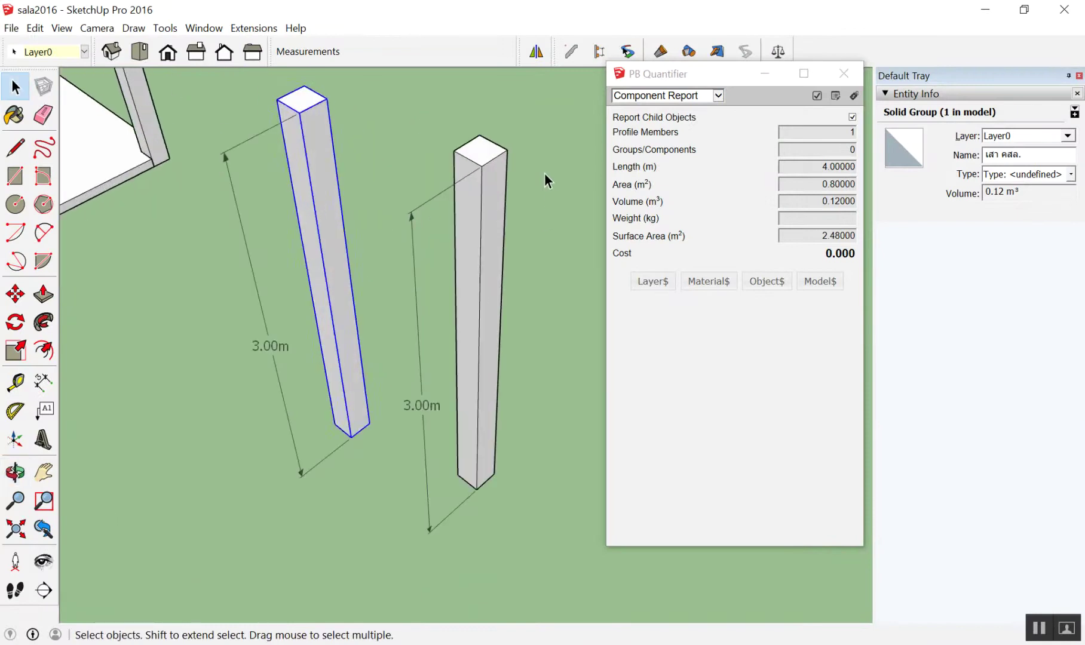
left_click(546, 171)
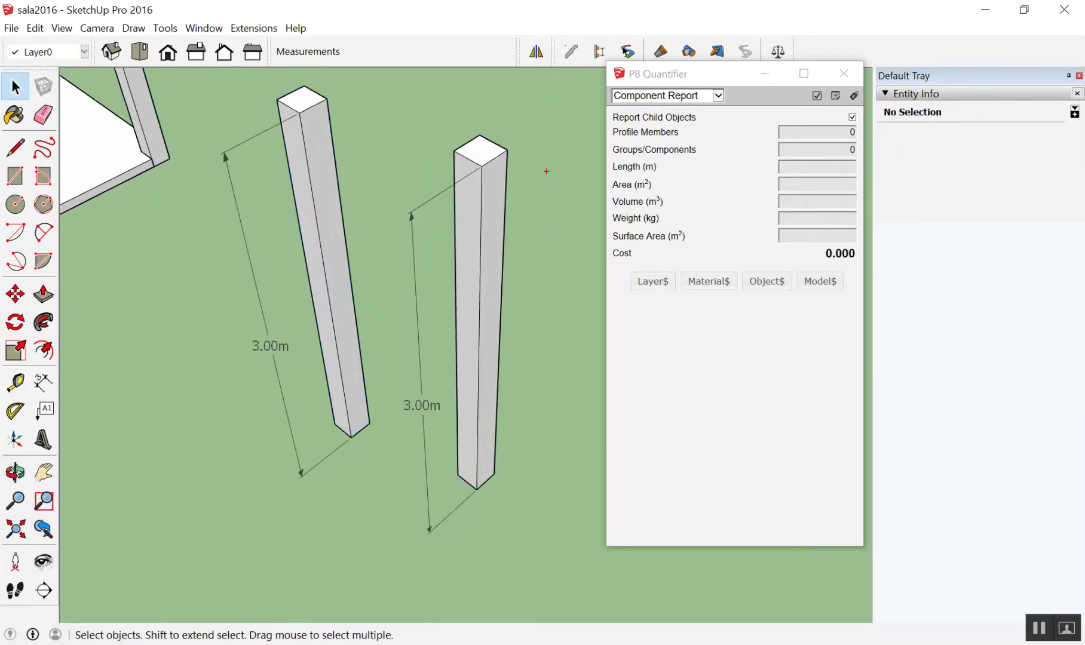
left_click_drag(589, 27, 598, 36)
mouse_move(766, 36)
left_mouse_down()
mouse_move(744, 27)
mouse_move(750, 75)
left_mouse_up()
left_click_drag(732, 29, 749, 78)
left_click_drag(467, 96, 495, 107)
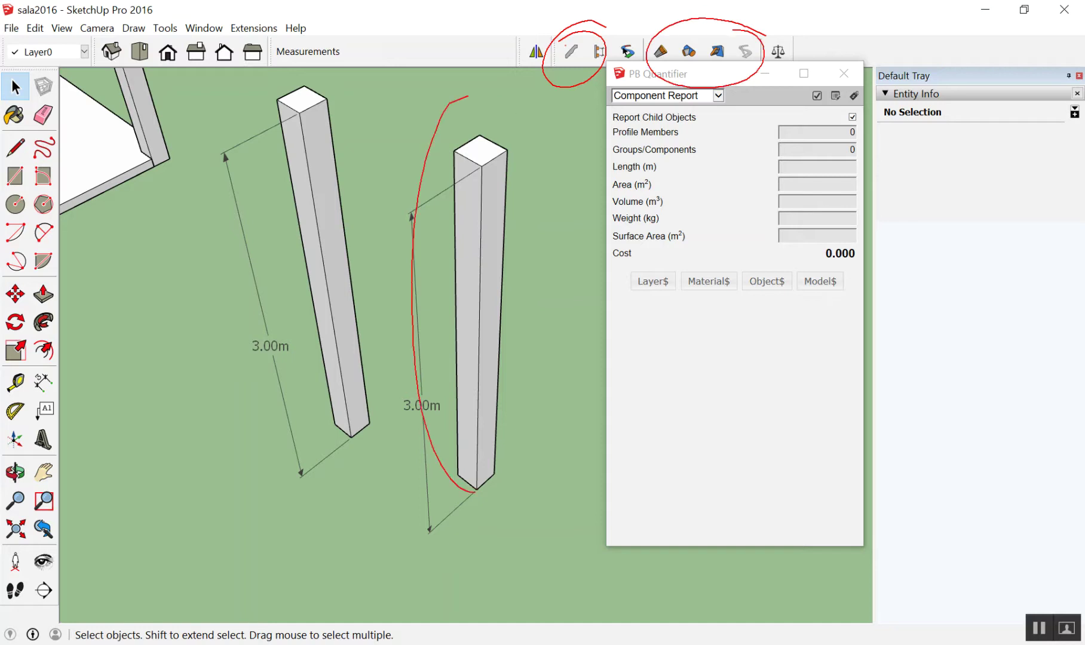
left_click_drag(366, 133, 265, 280)
left_click_drag(254, 144, 370, 264)
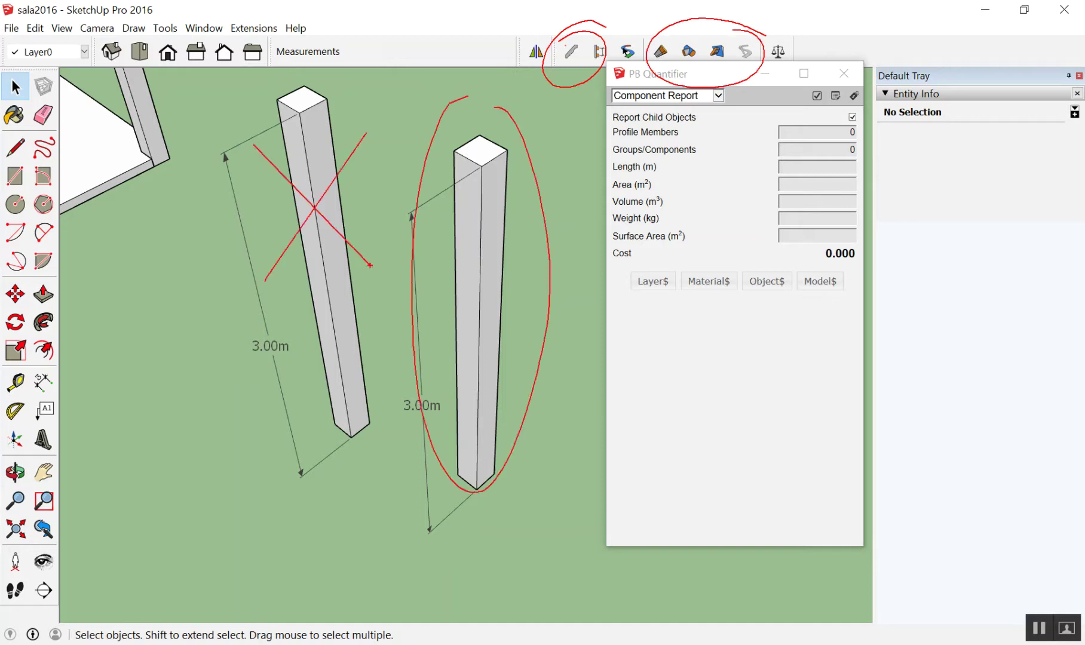
left_click_drag(70, 266, 249, 236)
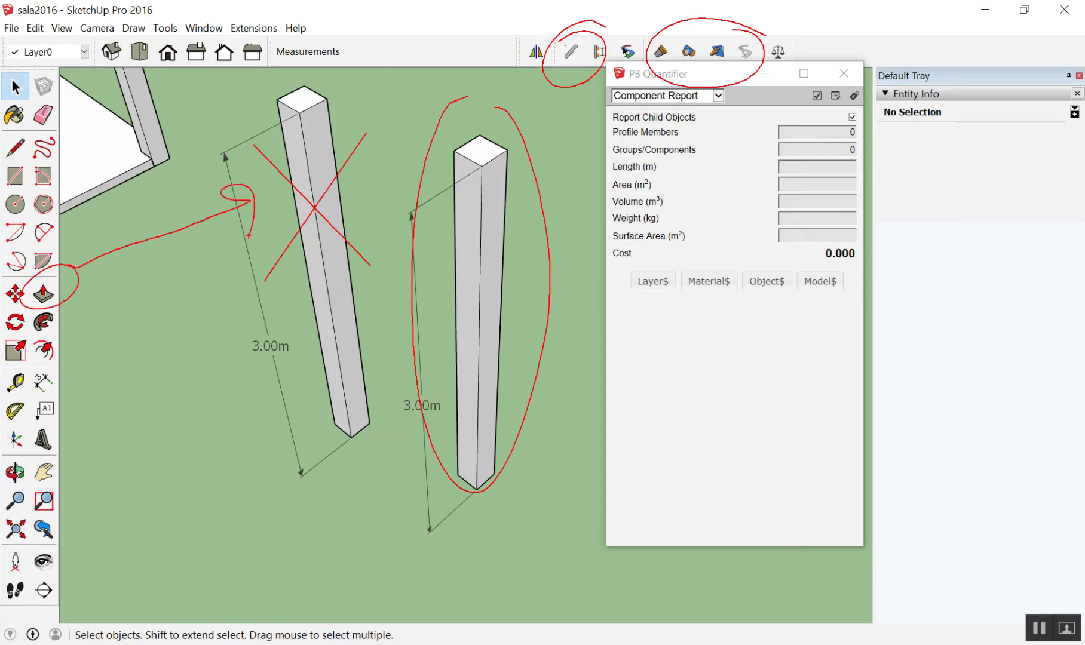
key("Escape")
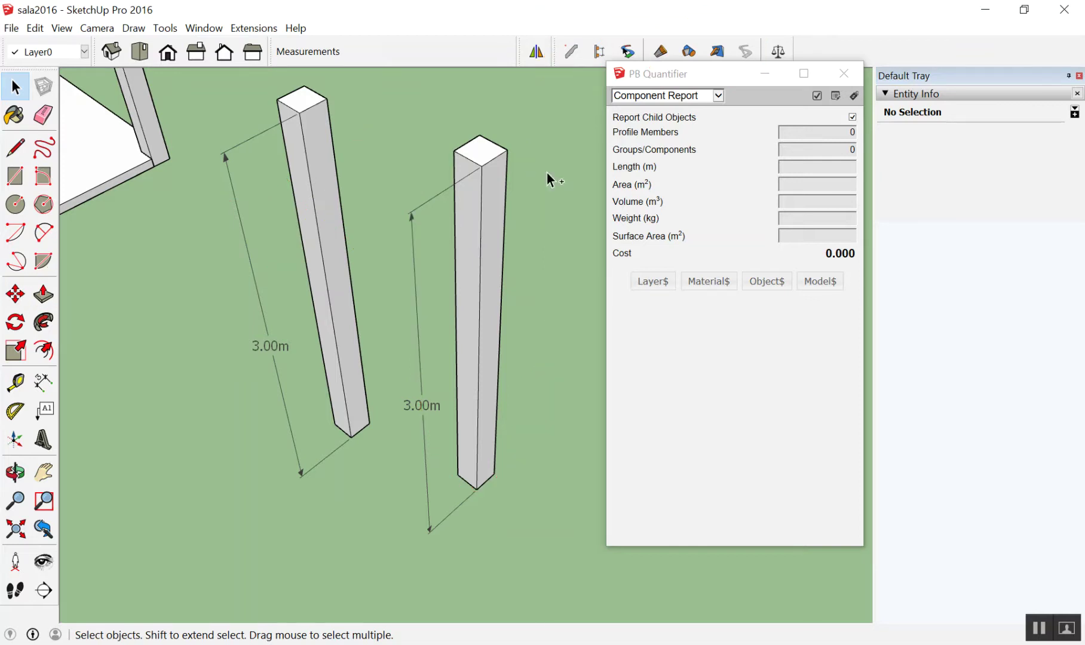
scroll(546, 171, "down", 3)
middle_click_drag(490, 182, 549, 257)
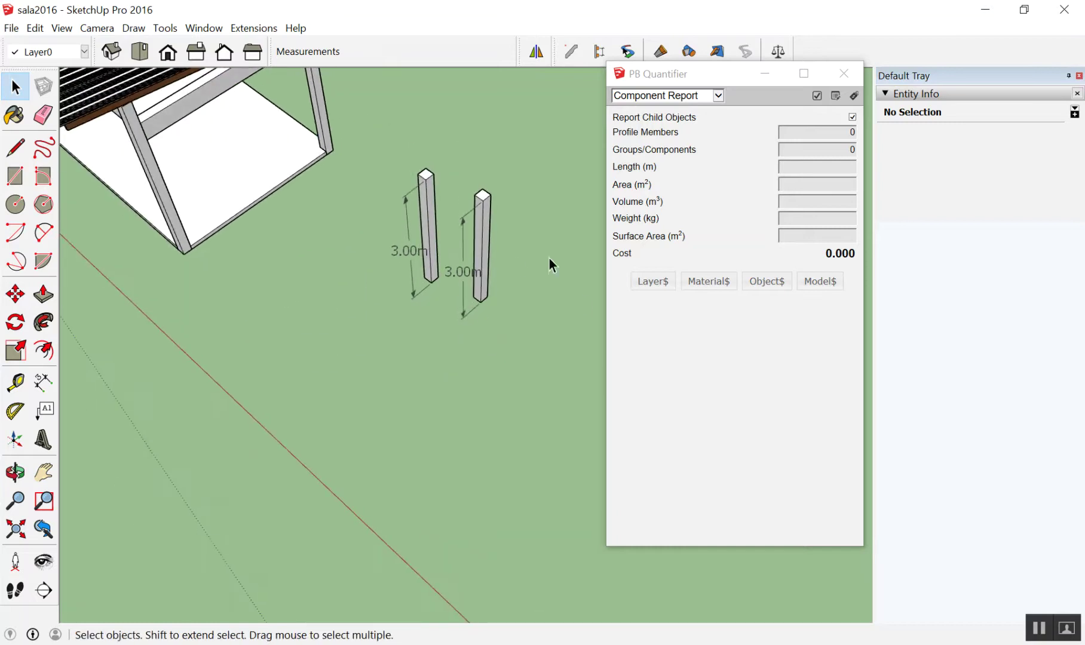
Step: Draw a 0.2 m × 0.2 m square on the ground
scroll(272, 318, "up", 3)
key("r")
left_click(283, 417)
left_click(502, 416)
type(".2")
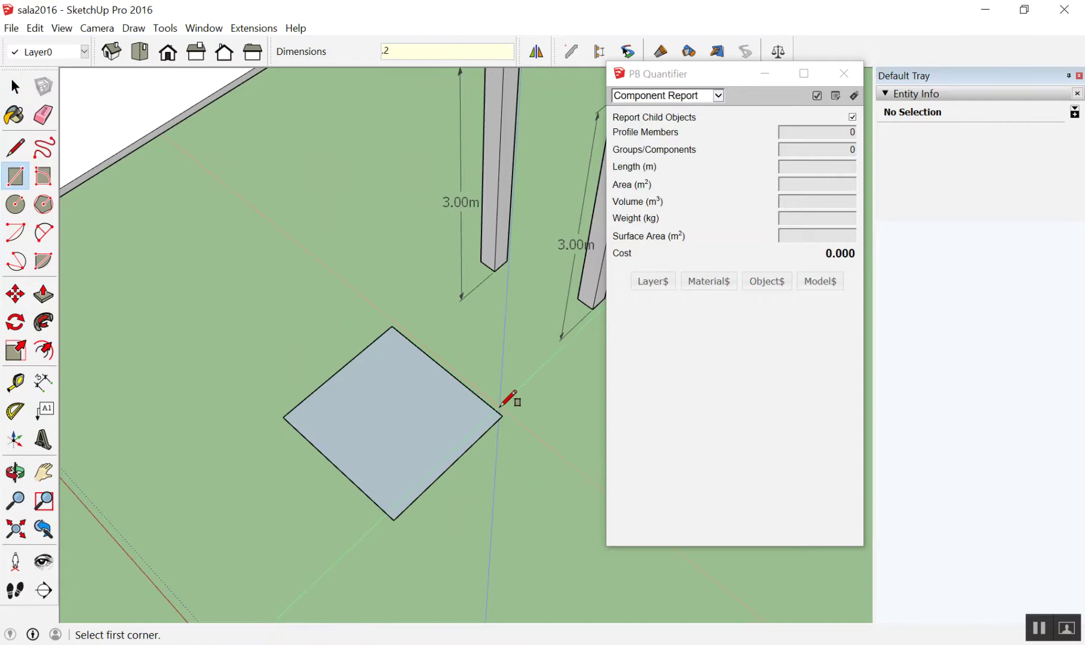
type("2")
key("Return")
key("space")
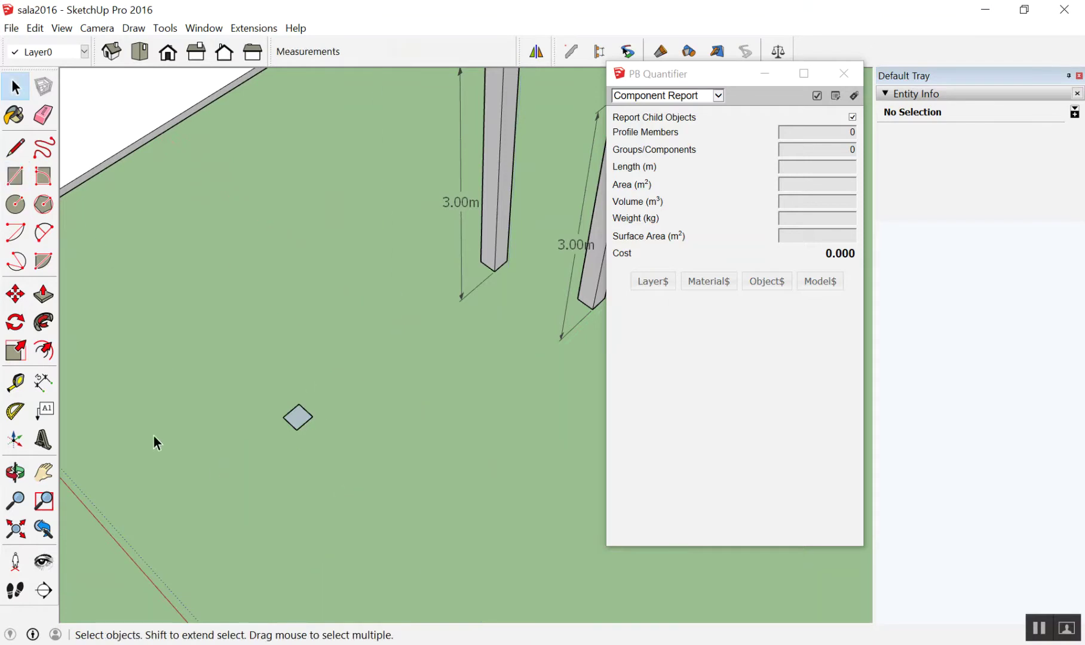
Step: Extrude the square 4 m upward into a column
key("p")
left_click_drag(297, 417, 287, 347)
type("4")
key("Return")
key("space")
scroll(204, 278, "down", 3)
middle_click_drag(203, 278, 285, 312)
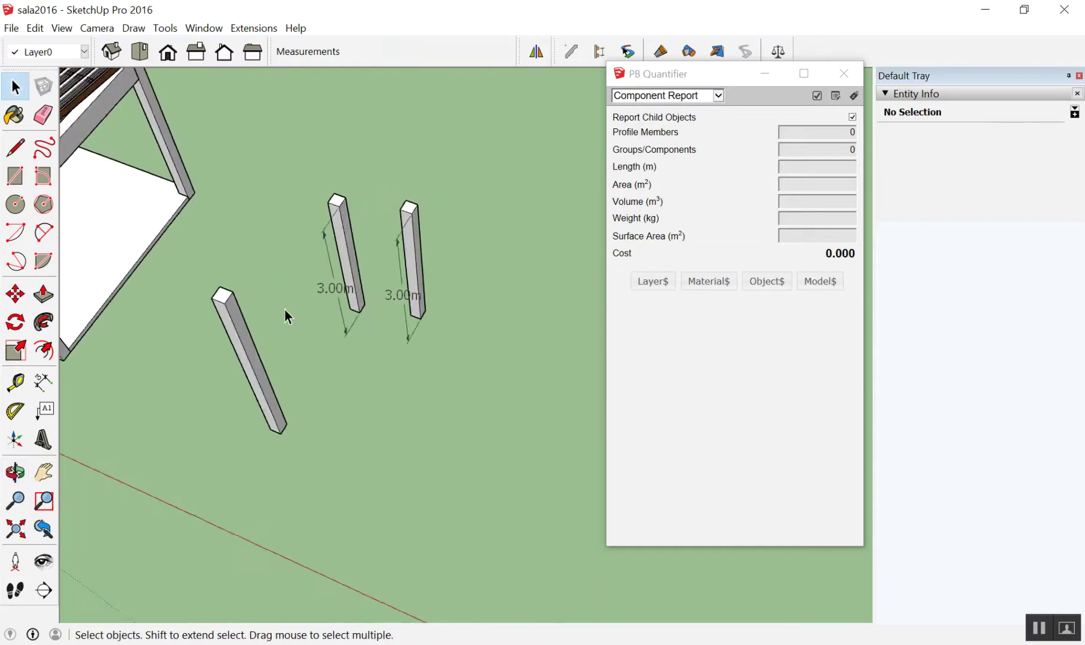
scroll(240, 337, "up", 2)
Step: Make the new column a group, then deselect it
triple_click(221, 314)
right_click(220, 292)
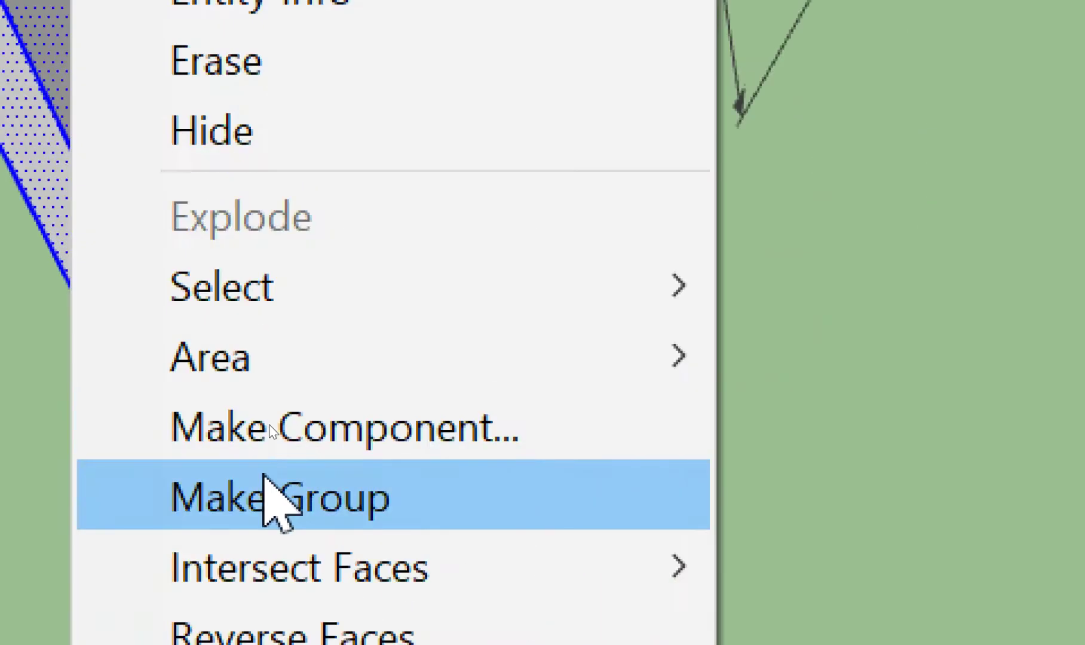
left_click(273, 430)
scroll(325, 384, "down", 2)
mouse_move(324, 384)
middle_mouse_down()
mouse_move(311, 431)
mouse_move(275, 383)
middle_mouse_up()
scroll(275, 383, "up", 3)
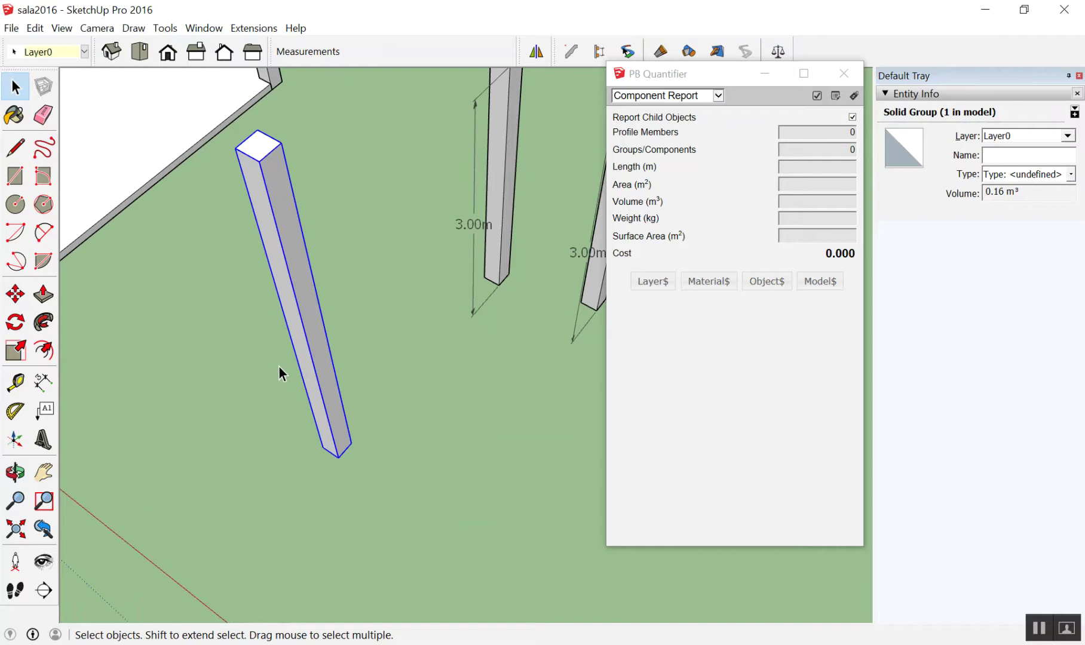
left_click(571, 185)
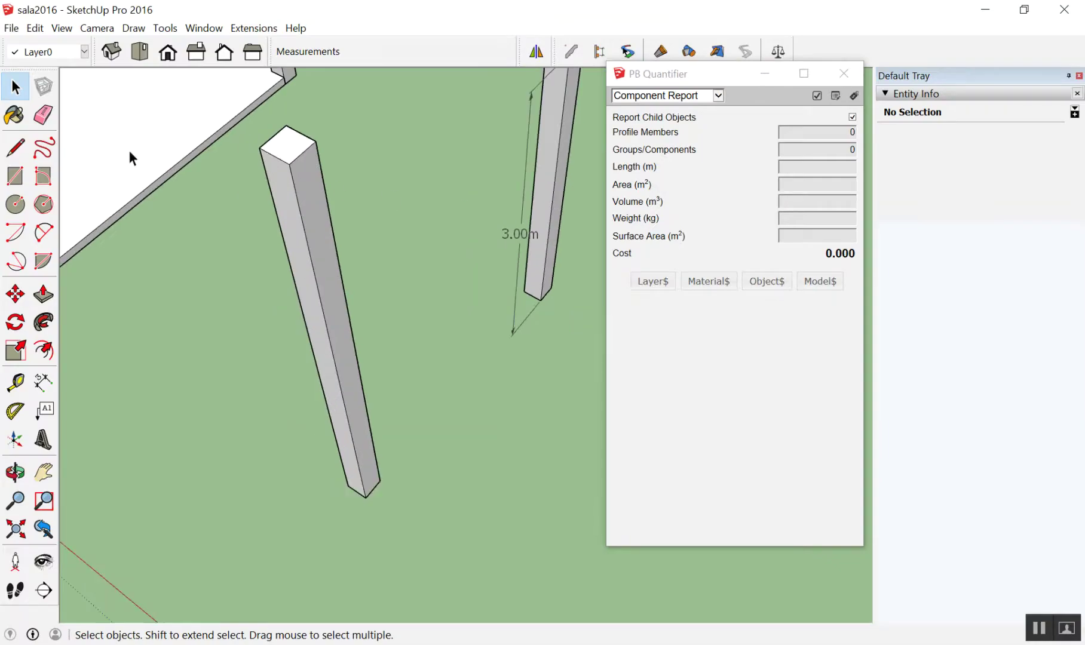
left_click(386, 162)
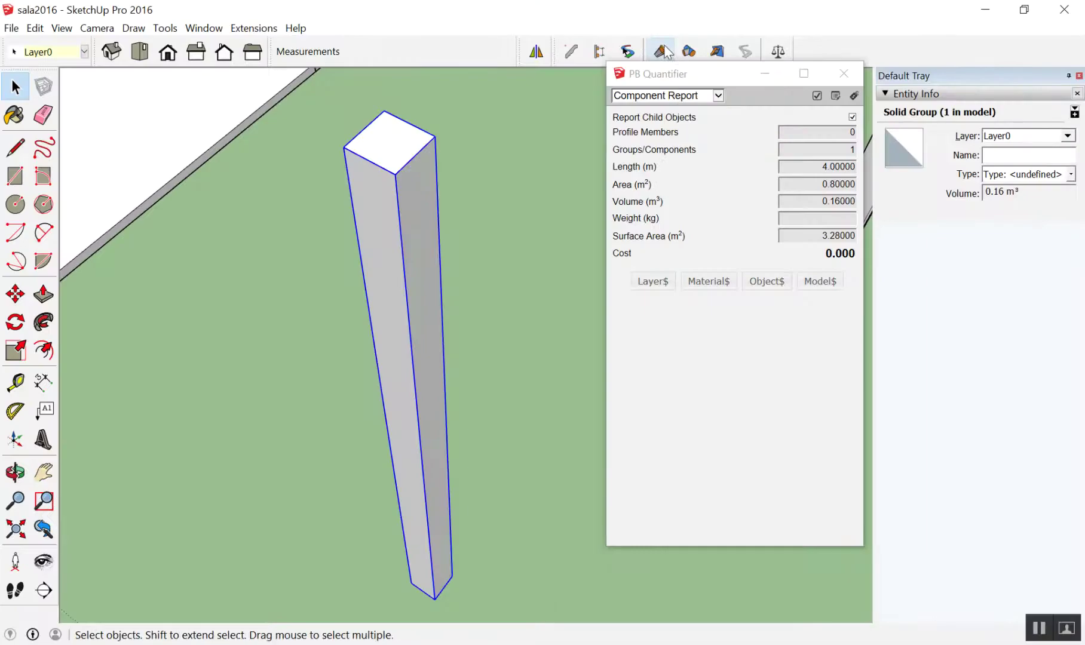
left_click(660, 52)
key("space")
left_click(411, 159)
left_click(464, 150)
left_click(689, 51)
key("space")
left_click(661, 52)
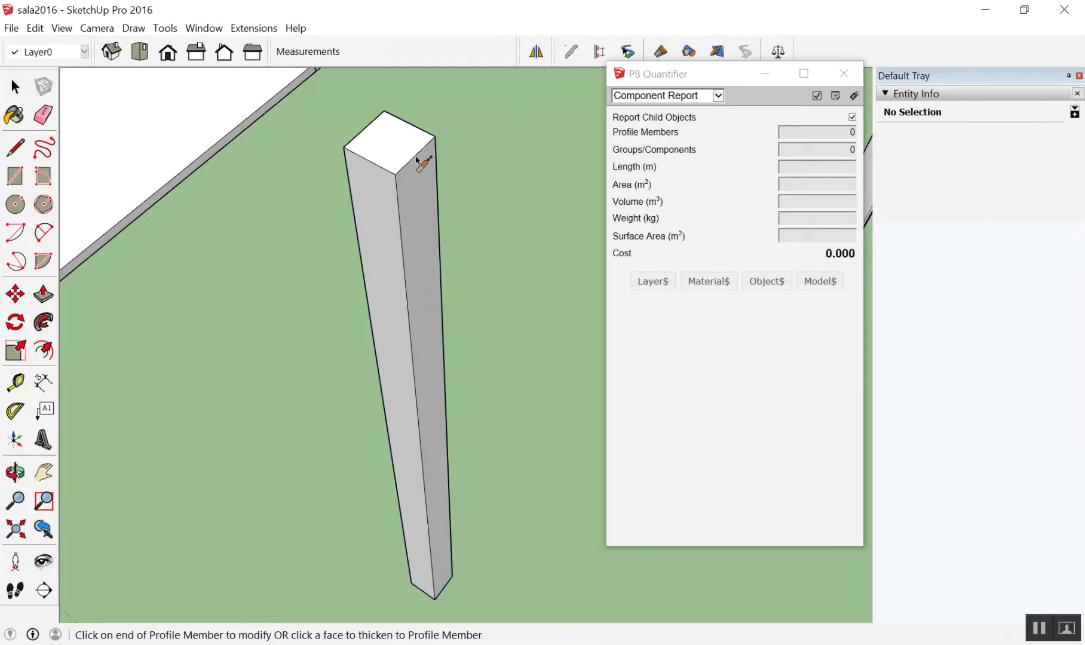
key("space")
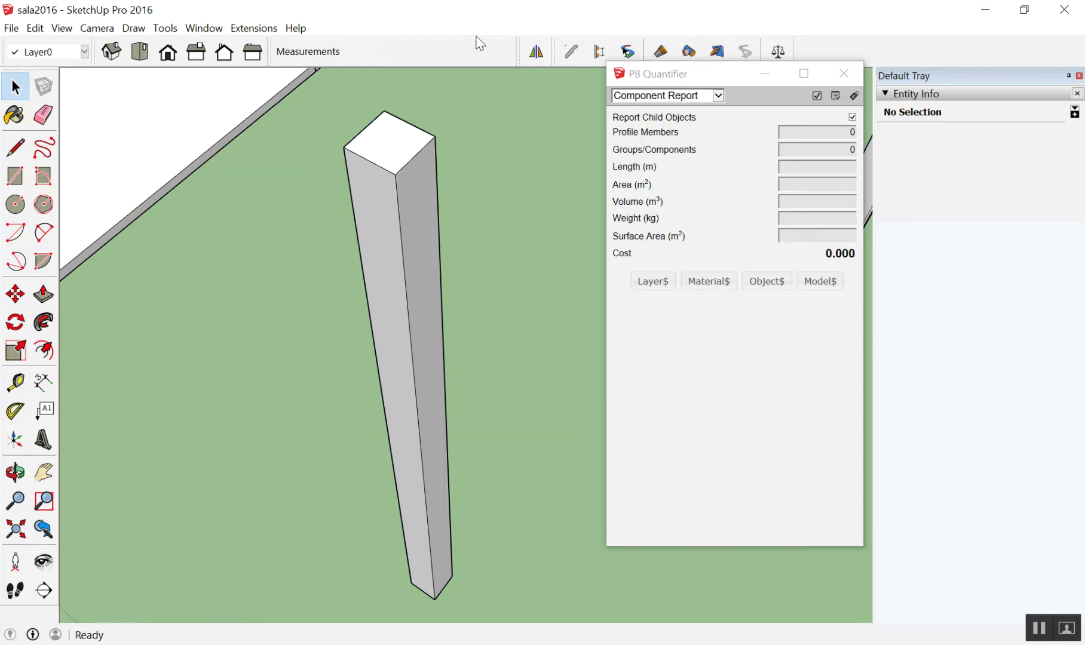
scroll(514, 103, "down", 3)
scroll(524, 85, "up", 2)
middle_click_drag(469, 96, 484, 150)
scroll(520, 141, "up", 2)
scroll(520, 141, "up", 2)
scroll(424, 96, "up", 2)
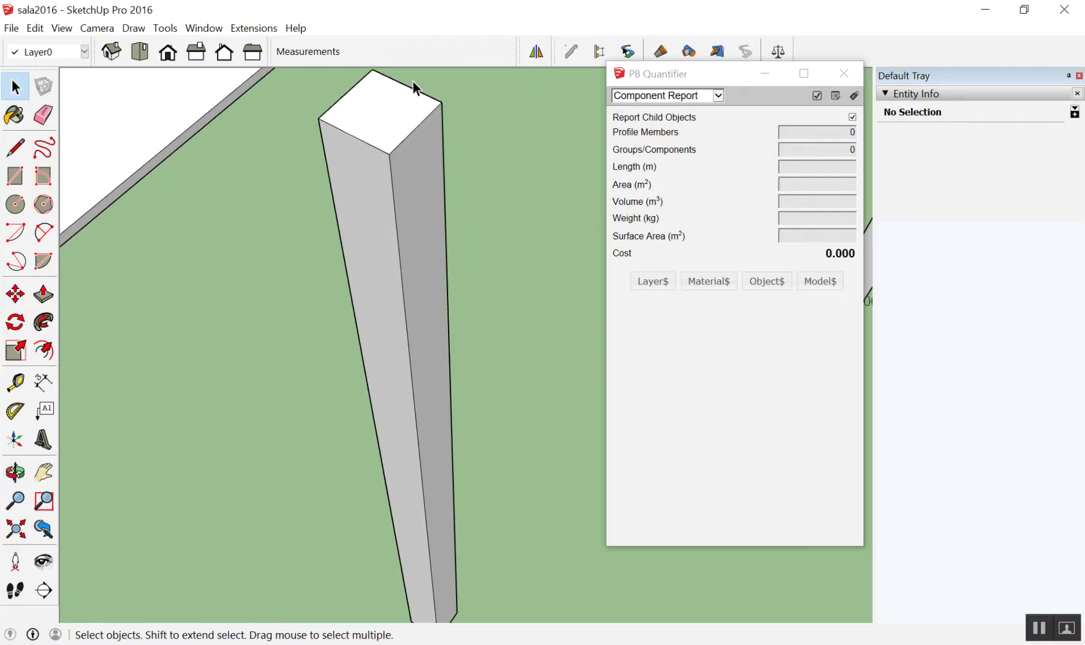
scroll(350, 95, "down", 2)
Step: Inside the new column group, lower the top face by 1 m
left_click(363, 135)
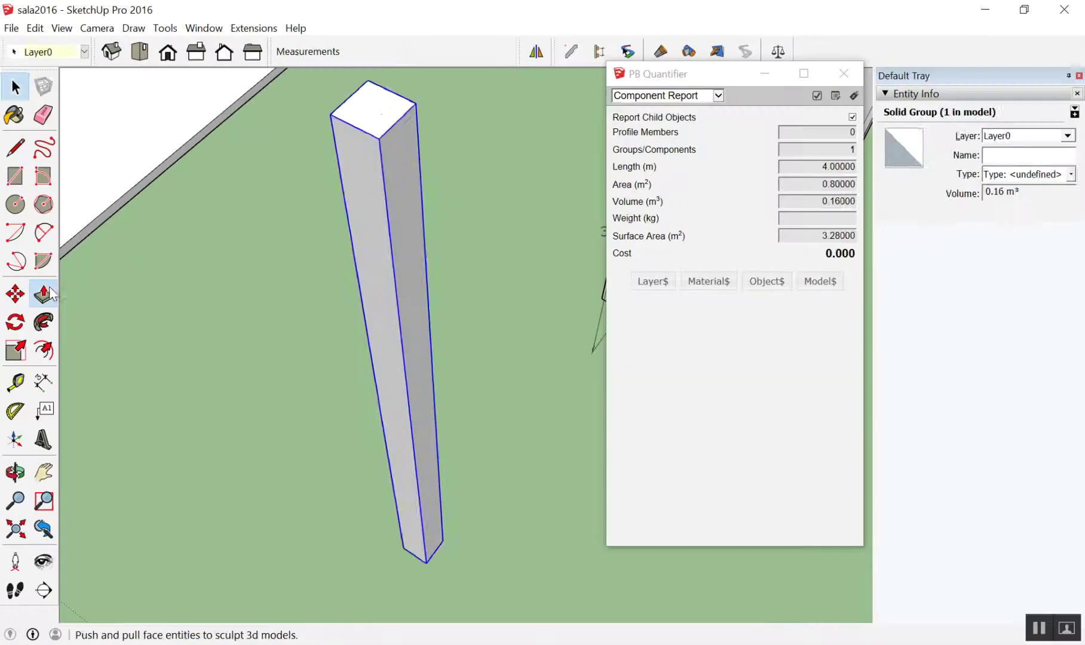
left_click(43, 293)
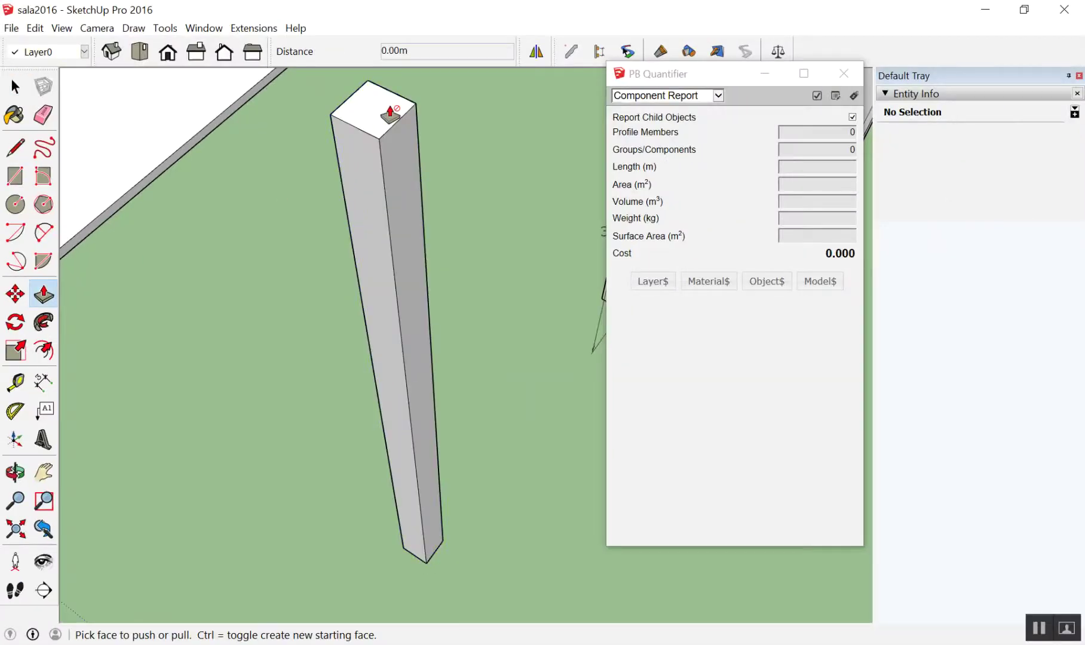
key("space")
double_click(397, 120)
left_click(43, 294)
left_click(385, 143)
type("1")
key("Return")
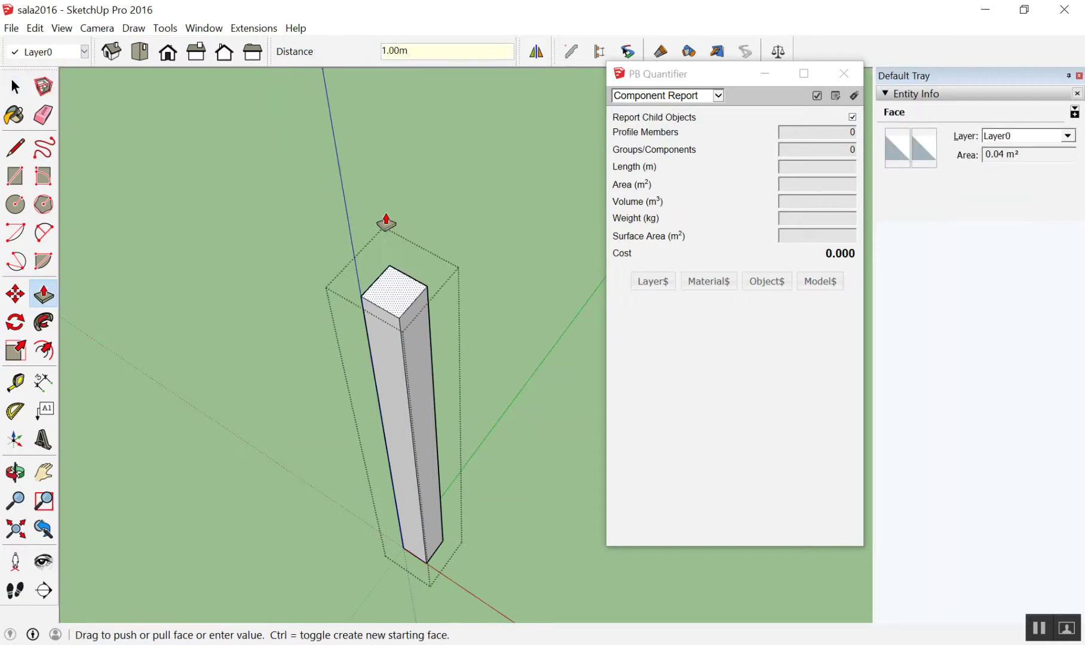
key("space")
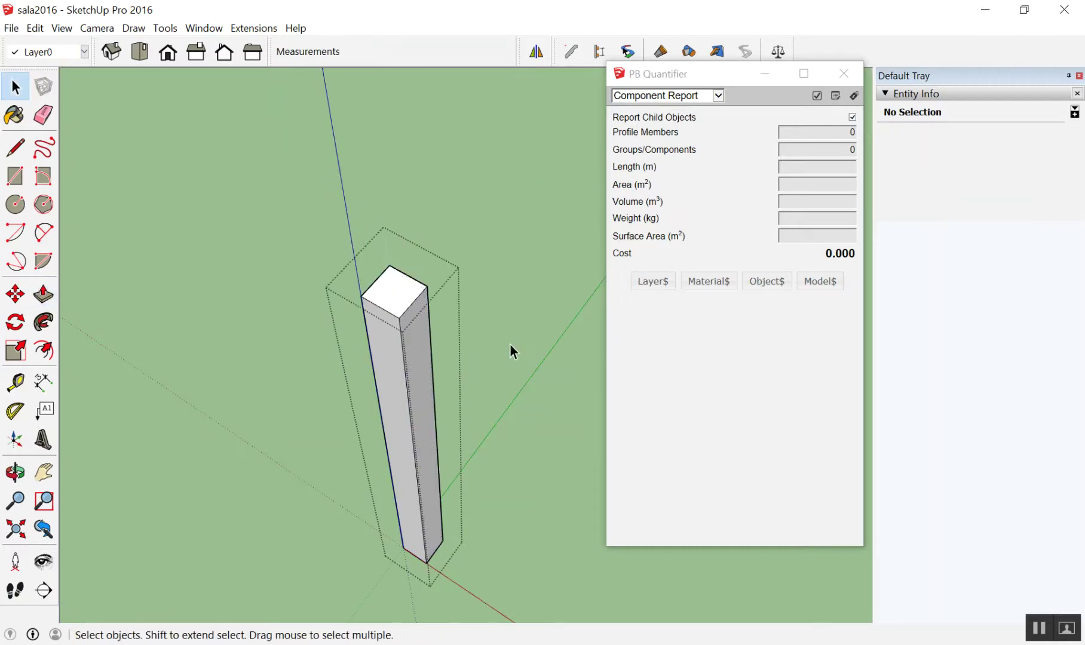
Step: Exit the group, confirm 0.12 m³ in PB Quantifier, and close the report window
left_click(510, 344)
left_click(416, 343)
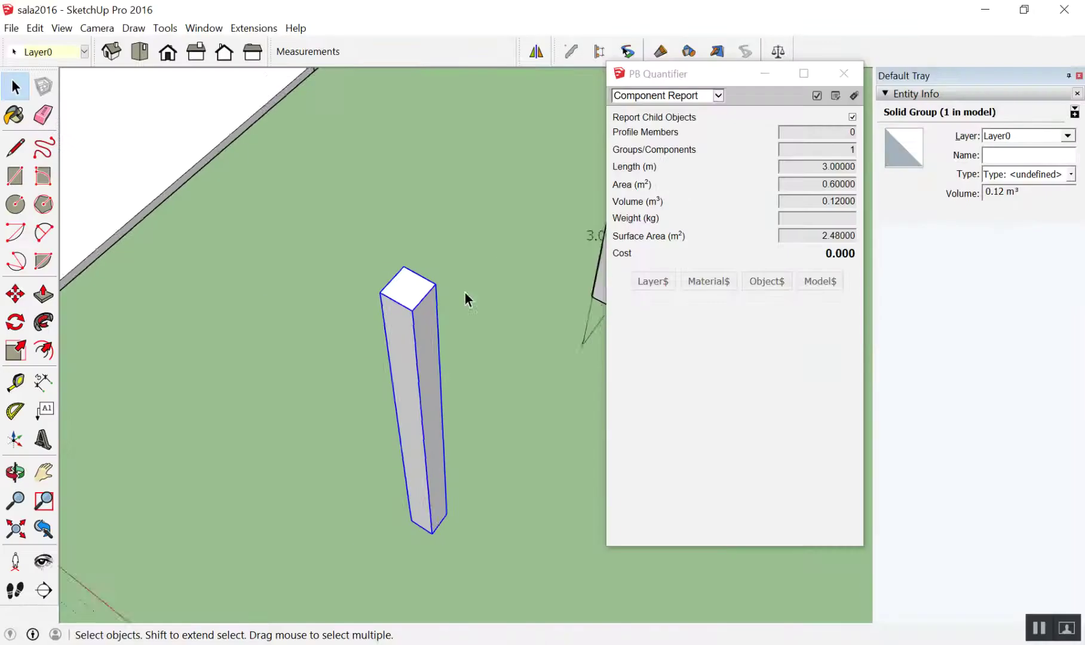
scroll(460, 296, "down", 3)
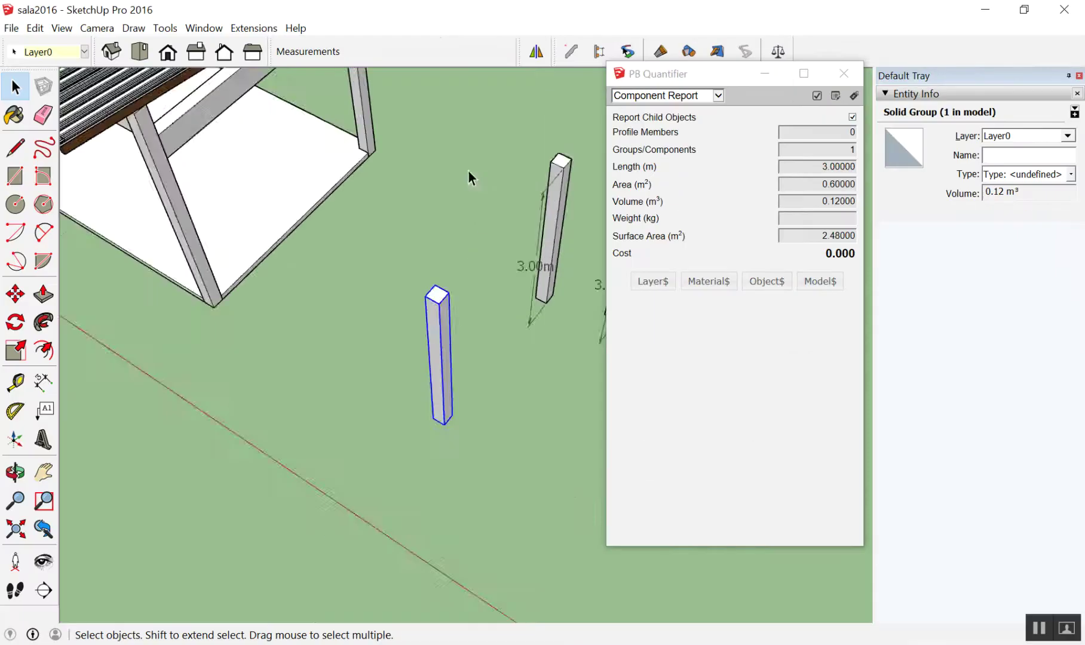
scroll(353, 239, "down", 3)
scroll(442, 242, "up", 2)
scroll(496, 230, "up", 3)
scroll(509, 209, "up", 3)
scroll(510, 210, "up", 3)
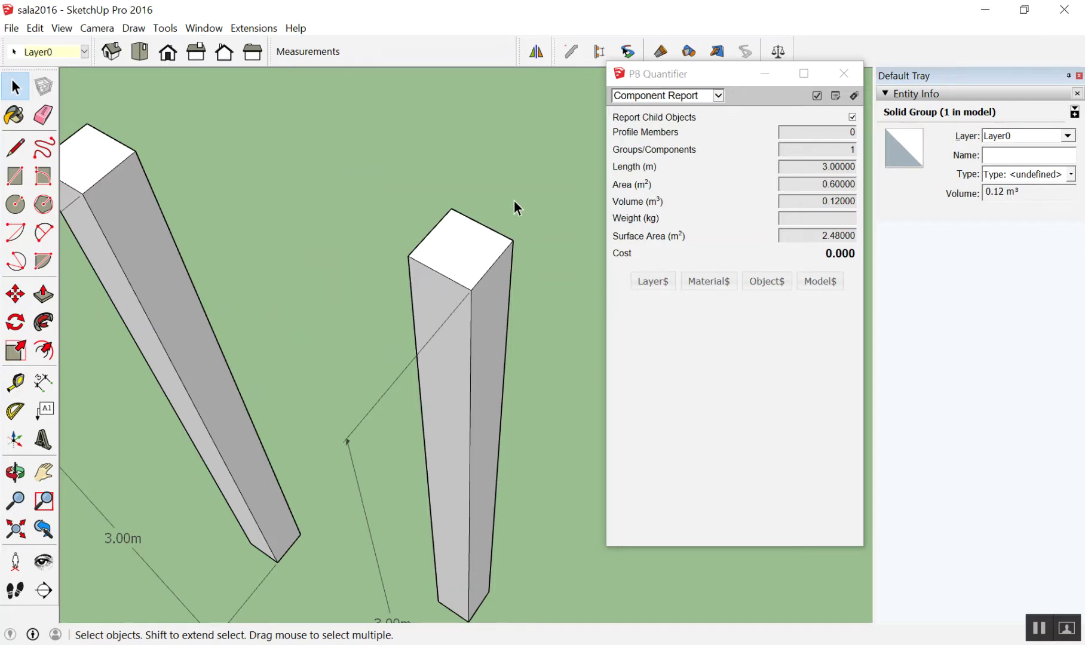
scroll(513, 203, "down", 3)
scroll(548, 134, "down", 3)
middle_click_drag(548, 133, 450, 65)
scroll(474, 147, "up", 2)
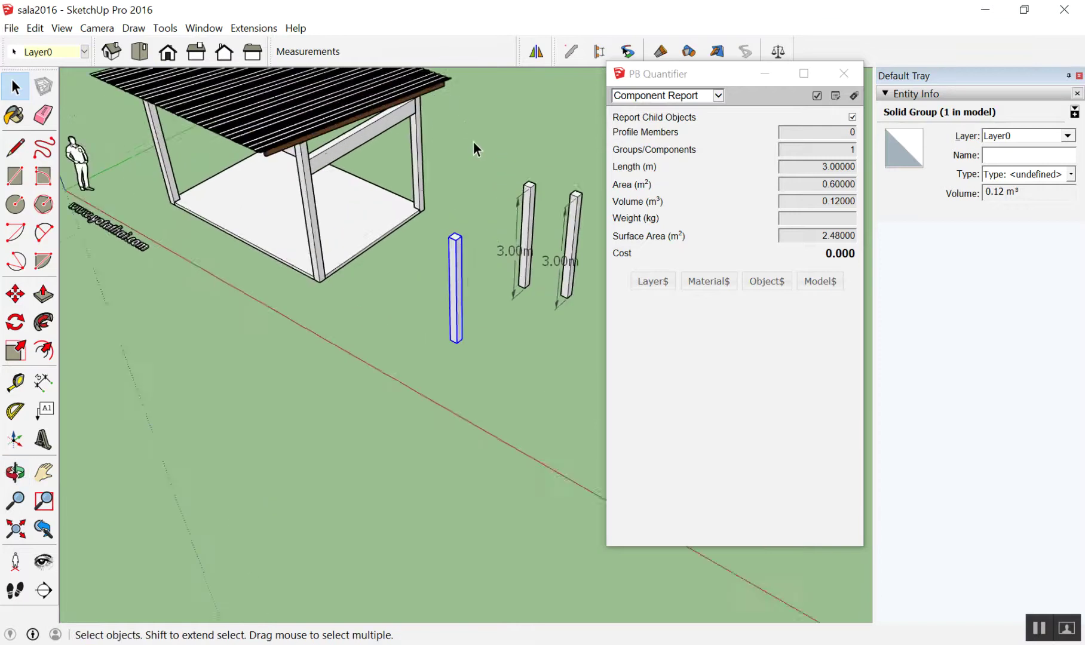
left_click(843, 73)
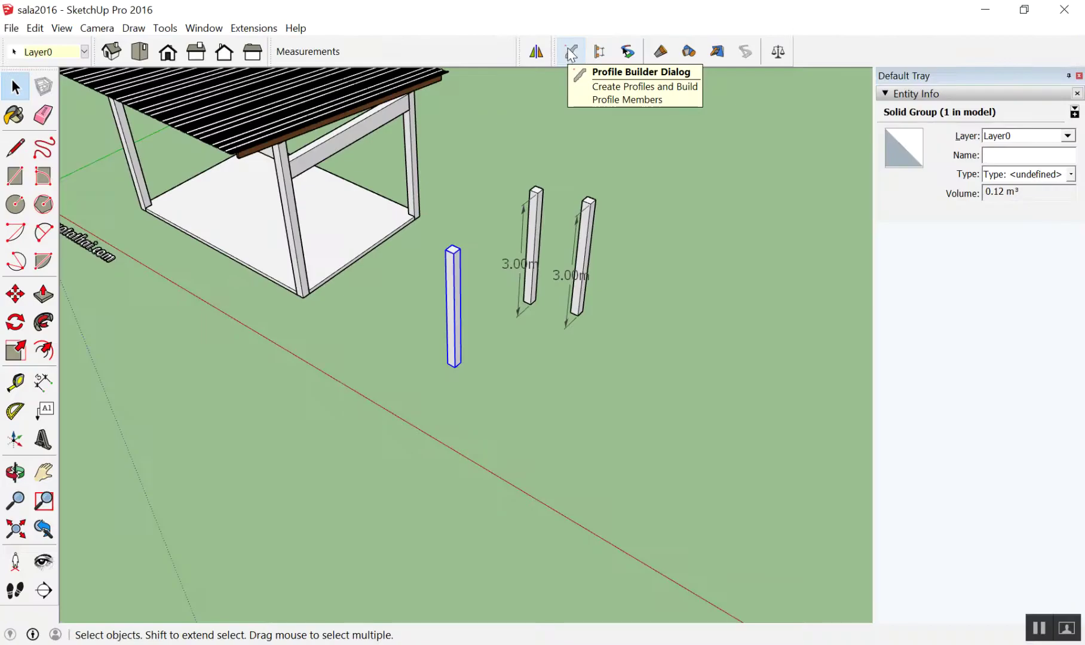
Step: Open Profile Builder 2 and load the เสา คสล. 0.20m × 0.20m profile via Get Attributes
left_click(571, 53)
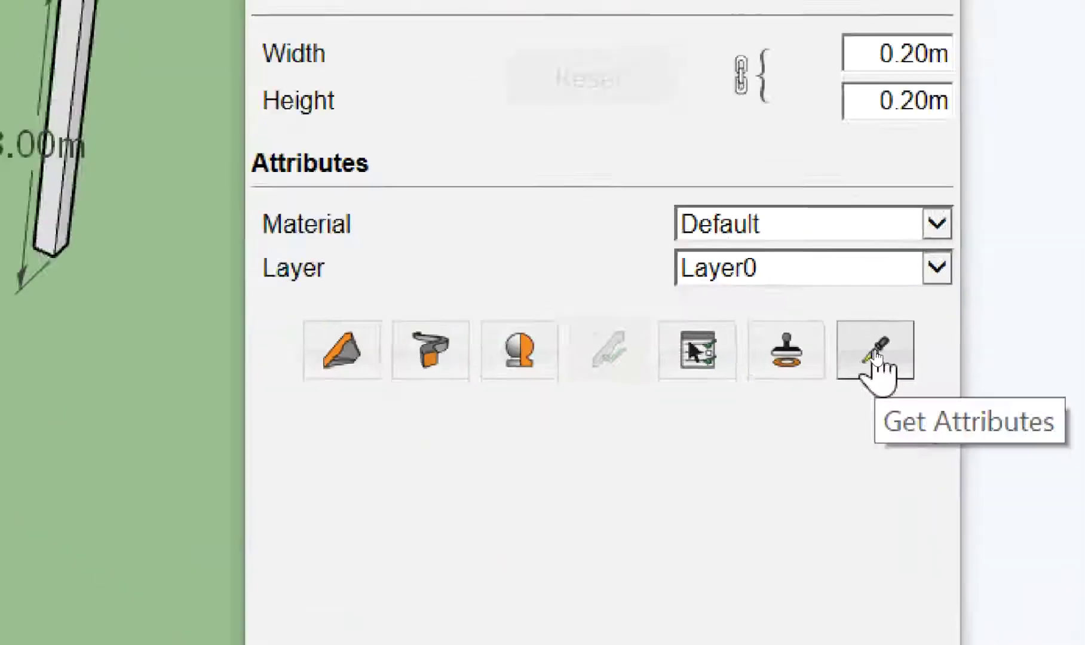
left_click(875, 352)
scroll(331, 197, "up", 3)
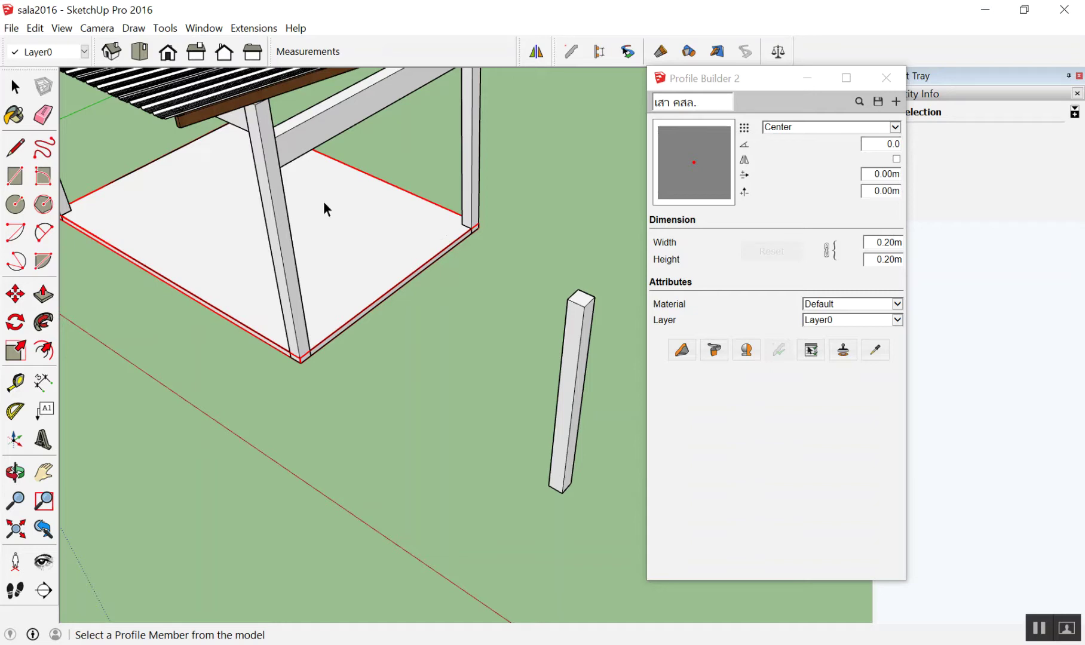
key("space")
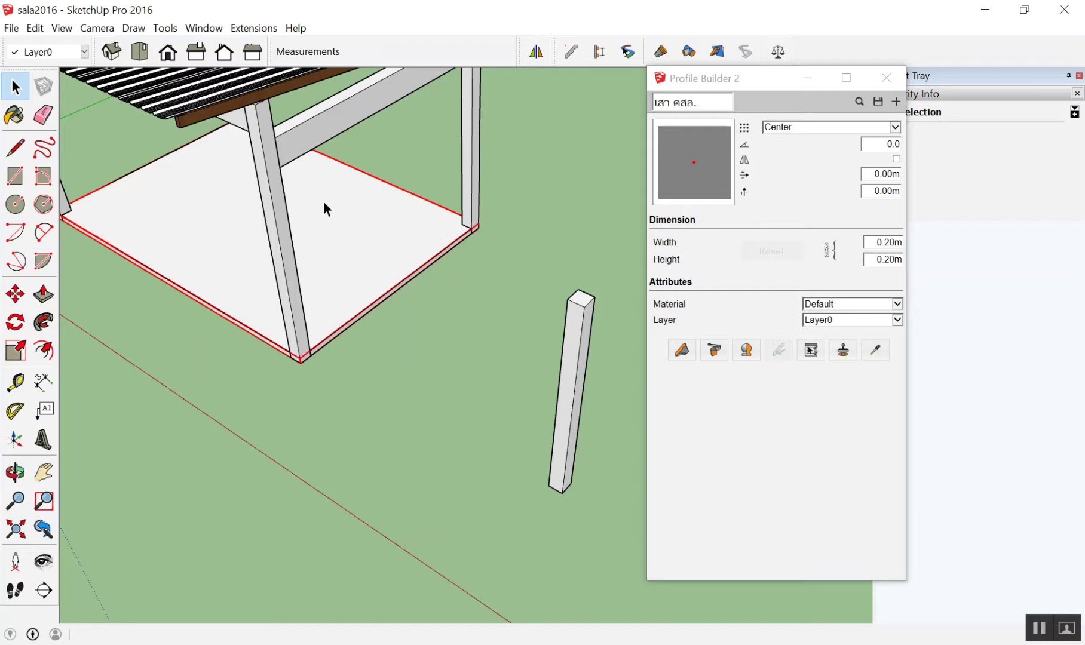
scroll(298, 315, "down", 2)
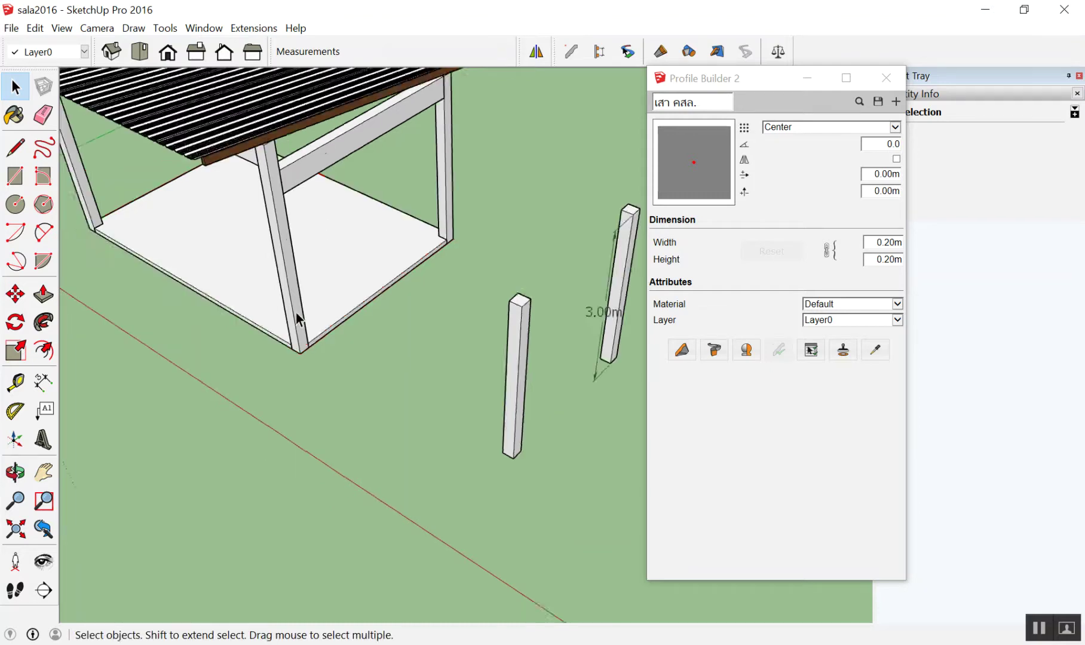
Step: Delete all three posts
scroll(354, 366, "down", 2)
scroll(439, 297, "down", 2)
scroll(439, 297, "up", 2)
left_click_drag(540, 284, 404, 418)
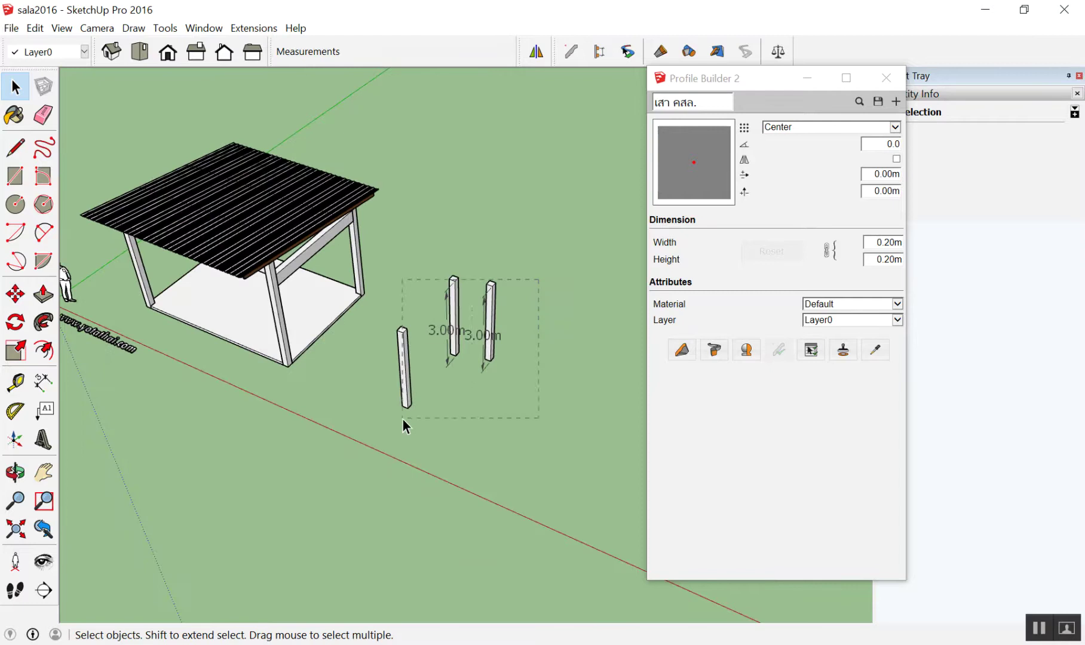
key("Delete")
scroll(395, 376, "up", 1)
scroll(382, 356, "up", 1)
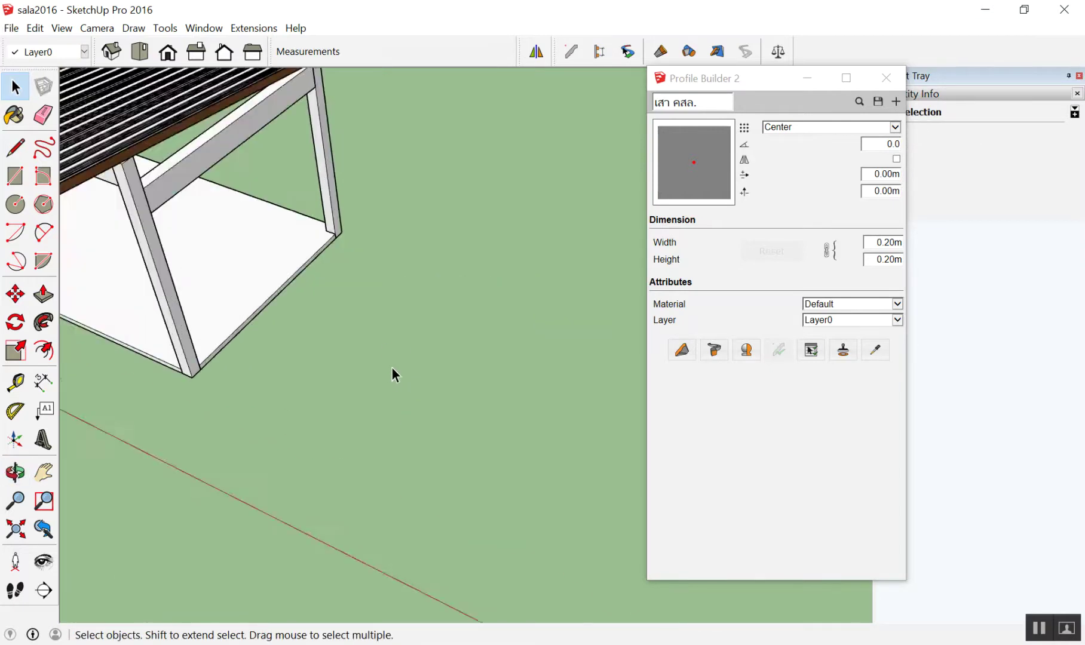
scroll(391, 370, "up", 1)
Step: Draw a 1 m × 1 m square on the ground
key("r")
scroll(382, 353, "up", 1)
left_click(371, 362)
left_click(504, 293)
type("1")
key("Return")
scroll(293, 358, "up", 2)
key("space")
Step: Extrude the square 0.1 m into a thin slab and make it a group
key("p")
left_click(417, 330)
left_click(416, 224)
type("0.1")
key("Return")
key("space")
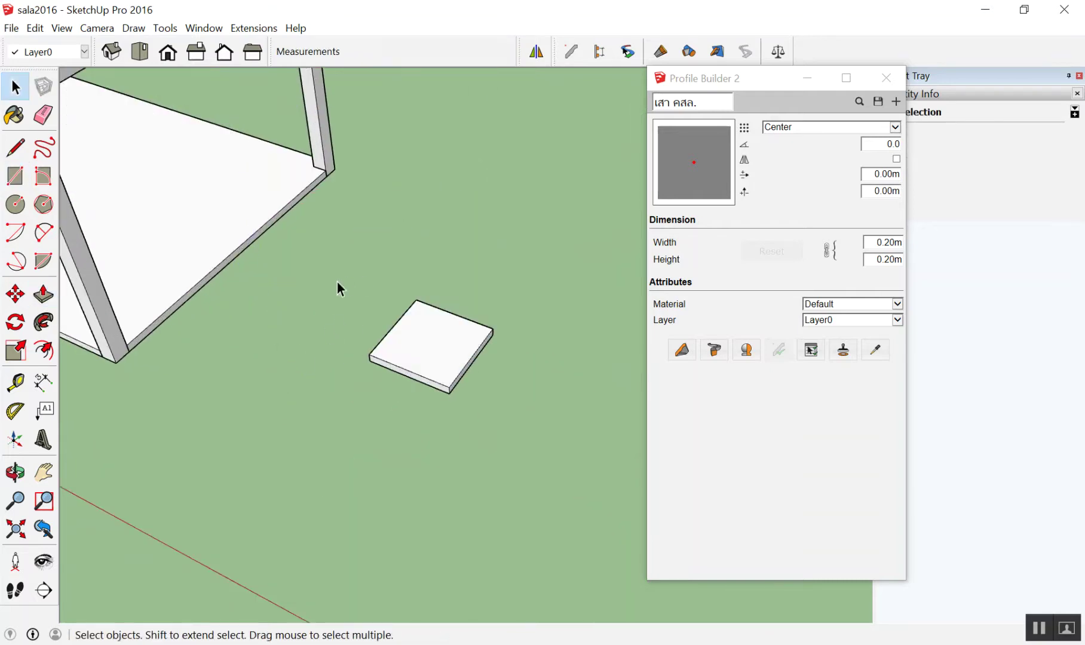
left_click_drag(338, 282, 509, 448)
right_click(434, 341)
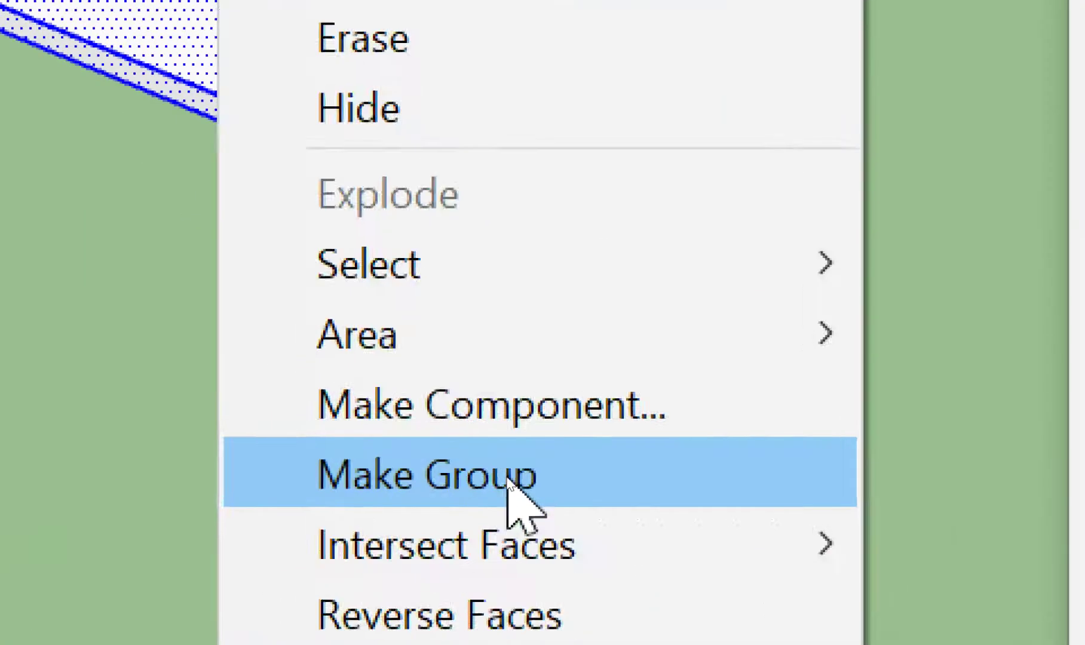
left_click(508, 478)
scroll(432, 445, "up", 2)
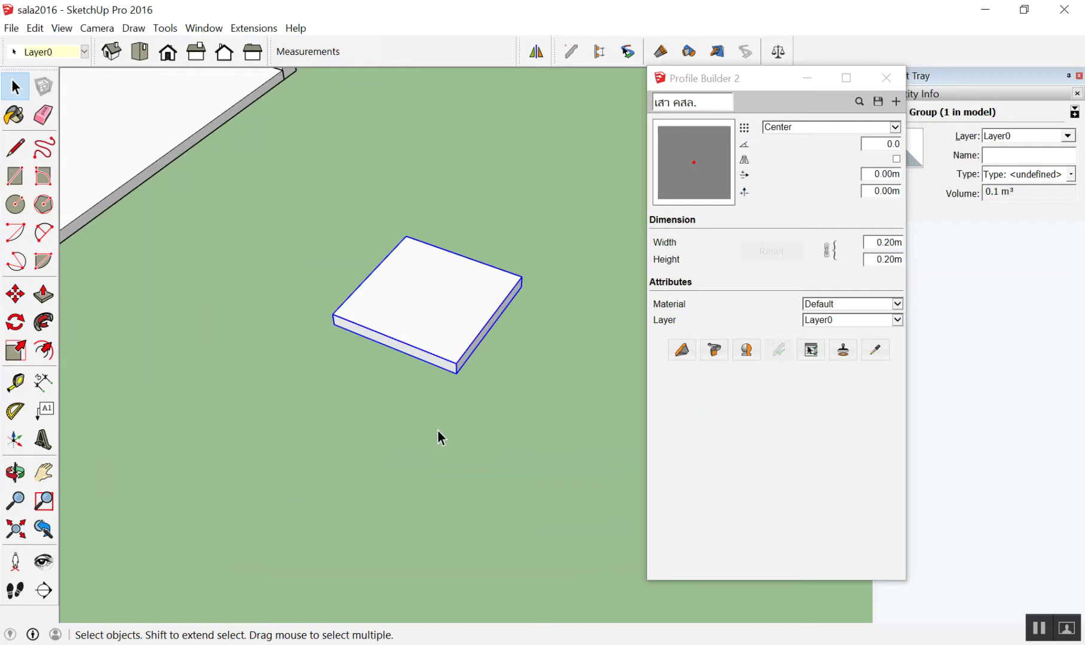
Step: Draw another 1 m square face on the ground beside the slab
scroll(430, 430, "down", 2)
scroll(454, 442, "down", 2)
scroll(490, 454, "down", 1)
key("r")
left_click(484, 480)
left_click(589, 423)
type("1")
key("Return")
key("space")
Step: Select the new grey square face
scroll(548, 487, "up", 2)
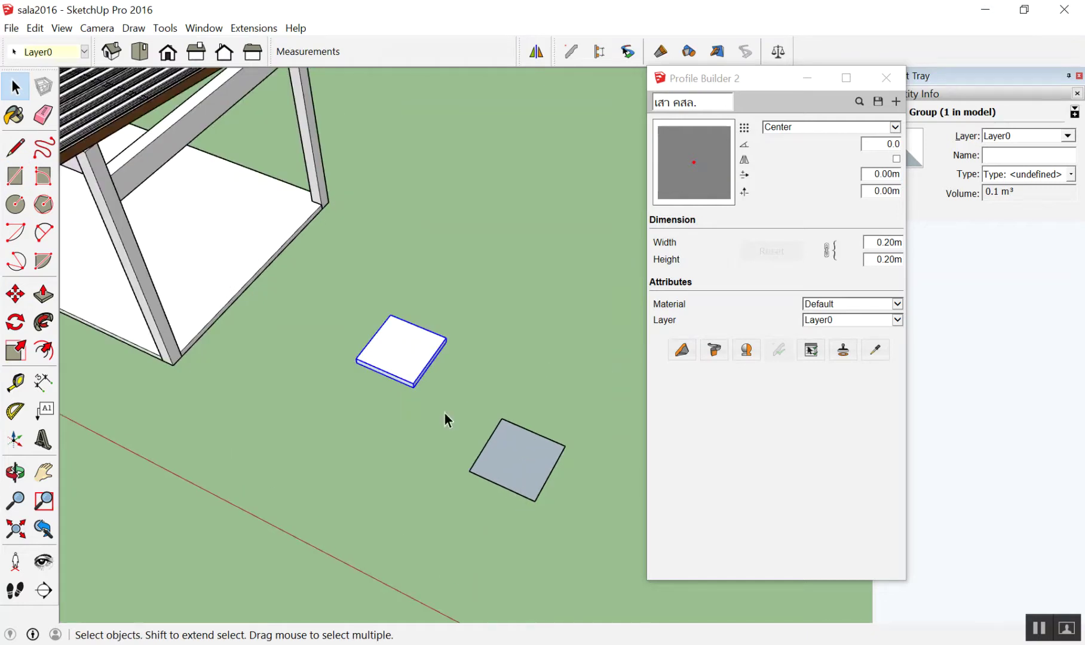
scroll(441, 437, "down", 2)
scroll(554, 496, "up", 3)
scroll(554, 497, "up", 2)
left_click(575, 454)
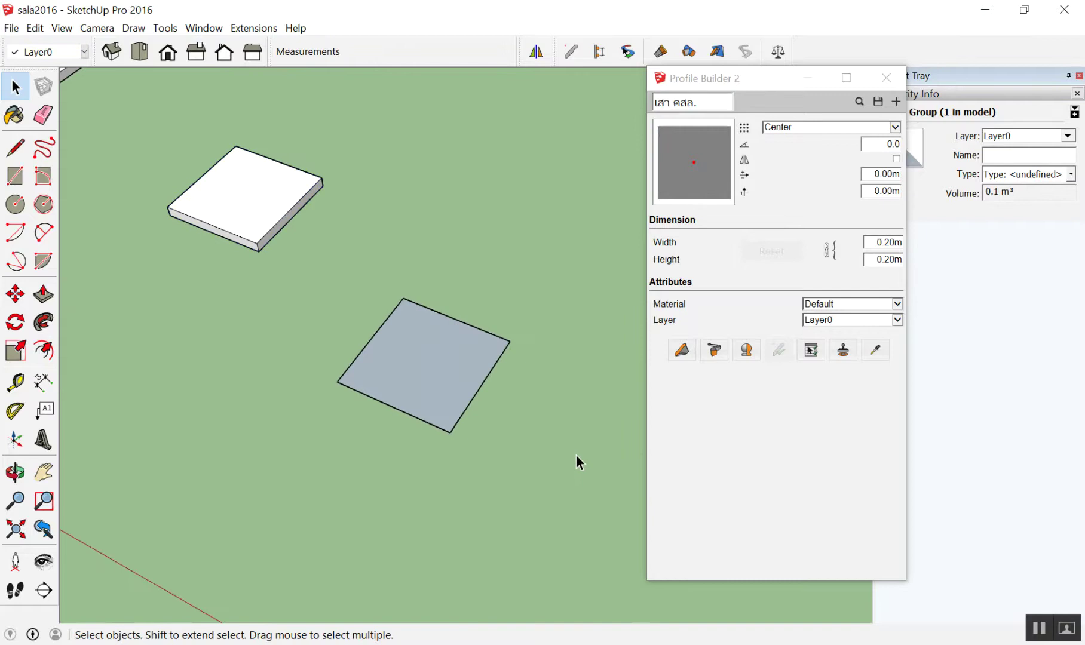
left_click_drag(308, 499, 546, 254)
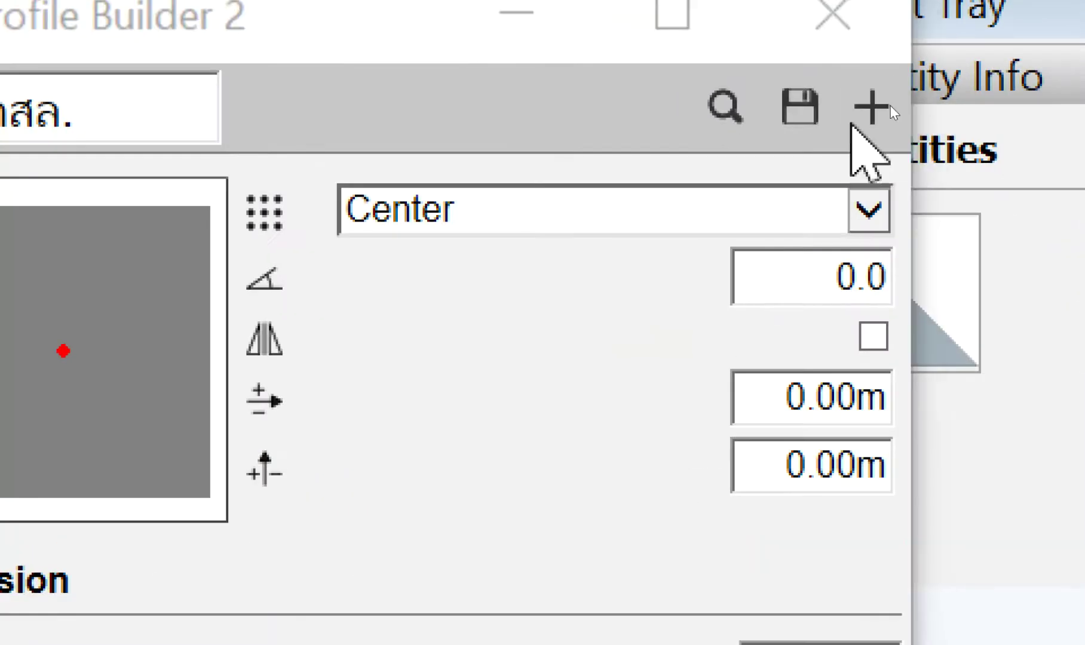
Step: Save the selected grey square as a new Profile Builder profile named 'พื้น'
left_click(890, 106)
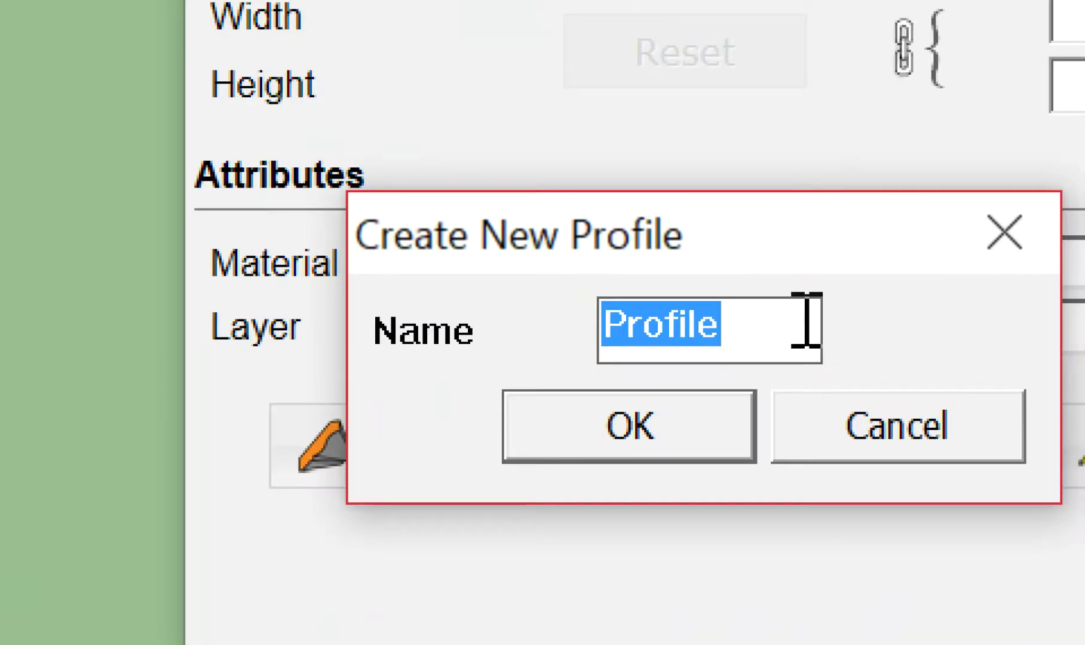
type("r")
key("BackSpace")
type("พื้น")
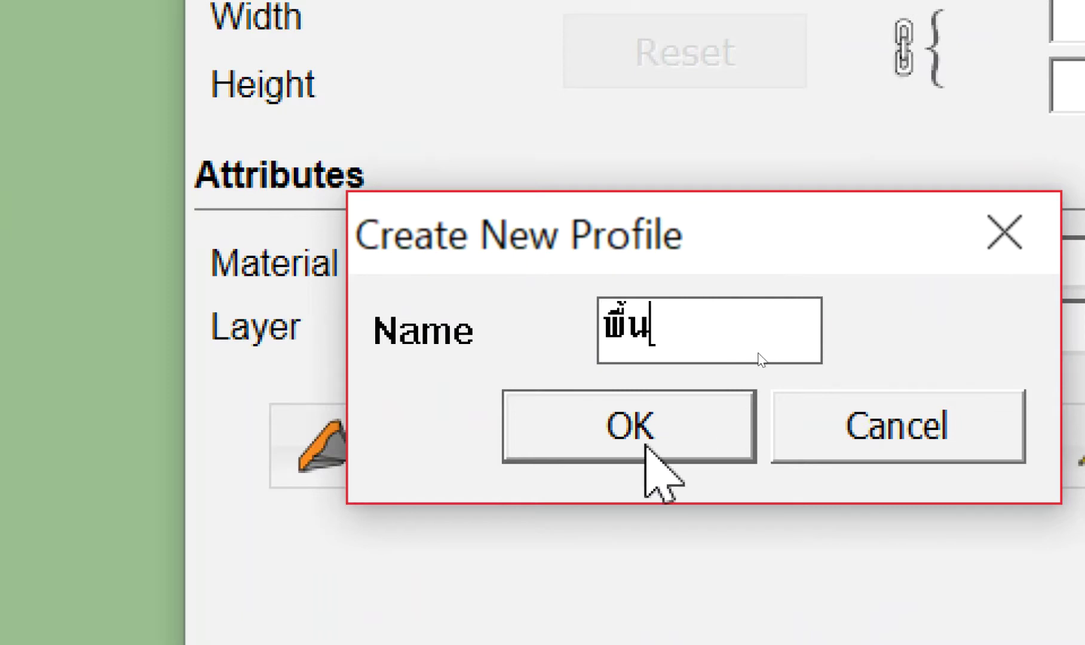
left_click(628, 447)
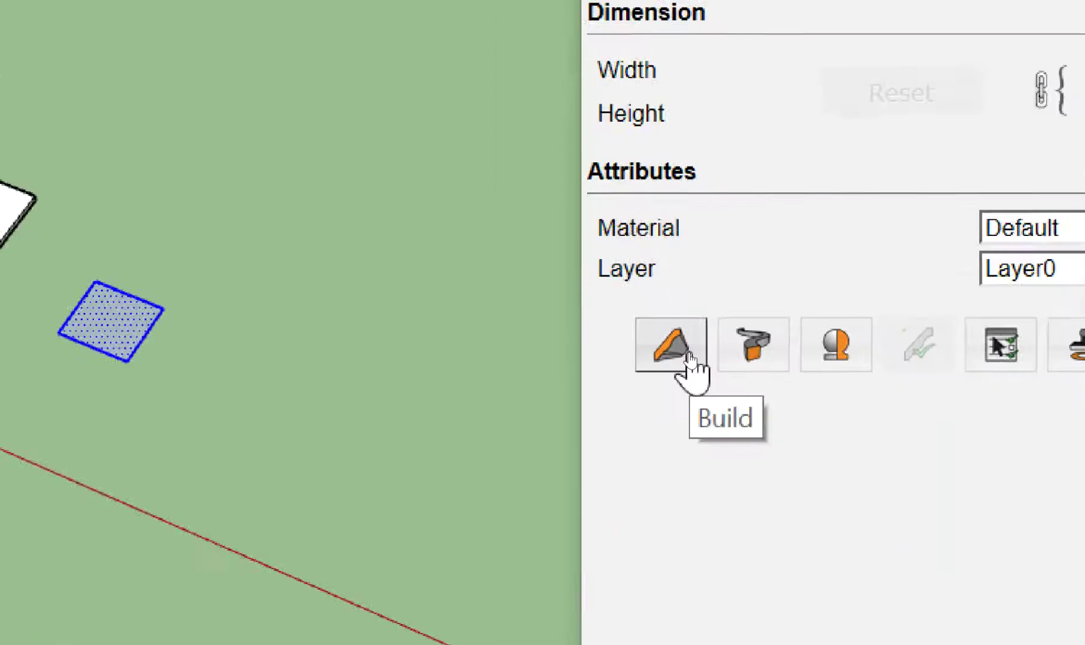
Step: Build a 0.1 m-thick slab member from the 'พื้น' profile on the square
left_click(690, 359)
left_click(512, 313)
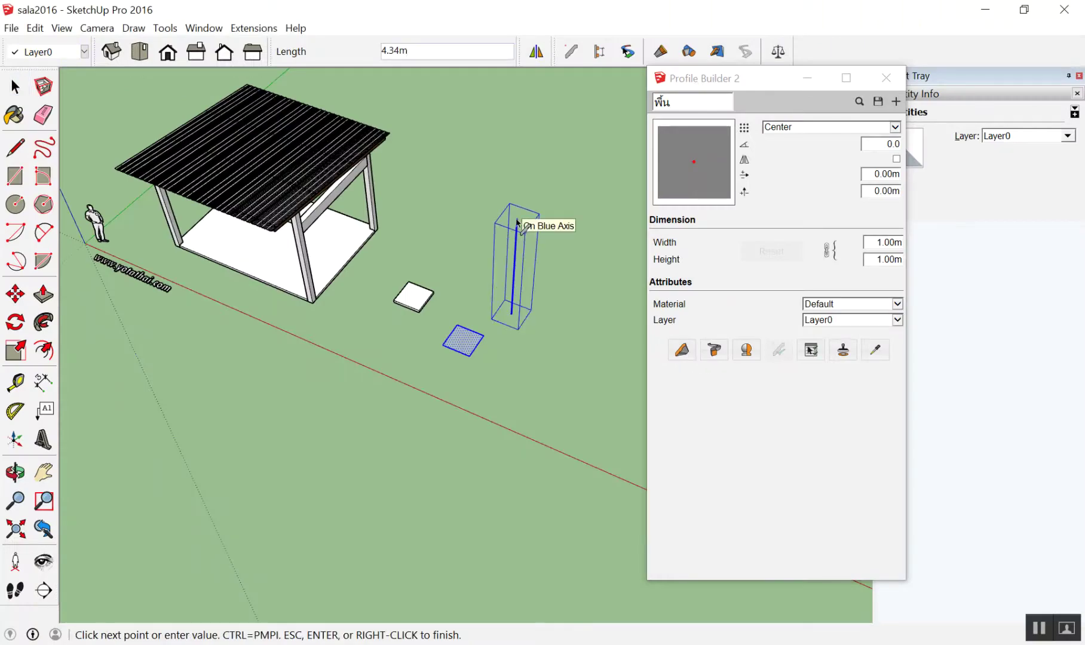
type("ๅ")
key("BackSpace")
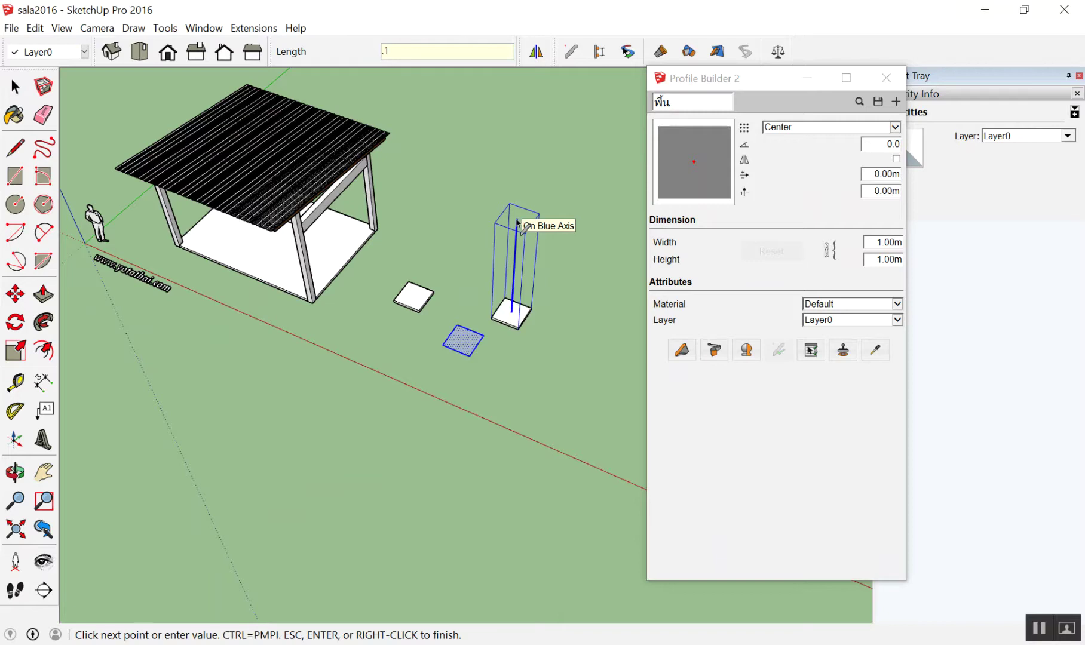
key("Return")
key("space")
scroll(463, 246, "up", 2)
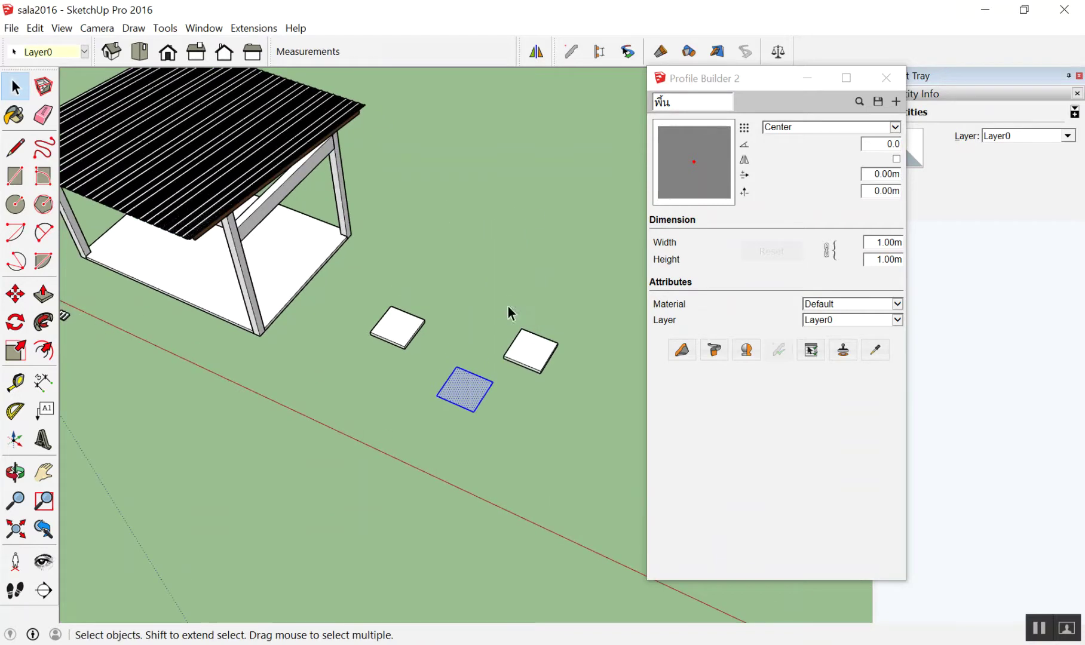
Step: Move the Profile Builder 2 panel right, clear of the new slab
scroll(517, 313, "up", 2)
left_click(560, 357)
scroll(538, 347, "up", 1)
scroll(507, 368, "up", 1)
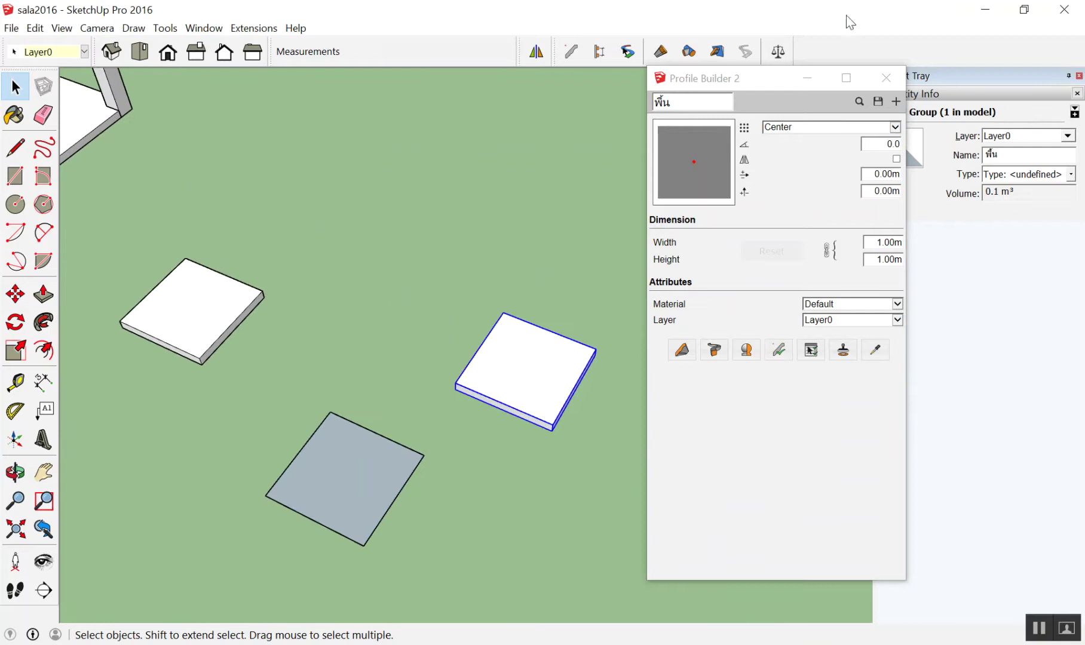
left_click_drag(775, 80, 932, 91)
scroll(315, 267, "up", 1)
scroll(313, 263, "up", 1)
Step: Select the plain-group slab and the Profile Builder slab in turn to compare their Entity Info
left_click(279, 313)
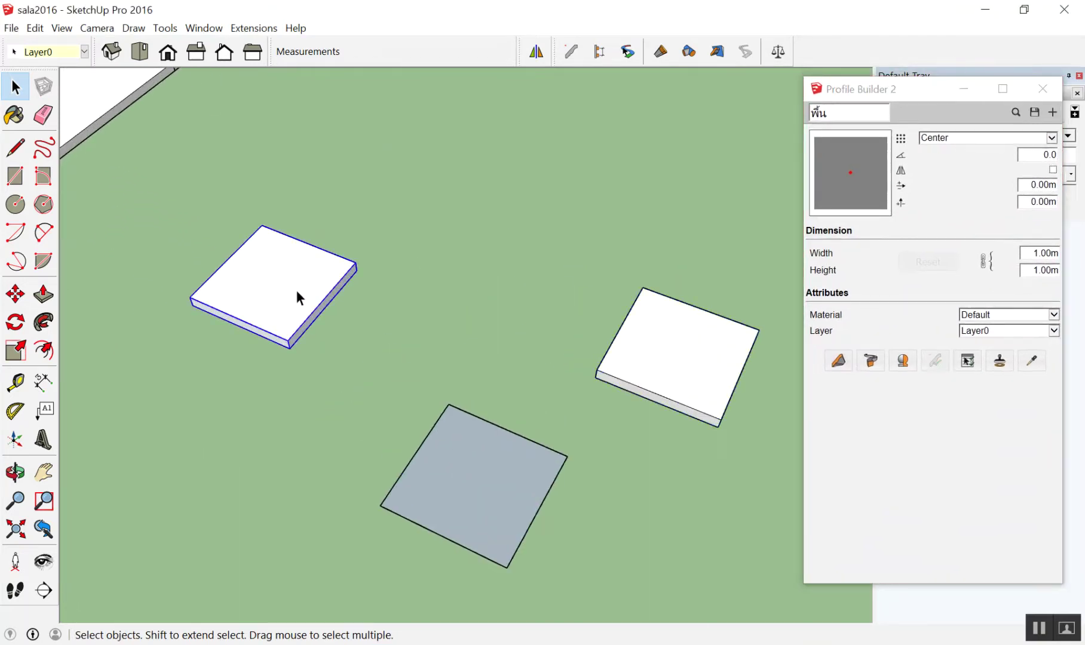
left_click(640, 313)
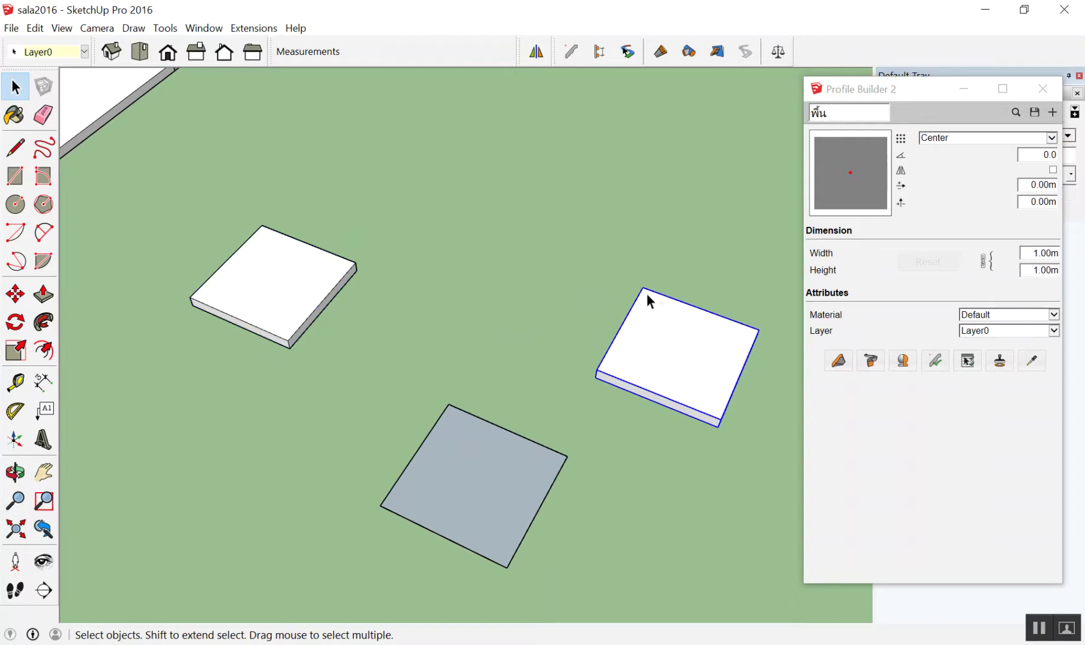
left_click(658, 227)
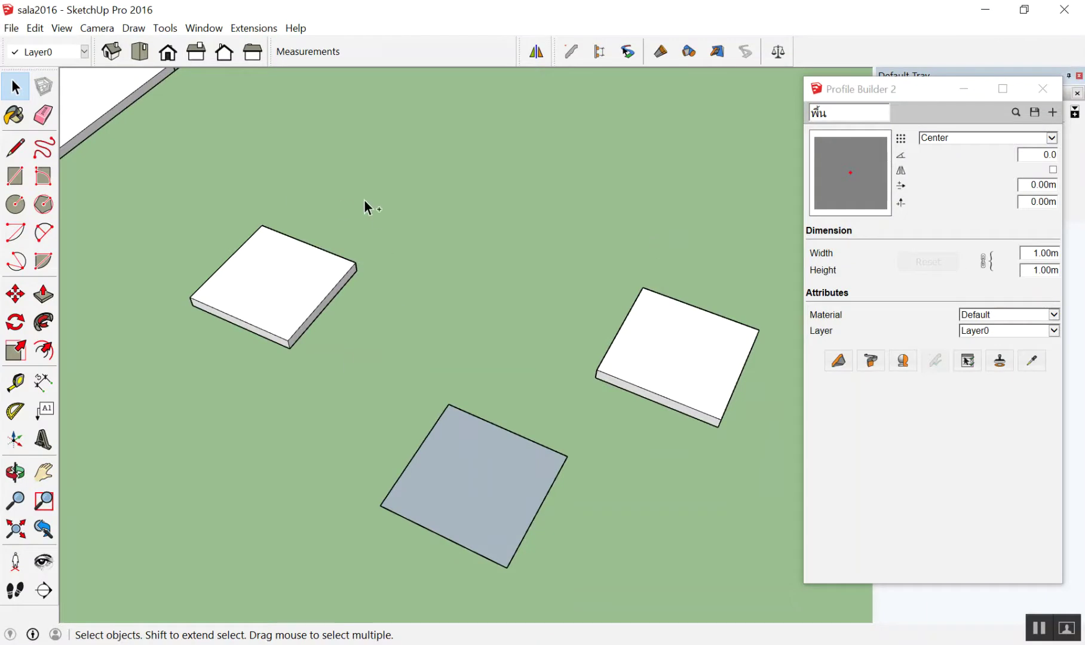
left_click_drag(386, 237, 289, 196)
left_click_drag(384, 101, 305, 137)
mouse_move(738, 232)
left_mouse_down()
mouse_move(688, 461)
mouse_move(663, 138)
left_mouse_up()
left_click_drag(738, 106, 624, 148)
mouse_move(740, 107)
left_mouse_down()
mouse_move(725, 183)
mouse_move(731, 143)
left_mouse_up()
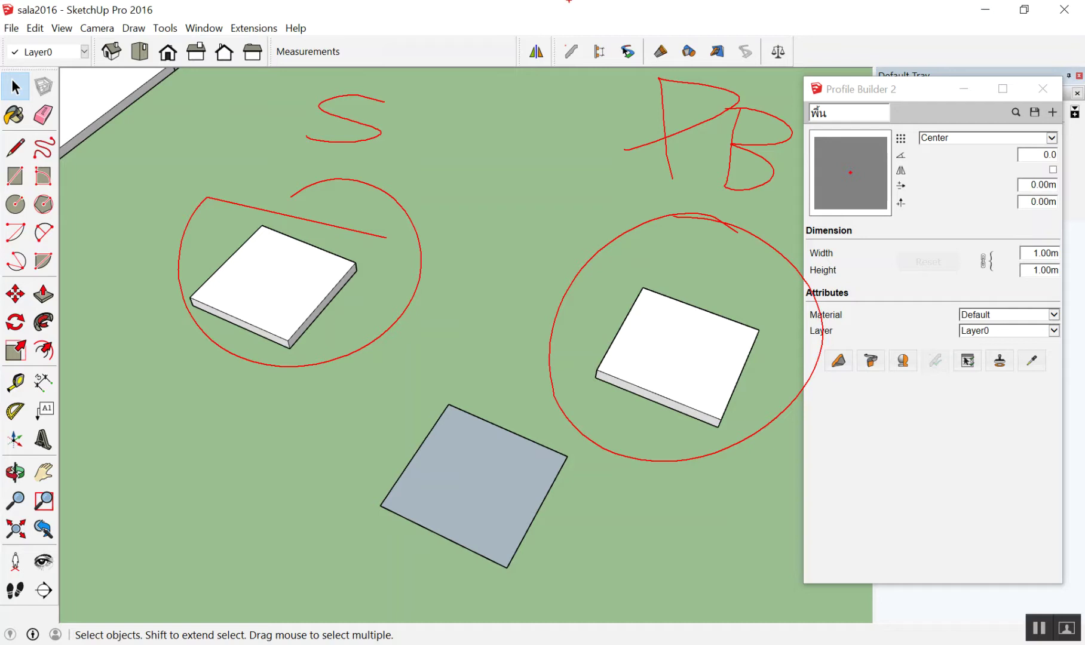
left_click(745, 52)
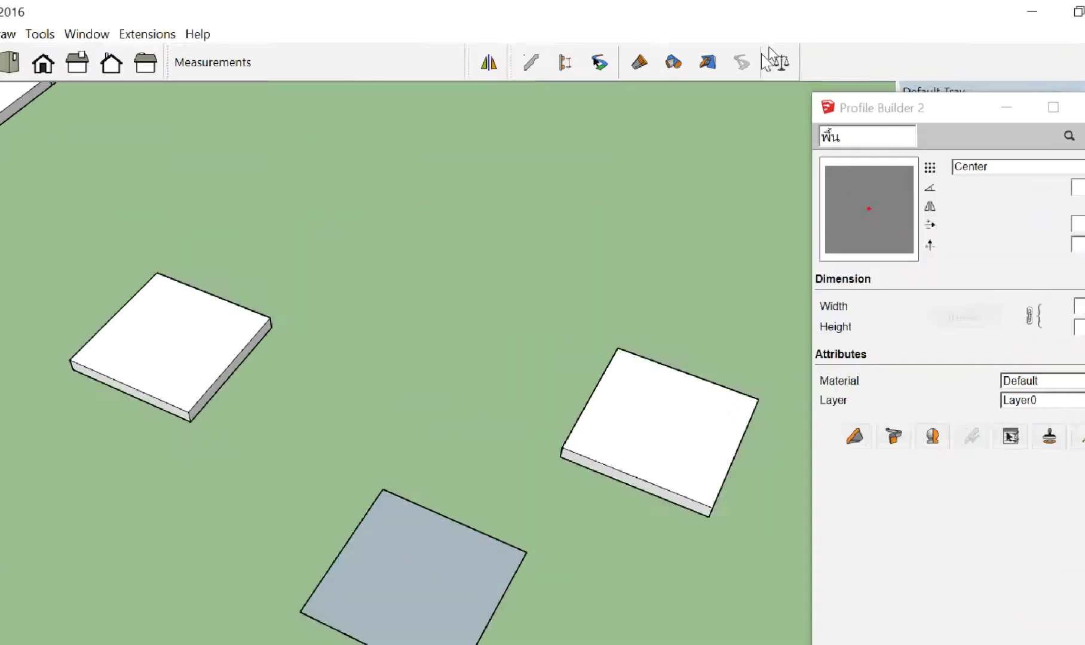
Step: Open PB Quantifier and read the plain-group slab's quantities
left_click(777, 84)
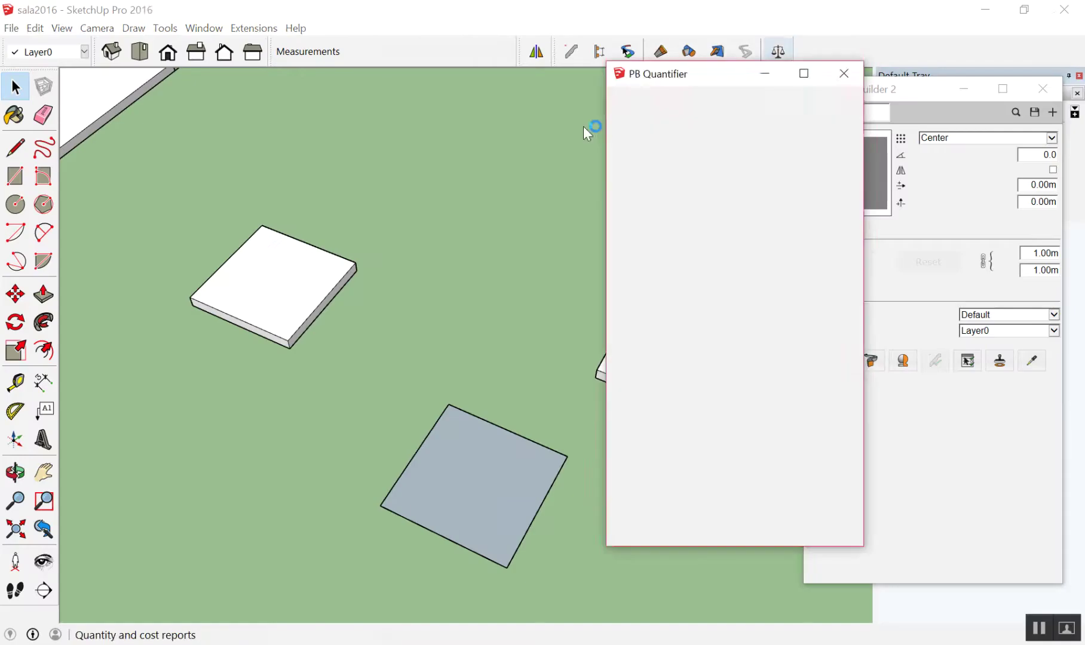
middle_click_drag(241, 278, 119, 313)
scroll(119, 314, "up", 3)
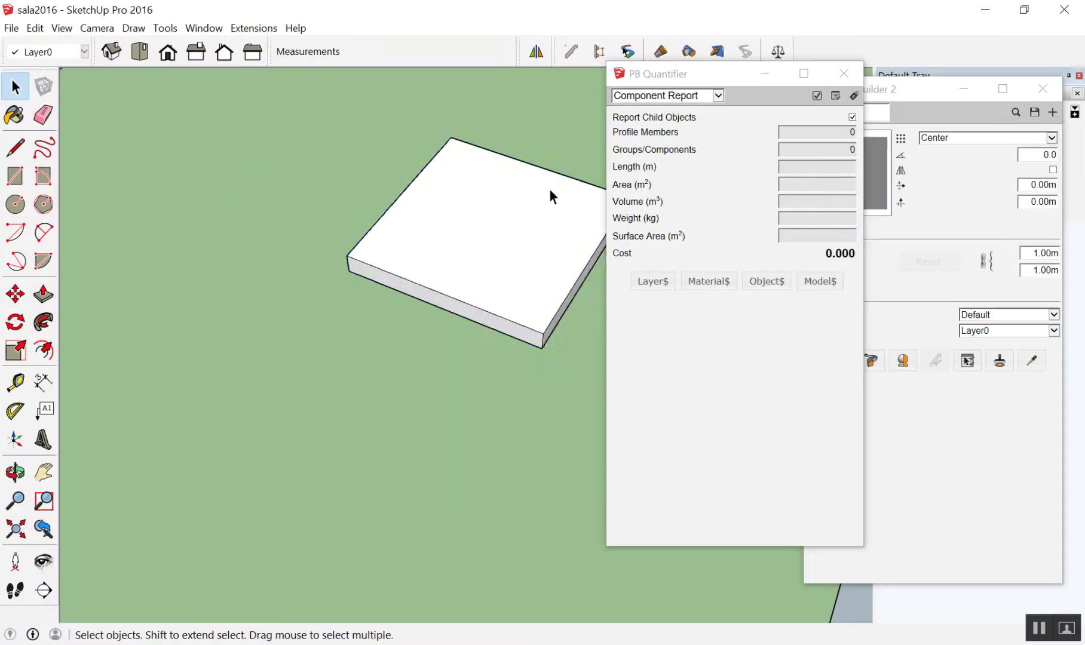
left_click(551, 192)
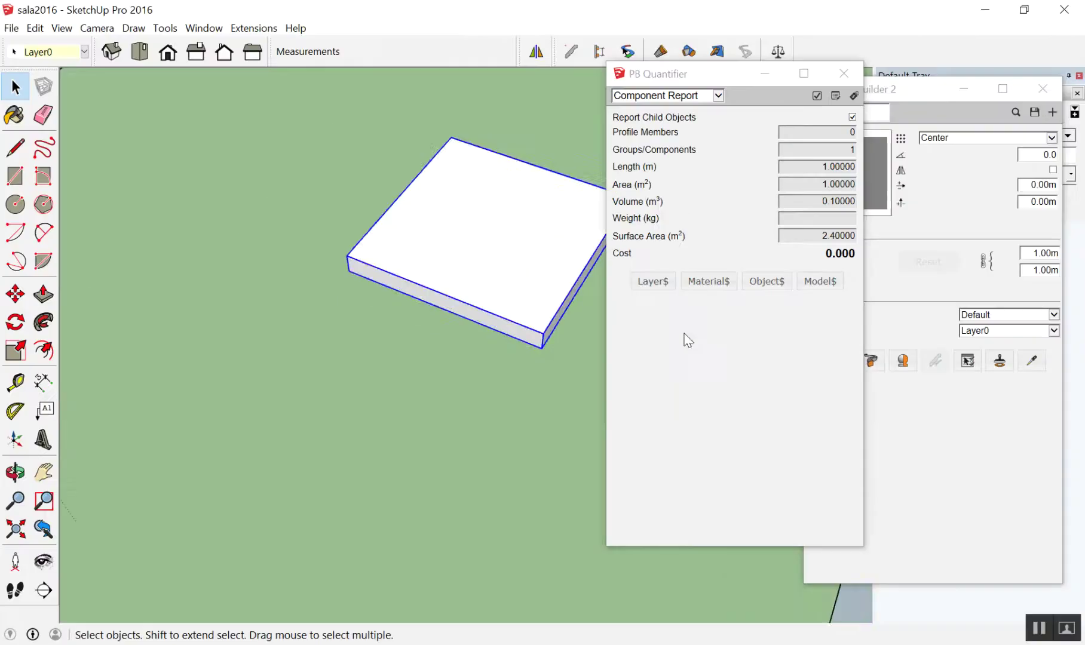
scroll(525, 281, "down", 2)
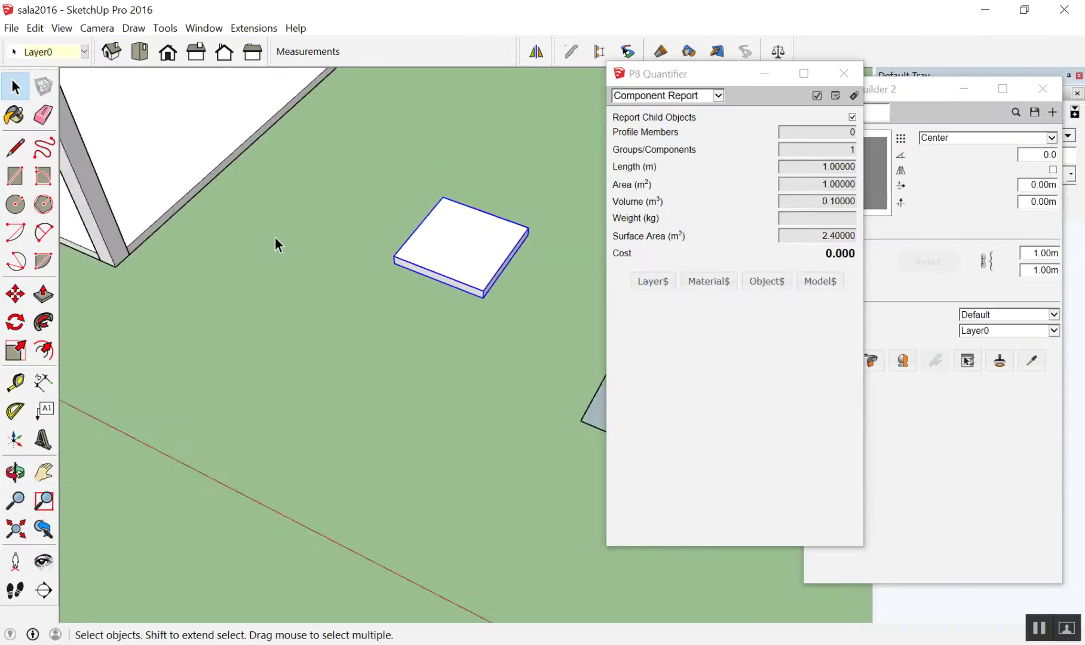
scroll(186, 269, "down", 4)
scroll(514, 232, "up", 2)
scroll(431, 257, "up", 3)
scroll(315, 388, "up", 2)
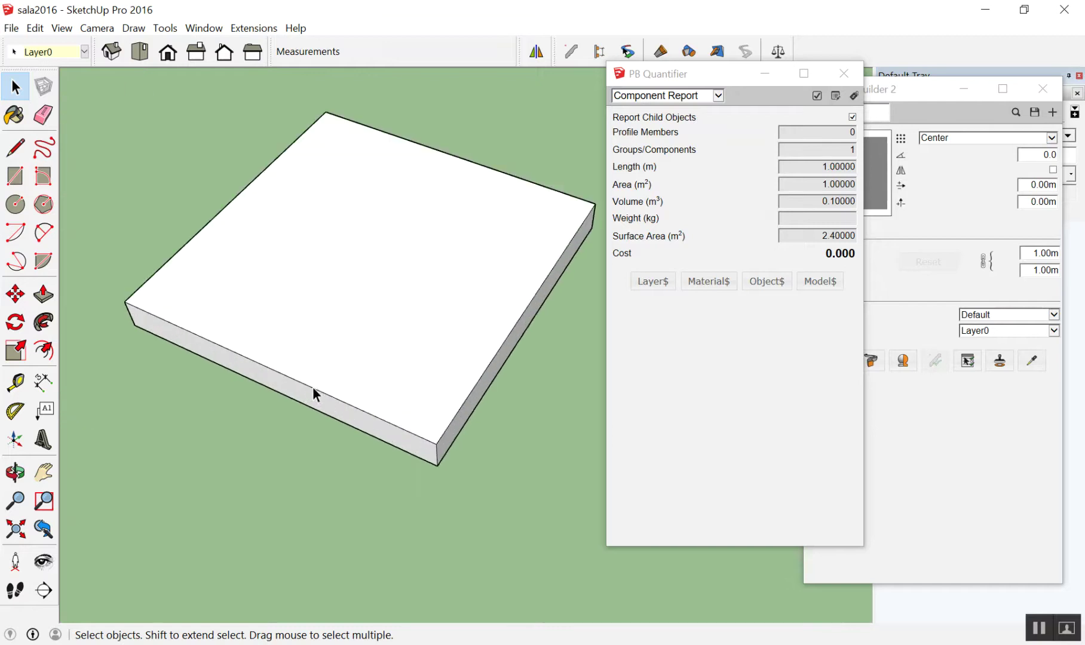
Step: Read the Profile Builder slab's quantities in PB Quantifier
left_click(334, 277)
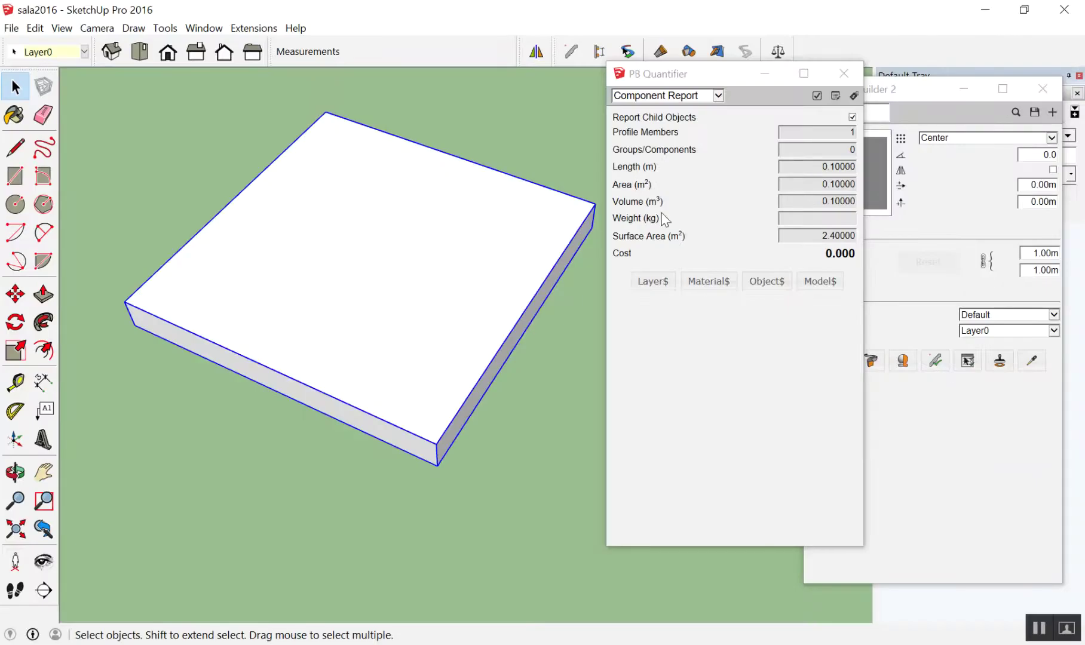
scroll(256, 201, "down", 5)
scroll(387, 256, "down", 5)
scroll(263, 197, "up", 3)
scroll(211, 219, "up", 3)
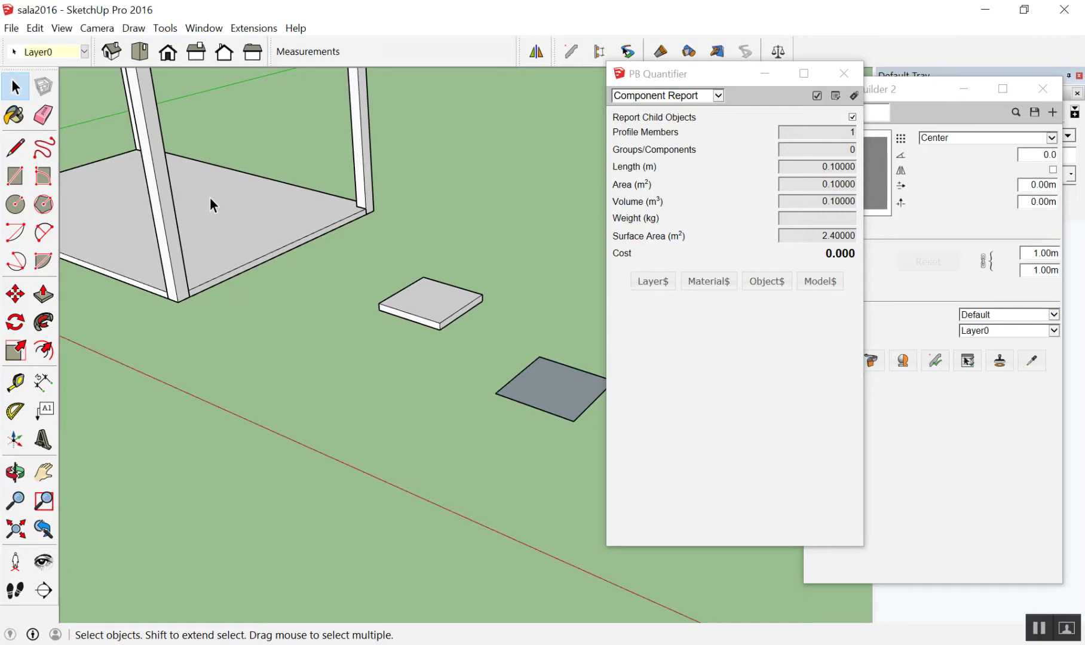
Step: Read the roof's quantities: 6.64825 m long, 5.37677 m² area, 6.12159 m² surface
mouse_move(209, 197)
middle_mouse_down()
mouse_move(259, 214)
mouse_move(269, 257)
mouse_move(242, 148)
mouse_move(463, 184)
mouse_move(295, 31)
mouse_move(359, 119)
mouse_move(342, 84)
mouse_move(347, 194)
mouse_move(394, 99)
mouse_move(362, 102)
mouse_move(280, 213)
mouse_move(322, 213)
mouse_move(375, 242)
mouse_move(527, 286)
mouse_move(435, 298)
mouse_move(376, 290)
middle_mouse_up()
left_click(327, 248)
mouse_move(508, 174)
middle_mouse_down()
mouse_move(213, 339)
mouse_move(198, 334)
mouse_move(380, 160)
mouse_move(368, 273)
mouse_move(371, 257)
middle_mouse_up()
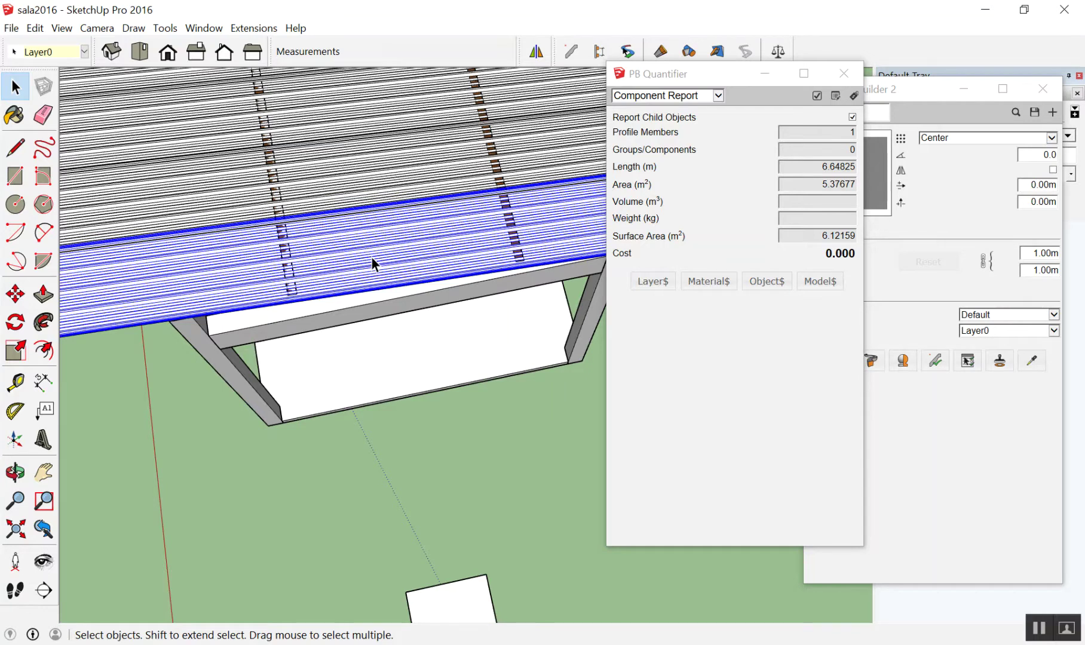
Step: Delete the three test squares beside the sala
scroll(371, 256, "down", 5)
middle_click_drag(414, 331, 383, 294)
scroll(326, 387, "down", 3)
middle_click_drag(327, 387, 485, 540)
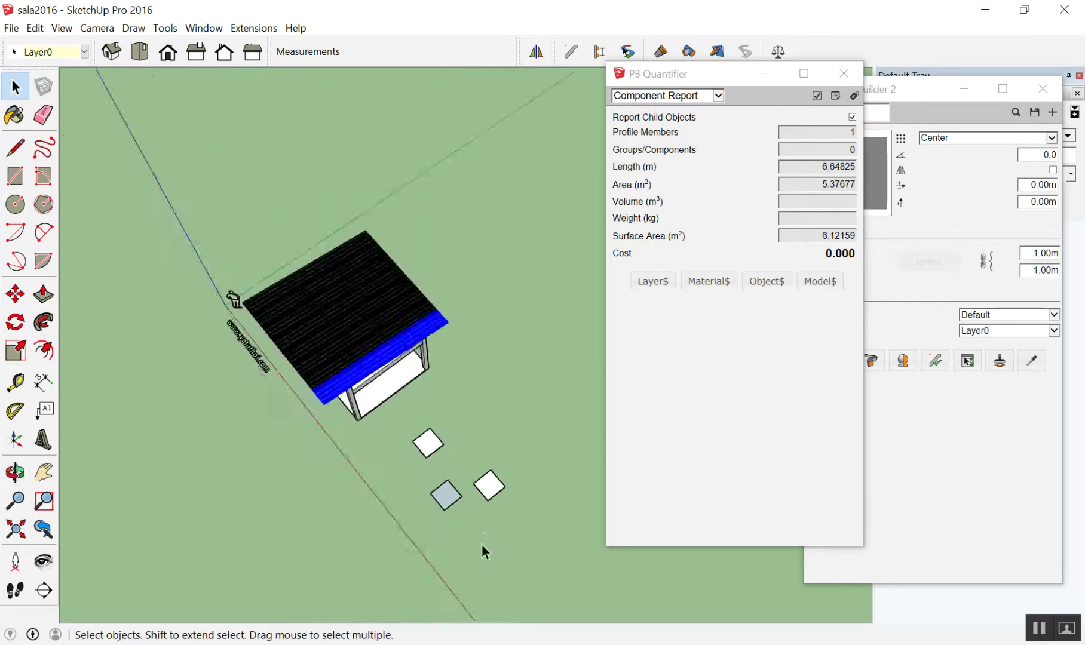
scroll(485, 540, "up", 2)
scroll(520, 496, "up", 1)
scroll(446, 419, "up", 3)
scroll(362, 358, "down", 3)
mouse_move(275, 276)
left_mouse_down()
mouse_move(485, 461)
mouse_move(540, 489)
left_mouse_up()
key("Delete")
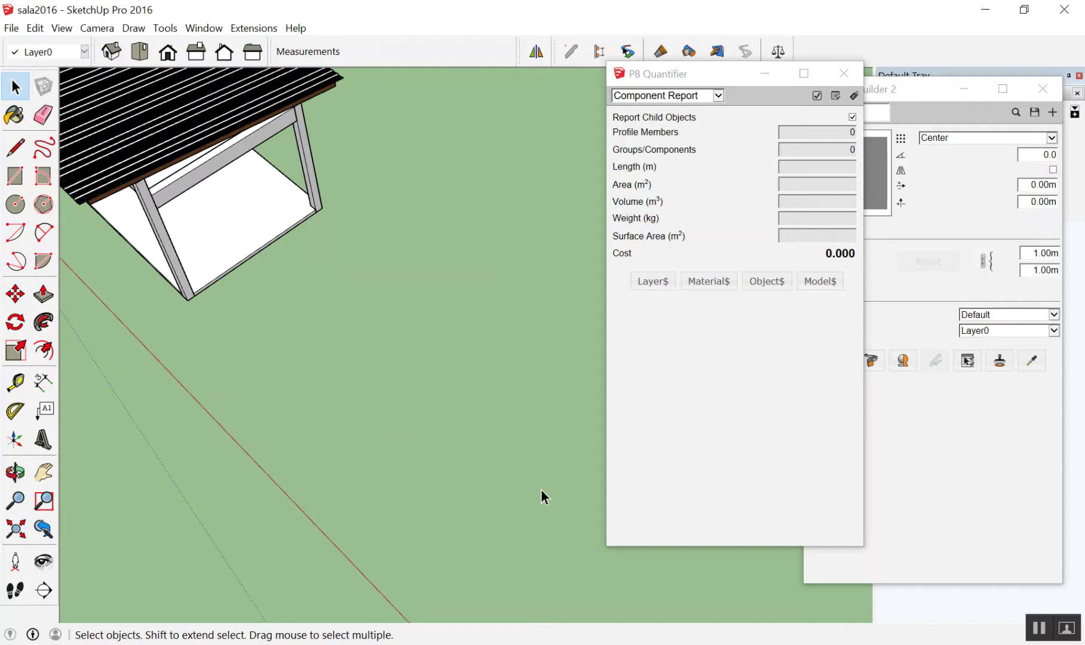
Step: View the sala side-on and select its frame to check the totals
scroll(414, 257, "down", 3)
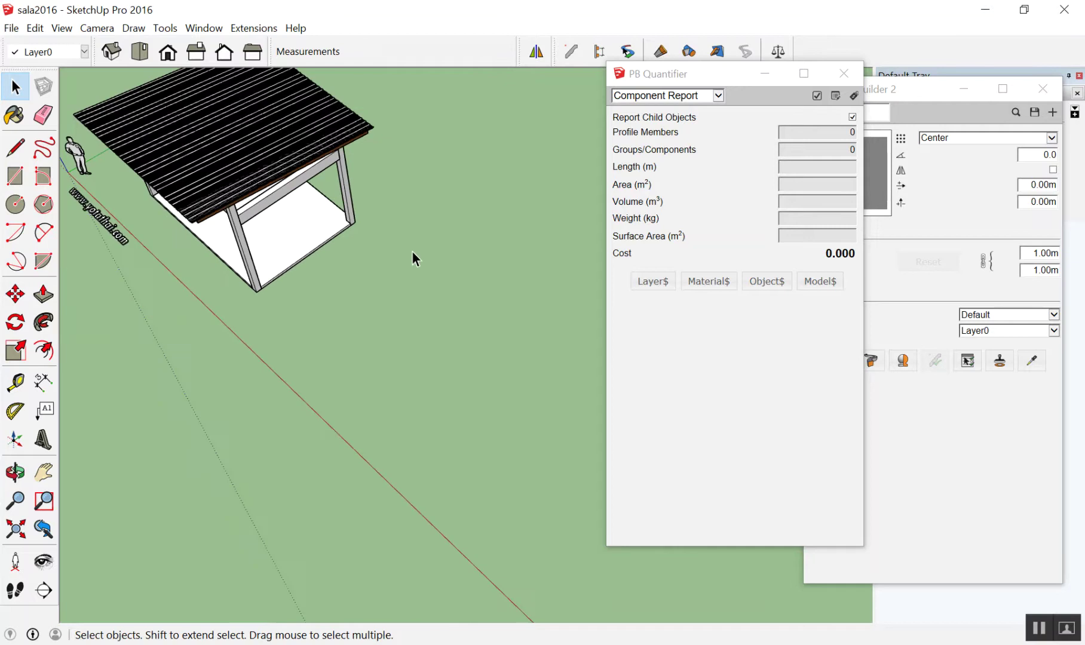
scroll(414, 275, "down", 3)
scroll(329, 293, "down", 2)
middle_click_drag(248, 309, 315, 322)
scroll(315, 323, "up", 2)
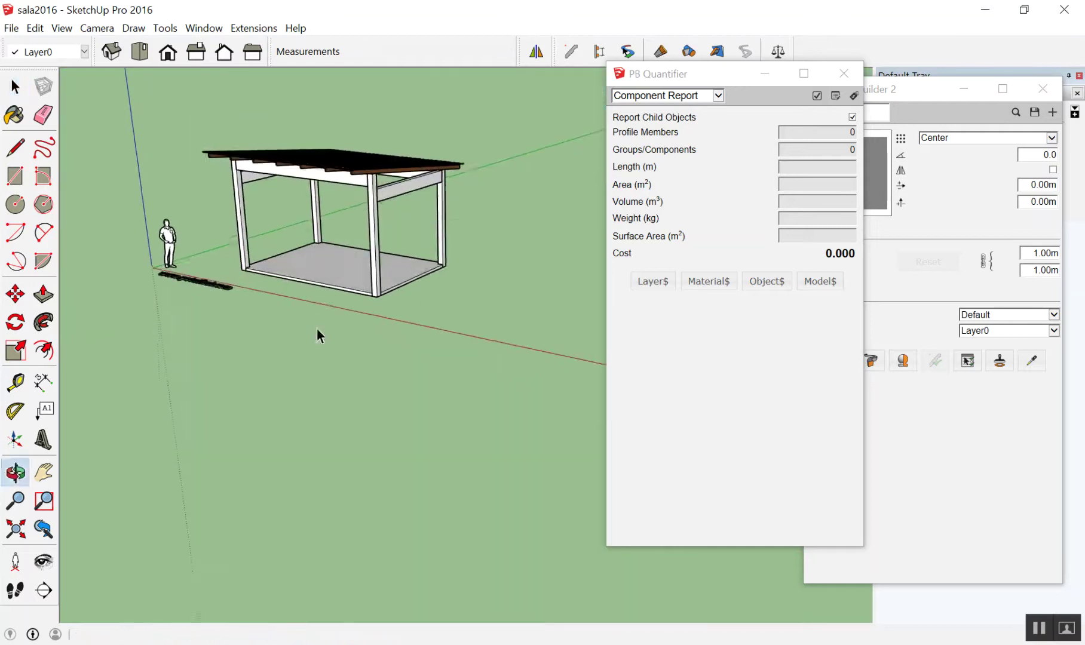
scroll(313, 269, "up", 3)
scroll(311, 278, "up", 2)
scroll(427, 324, "down", 3)
mouse_move(428, 324)
middle_mouse_down()
mouse_move(394, 214)
mouse_move(355, 251)
mouse_move(375, 279)
mouse_move(459, 265)
middle_mouse_up()
scroll(375, 278, "up", 2)
scroll(368, 283, "down", 2)
scroll(459, 265, "up", 3)
left_click_drag(496, 232, 135, 322)
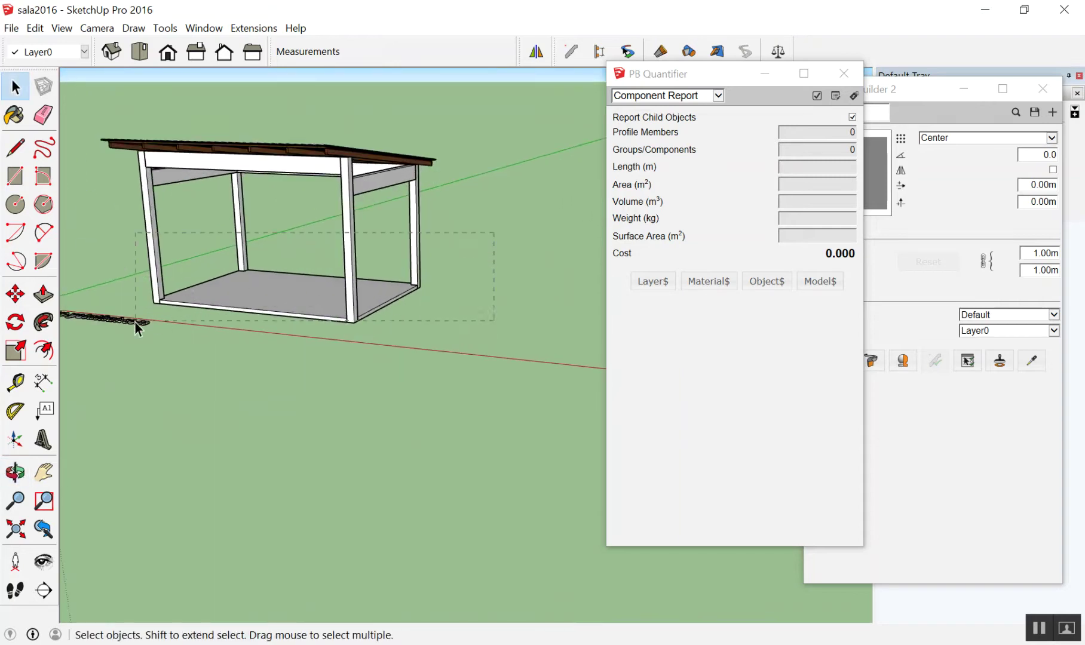
left_click(445, 239)
Step: Paste a trial copy of the four columns beside the shelter, then delete it
left_click_drag(145, 265, 144, 265)
middle_click_drag(143, 266, 257, 147)
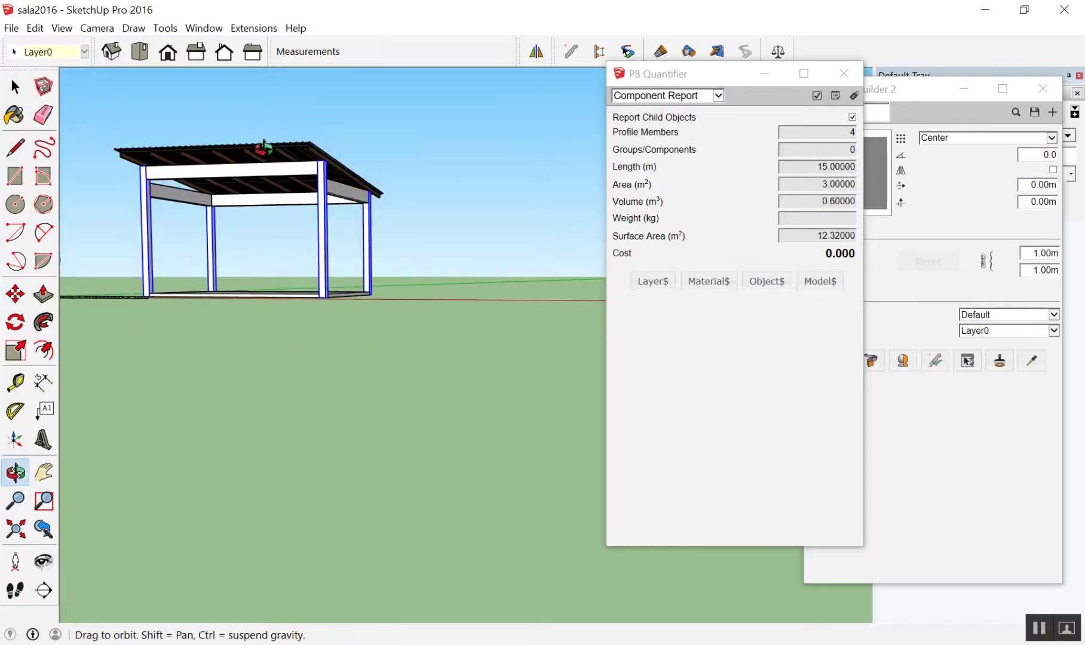
left_click_drag(443, 238, 147, 236)
middle_click_drag(192, 227, 238, 392)
scroll(226, 325, "down", 3)
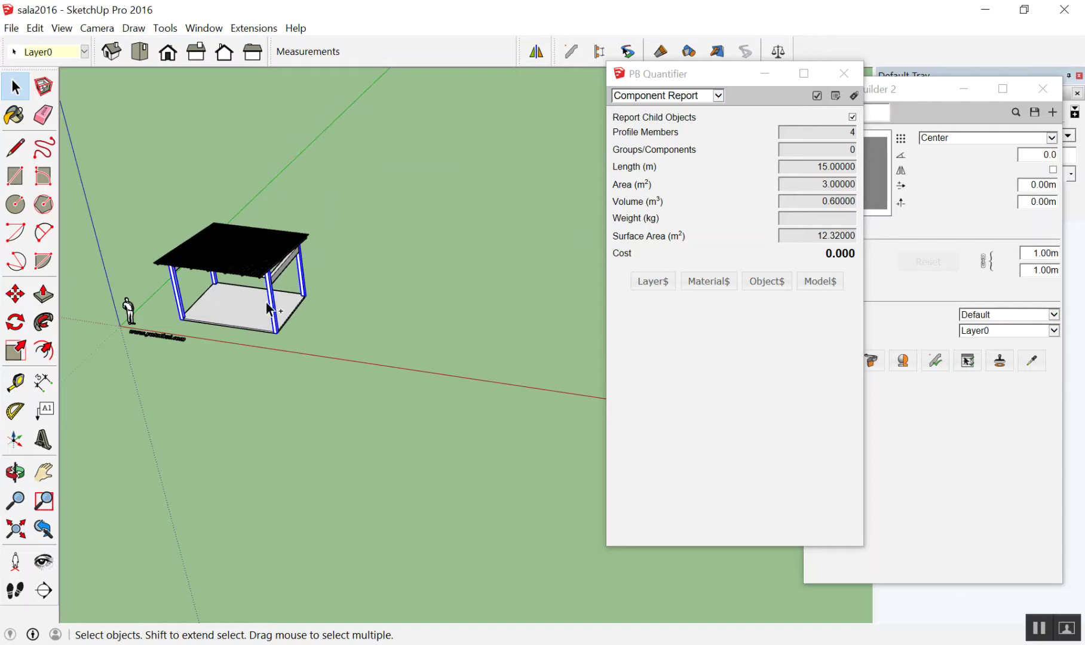
key("ctrl+v")
left_click(398, 363)
mouse_move(398, 363)
middle_mouse_down()
mouse_move(436, 351)
mouse_move(414, 87)
mouse_move(387, 414)
middle_mouse_up()
left_click(437, 351)
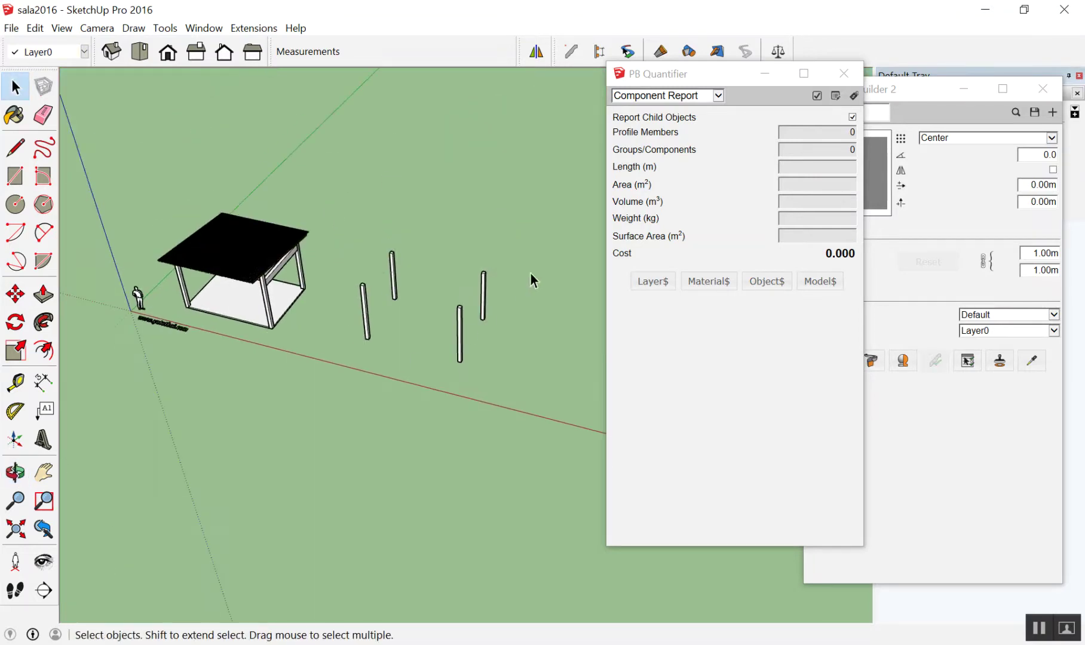
left_click_drag(365, 369, 362, 370)
key("Delete")
Step: Copy the shelter's four white columns onto the open ground to its right
middle_click_drag(340, 350, 222, 362)
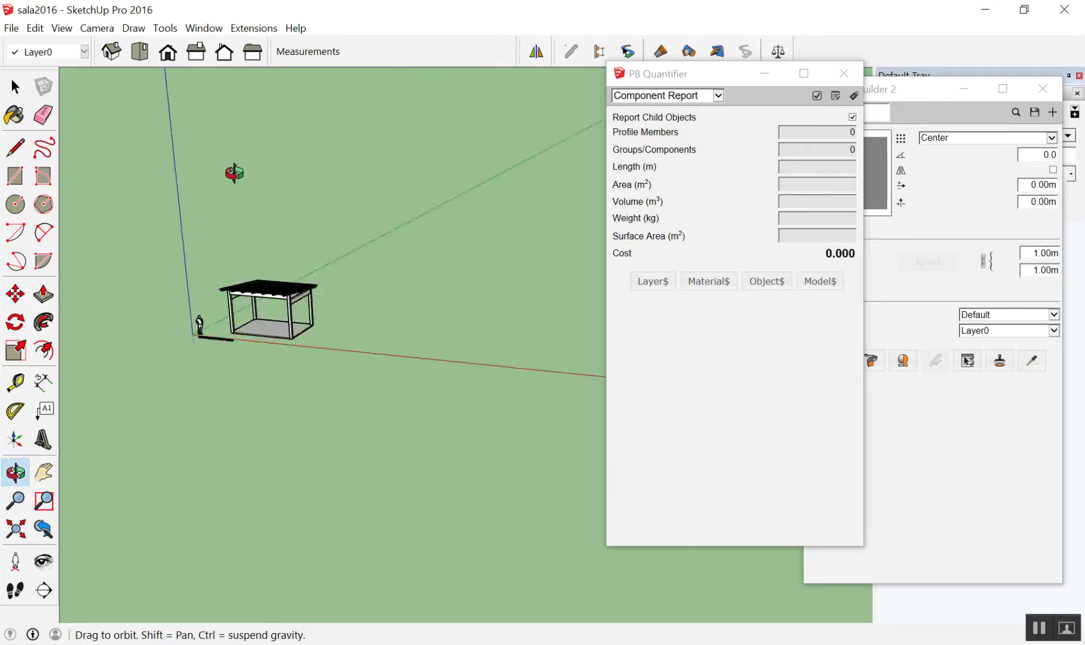
scroll(224, 282, "up", 3)
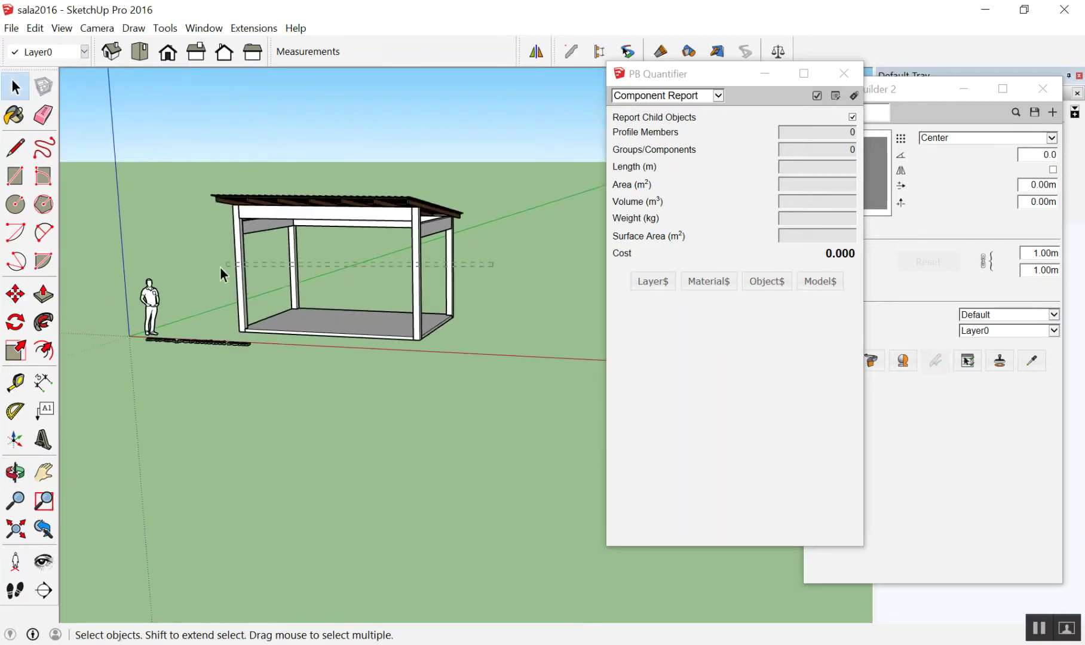
left_click_drag(492, 274, 215, 297)
scroll(184, 325, "down", 2)
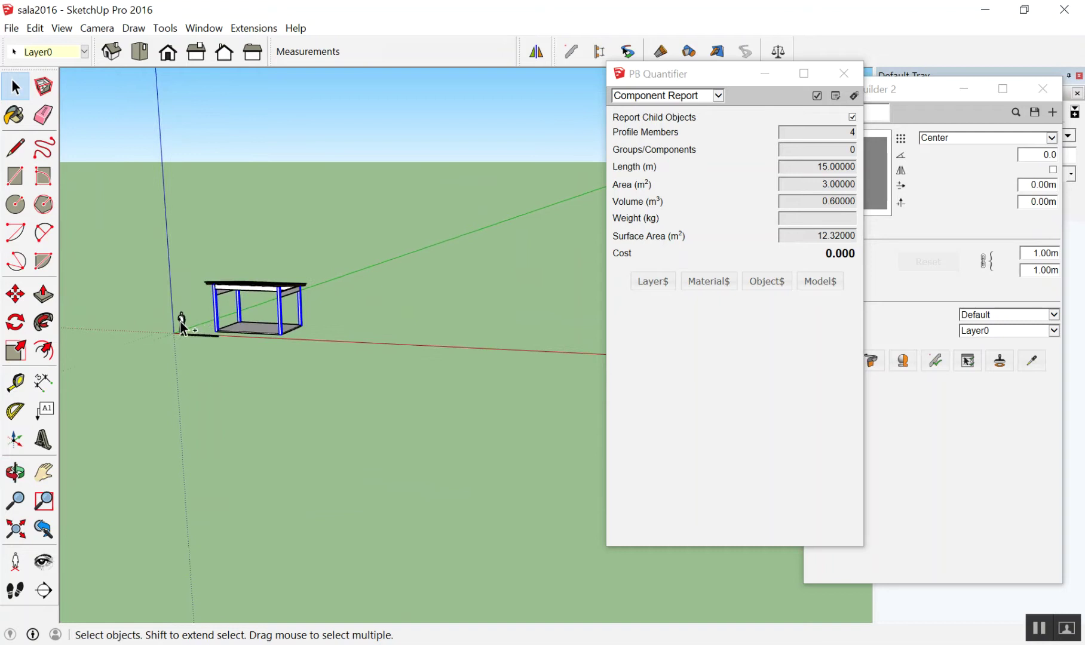
key("ctrl+v")
left_click(347, 337)
middle_click_drag(346, 337, 353, 514)
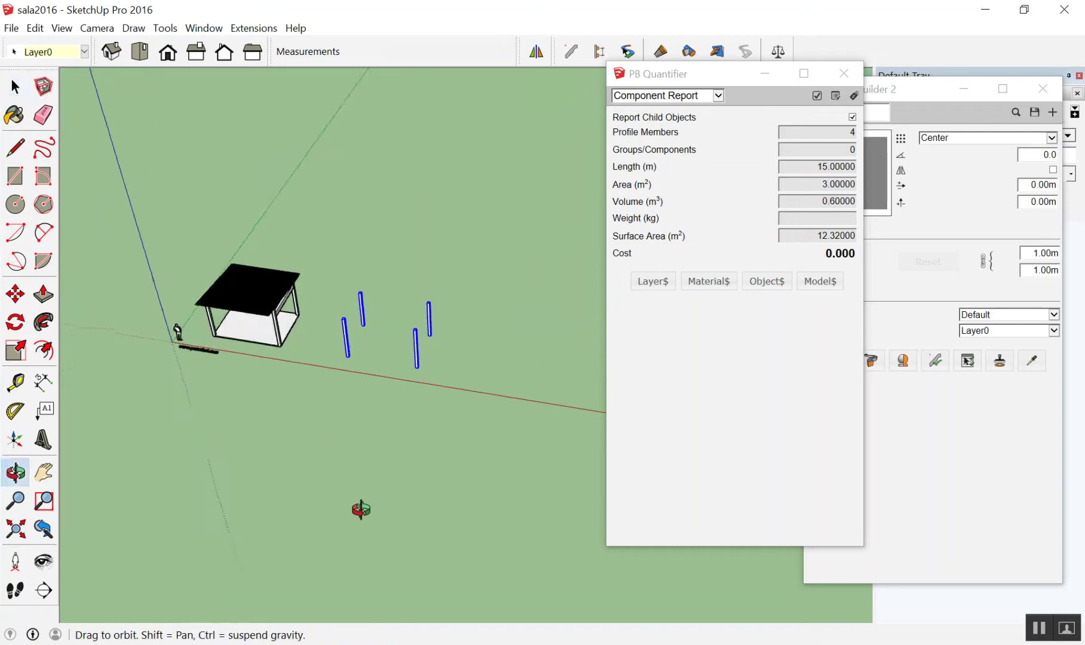
scroll(371, 344, "up", 3)
scroll(268, 393, "up", 1)
left_click(263, 395)
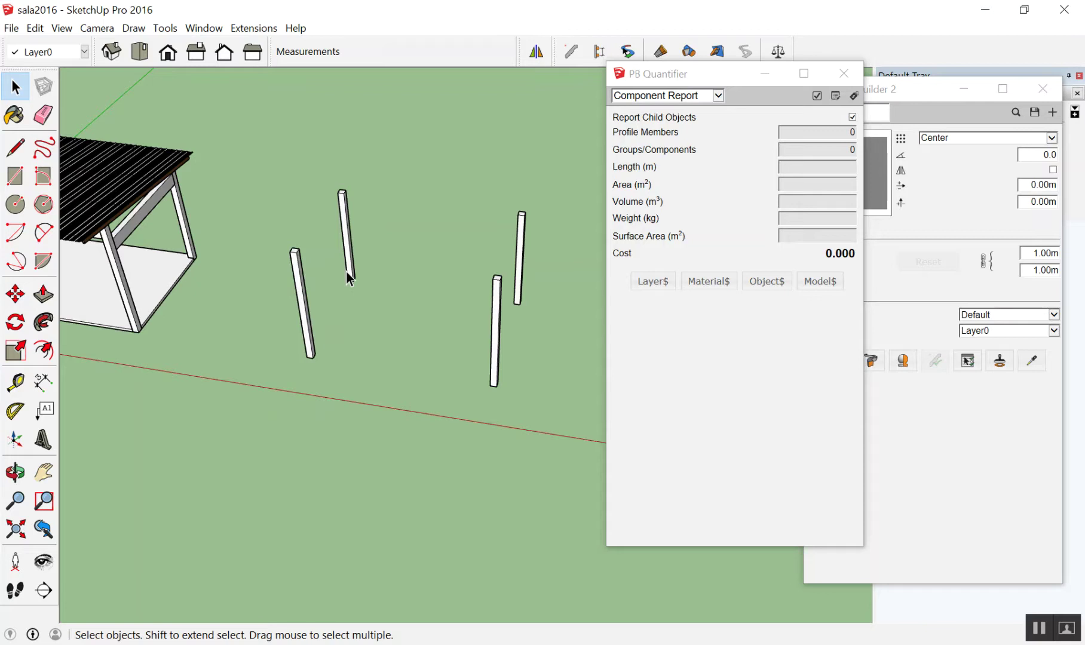
scroll(282, 262, "down", 3)
mouse_move(322, 225)
middle_mouse_down()
mouse_move(387, 337)
mouse_move(267, 352)
middle_mouse_up()
scroll(341, 230, "up", 4)
middle_click_drag(342, 237, 315, 300)
scroll(182, 332, "up", 3)
scroll(588, 262, "down", 5)
scroll(415, 308, "up", 1)
scroll(442, 281, "up", 4)
scroll(313, 239, "down", 3)
scroll(375, 248, "up", 1)
scroll(358, 236, "up", 1)
key("r")
scroll(254, 285, "up", 2)
scroll(233, 332, "up", 2)
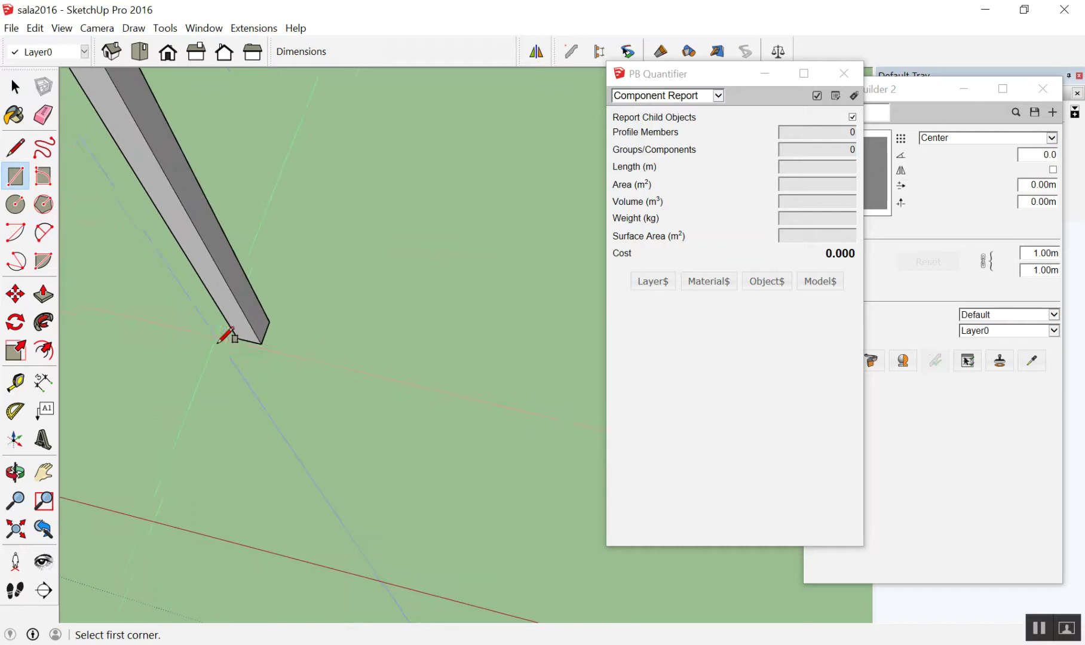
left_click(239, 336)
scroll(233, 326, "down", 2)
scroll(209, 305, "down", 2)
scroll(513, 227, "up", 2)
scroll(494, 242, "up", 2)
scroll(508, 251, "down", 1)
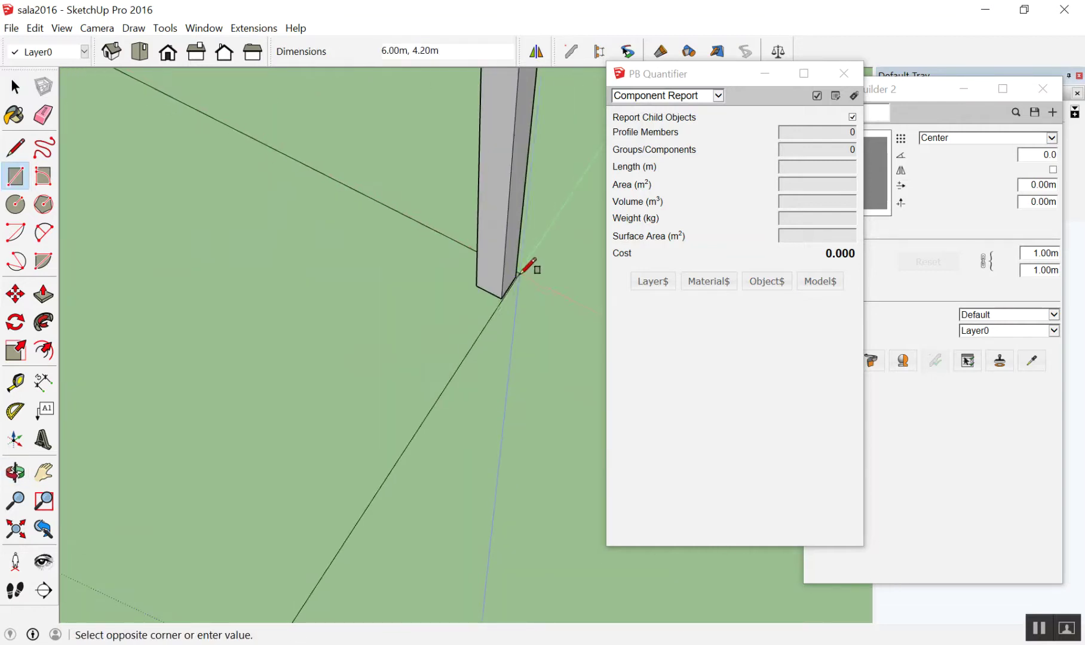
left_click(521, 272)
scroll(514, 281, "down", 2)
middle_click_drag(494, 297, 446, 237)
key("p")
left_click(390, 290)
left_click(371, 234)
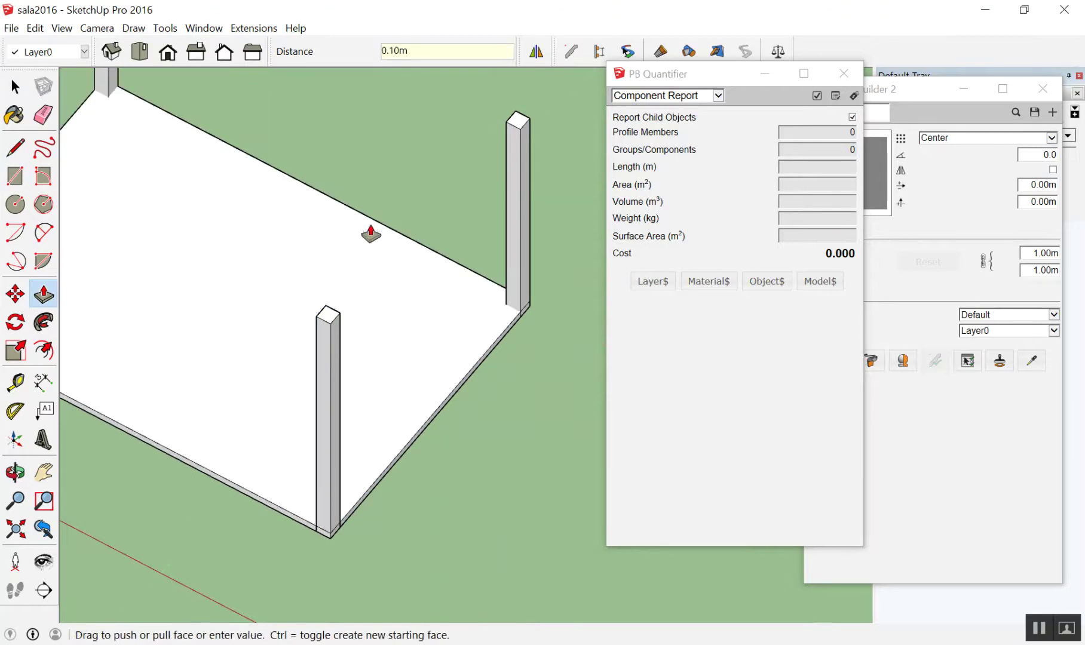
key("space")
mouse_move(381, 261)
middle_mouse_down()
mouse_move(371, 294)
mouse_move(354, 240)
mouse_move(297, 392)
middle_mouse_up()
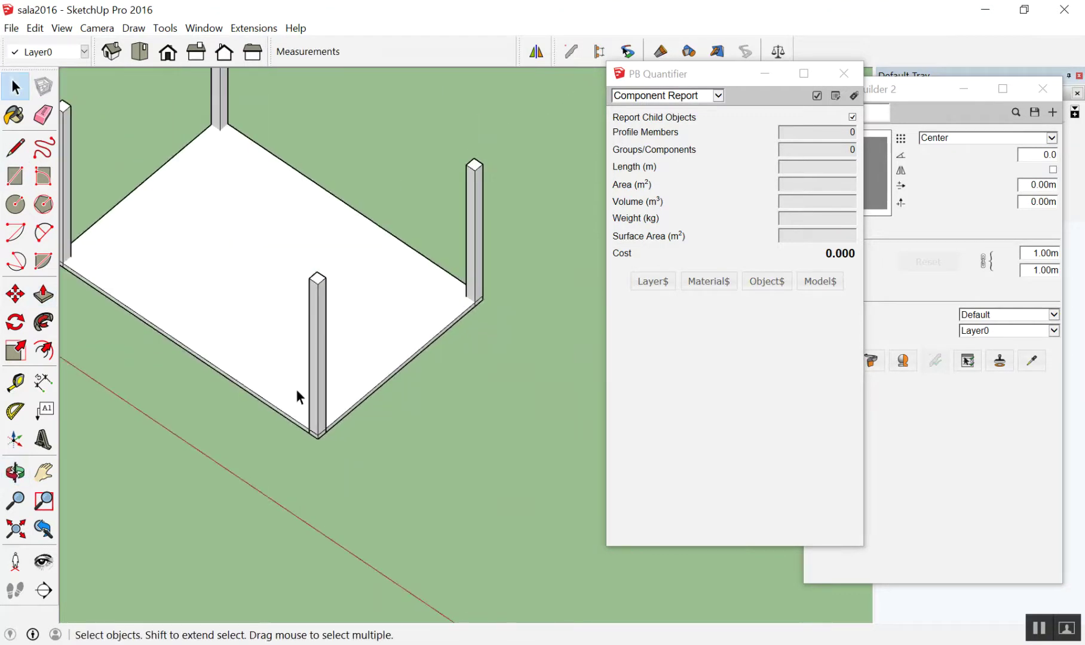
scroll(295, 395, "up", 3)
mouse_move(303, 444)
middle_mouse_down()
mouse_move(220, 465)
mouse_move(271, 313)
mouse_move(380, 353)
mouse_move(352, 388)
mouse_move(141, 404)
middle_mouse_up()
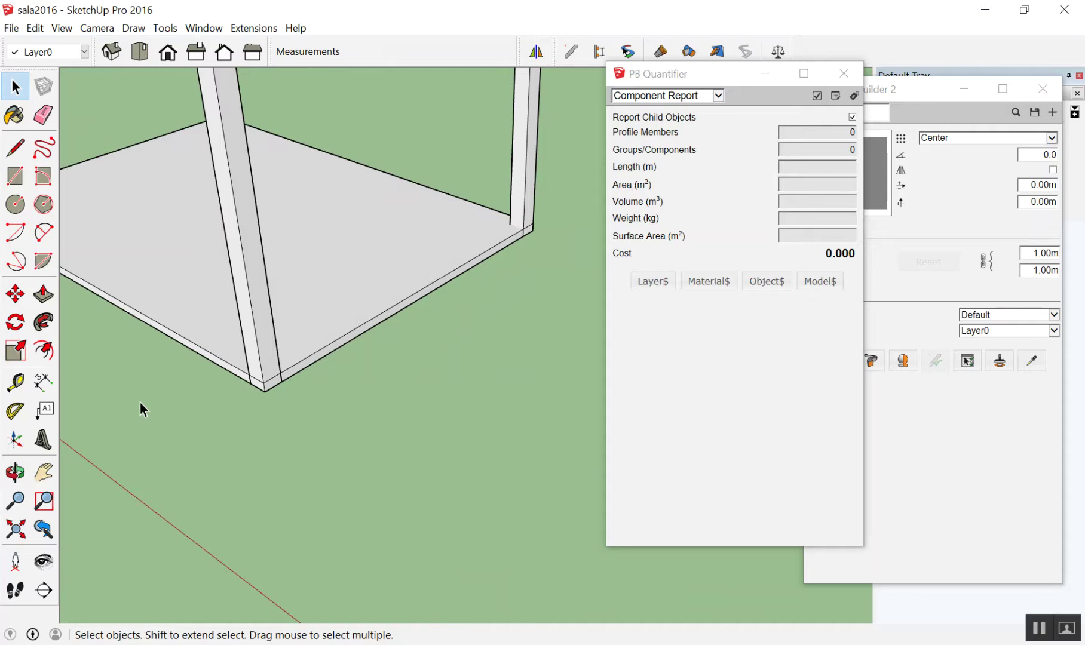
middle_click_drag(139, 401, 140, 403)
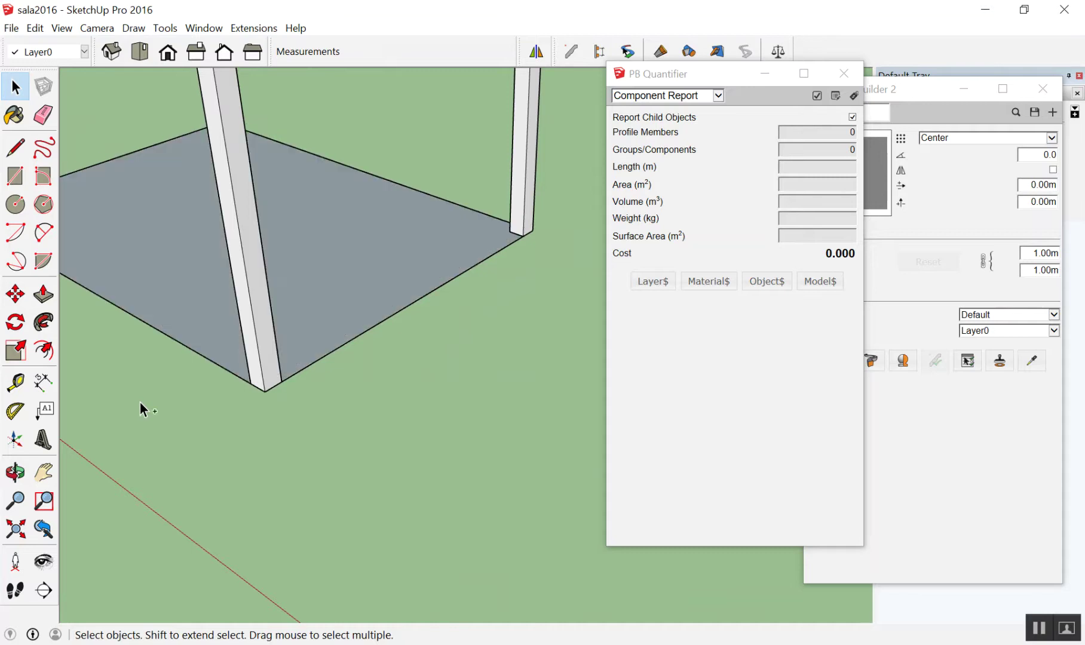
scroll(139, 401, "down", 3)
scroll(149, 395, "down", 4)
scroll(391, 361, "down", 2)
scroll(469, 418, "down", 1)
scroll(335, 402, "up", 2)
scroll(332, 364, "up", 4)
middle_click_drag(329, 351, 408, 326)
scroll(403, 245, "up", 2)
middle_click_drag(339, 286, 316, 307)
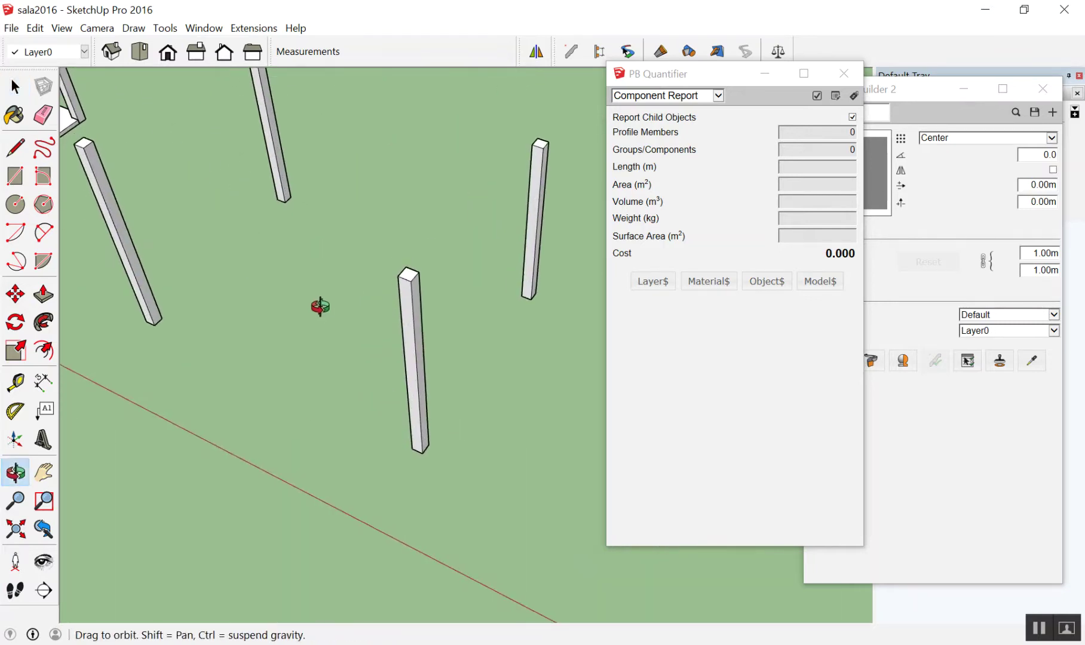
Step: Draw a floor rectangle from one post corner to the opposite far post
key("l")
scroll(175, 310, "up", 2)
scroll(126, 317, "up", 2)
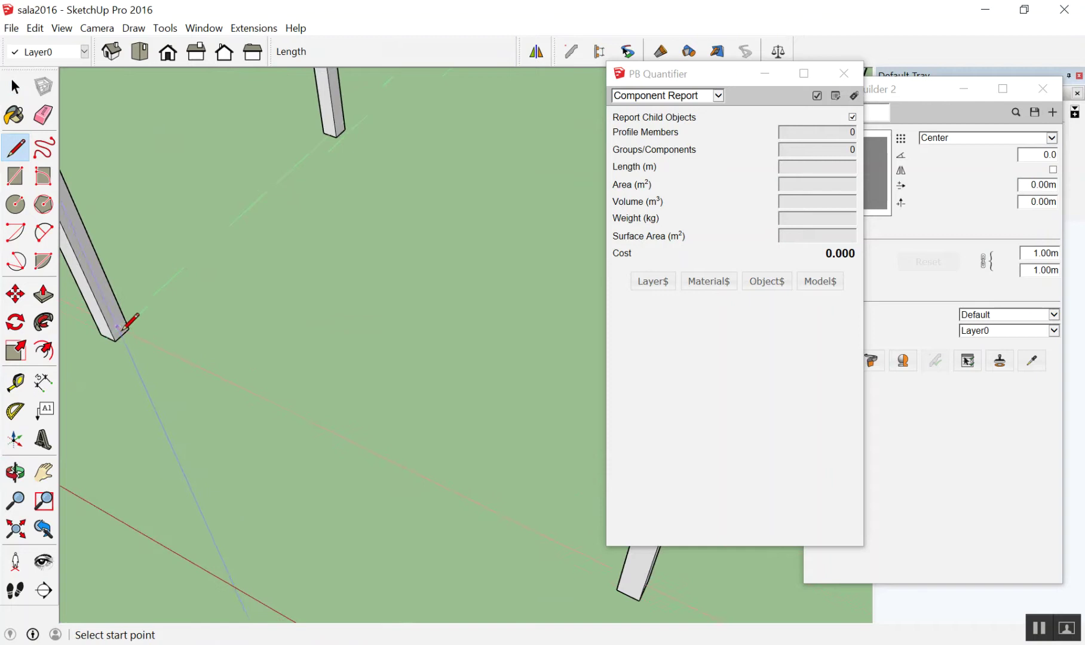
left_click(116, 340)
scroll(120, 334, "down", 3)
mouse_move(223, 310)
middle_mouse_down()
mouse_move(327, 309)
mouse_move(76, 375)
mouse_move(153, 339)
middle_mouse_up()
key("space")
key("r")
scroll(167, 279, "up", 3)
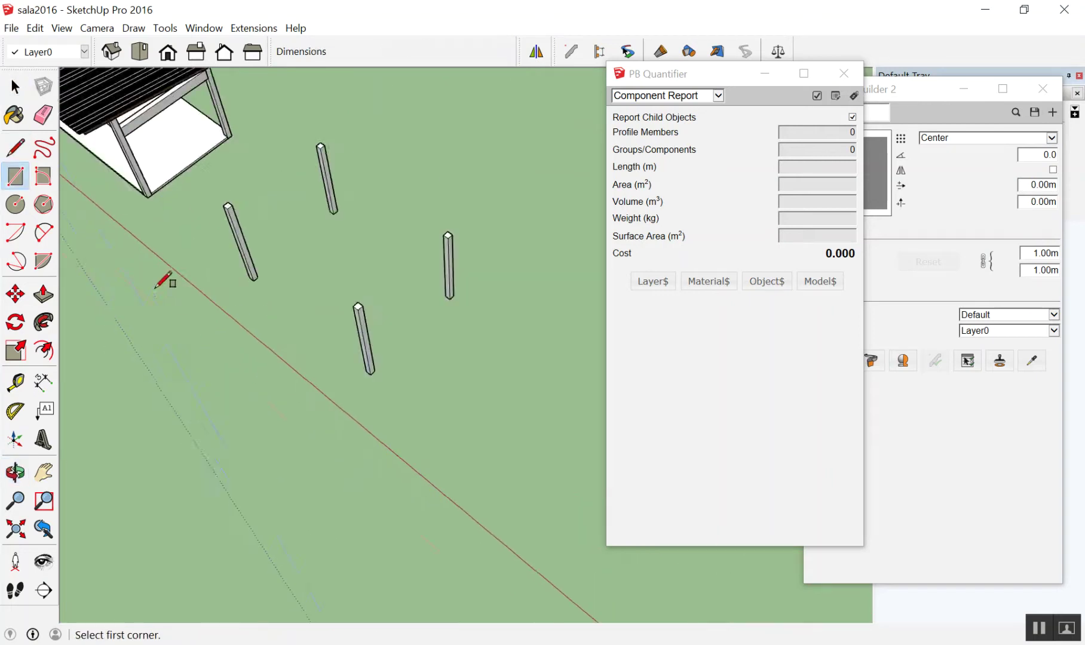
scroll(279, 259, "up", 3)
left_click(267, 263)
scroll(281, 250, "down", 3)
middle_click_drag(281, 250, 259, 292)
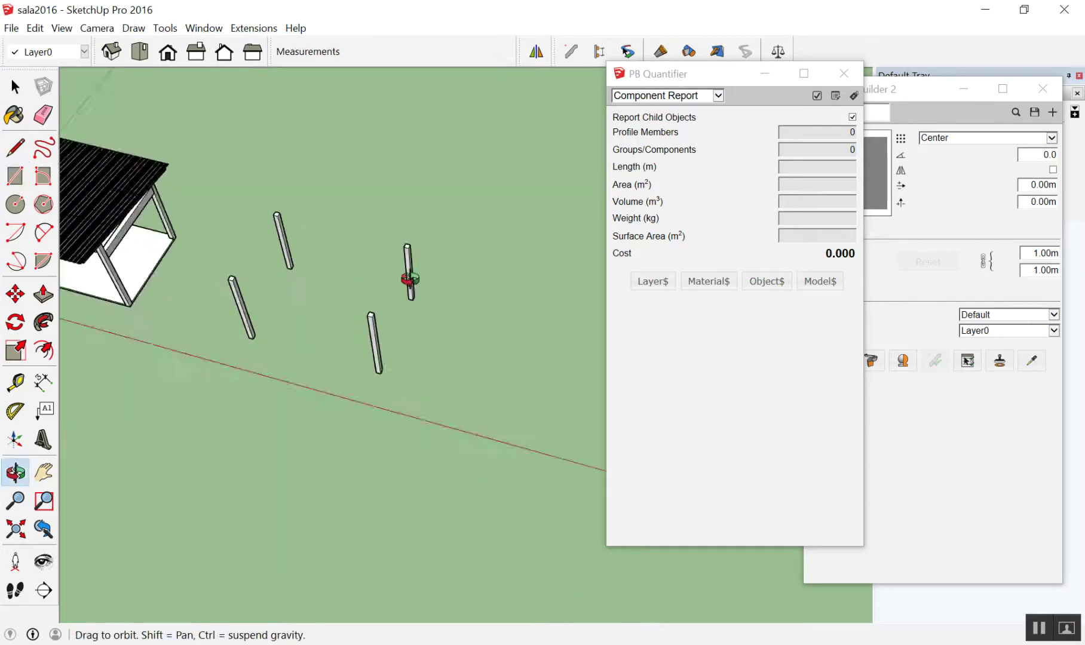
scroll(331, 315, "up", 3)
mouse_move(331, 315)
middle_mouse_down()
mouse_move(455, 340)
mouse_move(443, 322)
middle_mouse_up()
scroll(440, 285, "up", 3)
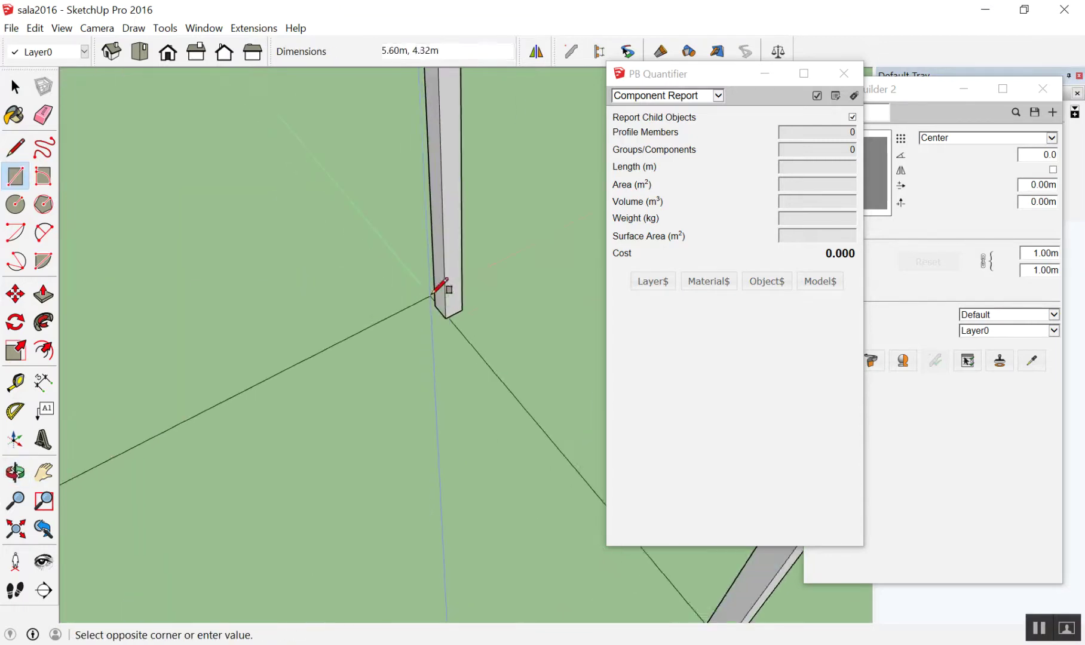
left_click(439, 302)
scroll(349, 233, "down", 5)
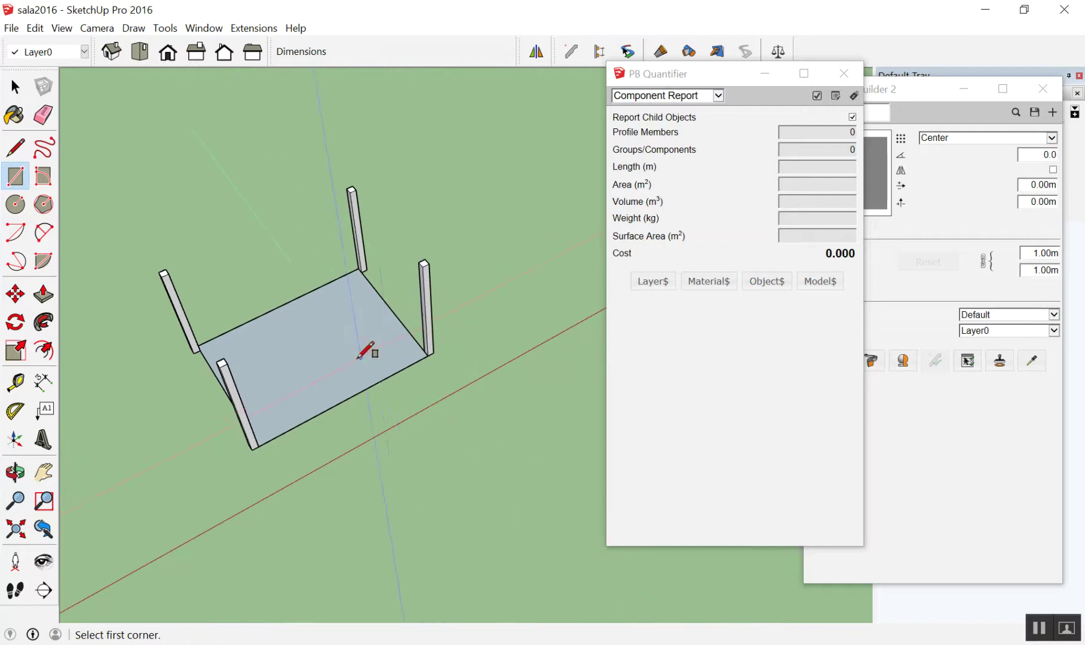
middle_click_drag(368, 346, 170, 388)
Step: Fill the gap beside one post with a thin rectangle strip
scroll(105, 389, "up", 2)
mouse_move(105, 389)
middle_mouse_down()
mouse_move(322, 225)
mouse_move(269, 245)
mouse_move(213, 220)
mouse_move(342, 255)
middle_mouse_up()
scroll(496, 257, "up", 3)
scroll(395, 235, "up", 3)
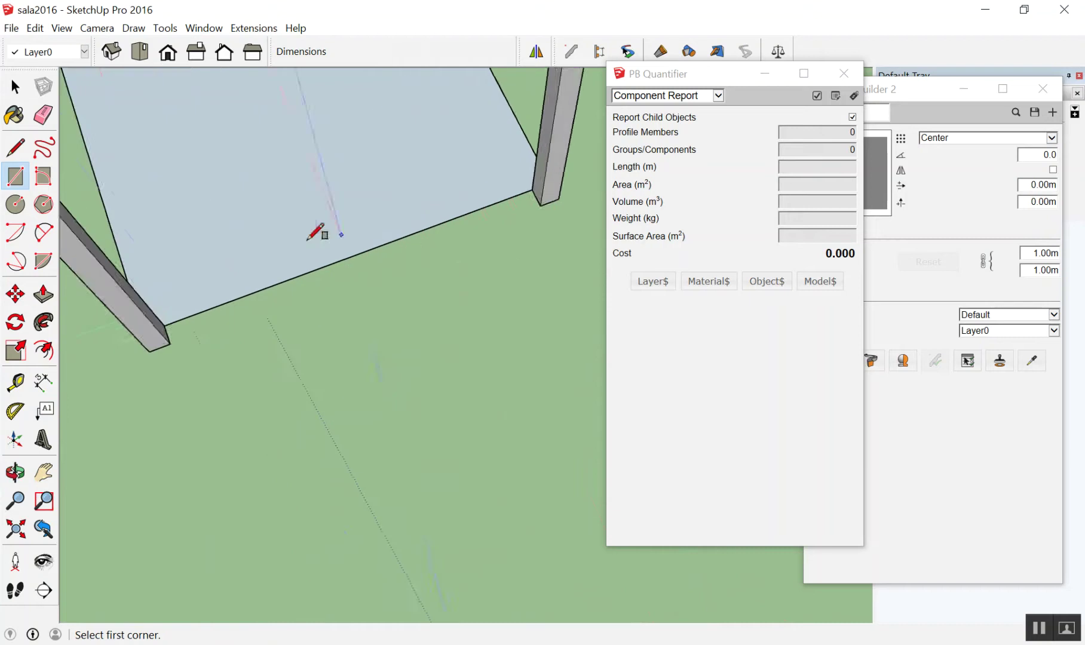
scroll(181, 315, "up", 2)
left_click(160, 352)
scroll(170, 350, "down", 2)
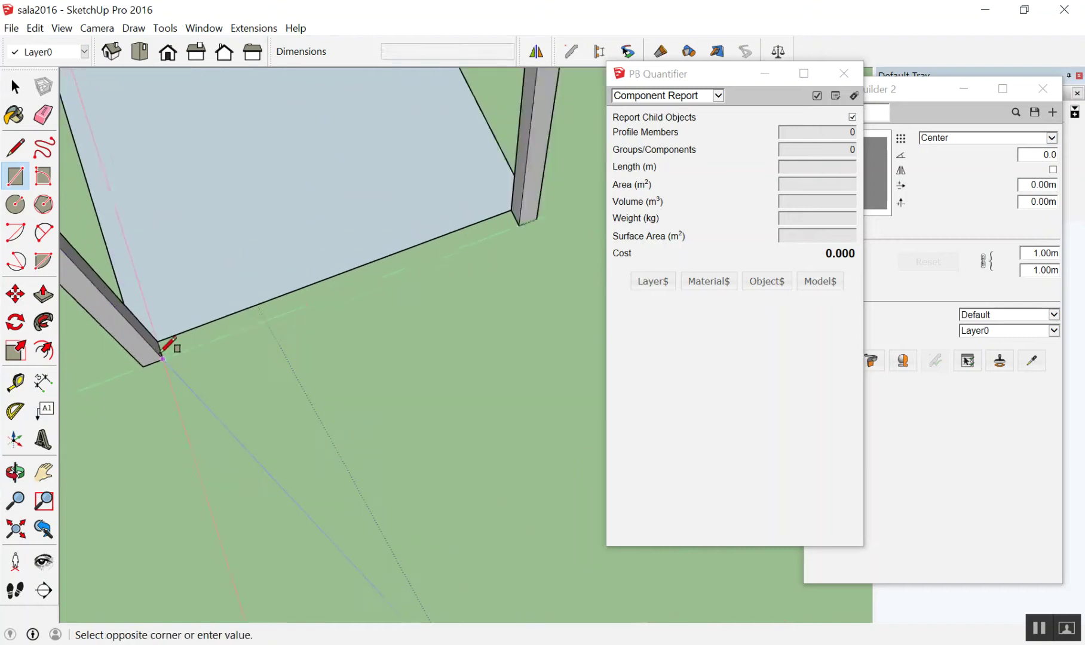
middle_click_drag(169, 349, 359, 245)
scroll(515, 230, "up", 3)
left_click(507, 239)
scroll(526, 257, "down", 5)
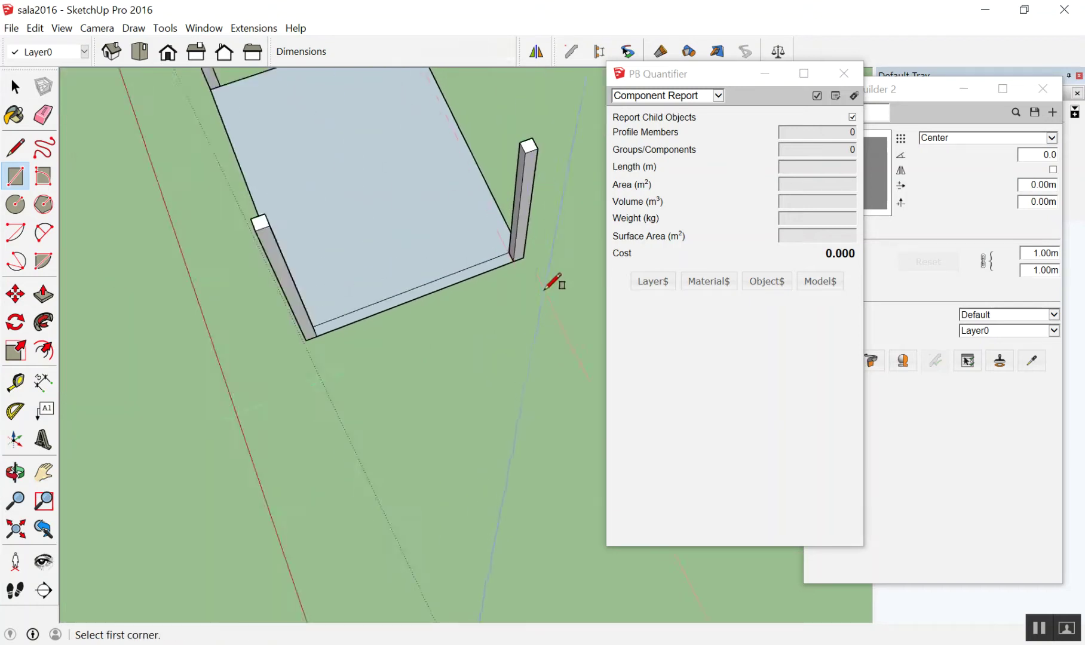
scroll(359, 221, "down", 3)
scroll(459, 196, "down", 3)
Step: Fill the remaining gap at another post with a second thin strip
mouse_move(460, 195)
middle_mouse_down()
mouse_move(665, 261)
mouse_move(455, 452)
middle_mouse_up()
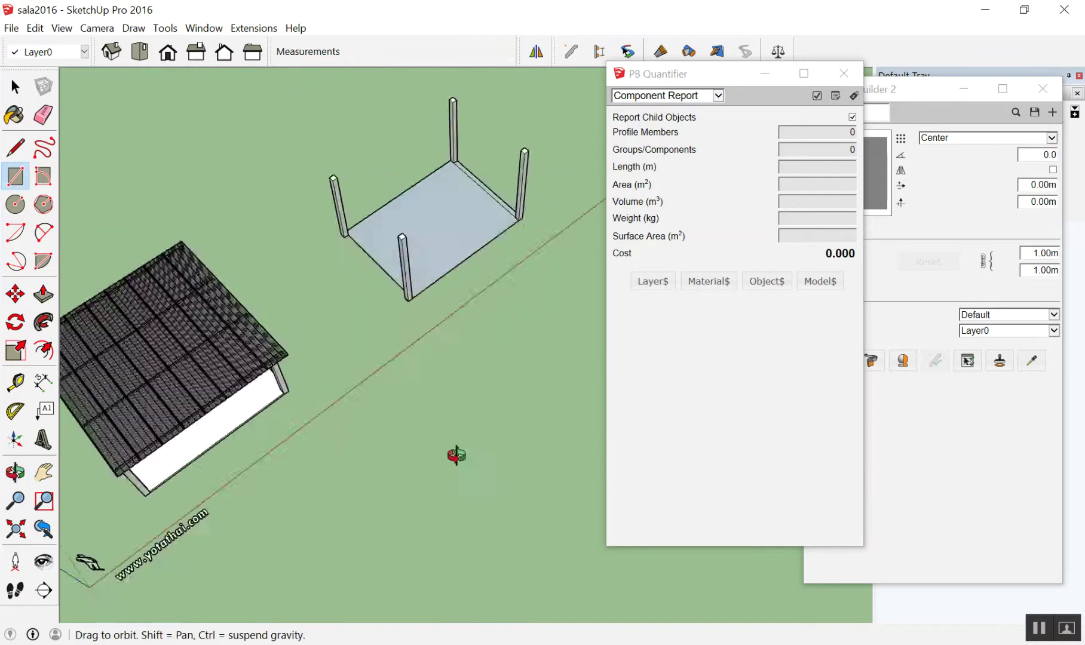
scroll(346, 344, "up", 3)
scroll(178, 314, "up", 3)
left_click(177, 314)
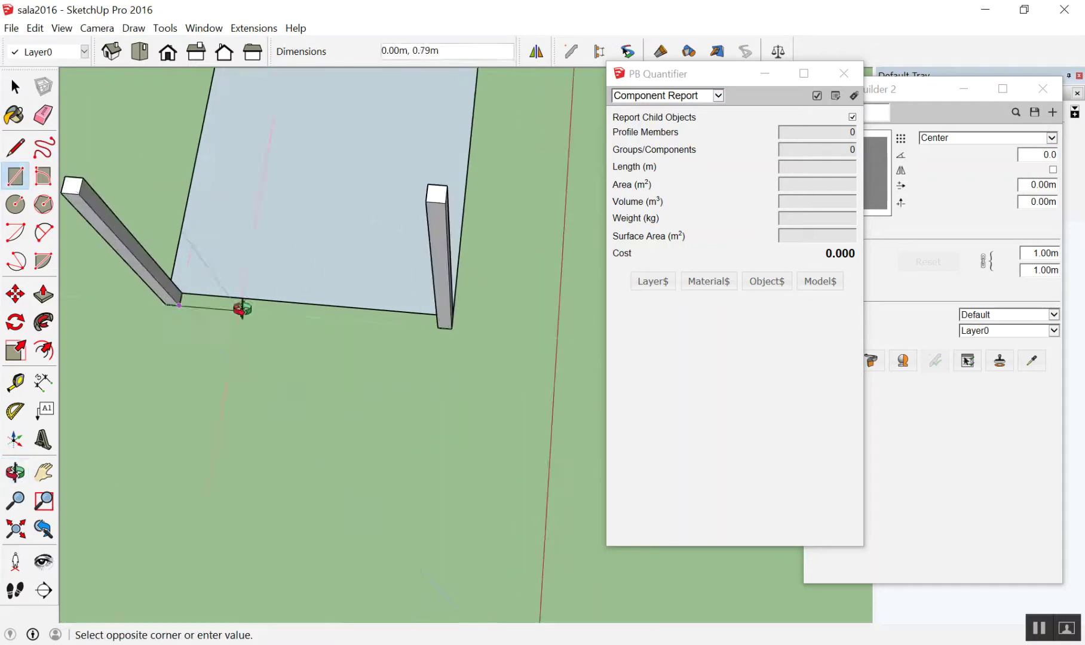
middle_click_drag(198, 295, 580, 226)
scroll(410, 379, "up", 4)
left_click(408, 380)
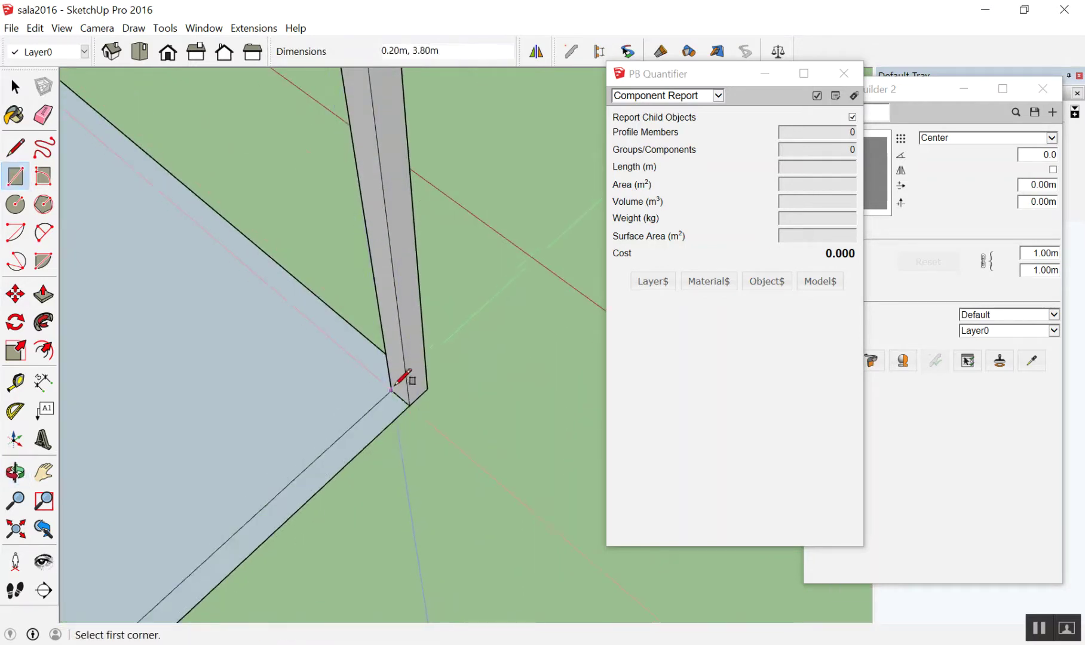
scroll(468, 322, "down", 5)
mouse_move(467, 322)
middle_mouse_down()
mouse_move(179, 386)
mouse_move(500, 141)
mouse_move(327, 152)
middle_mouse_up()
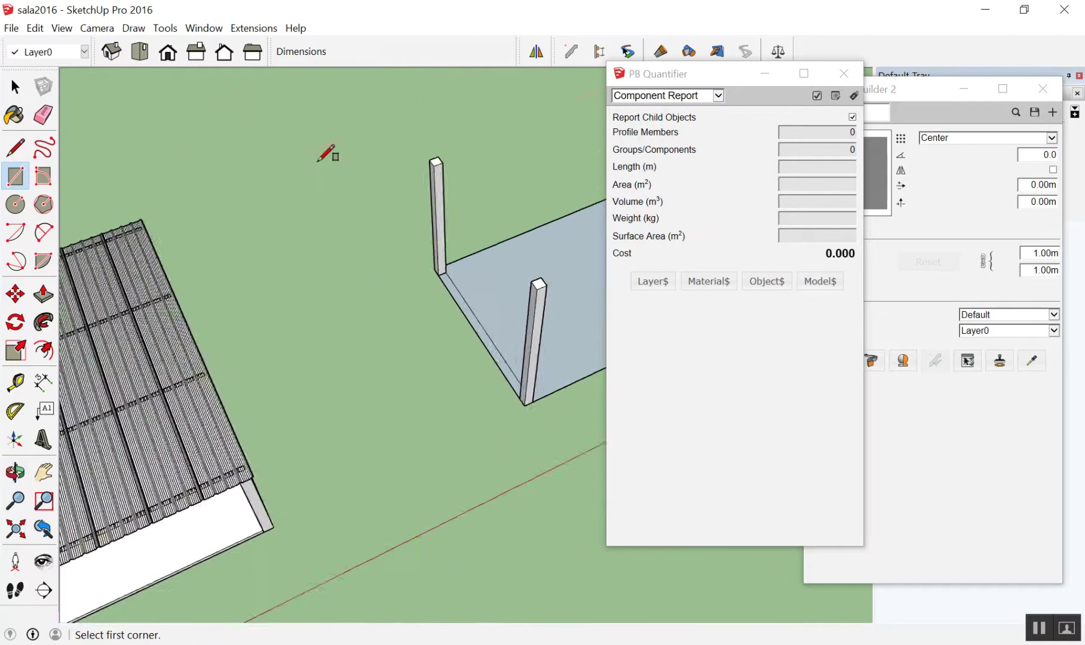
scroll(392, 199, "down", 4)
scroll(534, 197, "up", 5)
scroll(525, 202, "up", 3)
scroll(497, 194, "up", 3)
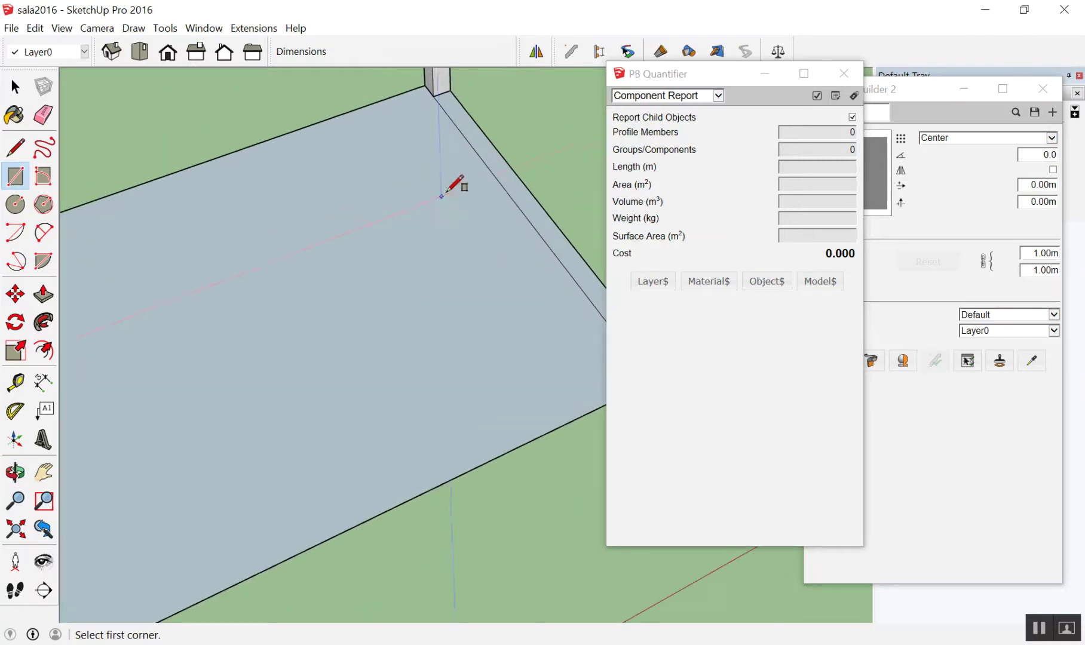
Step: Erase the stray edges left on the floor face
key("e")
scroll(223, 242, "down", 4)
scroll(218, 242, "up", 3)
scroll(224, 237, "up", 2)
key("space")
scroll(398, 266, "down", 4)
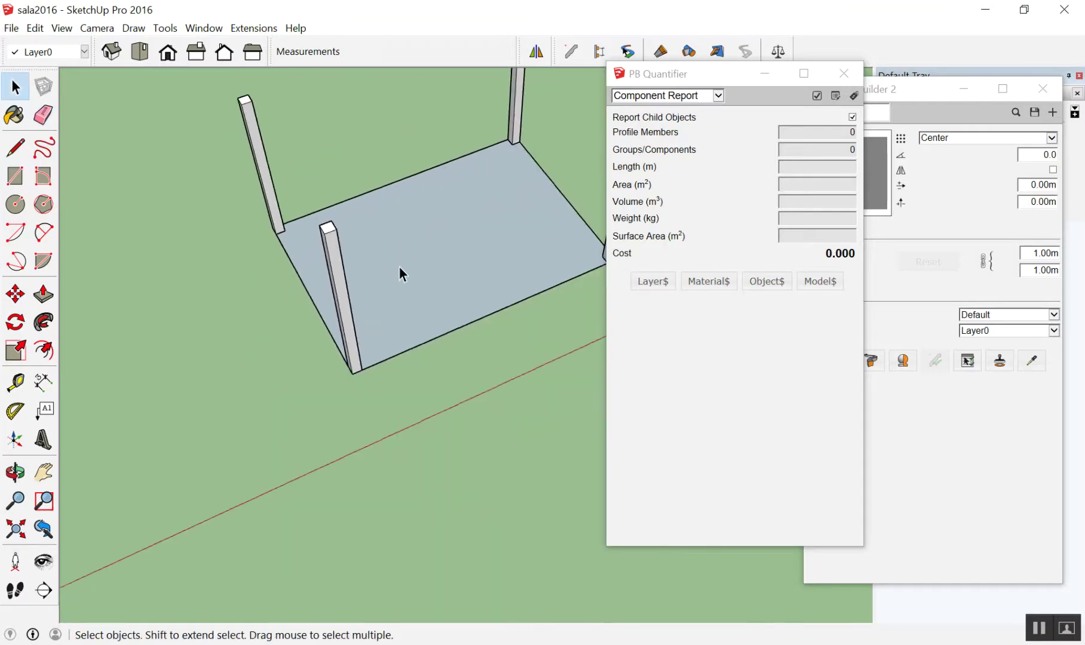
scroll(401, 258, "up", 1)
Step: Undo a trial tall Push/Pull, then make the thin floor slab a group
key("p")
left_click_drag(417, 235, 385, 163)
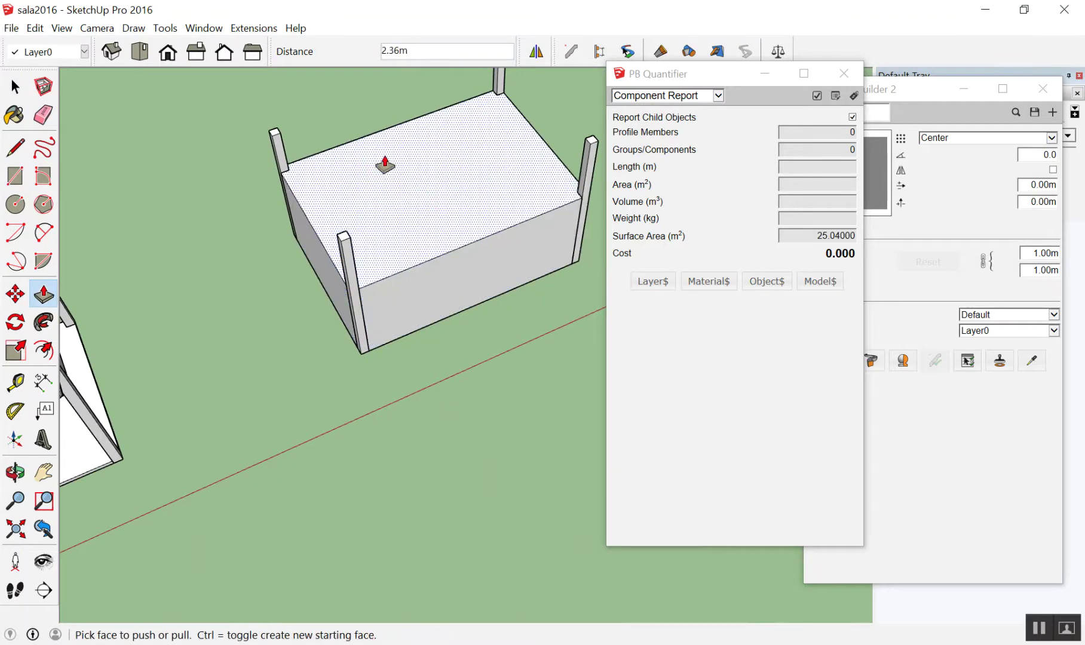
key("ctrl+z")
key("space")
scroll(584, 277, "up", 1)
scroll(389, 151, "up", 2)
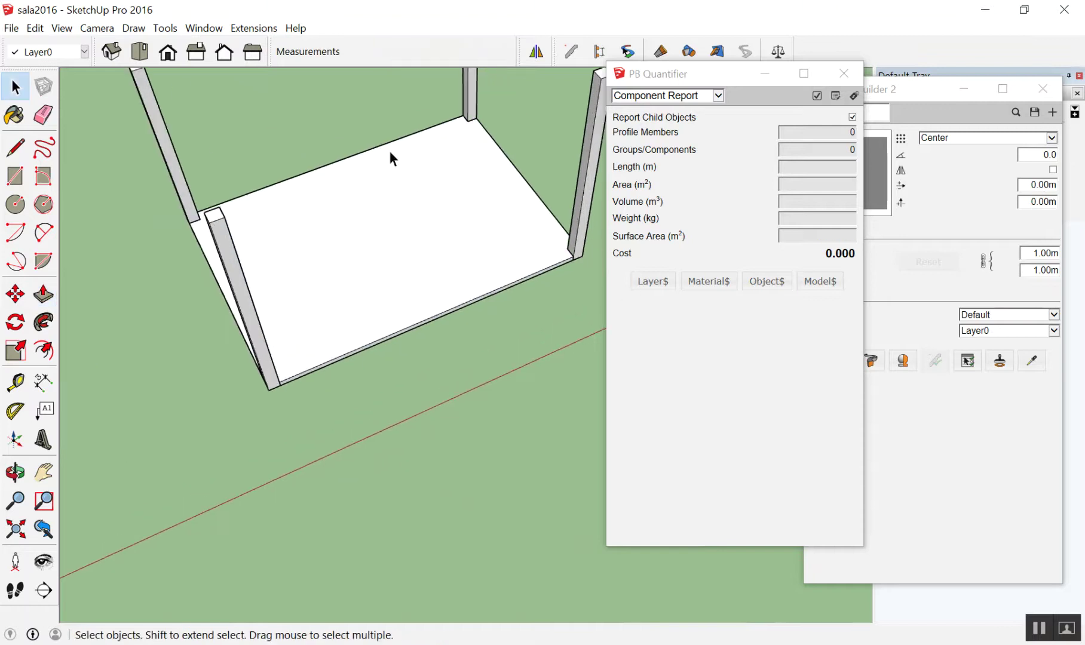
left_click(389, 150)
right_click(390, 153)
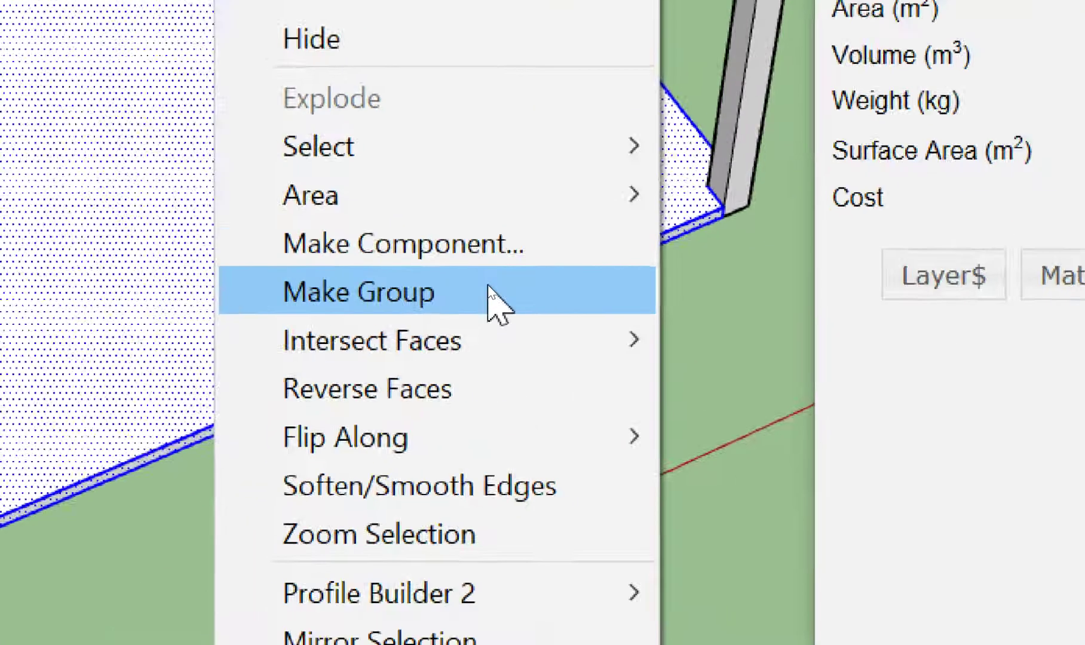
left_click(488, 286)
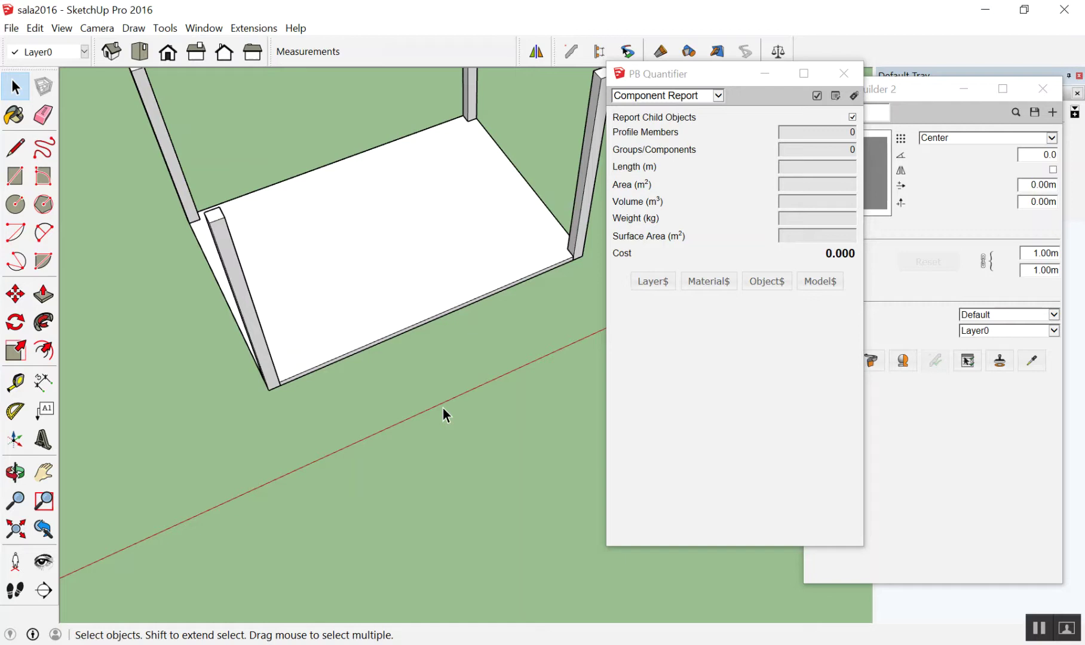
Step: Delete the old table-top slab from between the posts
key("Page_Down")
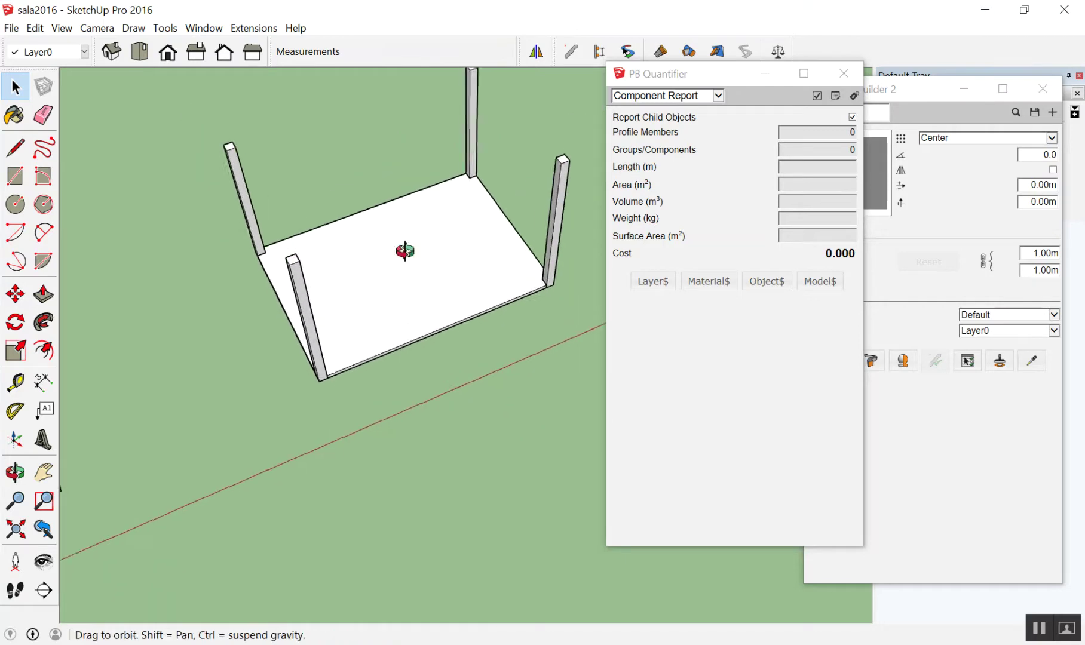
scroll(341, 193, "up", 2)
scroll(370, 257, "up", 2)
scroll(435, 285, "up", 2)
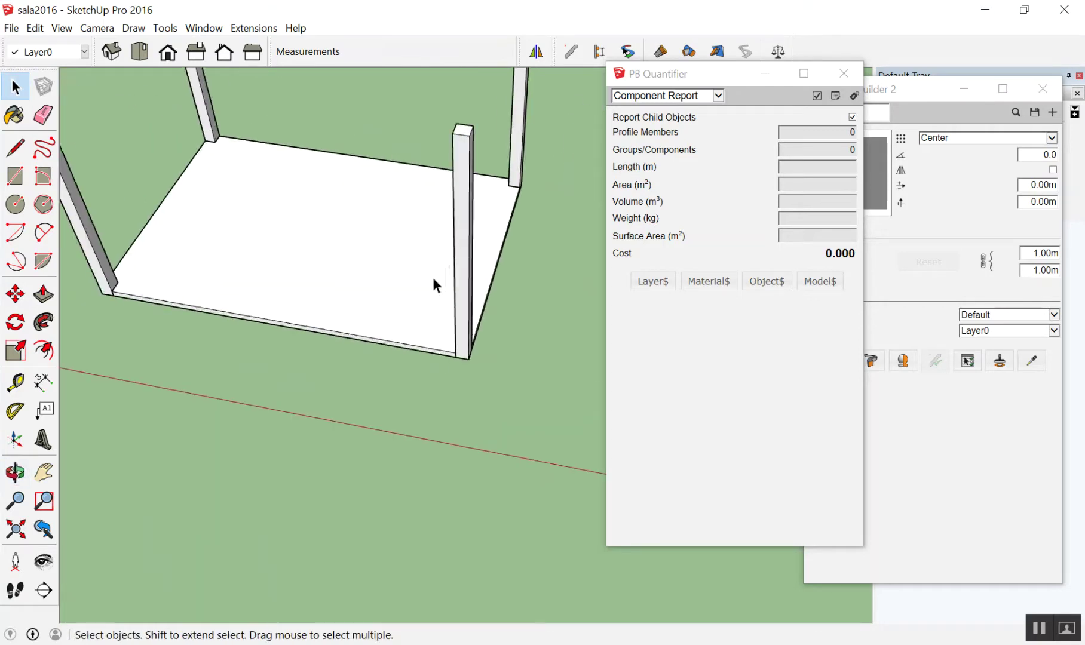
scroll(316, 229, "up", 2)
scroll(315, 228, "down", 2)
left_click(356, 212)
key("Delete")
mouse_move(339, 205)
middle_mouse_down()
mouse_move(254, 269)
mouse_move(151, 160)
middle_mouse_up()
scroll(180, 163, "down", 1)
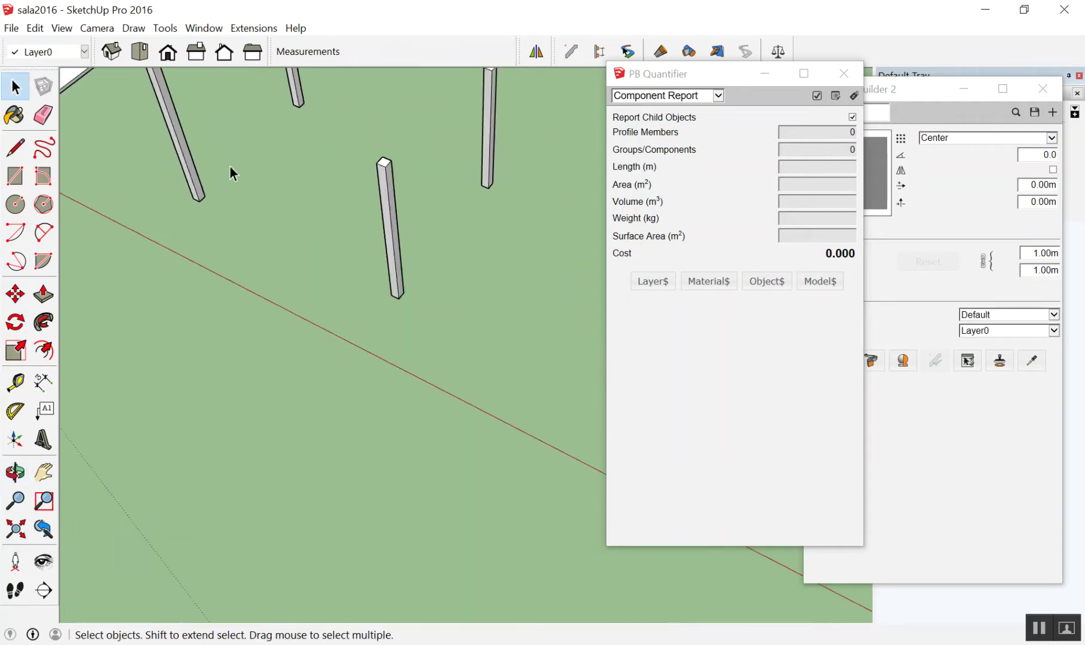
Step: Draw a floor rectangle spanning the four corner posts
key("r")
scroll(231, 167, "up", 2)
left_click(189, 220)
scroll(254, 259, "down", 2)
mouse_move(254, 259)
middle_mouse_down()
mouse_move(556, 236)
mouse_move(315, 271)
middle_mouse_up()
scroll(303, 364, "up", 2)
scroll(290, 339, "up", 3)
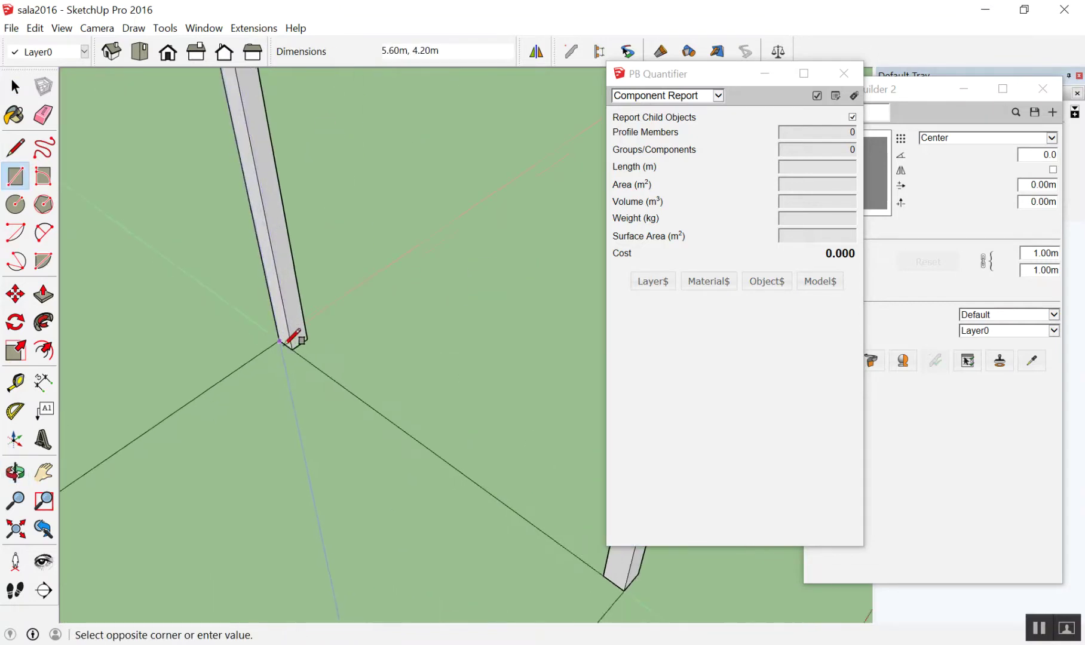
scroll(293, 329, "up", 2)
left_click(289, 335)
scroll(323, 322, "down", 3)
scroll(407, 316, "down", 1)
scroll(430, 315, "down", 1)
Step: Close the PB Quantifier and Profile Builder windows
left_click(843, 73)
scroll(647, 175, "up", 3)
scroll(650, 175, "up", 2)
left_click(1043, 88)
scroll(717, 287, "down", 3)
scroll(475, 420, "up", 3)
Step: Draw a 0.20m by 3.80m strip along the slab's front edge
middle_click_drag(475, 420, 480, 443)
scroll(469, 397, "up", 3)
left_click(459, 407)
scroll(458, 394, "down", 2)
scroll(686, 370, "up", 5)
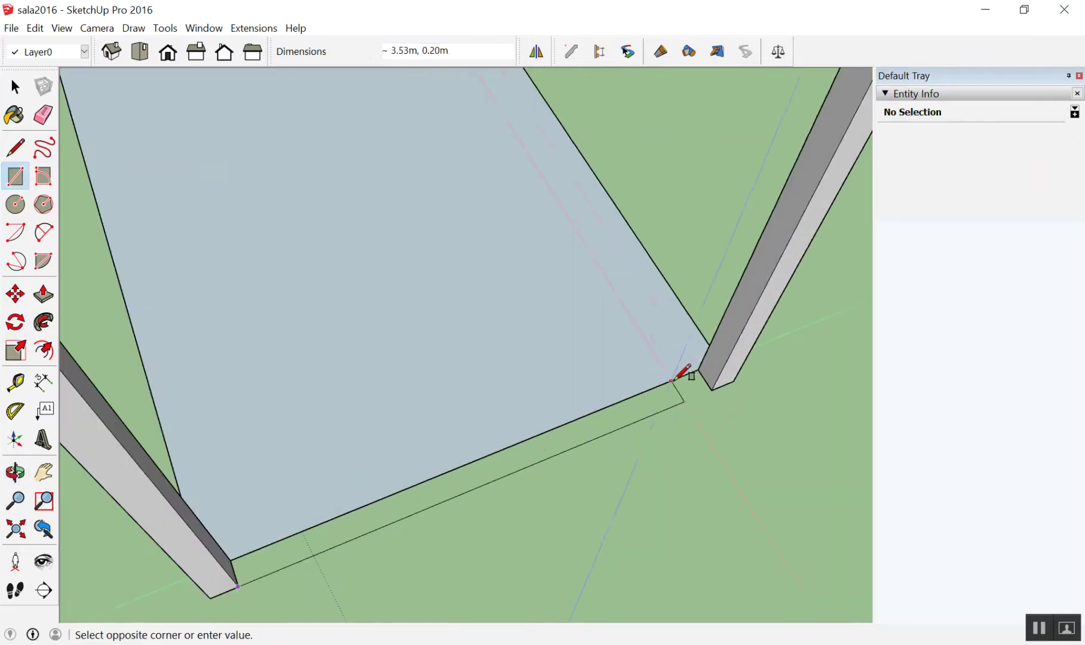
left_click(700, 371)
scroll(591, 291, "down", 5)
Step: Draw another thin strip from the front post's base to the slab's right corner
mouse_move(610, 290)
middle_mouse_down()
mouse_move(492, 244)
mouse_move(678, 380)
mouse_move(511, 513)
middle_mouse_up()
scroll(511, 509, "up", 3)
scroll(475, 503, "up", 2)
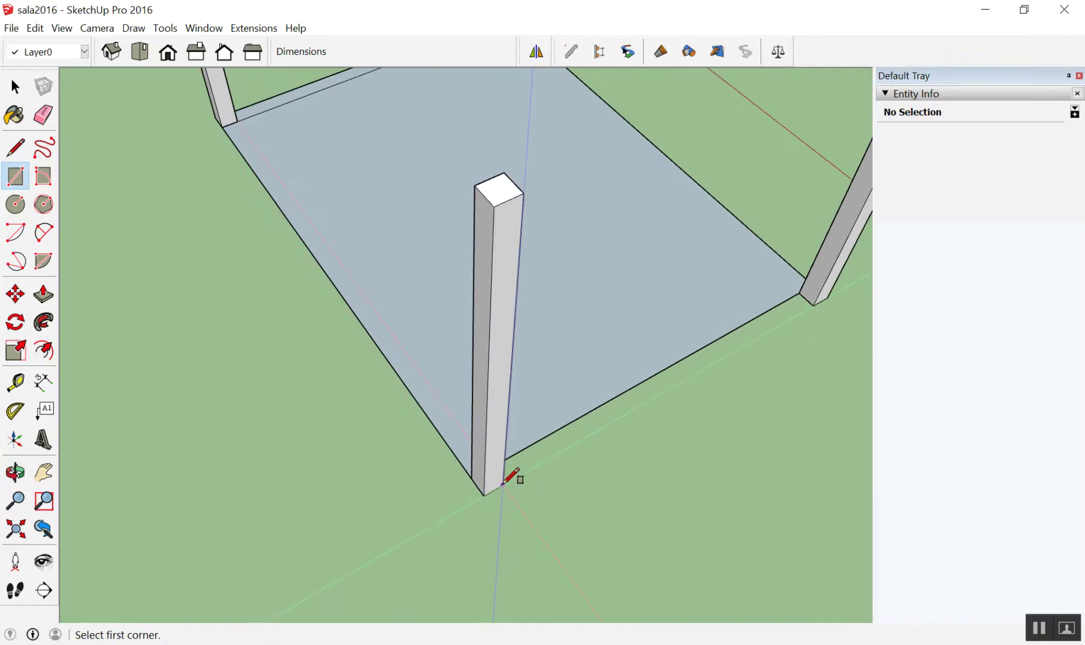
left_click(502, 485)
left_click(803, 290)
scroll(800, 299, "down", 3)
mouse_move(635, 349)
middle_mouse_down()
mouse_move(872, 423)
mouse_move(644, 245)
mouse_move(501, 174)
middle_mouse_up()
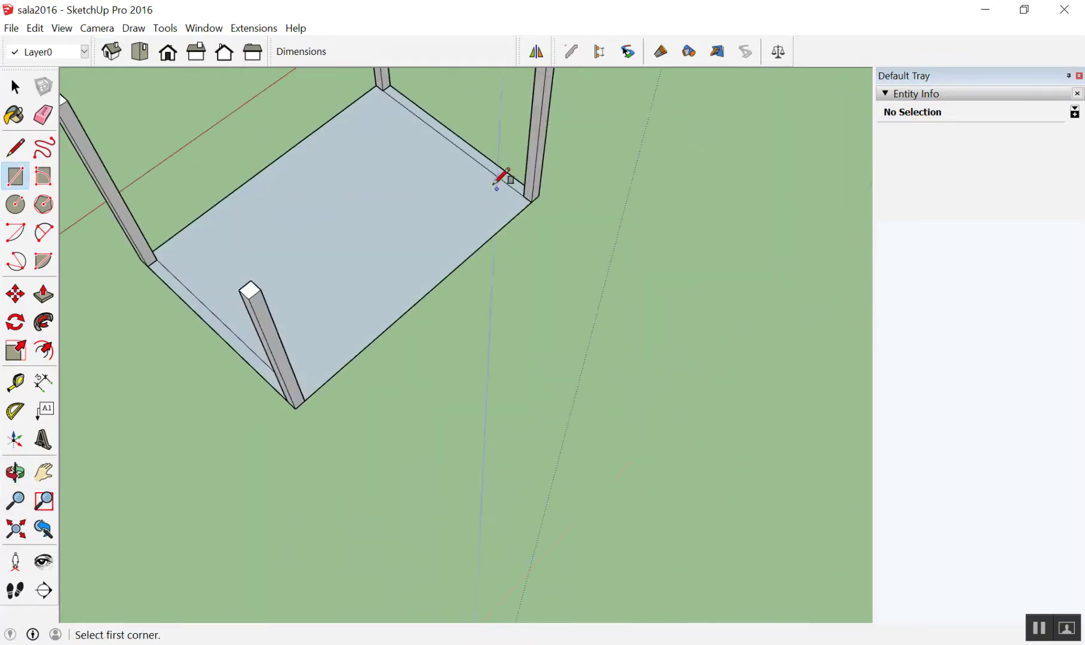
scroll(509, 126, "up", 3)
scroll(508, 126, "up", 1)
Step: Erase the extra thin inner edge along the slab front
key("e")
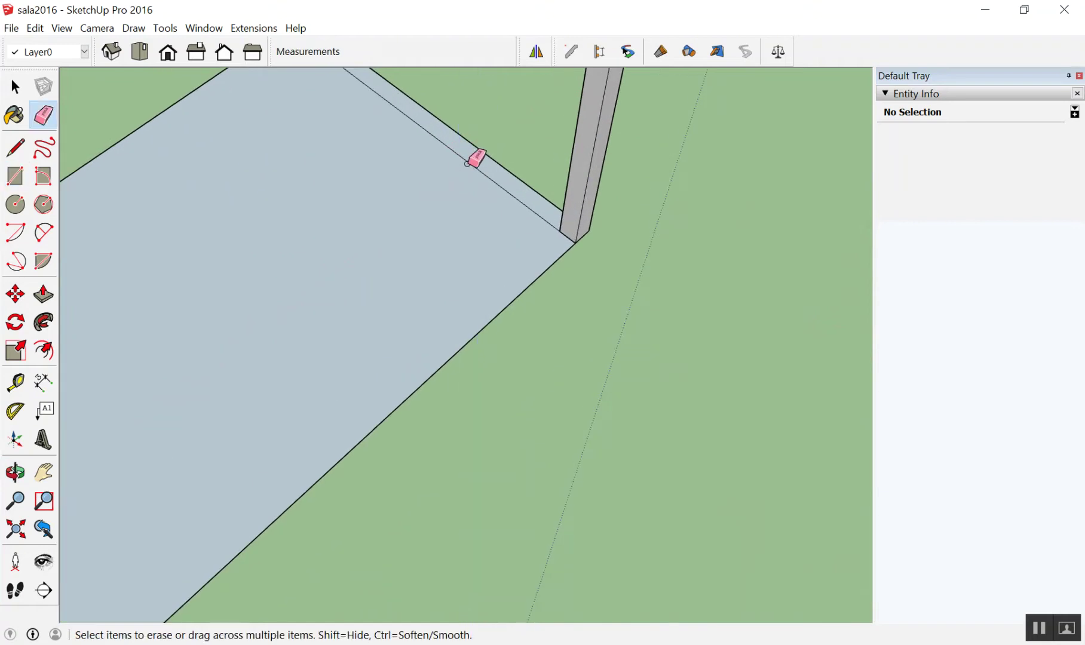
scroll(625, 271, "down", 3)
scroll(426, 266, "up", 2)
scroll(405, 261, "up", 1)
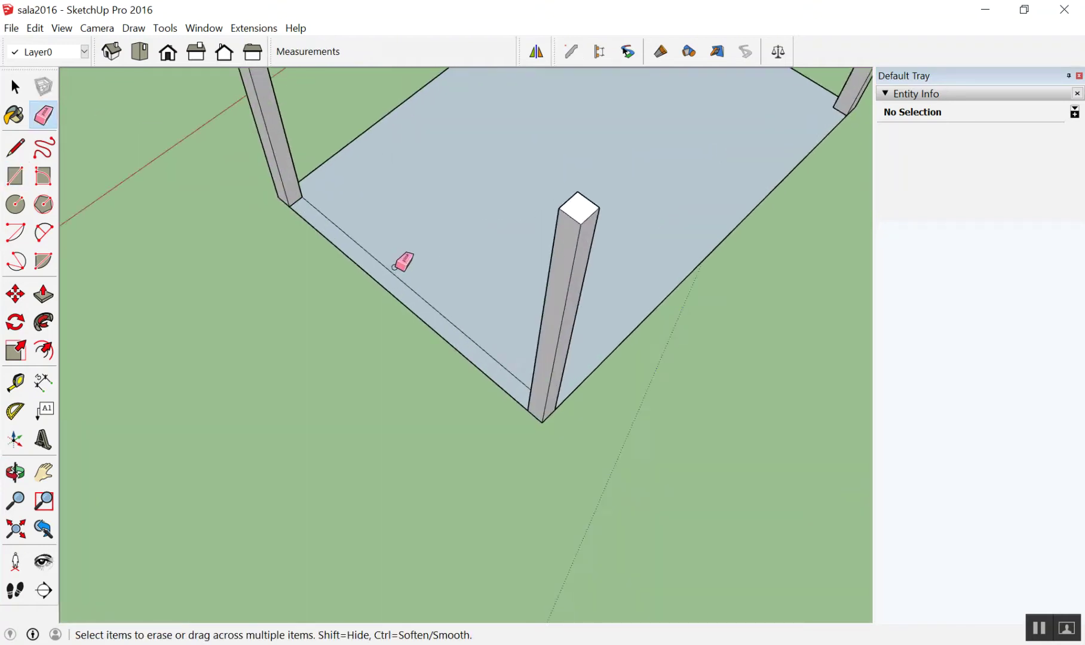
left_click(395, 272)
scroll(404, 271, "down", 1)
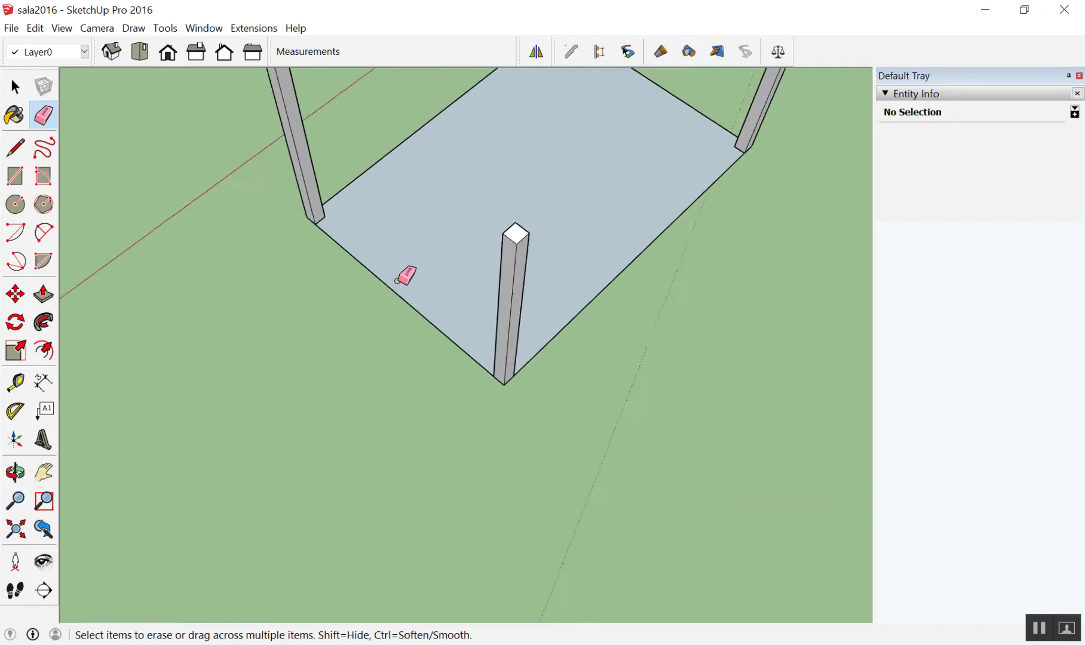
scroll(412, 272, "down", 1)
key("space")
Step: Push/Pull the floor face, undoing the overly tall first extrusion
key("p")
left_click(508, 213)
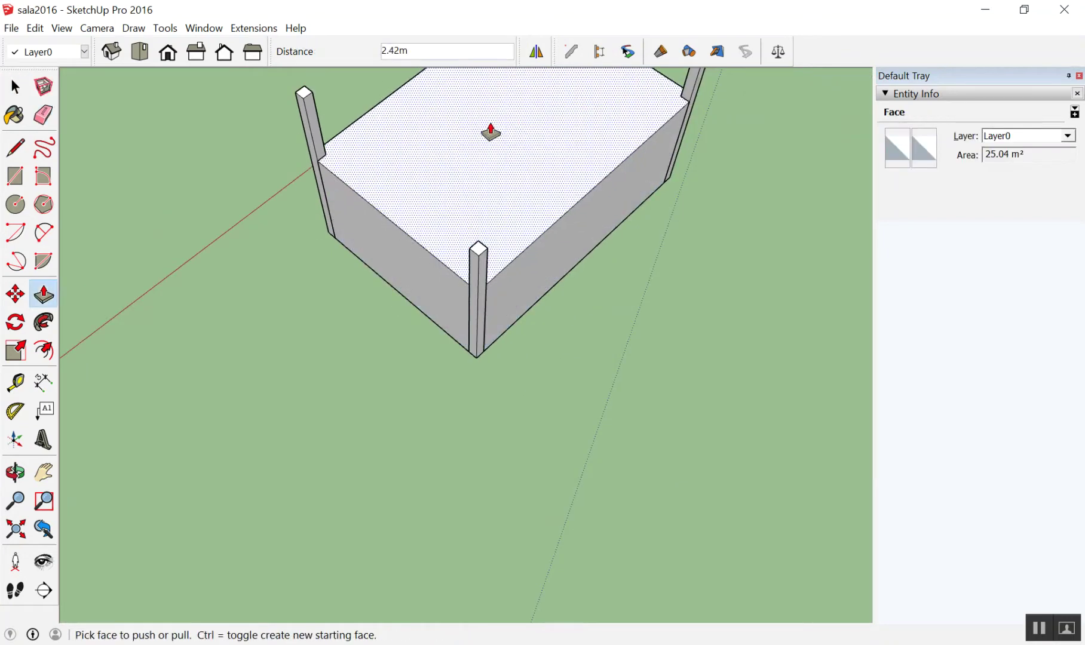
key("ctrl+z")
key("space")
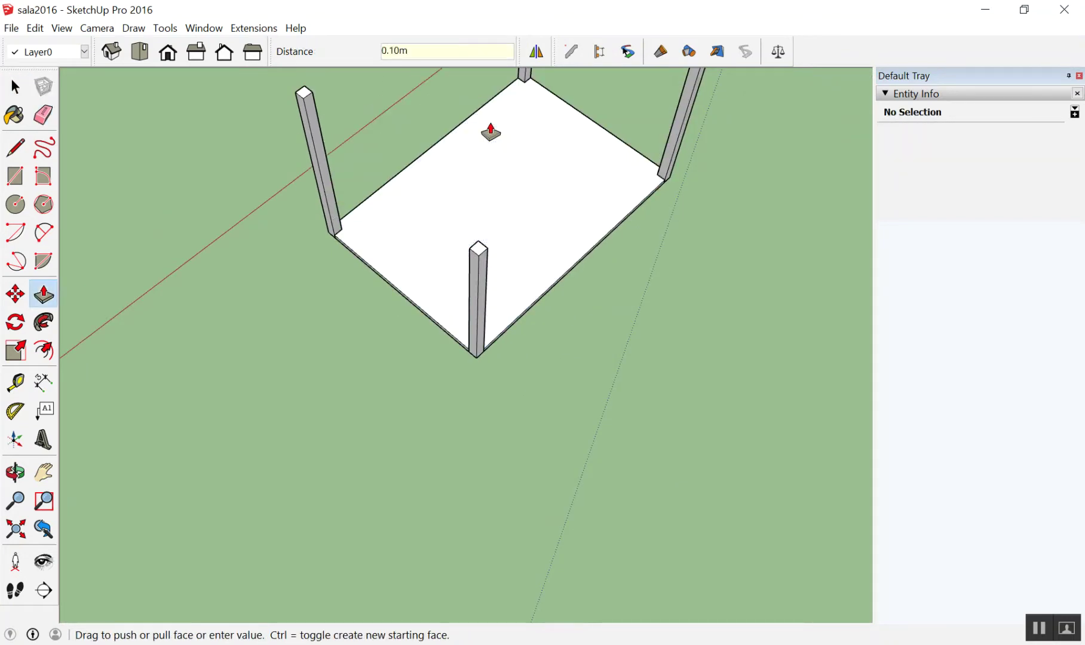
Step: Group the whole slab with its edges, then enter and exit the group to inspect it
triple_click(588, 201)
right_click(588, 200)
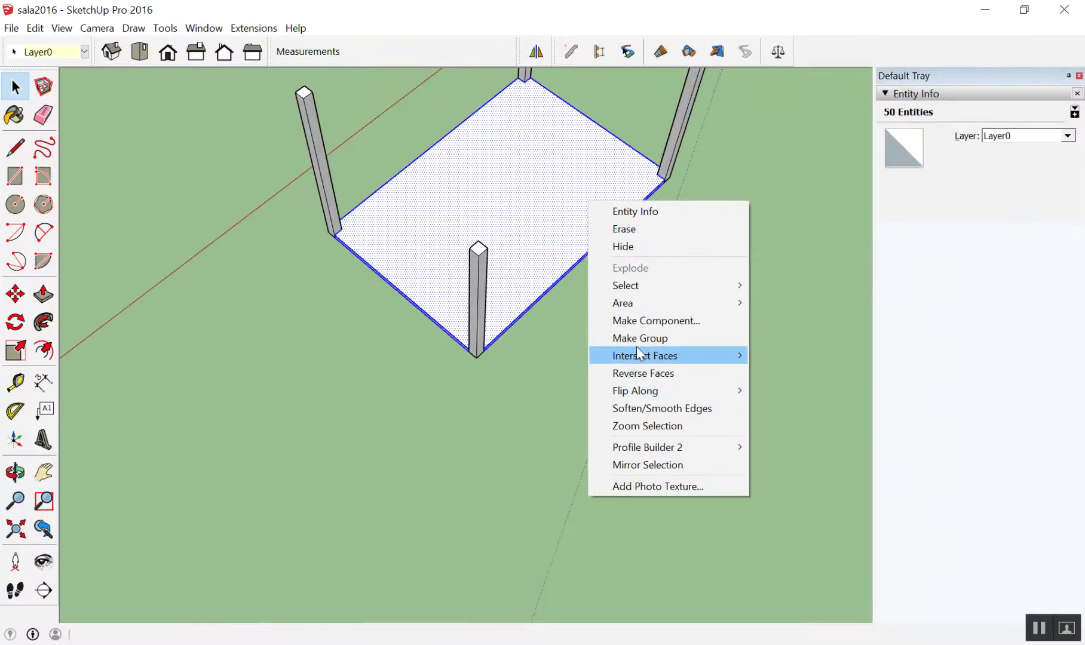
left_click(622, 338)
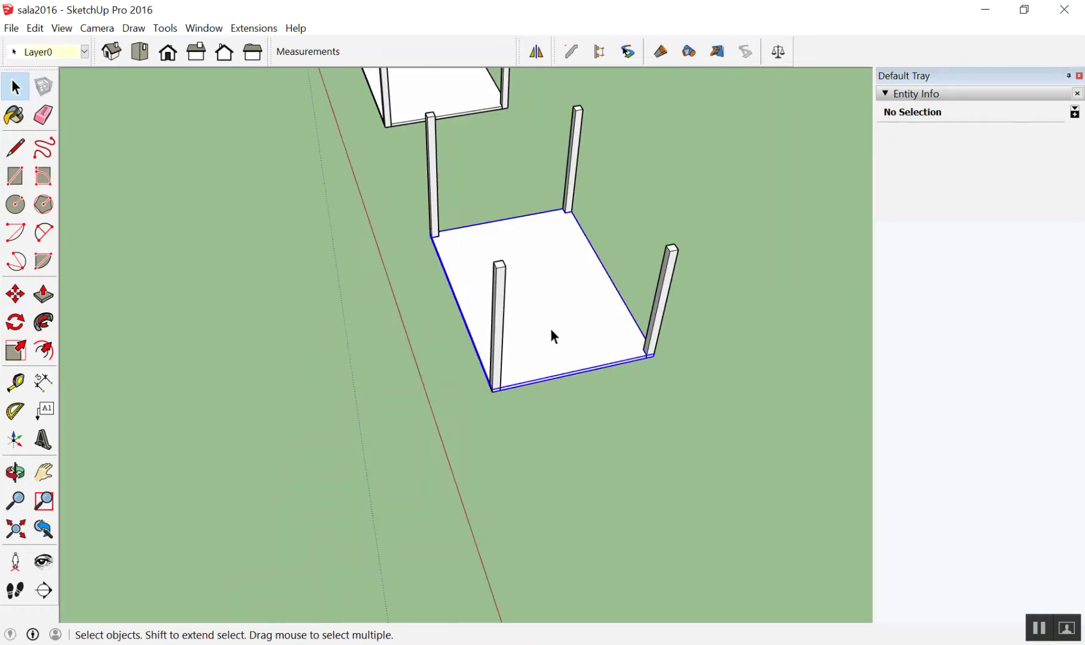
double_click(550, 329)
middle_click_drag(515, 382, 865, 121)
middle_click_drag(599, 264, 467, 437)
scroll(474, 501, "up", 3)
scroll(424, 499, "up", 3)
scroll(422, 449, "down", 3)
scroll(466, 436, "down", 3)
left_click(539, 429)
mouse_move(538, 429)
middle_mouse_down()
mouse_move(257, 420)
mouse_move(402, 387)
mouse_move(715, 439)
mouse_move(741, 430)
middle_mouse_up()
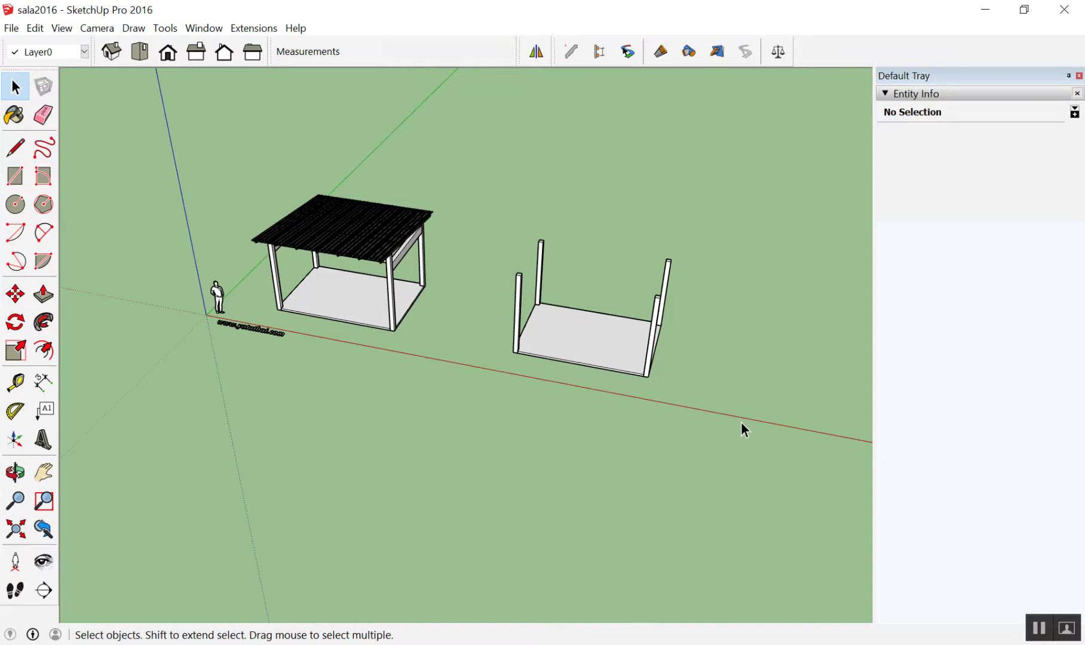
Step: Orbit and zoom to view both slabs and the table frame from above
scroll(689, 342, "up", 3)
scroll(460, 392, "up", 2)
mouse_move(563, 393)
middle_mouse_down()
mouse_move(707, 339)
mouse_move(332, 322)
mouse_move(337, 295)
mouse_move(468, 335)
middle_mouse_up()
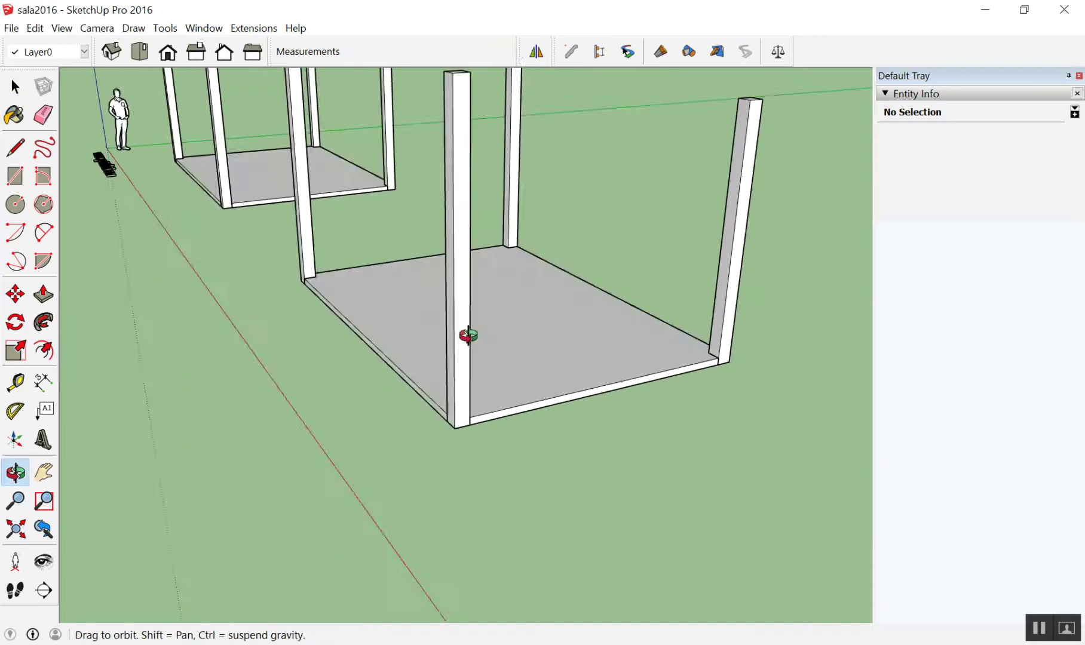
scroll(507, 387, "up", 2)
scroll(509, 390, "up", 2)
scroll(512, 388, "up", 1)
scroll(514, 373, "up", 2)
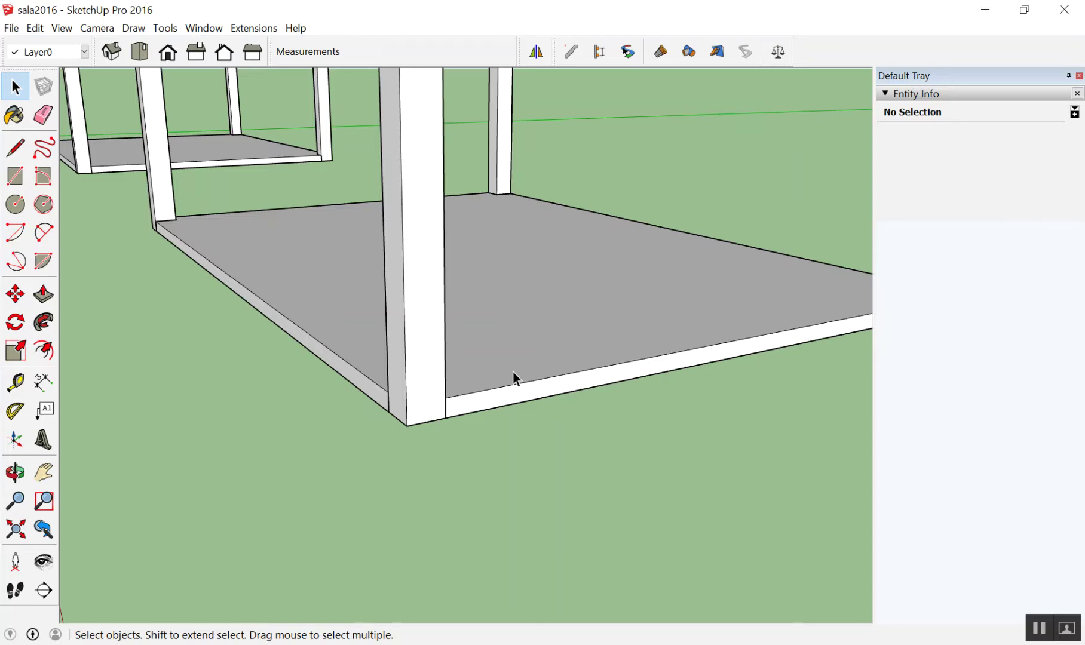
mouse_move(407, 323)
middle_mouse_down()
mouse_move(286, 393)
mouse_move(543, 389)
mouse_move(496, 390)
middle_mouse_up()
scroll(496, 392, "up", 3)
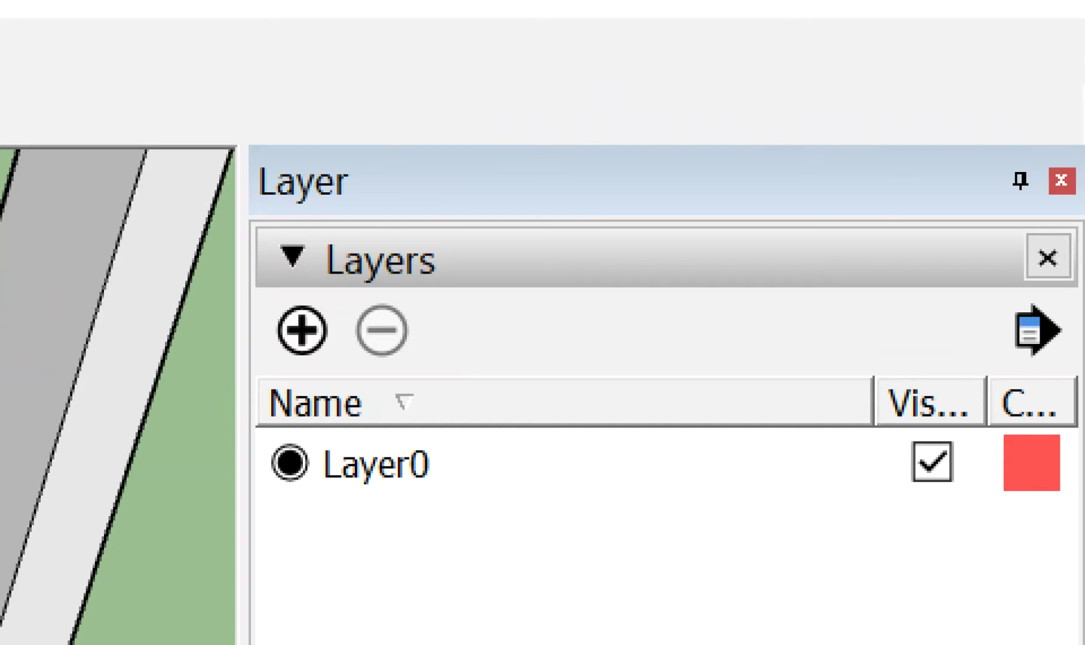
Step: Add a new layer named พื้น
left_click(303, 328)
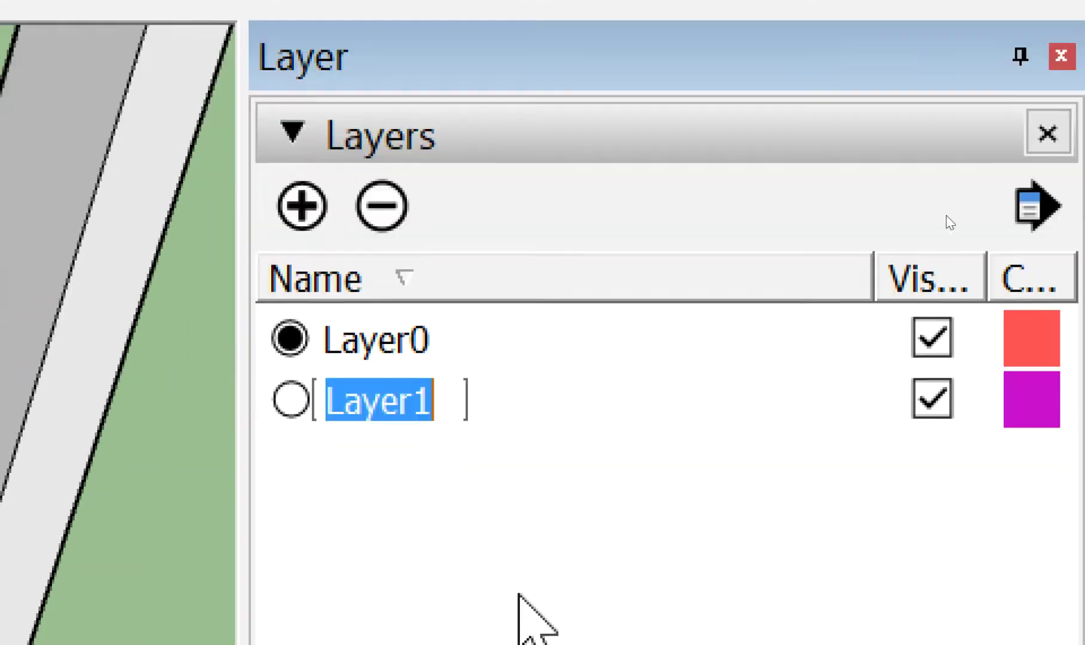
type("rnho")
key("BackSpace")
key("BackSpace")
key("BackSpace")
key("BackSpace")
type("พื้น")
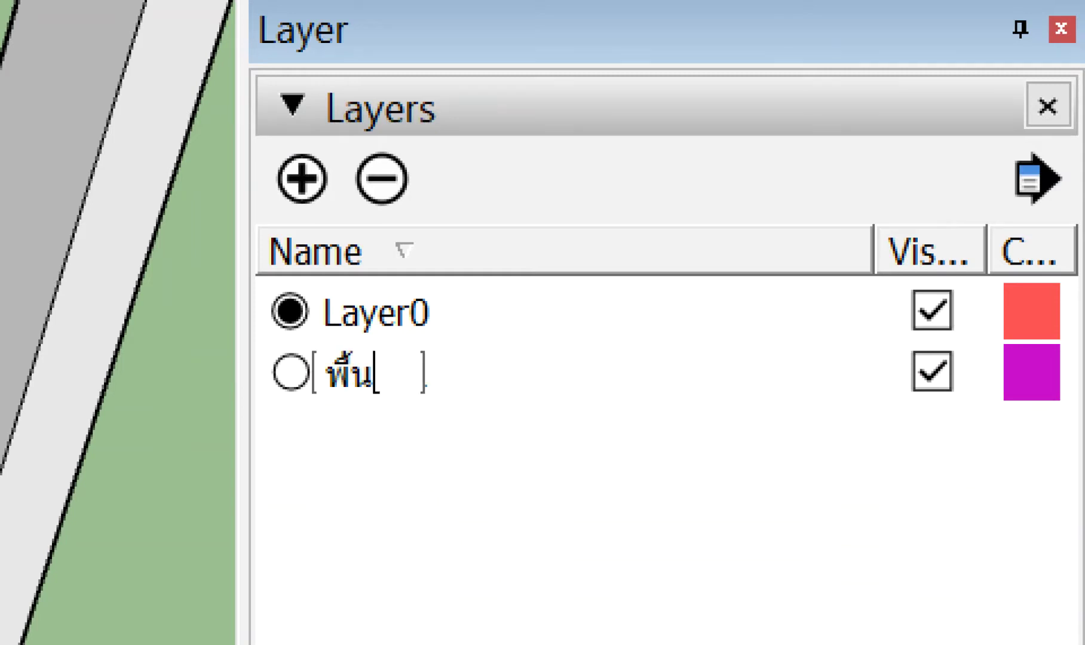
key("Return")
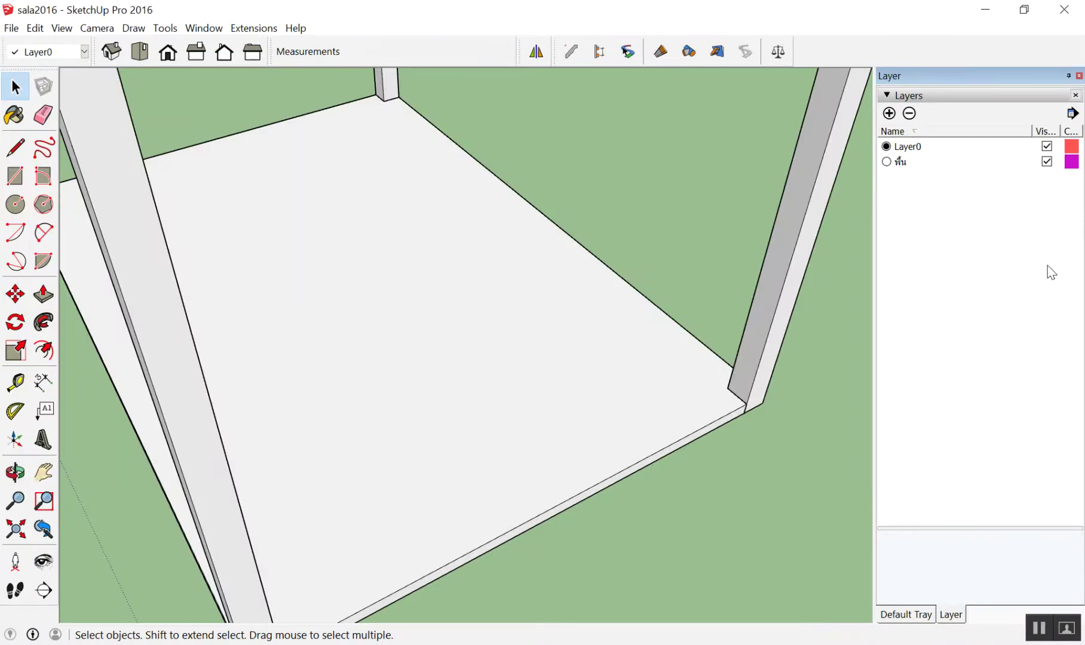
Step: Briefly switch to the Paint Bucket for materials, then return to Select
key("b")
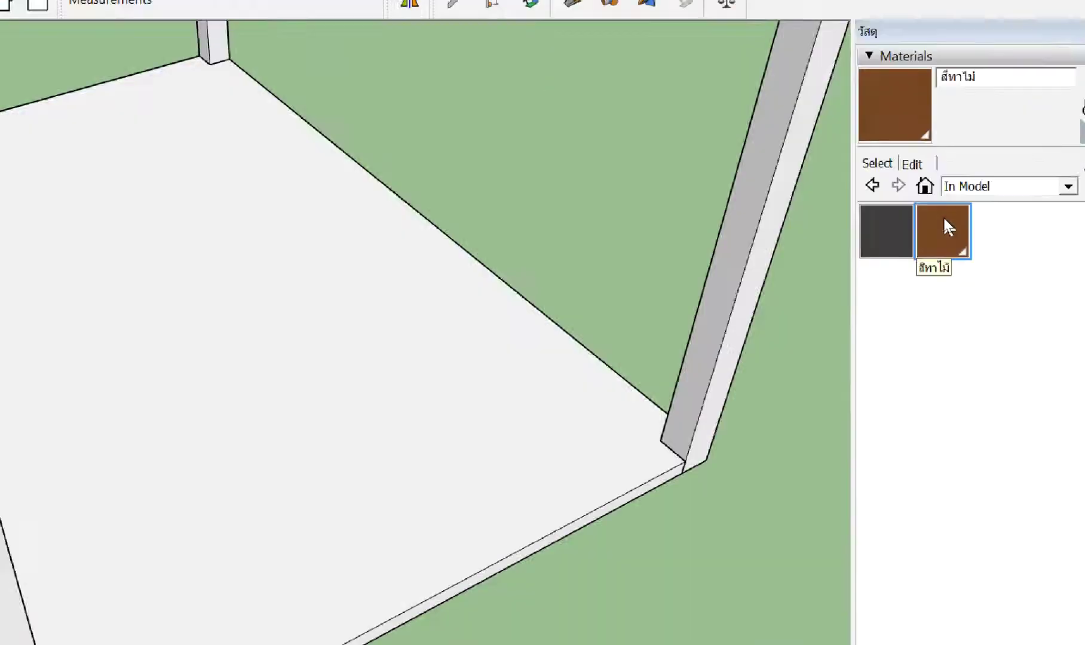
scroll(802, 289, "down", 5)
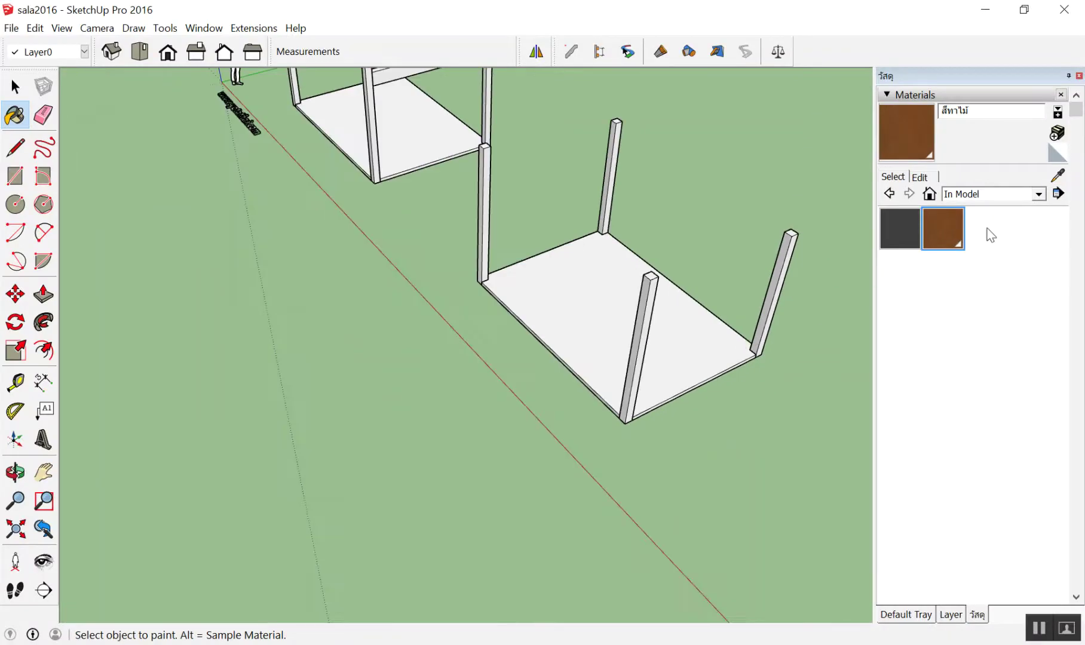
key("space")
scroll(760, 335, "up", 2)
scroll(522, 313, "down", 2)
scroll(745, 298, "up", 3)
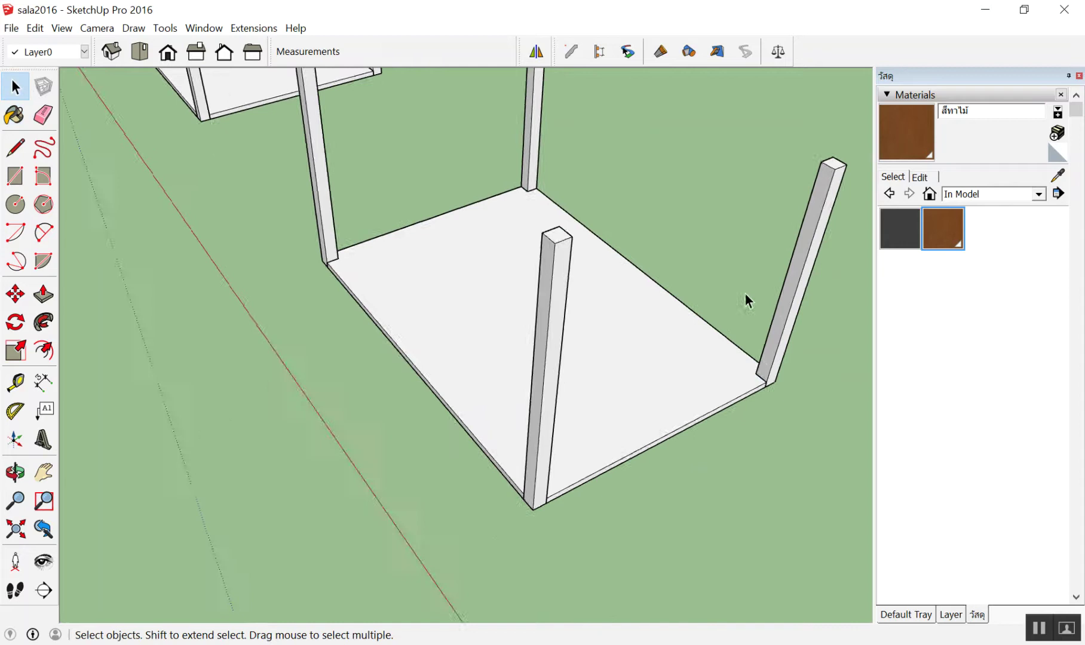
scroll(539, 273, "down", 2)
scroll(540, 274, "up", 3)
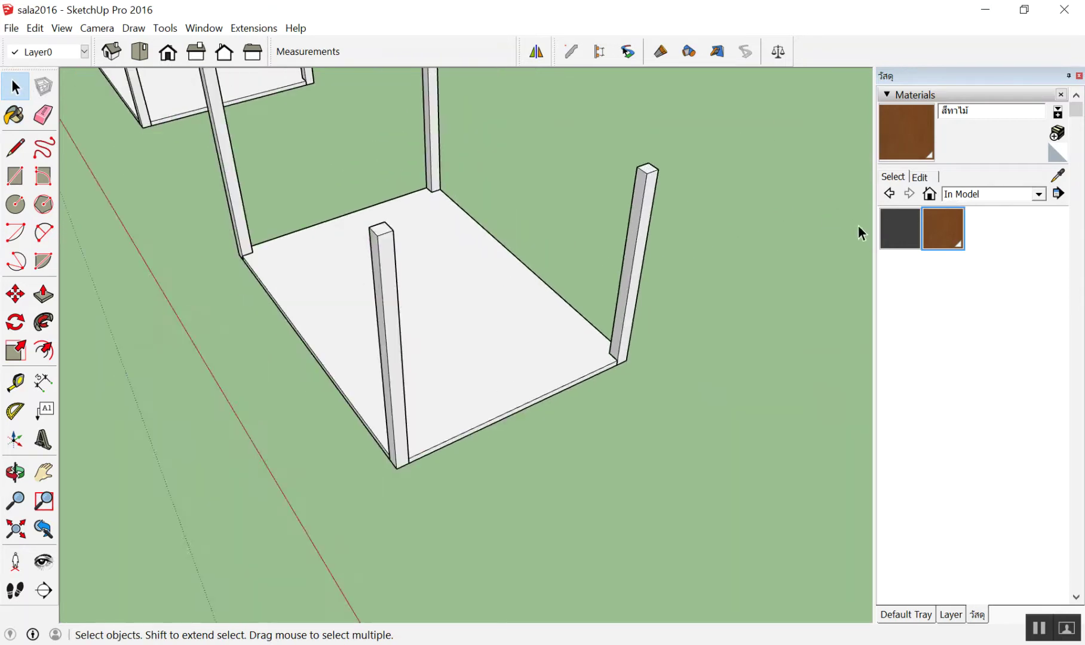
scroll(495, 294, "down", 1)
scroll(495, 306, "up", 1)
scroll(495, 306, "up", 1)
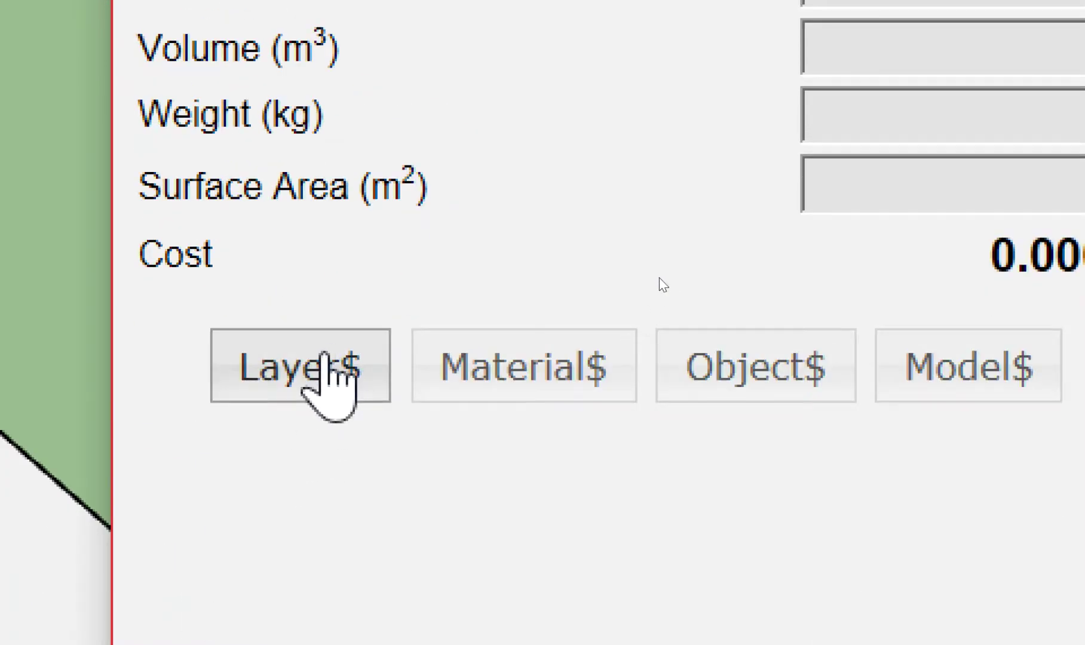
Step: Choose the พื้น layer in PB Quantifier's per-layer cost data
left_click(322, 366)
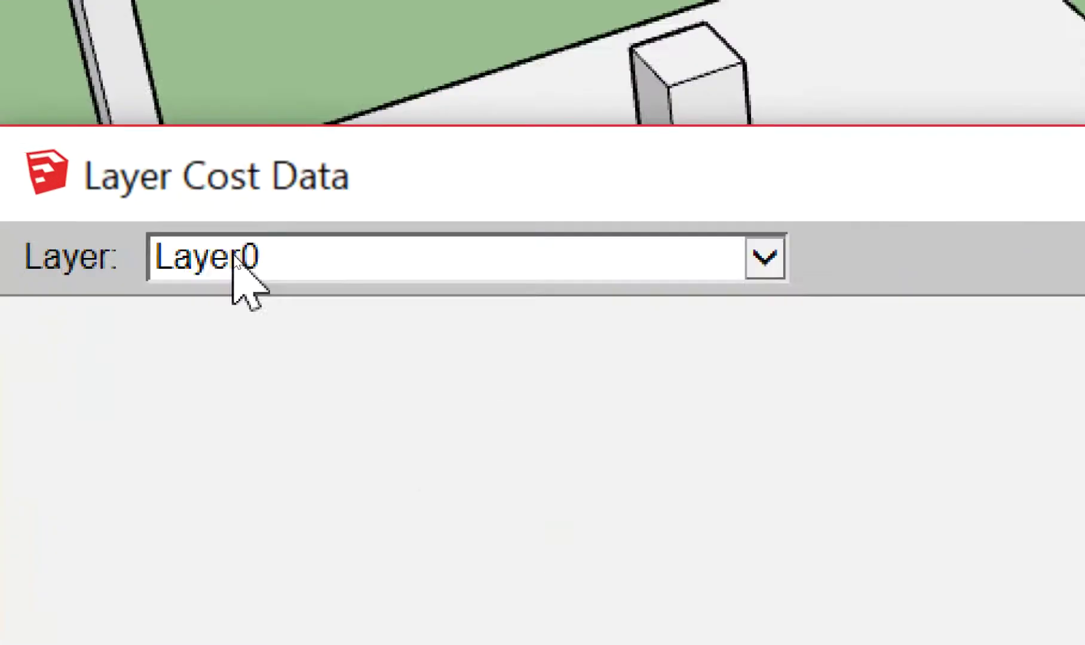
left_click(226, 263)
left_click(222, 264)
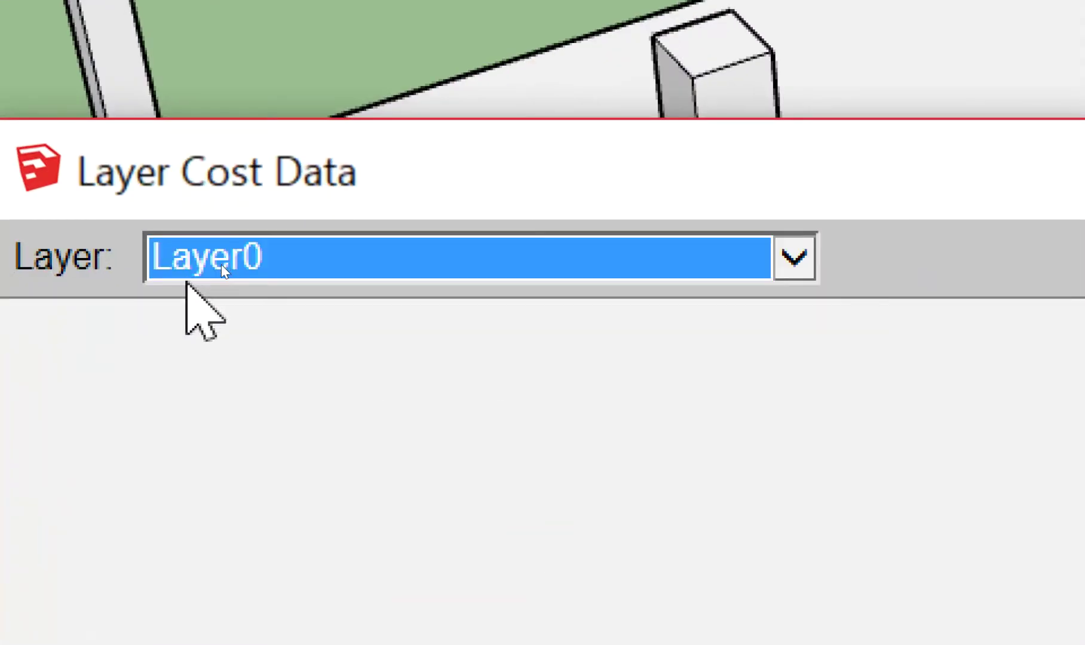
left_click(244, 258)
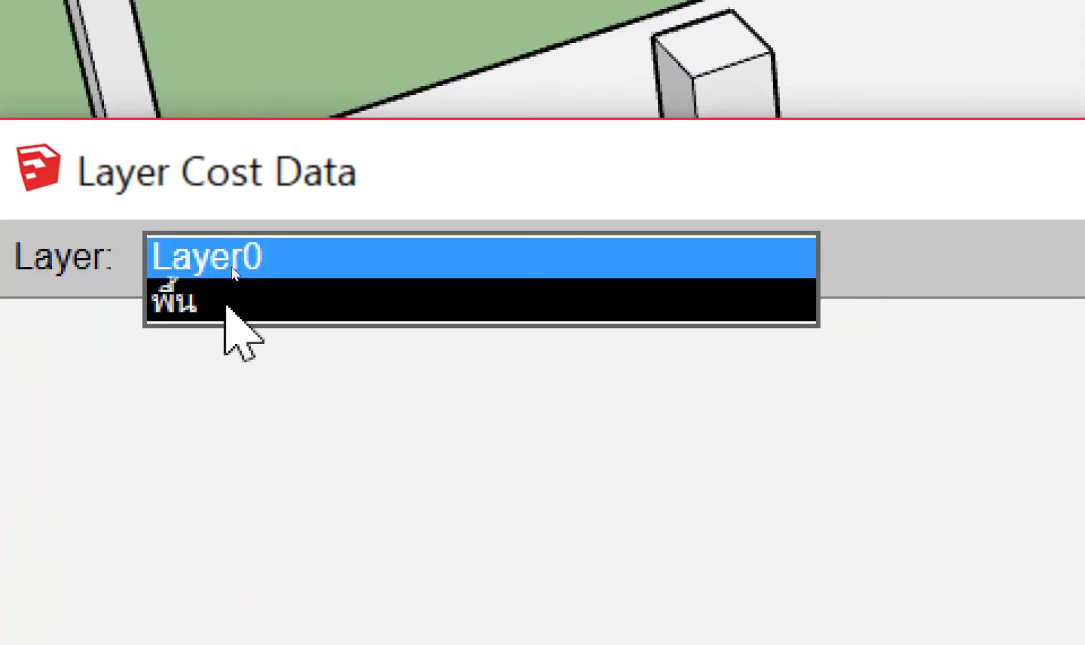
left_click(225, 302)
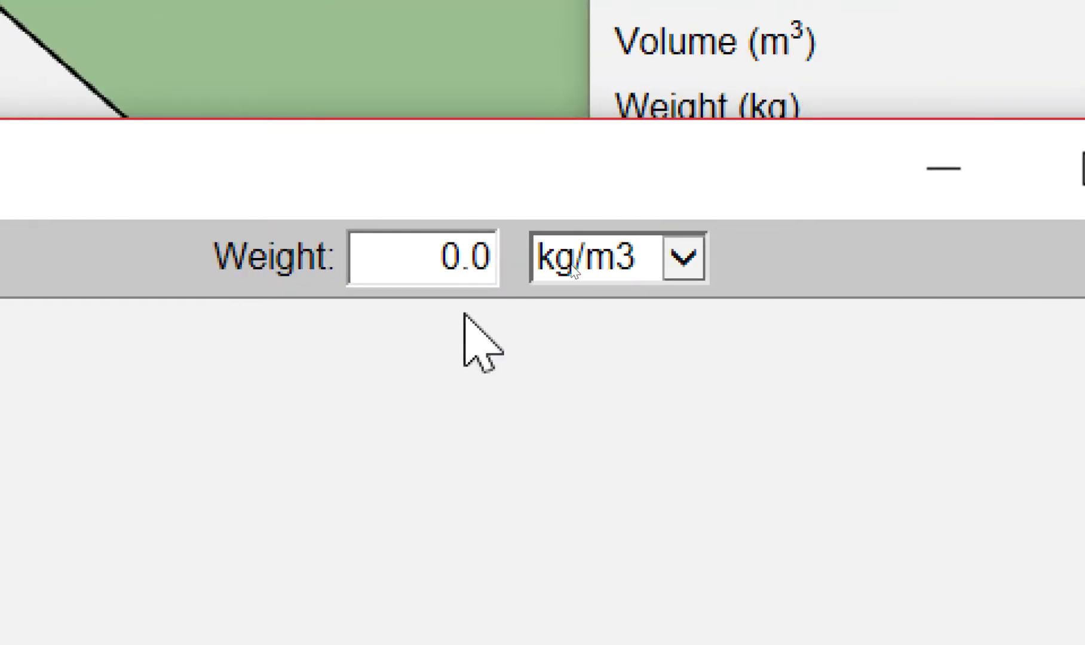
Step: Enter a weight density of 2400 kg/m3
left_click_drag(436, 258, 495, 254)
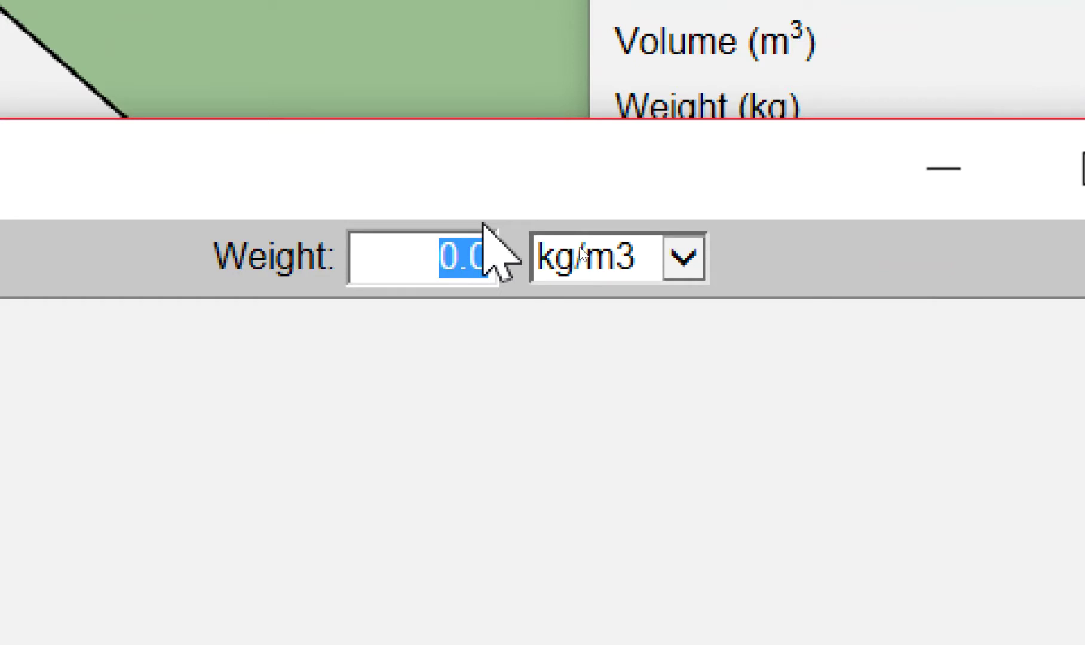
type("24")
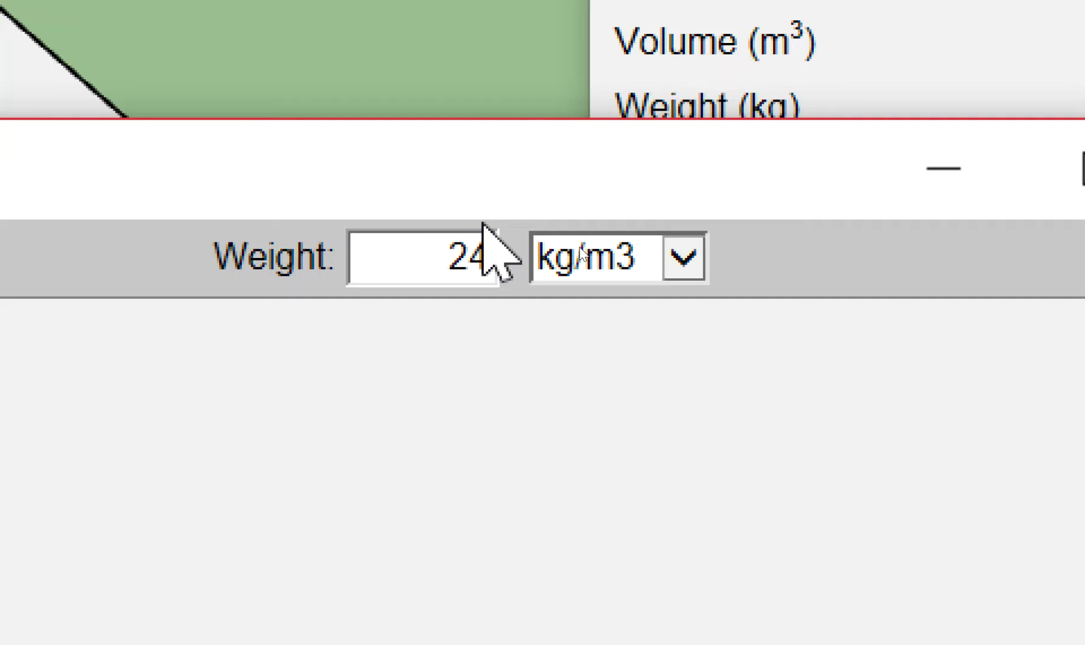
key("BackSpace")
type("400")
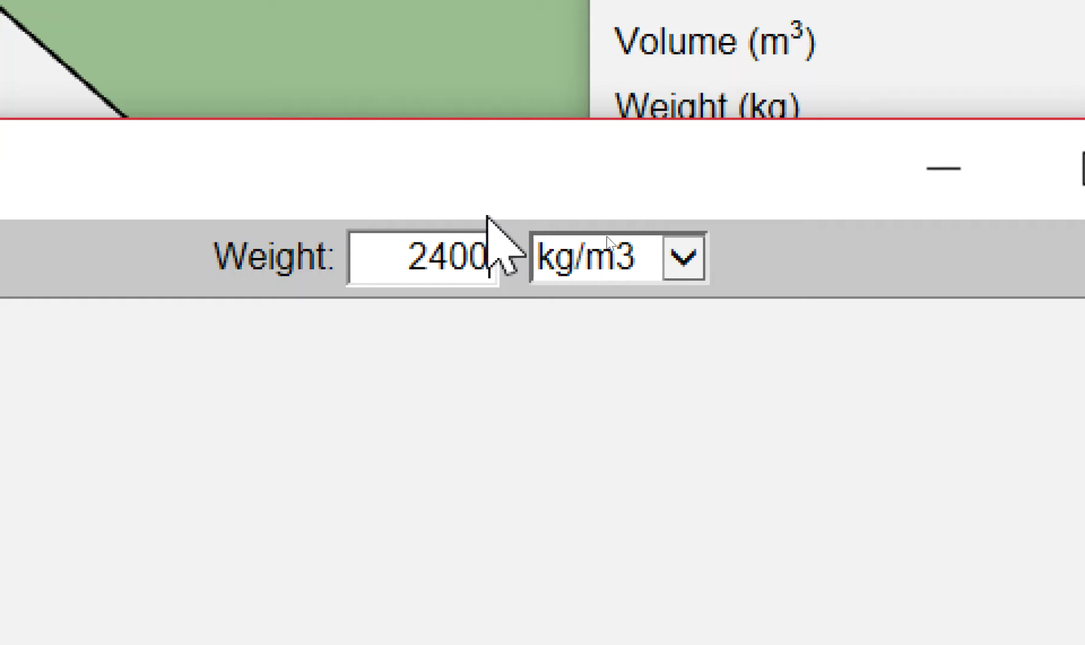
Step: Add a cost row คอนกรีตพื้น measured in m3, unit ลบ.ม., unit cost 2000
left_click(1002, 258)
left_click_drag(326, 274, 201, 280)
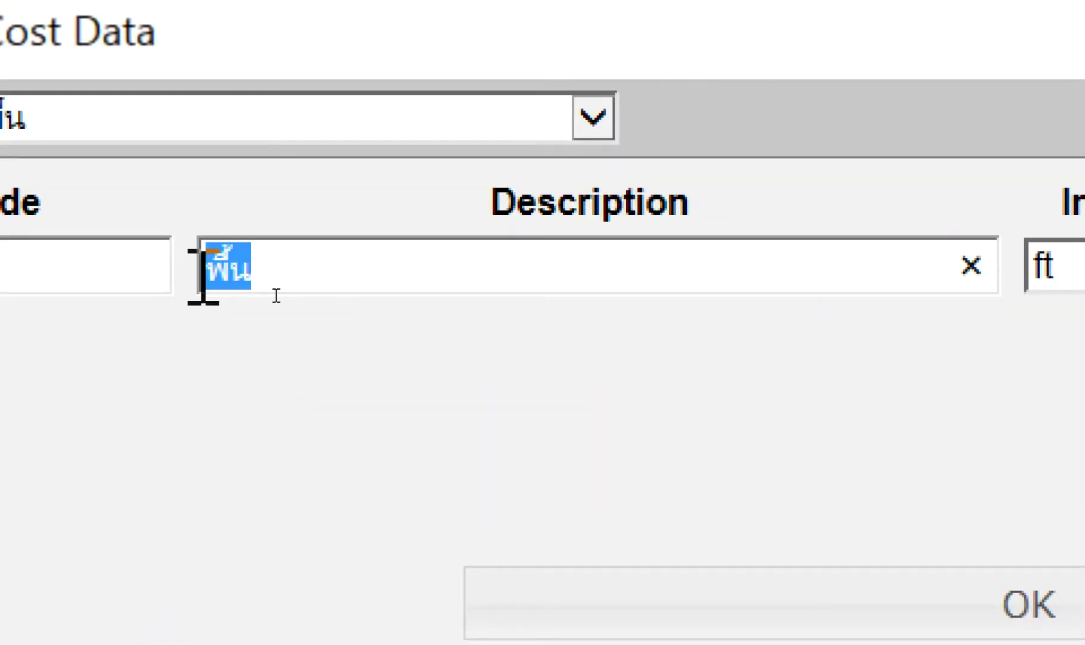
type("8v")
key("BackSpace")
key("BackSpace")
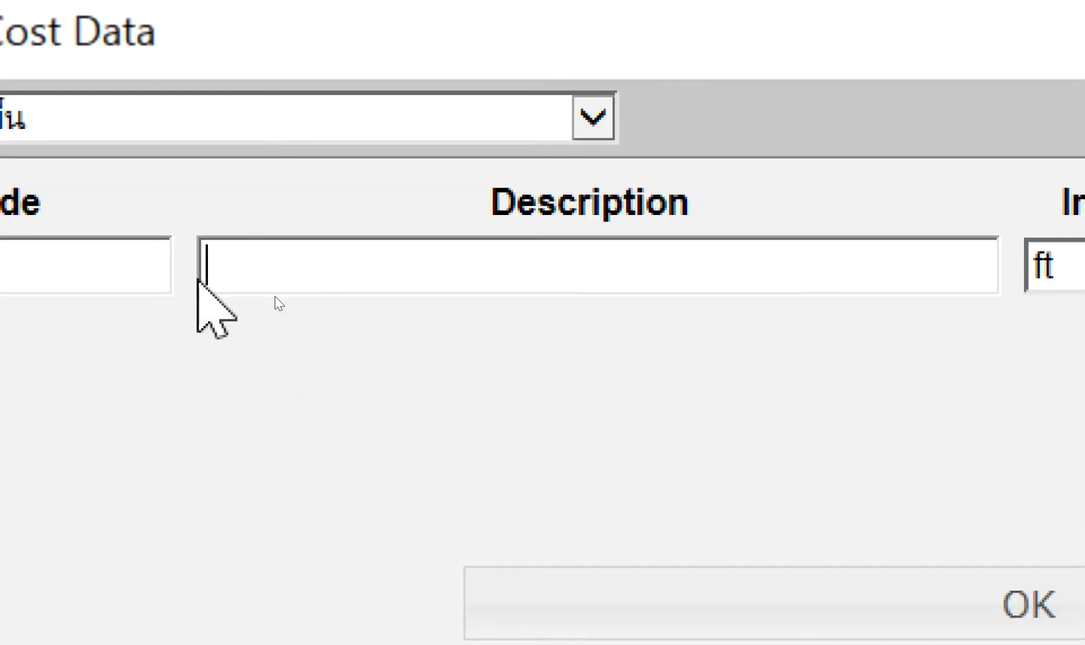
type("คอนกรีตพื้น")
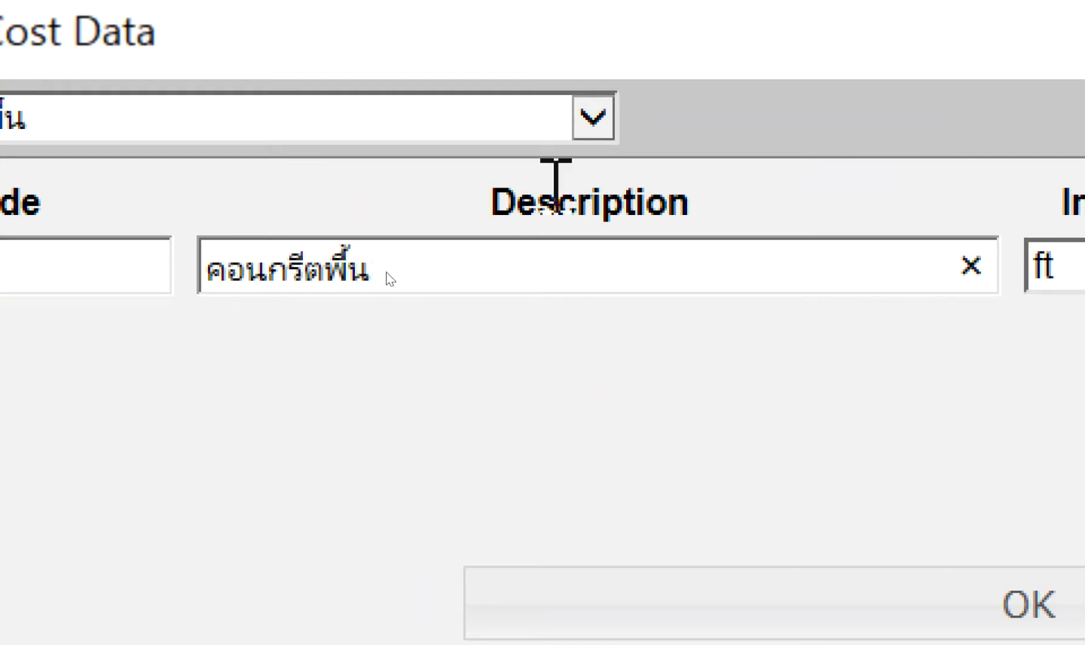
left_click(605, 266)
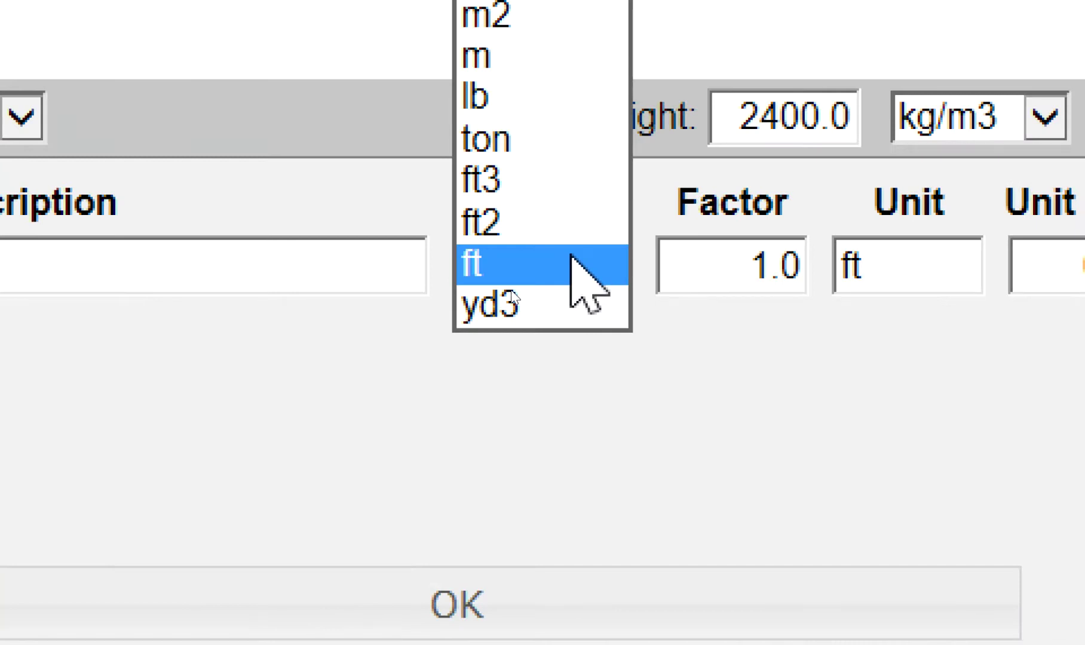
left_click(571, 263)
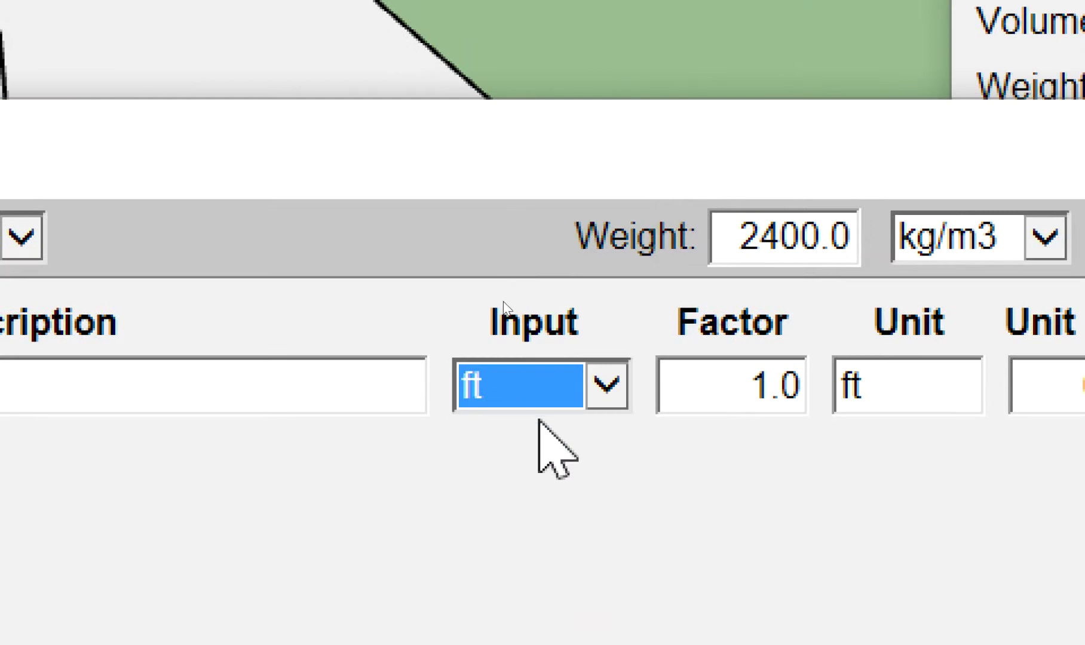
left_click(536, 409)
left_click(588, 95)
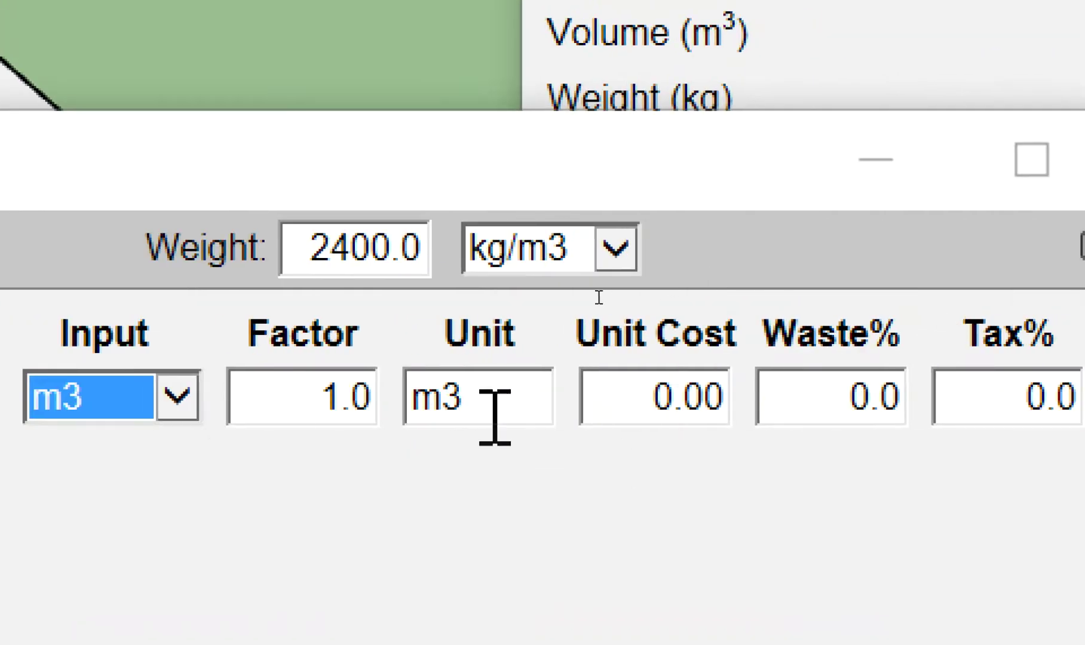
left_click_drag(495, 417, 392, 392)
type("ลบ.")
type(".")
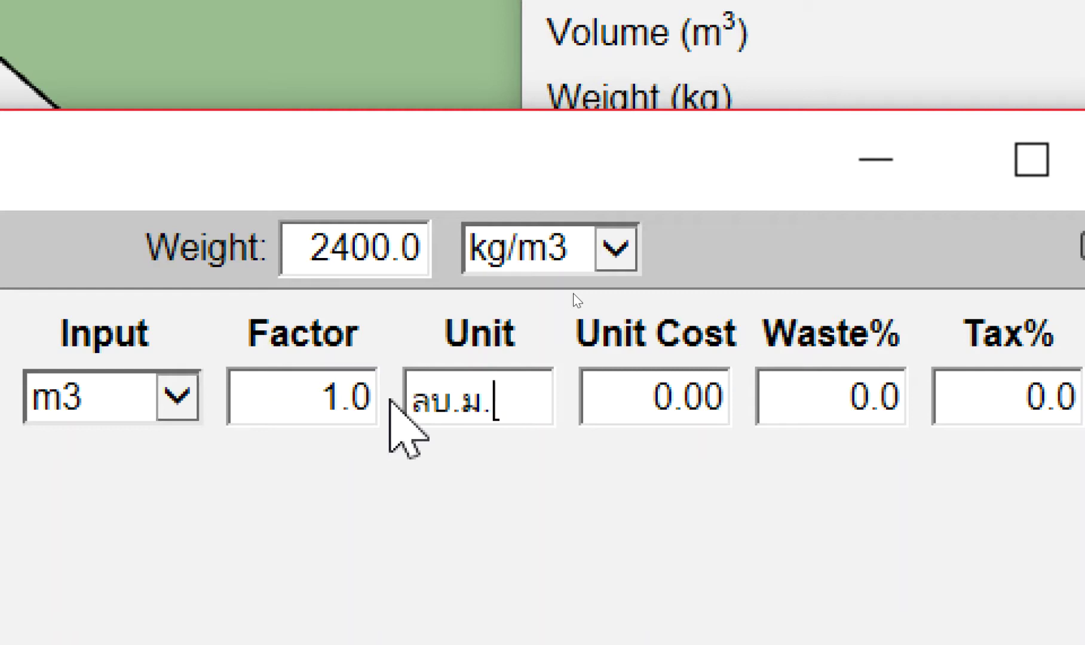
left_click(628, 397)
type("2000")
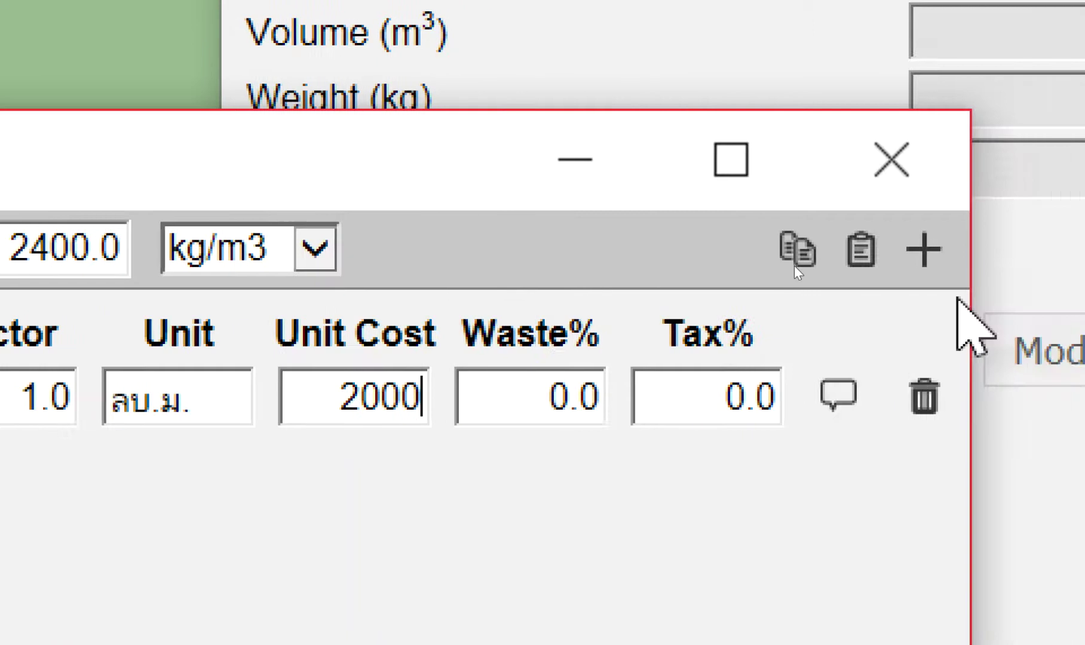
Step: Add a labour row ค่าแรงคอนกรีตพื้น in m3, reusing the ลบ.ม. unit, cost 450
left_click(893, 245)
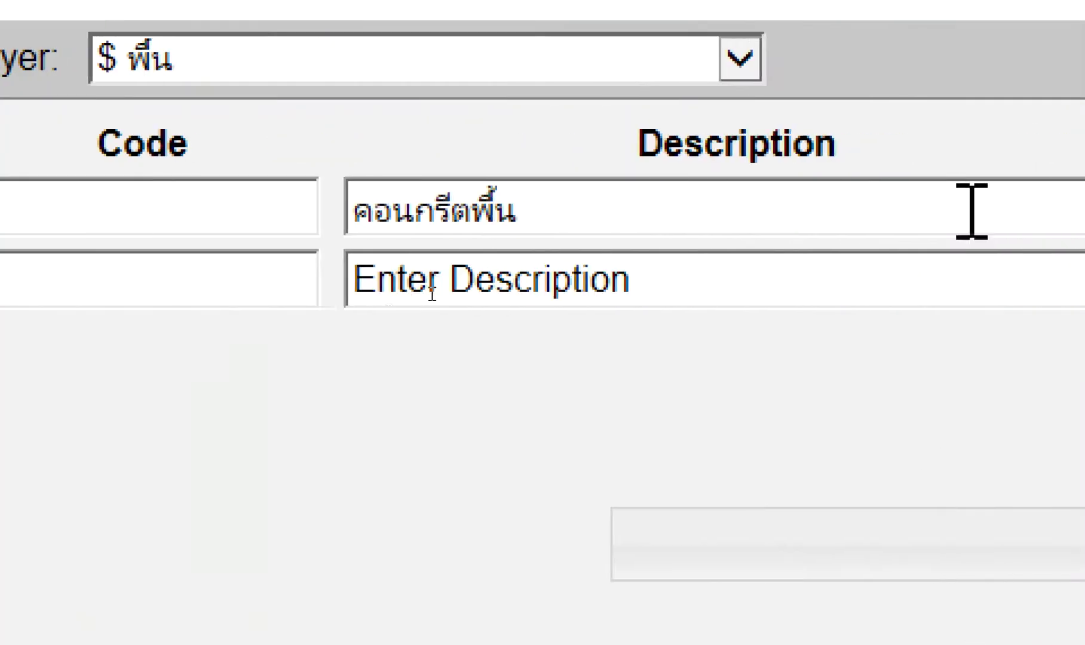
left_click(955, 281)
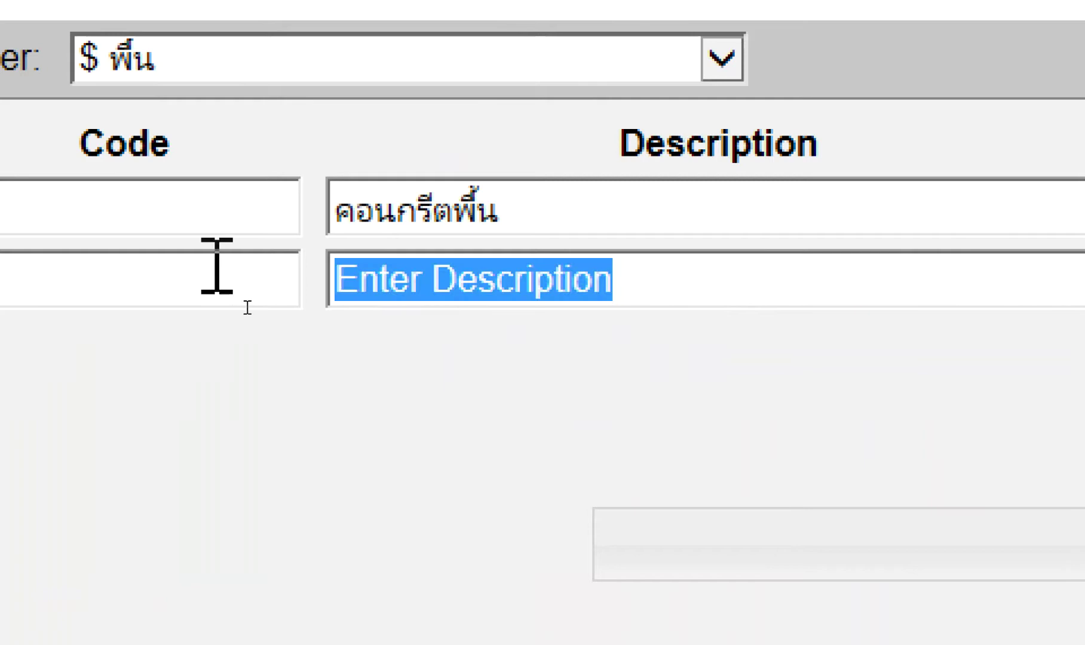
type("8")
key("BackSpace")
type("ค่าแรงคอนกรีตพื้น")
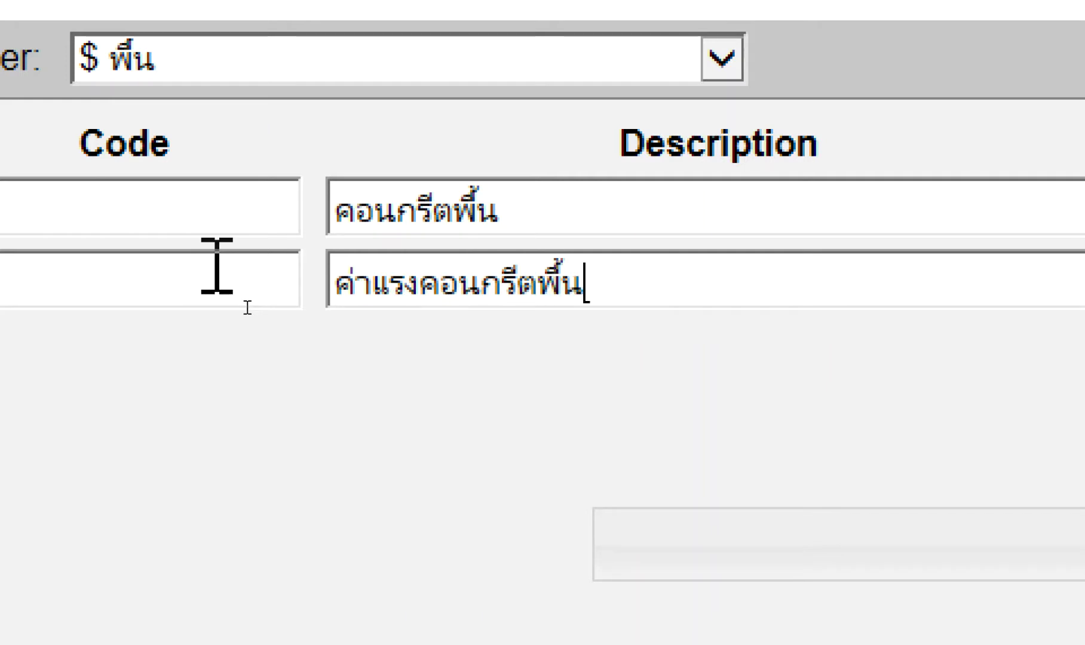
left_click(644, 272)
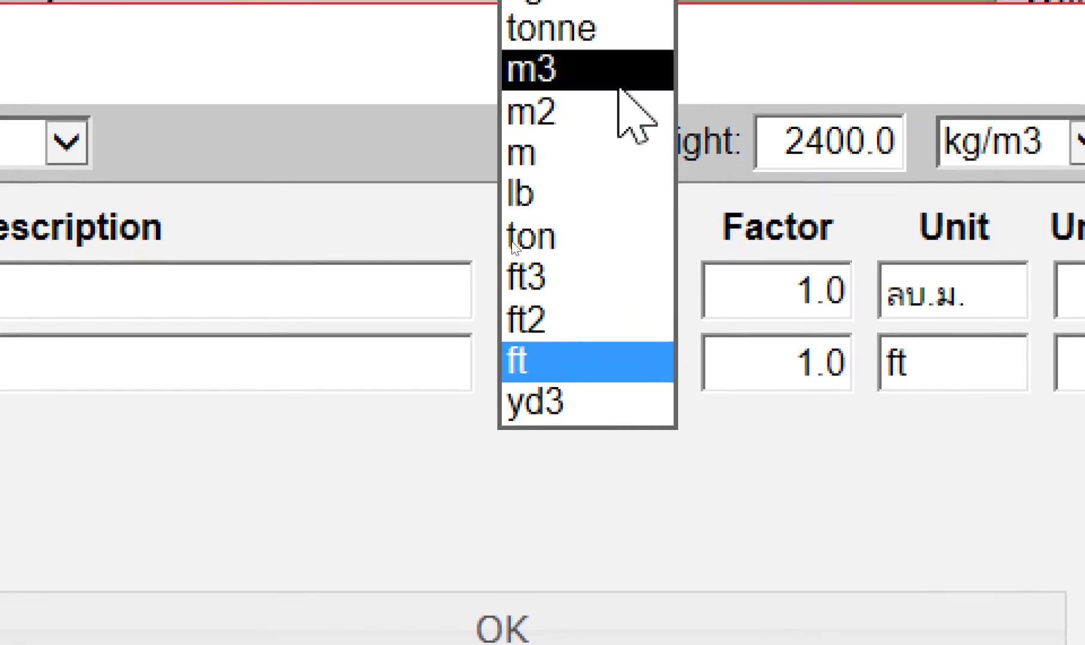
left_click(619, 83)
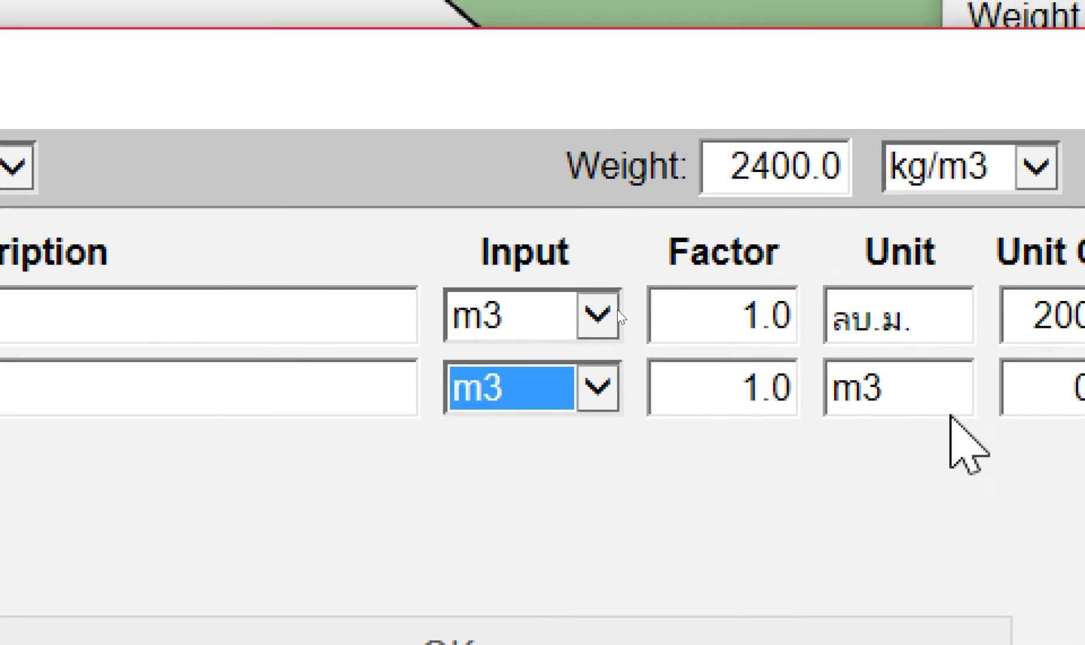
mouse_move(878, 314)
left_mouse_down()
mouse_move(790, 306)
mouse_move(571, 339)
left_mouse_up()
key("ctrl+c")
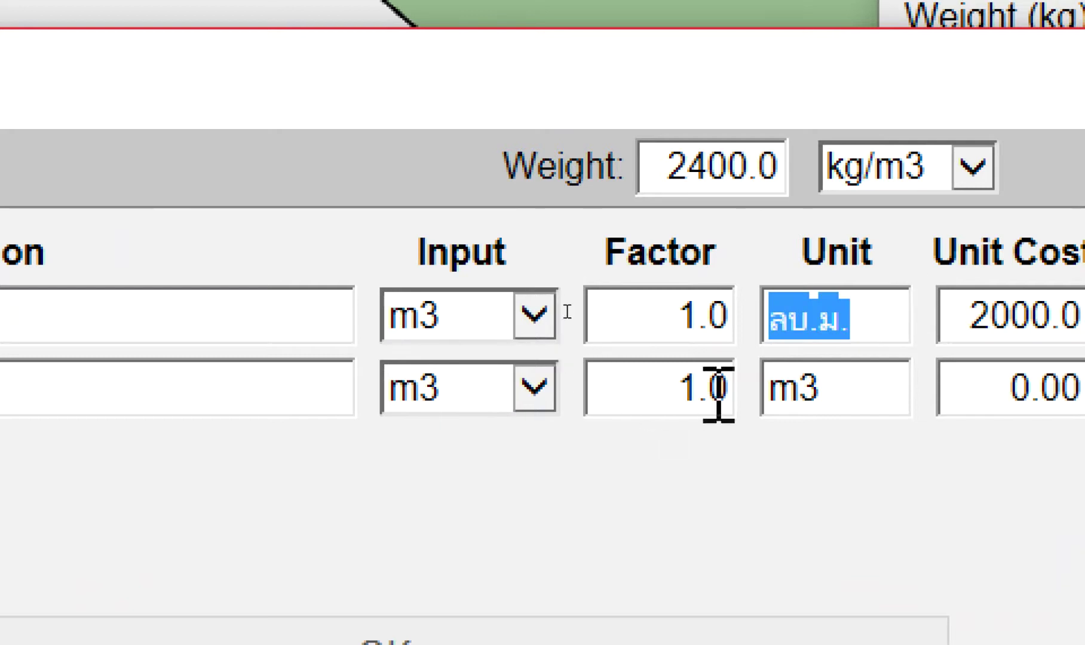
double_click(905, 392)
key("ctrl+v")
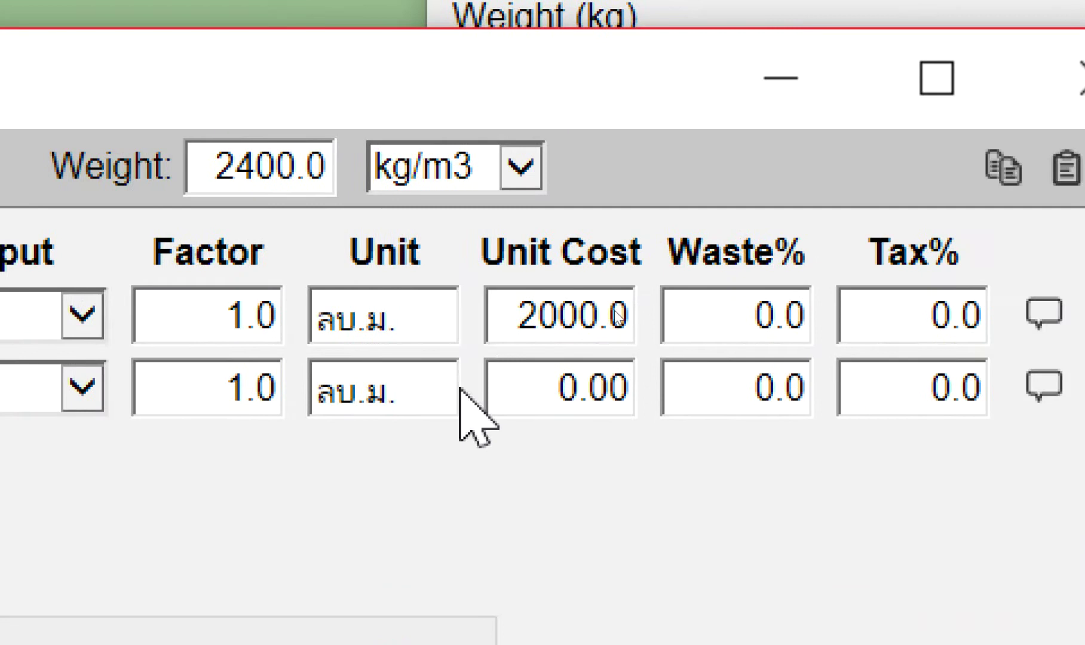
left_click_drag(493, 383, 680, 384)
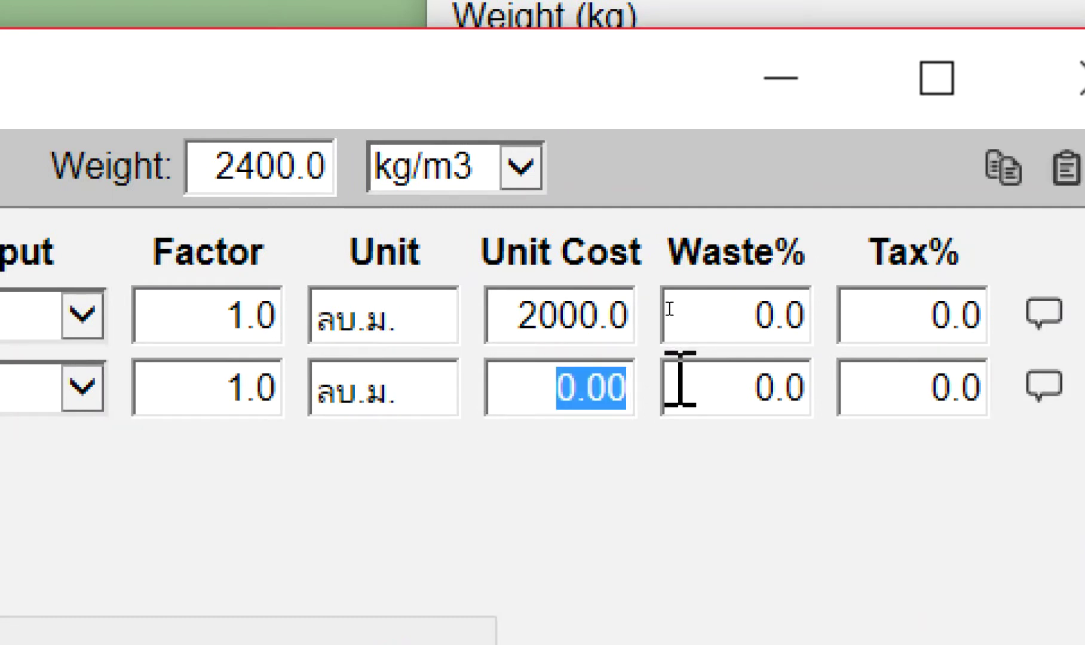
type("450")
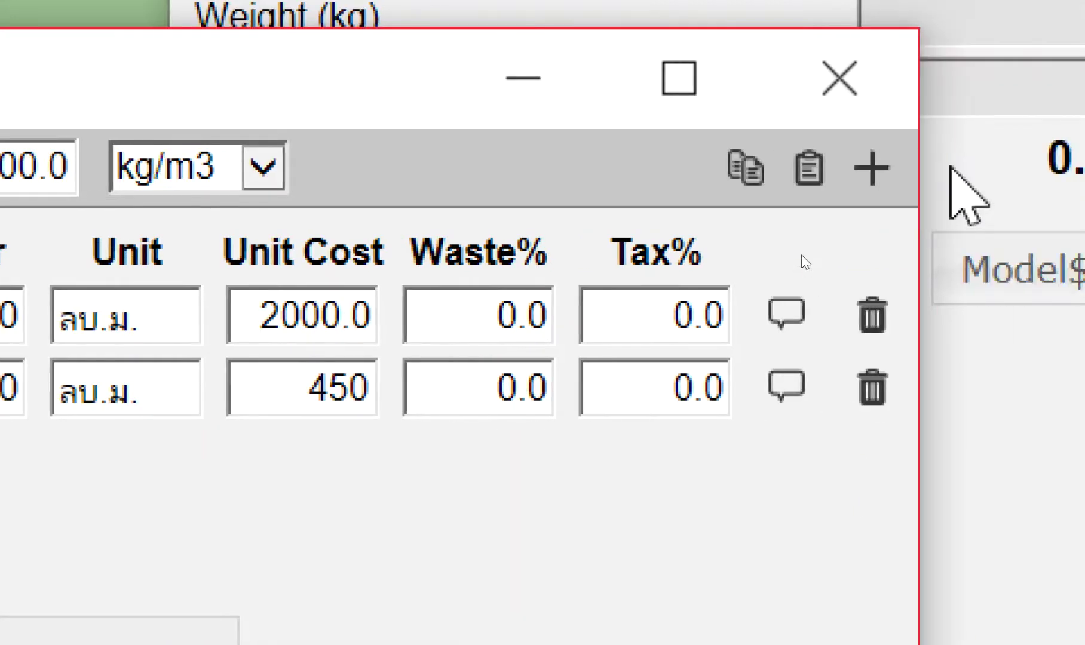
Step: Add a third cost row and describe it as ตะแกรงเหล็ก
left_click(896, 178)
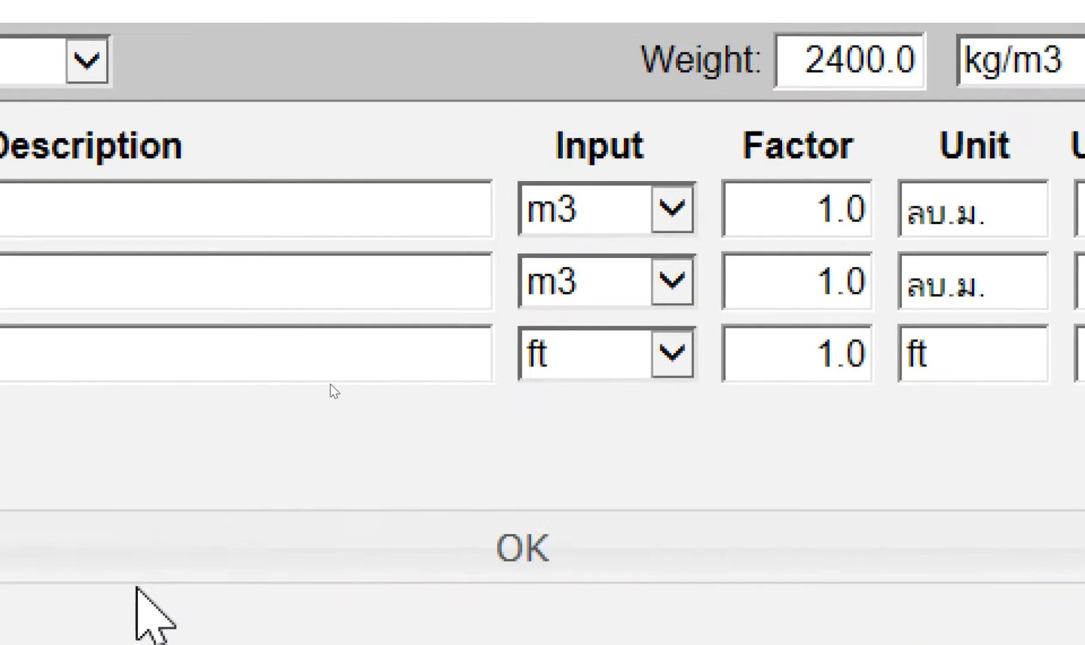
left_click_drag(499, 347, 225, 341)
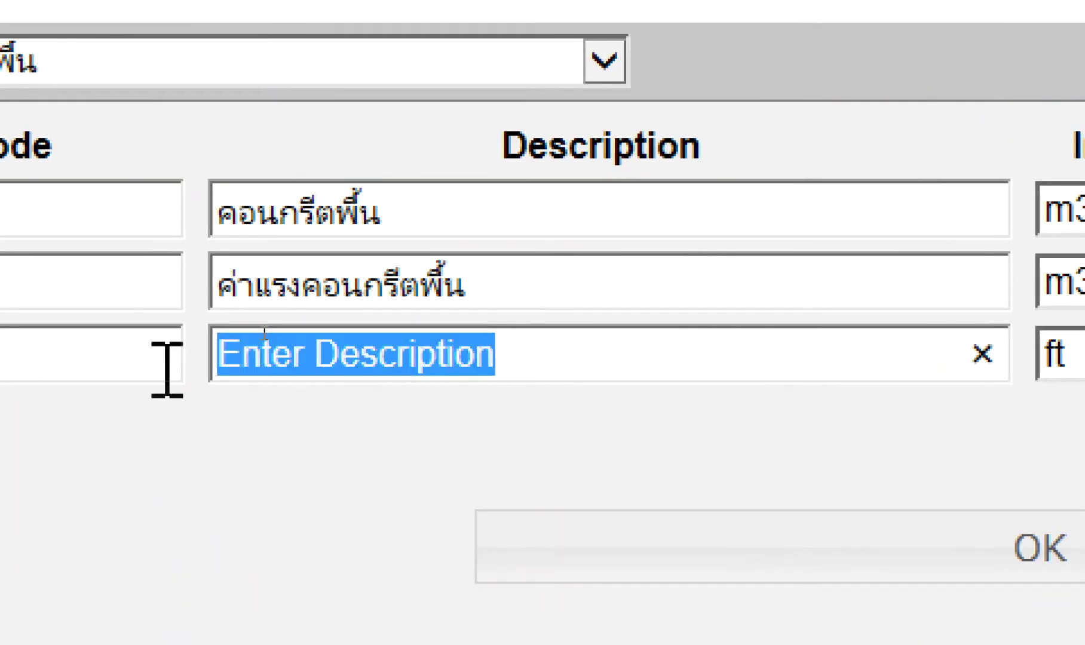
type("9t")
key("BackSpace")
key("BackSpace")
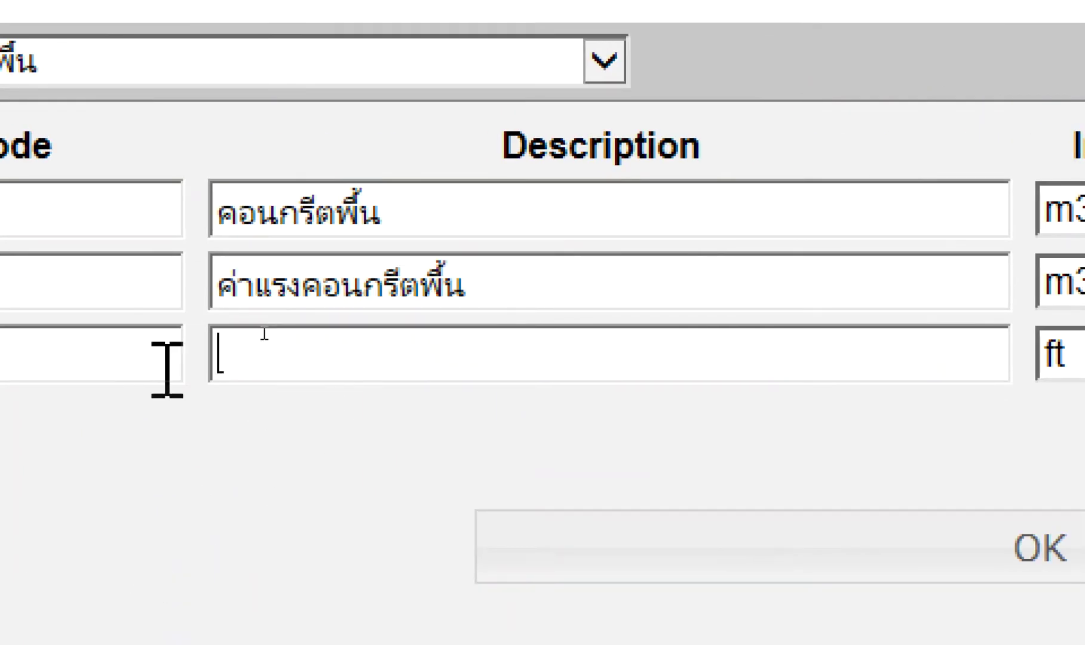
type("ตะอกรงเ")
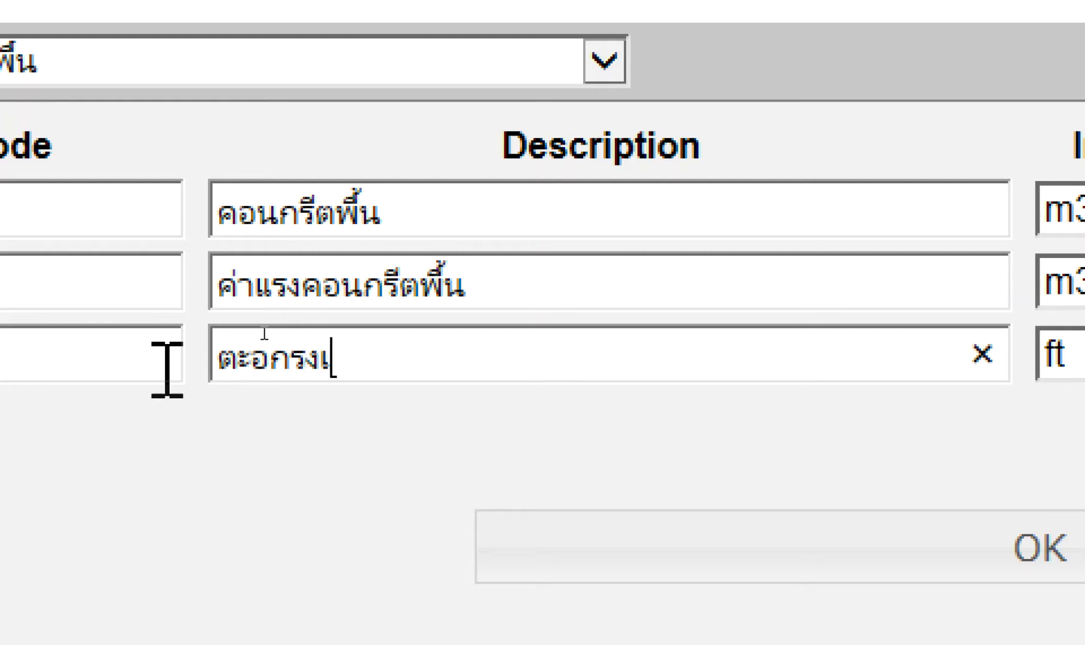
type("หลก")
key("Left")
left_click(265, 333)
key("BackSpace")
type("แ")
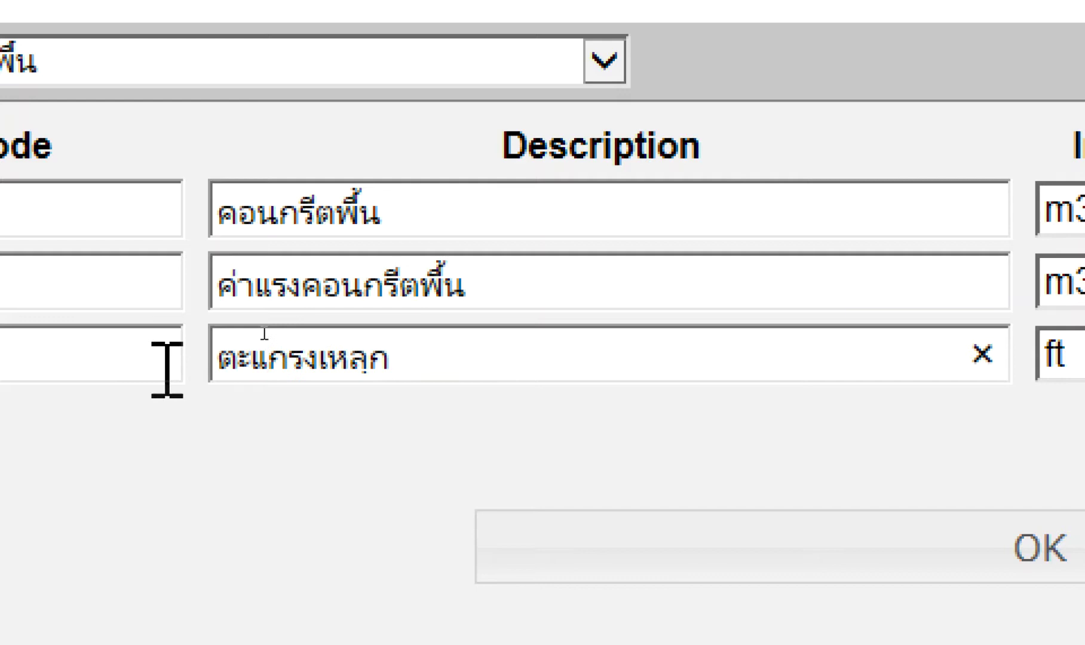
key("Right")
key("Right")
key("Right")
key("Right")
key("Right")
type("็ก")
key("BackSpace")
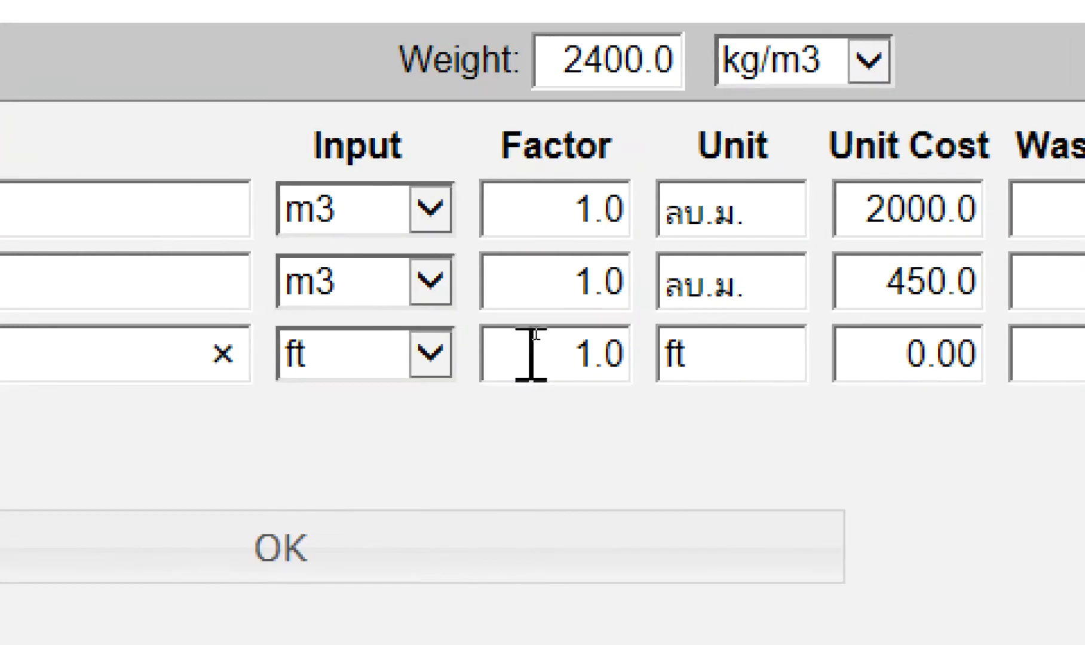
Step: Measure the third row in m2 with unit ตร.ม. and unit cost 25, then add a fourth row
left_click(869, 367)
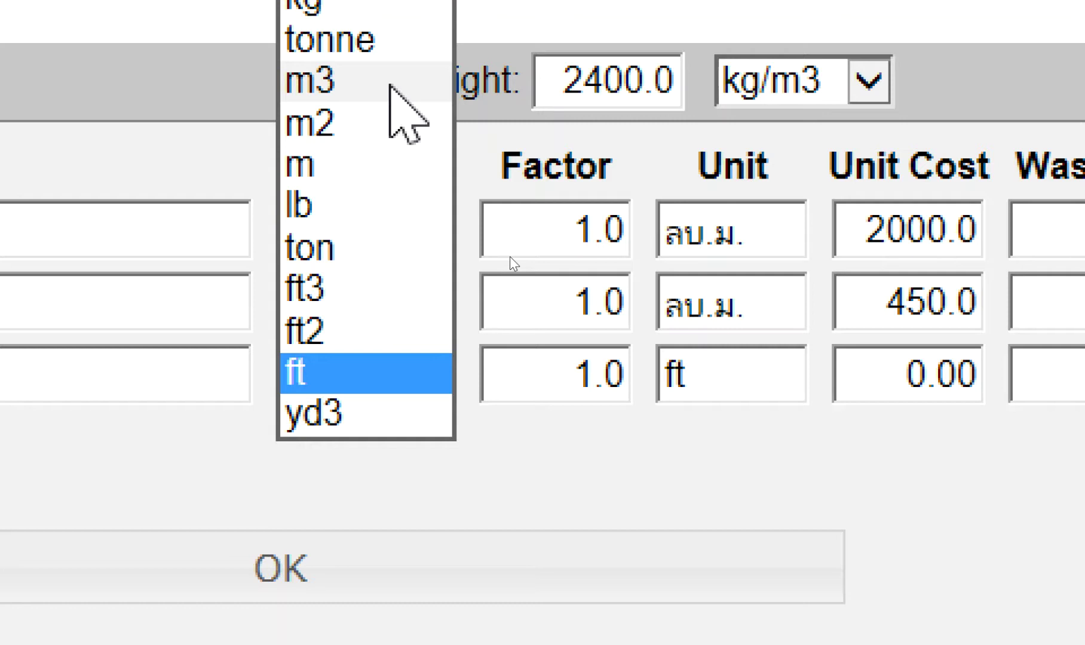
left_click(370, 126)
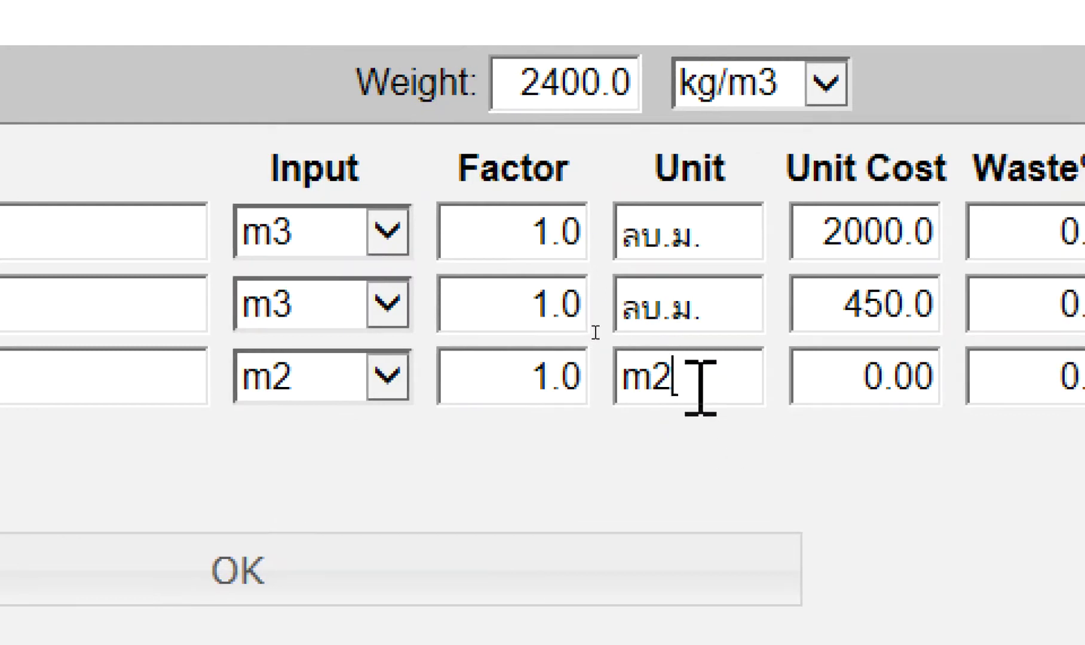
left_click_drag(700, 388, 589, 400)
type("ตร")
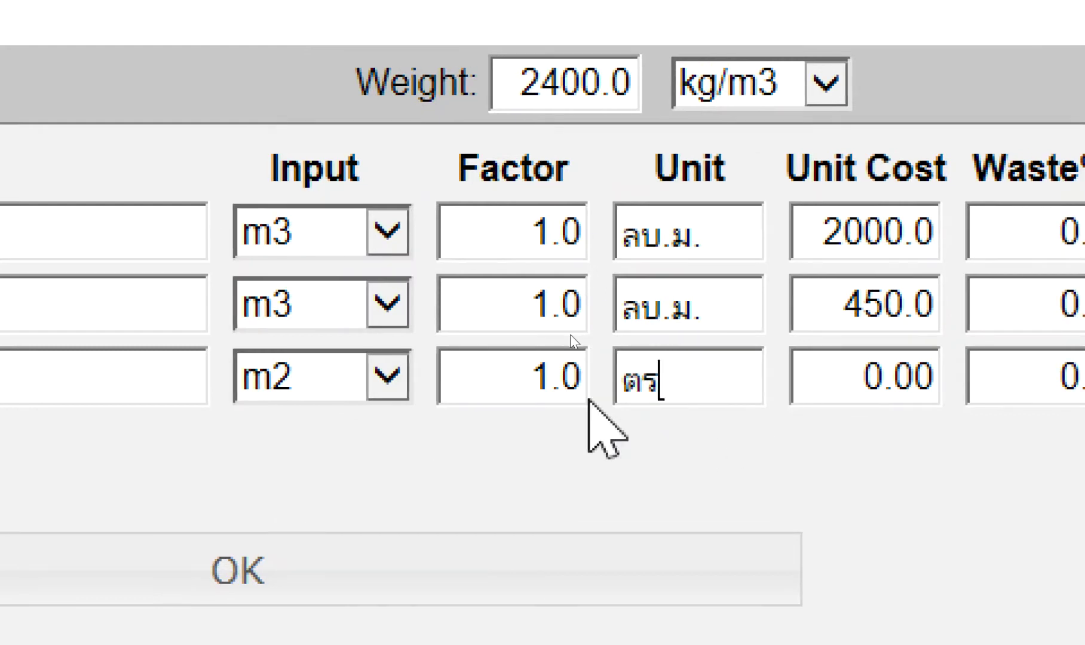
type(".ม.")
left_click_drag(774, 363, 935, 395)
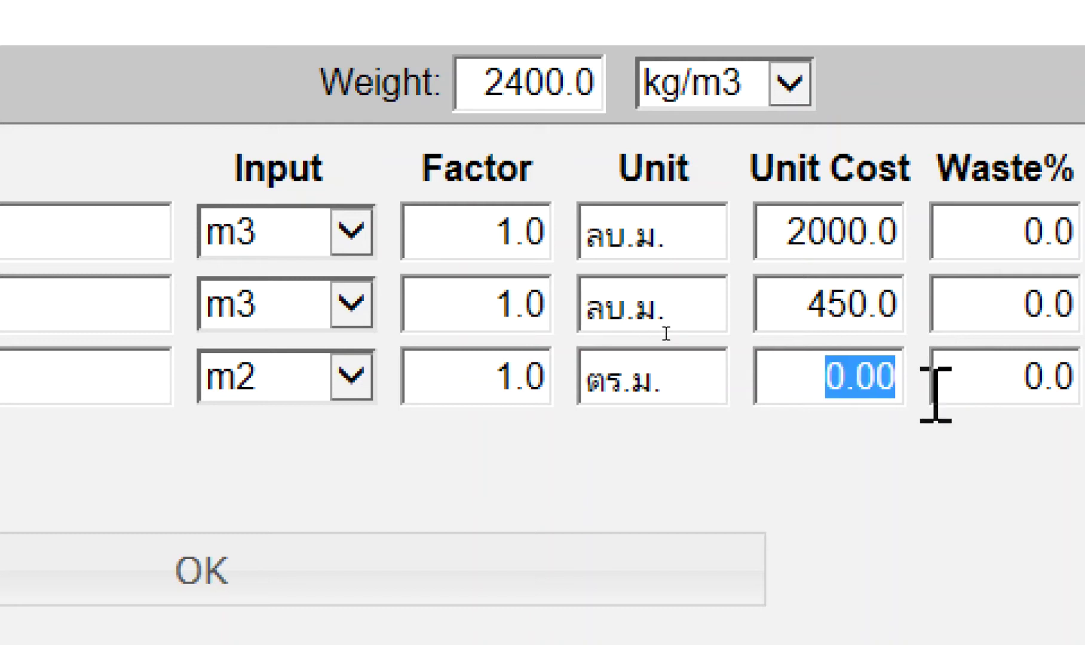
type("/ถ")
key("BackSpace")
key("BackSpace")
type("25")
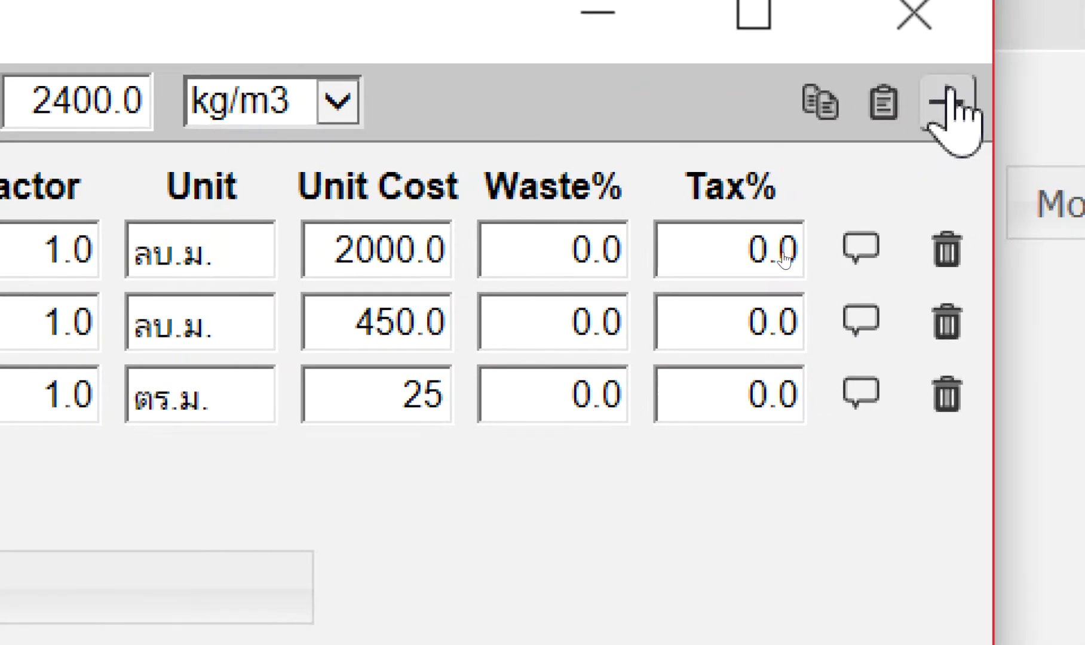
left_click(1016, 83)
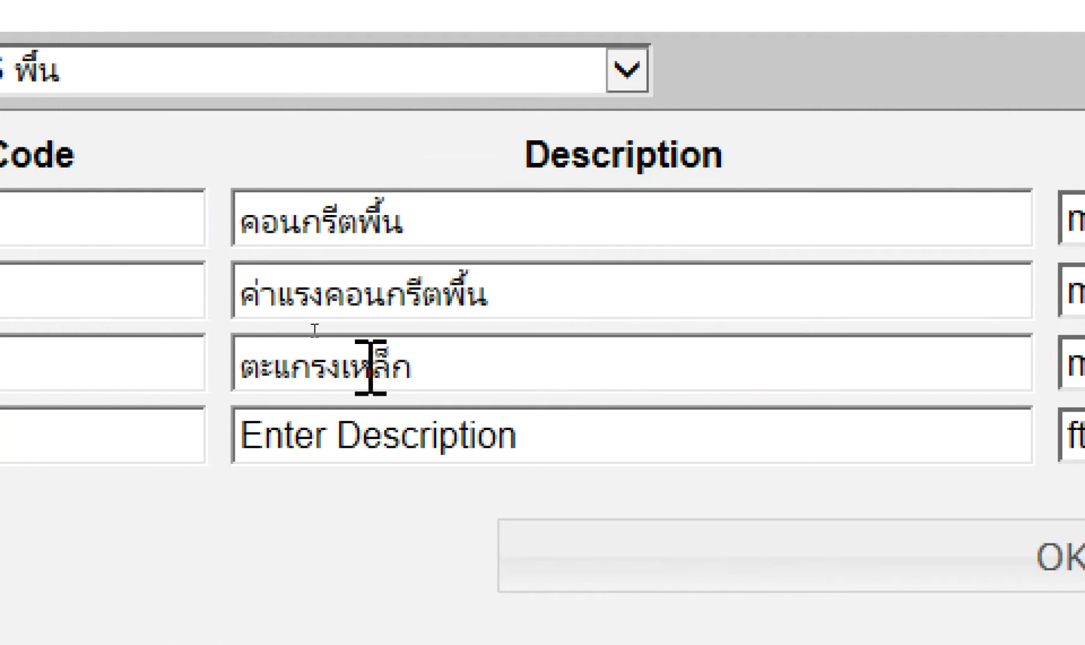
Step: Paste the steel-mesh description into the fourth row and add a Thai prefix
double_click(451, 353)
key("ctrl+c")
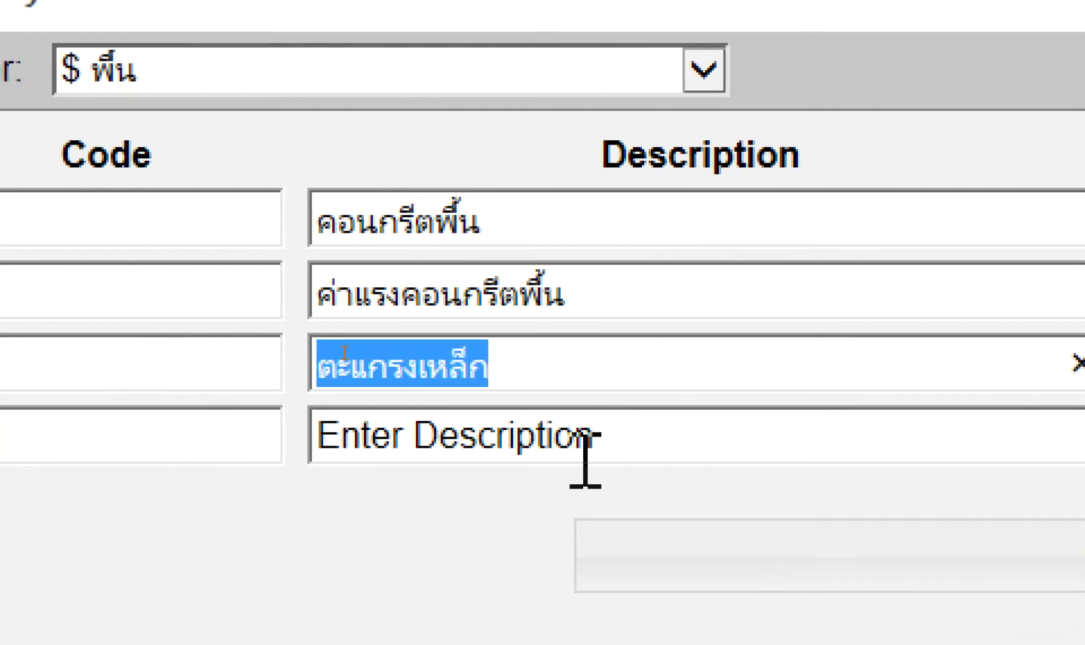
left_click(596, 449)
key("ctrl+a")
key("ctrl+v")
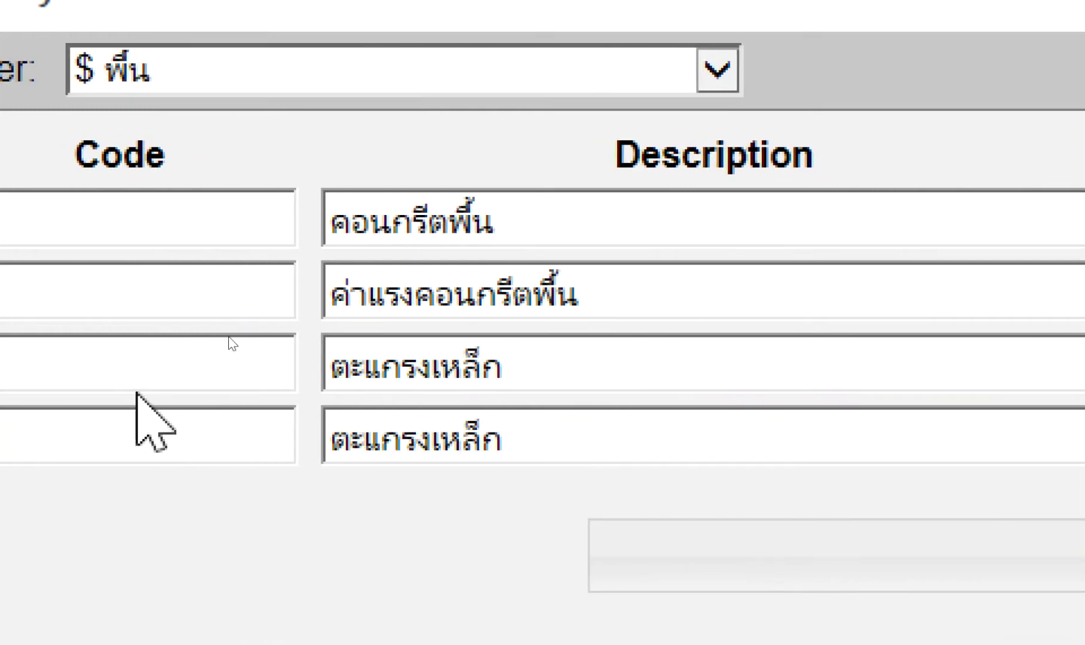
key("ctrl+Left")
key("ctrl+Left")
type("8j")
key("BackSpace")
key("BackSpace")
type("ค่าวส")
key("BackSpace")
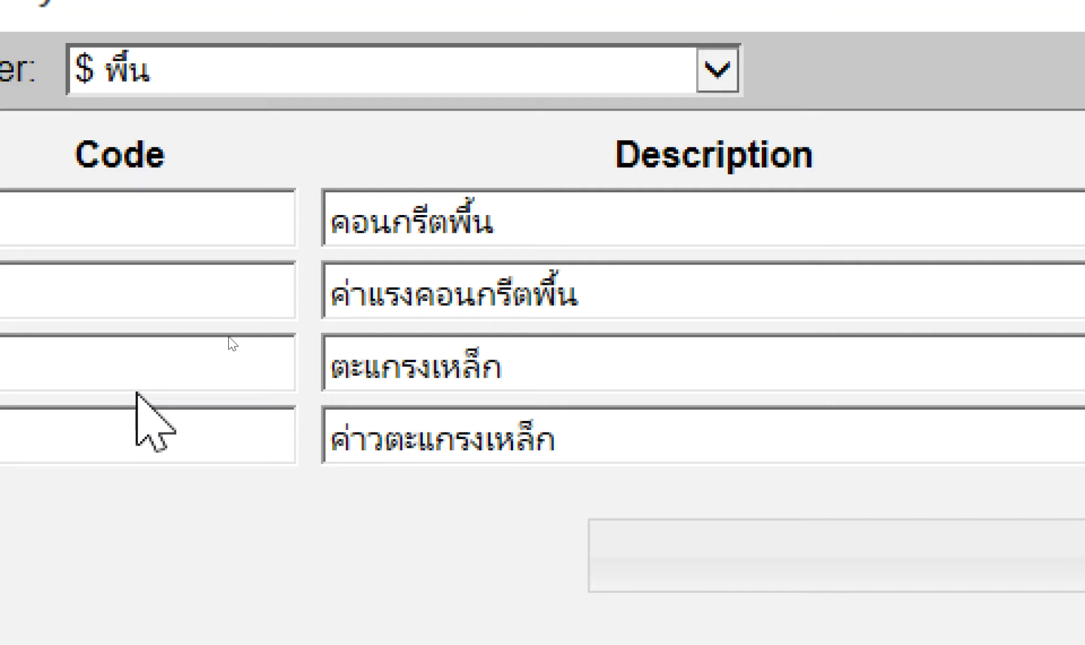
type("ง")
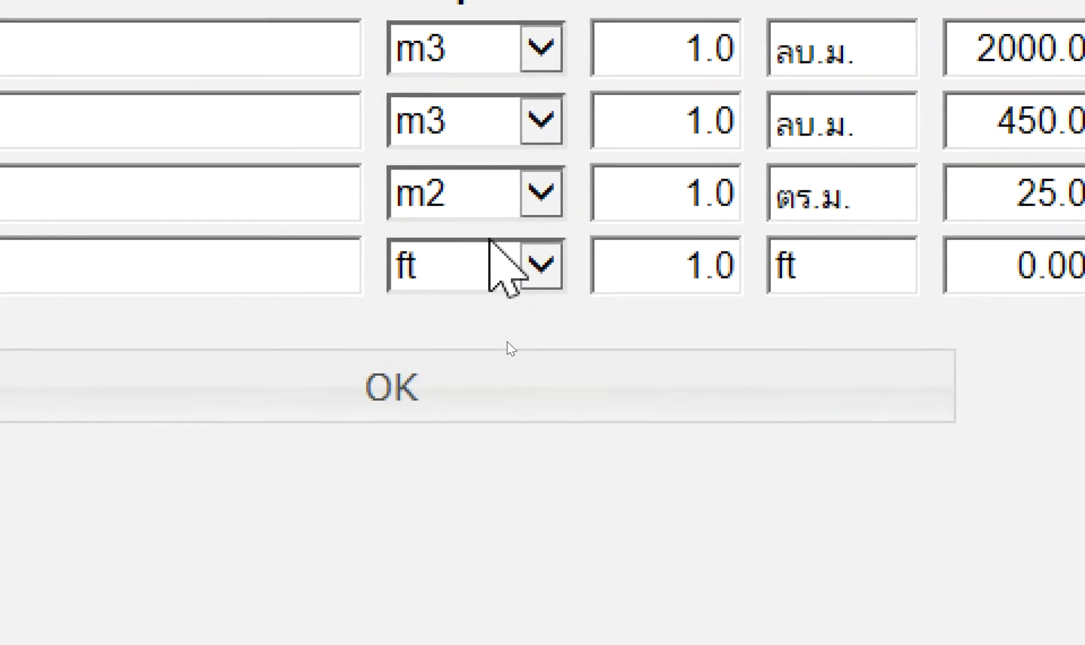
Step: Measure the fourth row in m2 with unit ตร.ม. and unit cost 5, and save the parameters
left_click(490, 242)
left_click(502, 83)
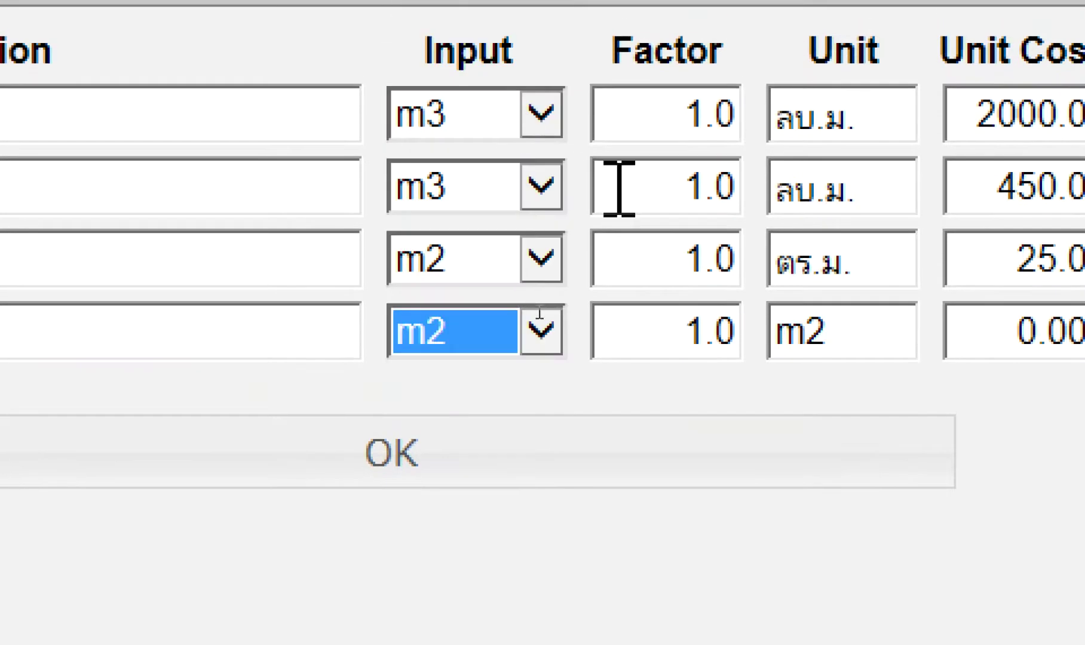
left_click_drag(854, 258, 724, 286)
key("ctrl+c")
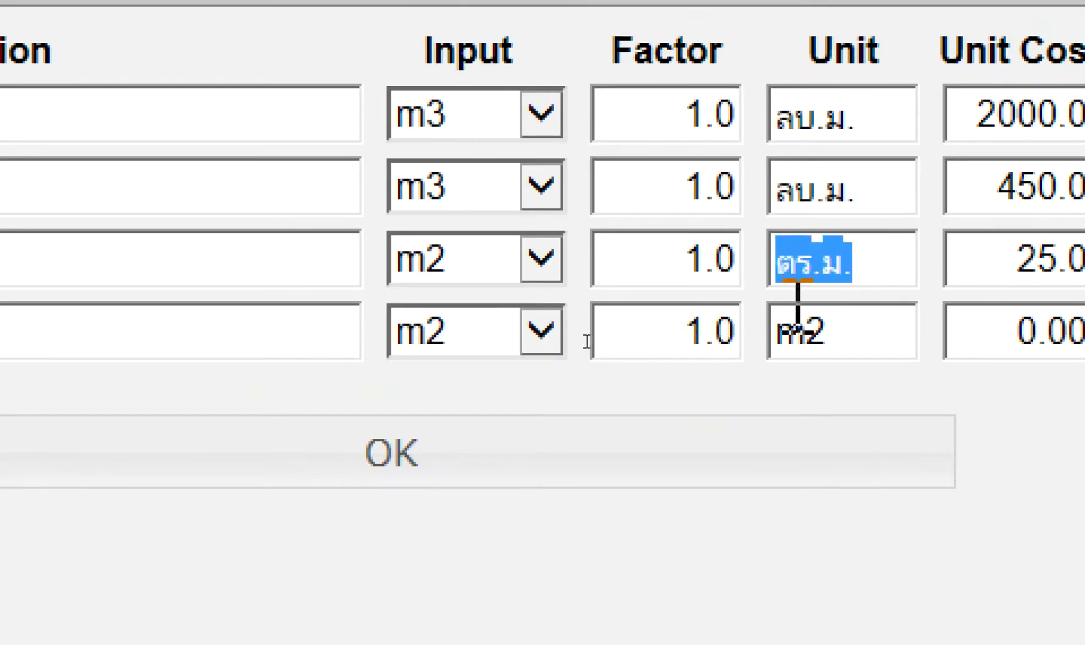
mouse_move(899, 325)
left_mouse_down()
mouse_move(734, 369)
mouse_move(826, 334)
left_mouse_up()
key("ctrl+v")
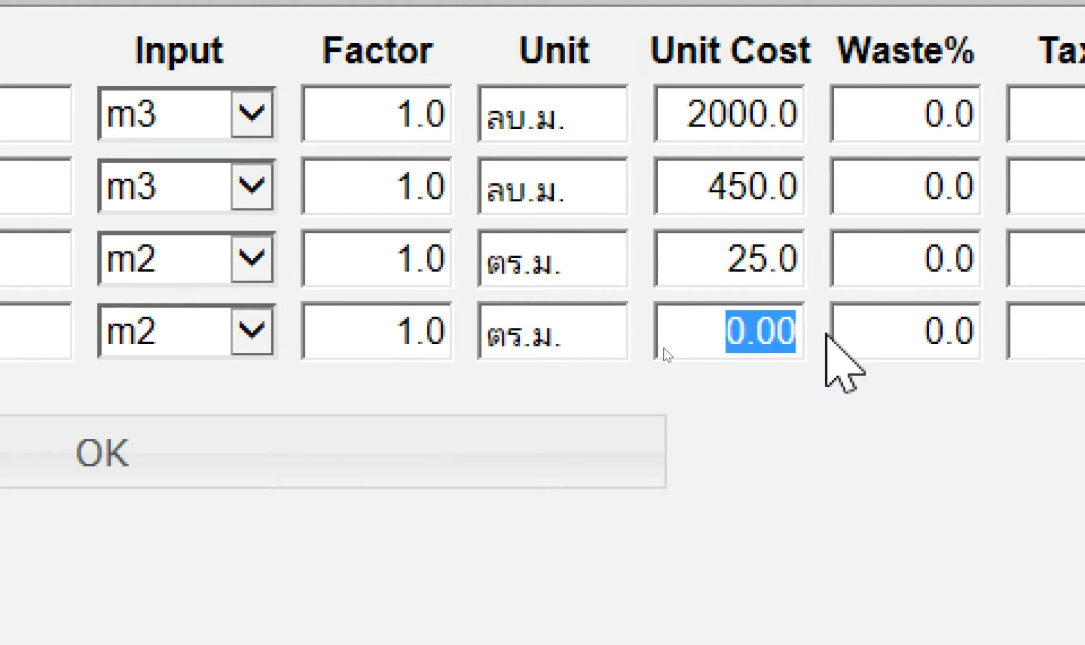
type("5")
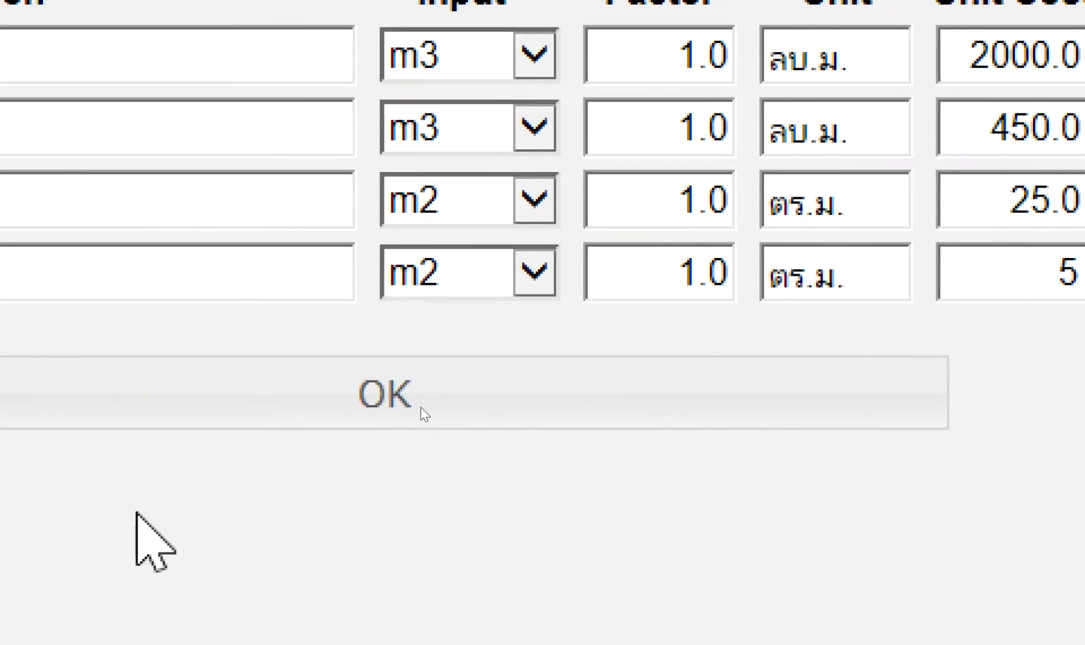
left_click(36, 460)
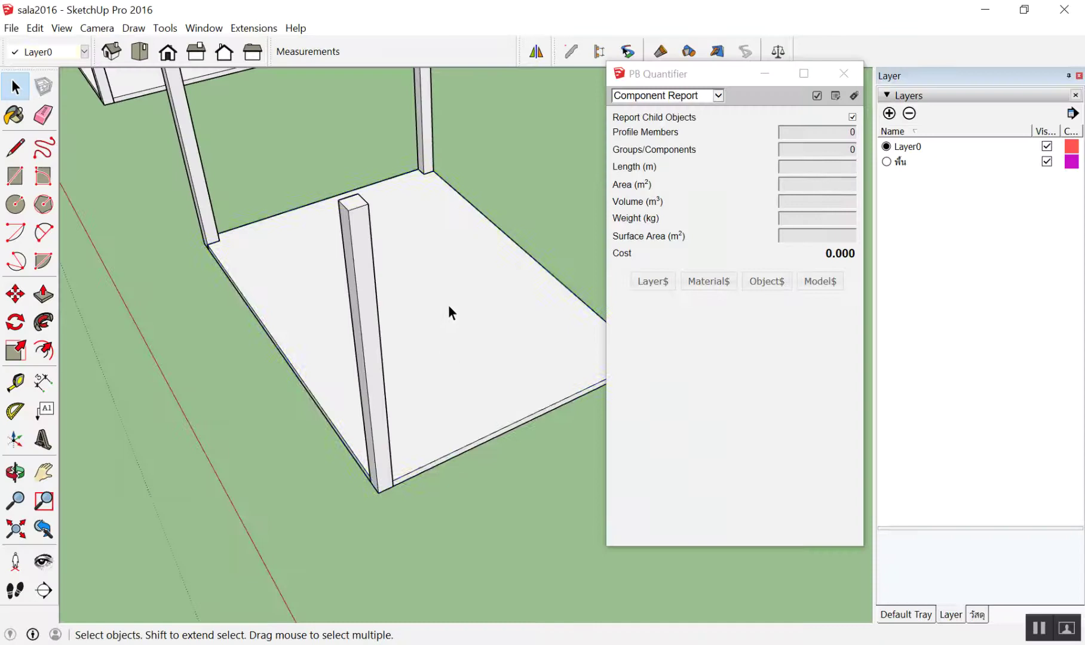
Step: Select the floor slab and pick the พื้น layer from the layers list
left_click(469, 305)
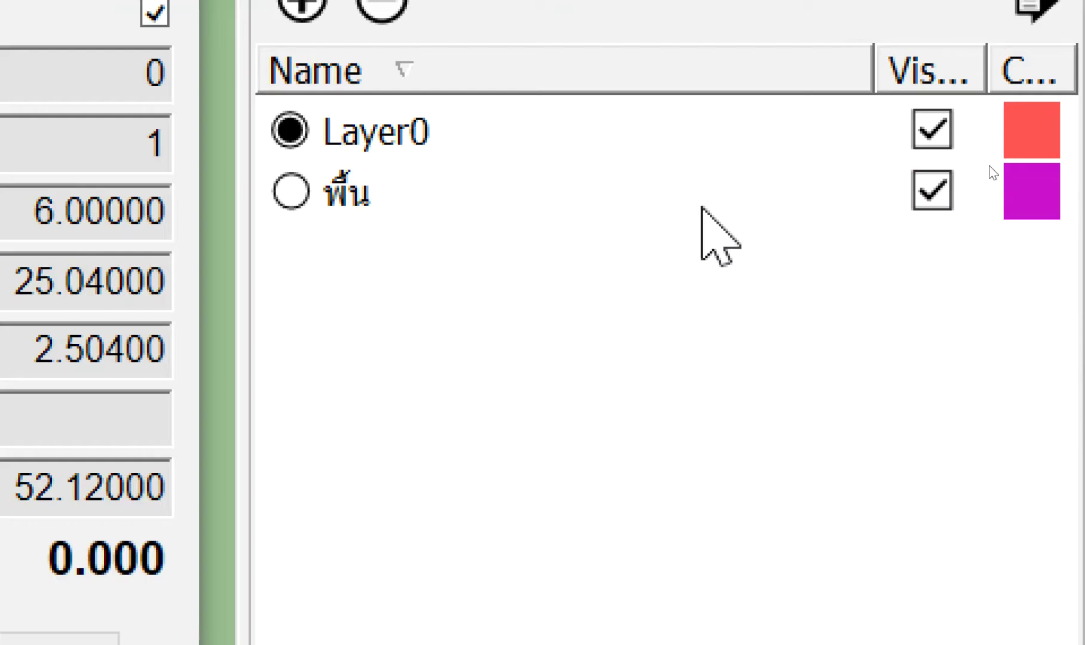
left_click(702, 206)
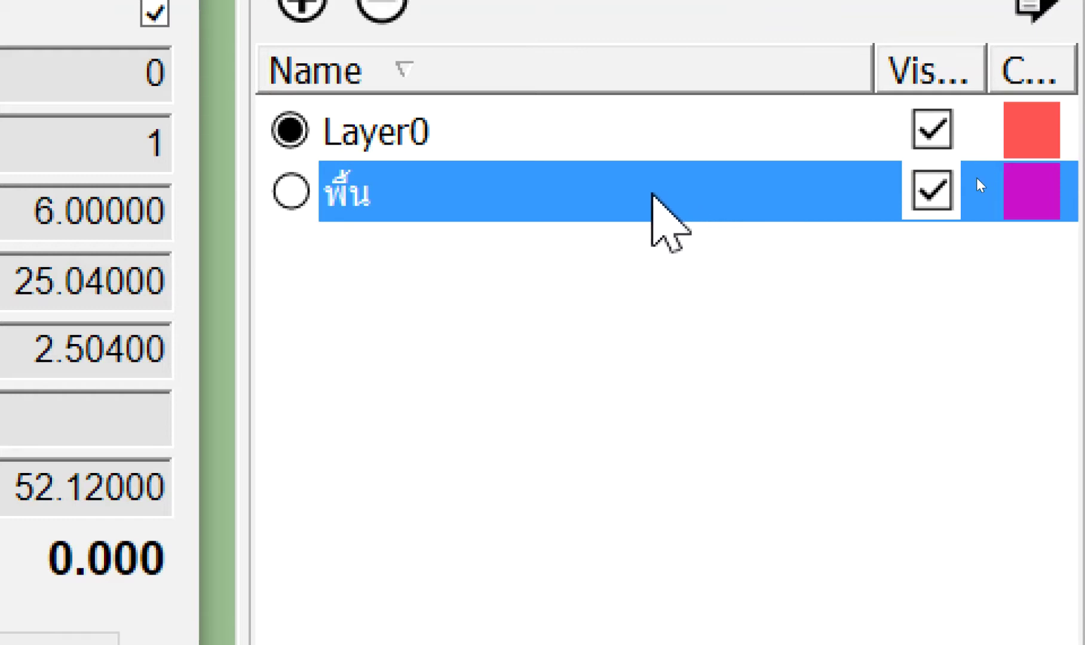
left_click(627, 307)
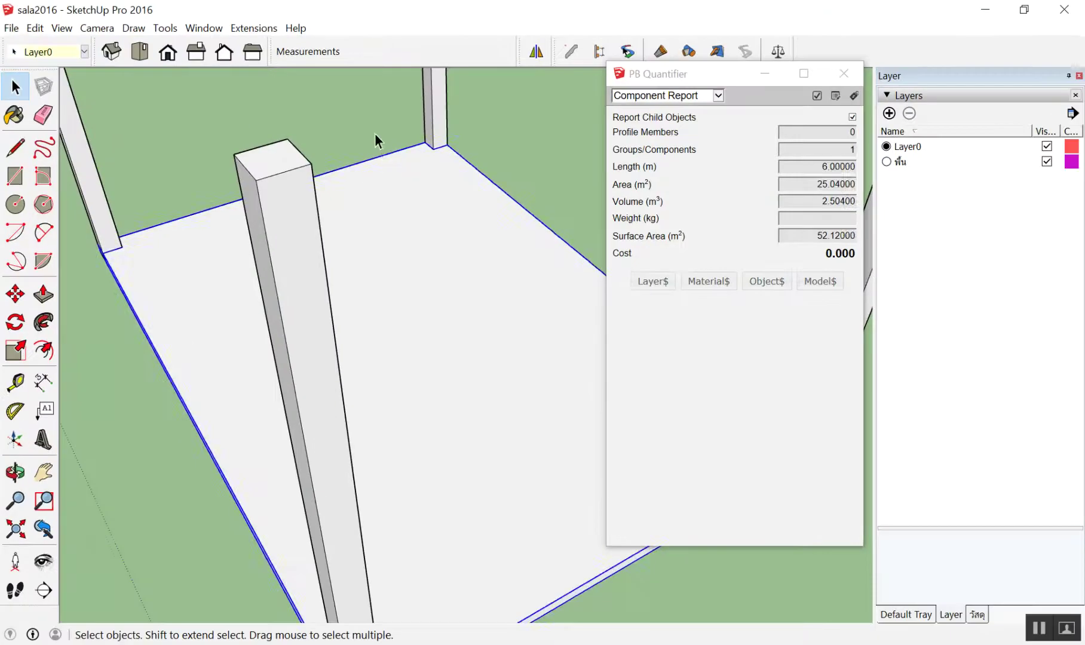
left_click(375, 133)
left_click(390, 197)
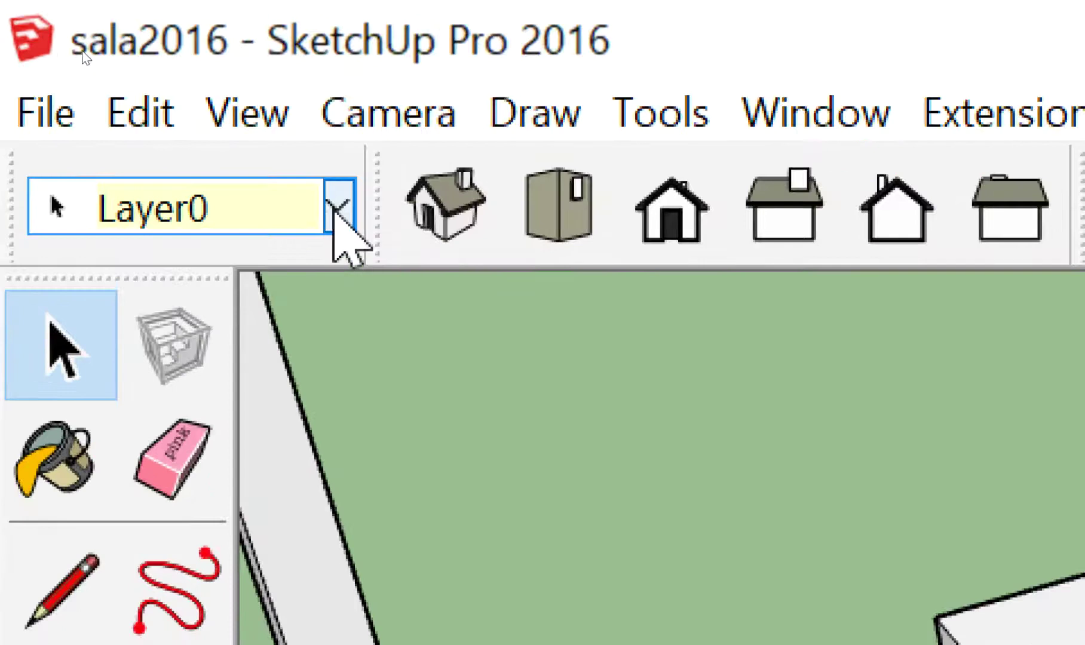
left_click(336, 206)
left_click(309, 296)
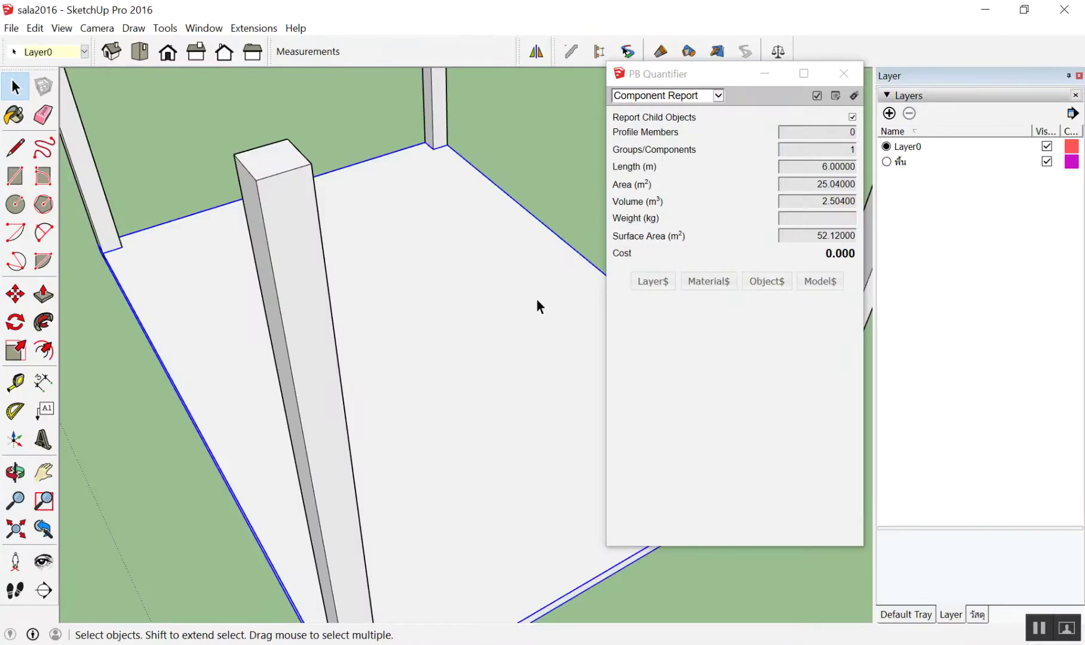
Step: Assign the slab to พื้น via the layer dropdown and reselect it to show cost 6,886
scroll(458, 233, "down", 5)
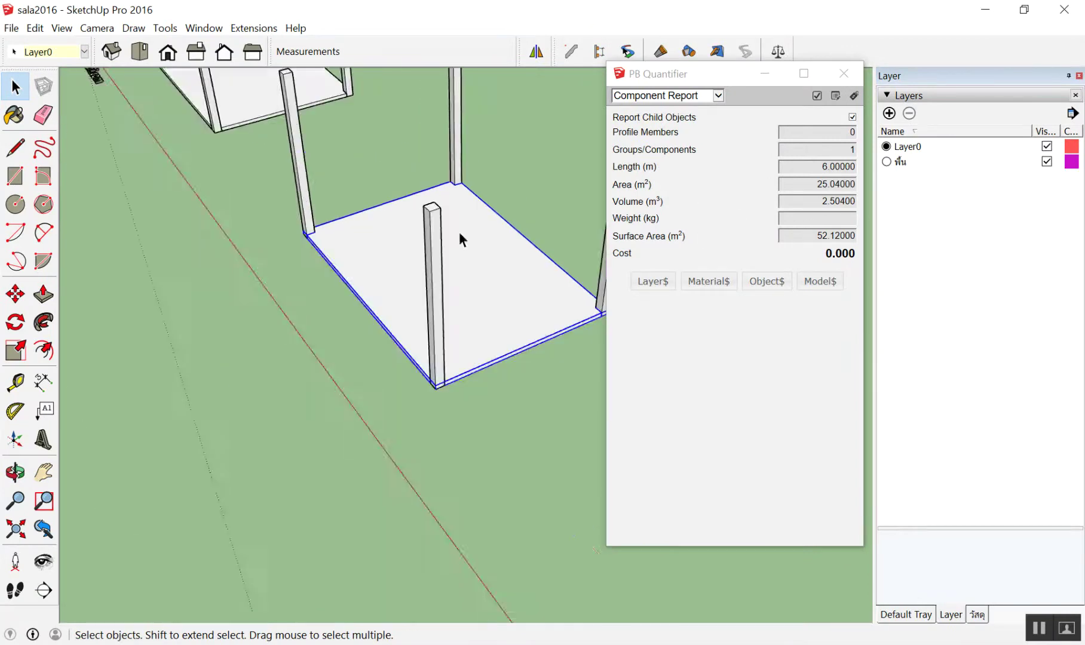
scroll(407, 227, "down", 3)
scroll(445, 239, "up", 2)
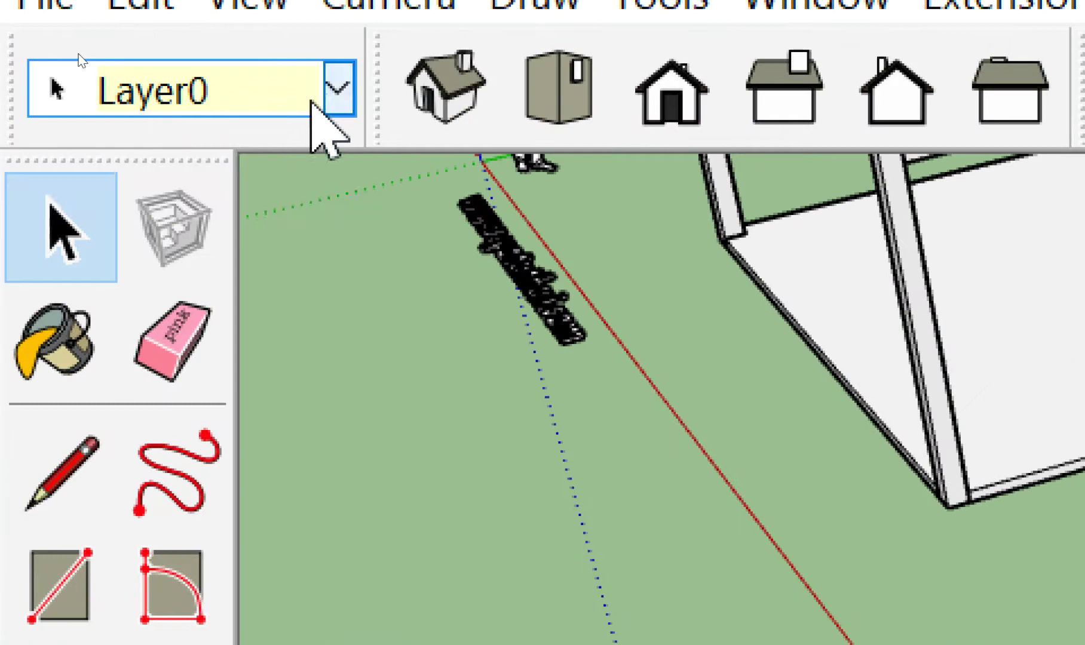
left_click(332, 97)
left_click(286, 182)
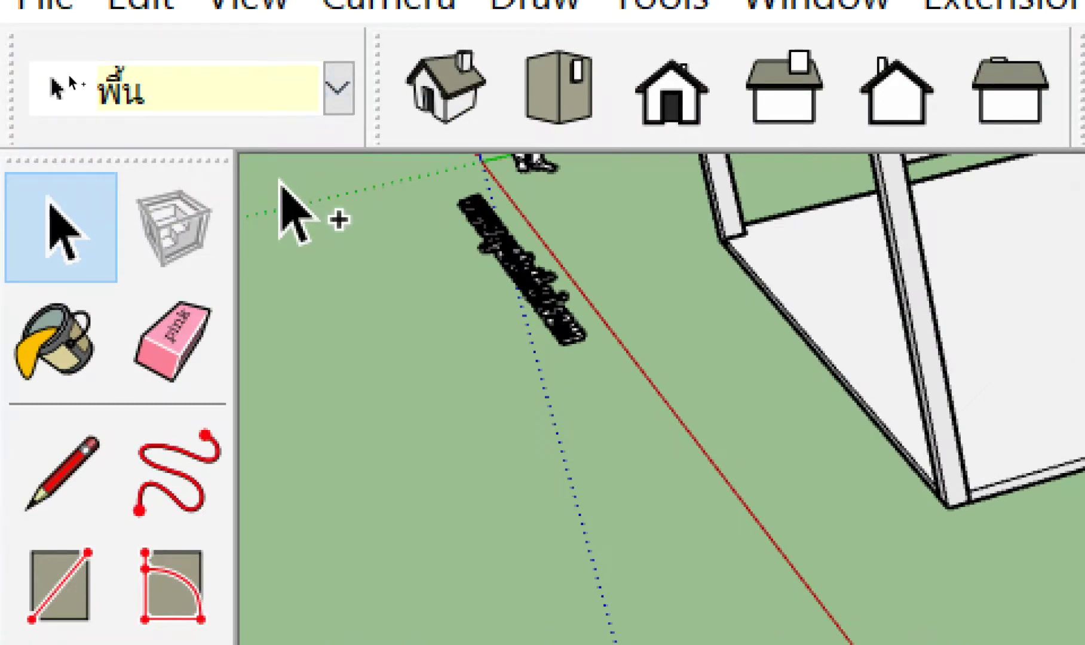
left_click(292, 220)
left_click(350, 243)
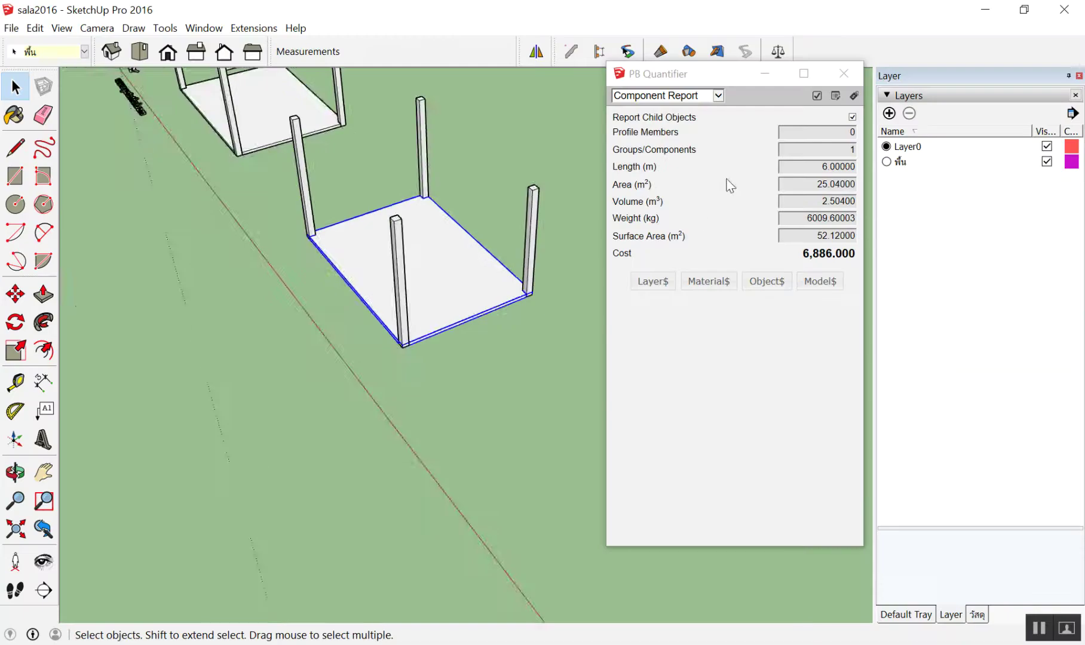
scroll(484, 239, "up", 2)
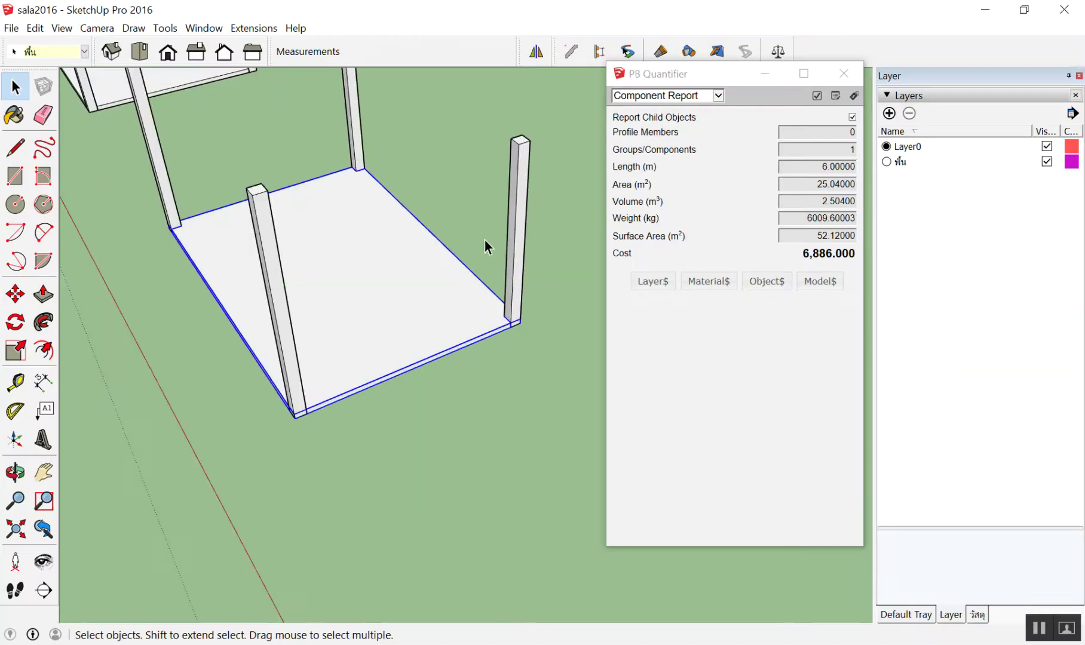
scroll(469, 251, "down", 1)
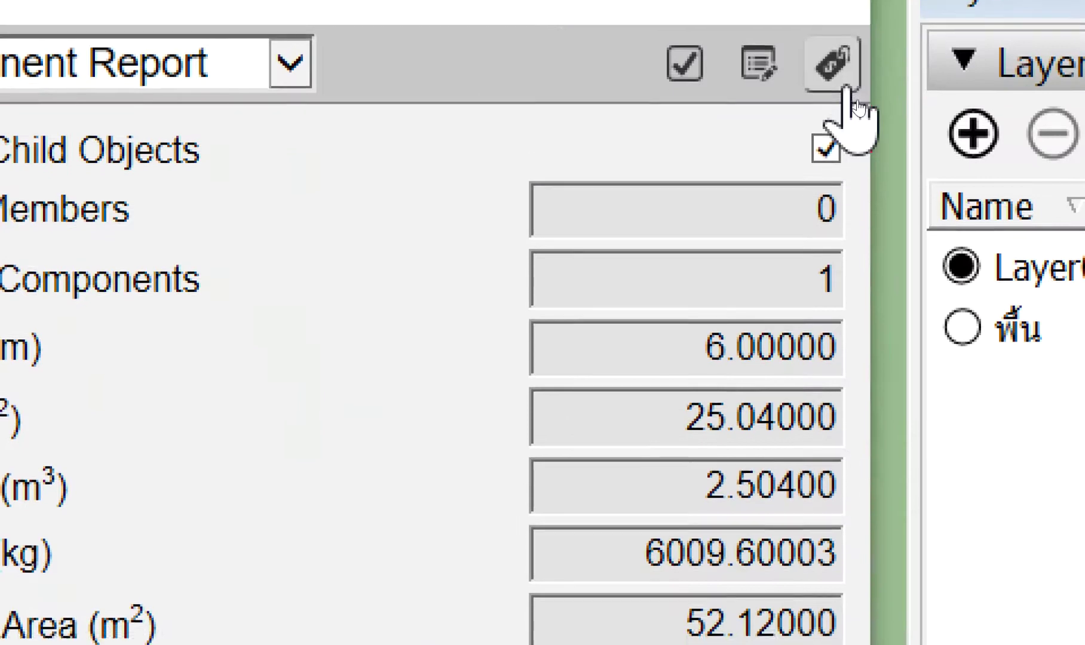
left_click(833, 37)
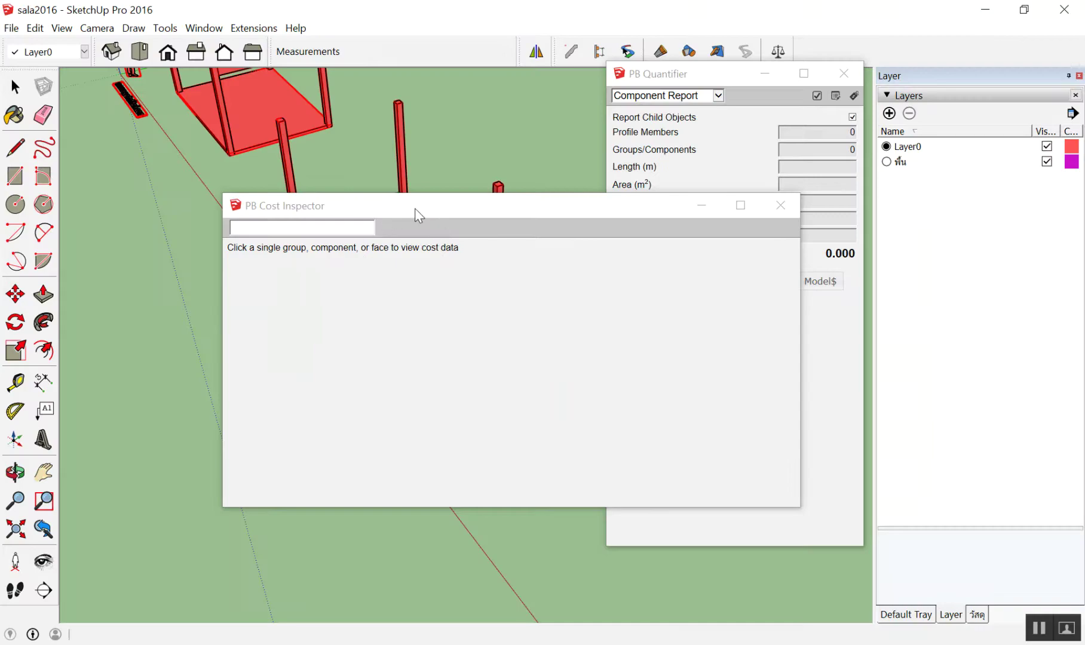
left_click_drag(418, 216, 693, 246)
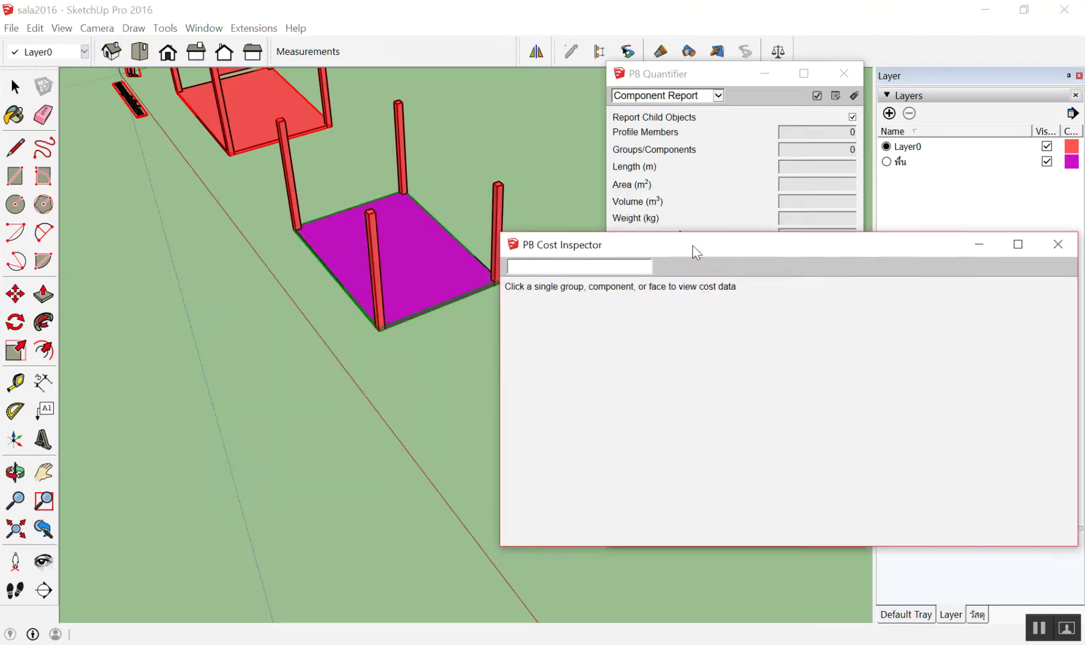
left_click(435, 275)
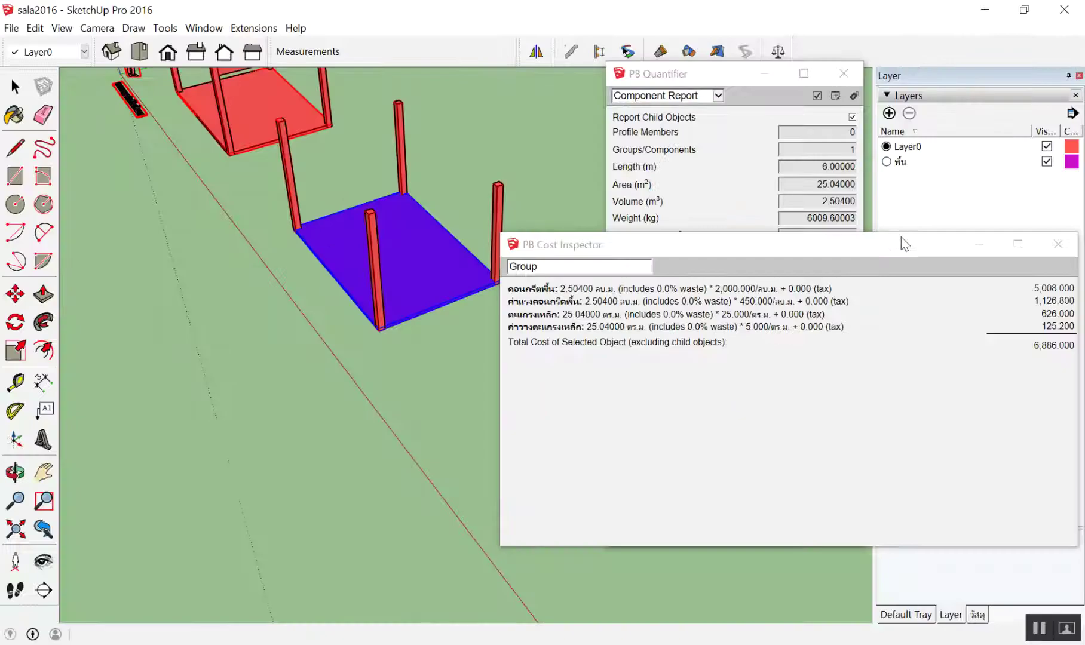
mouse_move(901, 237)
left_mouse_down()
mouse_move(743, 249)
mouse_move(621, 236)
left_mouse_up()
left_click(789, 237)
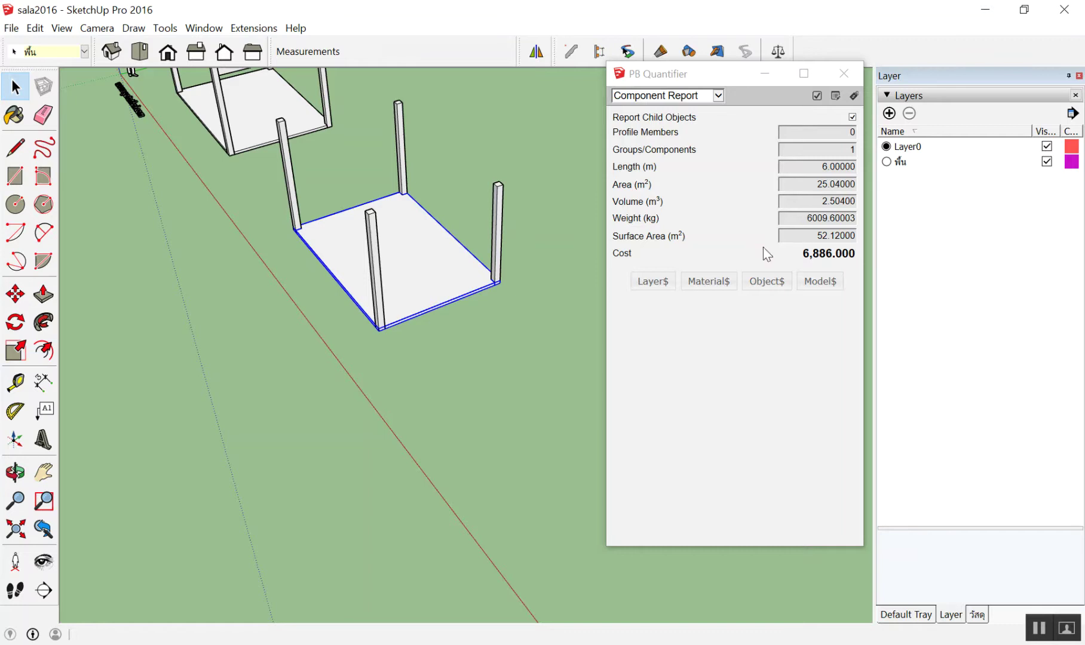
middle_click_drag(574, 381, 528, 464)
Step: Draw a 1 by 1 rectangle and push it up 0.1 m into a thin slab
key("r")
left_click(333, 338)
left_click(519, 428)
type("1,1")
key("Return")
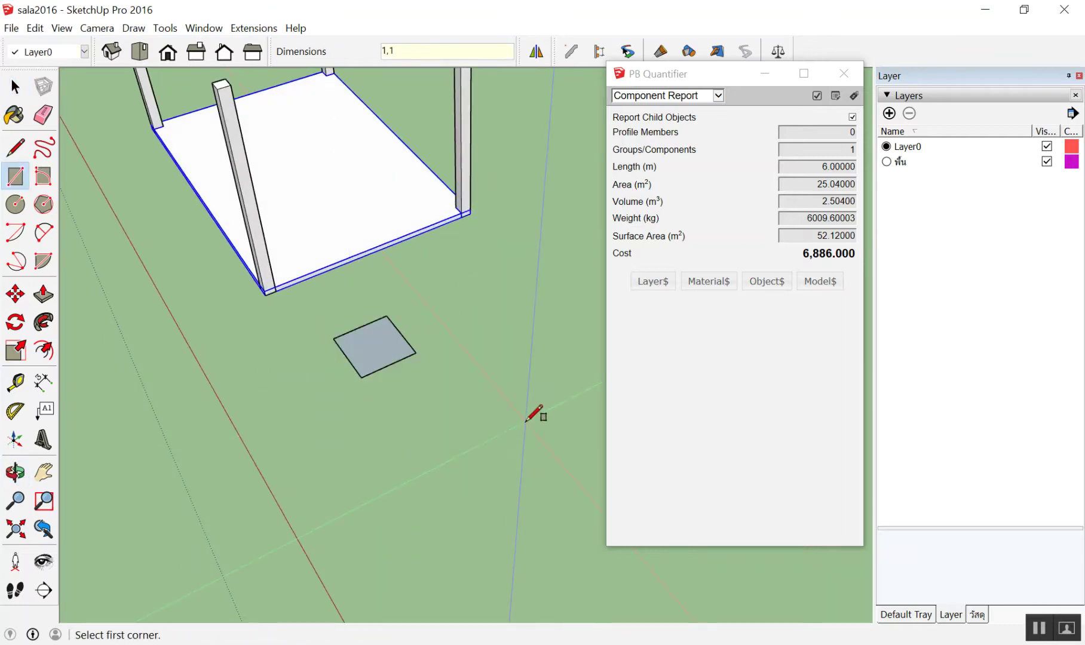
scroll(391, 310, "up", 3)
key("p")
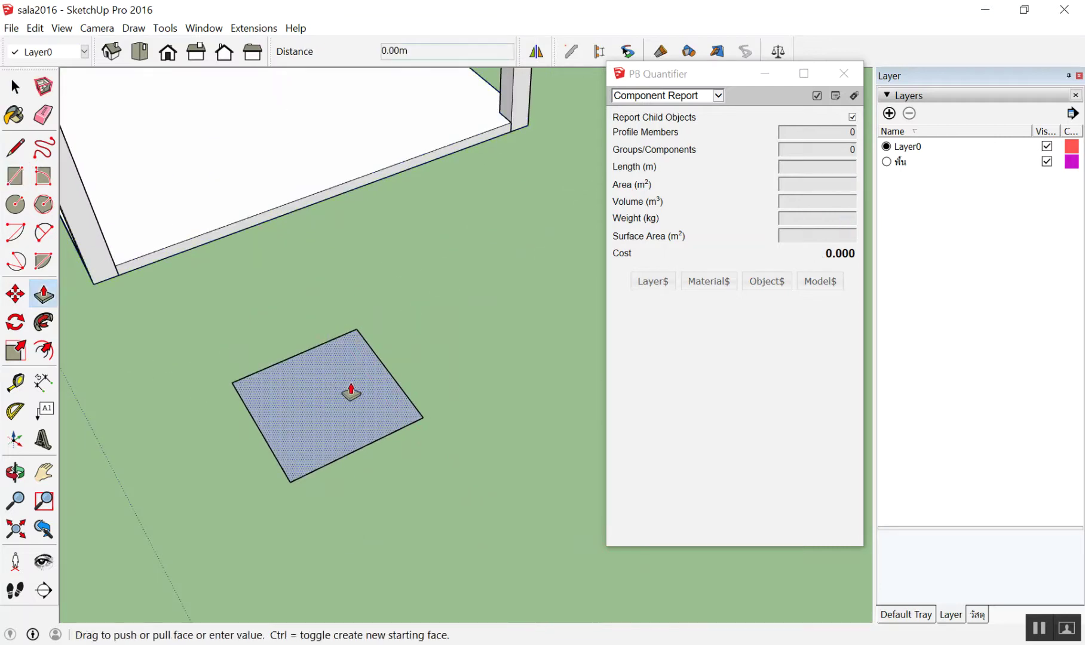
left_click_drag(351, 393, 351, 263)
type("0.1")
key("Return")
key("space")
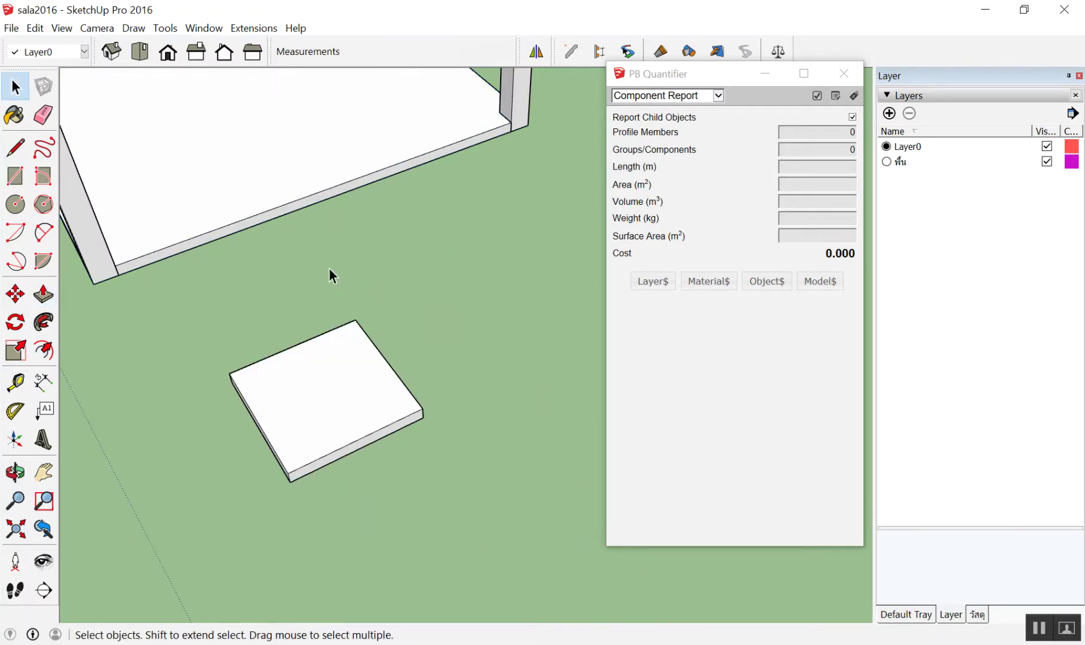
Step: Select the thin slab and make it a group
left_click_drag(181, 292, 463, 522)
right_click(293, 407)
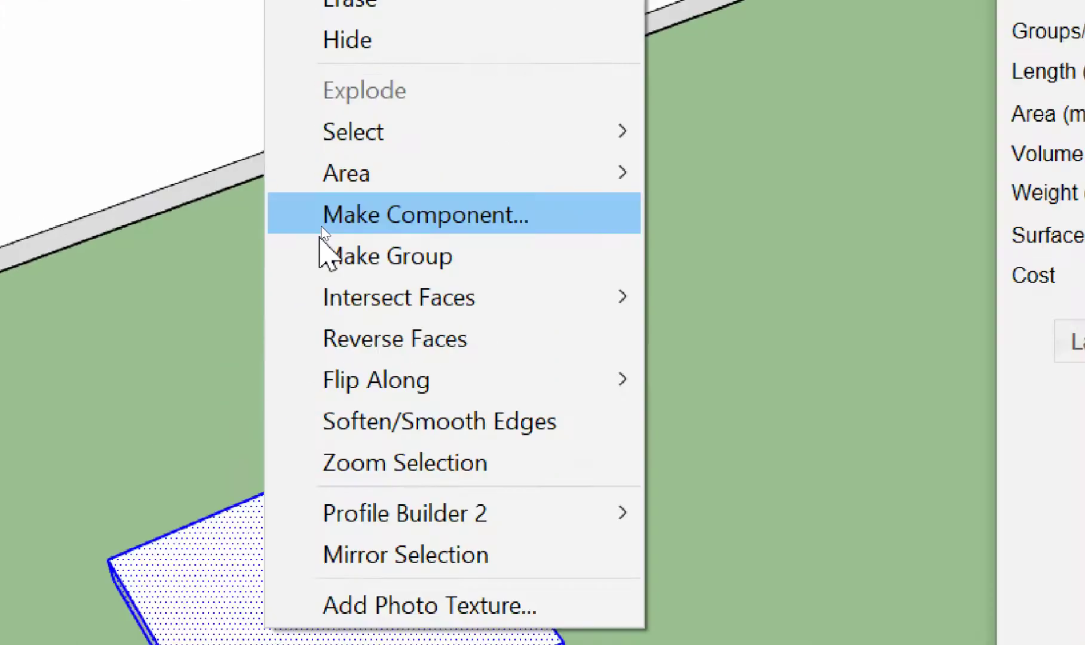
left_click(378, 296)
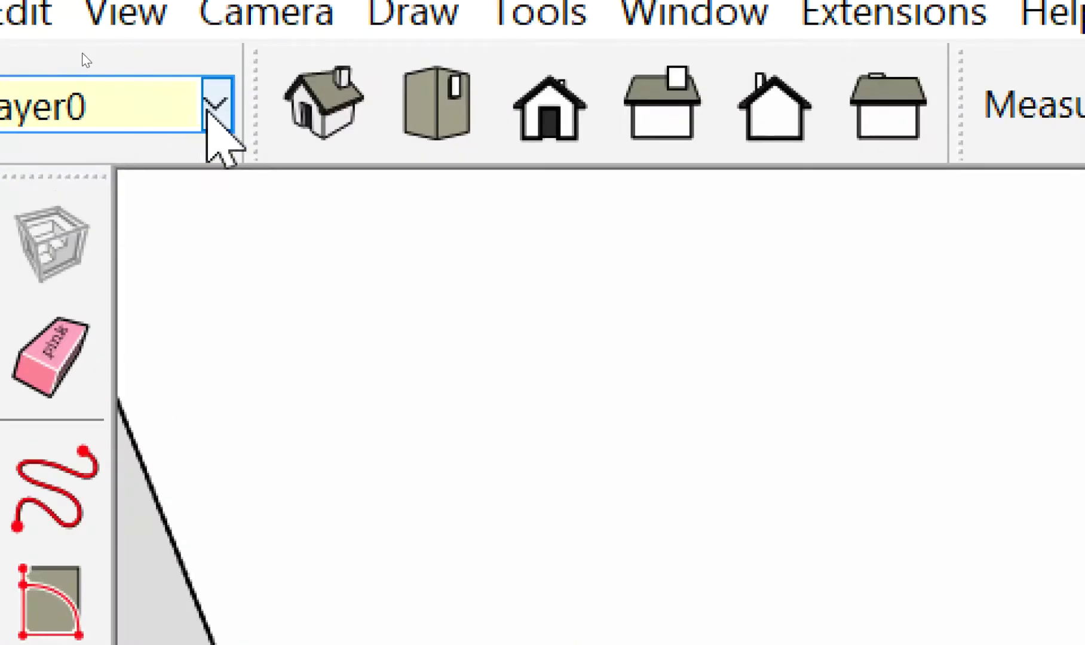
Step: Put the slab group on the พื้น layer and select it
left_click(112, 69)
left_click(74, 103)
left_click(360, 357)
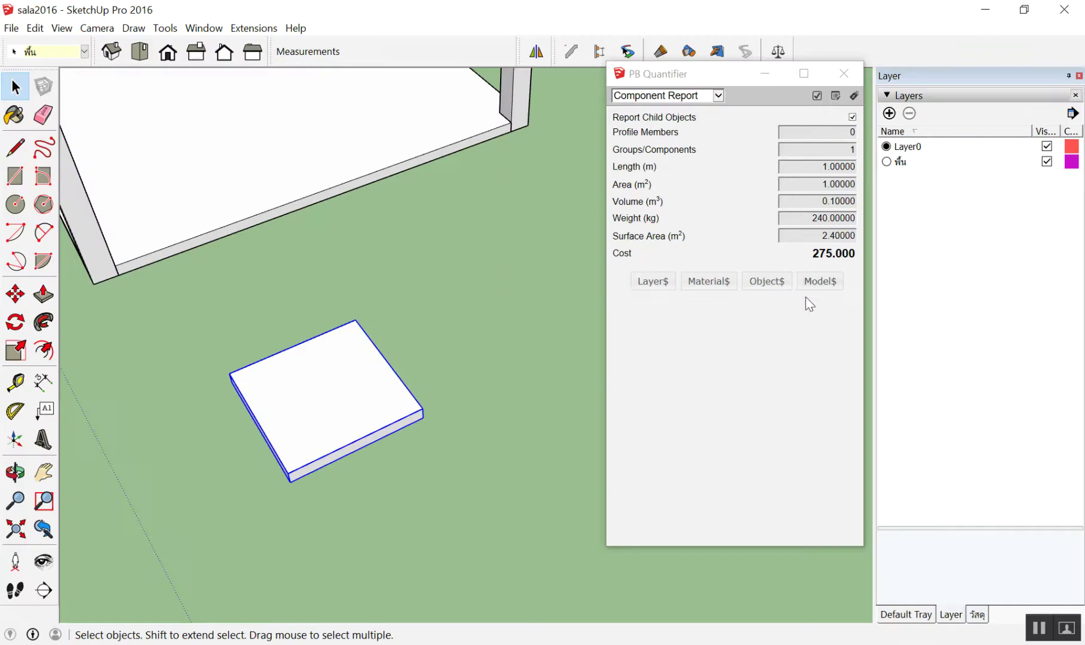
Step: Review the slab's costs in PB Cost Inspector, totalling 275.000, then close it and deselect
left_click(853, 96)
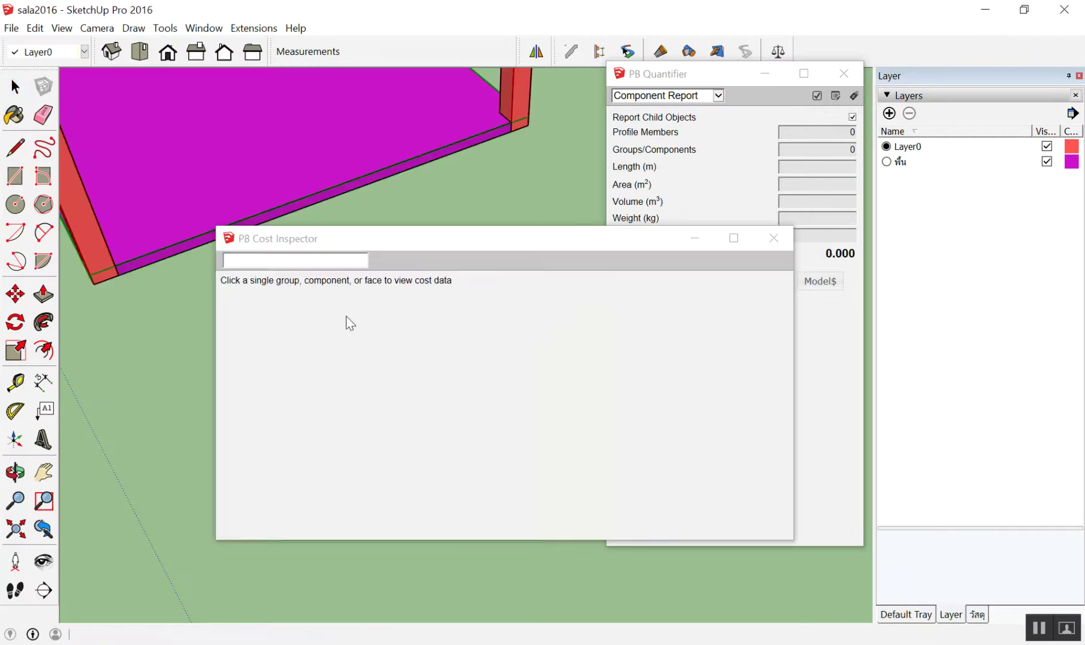
left_click_drag(441, 240, 711, 228)
left_click(313, 374)
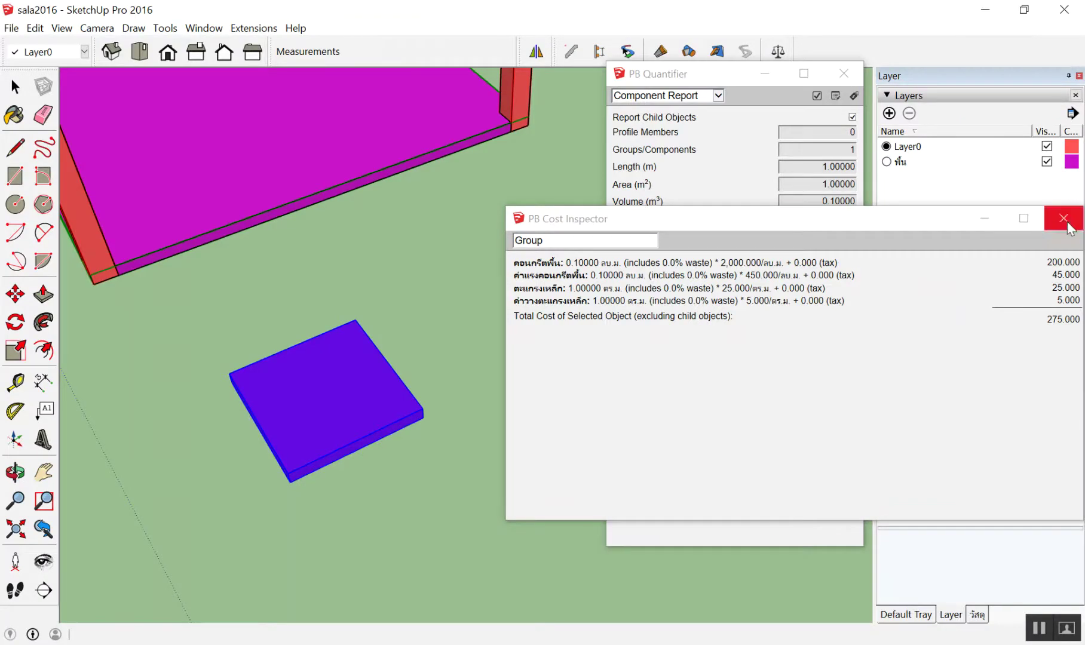
left_click(1058, 213)
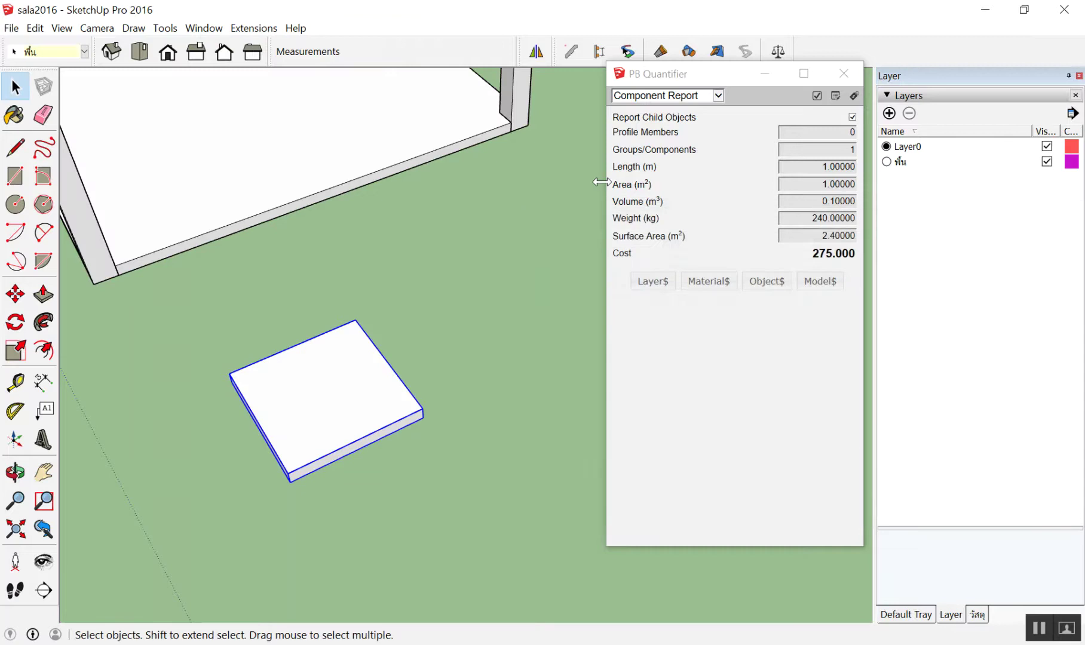
scroll(418, 299, "up", 6)
left_click(525, 377)
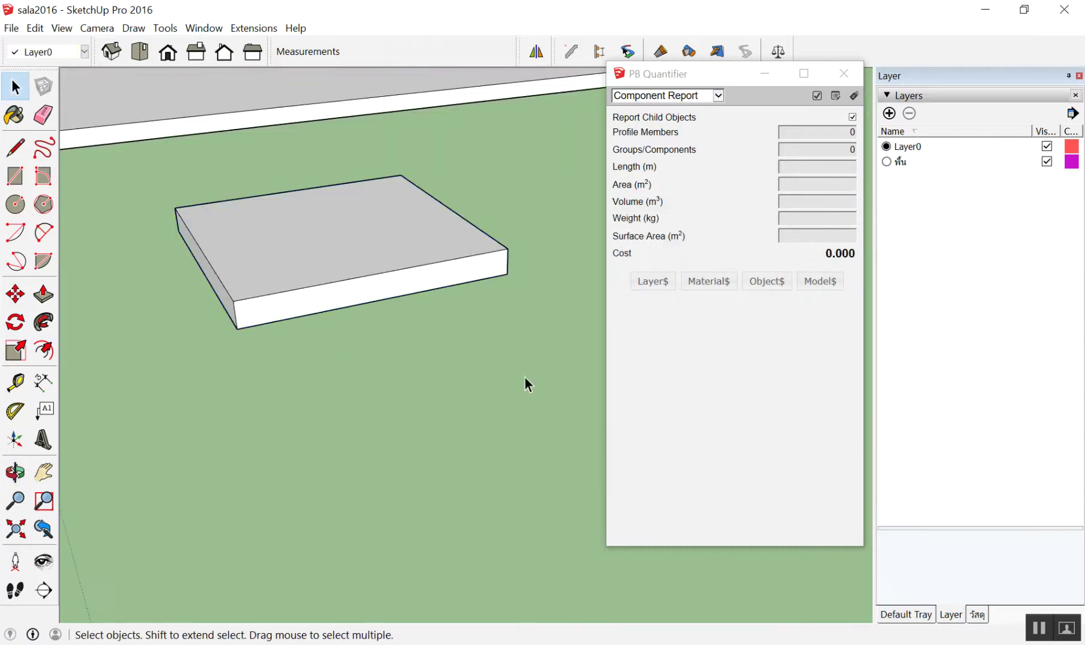
Step: Annotate the slab's 1 m size and thickness on screen, clear it, and open Layer$ cost data
scroll(537, 382, "up", 2)
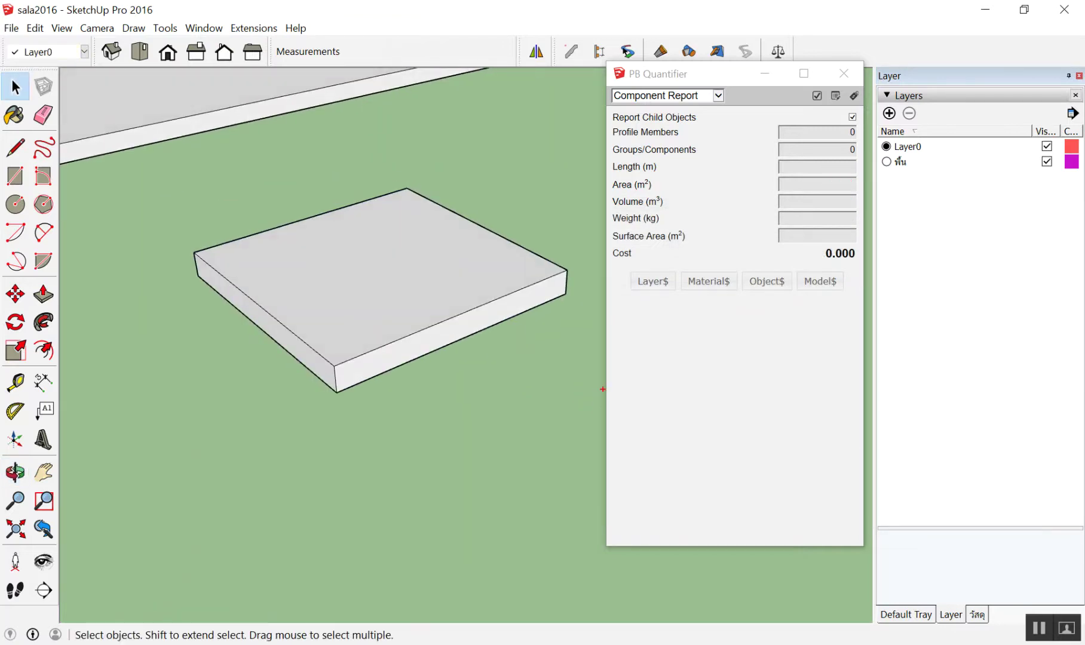
left_click_drag(333, 405, 565, 305)
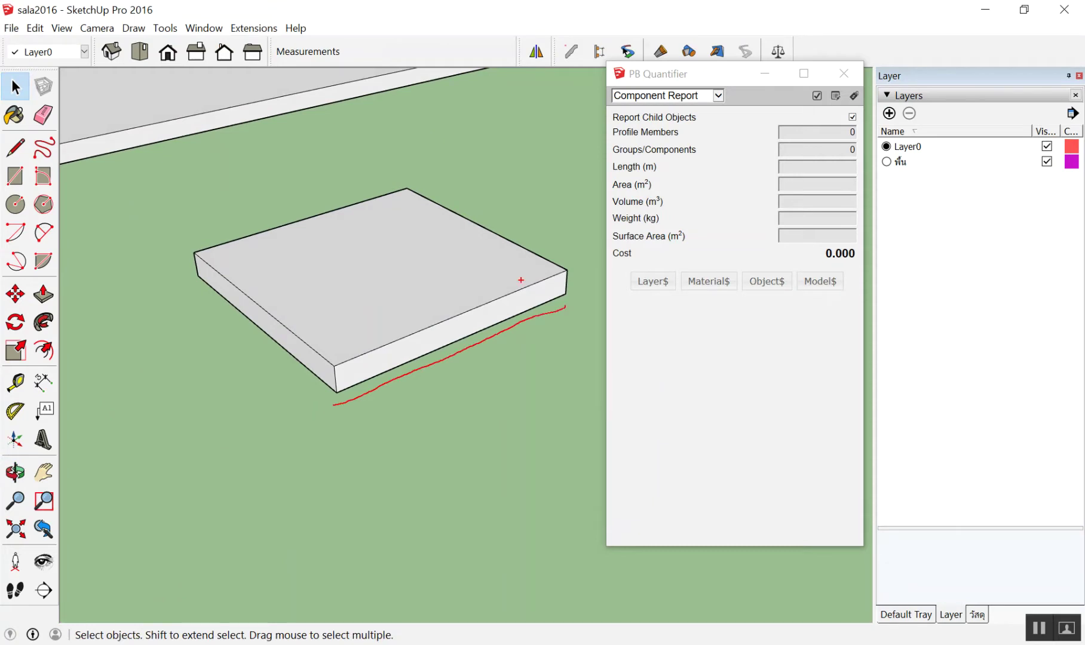
left_click_drag(195, 276, 340, 399)
left_click_drag(802, 319, 821, 312)
mouse_move(568, 292)
left_mouse_down()
mouse_move(565, 310)
mouse_move(588, 284)
left_mouse_up()
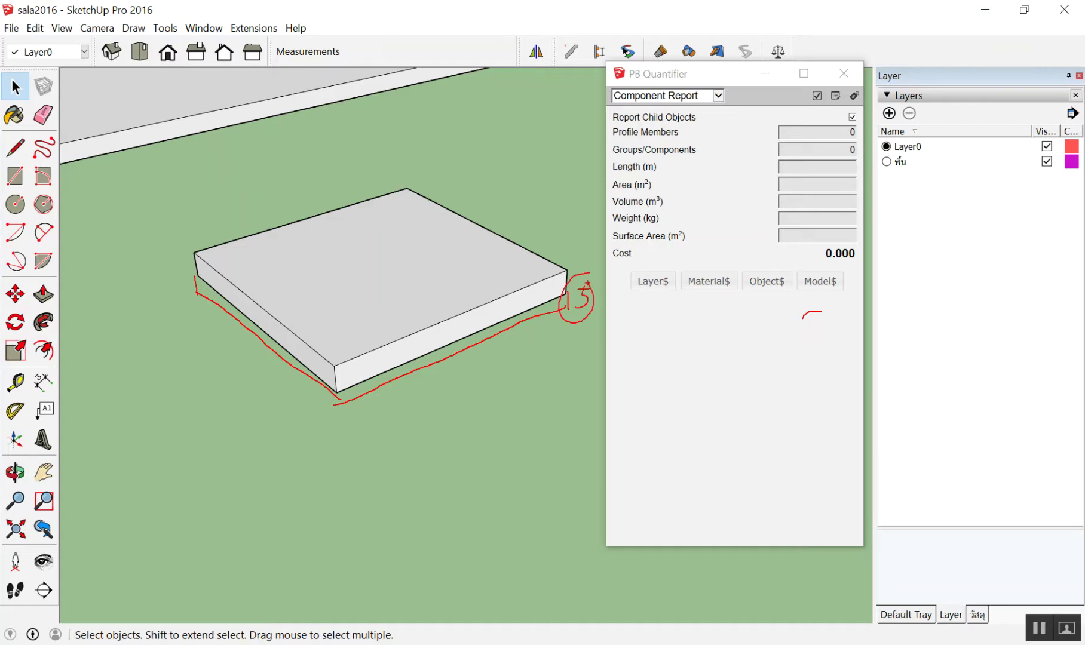
left_click_drag(336, 252, 349, 271)
left_click_drag(339, 381, 338, 411)
mouse_move(321, 429)
left_mouse_down()
mouse_move(356, 430)
mouse_move(384, 457)
mouse_move(404, 420)
left_mouse_up()
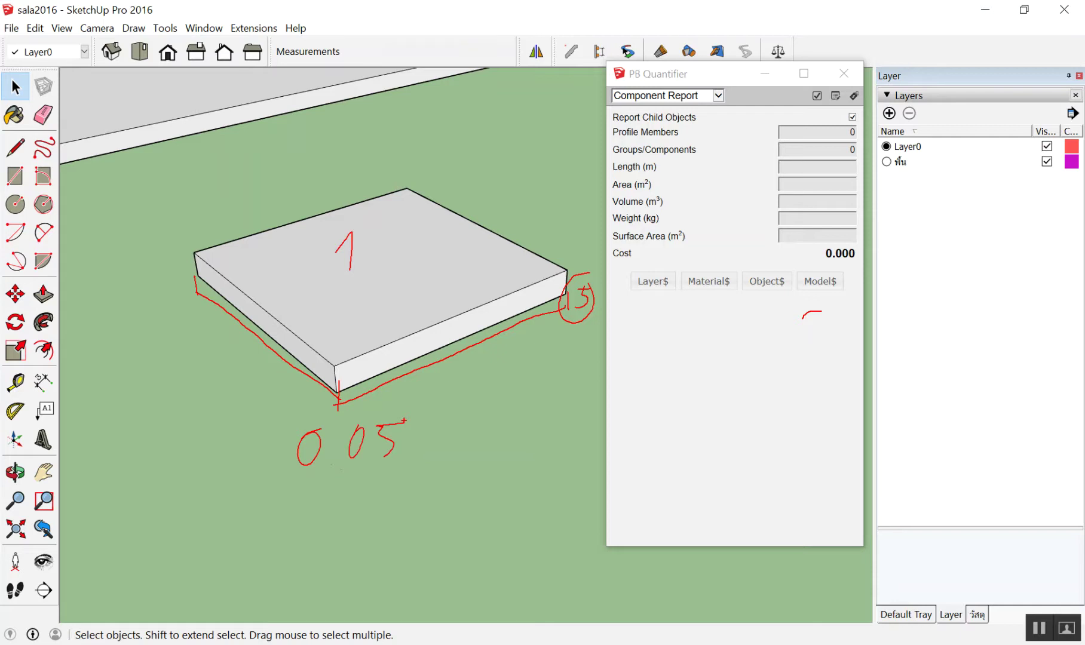
key("Escape")
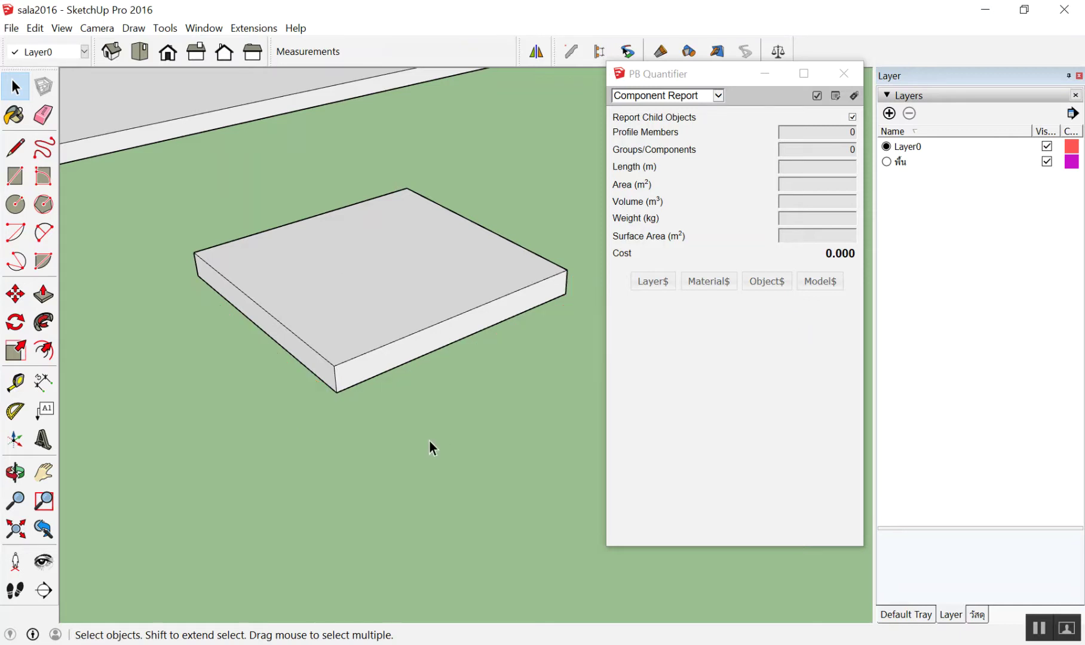
left_click(653, 281)
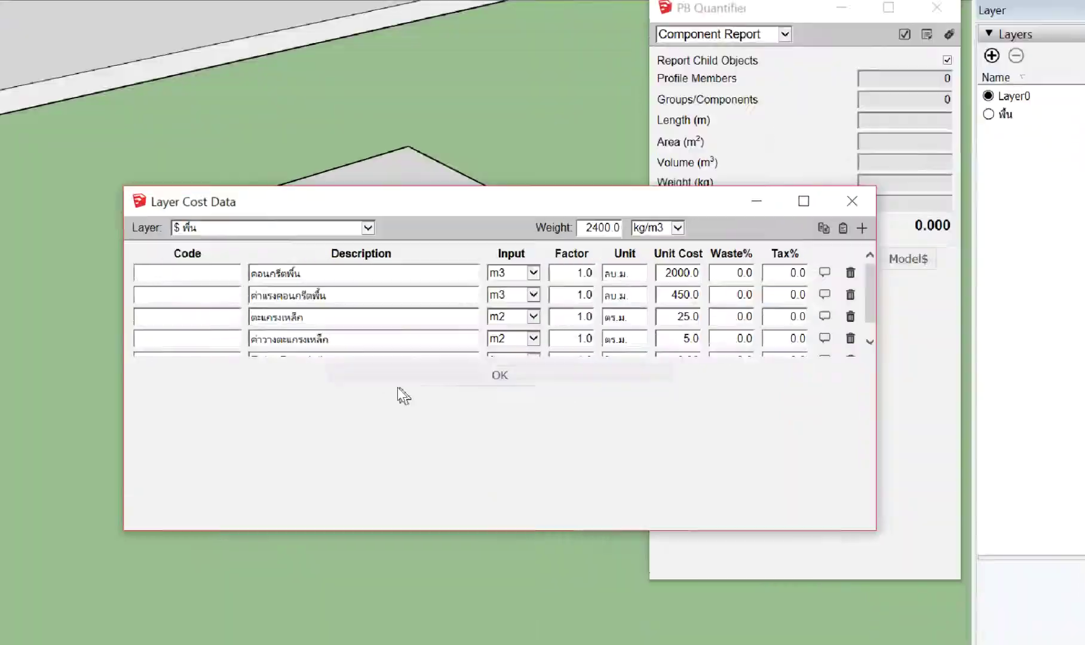
Step: Type ทรายหยาบรองพื้นชุ่มน้ำอัดแน่น as the fifth พื้น cost row's description
scroll(265, 335, "down", 1)
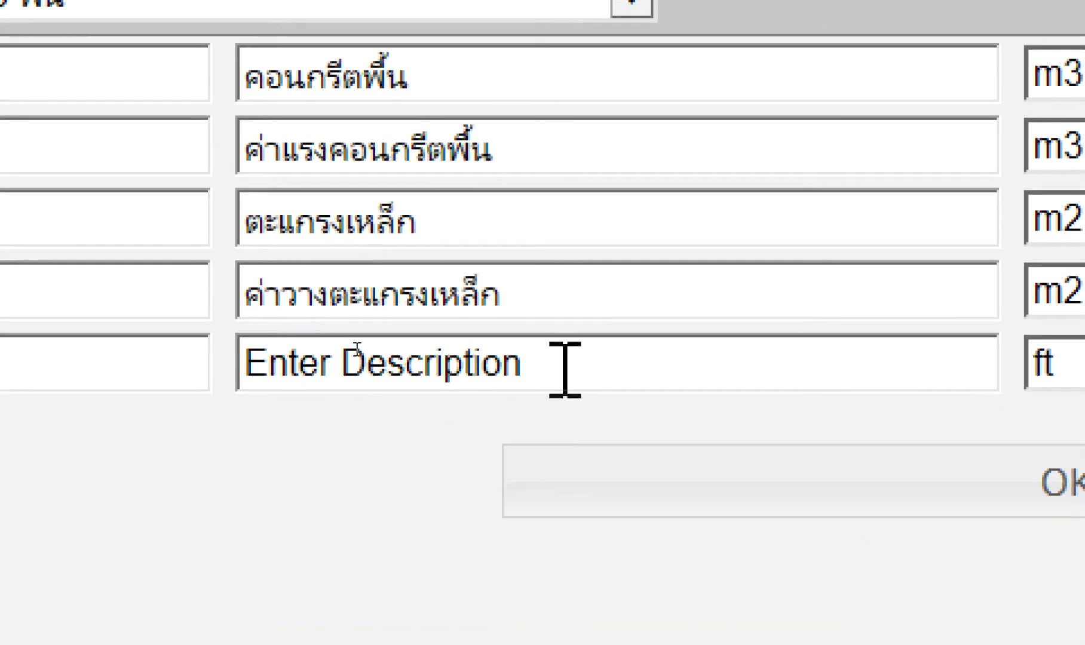
left_click(274, 358)
type("mik")
key("BackSpace")
key("BackSpace")
key("BackSpace")
type("ทราย")
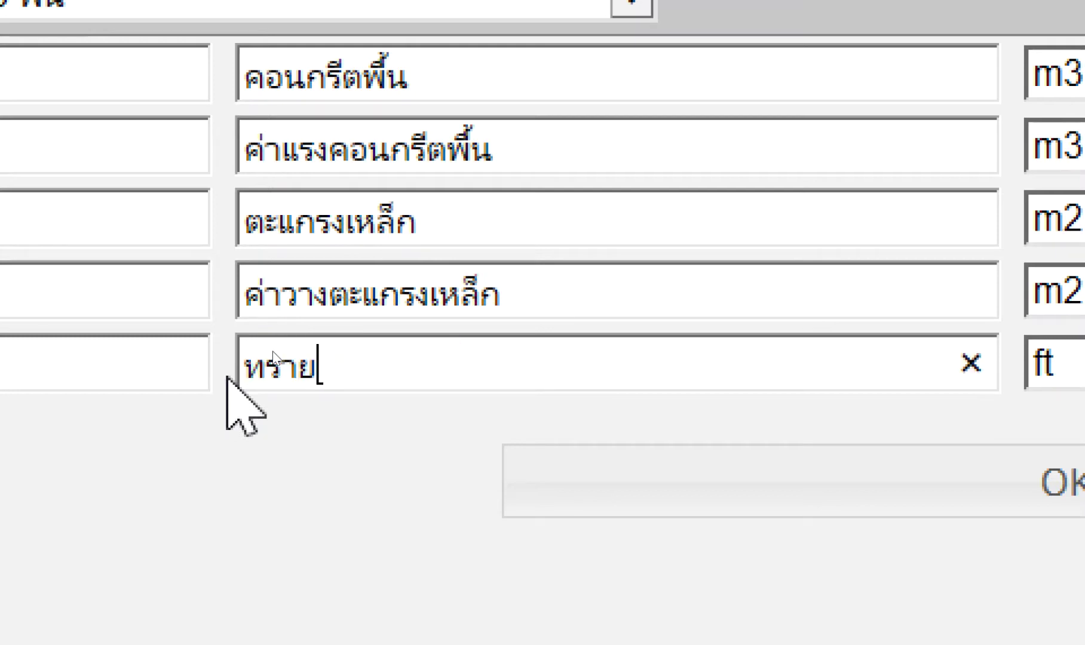
type("หยาบรอง")
key("BackSpace")
type("บรองพื้นซุมน้ำอัดแีิ")
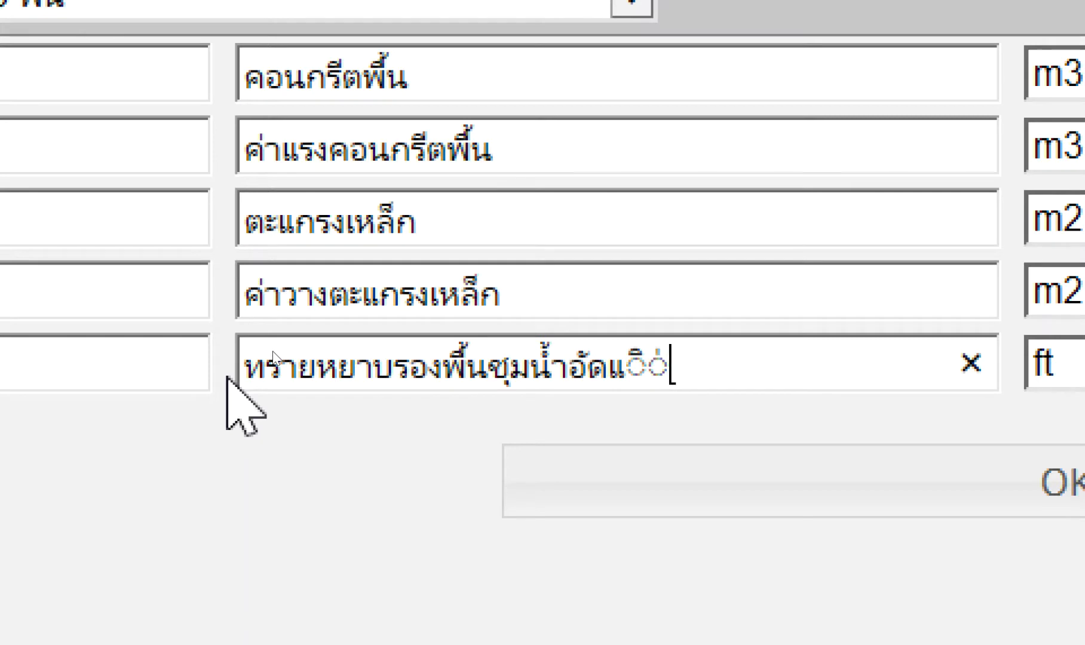
key("BackSpace")
key("BackSpace")
key("BackSpace")
type("แน่น")
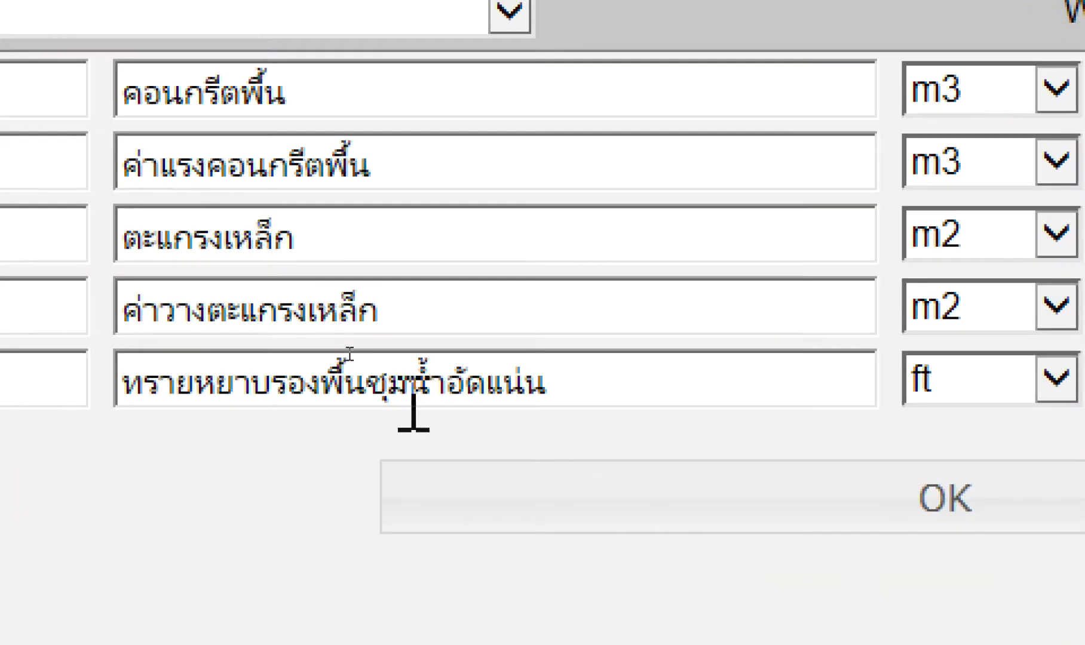
left_click(384, 380)
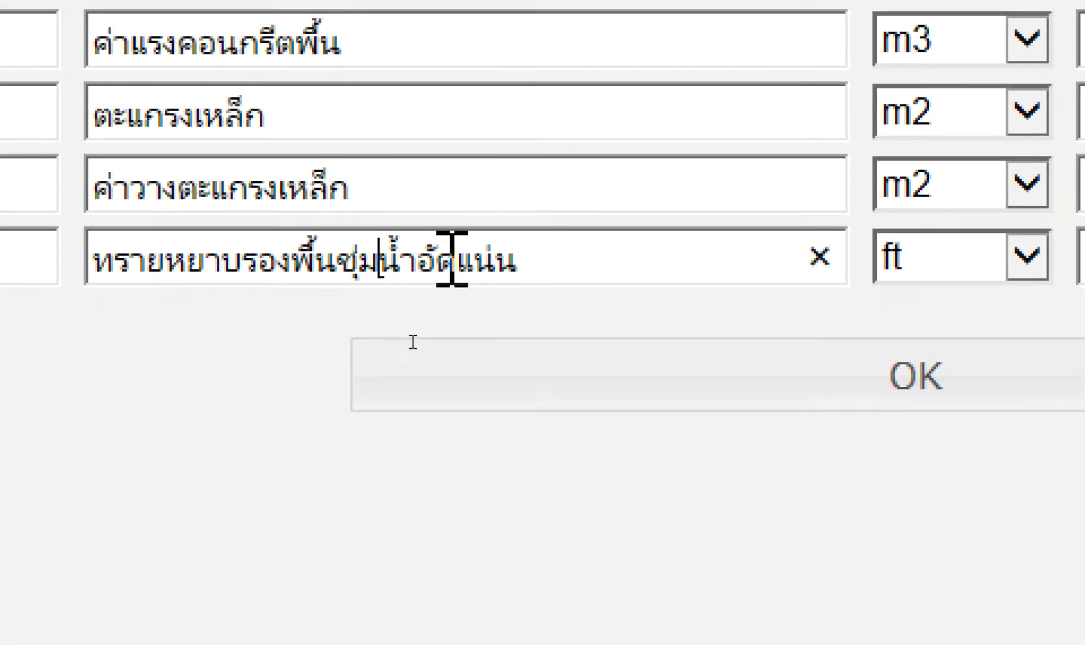
Step: Measure the sand row in m2 with unit label ลบ.ม. and factor 0.05
left_click(863, 255)
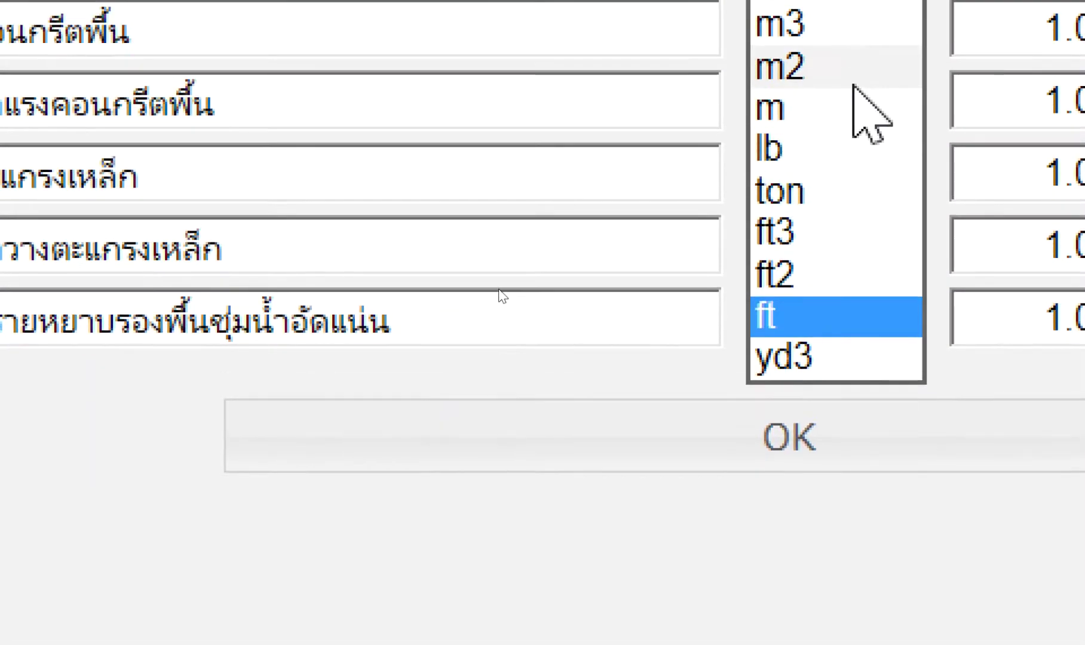
left_click(852, 65)
double_click(560, 345)
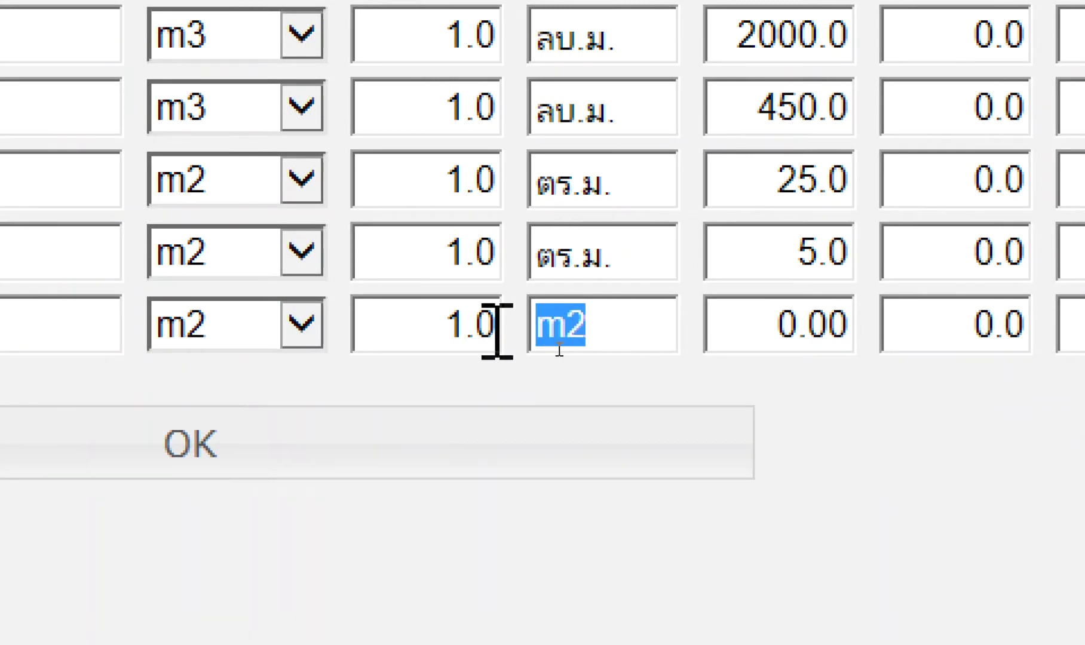
type("ลบ")
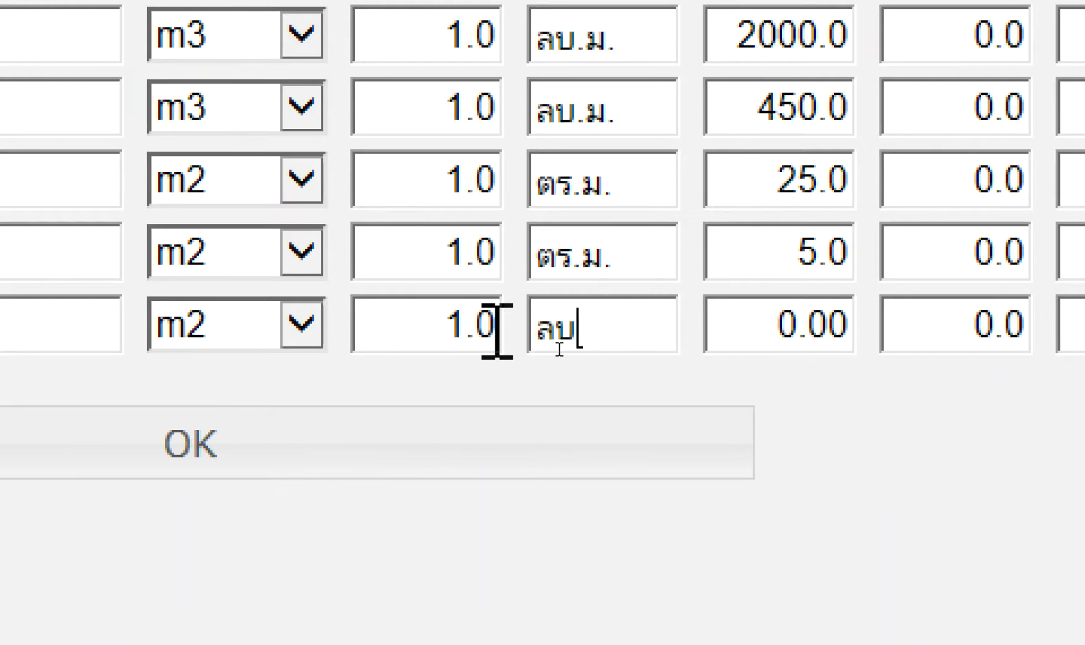
type(".ม.")
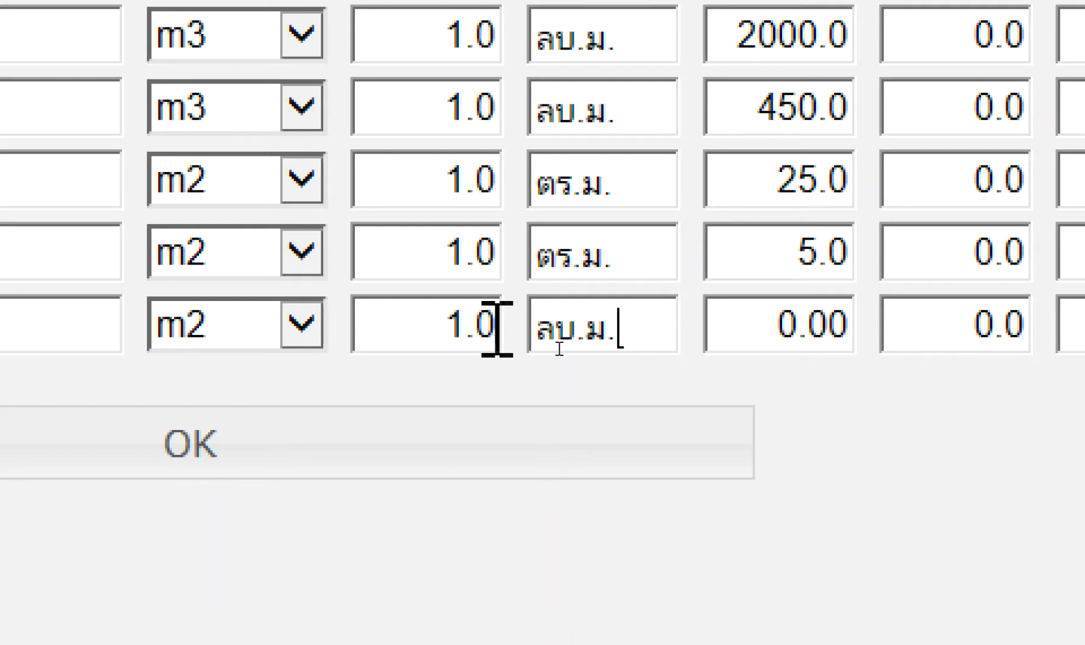
double_click(493, 330)
type("จ")
key("BackSpace")
type("0.05")
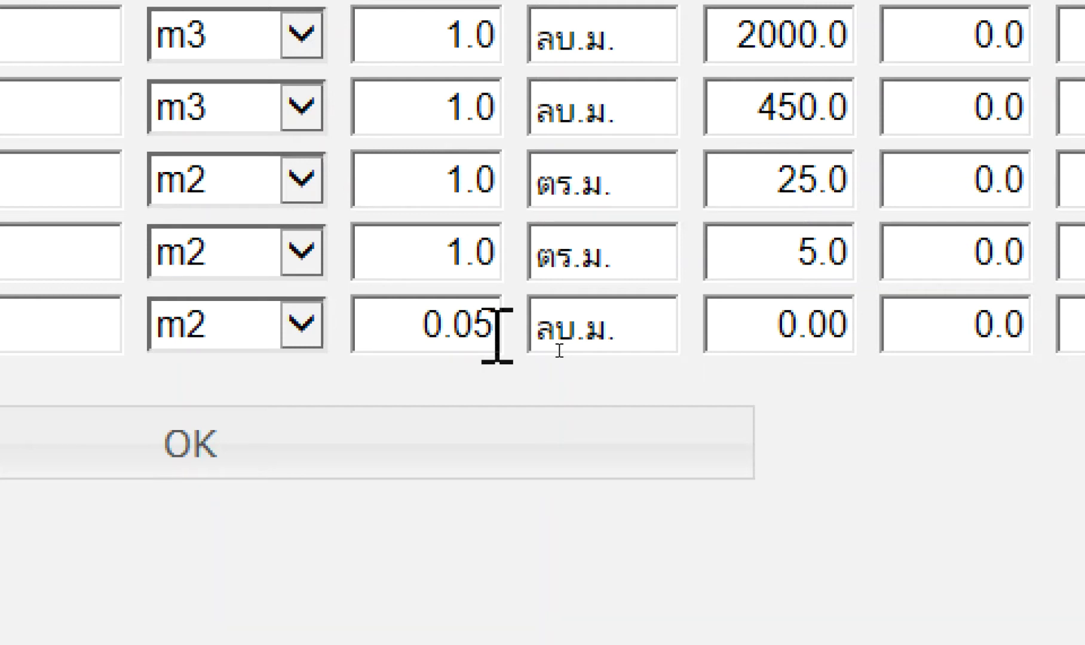
Step: Enter unit cost 400 and 25% waste for the sand row, then add another row
left_click(790, 331)
type("400")
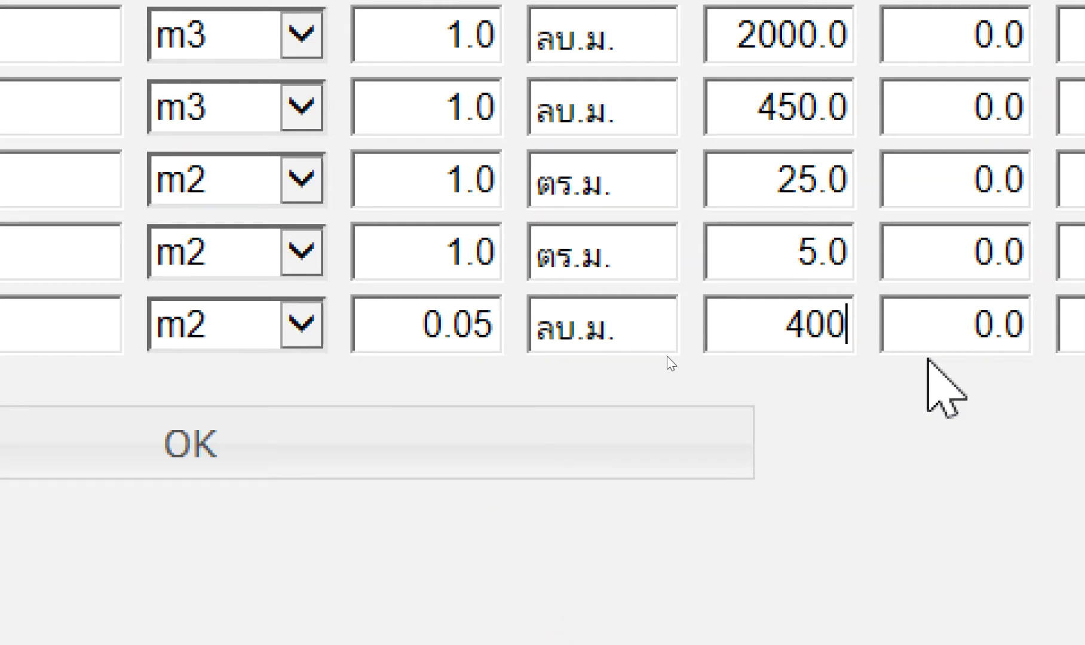
left_click(956, 323)
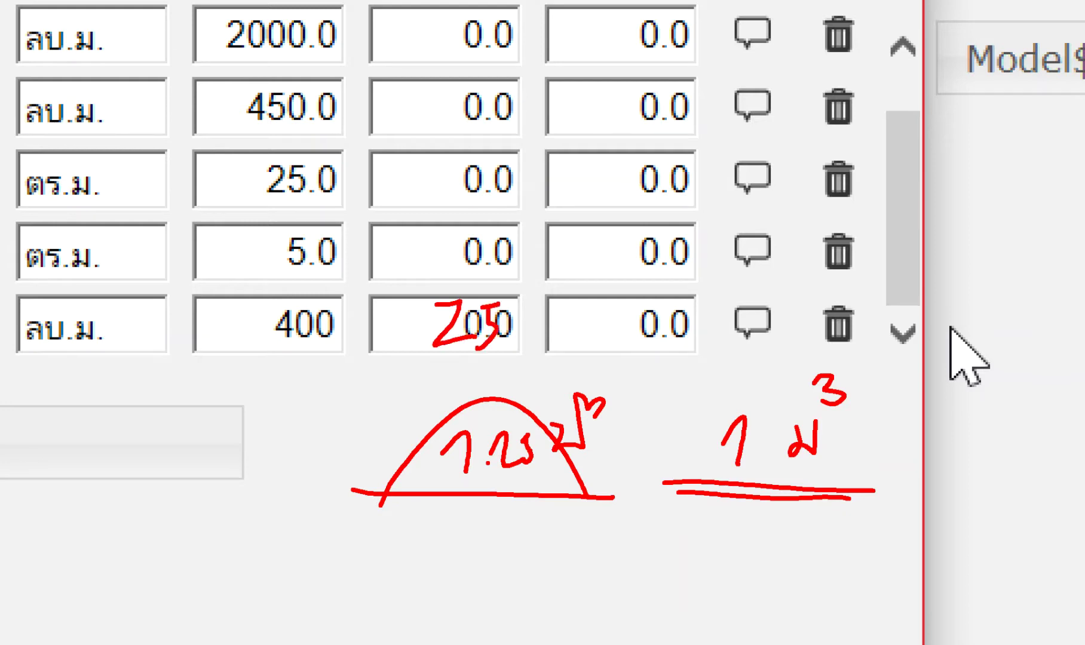
key("Escape")
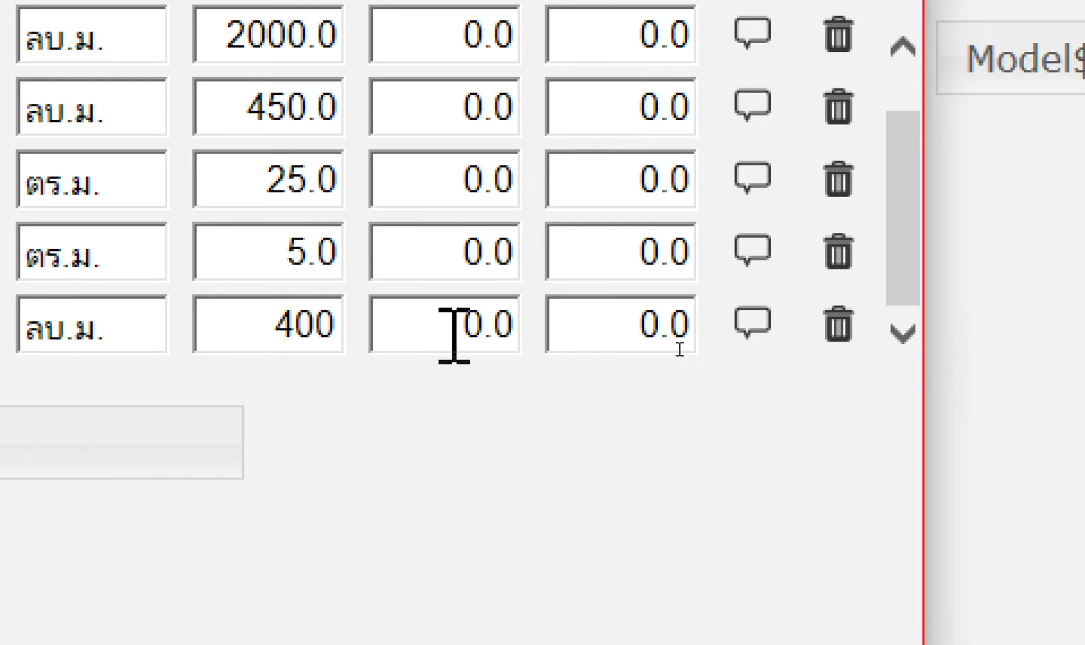
double_click(453, 328)
type("25")
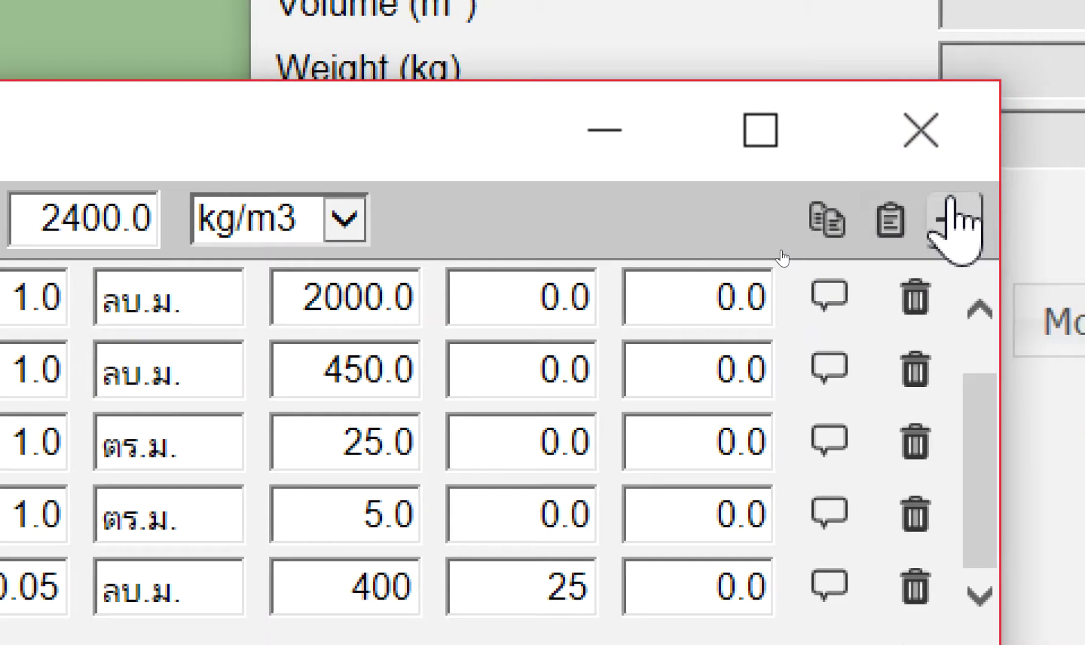
left_click(953, 205)
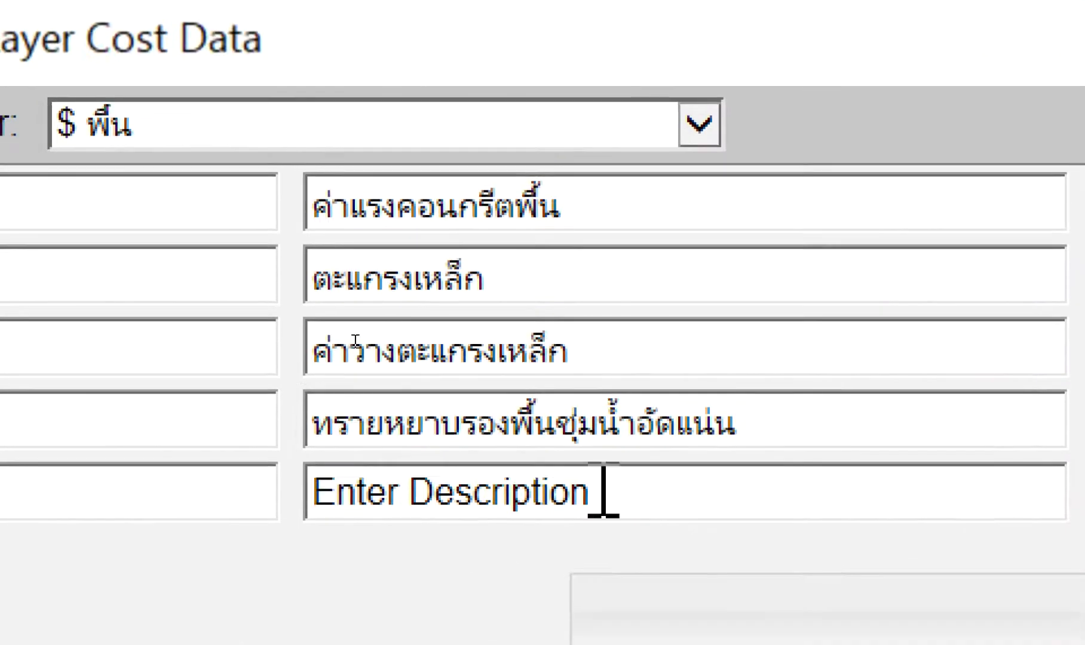
Step: Copy the sand-base description into the new row, prefixed with ค่าแรง
left_click_drag(775, 418, 241, 417)
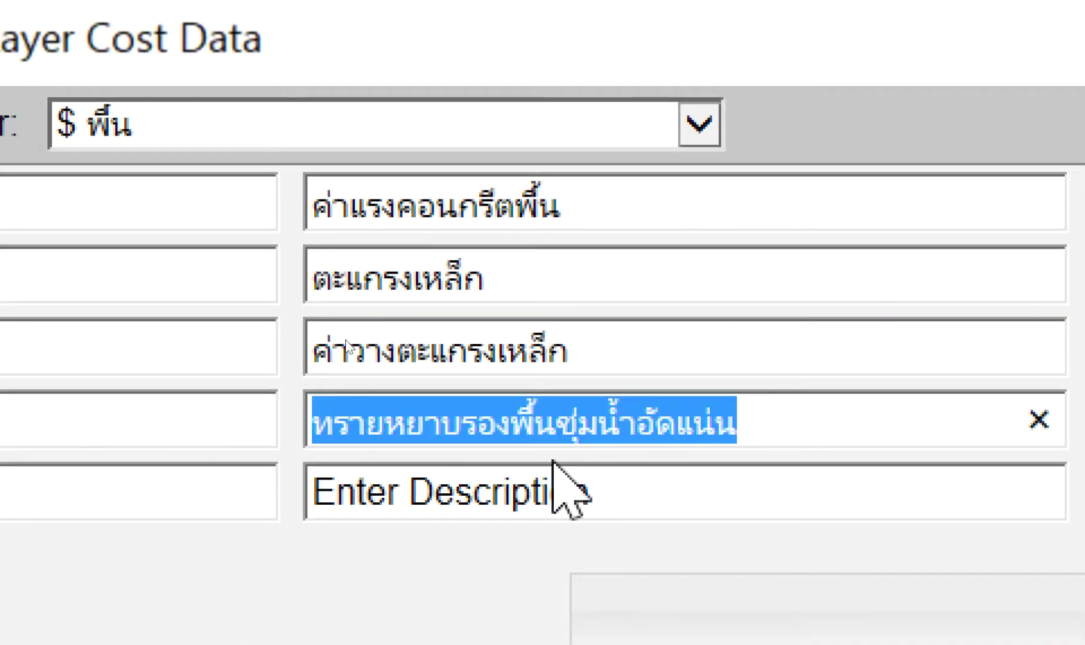
key("ctrl+c")
key("Tab")
key("ctrl+v")
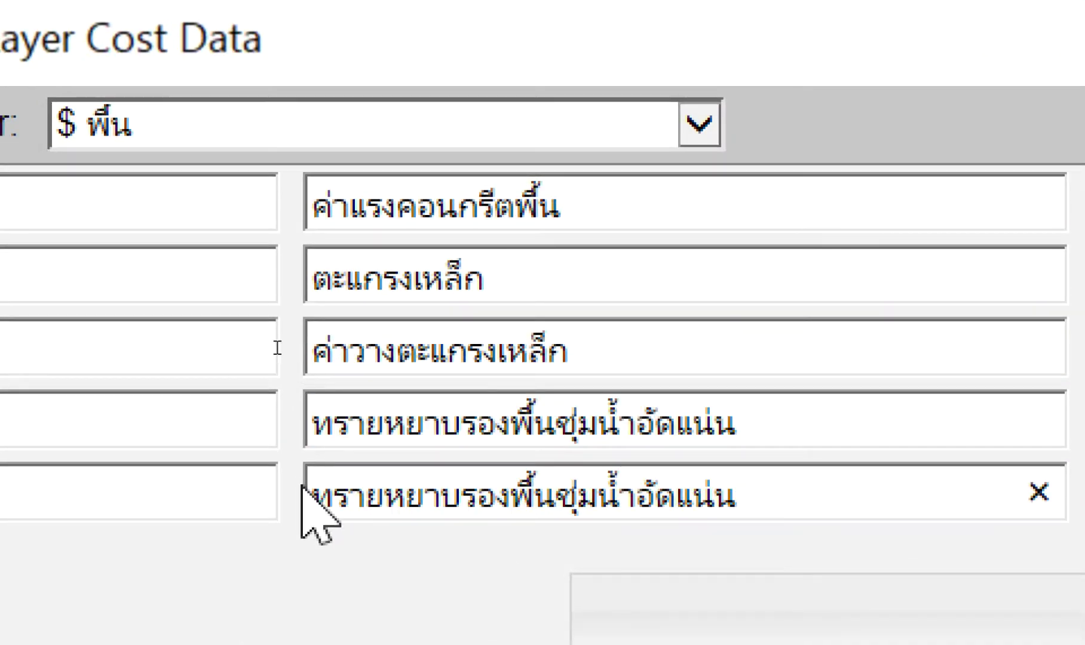
type("8")
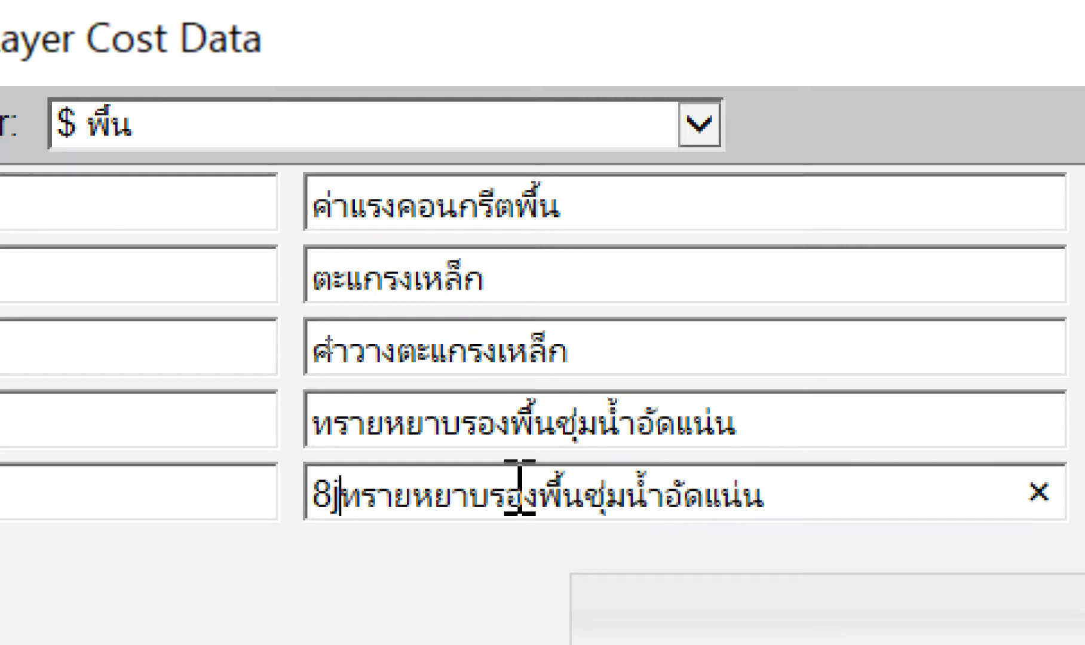
key("BackSpace")
type("ค่าแรง")
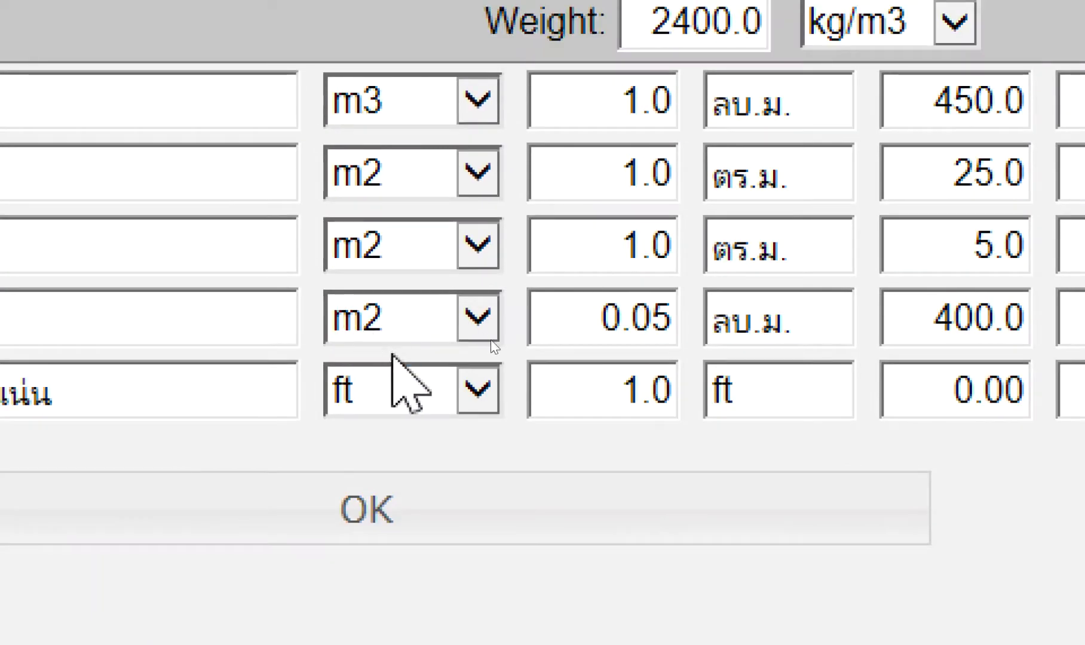
Step: Measure the labour row in m2 with unit ลบ.ม. copied from the row above
left_click(421, 389)
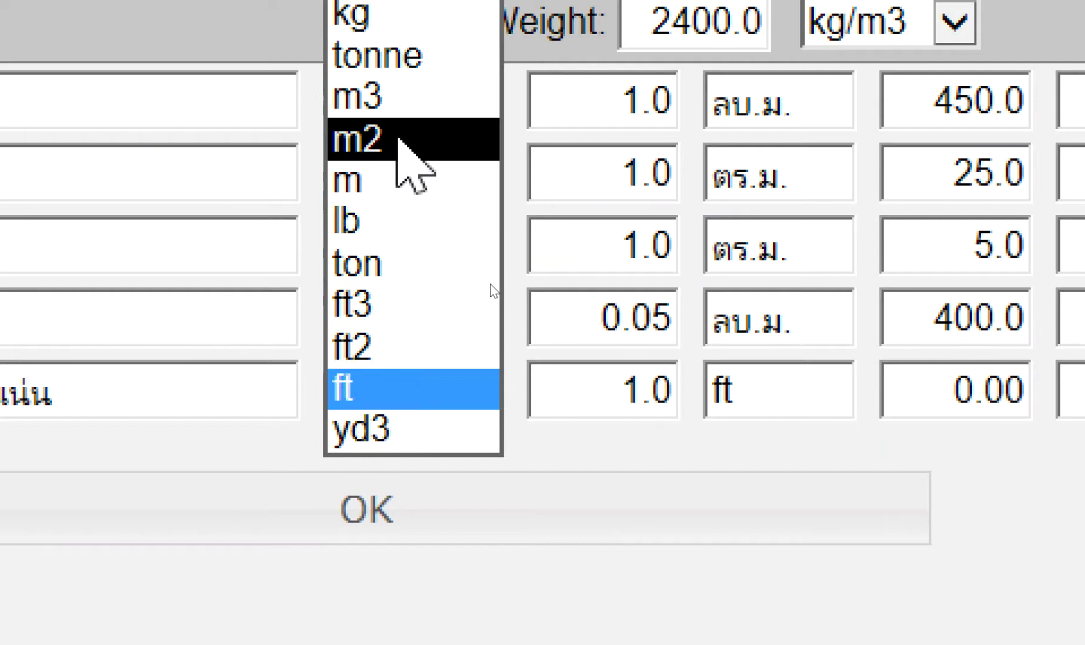
left_click(398, 141)
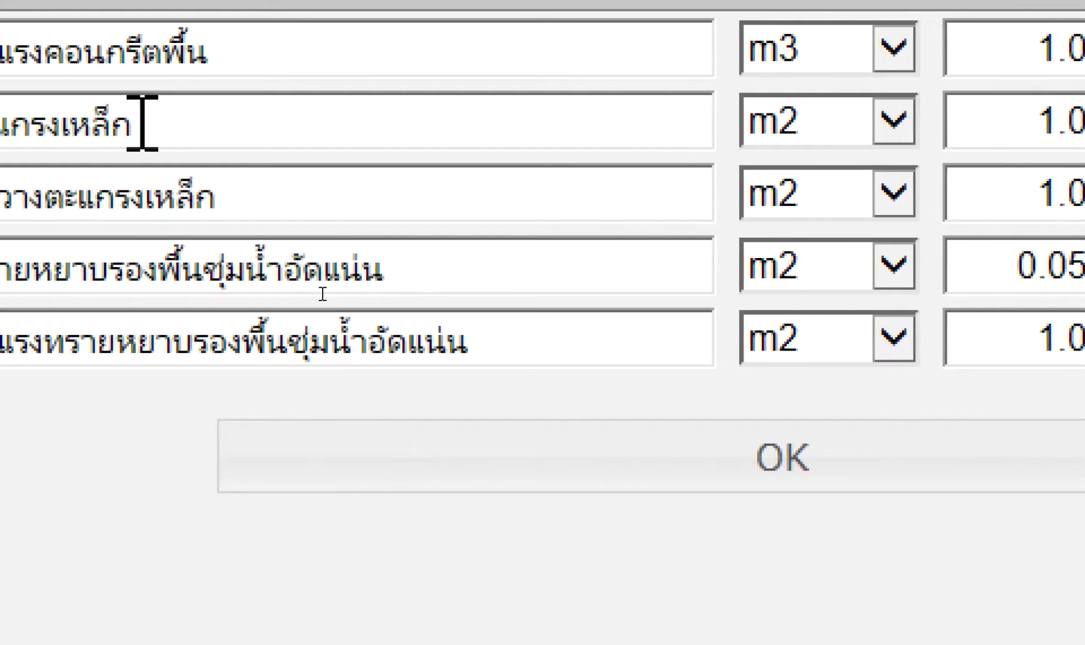
double_click(807, 269)
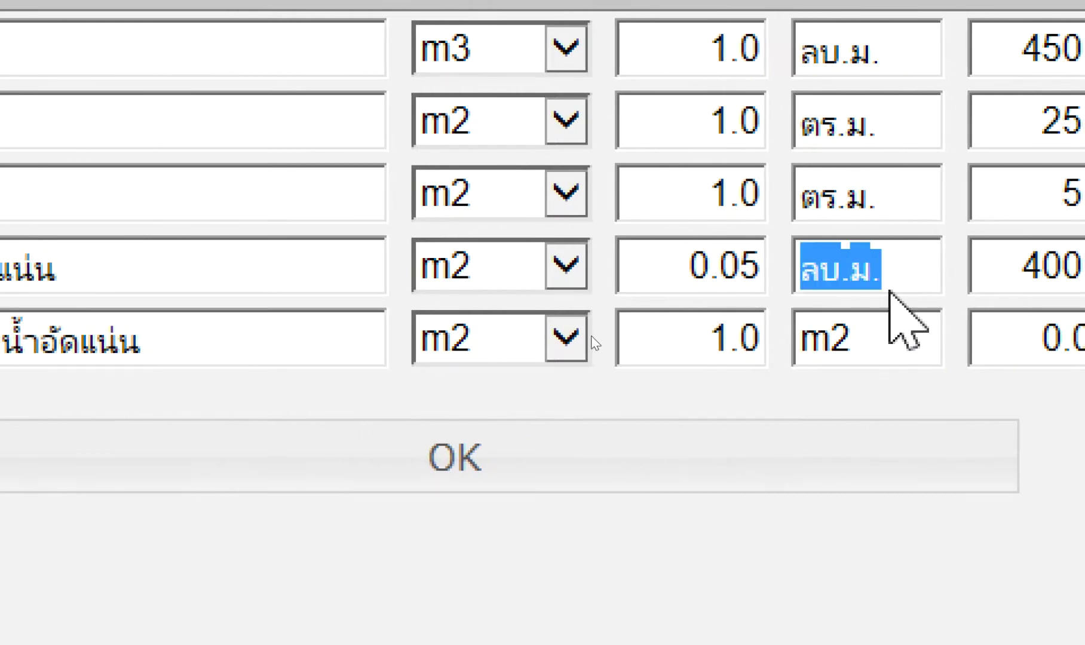
key("ctrl+c")
double_click(860, 326)
key("ctrl+v")
Step: Copy the 0.05 factor into the labour row and price it at 99
left_click(697, 266)
left_click_drag(700, 266, 782, 259)
key("ctrl+c")
double_click(703, 332)
key("ctrl+v")
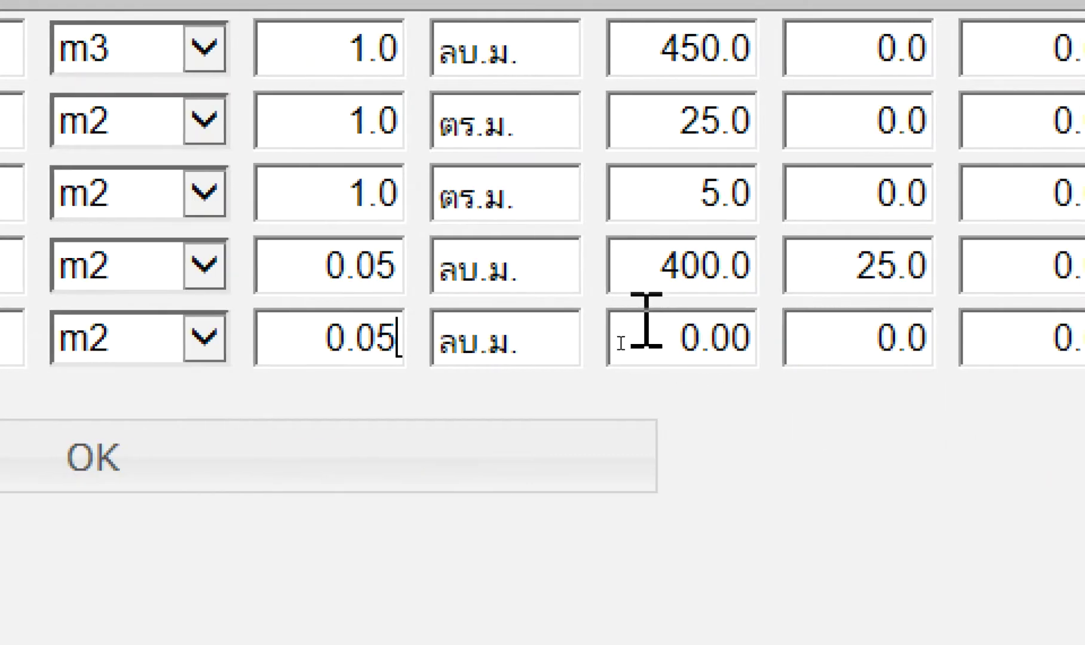
double_click(662, 346)
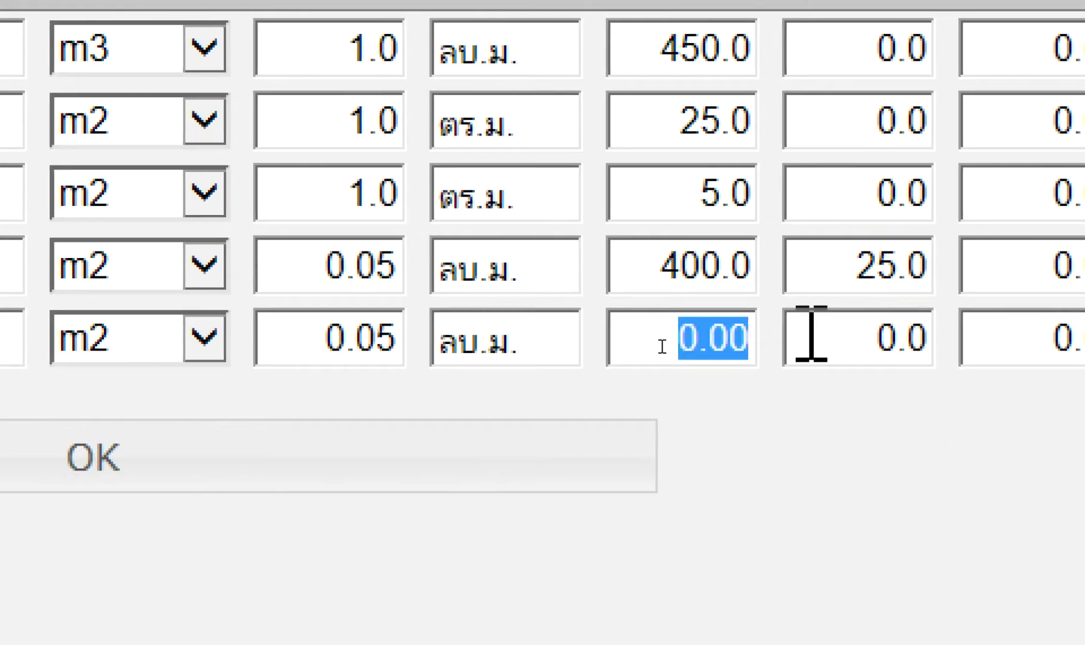
type("99")
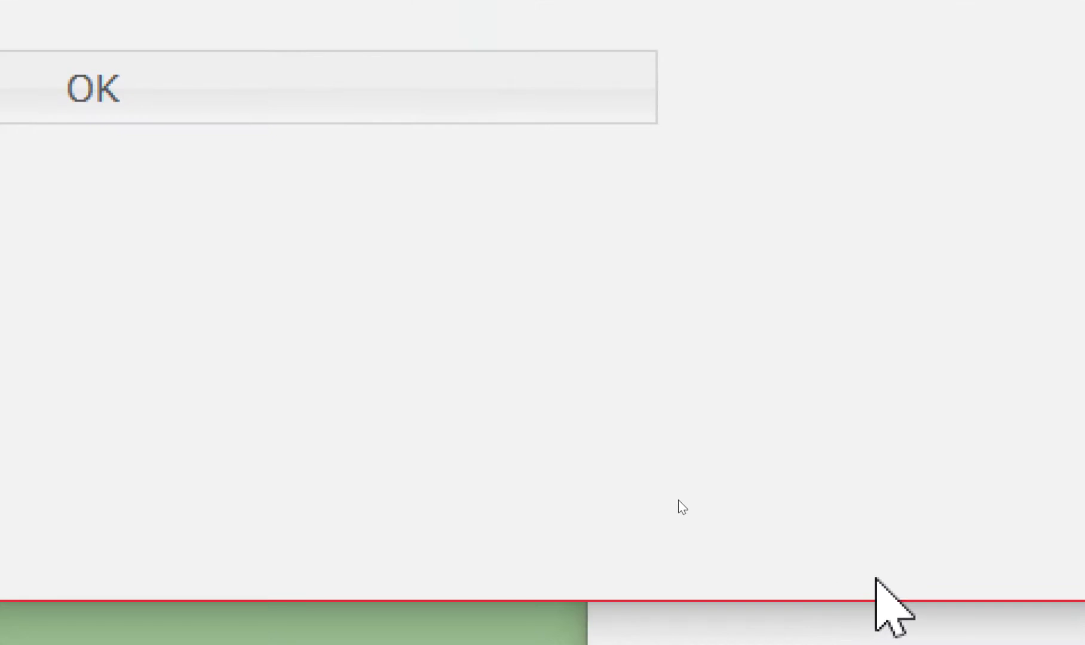
left_click_drag(341, 288, 887, 257)
left_click_drag(338, 338, 902, 310)
left_click_drag(368, 373, 915, 336)
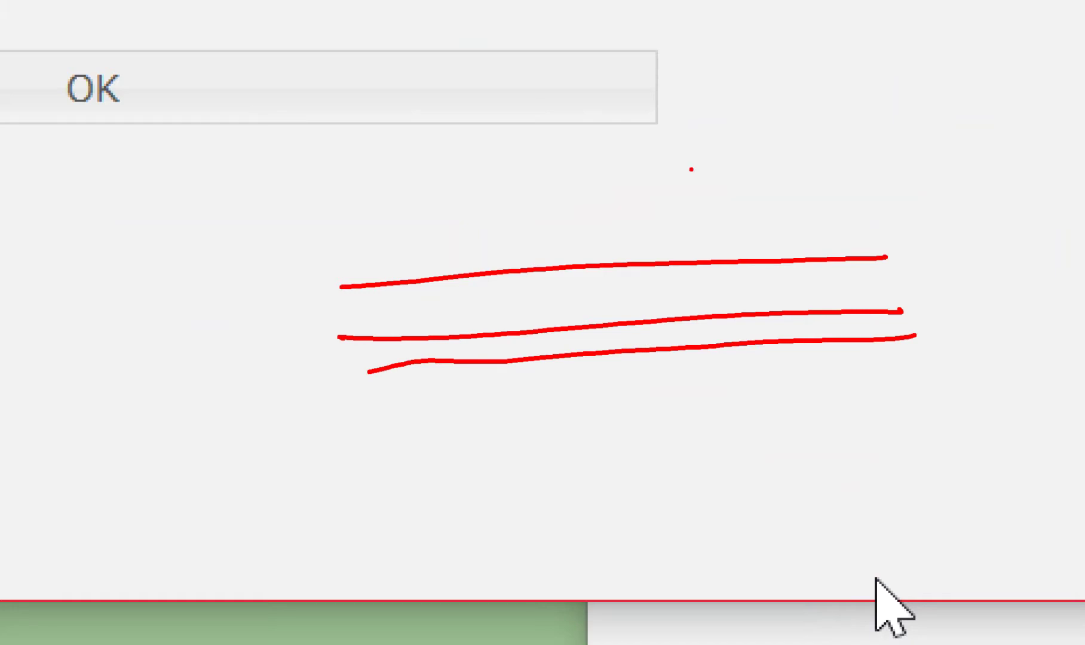
left_click_drag(332, 252, 862, 233)
left_click_drag(351, 295, 859, 257)
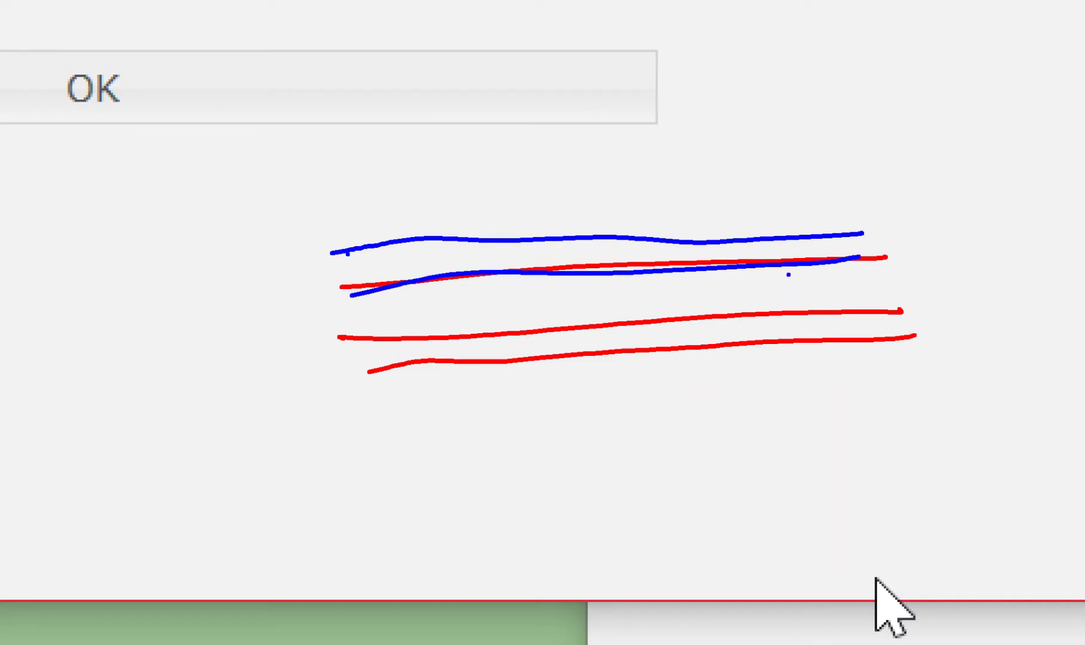
left_click_drag(551, 291, 527, 306)
left_click_drag(669, 293, 693, 286)
left_click_drag(895, 273, 860, 290)
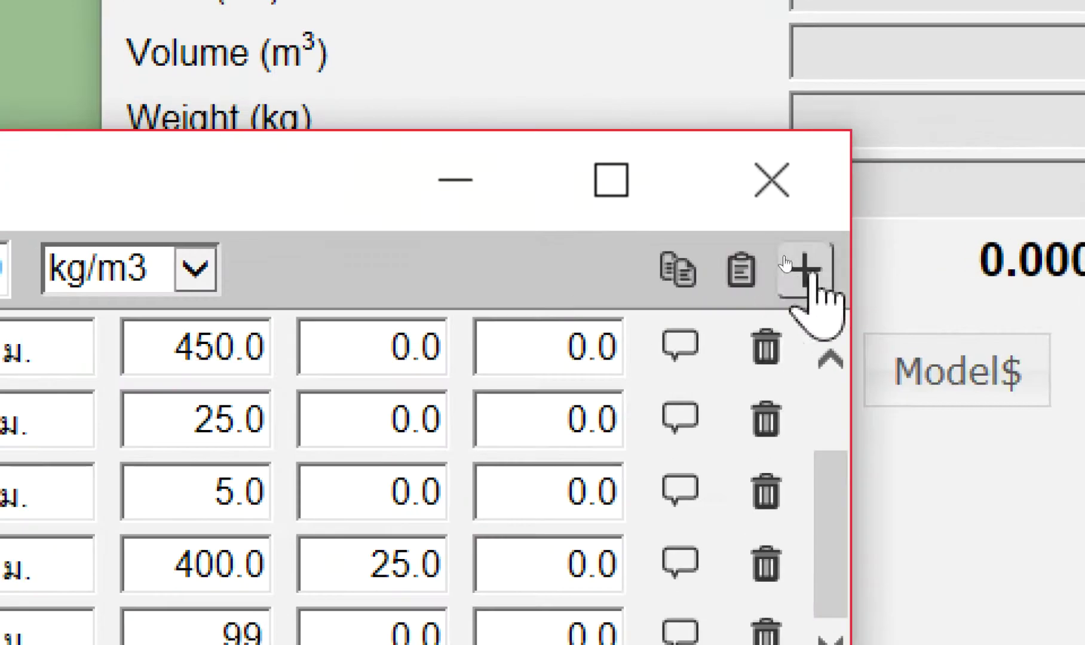
Step: Add a new cost row with the description 'ปูกระเบื้อง (รวมปูนทราย)'
left_click(785, 263)
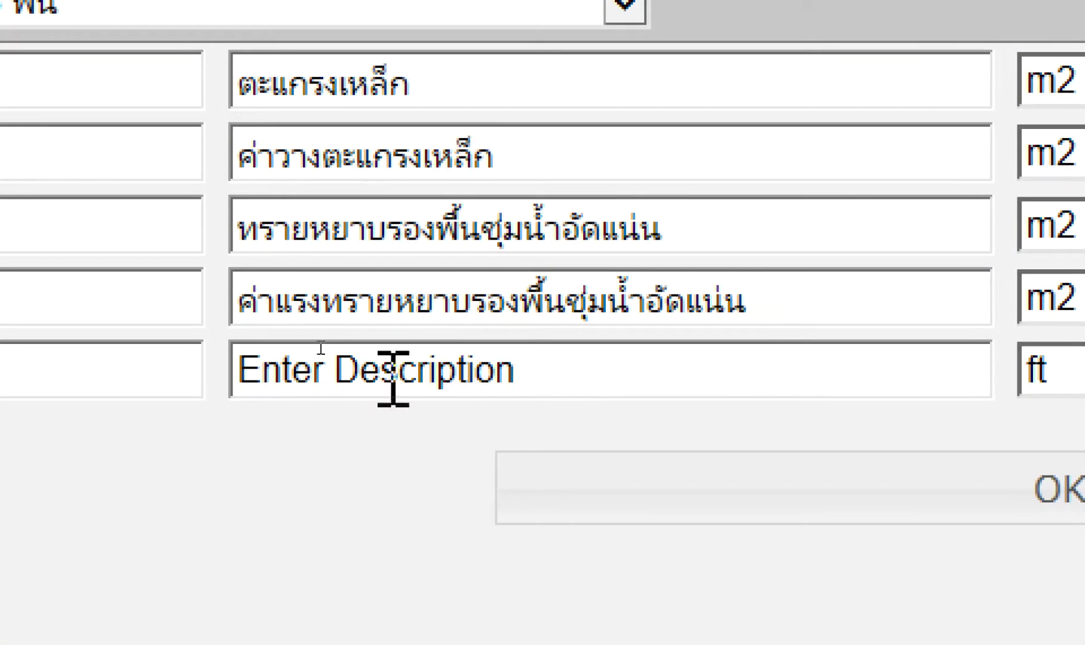
left_click(304, 386)
type("8")
key("BackSpace")
type("ปูกรี้")
key("BackSpace")
key("BackSpace")
type("ะเบ")
type("้อง รวม")
key("BackSpace")
key("BackSpace")
key("BackSpace")
type("(")
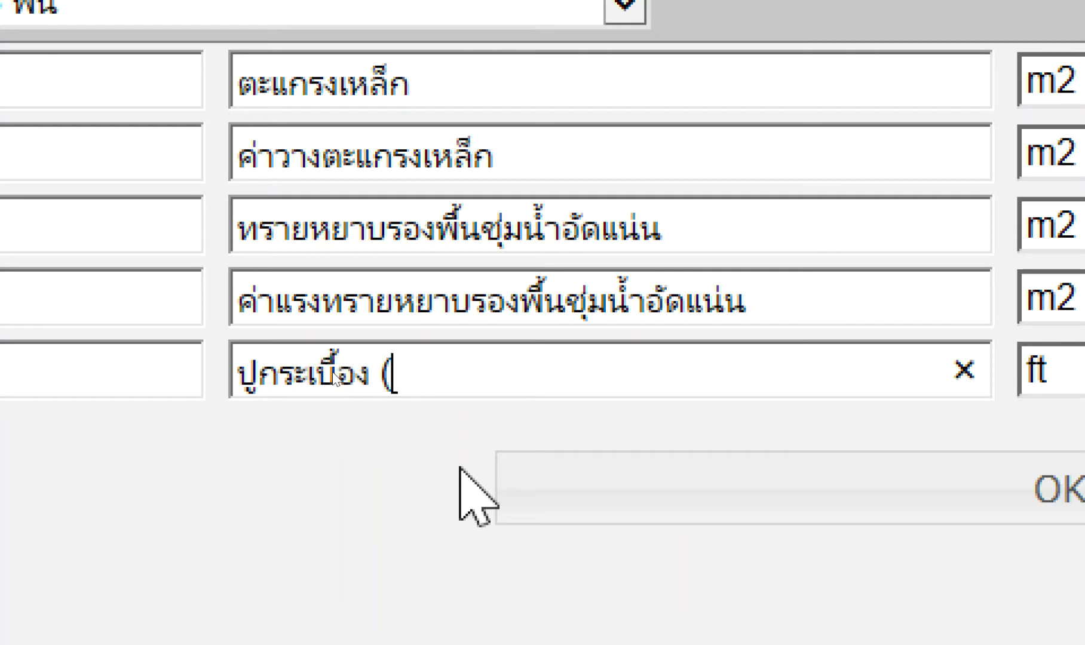
type("รวมป๔")
key("BackSpace")
type("ูนทราย)")
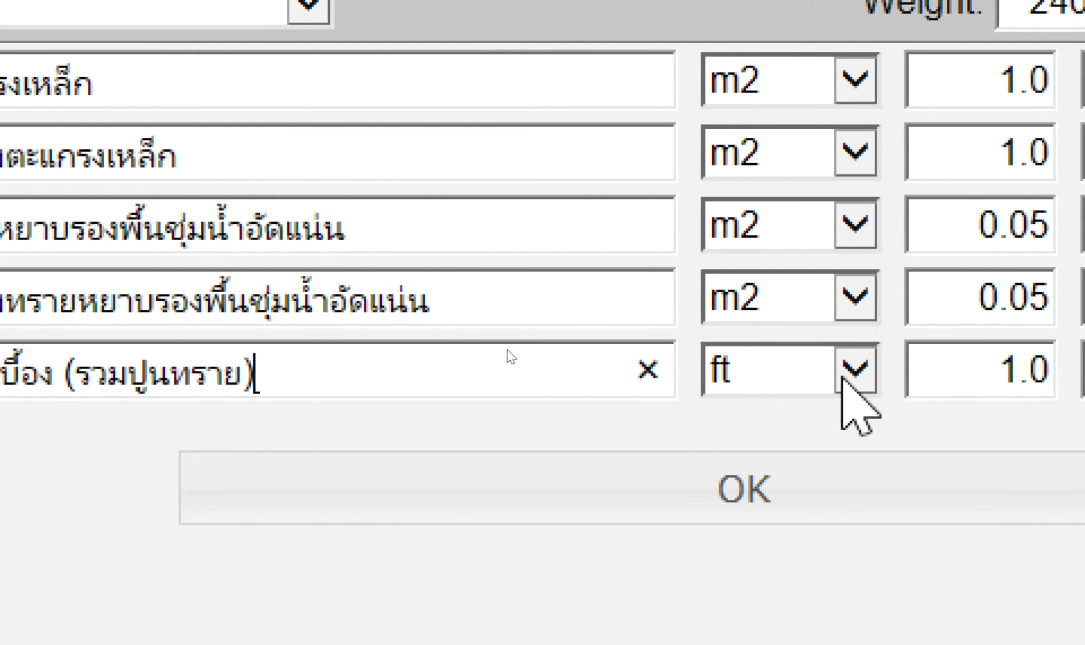
Step: Set the tiling row's unit to m2 with the unit label ตร.ม
left_click(854, 371)
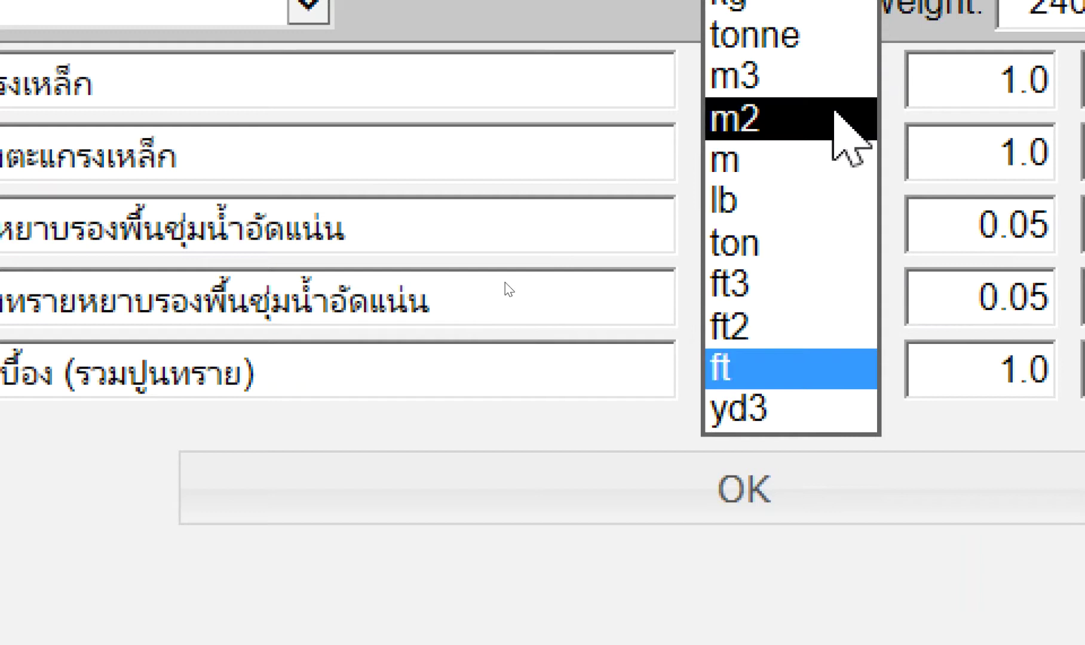
left_click(835, 123)
left_click(833, 380)
left_click_drag(833, 381, 881, 392)
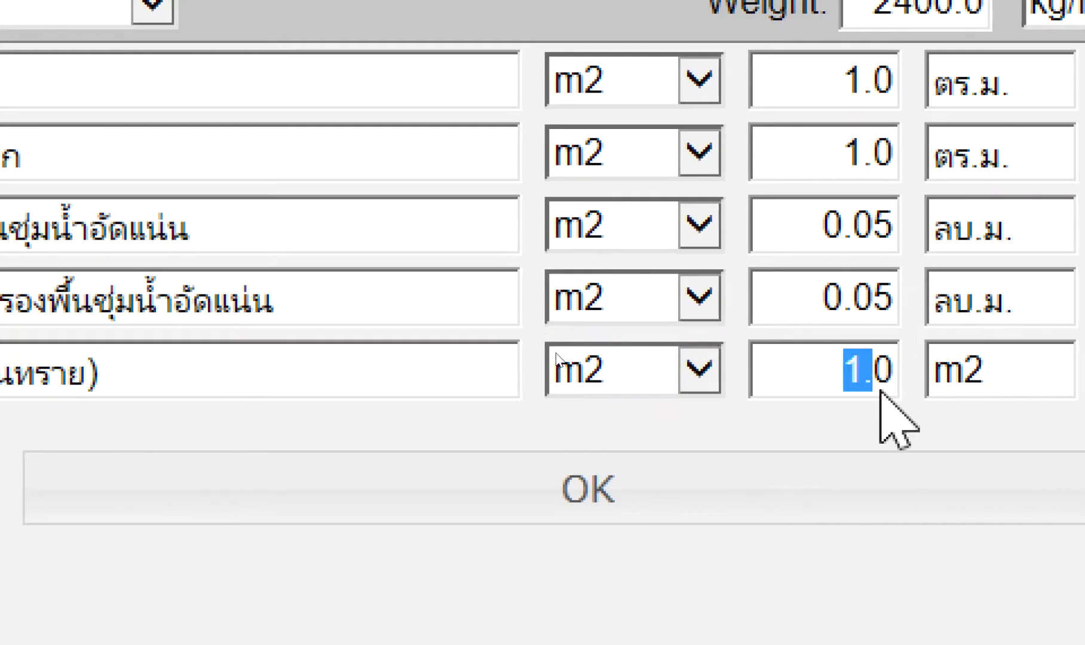
key("Tab")
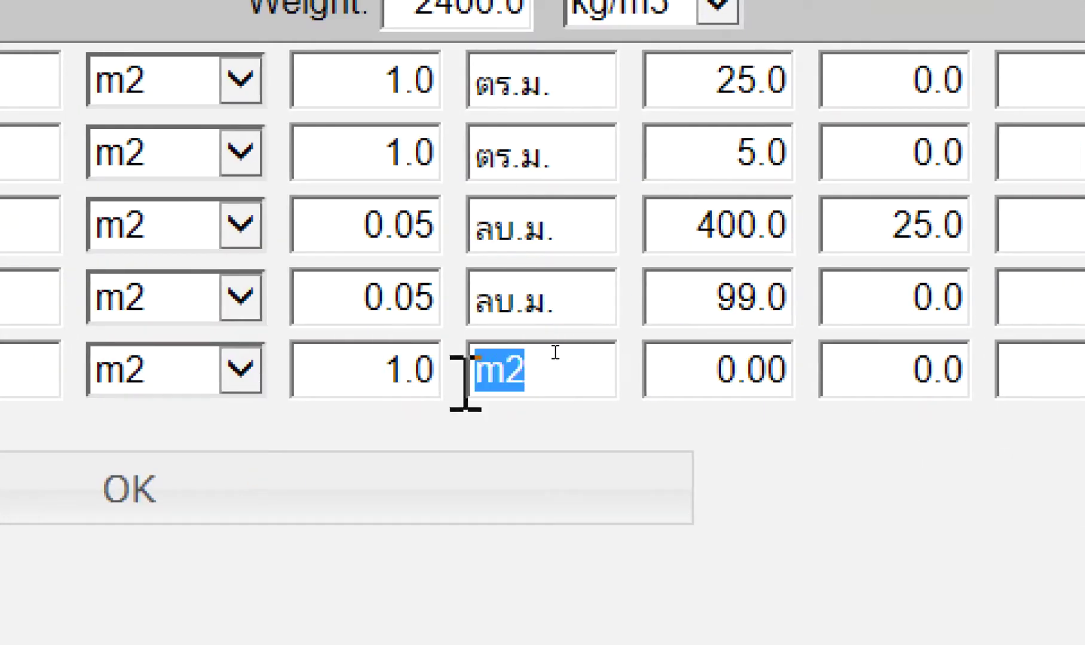
type("ตร.")
type("ใ")
key("BackSpace")
type("ม.")
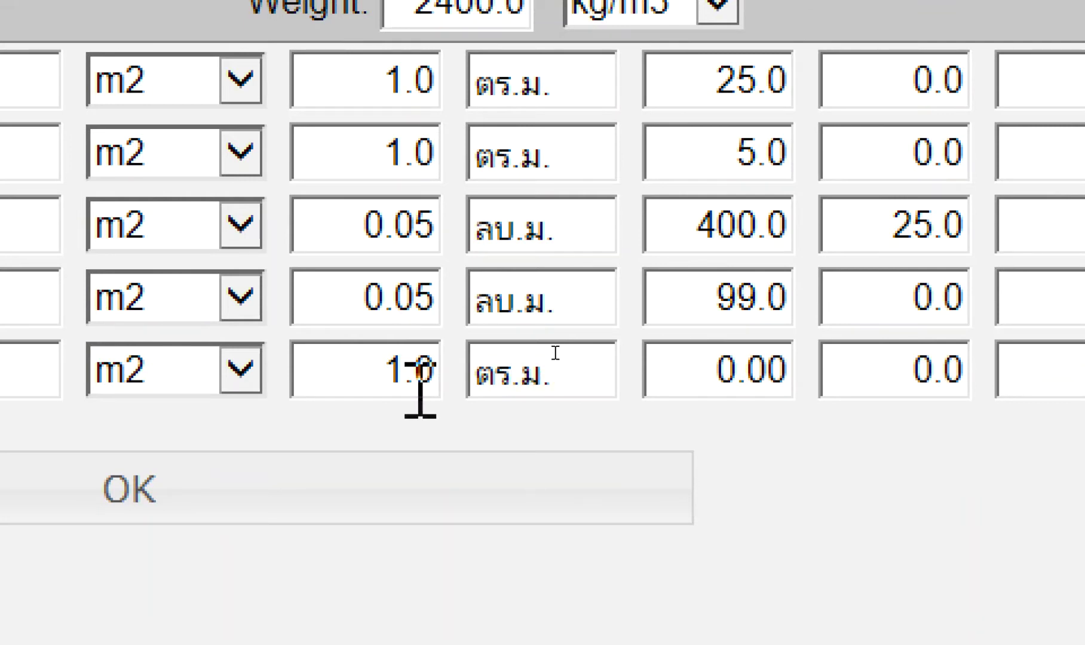
Step: Give the tiling row quantity 1 and unit price 350
left_click(387, 370)
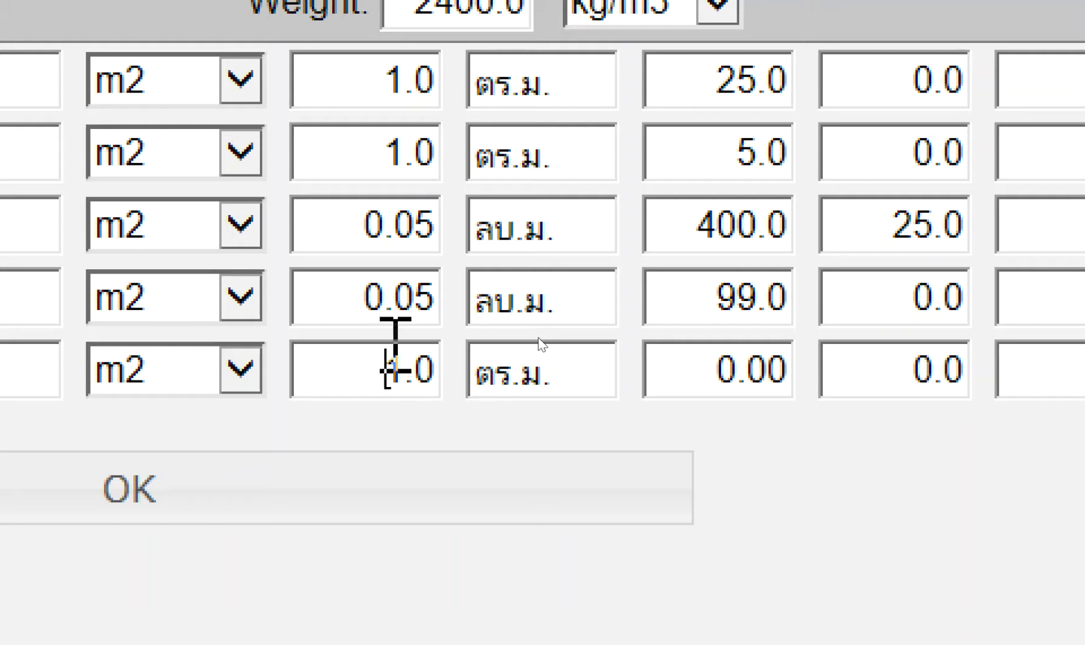
left_click_drag(361, 370, 433, 371)
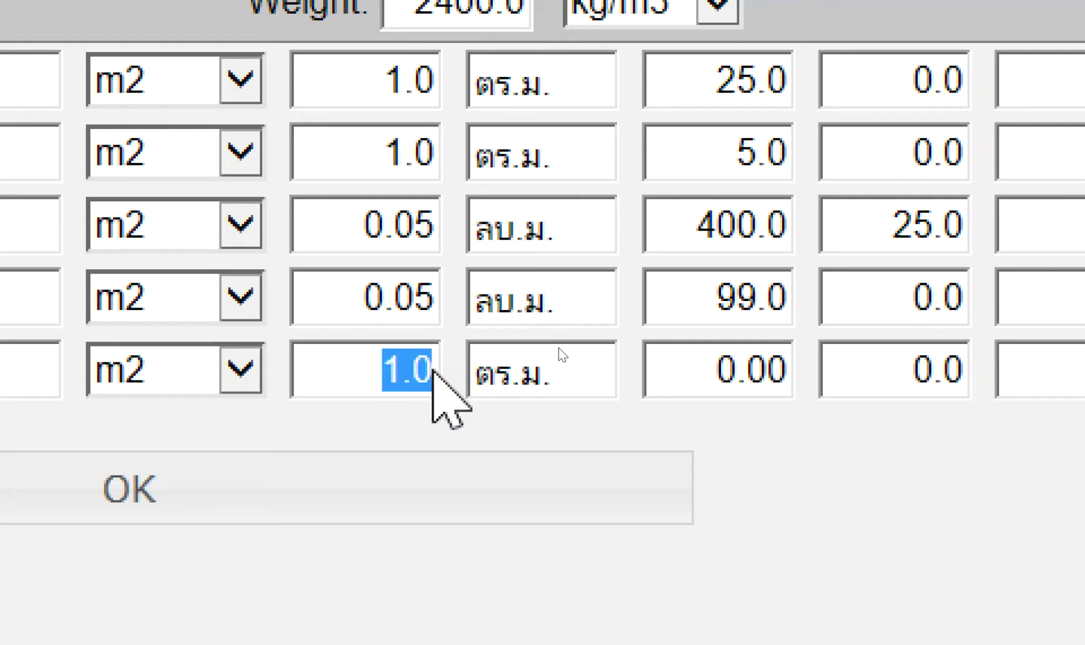
type("3")
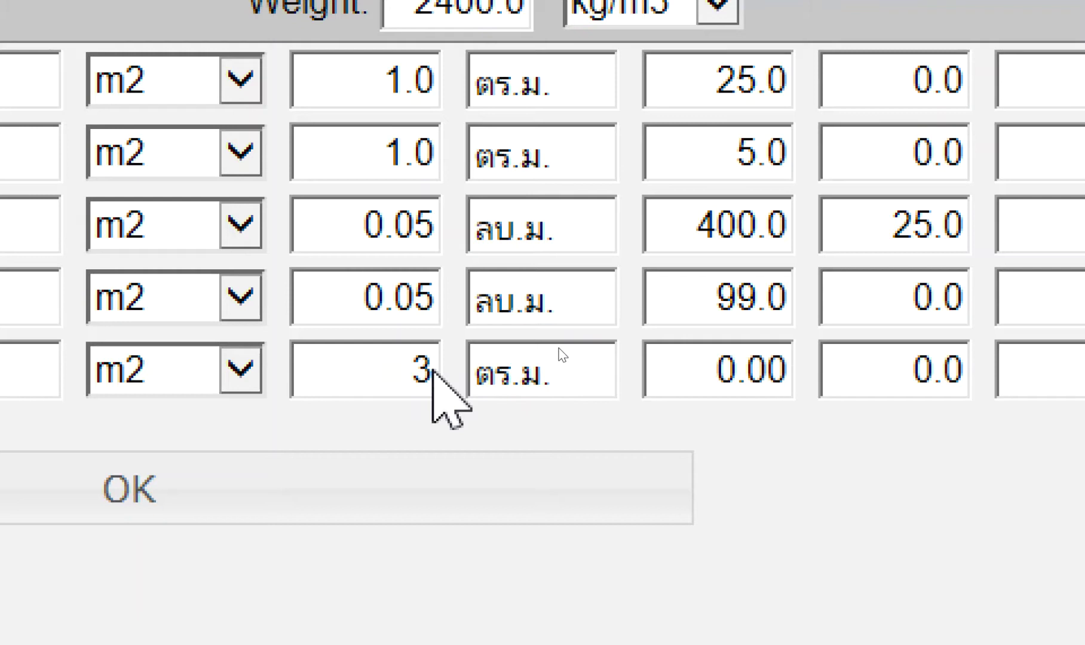
type("50")
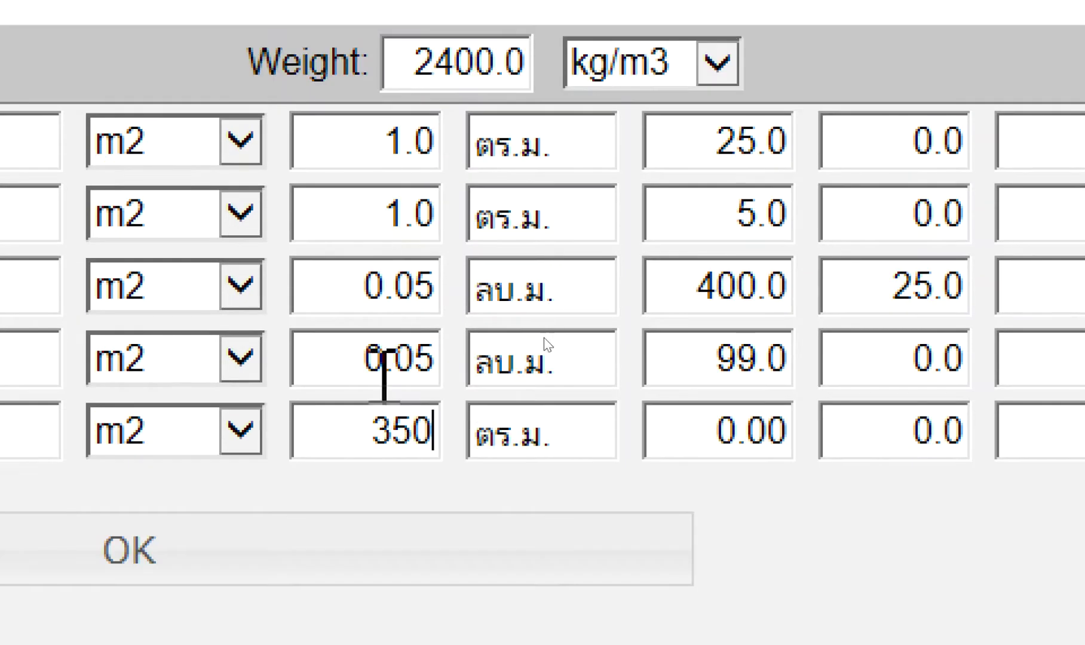
left_click_drag(375, 441, 468, 439)
type("1")
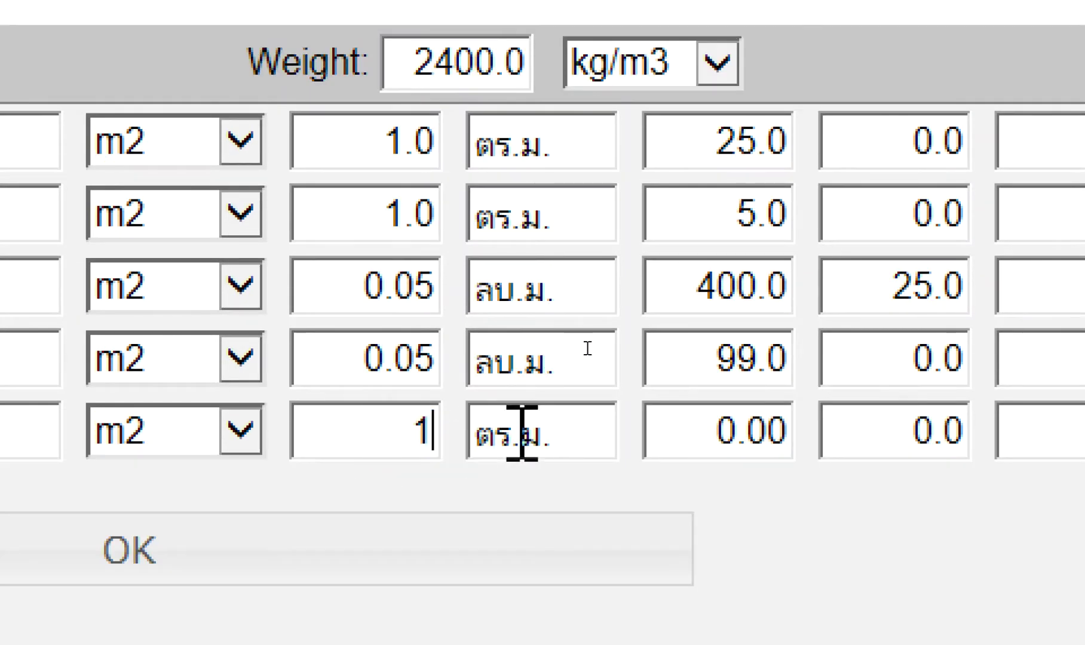
left_click_drag(716, 431, 818, 390)
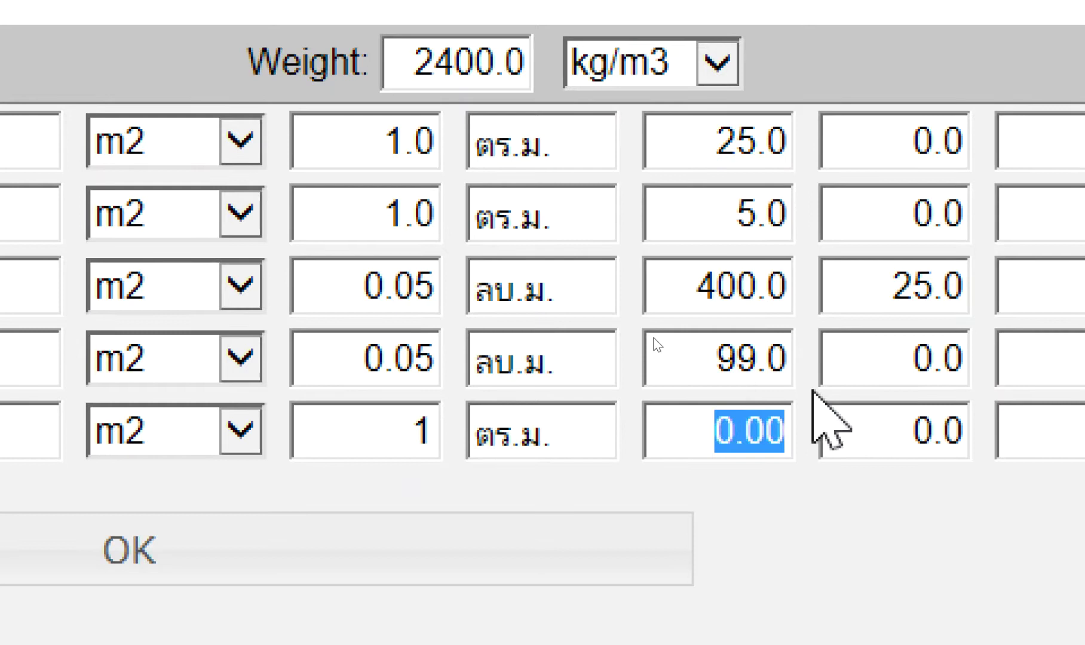
type("350")
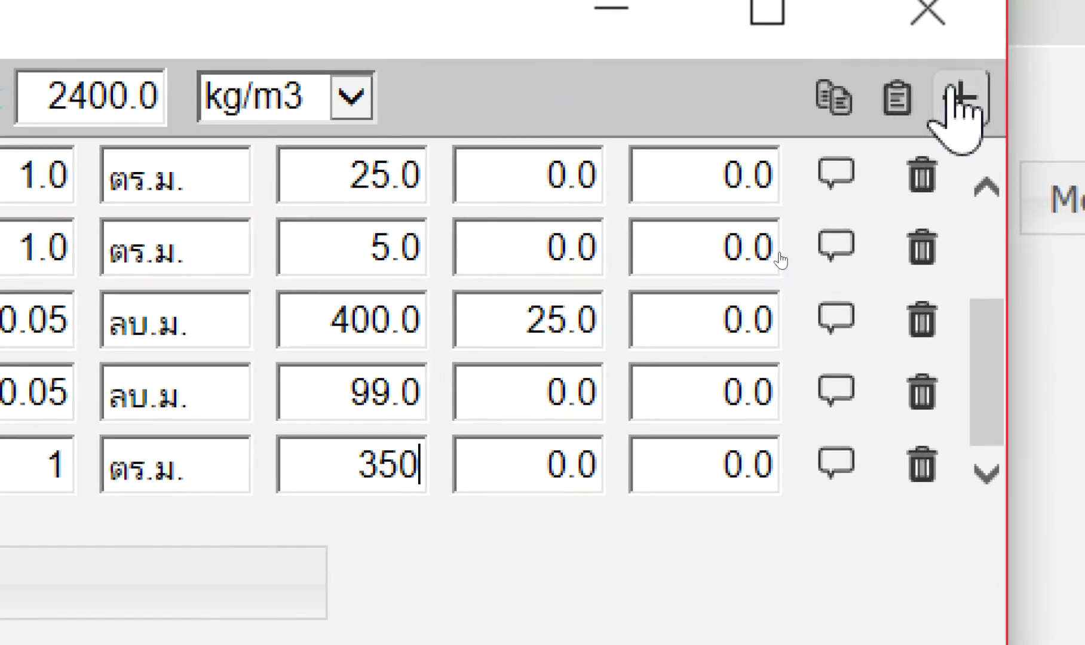
Step: Add a fifth cost row described 'ค่าแรงปูกระเบื้อง' by copying ปูกระเบื้อง and prefixing ค่าแรง
left_click(959, 95)
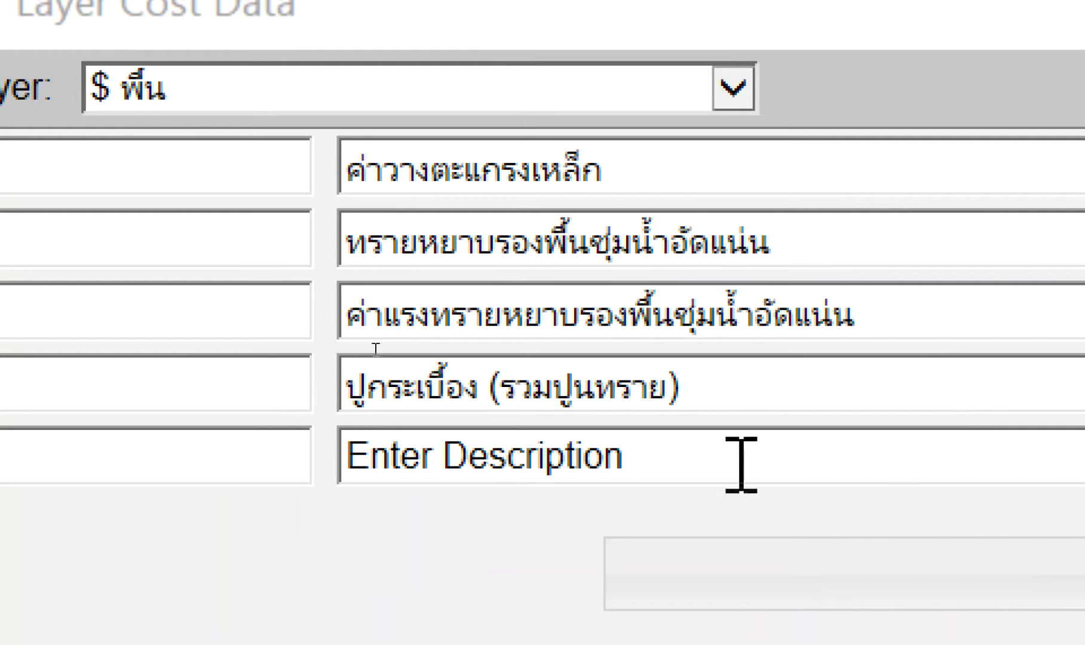
left_click_drag(739, 456, 472, 457)
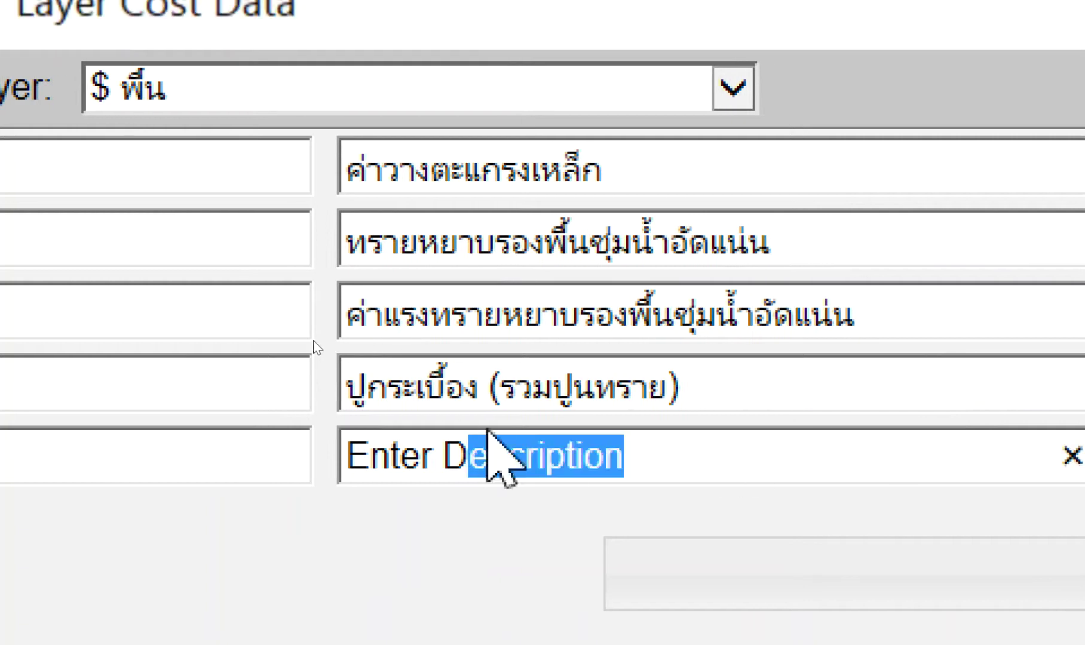
left_click(619, 386)
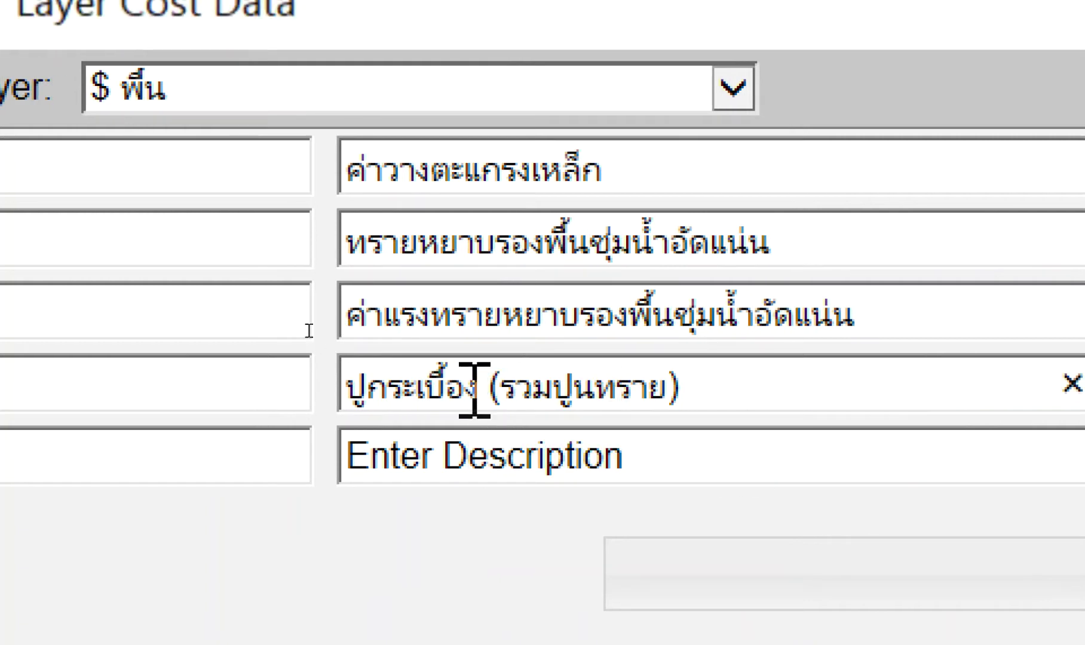
left_click_drag(478, 388, 263, 388)
key("ctrl+c")
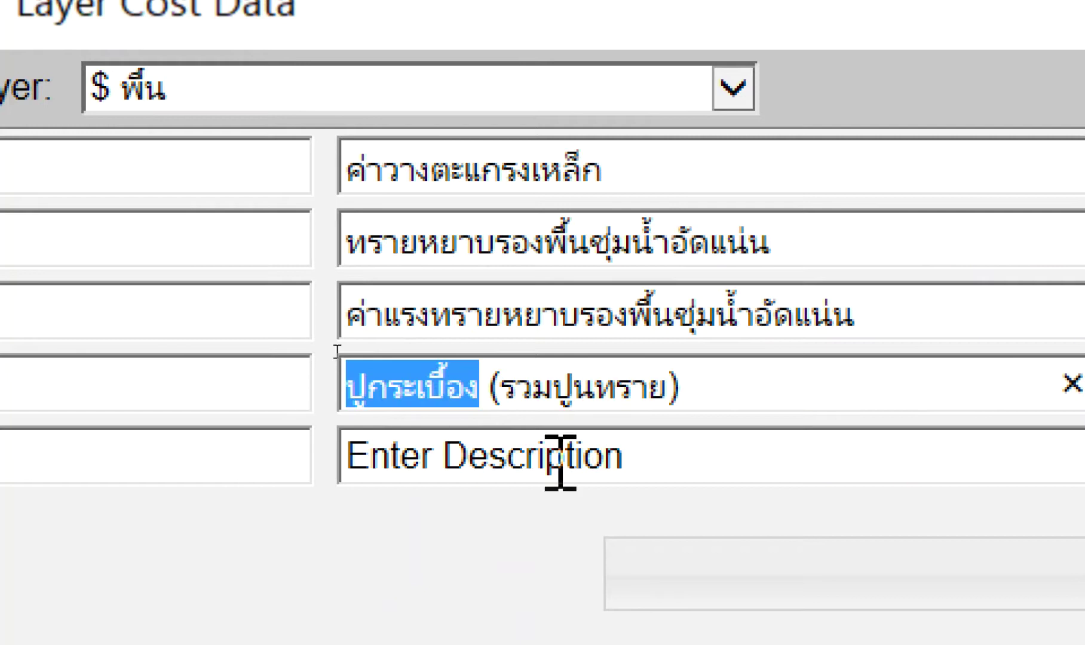
left_click_drag(652, 457, 314, 455)
key("ctrl+v")
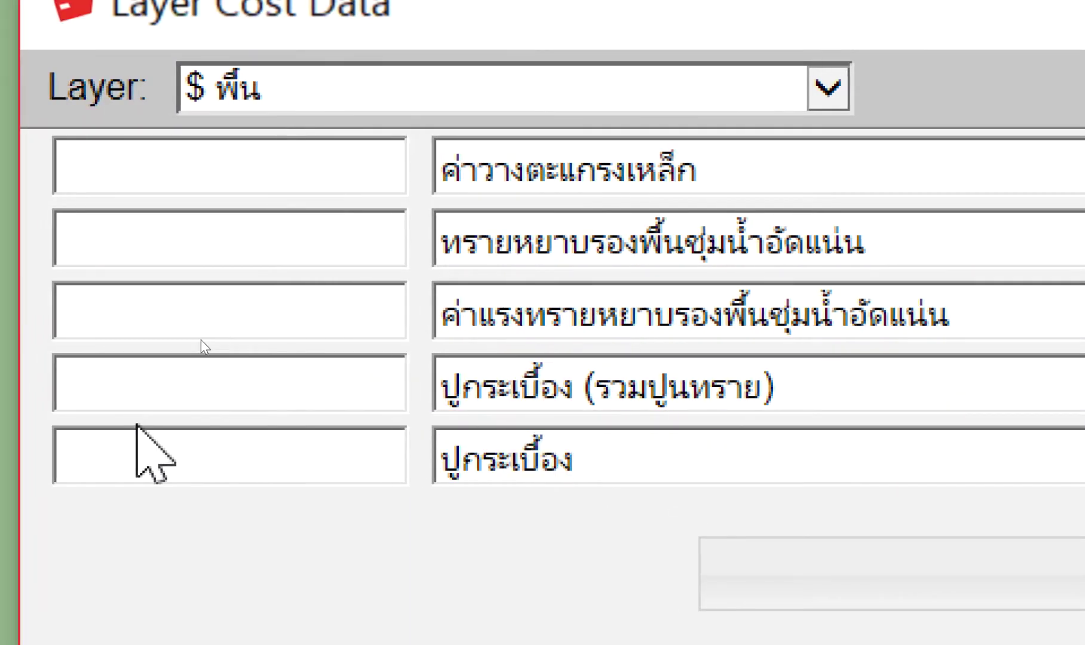
key("Home")
type("8")
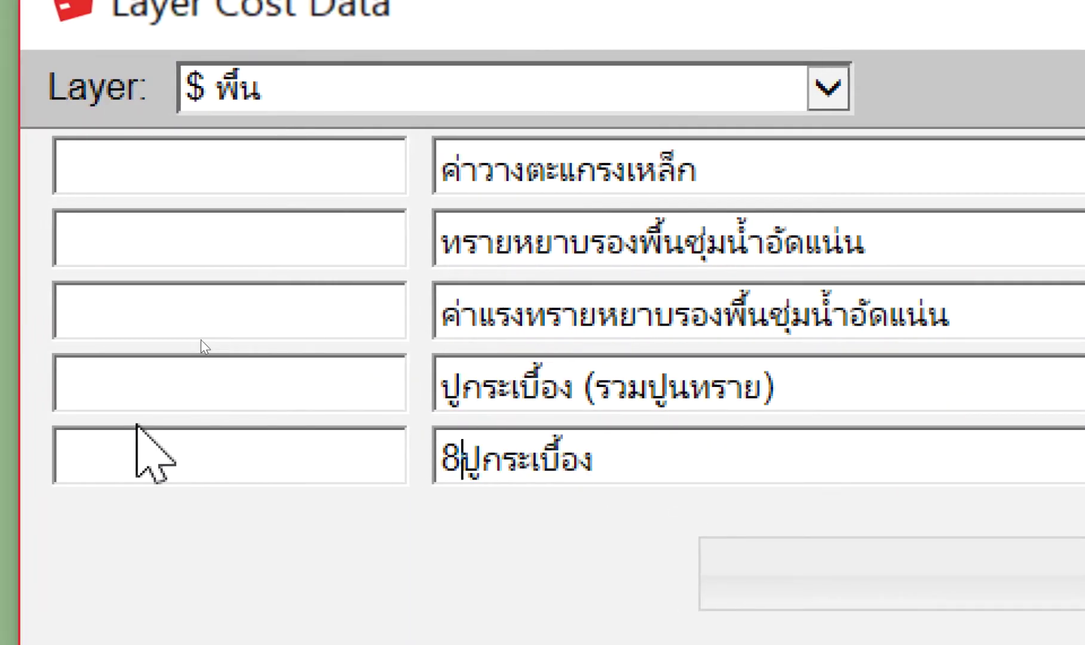
key("BackSpace")
type("ค่าแรง")
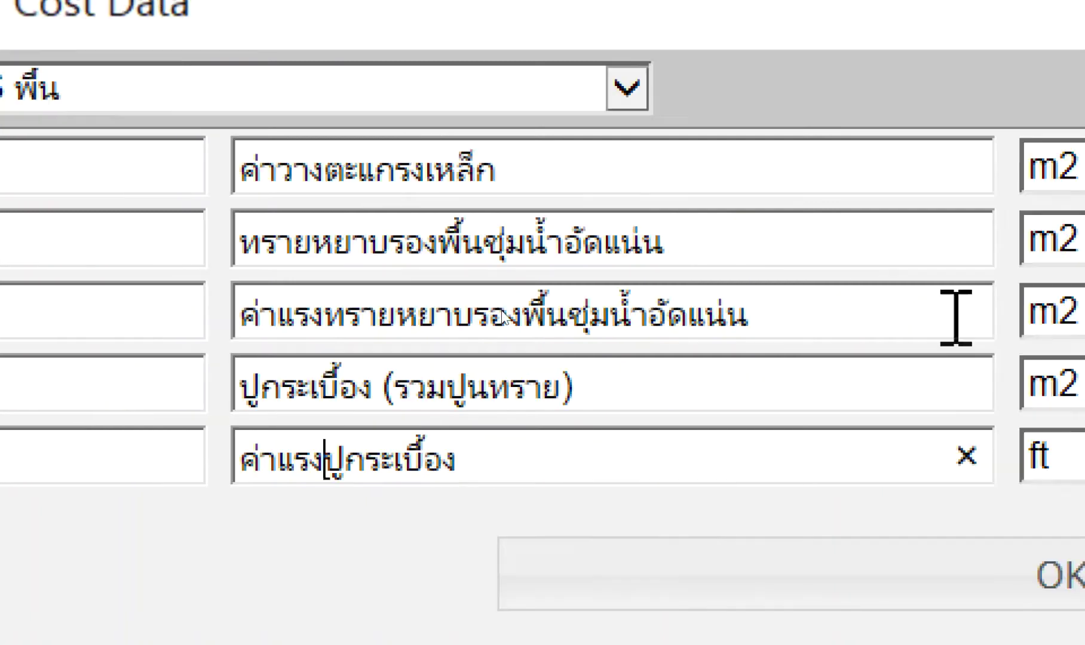
Step: Set the labour row's unit to m2, label ตร.ม., and cost 180
left_click(585, 461)
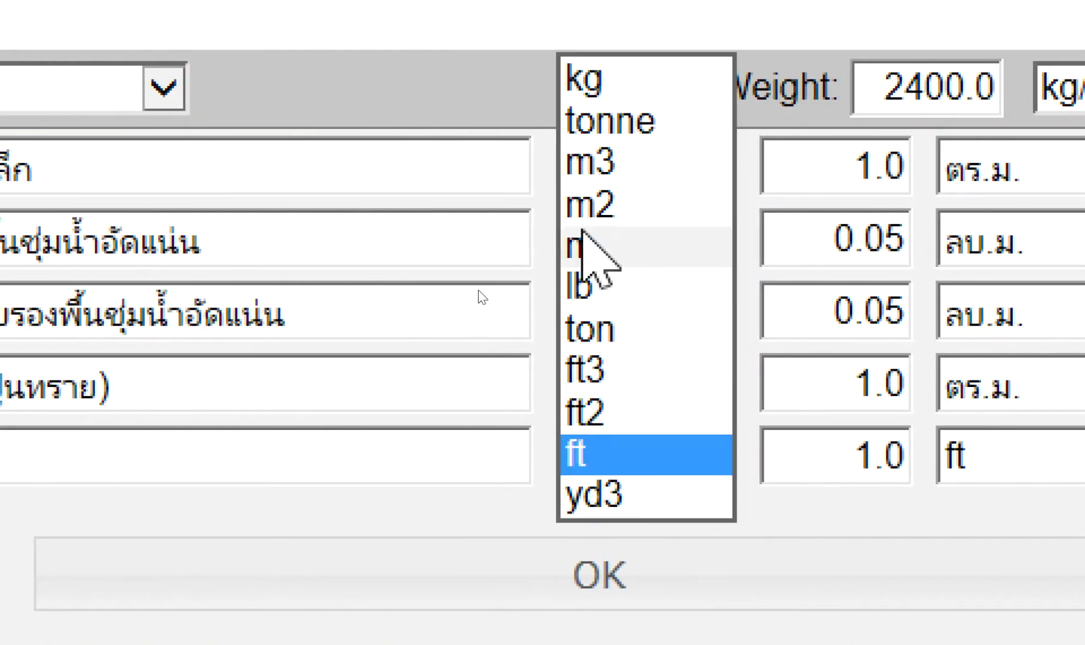
left_click(588, 218)
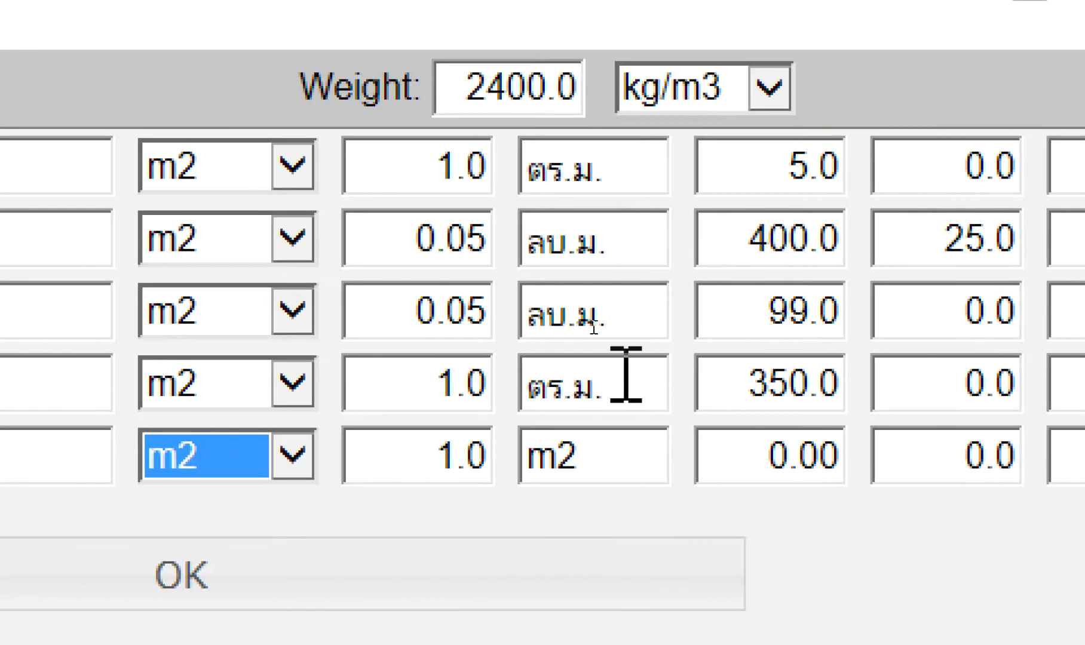
double_click(616, 377)
key("ctrl+c")
left_click(621, 445)
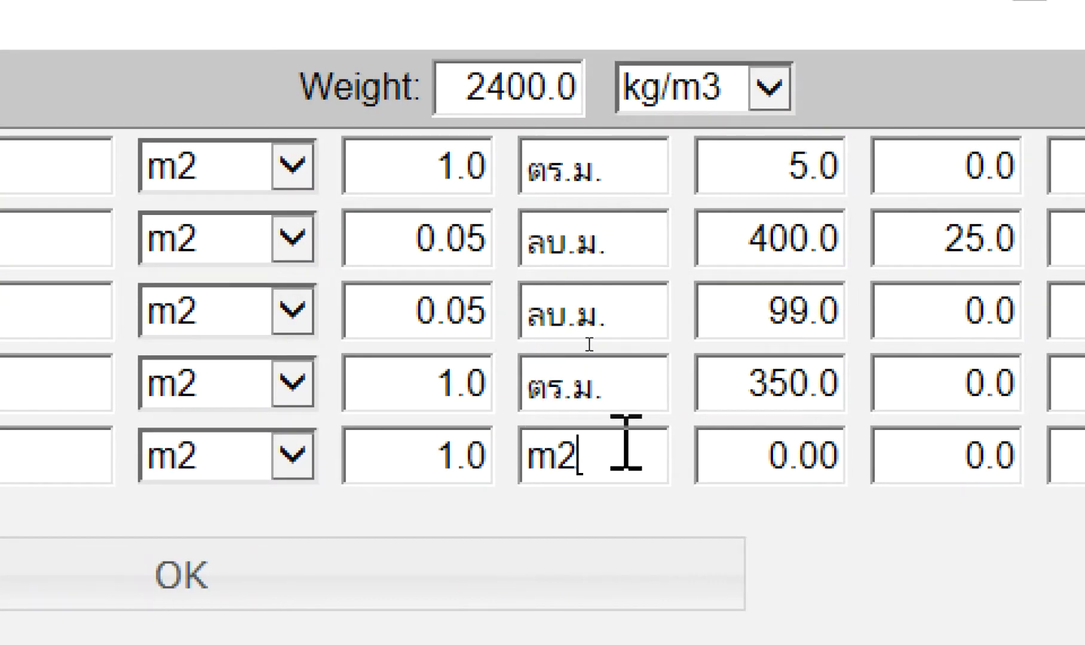
key("BackSpace")
key("BackSpace")
key("ctrl+v")
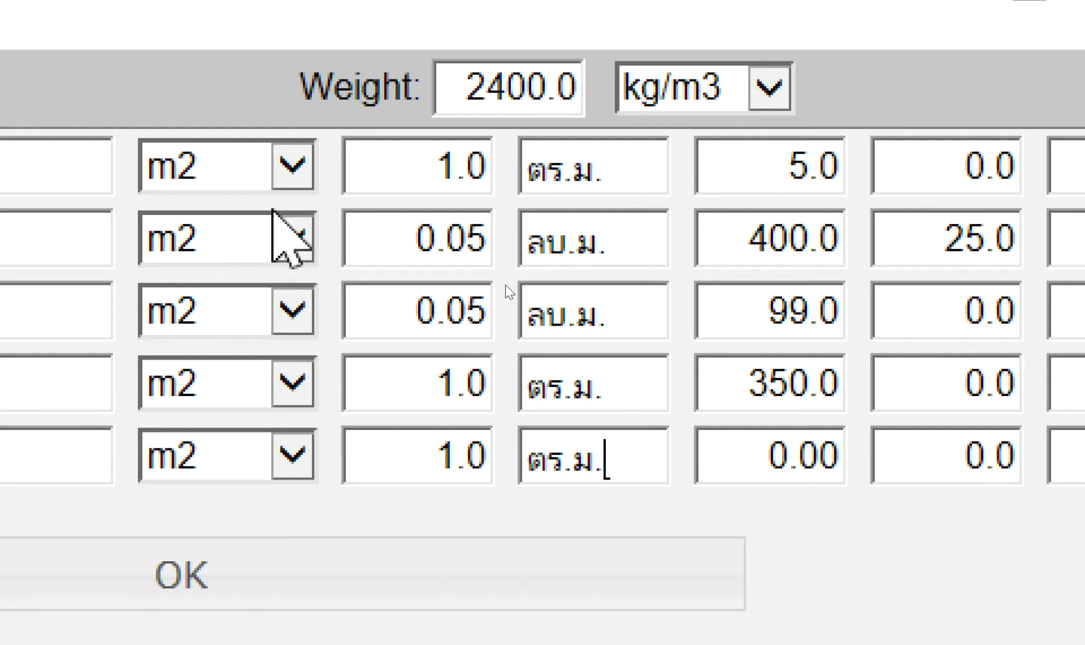
left_click_drag(756, 457, 889, 427)
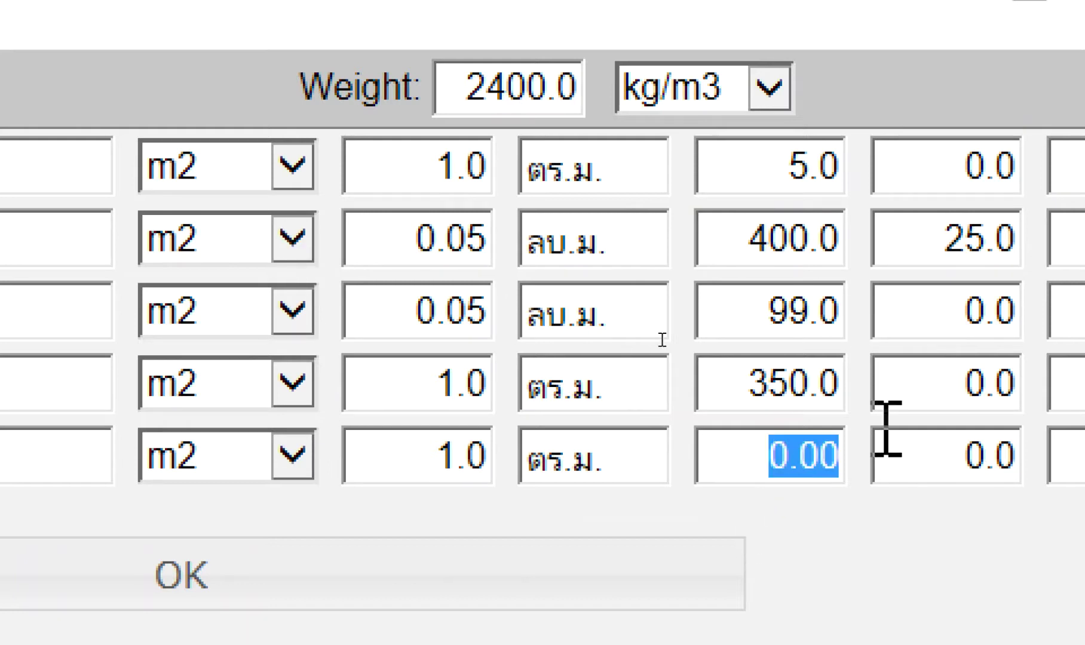
type("180")
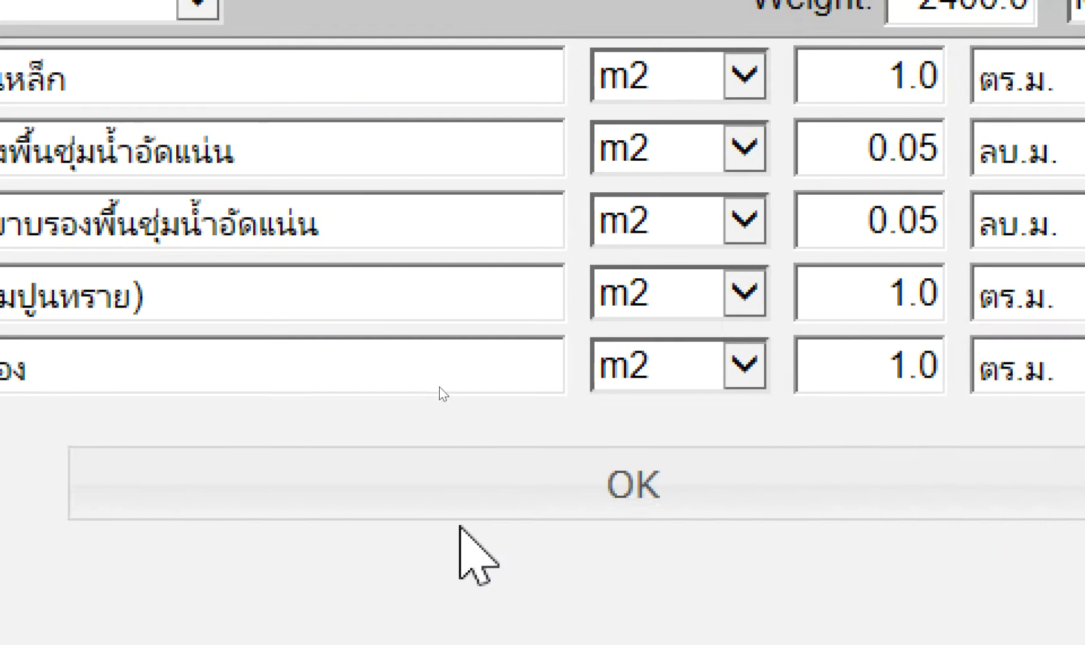
Step: Save the layer costs and show the small slab's itemised breakdown totalling 834.950
left_click(472, 499)
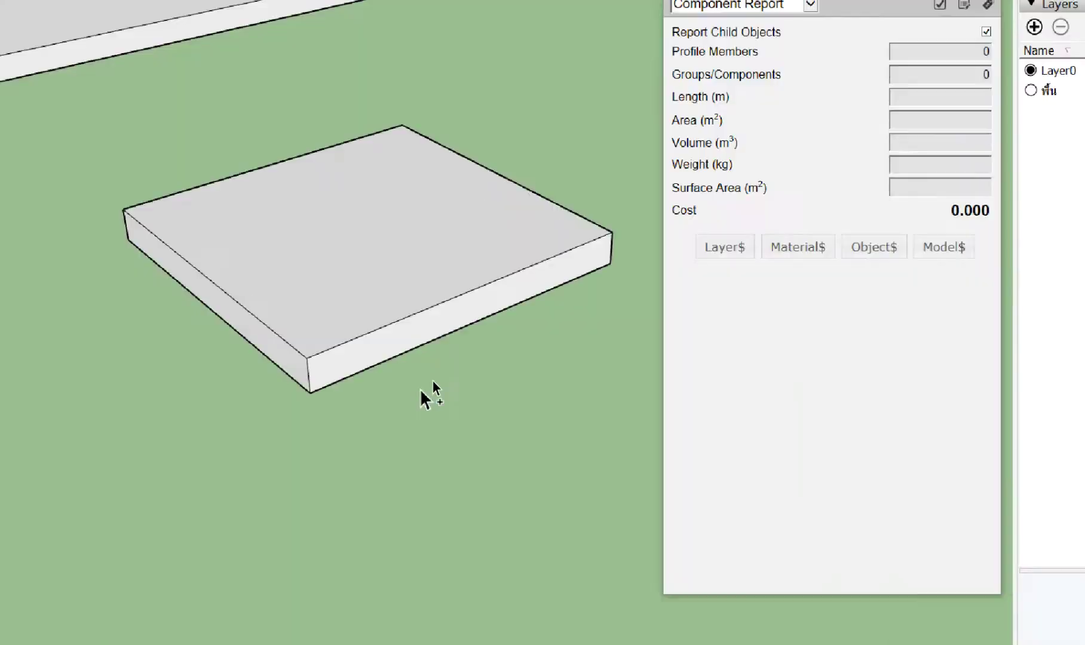
mouse_move(439, 391)
middle_mouse_down()
mouse_move(402, 475)
mouse_move(404, 448)
middle_mouse_up()
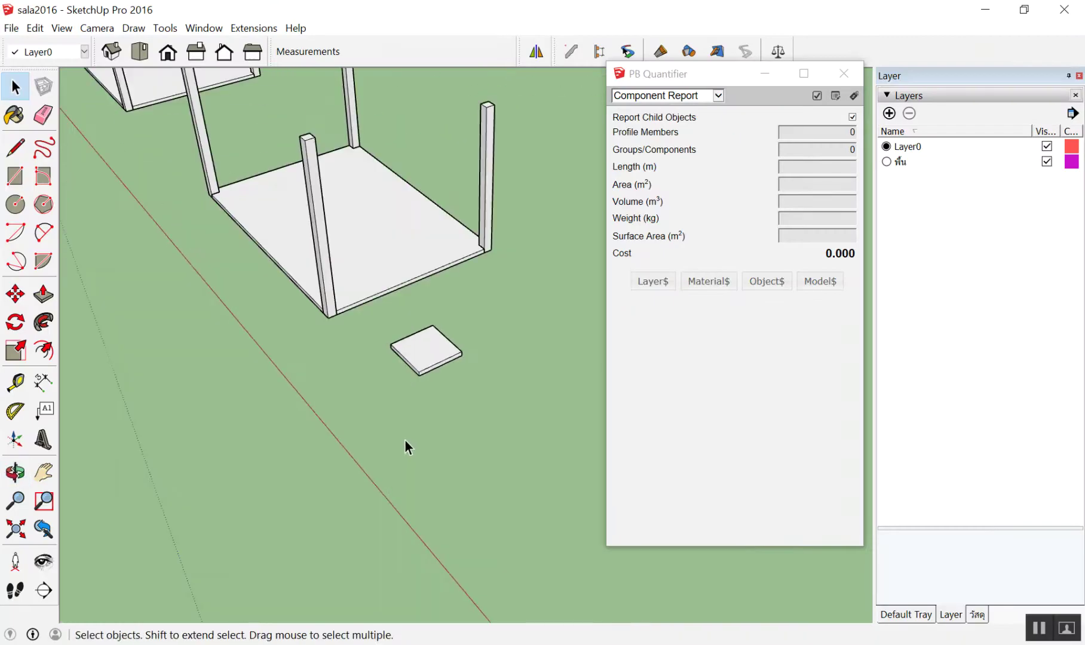
scroll(412, 389, "up", 4)
left_click(442, 306)
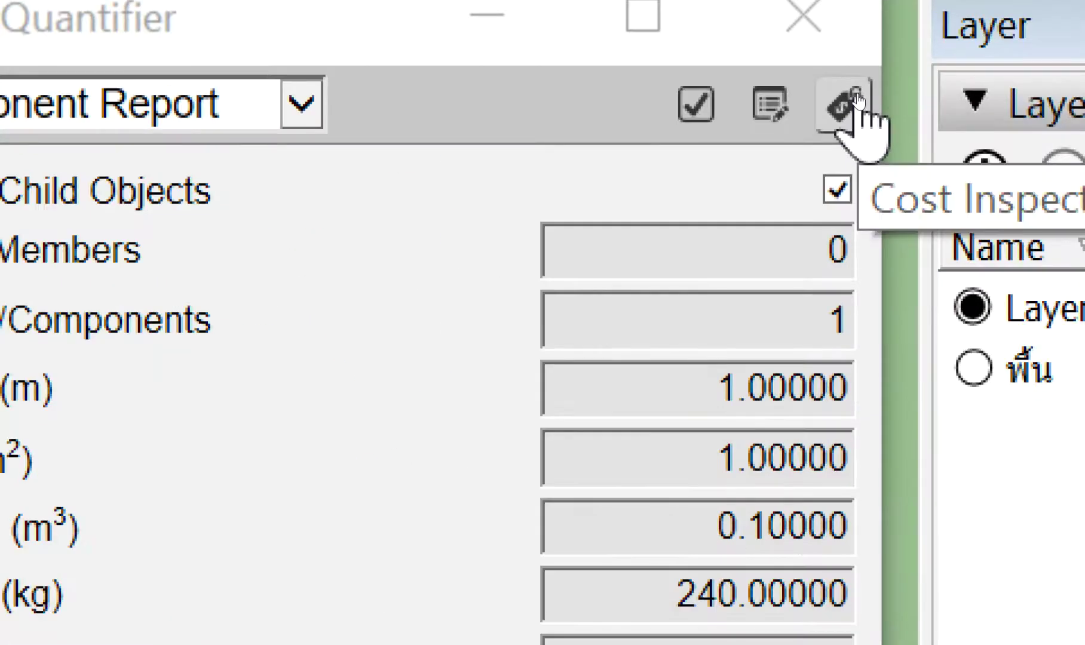
left_click(855, 102)
left_click(431, 308)
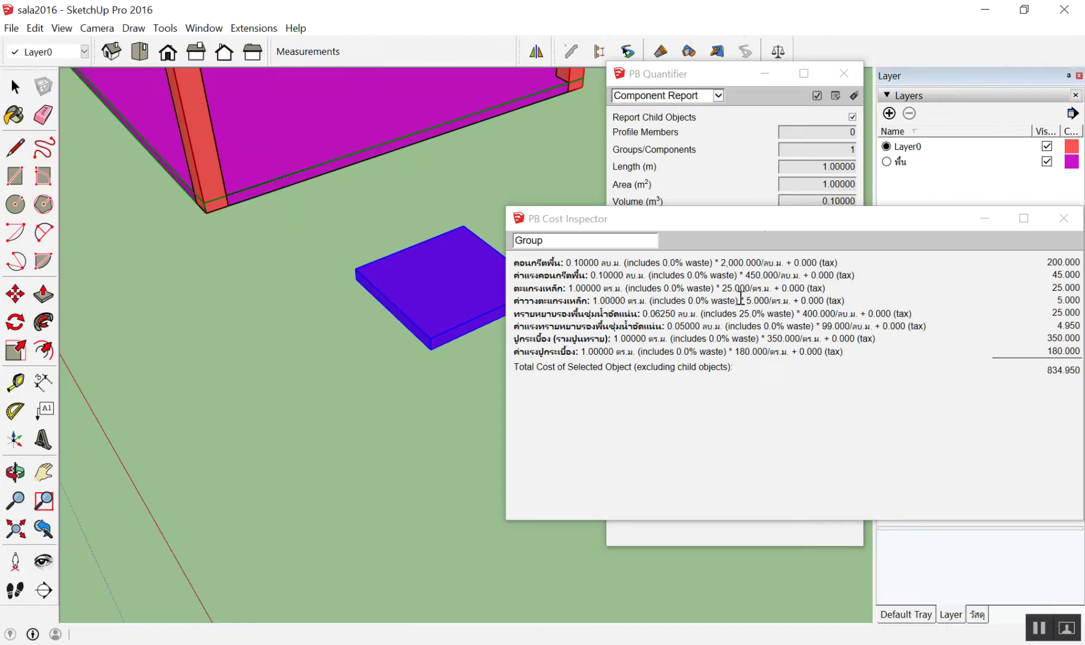
Step: Close the cost breakdown and select the large 25.04 m² floor to read its 20,907.148 cost
left_click_drag(760, 224, 214, 225)
left_click(517, 220)
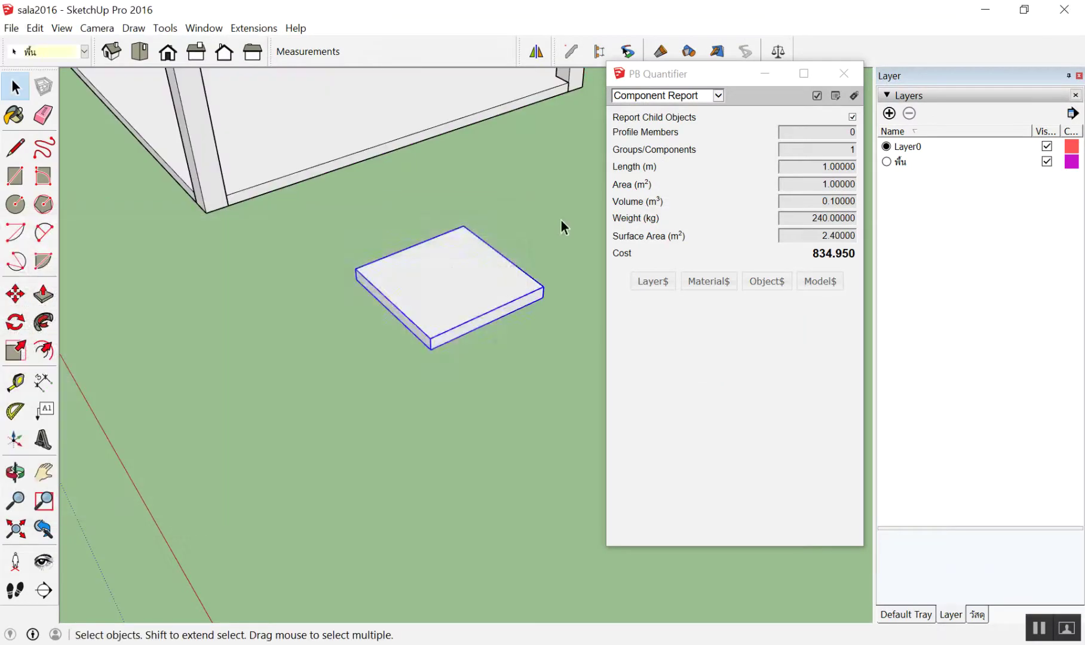
left_click(561, 220)
left_click(422, 280)
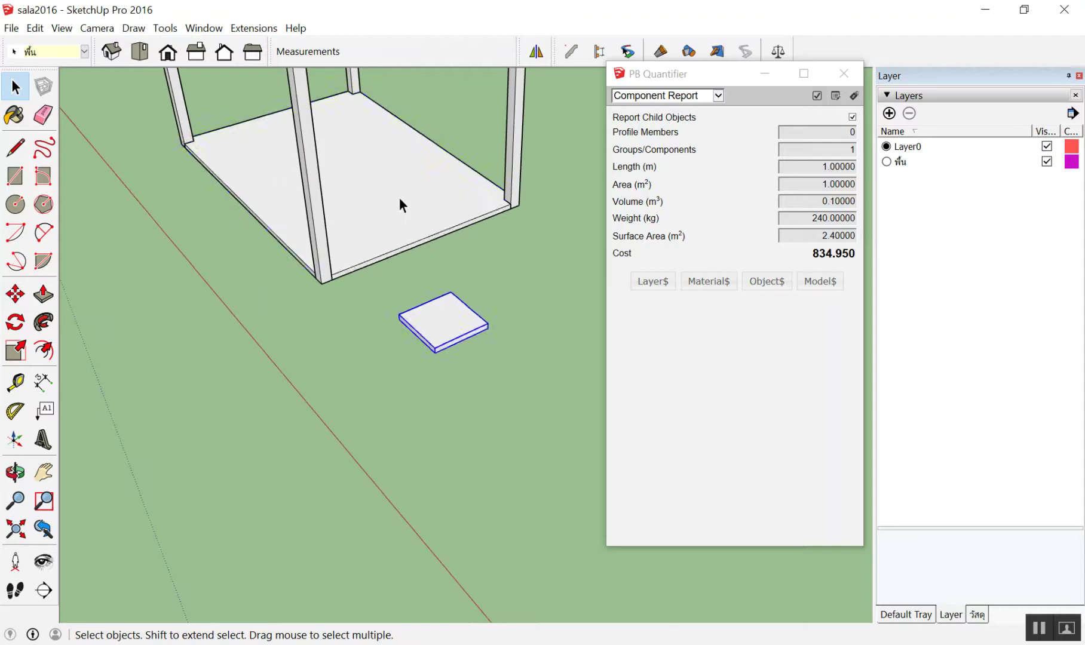
left_click(397, 190)
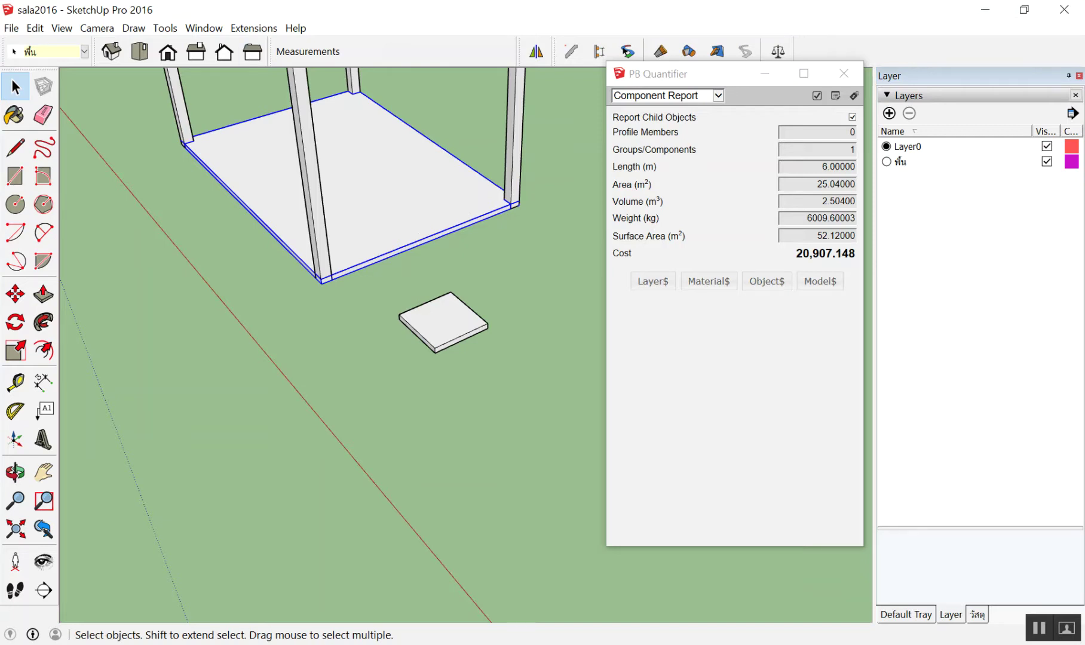
Step: Draw a 4 m square rectangle on the ground beside the small tile
scroll(336, 445, "down", 3)
scroll(382, 449, "down", 2)
left_click(421, 458)
scroll(423, 459, "up", 1)
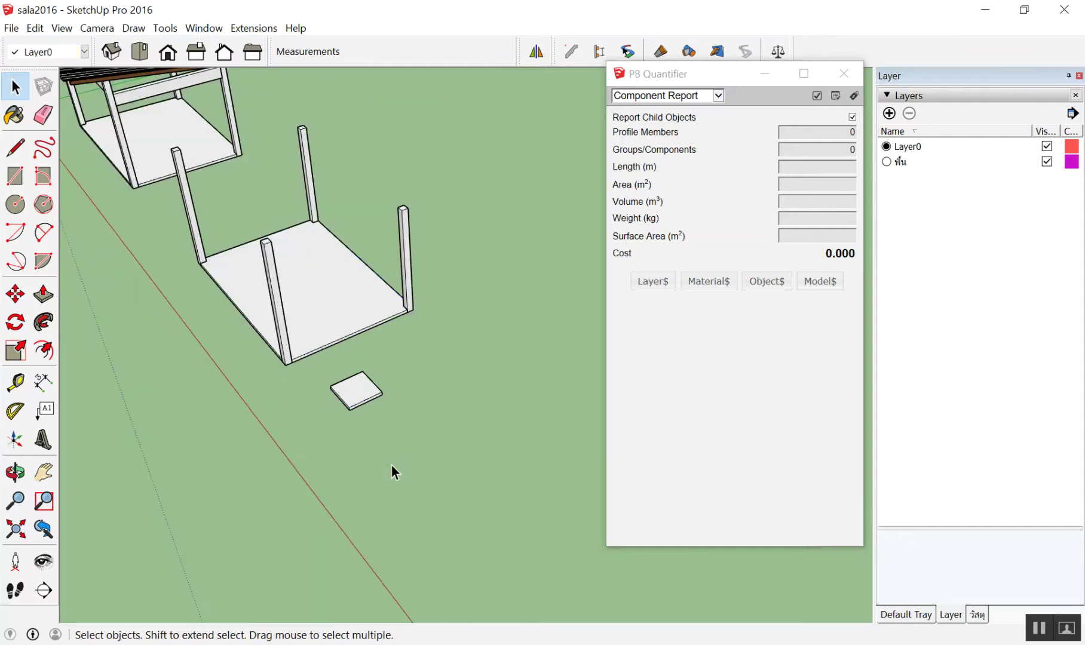
key("r")
left_click(370, 445)
mouse_move(370, 440)
middle_mouse_down()
mouse_move(461, 483)
mouse_move(431, 452)
middle_mouse_up()
left_click(506, 415)
type("4")
key("space")
Step: Push the rectangle up into a thin slab 5 thick, then pick the Paint Bucket
scroll(481, 433, "up", 2)
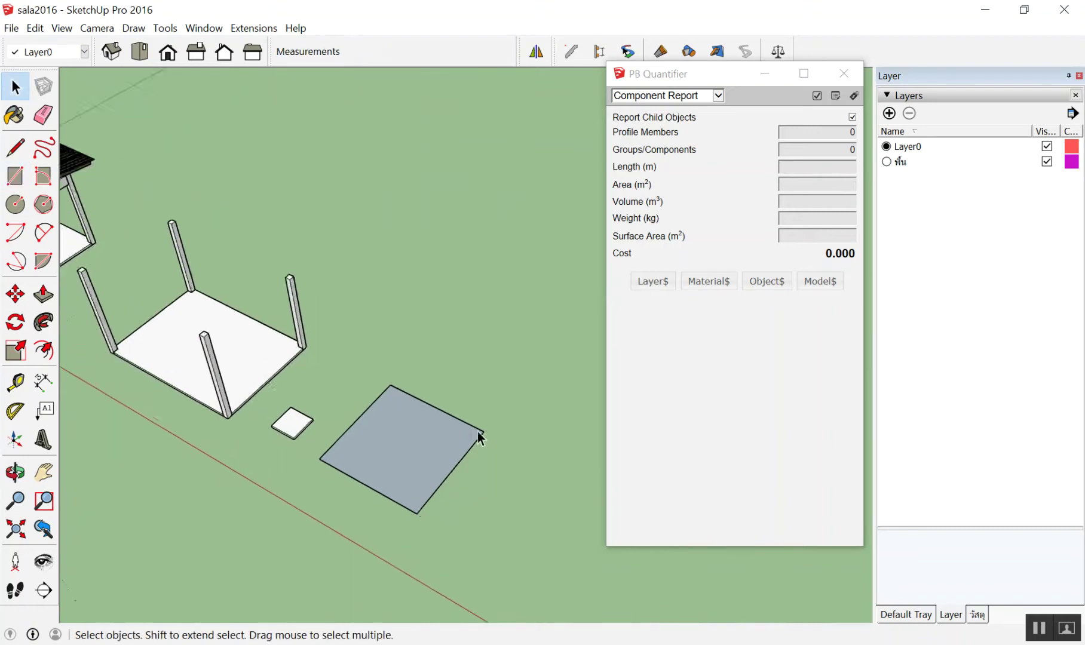
scroll(478, 431, "up", 2)
key("p")
left_click(371, 486)
left_click(384, 388)
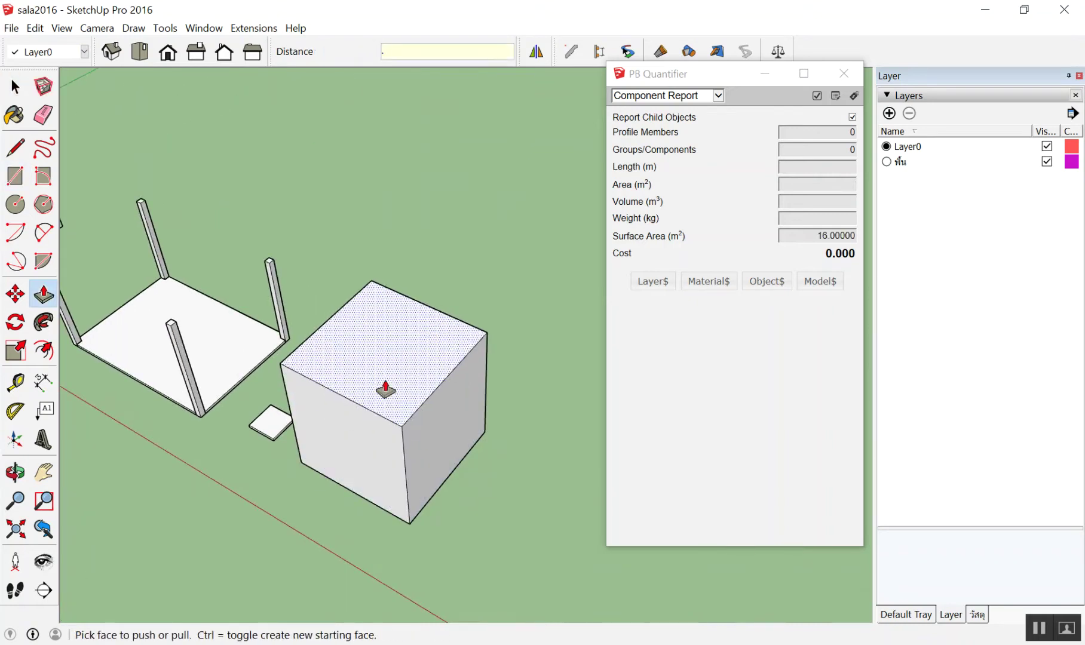
type("5")
key("Return")
key("space")
mouse_move(380, 381)
middle_mouse_down()
mouse_move(340, 469)
mouse_move(372, 349)
mouse_move(377, 473)
middle_mouse_up()
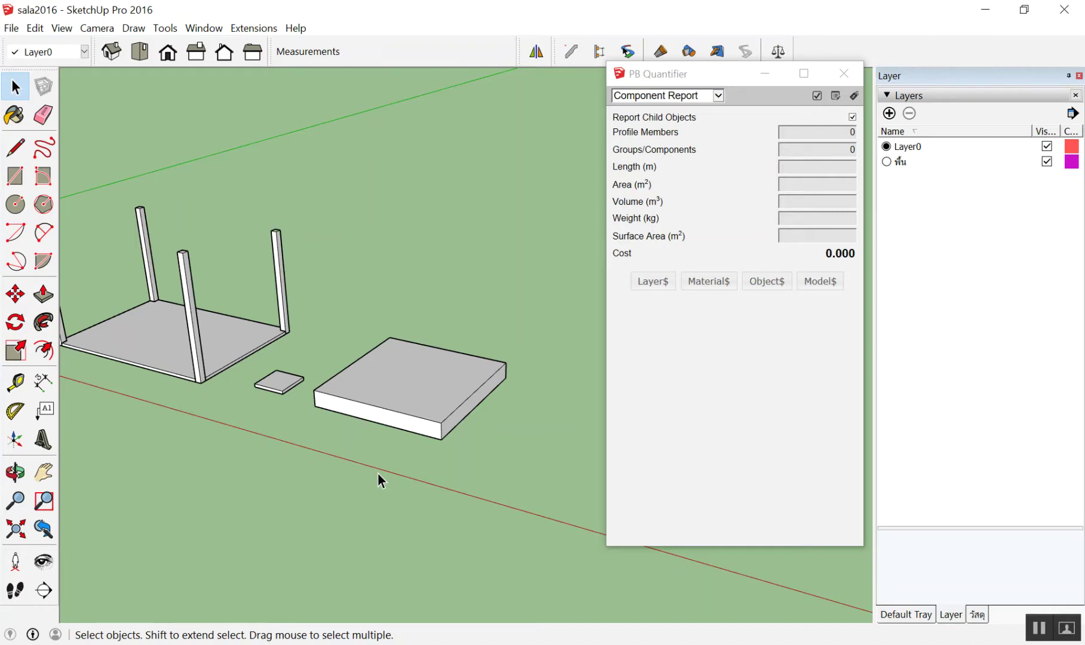
key("b")
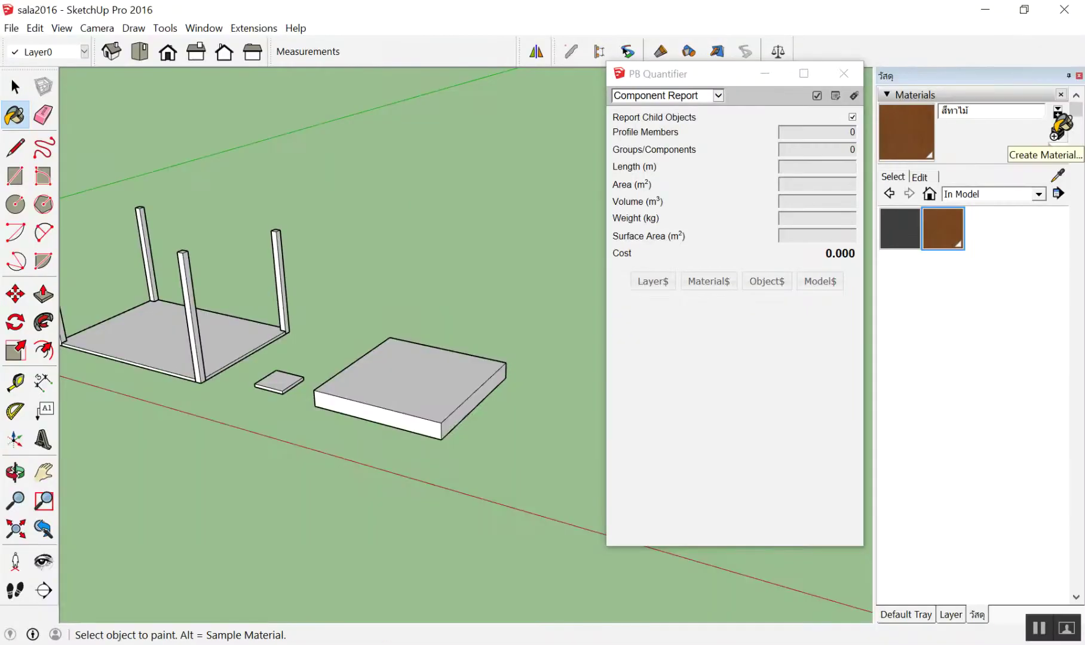
Step: Start a new material using the texture image ลายกระเบื้อง1 from Desktop\SketchUp\Work Shop
left_click(1058, 119)
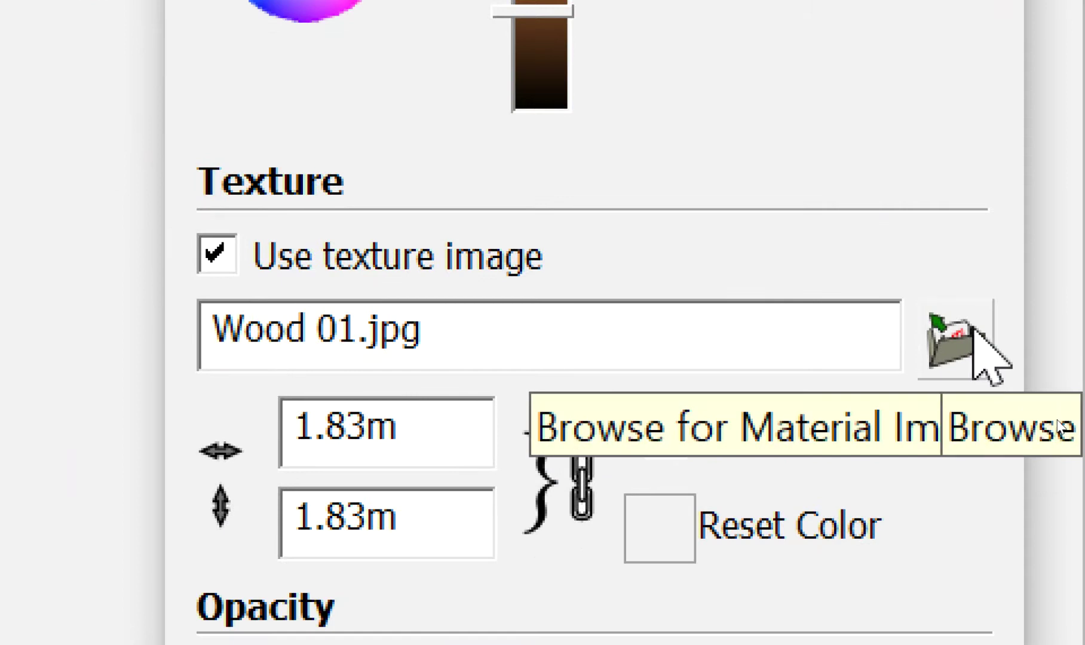
left_click(974, 329)
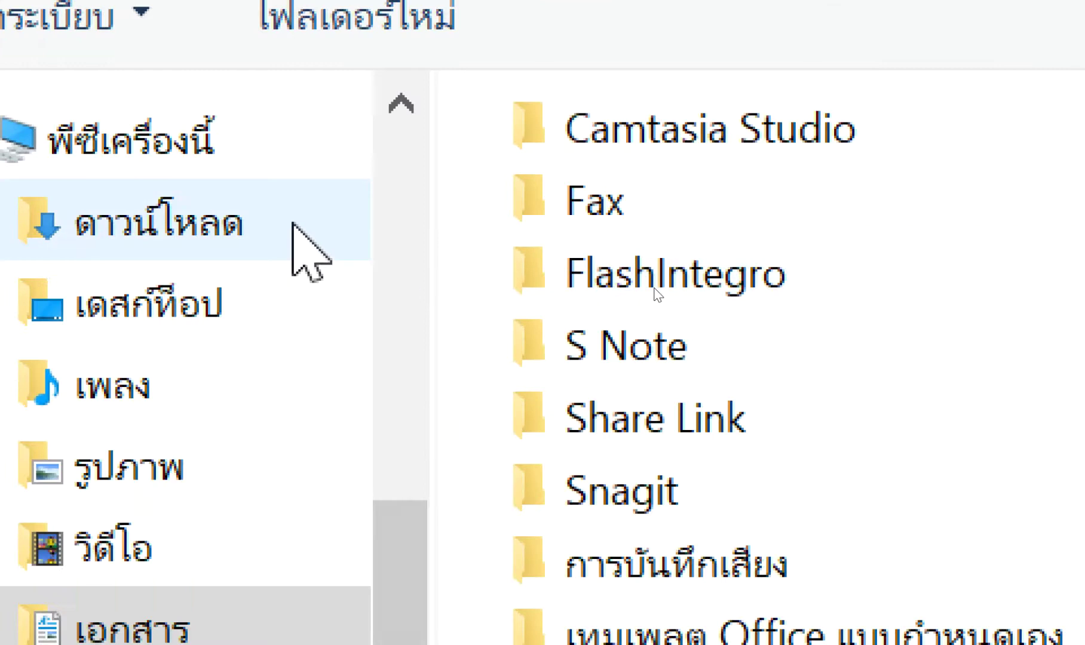
left_click(211, 323)
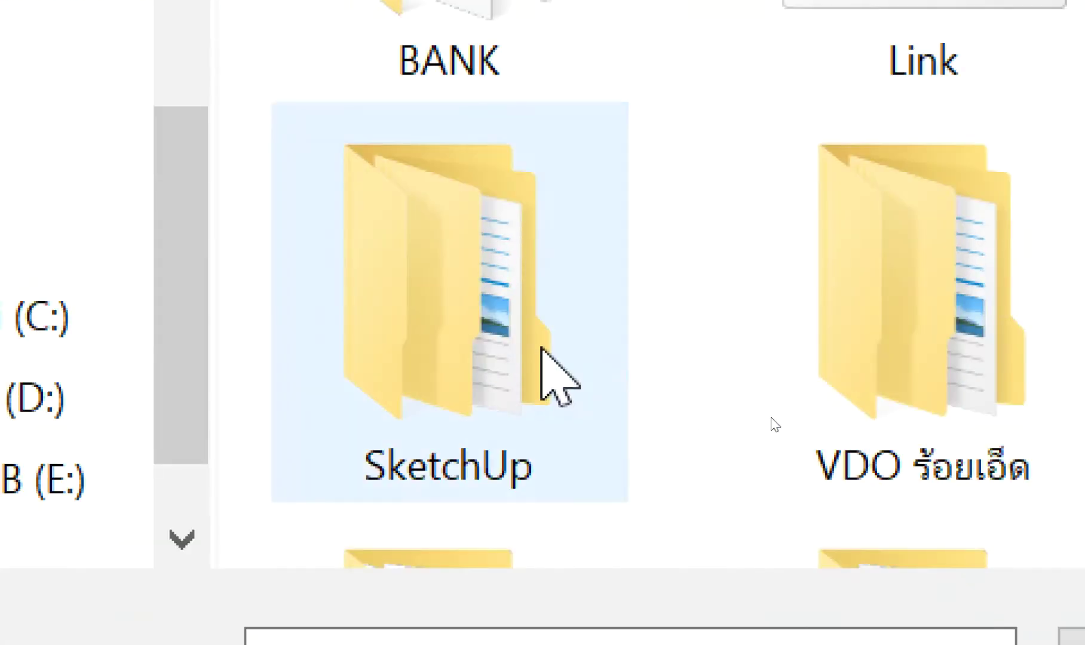
double_click(541, 347)
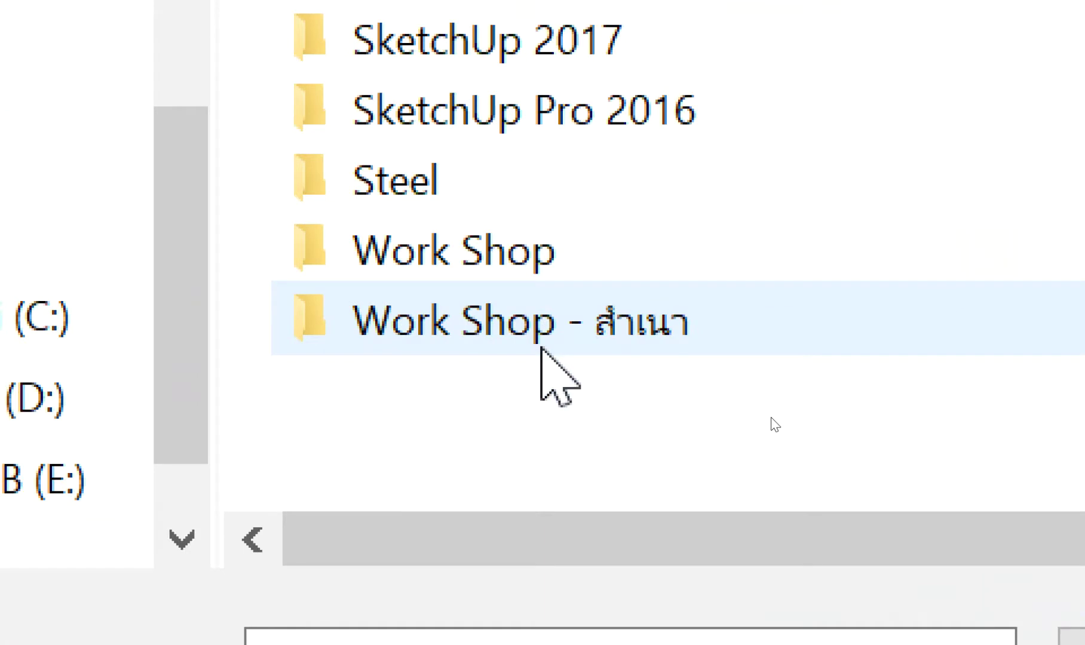
double_click(610, 249)
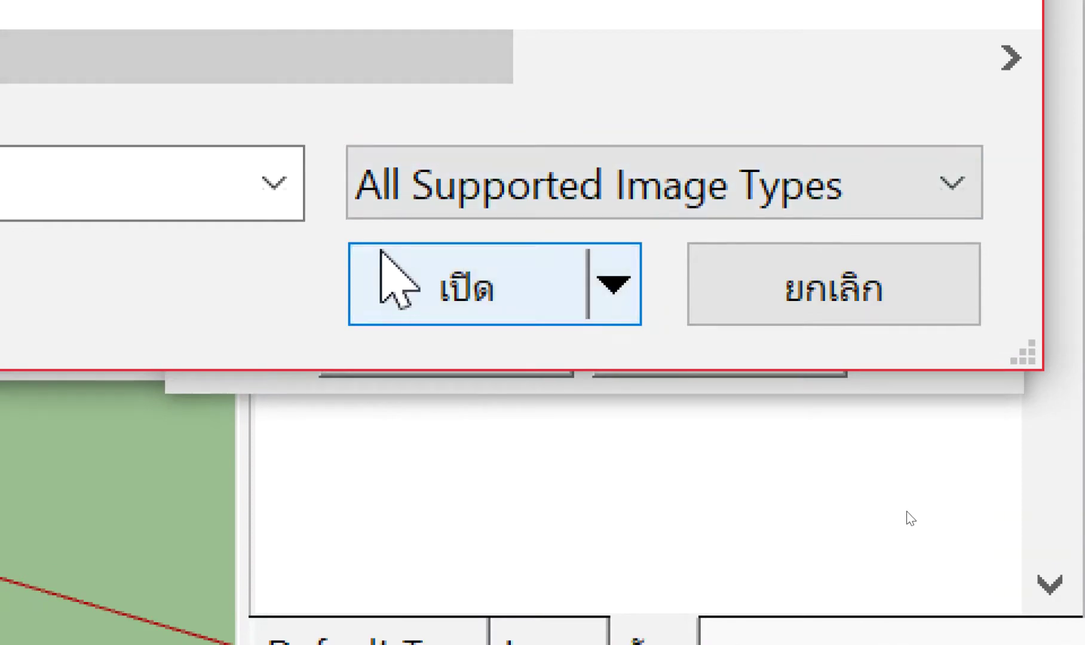
left_click(274, 183)
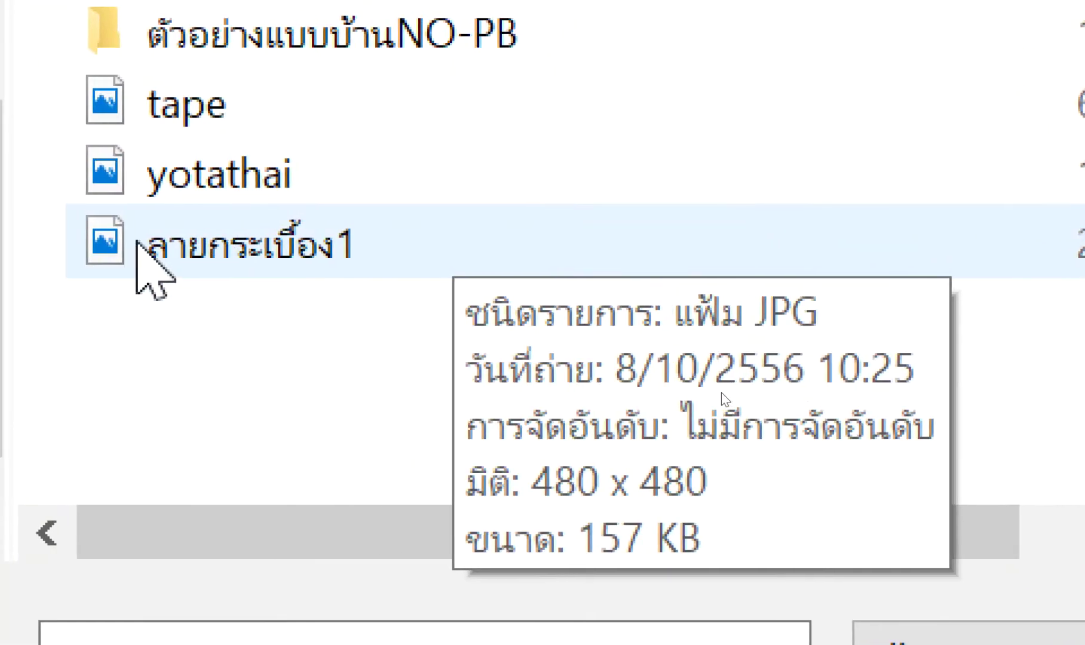
double_click(136, 242)
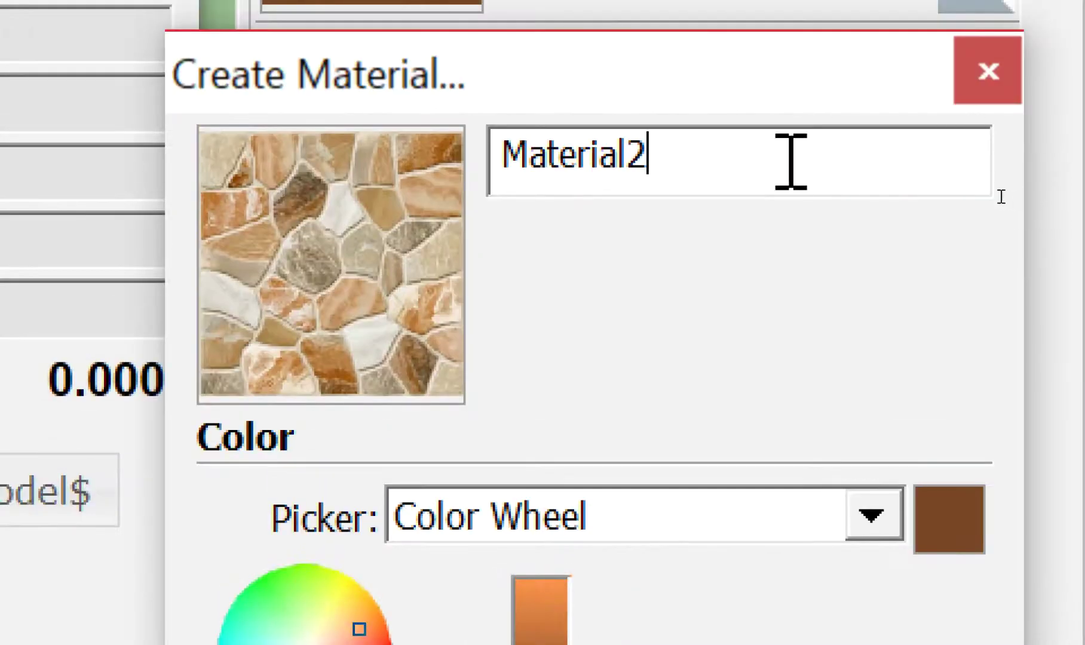
Step: Name the new material ปูกระเบื้อง and confirm it
double_click(792, 161)
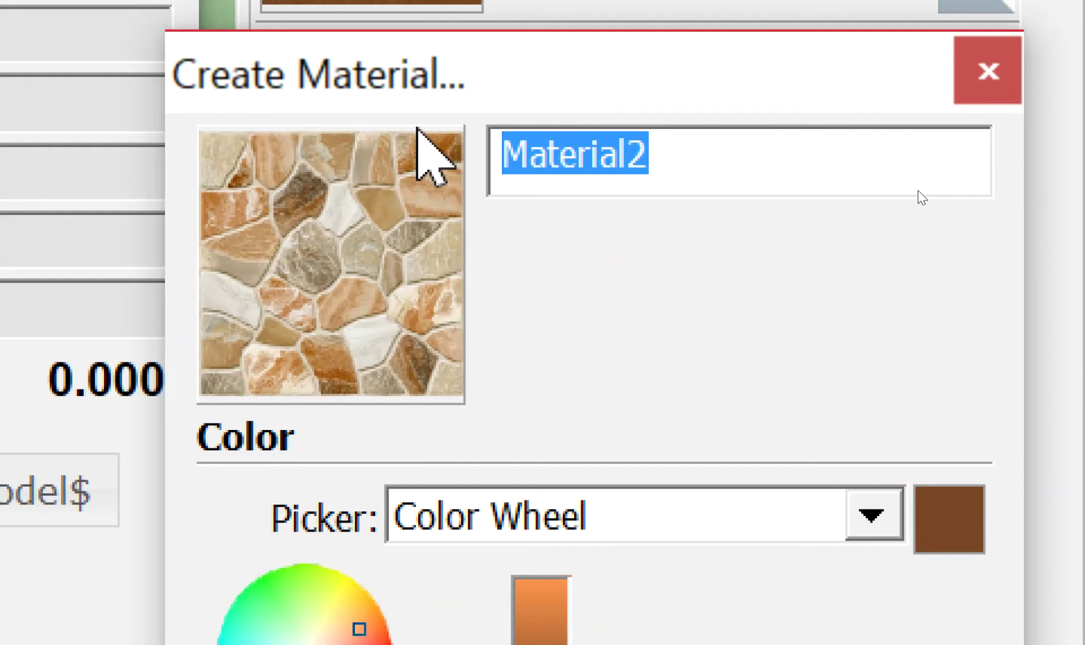
type("d")
key("BackSpace")
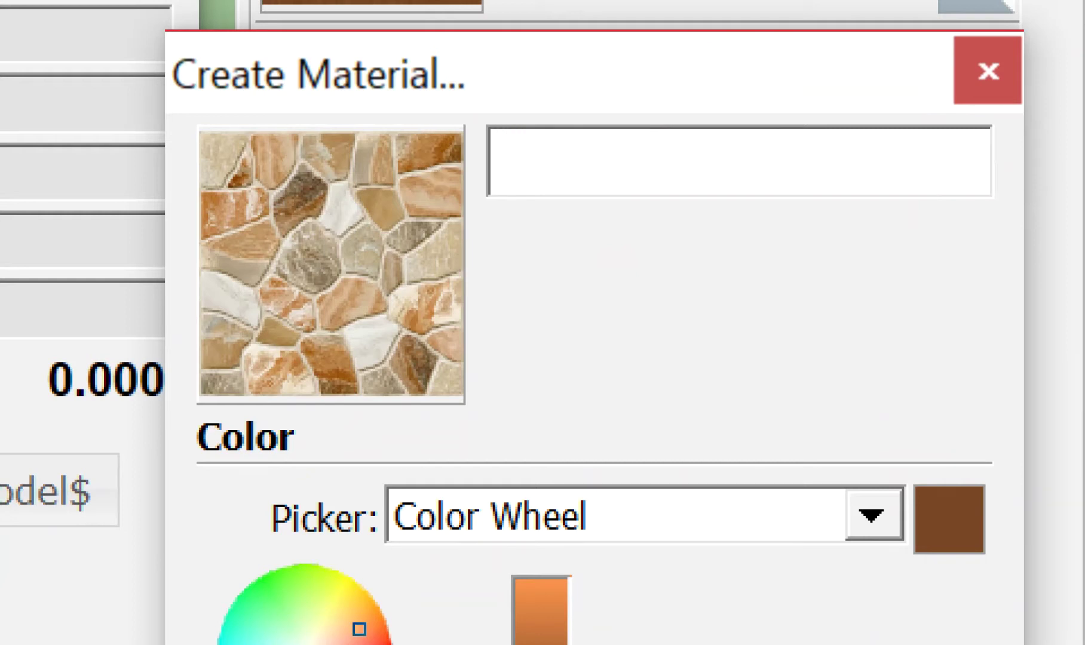
type("ปู")
type("กระเบื้อง")
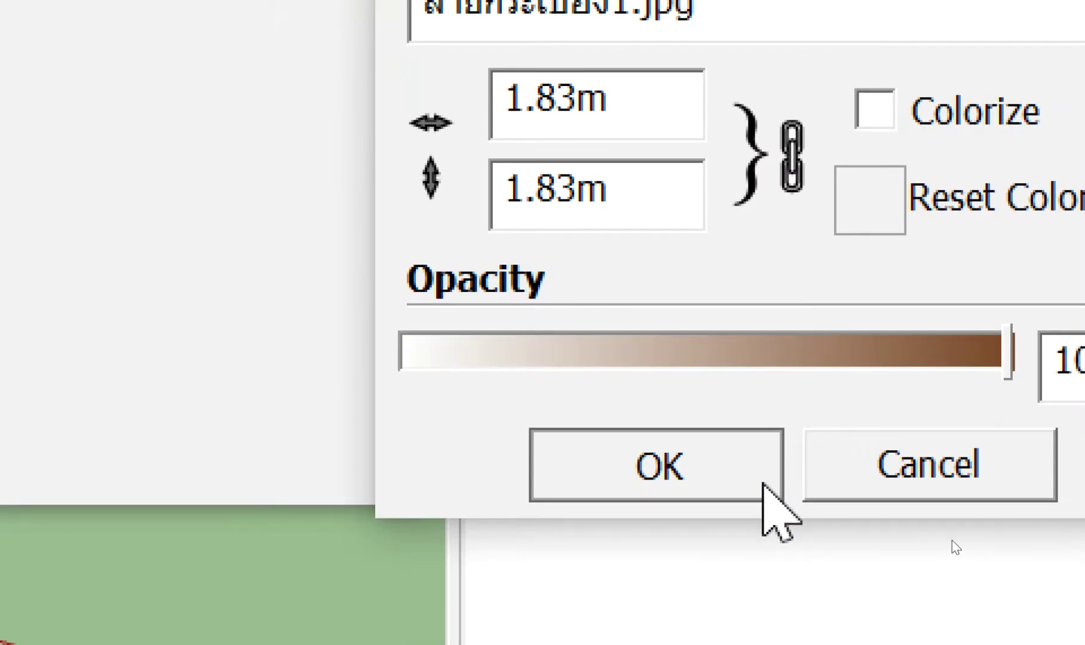
left_click(763, 484)
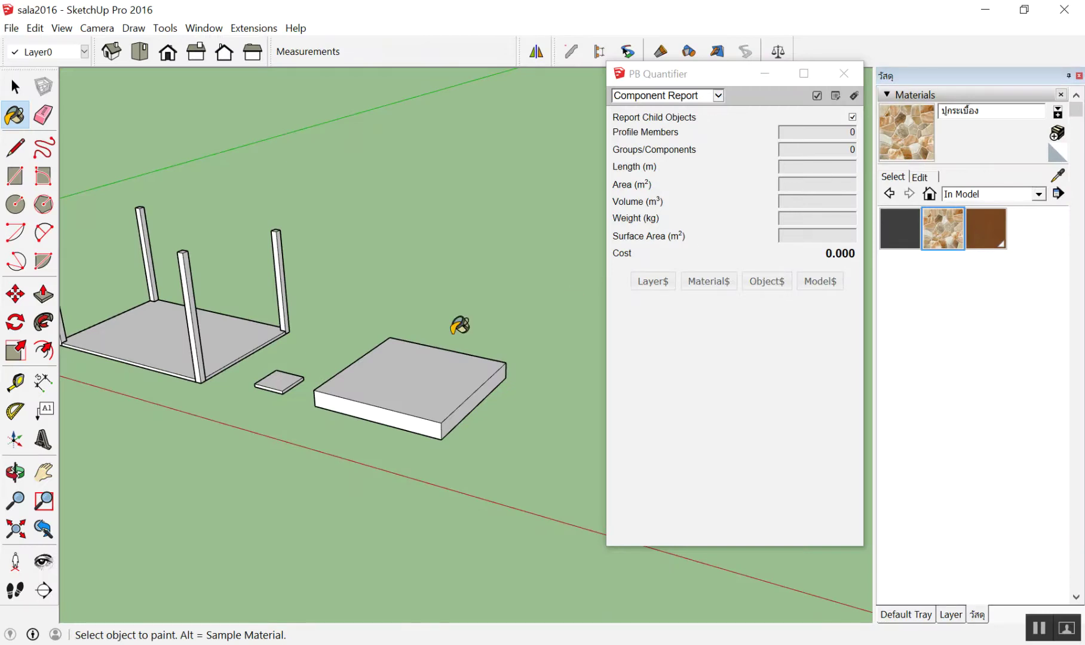
Step: Paint the new slab's top with the ปูกระเบื้อง stone material
middle_click_drag(458, 322, 376, 408)
left_click(412, 357)
key("space")
middle_click_drag(419, 340, 426, 516)
scroll(422, 474, "up", 3)
scroll(401, 429, "up", 2)
scroll(402, 427, "down", 3)
scroll(417, 390, "down", 2)
scroll(393, 412, "up", 2)
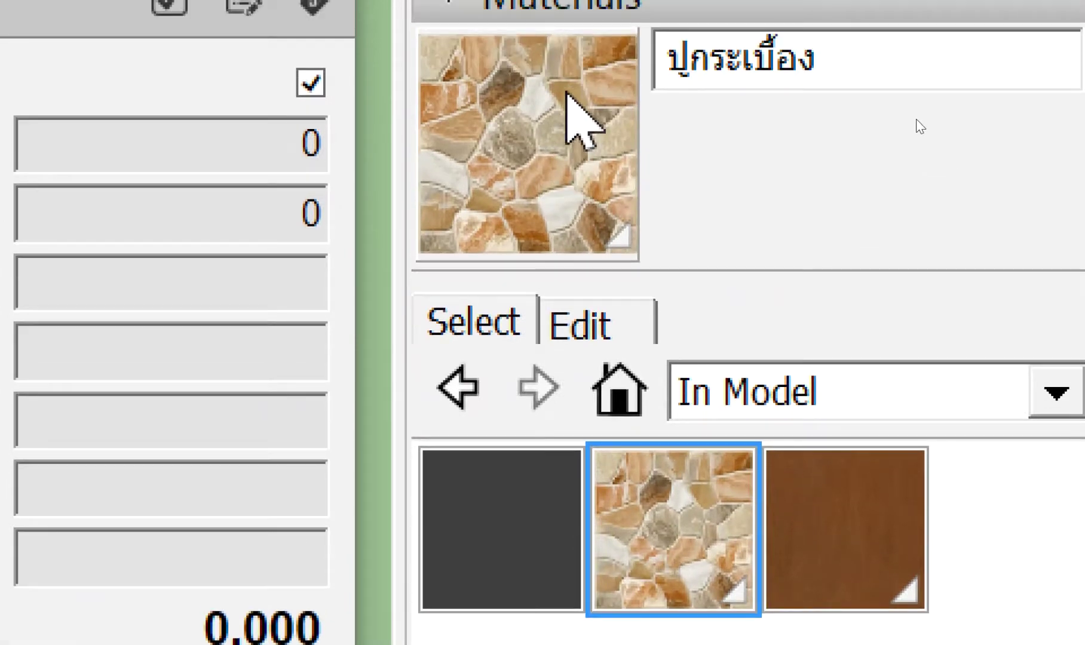
Step: Bring up the material's texture size settings and select the 1.83m width
left_click(569, 311)
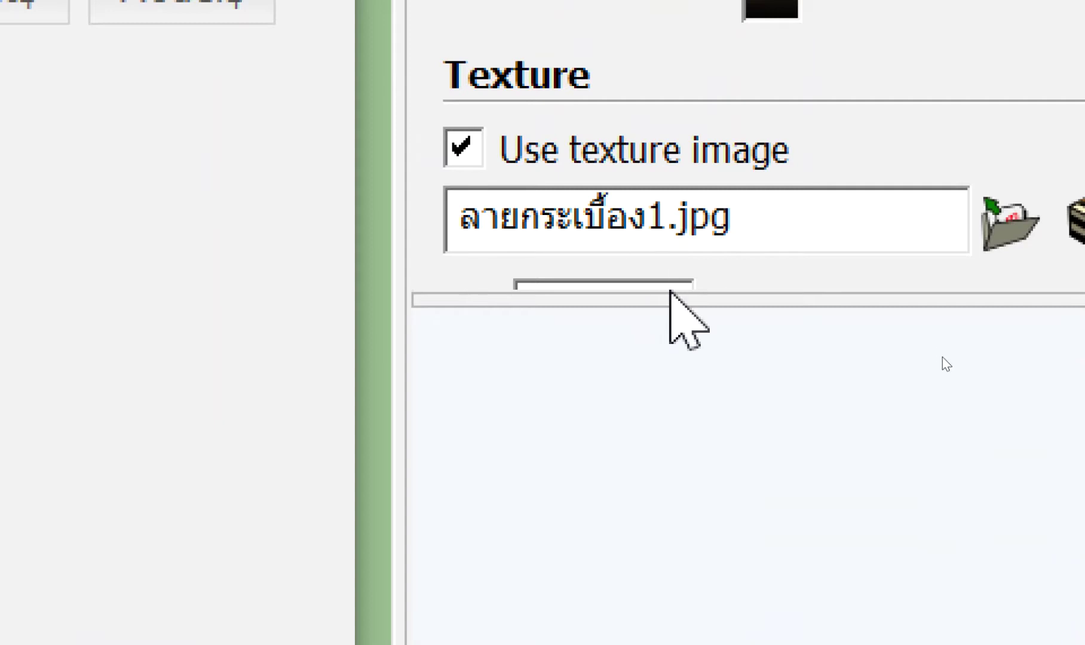
left_click_drag(686, 302, 687, 583)
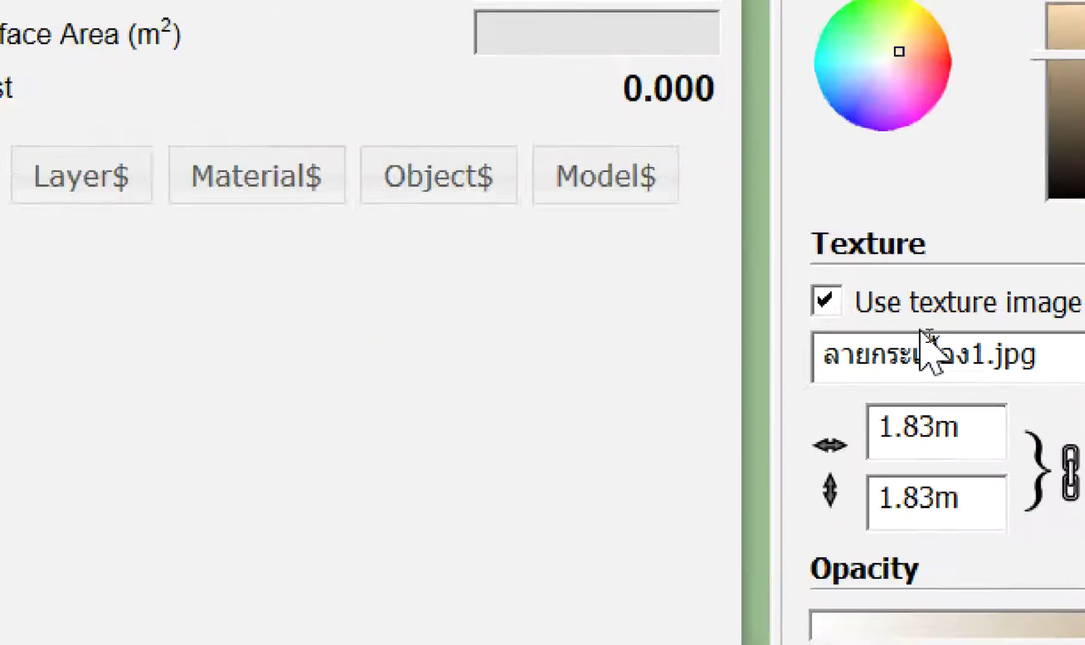
left_click_drag(849, 425, 829, 425)
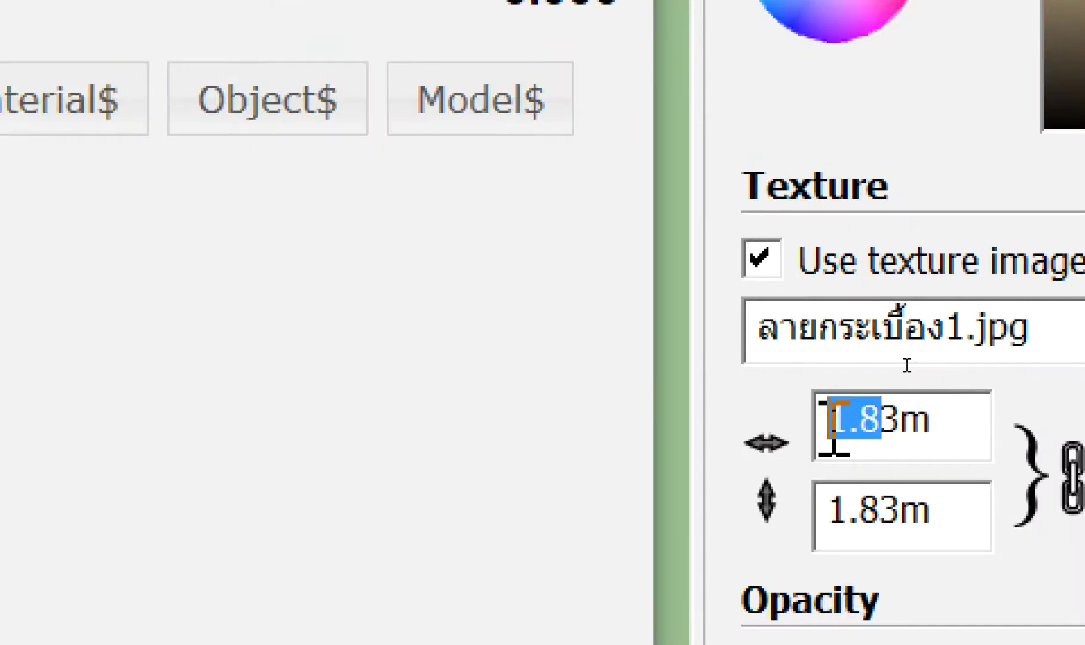
Step: Scale the ปูกระเบื้อง texture to 0.60m by 0.60m and close PB Quantifier
type("1")
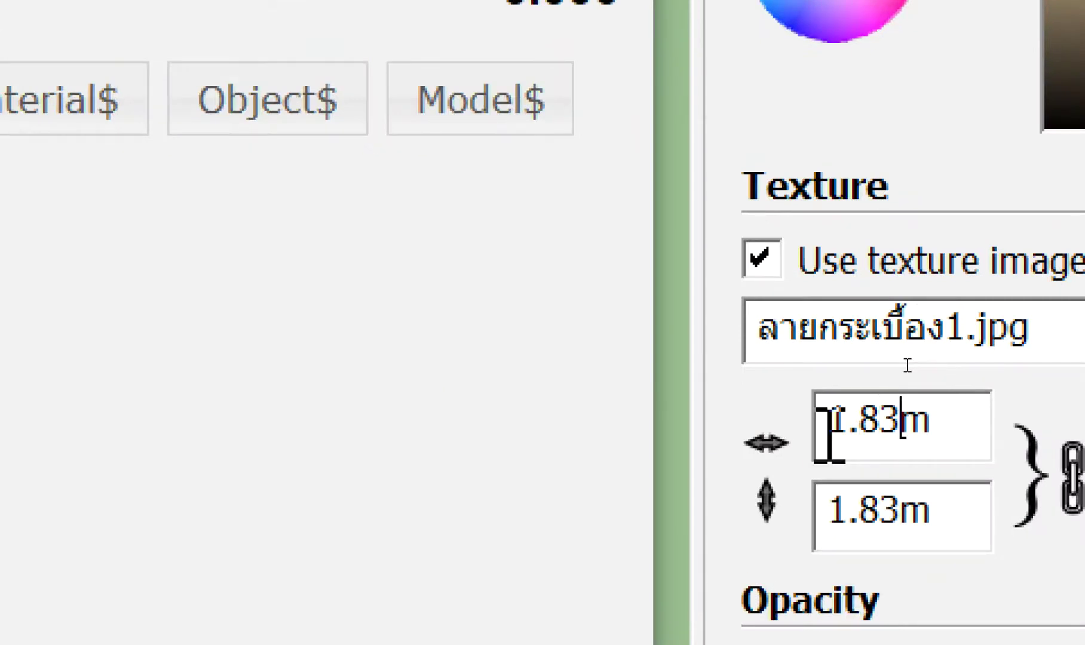
key("BackSpace")
key("BackSpace")
key("BackSpace")
key("BackSpace")
type(".6")
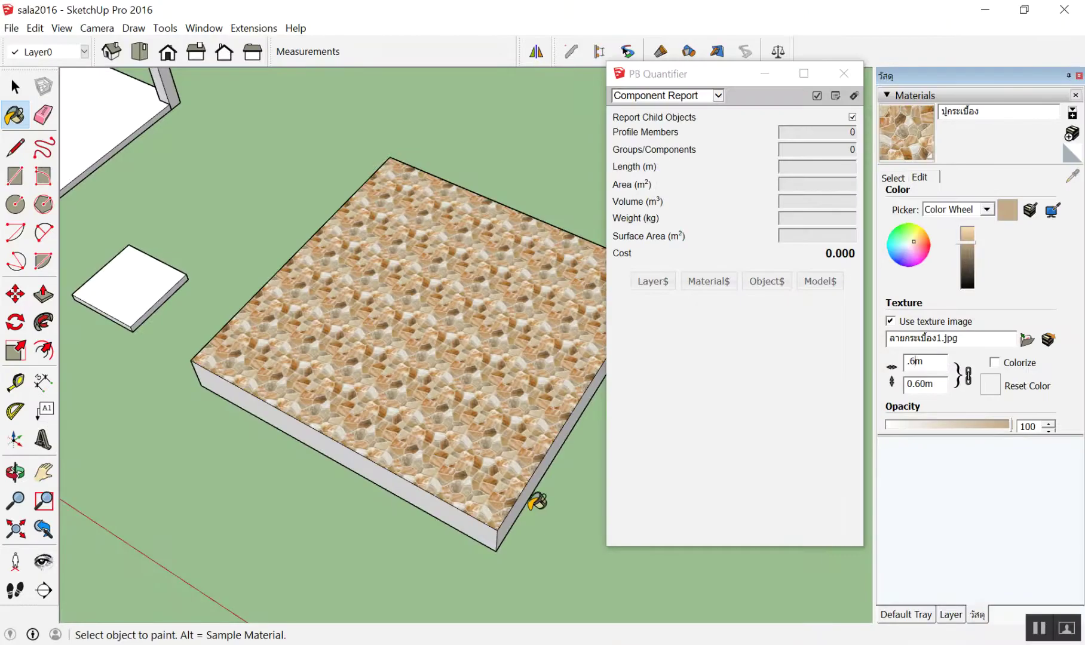
scroll(442, 454, "up", 2)
scroll(438, 440, "up", 2)
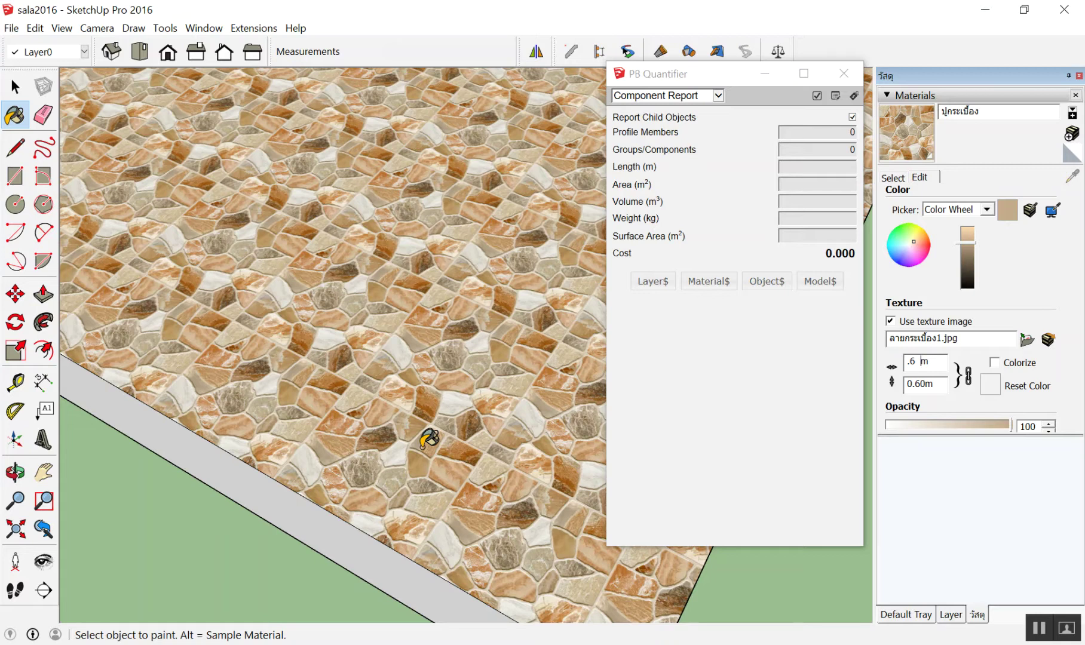
scroll(467, 225, "down", 3)
scroll(442, 218, "down", 2)
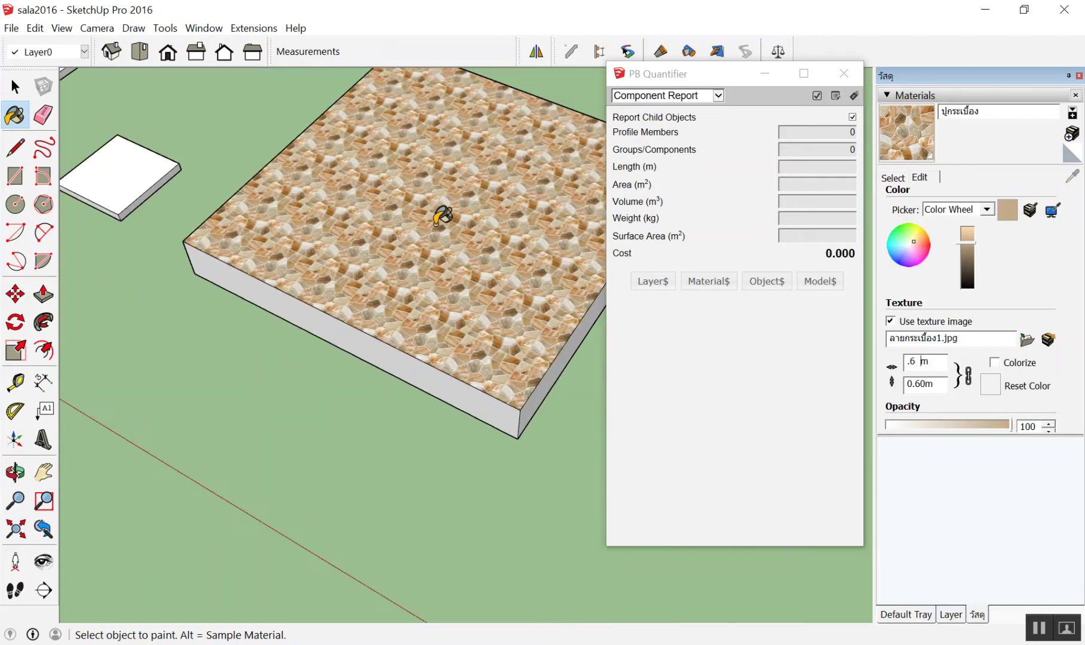
scroll(366, 237, "down", 2)
scroll(387, 235, "down", 2)
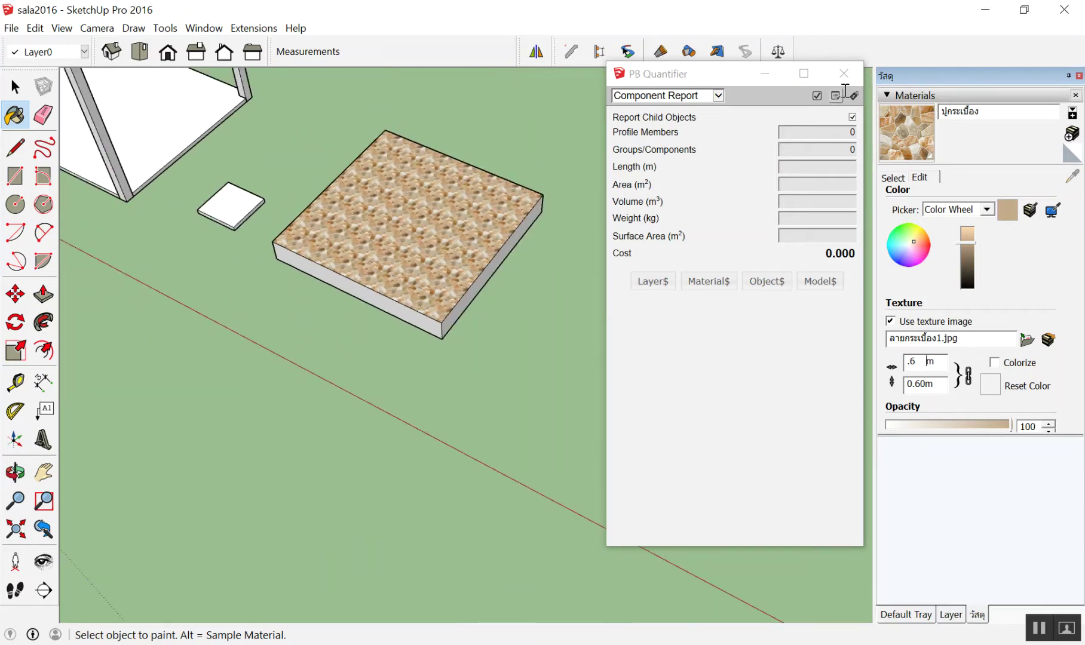
left_click(843, 73)
Step: Switch to Select, then orbit and zoom to look down on the stone-tiled slab top
key("space")
mouse_move(724, 163)
middle_mouse_down()
mouse_move(450, 211)
mouse_move(661, 233)
mouse_move(564, 301)
middle_mouse_up()
scroll(556, 182, "up", 3)
scroll(466, 191, "up", 3)
scroll(466, 191, "up", 2)
scroll(612, 245, "up", 3)
scroll(363, 352, "down", 5)
scroll(322, 364, "down", 1)
scroll(436, 432, "down", 3)
middle_click_drag(436, 431, 192, 447)
scroll(322, 283, "up", 3)
scroll(433, 375, "up", 2)
scroll(474, 307, "up", 1)
scroll(707, 284, "up", 3)
mouse_move(706, 284)
middle_mouse_down()
mouse_move(657, 251)
mouse_move(747, 179)
middle_mouse_up()
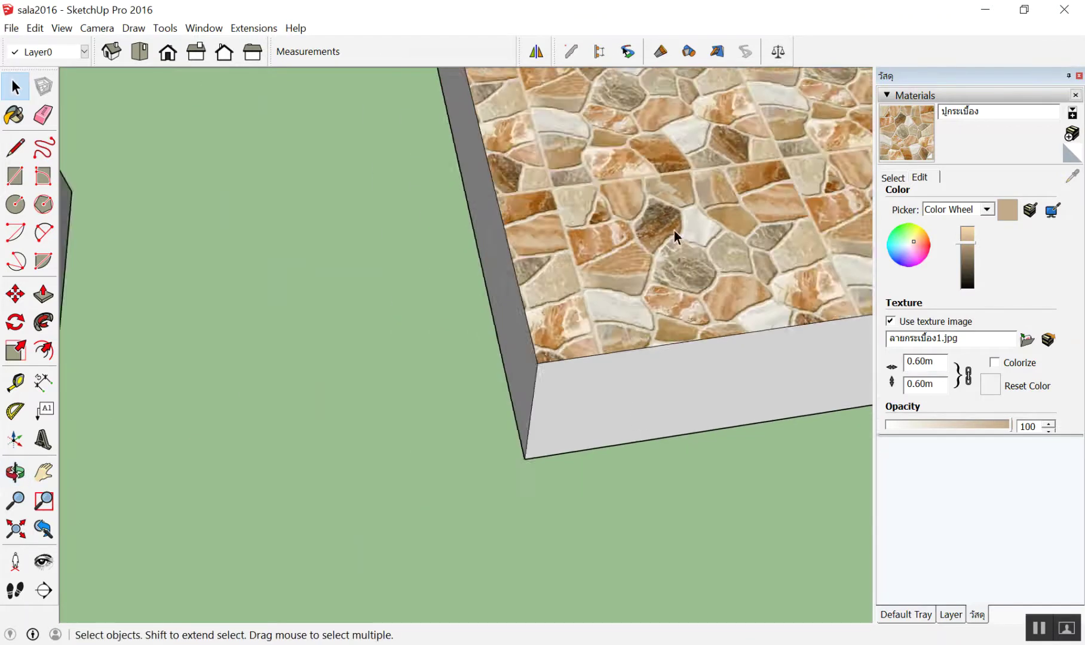
scroll(795, 136, "up", 3)
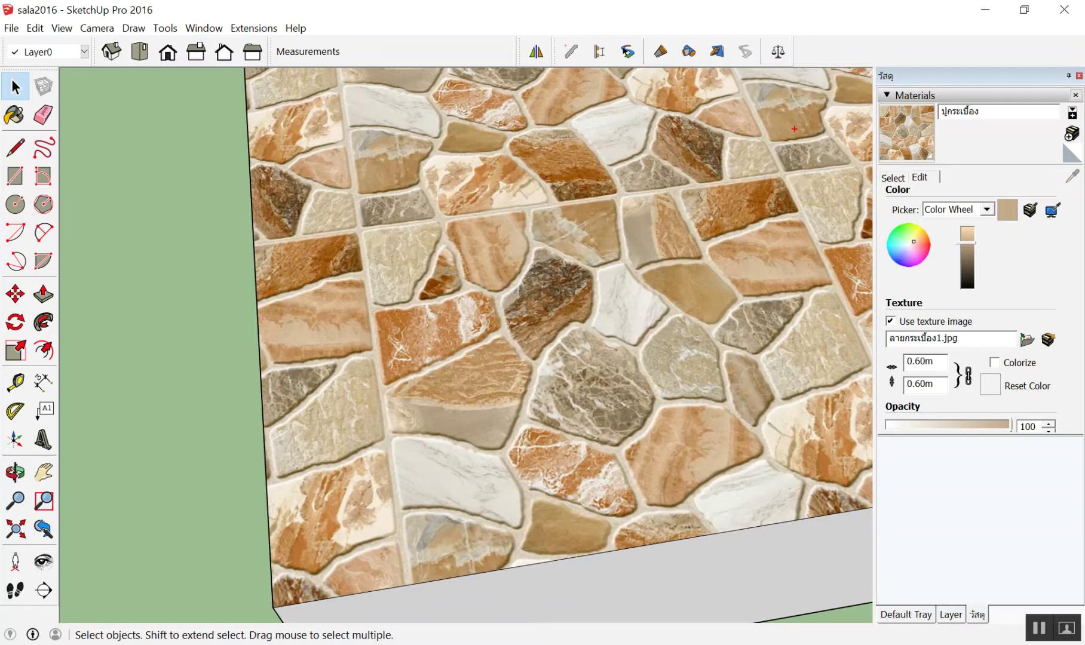
Step: Trace one stone tile for viewers, then bring up the textured slab face's context menu
left_click_drag(250, 193, 537, 150)
mouse_move(627, 145)
left_mouse_down()
mouse_move(678, 511)
mouse_move(298, 601)
left_mouse_up()
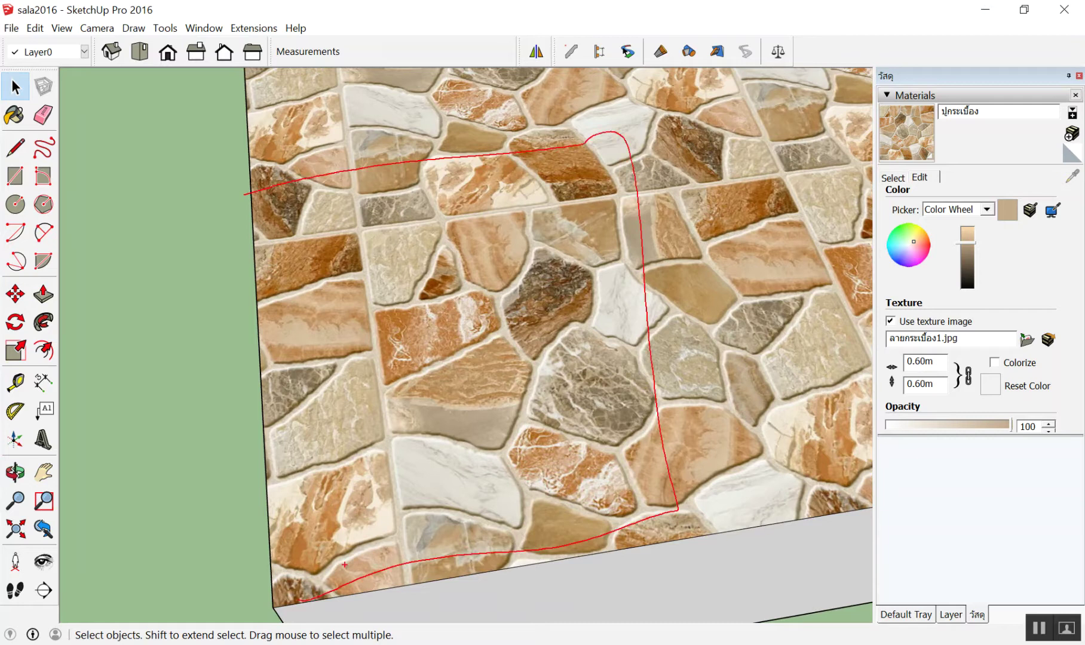
scroll(654, 383, "down", 3)
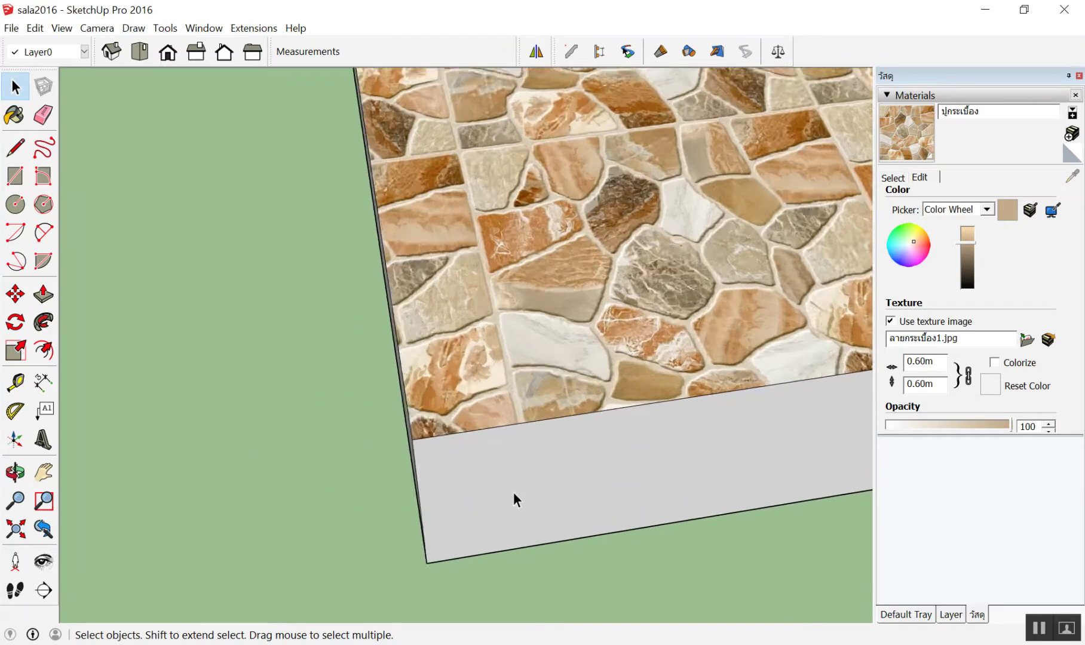
scroll(513, 492, "up", 3)
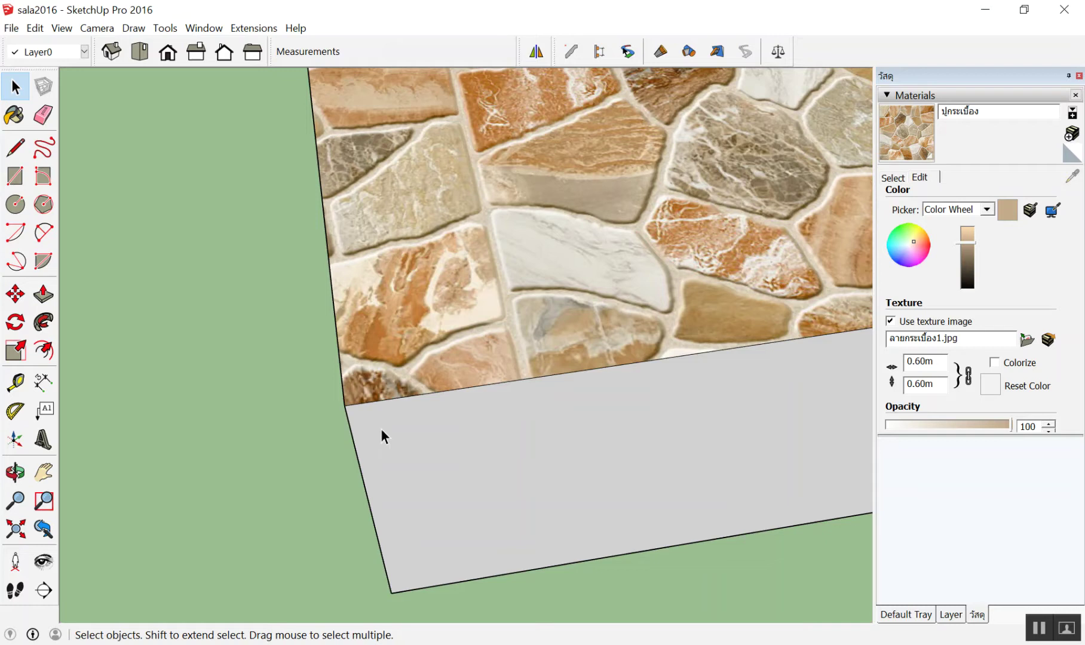
scroll(382, 437, "down", 2)
scroll(438, 393, "down", 2)
scroll(479, 373, "down", 2)
scroll(596, 259, "down", 2)
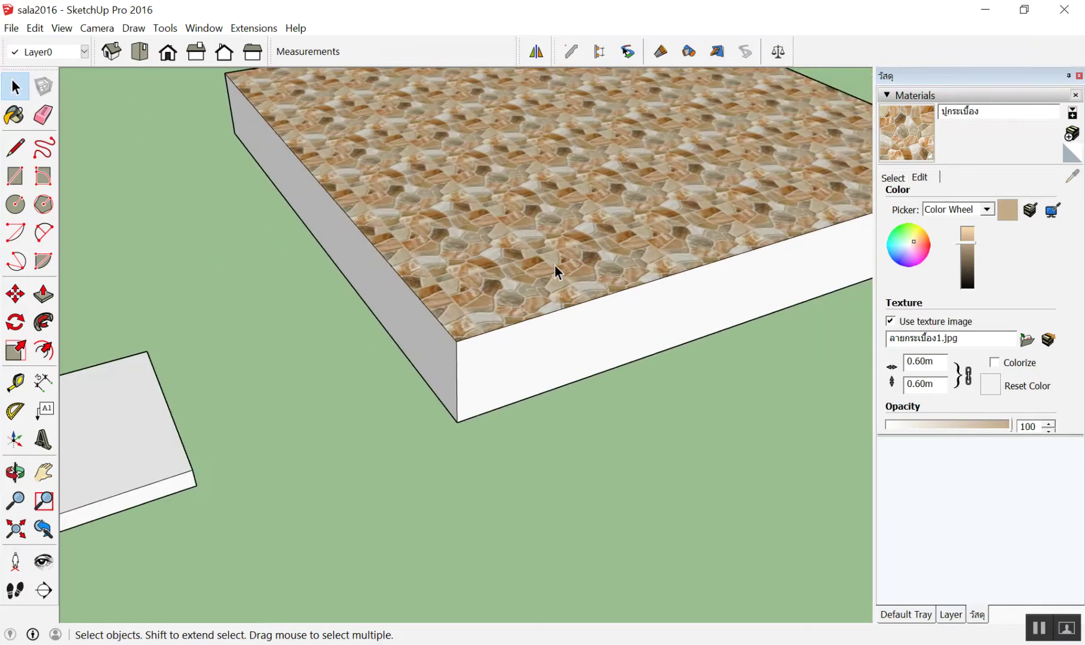
scroll(498, 272, "up", 2)
scroll(388, 340, "down", 1)
scroll(403, 229, "up", 2)
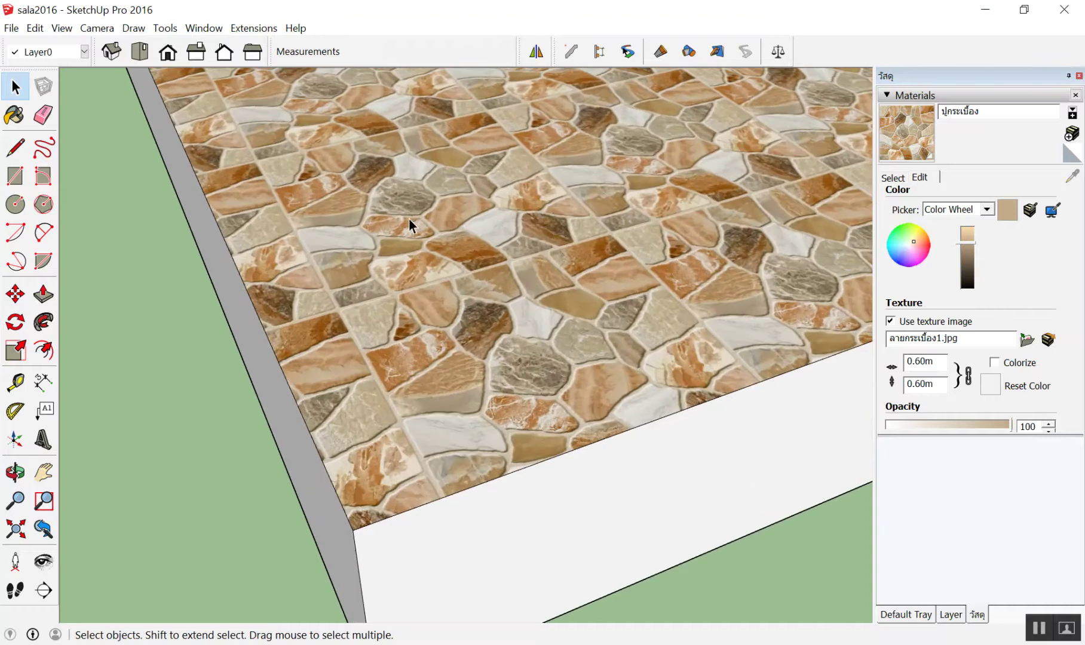
scroll(414, 212, "down", 3)
scroll(423, 191, "up", 2)
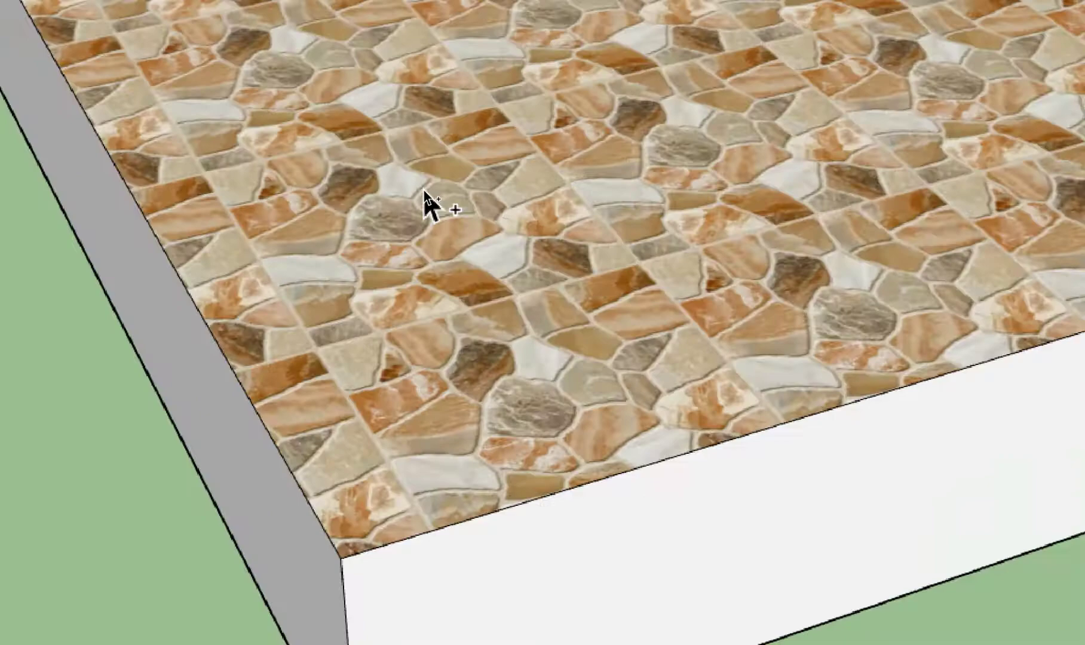
scroll(424, 190, "up", 2)
right_click(424, 190)
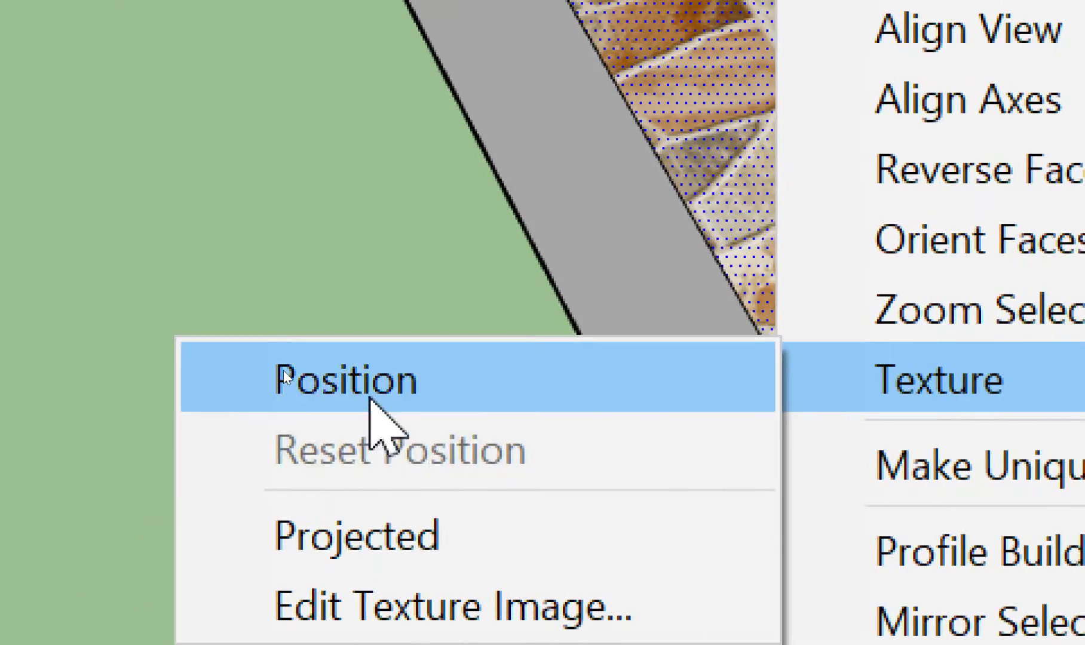
Step: Shift the floor tile texture up-right, then scale, rotate and skew it into diagonal tiling
left_click(369, 399)
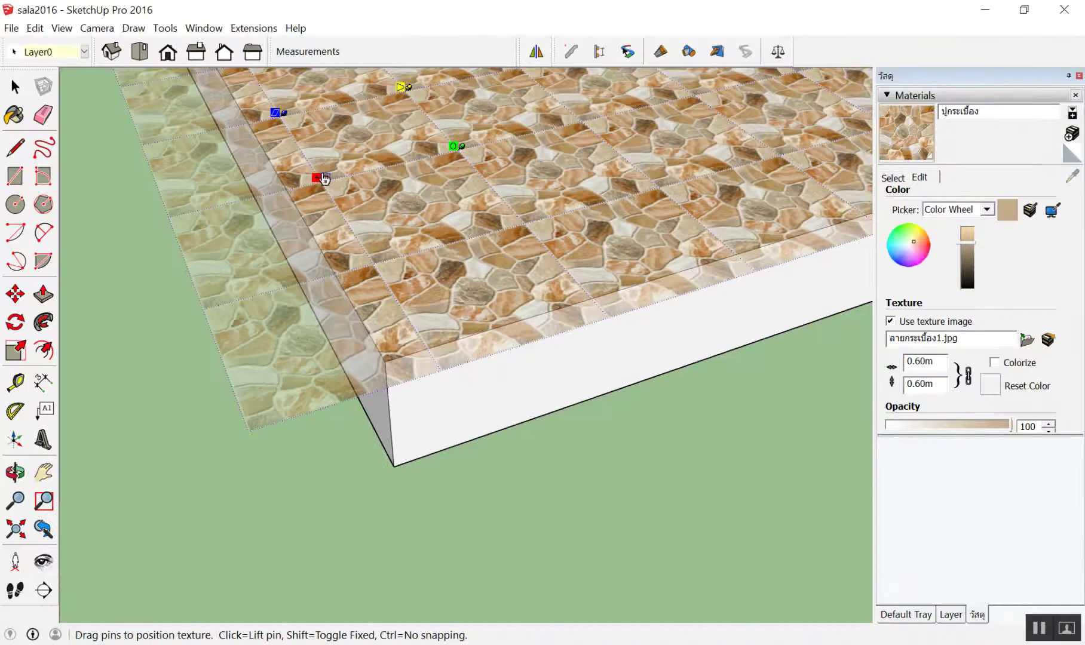
mouse_move(318, 178)
left_mouse_down()
mouse_move(431, 153)
mouse_move(416, 141)
left_mouse_up()
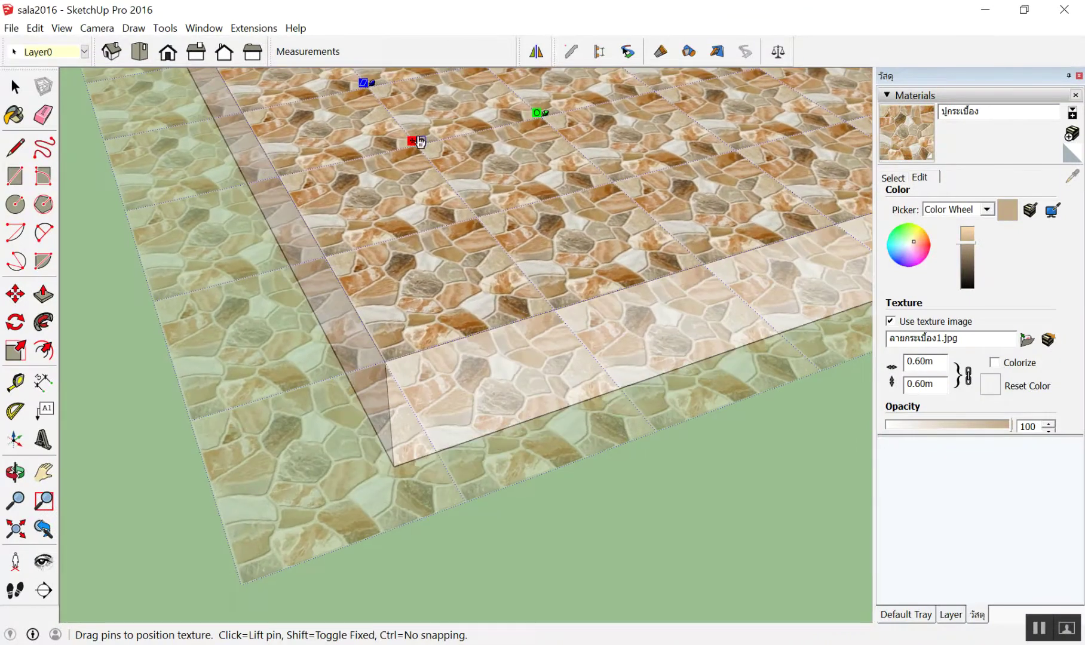
left_click(705, 504)
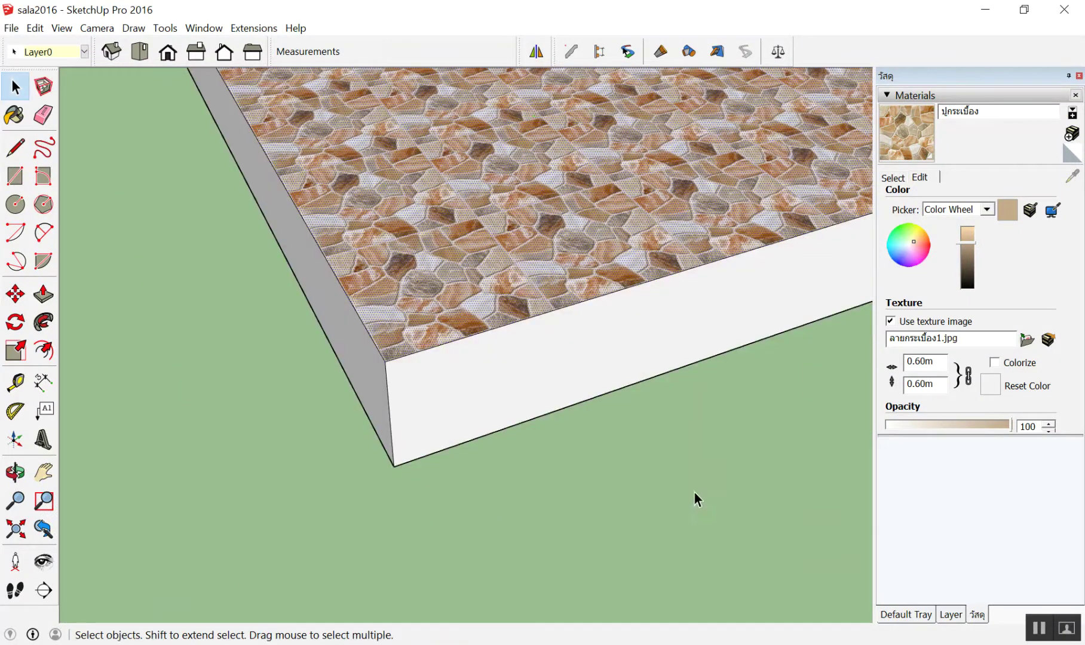
right_click(502, 238)
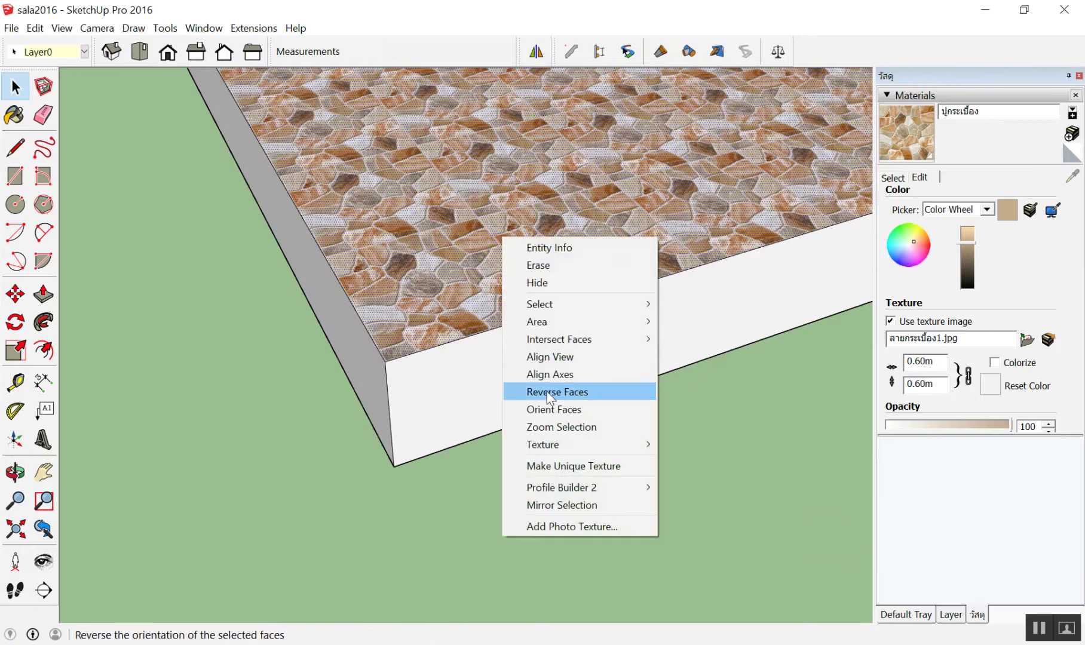
mouse_move(566, 457)
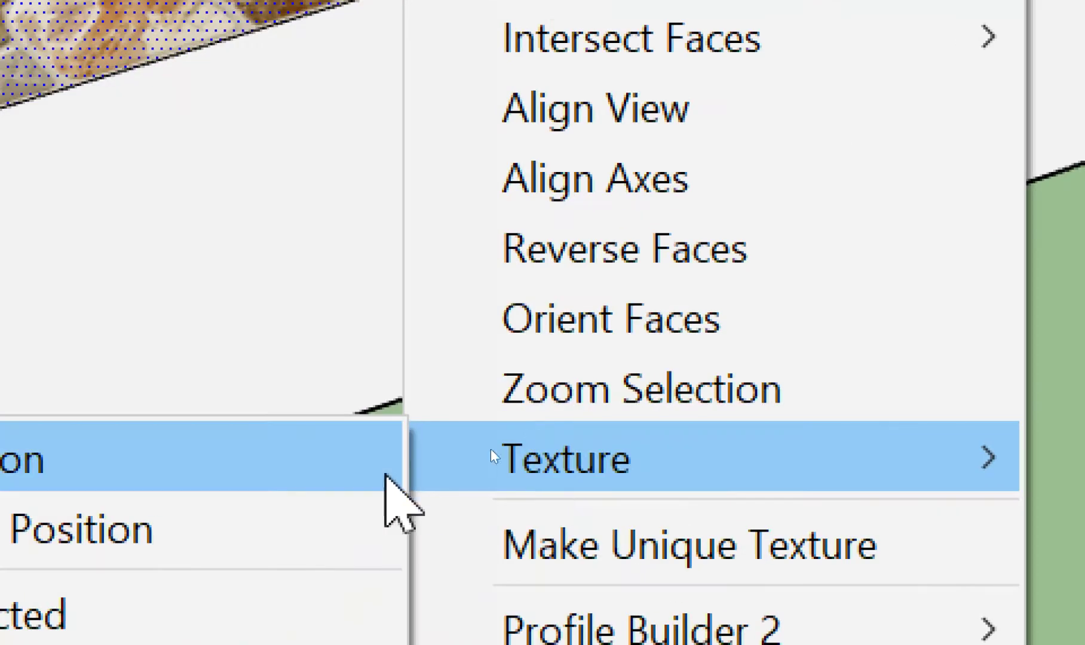
left_click(319, 457)
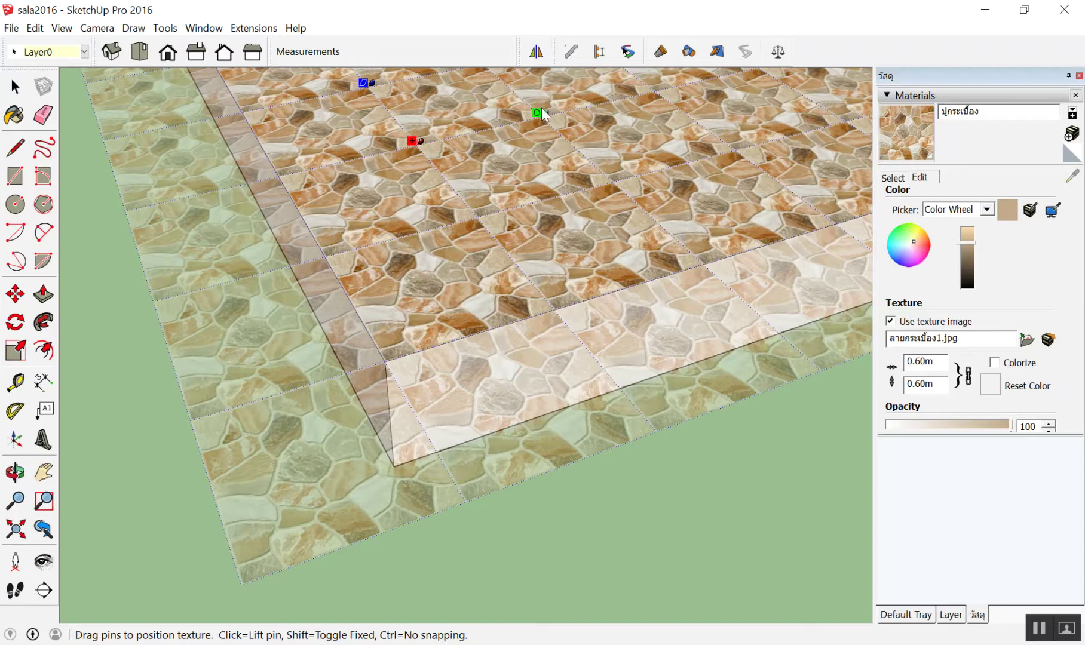
mouse_move(538, 113)
left_mouse_down()
mouse_move(601, 186)
mouse_move(658, 122)
left_mouse_up()
scroll(604, 221, "down", 3)
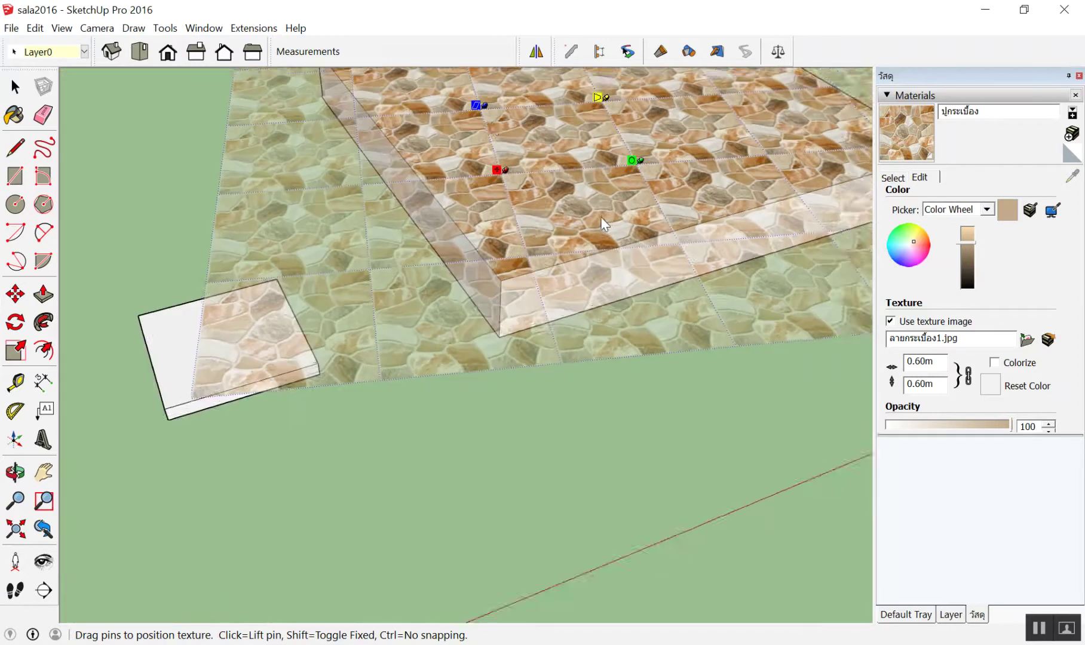
scroll(600, 217, "up", 2)
mouse_move(502, 114)
left_mouse_down()
mouse_move(514, 106)
mouse_move(486, 145)
left_mouse_up()
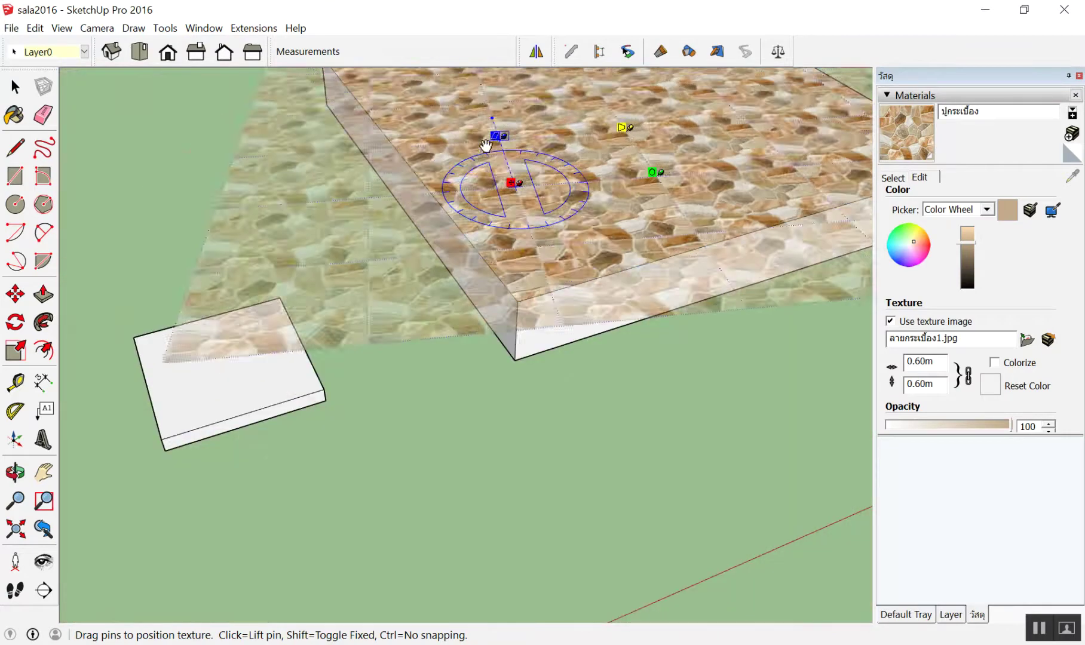
left_click_drag(485, 146, 605, 129)
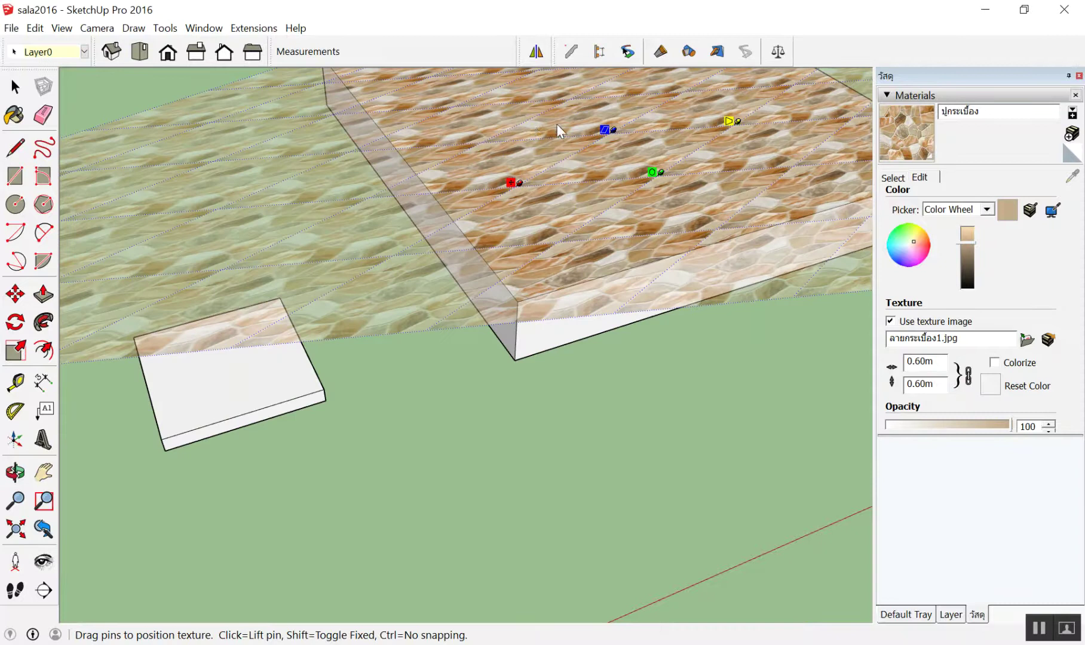
Step: Reset the texture placement and nudge the tiles into their final position across the slab
right_click(529, 122)
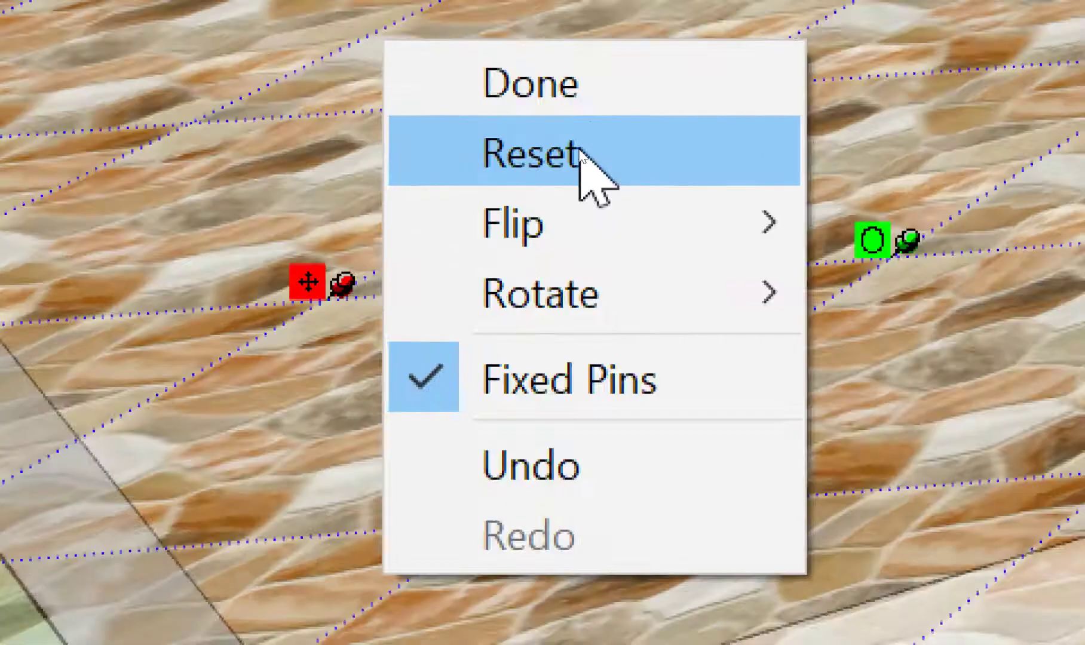
left_click(578, 151)
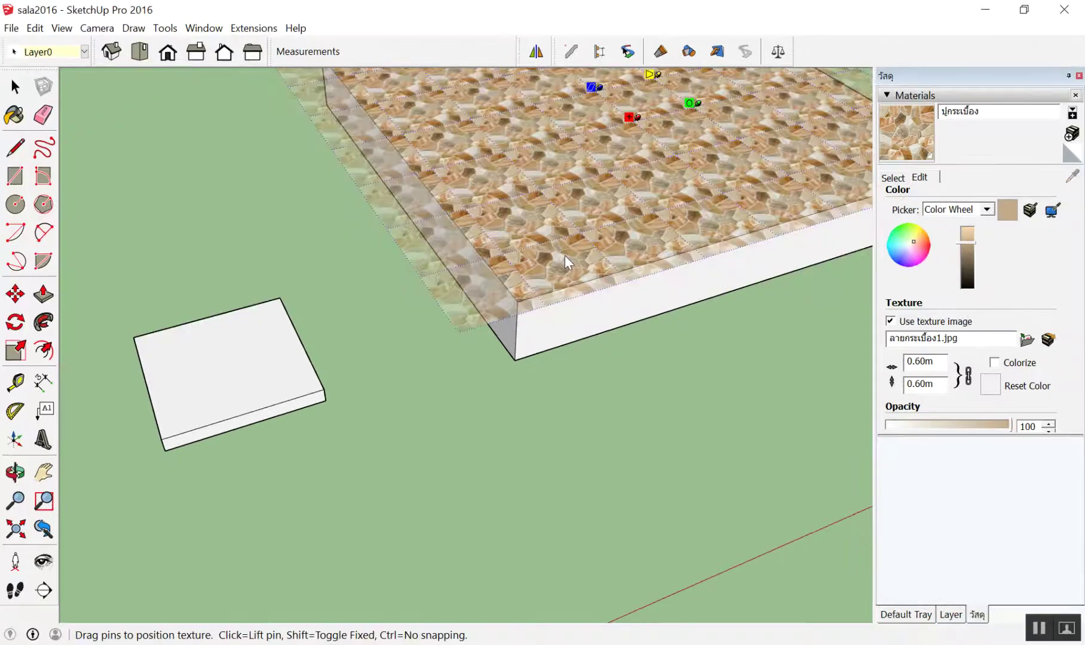
scroll(565, 261, "up", 2)
scroll(565, 261, "up", 2)
scroll(553, 293, "up", 1)
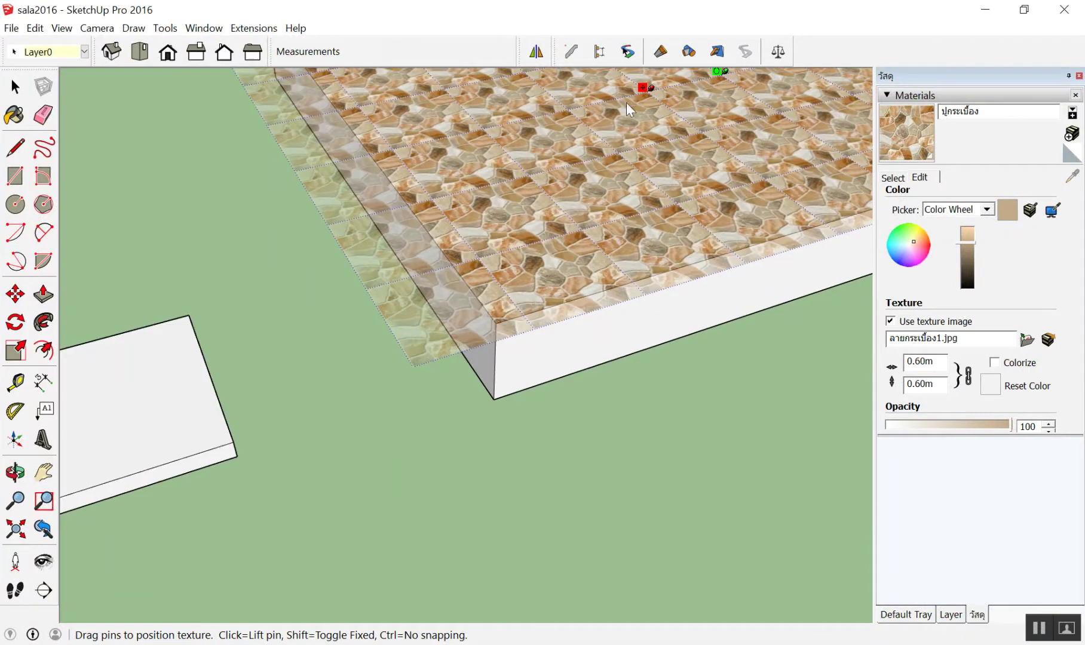
left_click_drag(647, 89, 620, 81)
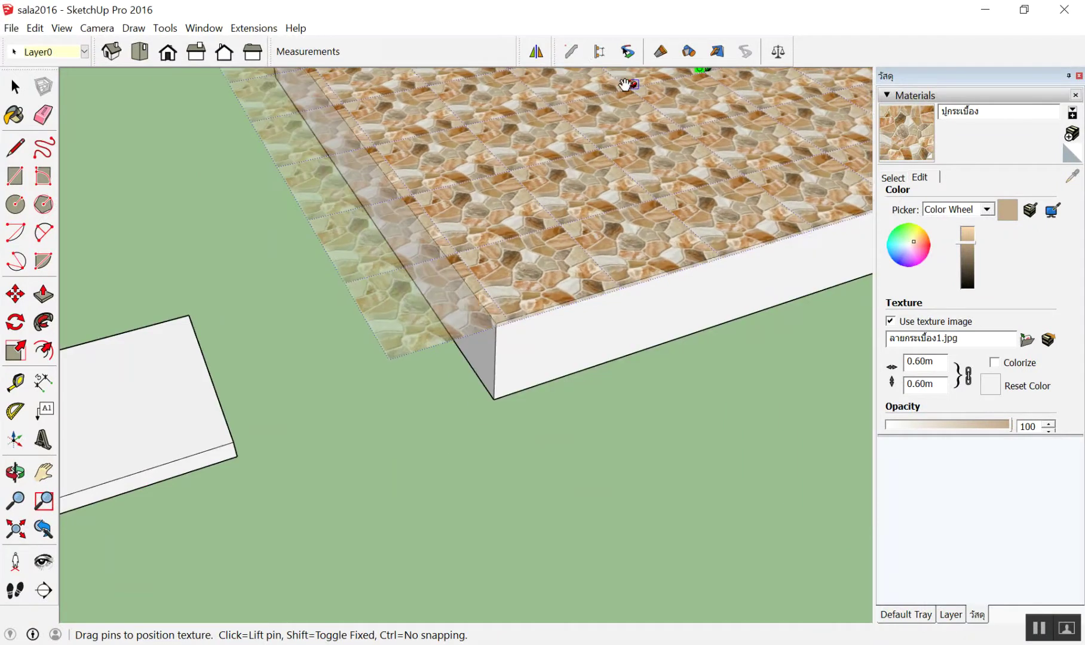
left_click_drag(620, 81, 614, 84)
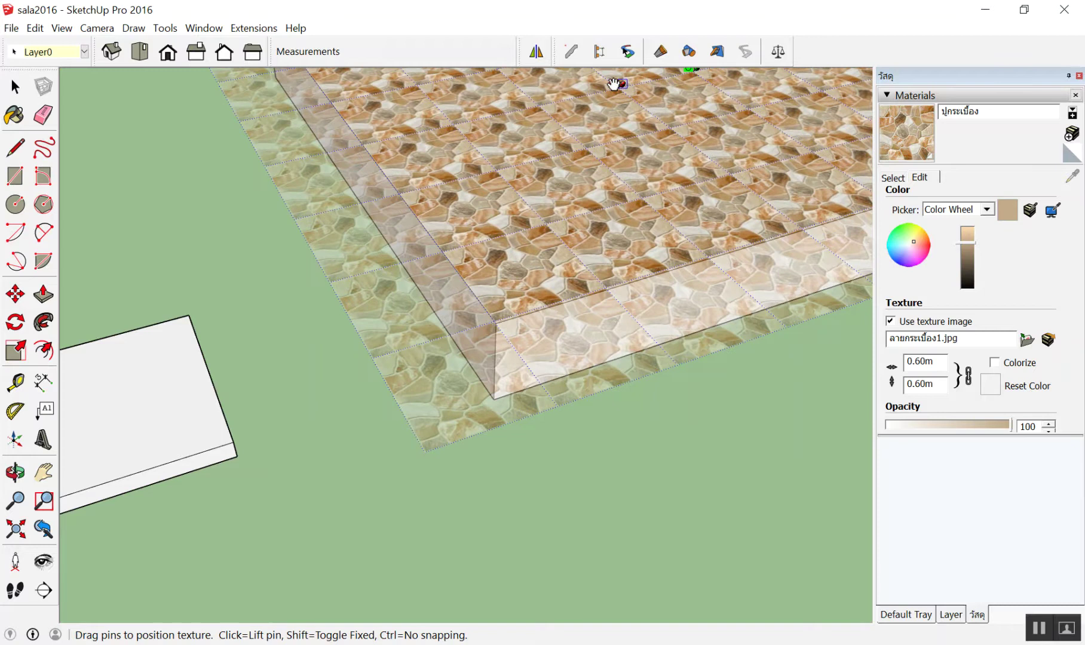
left_click(694, 406)
scroll(699, 400, "down", 3)
scroll(657, 397, "down", 3)
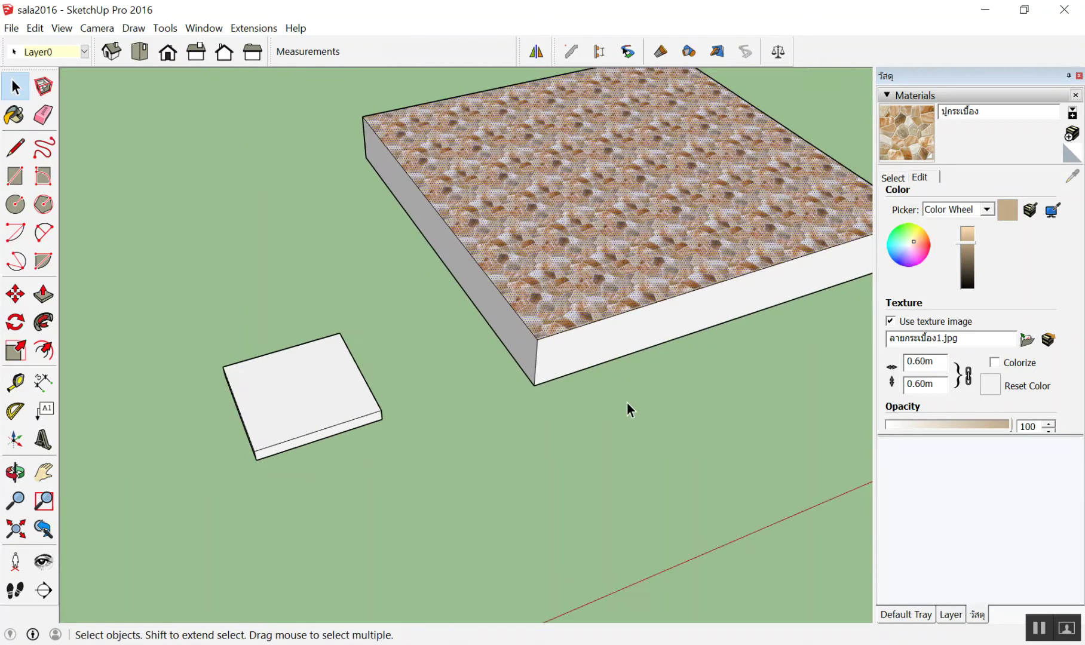
middle_click_drag(725, 130, 484, 304)
scroll(400, 316, "up", 3)
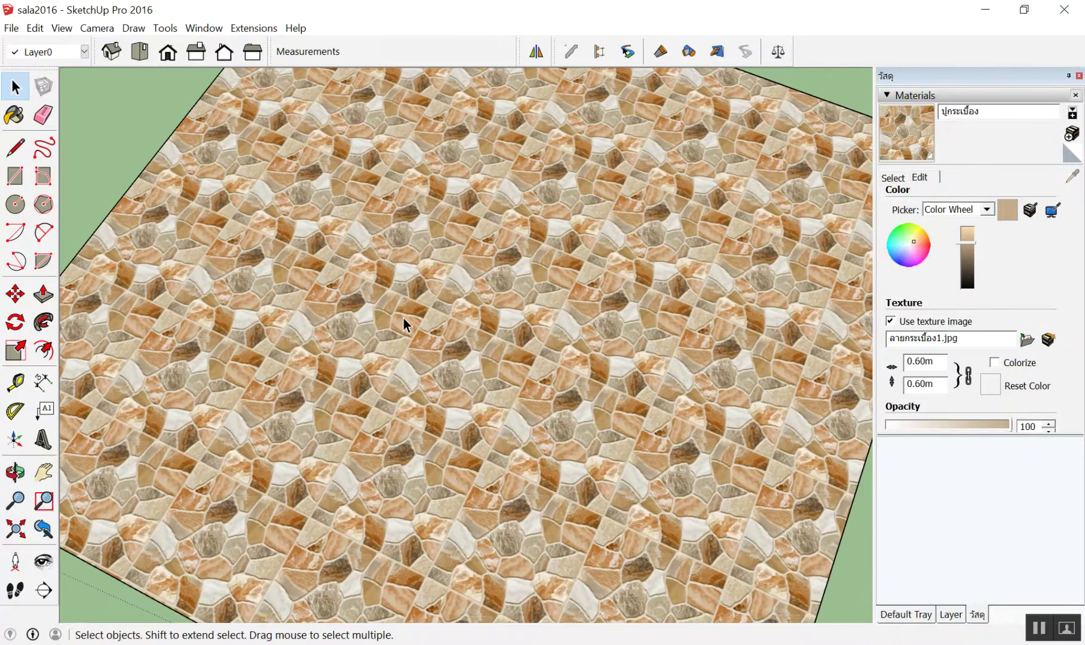
scroll(402, 318, "down", 5)
middle_click_drag(423, 331, 490, 313)
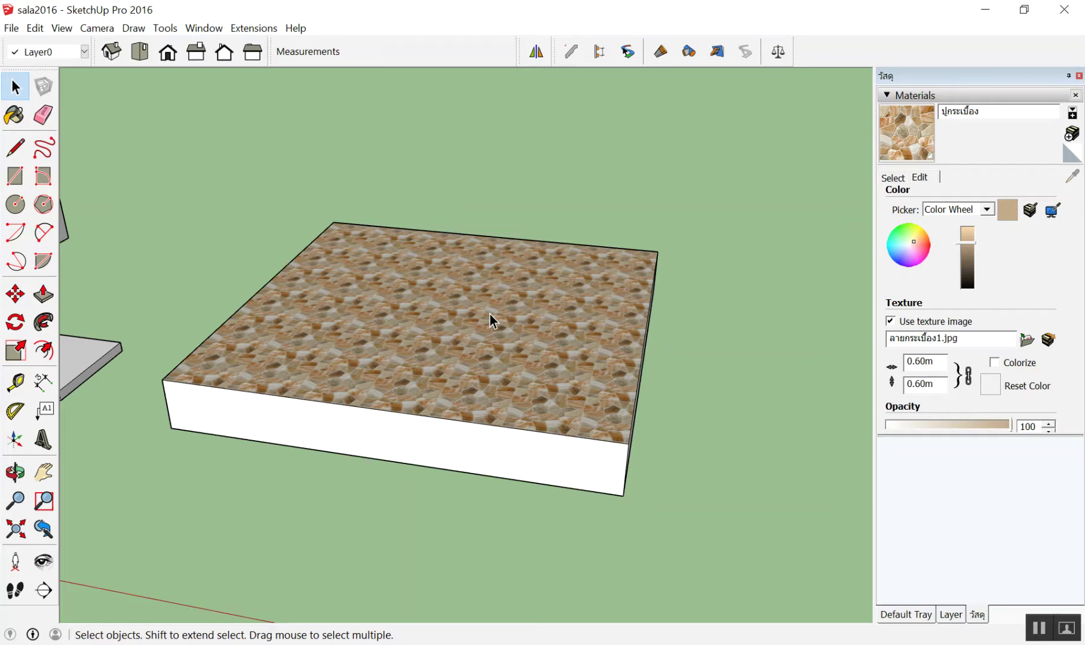
Step: Open PB Quantifier's material cost data and choose the ปูกระเบื้อง material
left_click(779, 59)
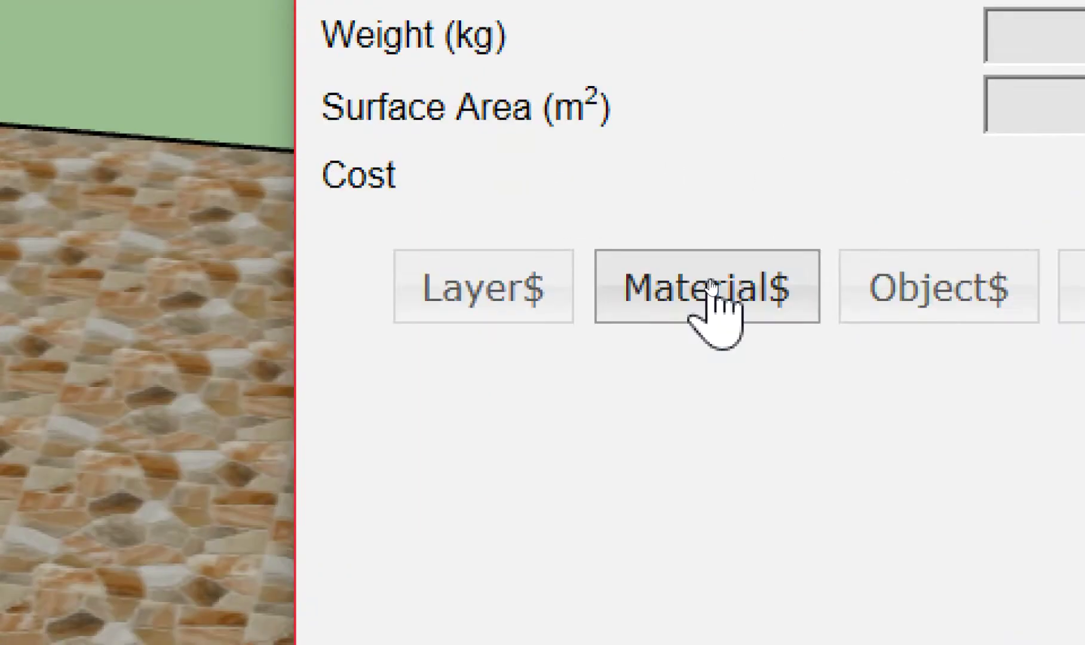
left_click(711, 287)
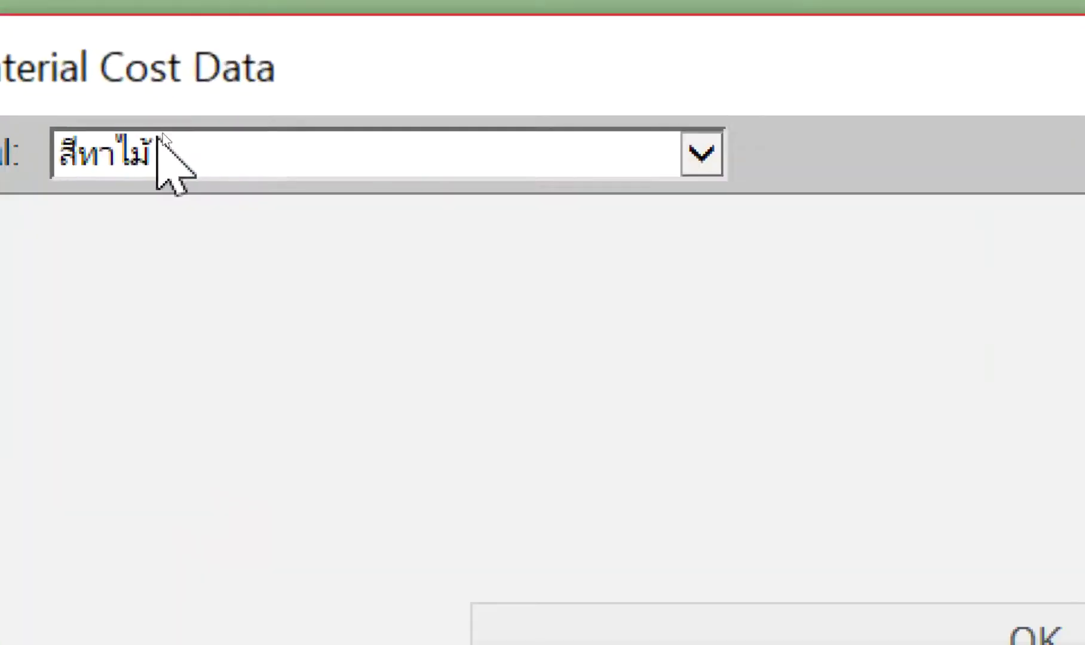
left_click(148, 123)
left_click(136, 108)
left_click(182, 374)
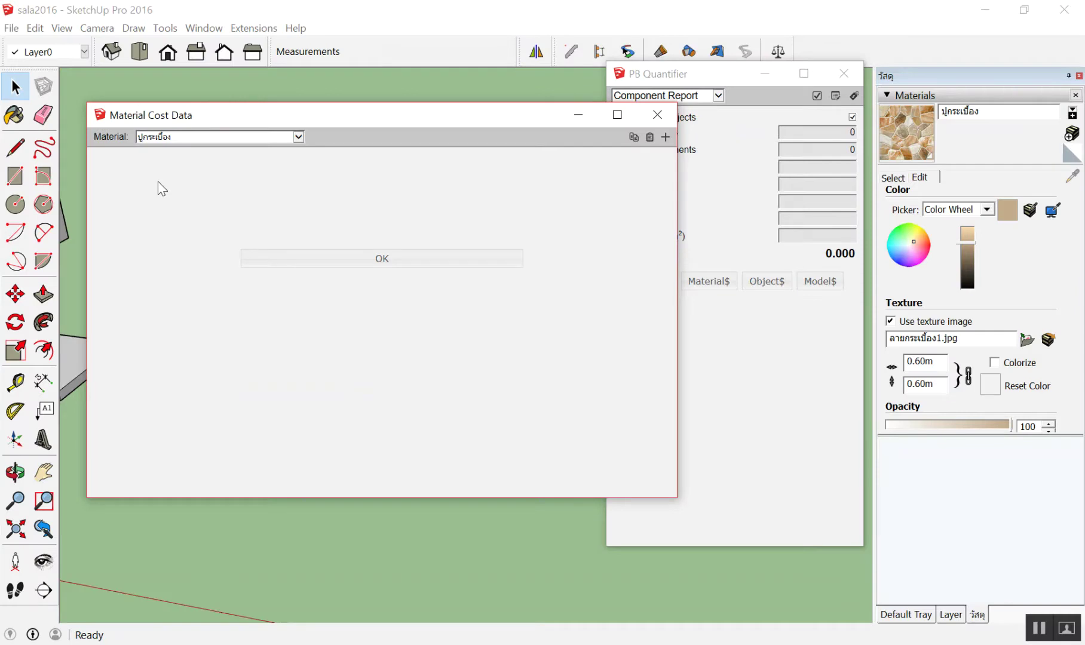
Step: Add a first cost row measured in m2, unit ตร.ม., unit cost 350
left_click(663, 138)
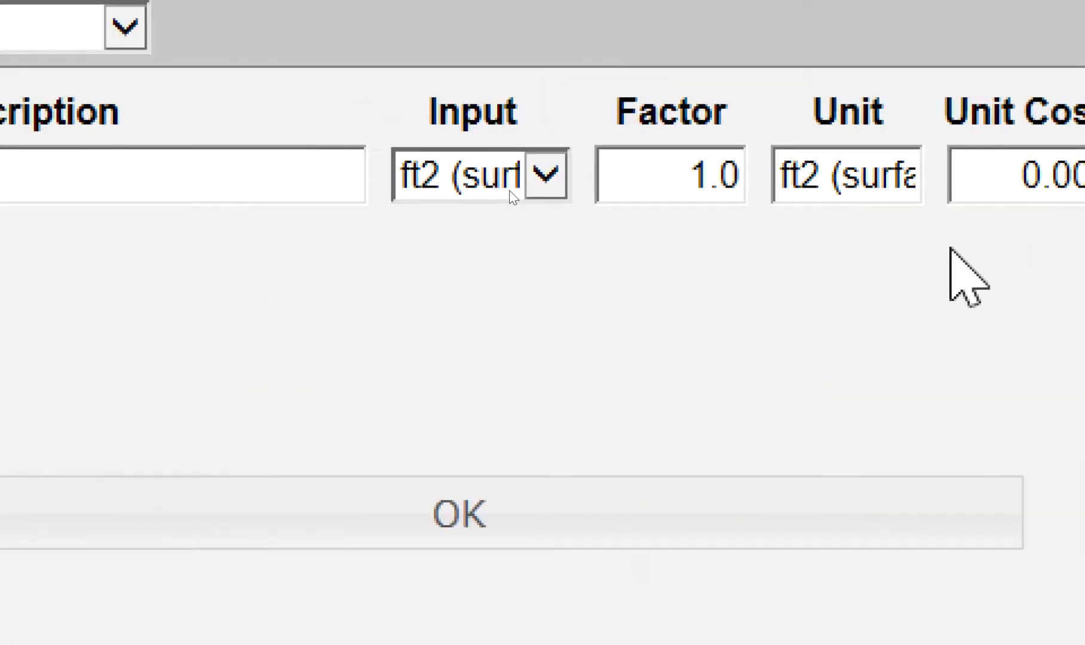
left_click(394, 175)
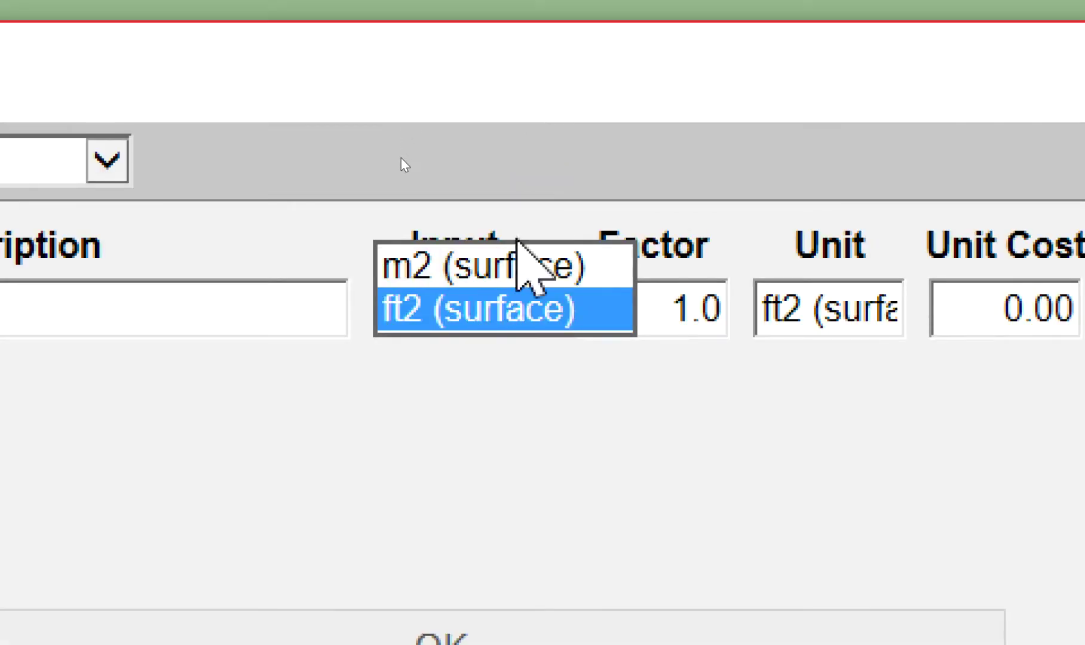
left_click(518, 264)
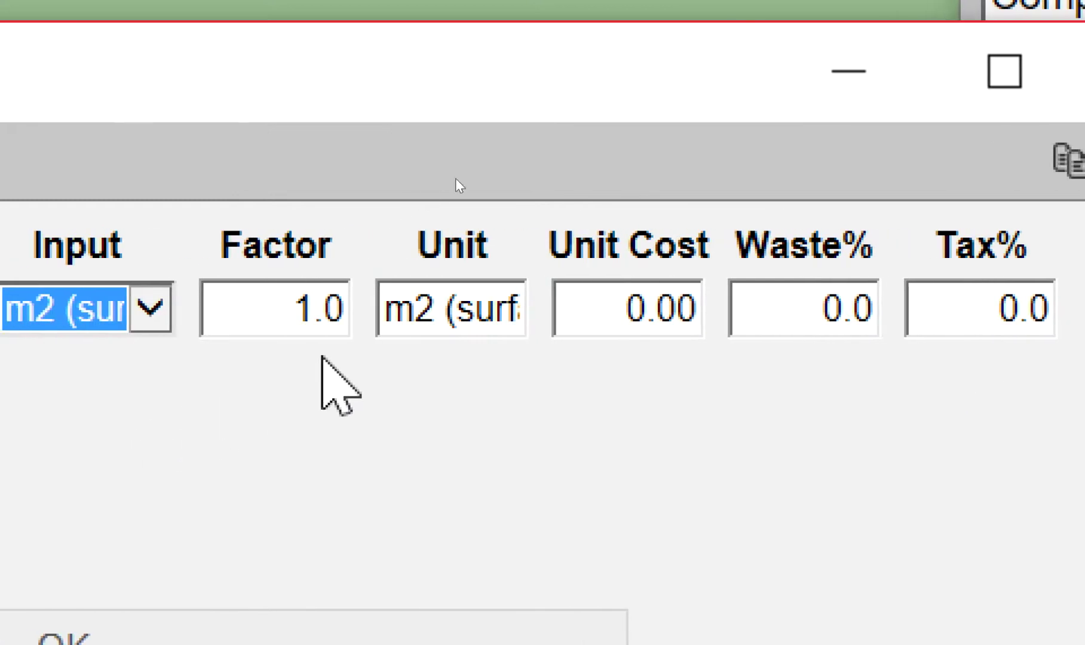
double_click(401, 304)
left_click(400, 311)
triple_click(398, 312)
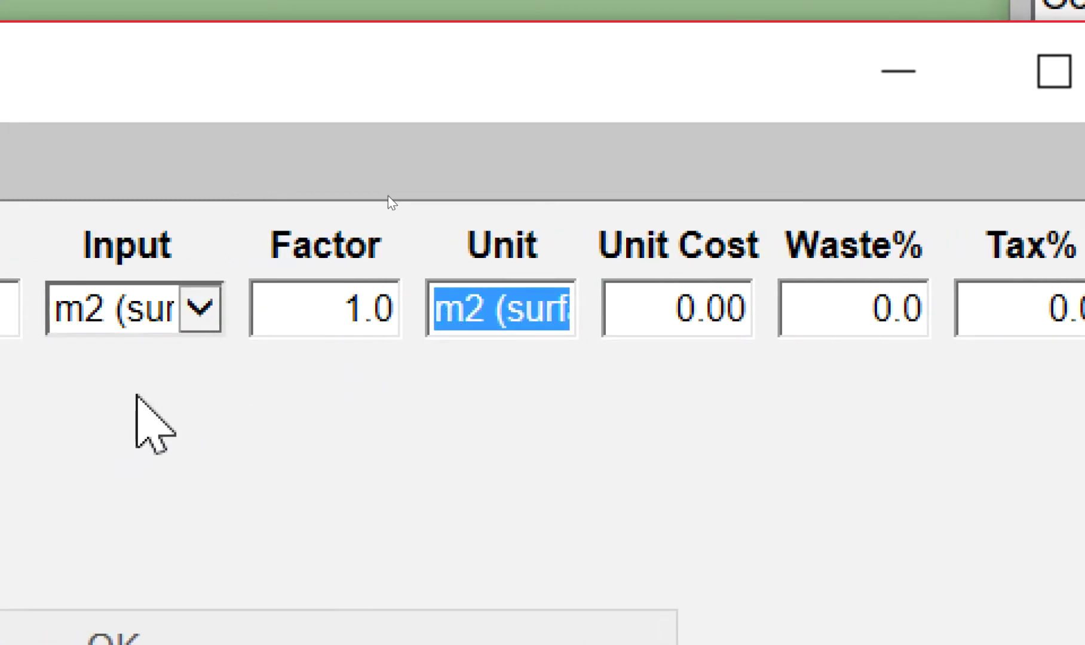
key("BackSpace")
type("ij")
key("BackSpace")
key("BackSpace")
type("ร่")
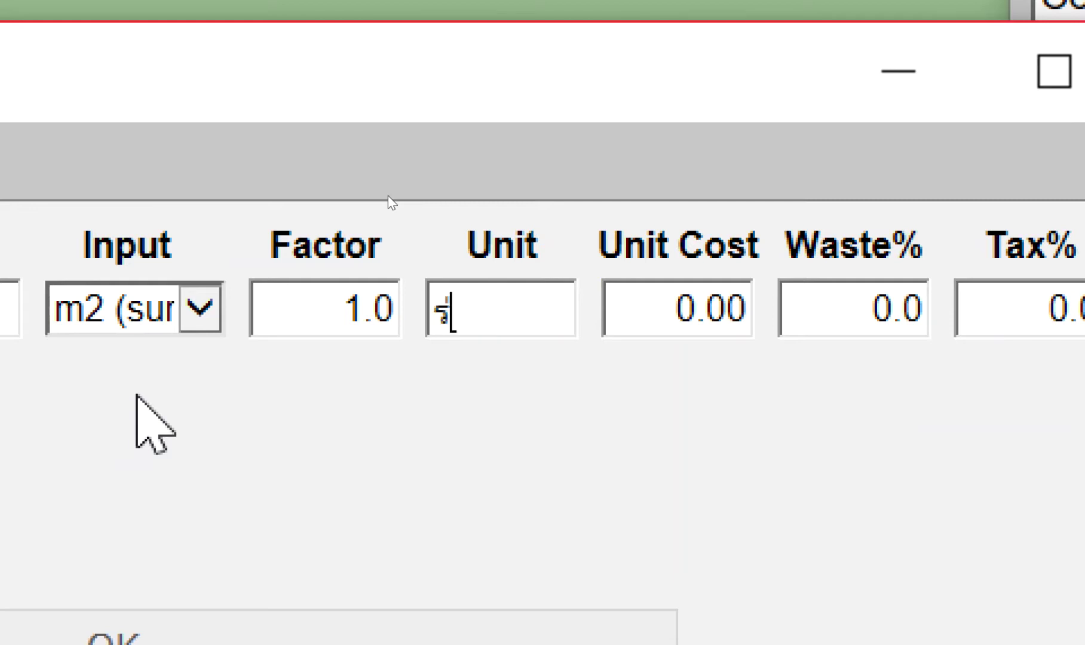
key("BackSpace")
key("BackSpace")
type("ตร.ม.")
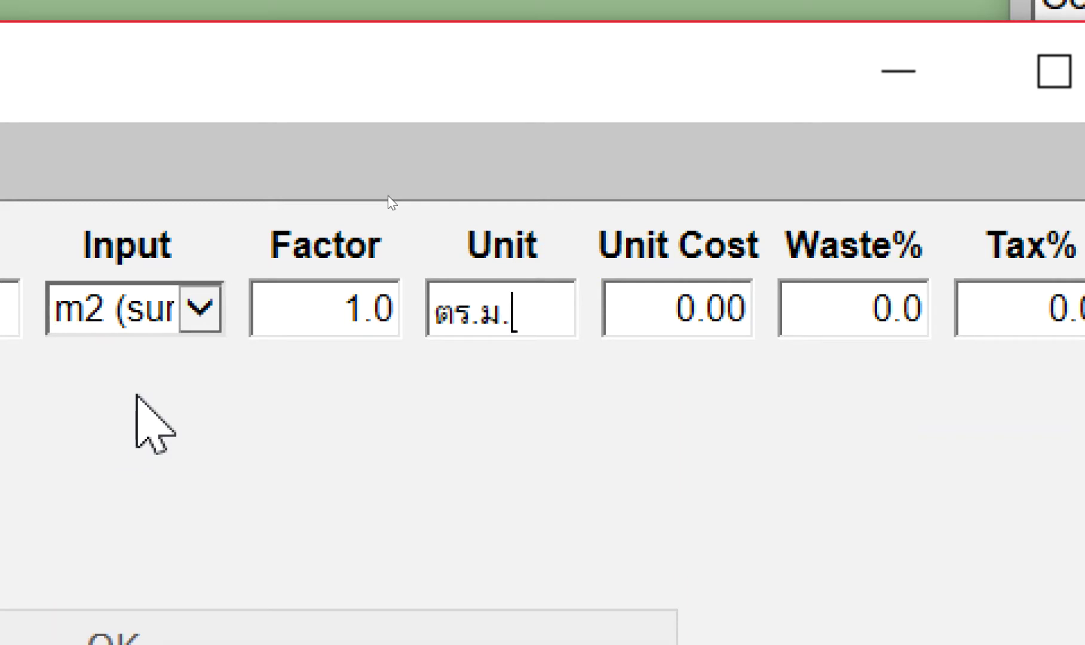
left_click(689, 311)
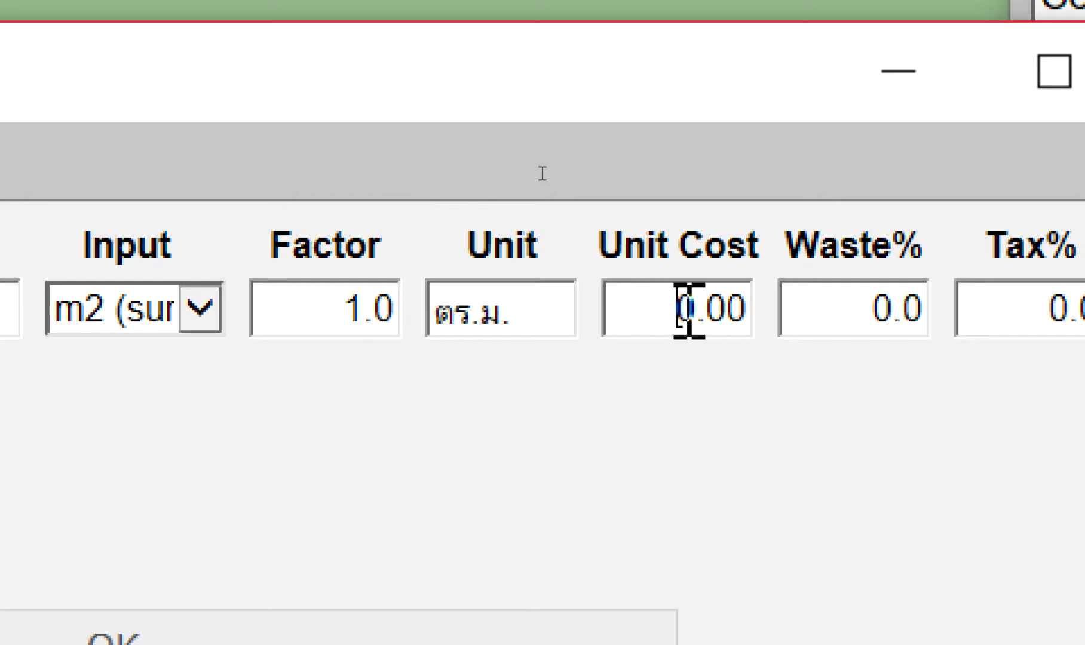
key("super+space")
type("350")
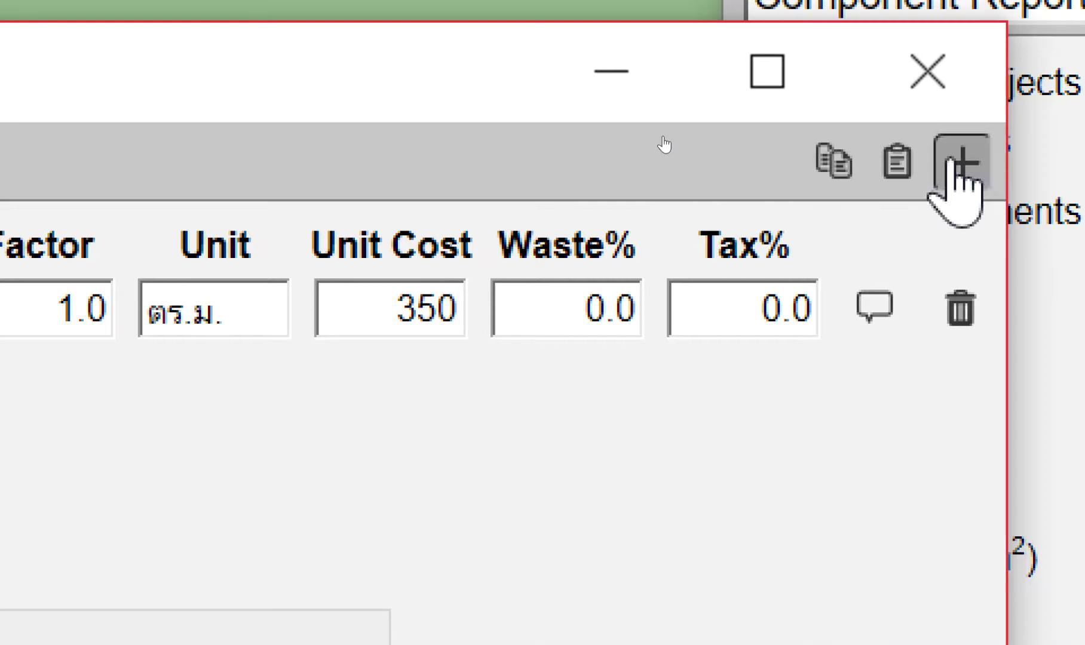
Step: Add a second row 'ค่าแรงปูกระเบื้อง' in m2, unit ตร.ม., cost 180, and save
left_click(959, 162)
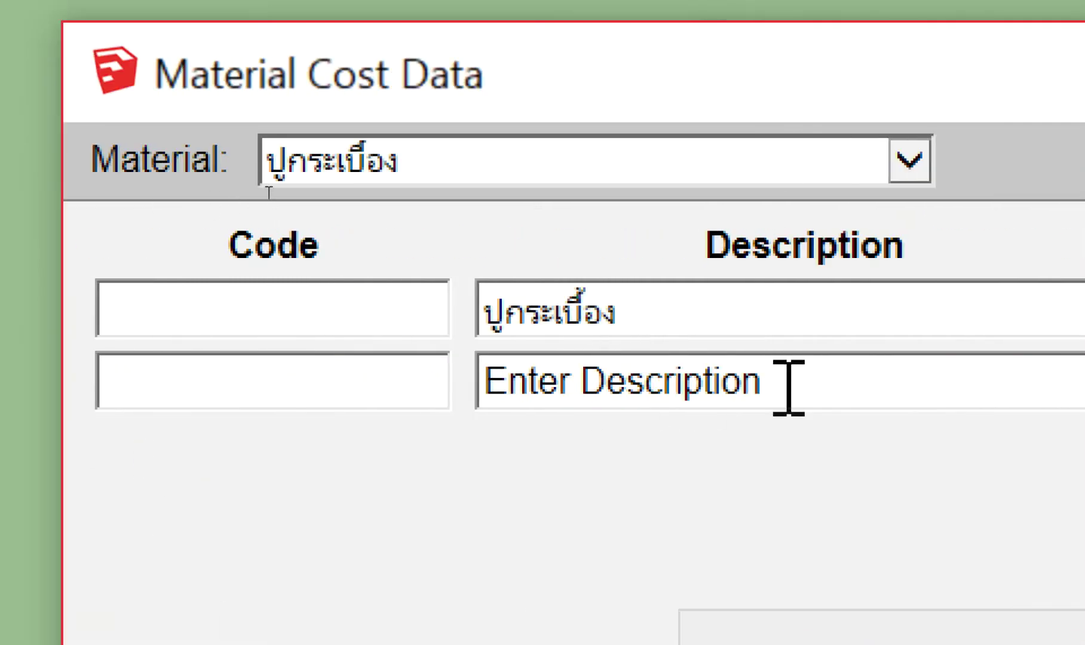
left_click_drag(771, 382, 300, 349)
type("8j")
key("BackSpace")
key("BackSpace")
type("ค่าแรงปูกระเบื้อง")
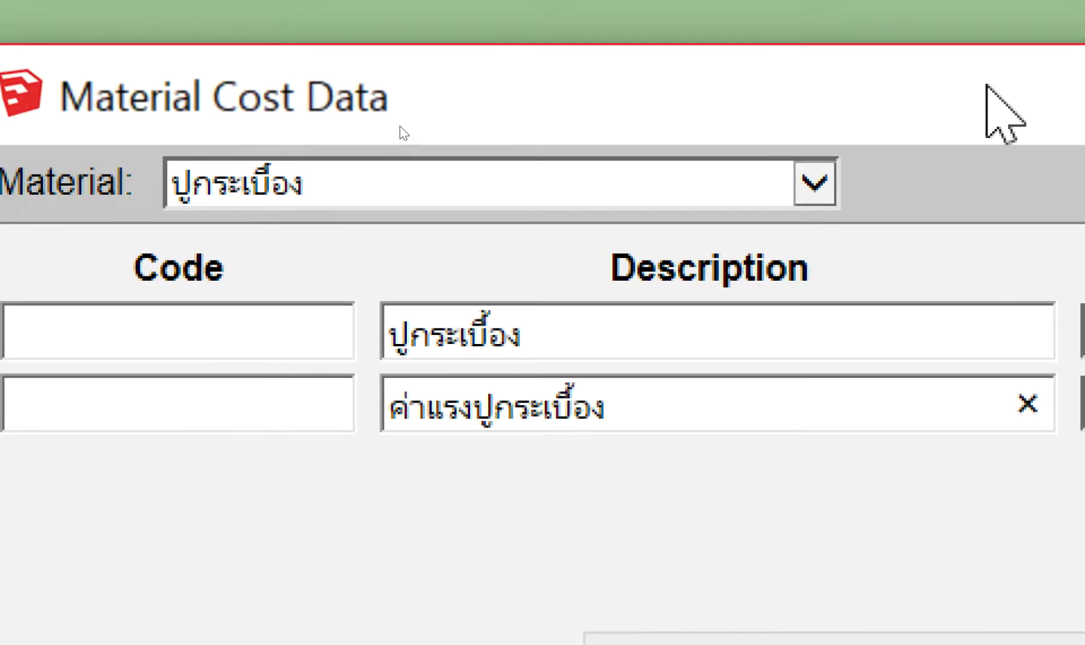
left_click(302, 404)
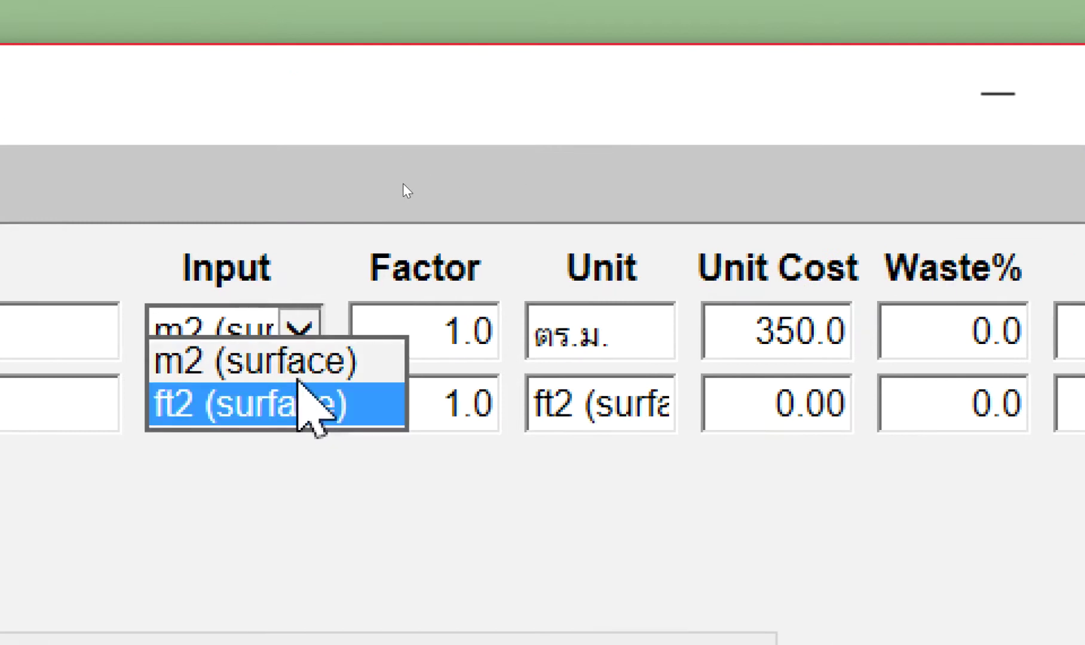
key("Up")
key("Return")
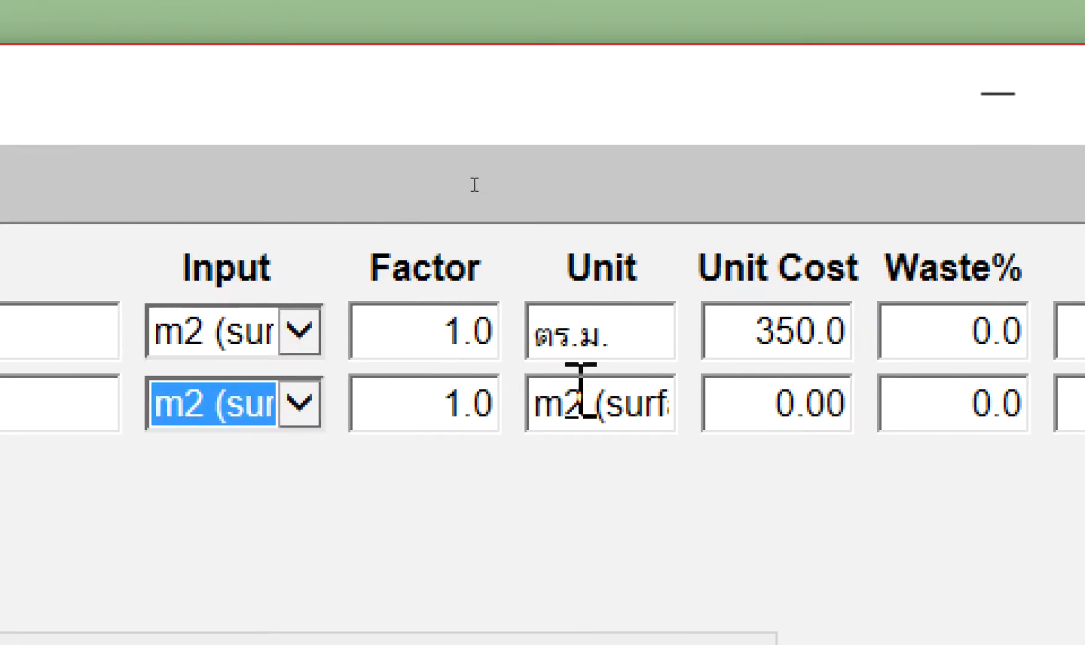
left_click_drag(625, 338, 426, 325)
key("ctrl+c")
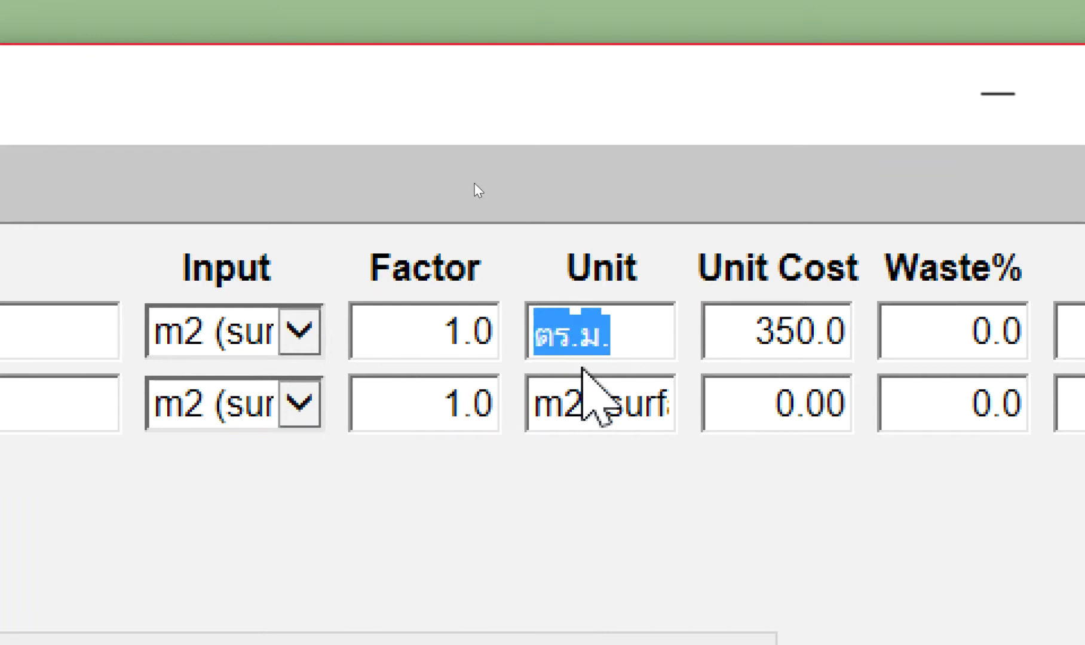
double_click(588, 412)
key("shift+End")
key("ctrl+v")
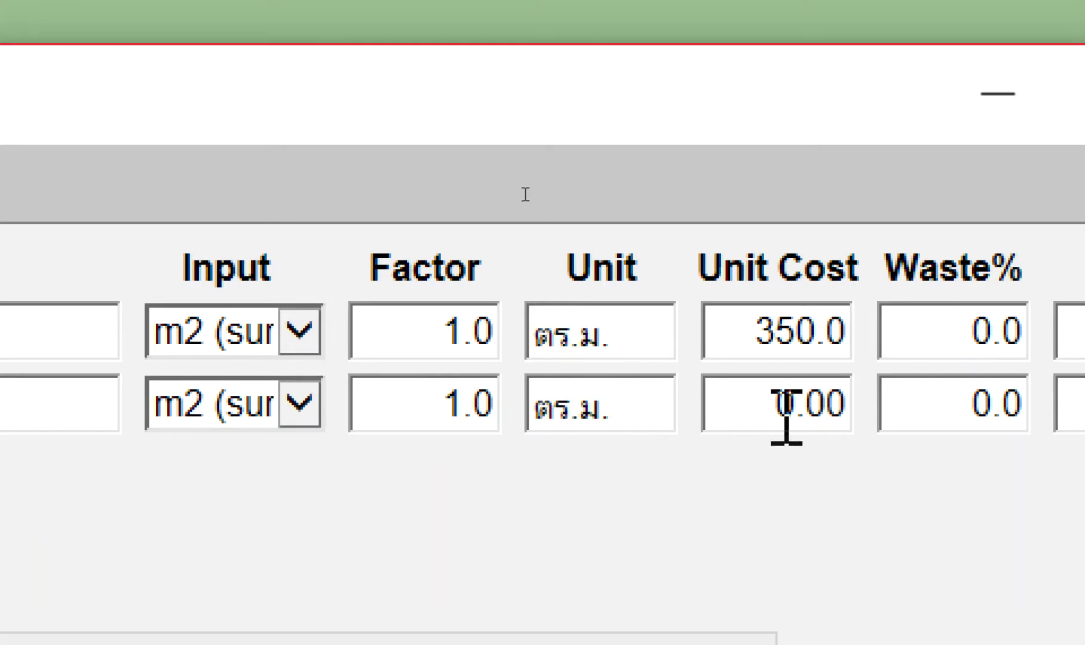
left_click_drag(785, 412, 823, 412)
key("super+space")
key("BackSpace")
type("180")
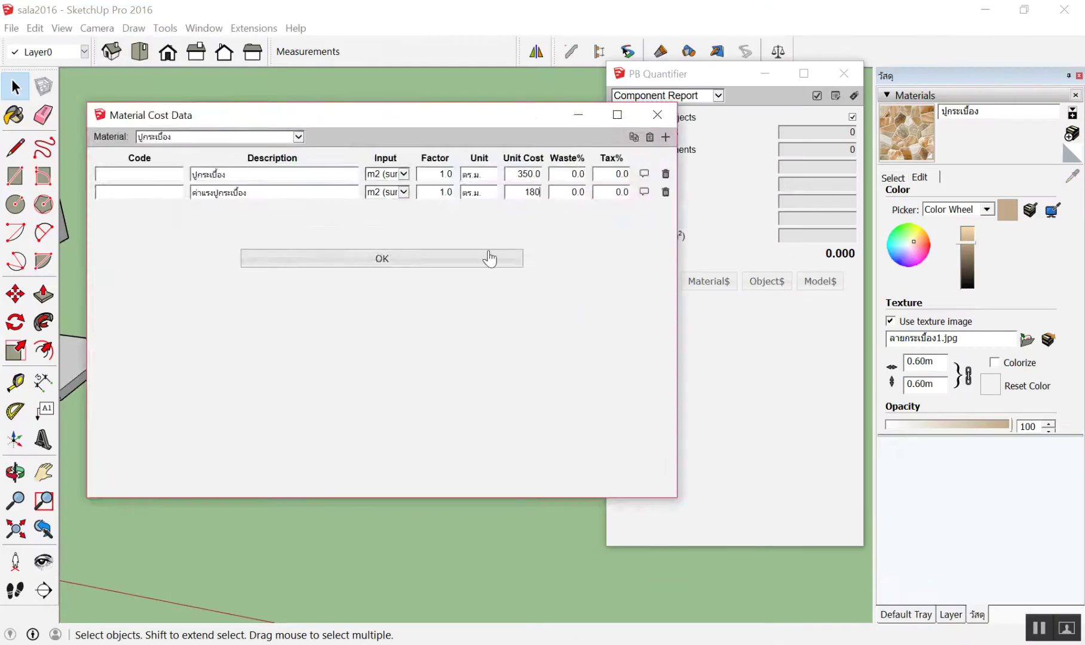
left_click(468, 261)
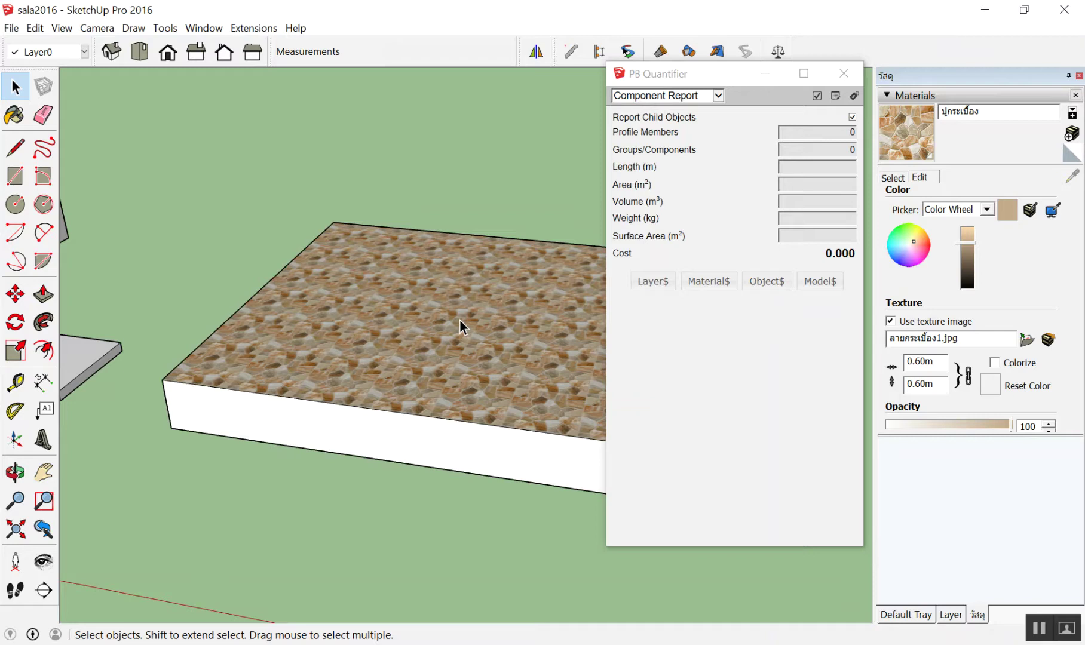
Step: Orbit around the slab and try selecting its faces and whole geometry
scroll(459, 320, "down", 3)
scroll(499, 285, "down", 3)
mouse_move(543, 331)
middle_mouse_down()
mouse_move(546, 381)
mouse_move(559, 377)
middle_mouse_up()
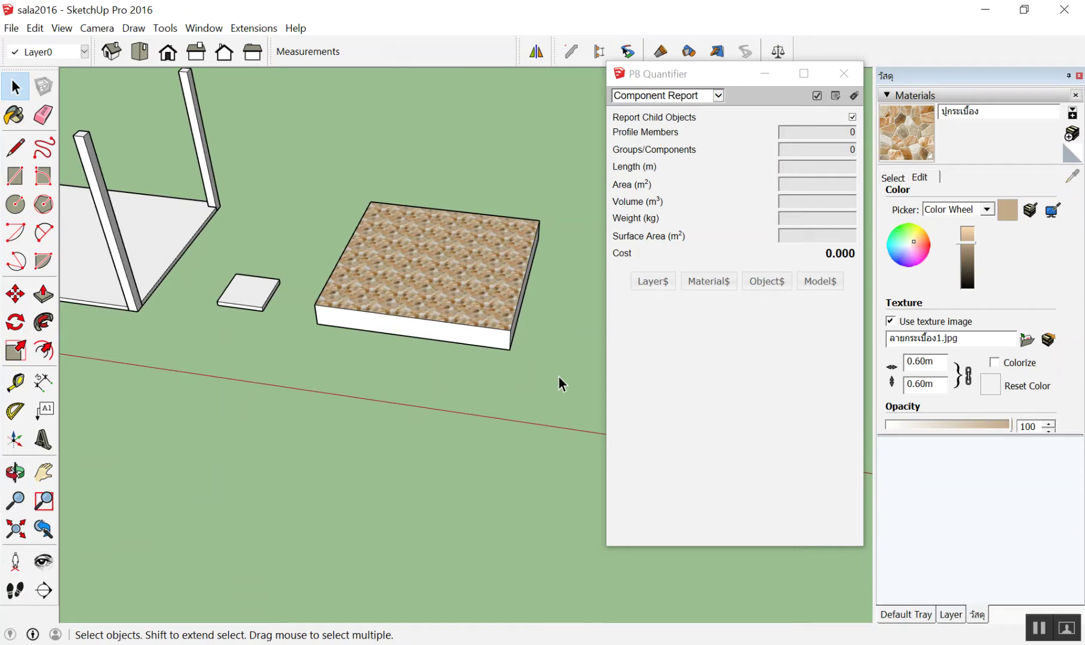
mouse_move(549, 380)
middle_mouse_down()
mouse_move(451, 344)
mouse_move(459, 277)
middle_mouse_up()
left_click(465, 327)
left_click(456, 279)
mouse_move(501, 375)
middle_mouse_down()
mouse_move(368, 252)
mouse_move(380, 169)
middle_mouse_up()
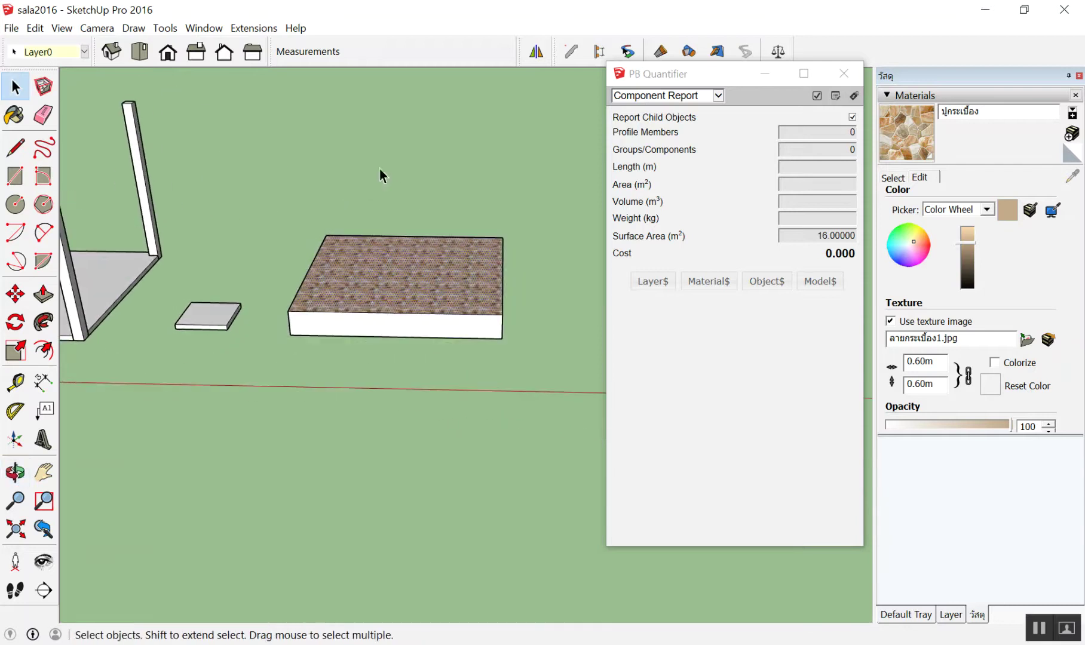
left_click_drag(265, 192, 549, 374)
middle_click_drag(431, 306, 391, 313)
right_click(390, 310)
left_click(351, 361)
Step: Box-select the entire tiled slab and make it a group
scroll(382, 317, "up", 2)
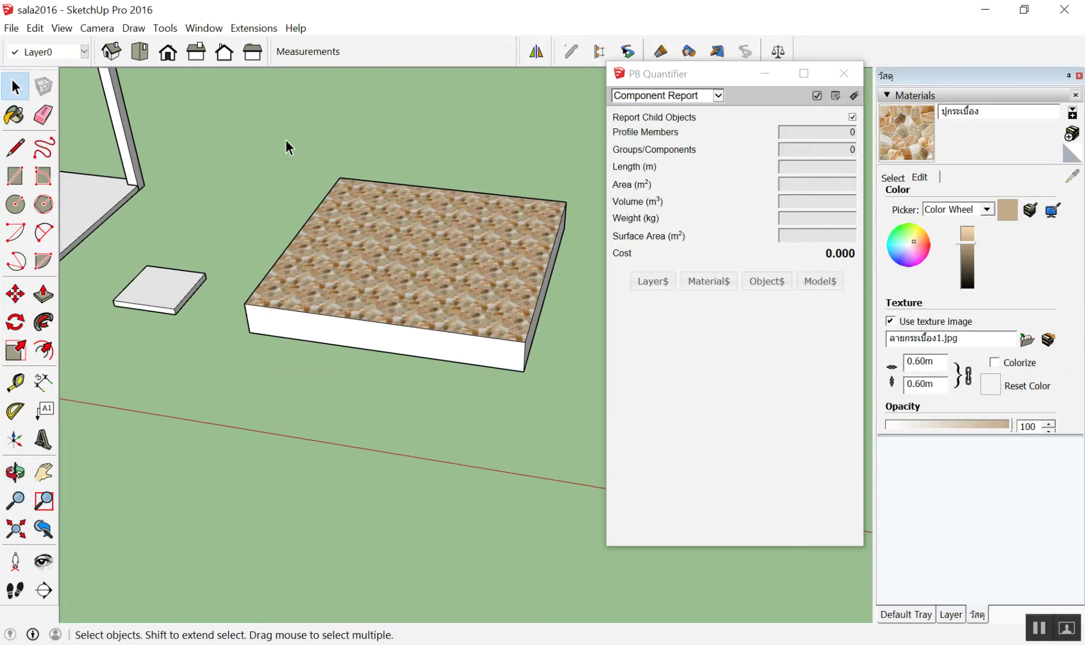
middle_click_drag(291, 148, 401, 164)
left_click(354, 344)
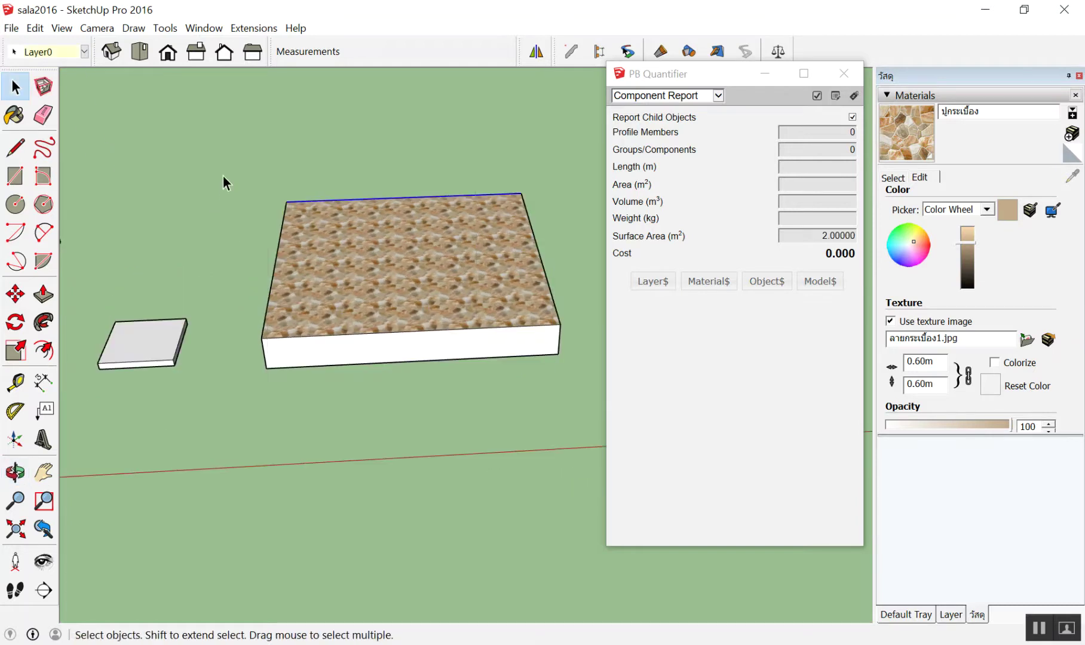
left_click_drag(223, 175, 609, 444)
right_click(372, 226)
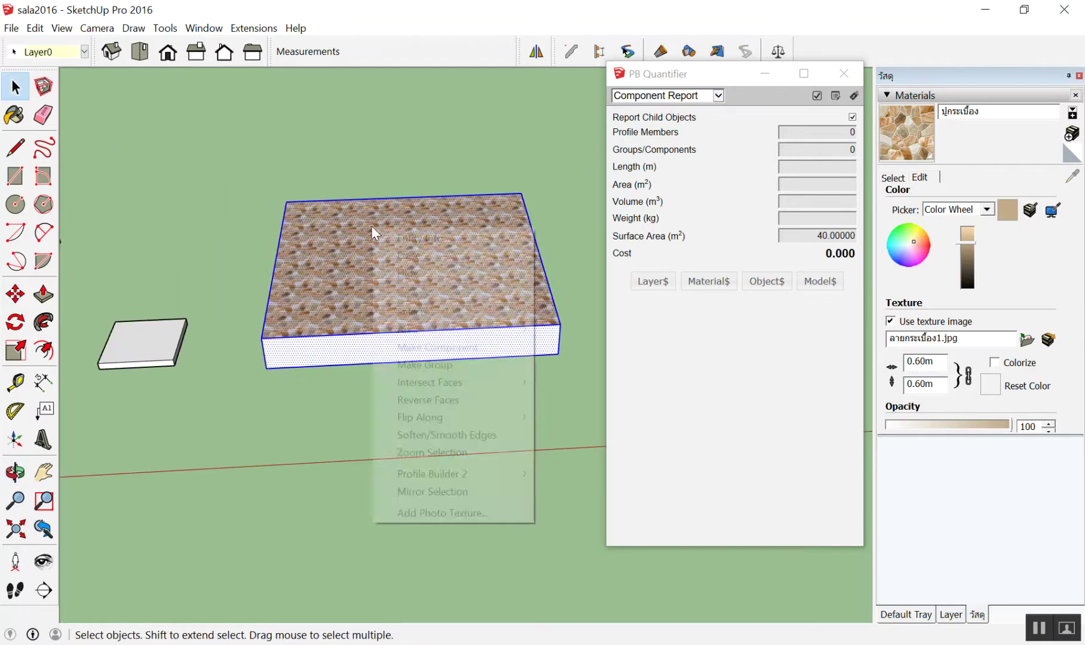
left_click(421, 366)
left_click(384, 282)
Step: Orbit around the grouped slab and select the new group
middle_click_drag(627, 367, 375, 490)
scroll(402, 340, "up", 2)
scroll(457, 139, "up", 2)
double_click(453, 156)
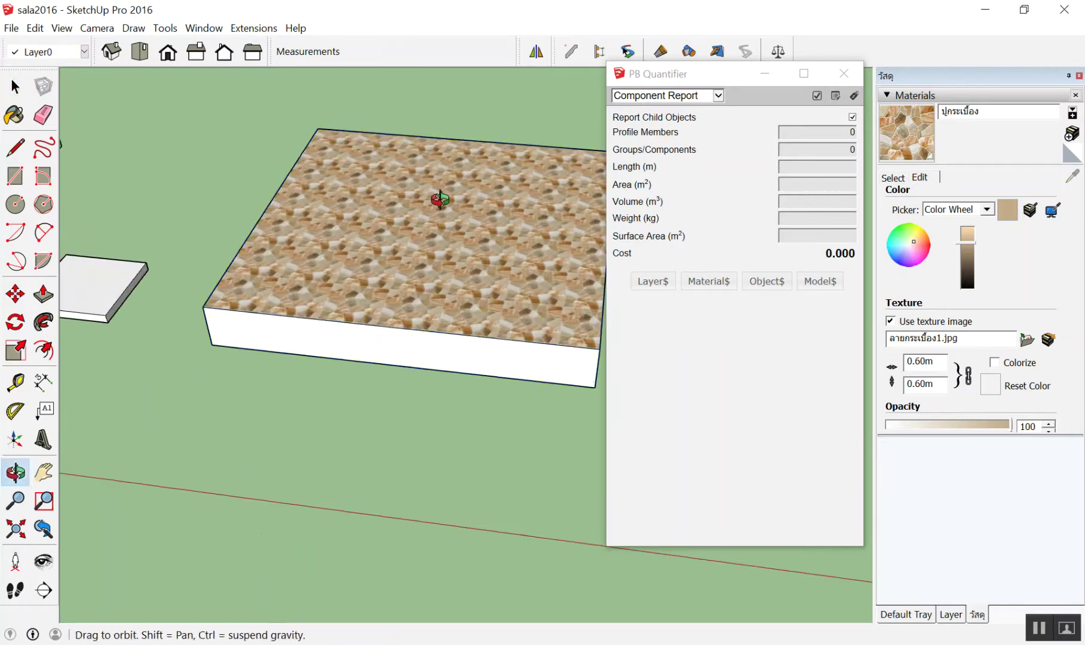
middle_click_drag(452, 156, 393, 191)
left_click(388, 205)
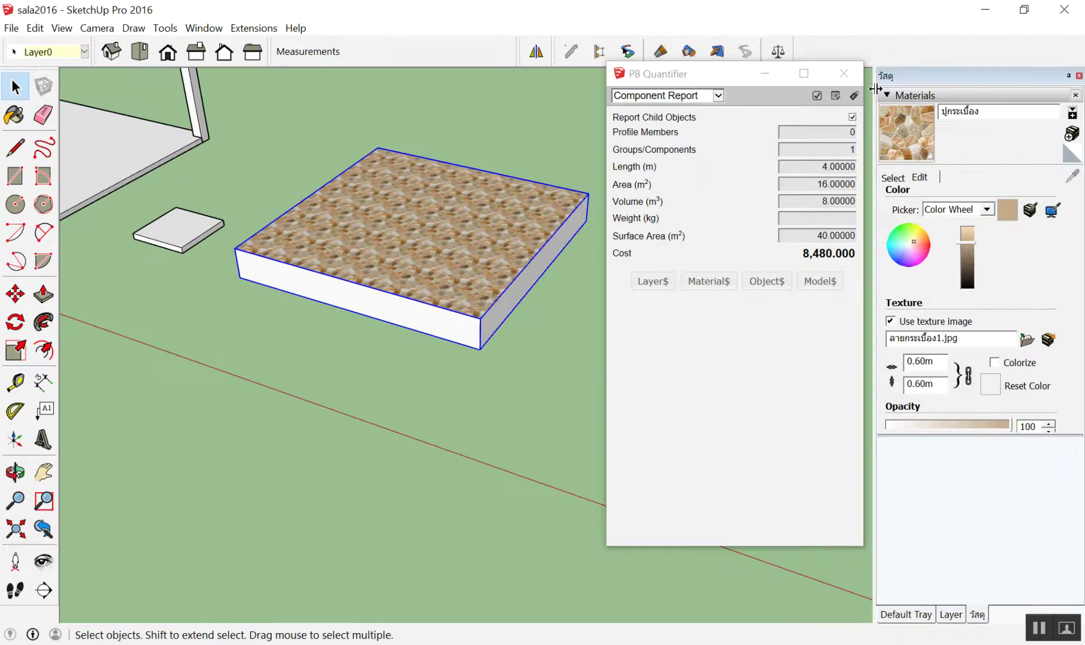
left_click(854, 96)
left_click(422, 193)
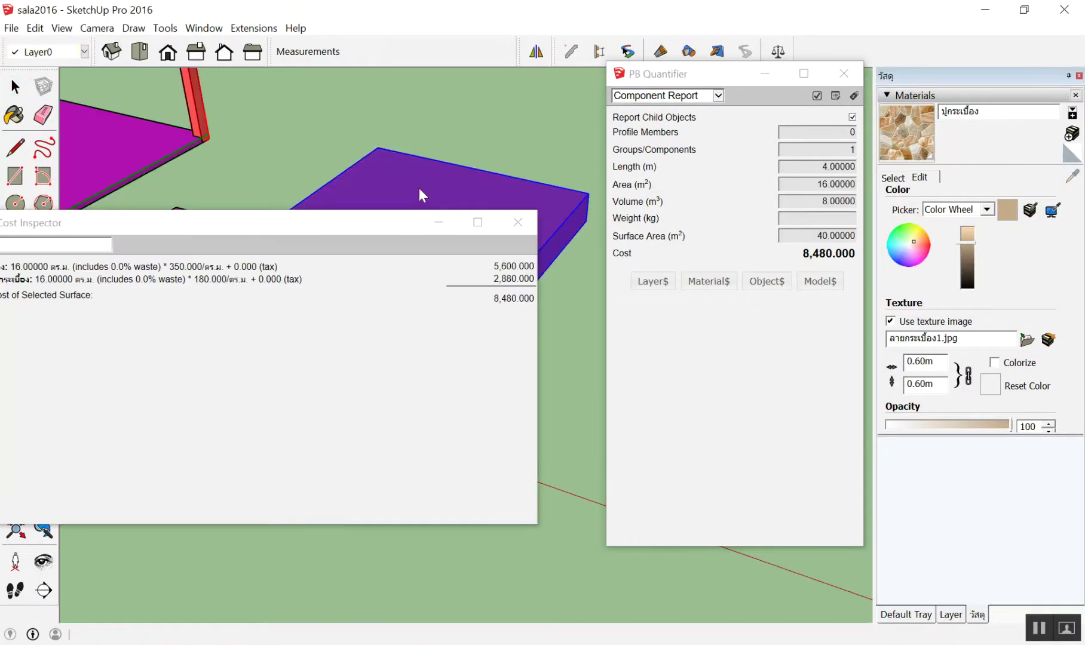
left_click_drag(138, 231, 476, 160)
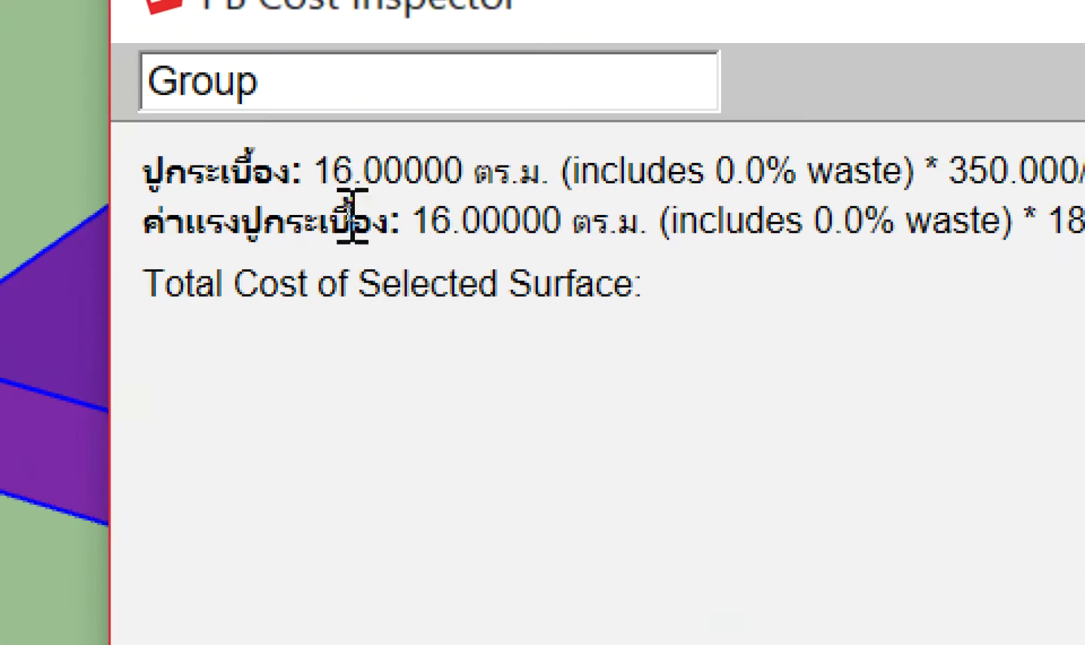
left_click_drag(352, 185, 436, 182)
triple_click(411, 218)
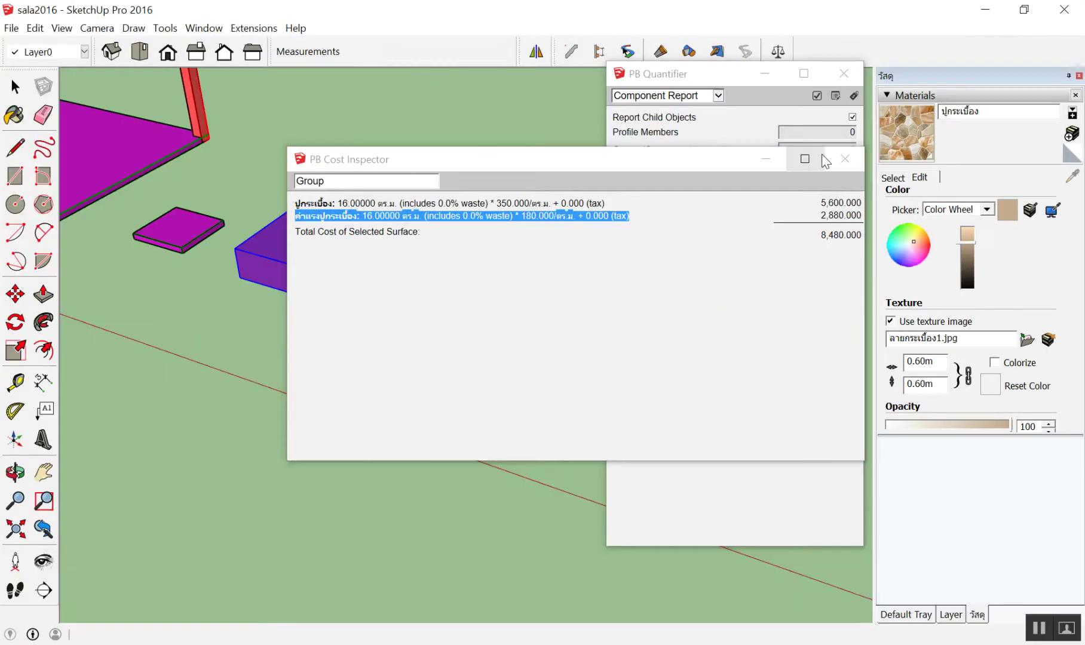
left_click(844, 159)
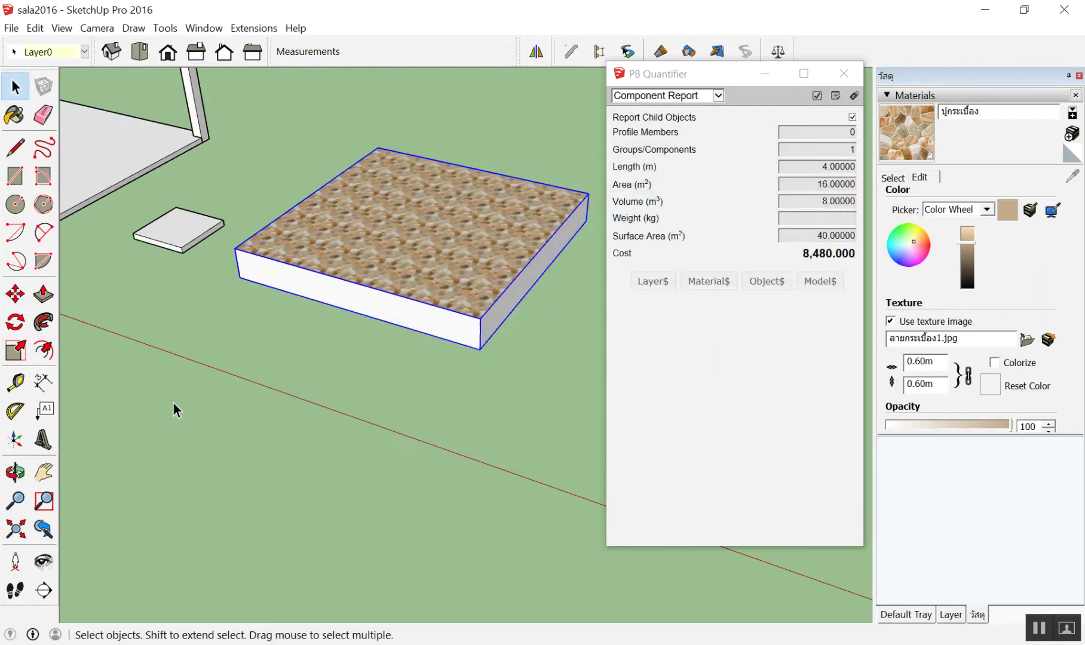
left_click(225, 394)
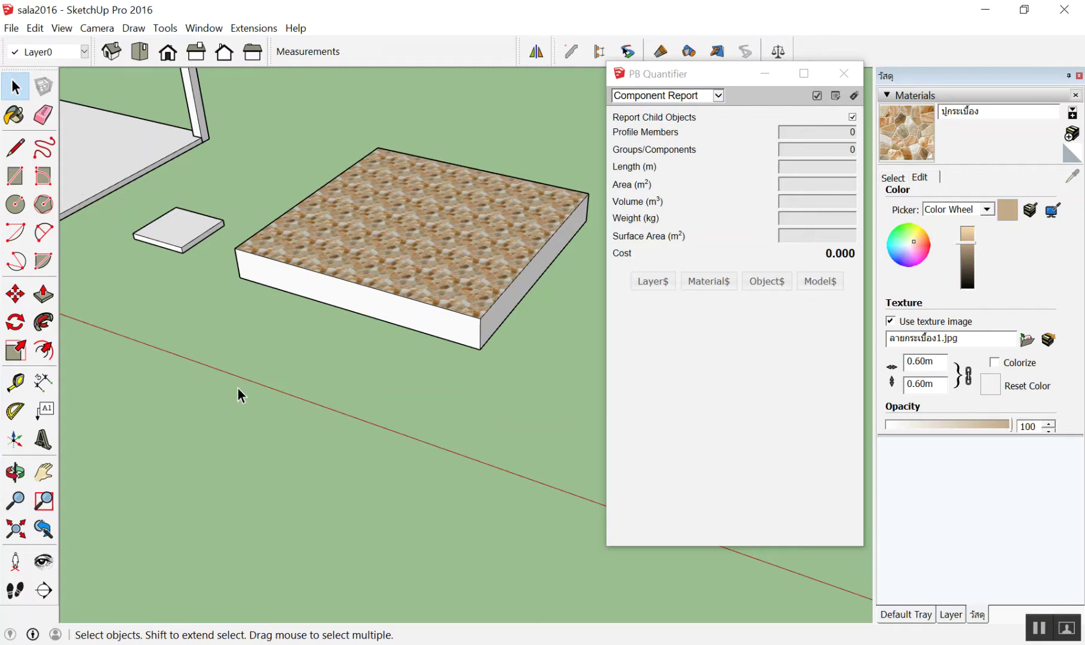
Step: Orbit and zoom to a higher view showing the tables and whole model
scroll(237, 388, "down", 3)
middle_click_drag(303, 407, 189, 410)
scroll(154, 264, "up", 3)
scroll(267, 203, "up", 2)
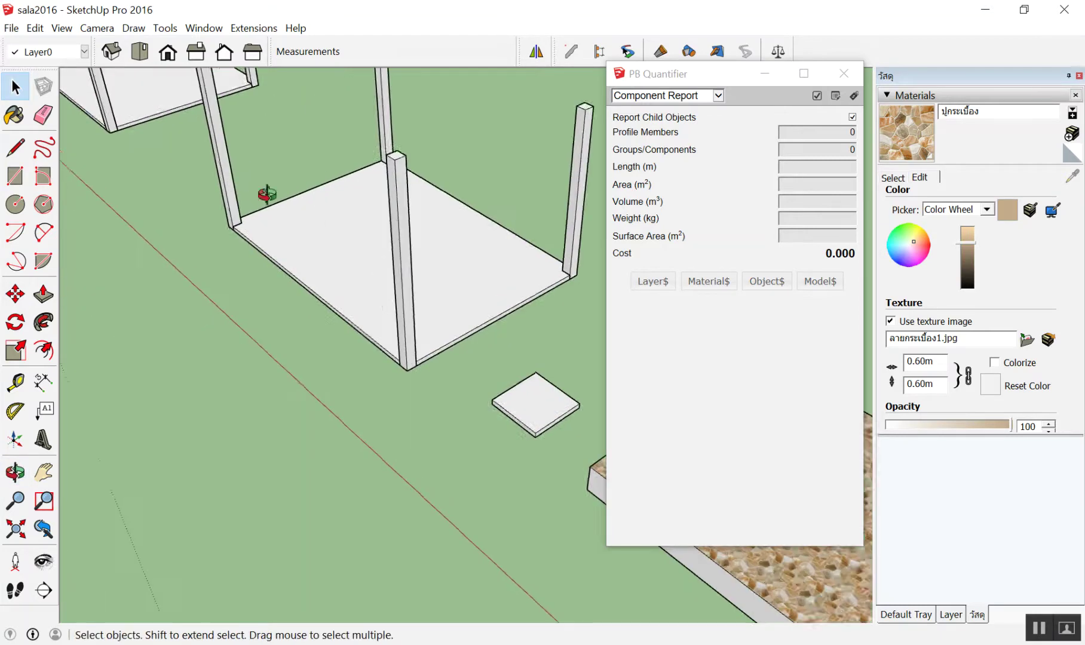
scroll(328, 207, "up", 2)
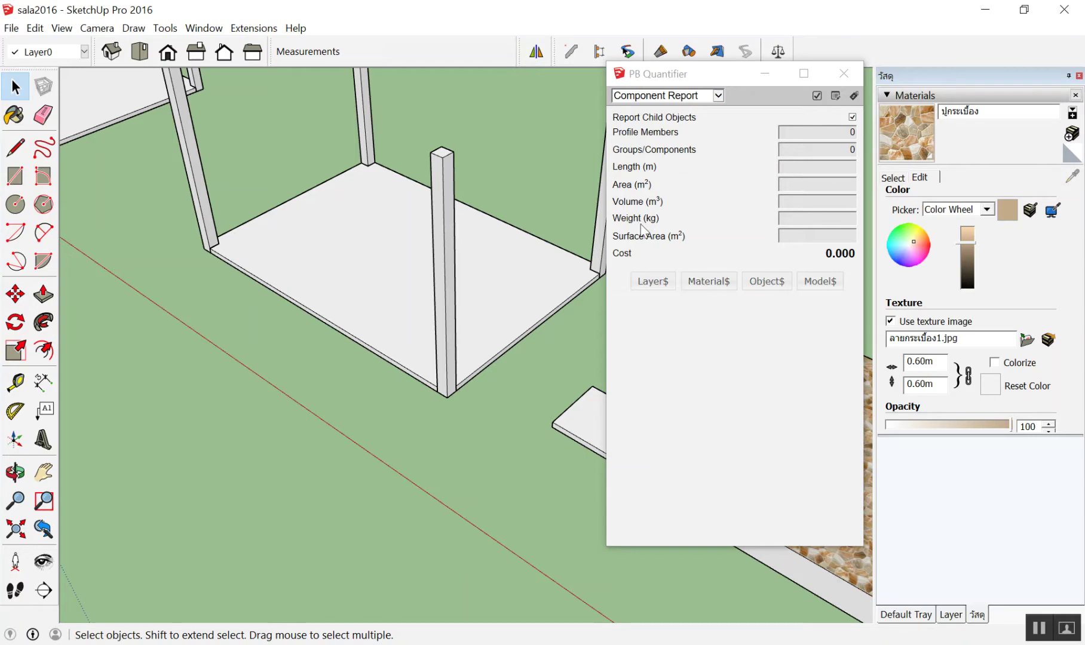
scroll(326, 198, "down", 5)
middle_click_drag(352, 218, 411, 30)
middle_click_drag(377, 170, 512, 281)
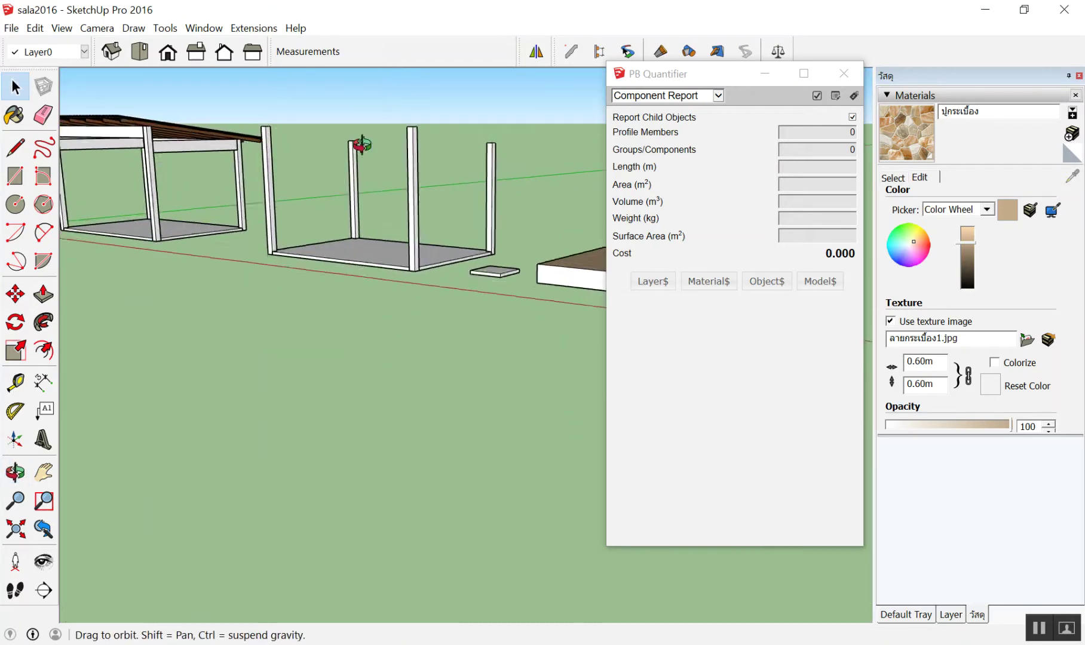
scroll(512, 281, "up", 2)
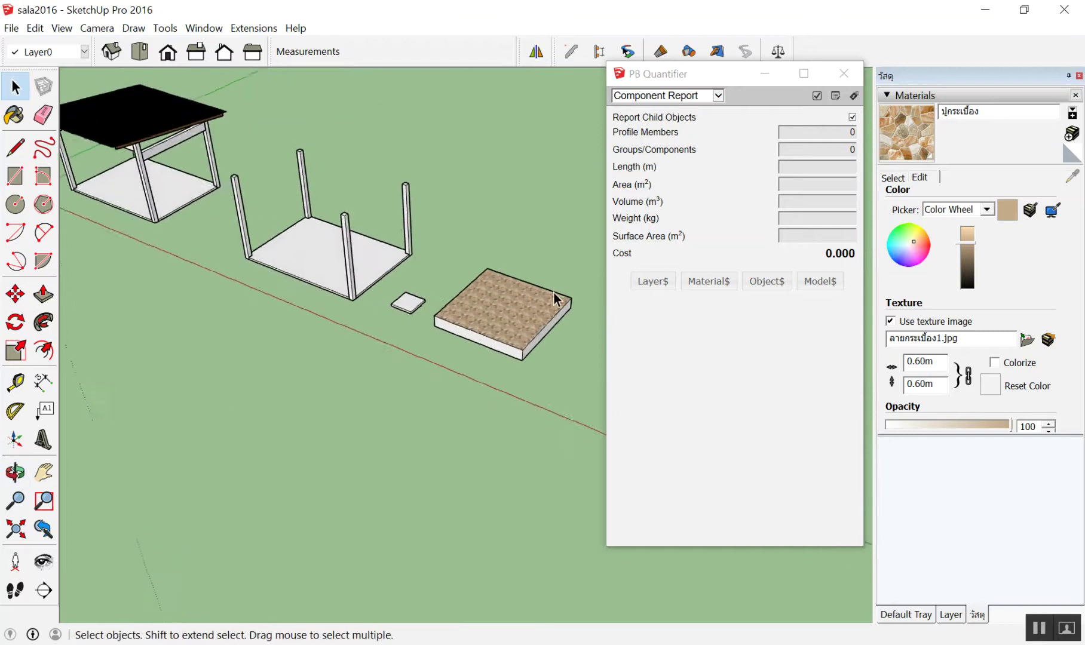
scroll(472, 364, "up", 2)
Step: Delete the textured slab and the small square block
left_click(443, 383)
key("Delete")
left_click_drag(419, 298, 283, 358)
key("Delete")
Step: Close the PB Quantifier window
scroll(242, 218, "up", 2)
scroll(479, 252, "down", 2)
scroll(479, 252, "down", 3)
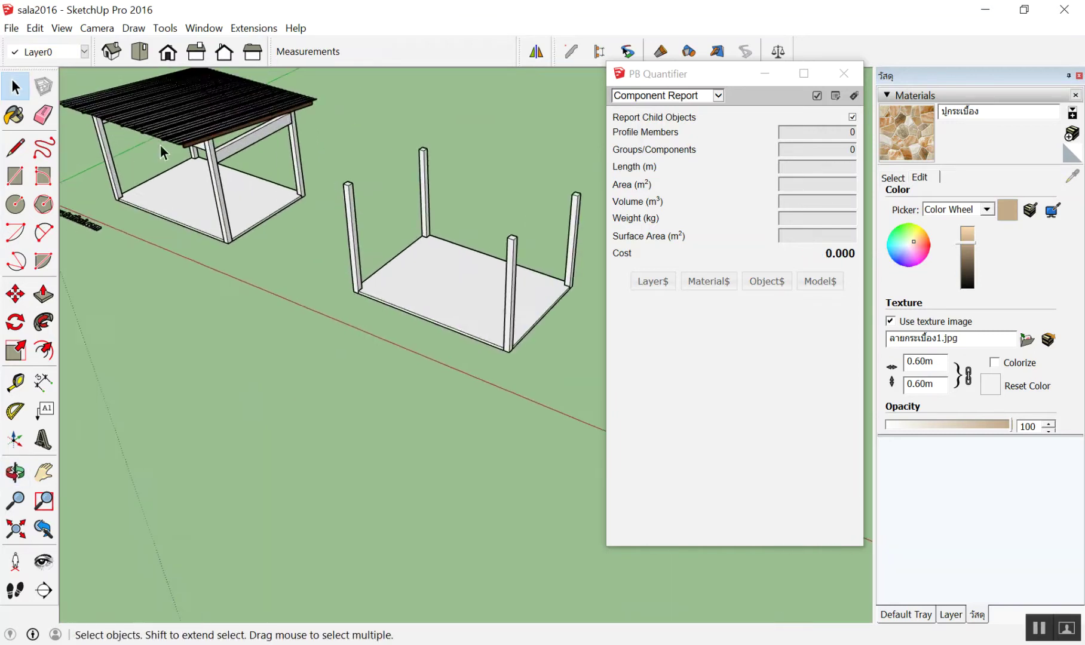
scroll(261, 201, "up", 1)
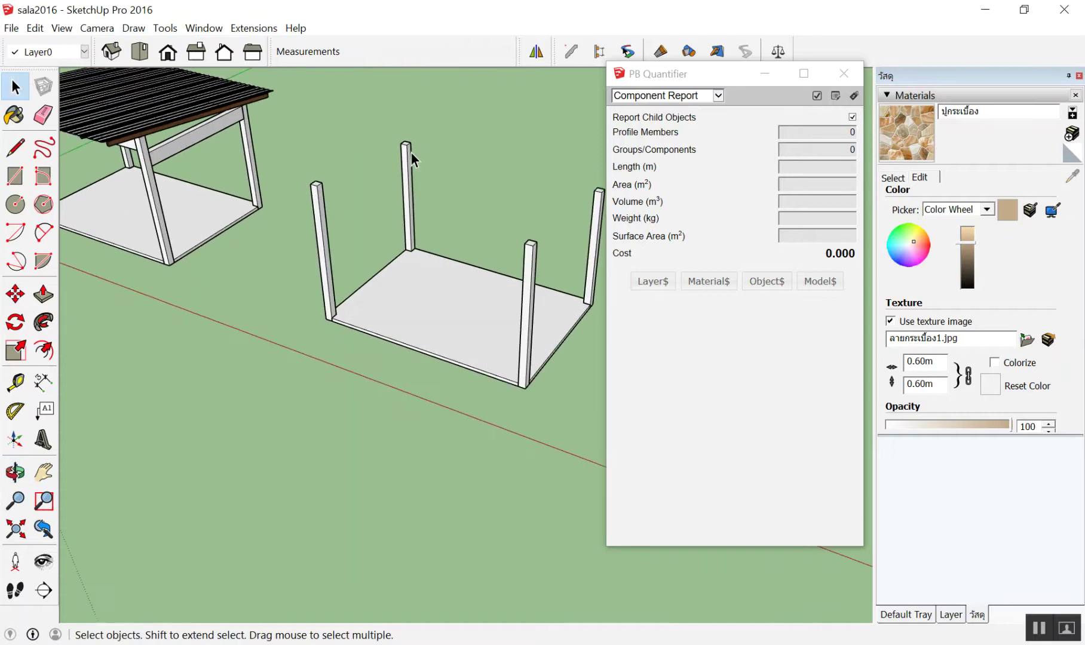
left_click(844, 72)
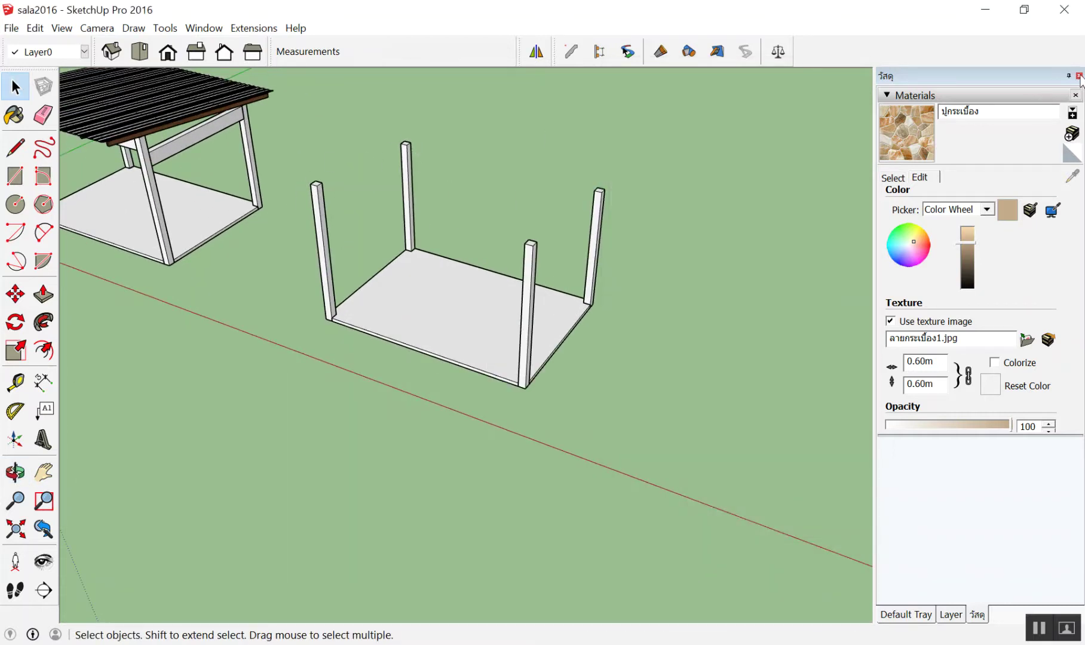
Step: Close the Materials tray and add a new layer named ผนัง in the Layers panel
left_click(1079, 75)
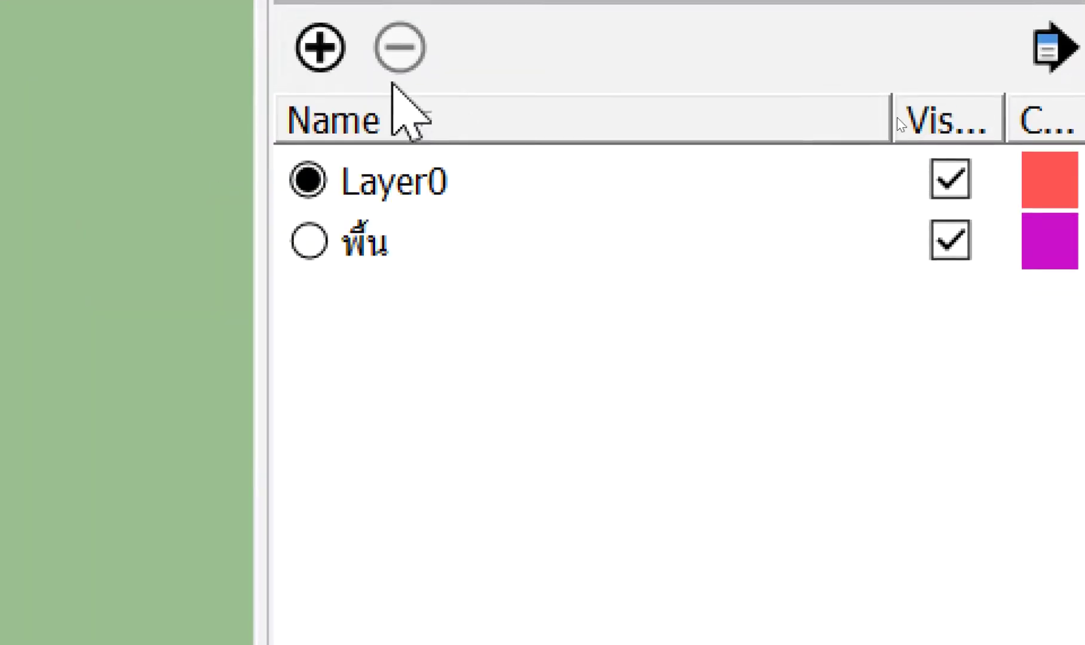
left_click(317, 100)
type("zoy")
key("BackSpace")
key("BackSpace")
key("BackSpace")
type("ผริ")
key("BackSpace")
key("BackSpace")
type("นัง")
key("Return")
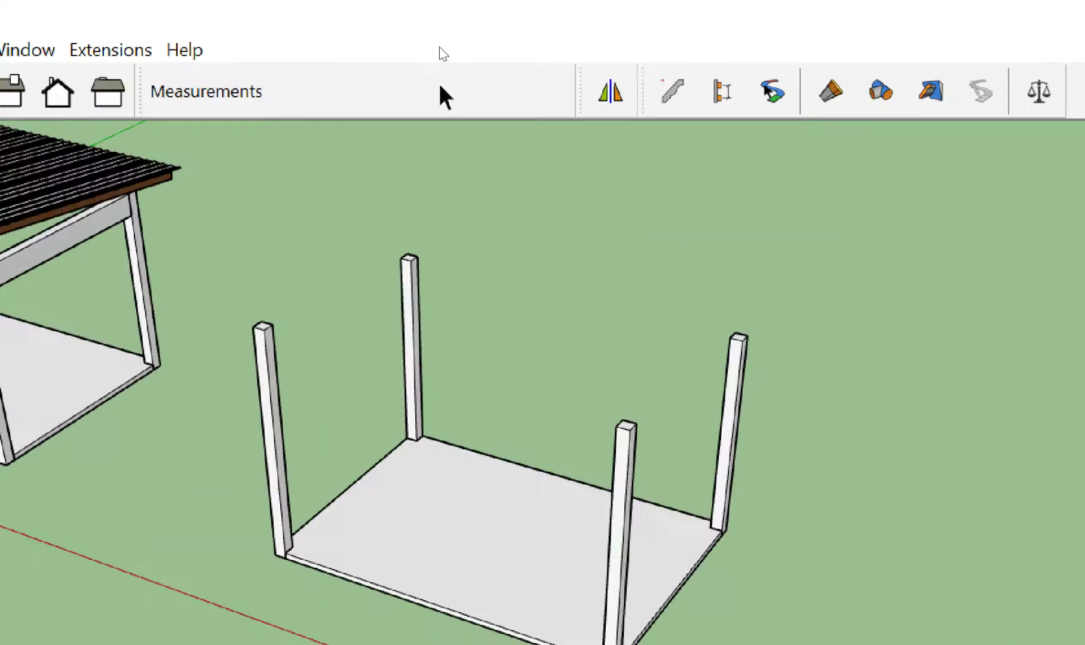
Step: Turn on the 1001bit - tools toolbar and undock it as a floating palette
right_click(441, 88)
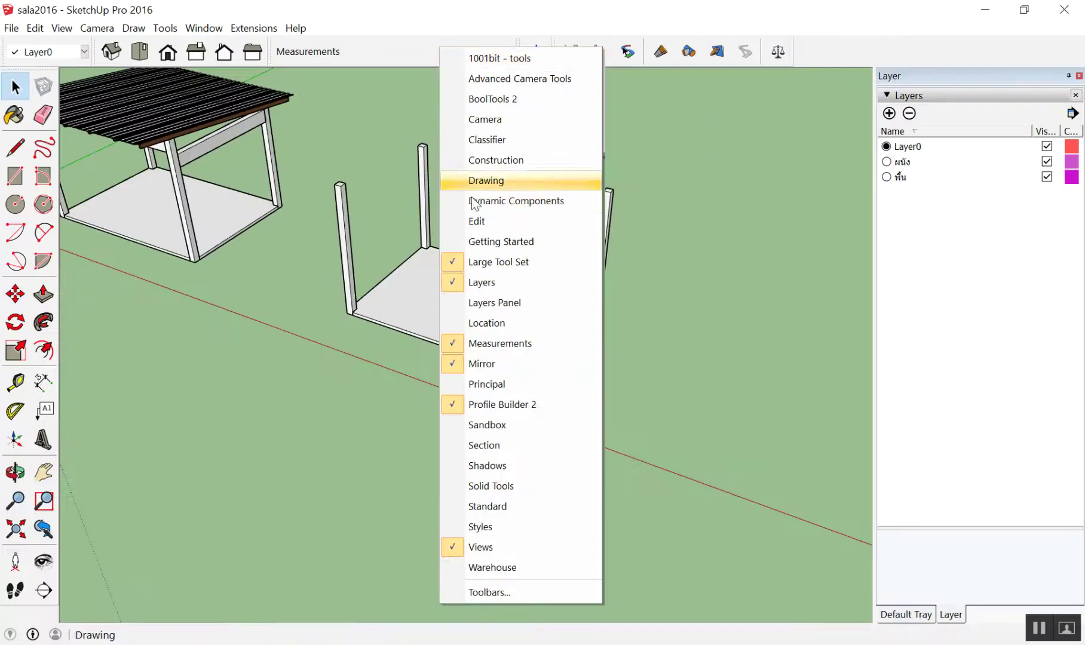
left_click(649, 170)
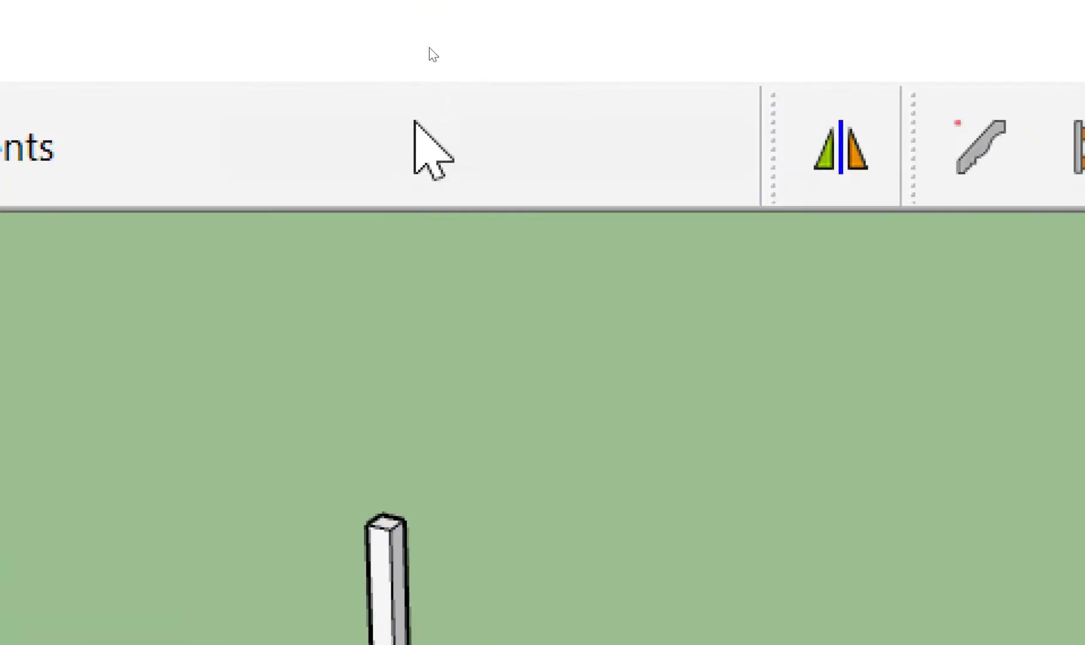
right_click(414, 133)
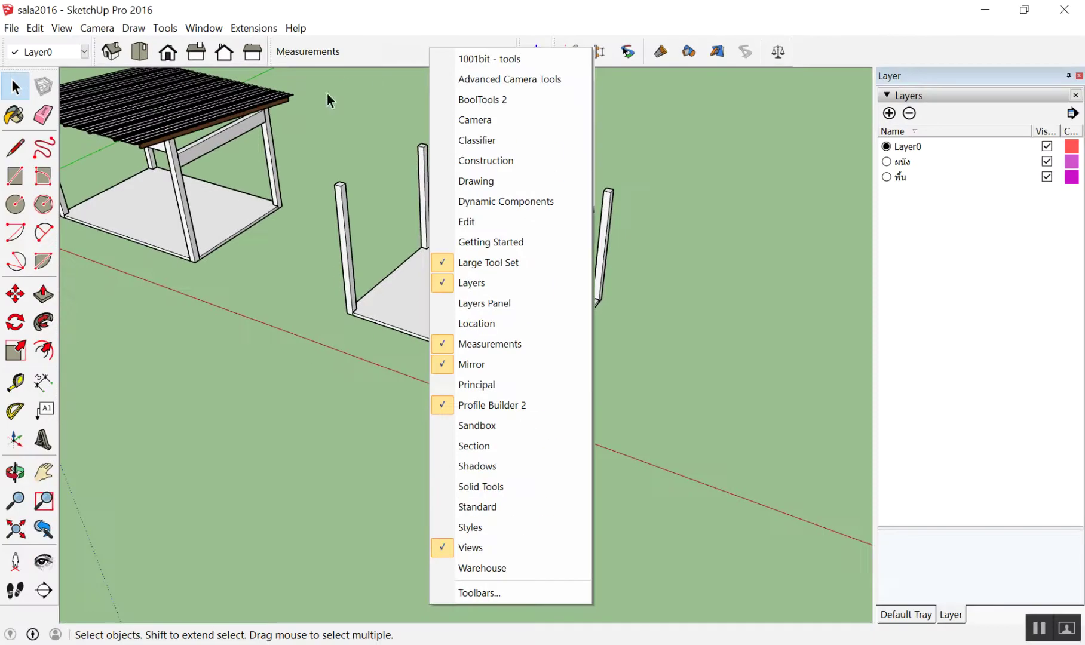
right_click(371, 46)
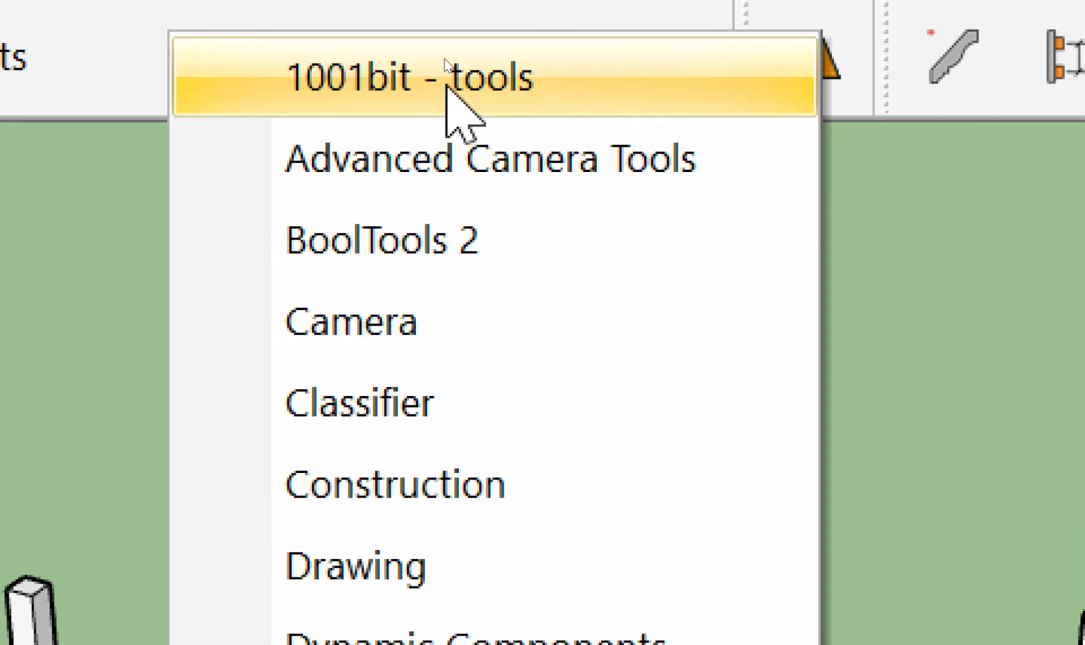
left_click(447, 86)
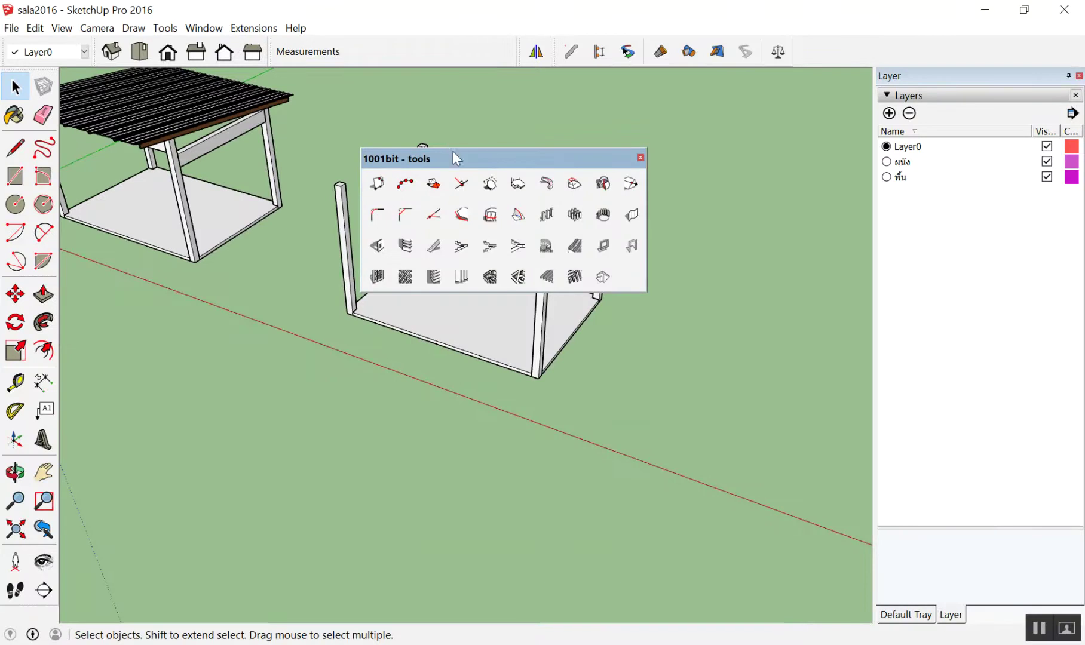
left_click_drag(453, 158, 309, 84)
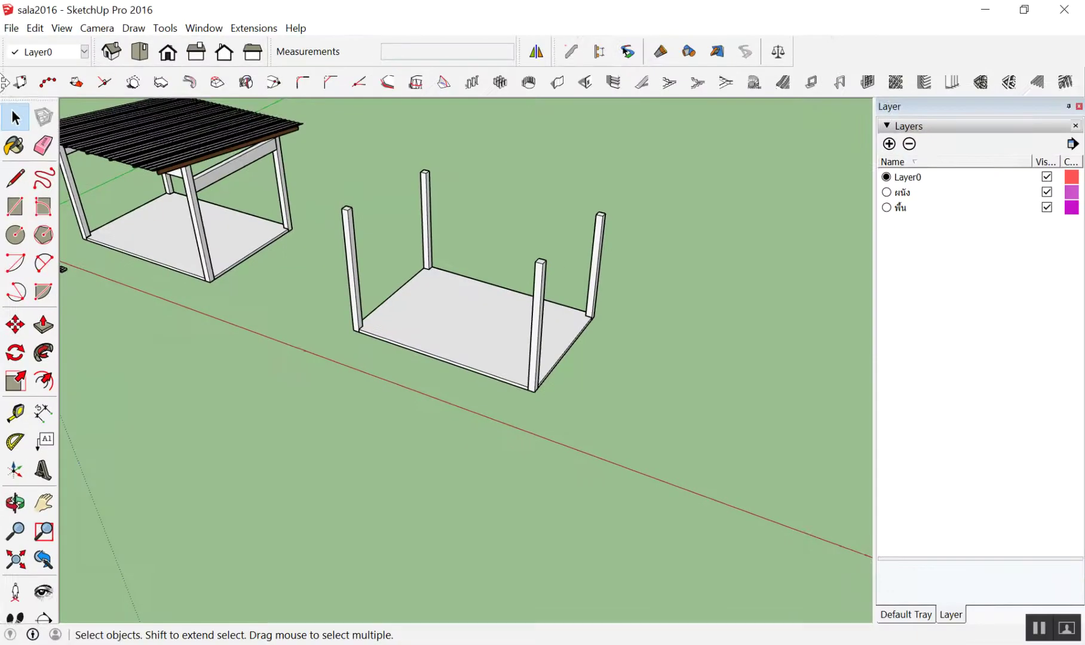
left_click_drag(5, 82, 727, 106)
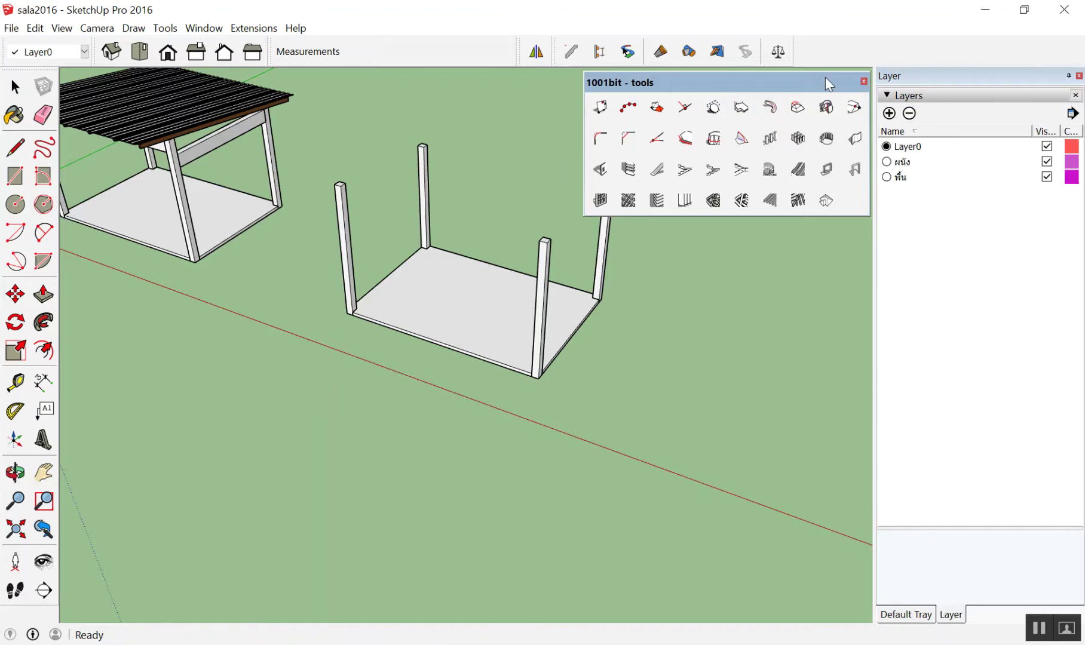
Step: Close the Default Tray and reposition the 1001bit tools palette
left_click(1079, 76)
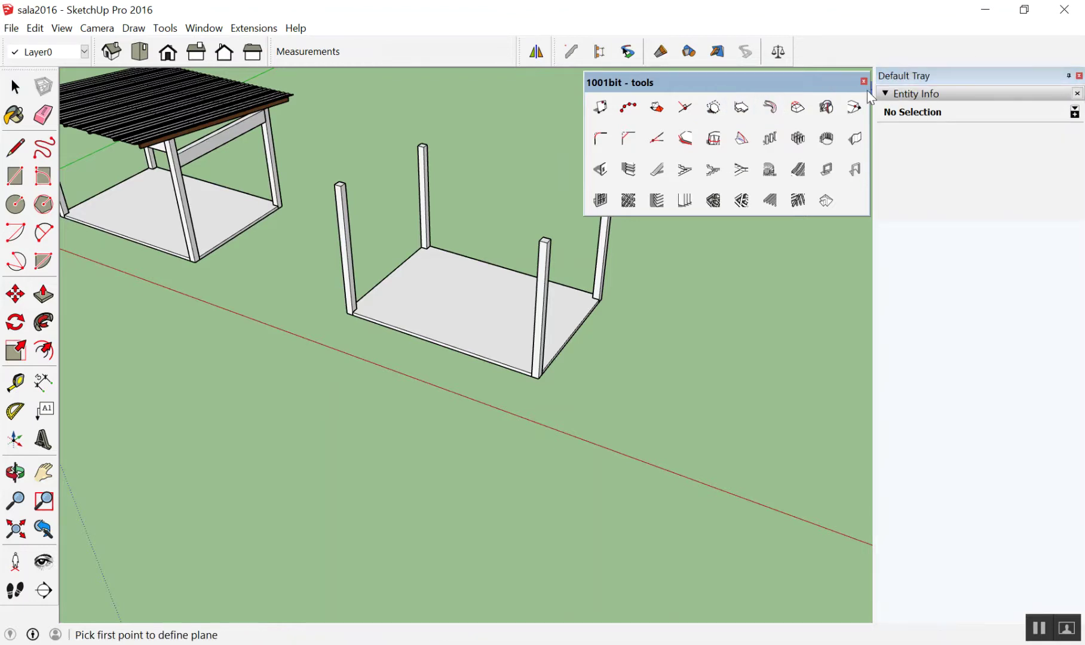
left_click(1079, 76)
left_click_drag(825, 85, 1028, 91)
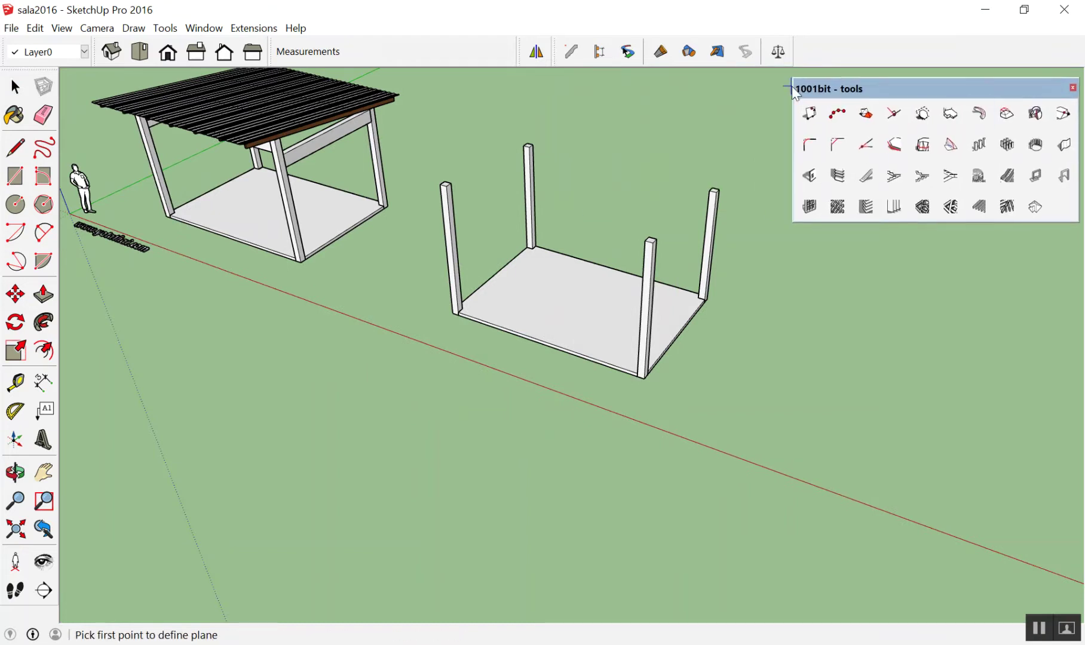
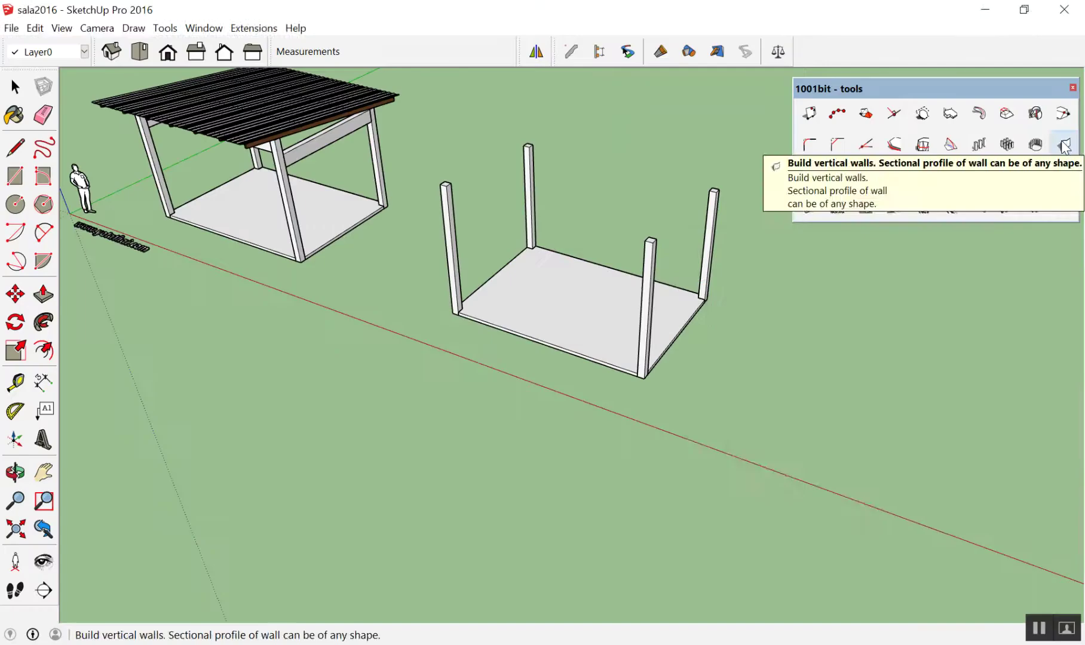
Step: Preview the 1001bit Build Wall settings, then close the dialog
left_click(1062, 143)
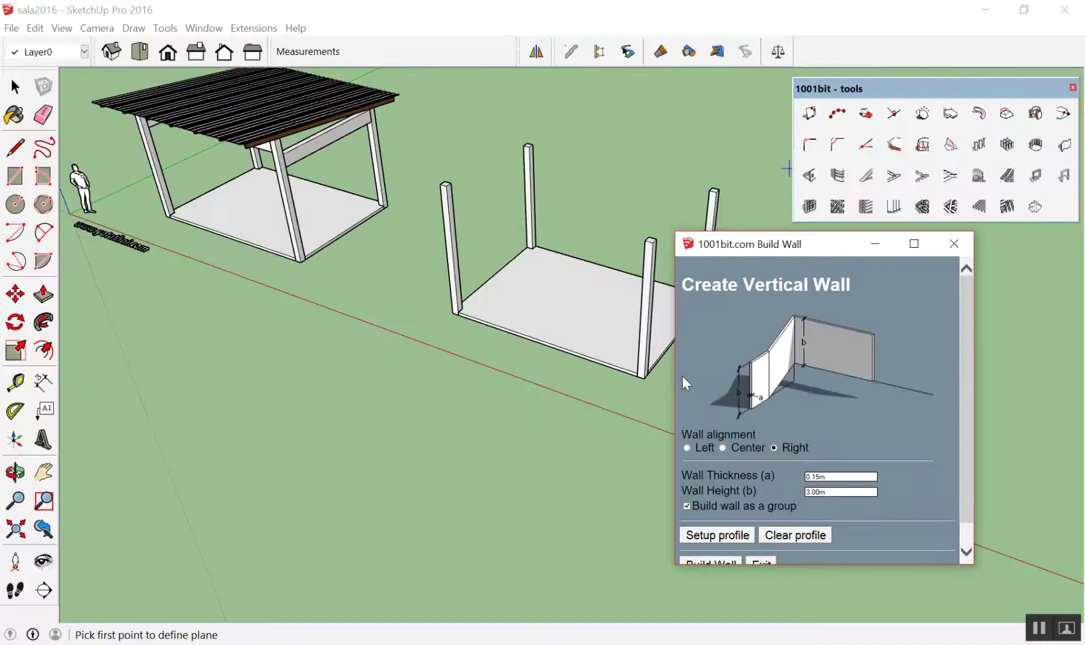
scroll(684, 380, "down", 2)
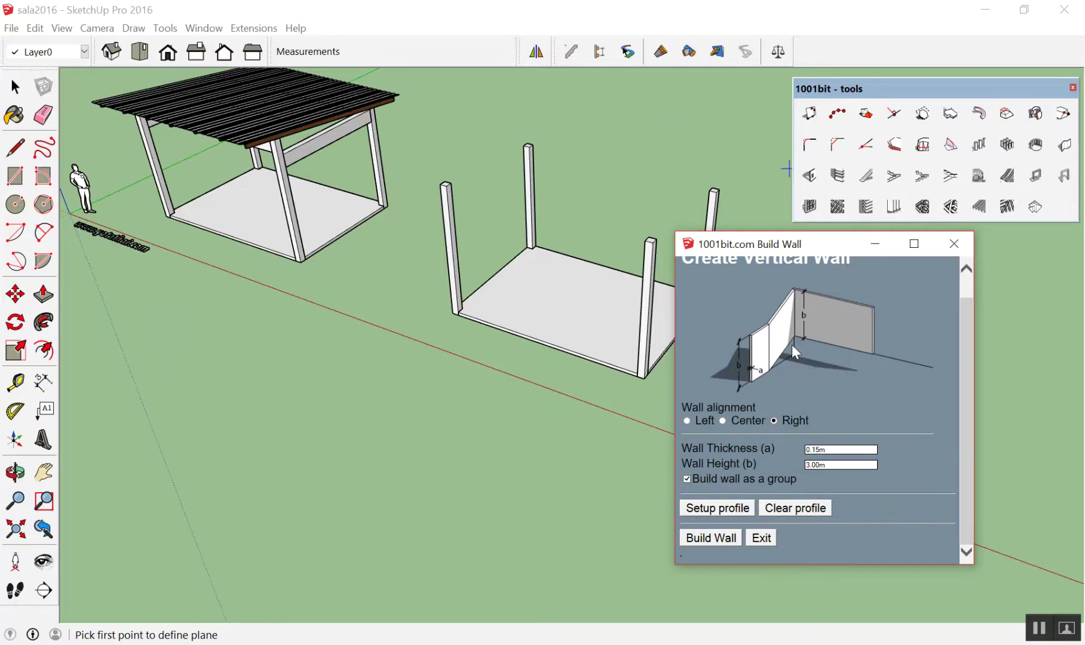
scroll(791, 345, "up", 1)
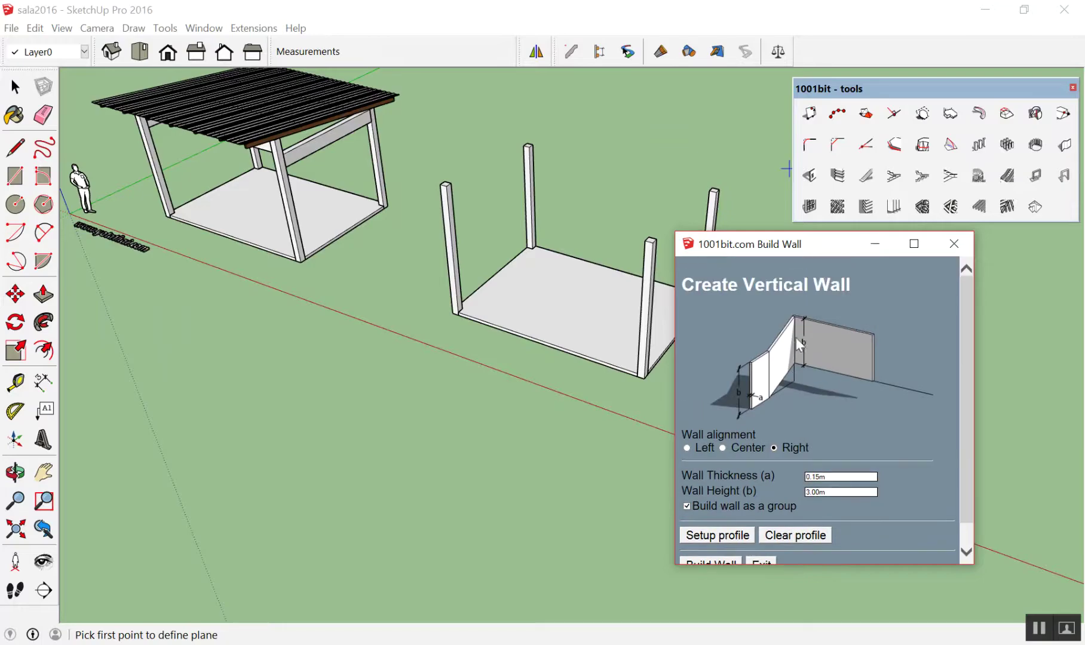
left_click(971, 244)
Step: Preview the 1001bit Create Opening settings, then move and close the 1001bit tools panel
left_click(790, 164)
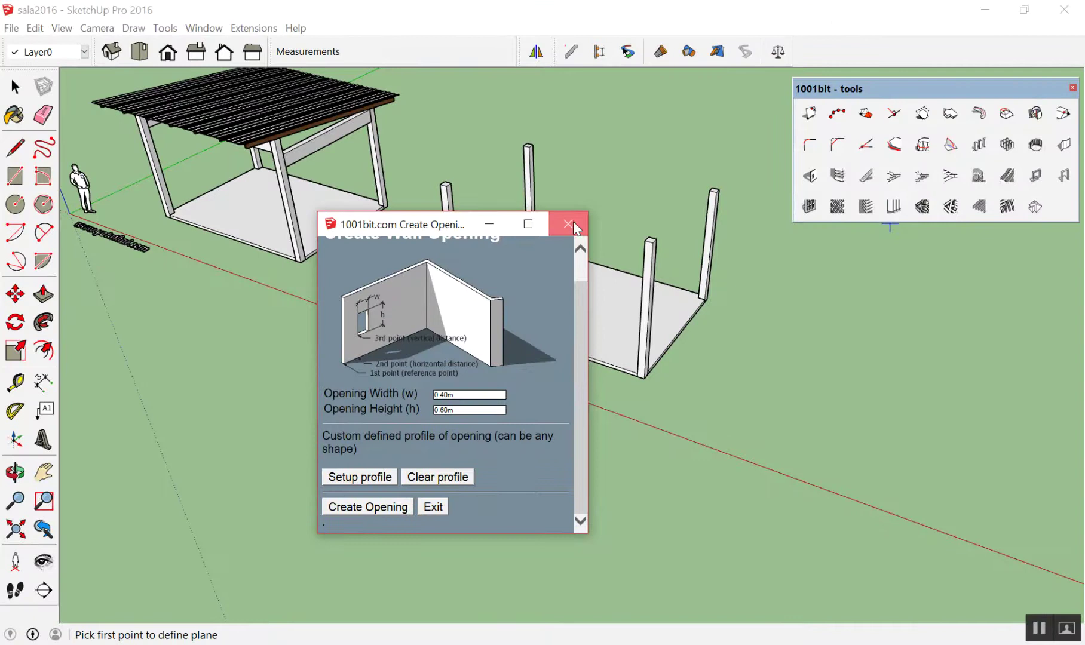
left_click(568, 225)
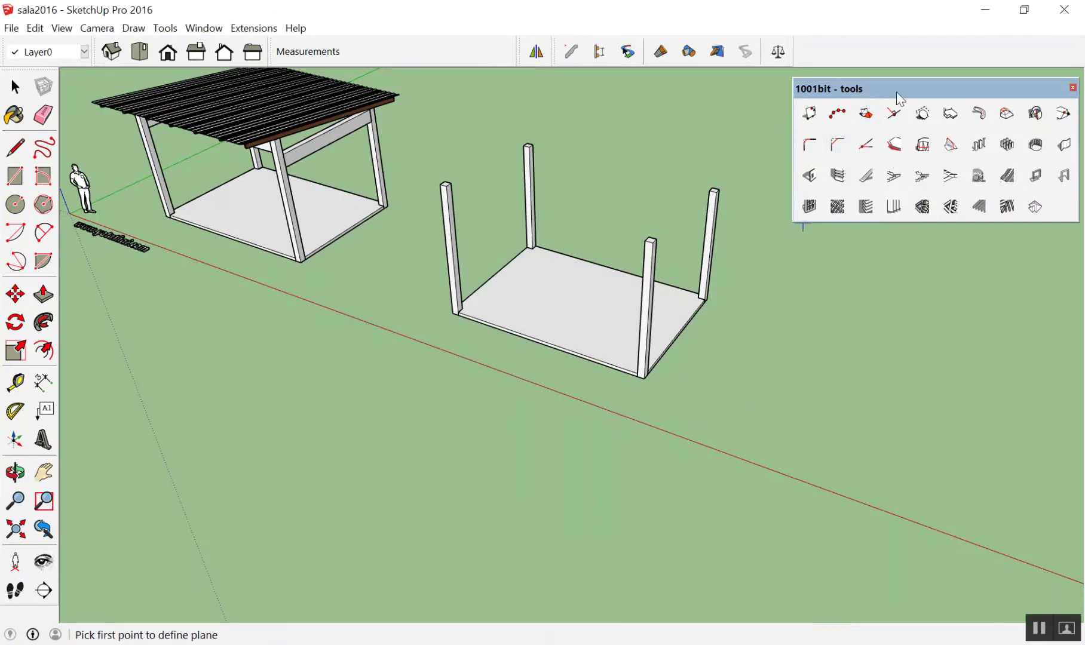
left_click_drag(933, 82, 805, 89)
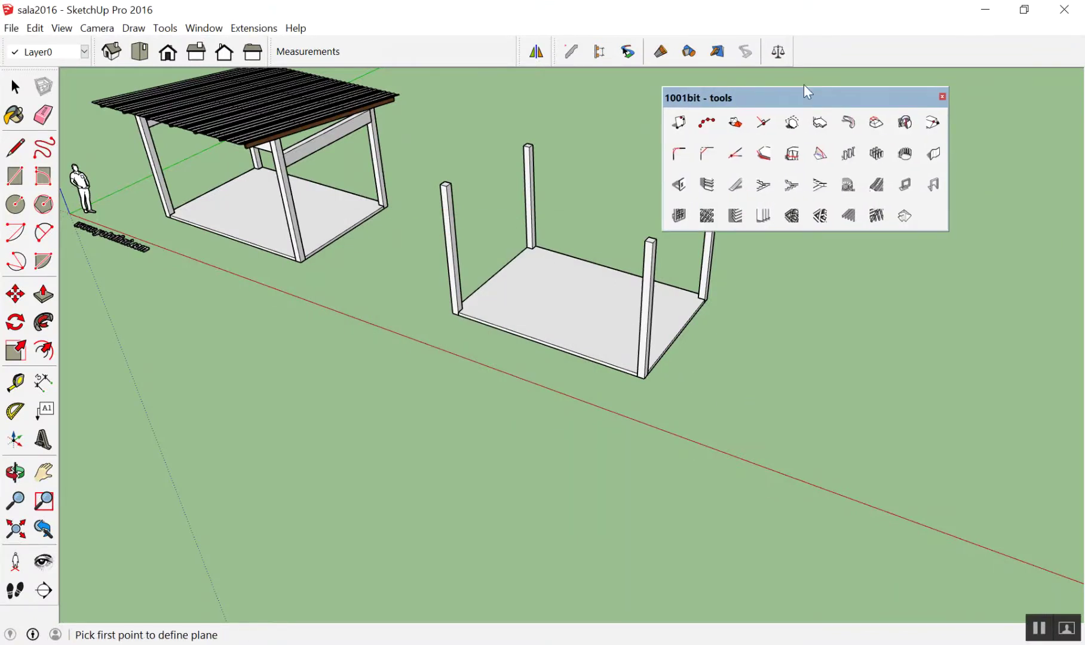
left_click(941, 96)
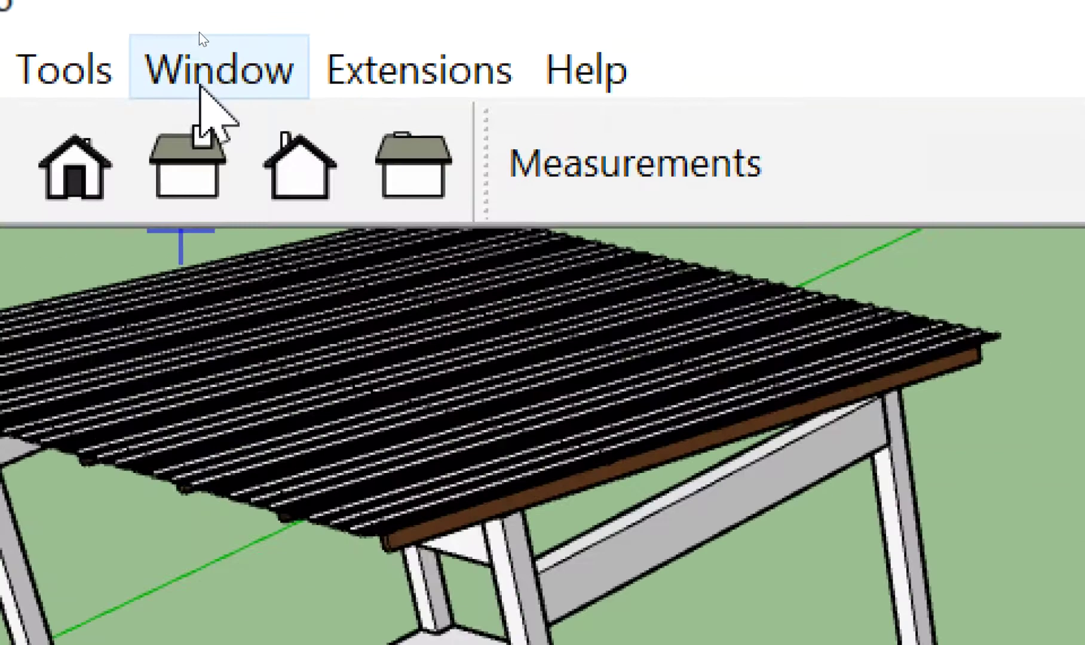
left_click(201, 31)
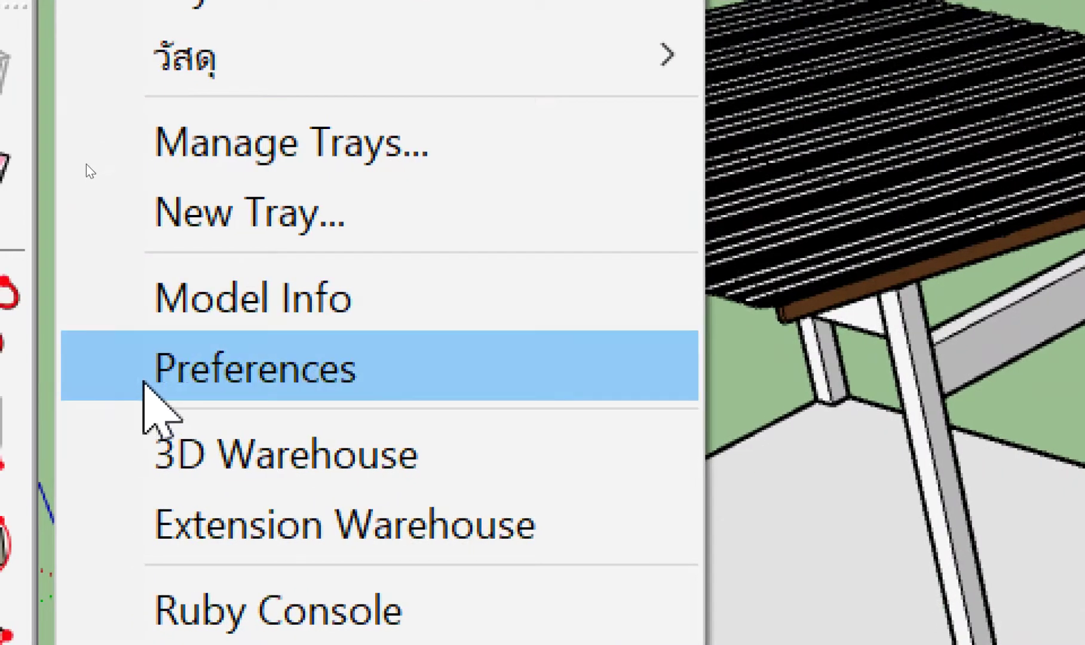
left_click(143, 377)
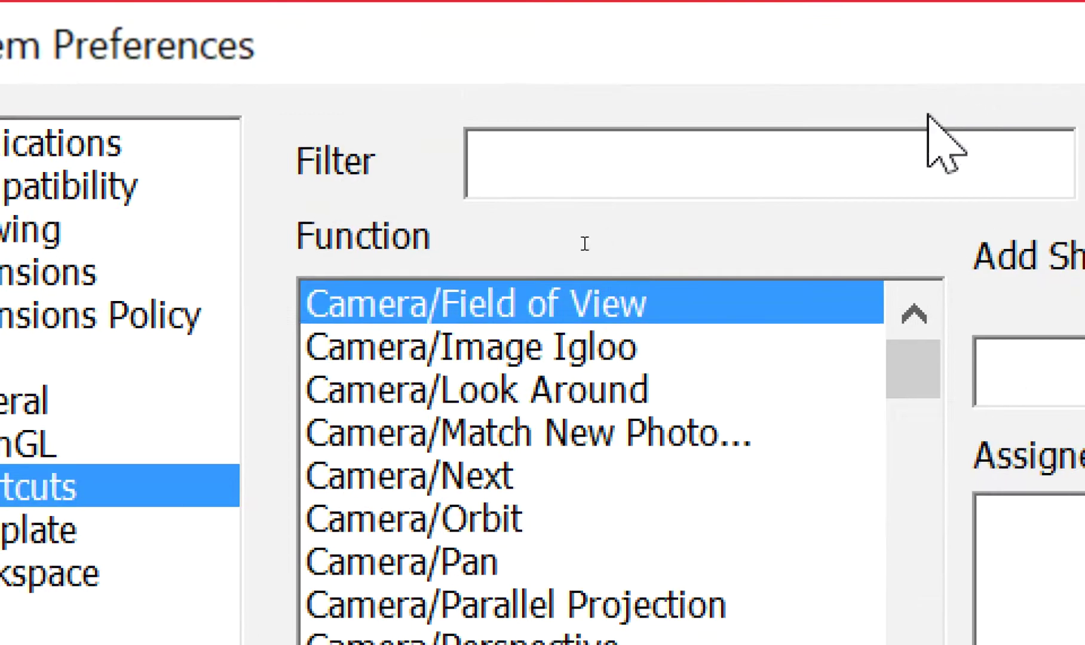
left_click(895, 156)
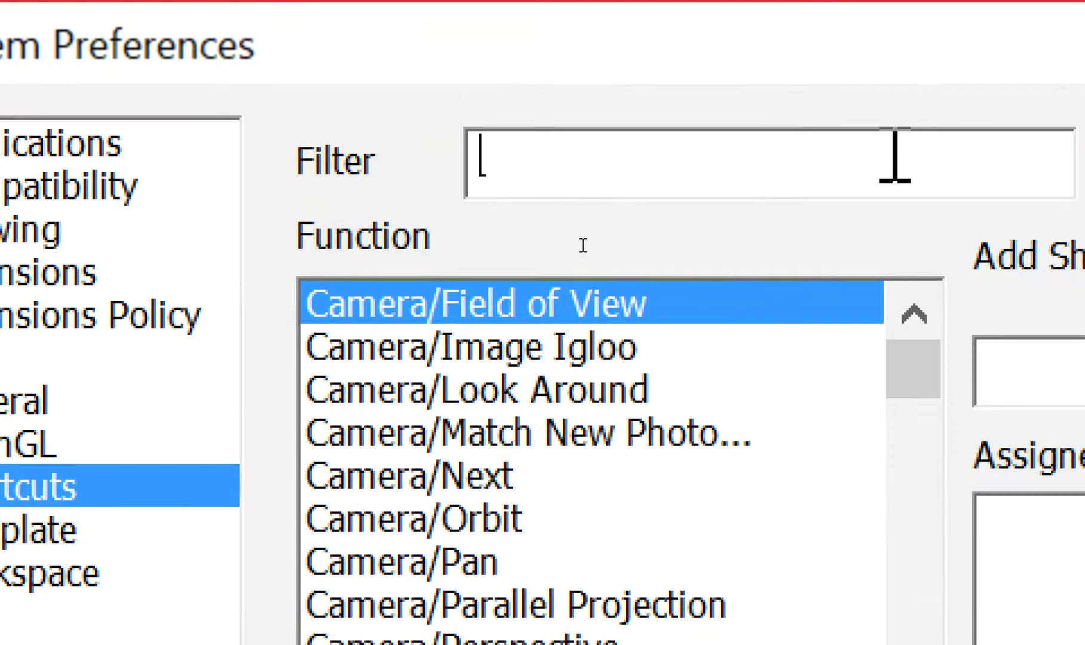
type("wa")
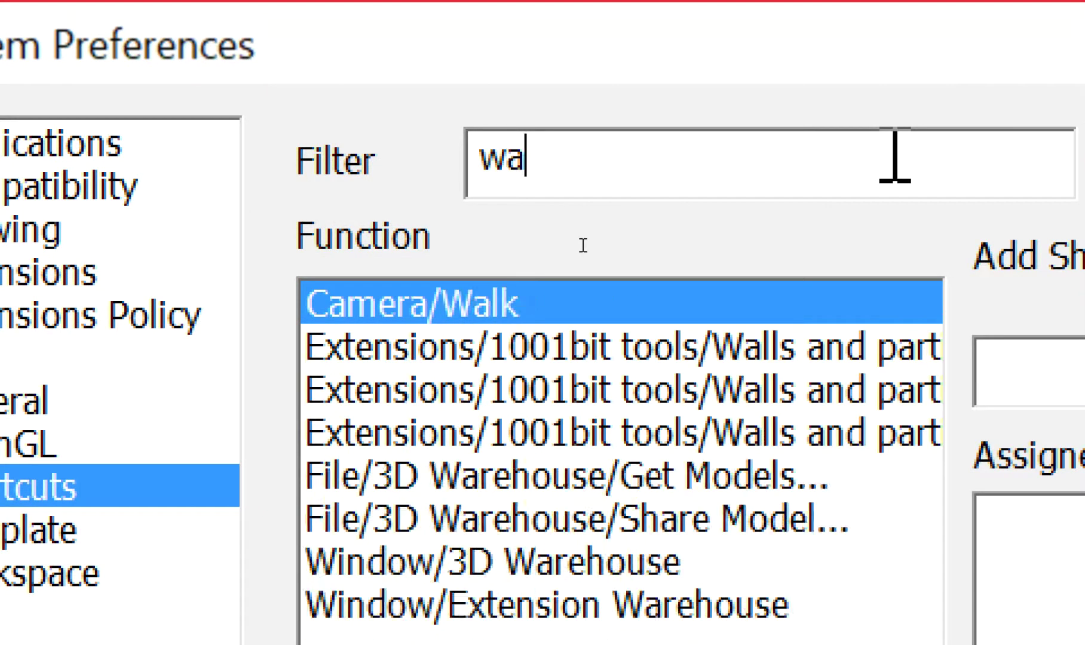
type("ll")
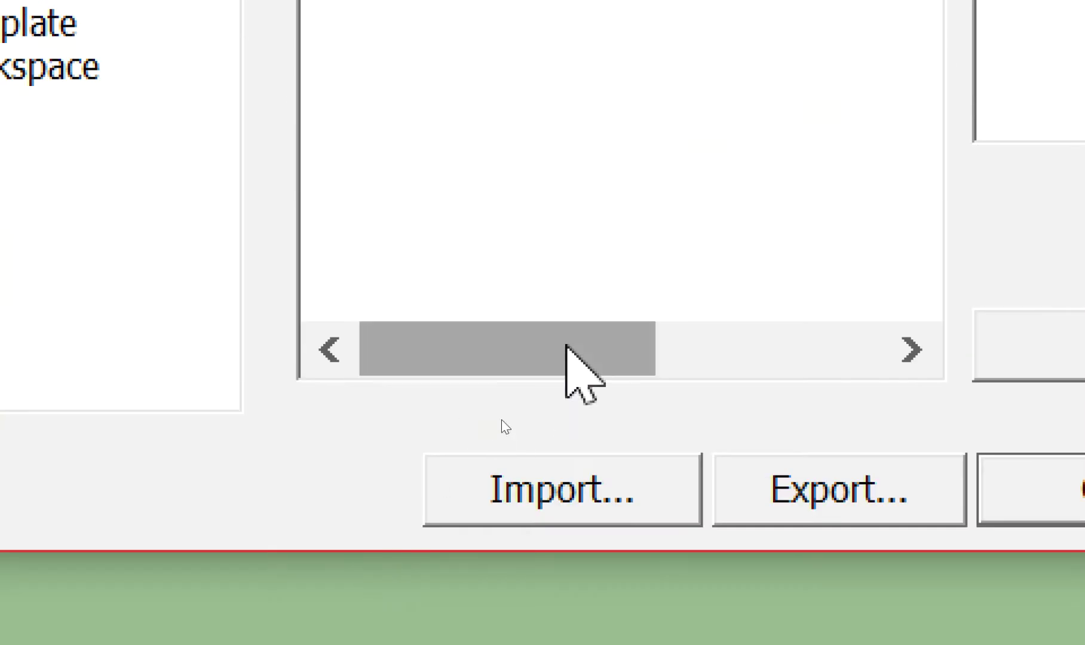
left_click_drag(566, 345, 911, 337)
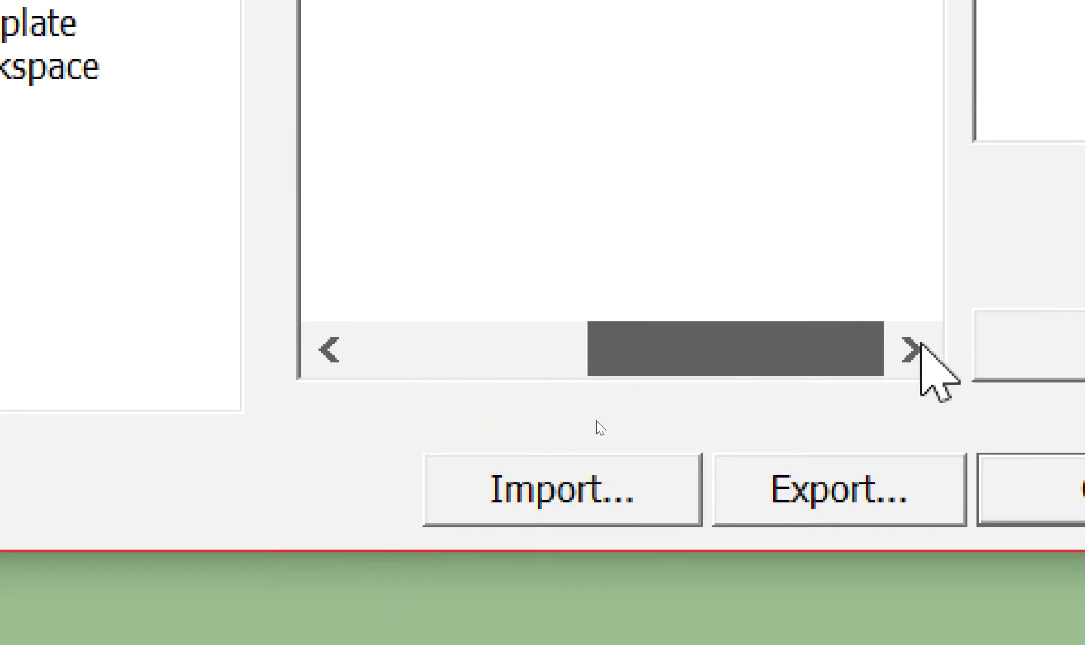
left_click(384, 472)
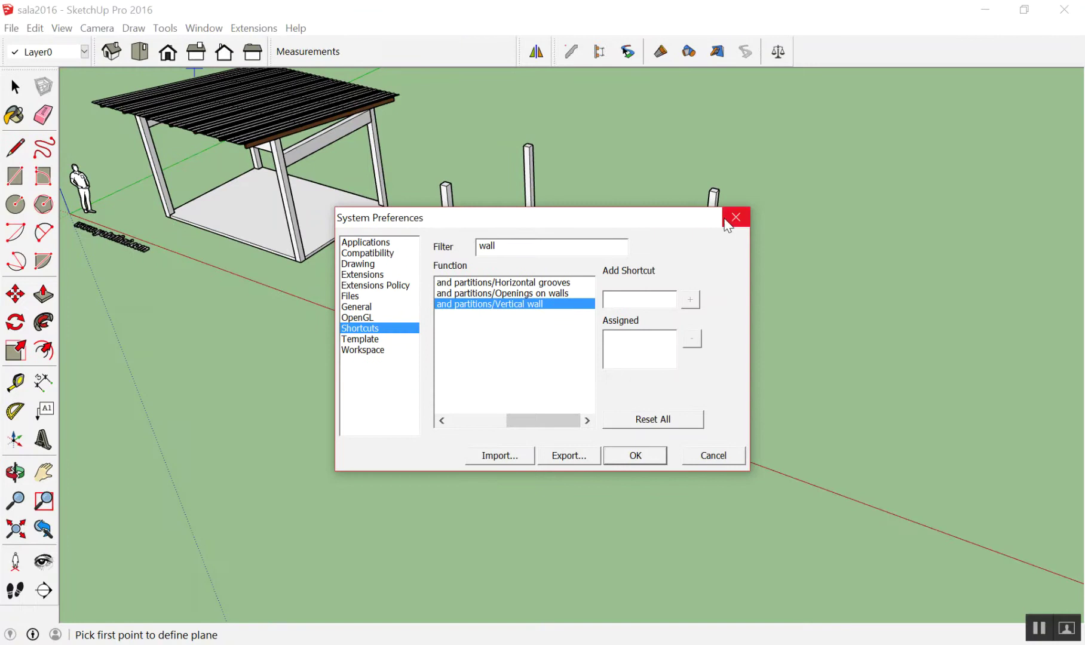
left_click(731, 216)
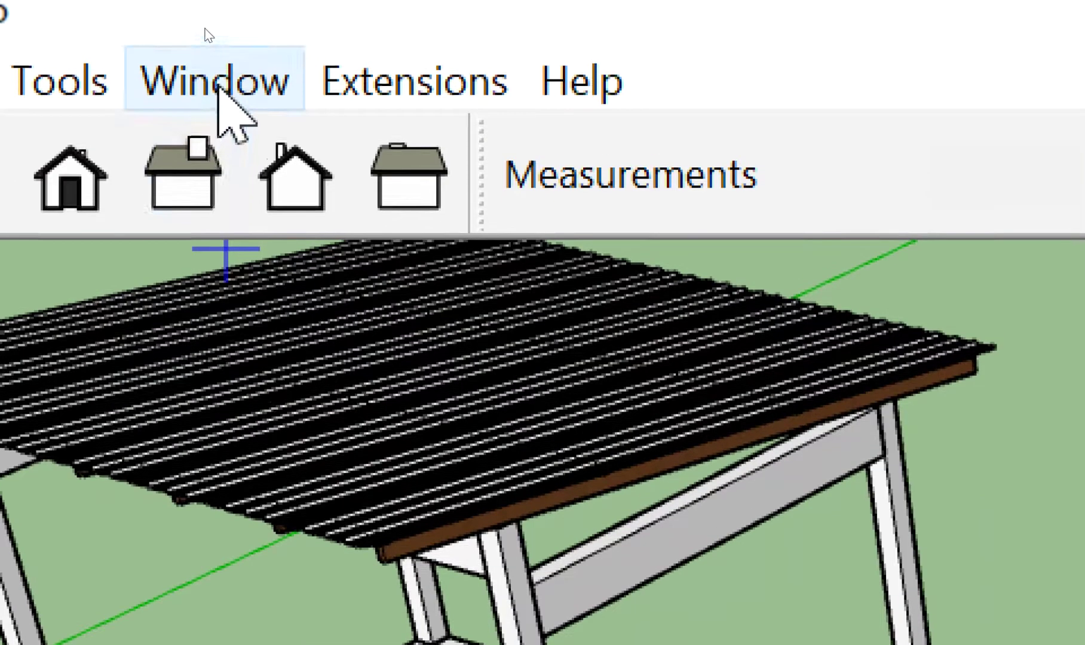
Step: In Preferences > Shortcuts, filter for 'wall' and give Vertical wall the shortcut W
left_click(204, 29)
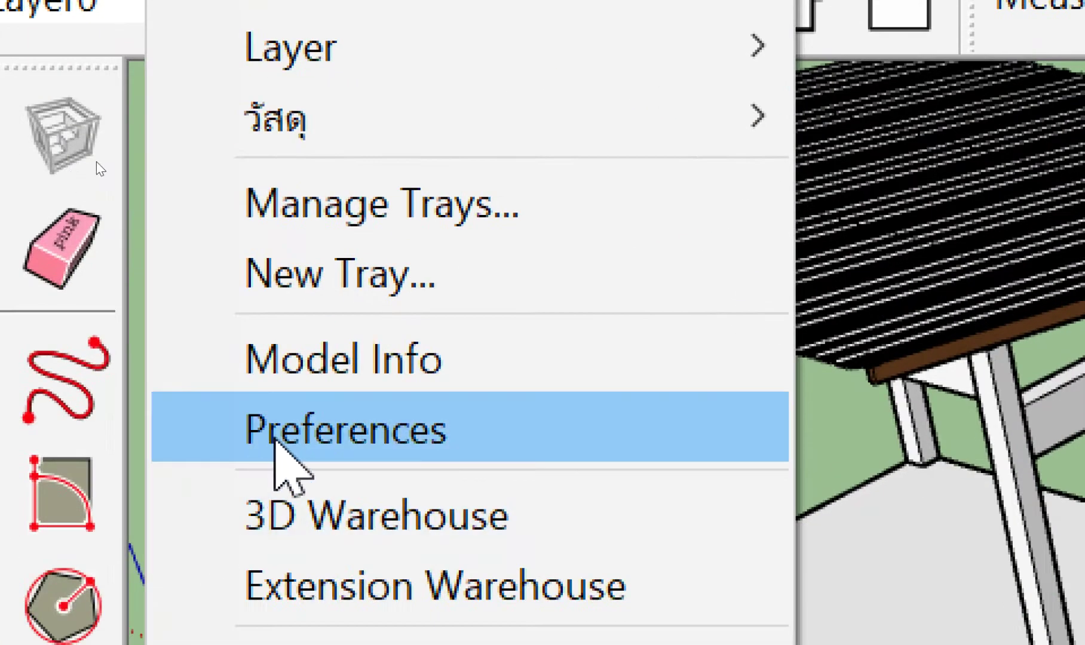
left_click(200, 565)
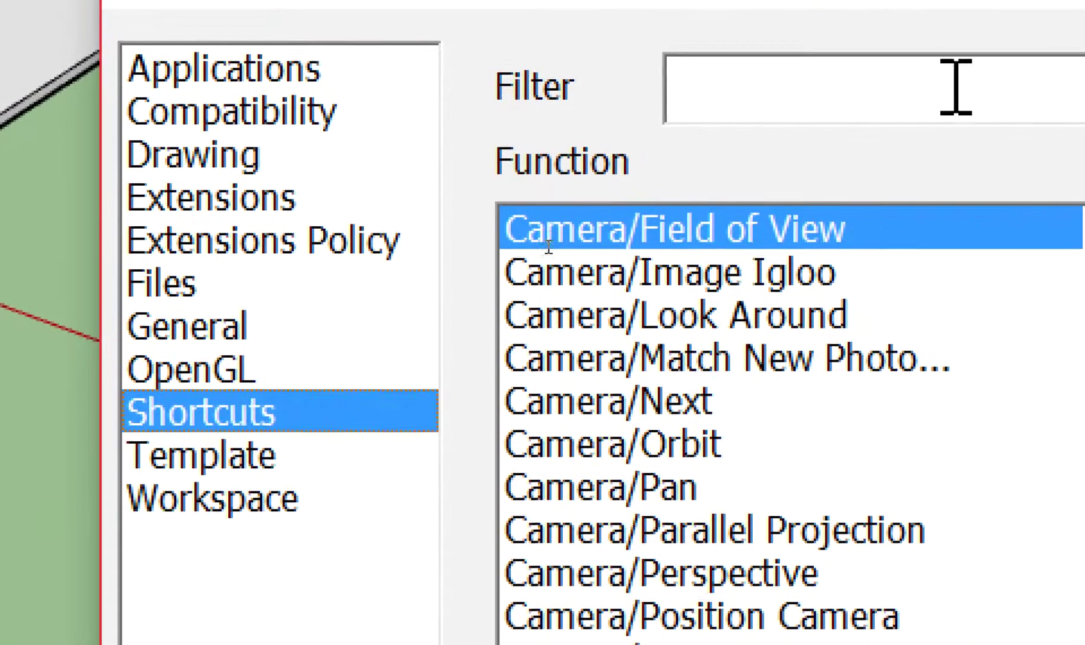
left_click(956, 87)
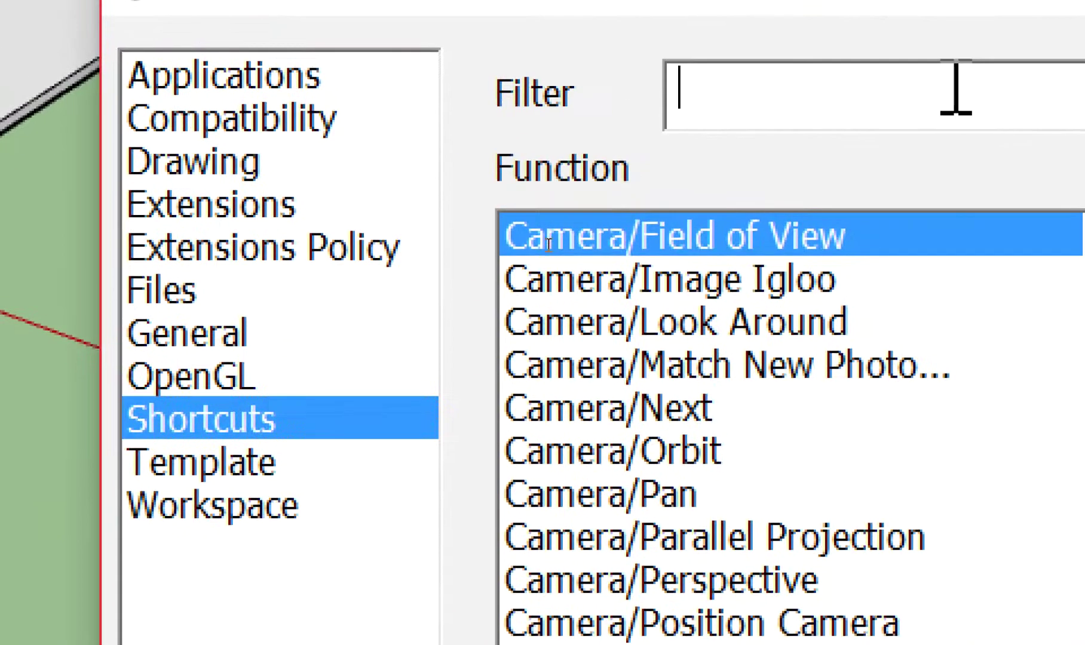
type("wa")
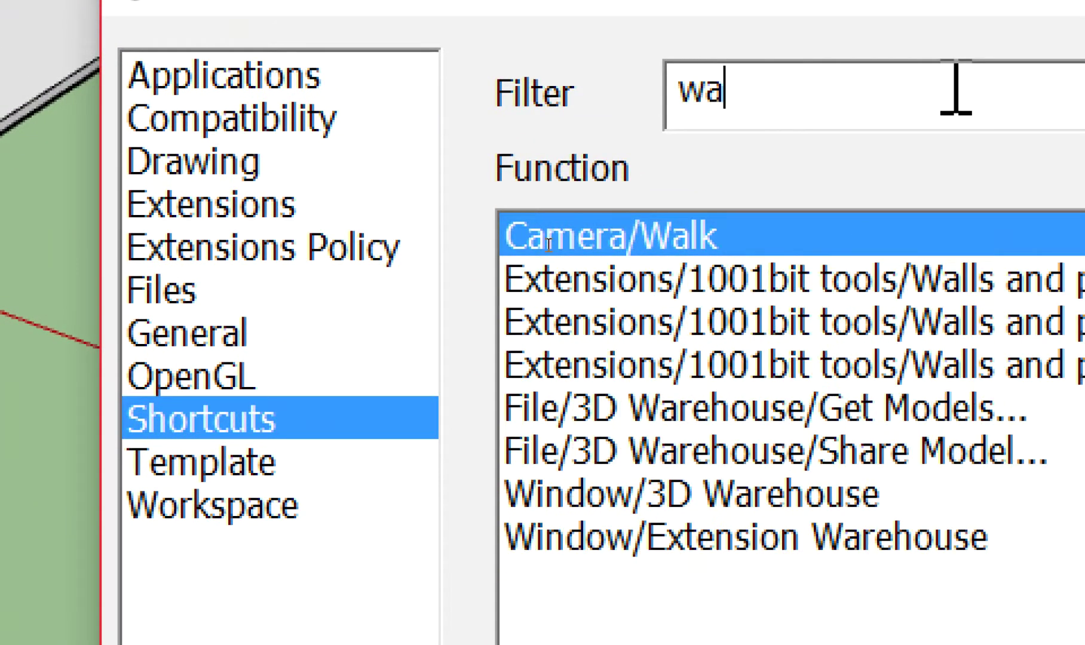
type("ll")
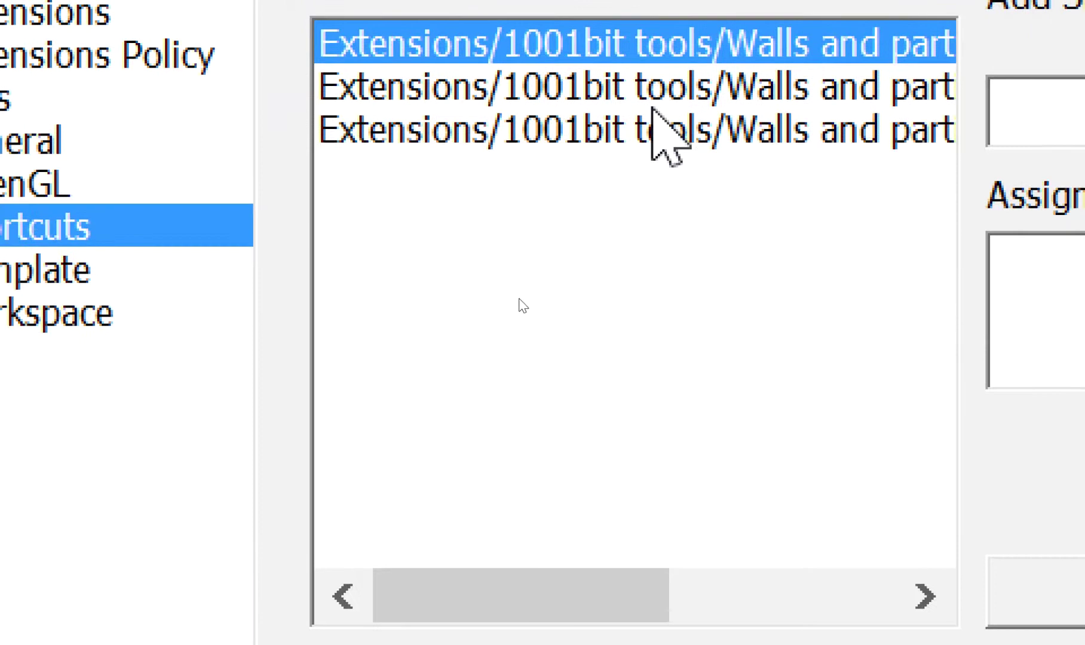
left_click(627, 104)
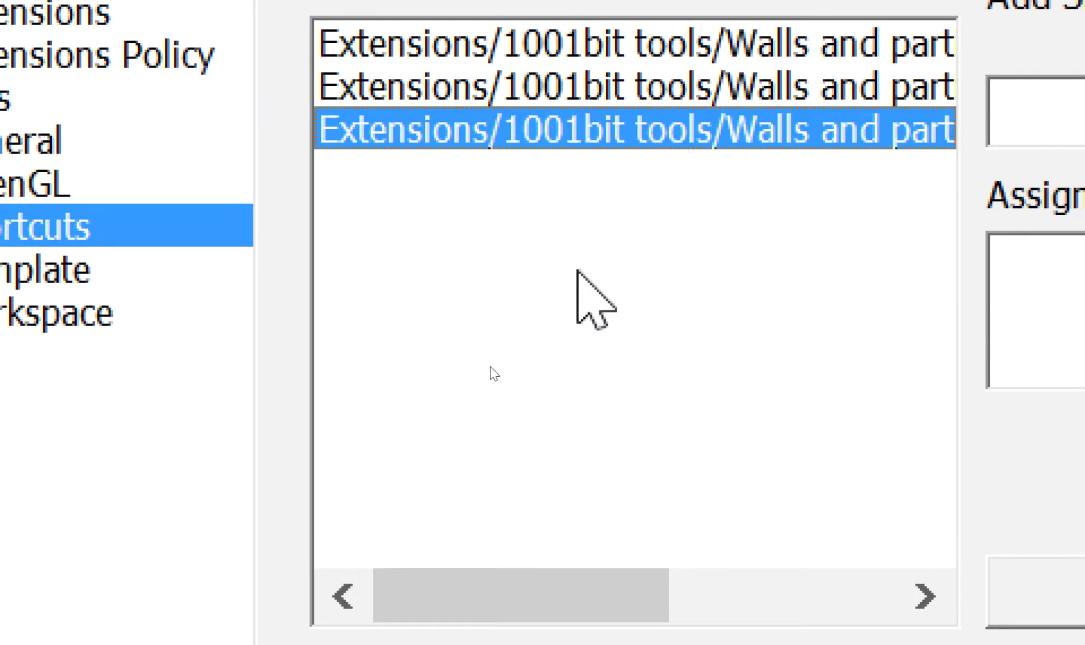
left_click_drag(523, 583, 814, 528)
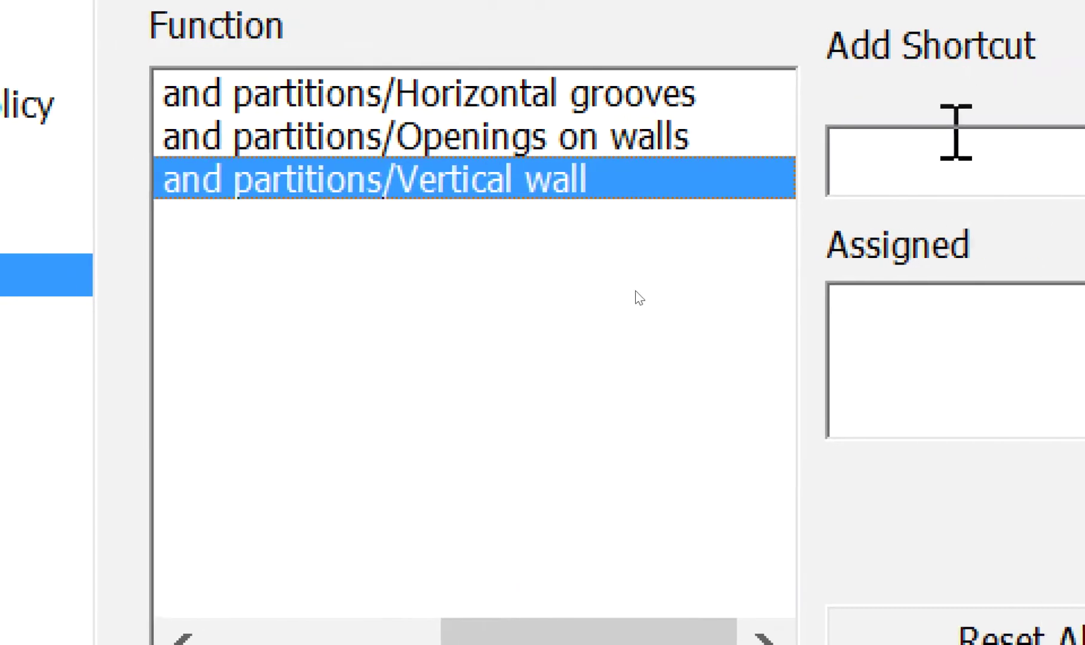
left_click(956, 153)
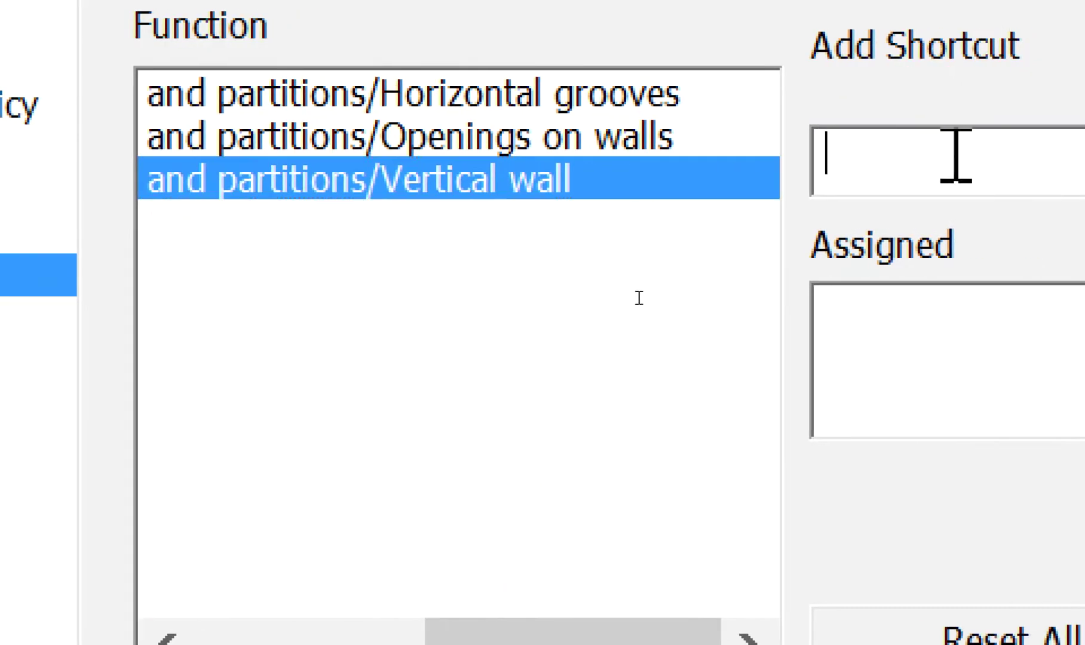
key("w")
left_click(1084, 168)
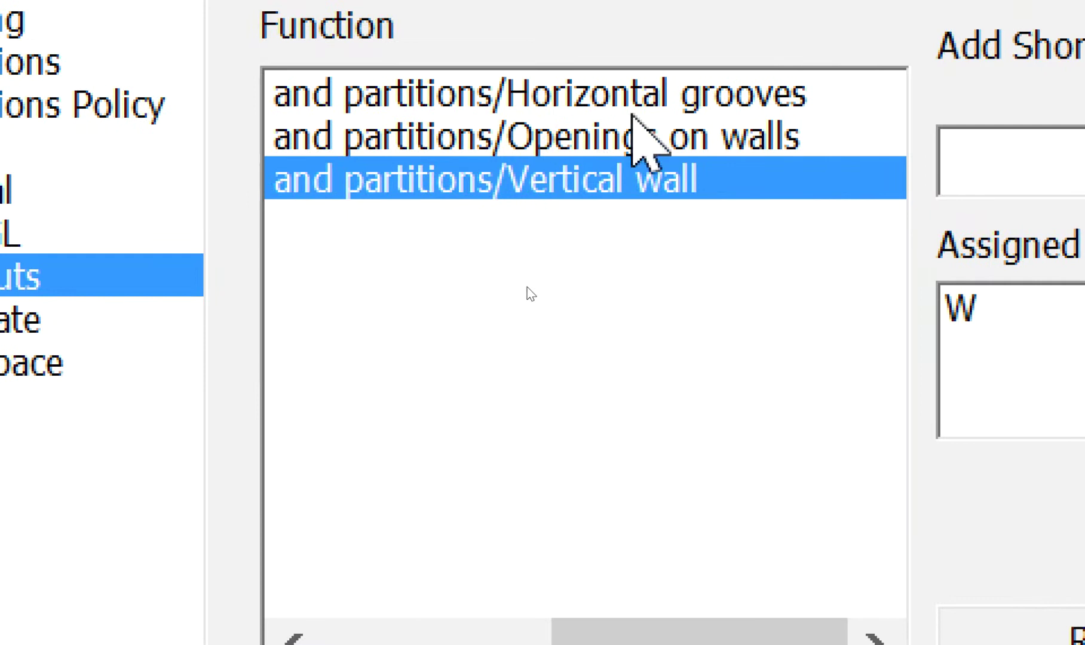
Step: Give the Openings on walls command the shortcut Shift+W
left_click(648, 128)
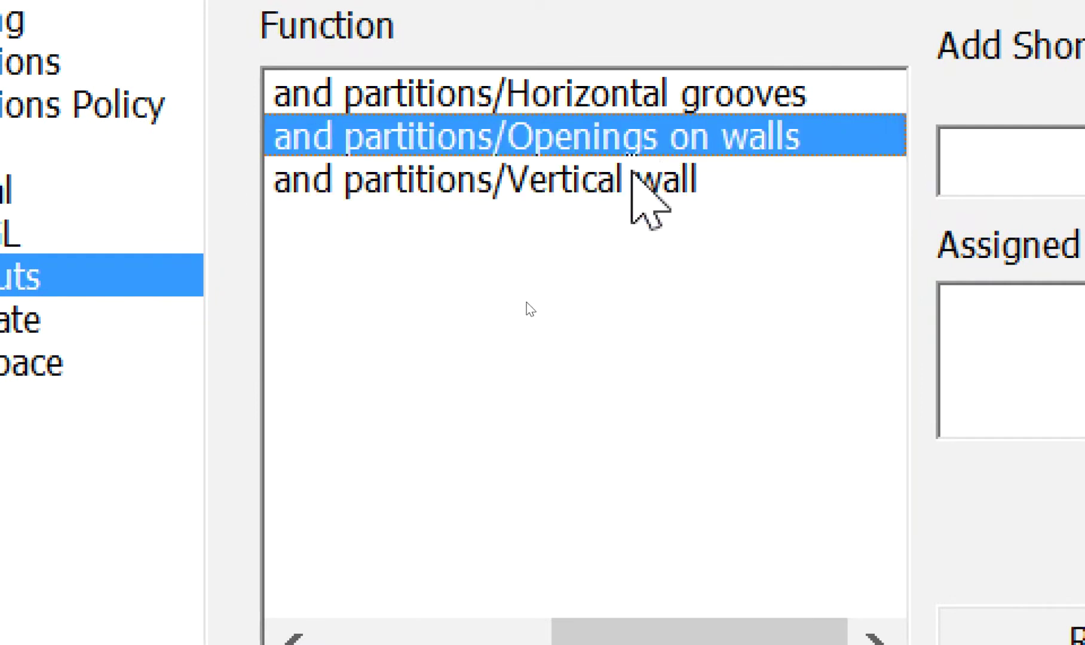
left_click(956, 145)
key("shift+w")
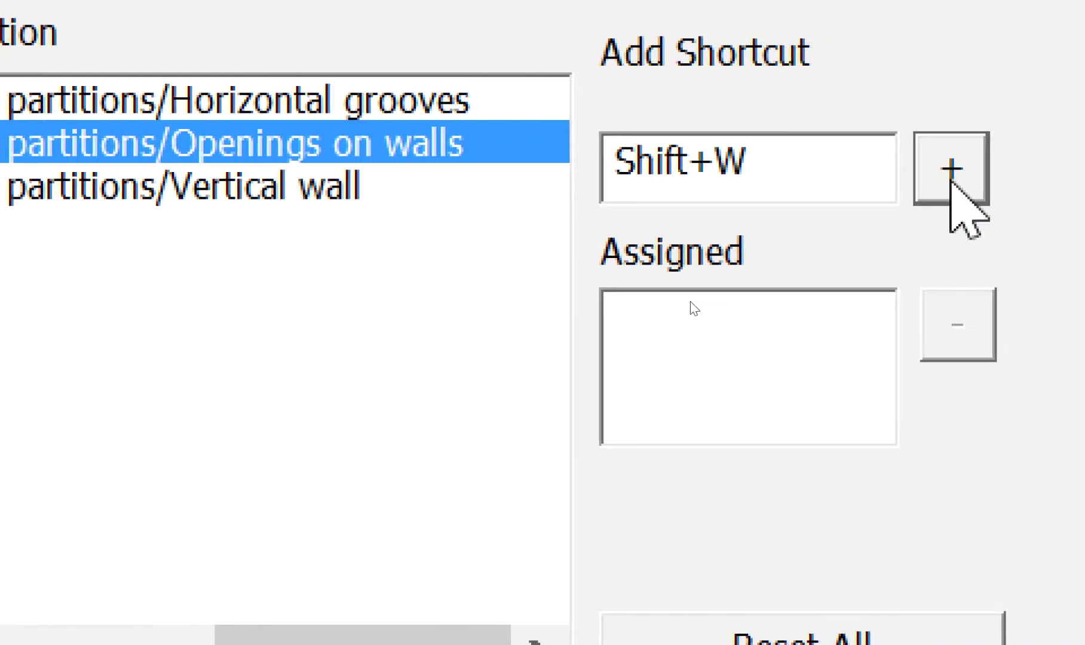
left_click(950, 173)
Step: Check the W and Shift+W assignments, then confirm and close Preferences
left_click(328, 182)
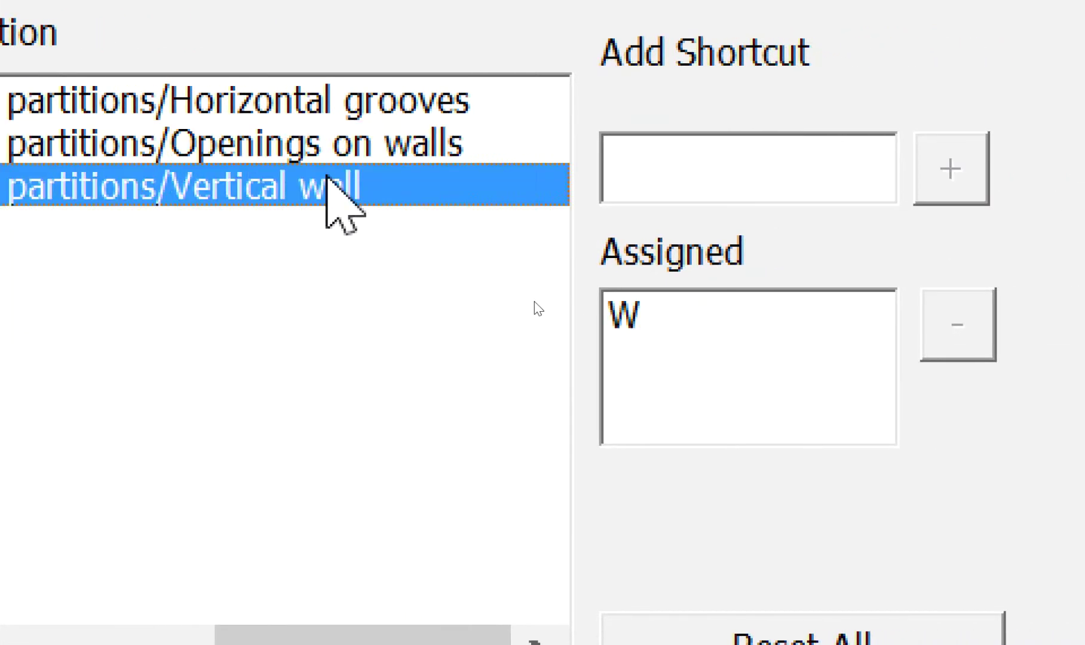
left_click(659, 305)
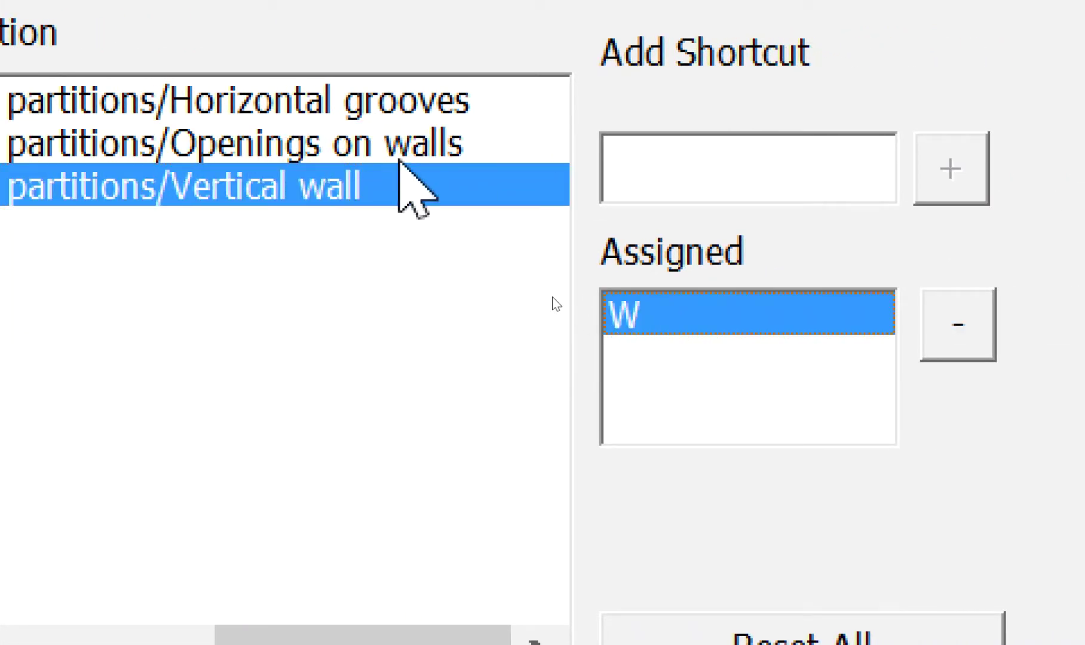
key("Up")
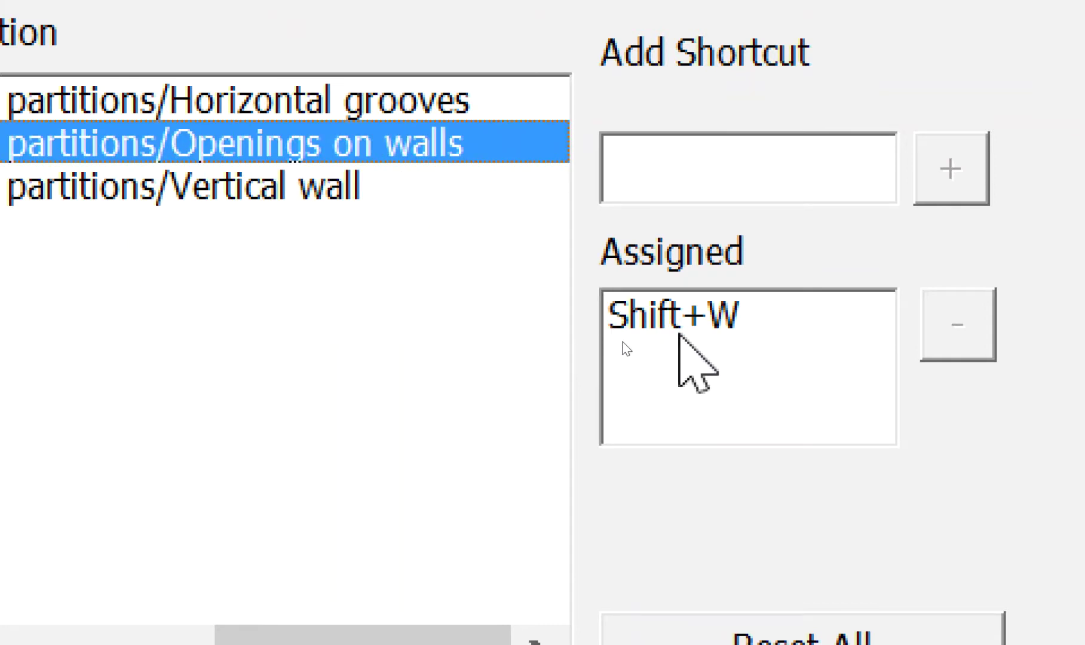
left_click(620, 345)
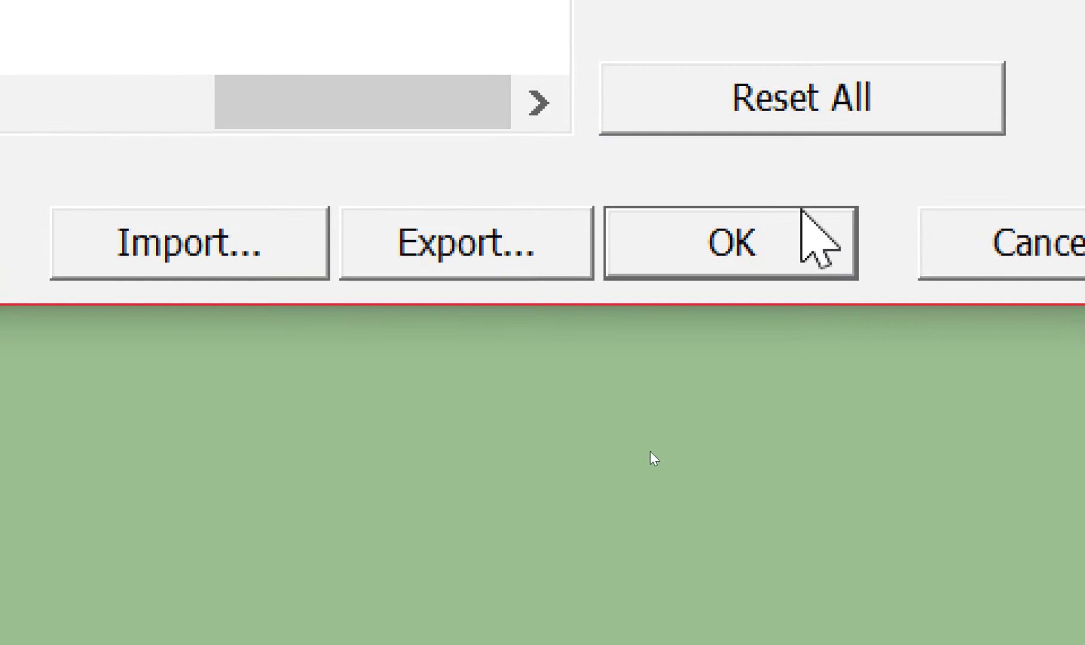
left_click(787, 230)
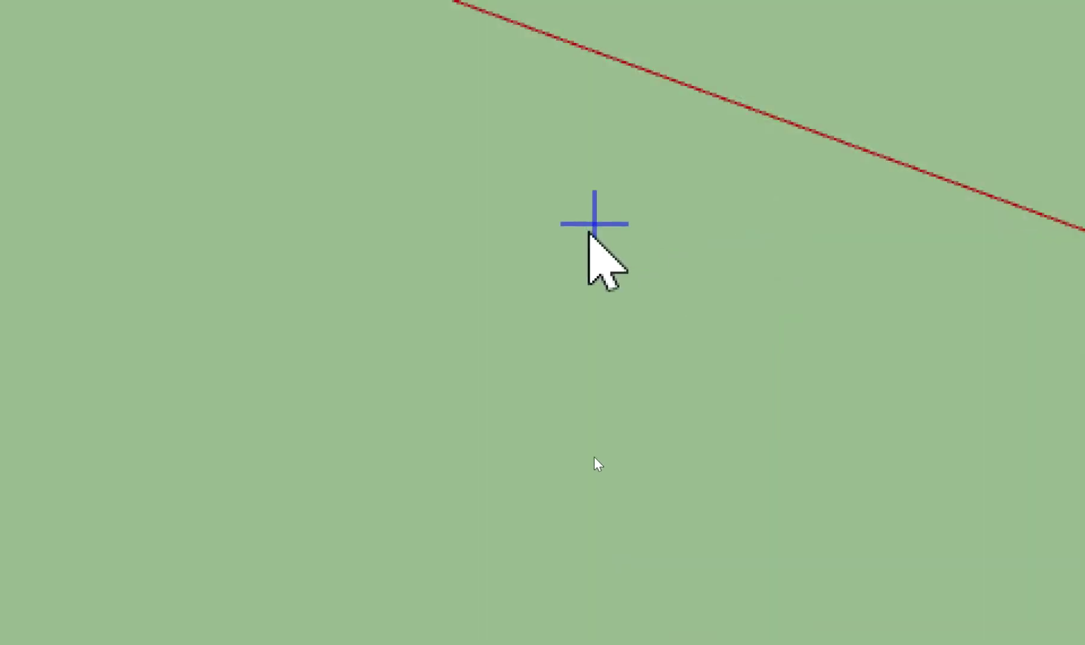
key("space")
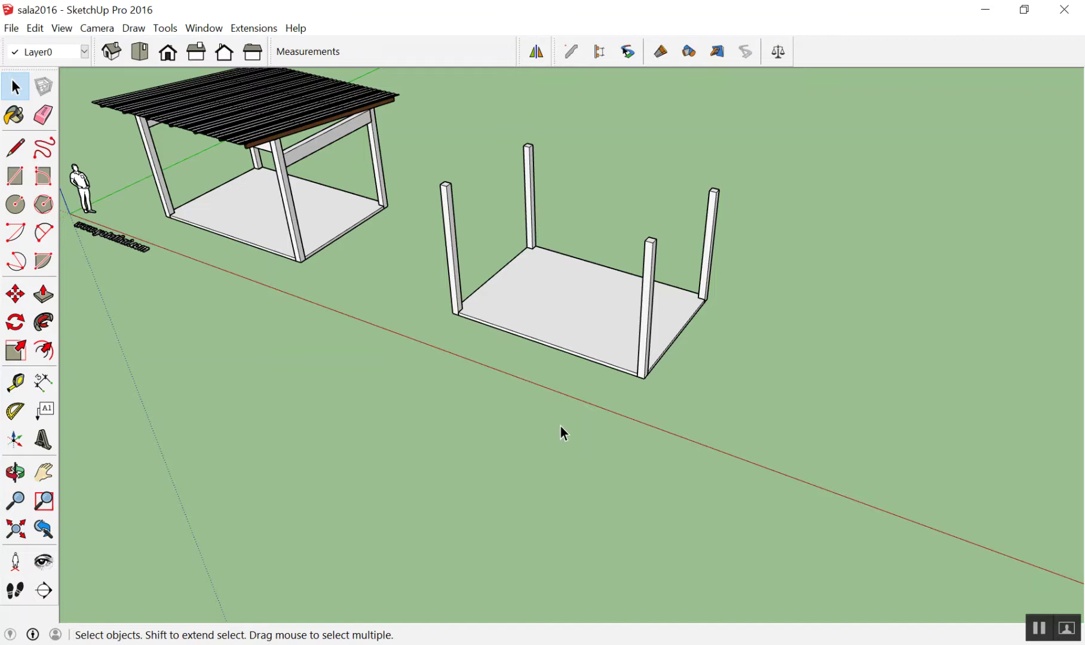
key("w")
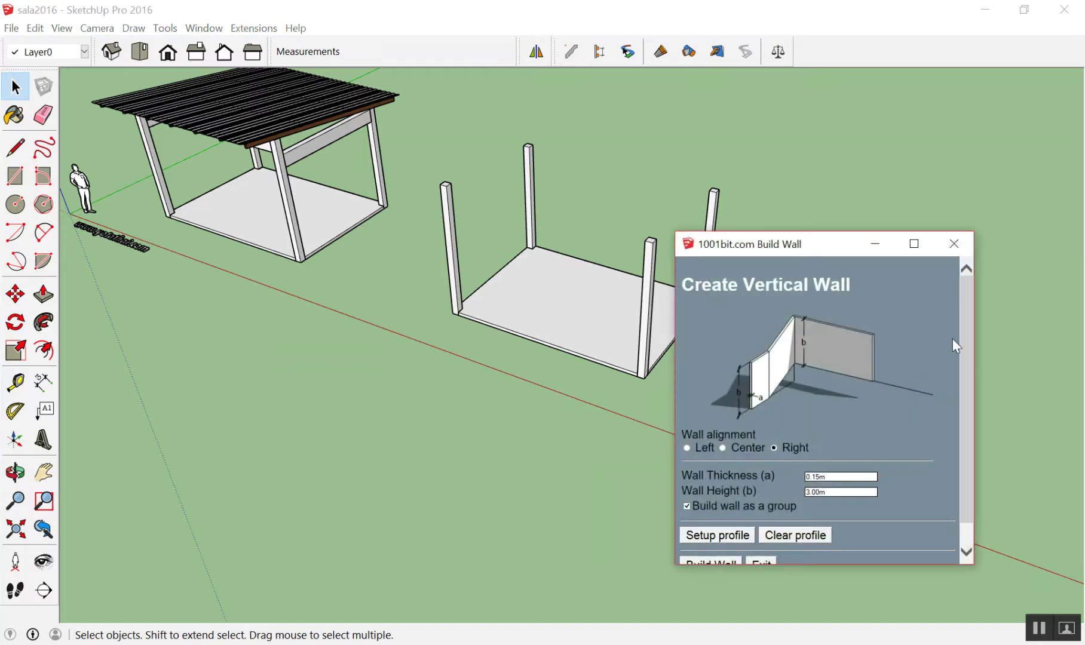
left_click(953, 243)
key("shift+o")
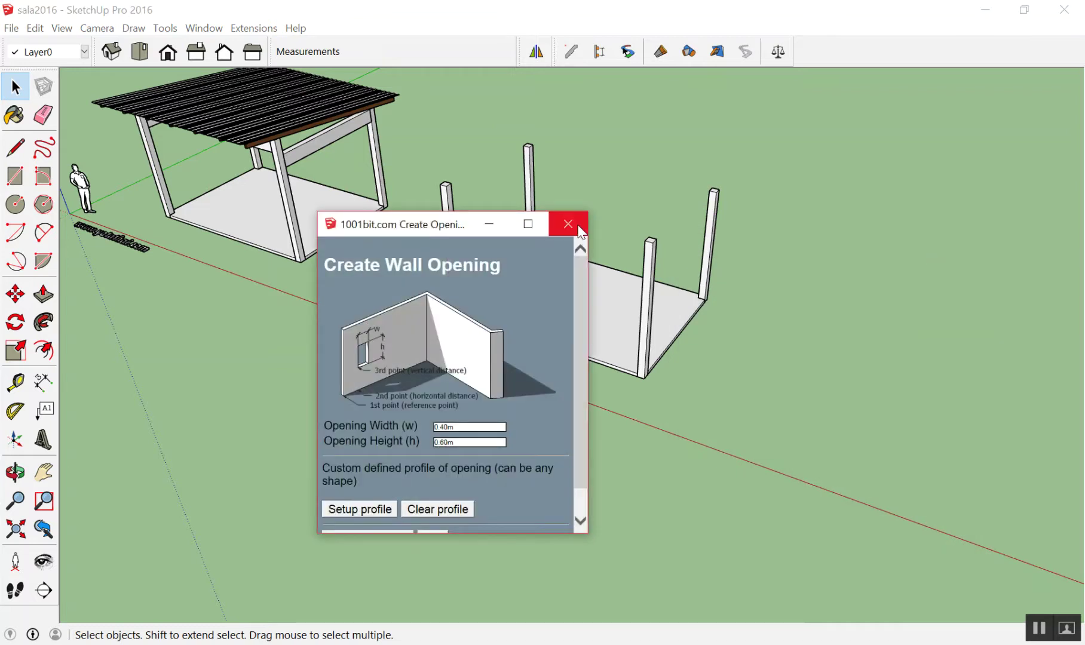
left_click(575, 230)
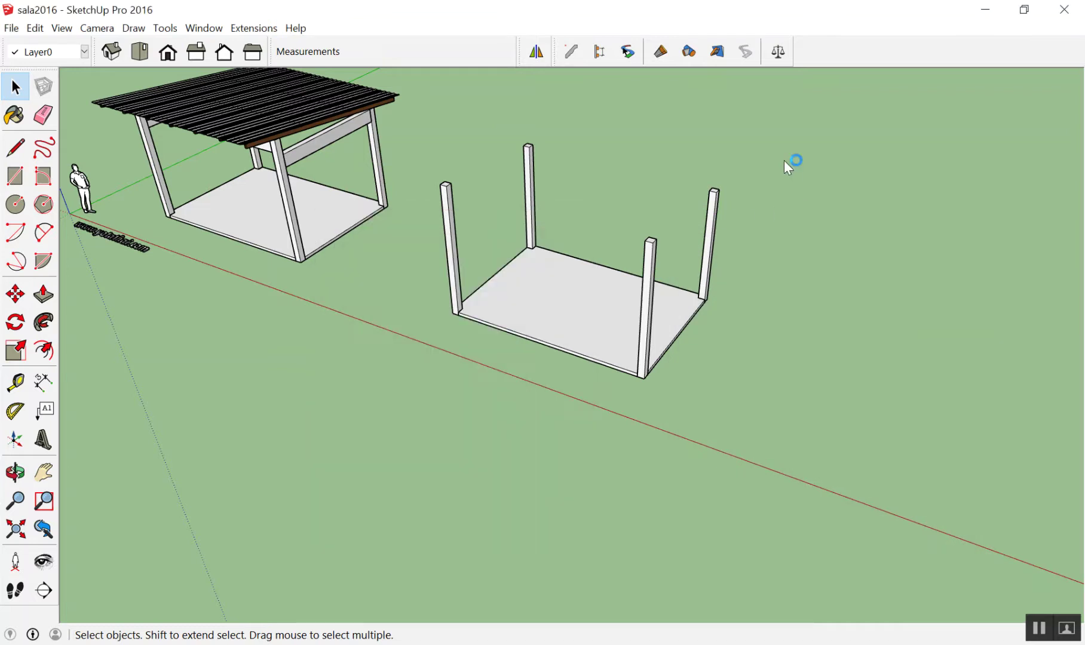
key("shift+w")
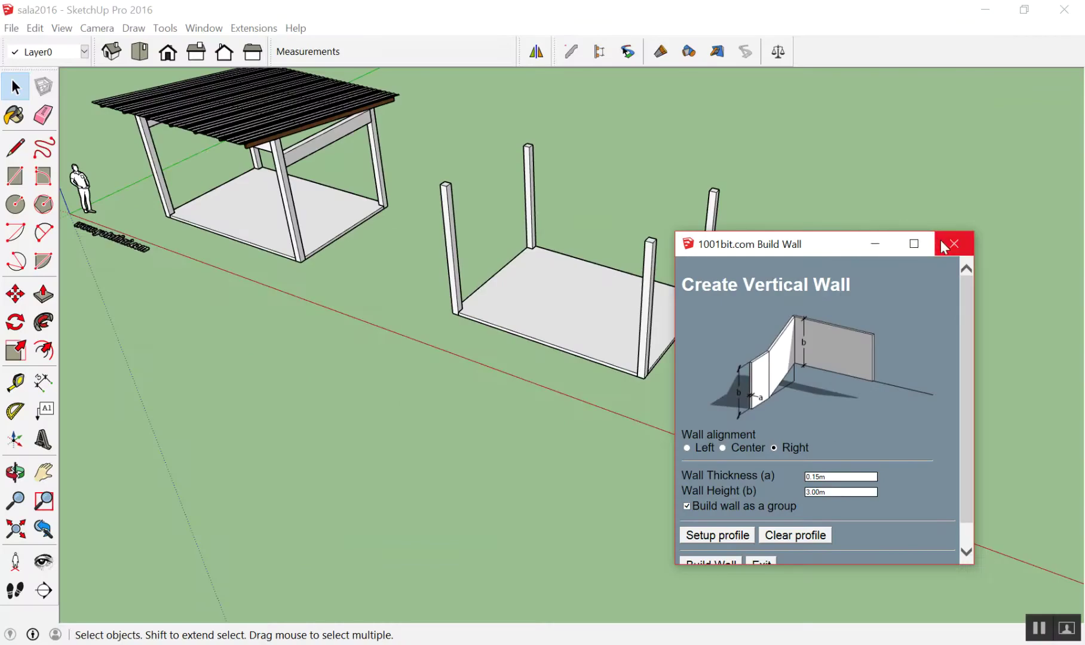
left_click(943, 246)
key("shift+o")
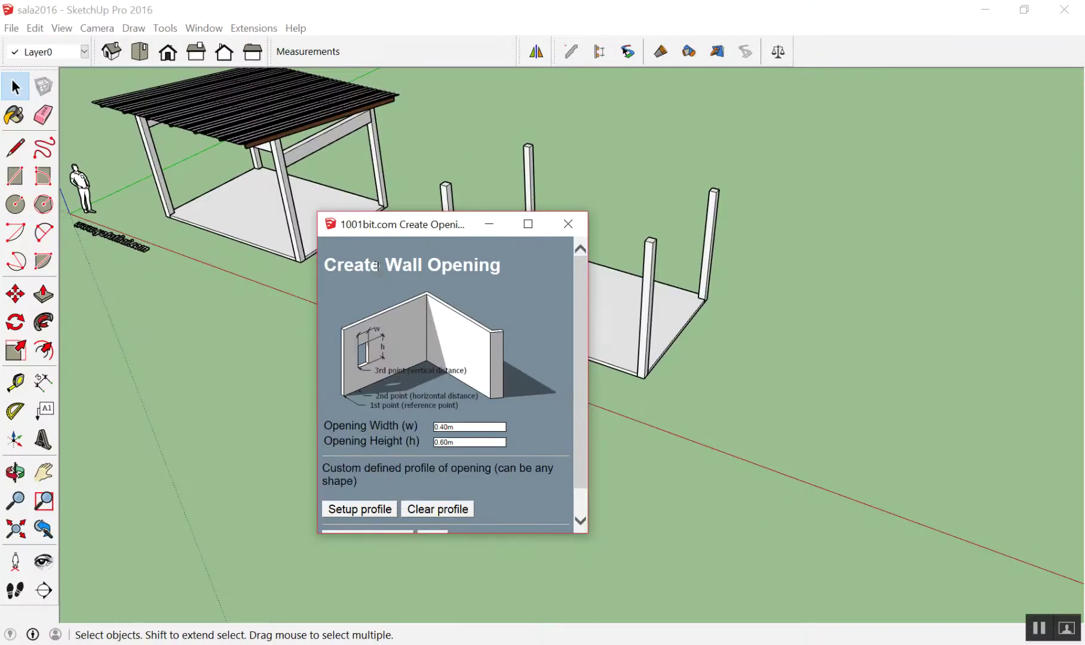
left_click(568, 224)
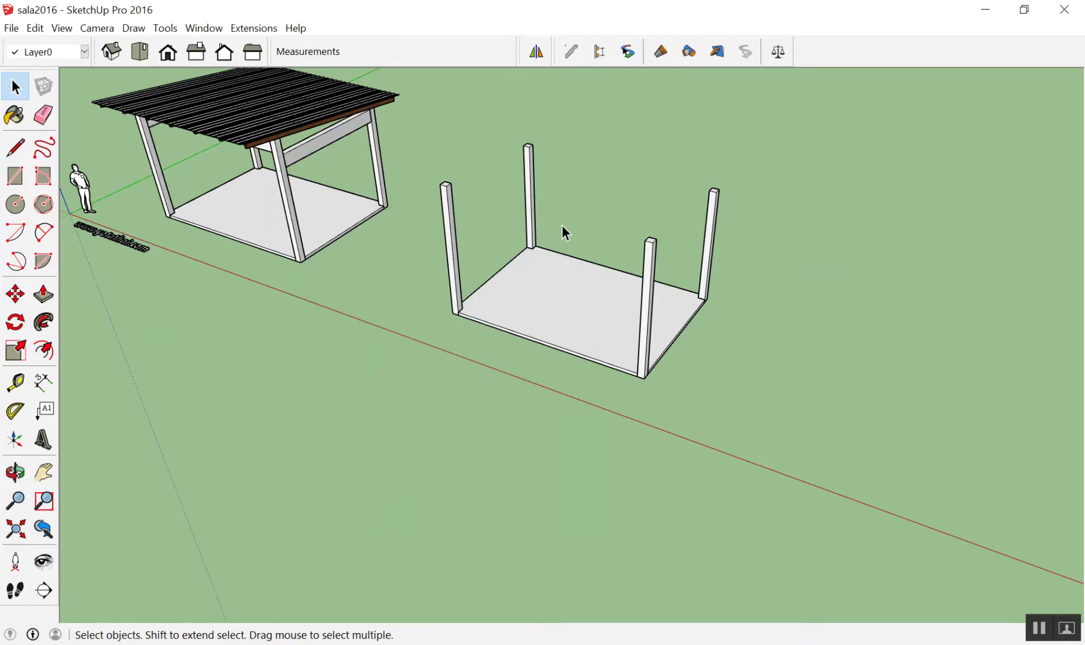
Step: Orbit to the four-post platform and start a Tape Measure at the front post's bottom corner
mouse_move(475, 271)
middle_mouse_down()
mouse_move(448, 77)
mouse_move(281, 154)
mouse_move(385, 143)
middle_mouse_up()
scroll(407, 170, "up", 3)
scroll(159, 279, "up", 3)
middle_click_drag(218, 277, 470, 369)
scroll(371, 297, "down", 3)
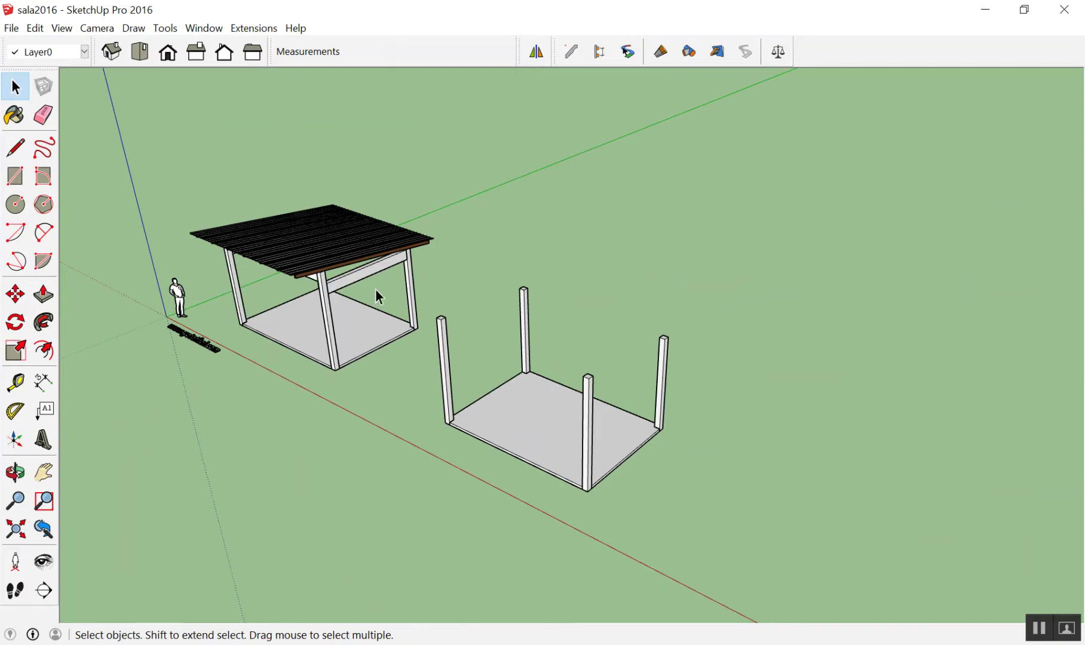
scroll(658, 343, "up", 2)
scroll(514, 537, "up", 3)
mouse_move(513, 537)
middle_mouse_down()
mouse_move(538, 421)
mouse_move(458, 350)
middle_mouse_up()
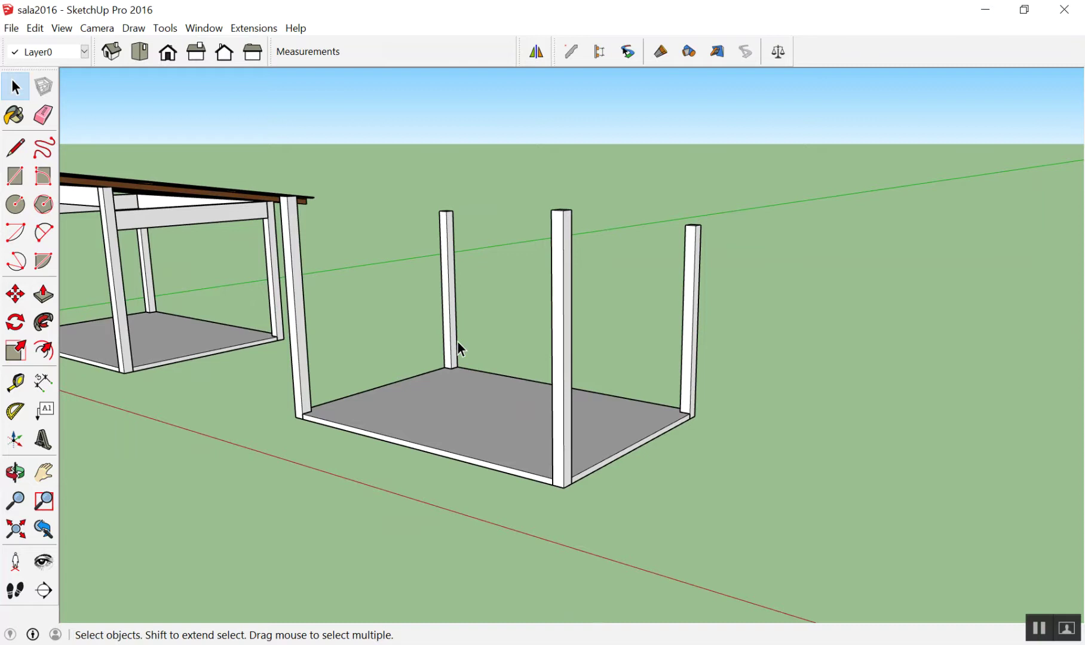
mouse_move(458, 342)
middle_mouse_down()
mouse_move(565, 206)
mouse_move(547, 384)
middle_mouse_up()
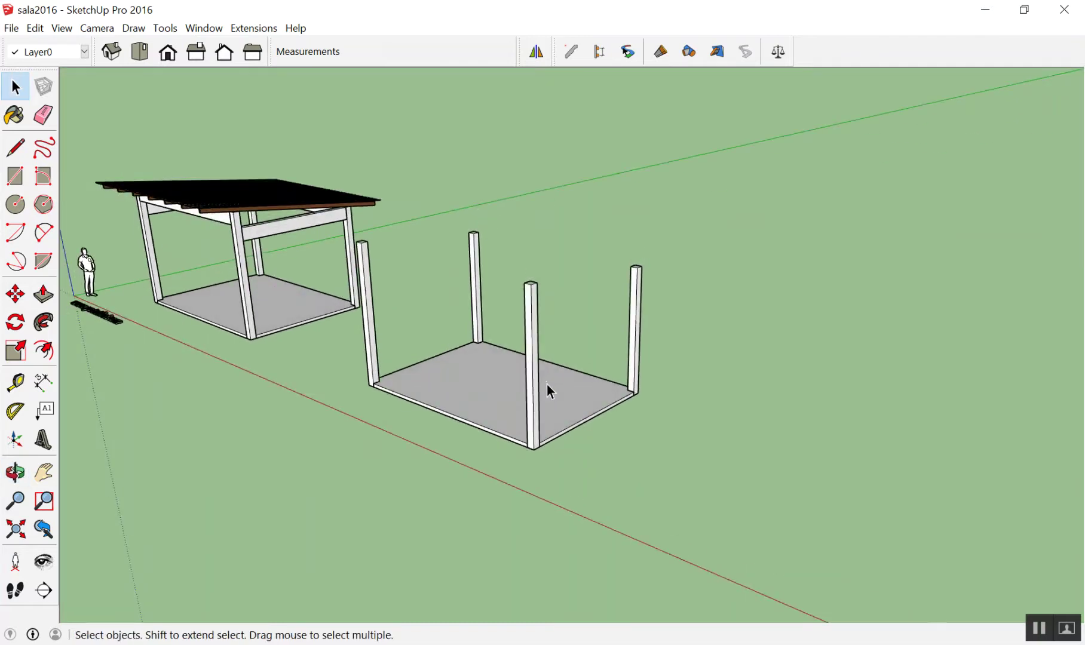
scroll(549, 382, "up", 2)
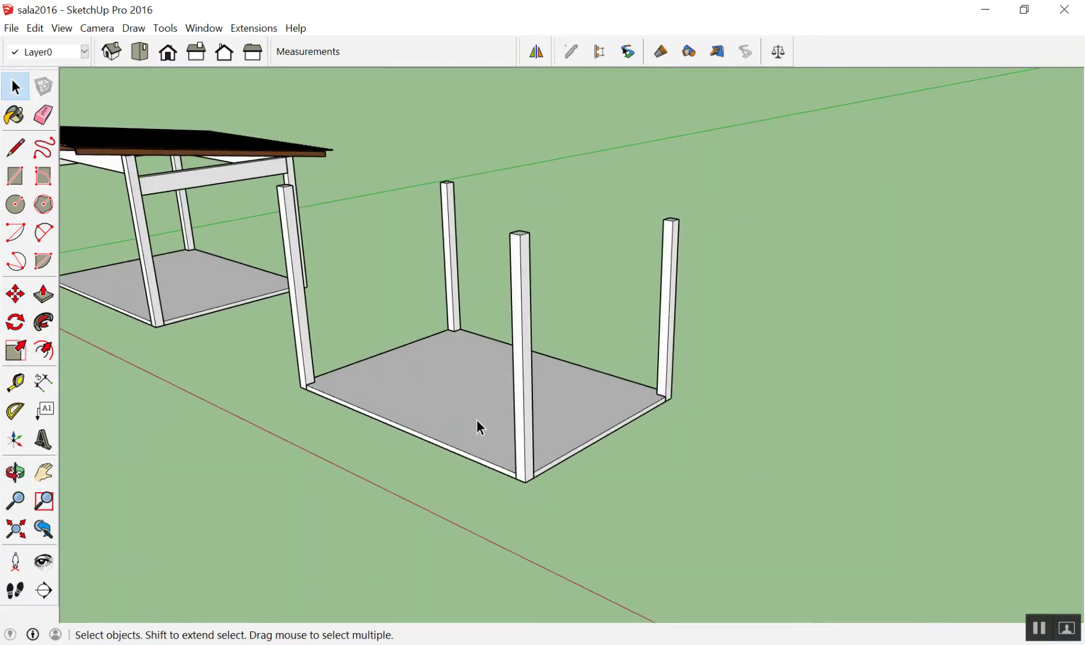
key("t")
left_click(524, 464)
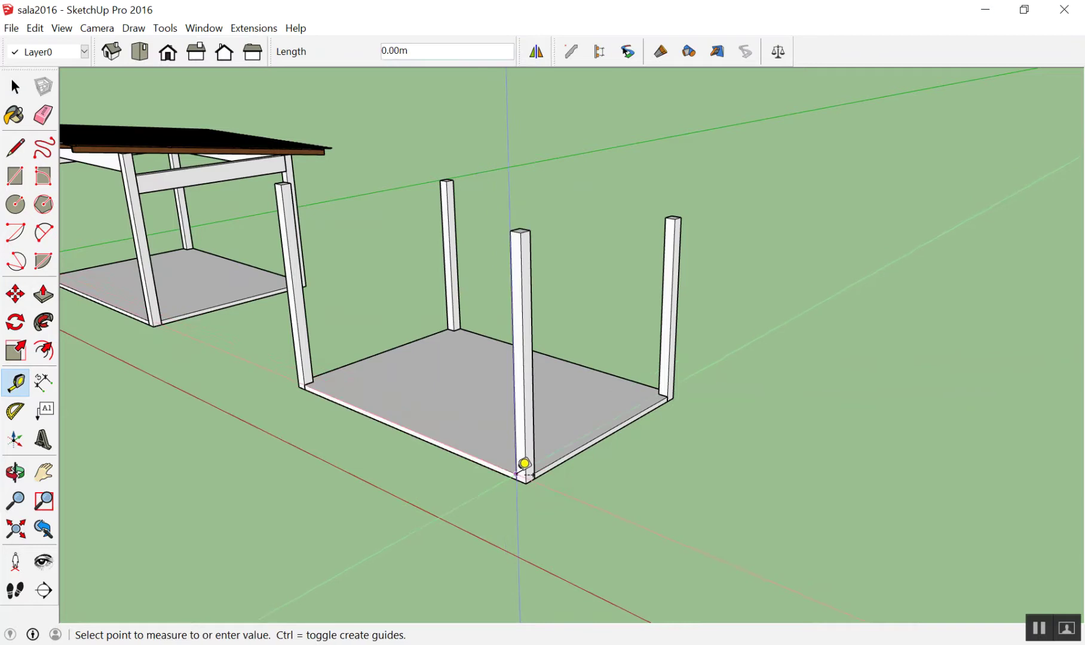
Step: Measure the front post from base to top, reading 3.90m
scroll(502, 230, "up", 2)
scroll(528, 204, "up", 1)
left_click(535, 196)
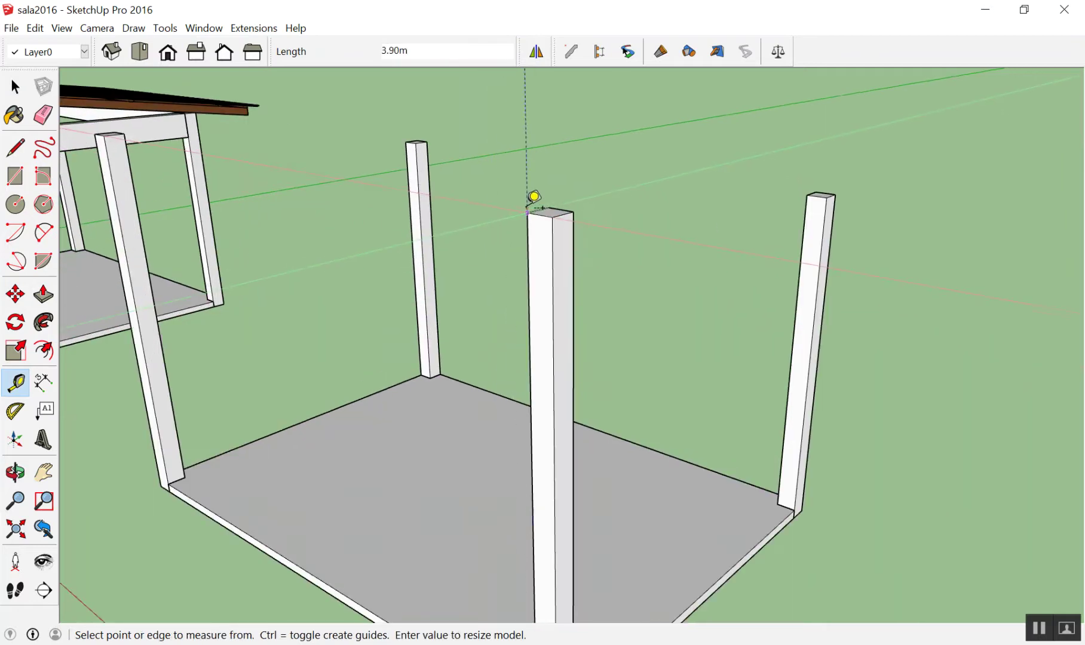
scroll(465, 173, "down", 3)
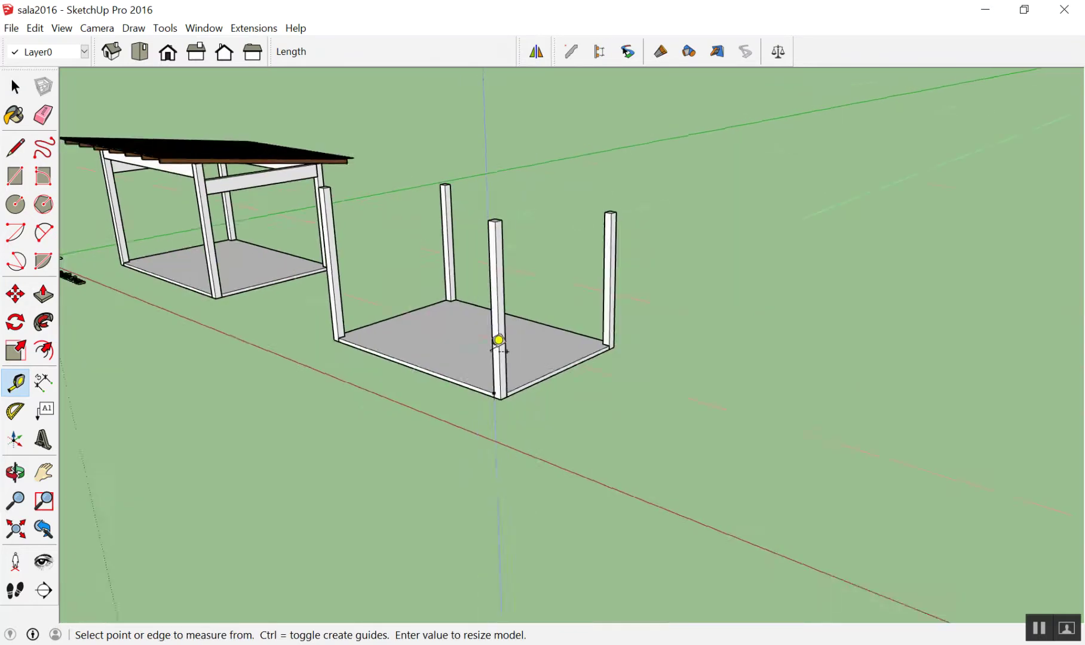
scroll(499, 340, "up", 2)
left_click(494, 408)
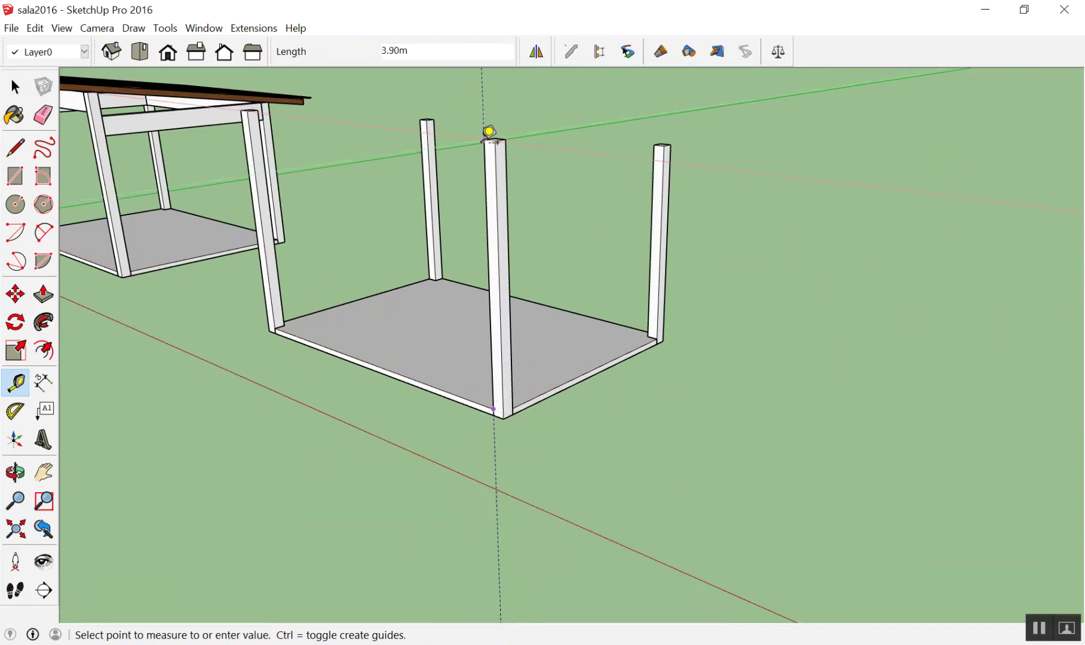
left_click(489, 133)
key("space")
Step: Orbit to eye level with the structures and reopen the 1001bit wall builder with W
mouse_move(482, 126)
middle_mouse_down()
mouse_move(498, 204)
mouse_move(399, 104)
middle_mouse_up()
scroll(489, 133, "up", 3)
scroll(498, 193, "down", 1)
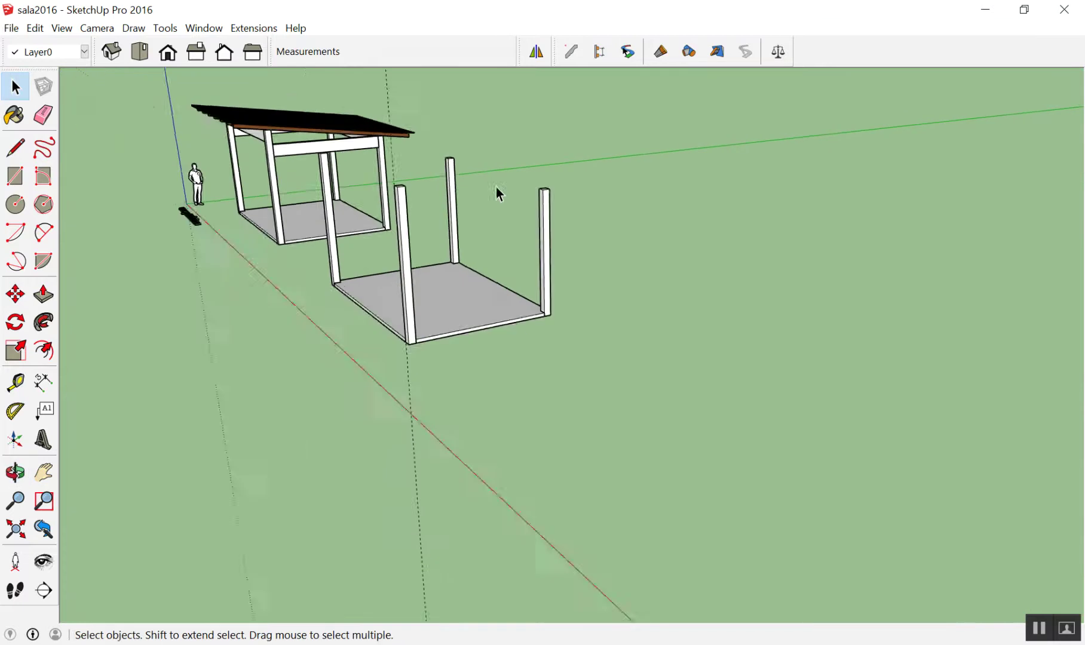
scroll(498, 193, "down", 2)
key("e")
mouse_move(440, 373)
middle_mouse_down()
mouse_move(476, 344)
mouse_move(421, 242)
middle_mouse_up()
scroll(418, 251, "up", 4)
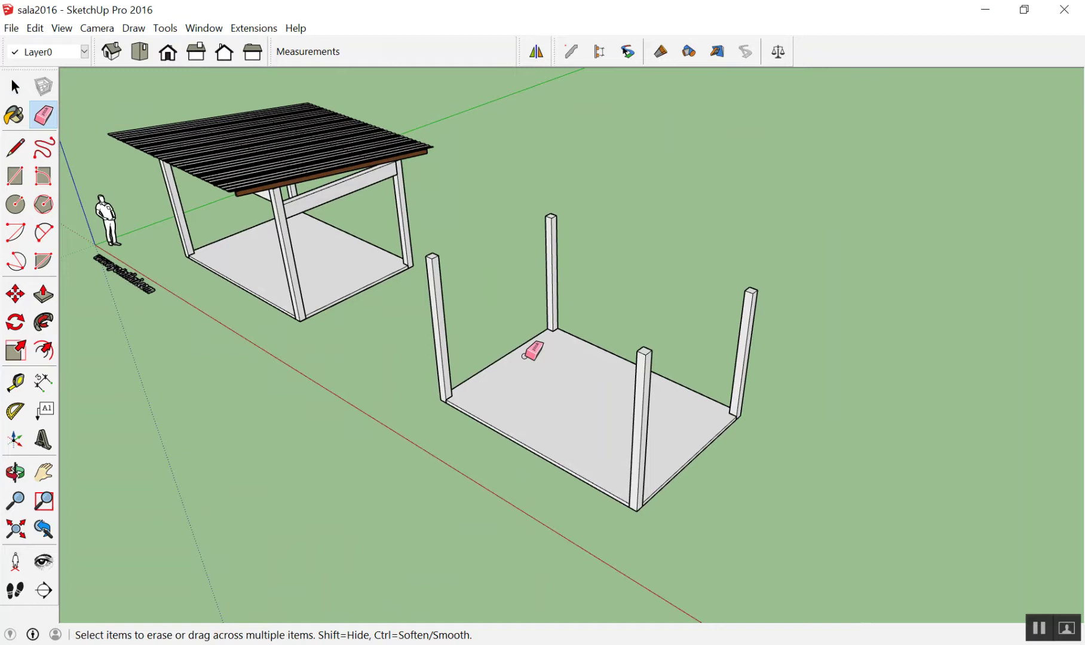
mouse_move(648, 234)
middle_mouse_down()
mouse_move(242, 121)
mouse_move(254, 49)
mouse_move(303, 157)
mouse_move(237, 170)
mouse_move(644, 306)
mouse_move(547, 432)
middle_mouse_up()
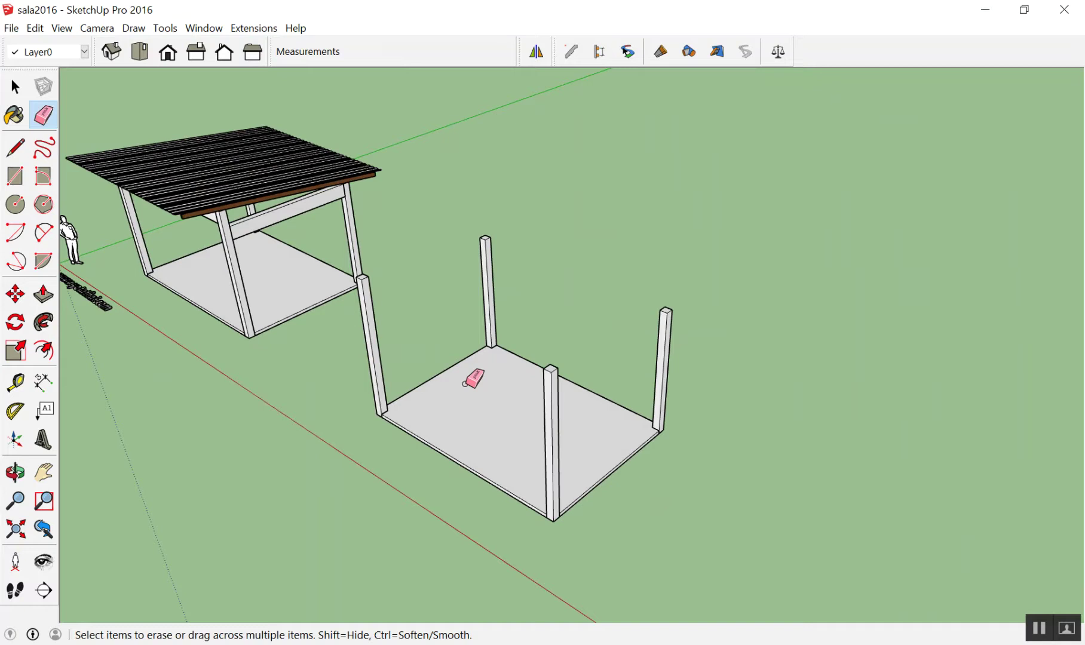
key("w")
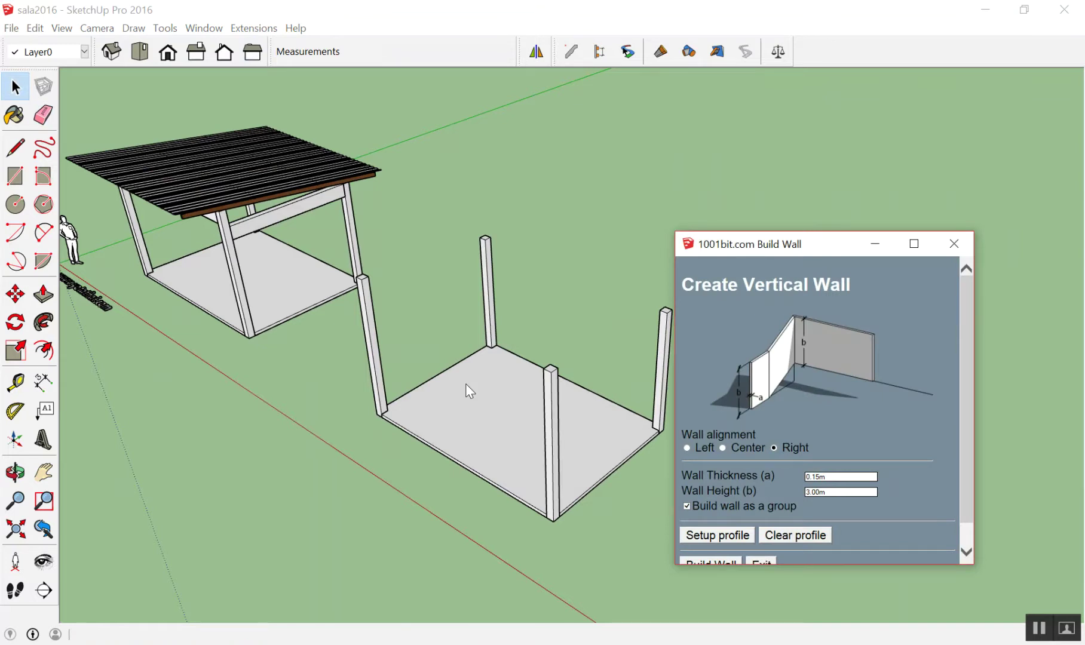
Step: Set the 1001bit wall thickness to .1 and the wall height to 3.9
scroll(886, 496, "down", 1)
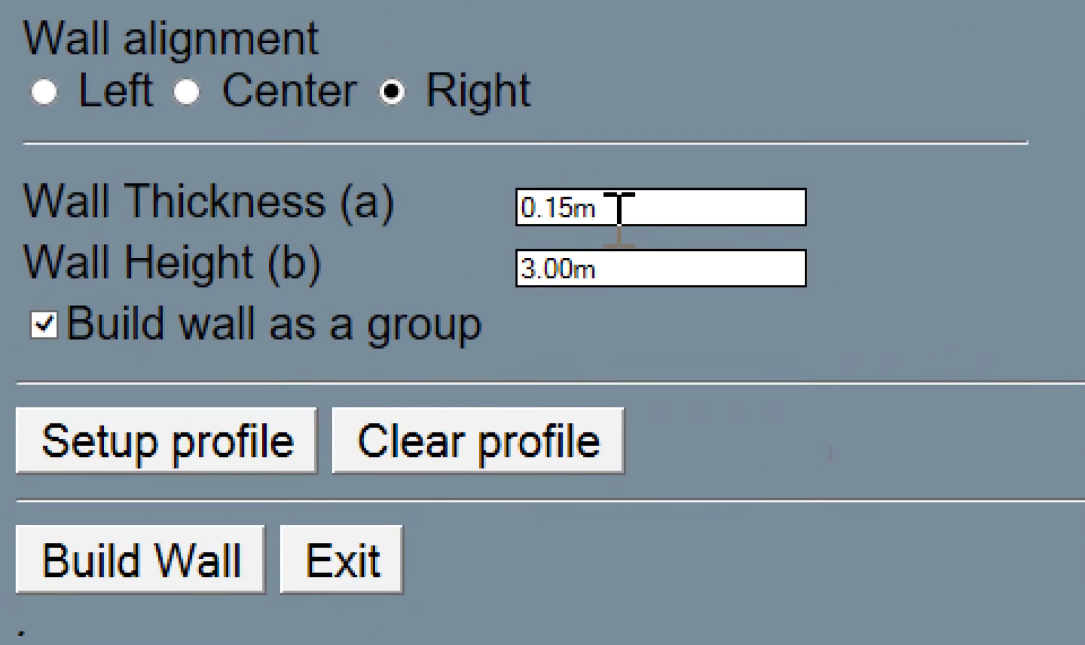
left_click(624, 203)
type(".1")
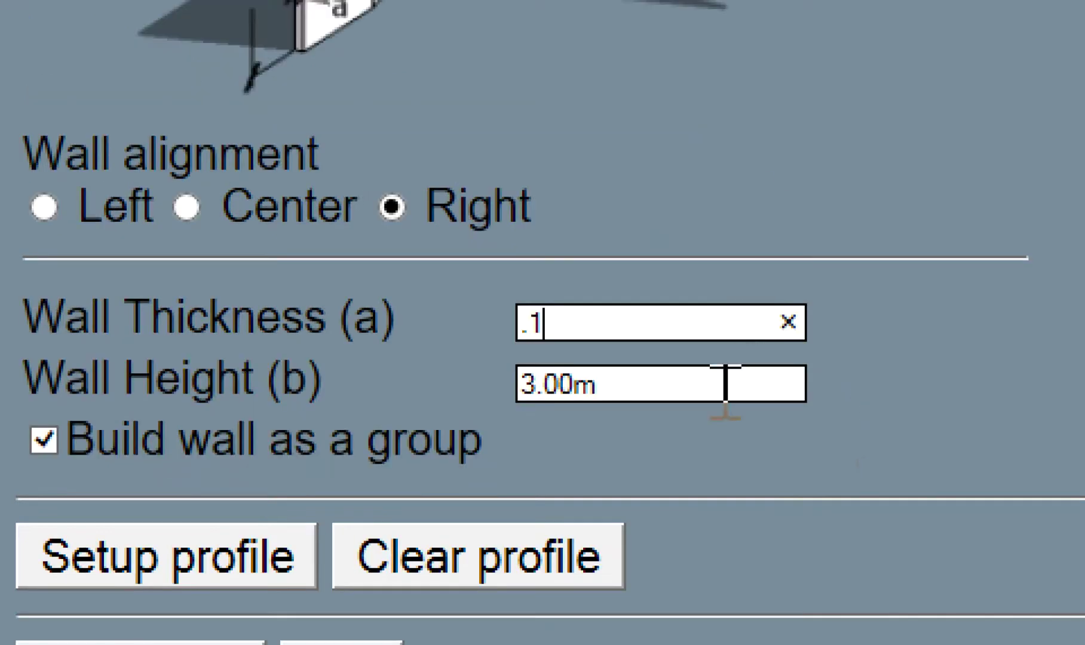
left_click(725, 383)
type("3.9")
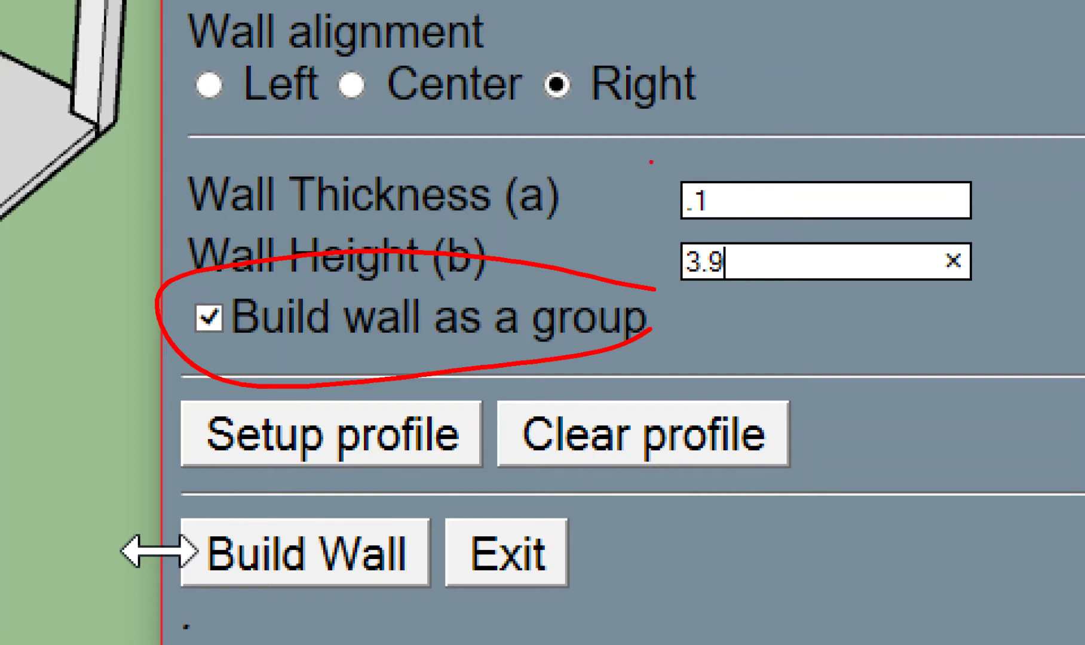
Step: Start a 1001bit wall at the floor slab's front-left corner
left_click(341, 559)
middle_click_drag(717, 408, 730, 519)
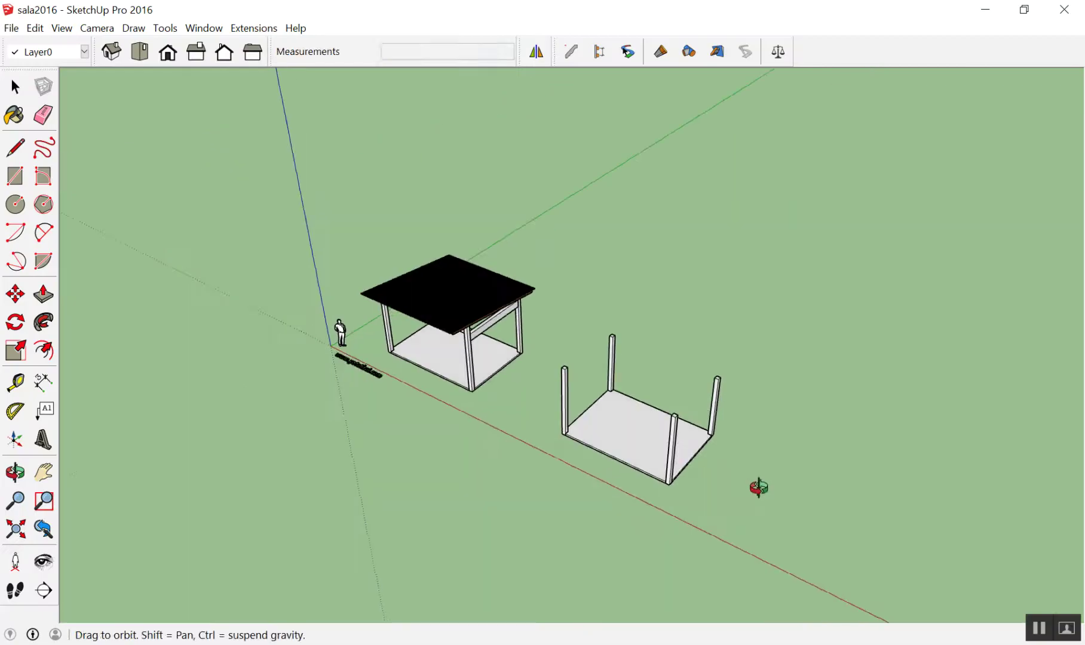
scroll(705, 463, "up", 2)
middle_click_drag(705, 463, 758, 455)
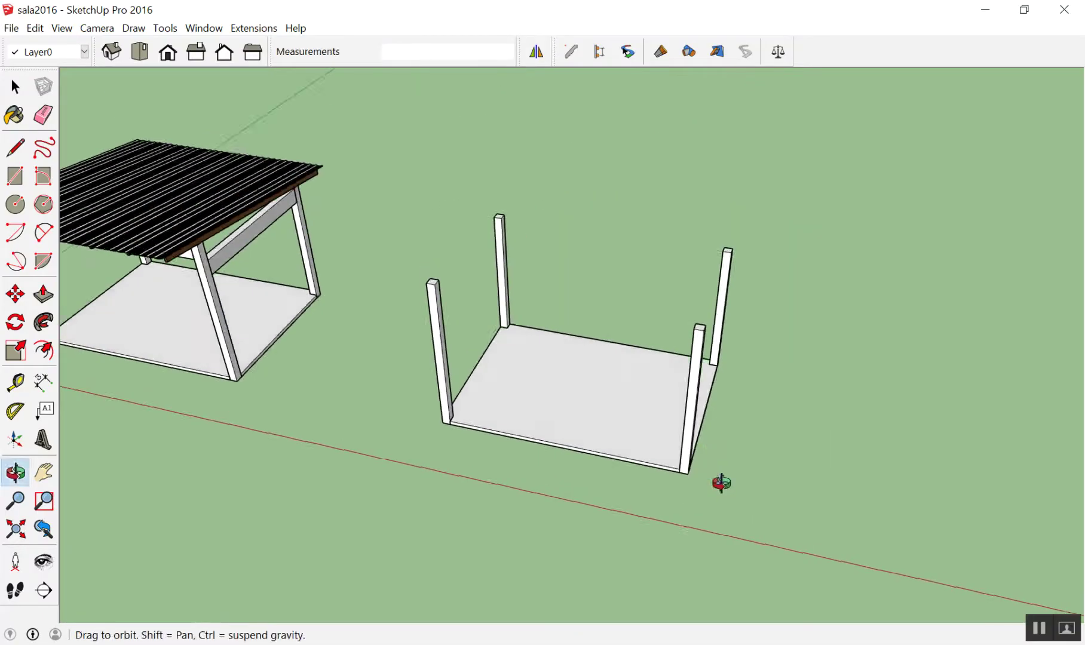
scroll(491, 412, "up", 1)
scroll(402, 346, "up", 1)
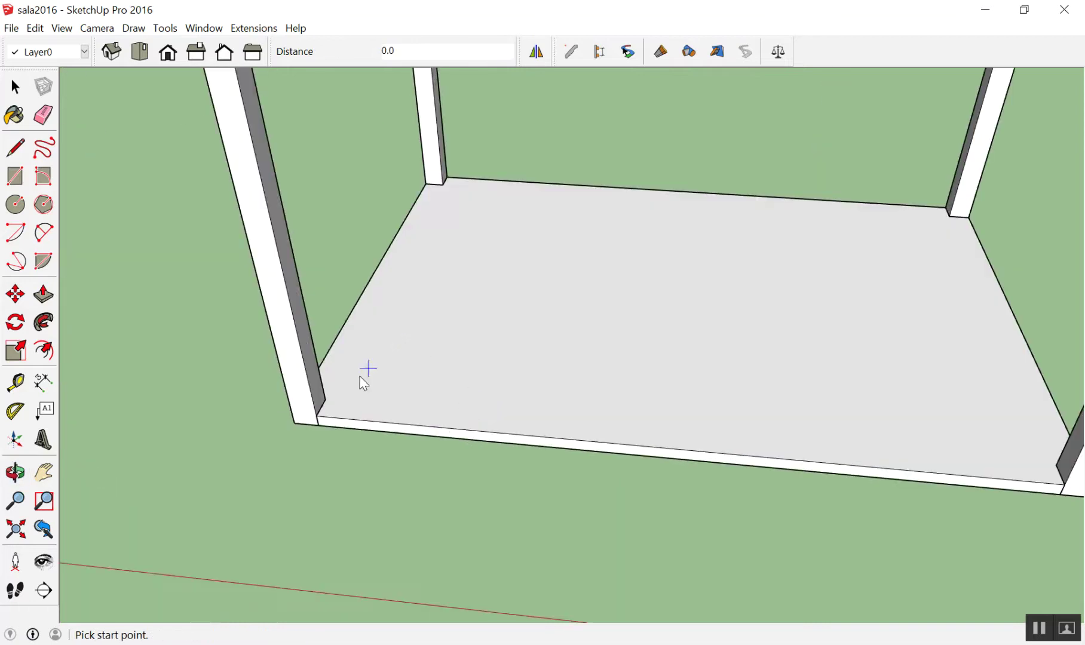
scroll(322, 419, "up", 2)
scroll(299, 445, "up", 1)
left_click(299, 445)
Step: Finish the wall 5.60 m along the slab's long edge, then orbit out to the whole model
scroll(299, 445, "down", 3)
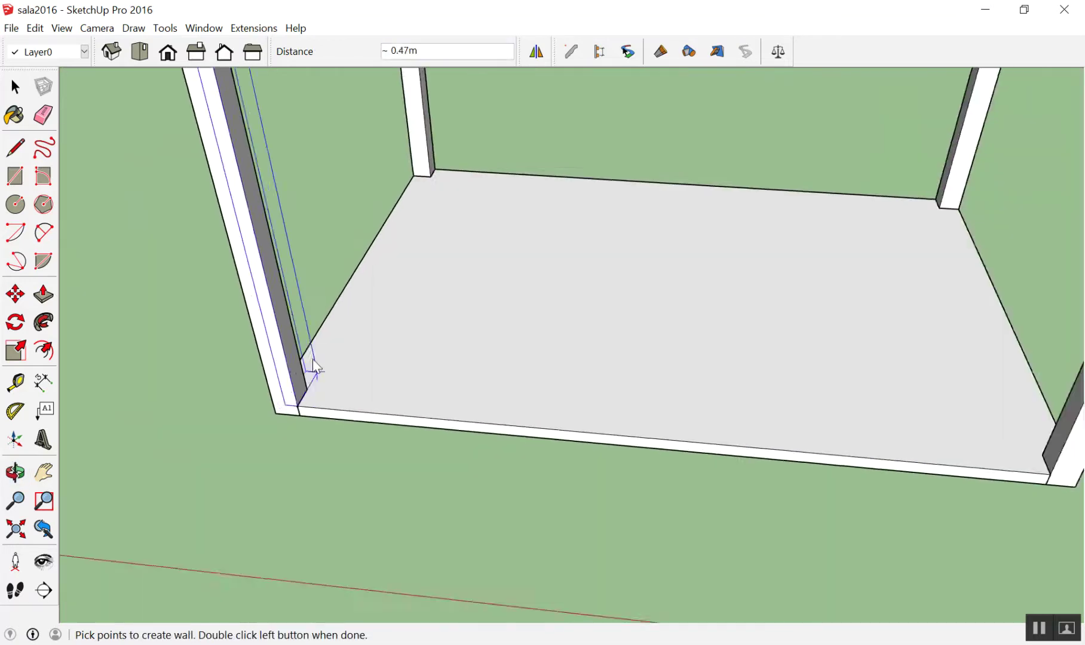
scroll(301, 277, "down", 3)
scroll(485, 311, "up", 2)
scroll(678, 451, "up", 2)
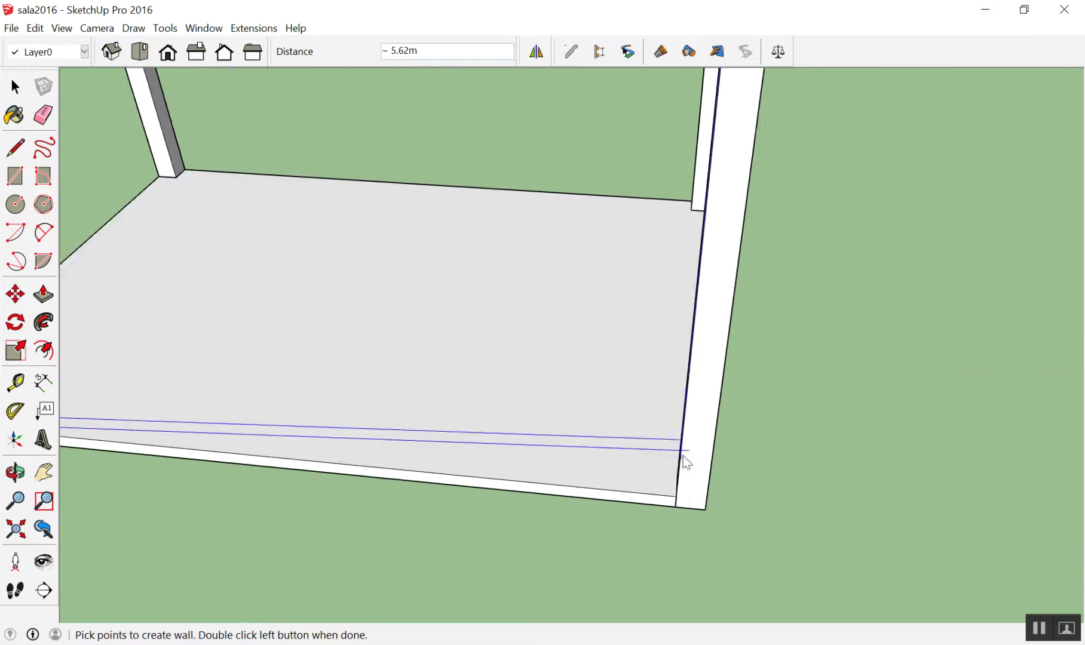
scroll(666, 497, "up", 2)
scroll(675, 511, "down", 3)
scroll(710, 496, "up", 1)
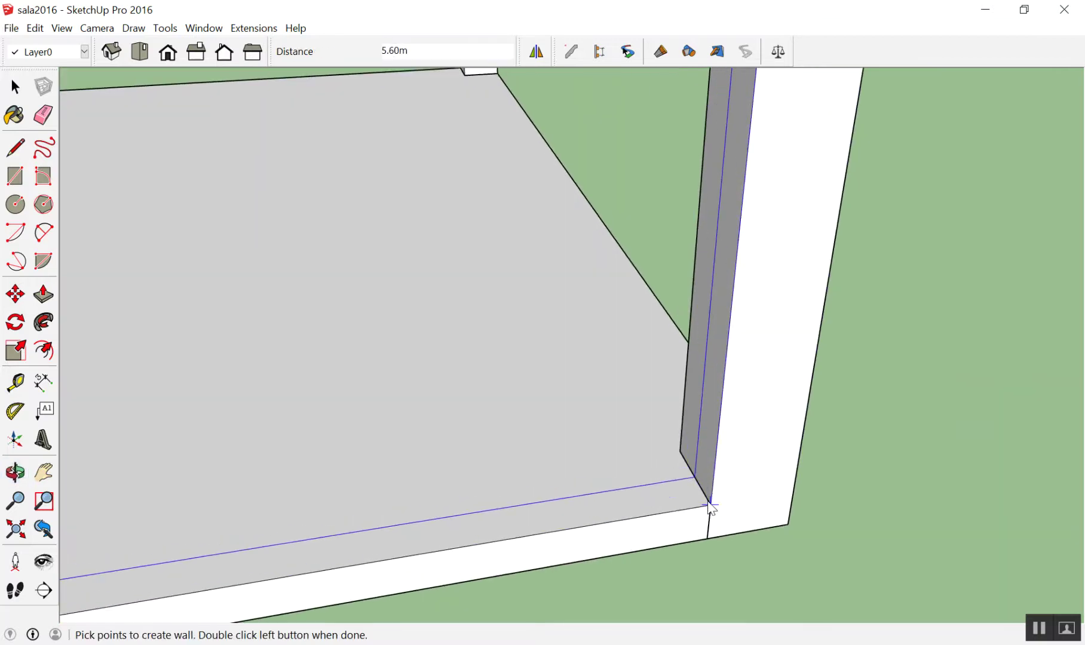
scroll(710, 509, "down", 1)
scroll(717, 478, "down", 1)
scroll(685, 456, "up", 2)
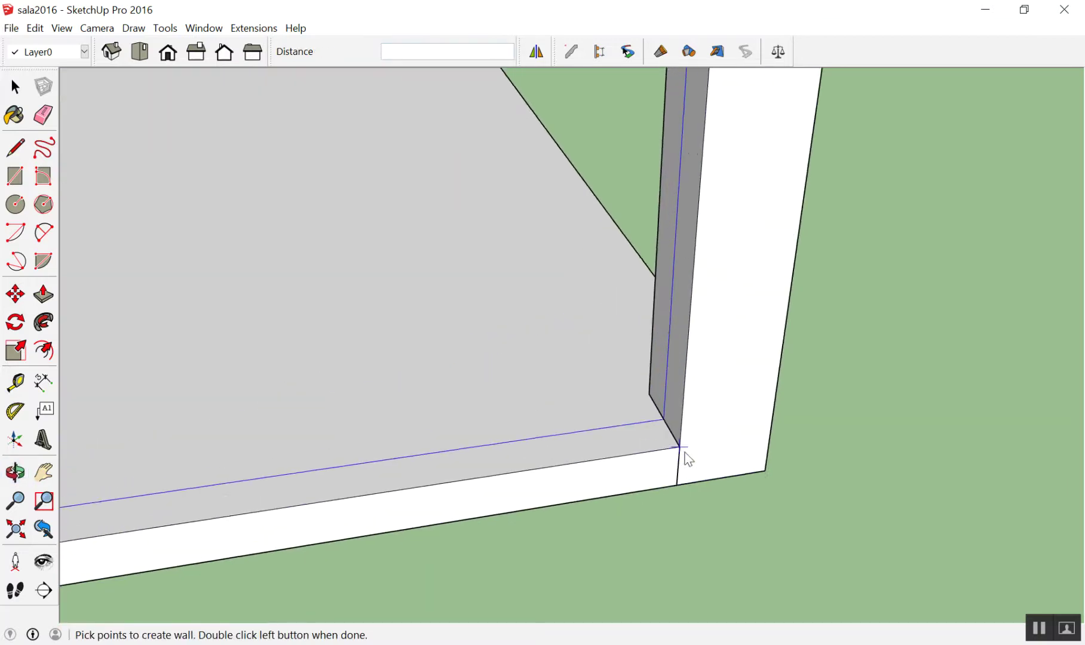
scroll(675, 437, "up", 2)
scroll(680, 450, "up", 1)
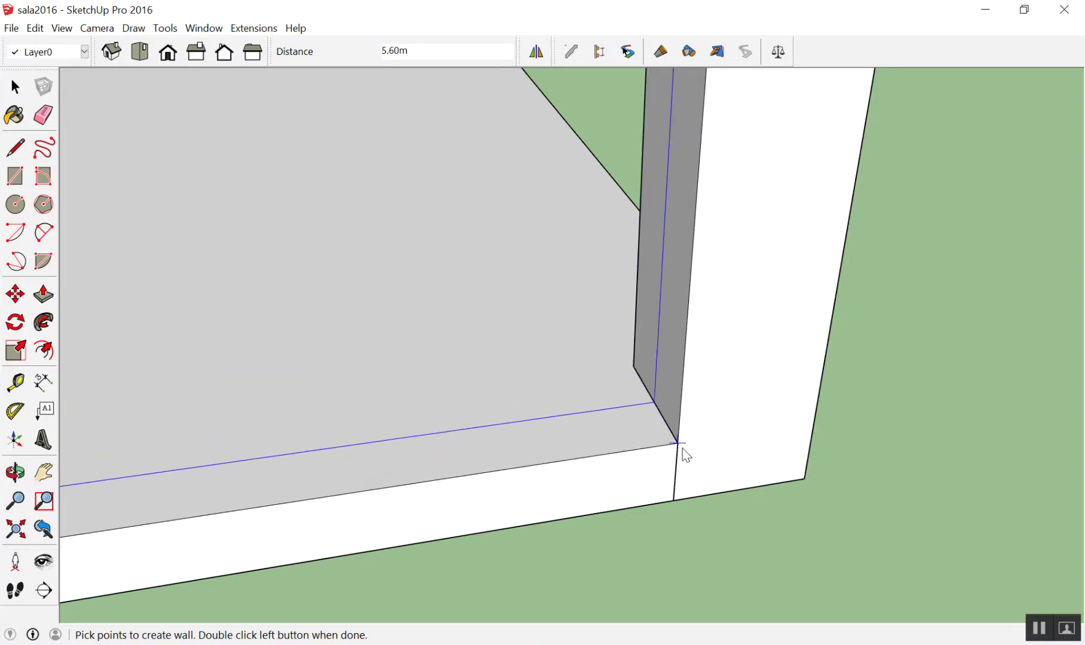
scroll(652, 440, "down", 1)
scroll(652, 440, "up", 1)
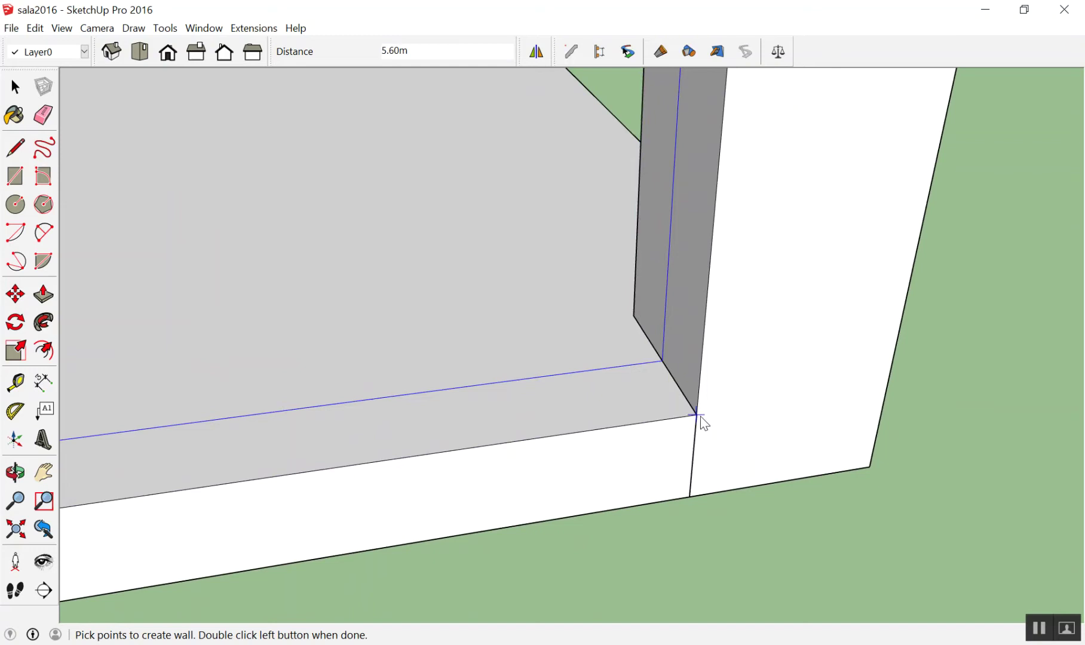
double_click(697, 415)
scroll(631, 387, "down", 1)
scroll(683, 449, "down", 1)
scroll(652, 430, "down", 1)
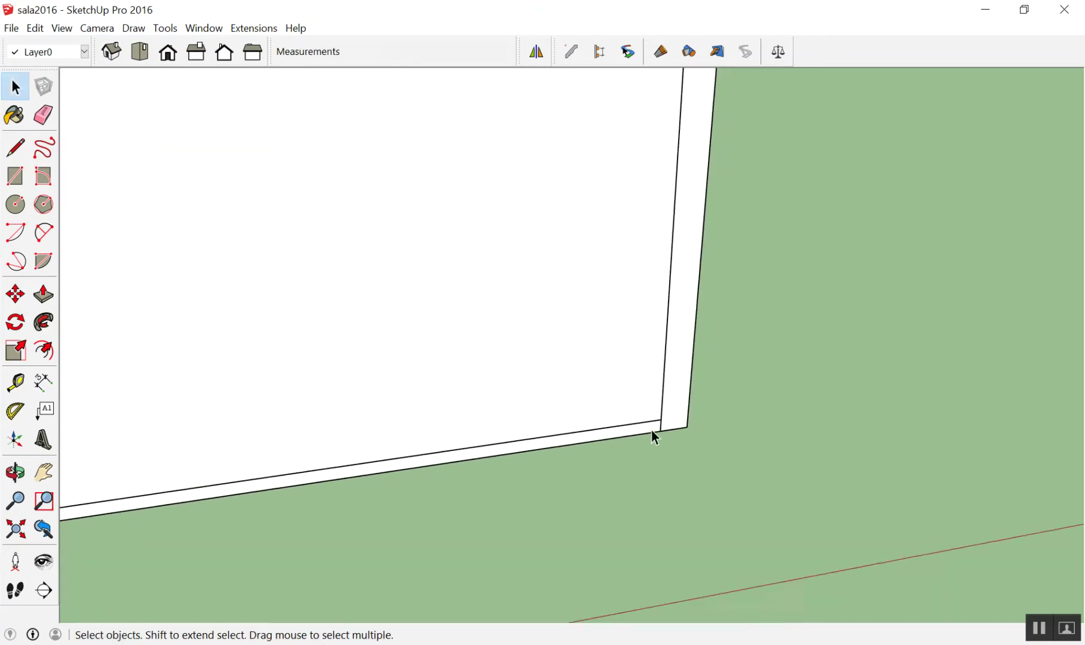
scroll(652, 430, "down", 3)
mouse_move(604, 298)
middle_mouse_down()
mouse_move(303, 346)
mouse_move(397, 233)
middle_mouse_up()
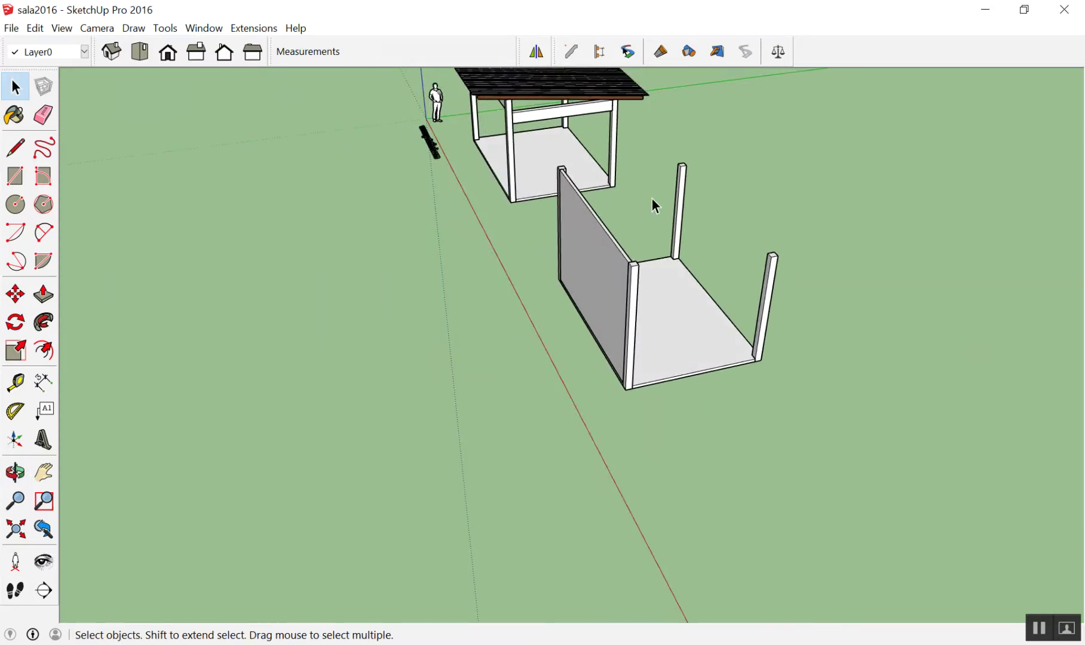
Step: Build a second wall between the two back corners of the floor
mouse_move(651, 198)
middle_mouse_down()
mouse_move(872, 204)
mouse_move(304, 122)
middle_mouse_up()
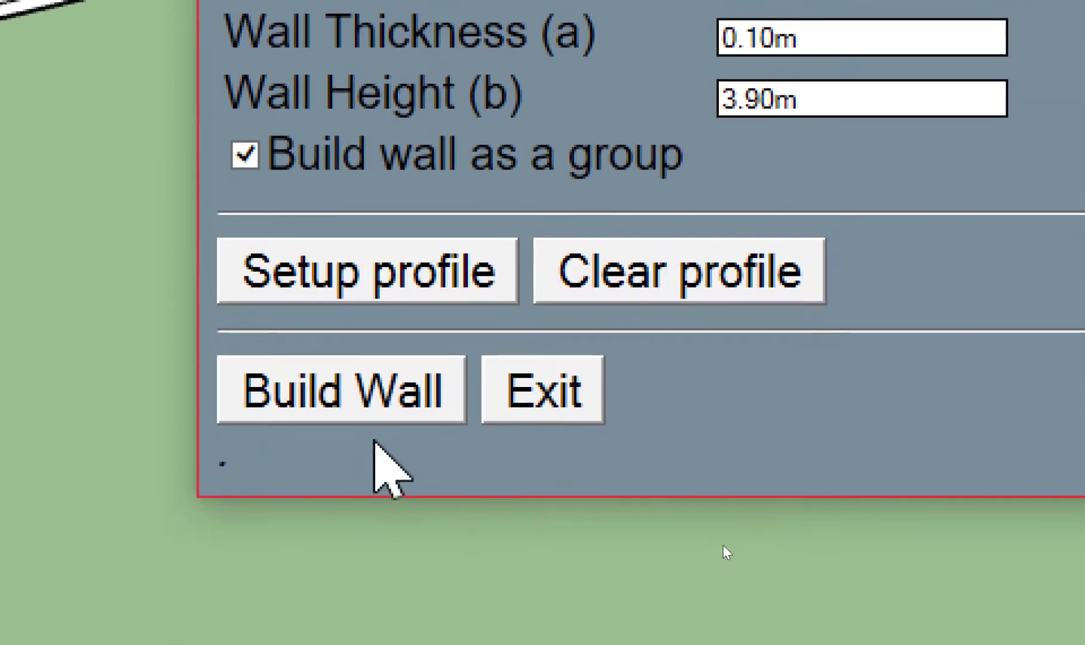
left_click(391, 417)
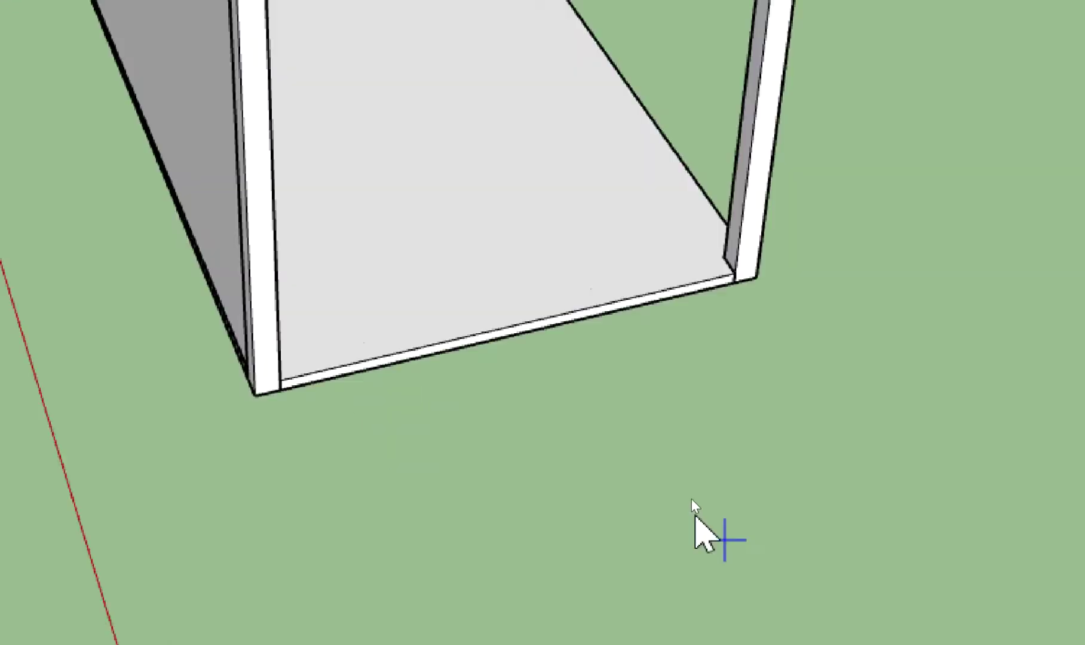
scroll(453, 526, "up", 2)
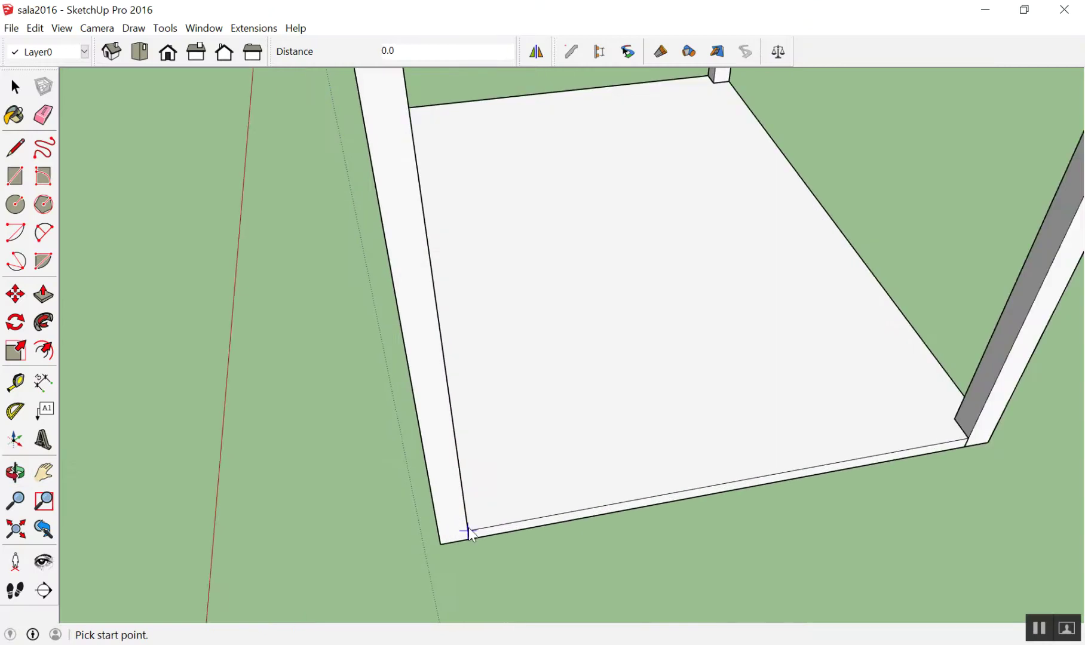
left_click(468, 530)
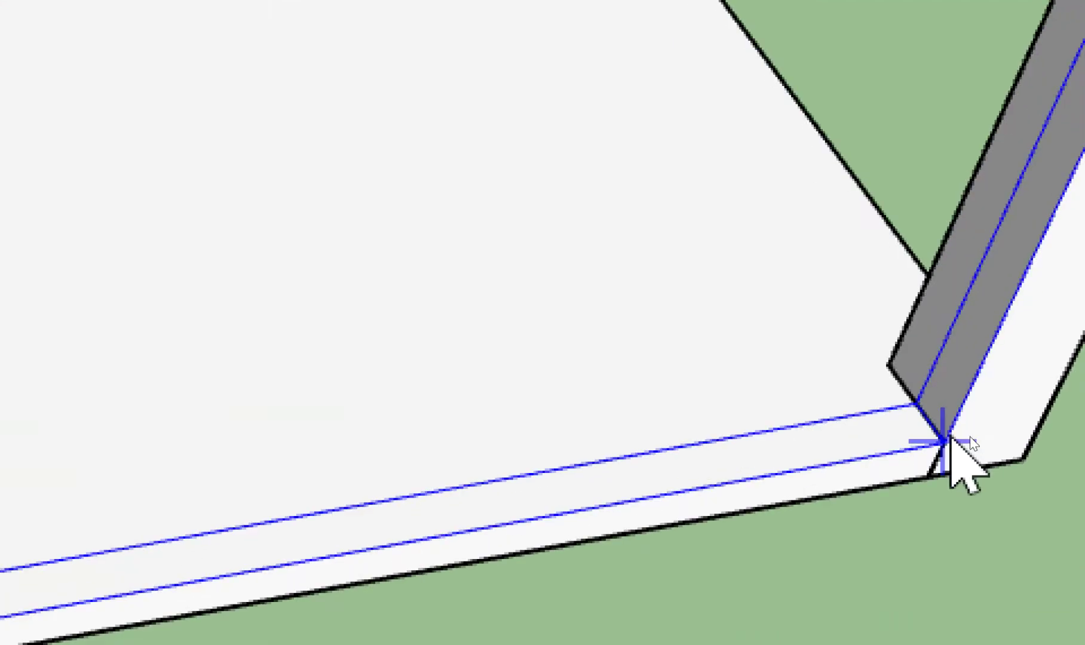
left_click(950, 440)
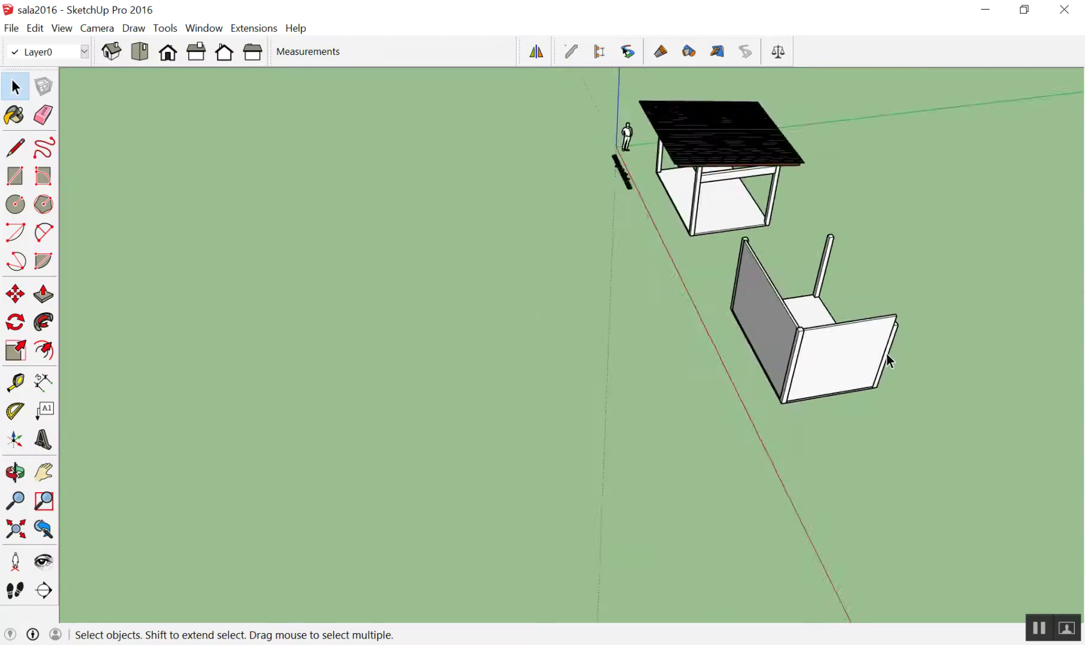
Step: Orbit from low and high angles to inspect the L-shaped walls
mouse_move(886, 357)
middle_mouse_down()
mouse_move(424, 310)
mouse_move(589, 300)
mouse_move(729, 162)
mouse_move(563, 377)
mouse_move(587, 332)
middle_mouse_up()
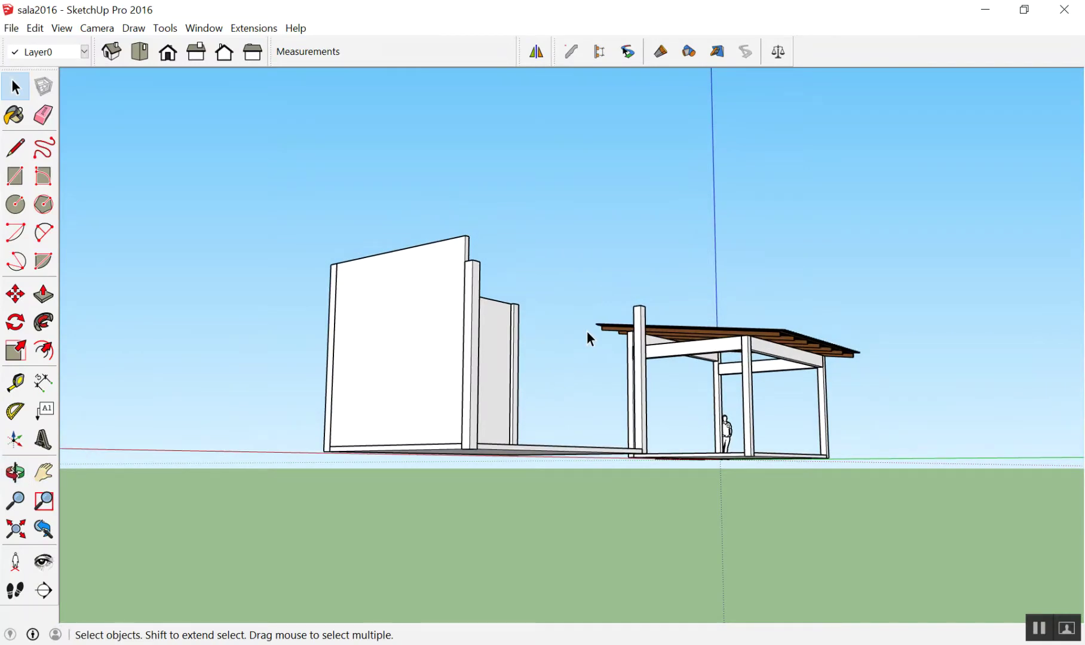
scroll(563, 277, "down", 3)
middle_click_drag(563, 277, 559, 427)
scroll(506, 386, "up", 3)
scroll(505, 386, "up", 3)
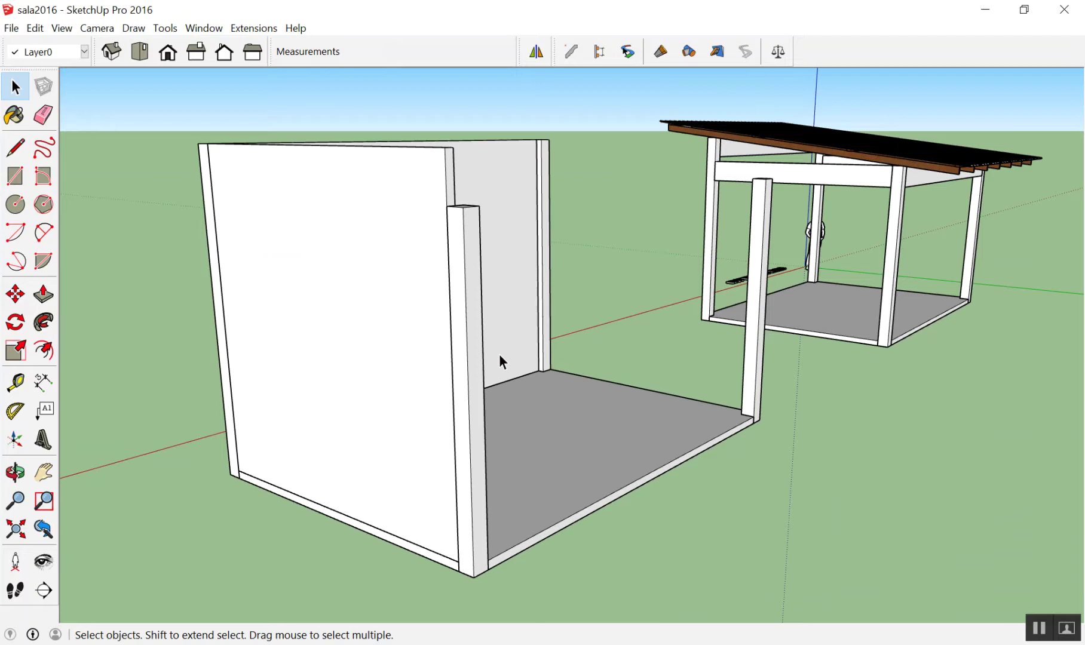
scroll(499, 354, "down", 2)
middle_click_drag(495, 354, 460, 371)
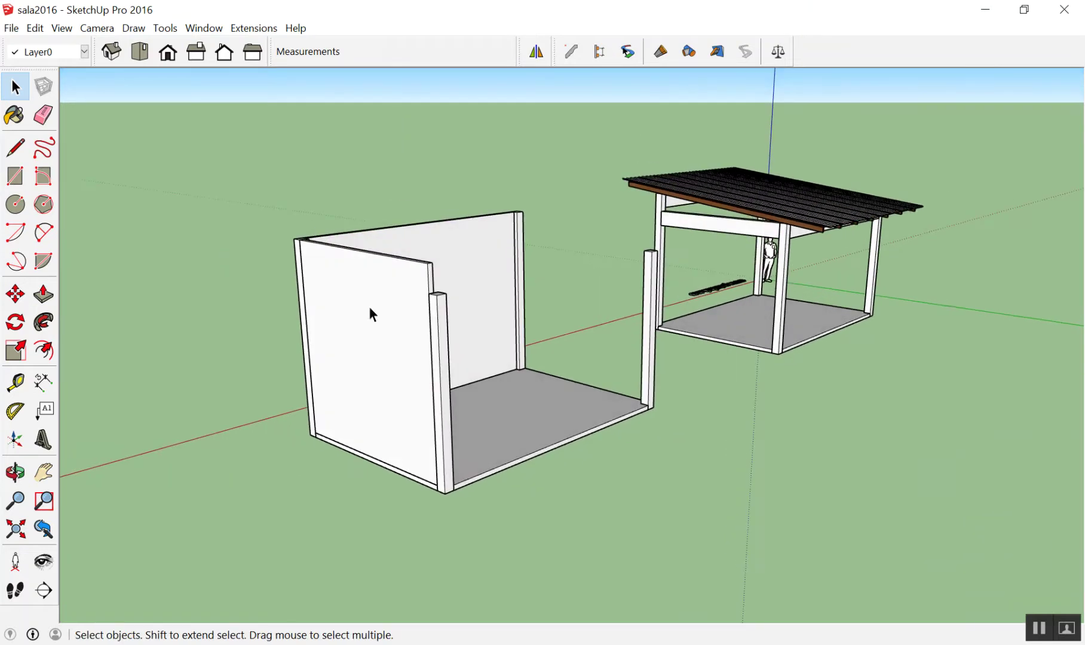
scroll(726, 536, "down", 1)
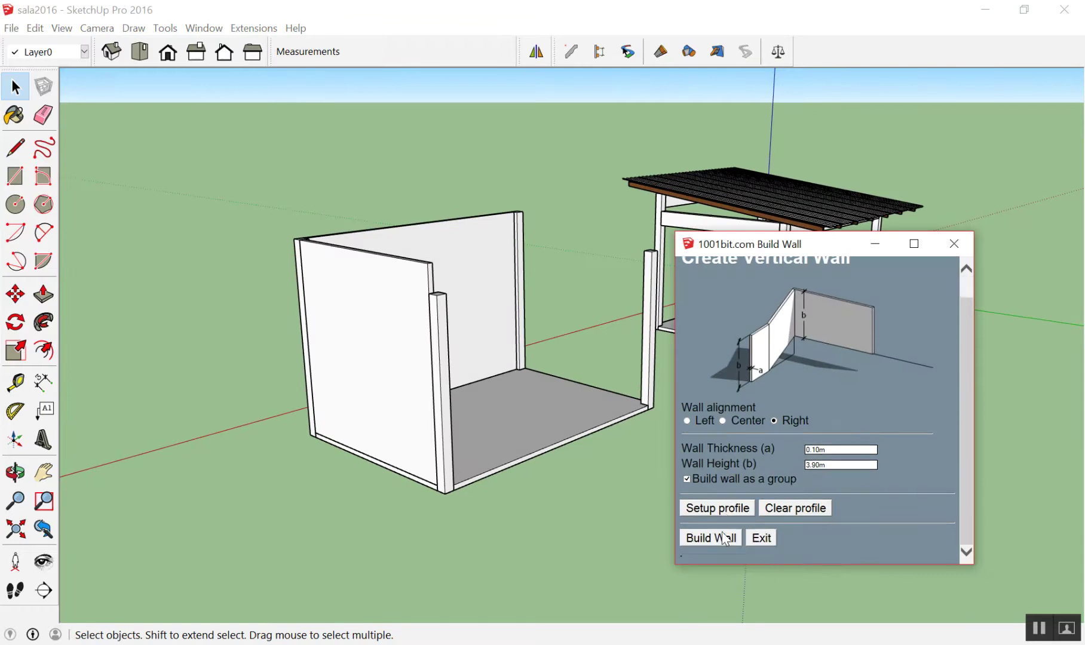
Step: Build the remaining 5.60 m long wall from the open box corner
left_click(708, 526)
middle_click_drag(454, 538, 388, 558)
scroll(152, 497, "up", 1)
scroll(224, 465, "up", 3)
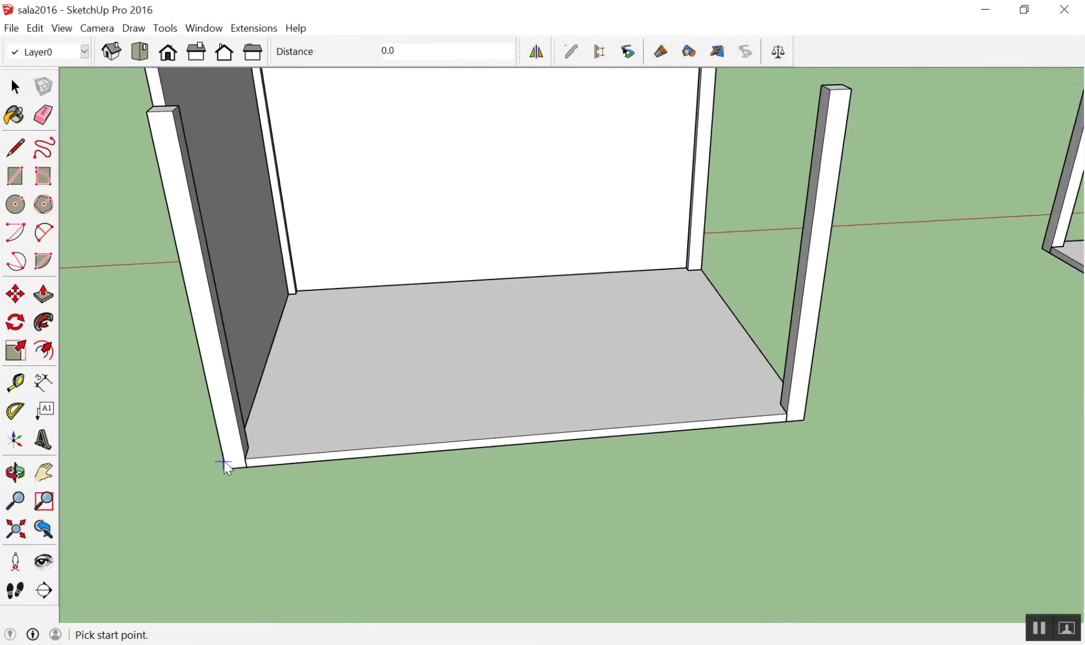
left_click(243, 463)
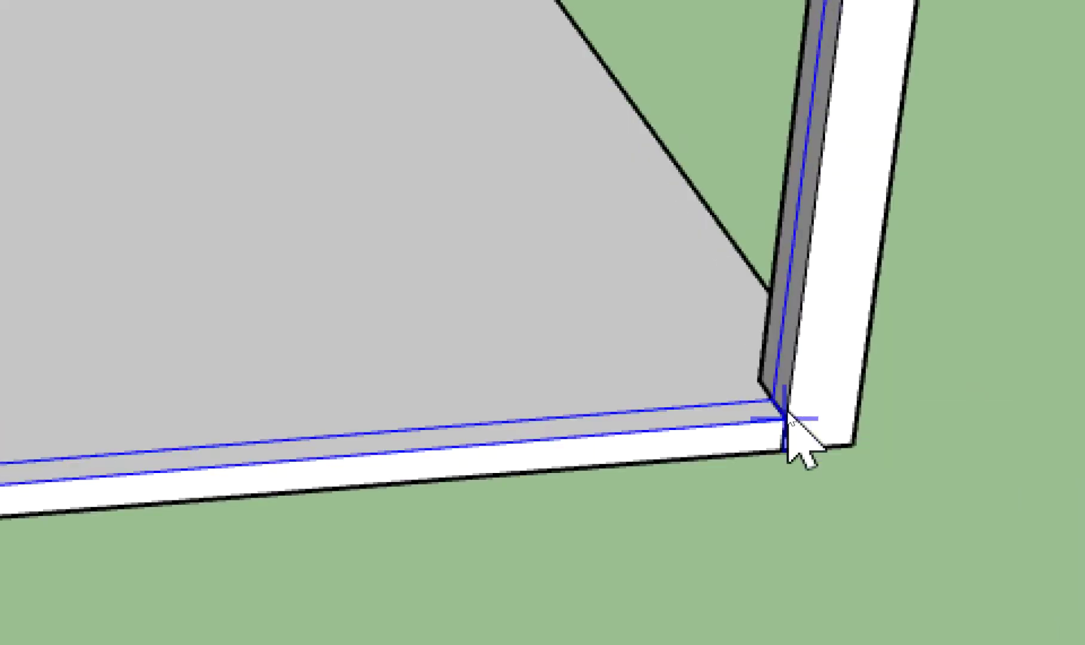
double_click(788, 417)
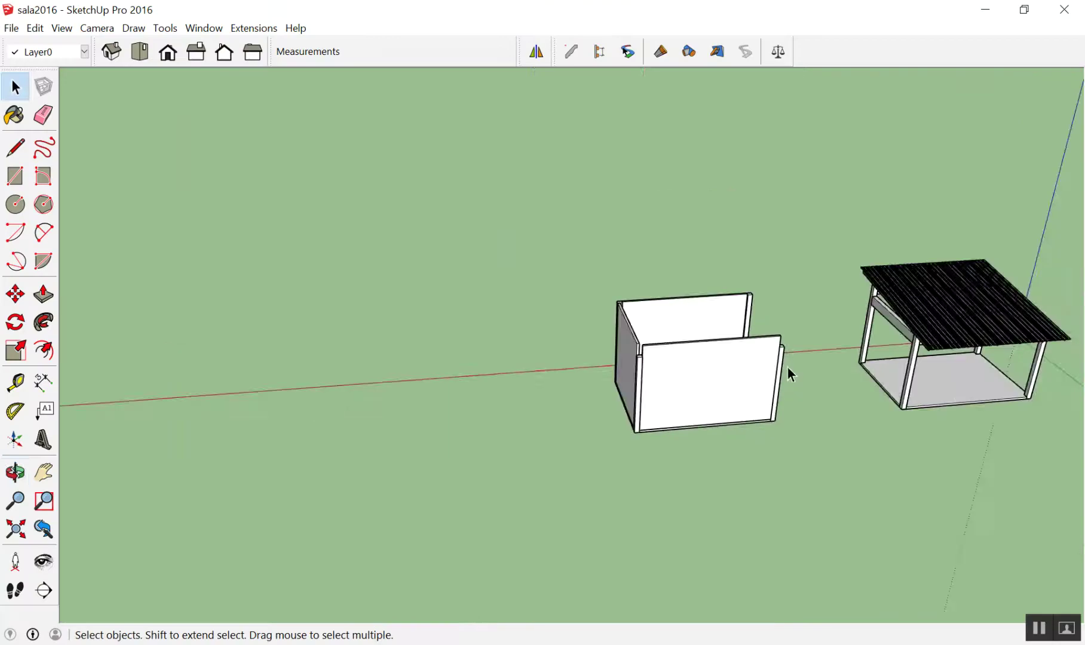
Step: Build the short wall across the open end, about 3.86m, enclosing the floor
middle_click_drag(787, 366, 522, 466)
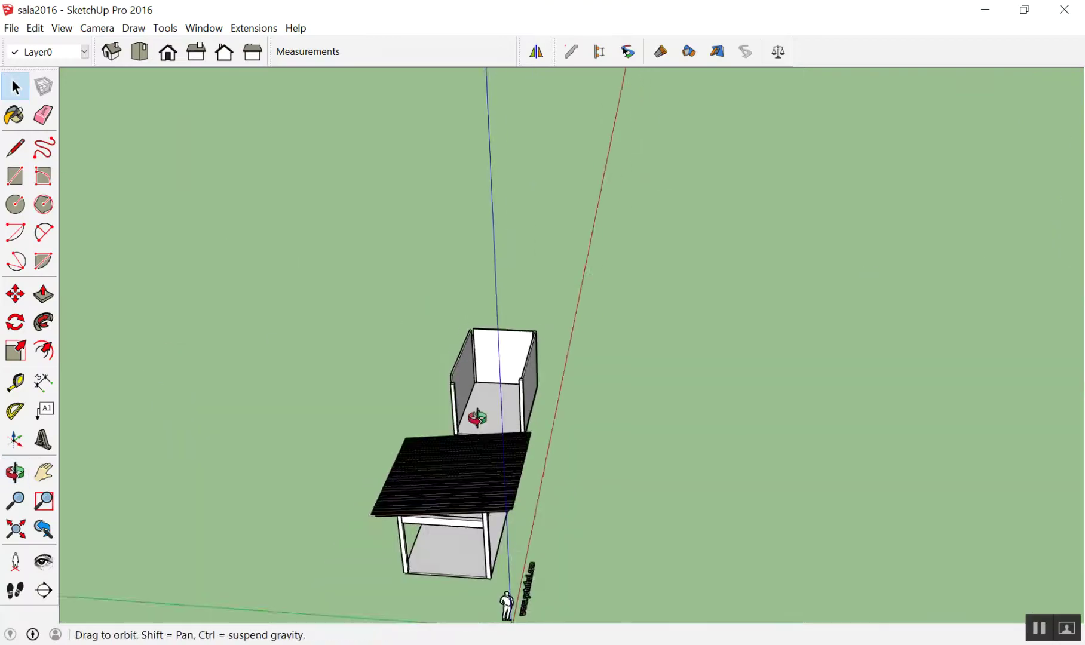
scroll(522, 466, "up", 5)
scroll(422, 406, "up", 5)
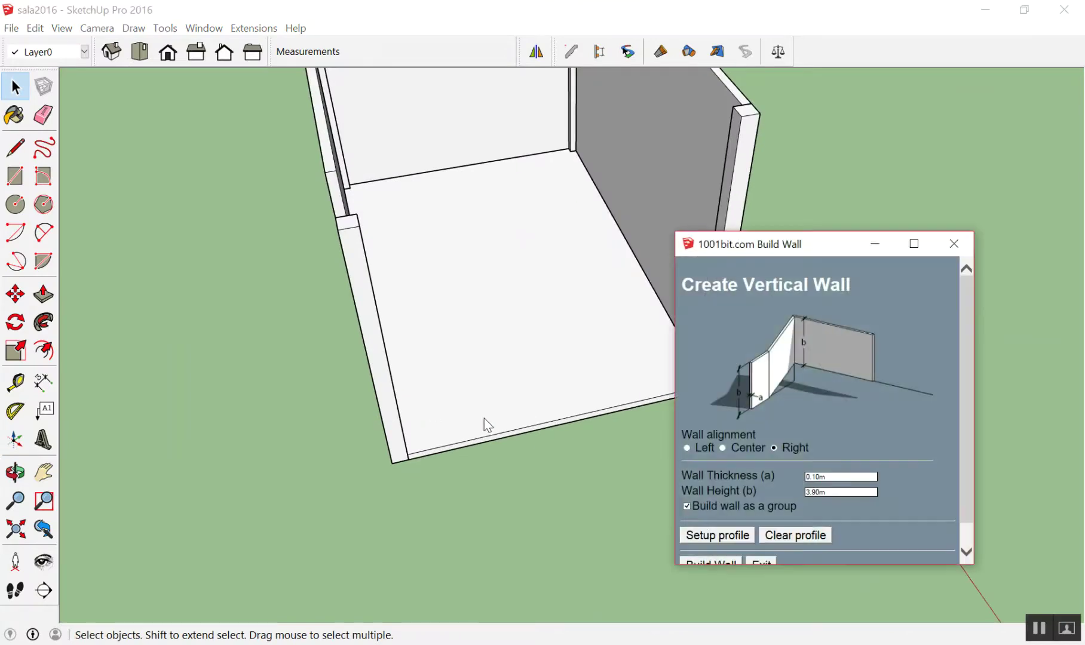
scroll(705, 534, "down", 1)
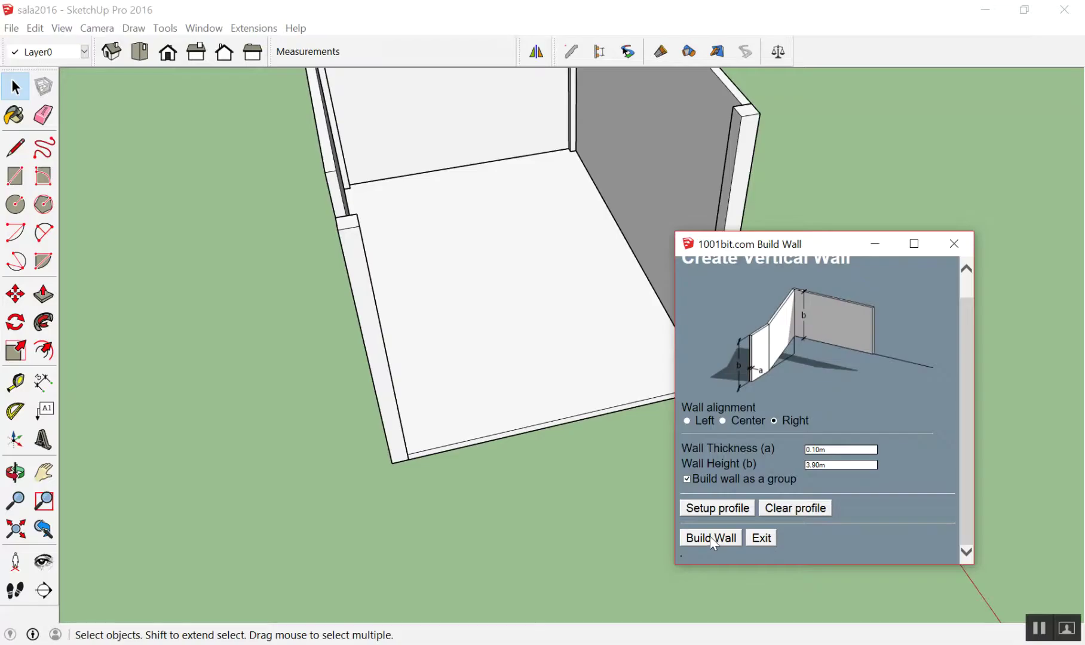
left_click(711, 538)
middle_click_drag(460, 487, 370, 399)
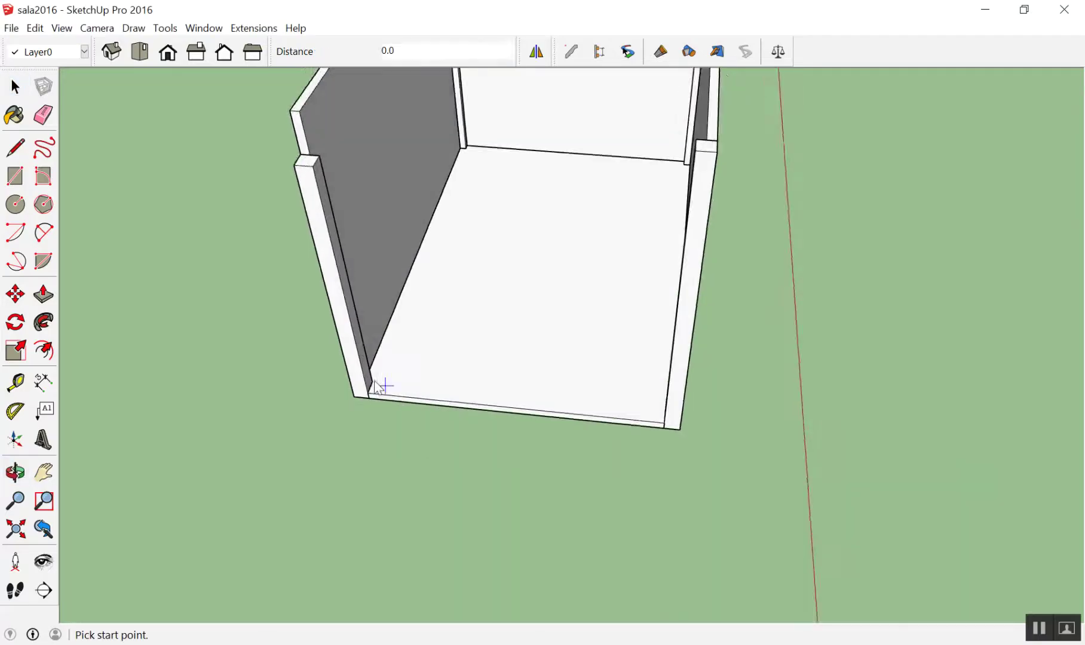
left_click(369, 395)
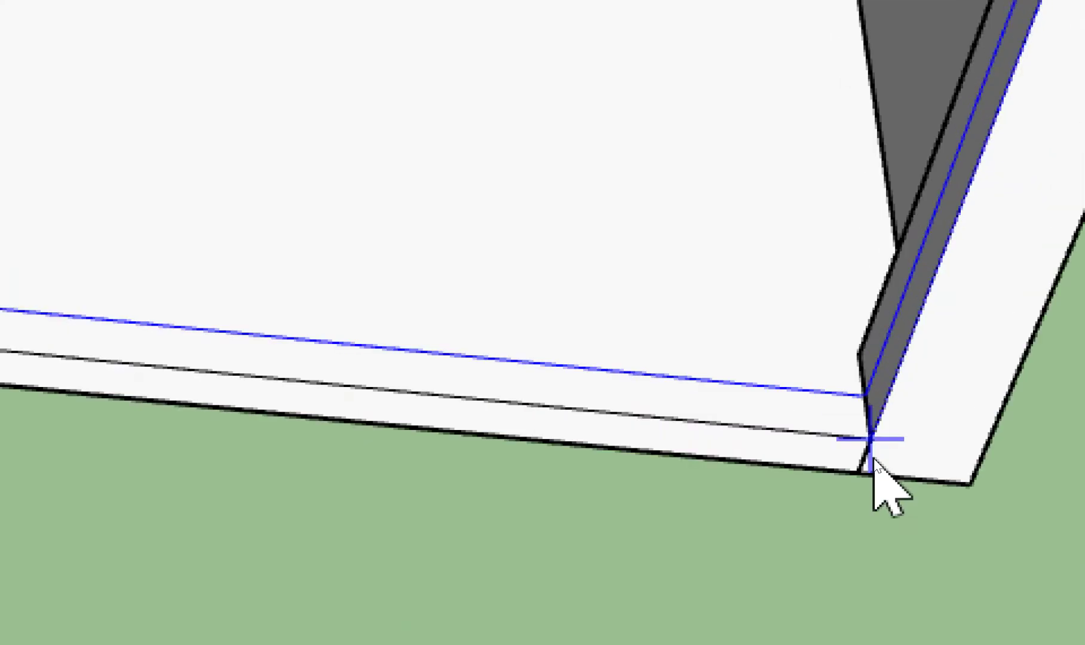
double_click(876, 455)
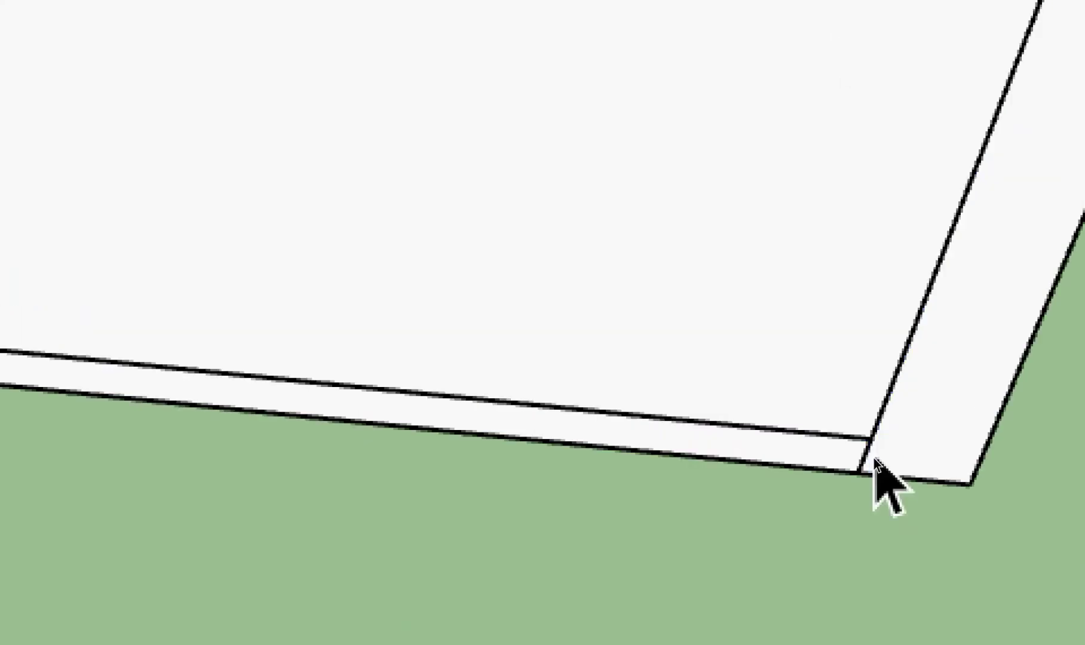
mouse_move(799, 446)
middle_mouse_down()
mouse_move(629, 296)
mouse_move(469, 328)
mouse_move(845, 375)
mouse_move(556, 441)
middle_mouse_up()
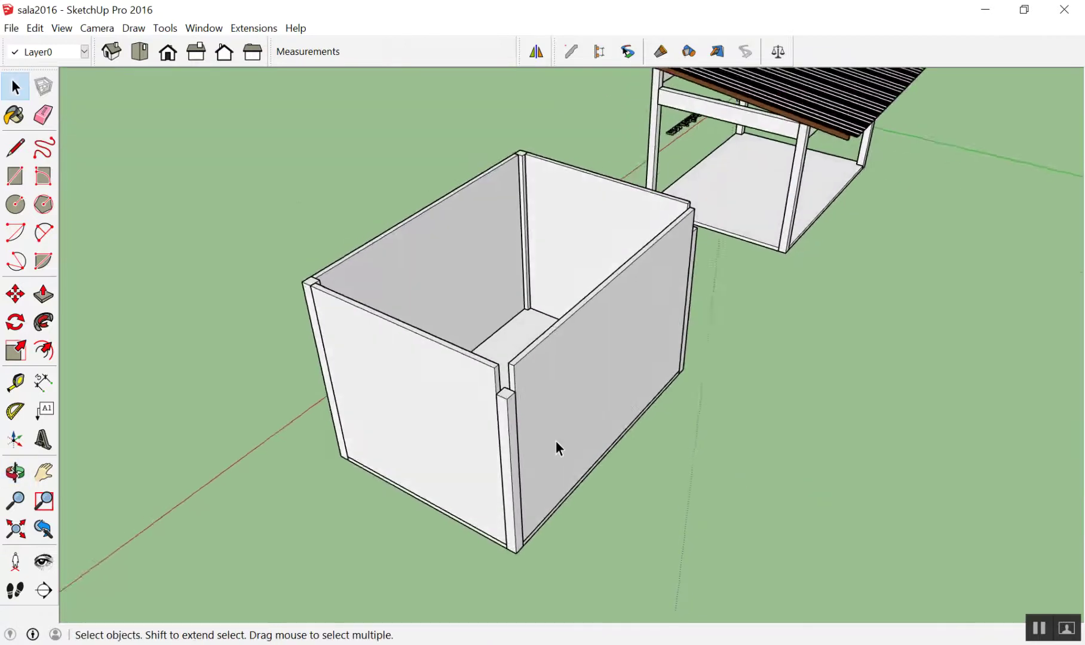
scroll(526, 405, "up", 3)
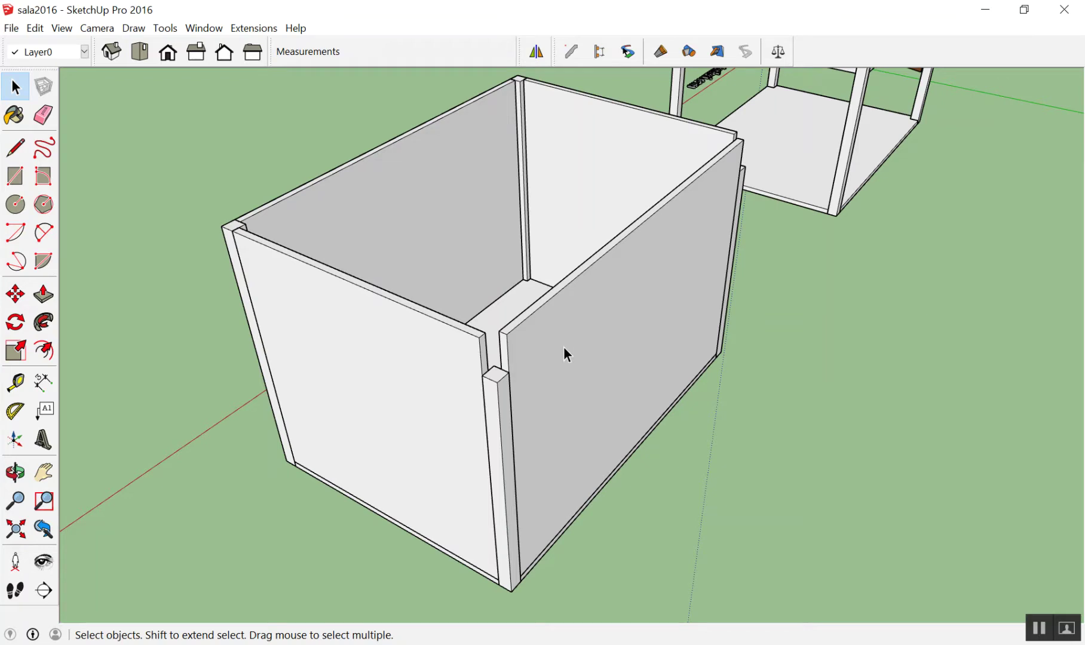
scroll(506, 381, "up", 2)
scroll(444, 466, "up", 2)
scroll(481, 359, "down", 1)
scroll(512, 397, "down", 2)
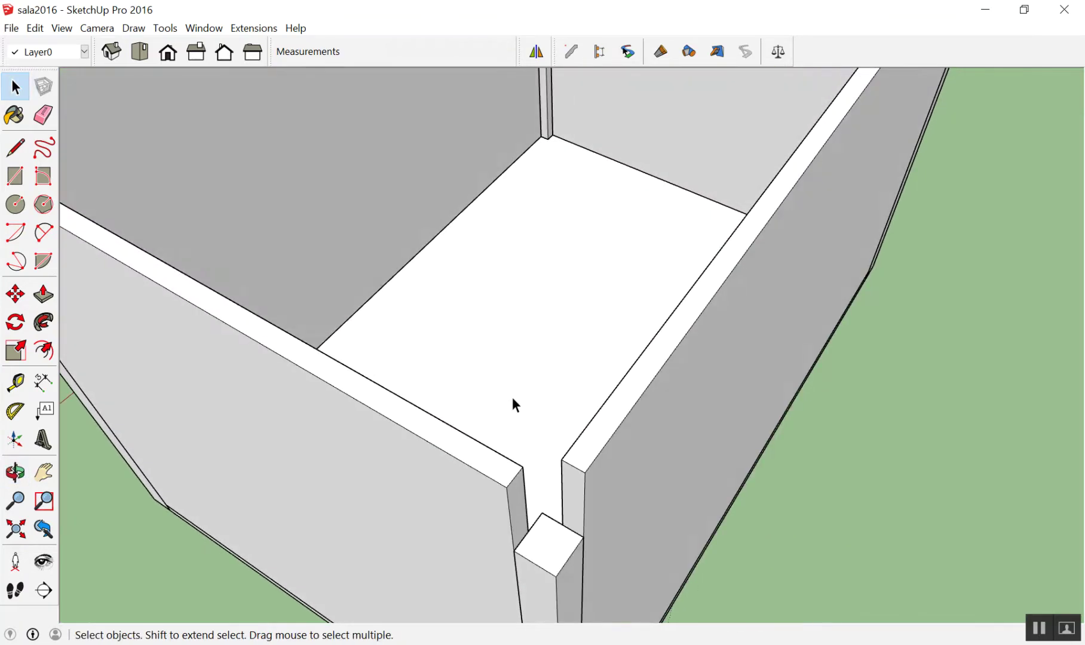
scroll(500, 382, "down", 2)
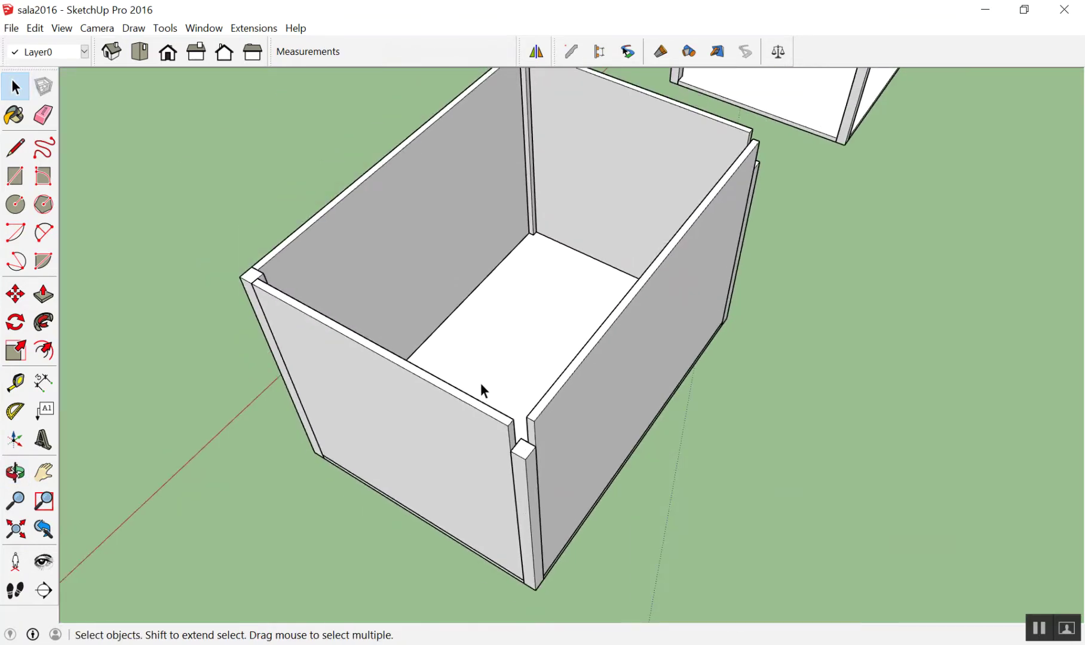
Step: Zoom in and pick the overlapping wall's end face with Push/Pull
scroll(479, 380, "down", 3)
scroll(499, 395, "up", 3)
scroll(520, 409, "up", 1)
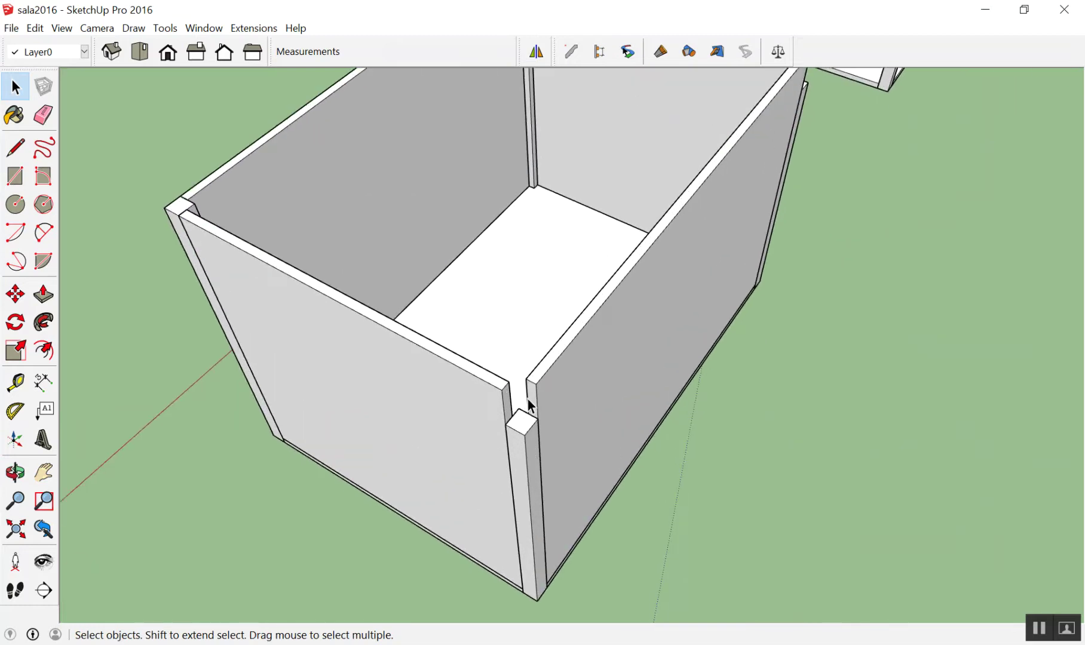
scroll(527, 402, "up", 1)
scroll(537, 442, "up", 1)
scroll(550, 383, "up", 2)
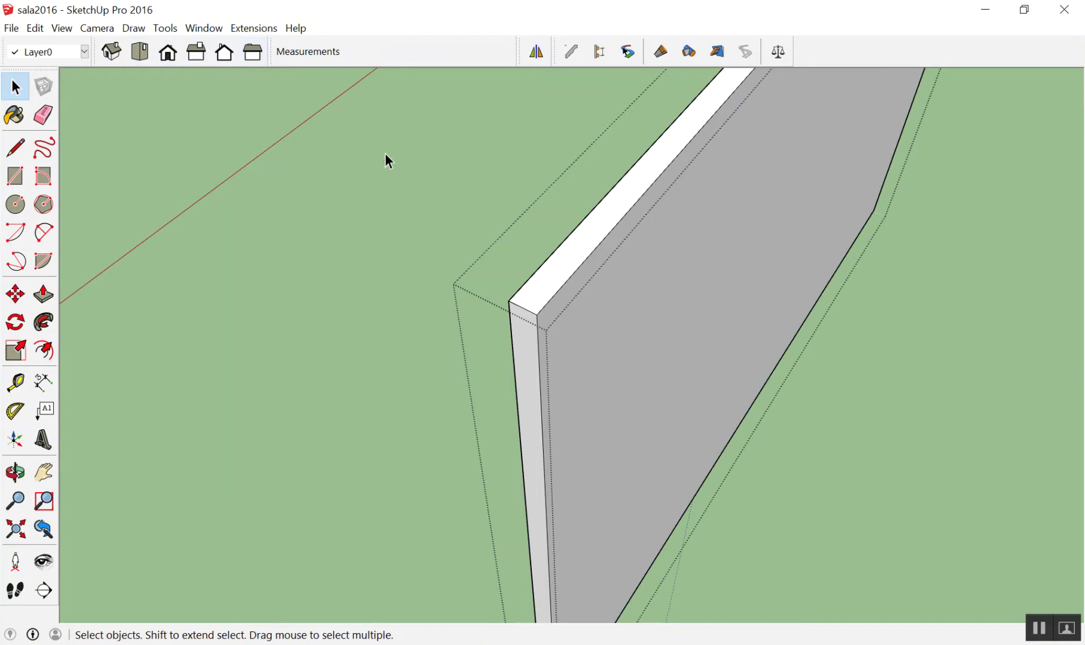
left_click(44, 294)
scroll(556, 278, "down", 2)
scroll(555, 279, "down", 2)
left_click(555, 280)
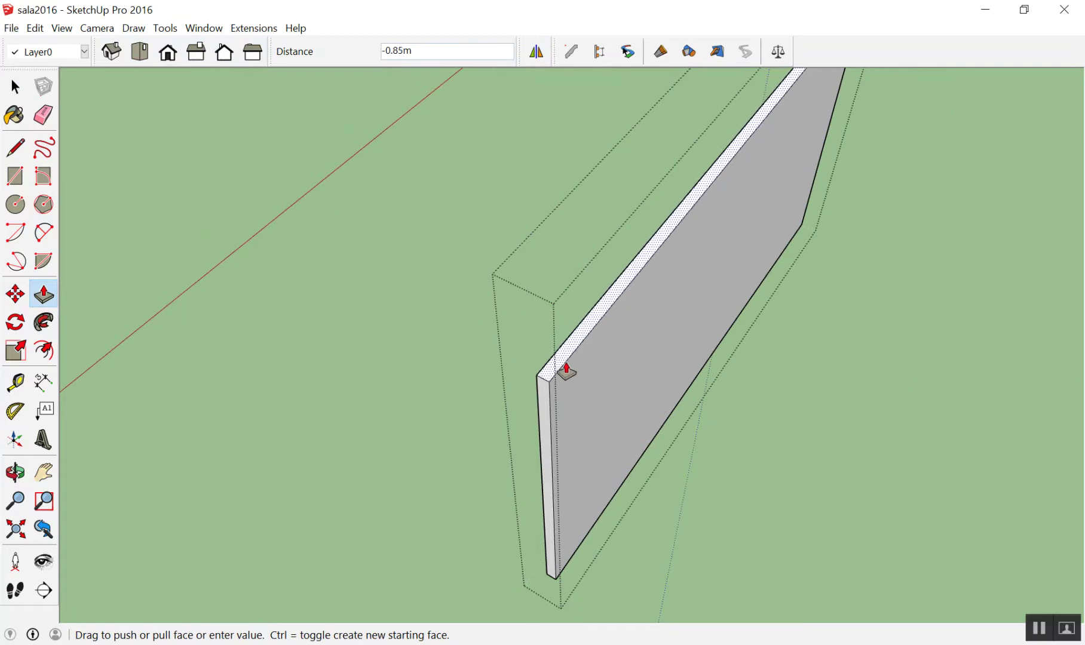
Step: Push the wall end back 0.50 m, then orbit to check the corner
scroll(559, 358, "up", 2)
scroll(553, 365, "up", 1)
scroll(532, 353, "up", 1)
scroll(521, 346, "up", 1)
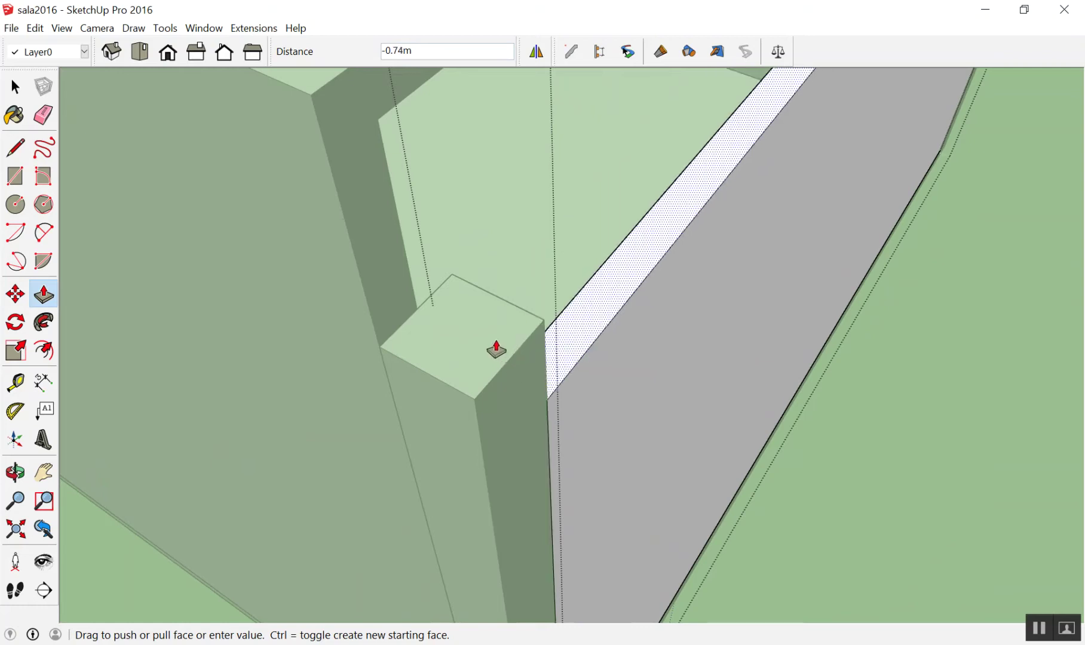
left_click(509, 361)
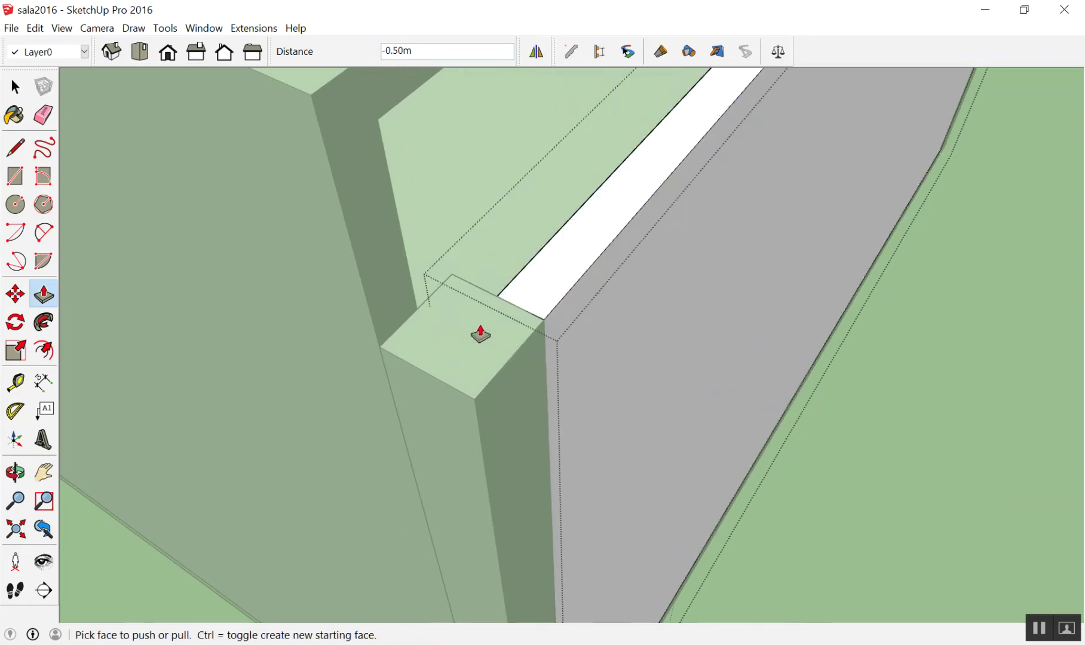
key("space")
scroll(890, 370, "down", 2)
scroll(867, 368, "down", 2)
mouse_move(856, 366)
middle_mouse_down()
mouse_move(538, 155)
mouse_move(401, 214)
mouse_move(304, 352)
mouse_move(887, 334)
mouse_move(773, 284)
middle_mouse_up()
scroll(777, 310, "up", 1)
scroll(777, 317, "down", 1)
scroll(759, 326, "down", 1)
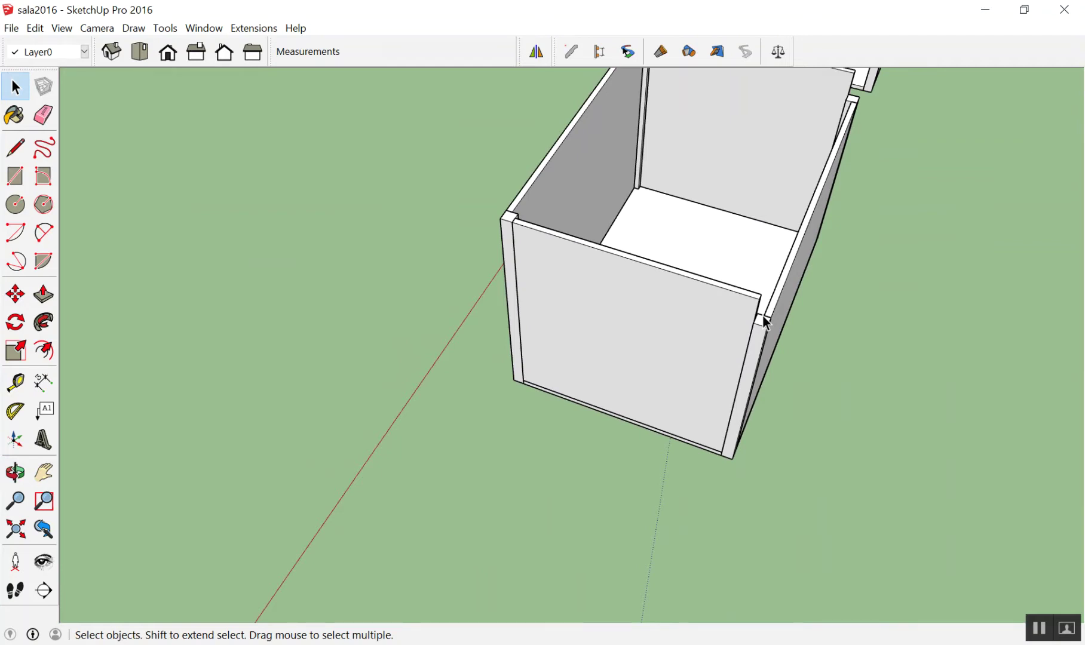
mouse_move(807, 211)
middle_mouse_down()
mouse_move(861, 37)
mouse_move(727, 218)
mouse_move(769, 333)
middle_mouse_up()
scroll(893, 287, "up", 3)
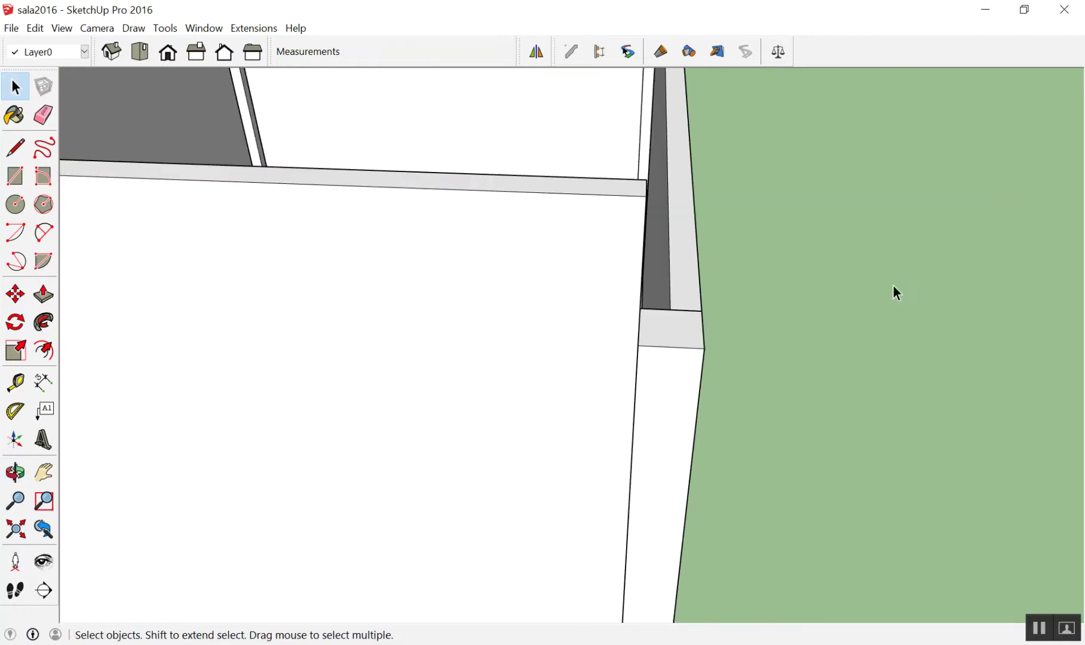
scroll(893, 299, "down", 3)
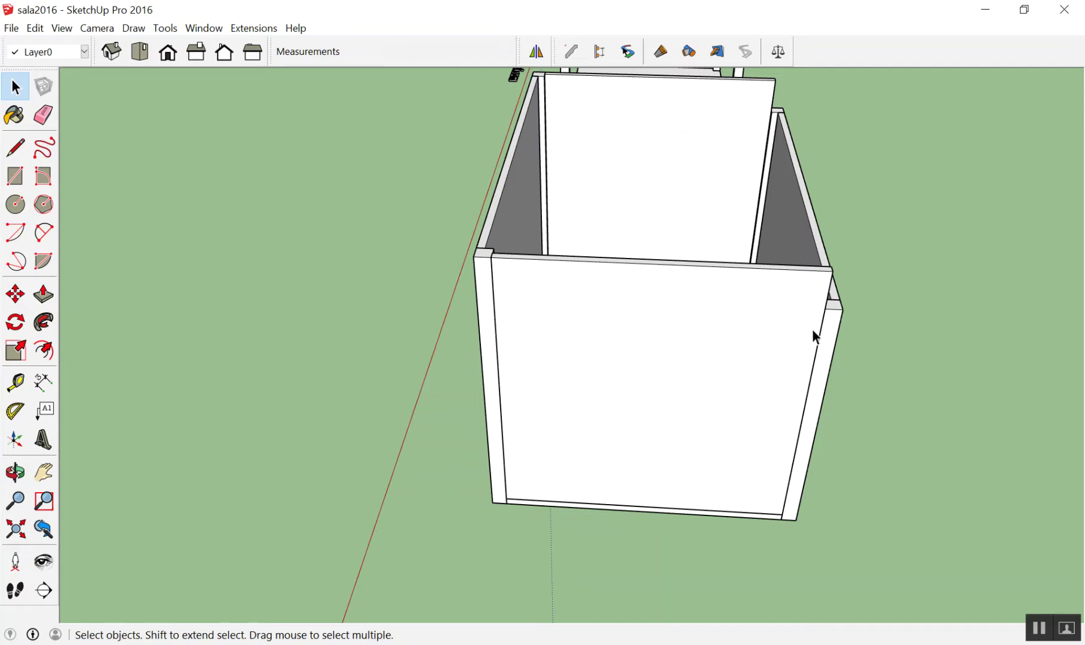
mouse_move(812, 328)
middle_mouse_down()
mouse_move(963, 195)
mouse_move(765, 362)
mouse_move(560, 410)
mouse_move(454, 349)
middle_mouse_up()
scroll(568, 361, "up", 3)
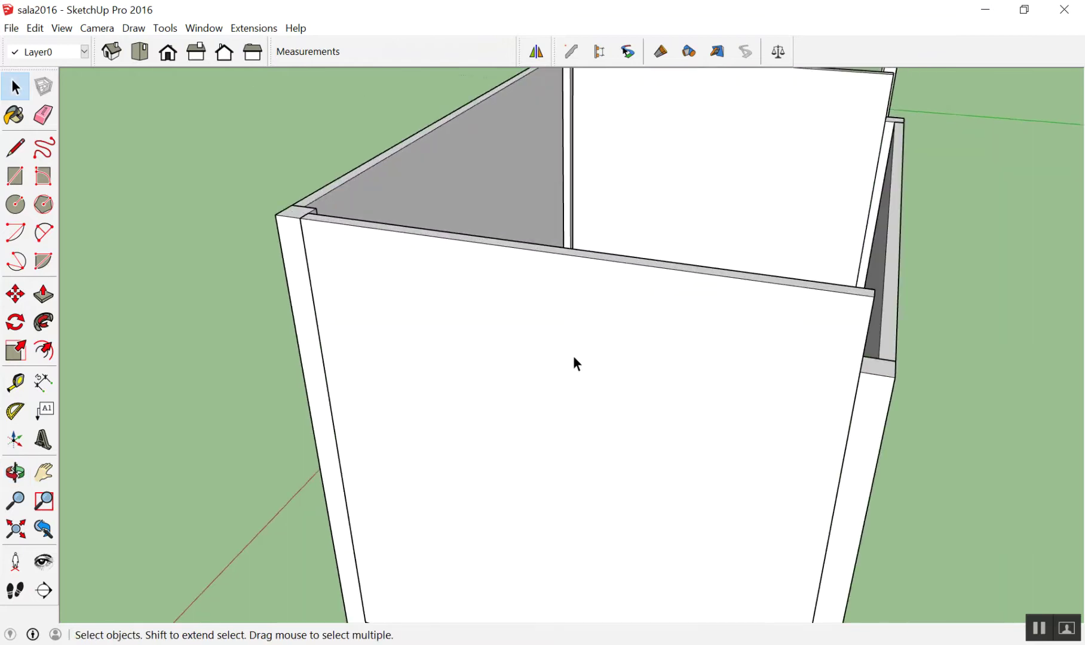
Step: Inside the front wall panel group, draw a diagonal line from the top-left corner down to the right edge
double_click(607, 282)
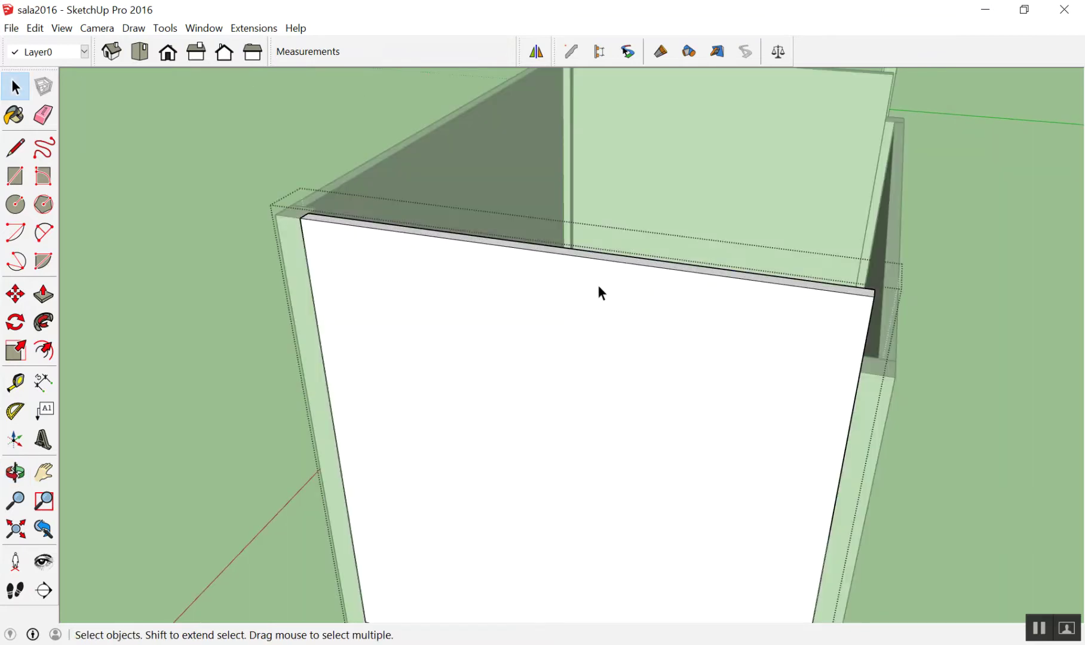
key("l")
left_click(300, 218)
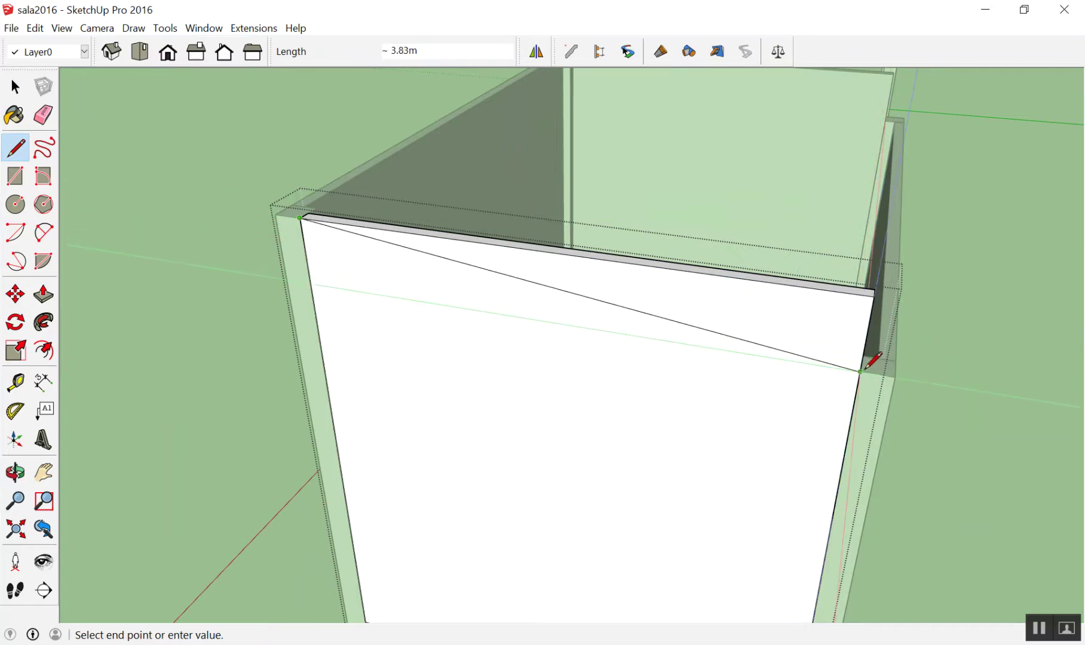
left_click(861, 371)
key("space")
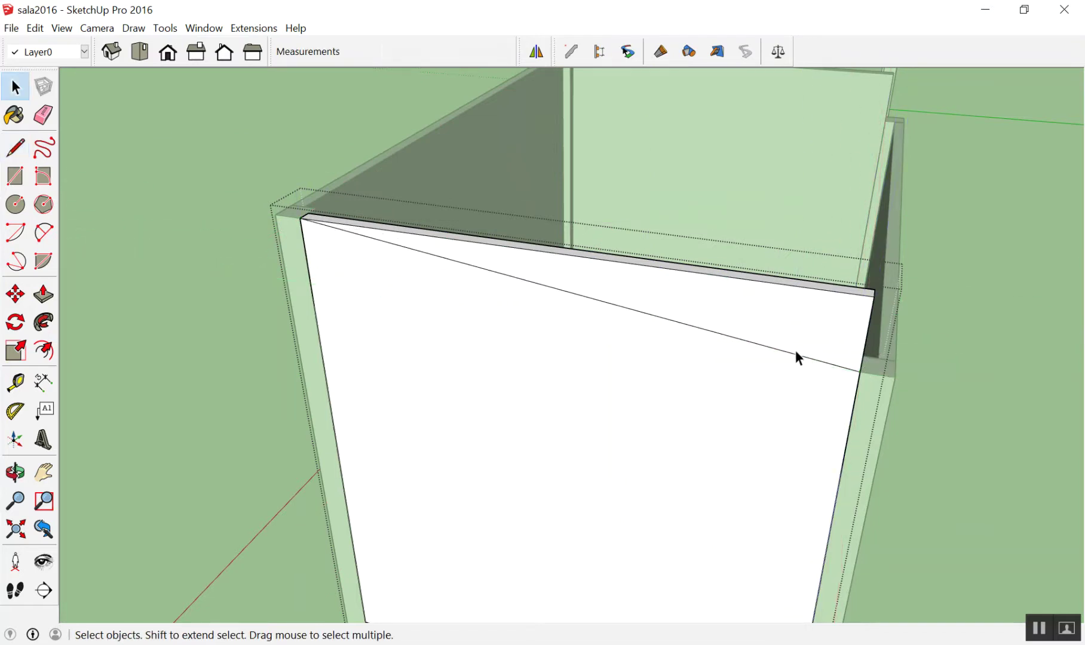
Step: Push/Pull the triangle above the diagonal -0.10 m so the panel top slopes down
key("p")
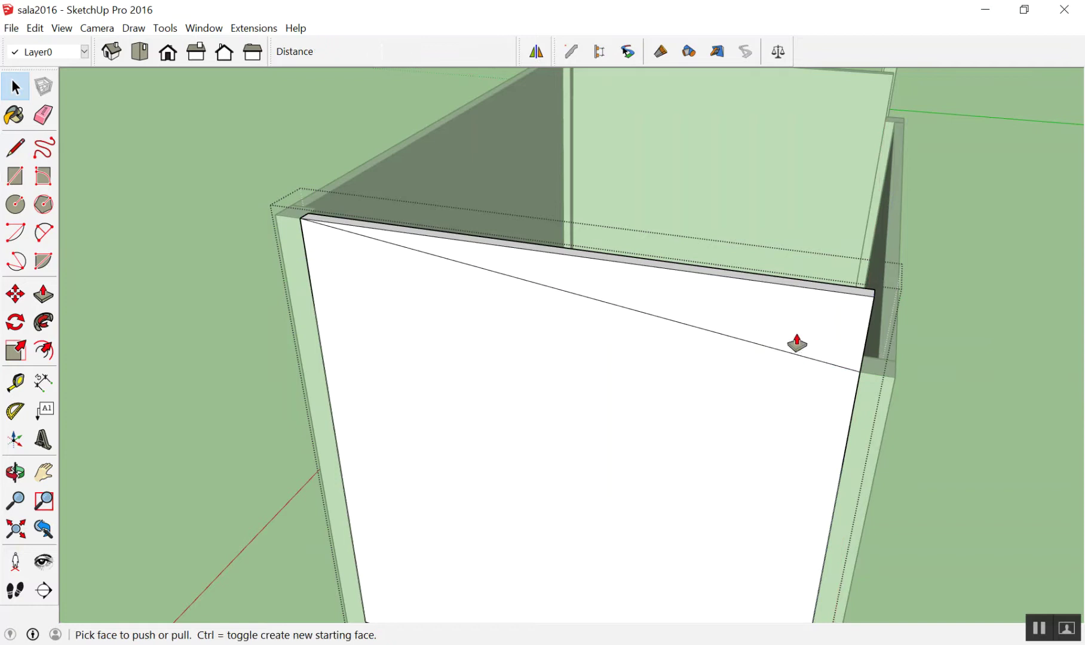
left_click(794, 344)
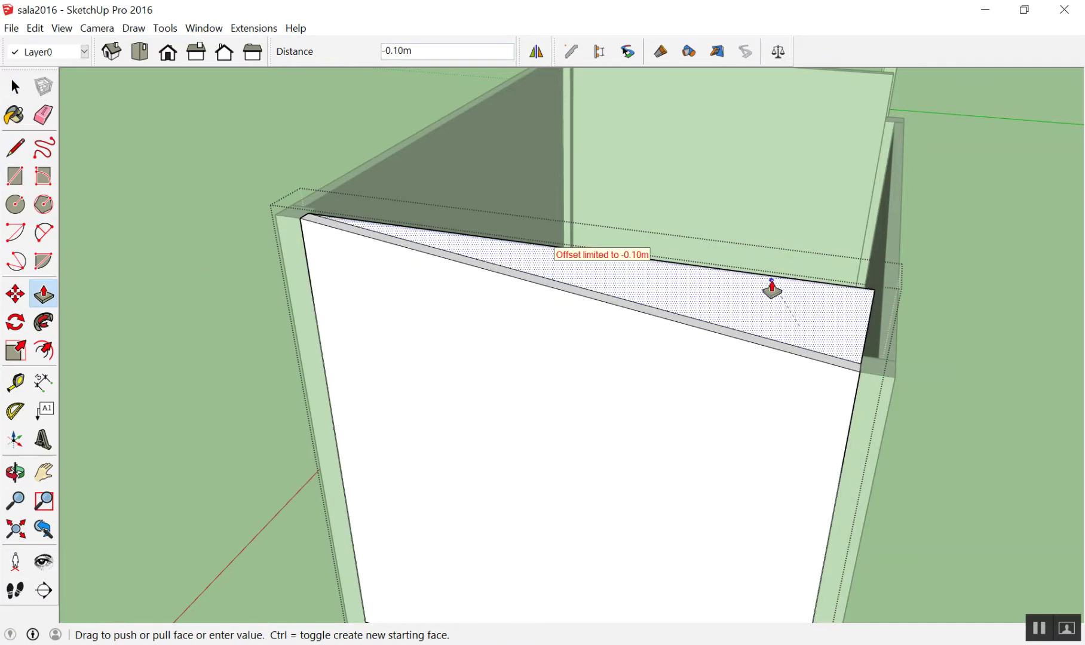
left_click(772, 283)
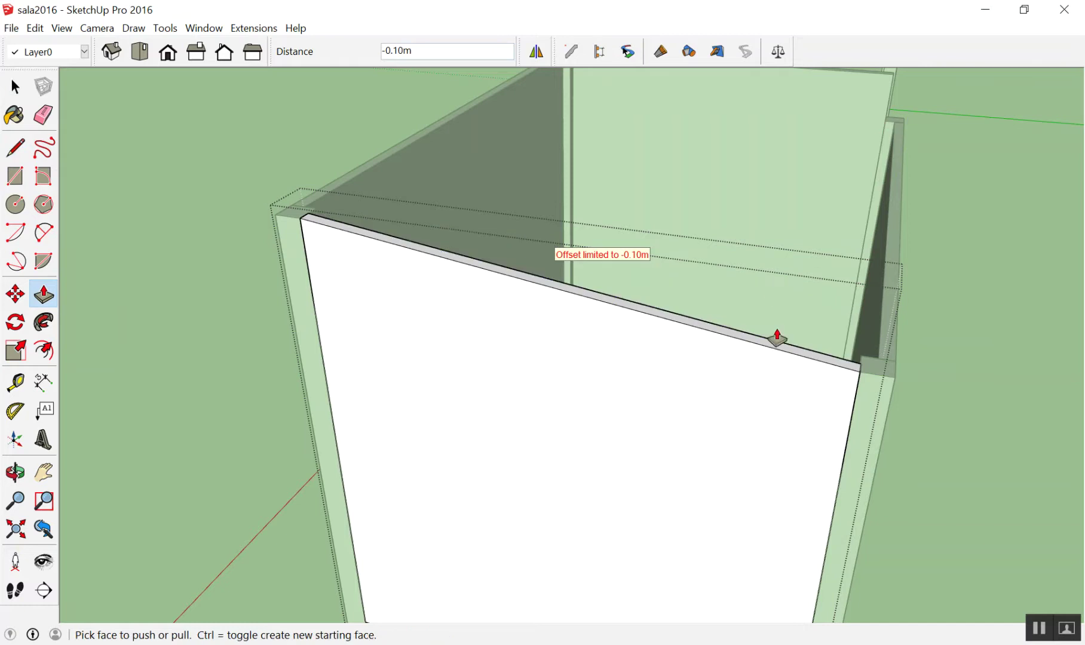
key("space")
mouse_move(955, 306)
middle_mouse_down()
mouse_move(854, 304)
mouse_move(440, 353)
mouse_move(639, 310)
mouse_move(802, 220)
mouse_move(566, 342)
mouse_move(426, 318)
mouse_move(622, 133)
mouse_move(627, 264)
mouse_move(835, 170)
mouse_move(503, 242)
mouse_move(519, 264)
mouse_move(697, 255)
mouse_move(561, 336)
mouse_move(564, 349)
mouse_move(813, 138)
mouse_move(761, 279)
mouse_move(417, 349)
mouse_move(470, 335)
mouse_move(482, 264)
mouse_move(450, 166)
mouse_move(472, 139)
middle_mouse_up()
scroll(471, 140, "down", 3)
double_click(458, 400)
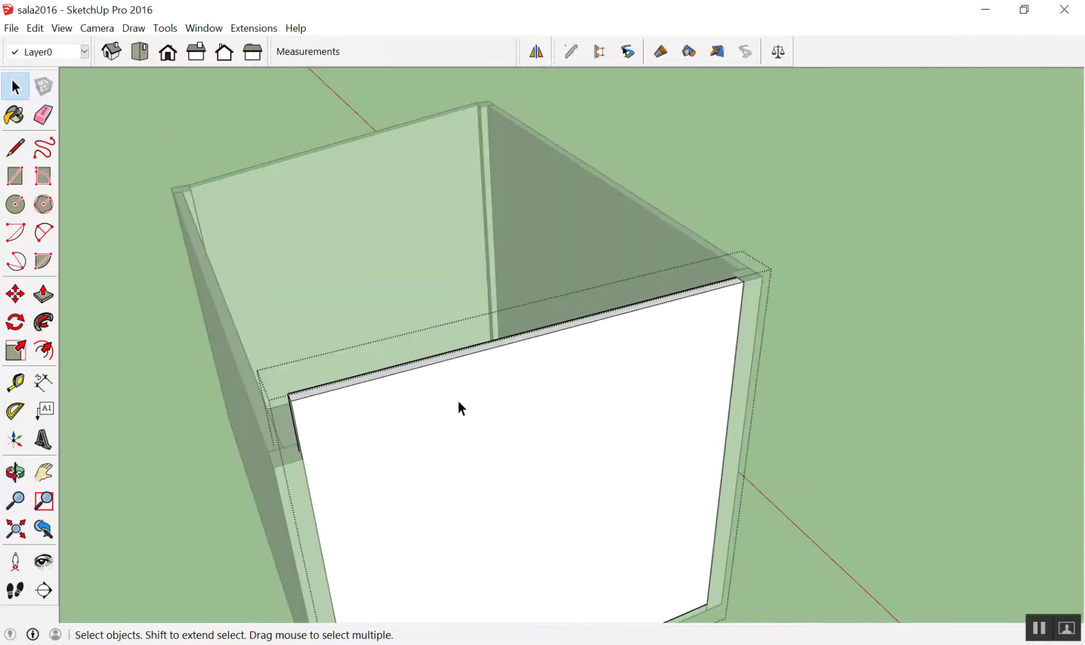
Step: Draw a diagonal on the second panel from low on its left edge to the top-right corner
middle_click_drag(374, 442, 336, 417)
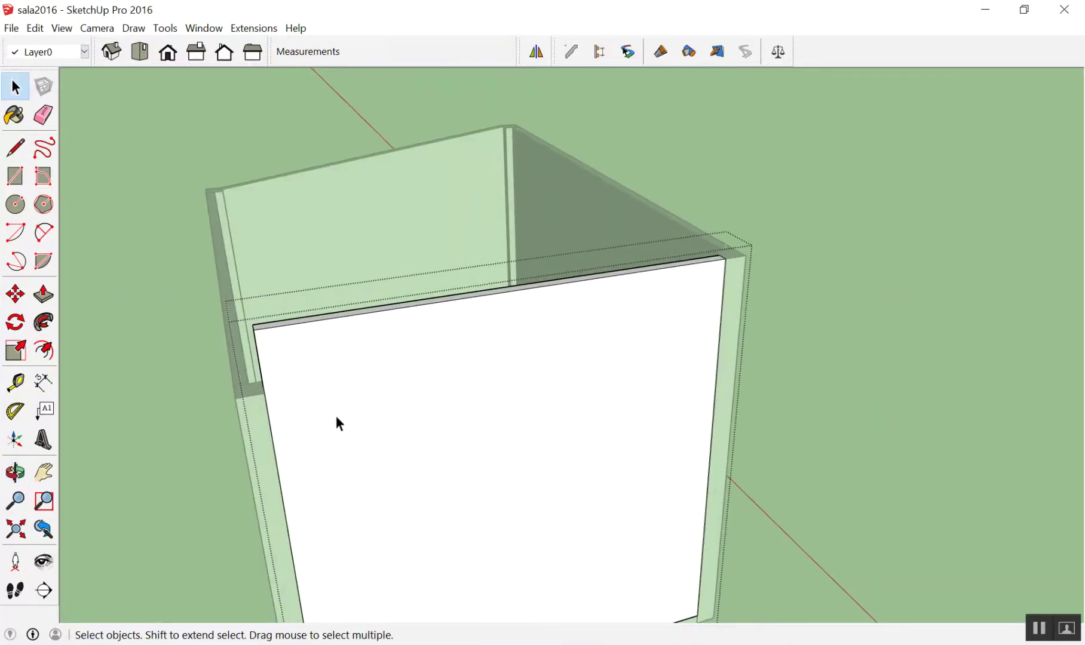
middle_click_drag(332, 399, 348, 400)
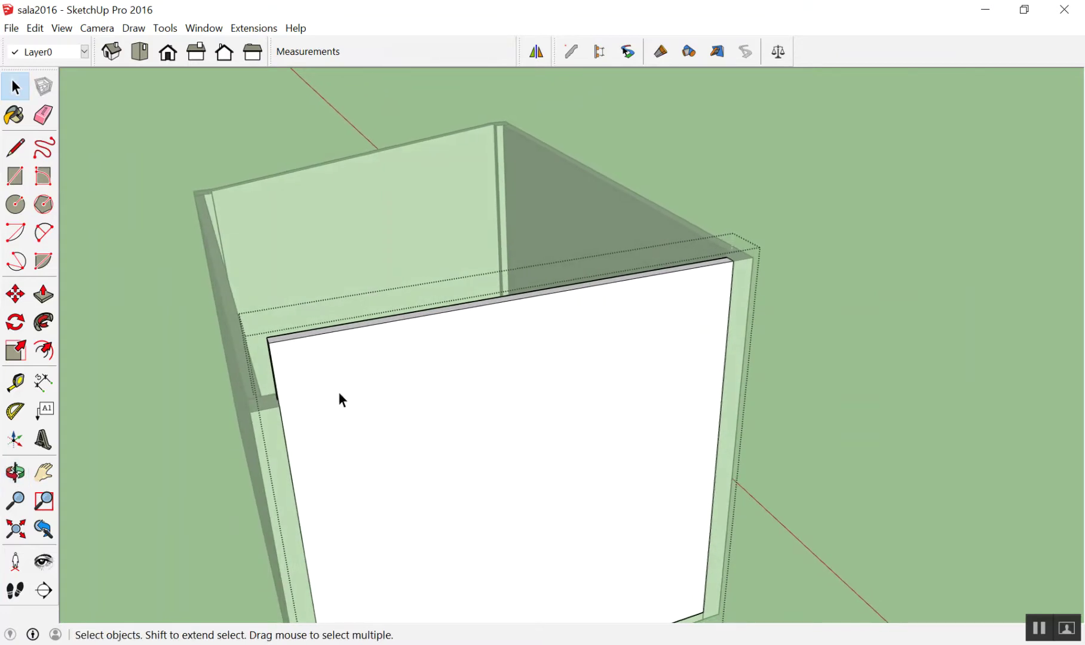
key("l")
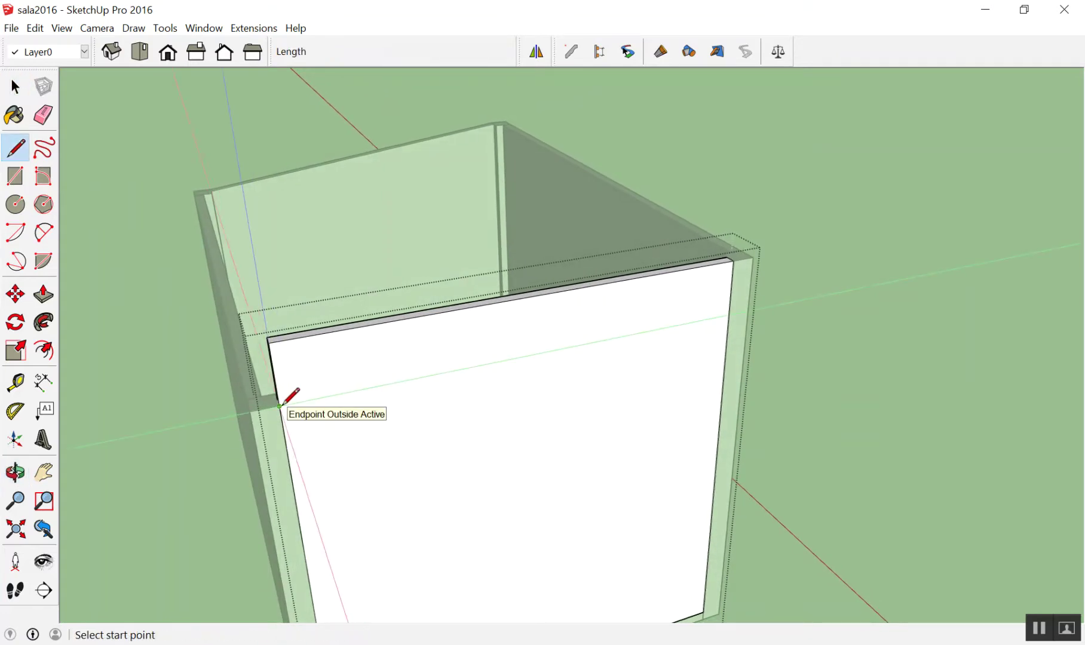
left_click(279, 407)
left_click(728, 259)
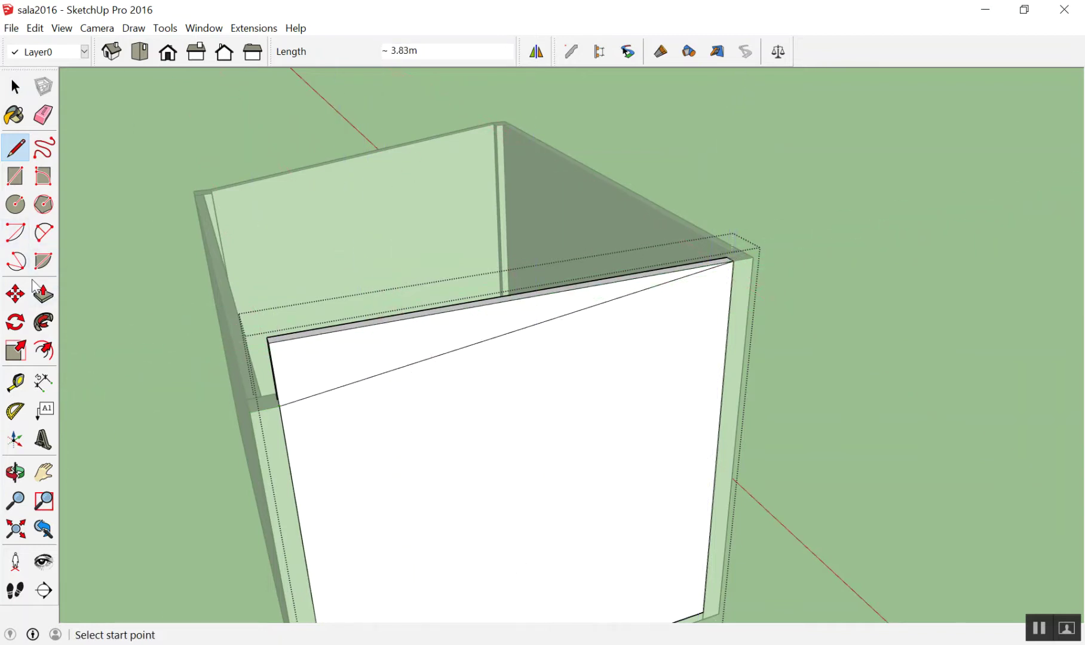
Step: Push/Pull away the triangle above the new diagonal to leave a matching sloped top
left_click(43, 294)
scroll(268, 338, "up", 3)
left_click(338, 430)
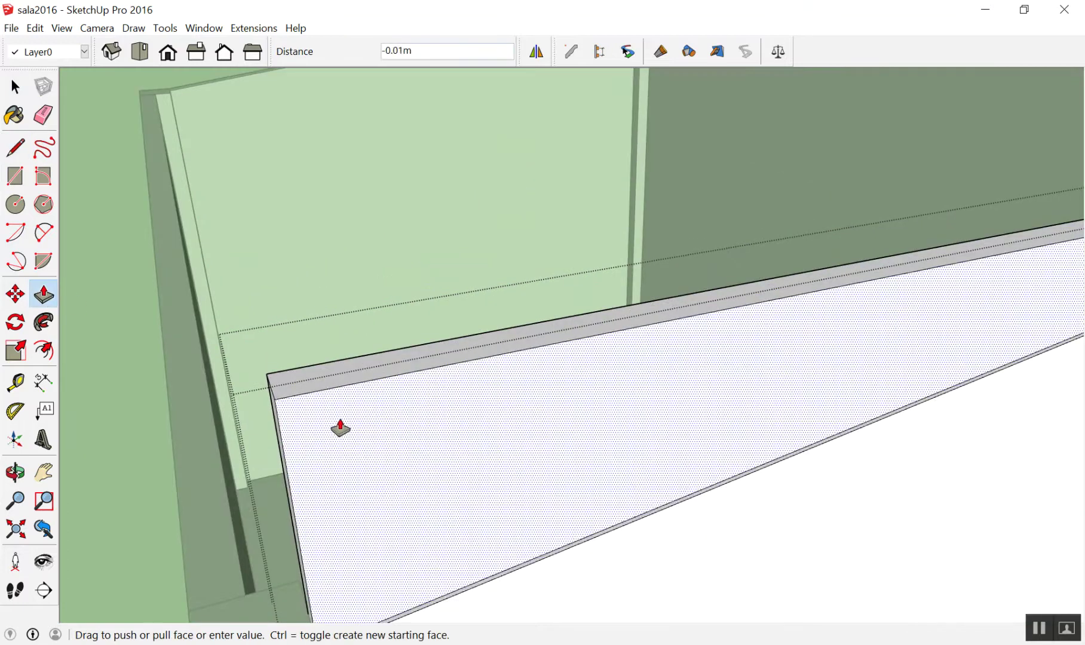
left_click(367, 361)
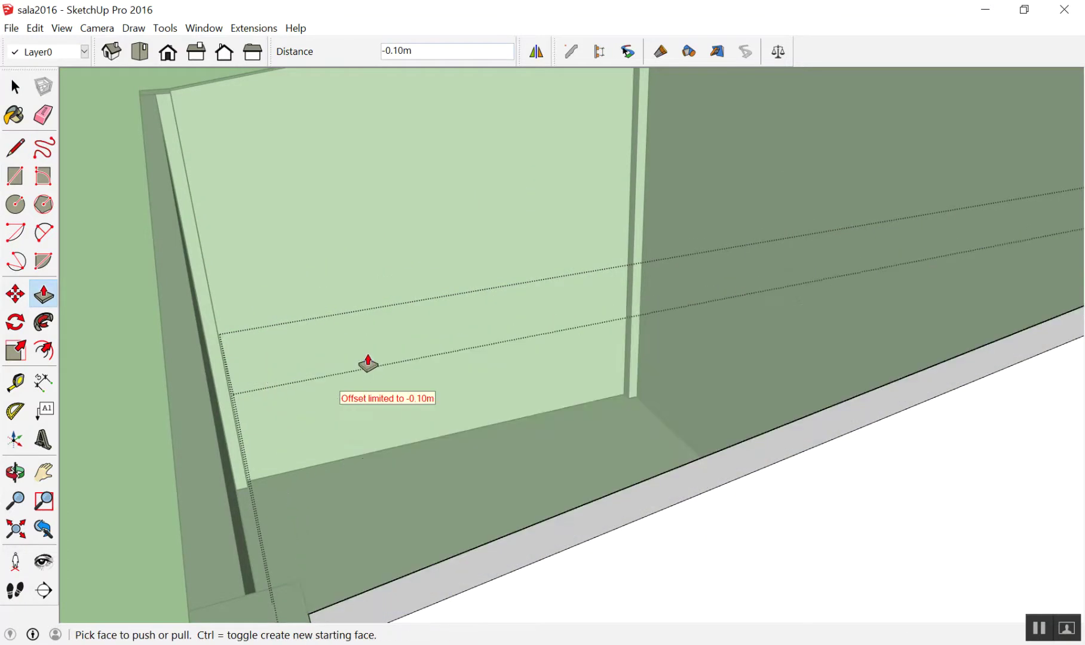
scroll(383, 346, "down", 5)
key("space")
scroll(261, 180, "down", 3)
scroll(607, 240, "down", 3)
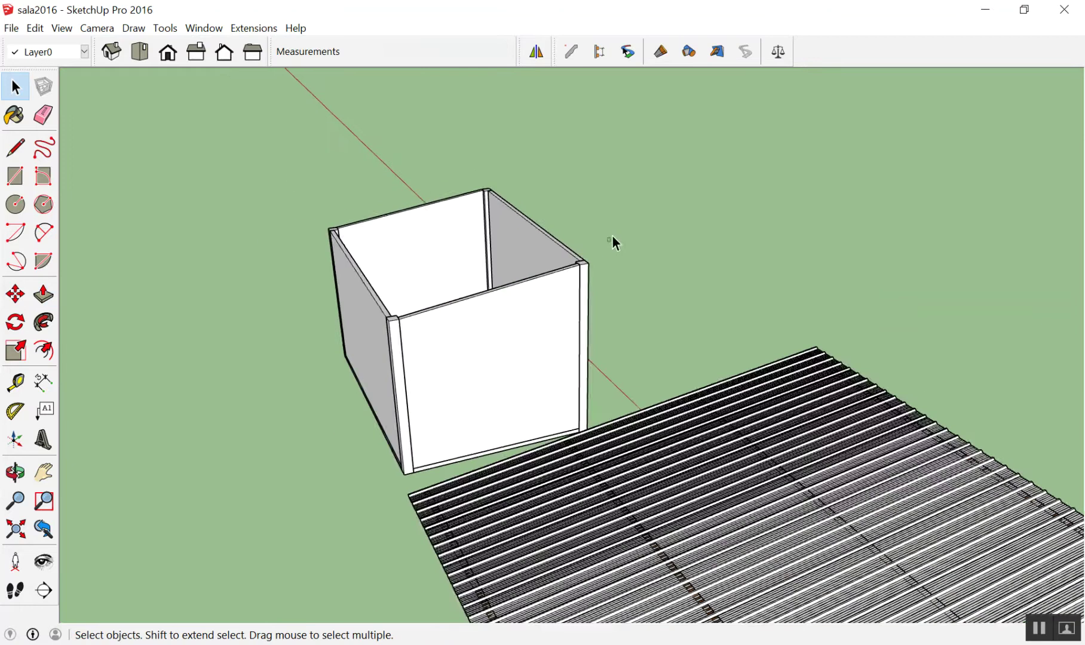
middle_click_drag(607, 241, 999, 96)
scroll(511, 332, "down", 3)
middle_click_drag(511, 332, 816, 395)
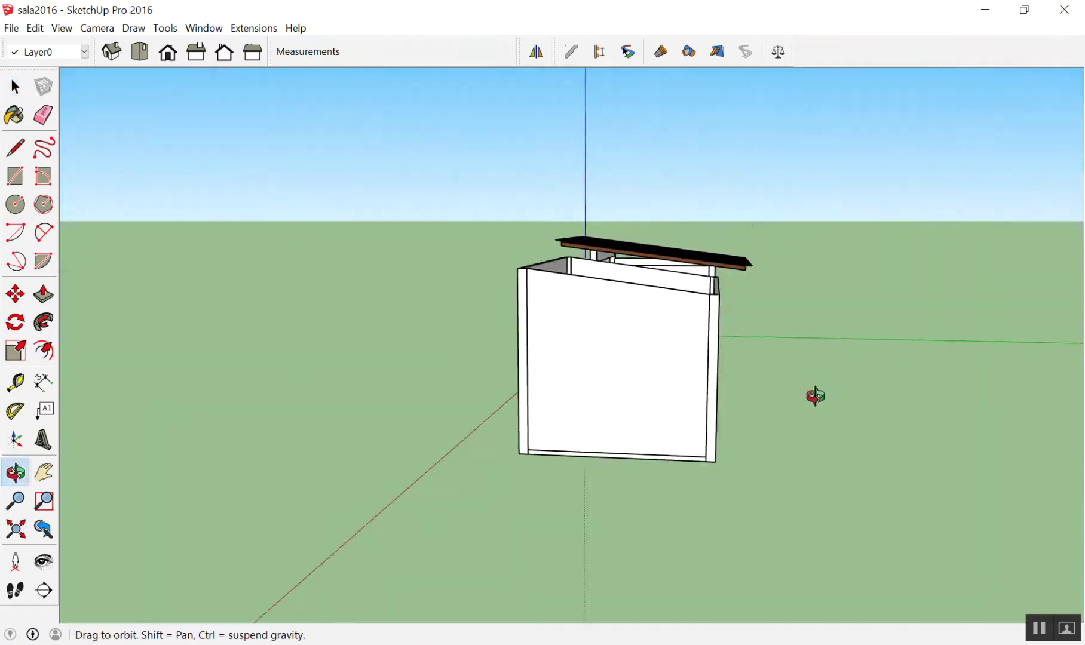
scroll(744, 347, "up", 5)
mouse_move(744, 346)
middle_mouse_down()
mouse_move(759, 250)
mouse_move(649, 377)
mouse_move(371, 314)
middle_mouse_up()
scroll(649, 377, "down", 3)
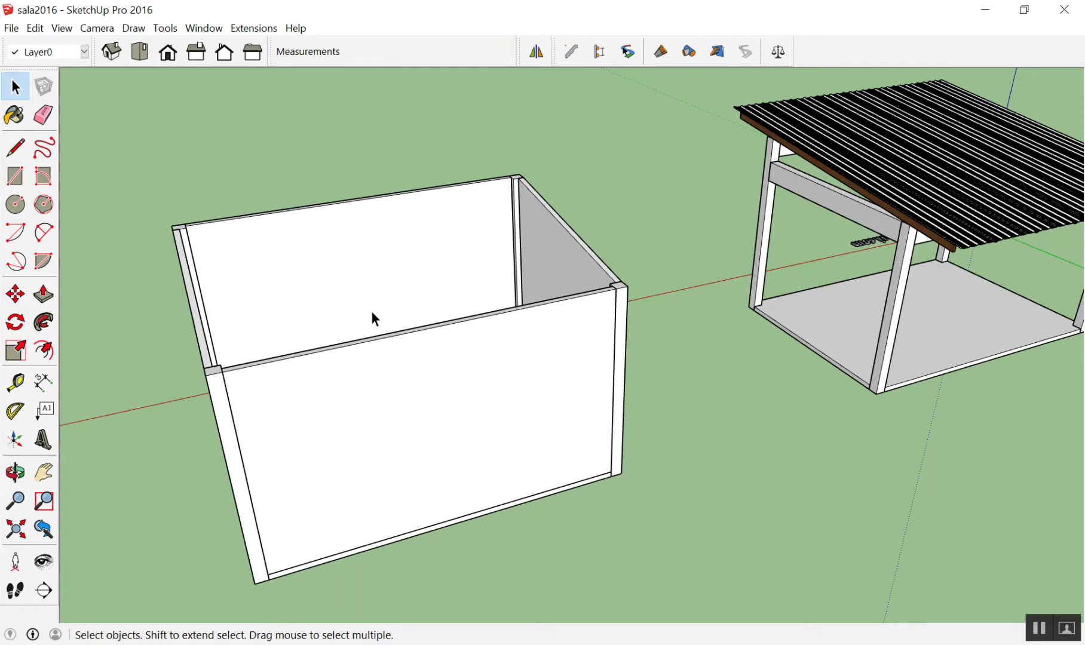
scroll(371, 311, "down", 5)
mouse_move(426, 211)
middle_mouse_down()
mouse_move(804, 215)
mouse_move(495, 361)
mouse_move(632, 331)
mouse_move(748, 363)
middle_mouse_up()
scroll(496, 361, "up", 5)
left_click(747, 362)
left_click(793, 228)
left_click(767, 248)
left_click(581, 313)
mouse_move(580, 312)
middle_mouse_down()
mouse_move(572, 322)
mouse_move(677, 293)
middle_mouse_up()
left_click(732, 272)
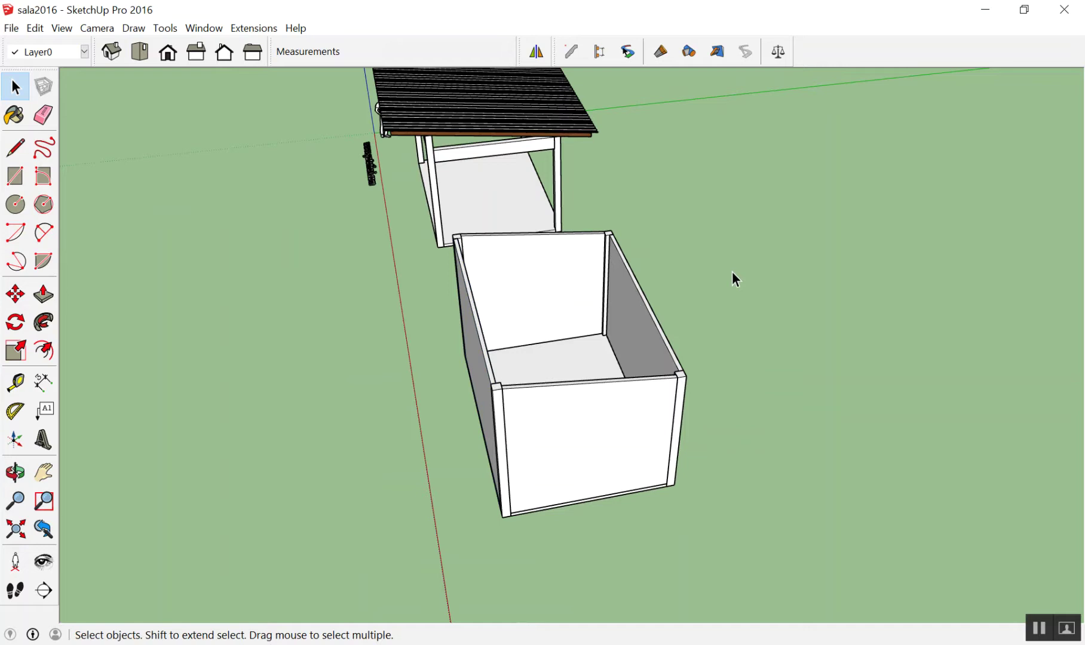
Step: Select the box's four wall panels: back, front, left and right
mouse_move(657, 310)
middle_mouse_down()
mouse_move(835, 304)
mouse_move(541, 322)
middle_mouse_up()
left_click(575, 287, "ctrl")
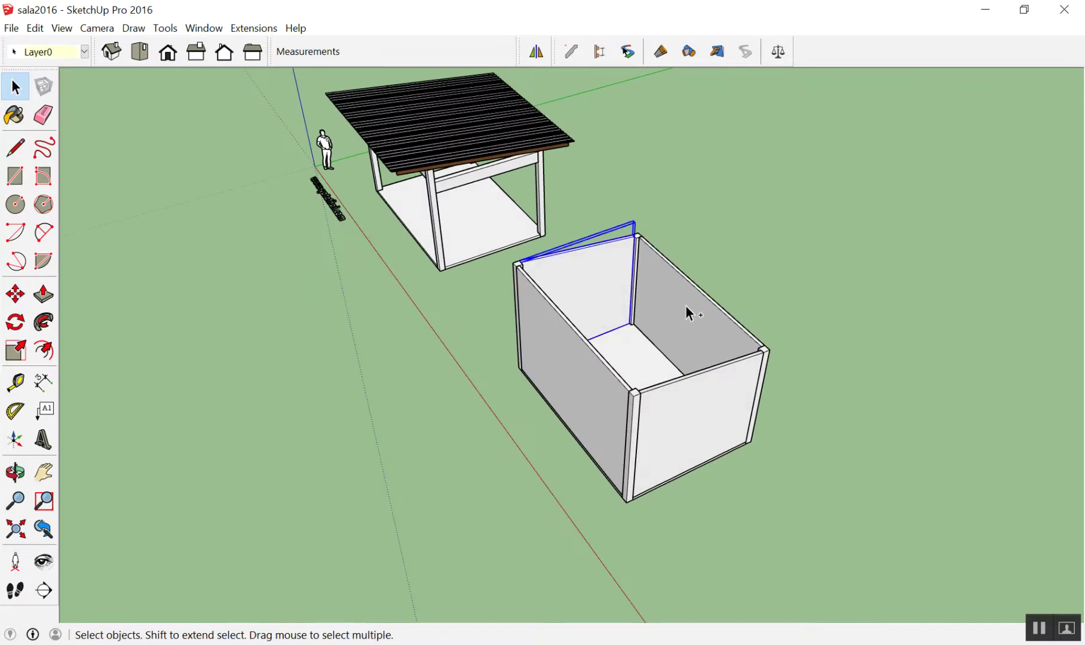
left_click(717, 399, "ctrl")
left_click(723, 320, "ctrl")
left_click(588, 375, "ctrl")
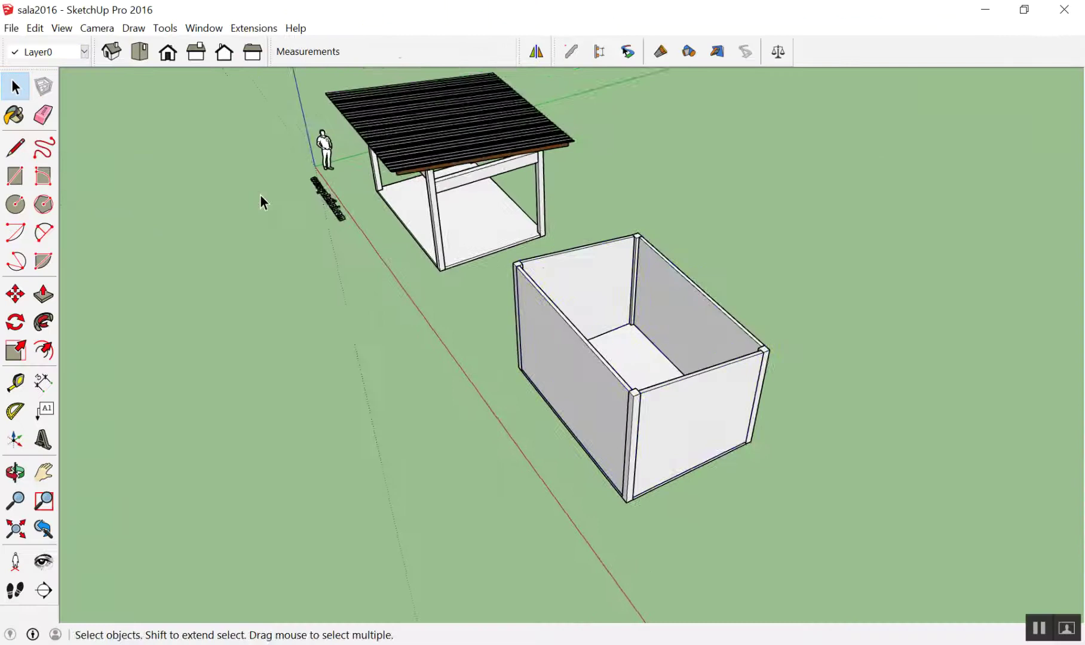
middle_click_drag(262, 202, 610, 259)
scroll(799, 249, "up", 3)
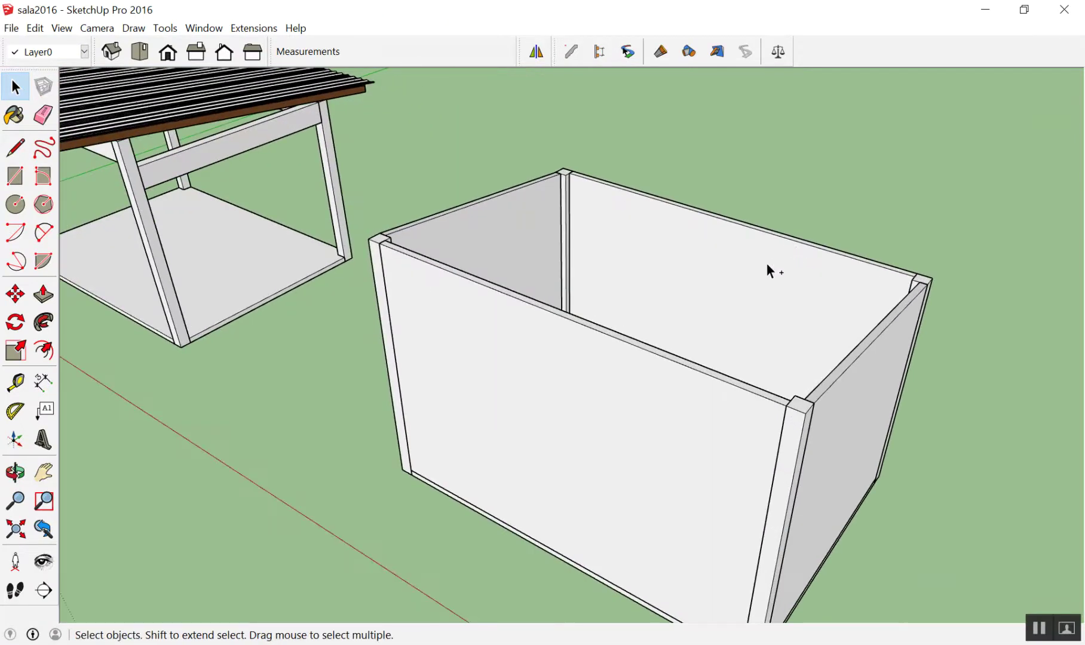
left_click(675, 312)
left_click(635, 361, "ctrl")
left_click(549, 237, "ctrl")
left_click(884, 374, "ctrl")
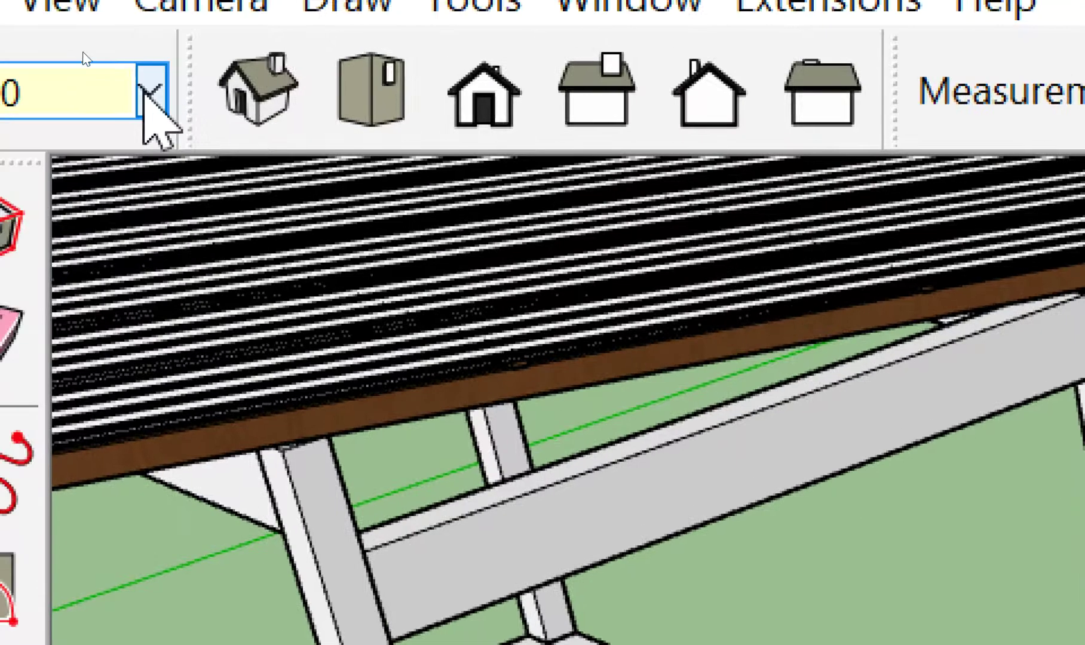
Step: Put the selected panels on the ผนัง layer and bring up the PB Quantifier report
left_click(150, 92)
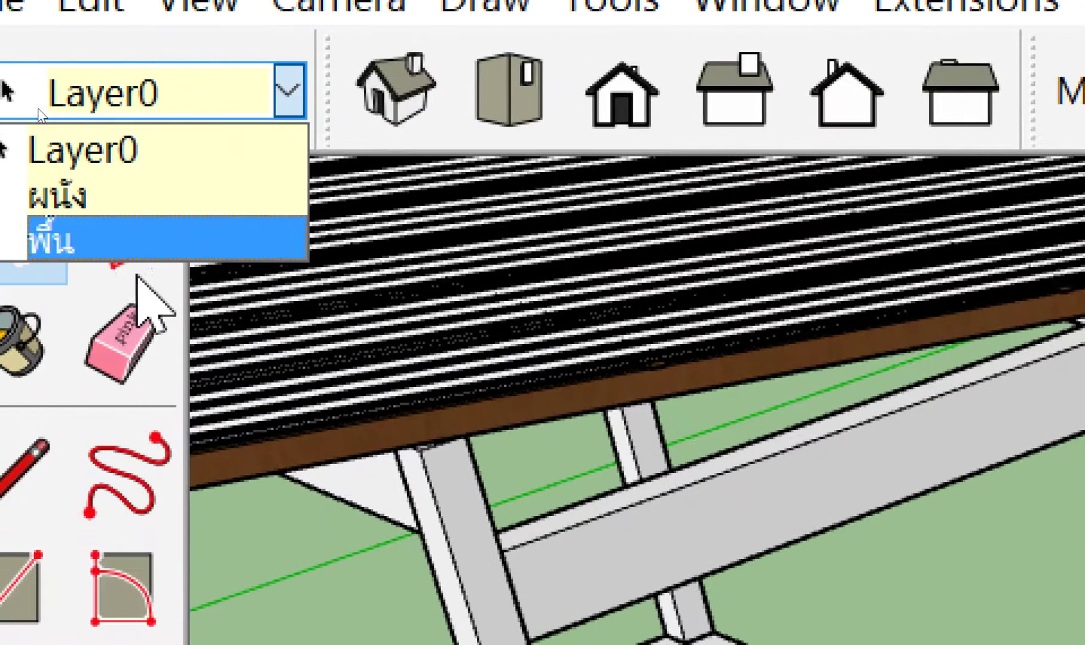
left_click(111, 239)
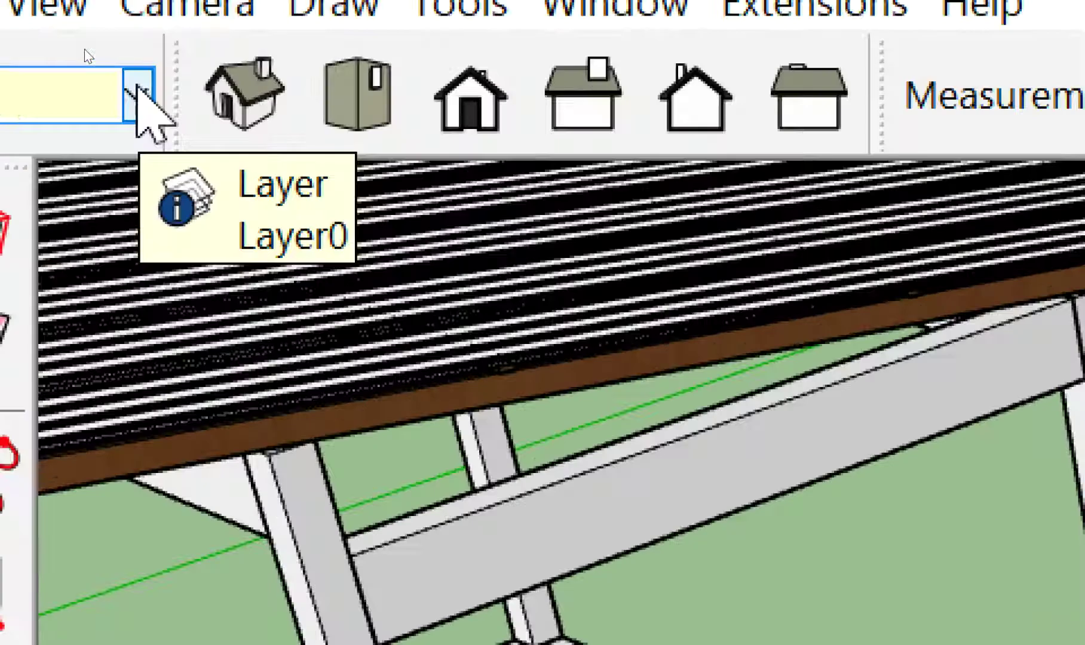
left_click(137, 87)
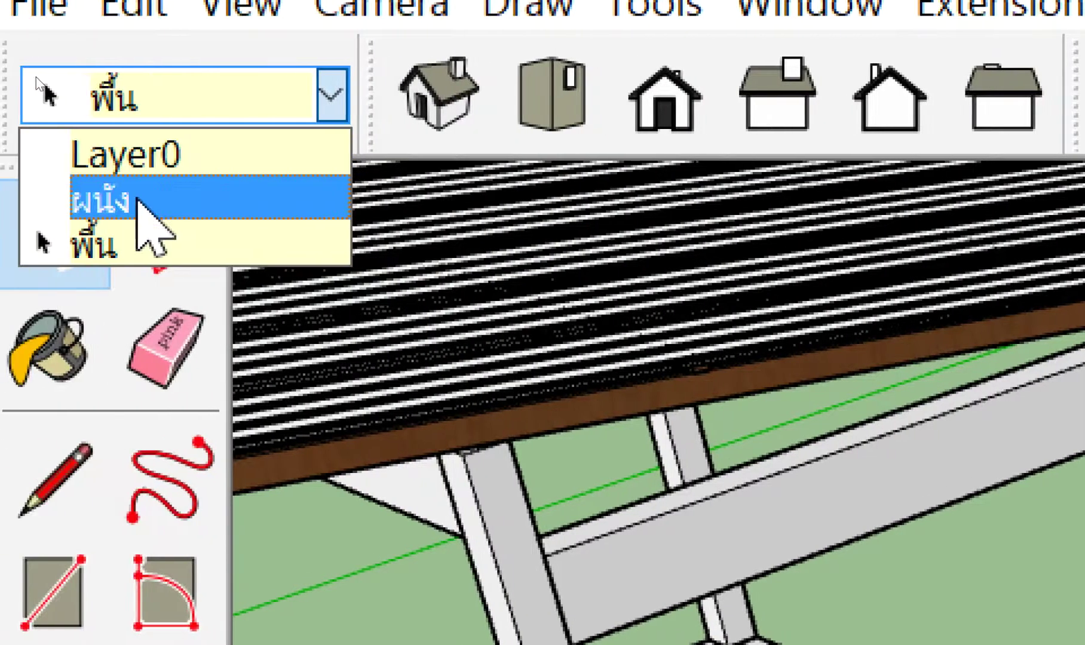
left_click(141, 207)
left_click(348, 328)
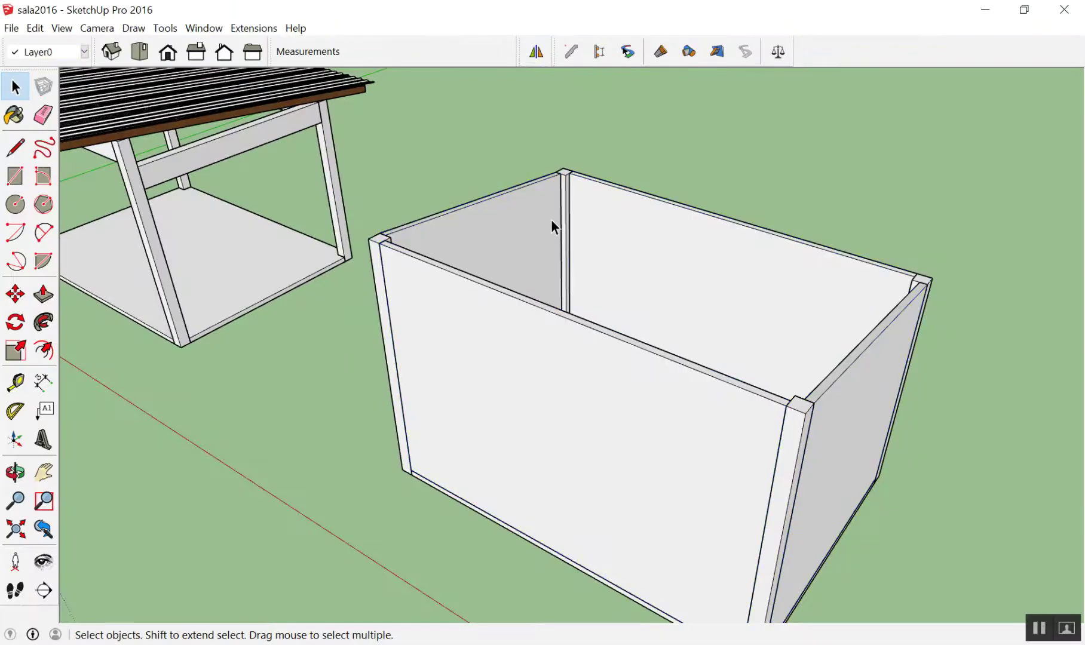
left_click(778, 52)
scroll(456, 115, "down", 3)
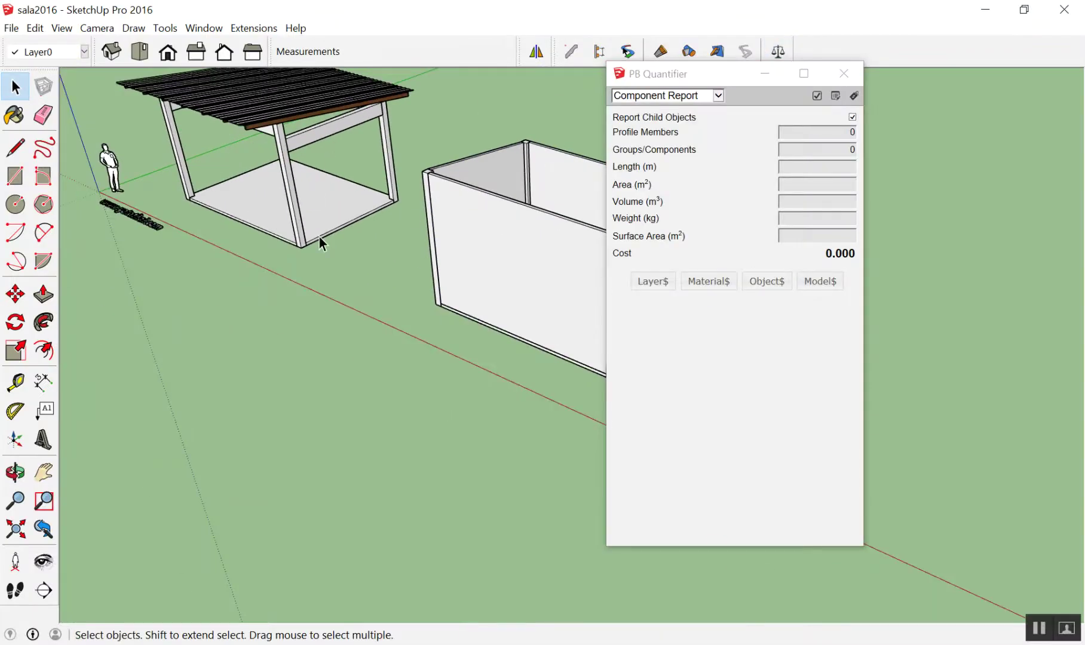
Step: Select the wall panels and floor one by one to read their quantities in PB Quantifier
left_click(462, 244)
scroll(443, 197, "down", 3)
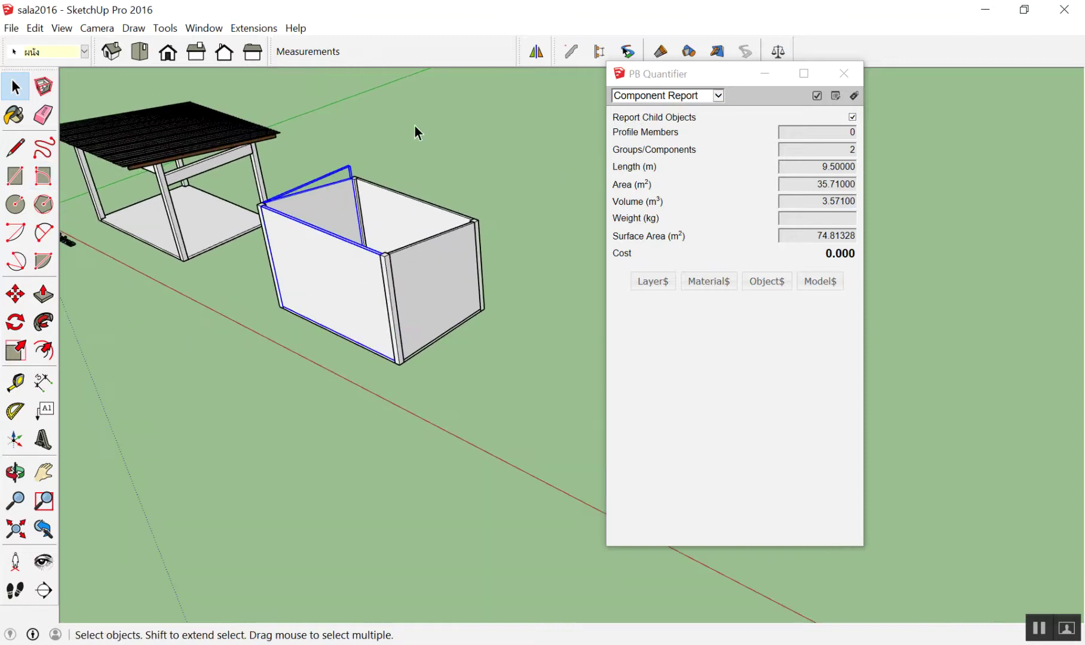
left_click(429, 265)
mouse_move(438, 219)
middle_mouse_down()
mouse_move(491, 135)
mouse_move(514, 153)
middle_mouse_up()
scroll(413, 118, "up", 4)
left_click(443, 119)
left_click(360, 135)
left_click(372, 212, "shift")
left_click(490, 239)
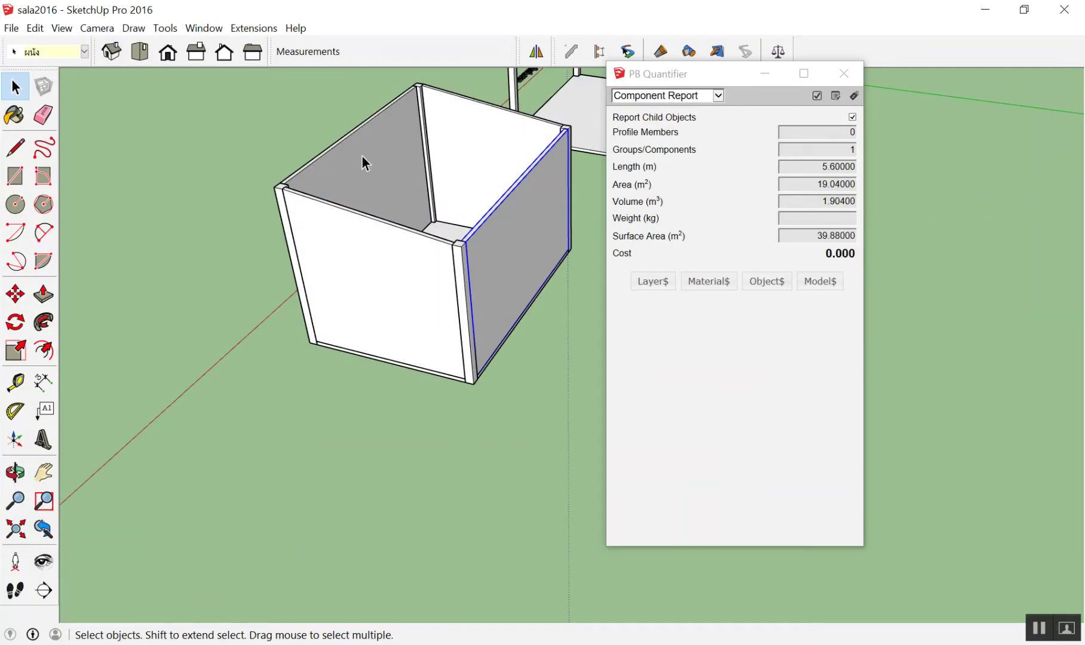
left_click(361, 154)
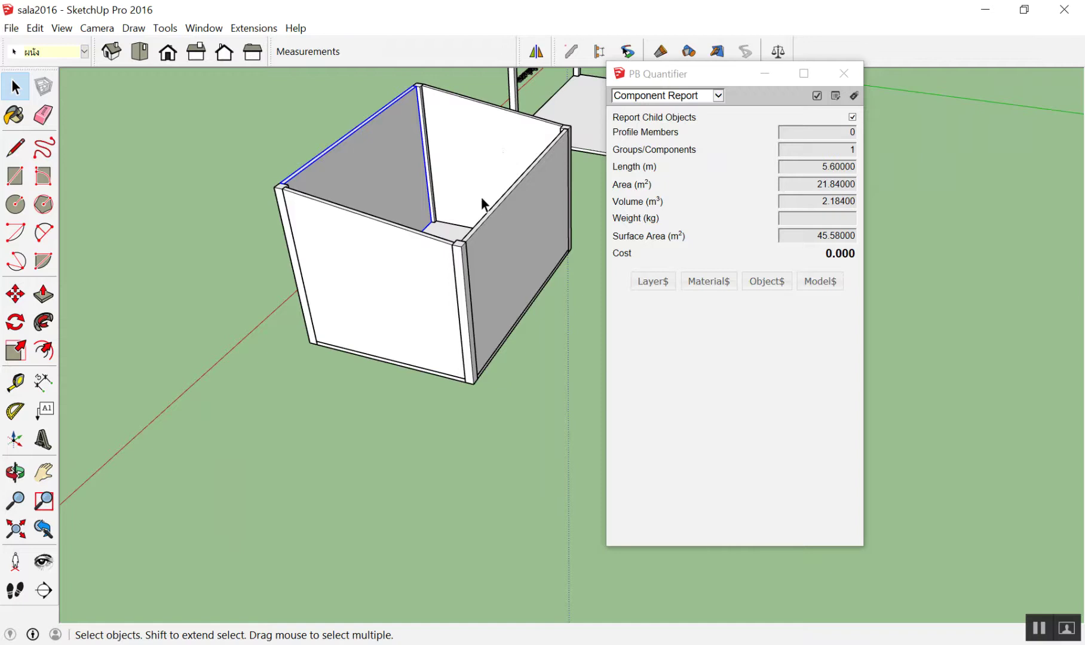
mouse_move(483, 205)
middle_mouse_down()
mouse_move(358, 113)
mouse_move(472, 208)
middle_mouse_up()
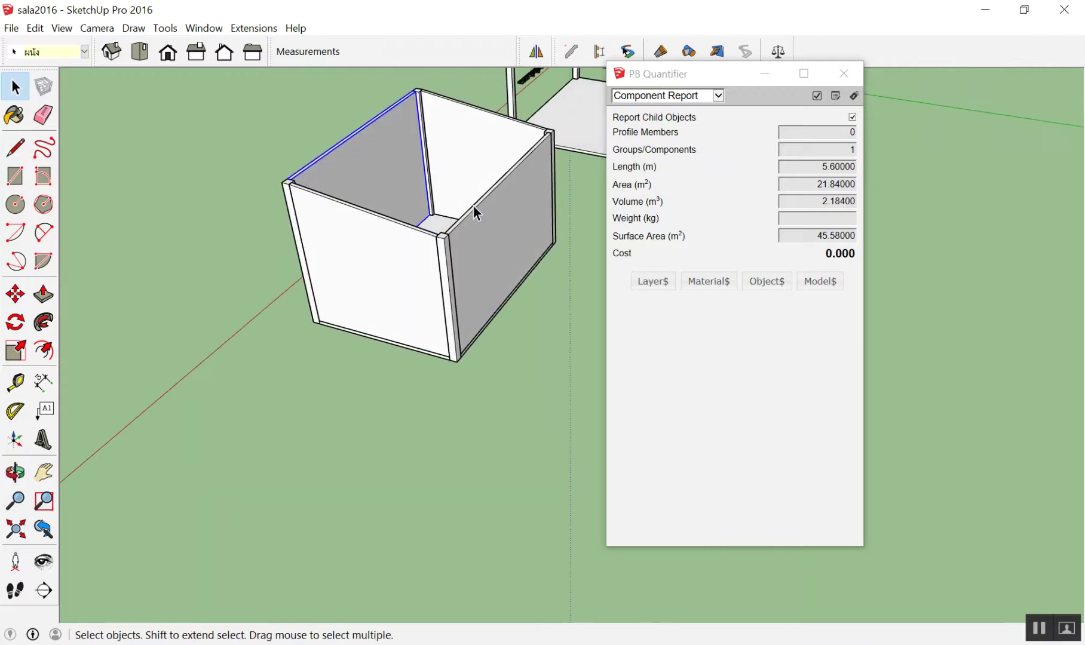
scroll(279, 396, "down", 2)
mouse_move(279, 399)
middle_mouse_down()
mouse_move(424, 294)
mouse_move(484, 400)
mouse_move(409, 405)
mouse_move(349, 447)
middle_mouse_up()
Step: Draw a 1.07 m by 0.97 m rectangle on the front wall panel, editing inside its group
left_click(484, 400)
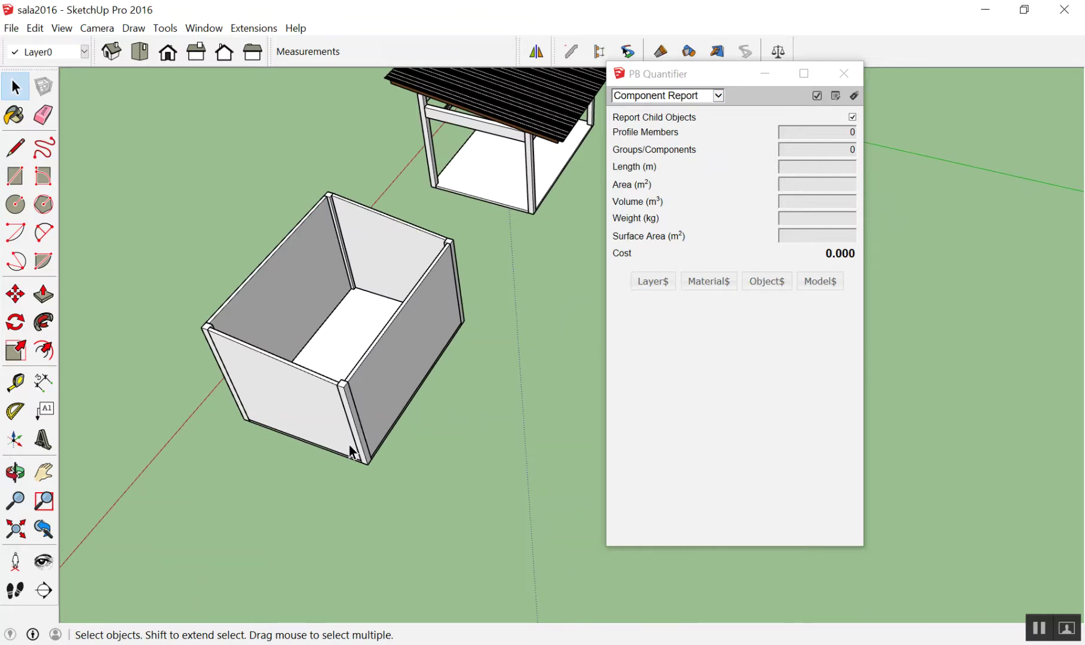
mouse_move(351, 452)
middle_mouse_down()
mouse_move(353, 198)
mouse_move(330, 277)
middle_mouse_up()
mouse_move(313, 319)
middle_mouse_down()
mouse_move(297, 370)
mouse_move(305, 361)
mouse_move(301, 428)
mouse_move(304, 350)
mouse_move(273, 449)
mouse_move(305, 398)
middle_mouse_up()
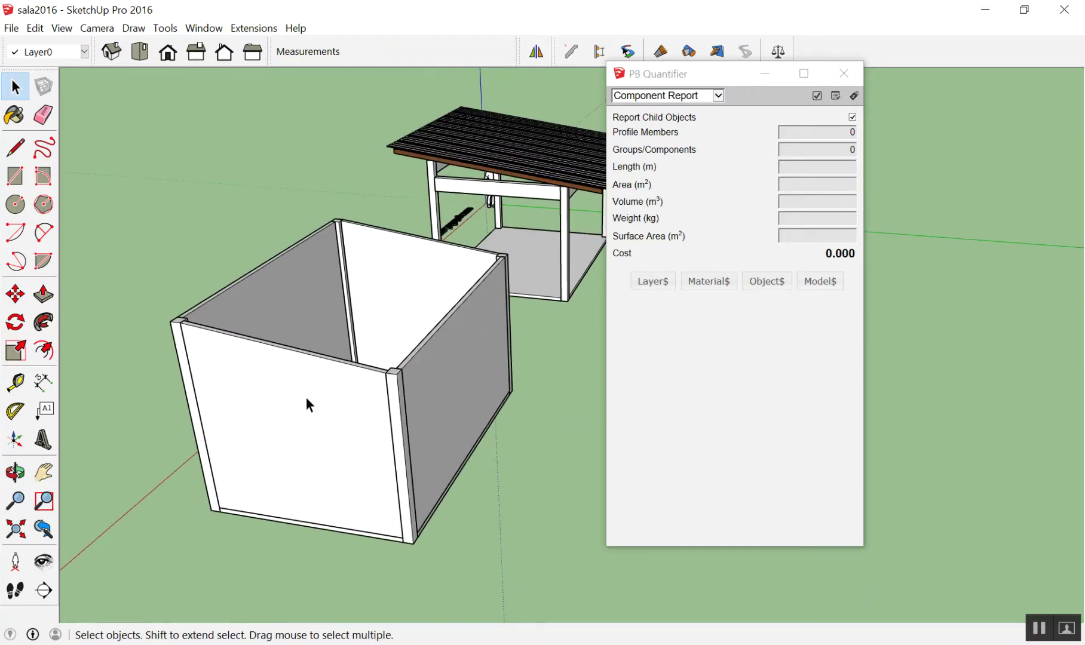
double_click(288, 403)
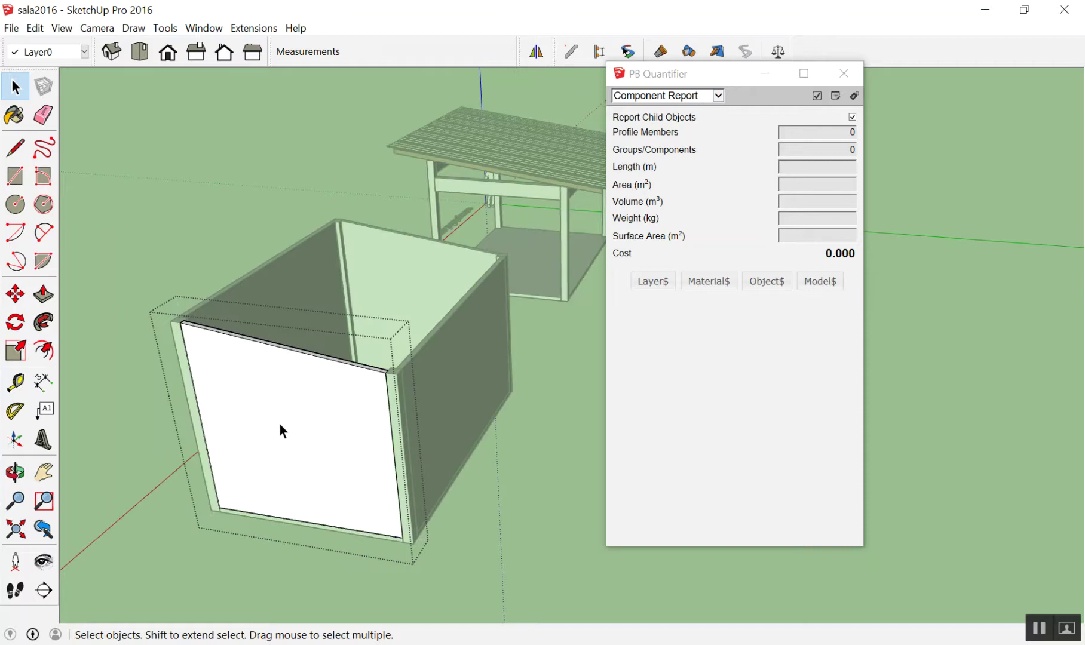
key("e")
key("r")
left_click(277, 410)
left_click(329, 466)
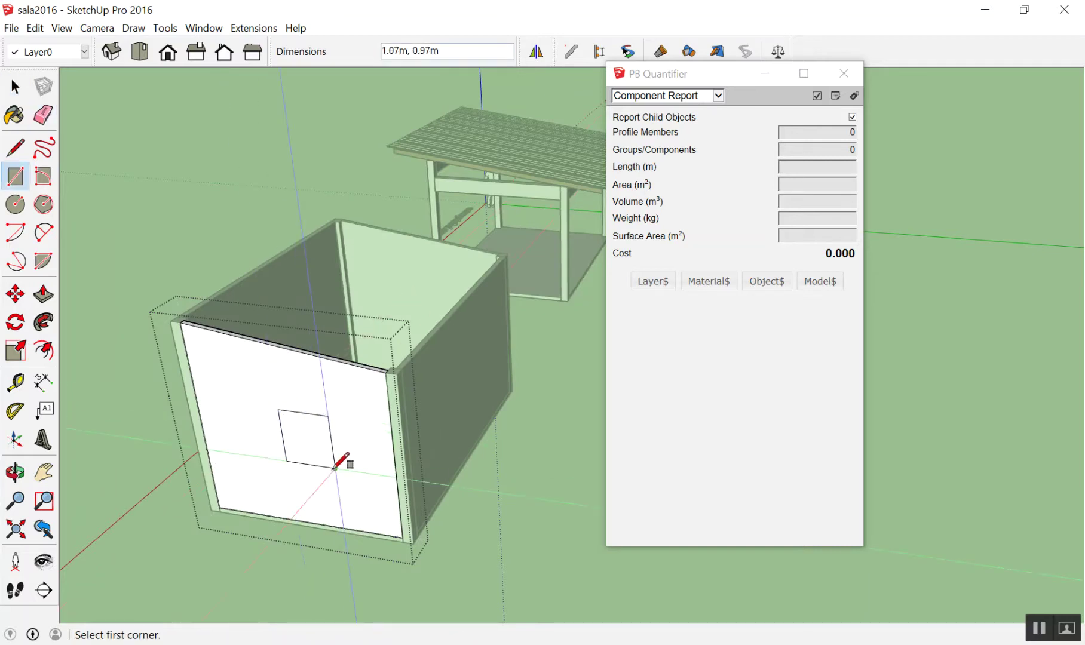
Step: Push/Pull the small rectangle 0.10 m through the front wall to make a square hole
key("space")
key("p")
left_click(303, 455)
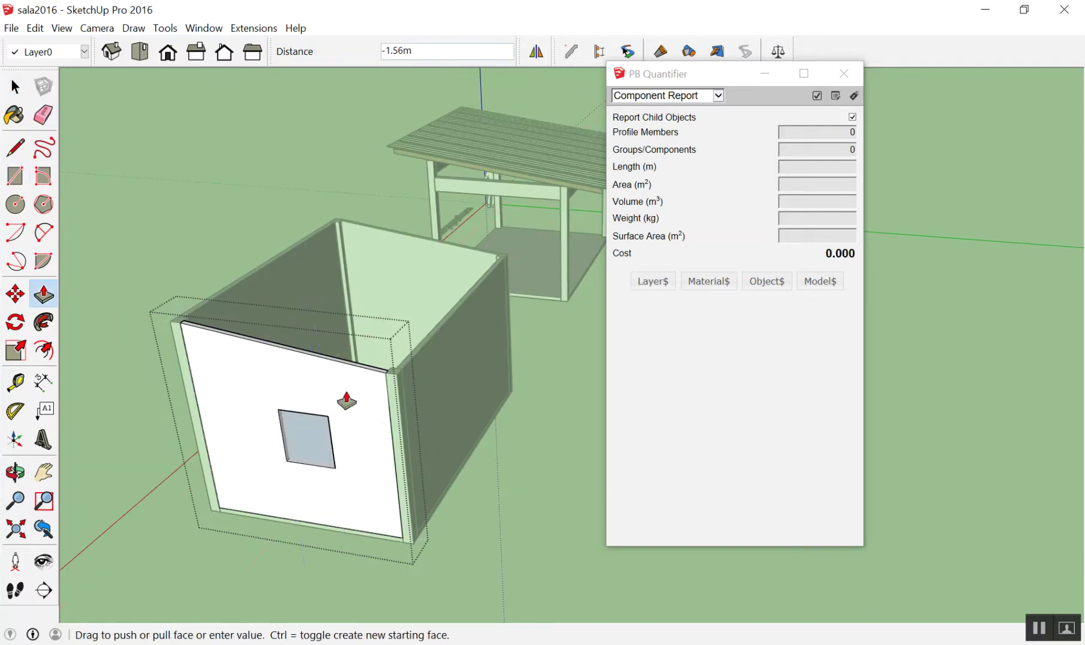
left_click(318, 361)
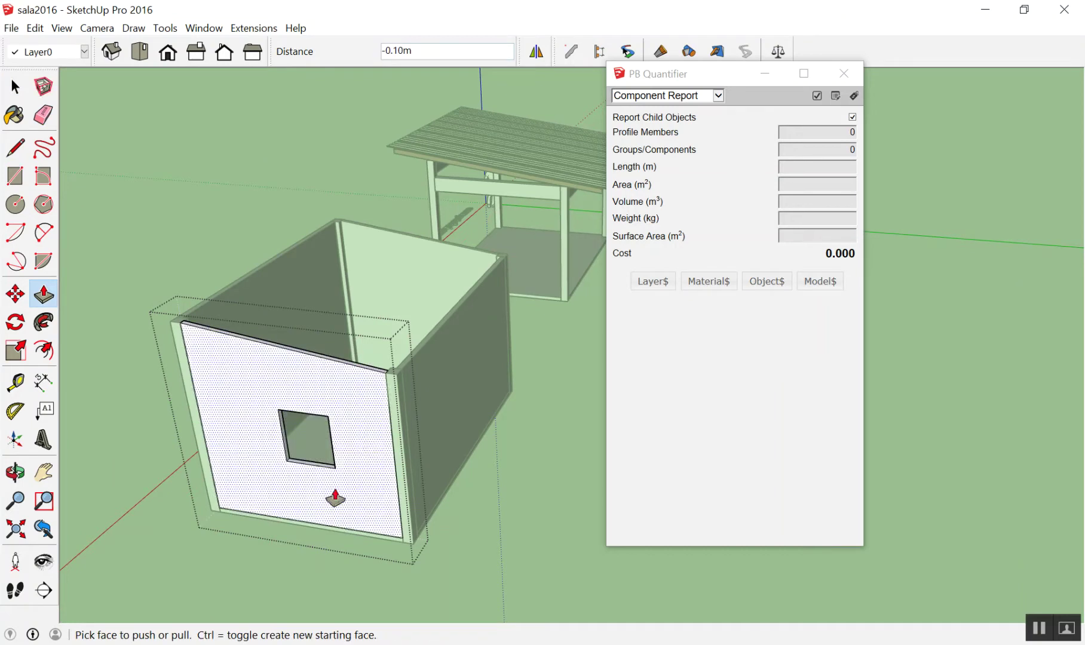
key("space")
Step: Inspect the trial hole from below, then undo it
middle_click_drag(527, 520, 410, 252)
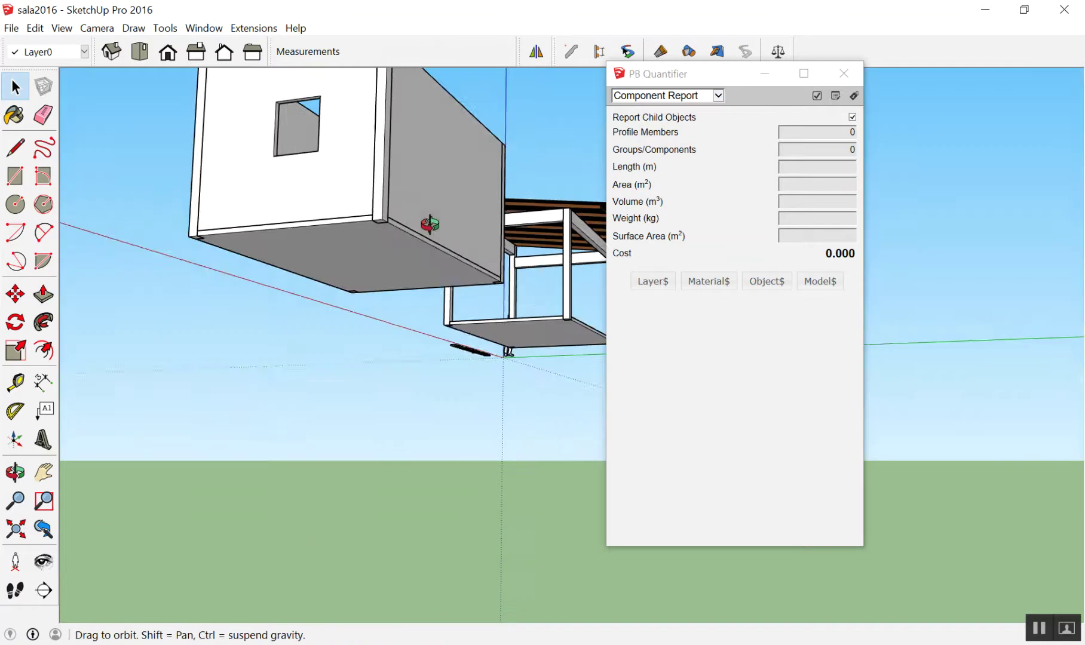
scroll(265, 140, "up", 3)
scroll(276, 152, "up", 3)
mouse_move(276, 151)
middle_mouse_down()
mouse_move(198, 249)
mouse_move(120, 394)
mouse_move(315, 331)
middle_mouse_up()
scroll(316, 331, "up", 3)
key("ctrl+z")
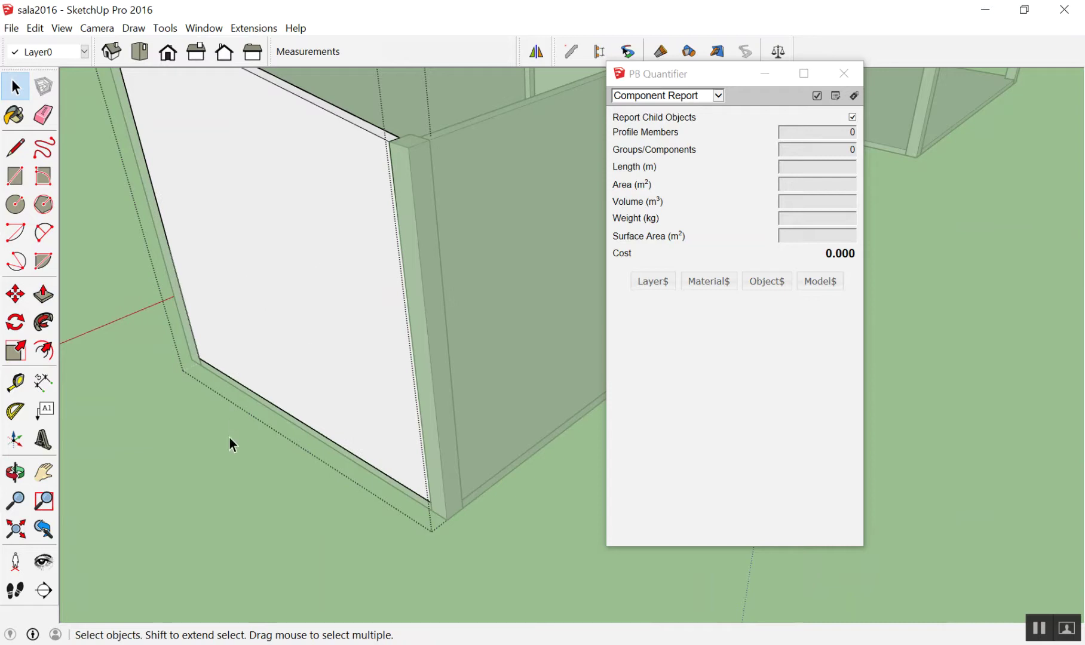
scroll(234, 426, "down", 3)
scroll(433, 371, "down", 2)
middle_click_drag(433, 371, 587, 421)
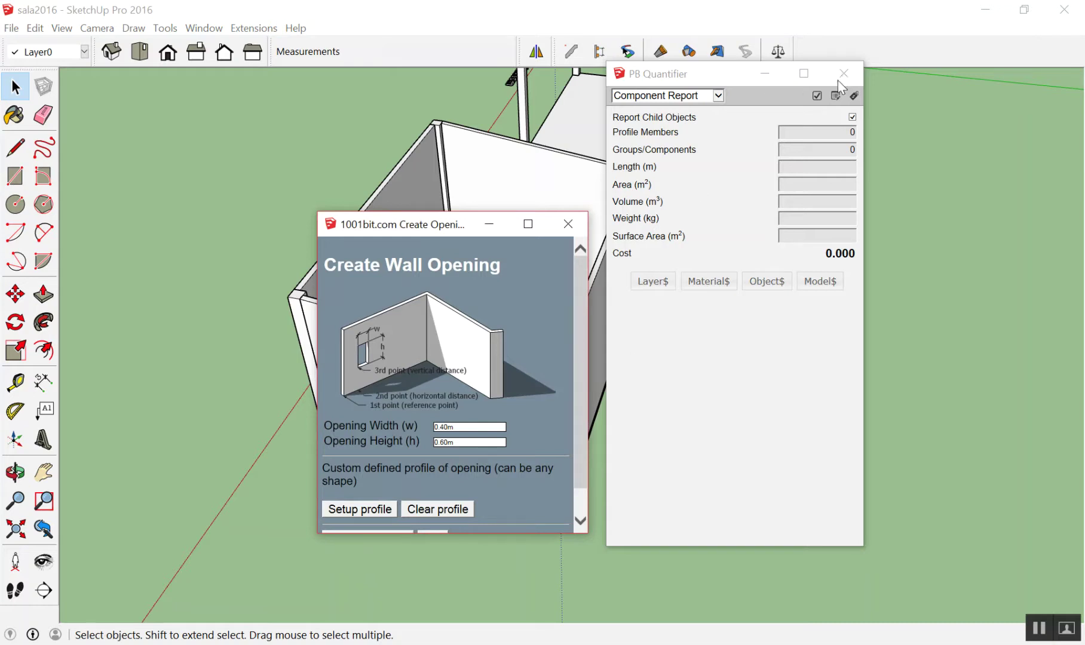
Step: Close the wall opening settings and the PB Quantifier report
scroll(844, 85, "down", 1)
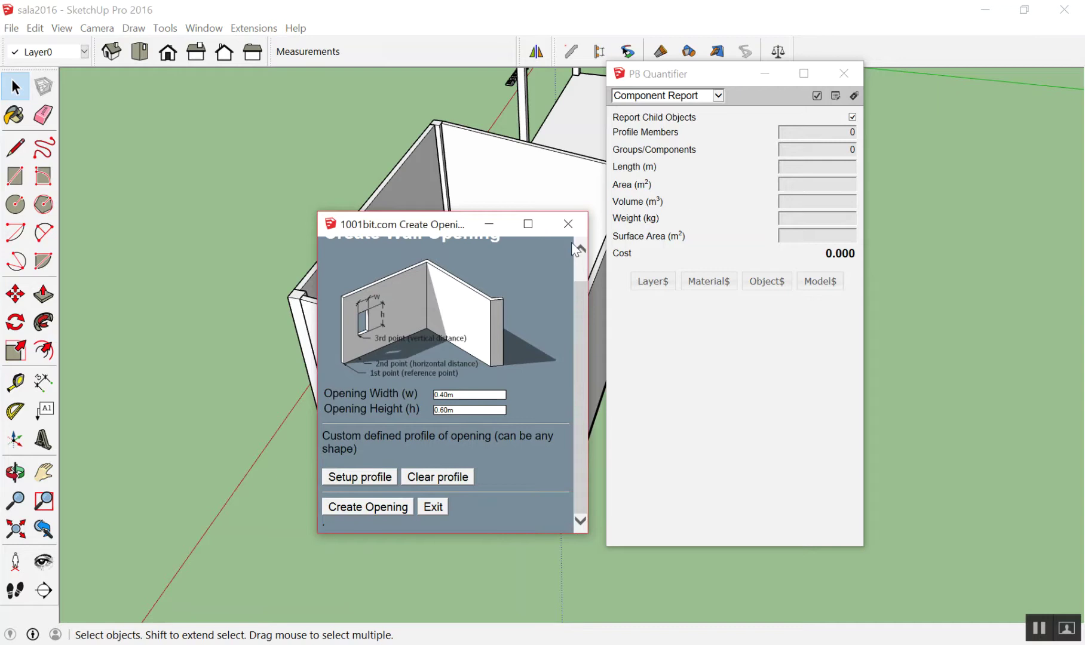
left_click(565, 225)
left_click(843, 72)
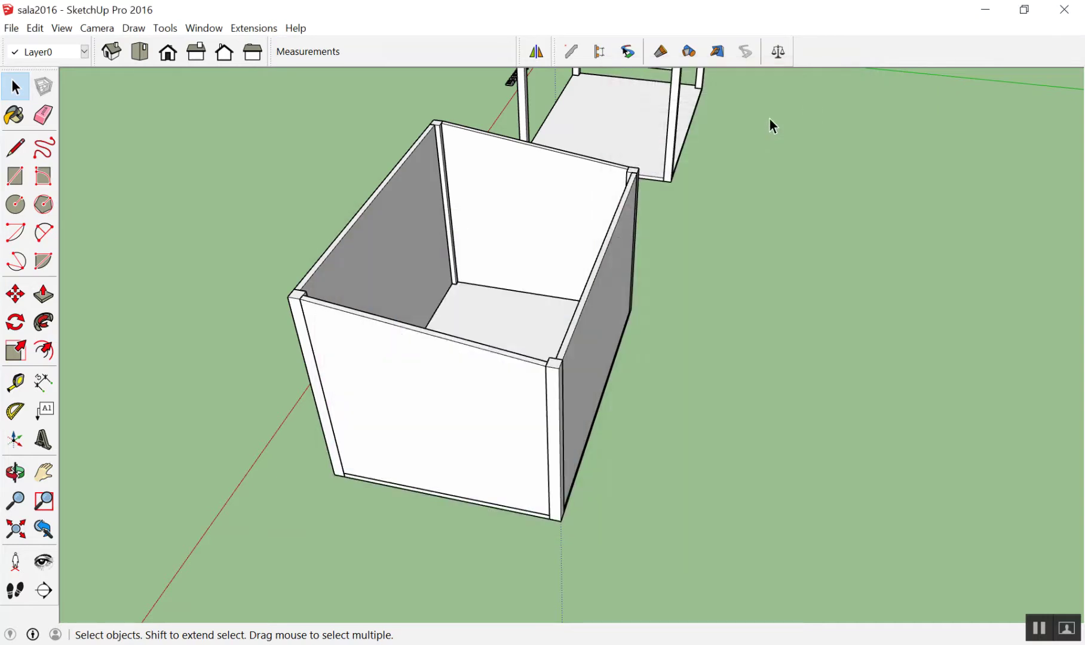
middle_click_drag(768, 118, 634, 296)
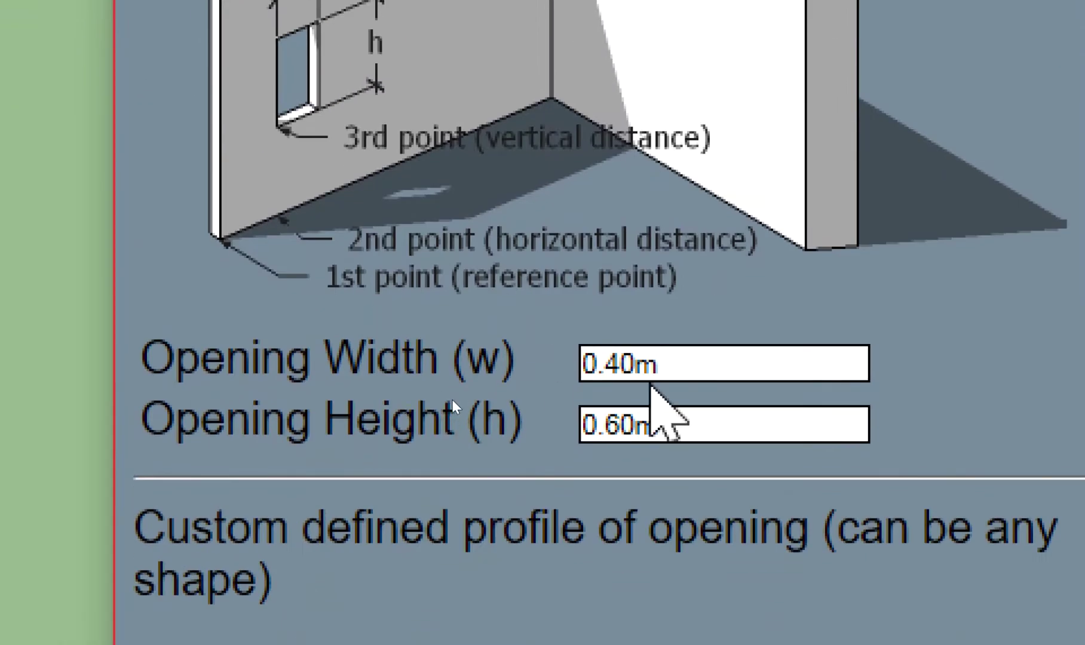
Step: Set the wall opening to Width 1 and Height 2.05 and start placing it
left_click(656, 378)
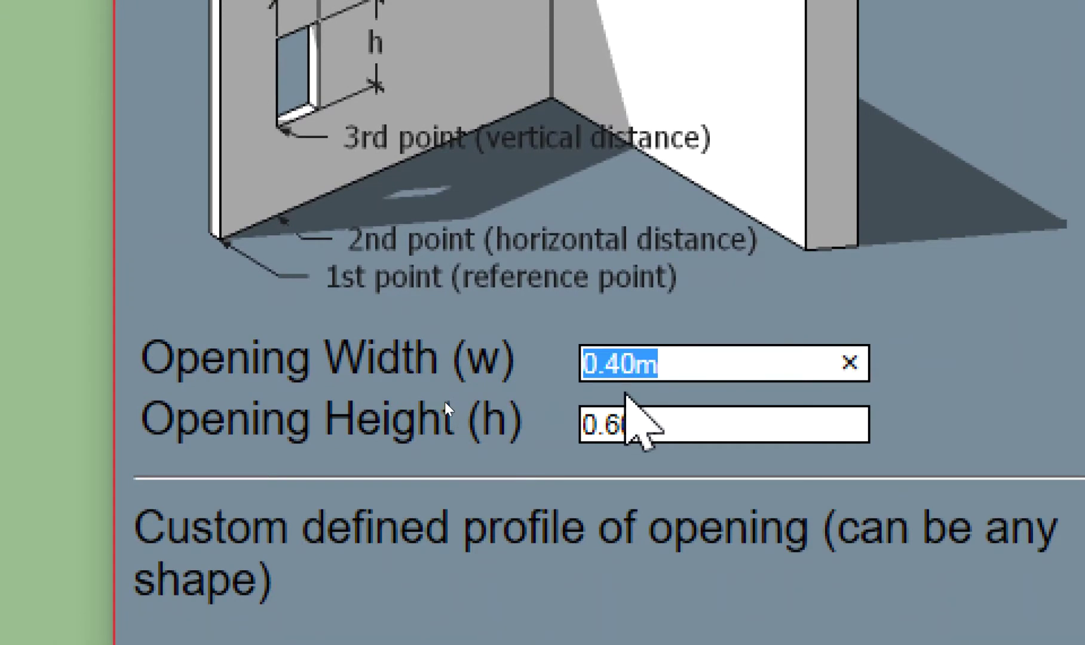
type("1")
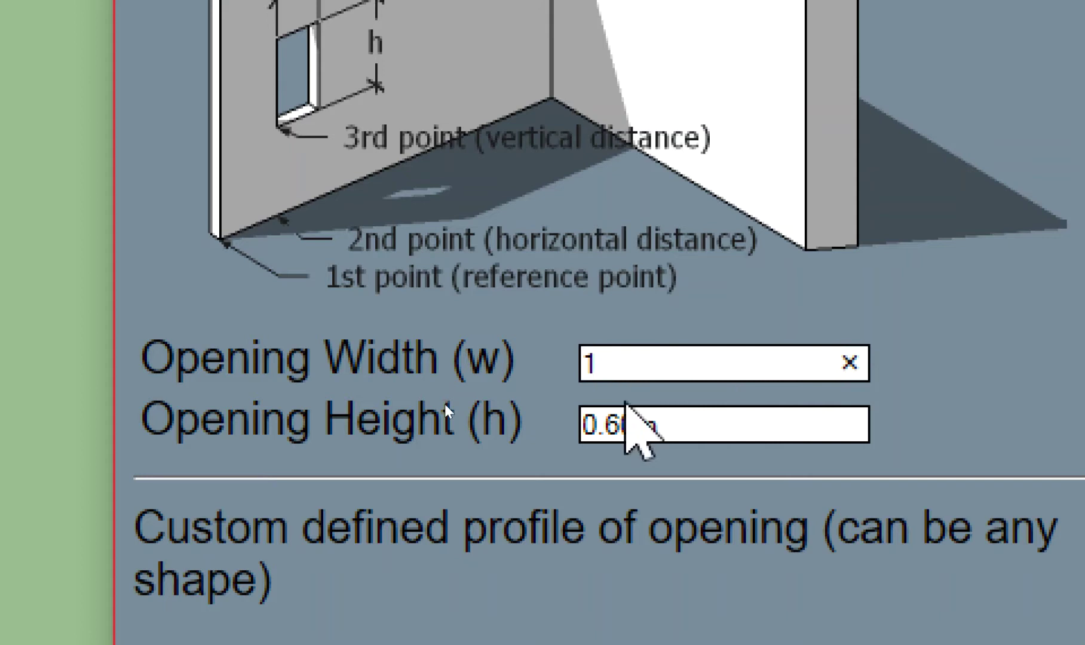
left_click(657, 421)
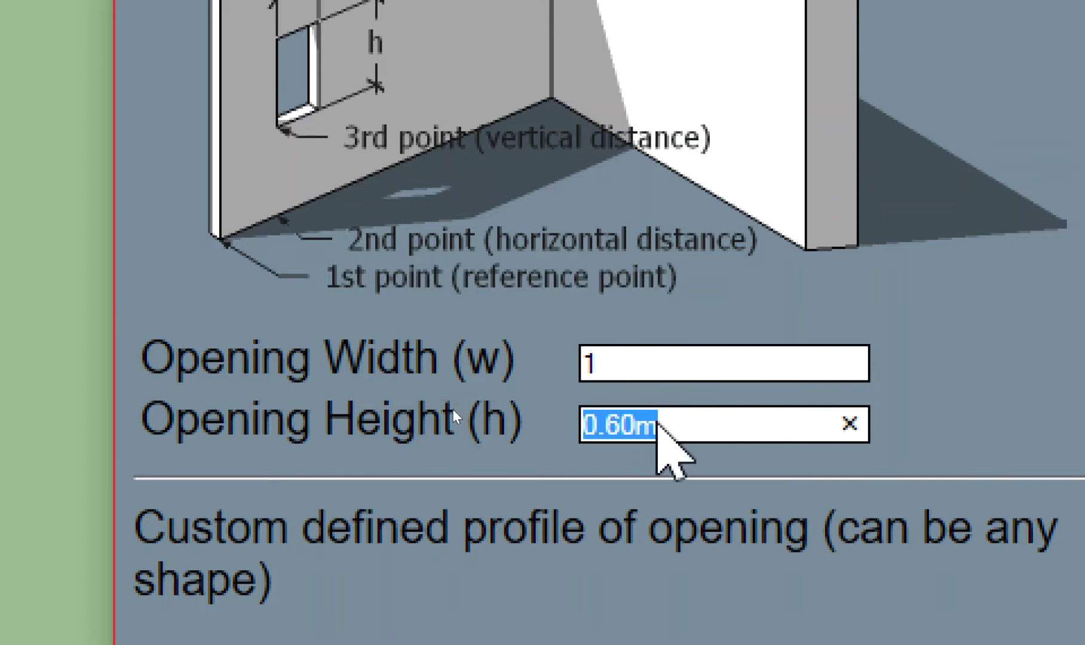
type("2.05")
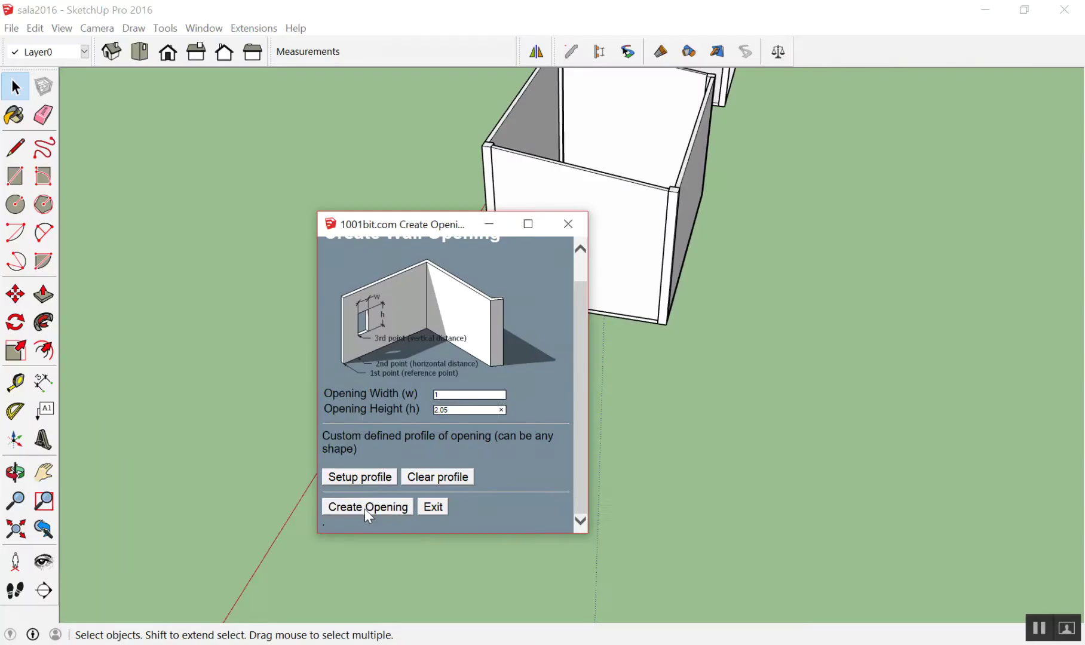
left_click(364, 509)
Step: Bring the front wall into view and pick its bottom corner as the opening's reference point
mouse_move(476, 302)
middle_mouse_down()
mouse_move(582, 346)
mouse_move(850, 271)
mouse_move(600, 402)
middle_mouse_up()
scroll(651, 362, "up", 3)
scroll(651, 360, "up", 3)
middle_click_drag(625, 338, 568, 214)
scroll(615, 196, "down", 3)
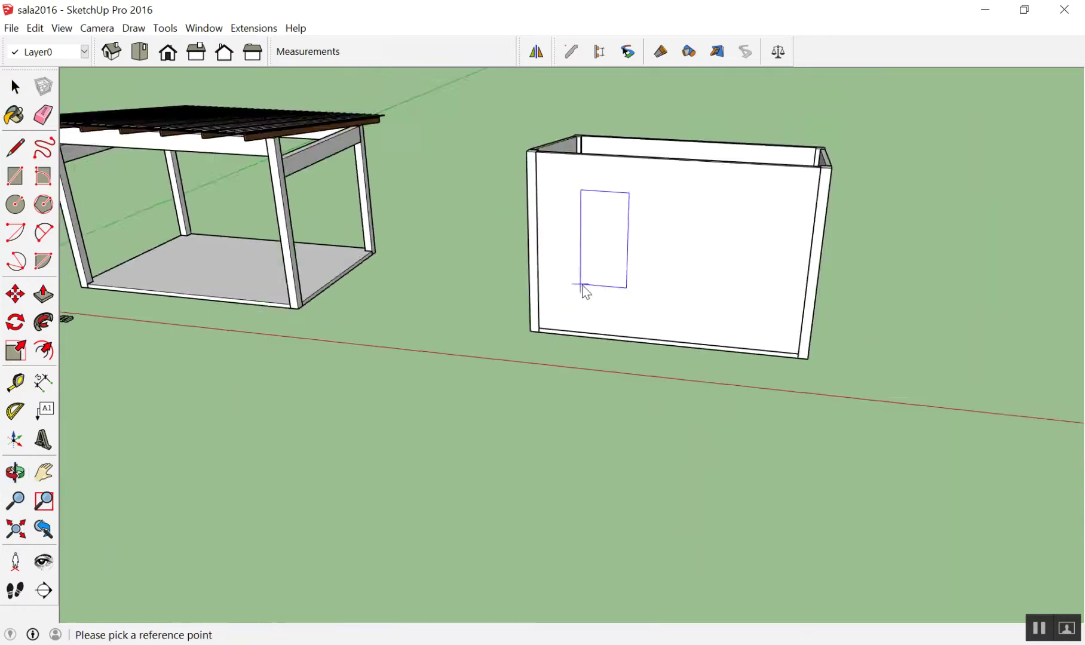
middle_click_drag(581, 291, 569, 356)
scroll(568, 356, "up", 3)
scroll(662, 285, "up", 2)
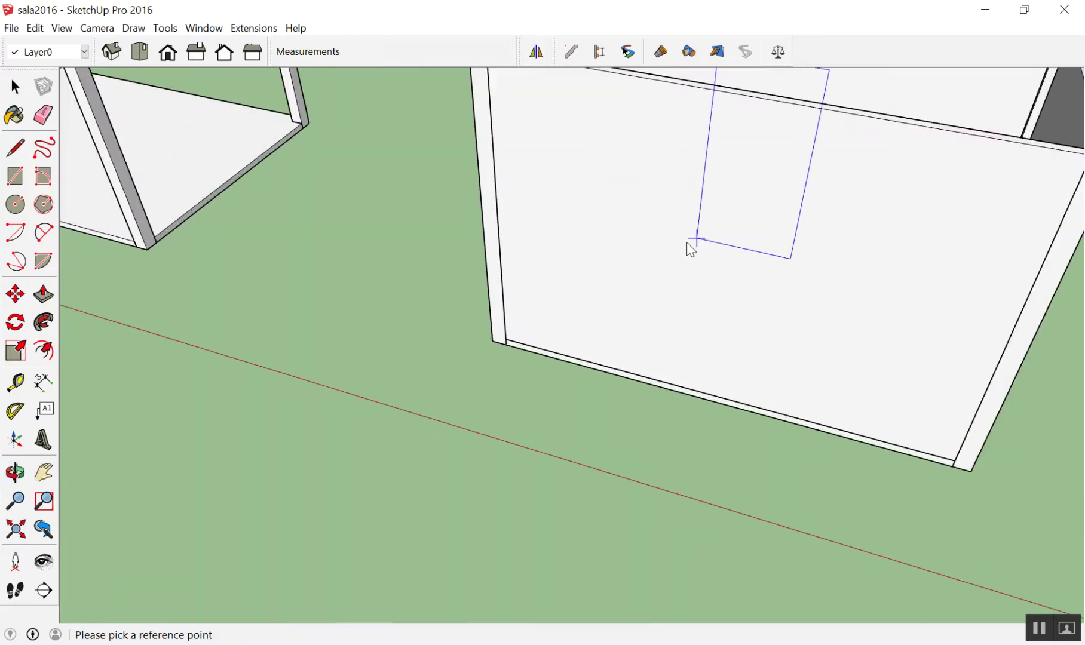
scroll(699, 242, "down", 2)
scroll(680, 259, "up", 3)
middle_click_drag(665, 274, 632, 306)
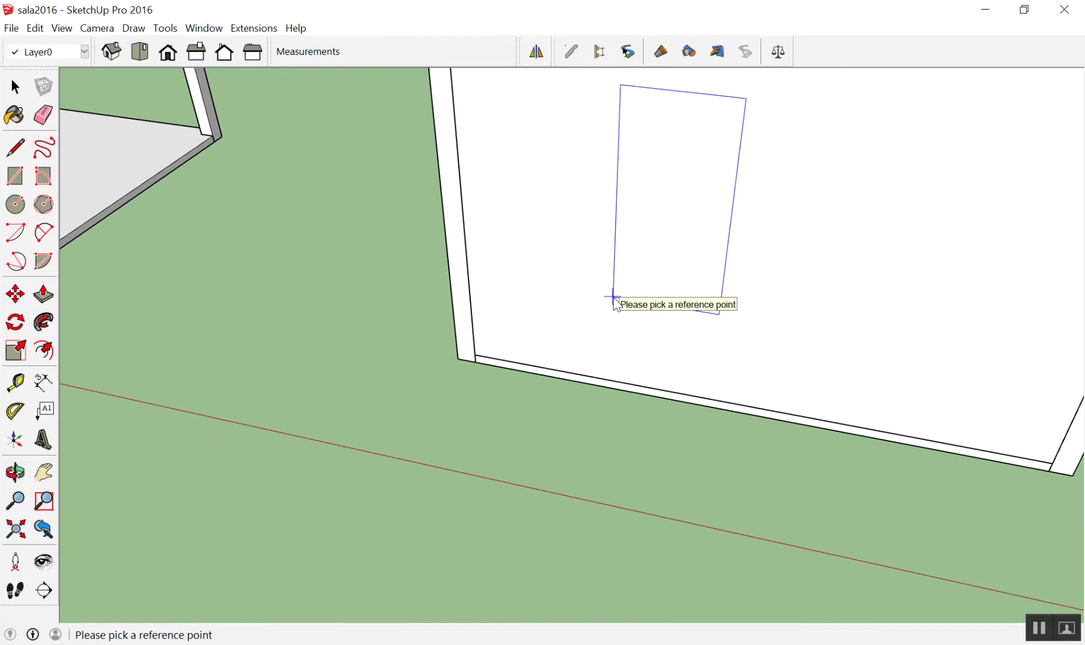
scroll(547, 329, "up", 1)
scroll(478, 359, "up", 2)
scroll(478, 320, "down", 1)
scroll(466, 371, "up", 2)
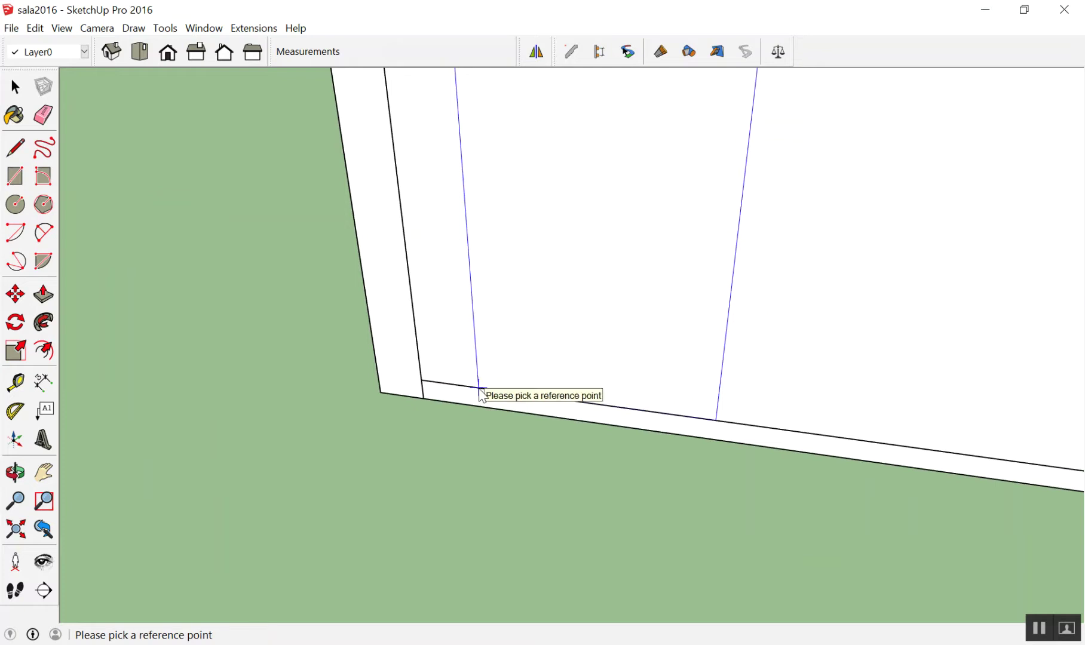
left_click(480, 389)
scroll(469, 401, "down", 1)
scroll(450, 412, "down", 1)
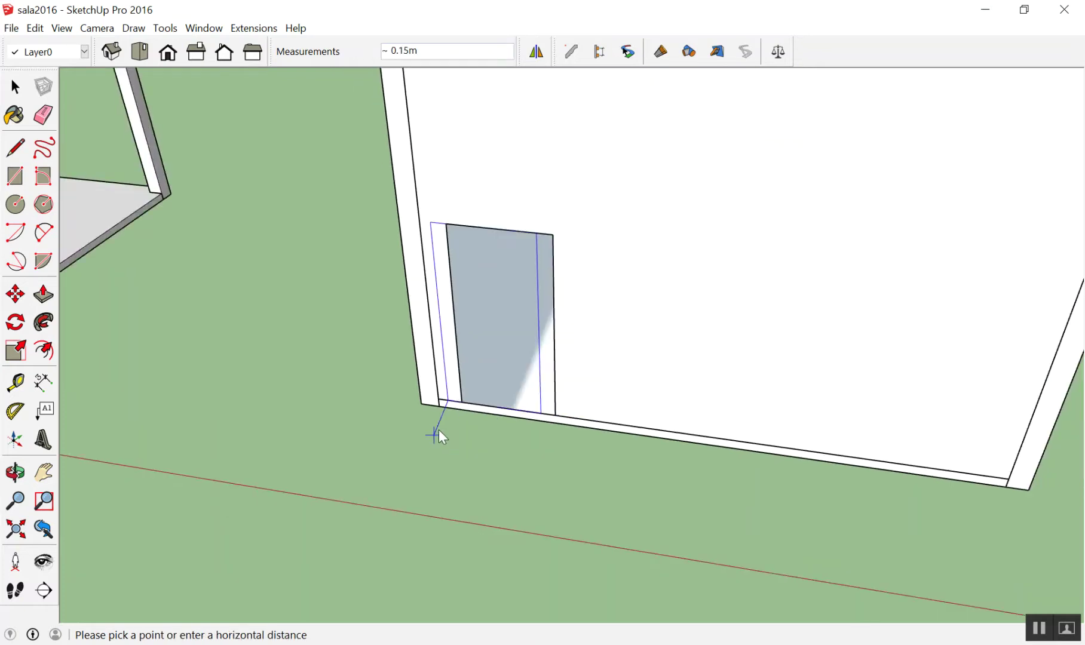
scroll(461, 397, "down", 3)
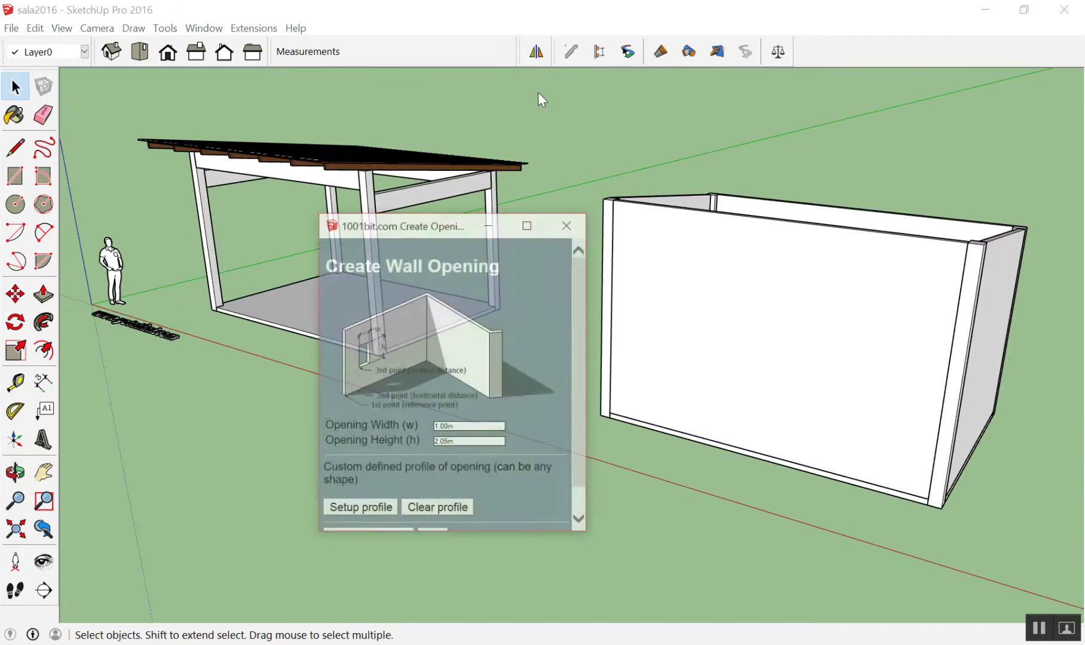
scroll(442, 388, "down", 1)
Step: Cut the 1 by 2.05 door opening at the front wall's lower left
left_click(371, 502)
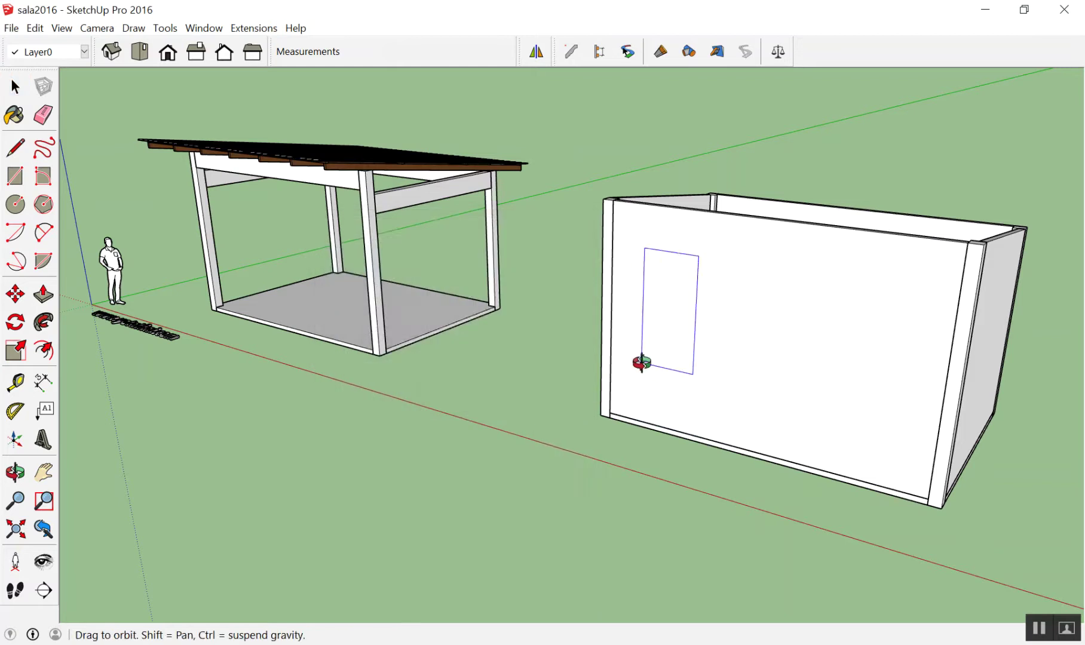
middle_click_drag(642, 363, 659, 431)
scroll(659, 442, "up", 4)
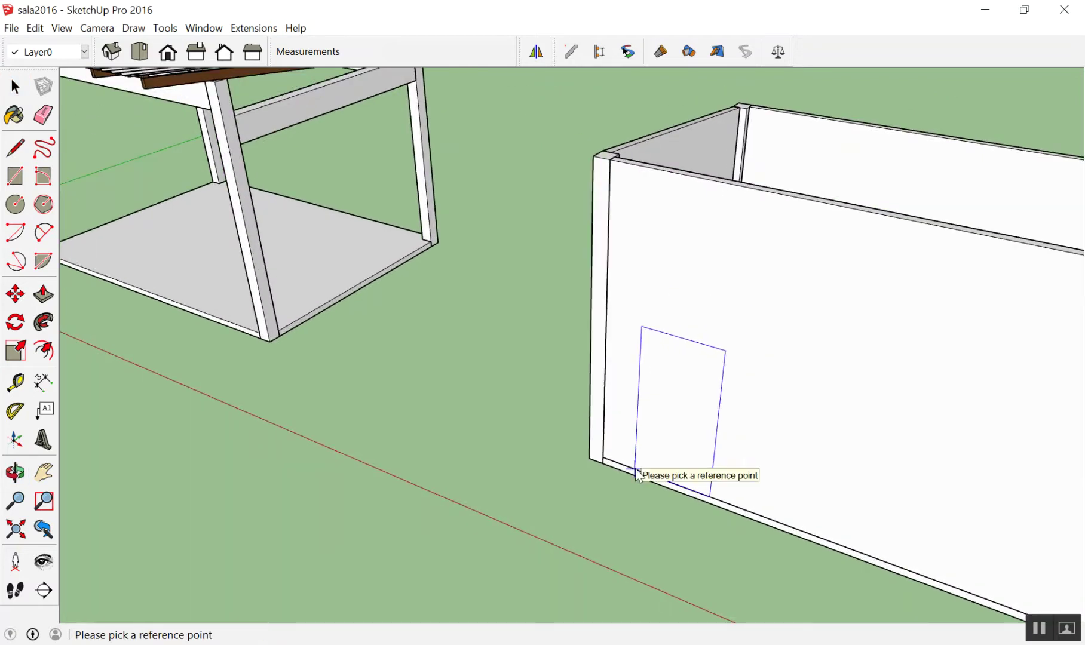
left_click(635, 472)
scroll(513, 446, "down", 3)
middle_click_drag(513, 445, 550, 310)
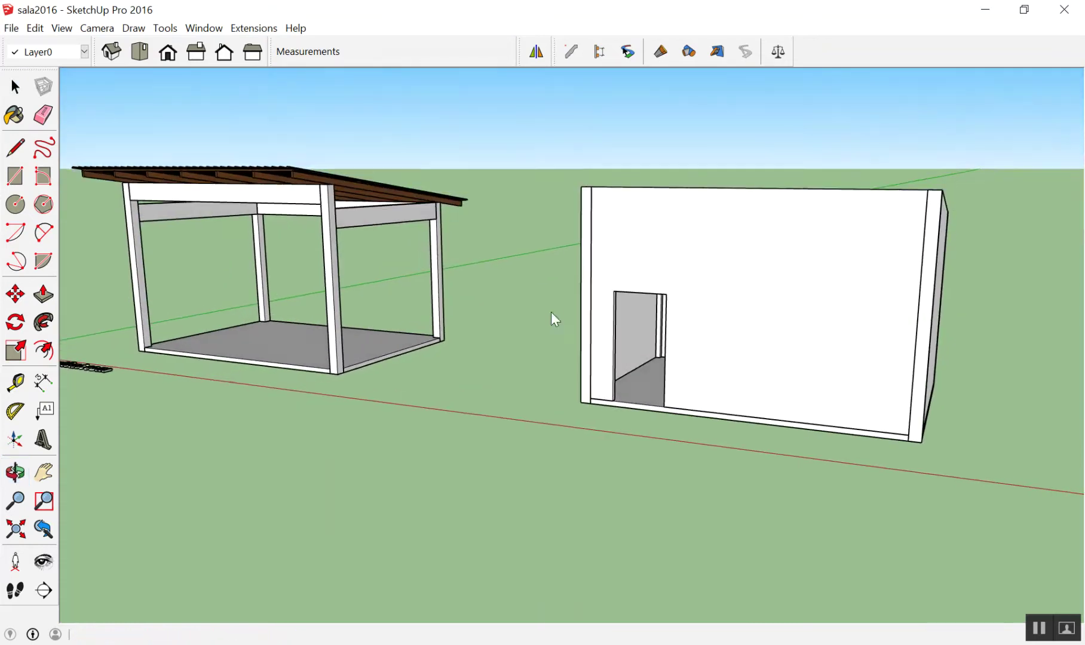
scroll(551, 312, "down", 4)
middle_click_drag(589, 301, 380, 362)
Step: Cut a second doorway by picking the lower-left corner, horizontal offset and height points
scroll(489, 412, "up", 5)
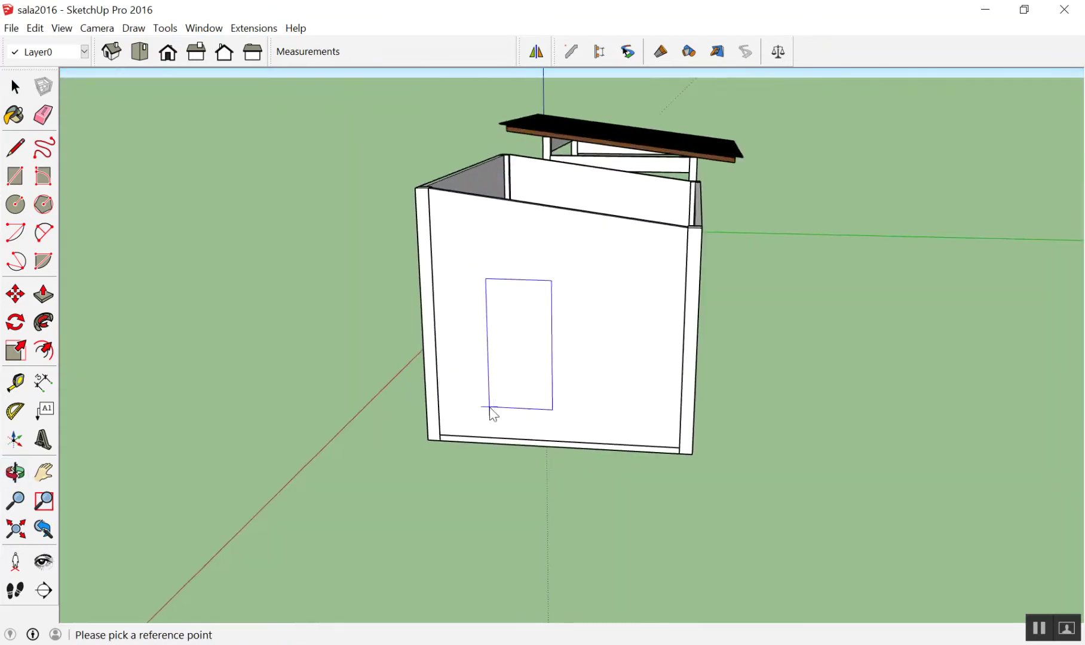
middle_click_drag(492, 426, 503, 376)
scroll(472, 401, "up", 4)
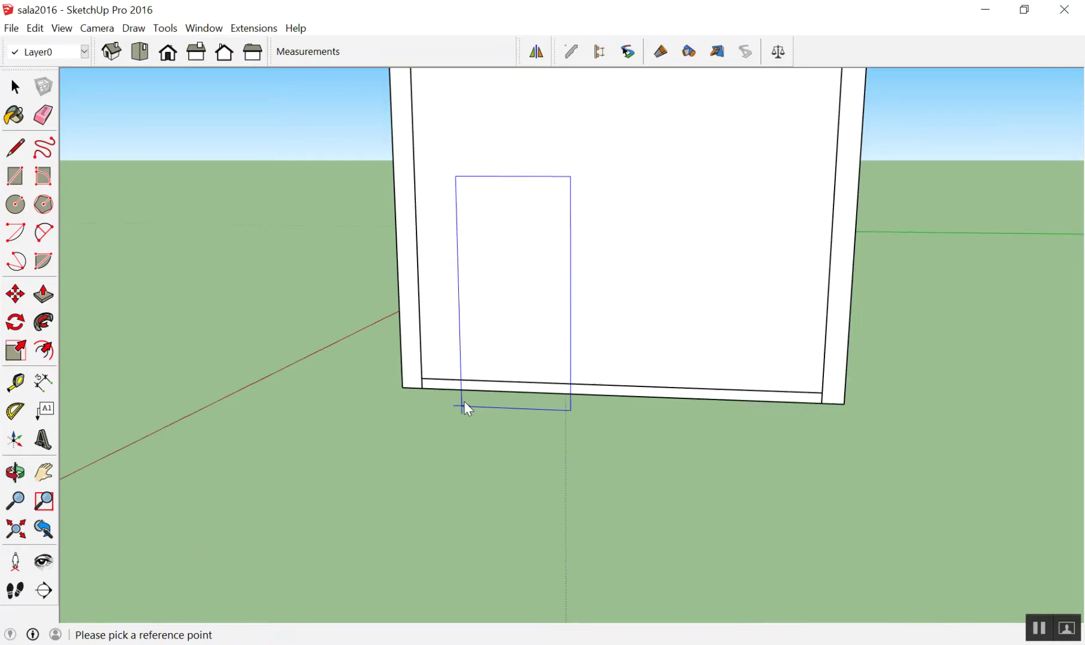
scroll(485, 356, "up", 2)
scroll(484, 356, "up", 1)
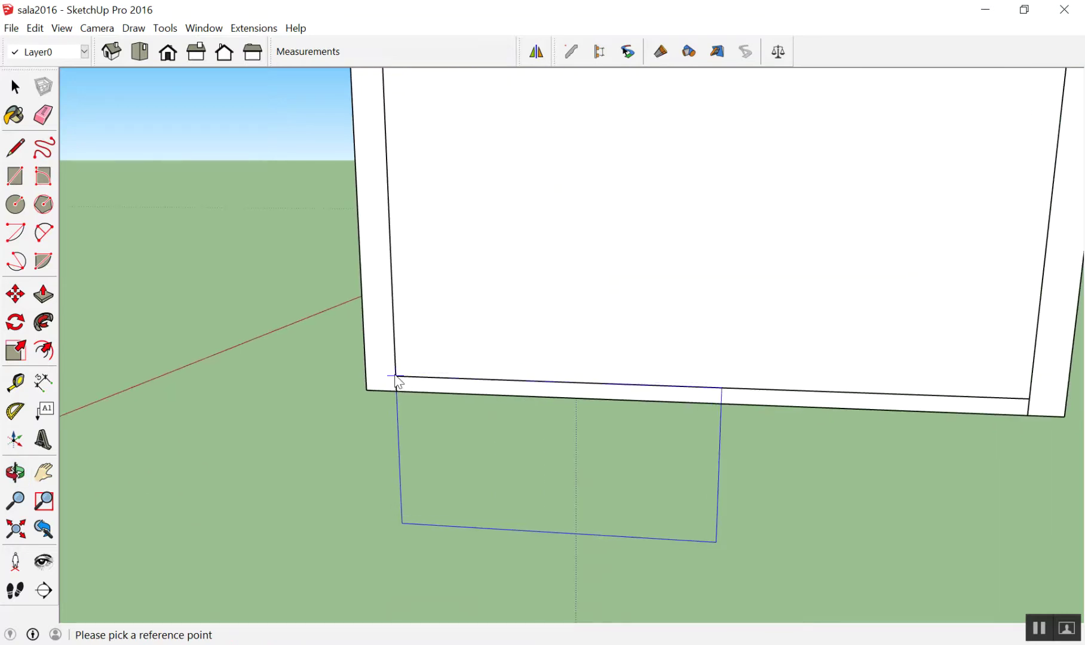
middle_click_drag(528, 286, 485, 368)
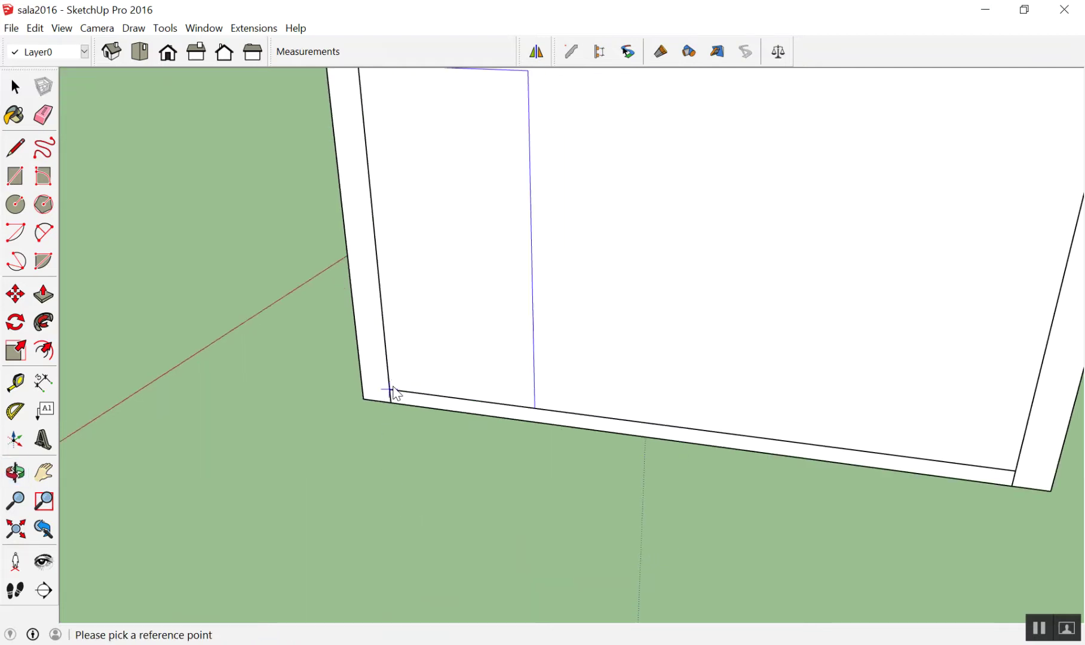
left_click(392, 390)
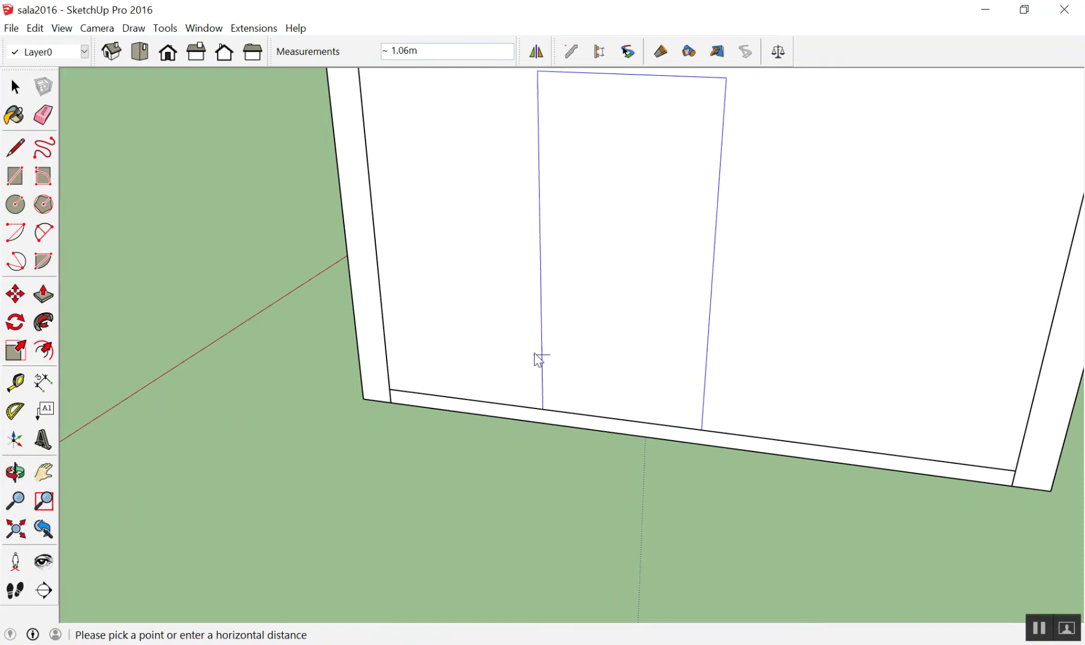
type("1")
left_click(594, 377)
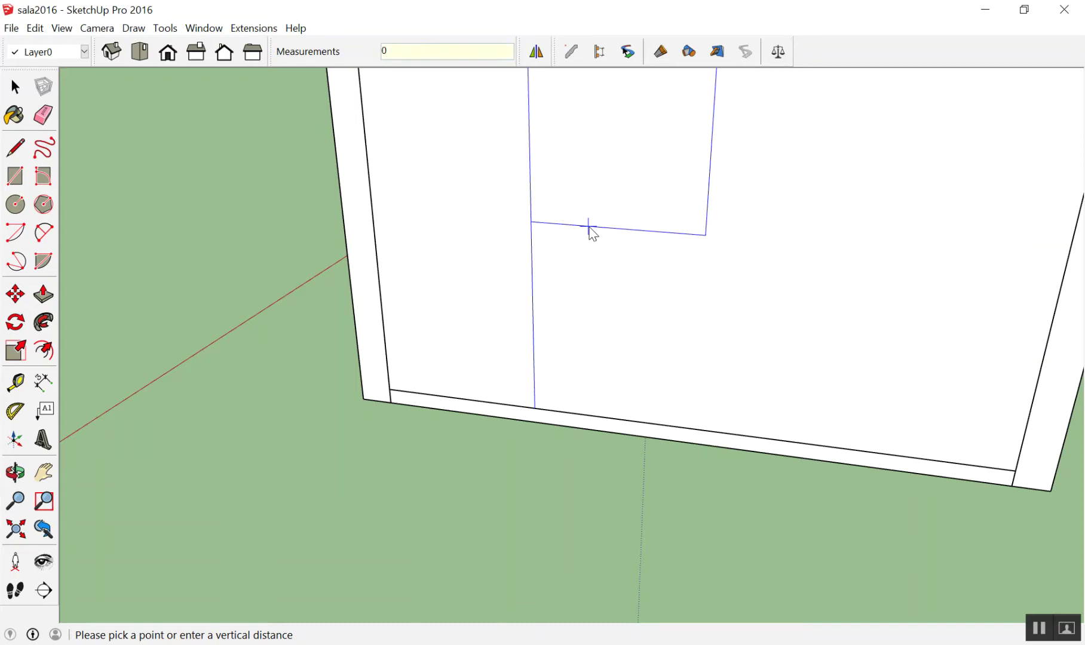
left_click(589, 227)
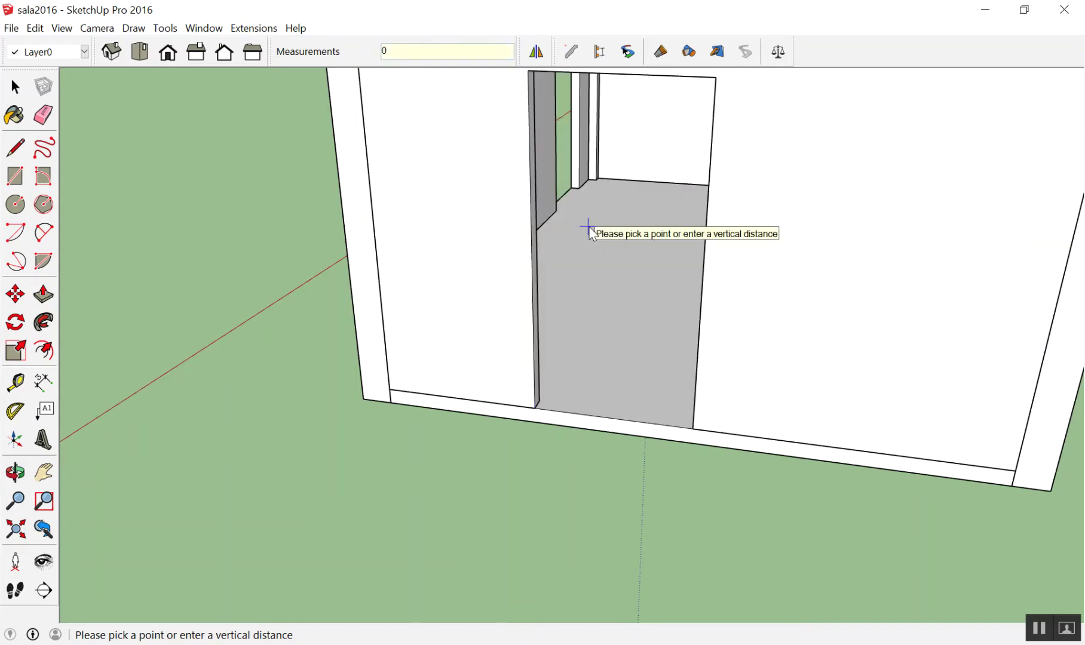
key("space")
mouse_move(601, 244)
middle_mouse_down()
mouse_move(868, 215)
mouse_move(674, 417)
mouse_move(630, 424)
mouse_move(835, 315)
mouse_move(630, 443)
mouse_move(582, 397)
mouse_move(775, 307)
mouse_move(412, 316)
mouse_move(186, 242)
mouse_move(594, 303)
mouse_move(625, 320)
mouse_move(605, 423)
middle_mouse_up()
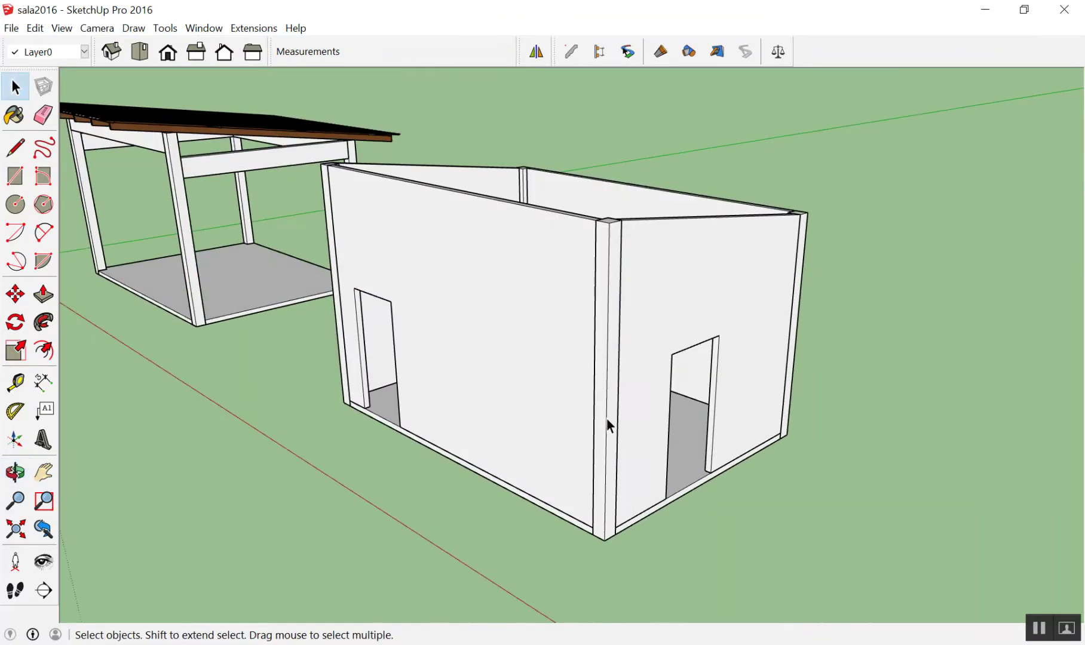
scroll(626, 427, "up", 4)
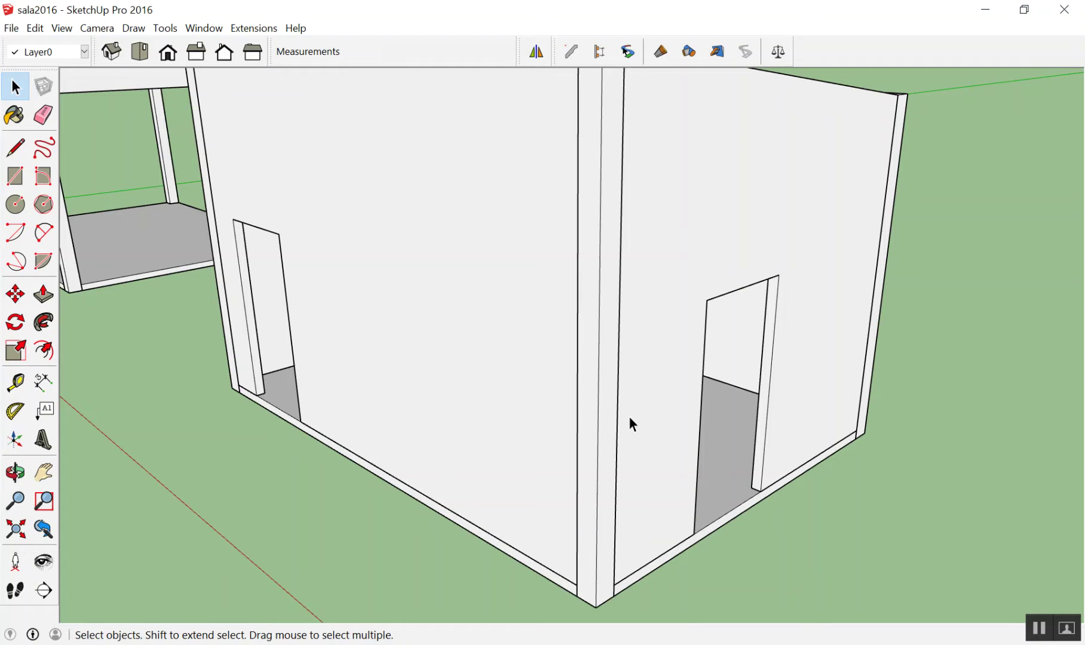
scroll(639, 378, "down", 4)
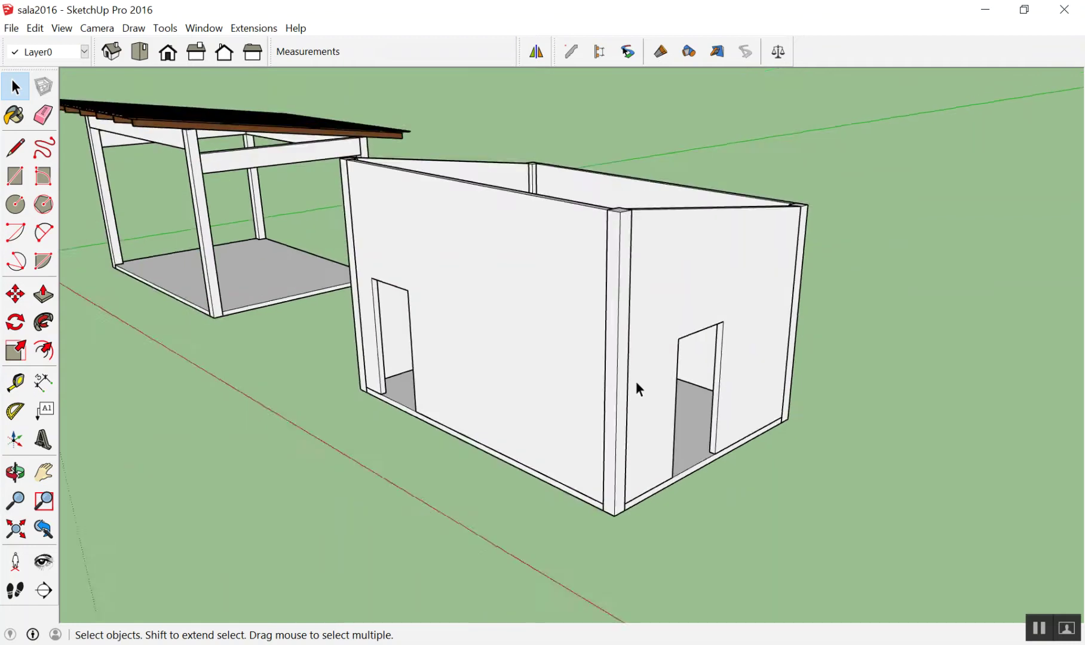
middle_click_drag(638, 378, 591, 437)
scroll(592, 438, "up", 3)
scroll(591, 441, "up", 2)
scroll(458, 502, "up", 2)
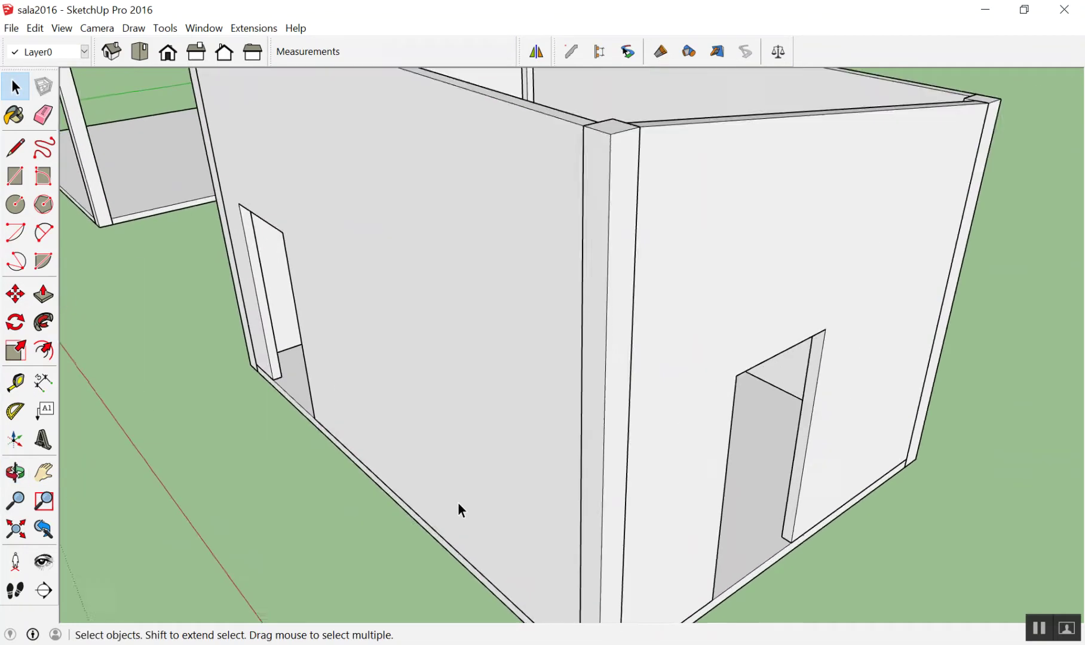
scroll(454, 504, "up", 1)
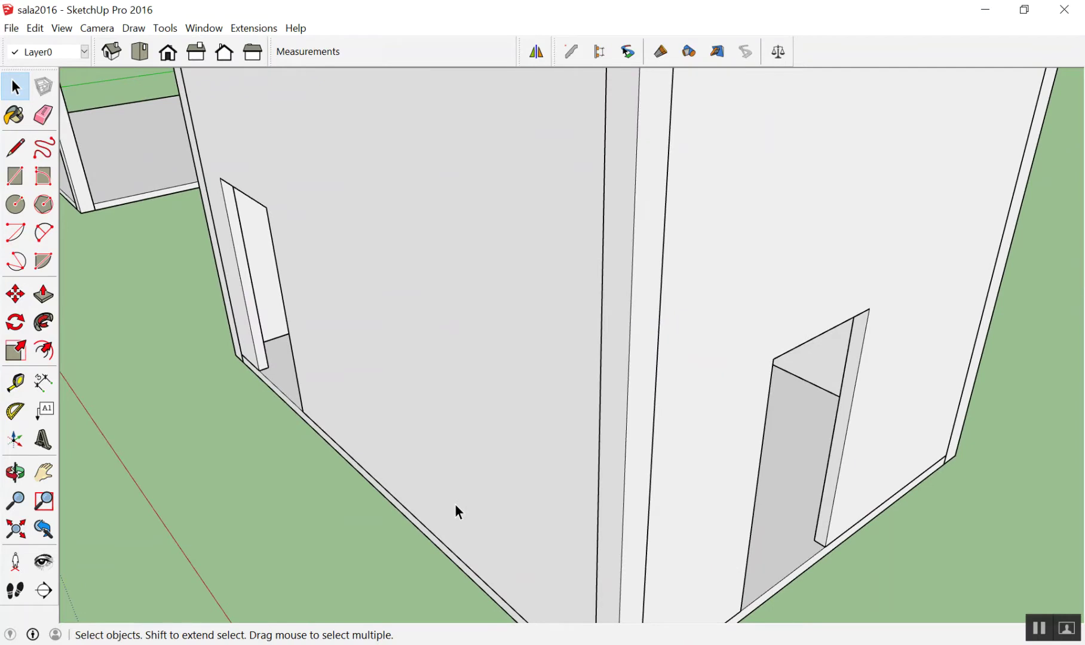
Step: Set the 1001bit wall opening to Width 2 and Height 1 and start creating it
key("alt+w")
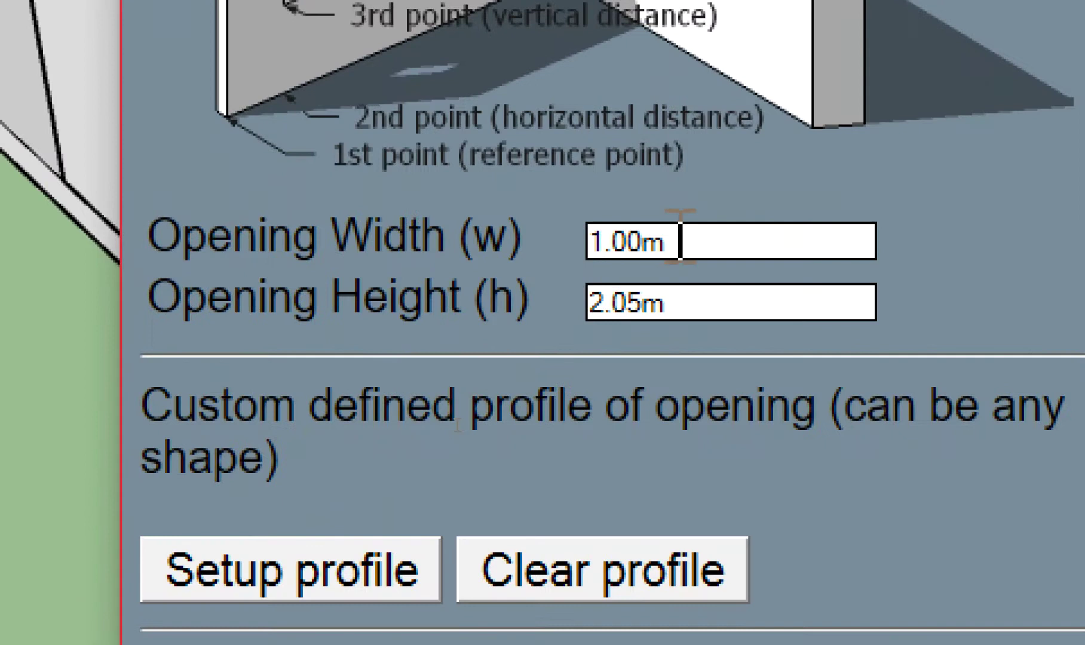
double_click(688, 239)
type("2")
double_click(743, 314)
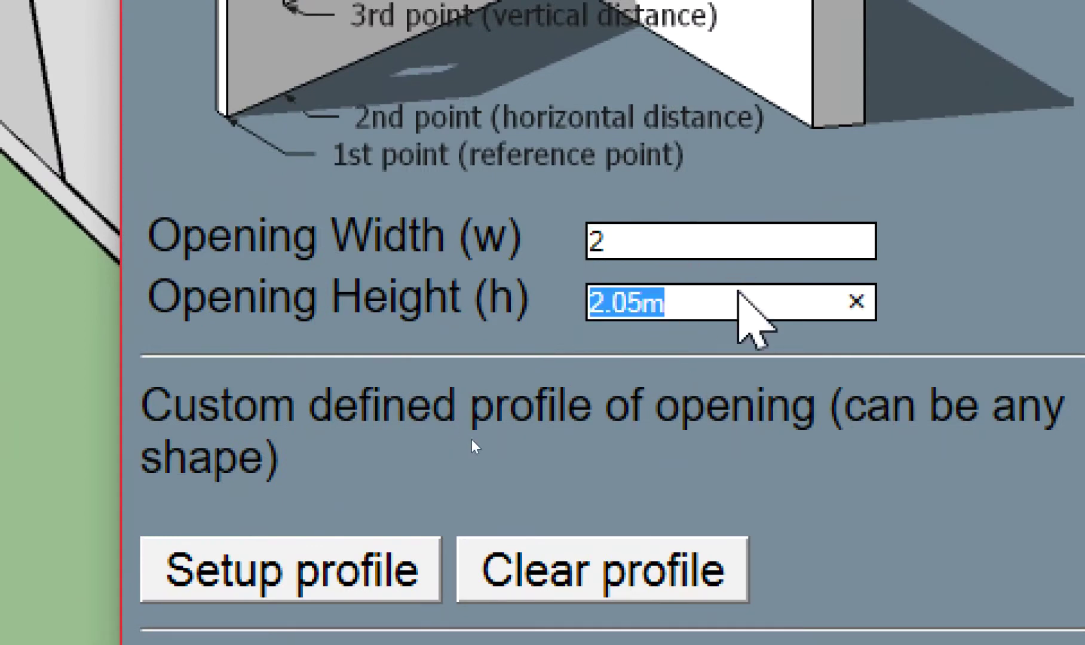
type("1")
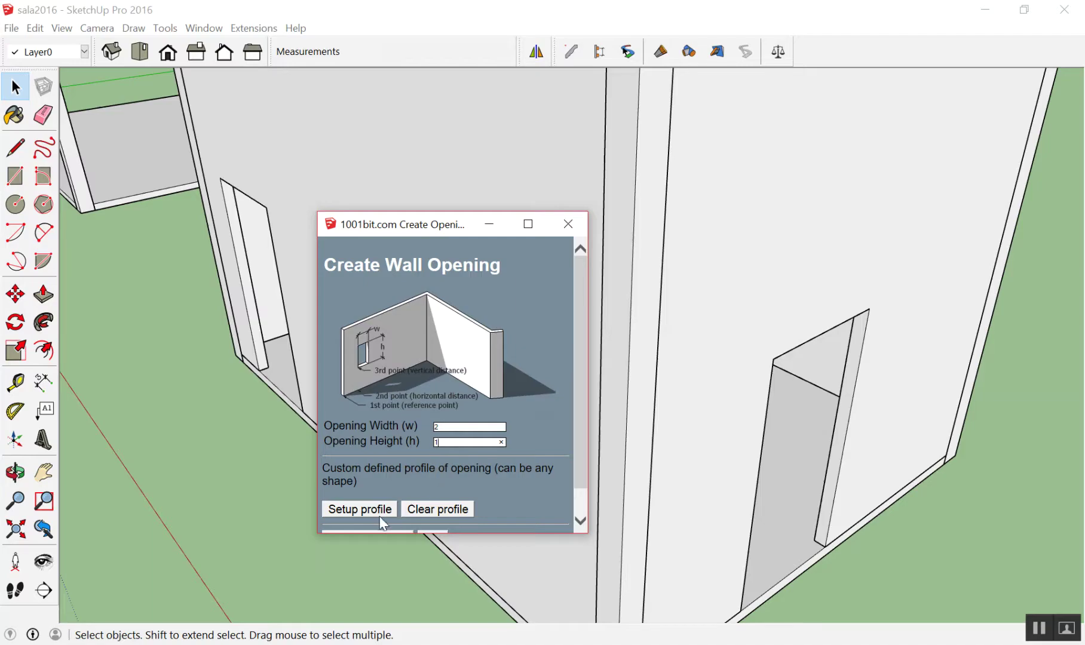
scroll(366, 511, "down", 1)
left_click(364, 510)
Step: Cut 2 m by 1 m window openings through two of the room's walls
mouse_move(360, 515)
middle_mouse_down()
mouse_move(407, 333)
mouse_move(442, 314)
middle_mouse_up()
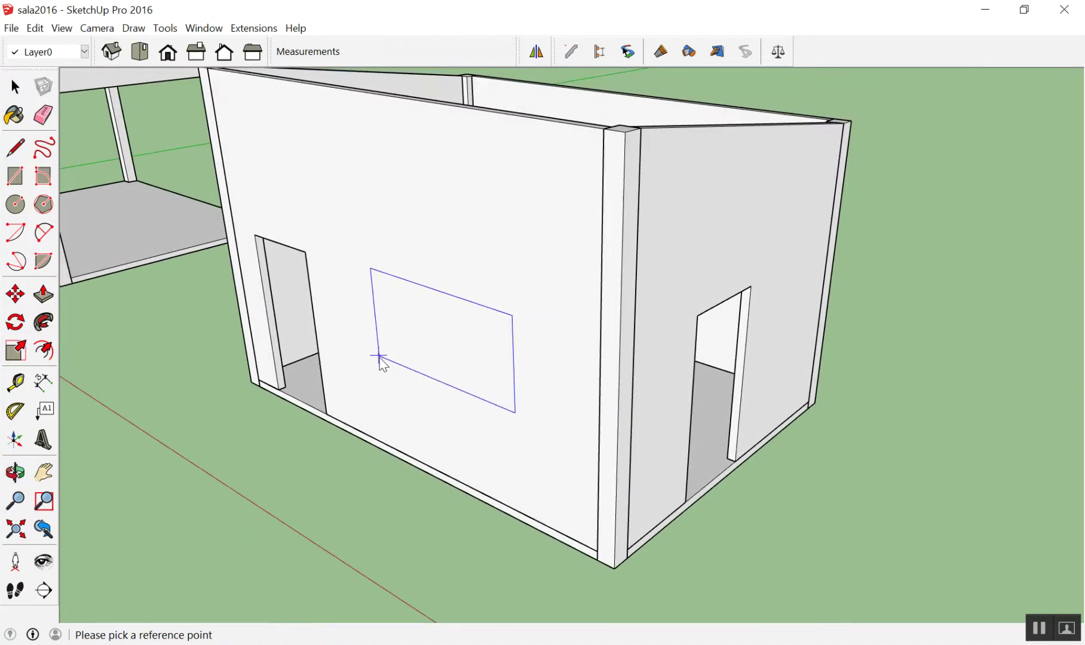
left_click(380, 358)
mouse_move(380, 357)
middle_mouse_down()
mouse_move(474, 338)
mouse_move(194, 347)
mouse_move(460, 341)
mouse_move(394, 339)
middle_mouse_up()
mouse_move(382, 290)
middle_mouse_down()
mouse_move(327, 289)
mouse_move(617, 142)
mouse_move(926, 227)
mouse_move(511, 310)
mouse_move(760, 324)
mouse_move(529, 425)
middle_mouse_up()
left_click(352, 239)
key("space")
mouse_move(435, 353)
middle_mouse_down()
mouse_move(530, 296)
mouse_move(763, 315)
mouse_move(557, 412)
middle_mouse_up()
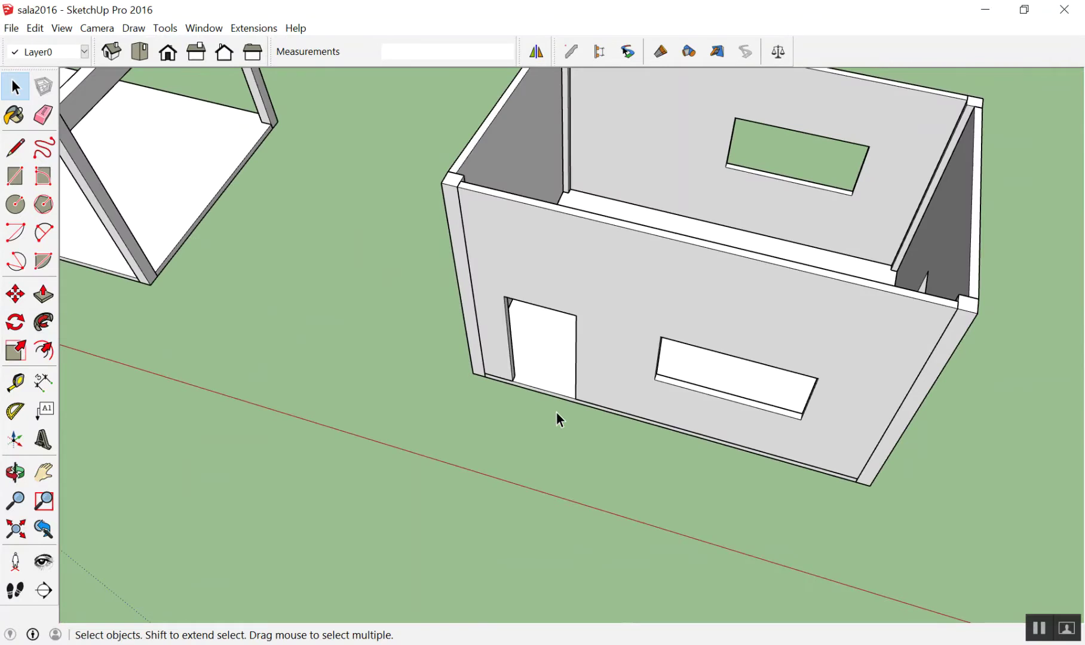
scroll(556, 412, "up", 2)
Step: Draw a circle on the ground in front of the doorway wall
key("c")
left_click(407, 411)
mouse_move(424, 426)
middle_mouse_down()
mouse_move(618, 436)
mouse_move(501, 460)
mouse_move(474, 543)
middle_mouse_up()
scroll(483, 453, "up", 2)
key("space")
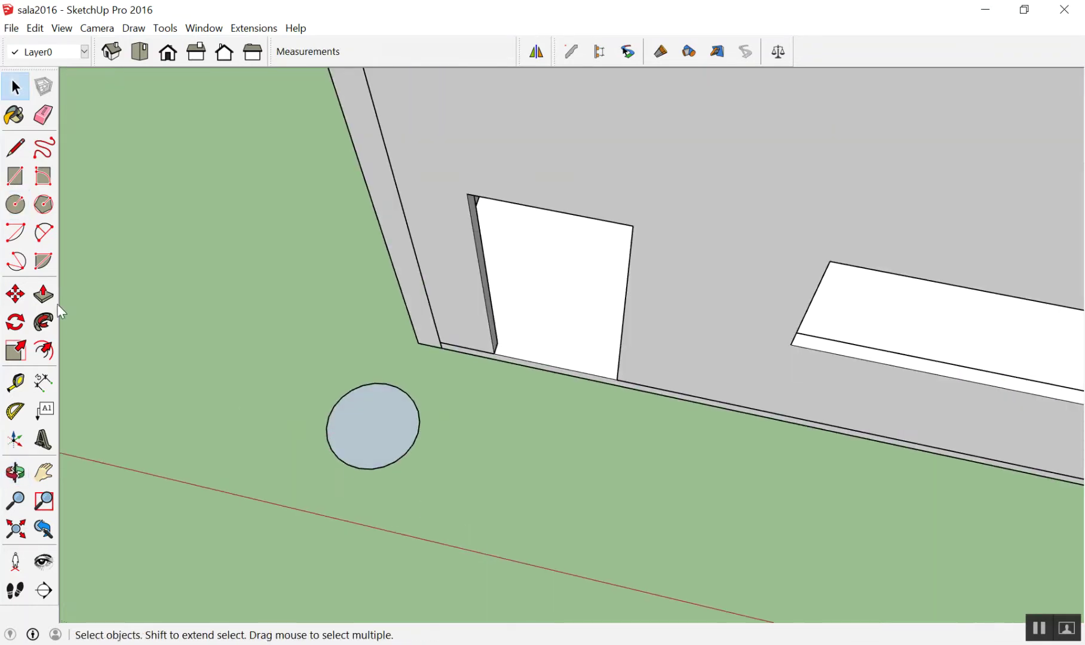
Step: Draw a short straight line on the ground beside the circle
left_click(15, 147)
left_click(543, 521)
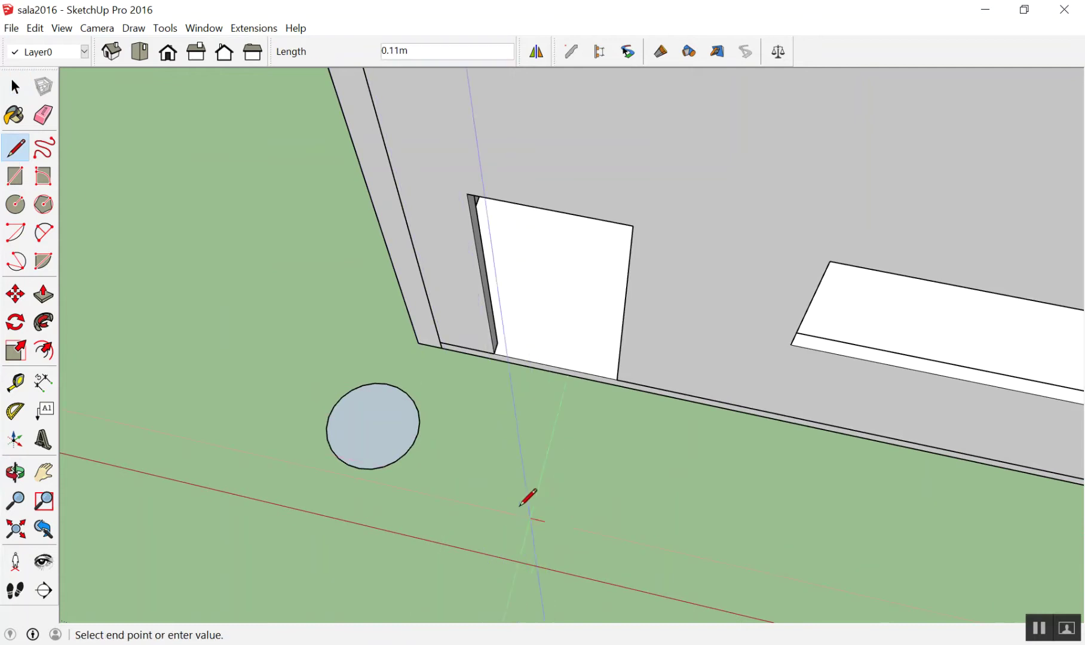
left_click(506, 484)
key("Escape")
key("space")
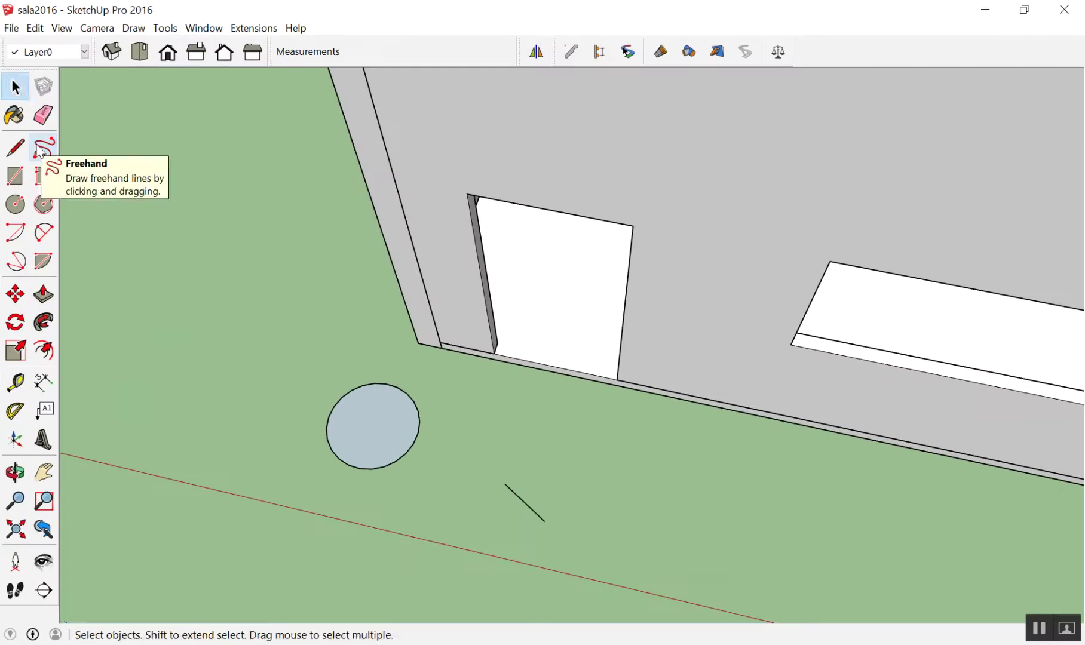
Step: Sketch a closed freehand heart shape on the ground
left_click(39, 145)
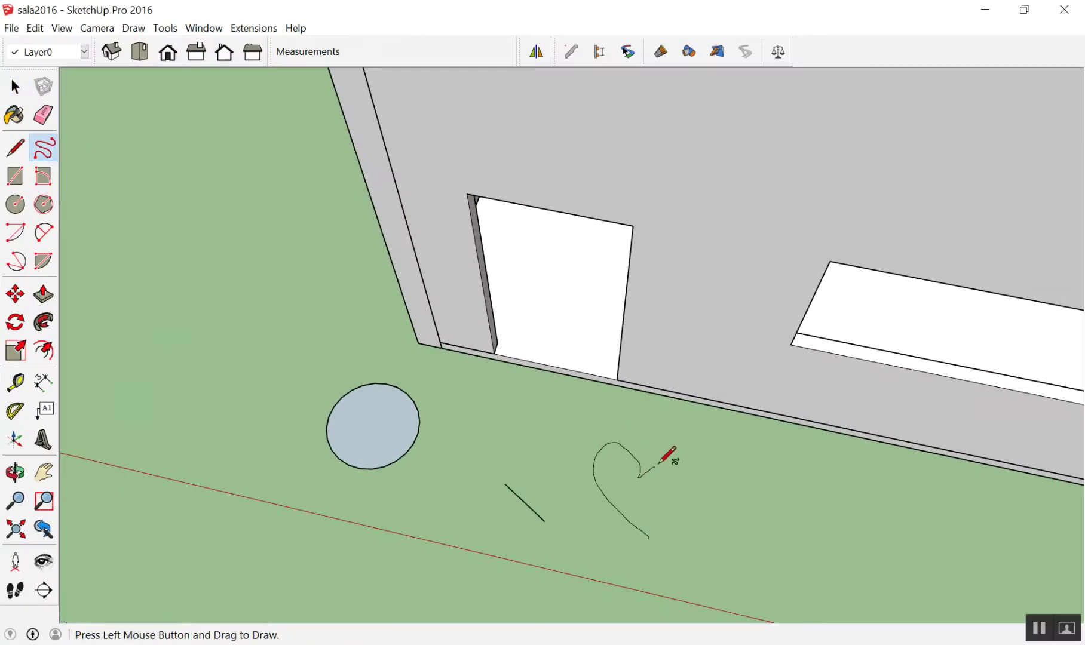
left_click_drag(669, 510, 594, 538)
key("space")
scroll(641, 543, "up", 2)
scroll(635, 552, "up", 2)
Step: Erase the stray tail below the heart and the short diagonal line
key("e")
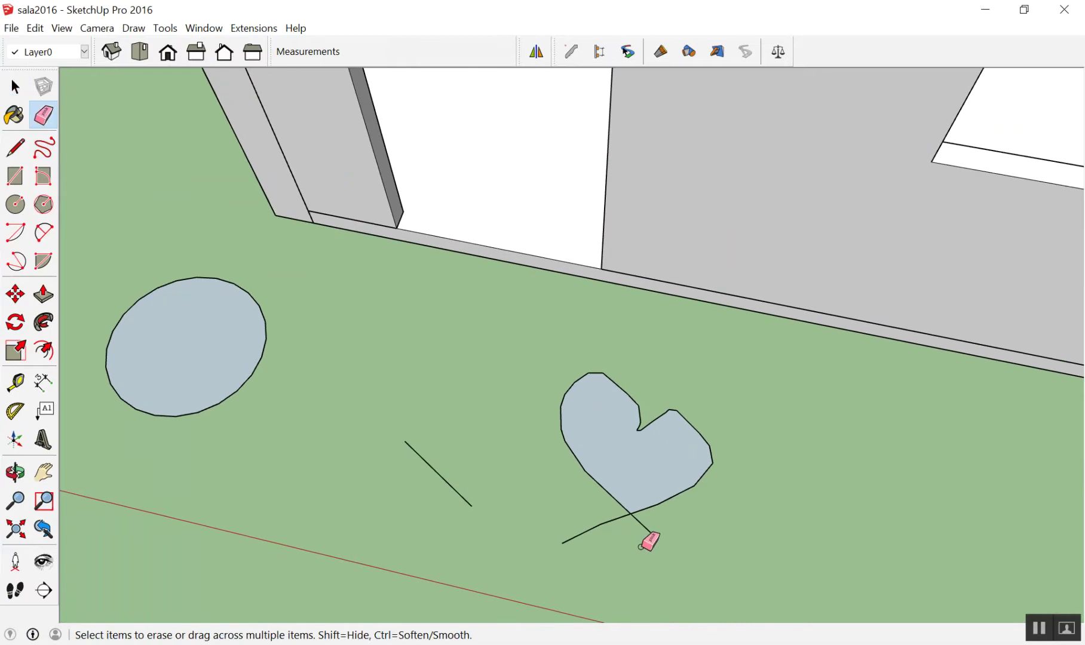
left_click(657, 530)
left_click(441, 485)
scroll(556, 460, "down", 3)
key("space")
scroll(477, 494, "down", 2)
Step: Orbit and zoom around the room to reframe the view
middle_click_drag(477, 494, 378, 332)
scroll(407, 390, "up", 3)
scroll(589, 385, "up", 3)
scroll(584, 349, "up", 1)
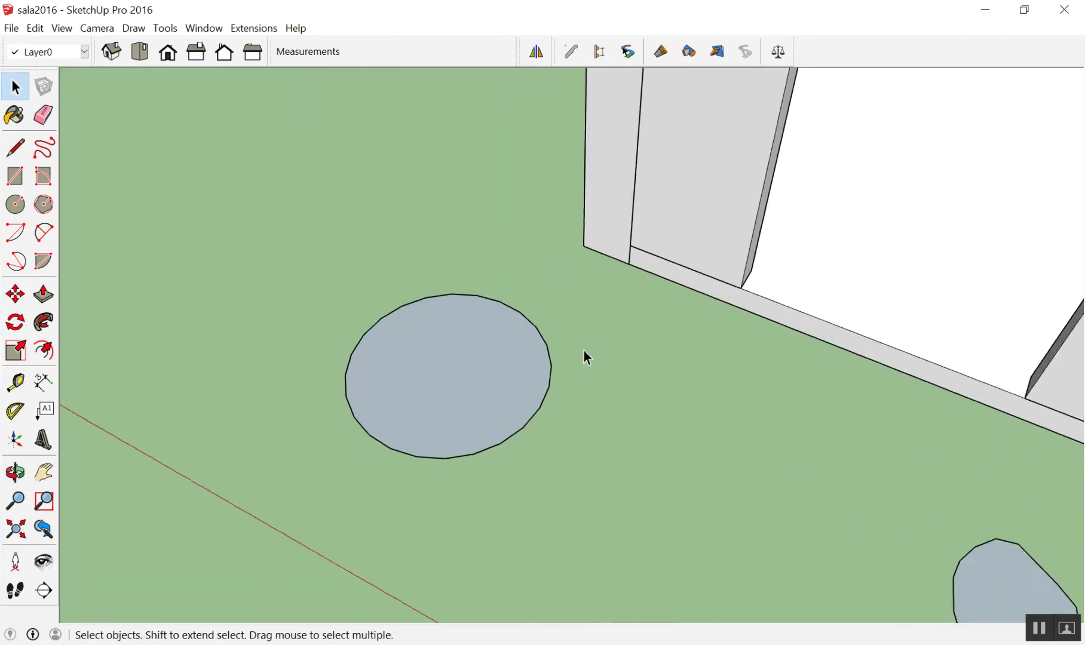
scroll(579, 337, "down", 3)
scroll(578, 334, "down", 2)
scroll(562, 286, "down", 3)
scroll(769, 311, "up", 4)
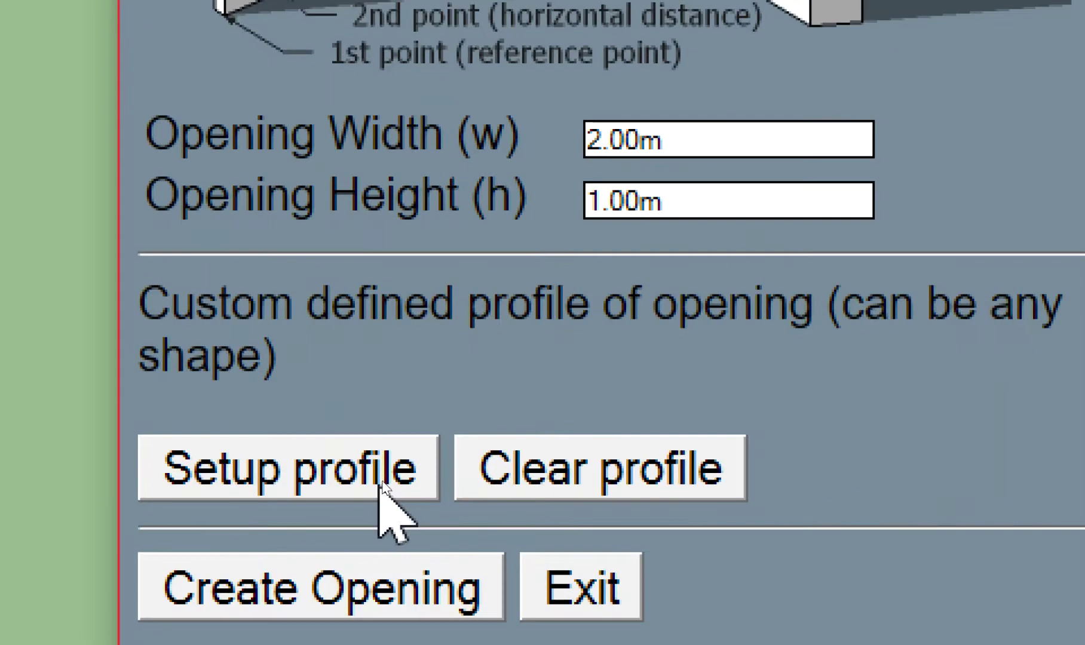
Step: Load the ground circle as the custom opening profile
left_click(381, 485)
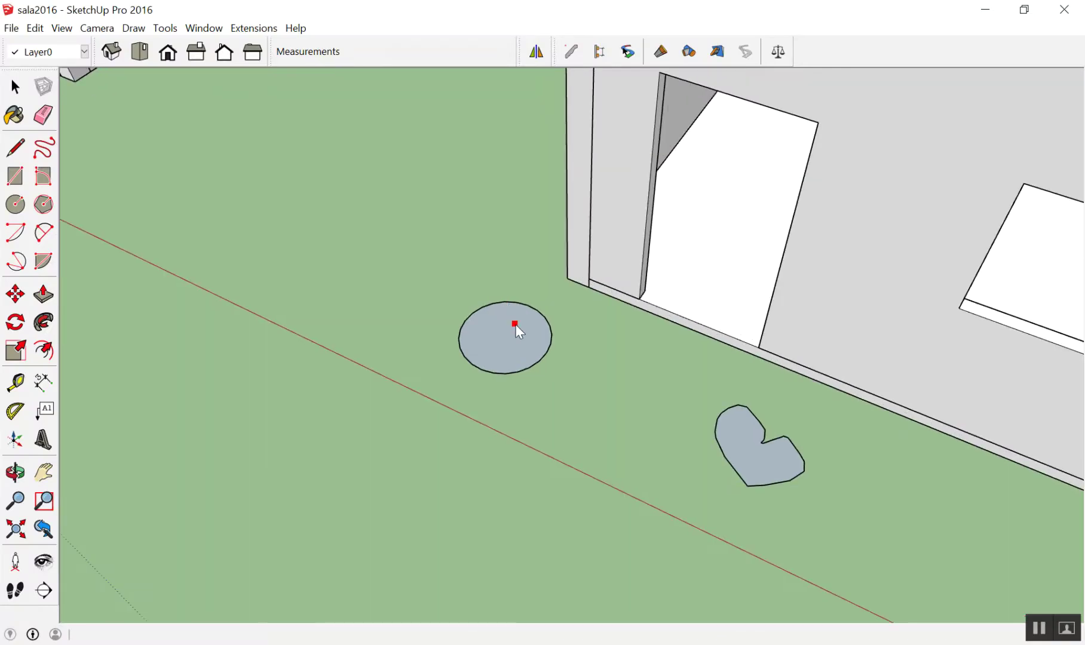
scroll(516, 325, "up", 2)
scroll(516, 324, "up", 1)
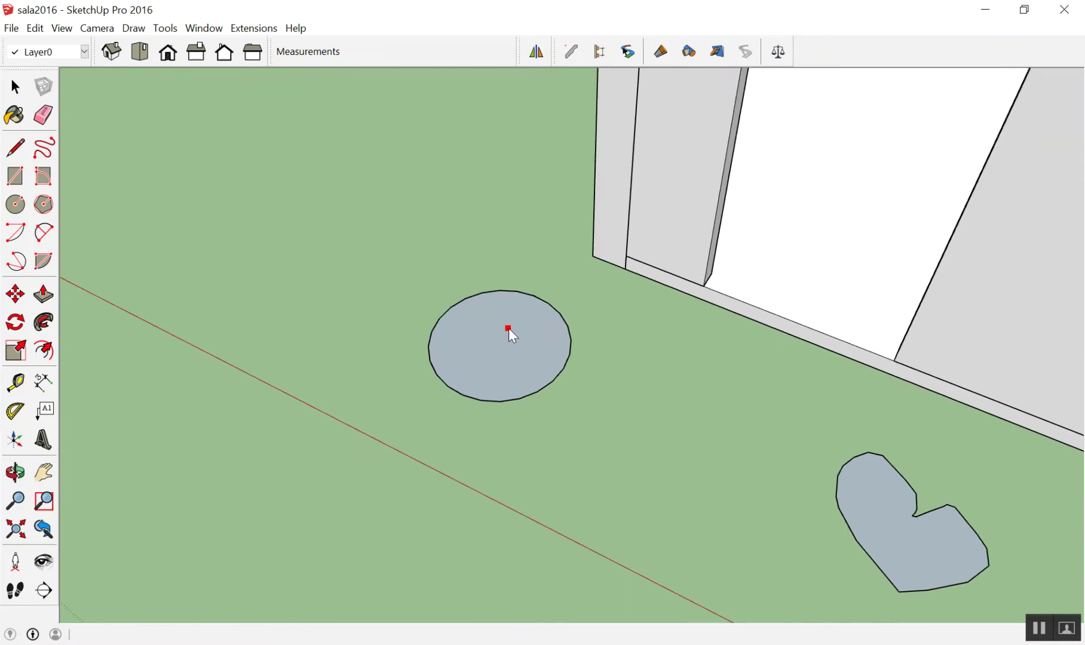
left_click(508, 327)
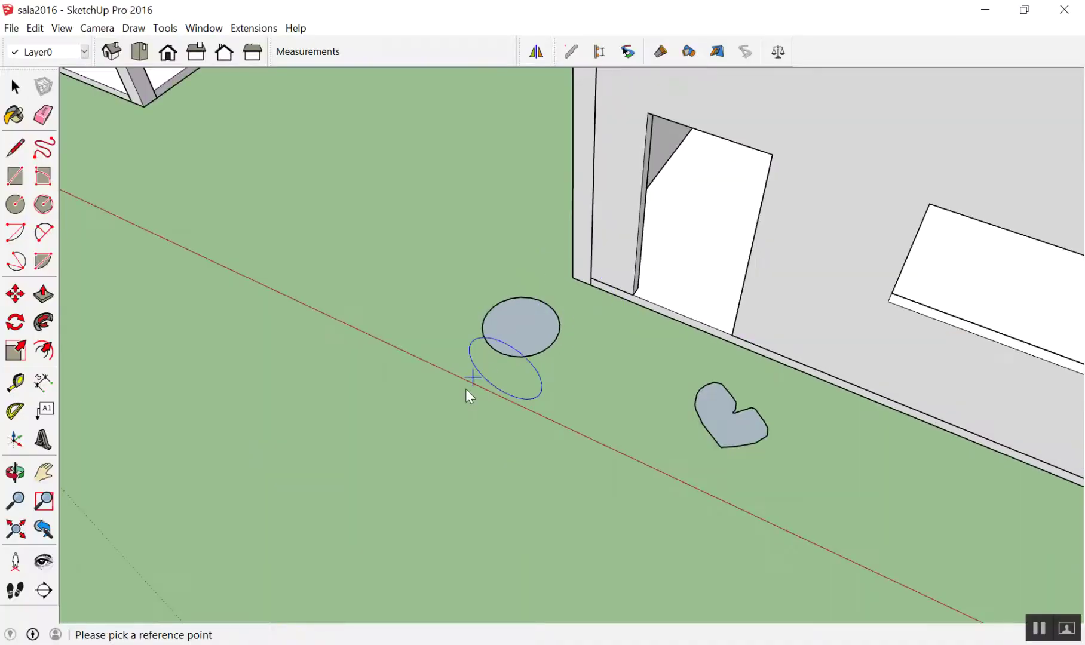
scroll(466, 390, "down", 3)
scroll(659, 162, "up", 3)
Step: Cut the round opening through the wall above the doorway
left_click(540, 234)
mouse_move(801, 343)
middle_mouse_down()
mouse_move(532, 467)
mouse_move(698, 358)
mouse_move(608, 368)
middle_mouse_up()
scroll(358, 472, "down", 1)
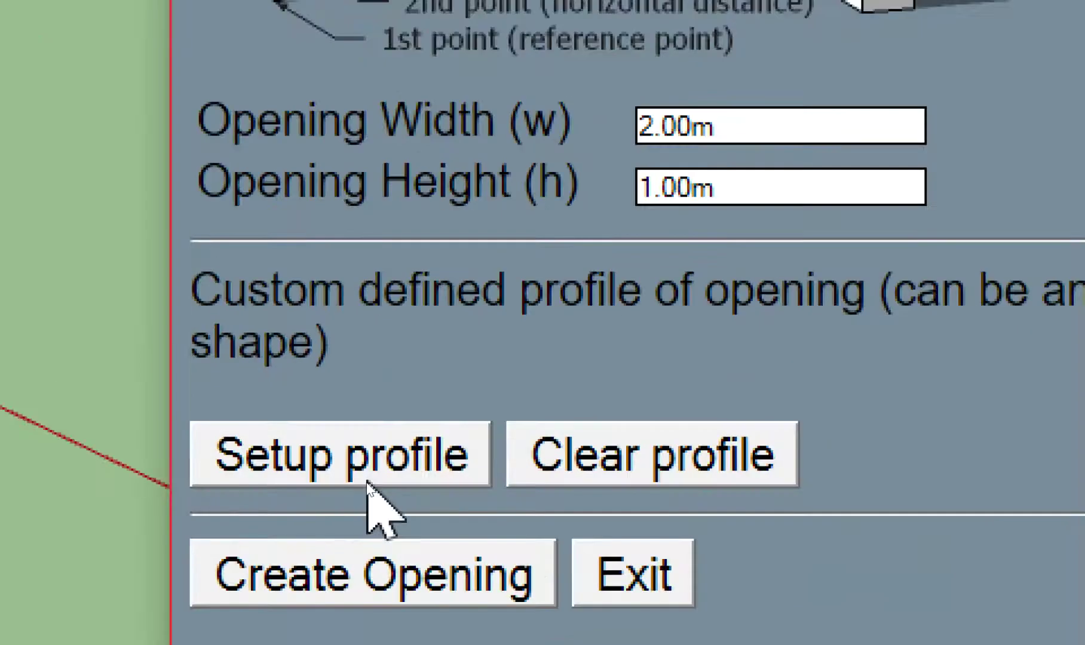
left_click(367, 481)
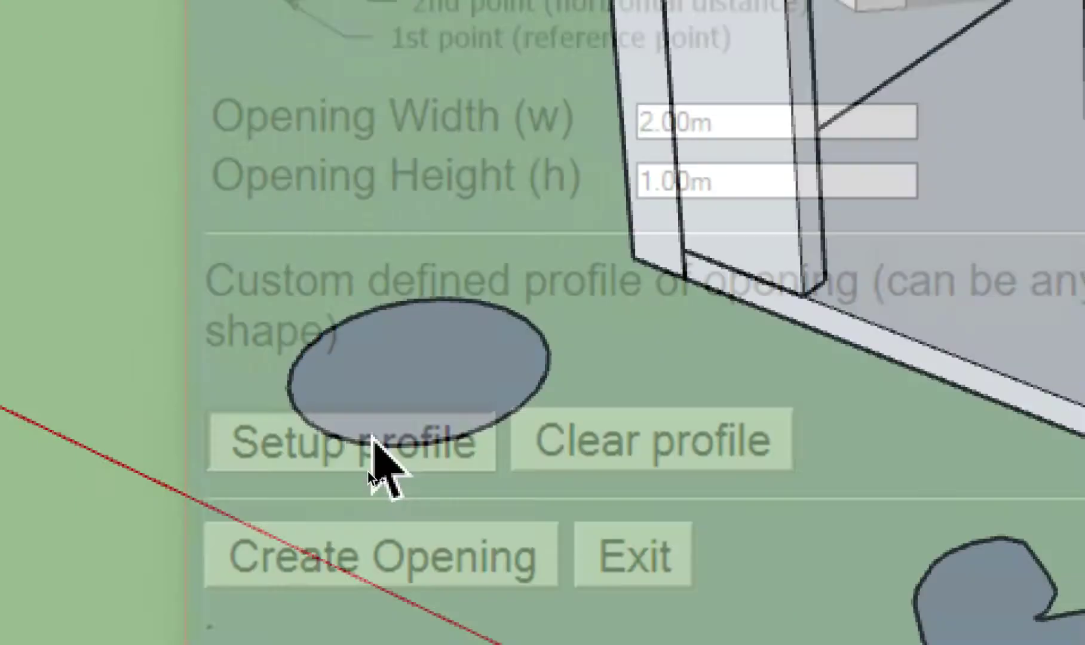
Step: Pick the freehand heart as the new opening profile
scroll(524, 514, "up", 2)
scroll(520, 538, "up", 2)
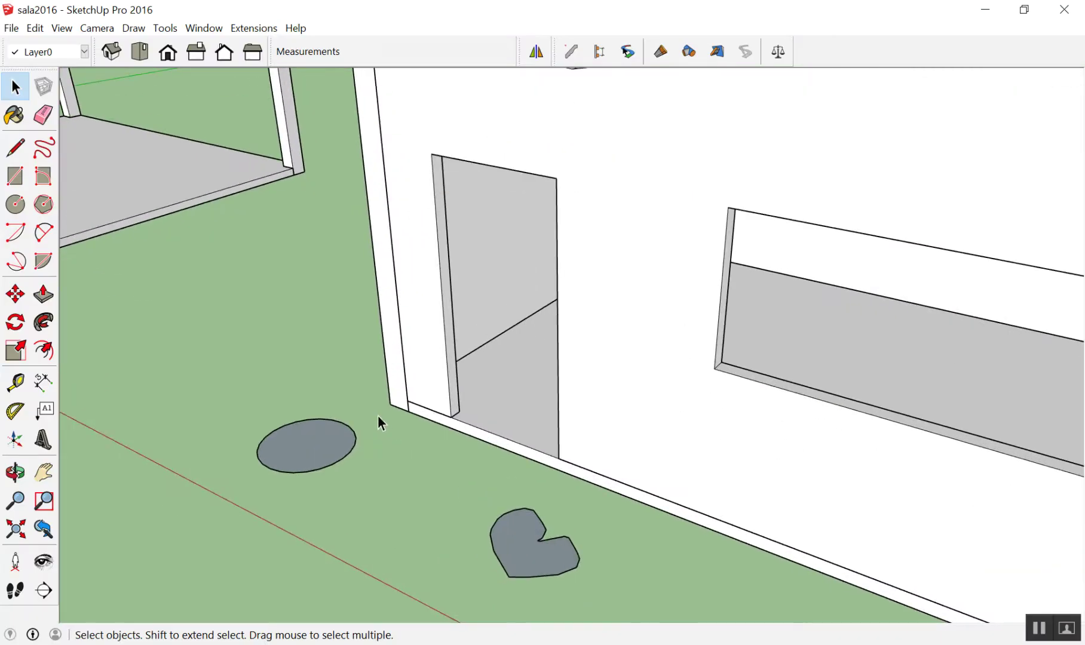
left_click(371, 509)
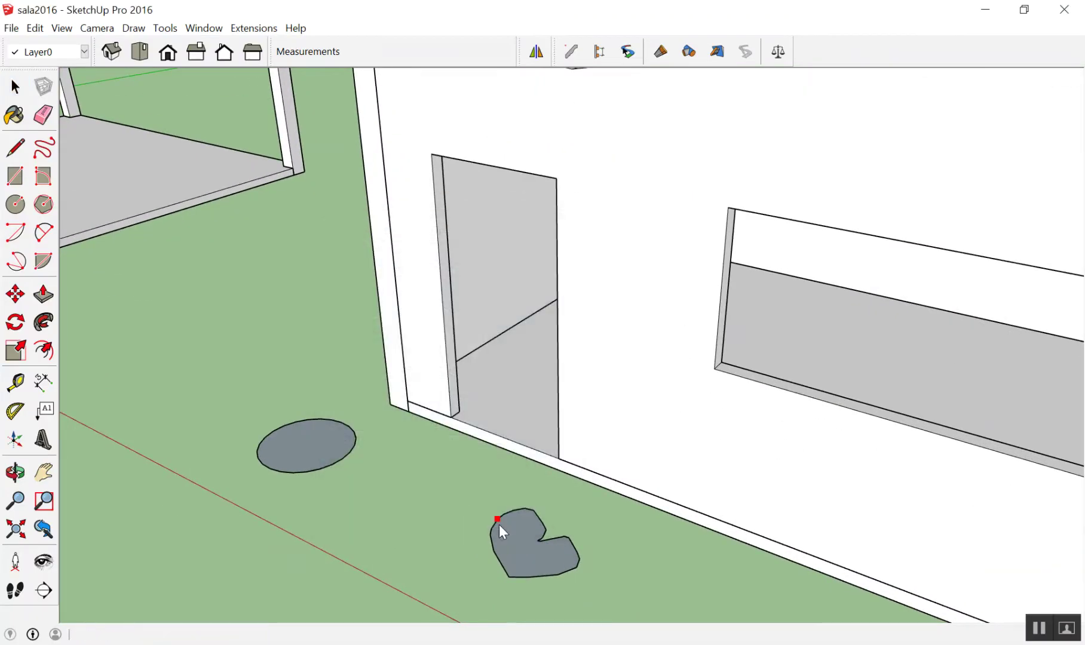
left_click(520, 539)
Step: Cut the first heart-shaped opening through the front wall
scroll(523, 490, "down", 5)
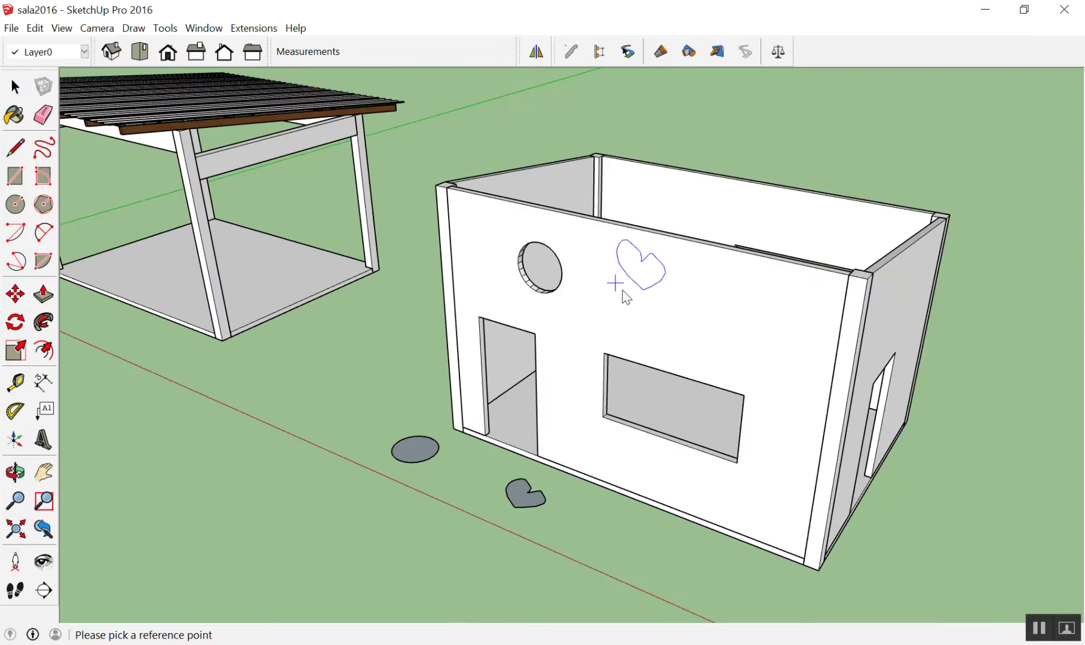
middle_click_drag(618, 286, 812, 192)
scroll(726, 232, "up", 2)
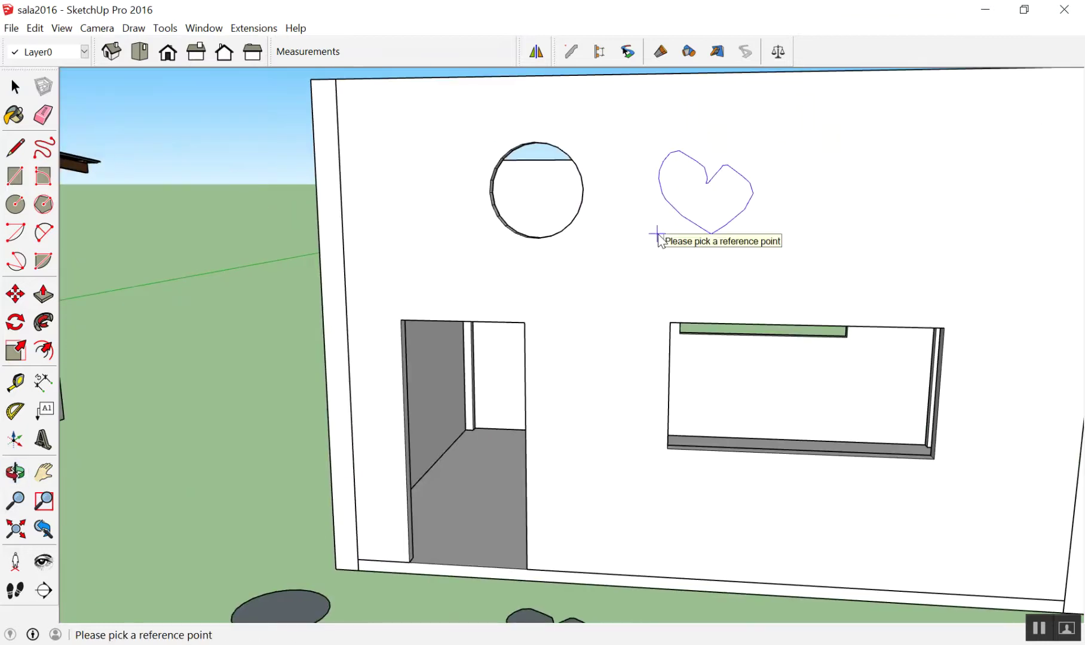
left_click(656, 234)
left_click(792, 225)
middle_click_drag(792, 225, 645, 313)
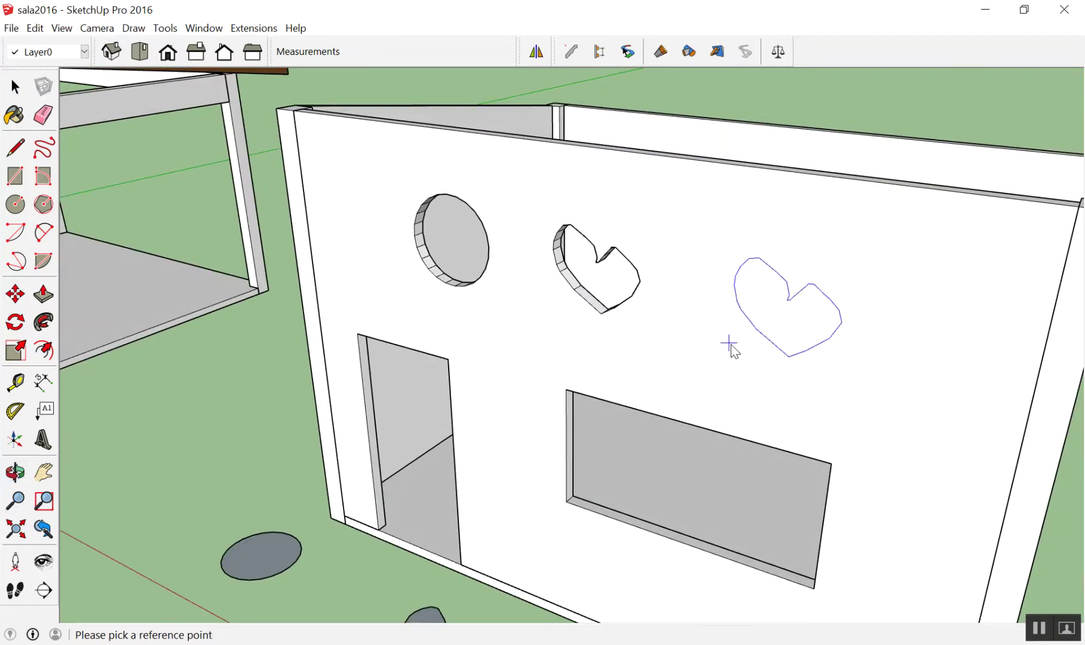
Step: Cut several more heart-shaped openings into the front wall
scroll(727, 347, "down", 5)
mouse_move(787, 314)
middle_mouse_down()
mouse_move(405, 361)
mouse_move(485, 310)
middle_mouse_up()
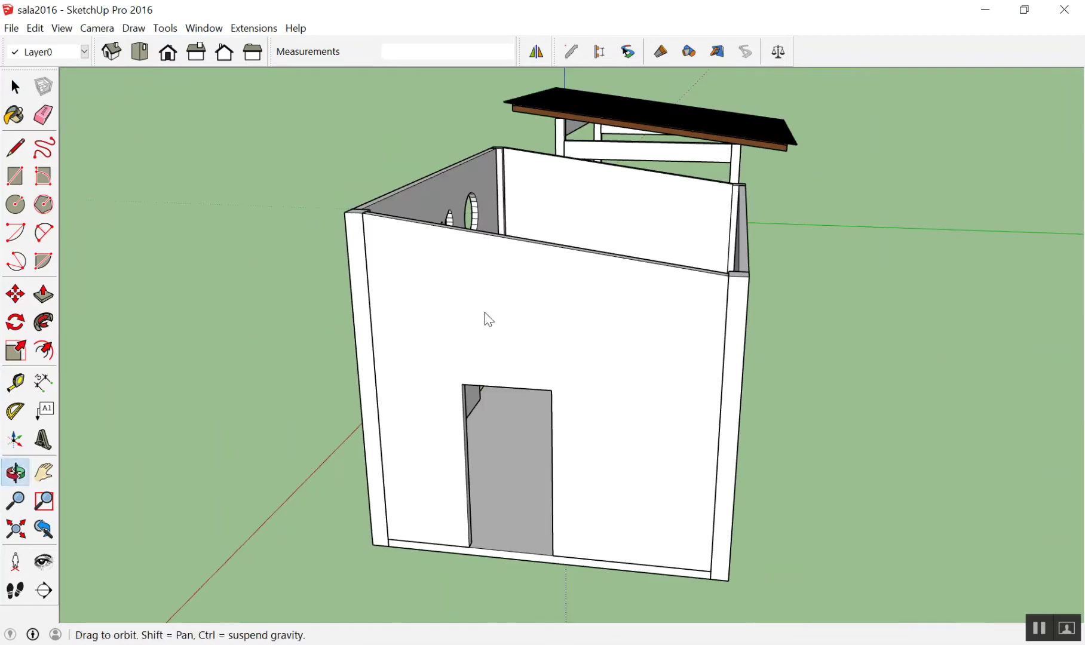
left_click(428, 345)
left_click(560, 360)
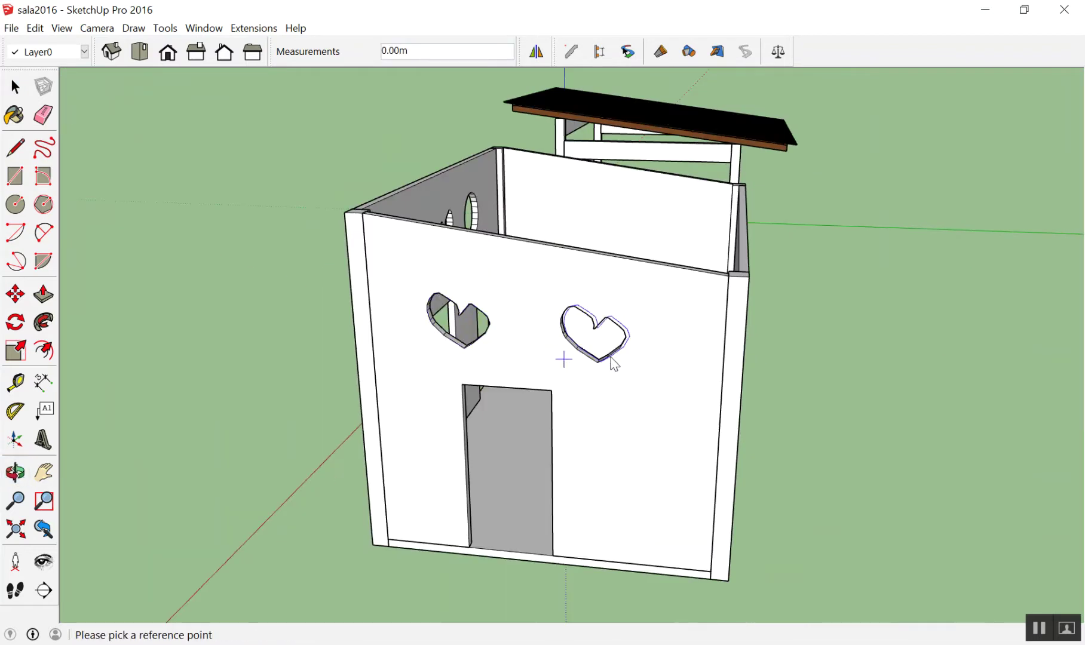
middle_click_drag(561, 360, 410, 371)
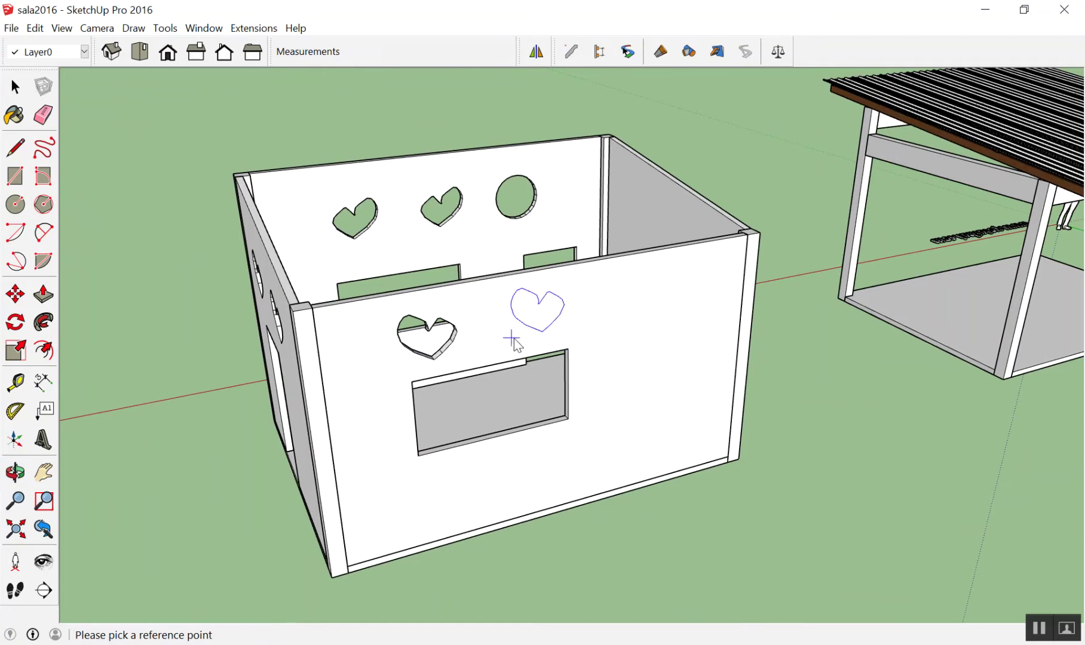
left_click(520, 342)
left_click(638, 327)
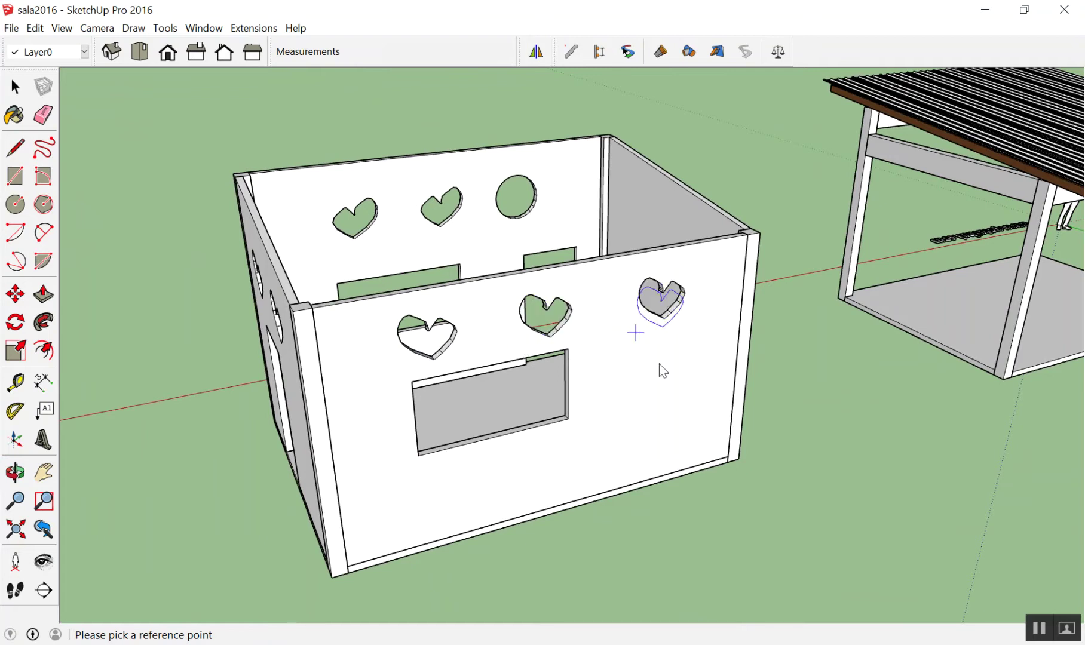
scroll(661, 369, "down", 3)
Step: Orbit and zoom to inspect the enclosure from another side
mouse_move(667, 371)
middle_mouse_down()
mouse_move(1075, 438)
mouse_move(909, 318)
middle_mouse_up()
scroll(778, 187, "up", 2)
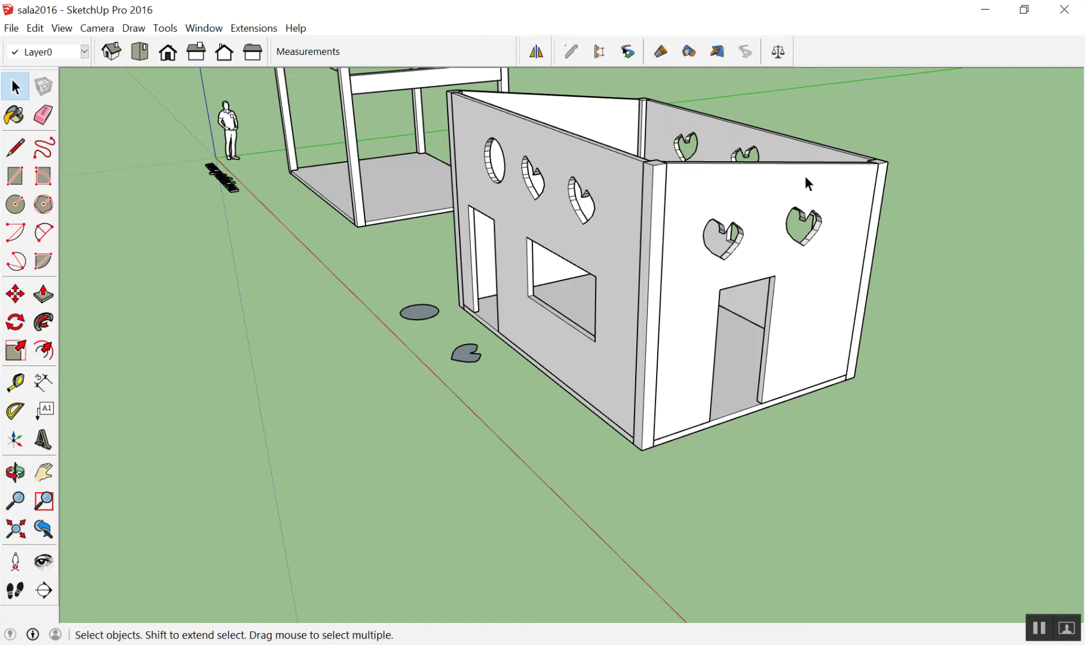
scroll(860, 153, "up", 1)
scroll(882, 127, "up", 2)
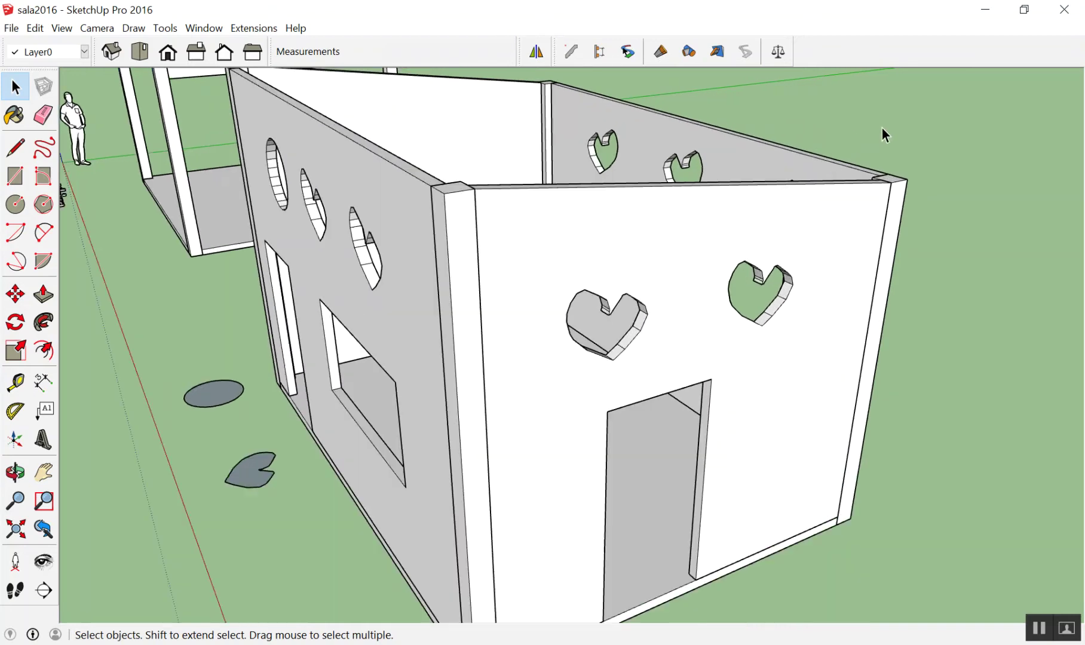
scroll(834, 130, "down", 1)
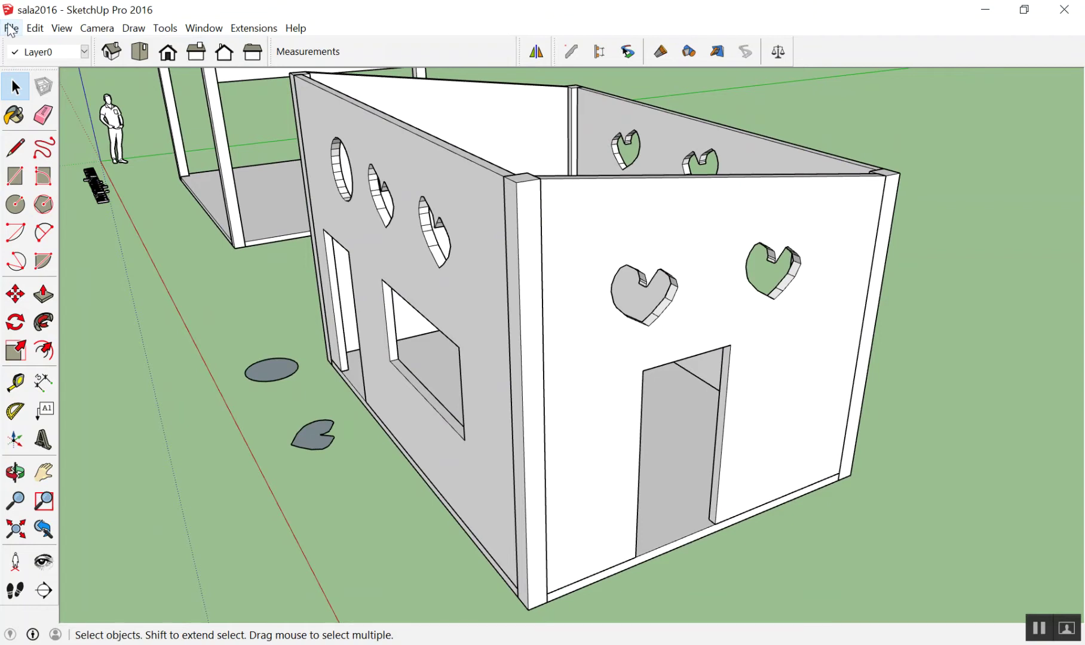
scroll(612, 263, "down", 3)
mouse_move(537, 298)
middle_mouse_down()
mouse_move(612, 263)
mouse_move(644, 431)
mouse_move(512, 388)
middle_mouse_up()
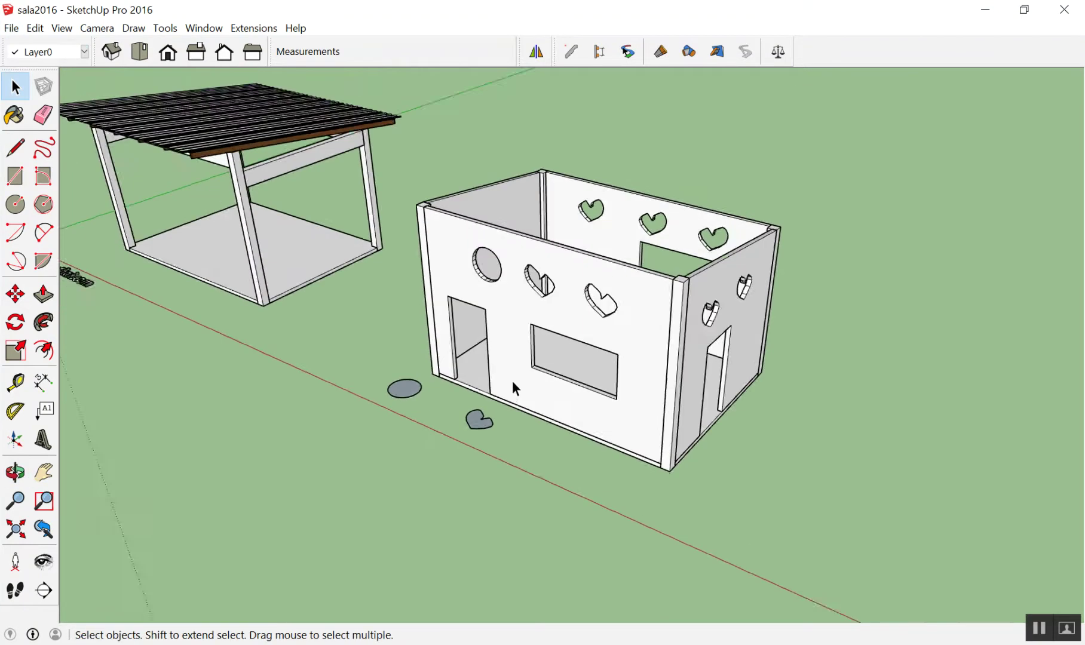
scroll(512, 382, "up", 2)
scroll(511, 361, "up", 2)
scroll(495, 379, "up", 2)
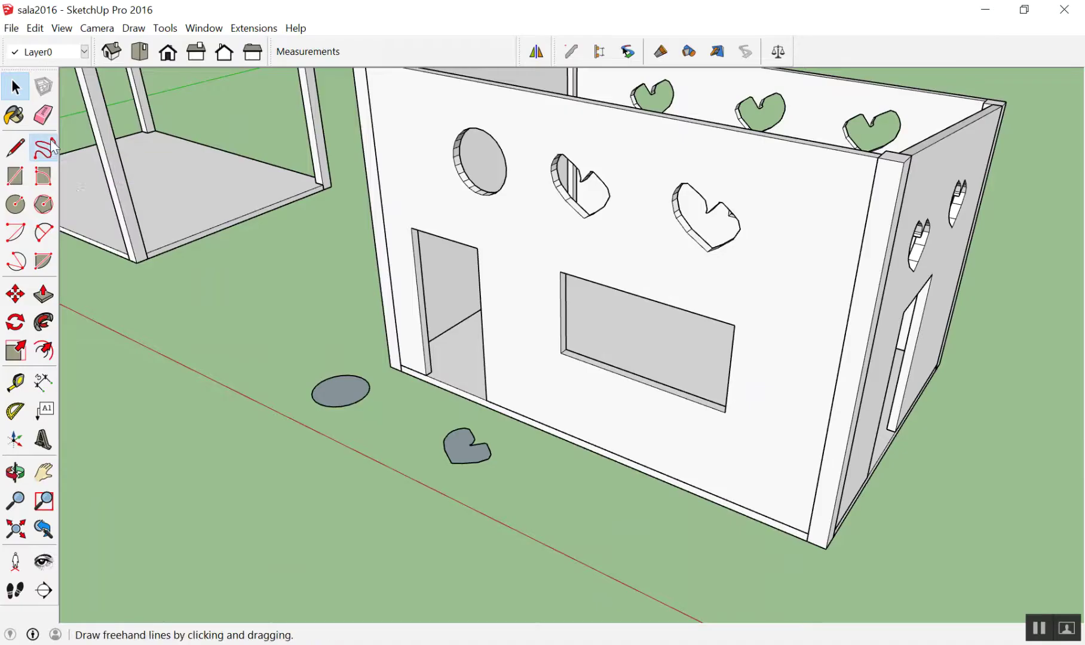
Step: Draw a closed club-shaped freehand blob on the ground beside the wall
left_click(43, 147)
middle_click_drag(359, 299, 409, 359)
scroll(409, 382, "up", 2)
scroll(400, 390, "up", 2)
scroll(399, 412, "up", 3)
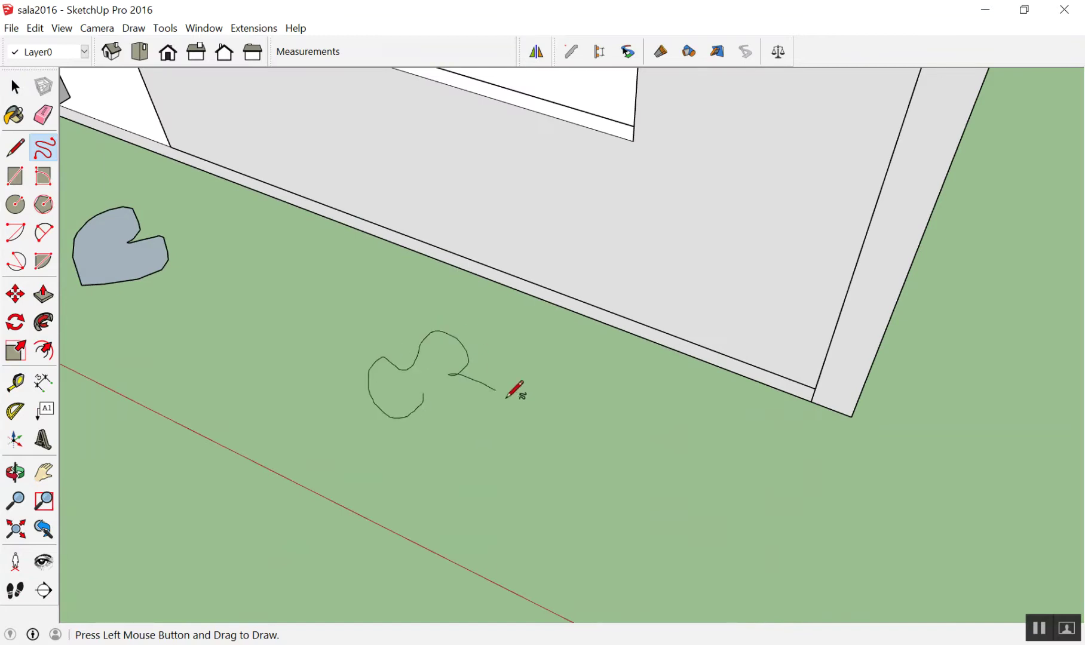
left_click_drag(397, 426, 416, 408)
scroll(521, 434, "down", 3)
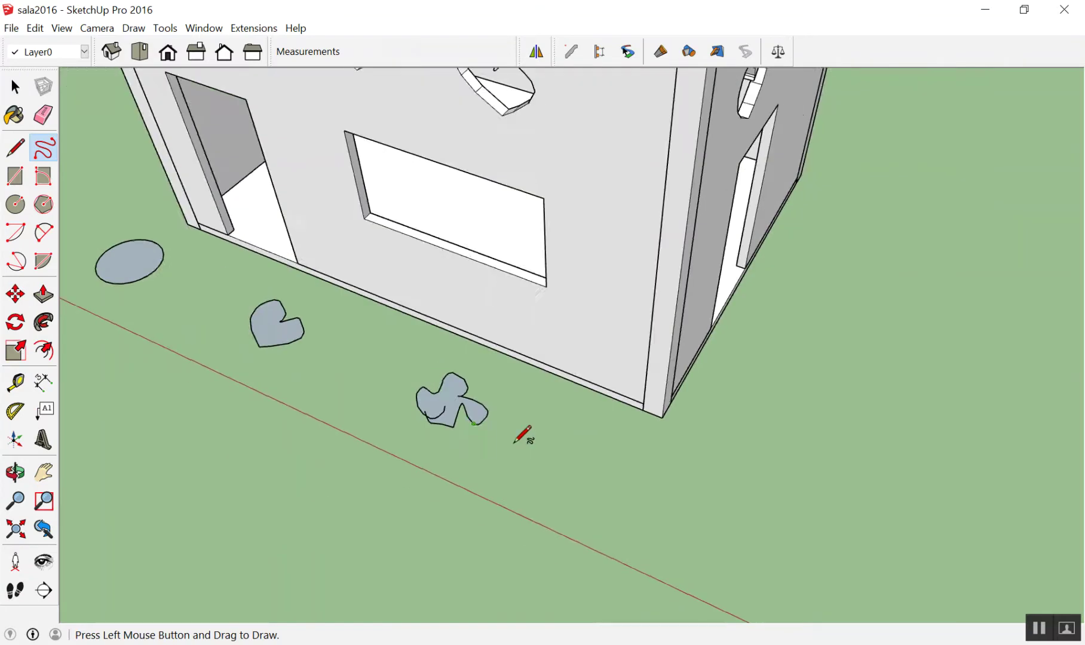
scroll(560, 482, "up", 3)
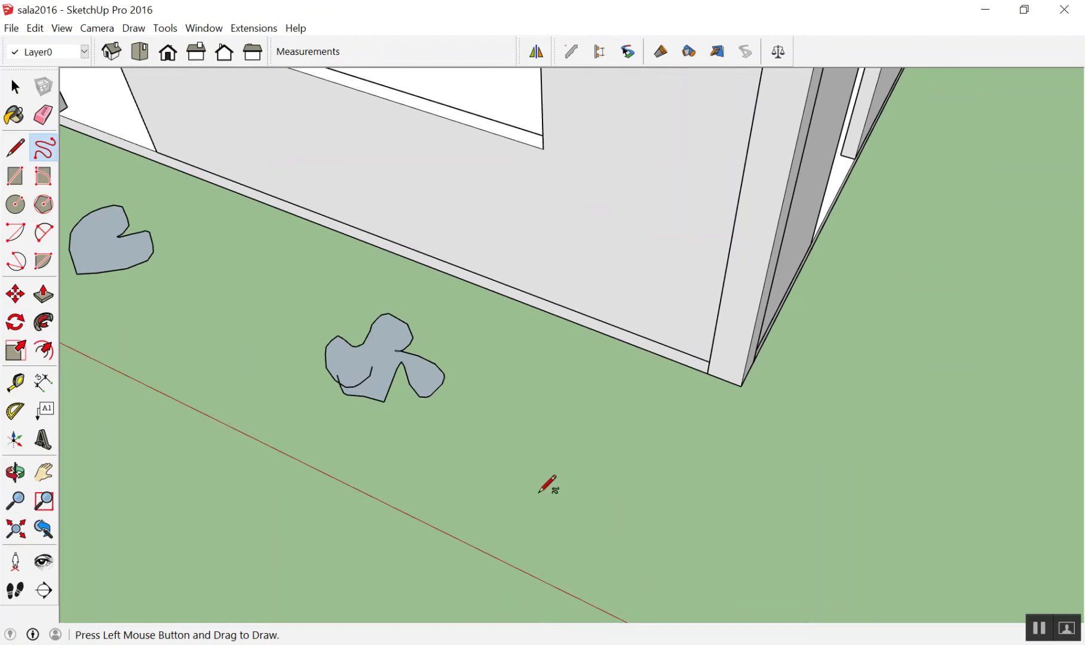
scroll(545, 407, "down", 1)
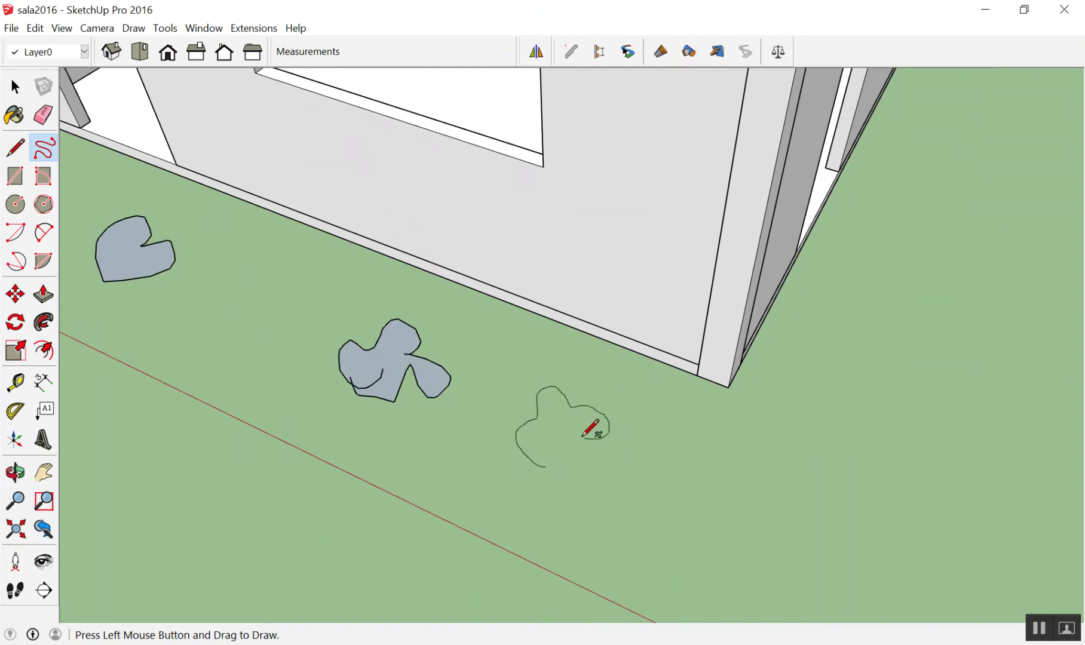
Step: Draw a second closed blob outline on the ground
left_click_drag(531, 463, 554, 474)
scroll(554, 474, "up", 3)
scroll(535, 475, "up", 3)
key("space")
scroll(509, 433, "down", 3)
Step: Erase the stray edge left by the freehand drawing
key("e")
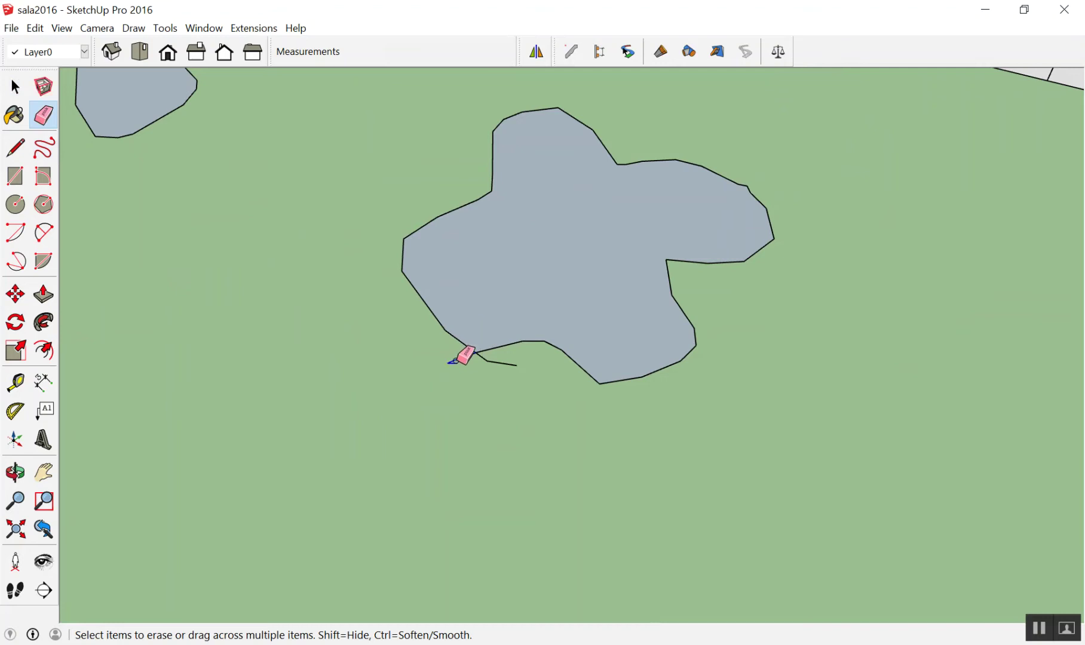
scroll(505, 358, "down", 5)
key("space")
scroll(529, 334, "up", 4)
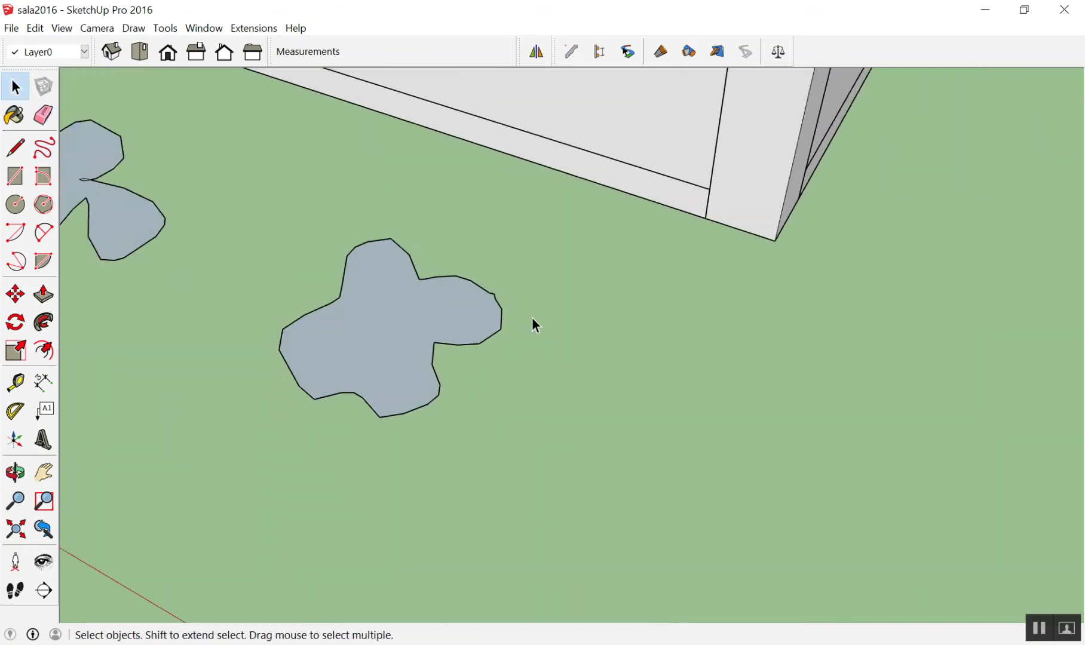
scroll(533, 318, "down", 1)
scroll(418, 389, "down", 1)
Step: Set up the blob face as the 1001bit opening profile and try placing it on the wall
left_click(369, 478)
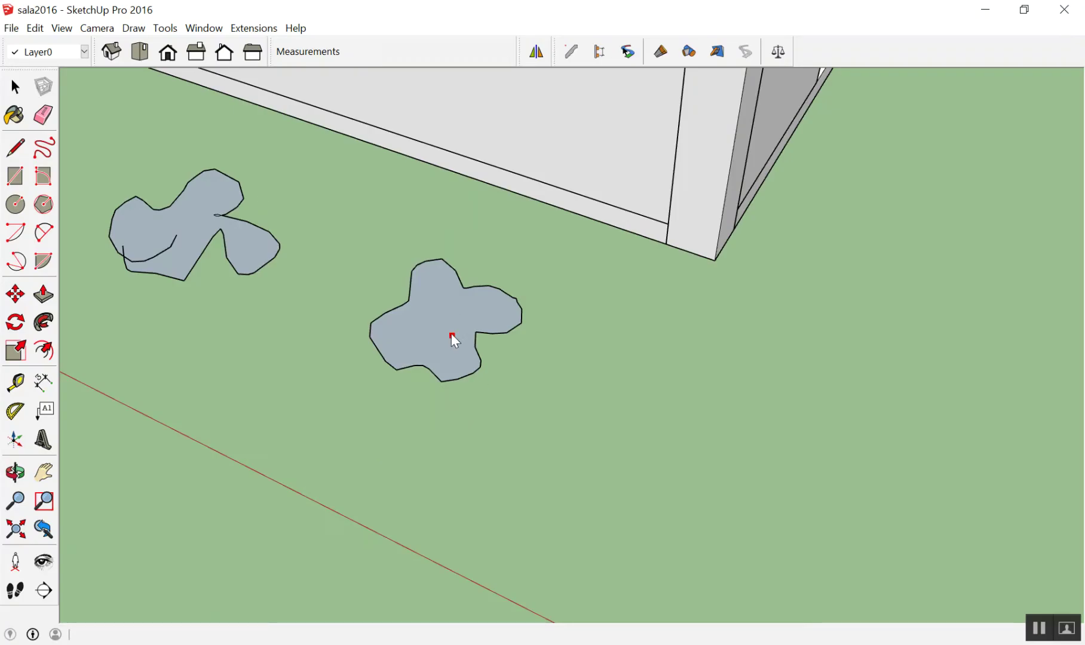
scroll(448, 331, "up", 1)
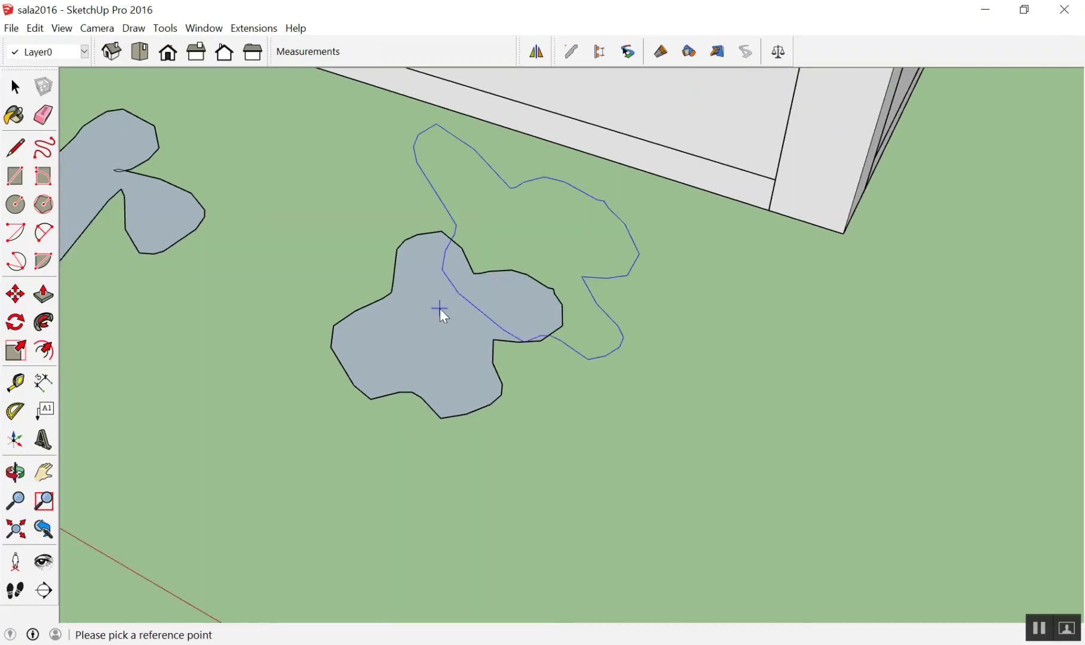
scroll(441, 327, "down", 3)
scroll(454, 347, "down", 2)
middle_click_drag(421, 296, 296, 375)
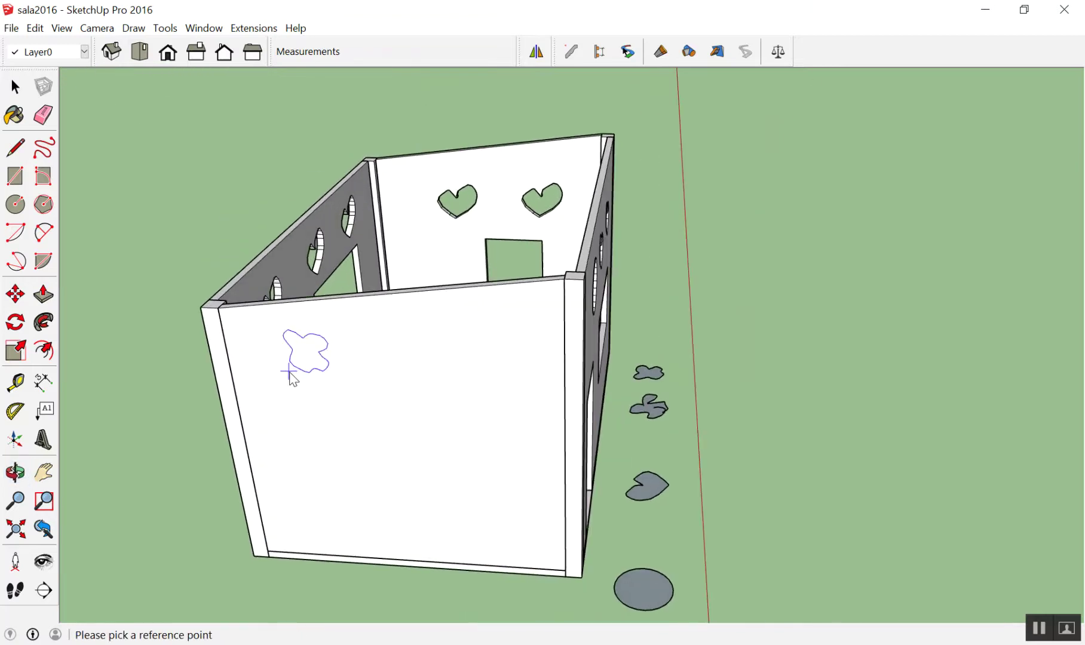
left_click(298, 375)
left_click(304, 385)
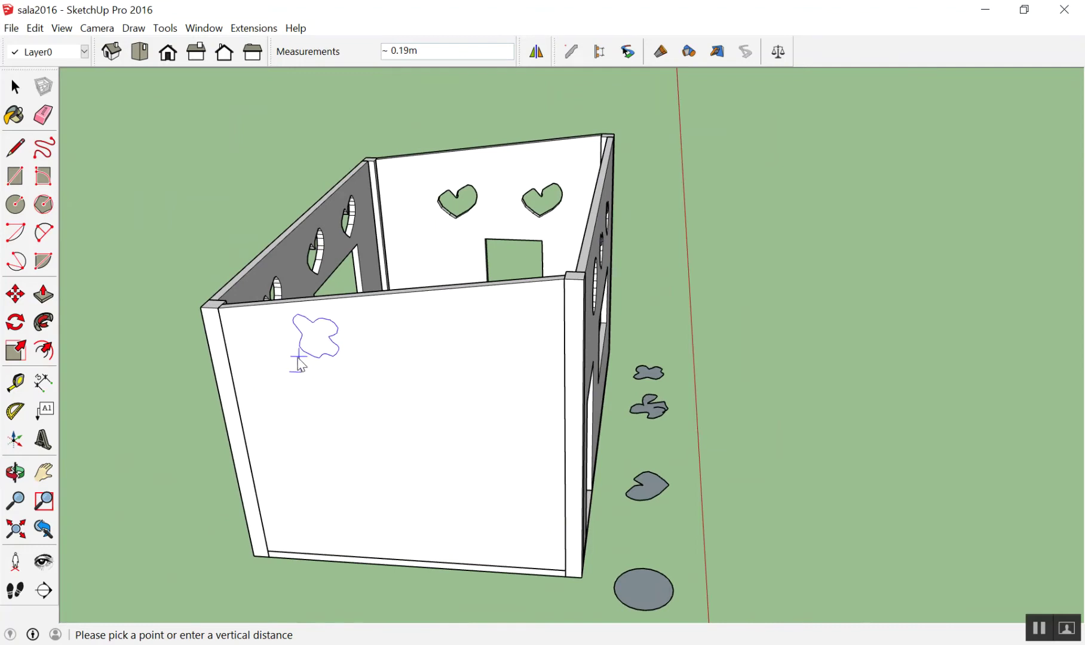
key("space")
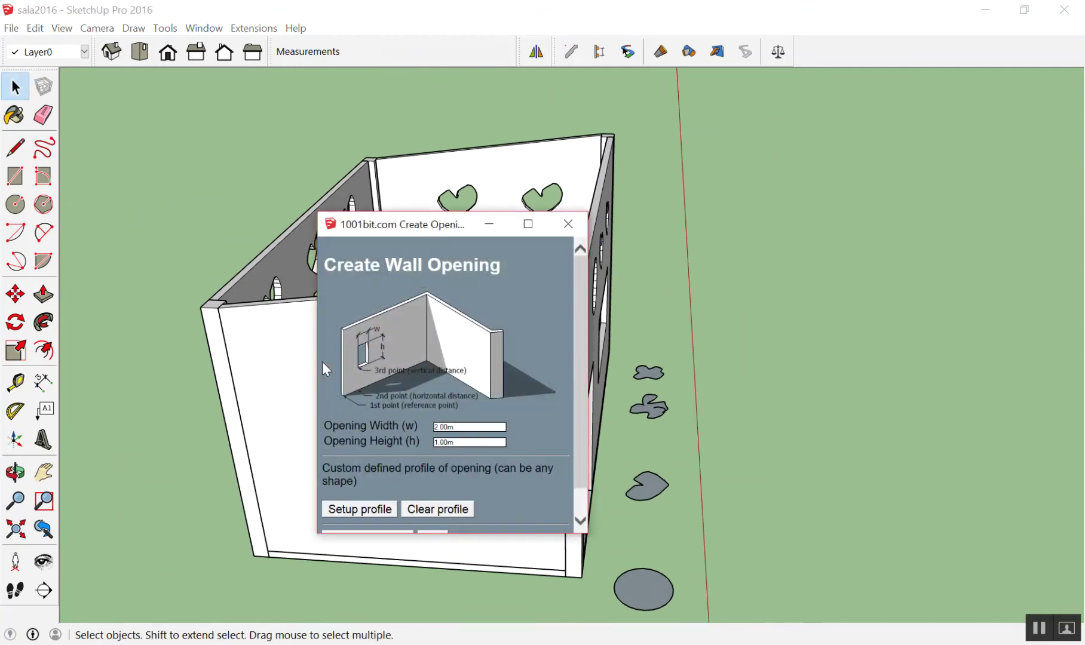
Step: Place the blob-shaped opening on the front wall with a reference point and horizontal offset
scroll(381, 443, "down", 1)
left_click(364, 479)
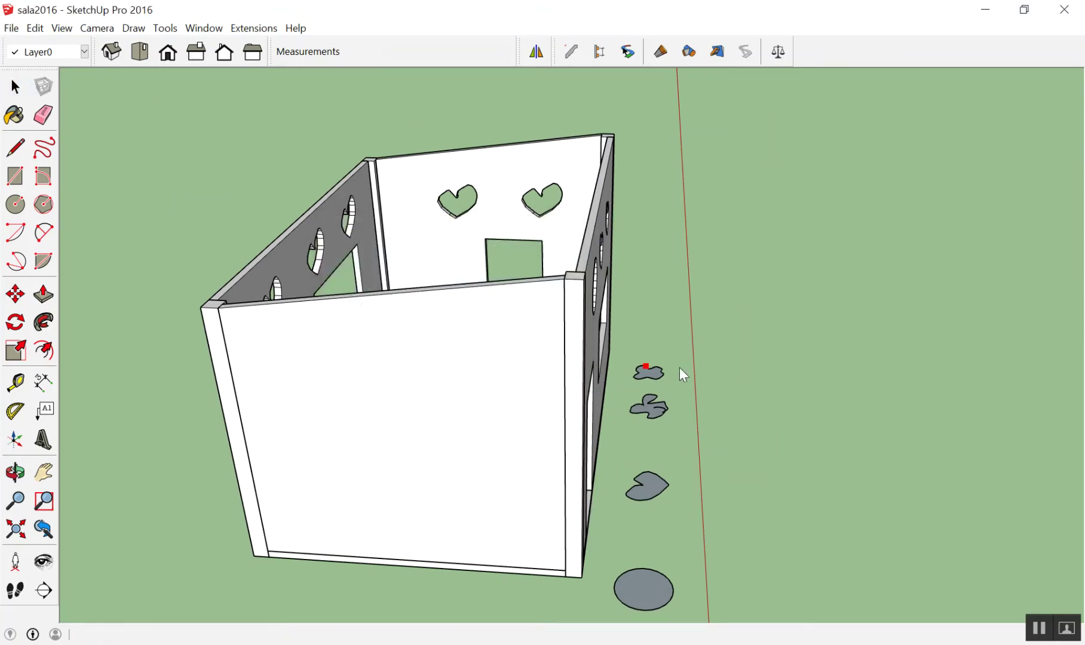
scroll(622, 378, "up", 5)
scroll(654, 374, "down", 5)
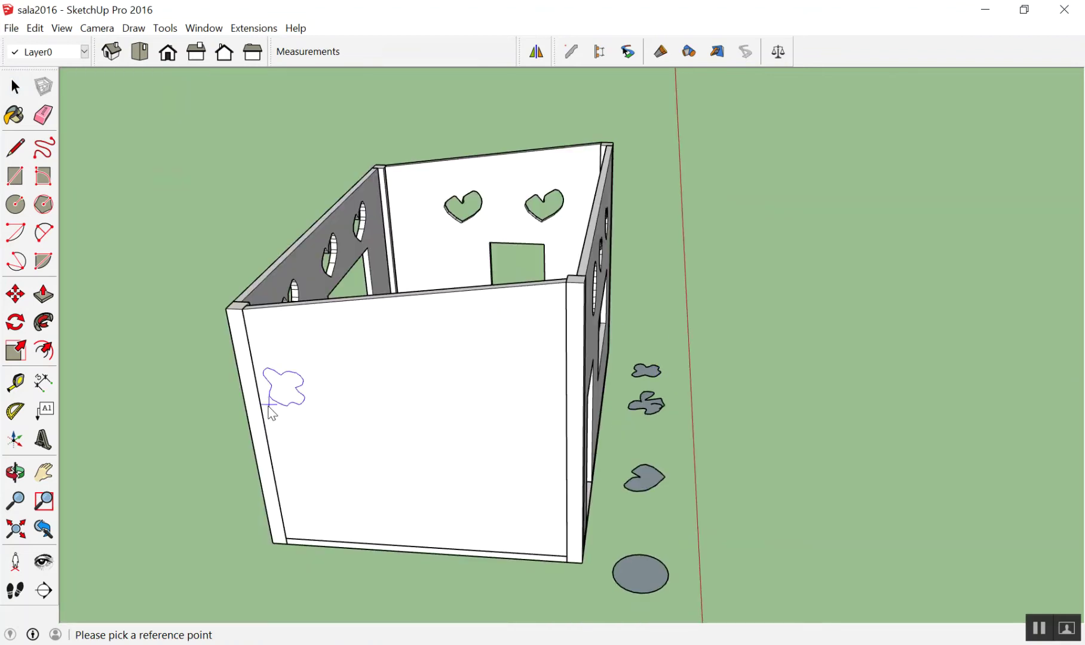
scroll(293, 374, "up", 2)
left_click(322, 375)
left_click(433, 376)
middle_click_drag(526, 345, 473, 277)
key("space")
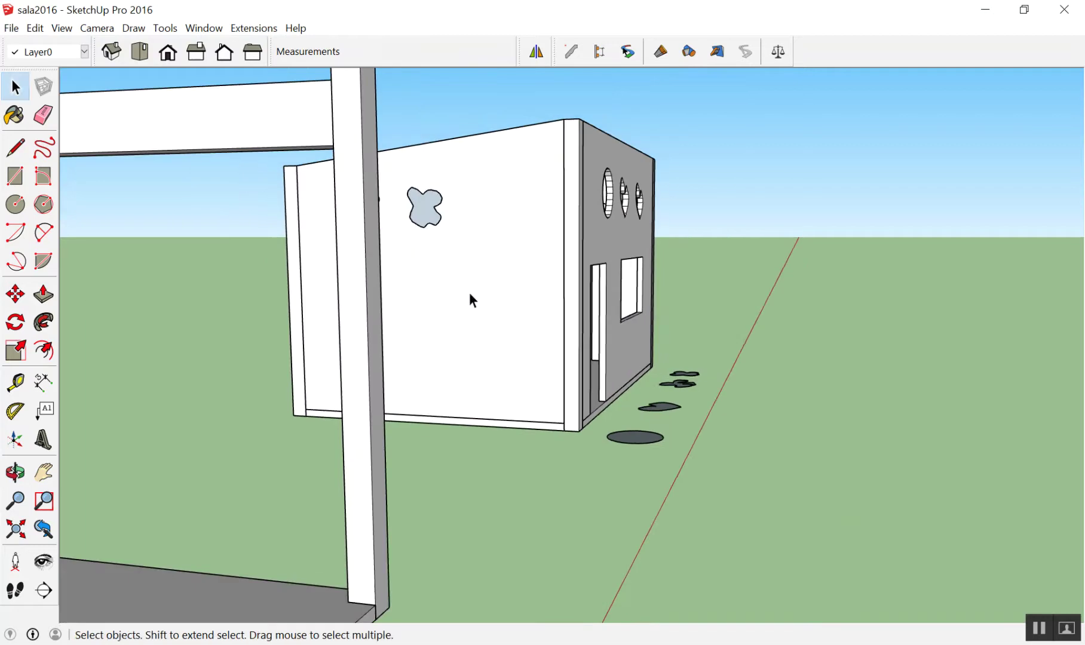
Step: Undo the misplaced blob shape and turn the view to the wall with heart openings
scroll(469, 292, "down", 5)
middle_click_drag(429, 503, 427, 454)
scroll(335, 352, "up", 3)
key("ctrl+z")
scroll(302, 334, "down", 3)
scroll(744, 275, "up", 4)
mouse_move(846, 241)
middle_mouse_down()
mouse_move(460, 278)
mouse_move(683, 417)
middle_mouse_up()
scroll(614, 383, "up", 3)
scroll(637, 344, "up", 1)
scroll(636, 344, "up", 2)
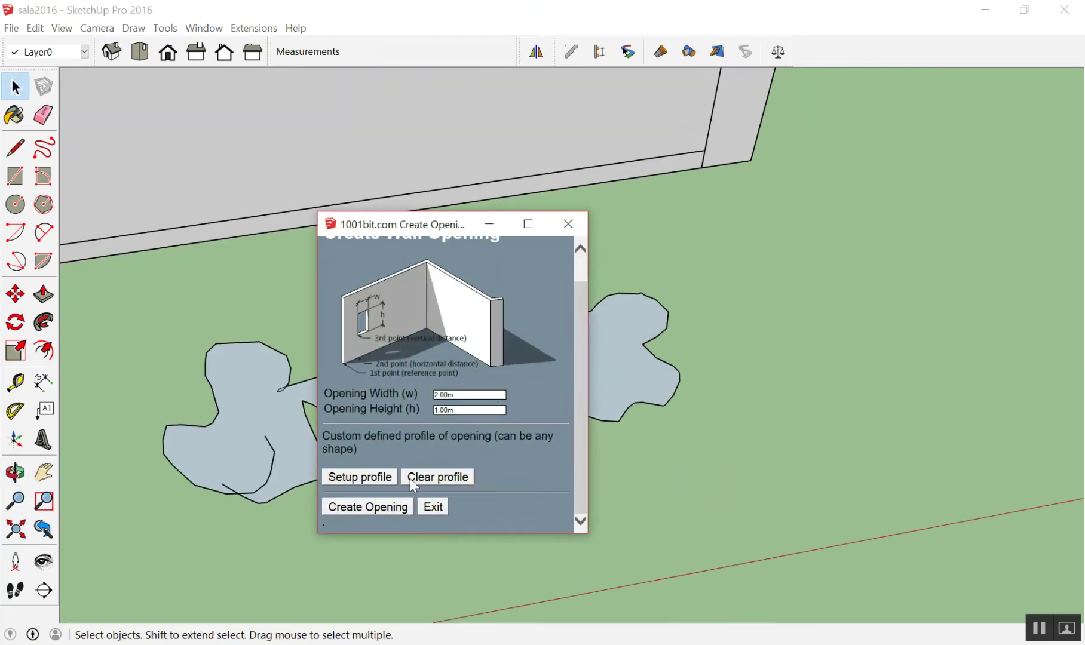
Step: Place another blob-shaped opening at a reference point on that wall
left_click(376, 475)
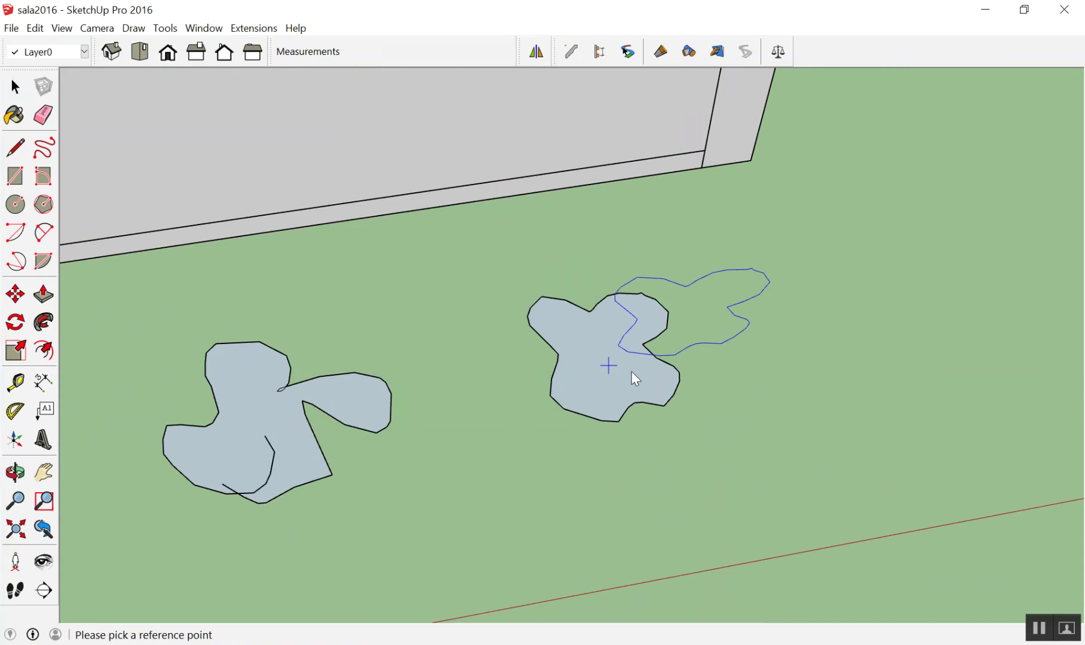
scroll(634, 379, "down", 4)
mouse_move(720, 380)
middle_mouse_down()
mouse_move(135, 181)
mouse_move(289, 94)
middle_mouse_up()
left_click(187, 182)
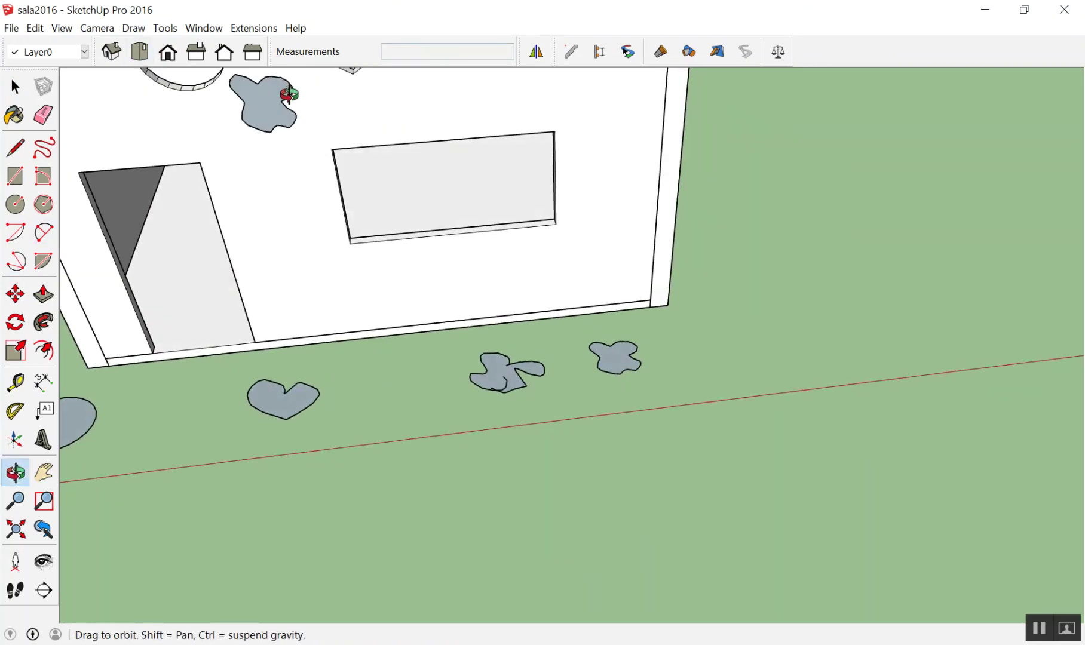
scroll(622, 356, "up", 2)
key("space")
Step: Orbit to a low front-facing view to review the openings from outside
scroll(278, 127, "up", 2)
scroll(246, 164, "down", 4)
scroll(283, 178, "down", 1)
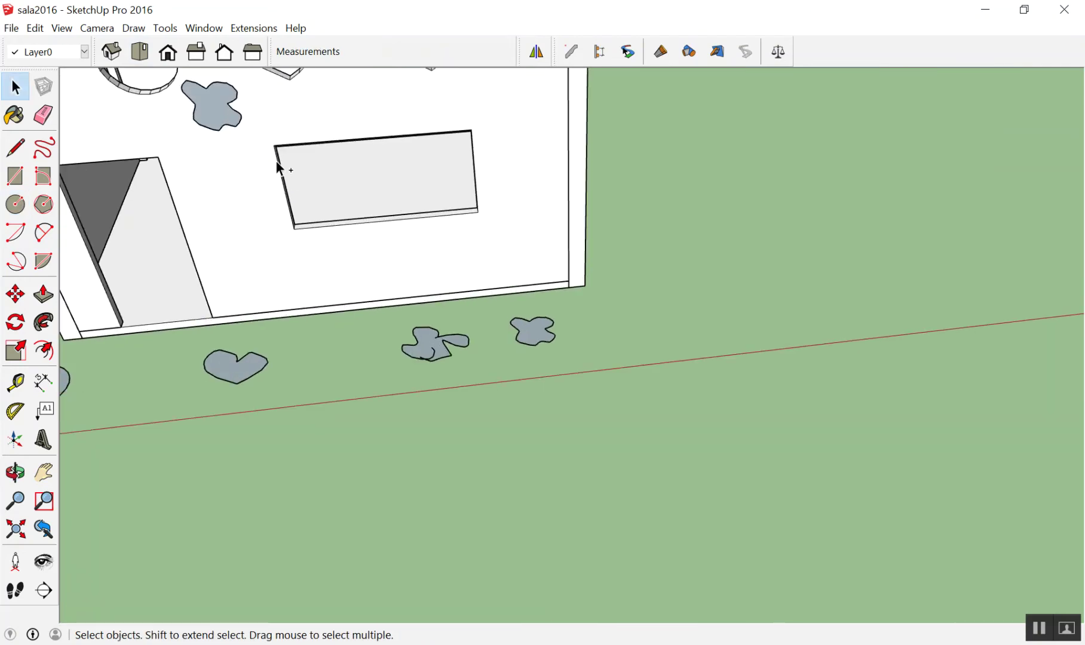
scroll(532, 334, "down", 3)
mouse_move(532, 333)
middle_mouse_down()
mouse_move(520, 225)
mouse_move(492, 333)
mouse_move(516, 344)
mouse_move(376, 332)
middle_mouse_up()
scroll(376, 331, "down", 3)
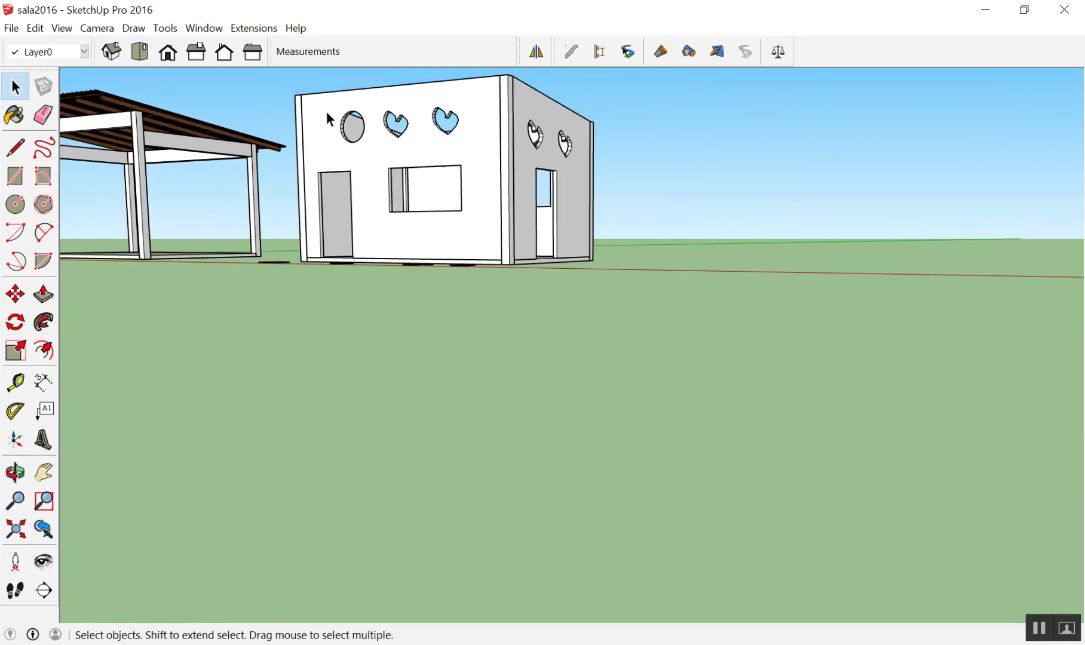
scroll(328, 120, "up", 3)
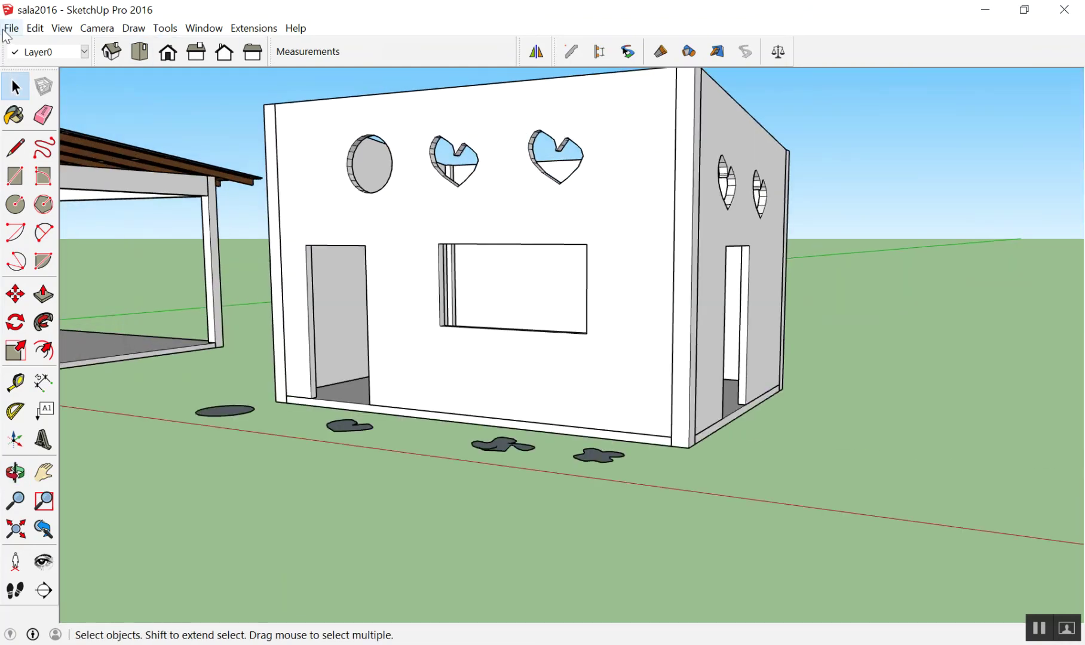